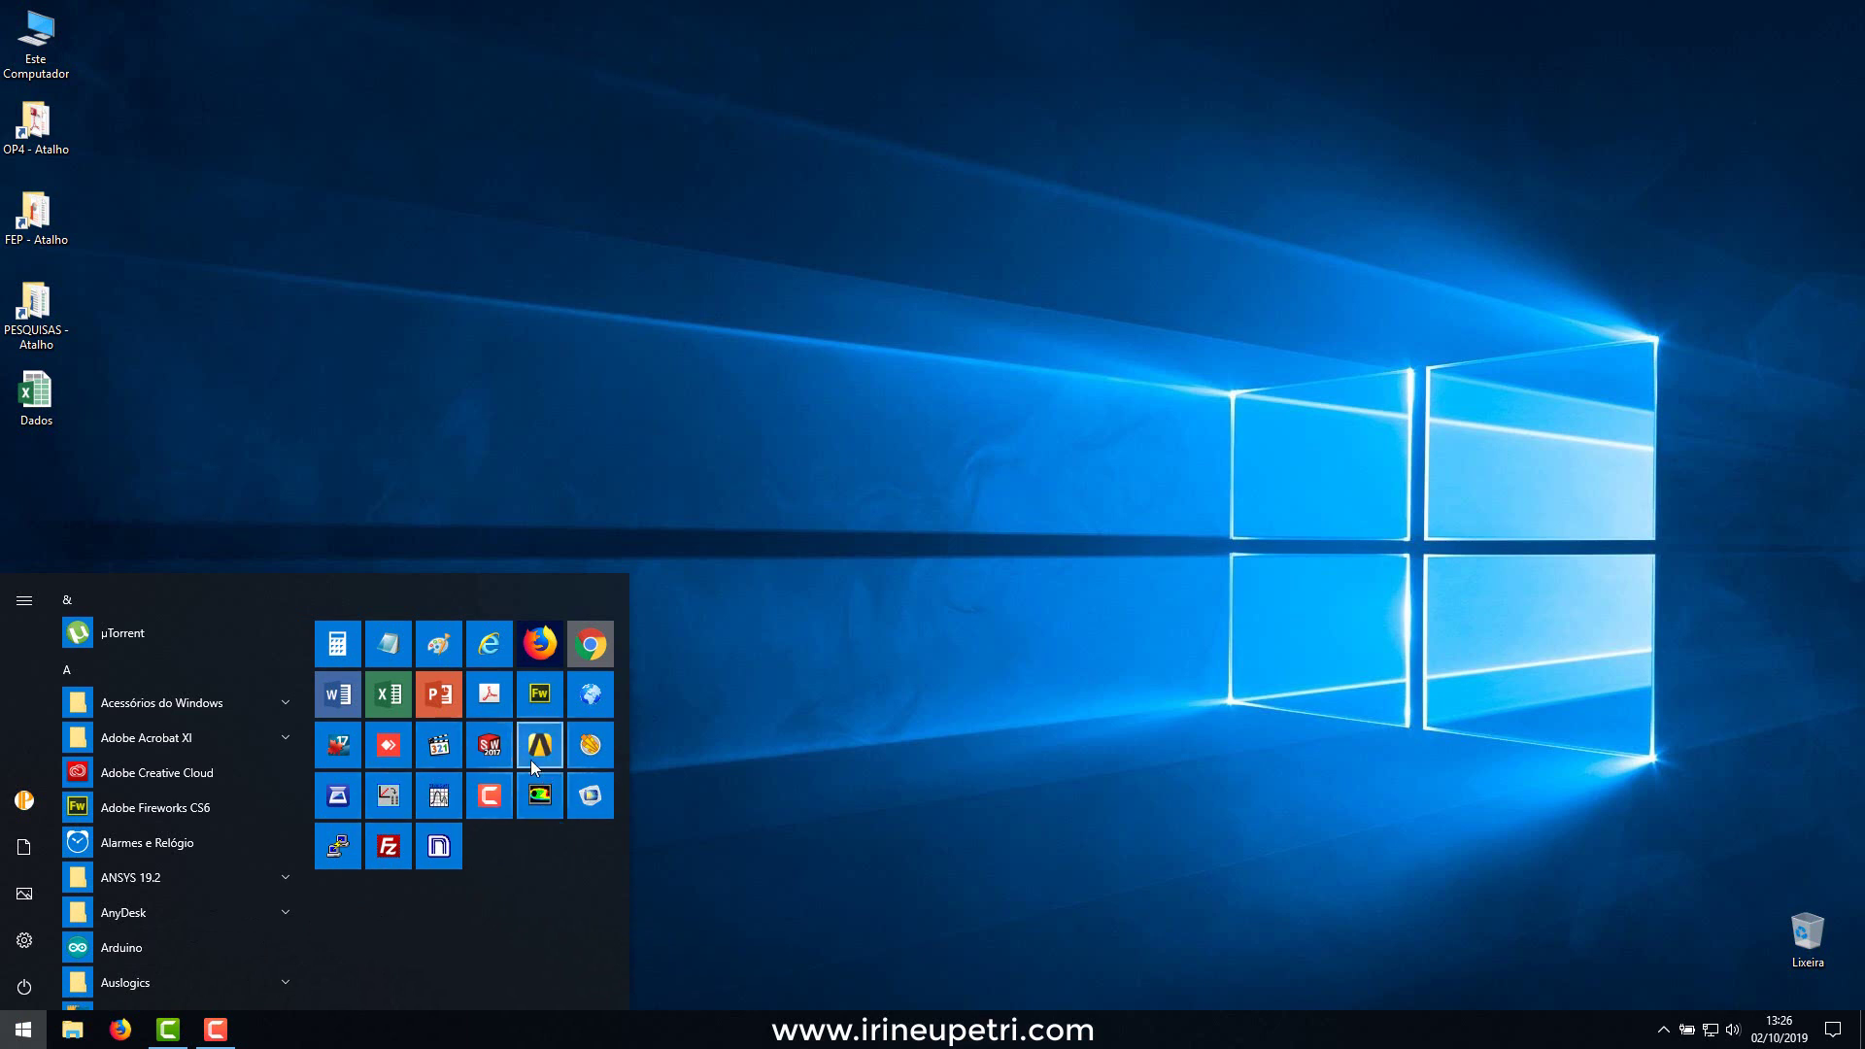
Open the Dados workbook and examine the Tempo, Experimento 1, Experimento 2 and Desvio columns in rows 3 to 12.
click(592, 748)
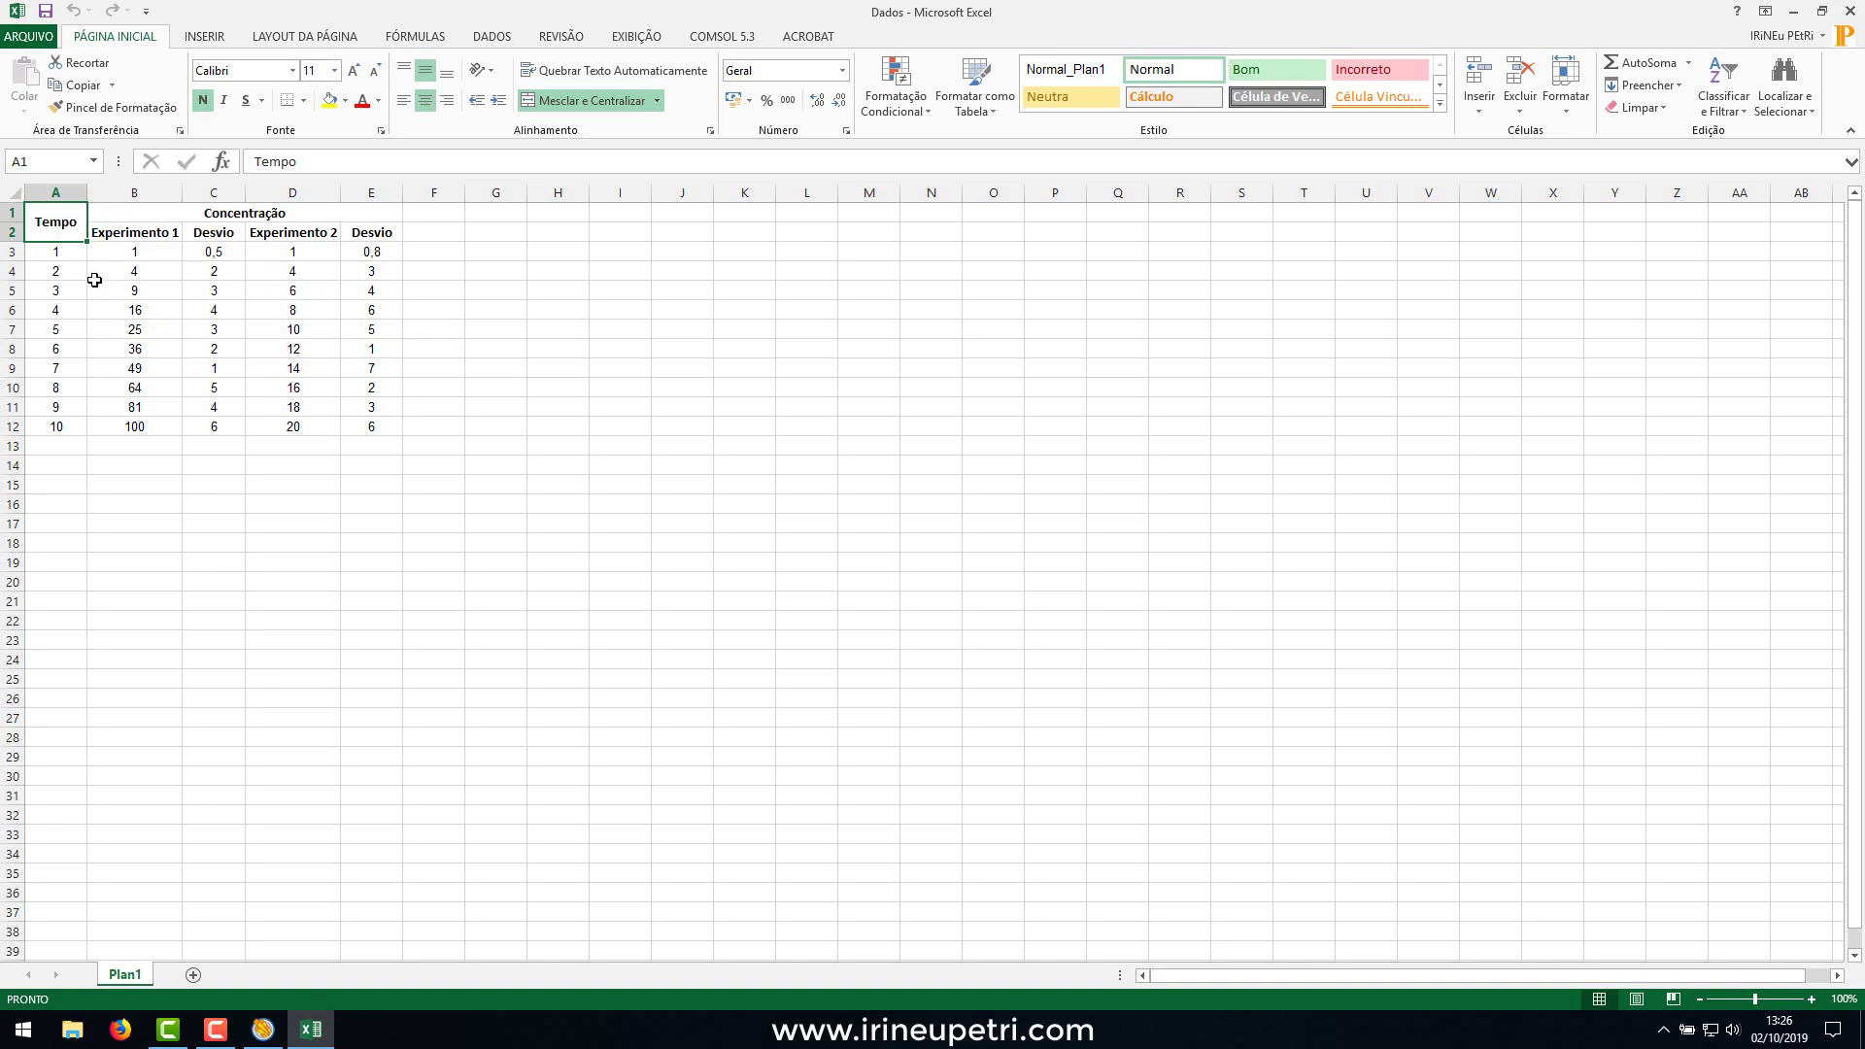
drag(55, 256, 55, 428)
drag(135, 251, 136, 427)
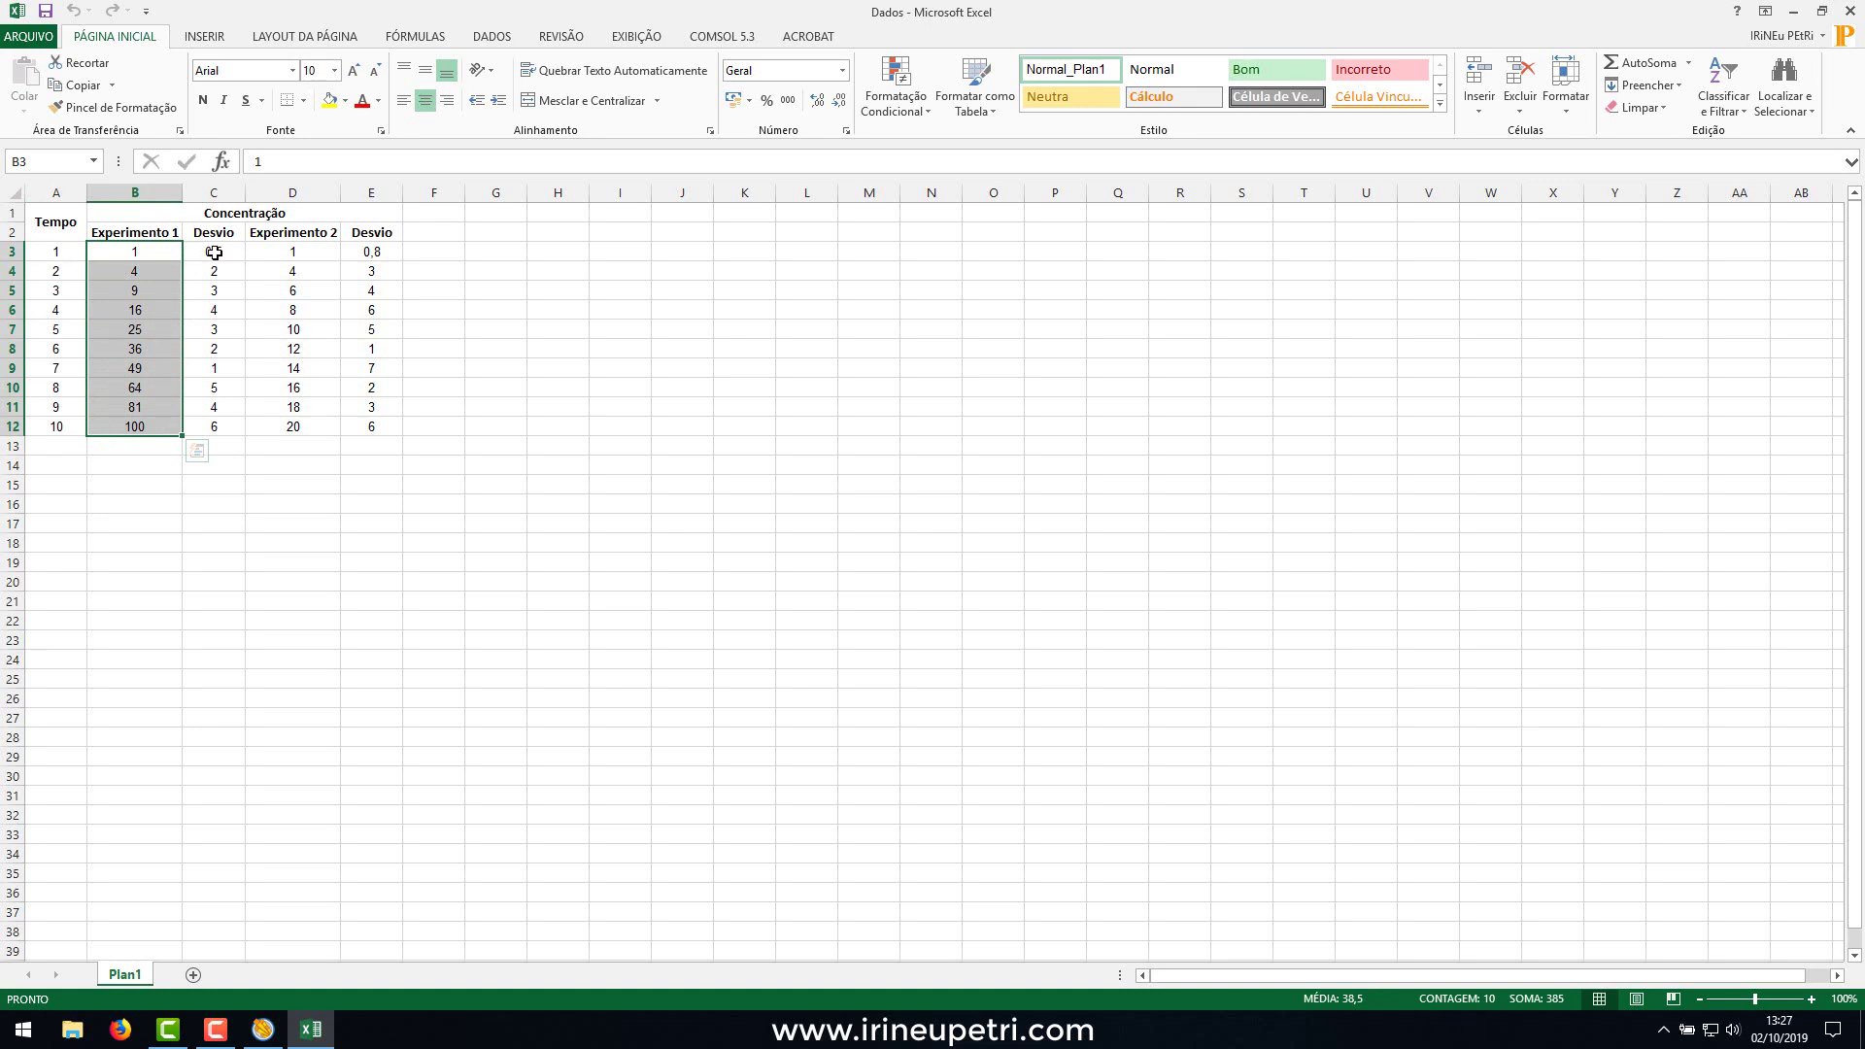
drag(213, 252, 213, 427)
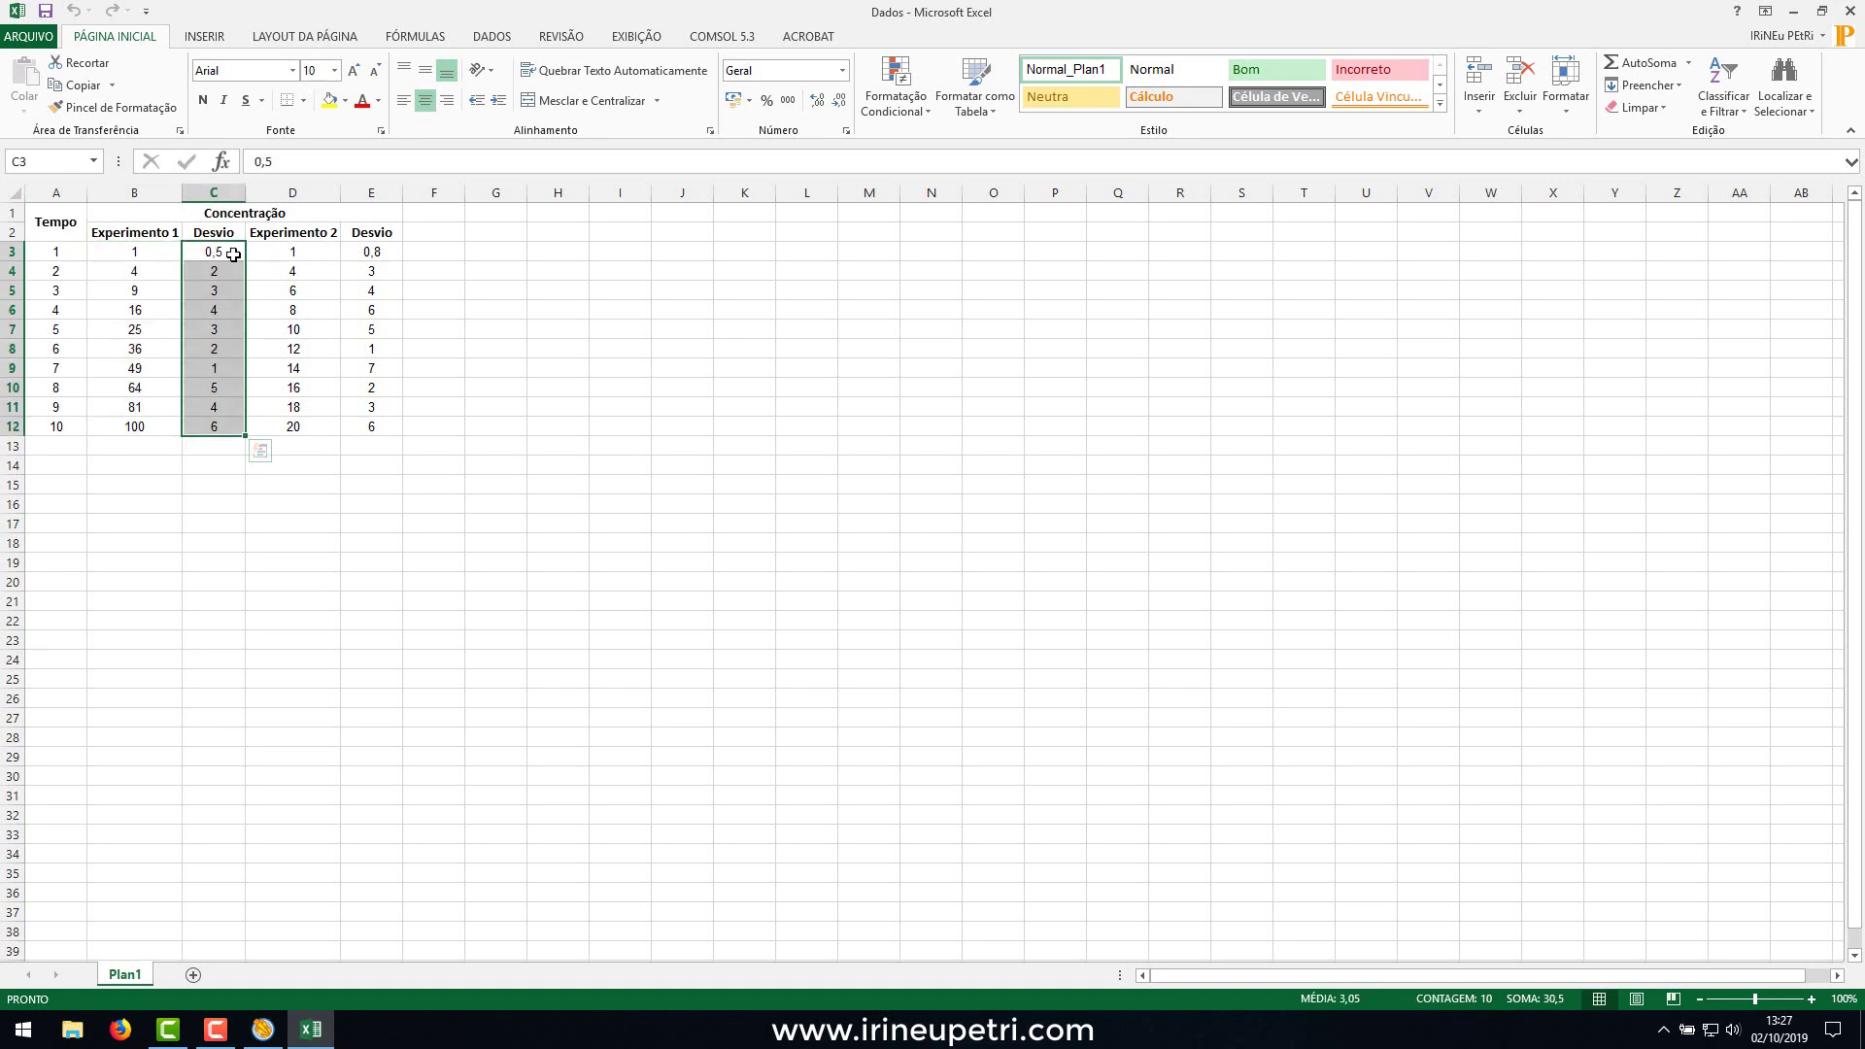
drag(135, 277, 135, 428)
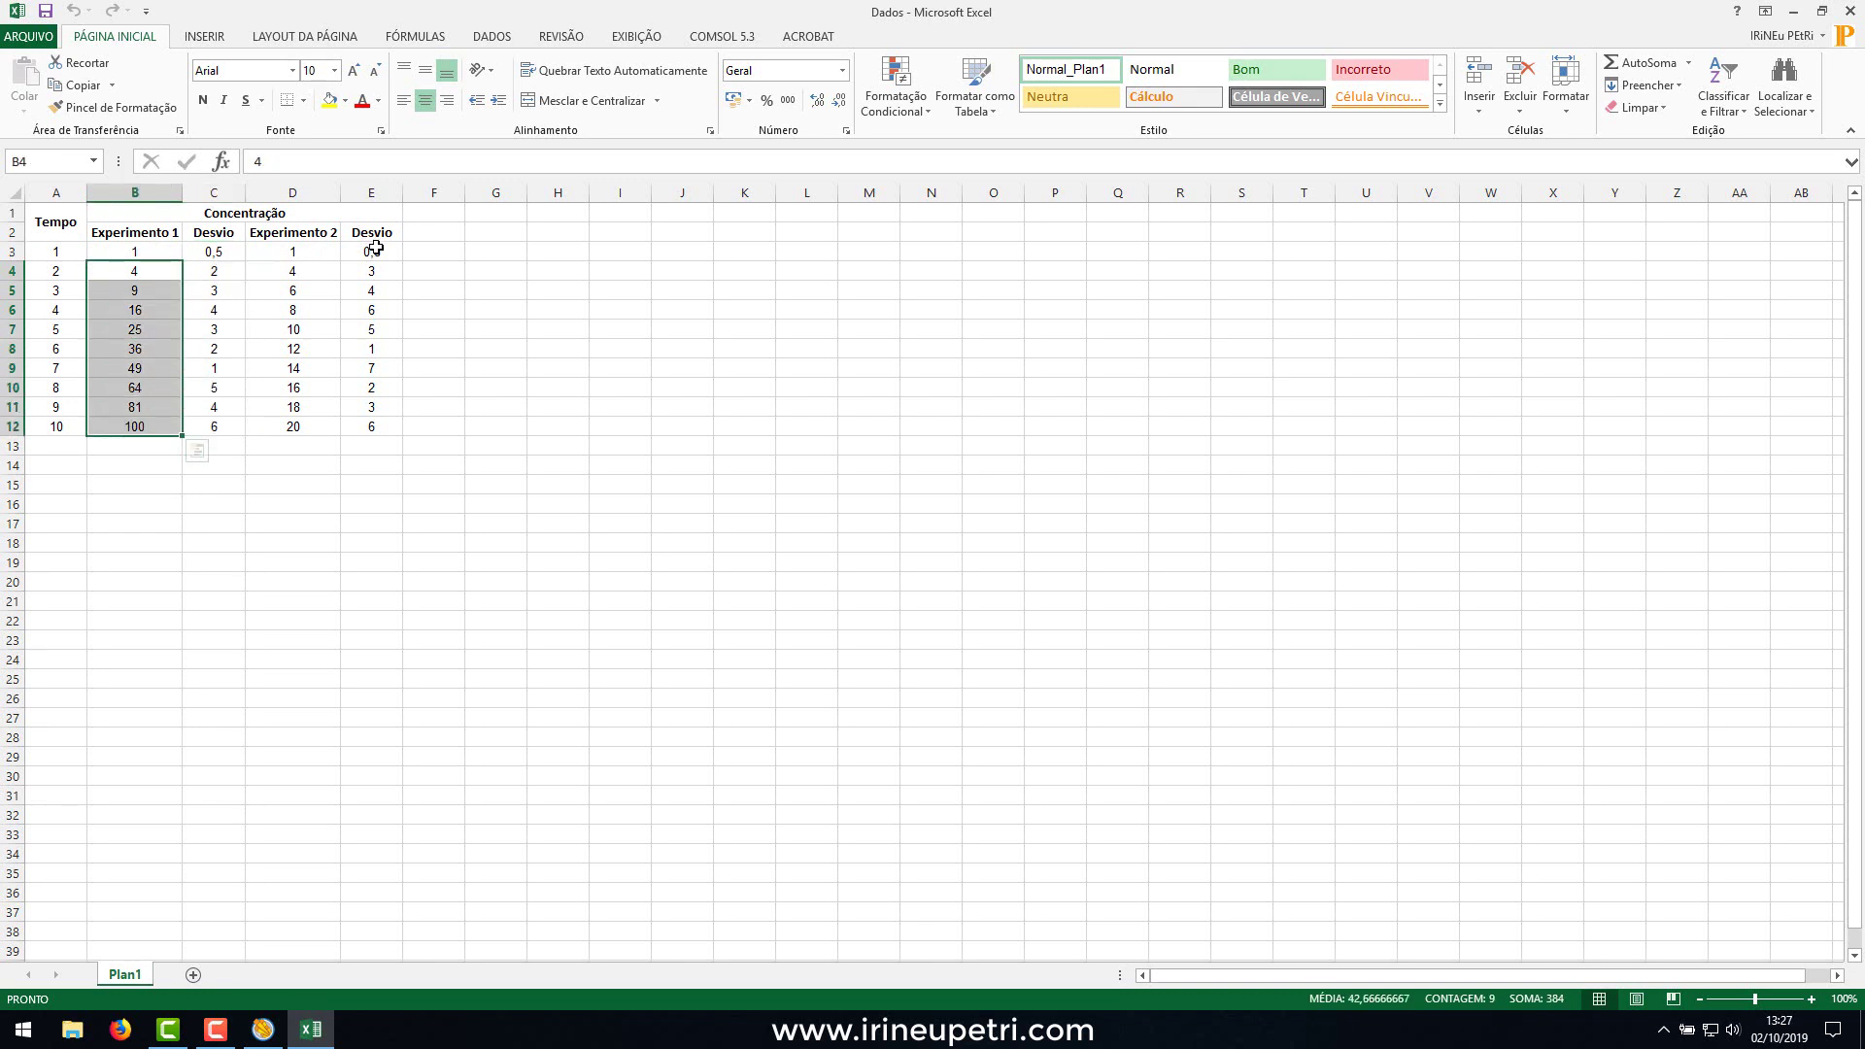
drag(285, 253, 293, 427)
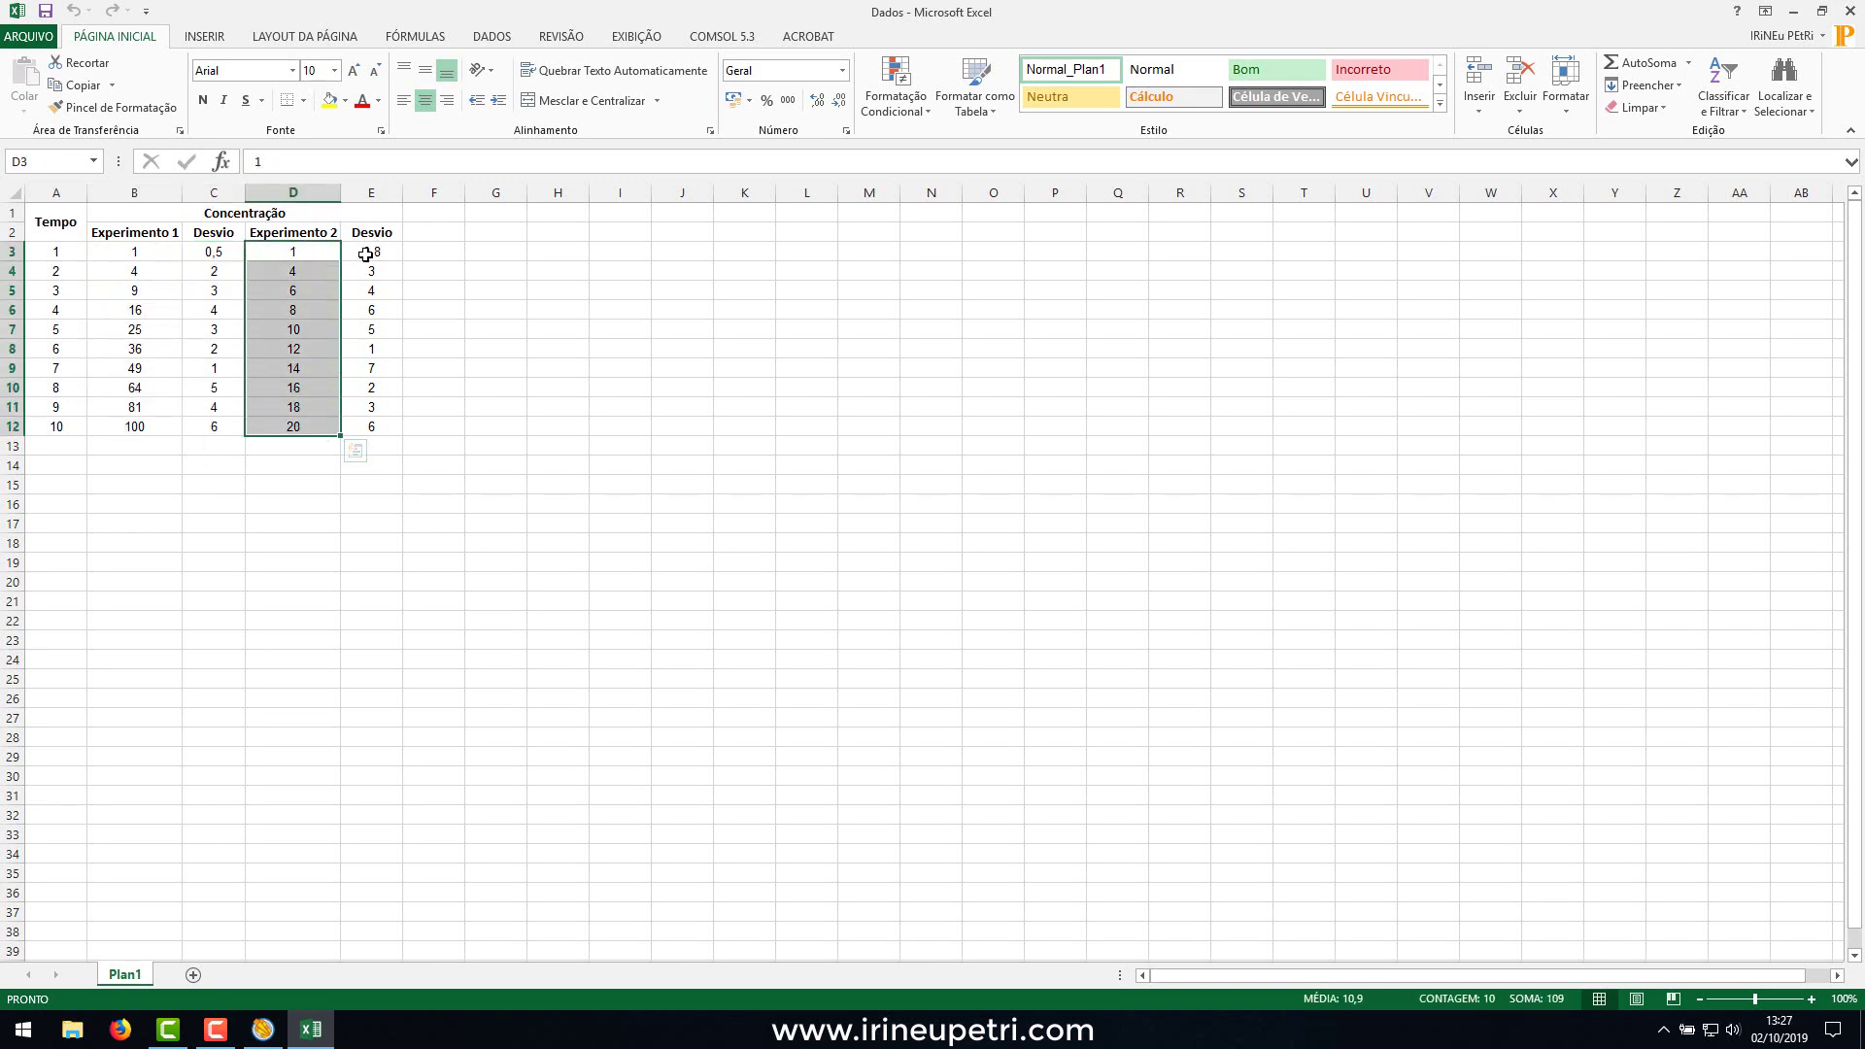
drag(372, 253, 372, 427)
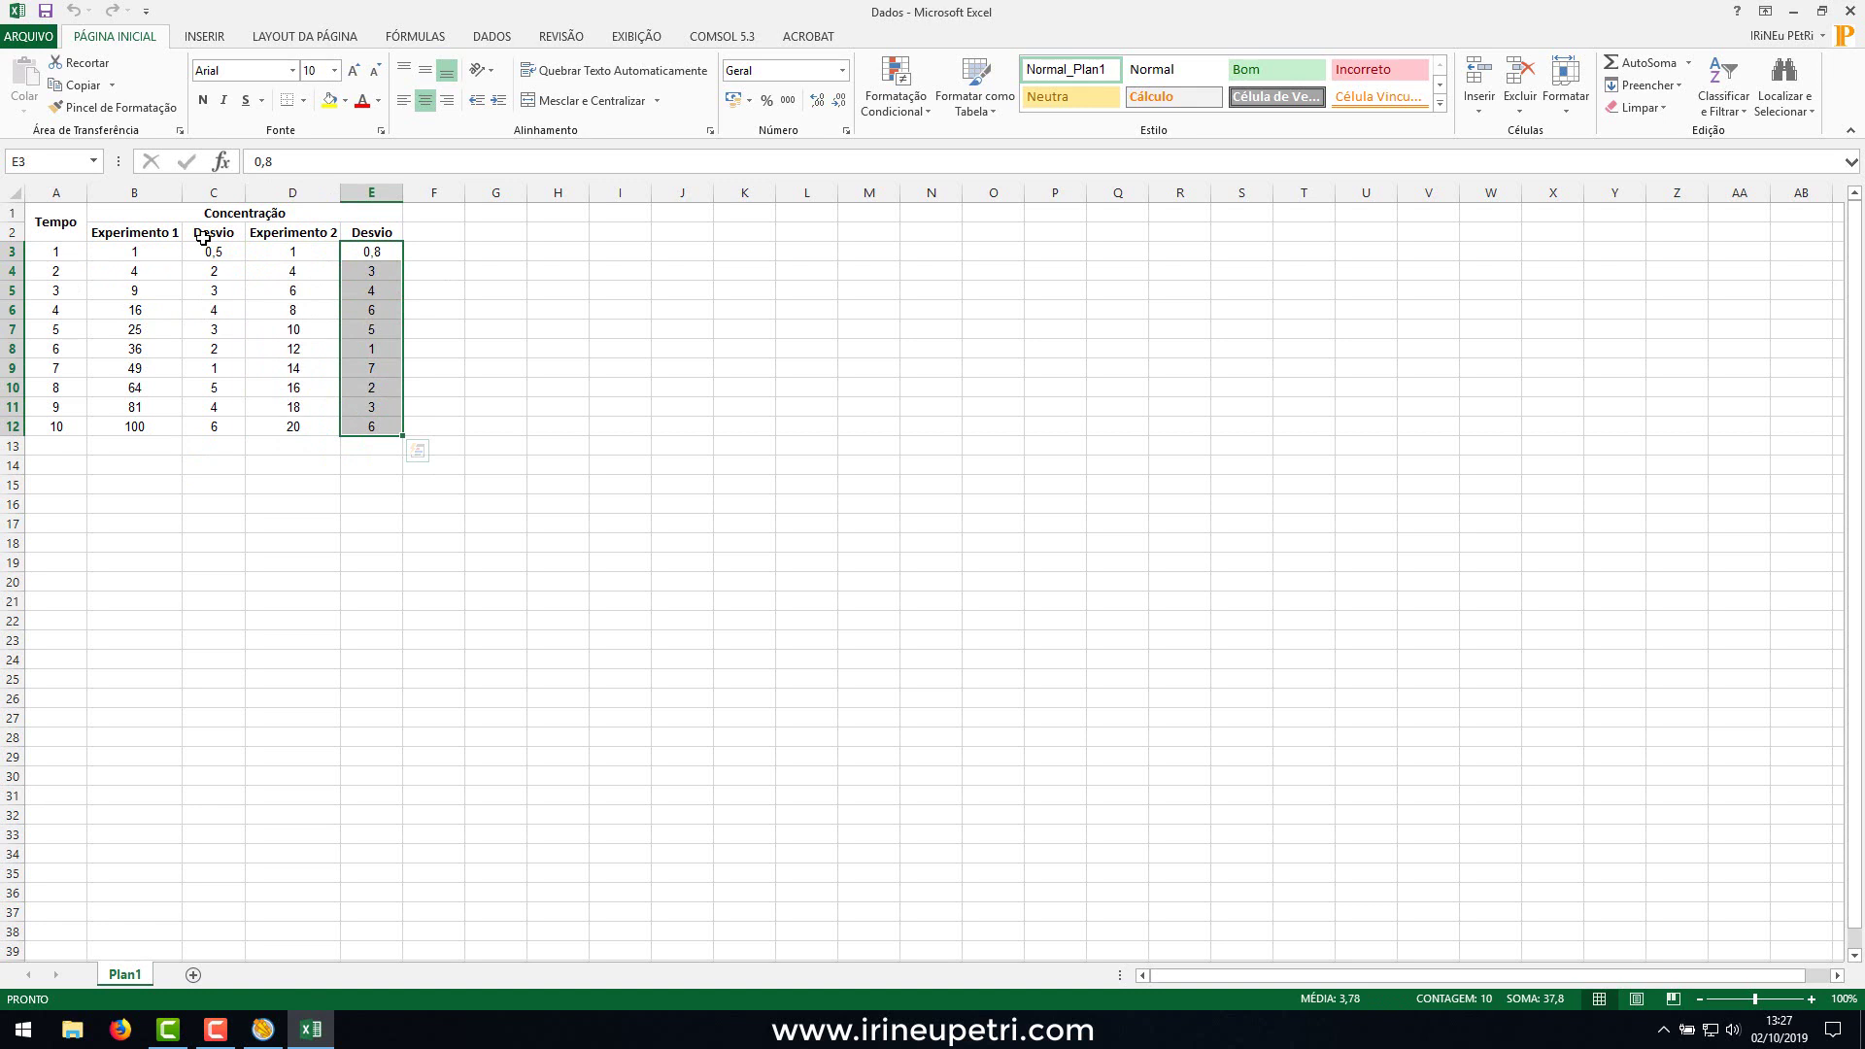
Insert a markers-only scatter chart of Experimento 1 against Tempo from the range A3:B12.
drag(59, 251, 135, 428)
click(206, 37)
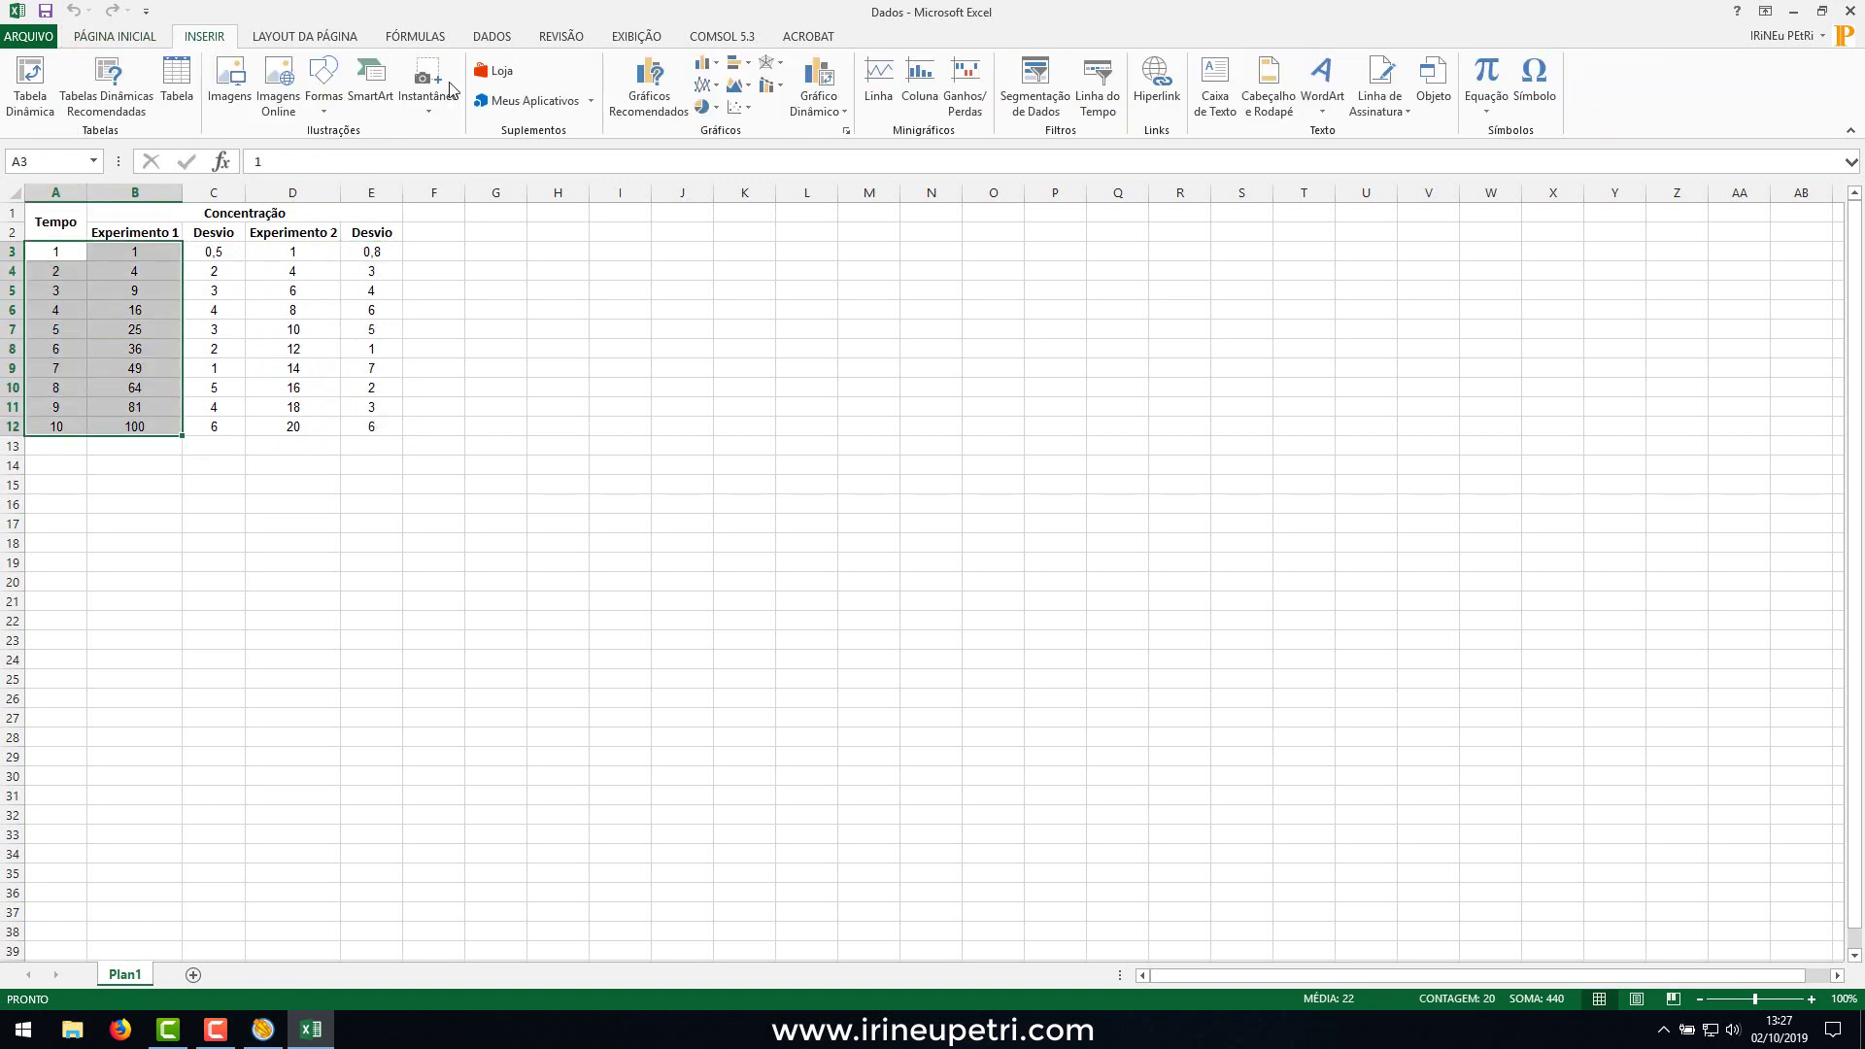
click(738, 107)
click(751, 171)
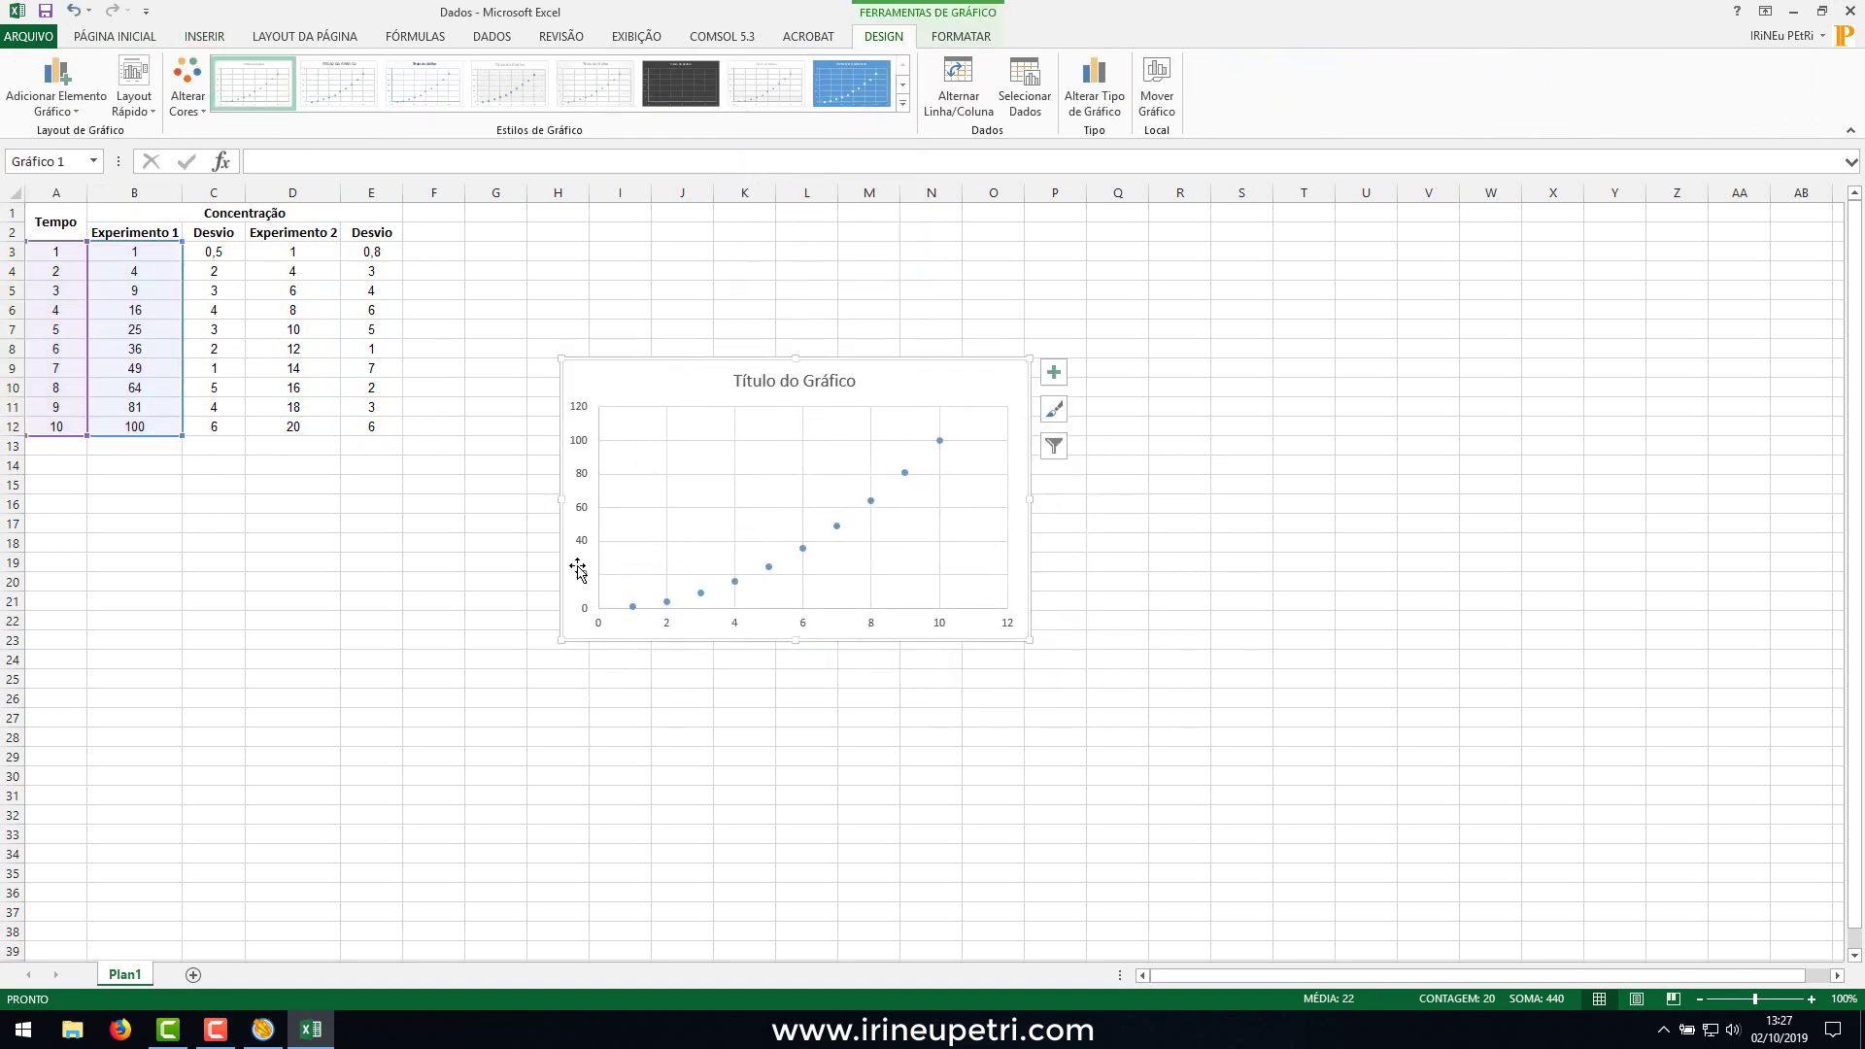
Add a second series to the chart, named from cell D2, with X values A3:A12 and Y values D3:D12.
right_click(768, 465)
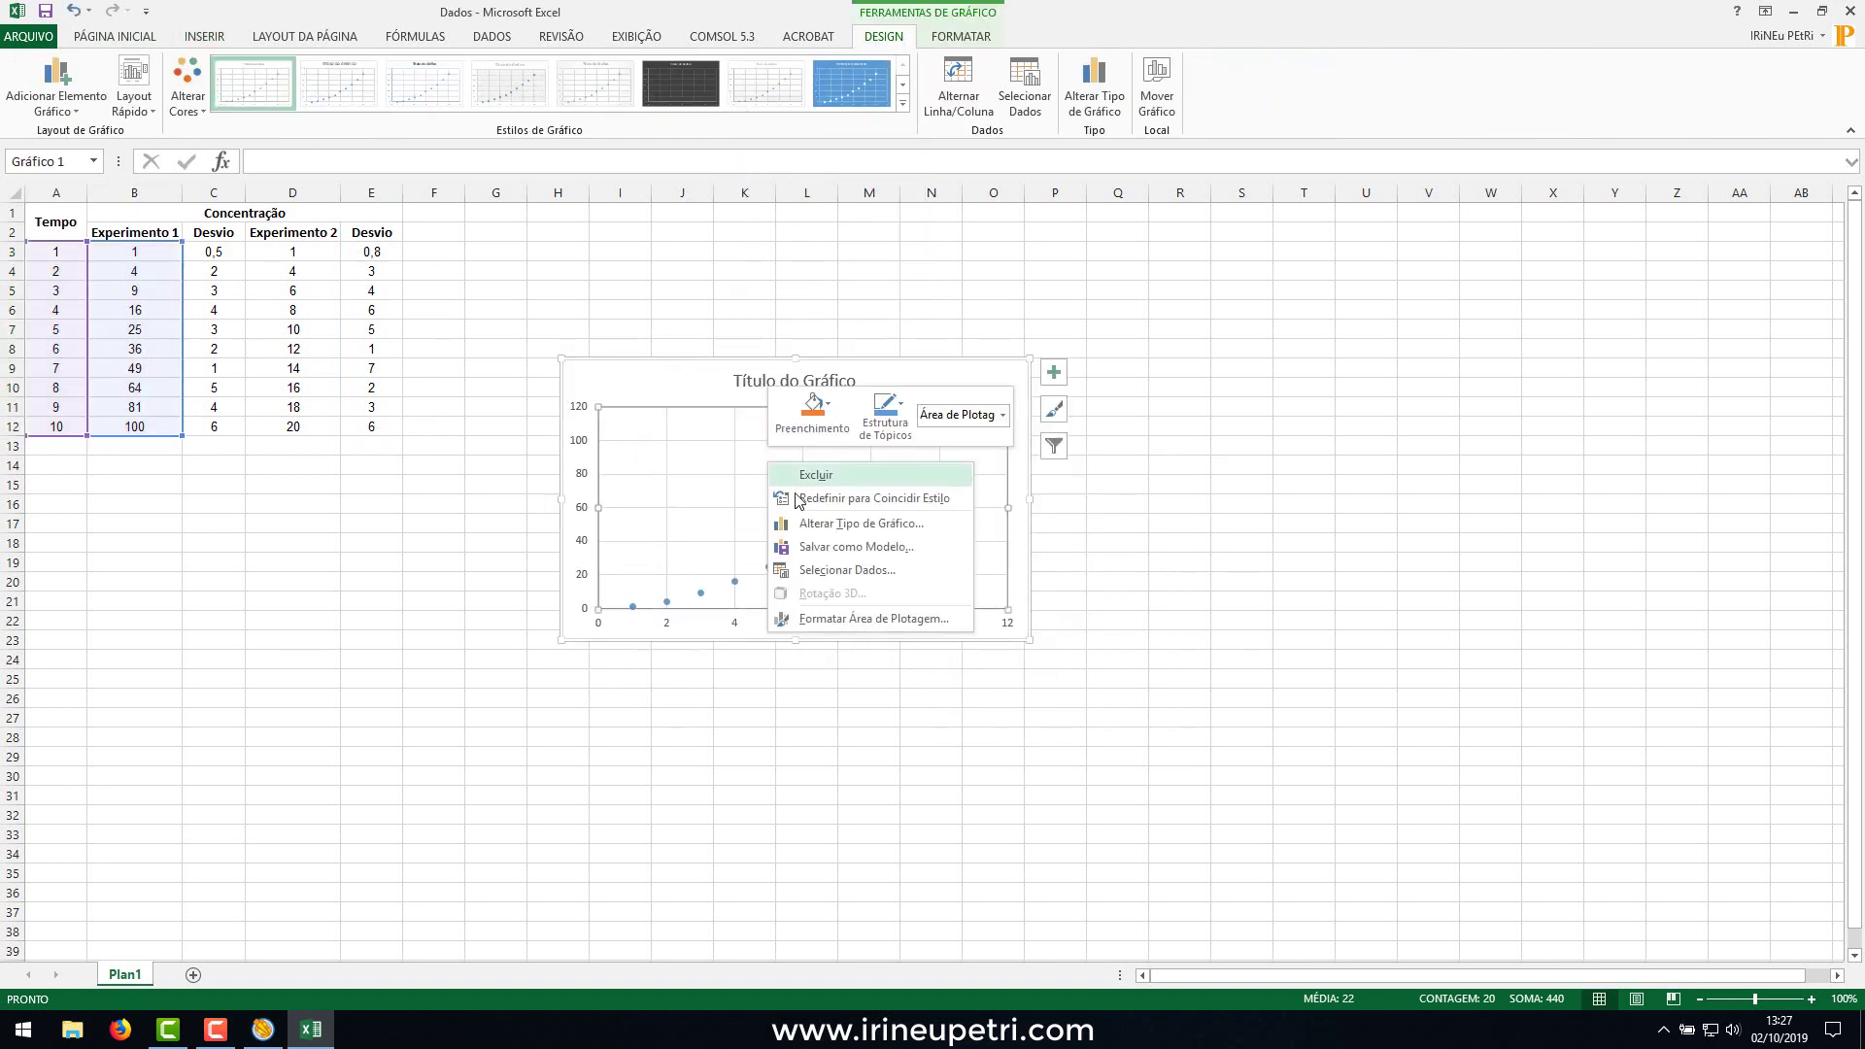
click(823, 573)
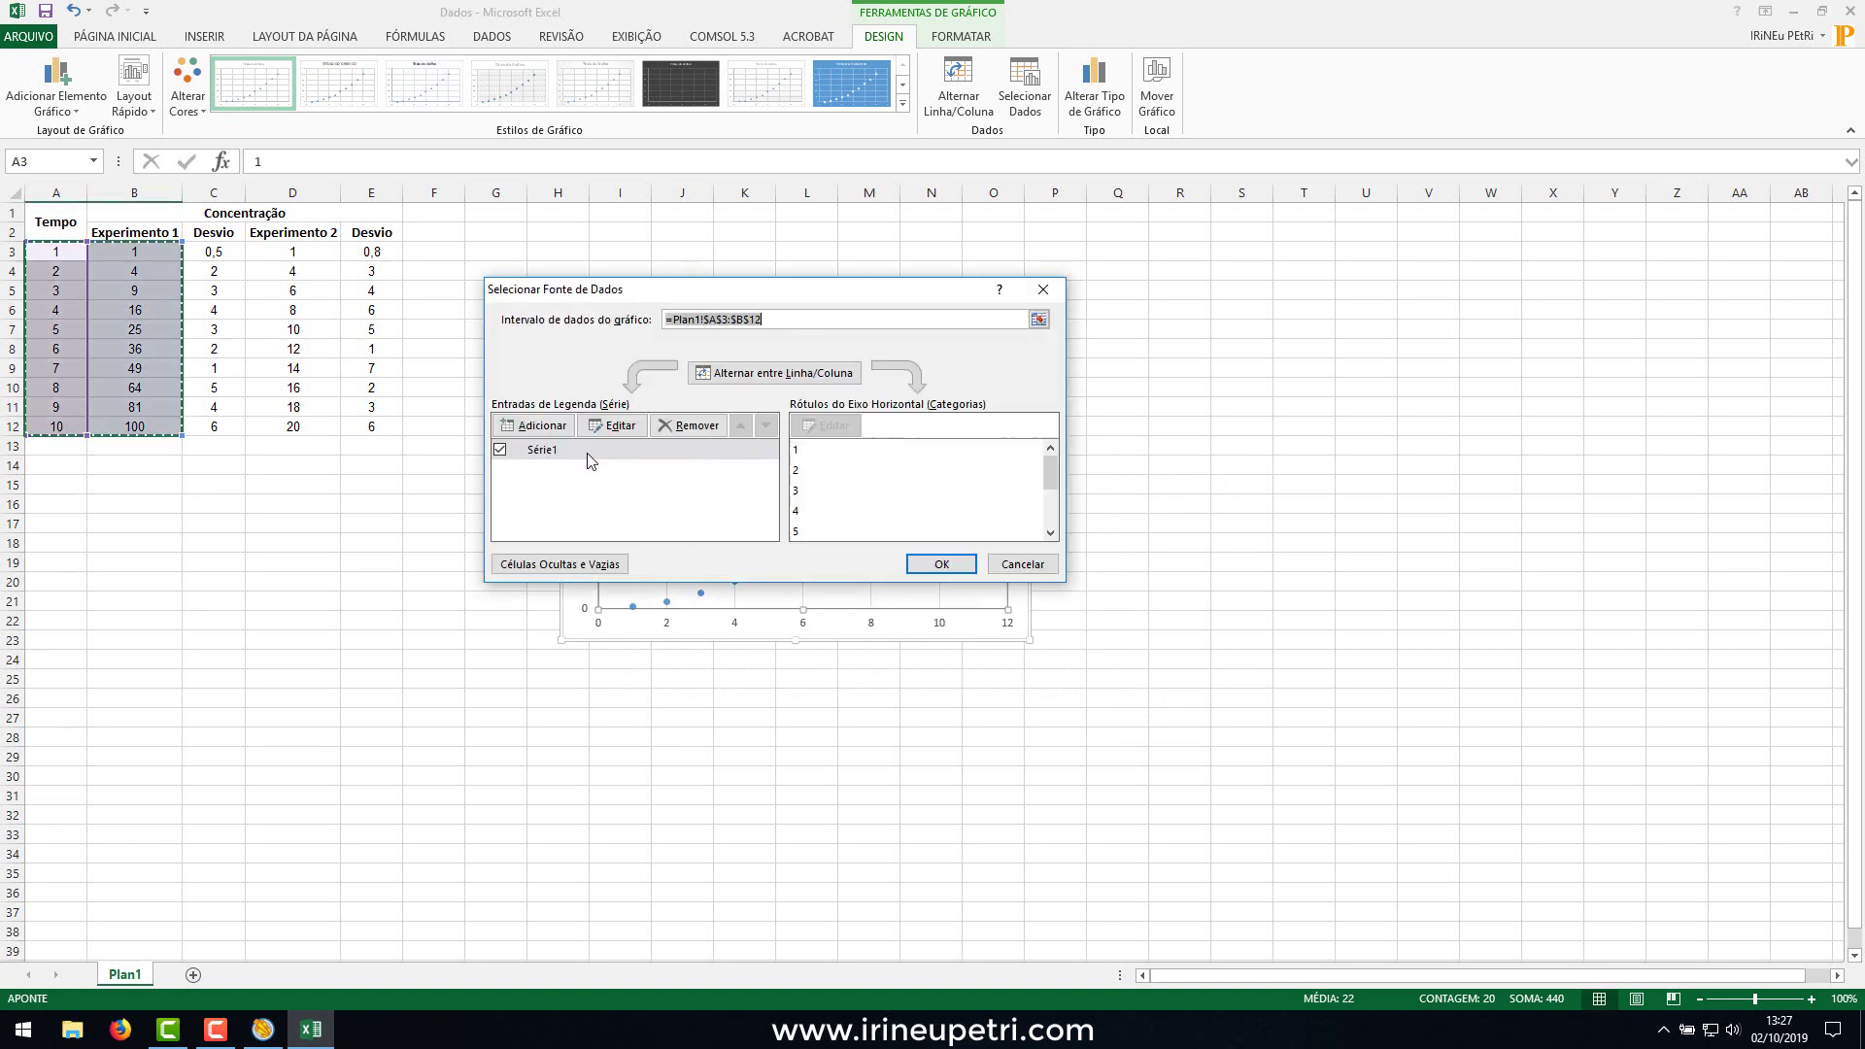
click(552, 418)
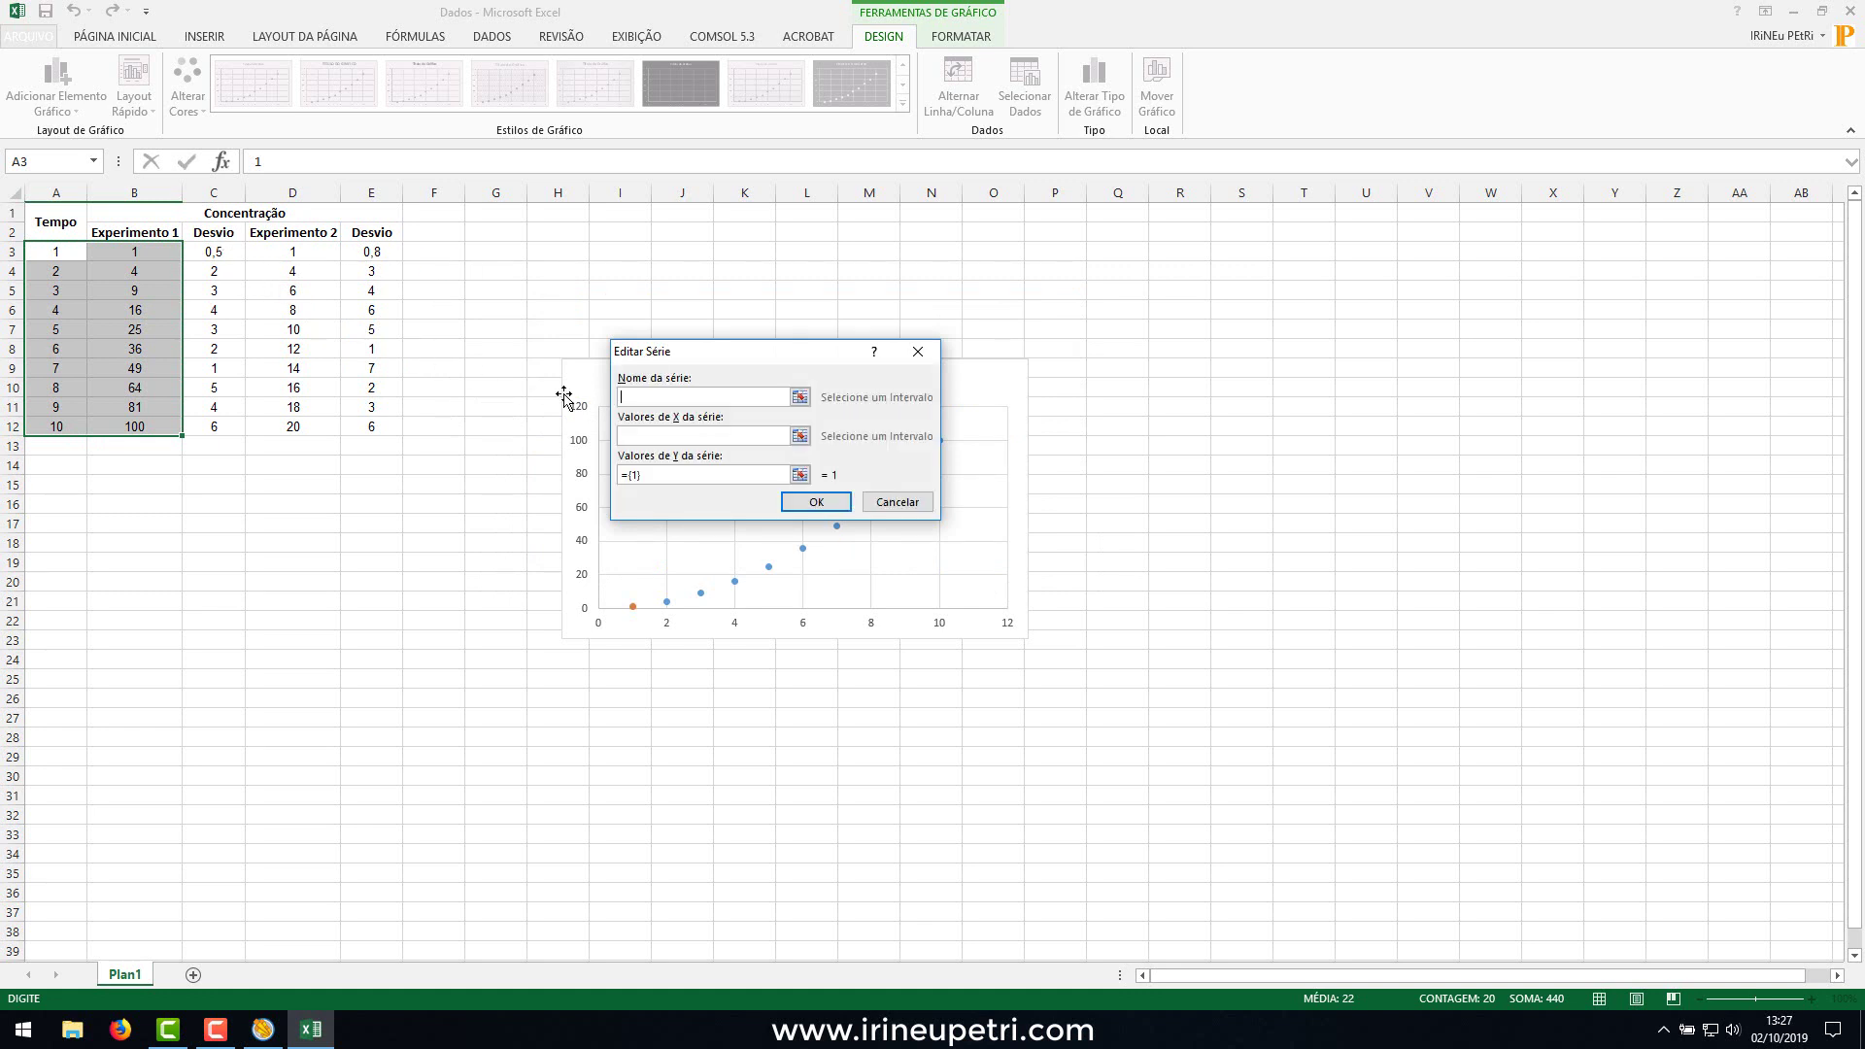
click(308, 234)
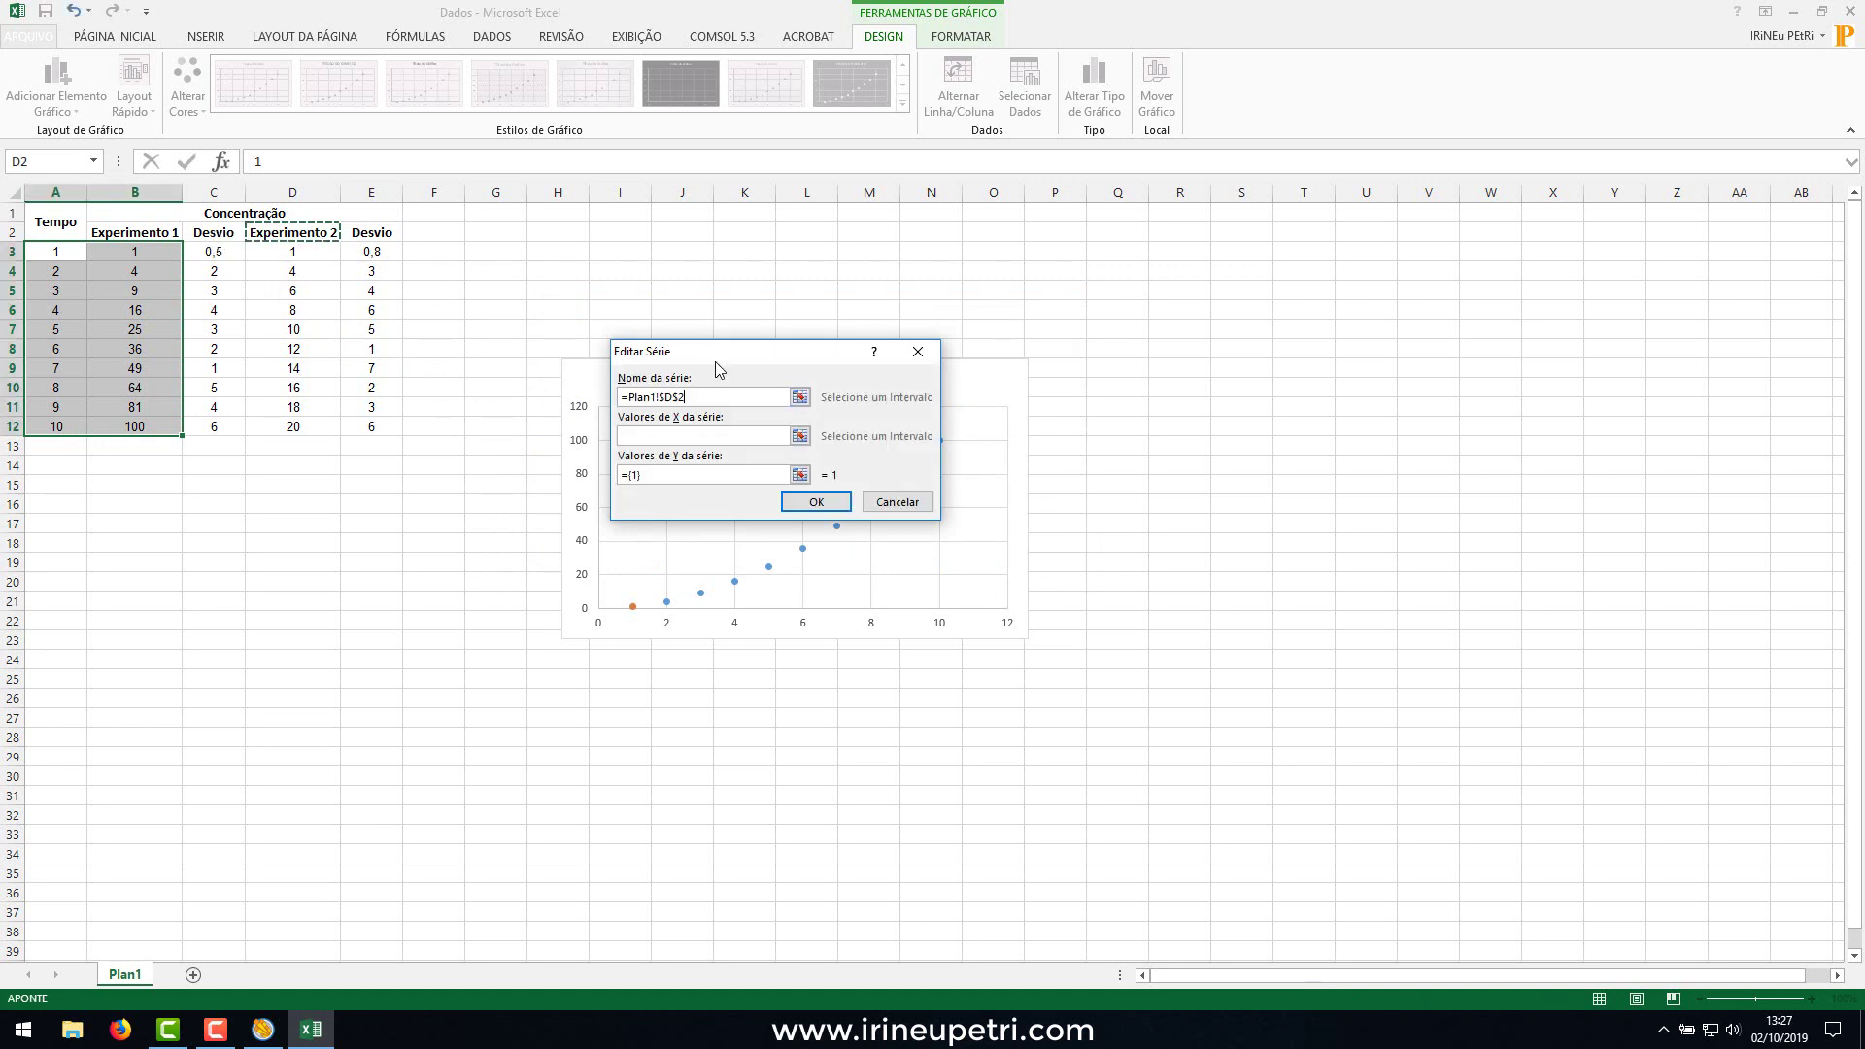
click(799, 438)
click(272, 251)
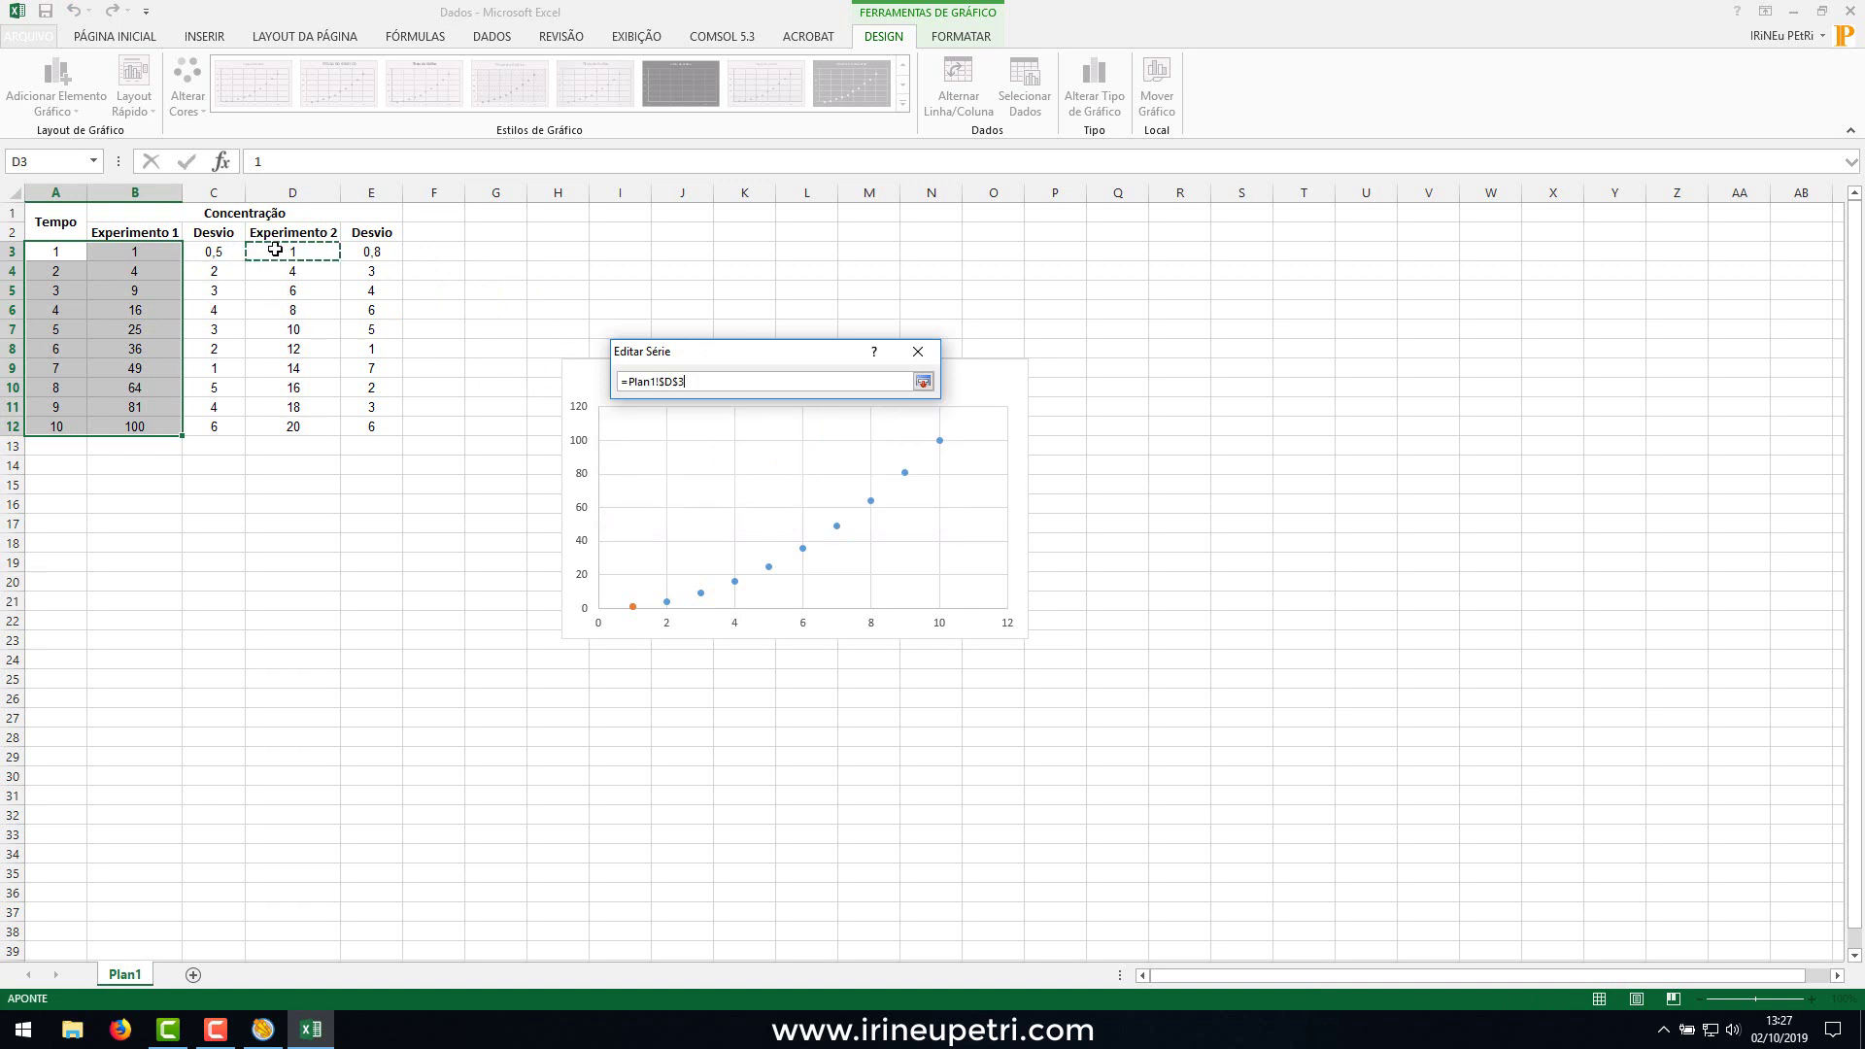
drag(56, 250, 58, 429)
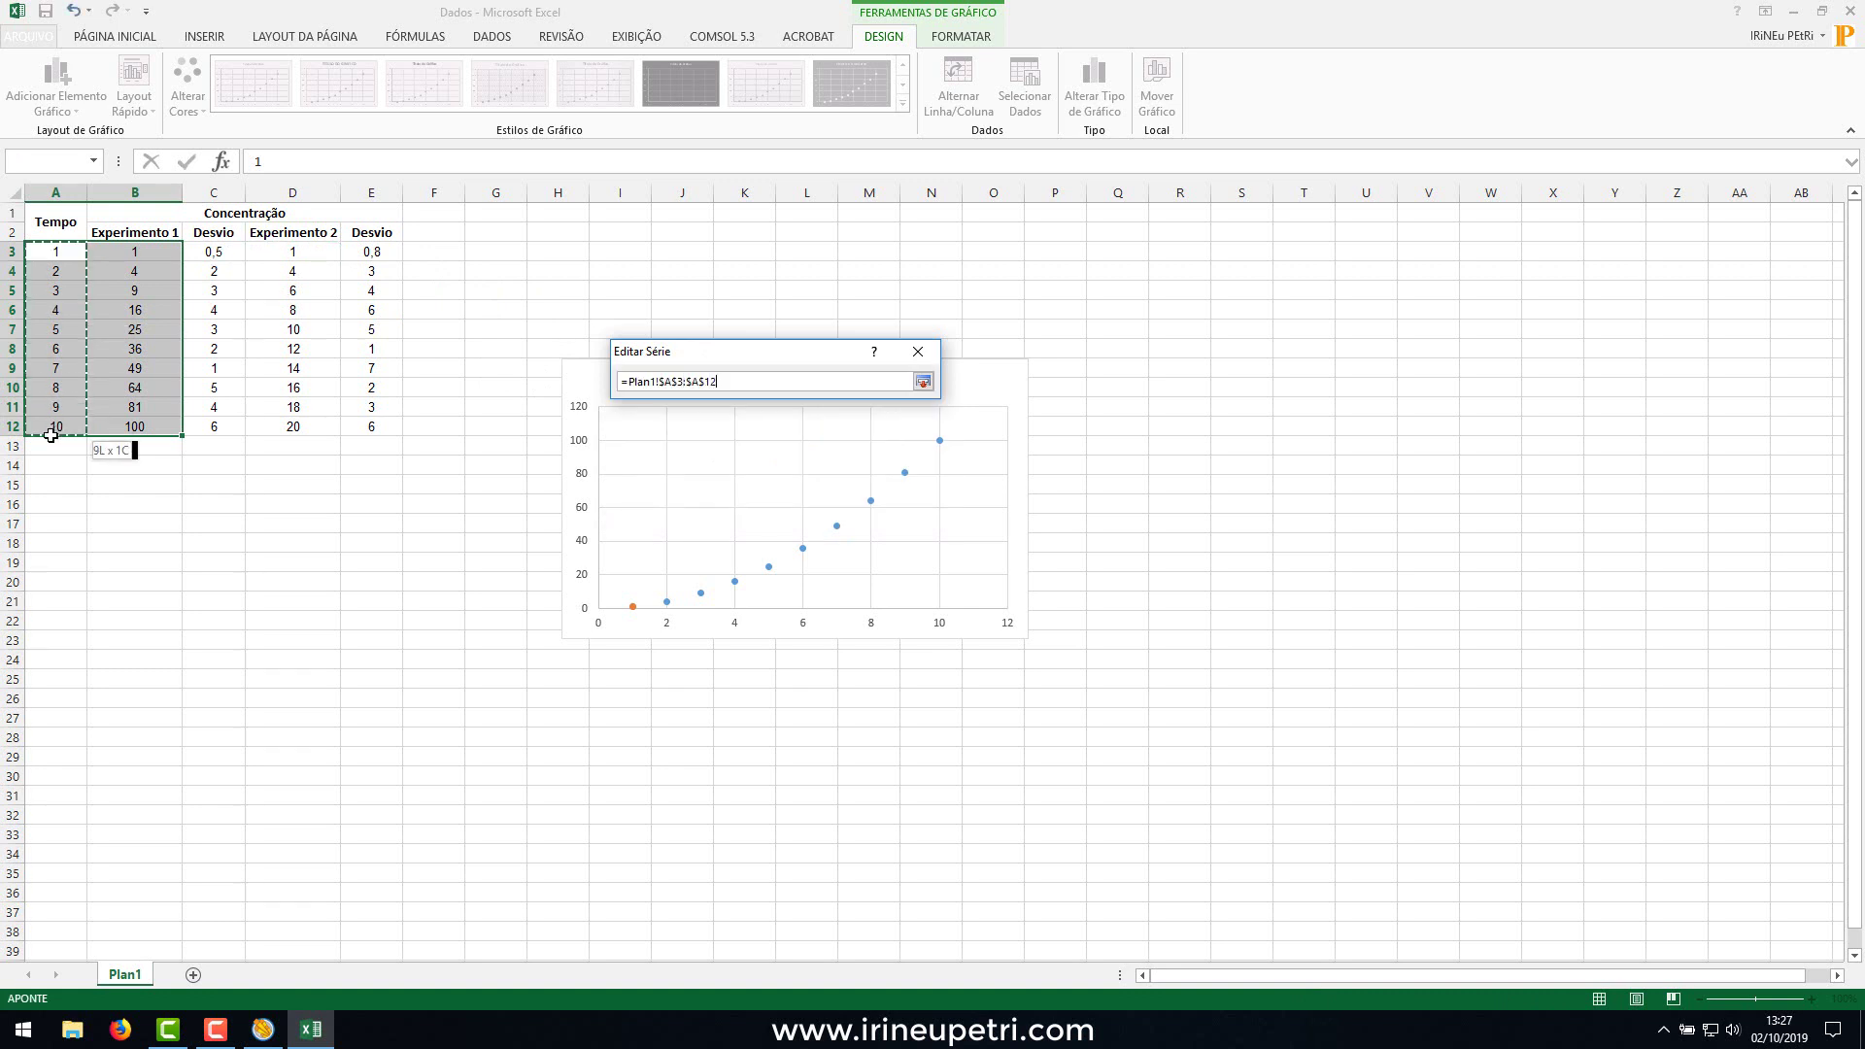
click(922, 381)
click(807, 478)
click(309, 251)
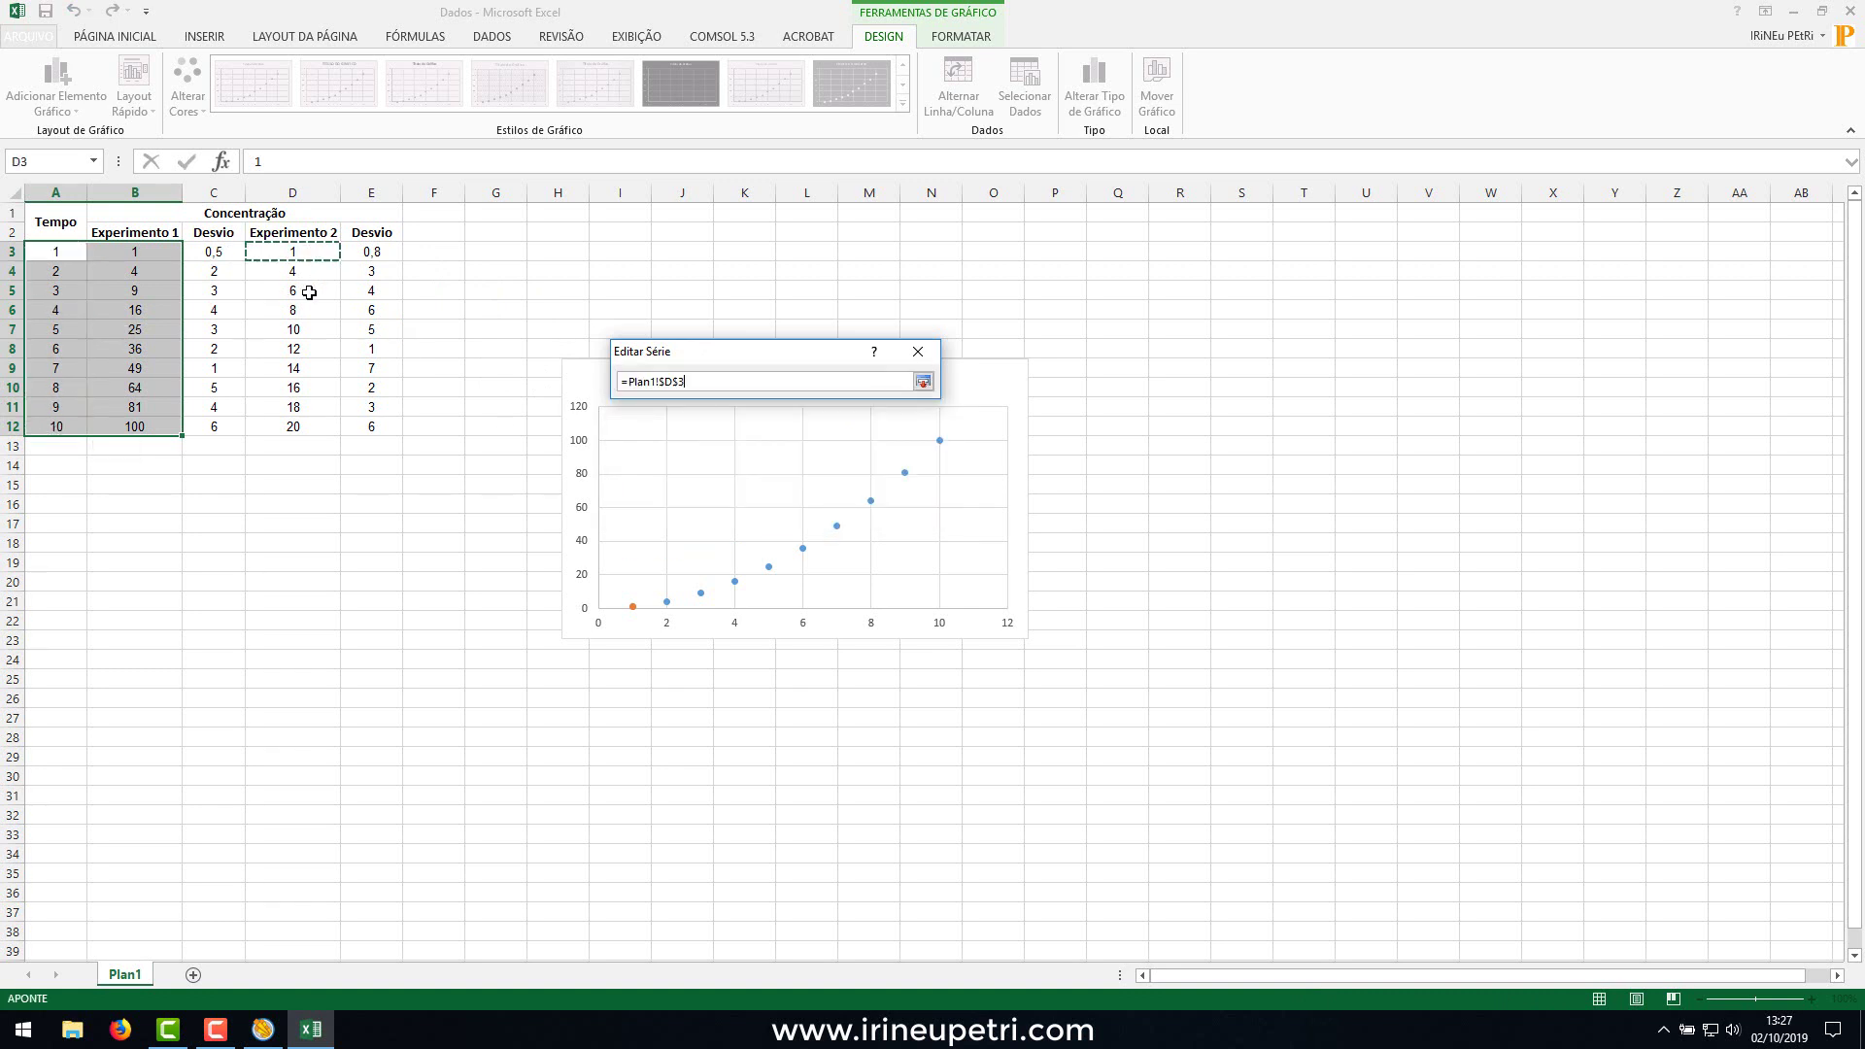
drag(308, 292, 291, 428)
click(923, 382)
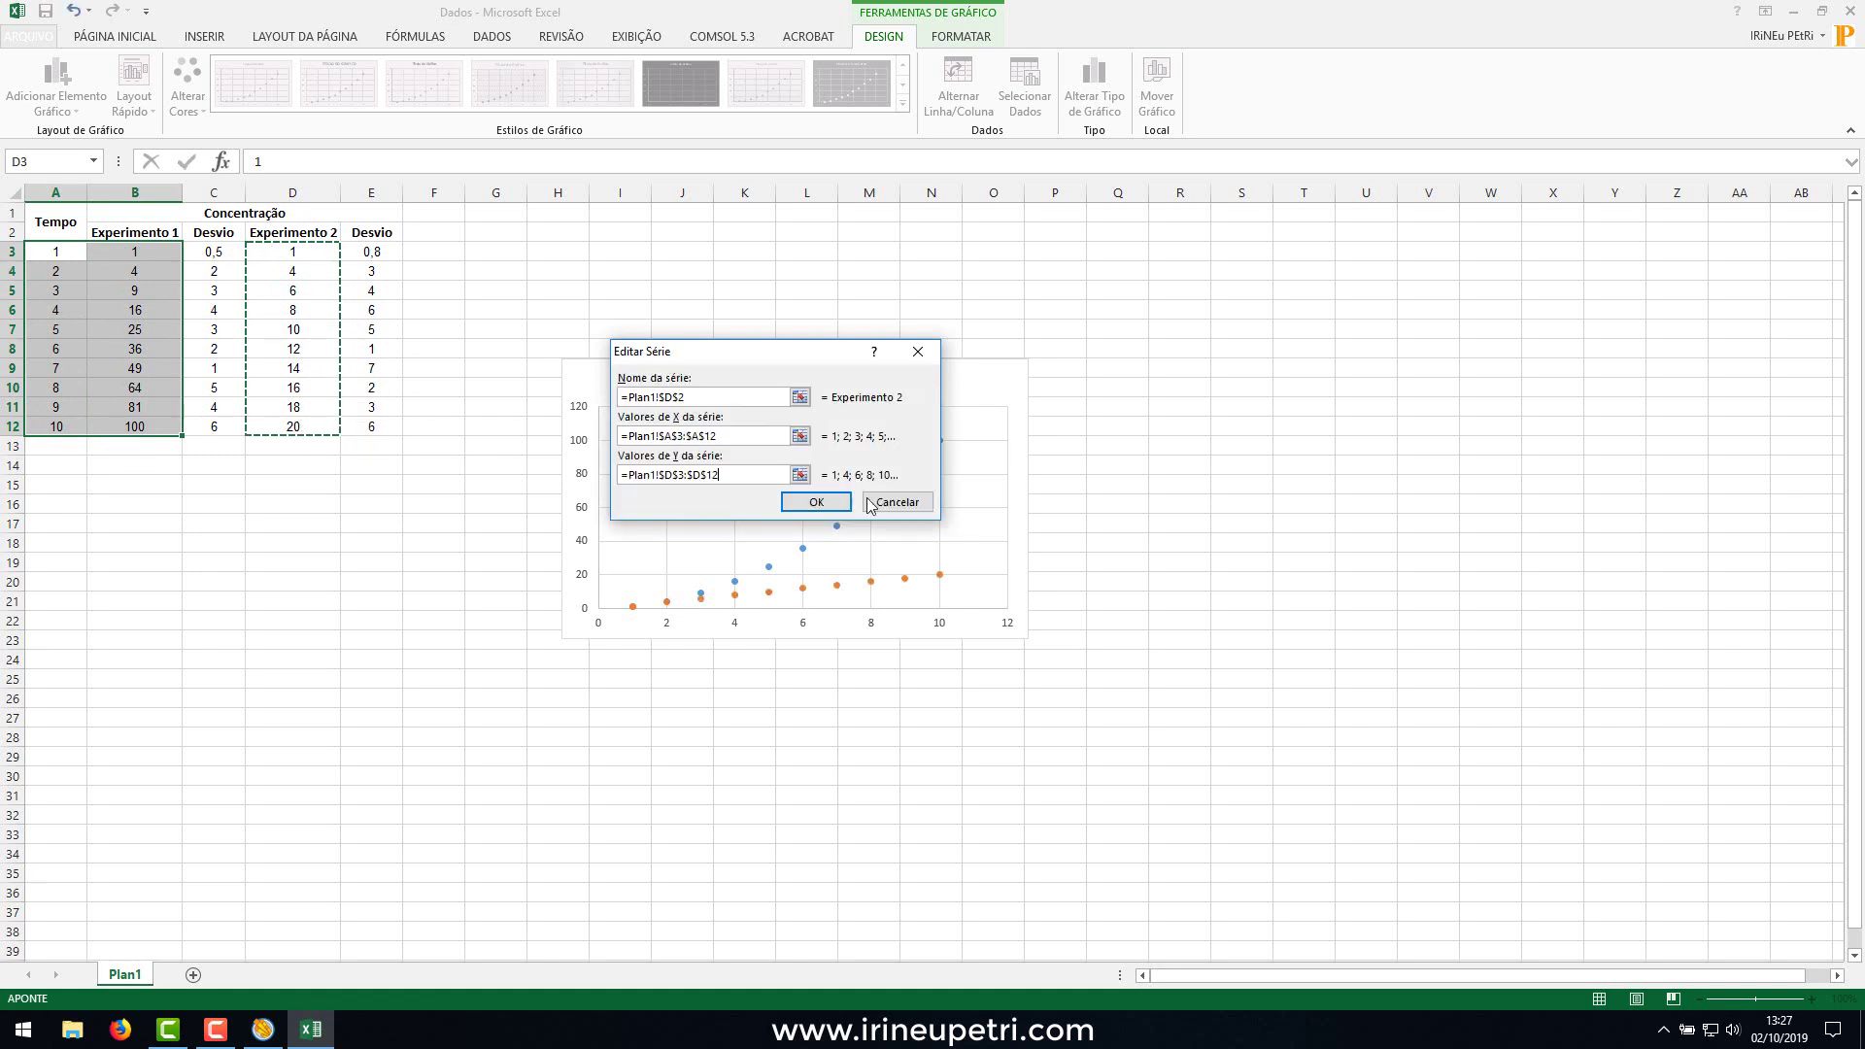
click(832, 506)
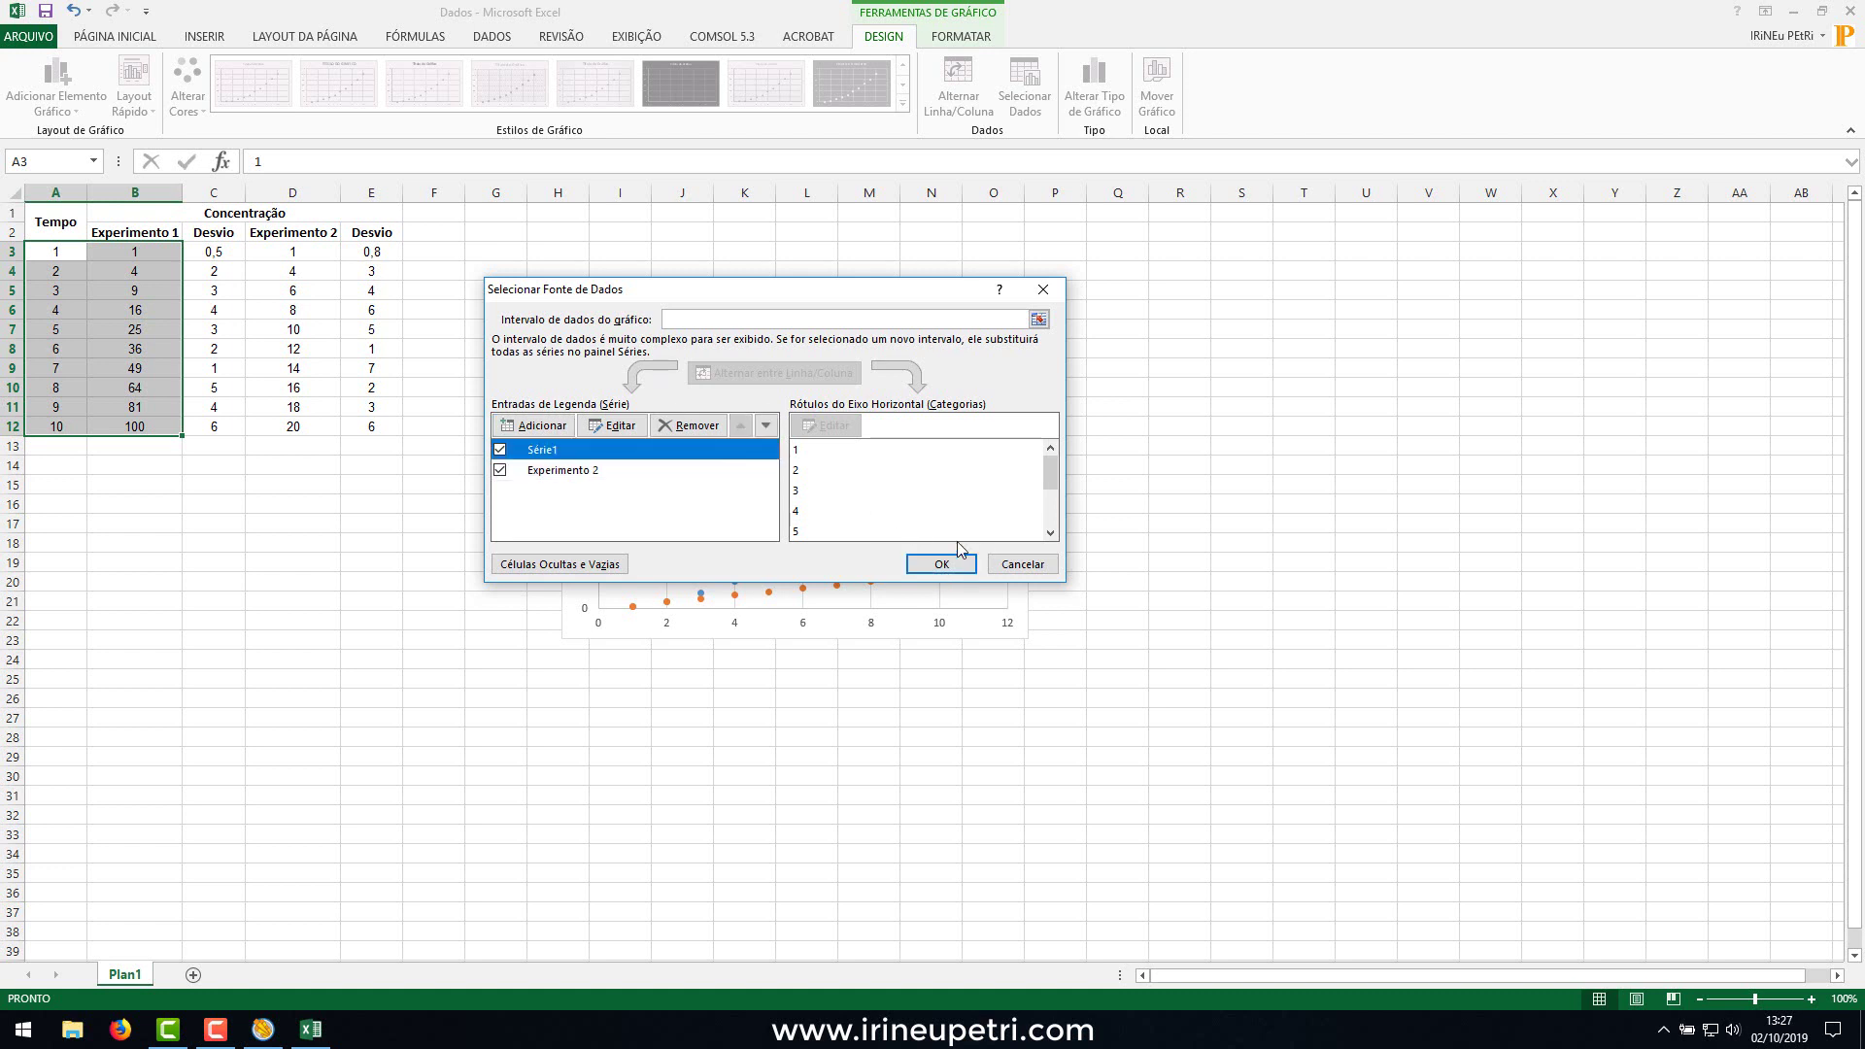
Name the chart's first series from cell B2 and apply the data source changes.
click(609, 430)
click(149, 236)
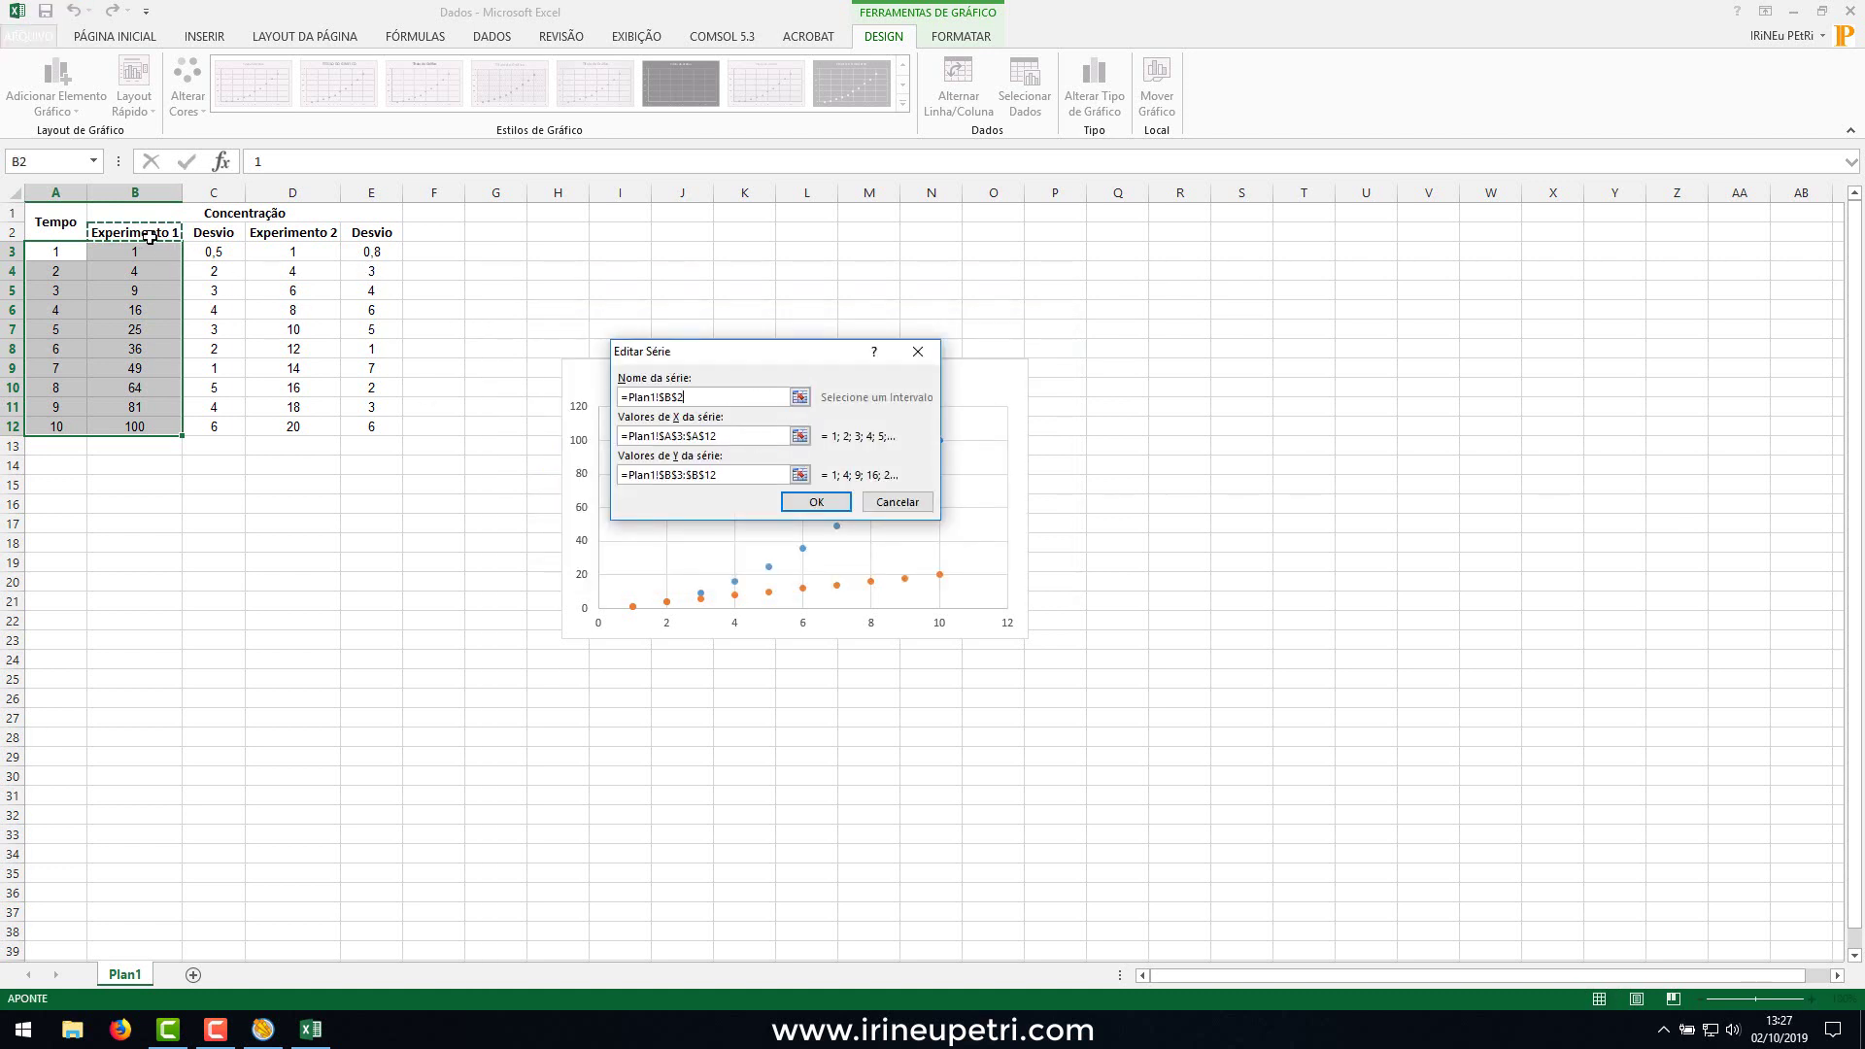
click(814, 502)
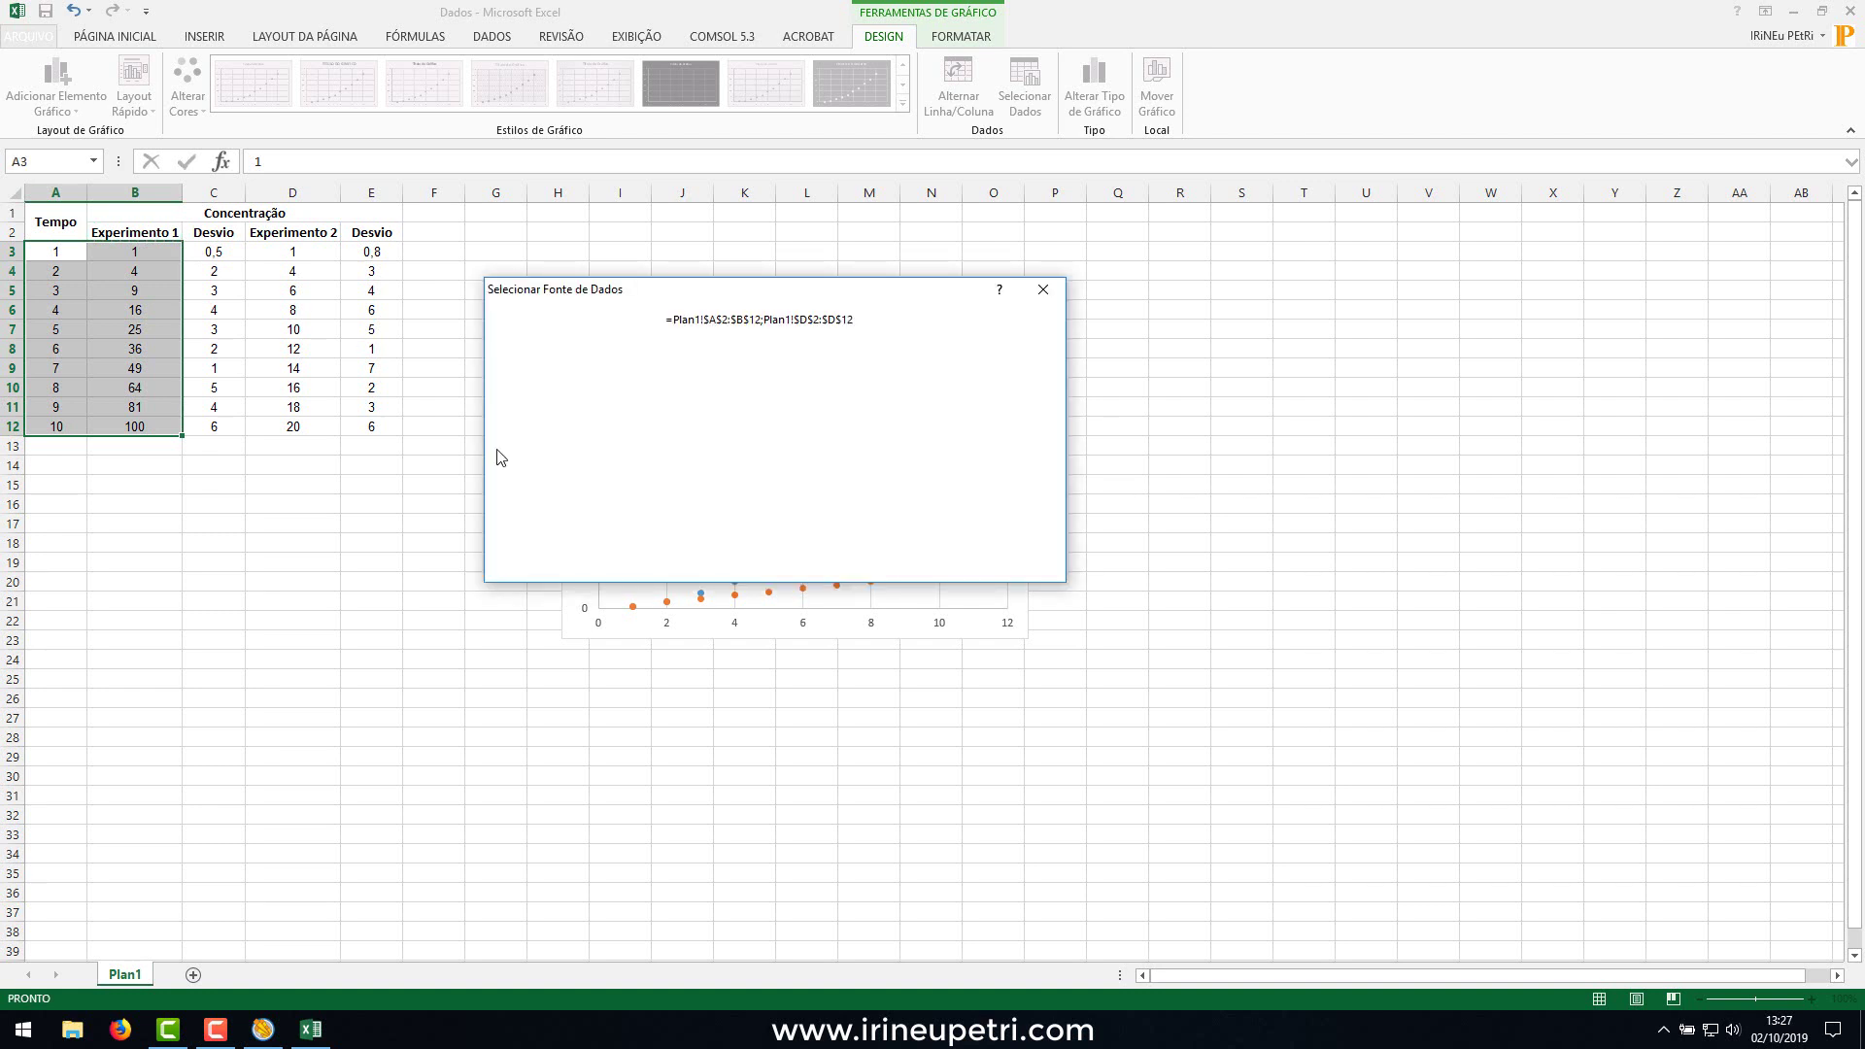
click(944, 565)
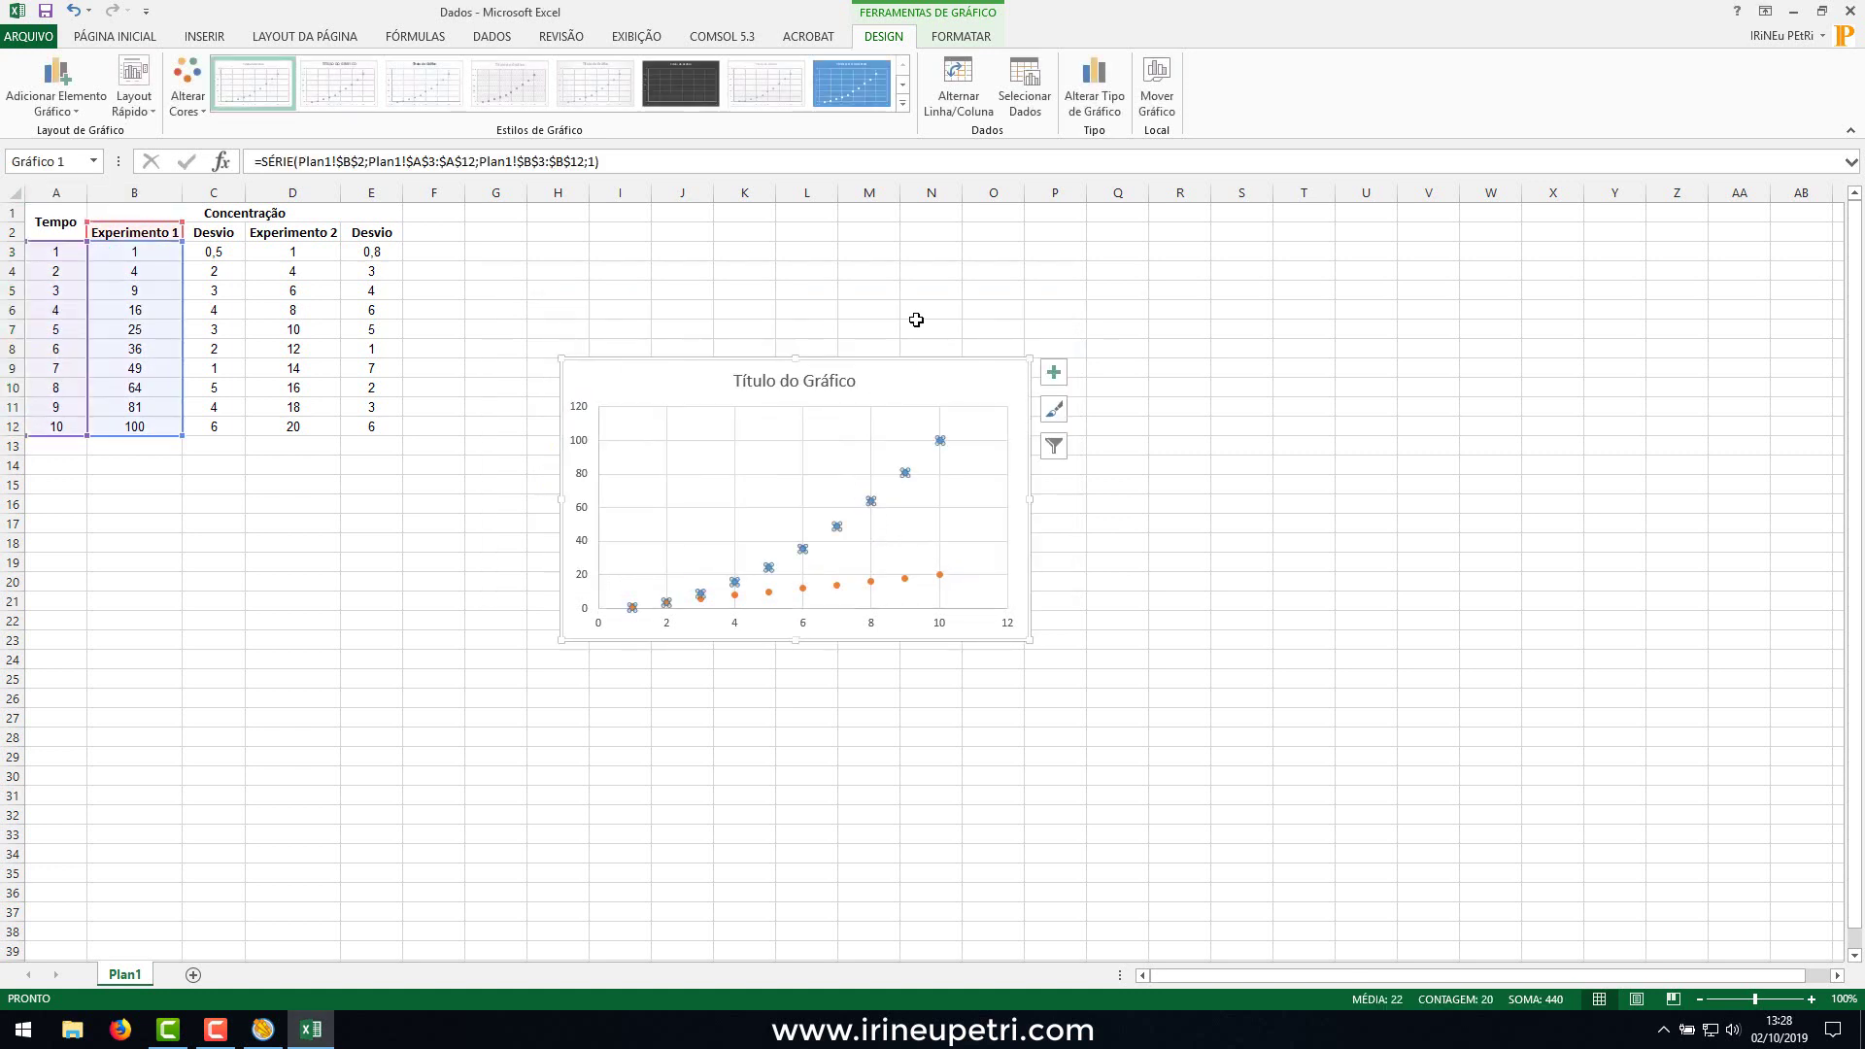
Give the Experimento 1 series custom vertical error bars, positive and negative values from C3:C12, and delete its horizontal error bars.
click(65, 103)
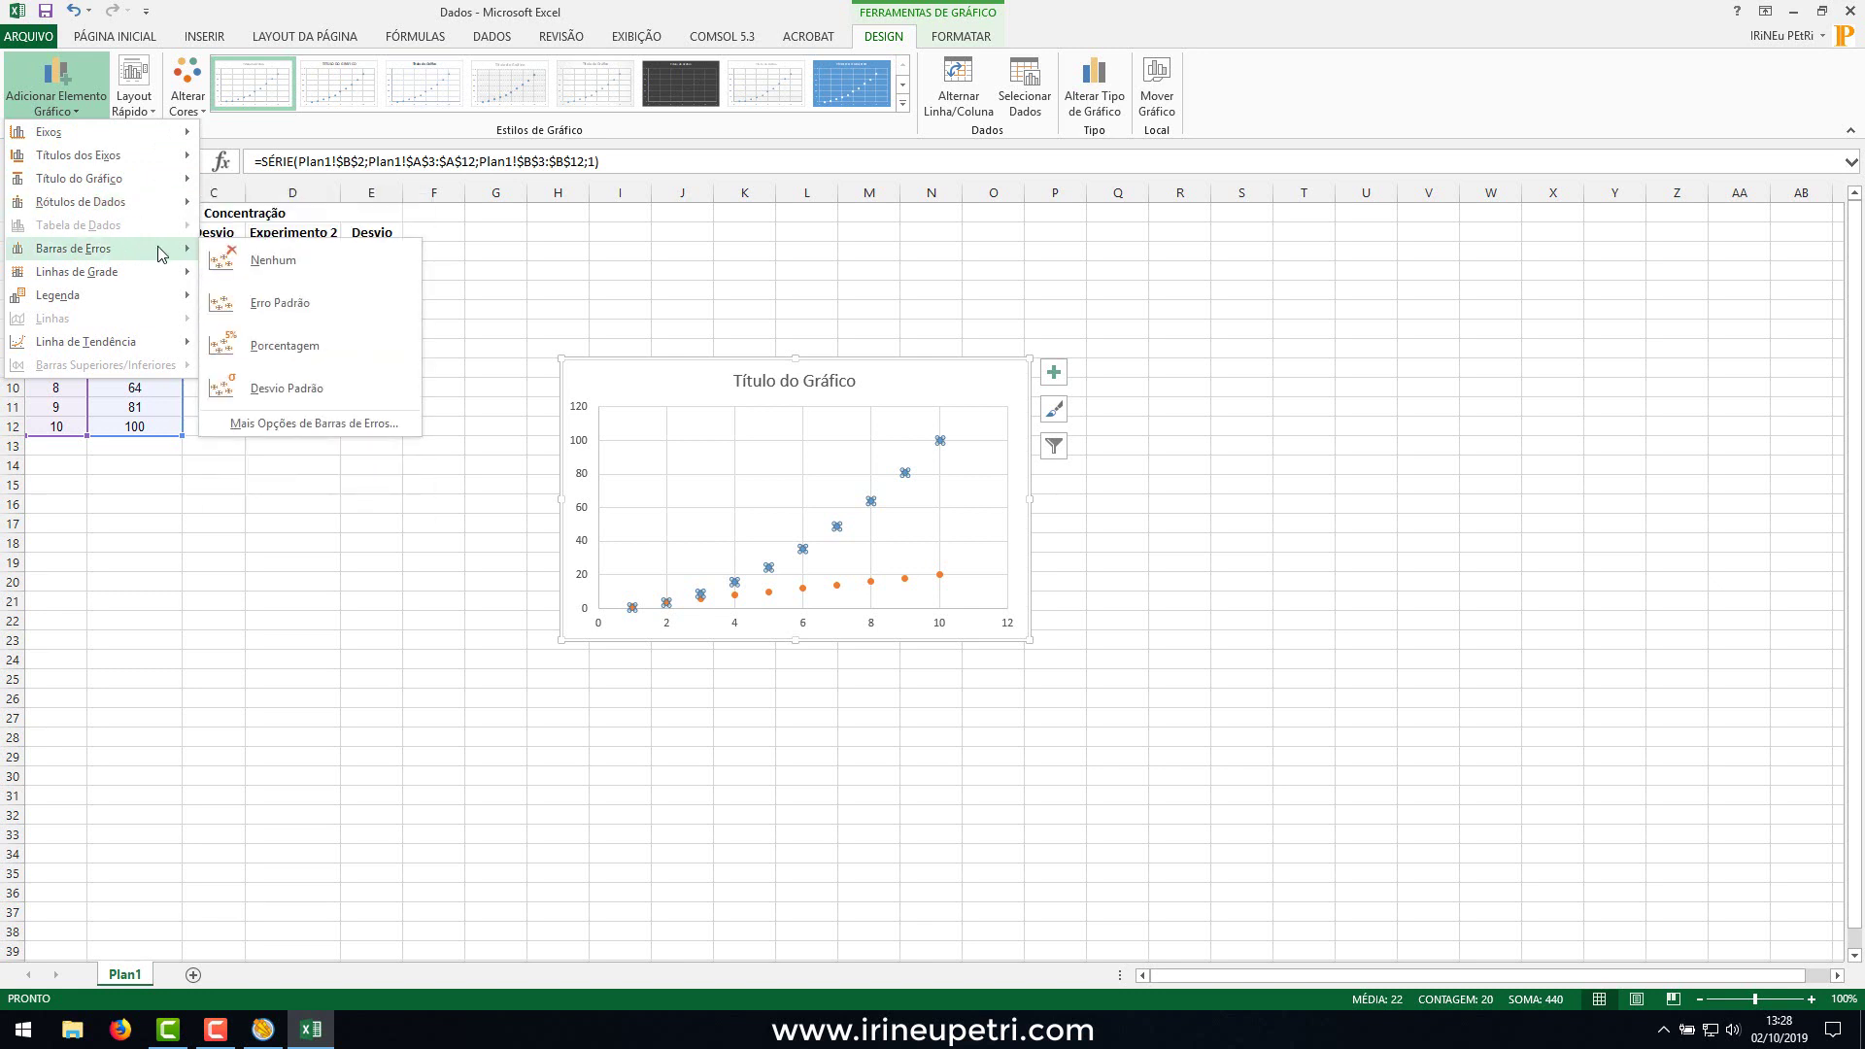
click(279, 433)
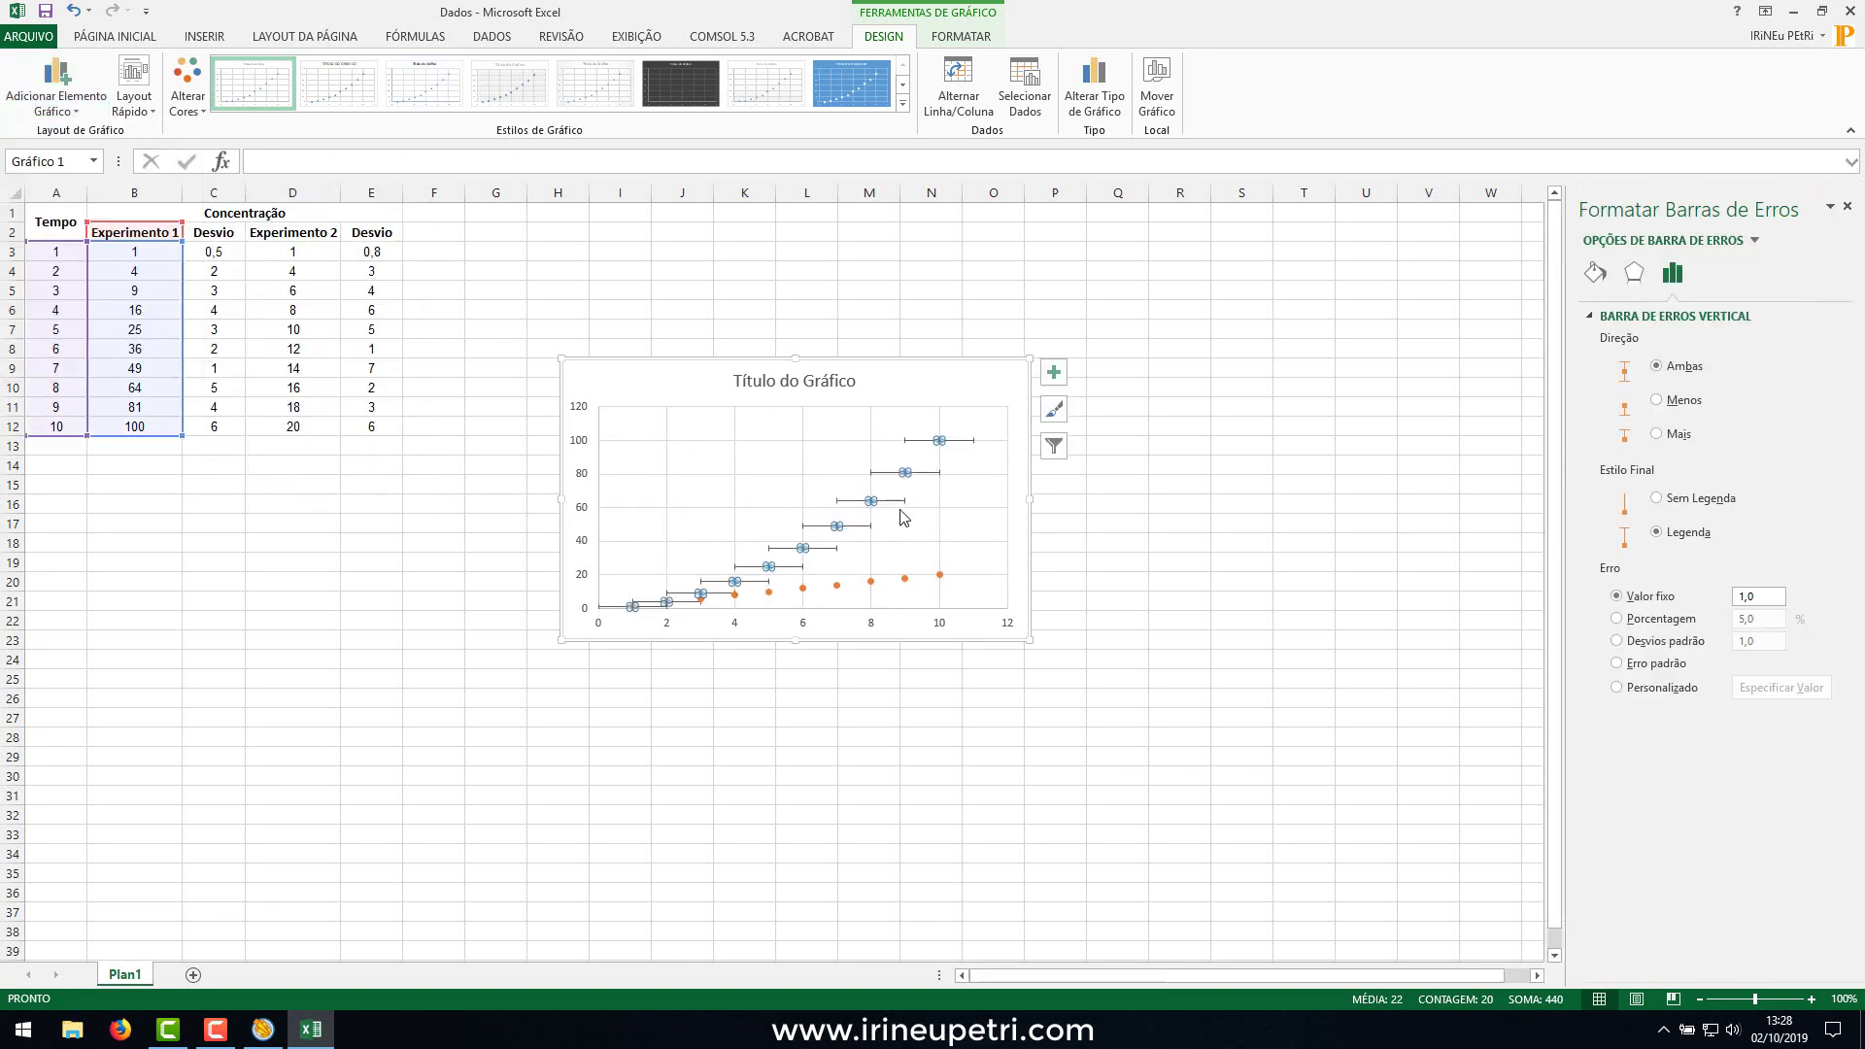
click(1662, 688)
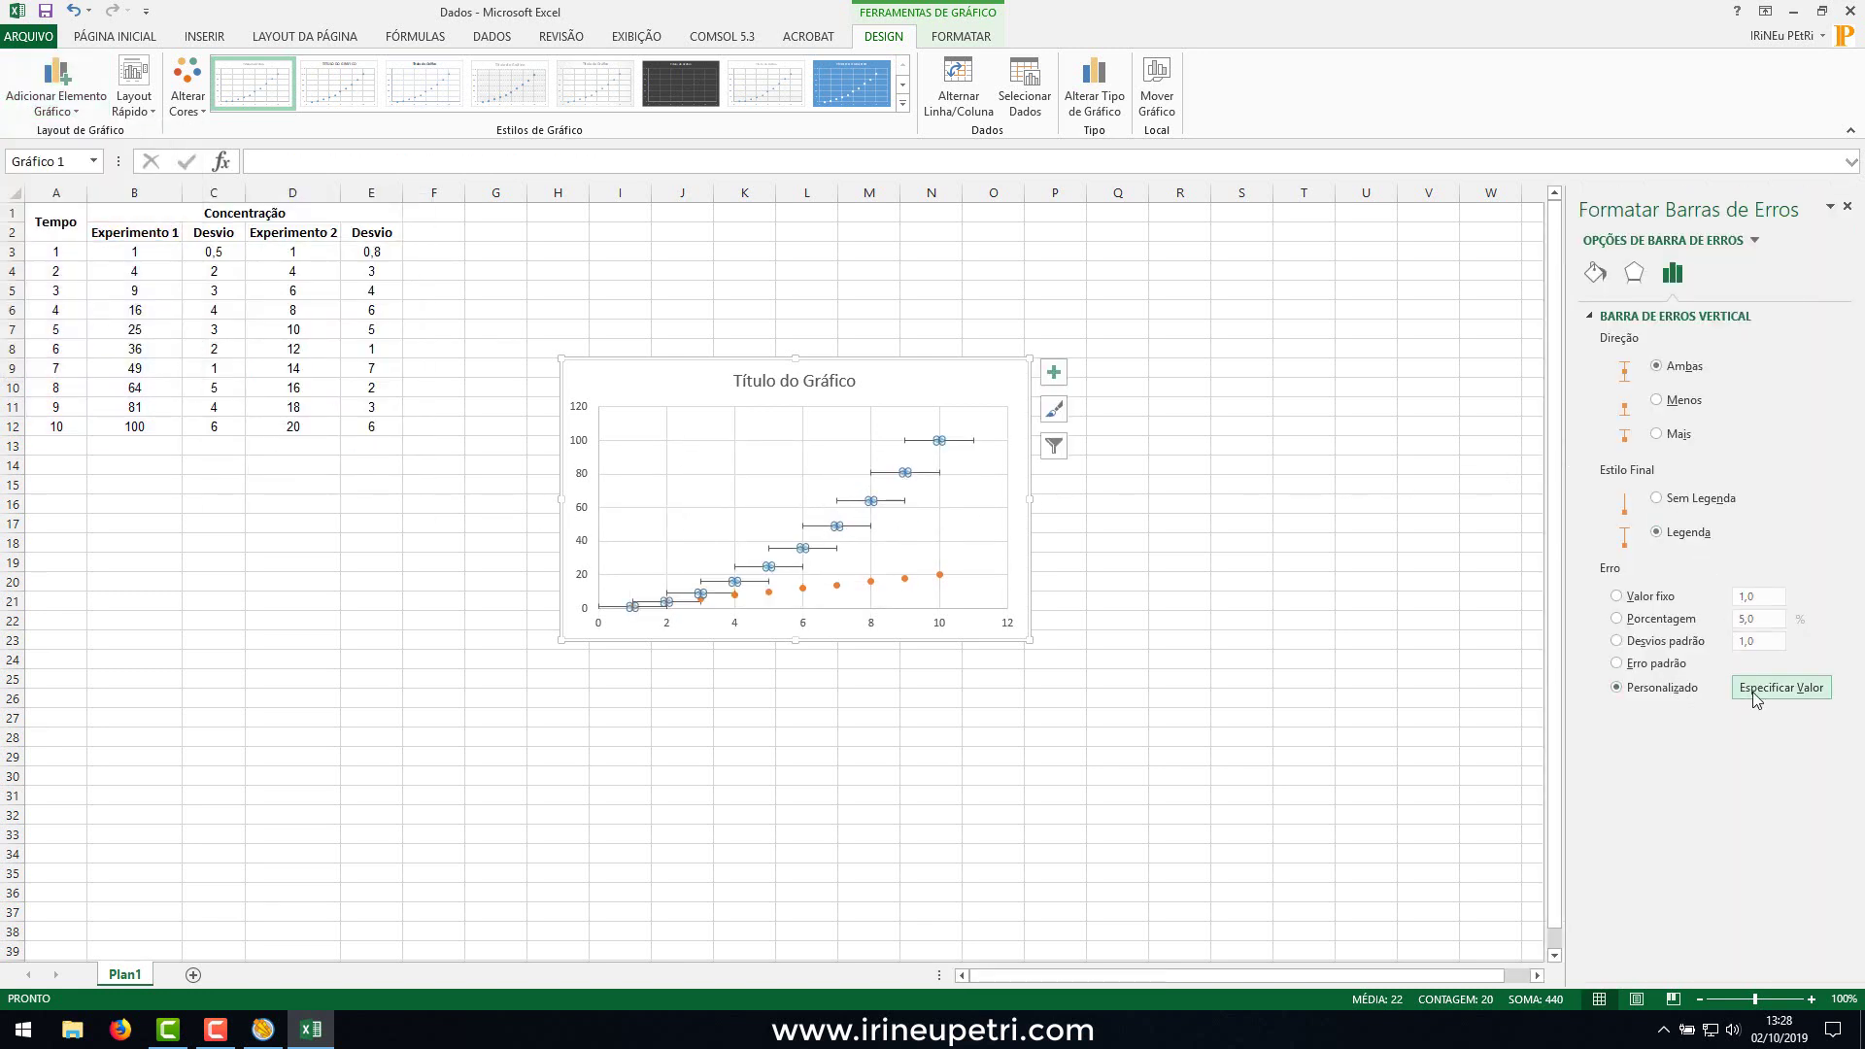
click(1766, 688)
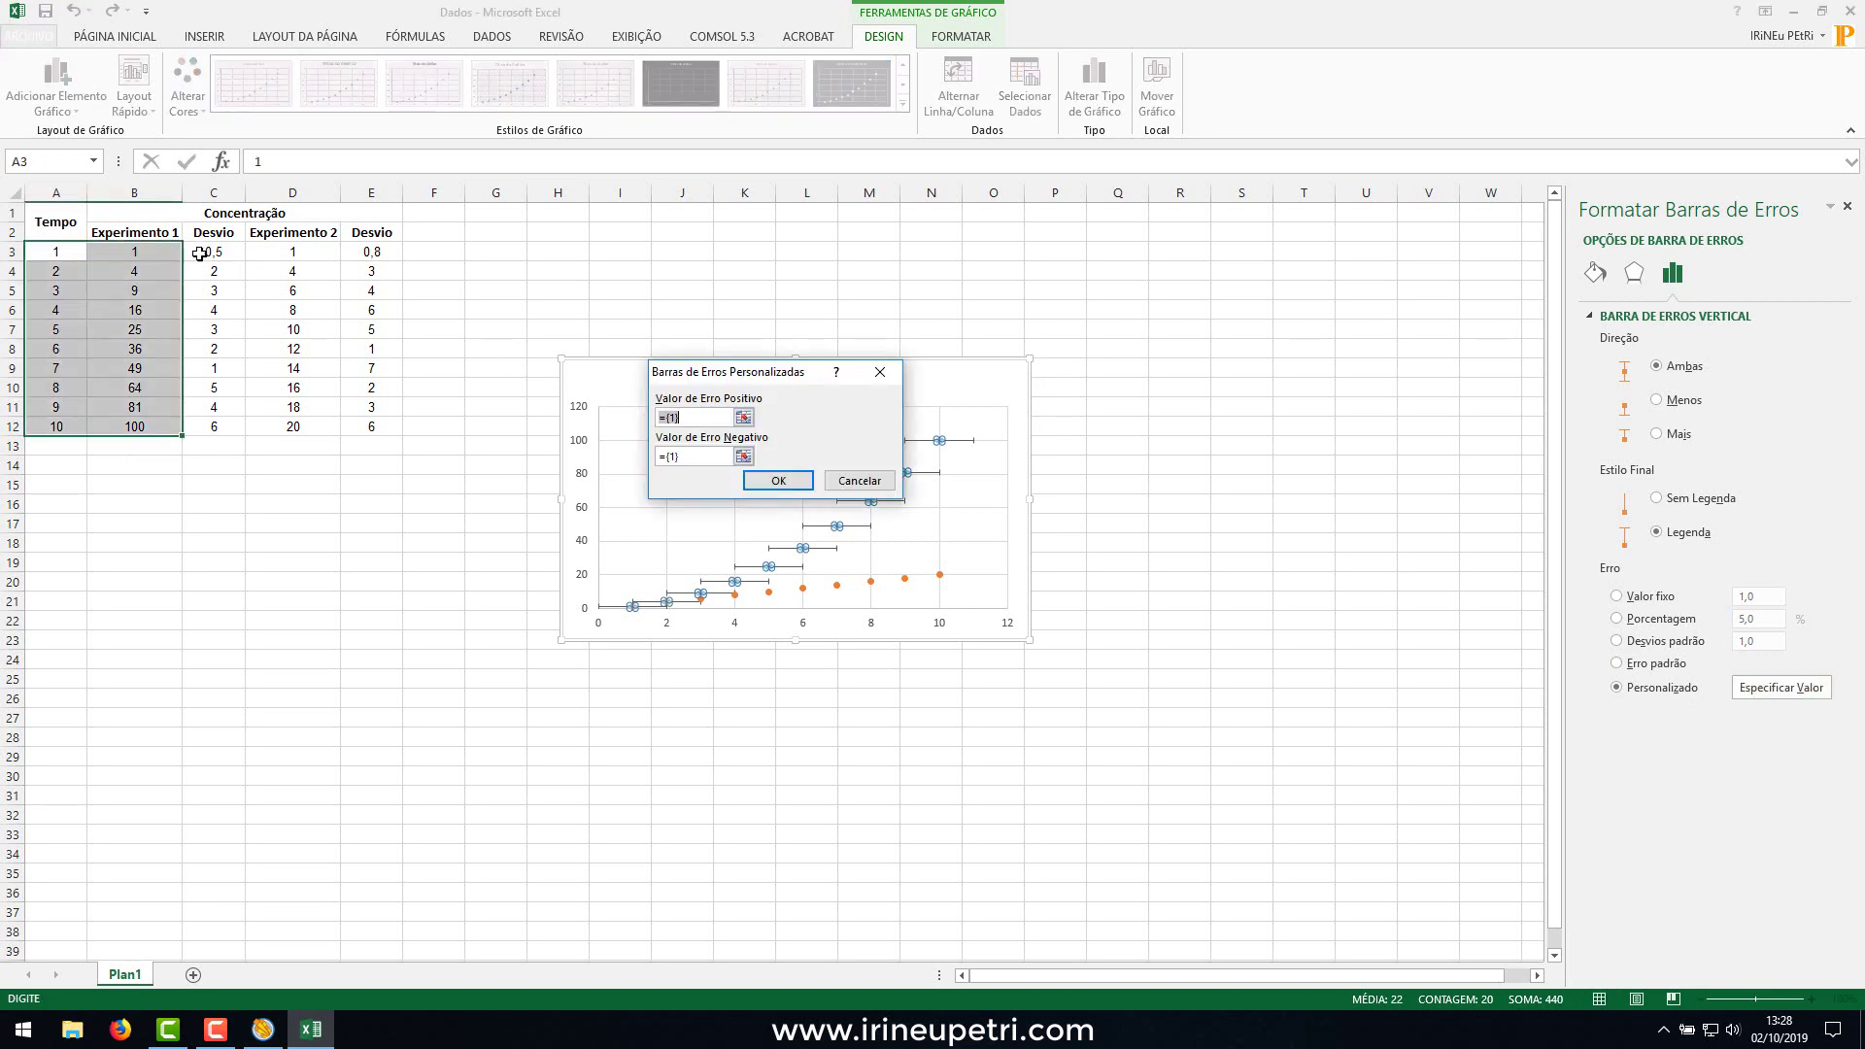
drag(199, 253, 211, 429)
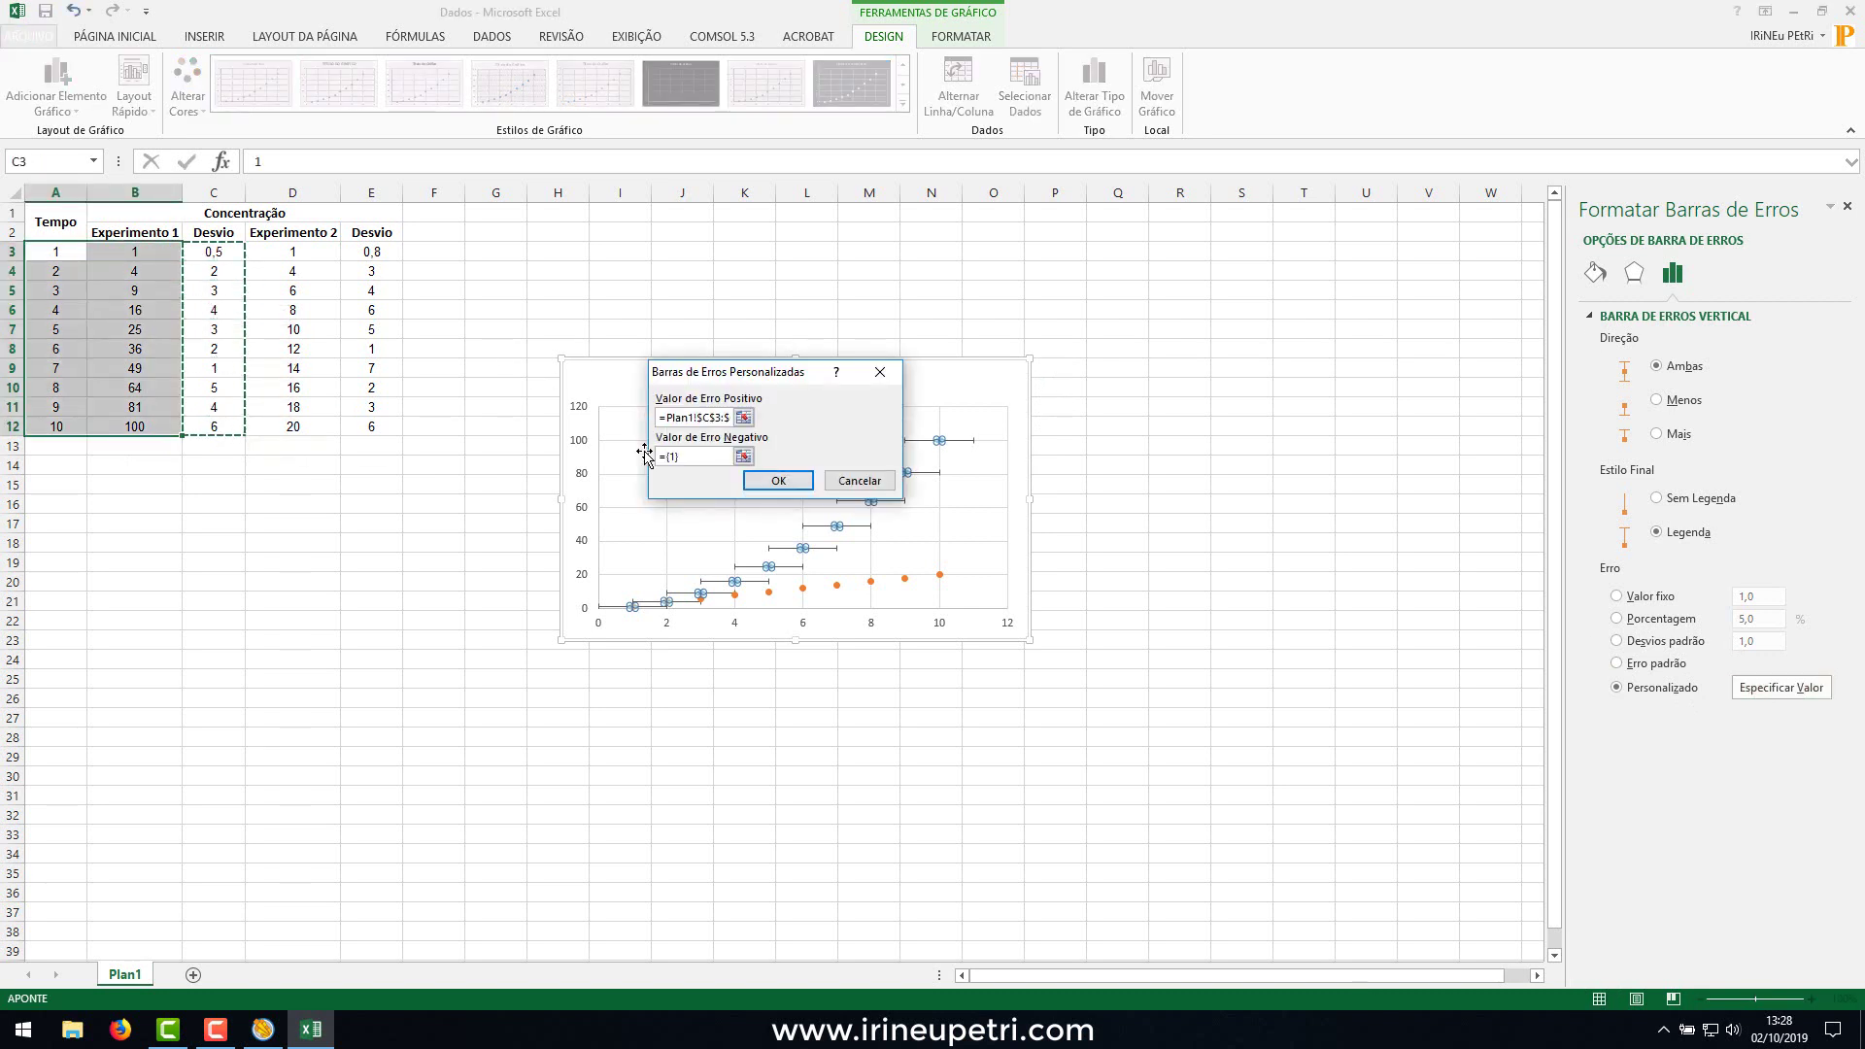
click(744, 456)
drag(214, 251, 213, 430)
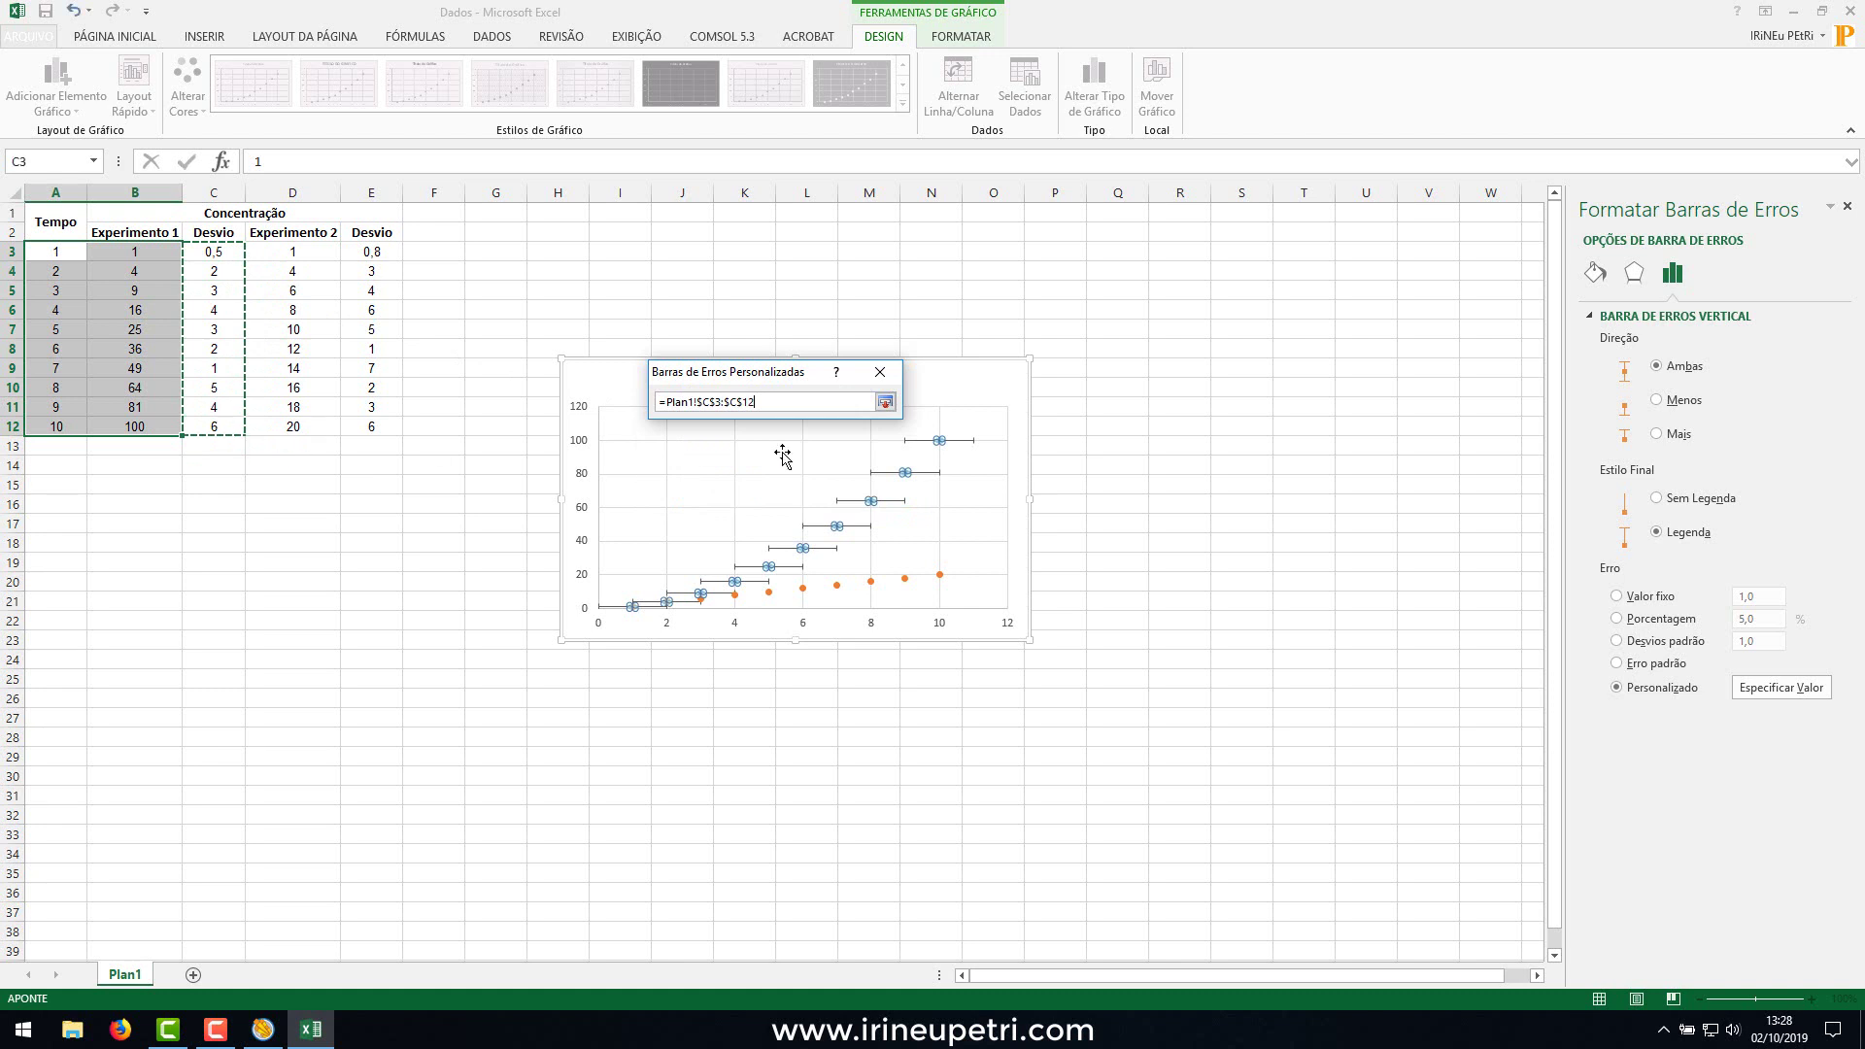
click(885, 402)
click(802, 486)
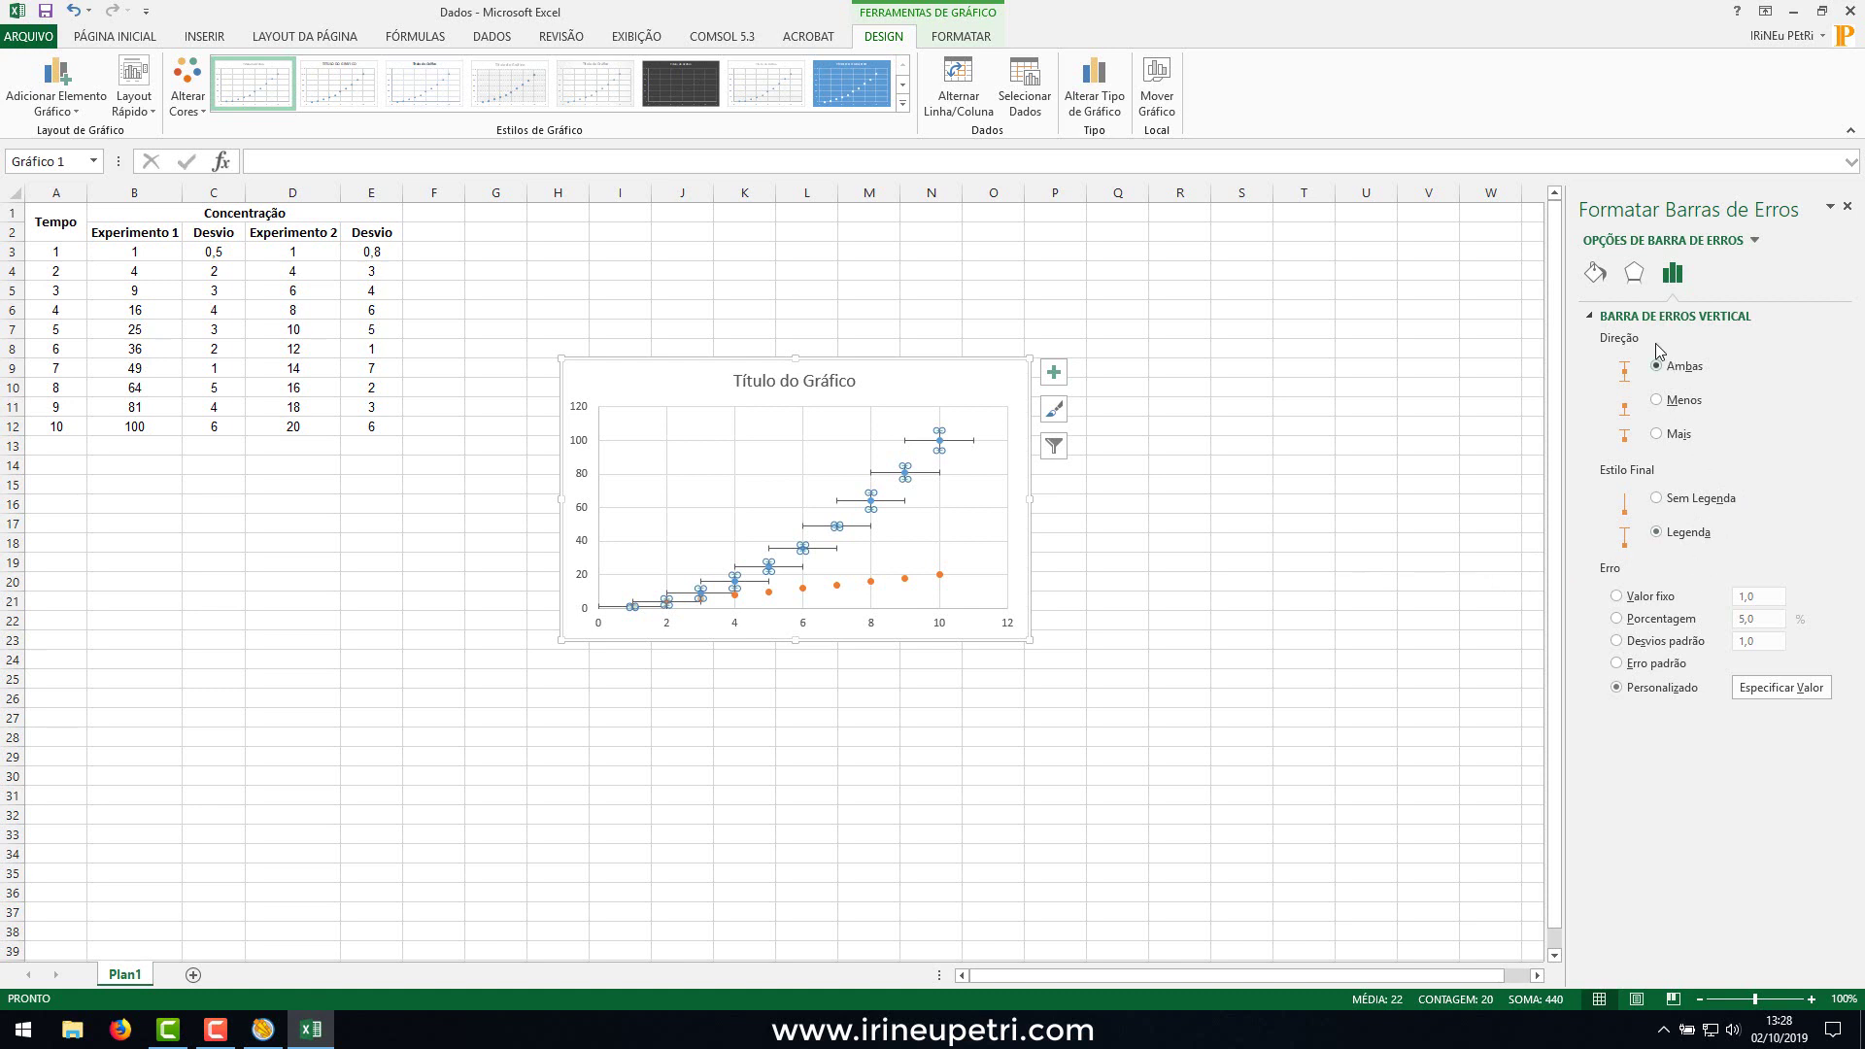
click(895, 503)
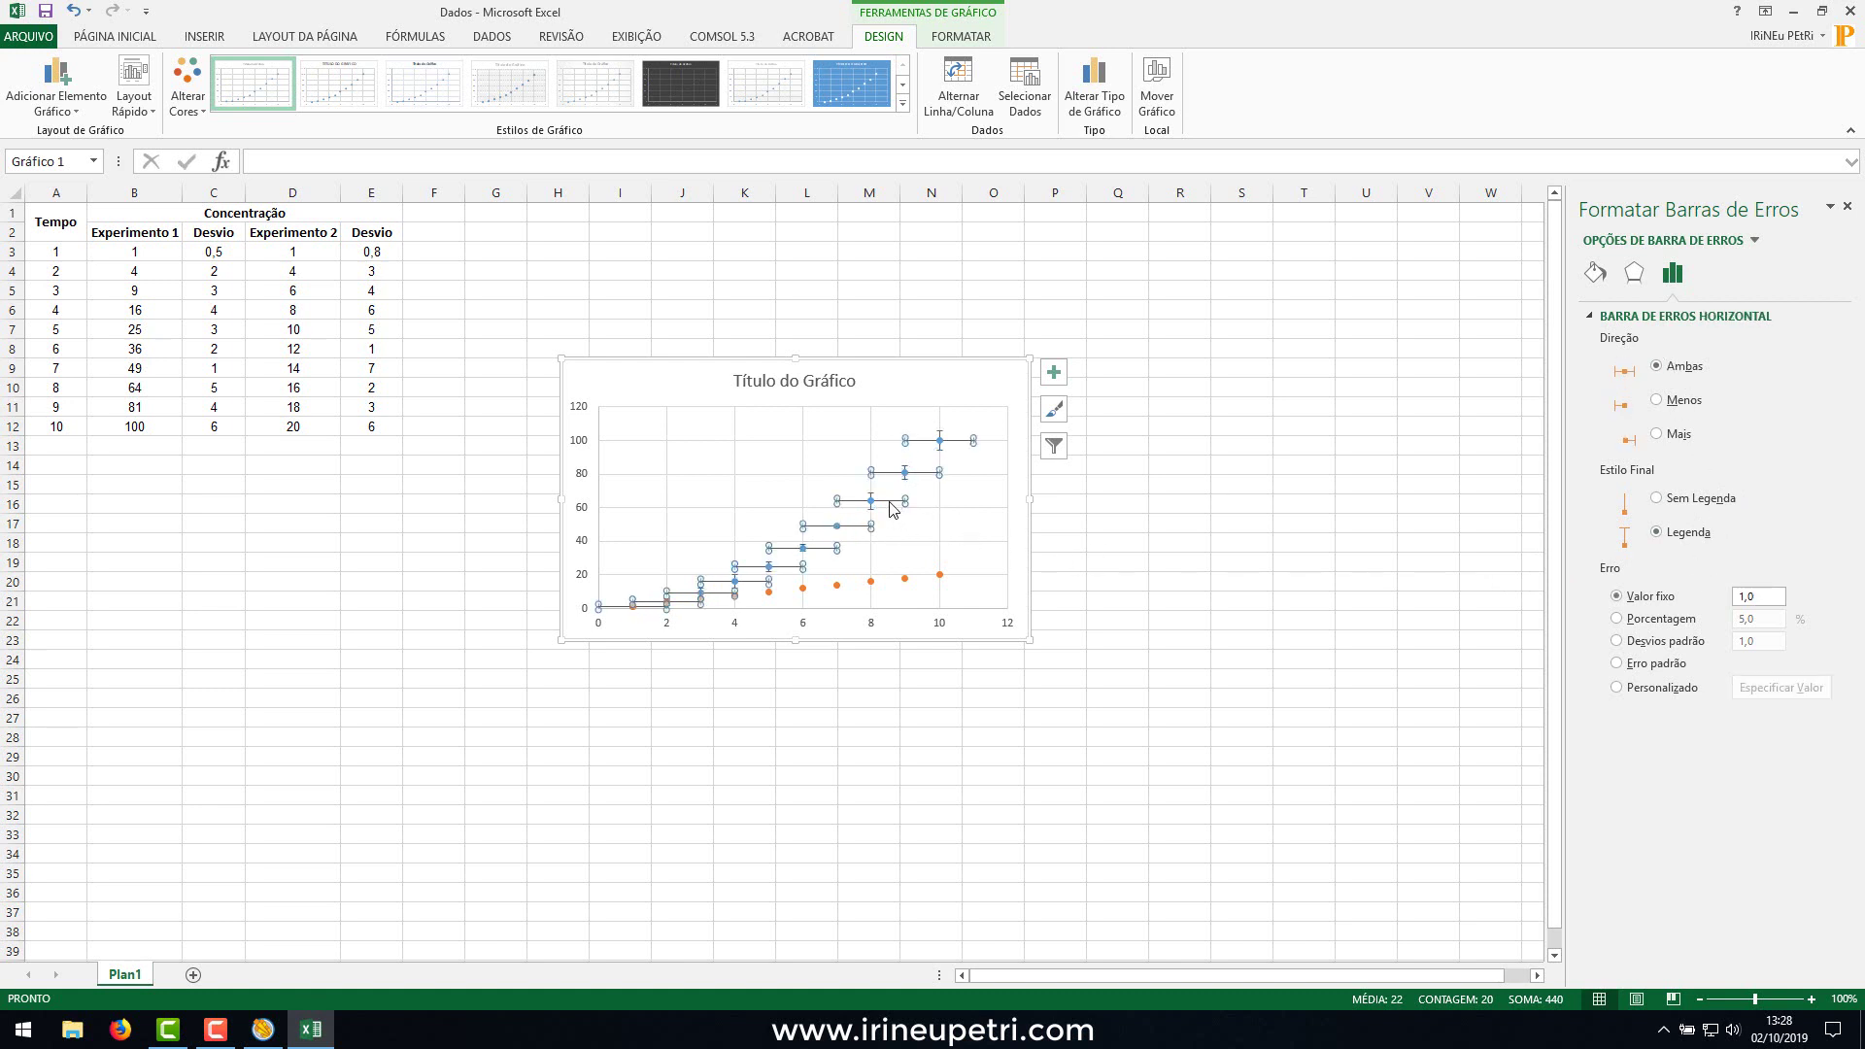
key(Delete)
Add error bars to the Experimento 2 series, with custom positive and negative vertical values from E3:E12.
click(838, 587)
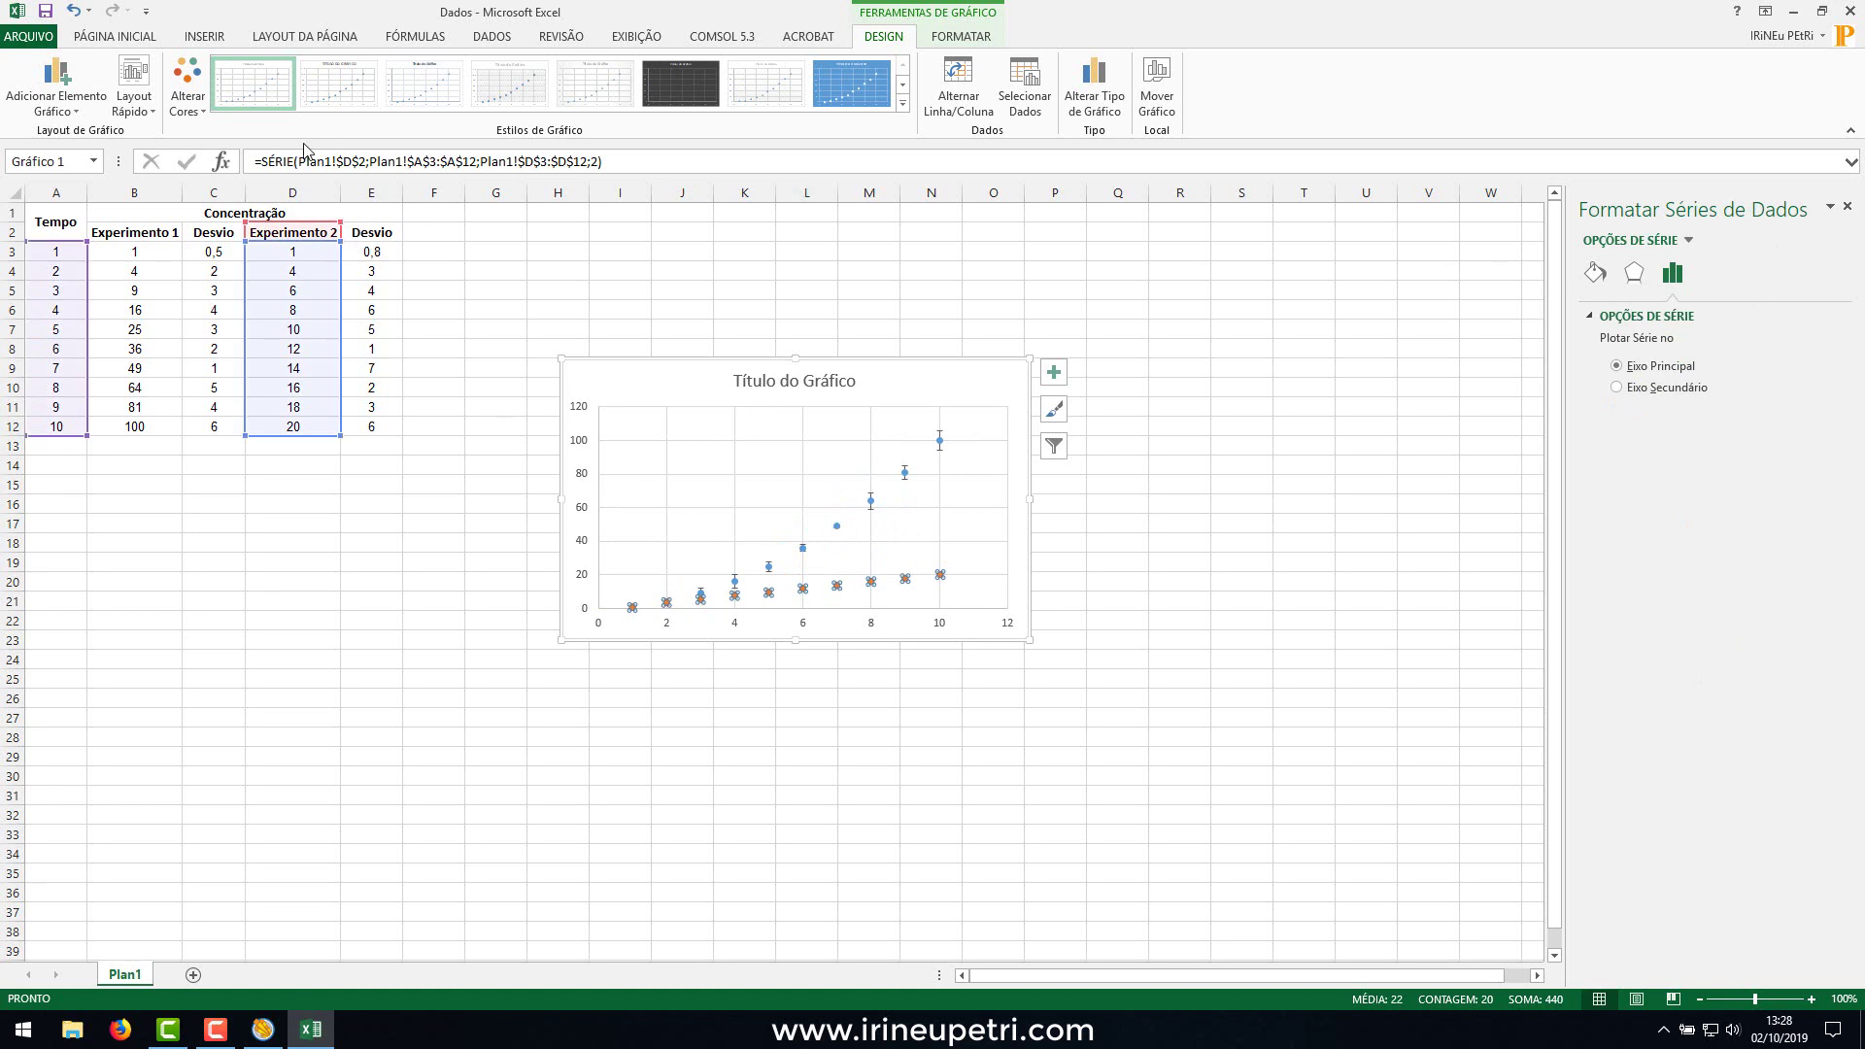
click(55, 83)
mouse_move(97, 249)
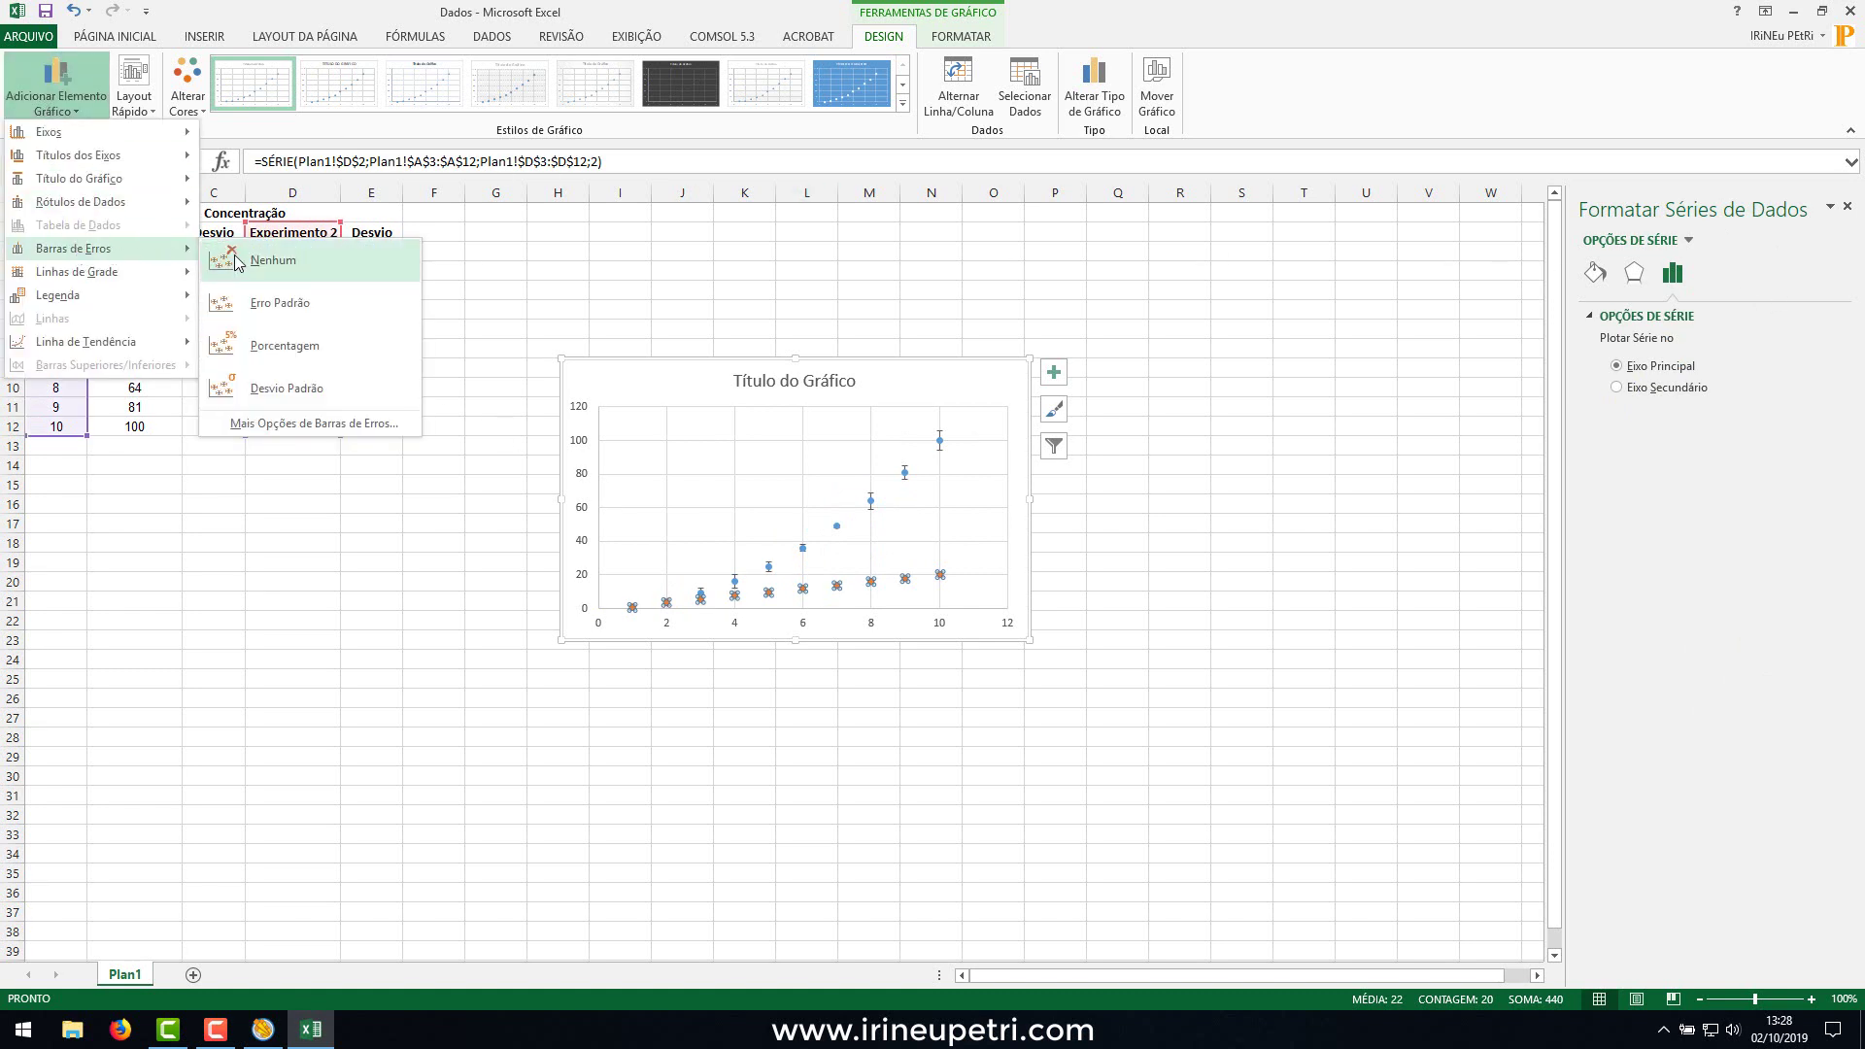
click(290, 424)
click(1688, 688)
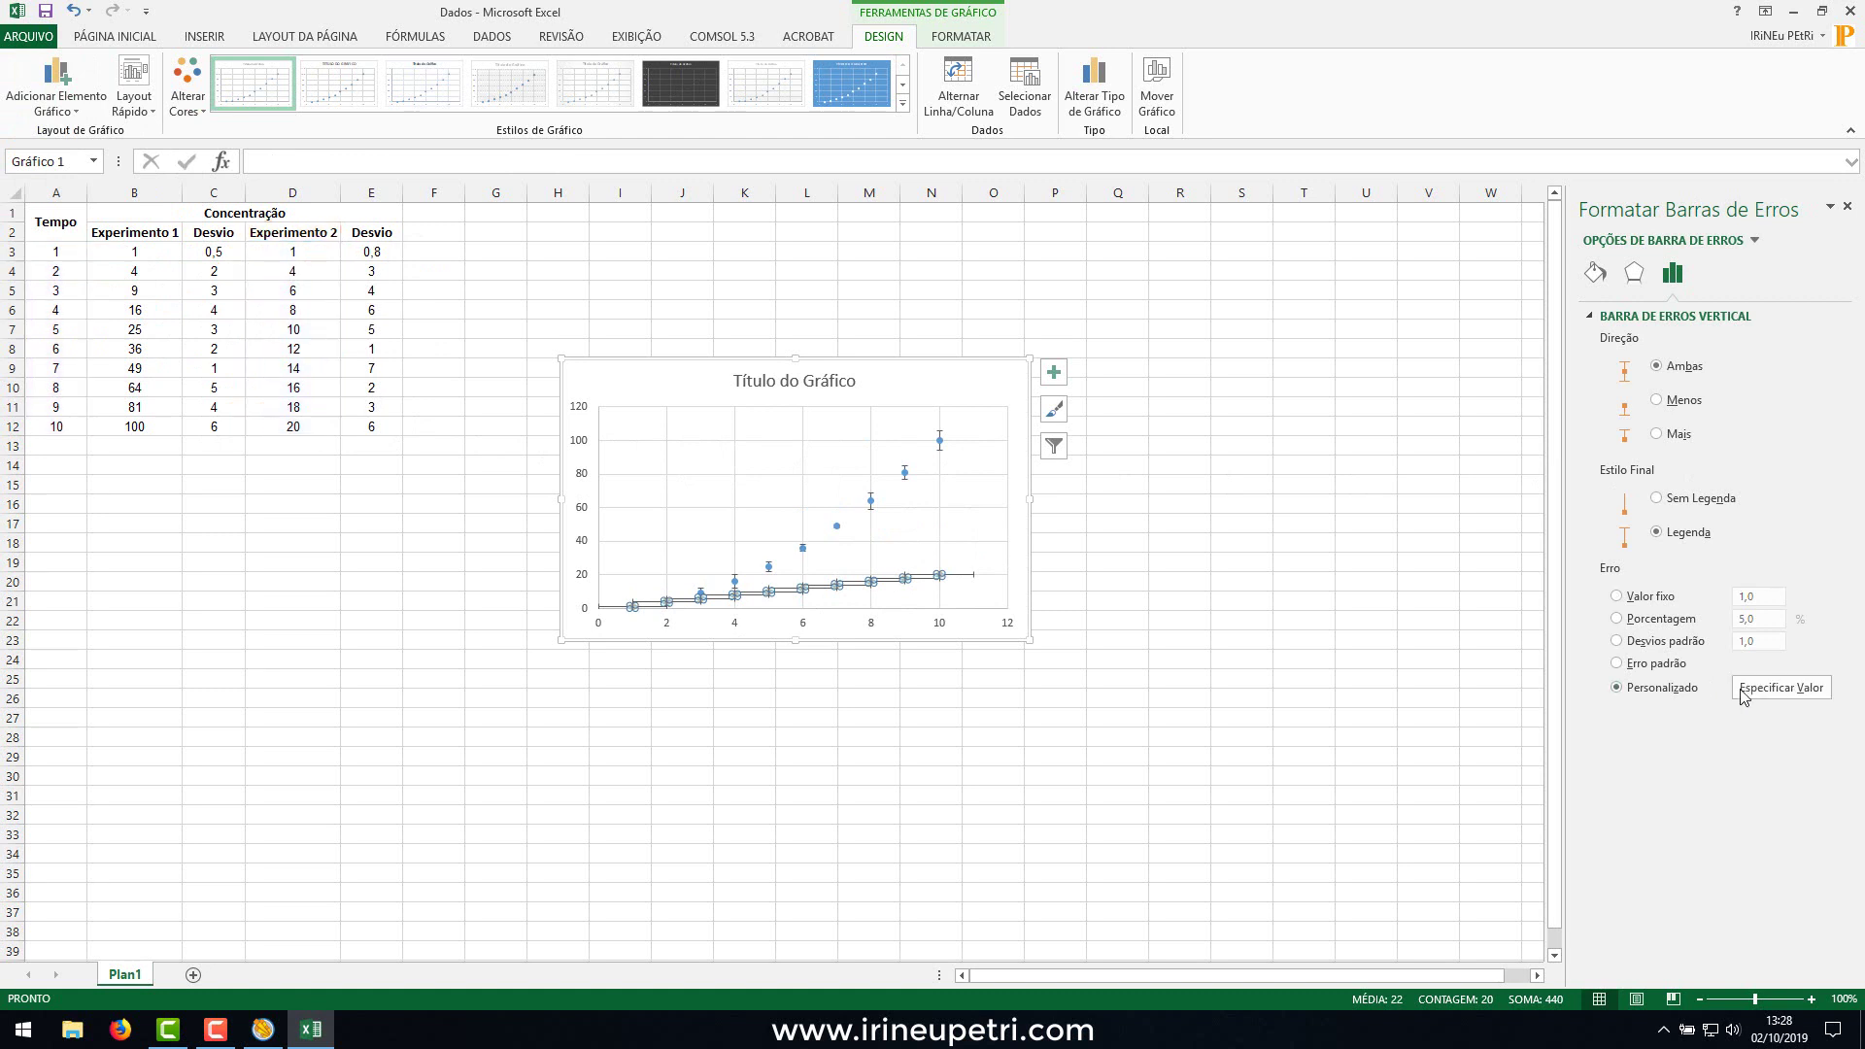
click(1747, 692)
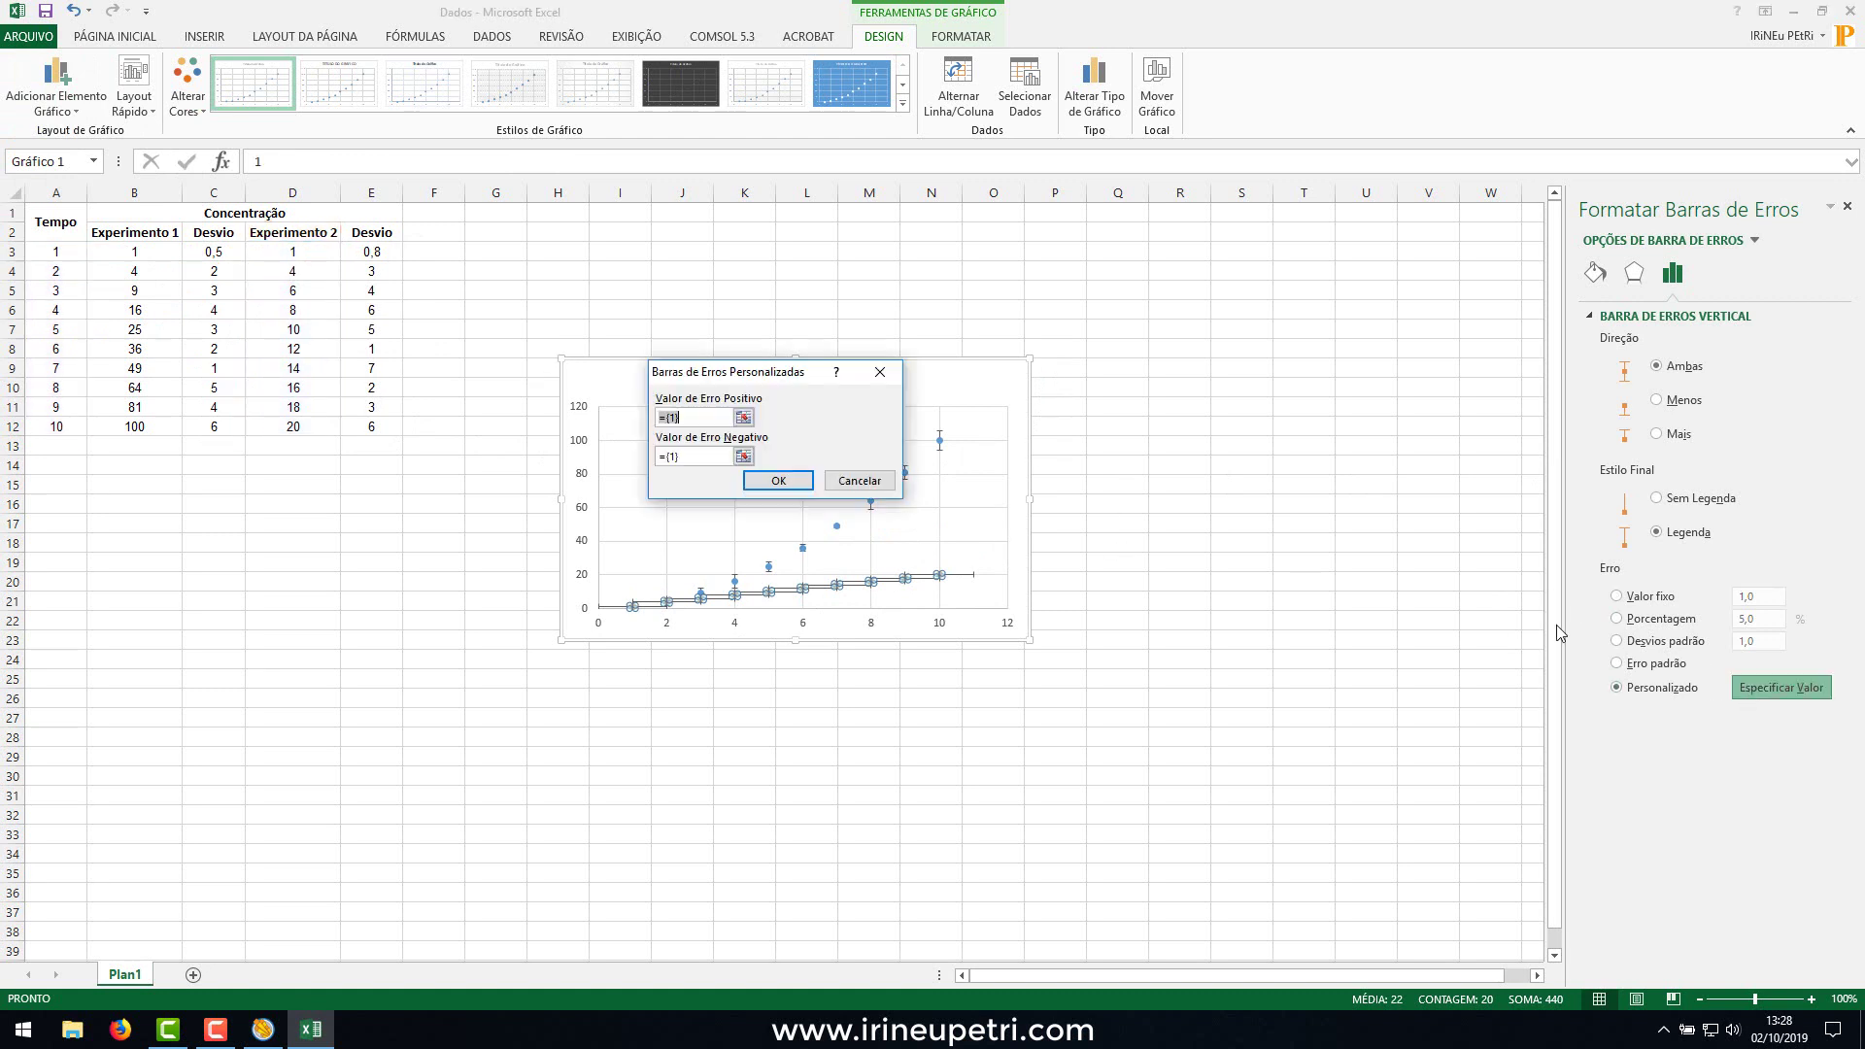
drag(362, 255, 371, 427)
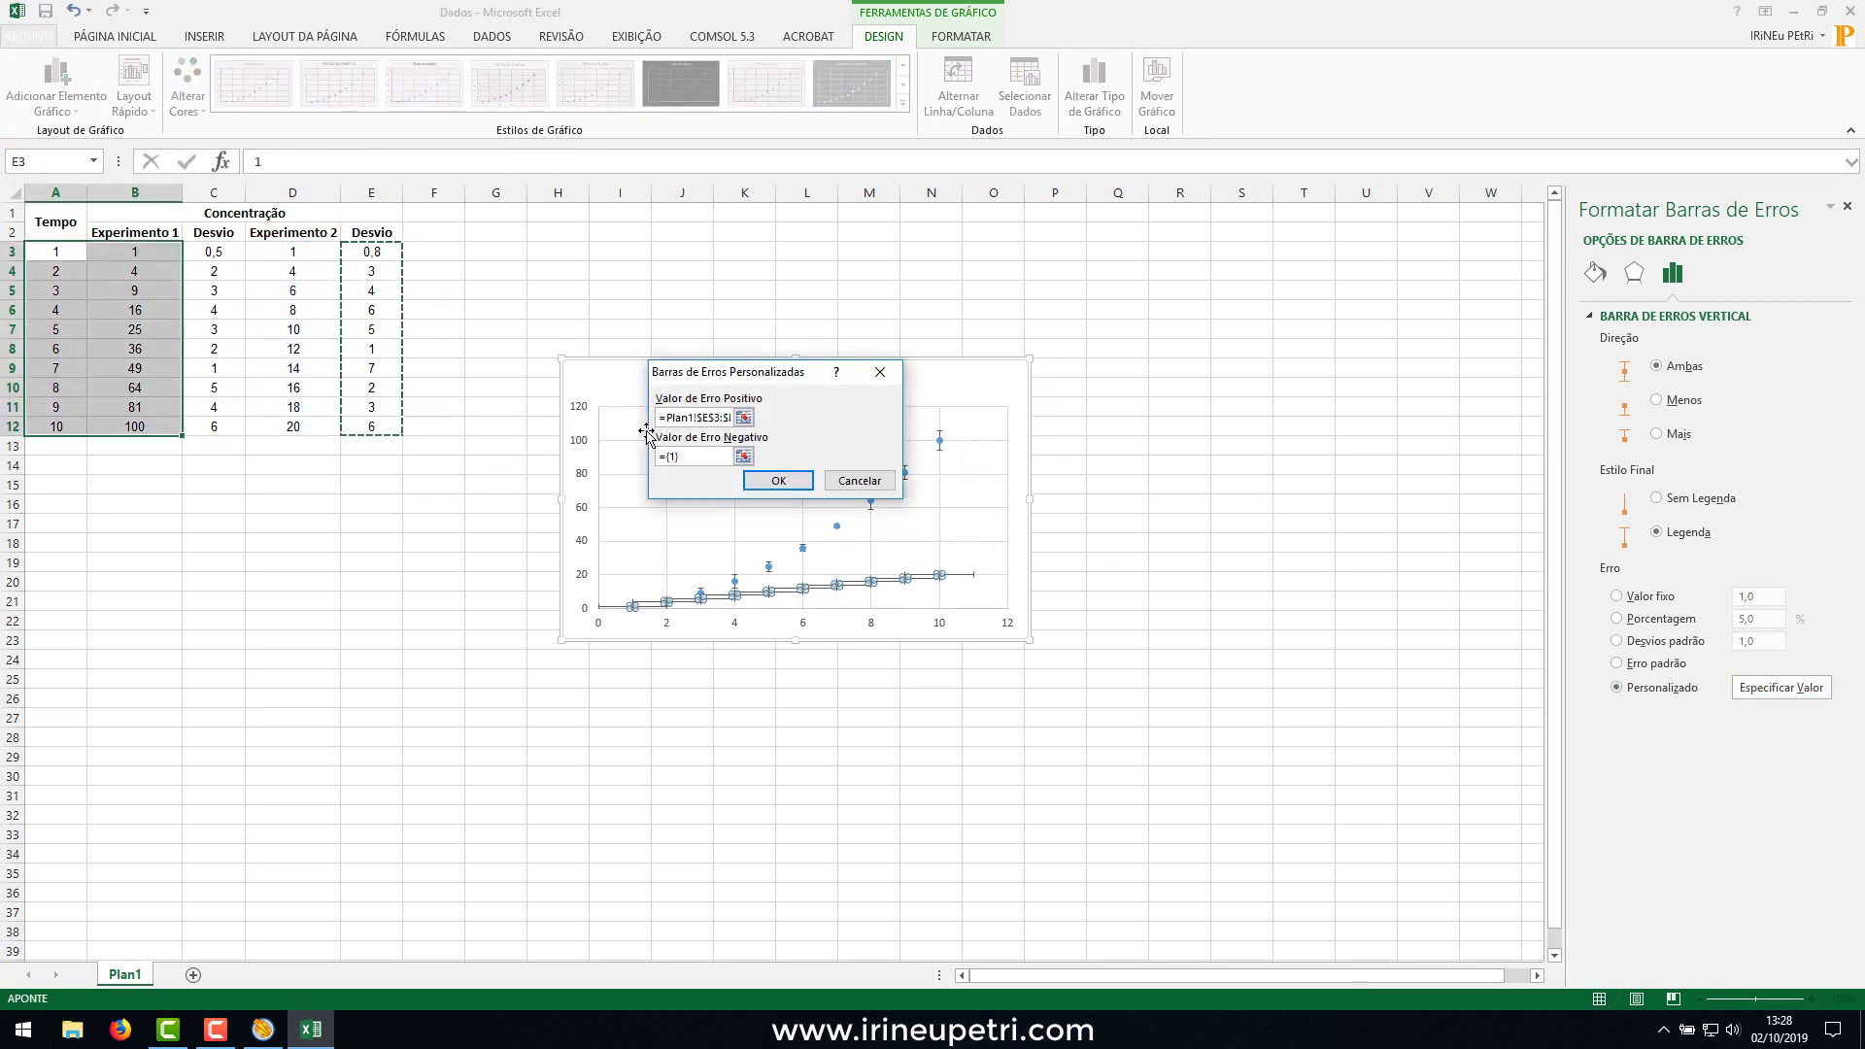
click(743, 456)
drag(371, 250, 377, 427)
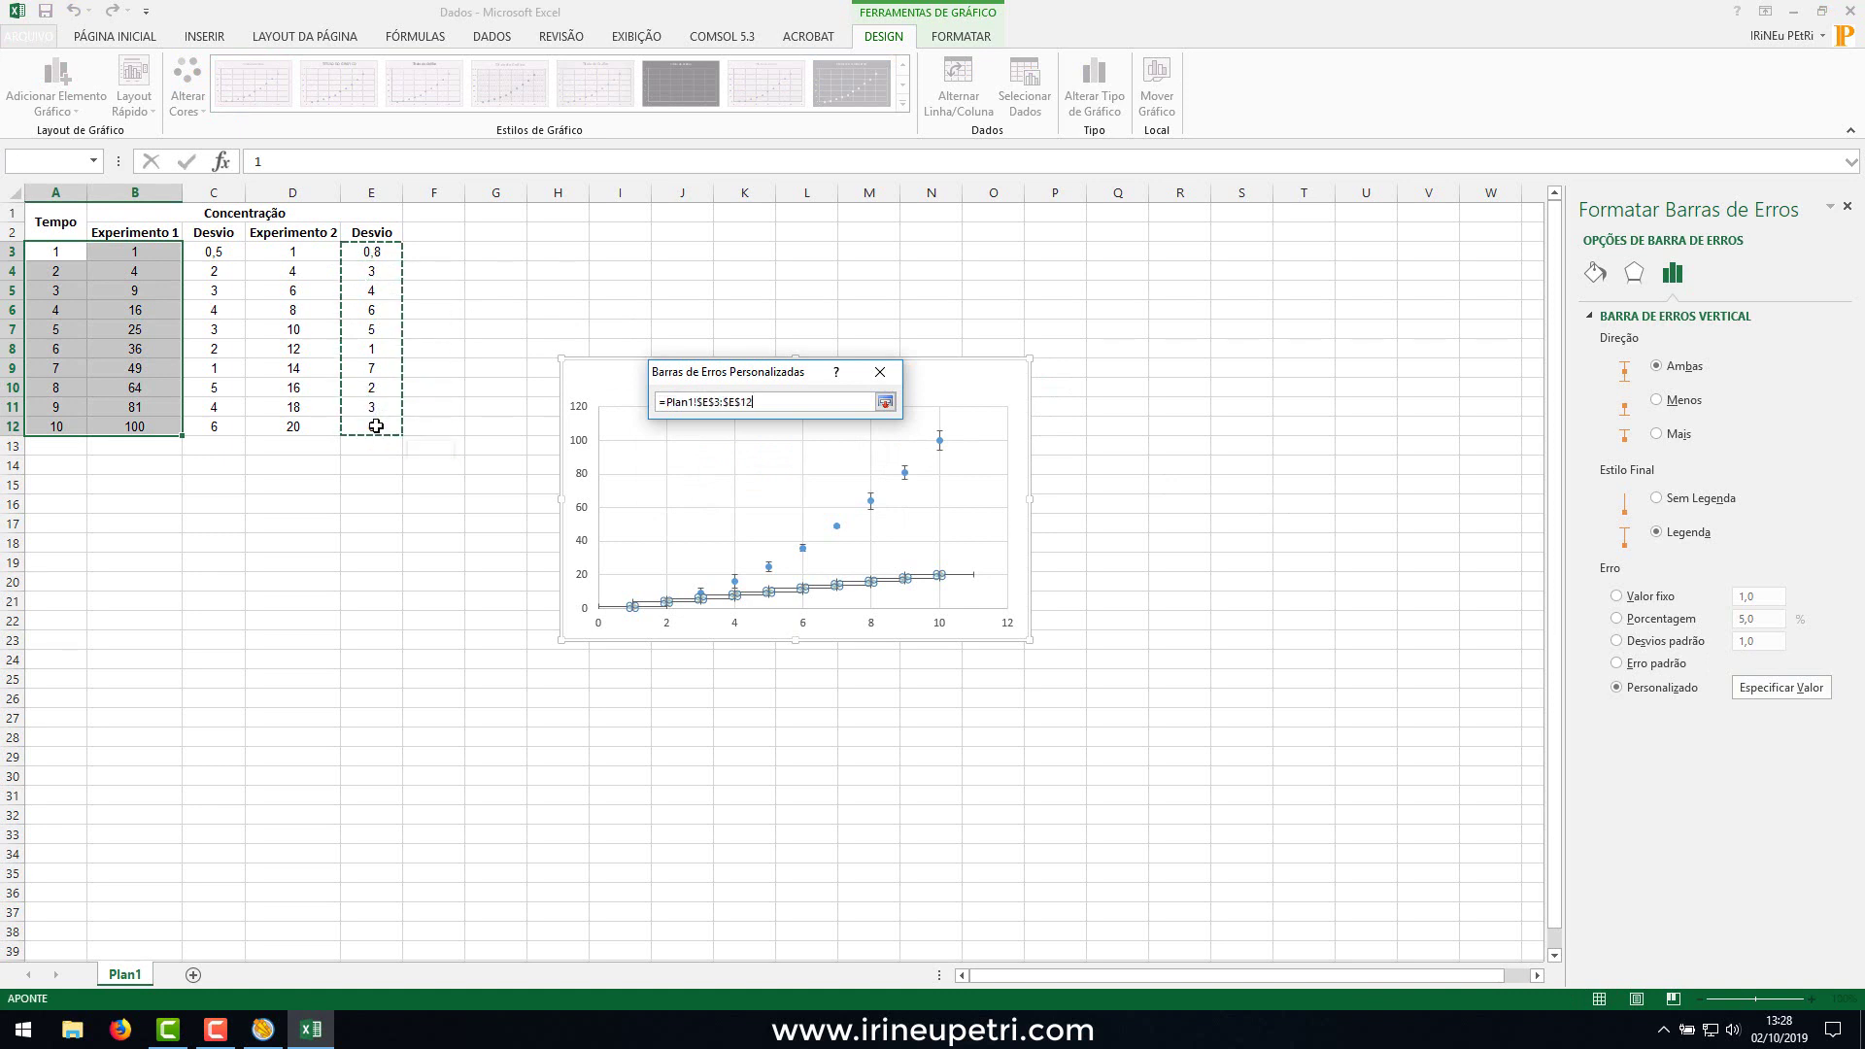
click(887, 403)
click(779, 483)
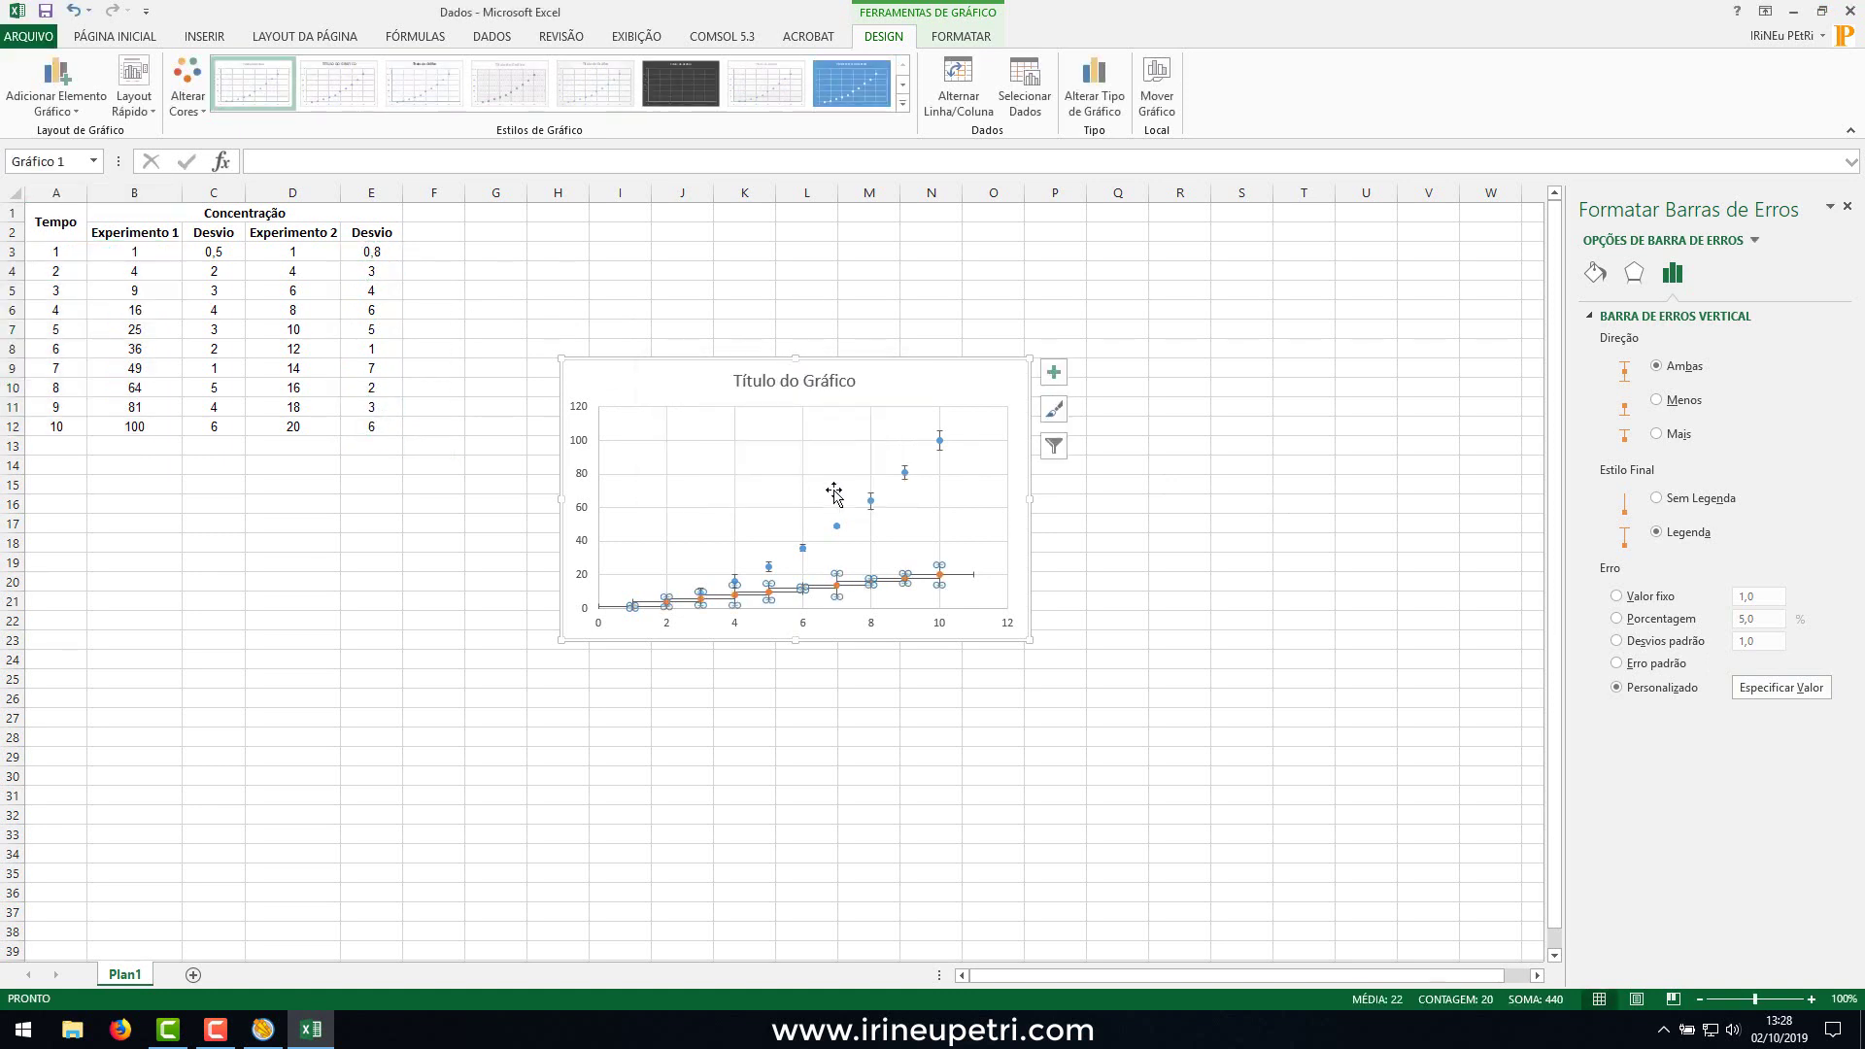
Delete the horizontal error bars of the Experimento 2 series.
click(1303, 656)
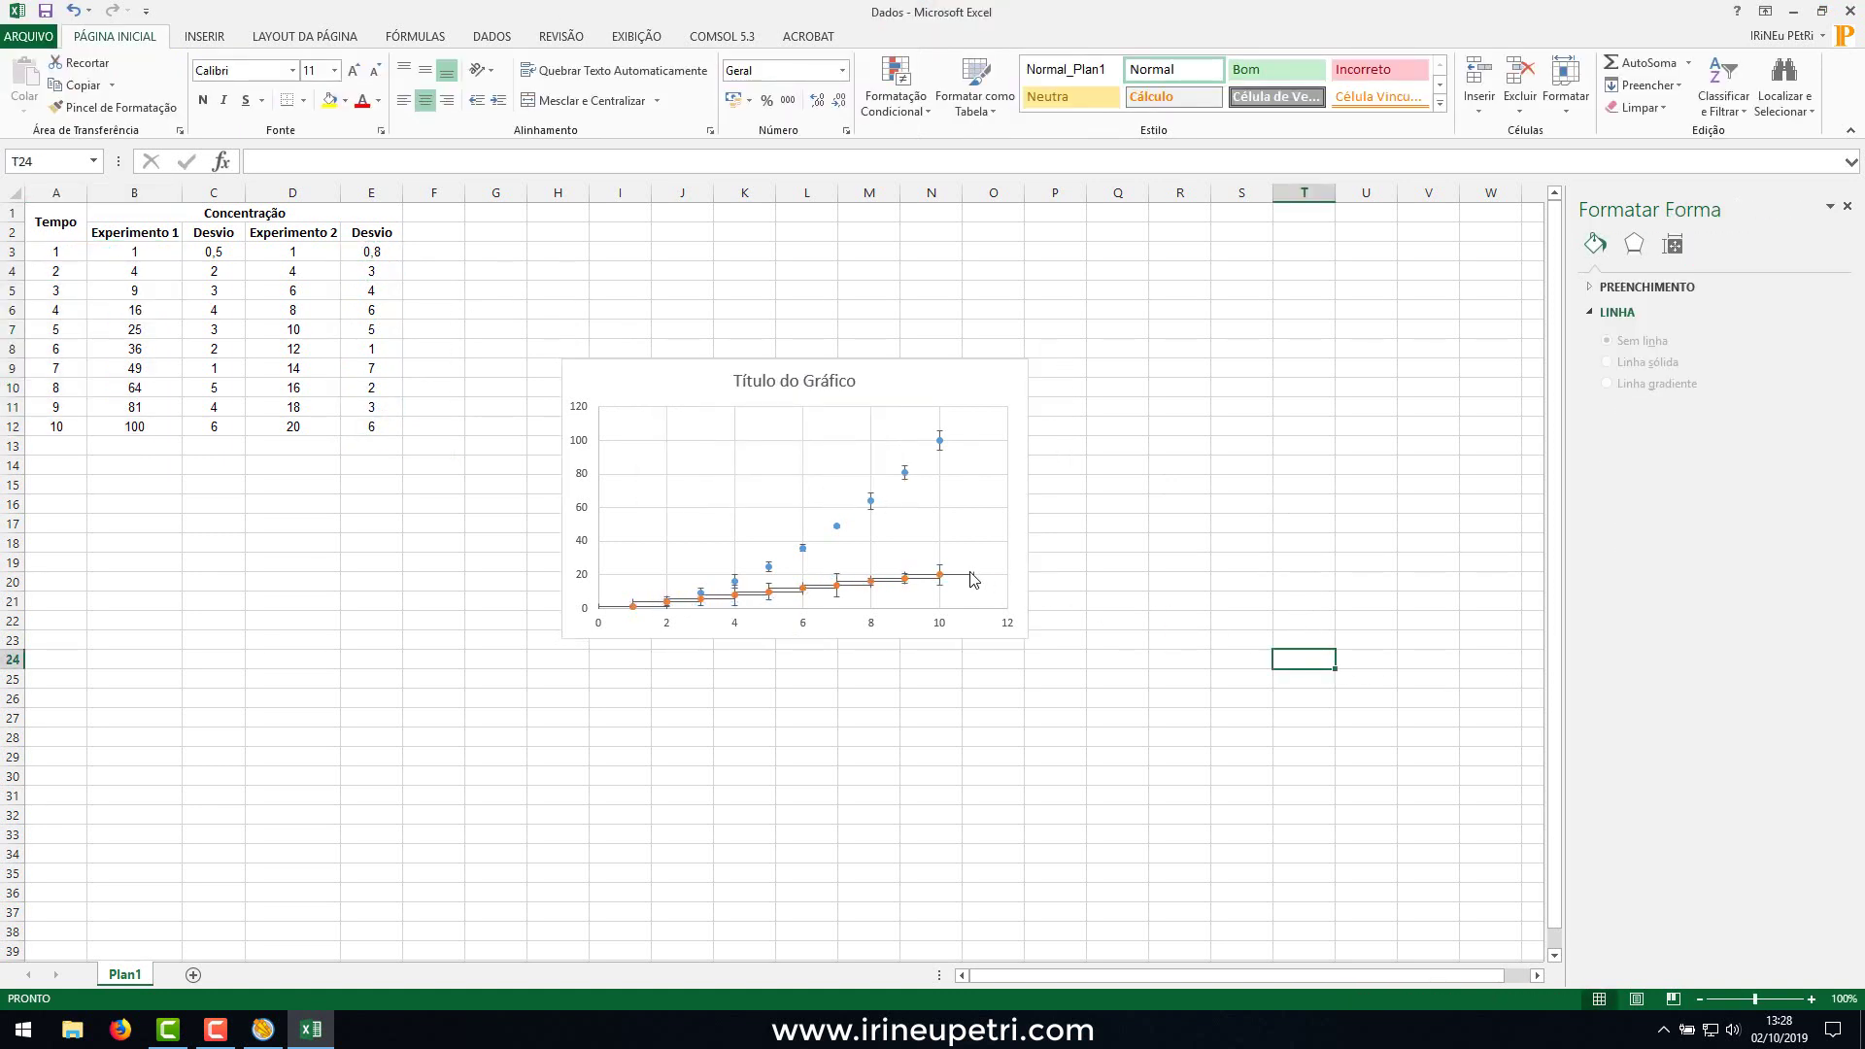
click(968, 580)
key(Delete)
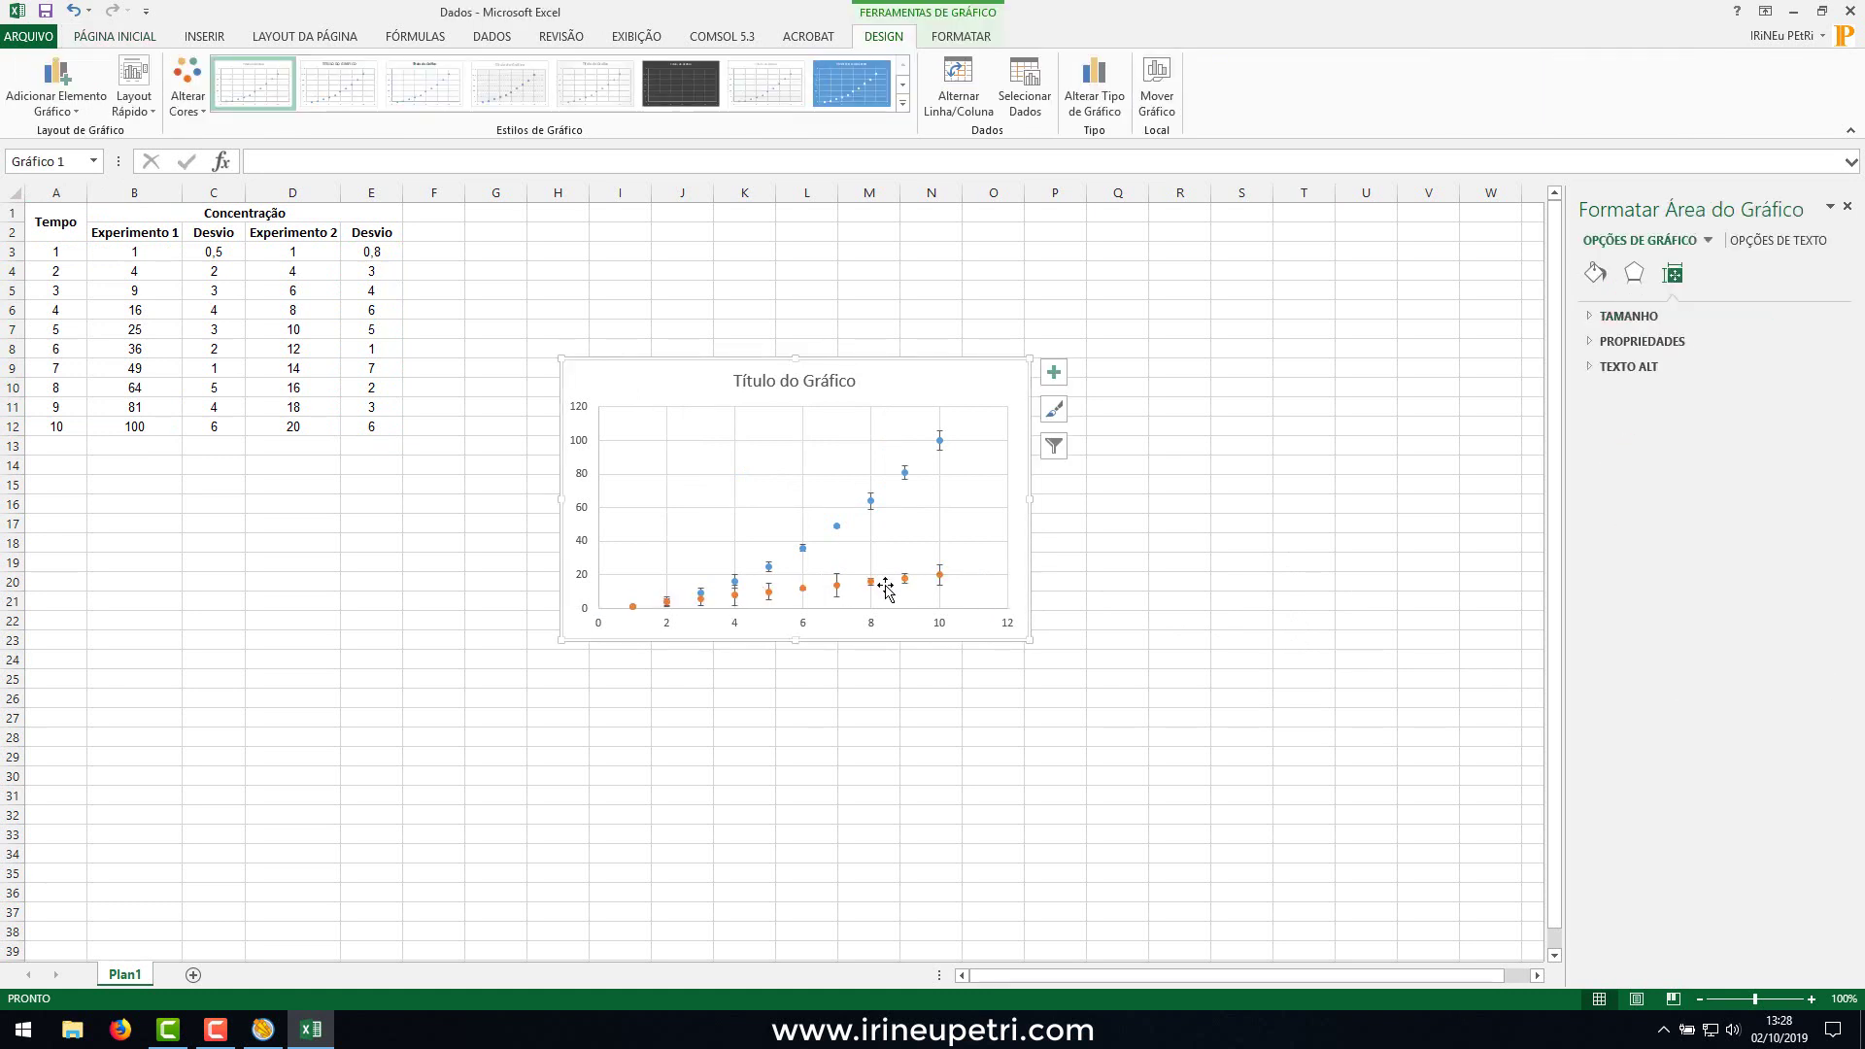
Examine the chart's title and the chart title, axis title and legend placement options available for it.
click(785, 389)
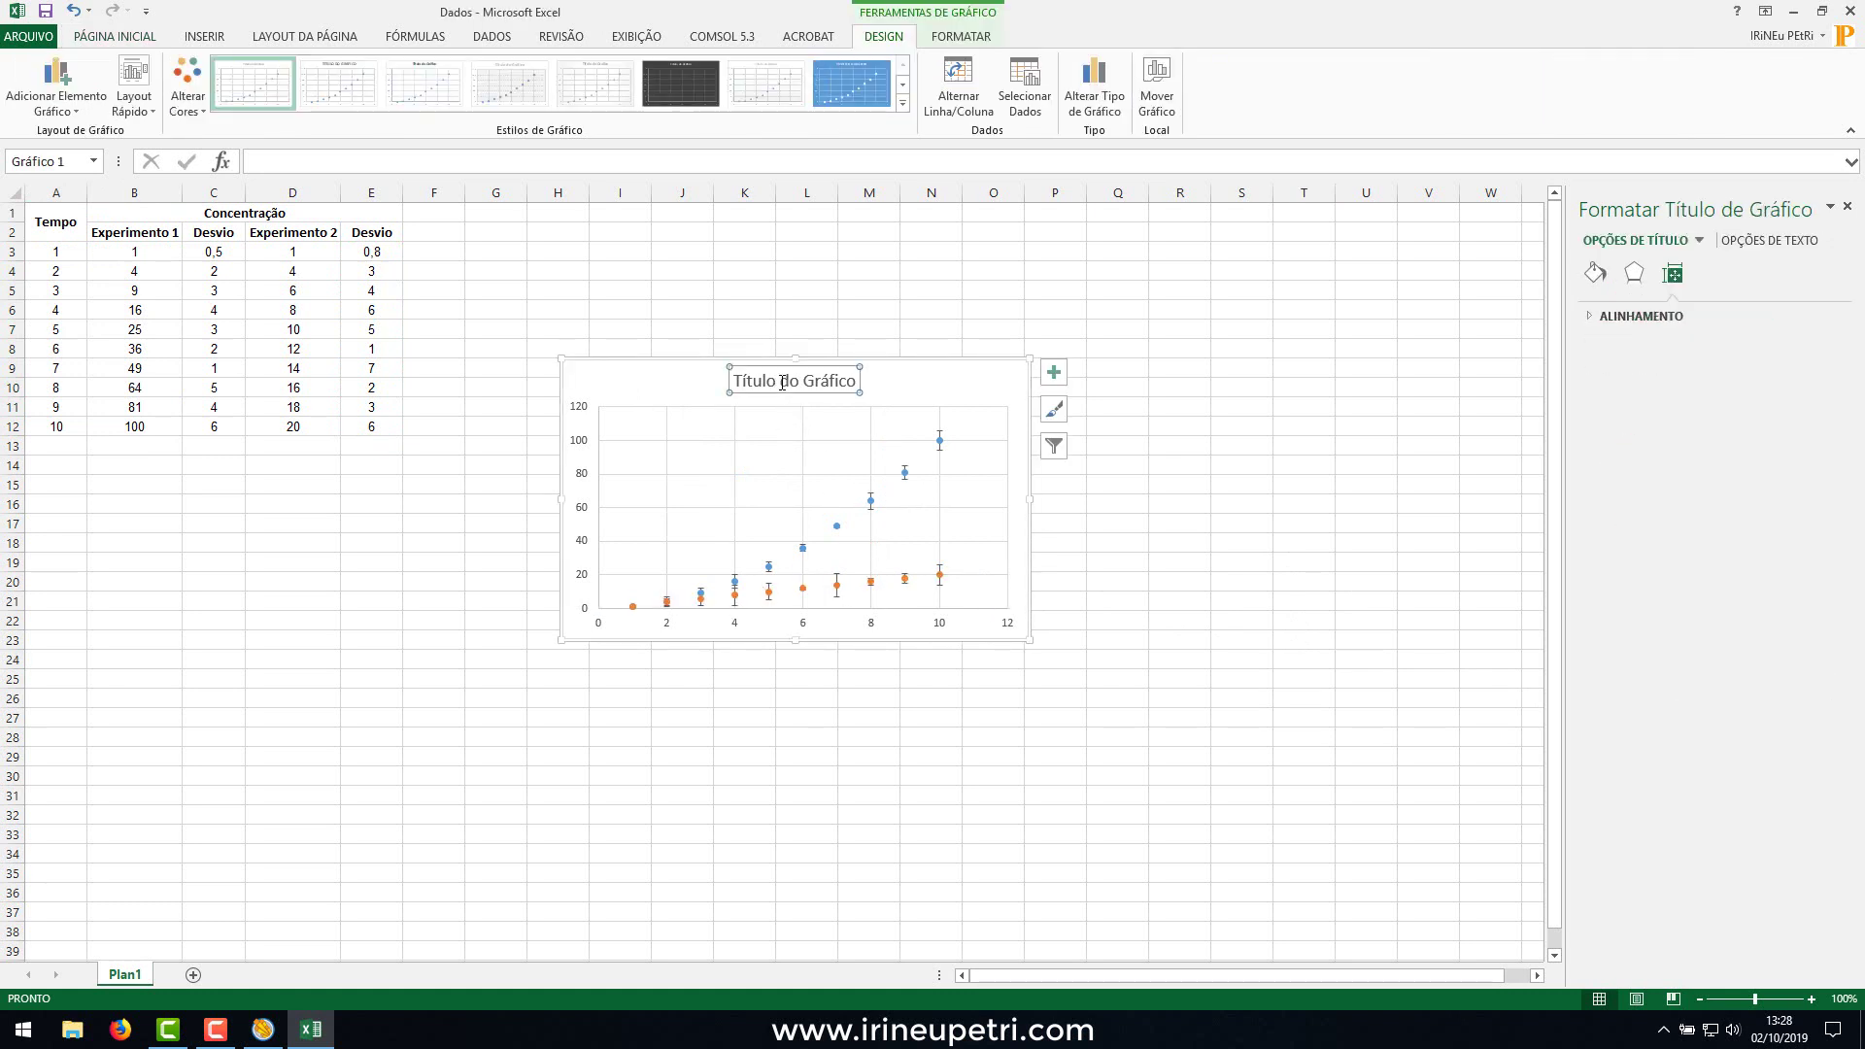
double_click(769, 381)
click(851, 453)
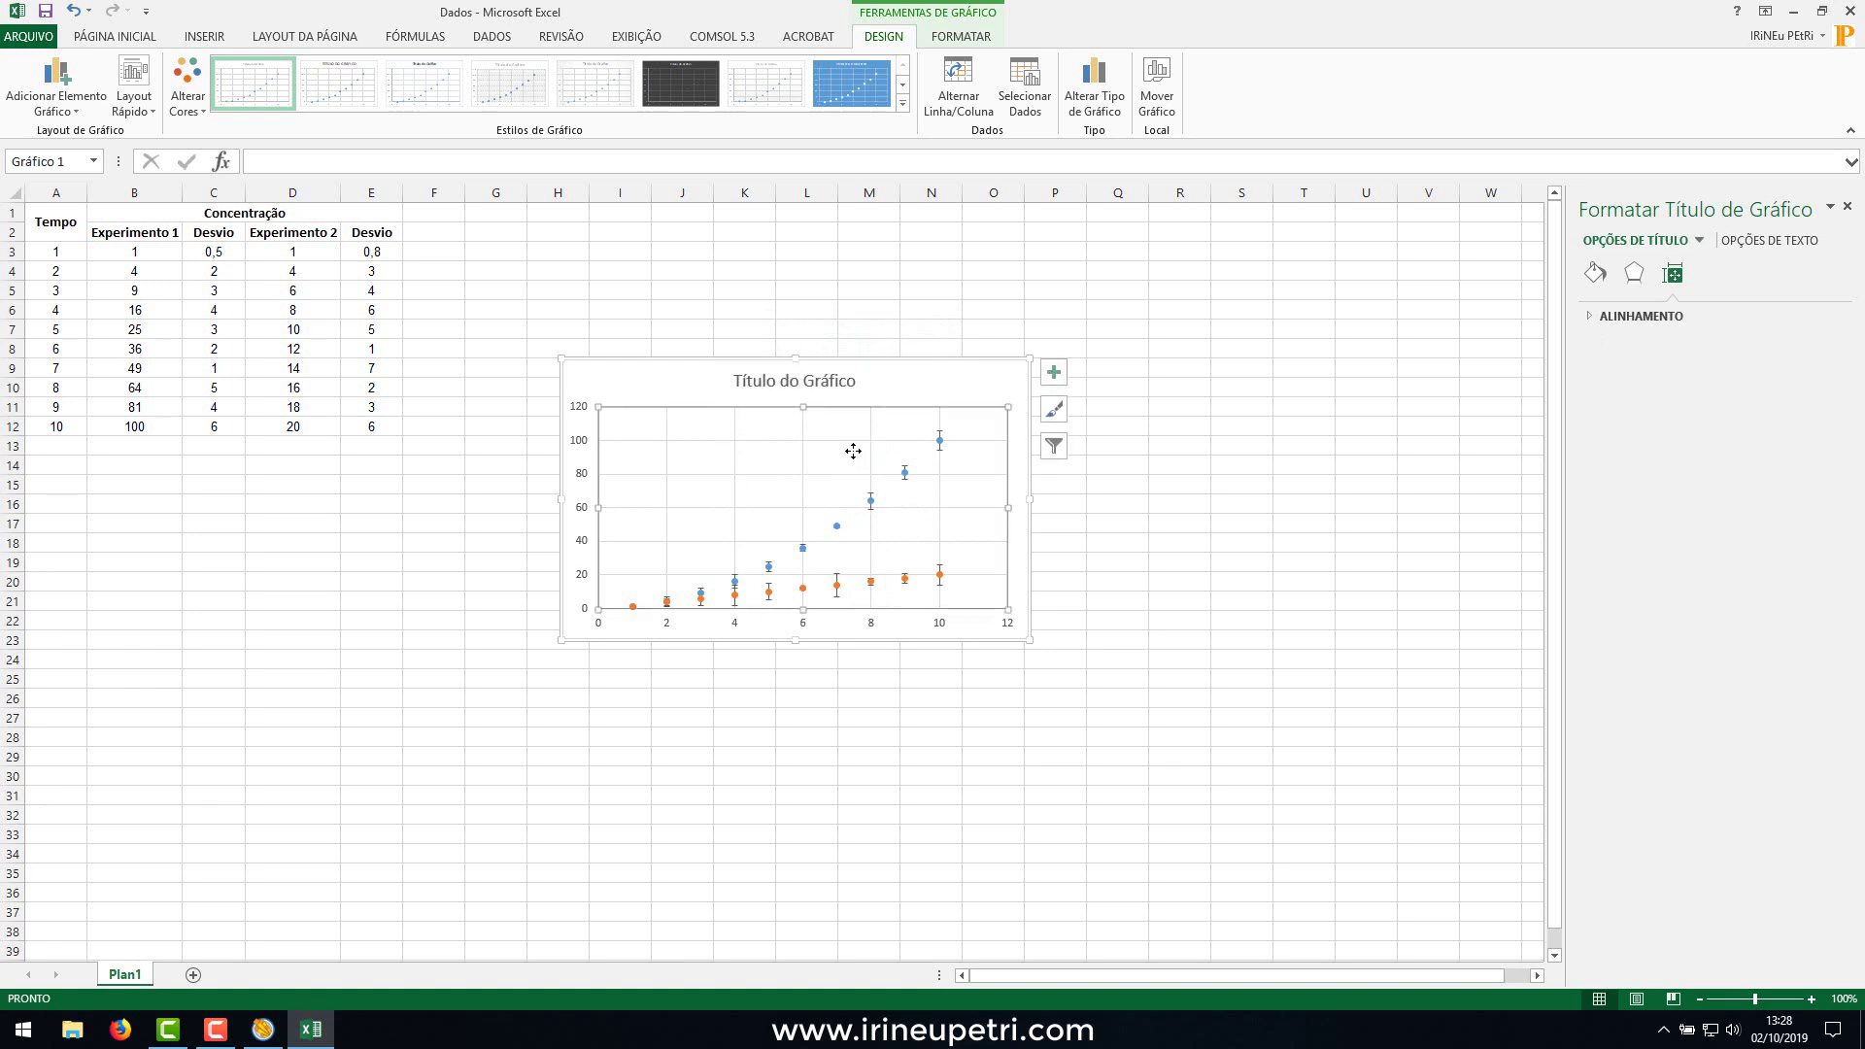
click(55, 107)
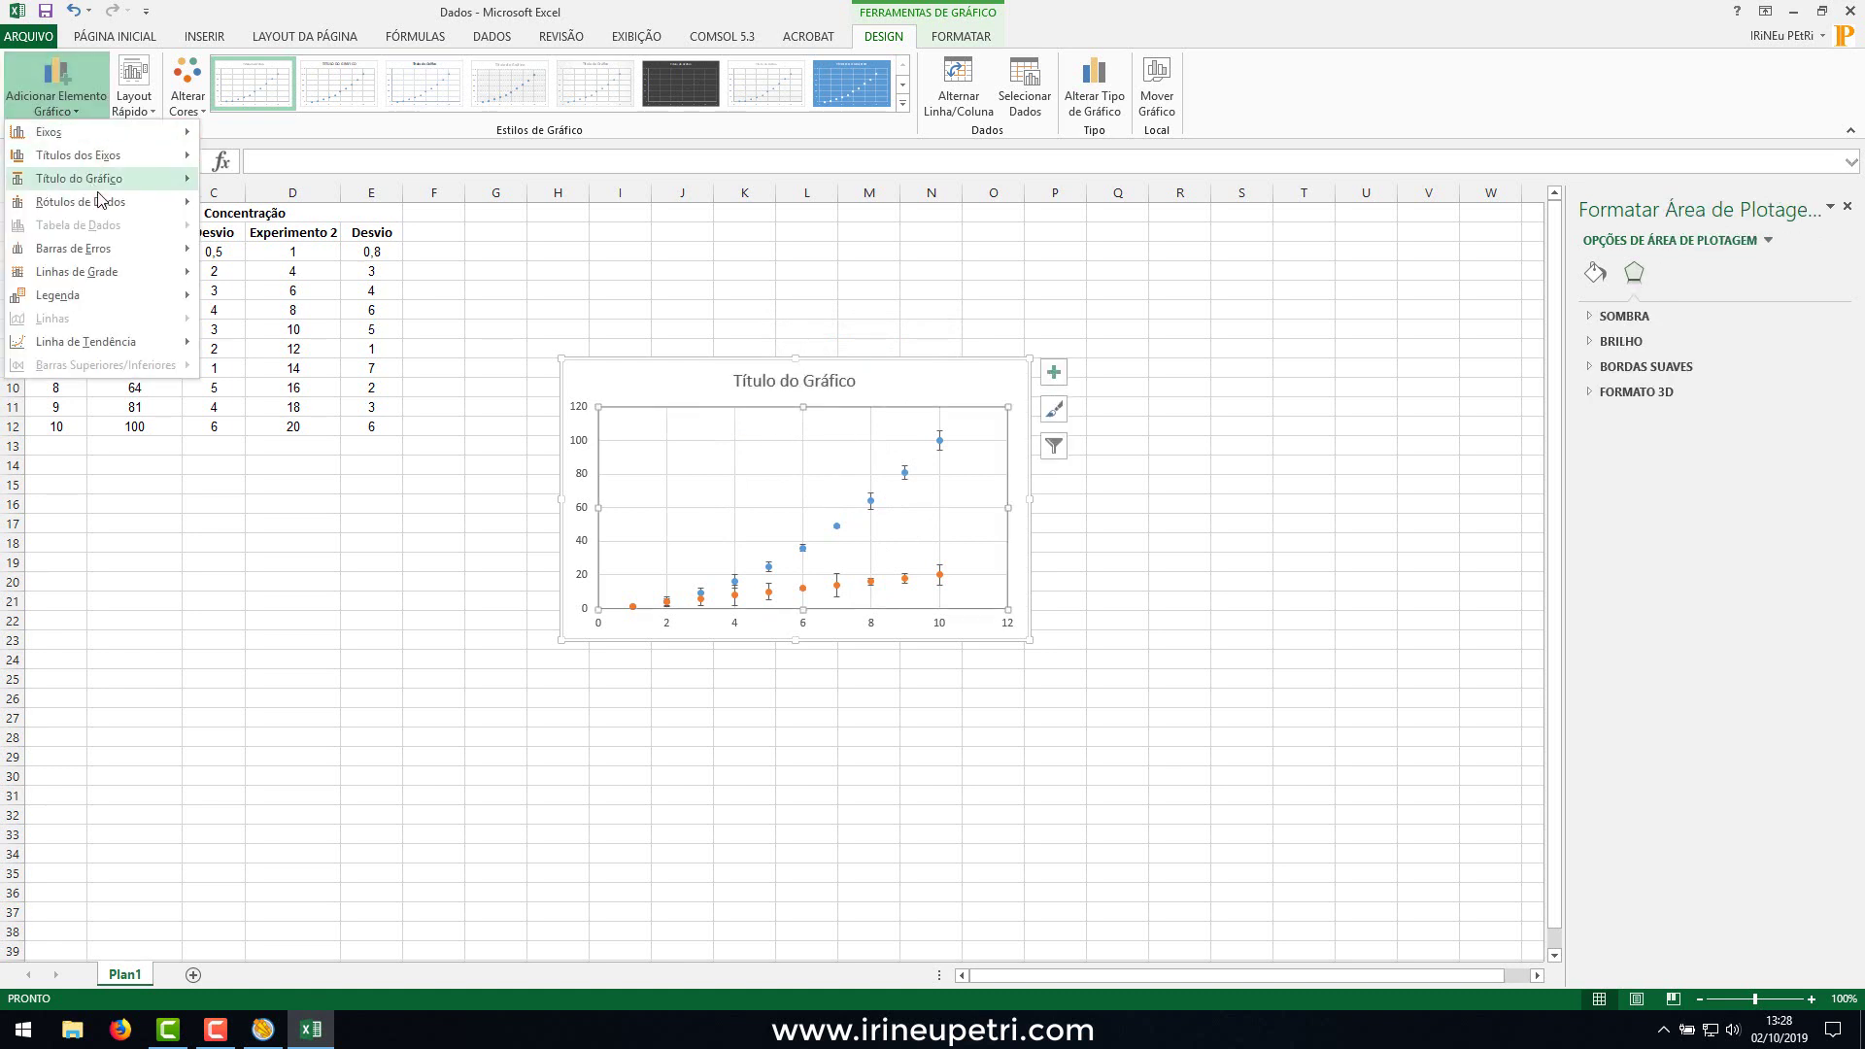
mouse_move(109, 212)
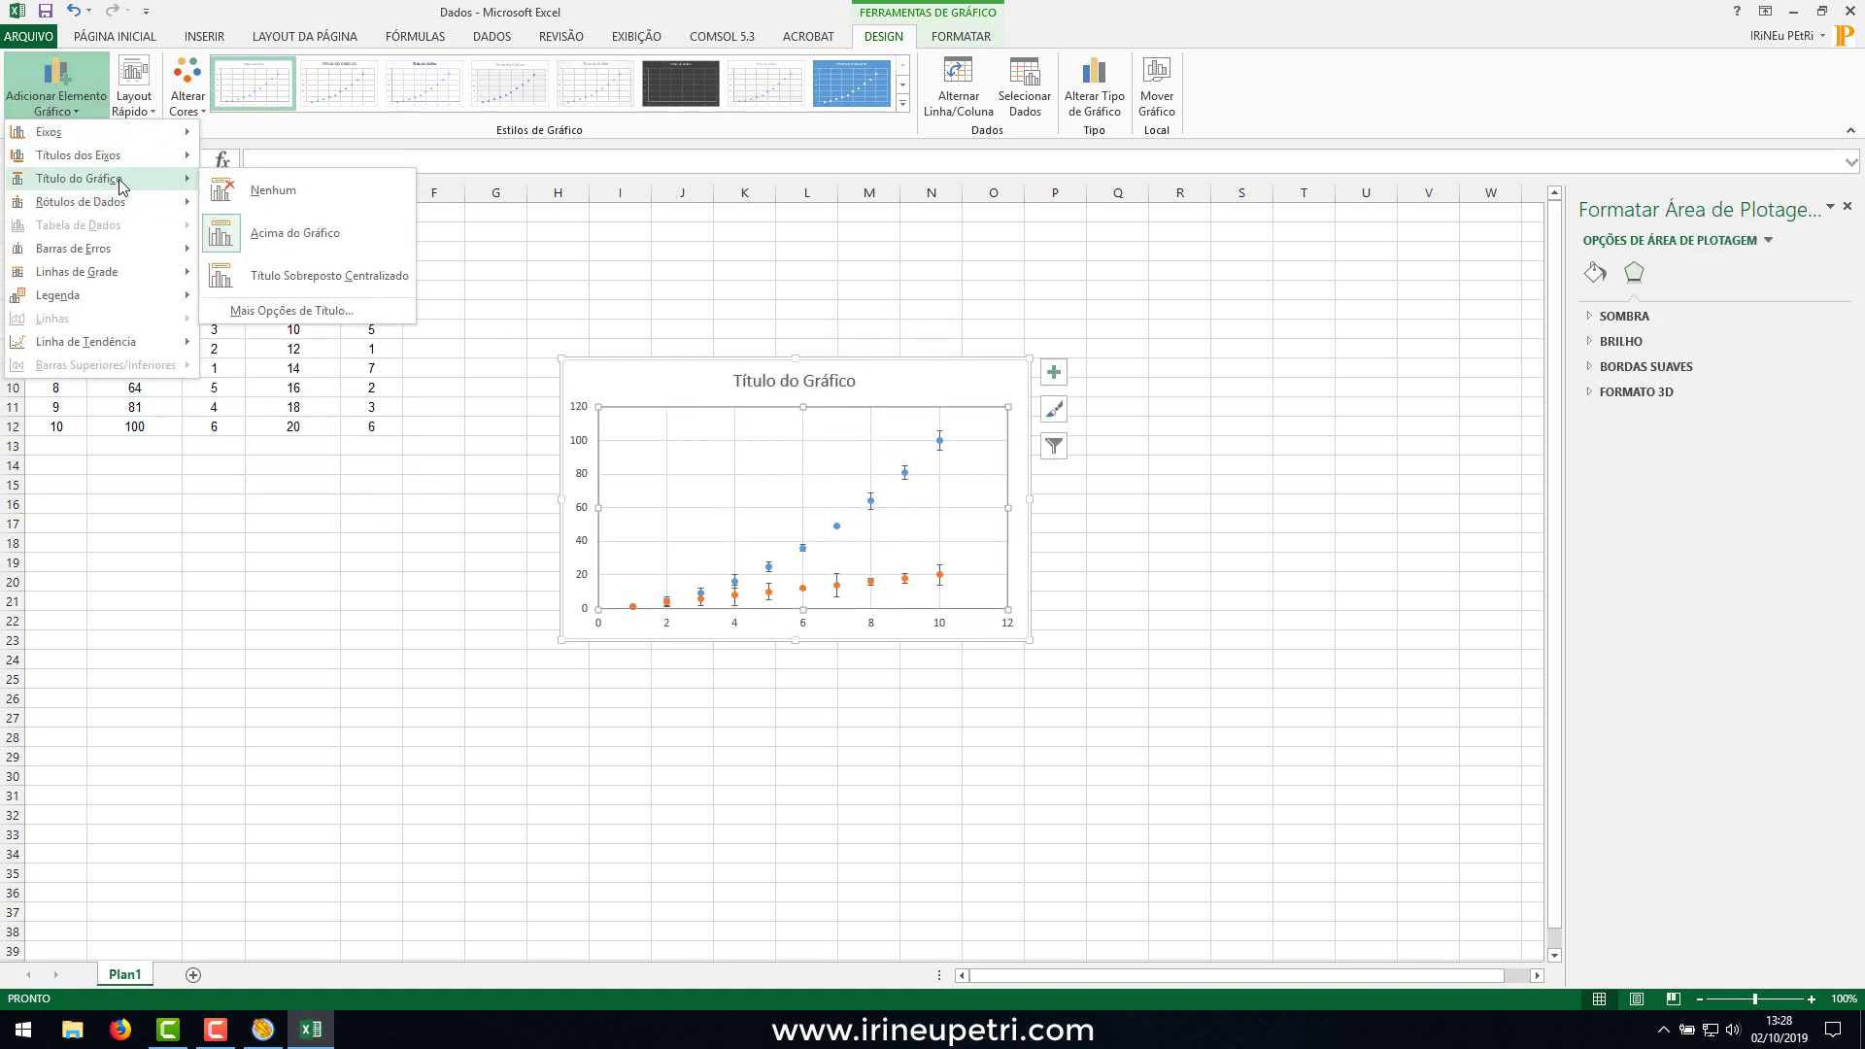
mouse_move(107, 155)
click(254, 168)
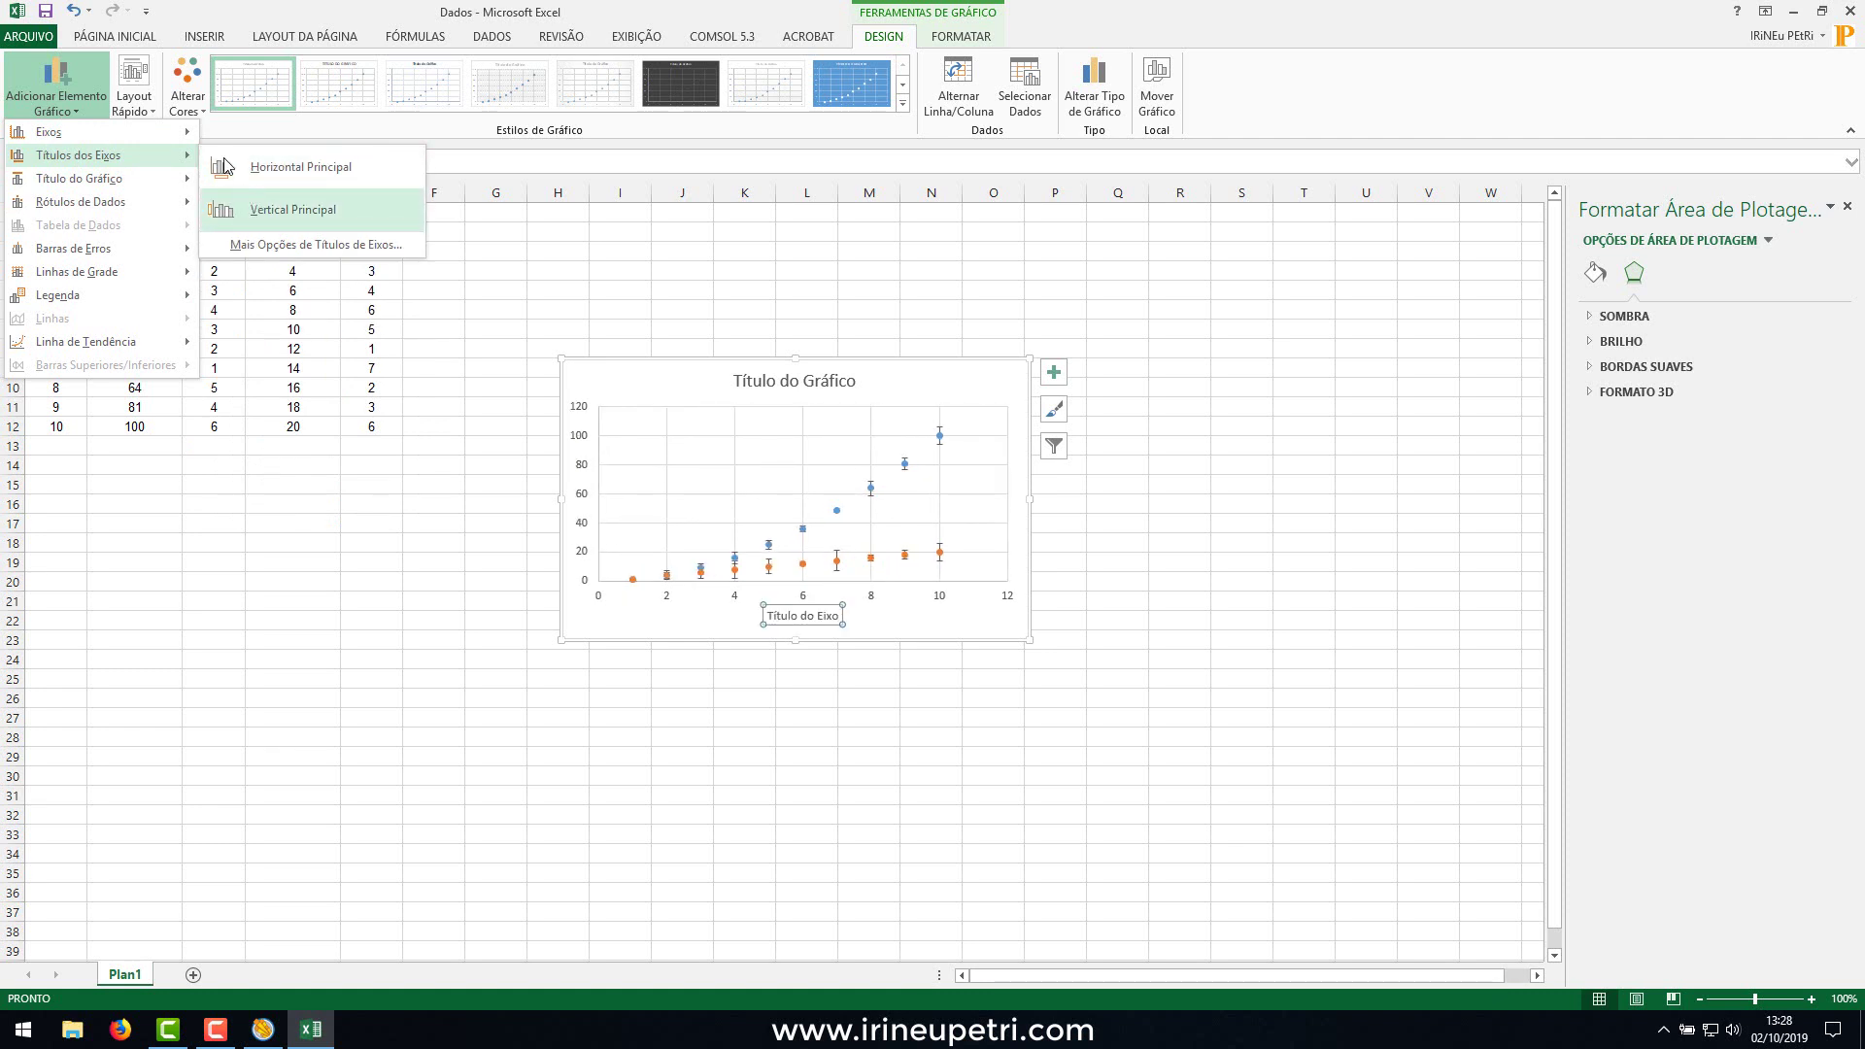
mouse_move(111, 295)
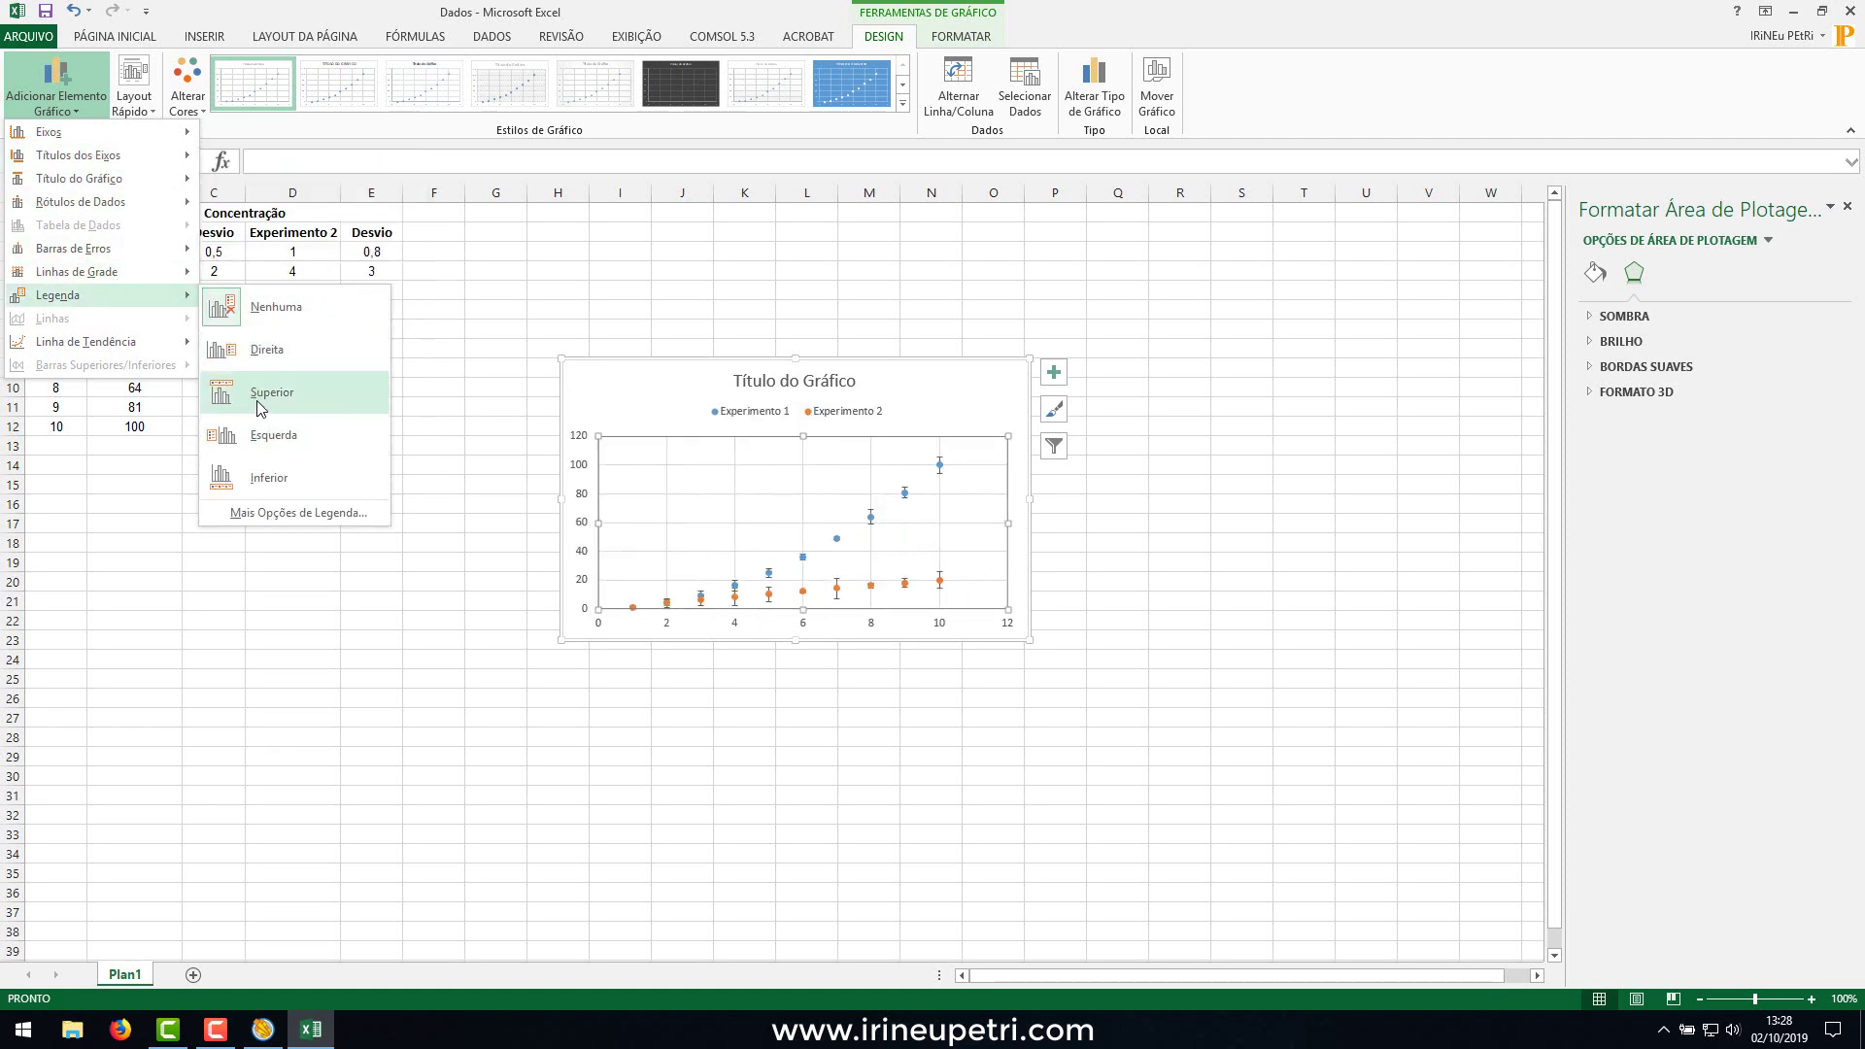
click(447, 340)
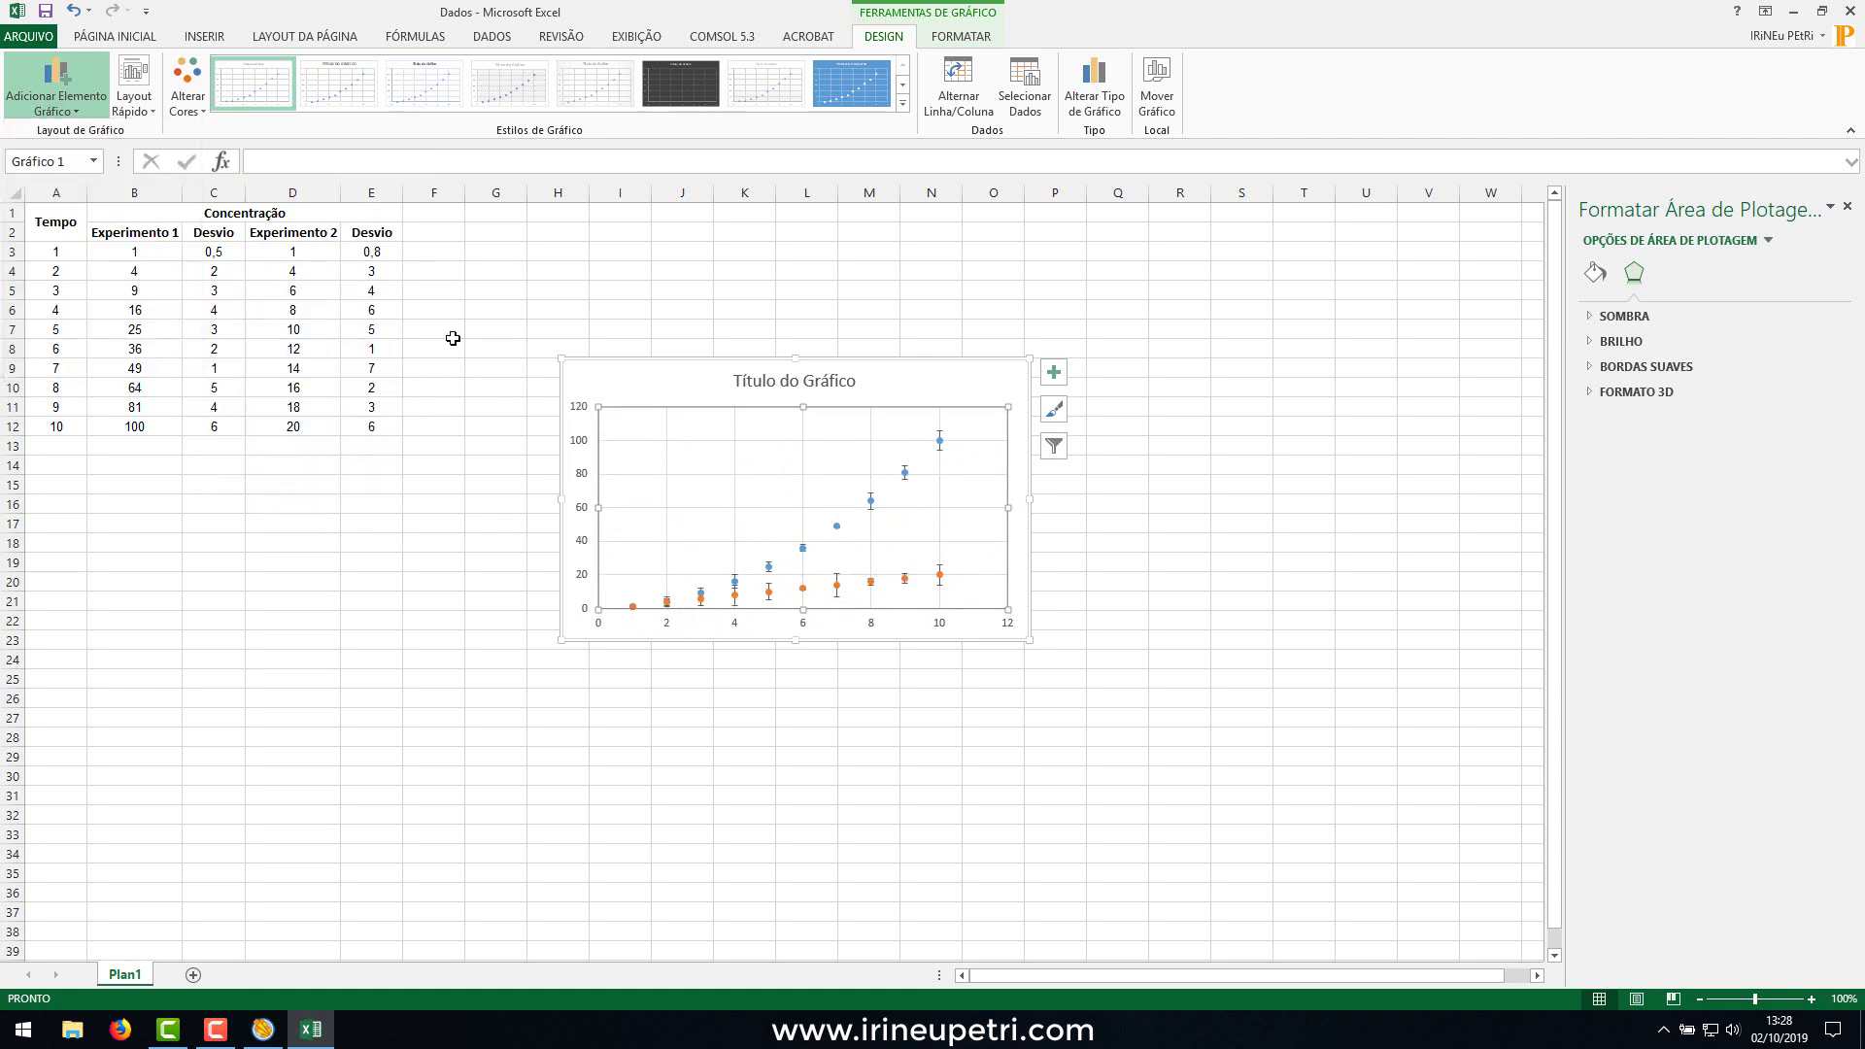
Delete the whole scatter chart from the sheet.
click(628, 361)
key(Delete)
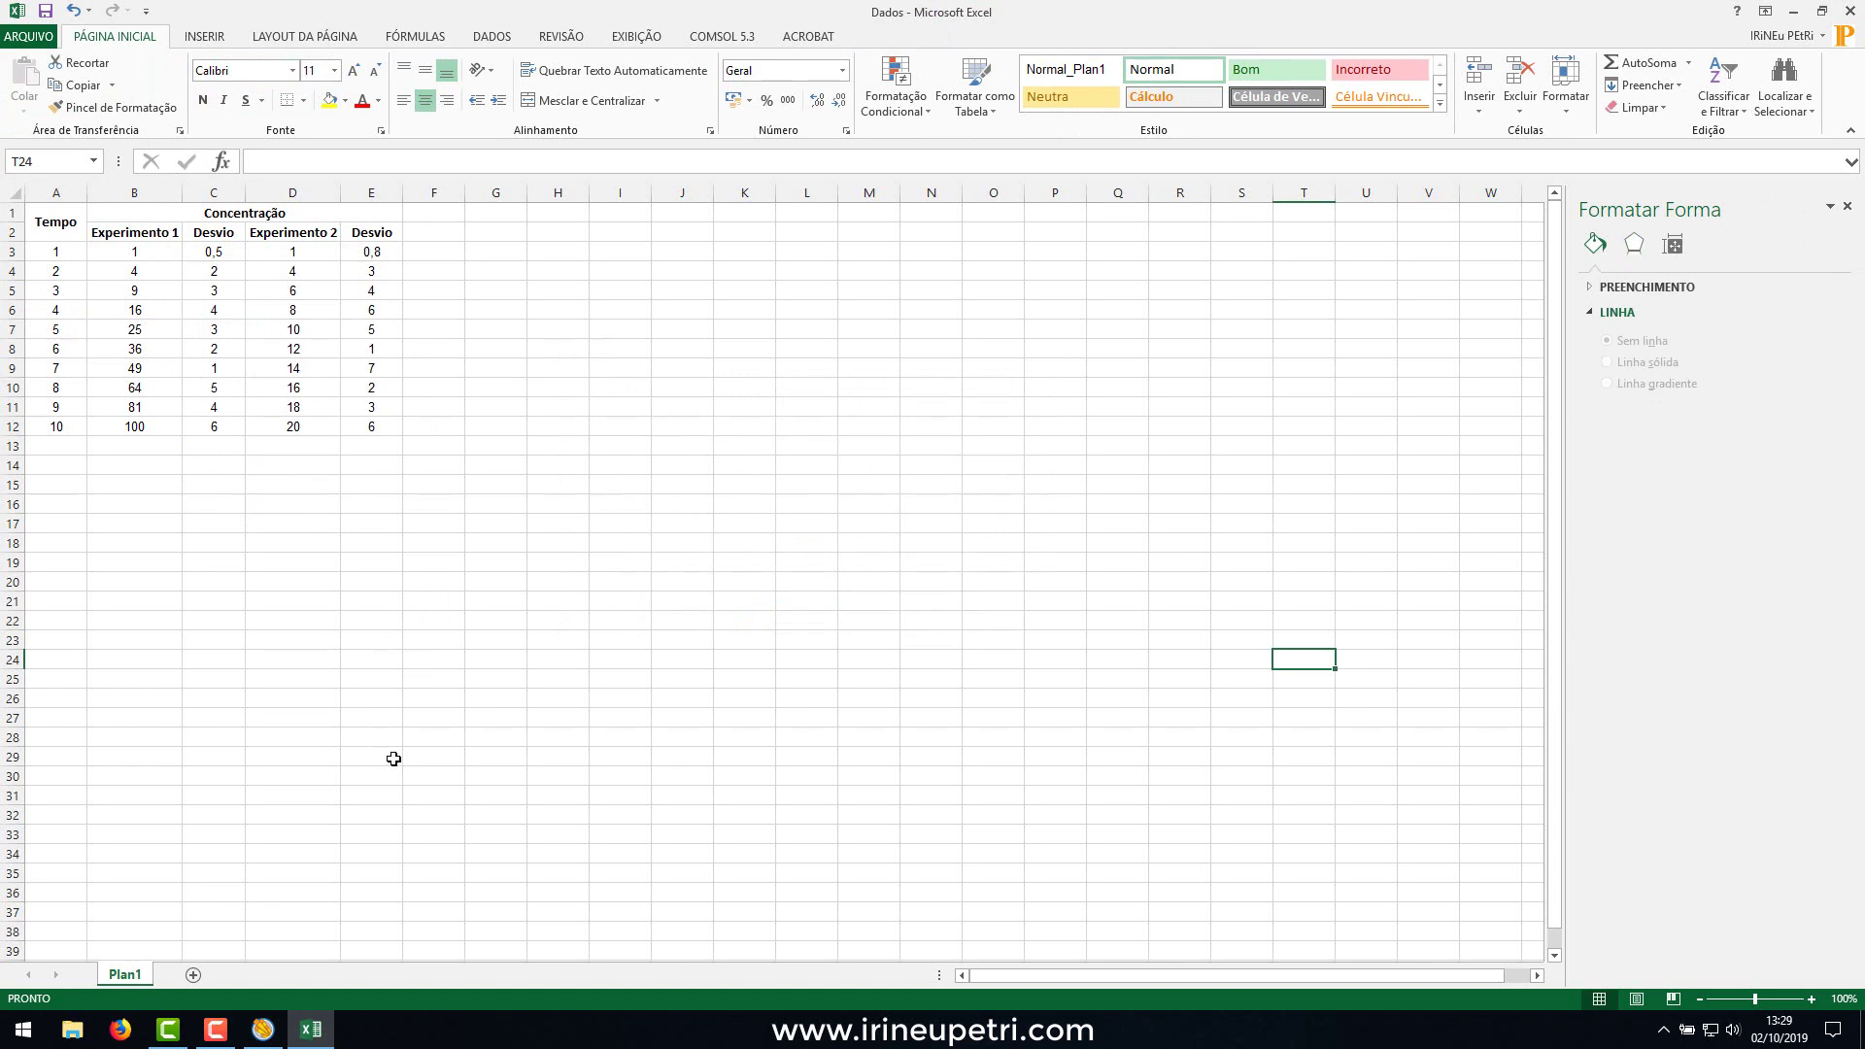
Switch to Grapher and look over the blank Plot1 page, the worksheet manager and Worksheet1.
click(264, 1030)
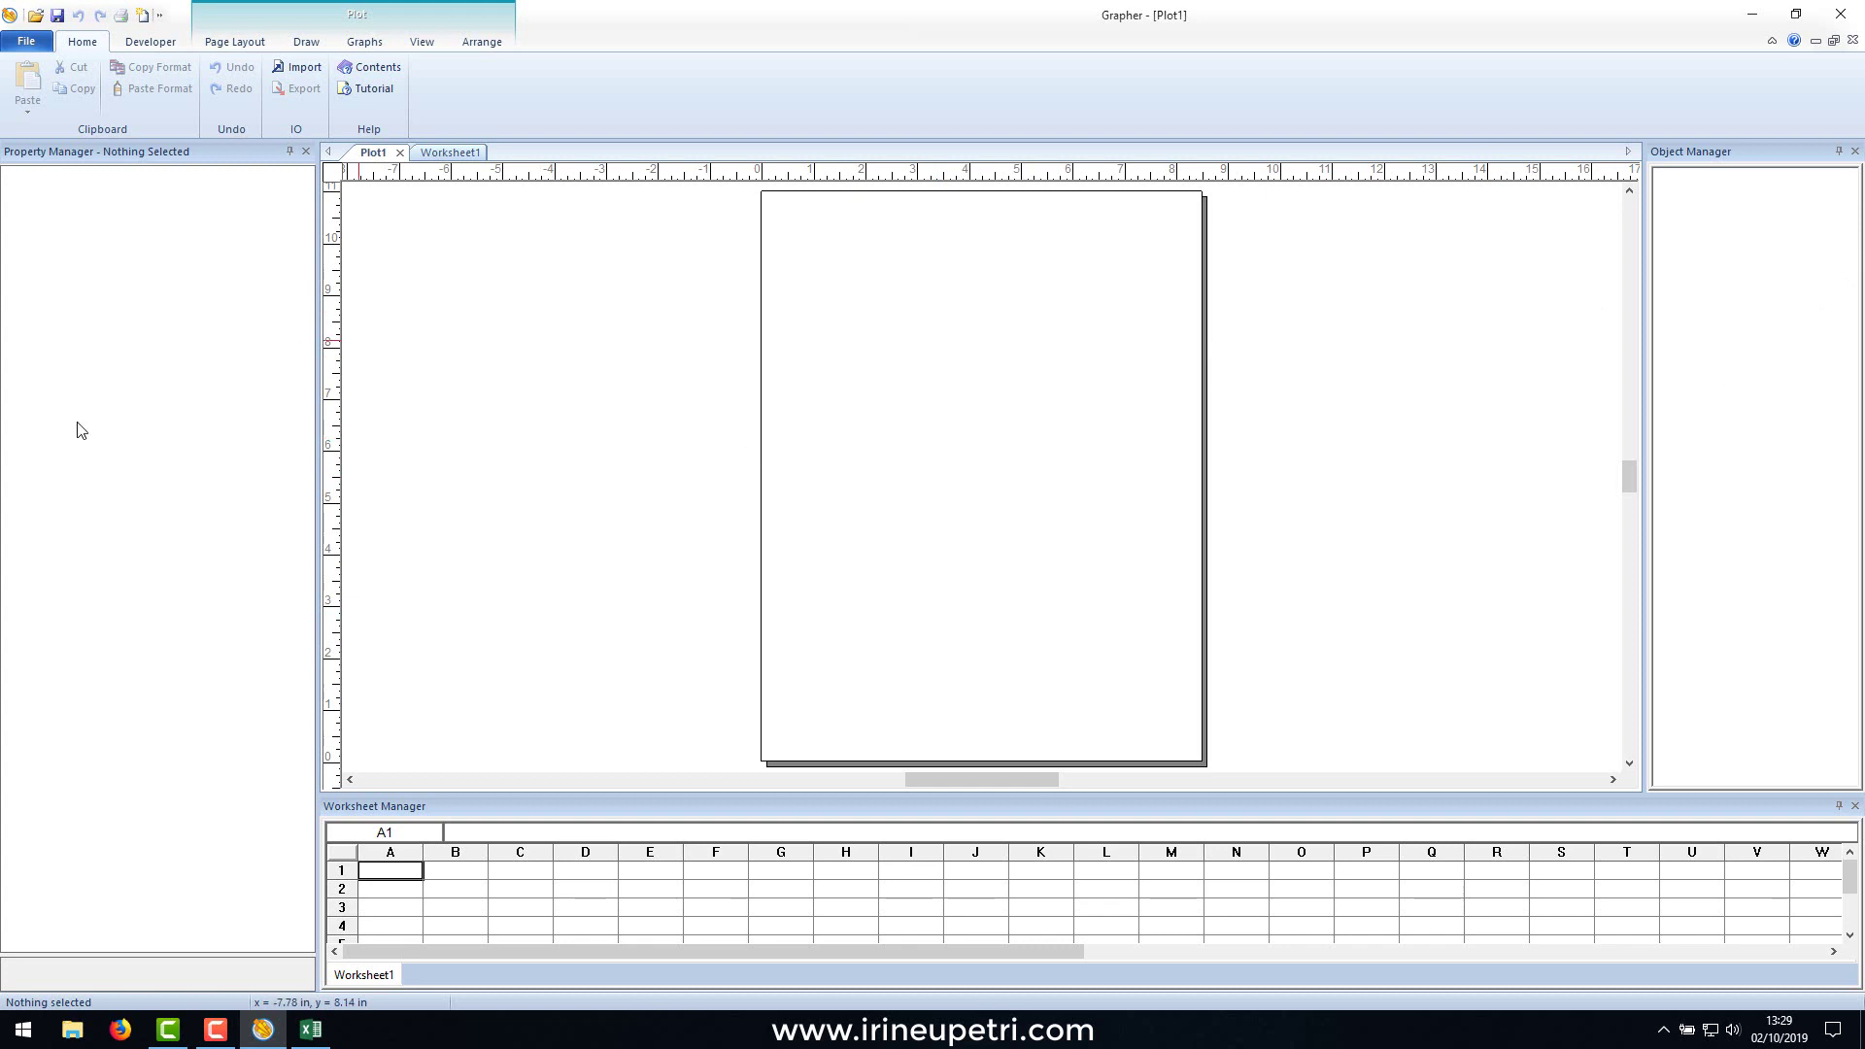
drag(832, 289, 1157, 708)
drag(821, 267, 1182, 673)
mouse_move(398, 871)
mouse_down()
mouse_move(699, 924)
mouse_move(1316, 932)
mouse_move(653, 912)
mouse_move(396, 870)
mouse_up()
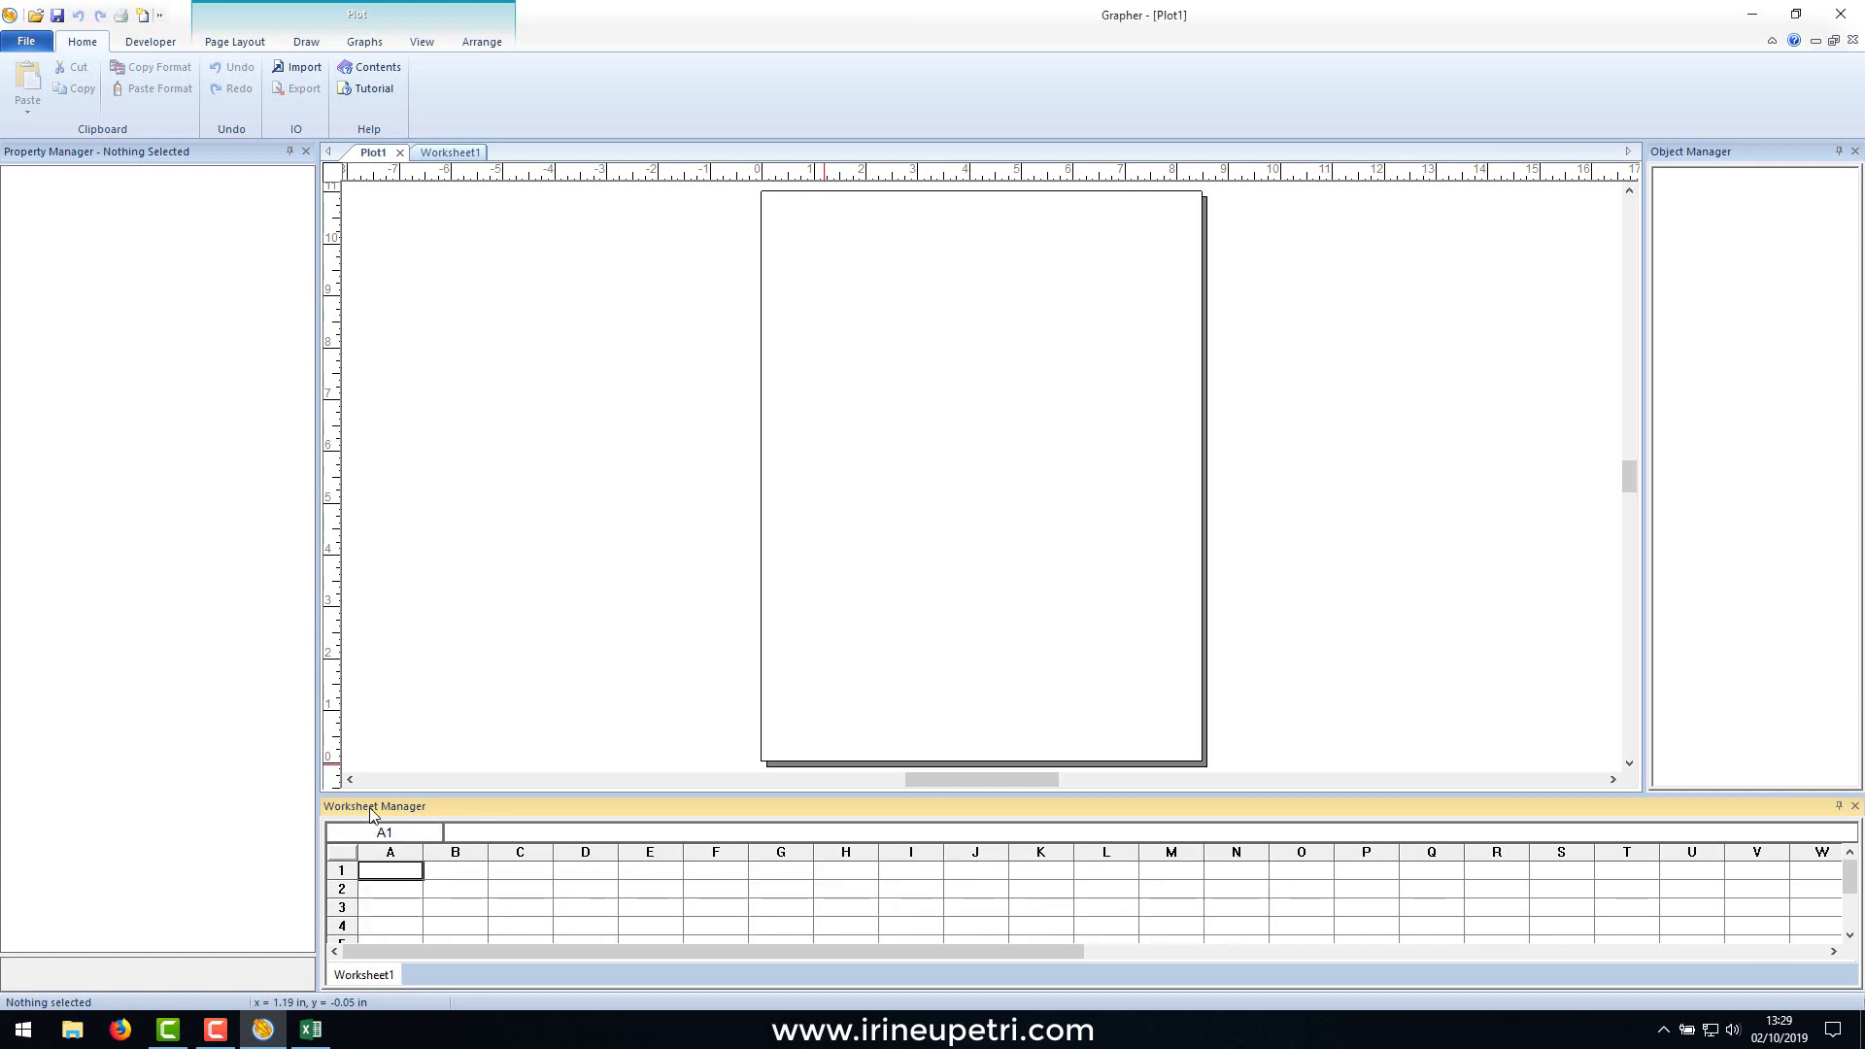
click(437, 158)
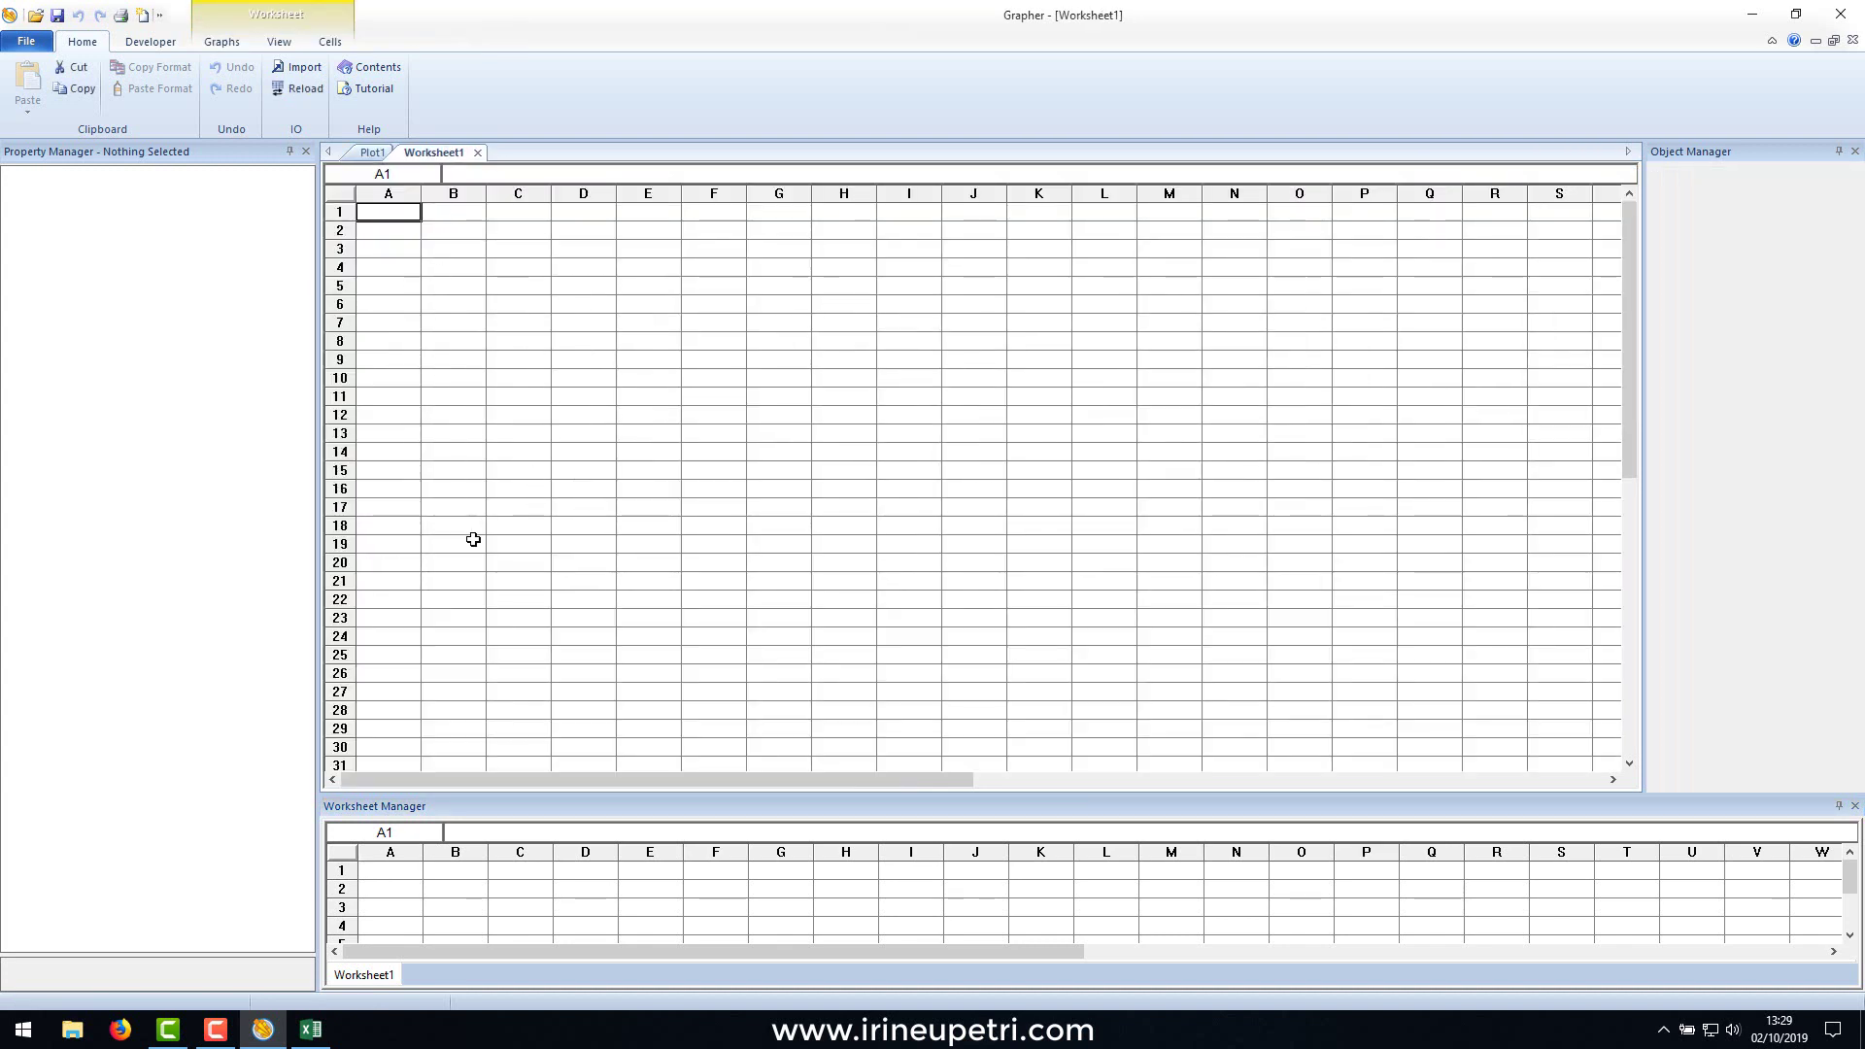
click(370, 156)
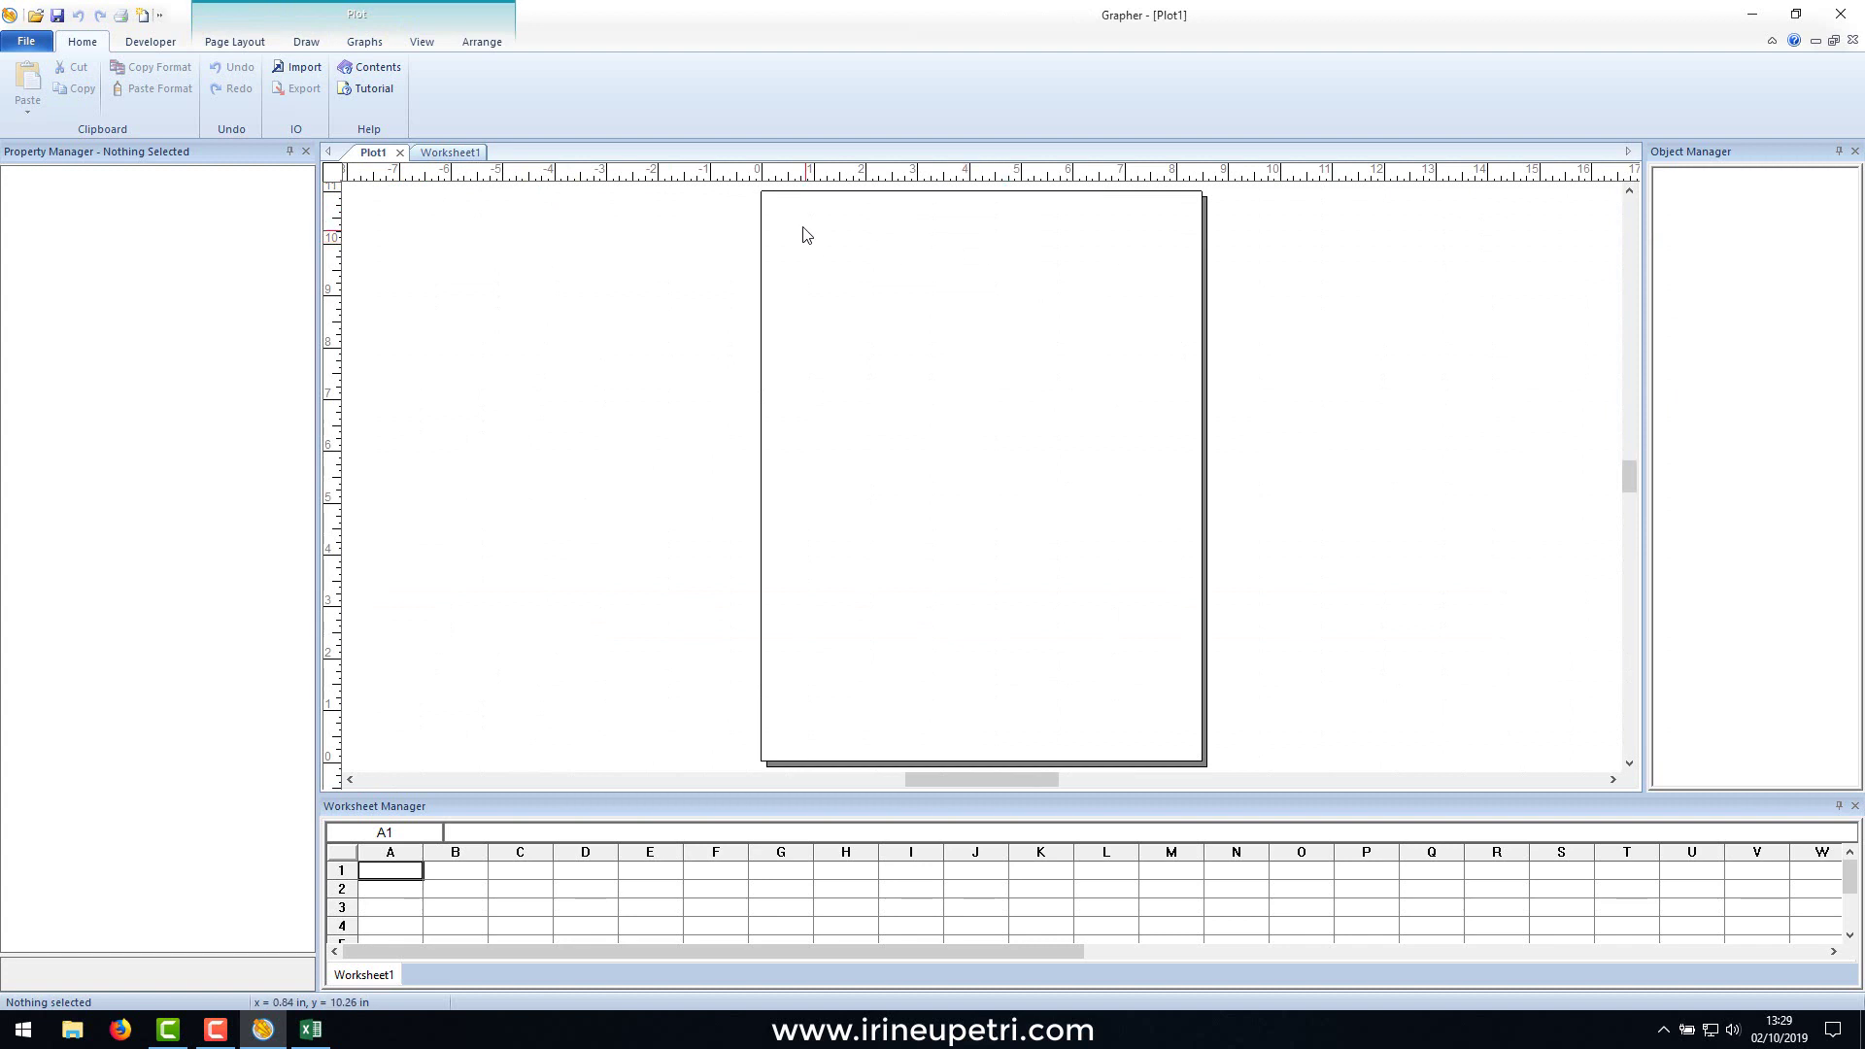
drag(778, 205, 1195, 751)
Copy the data range A3:E12 from the Excel sheet and paste it into Grapher's Worksheet1 starting at cell A1.
click(311, 1029)
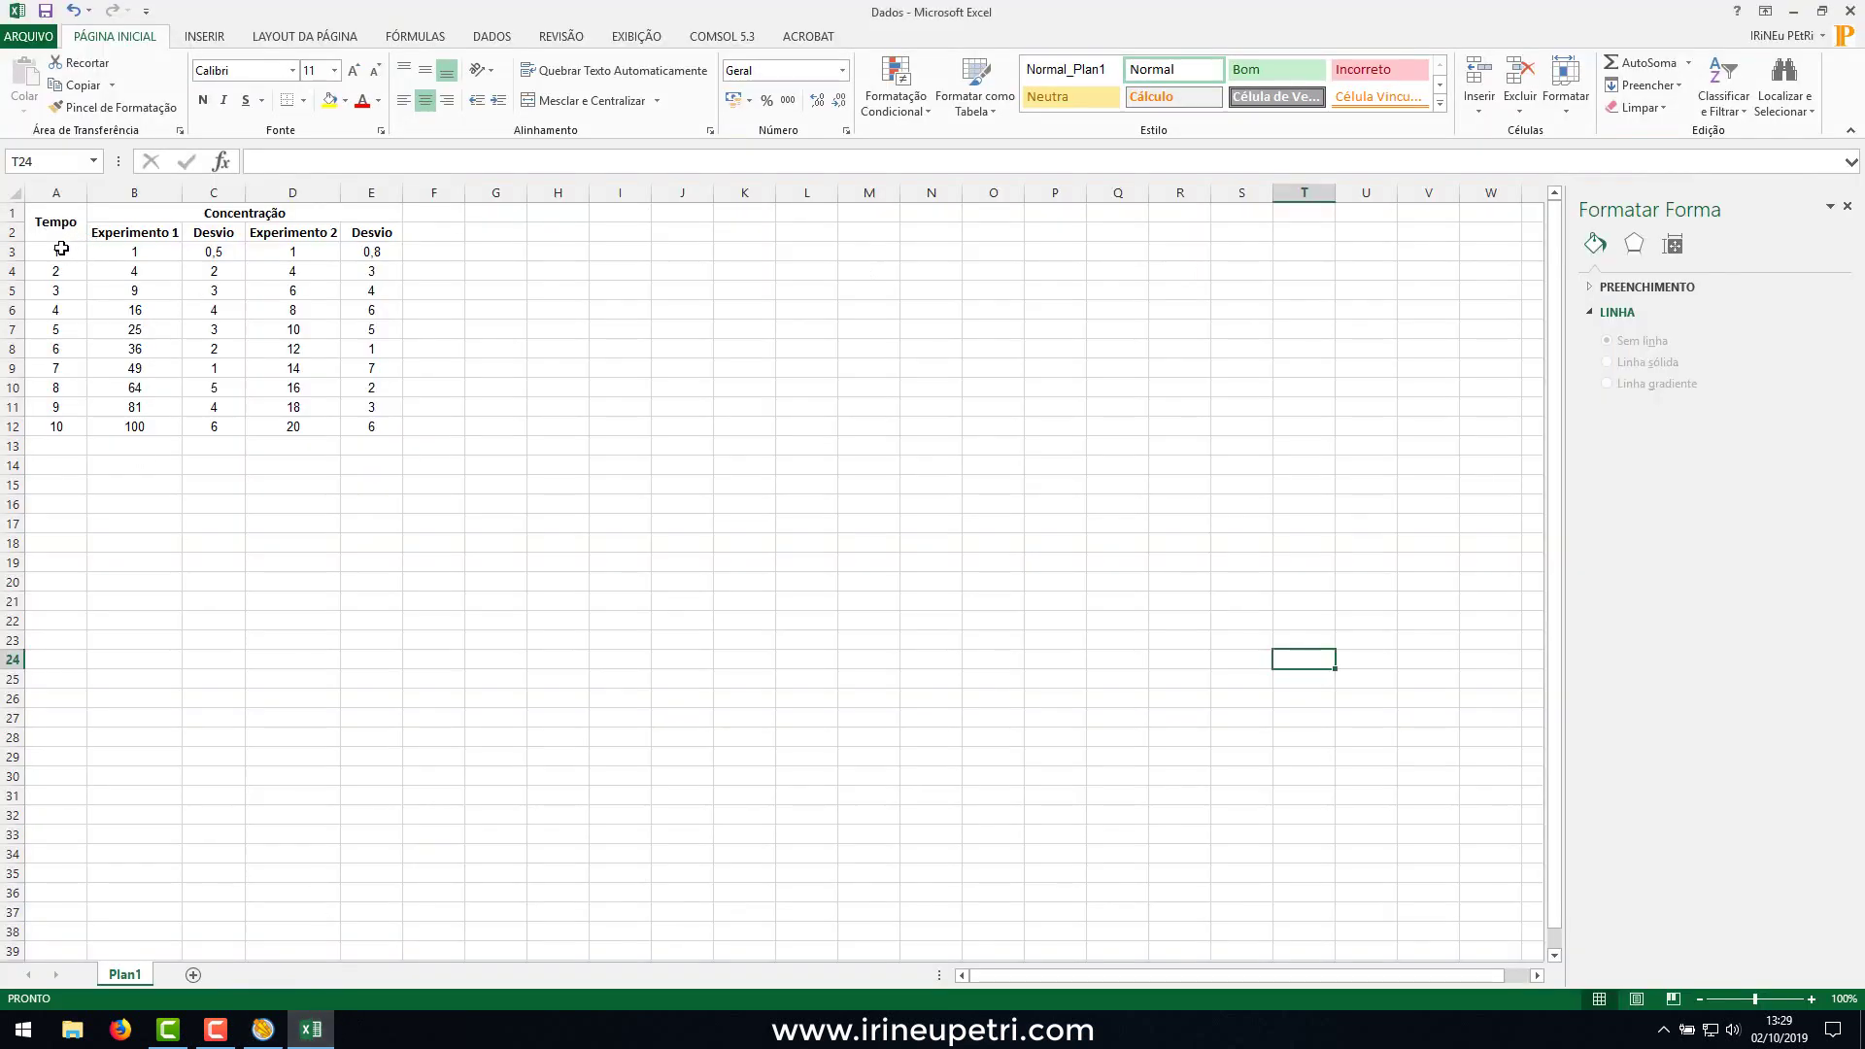
drag(58, 249, 349, 425)
key(ctrl+c)
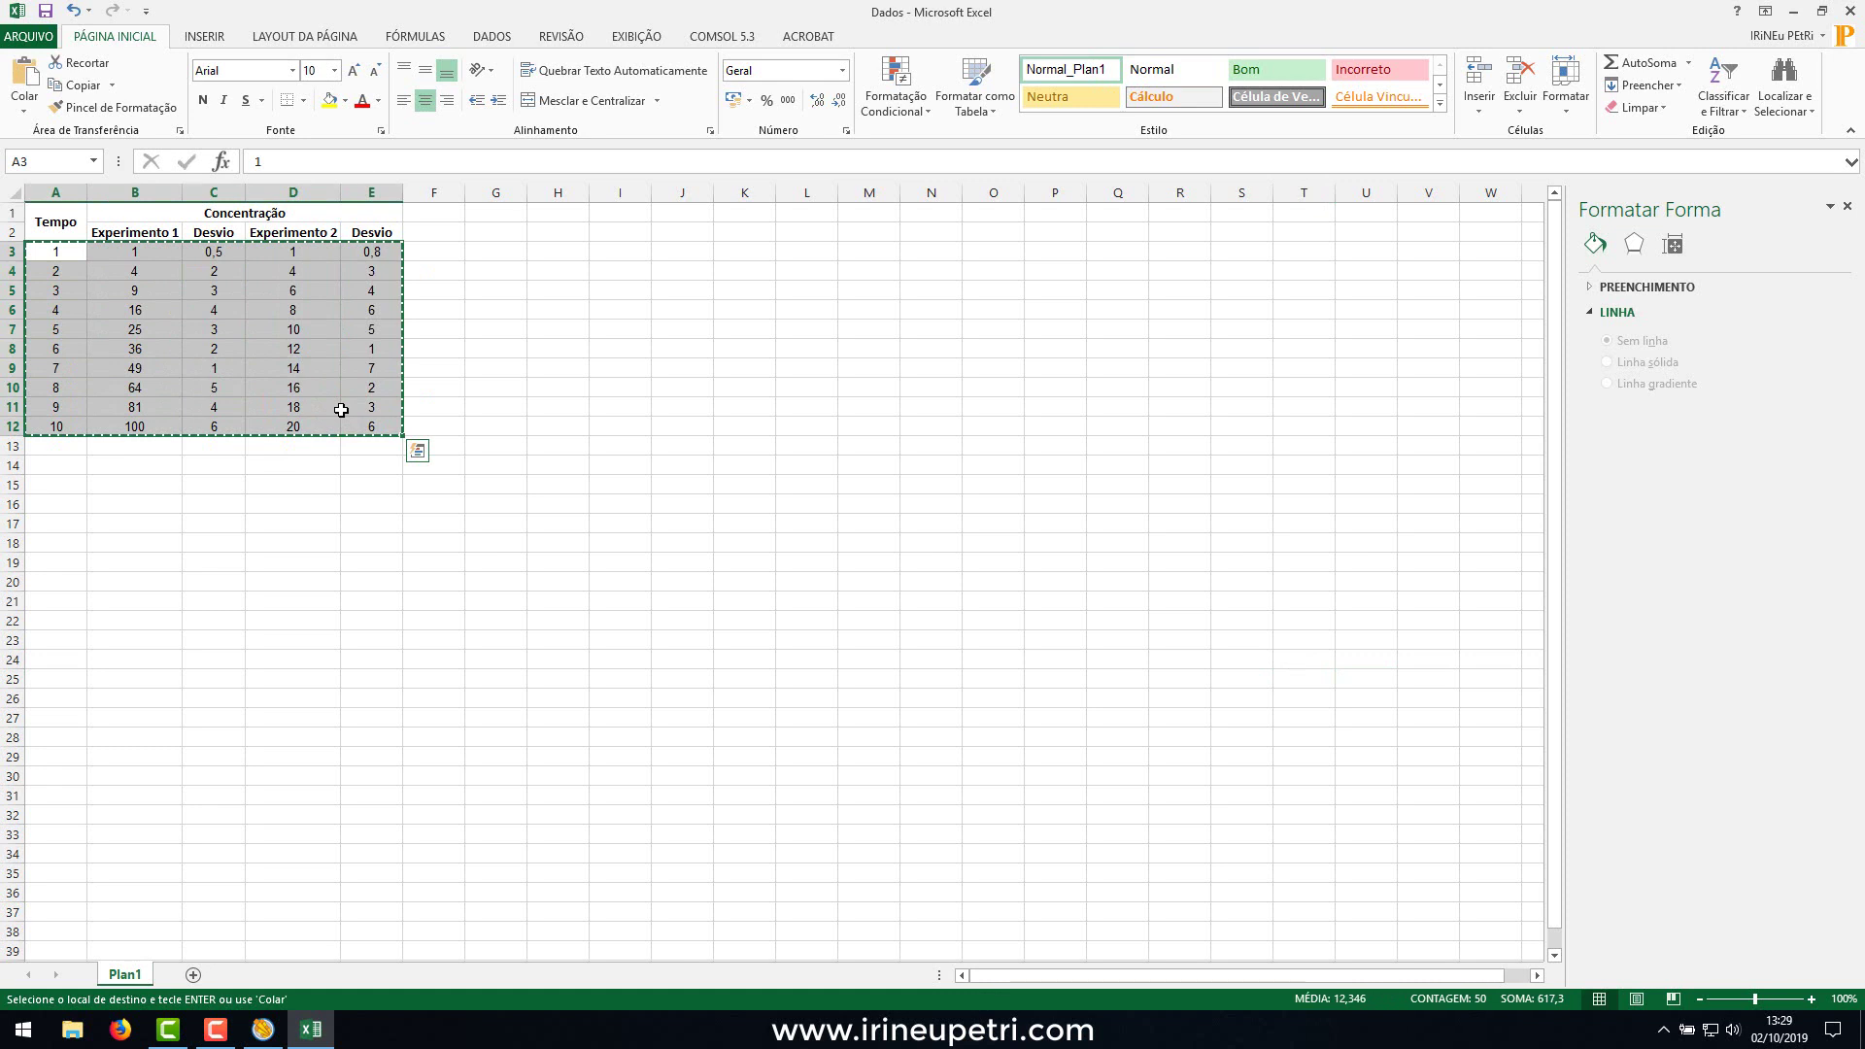
key(alt+Tab)
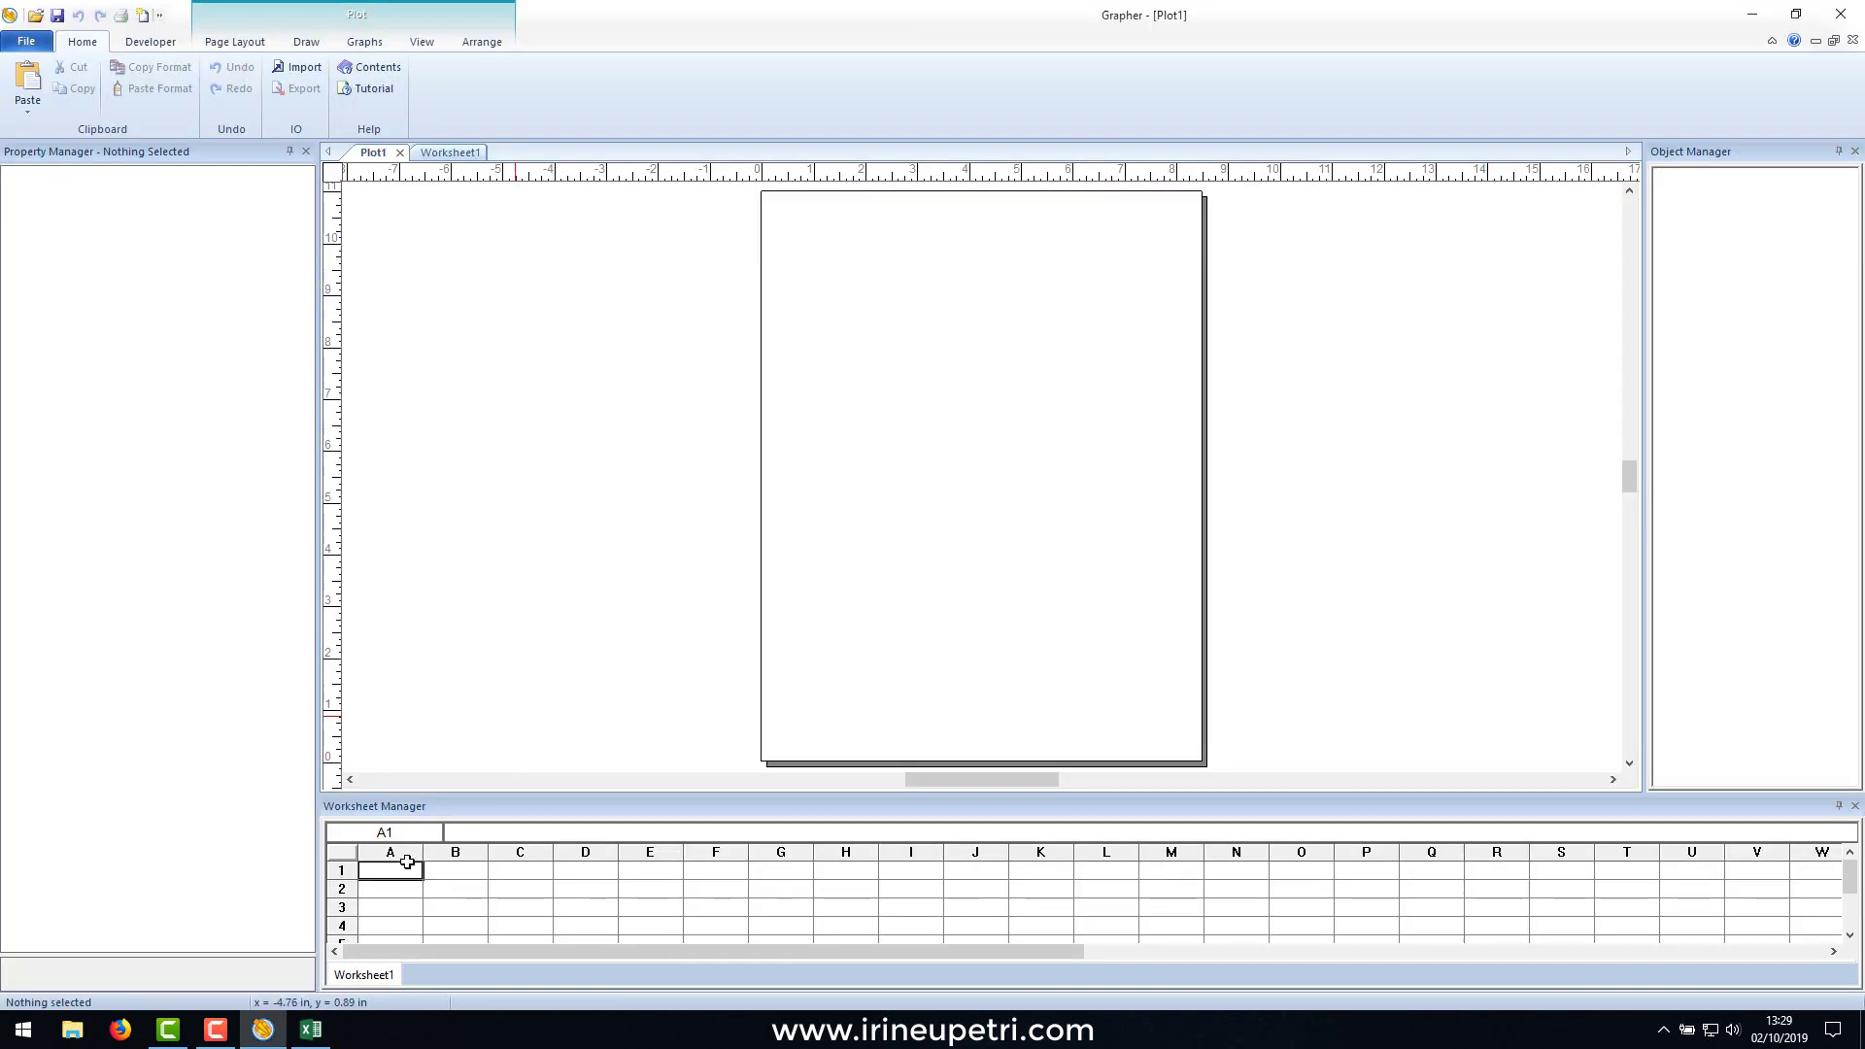
click(407, 862)
key(ctrl+v)
click(488, 911)
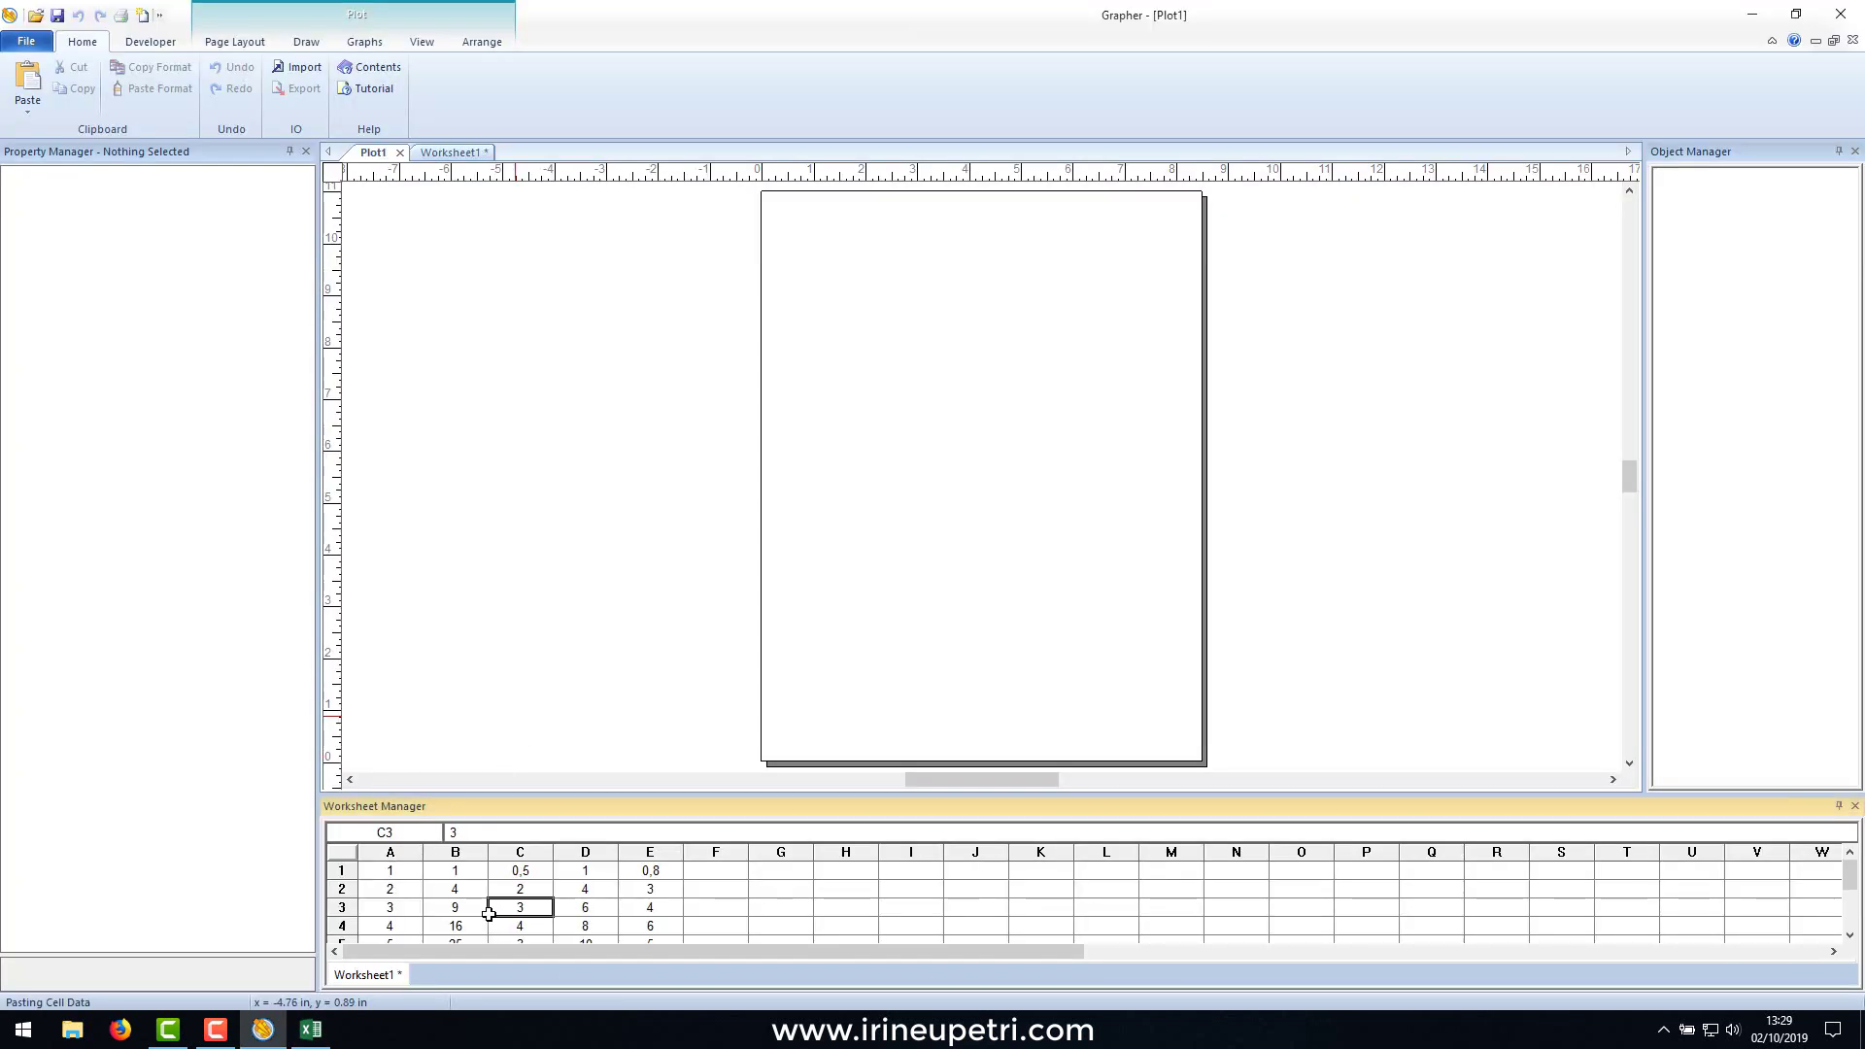
Examine the pasted time, concentration and deviation data in columns A to E, rows 1 to 10, of Worksheet1.
drag(1241, 793, 1124, 568)
drag(392, 646, 390, 812)
drag(455, 646, 455, 814)
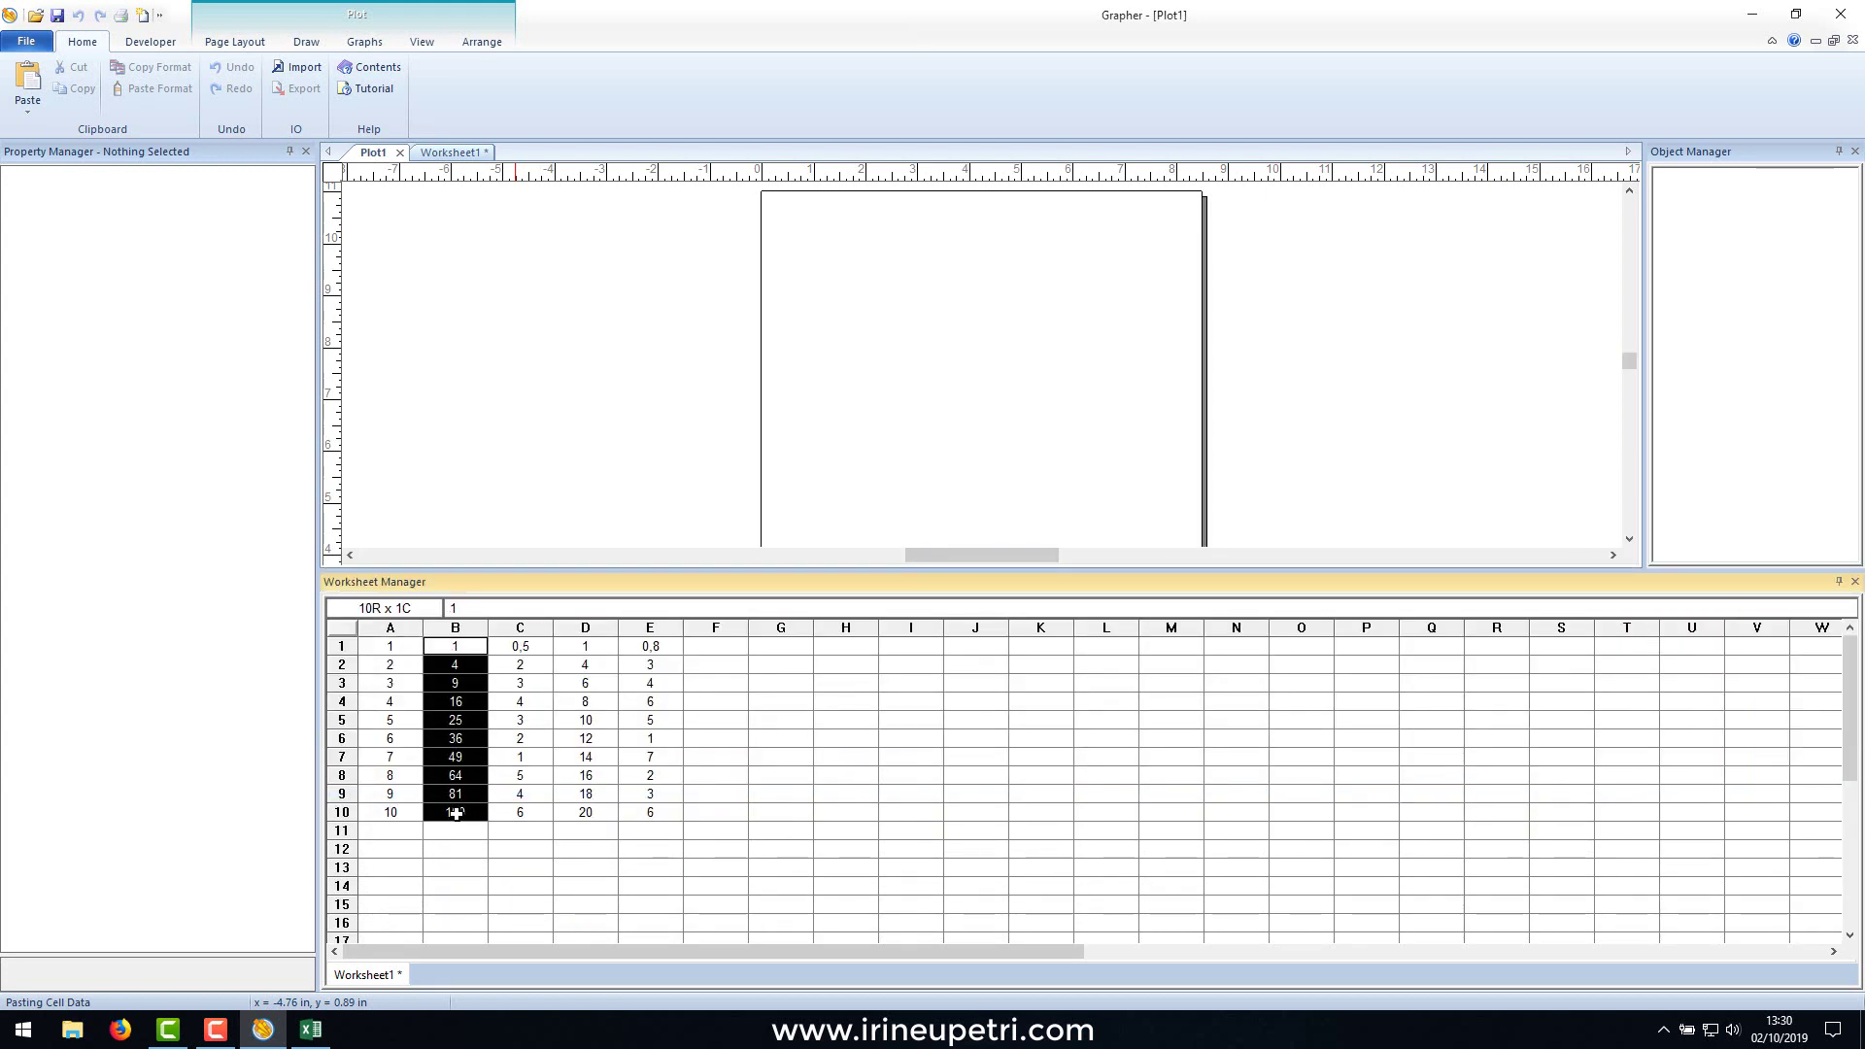
drag(521, 645, 522, 797)
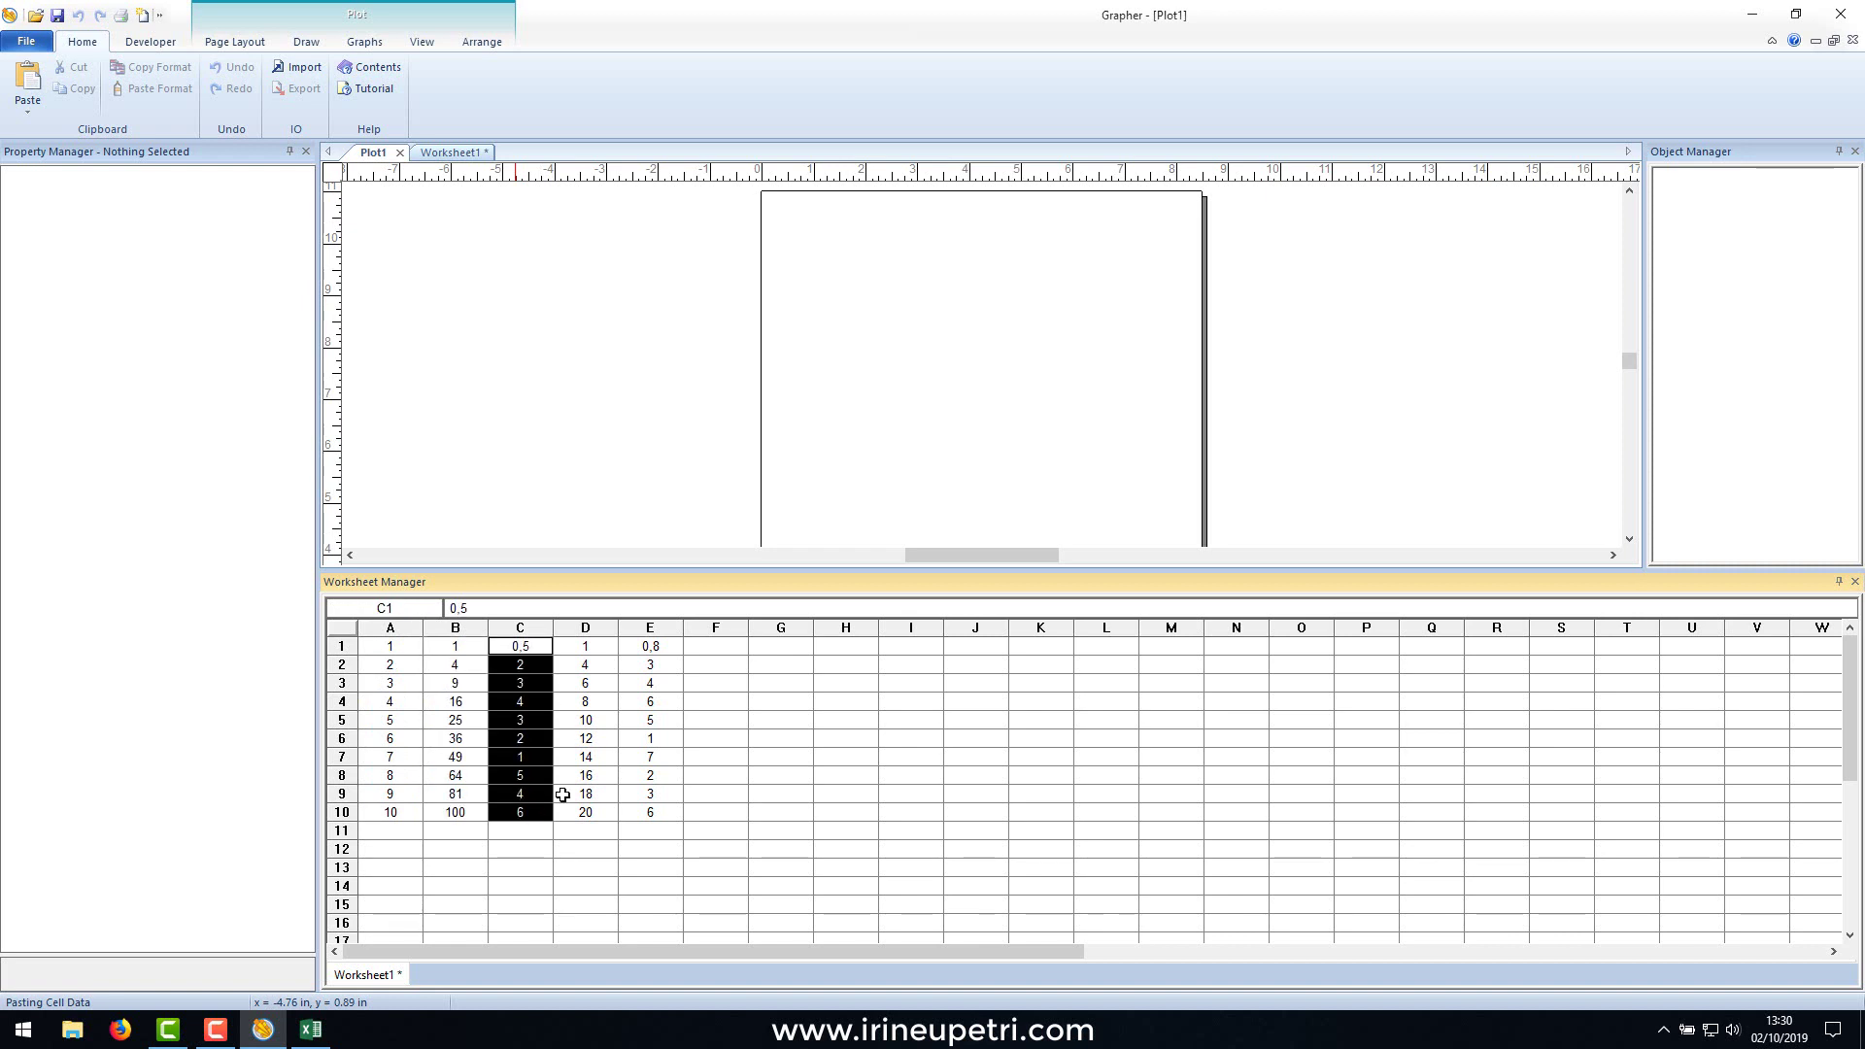
drag(585, 646, 584, 815)
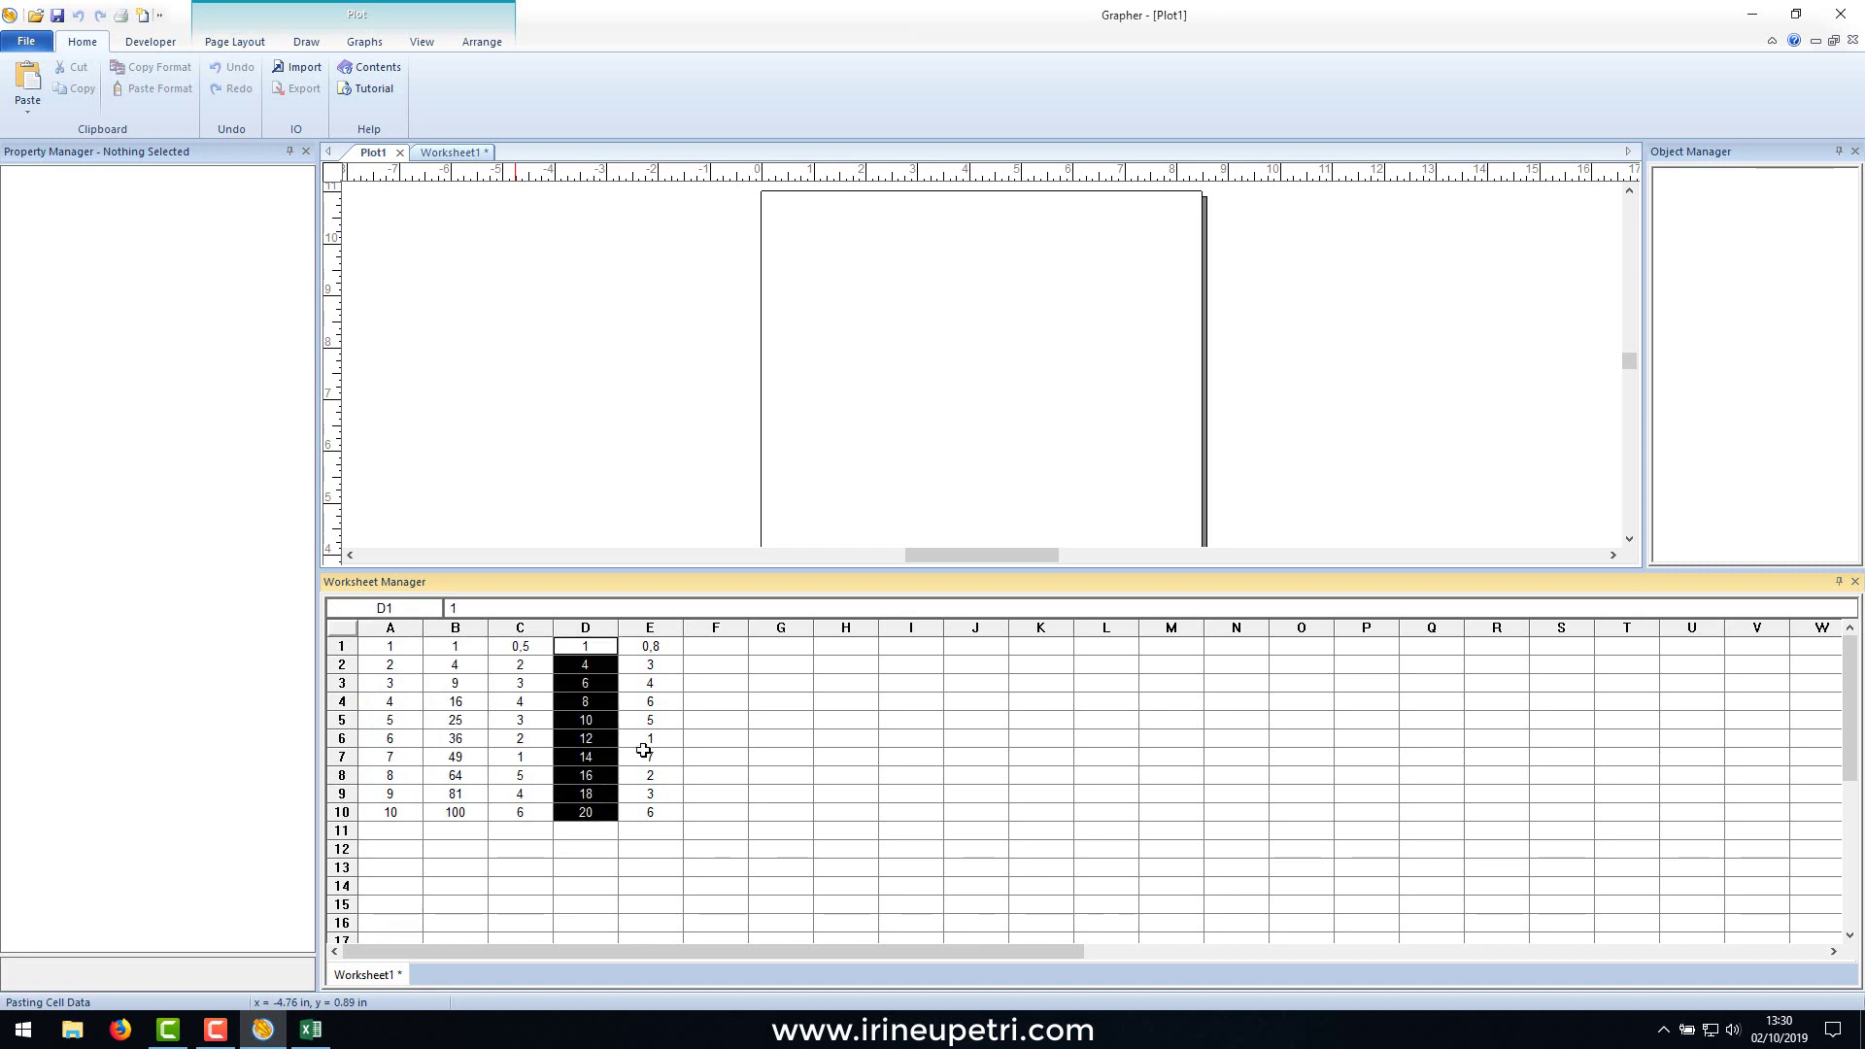
drag(647, 647, 650, 813)
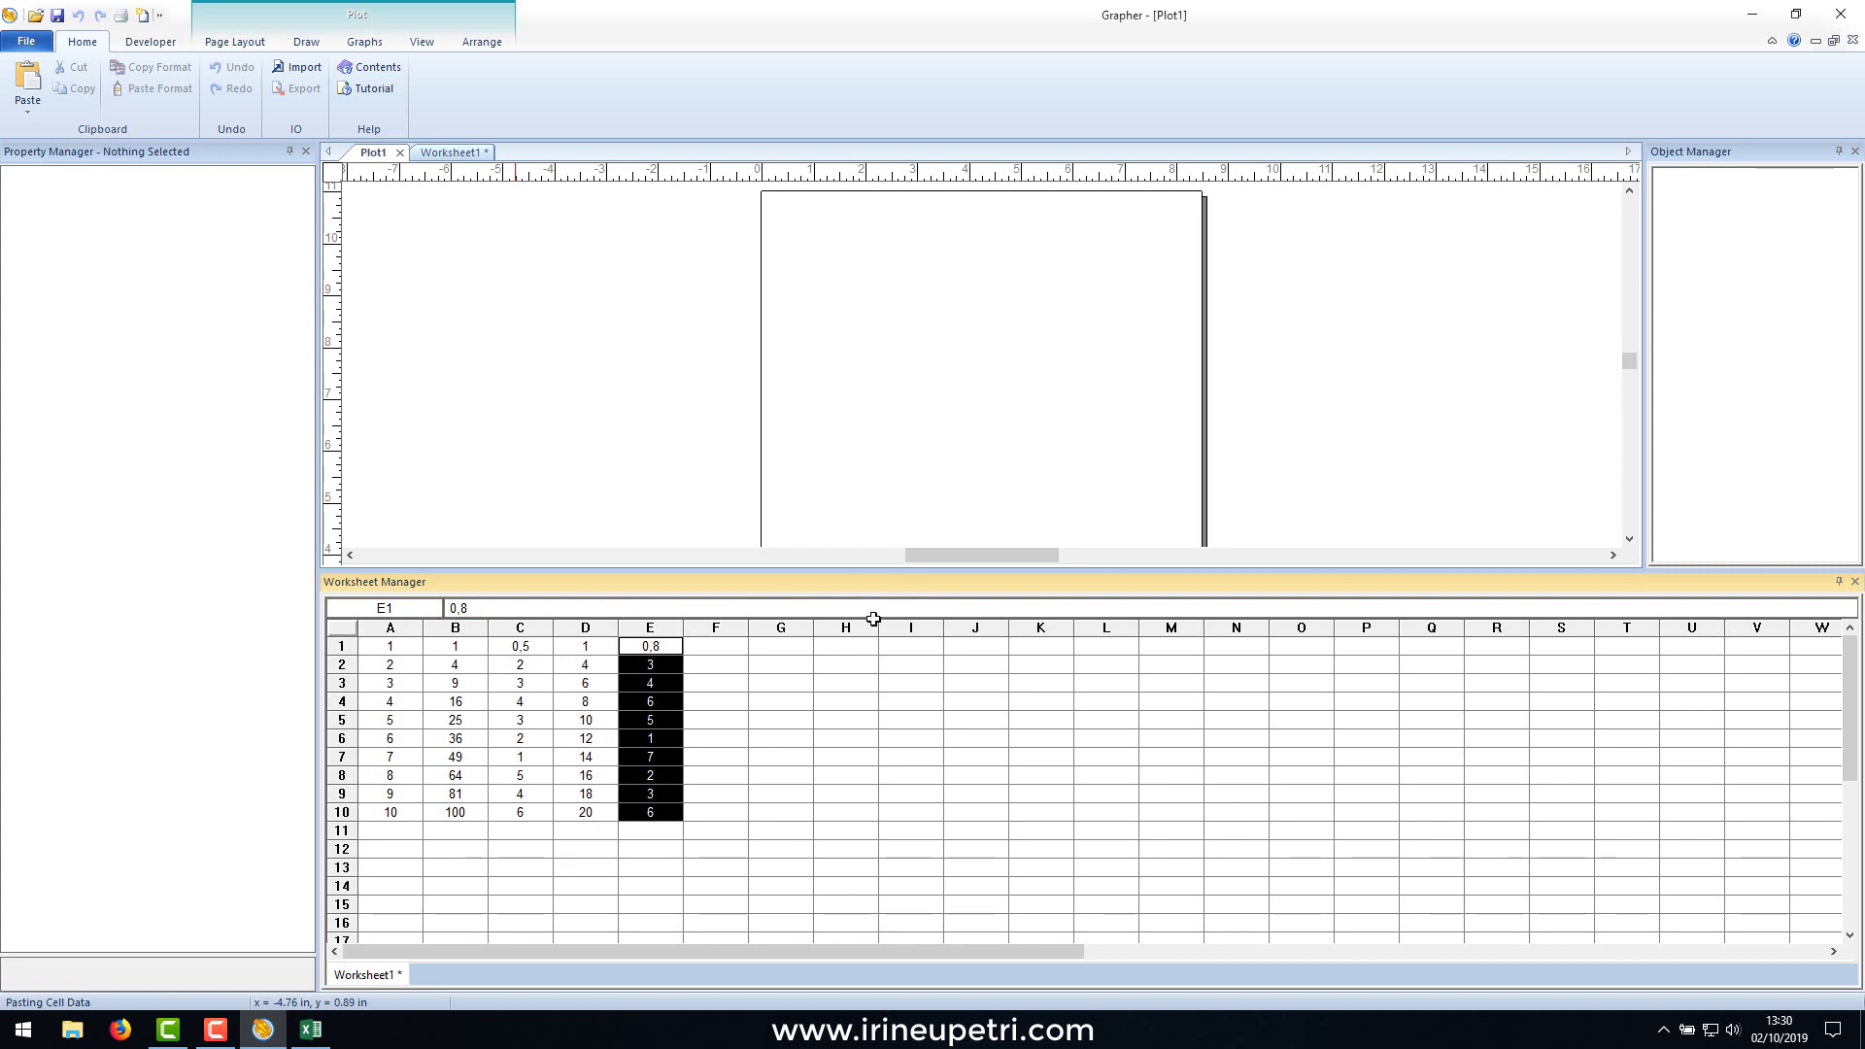
click(653, 719)
click(392, 647)
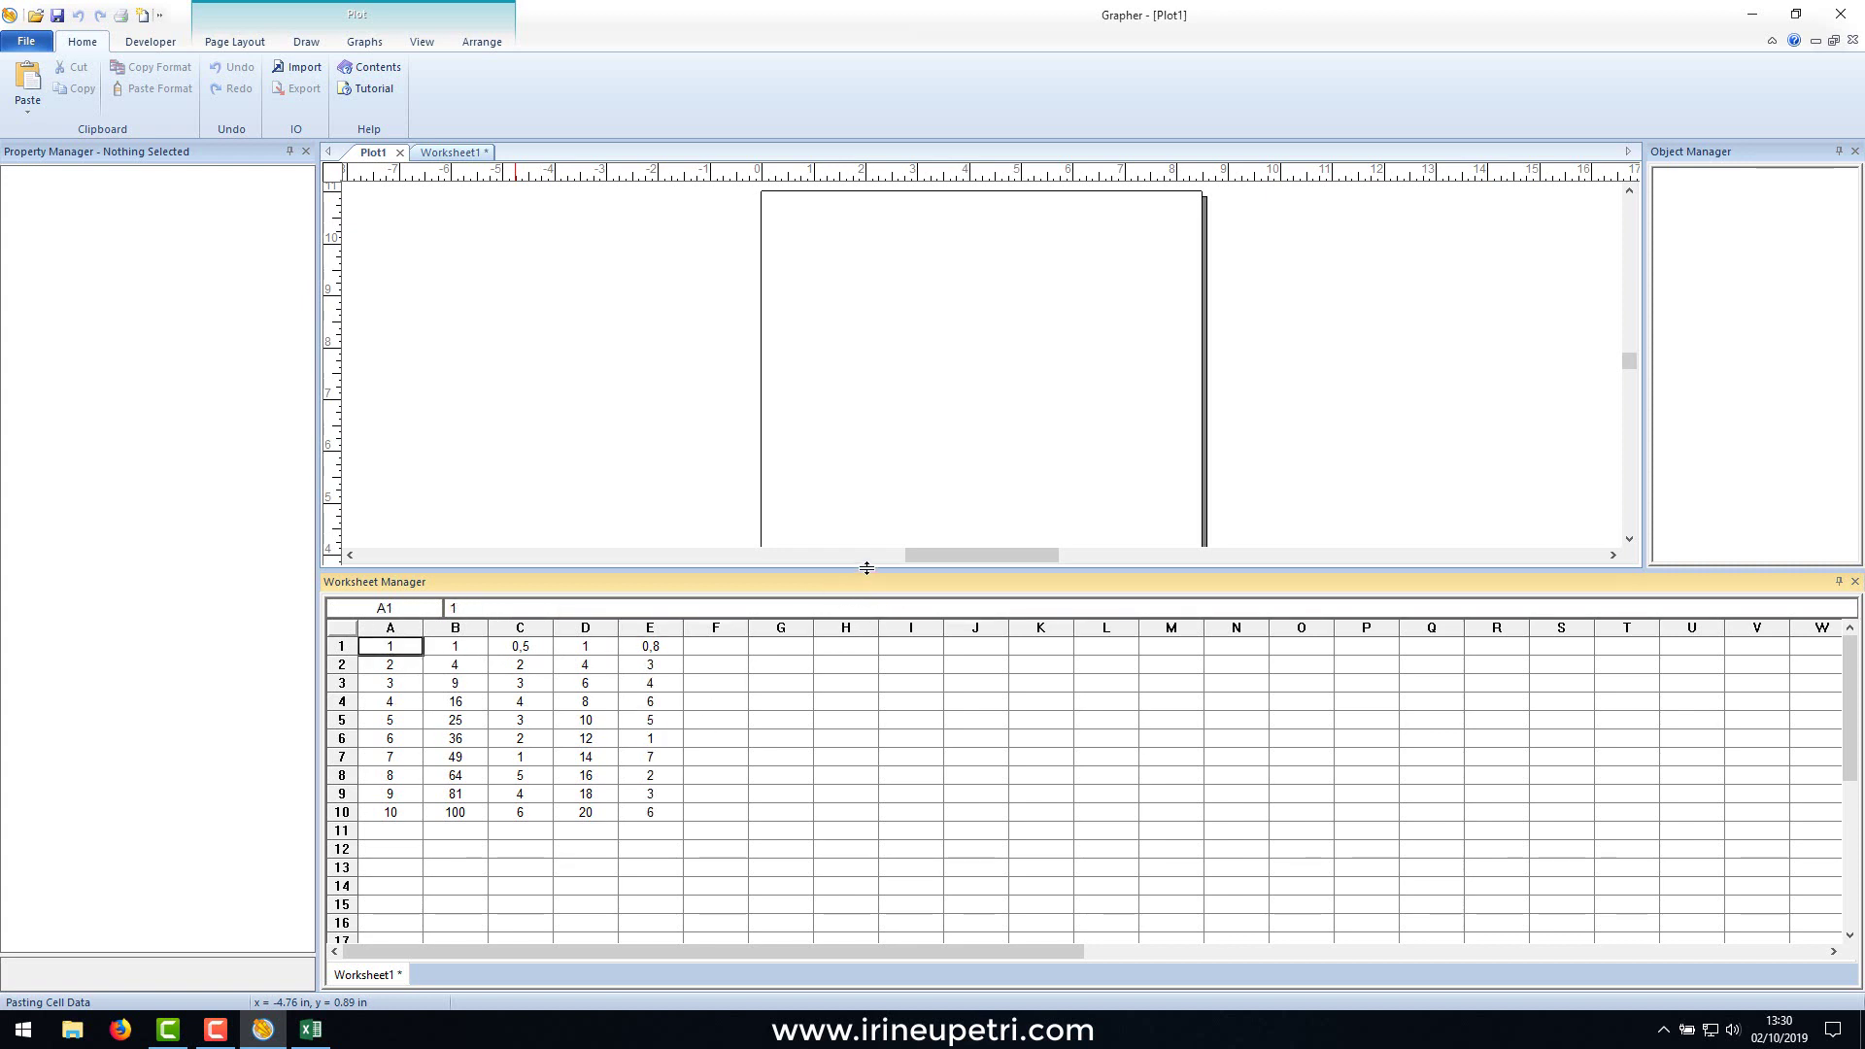
drag(866, 567, 886, 759)
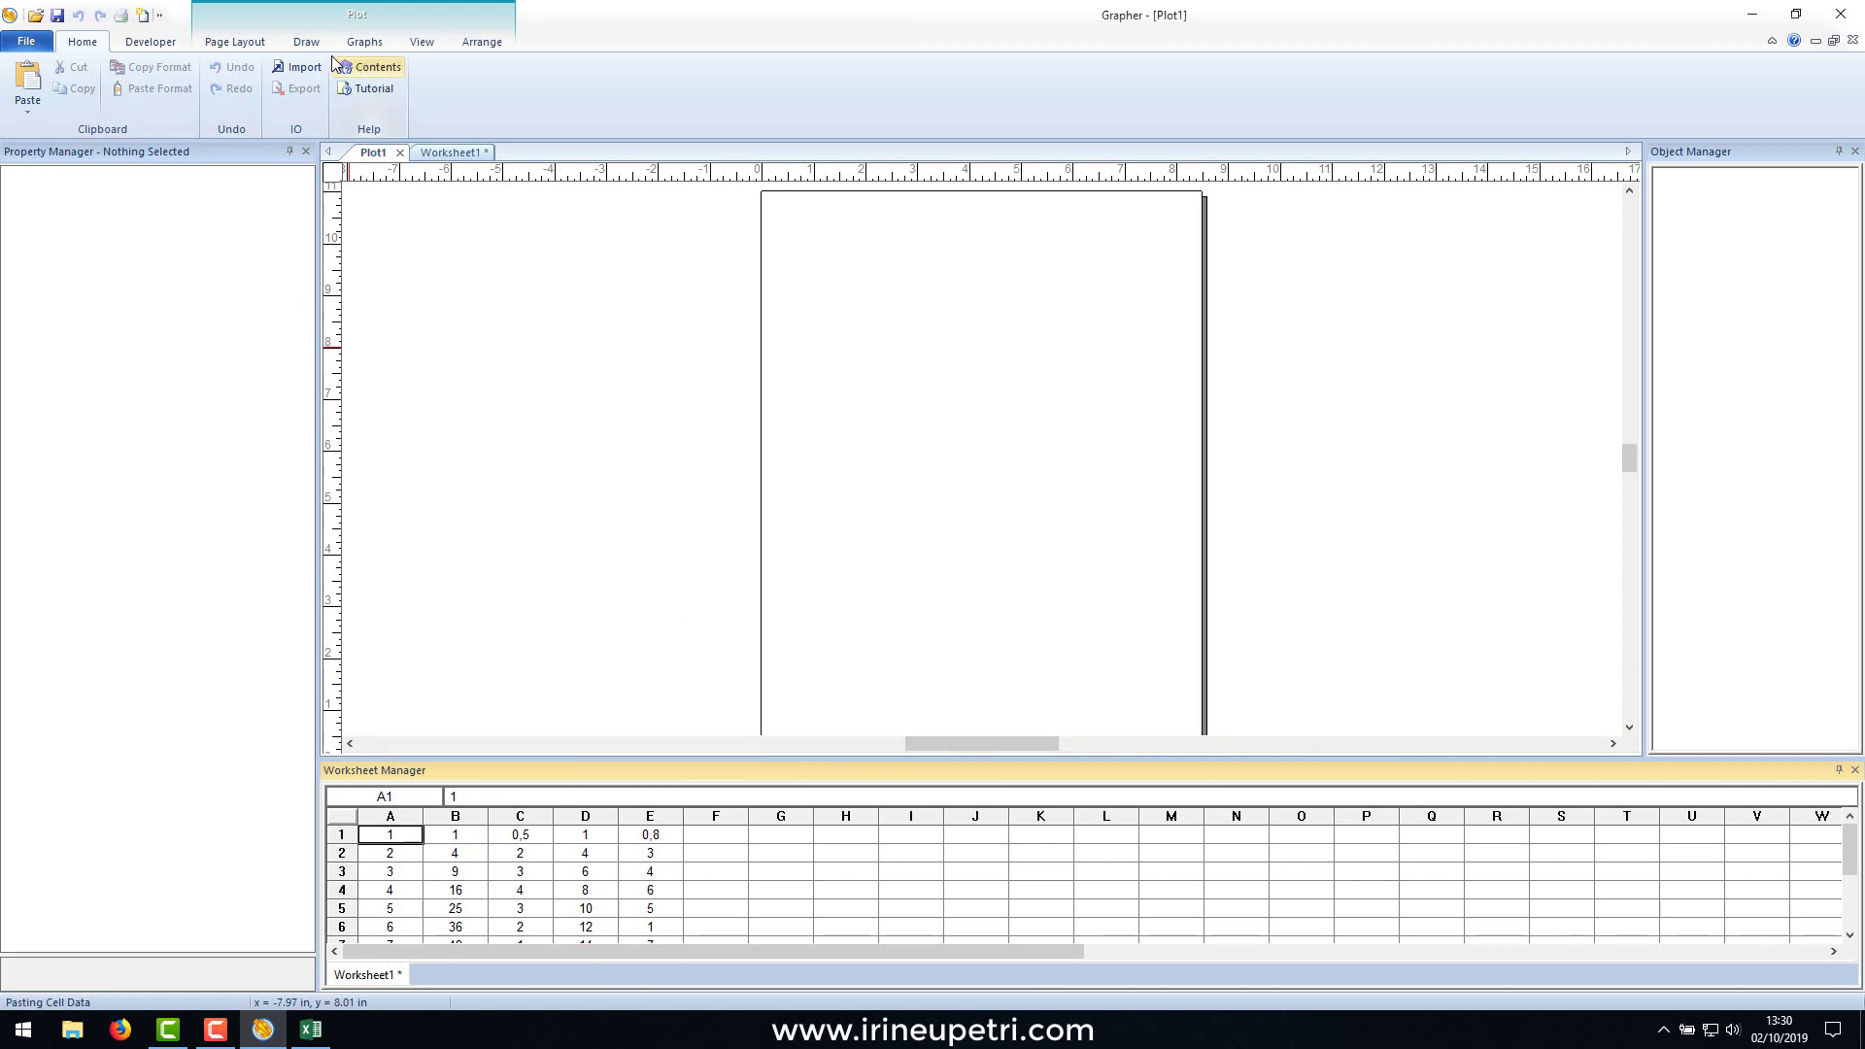
Browse the available basic, bar, polar, specialty, statistical and contour surface graph types.
click(362, 50)
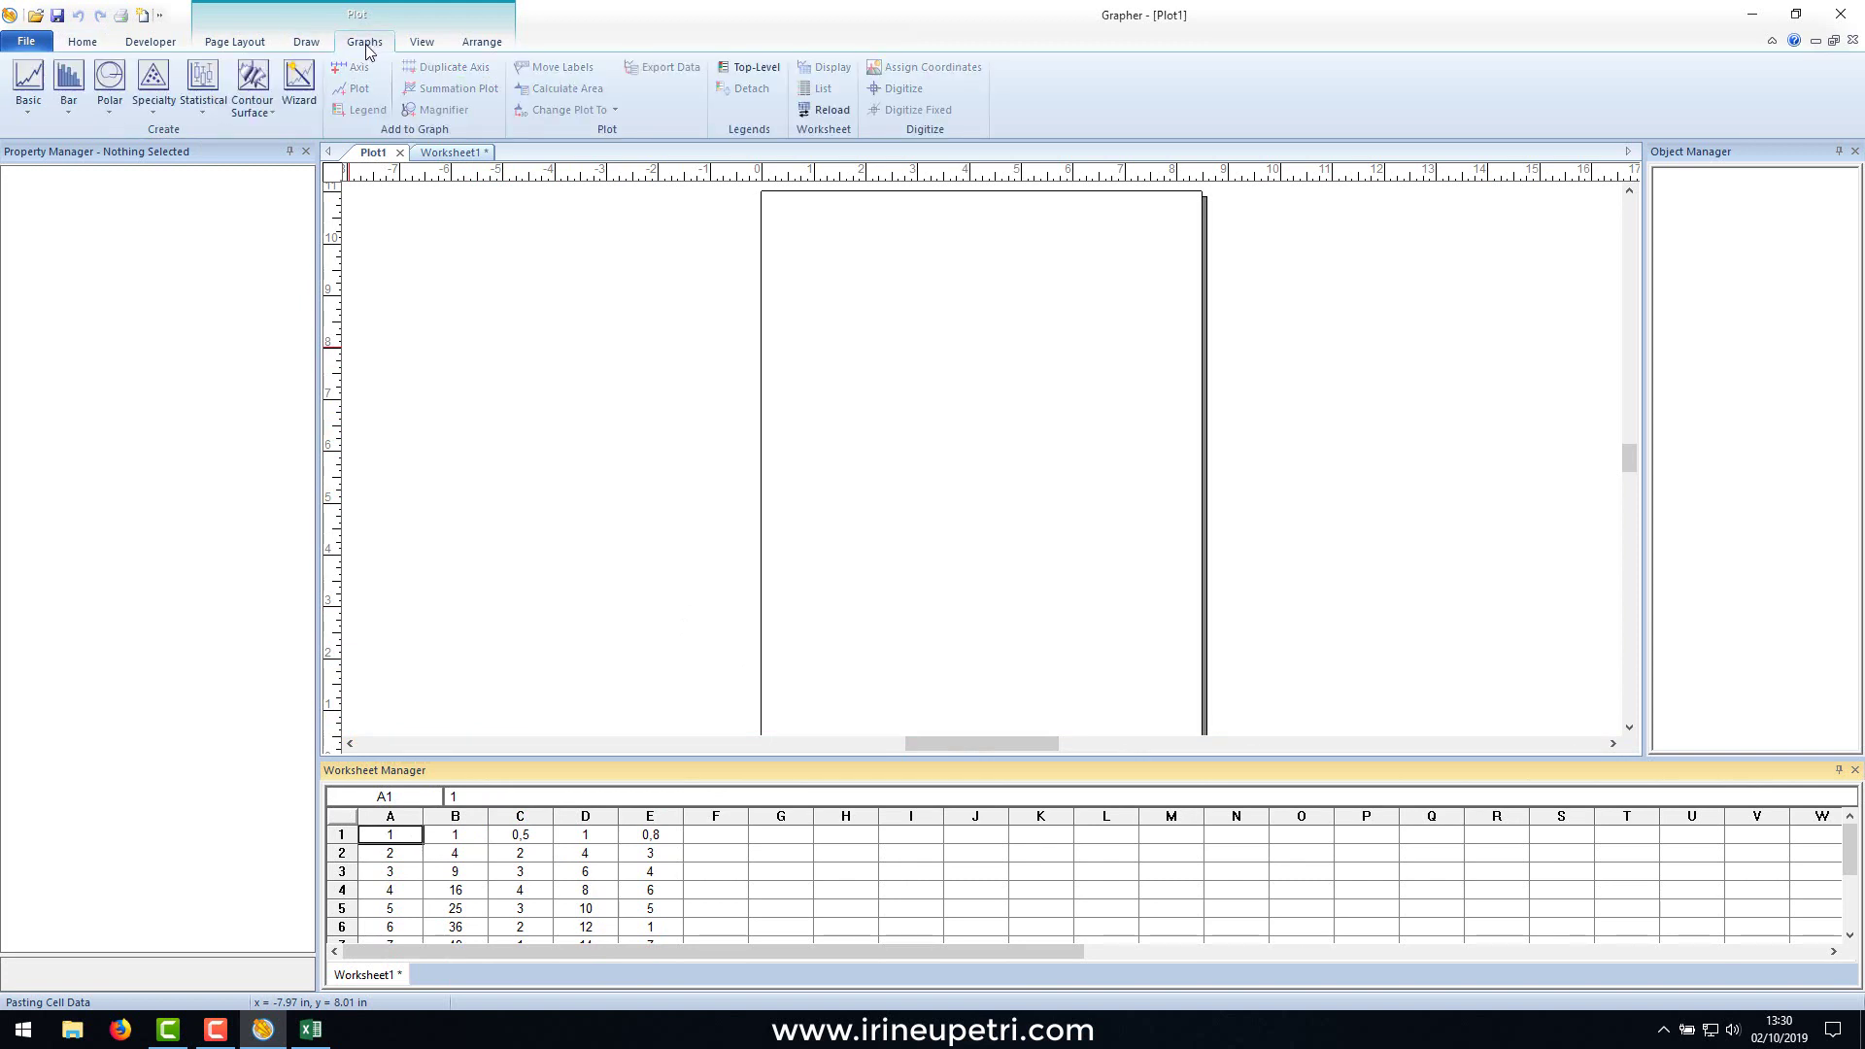
click(33, 110)
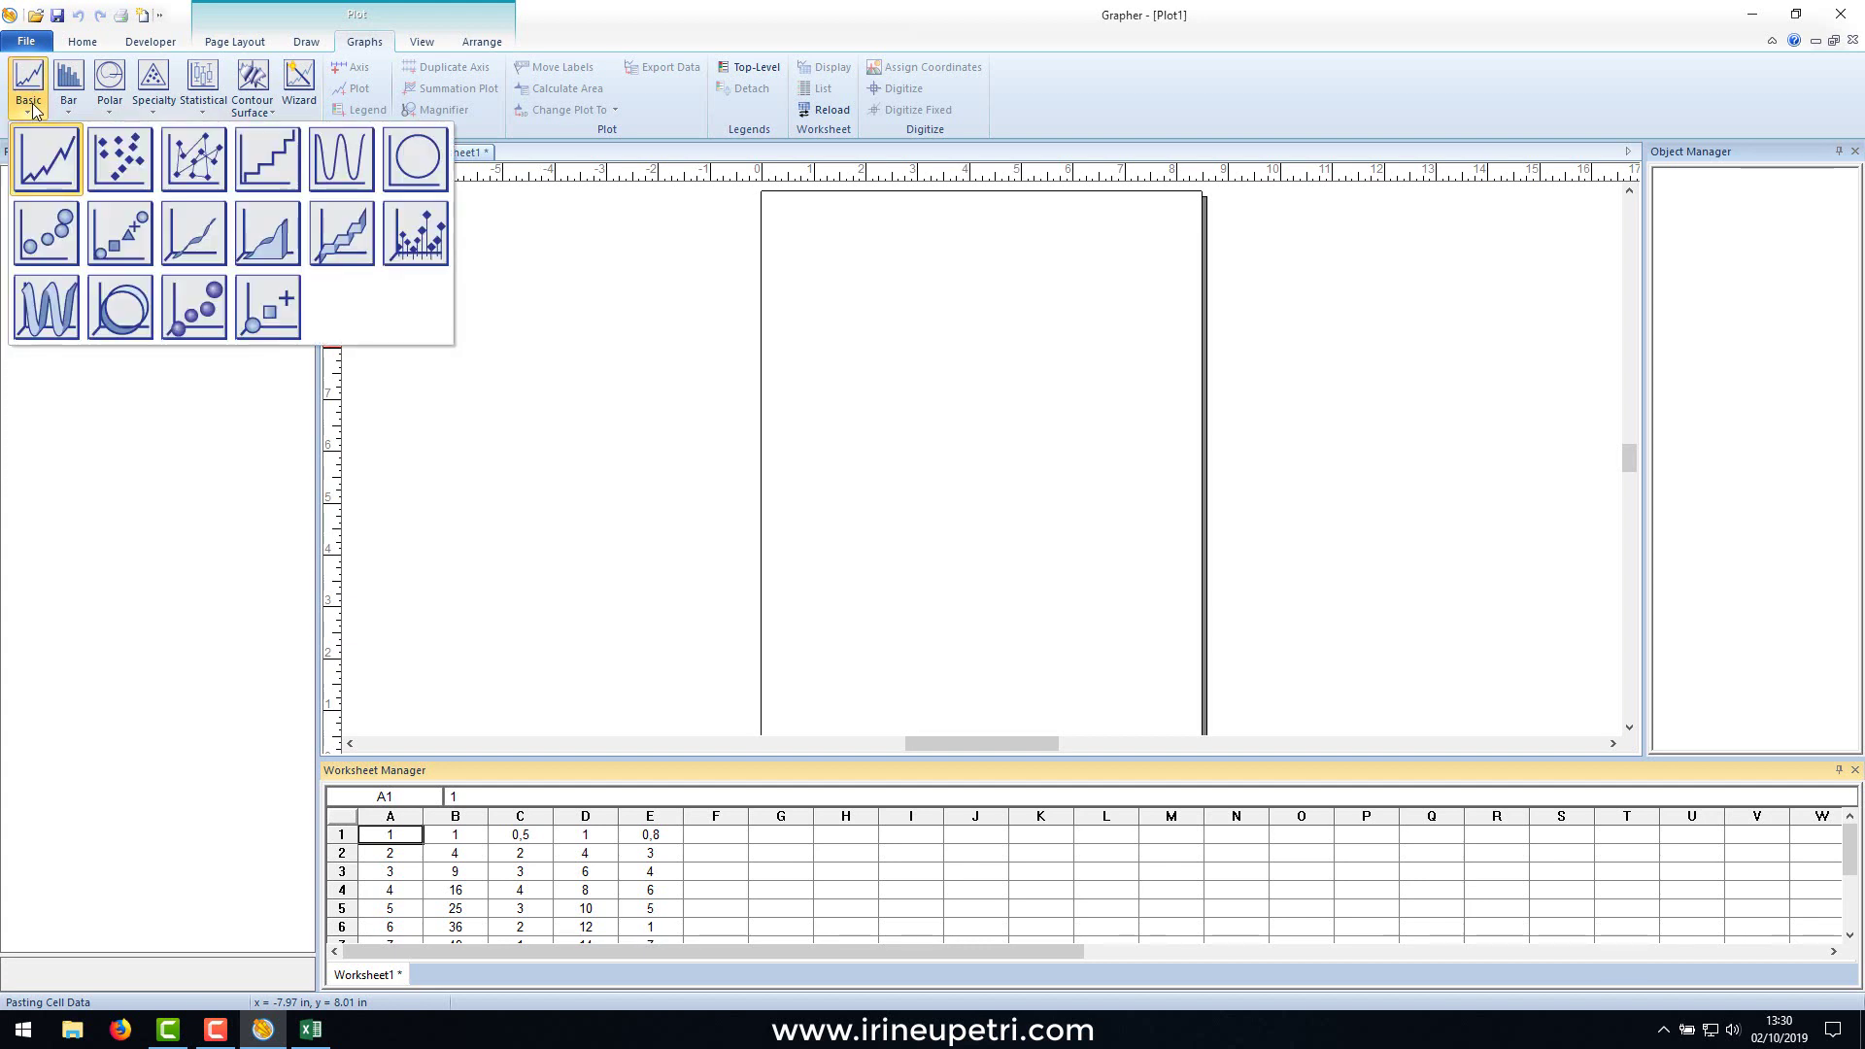
click(72, 103)
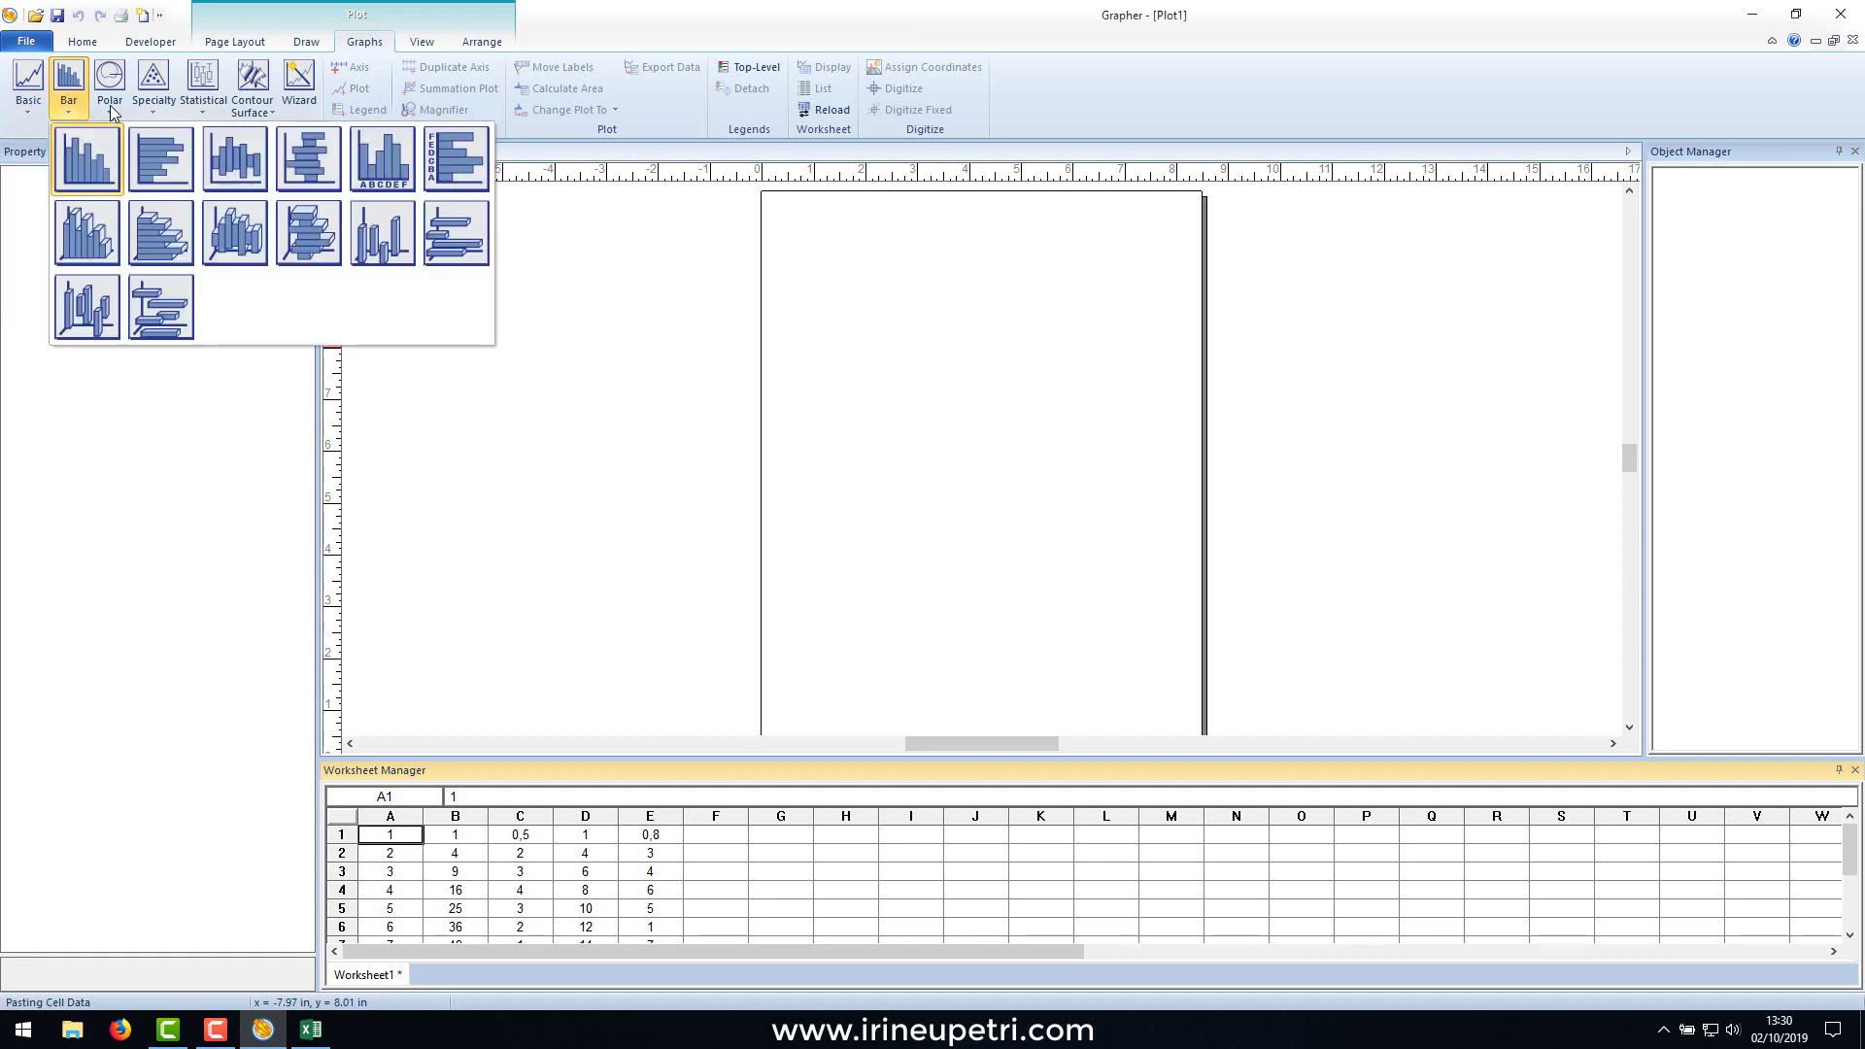
click(110, 105)
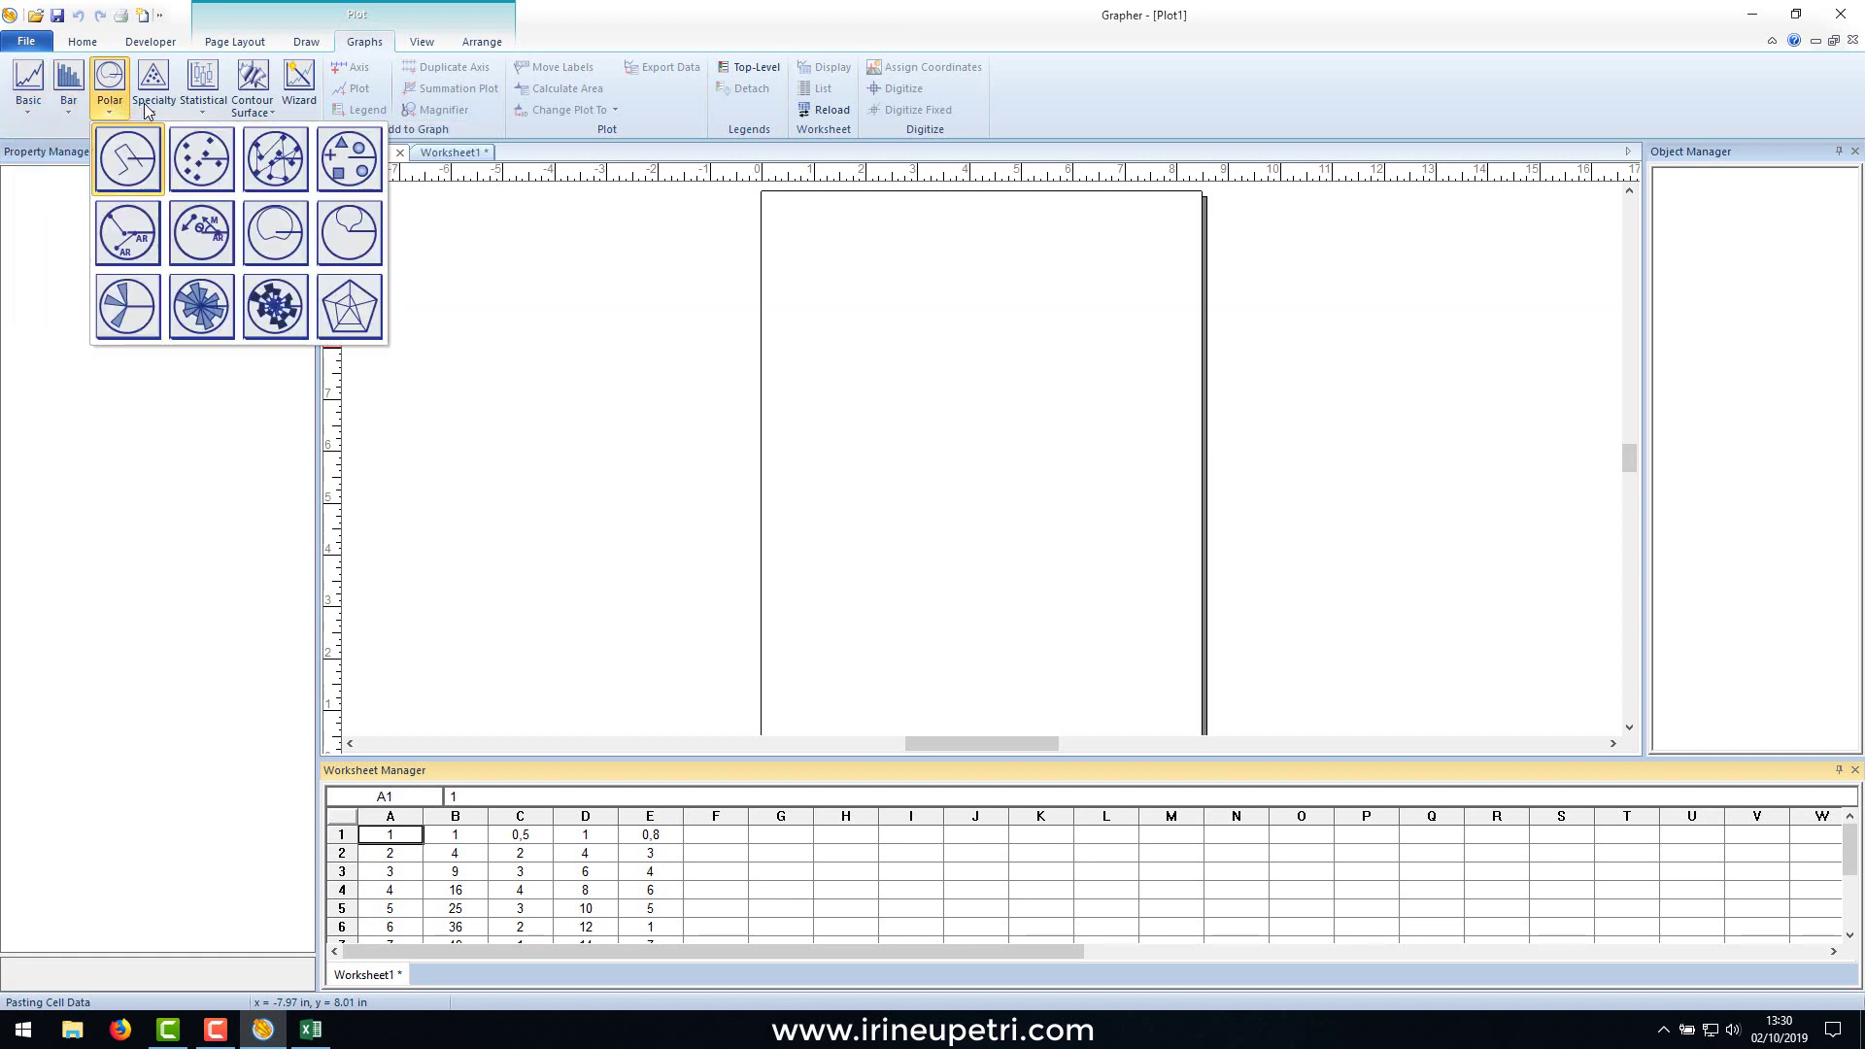
click(150, 102)
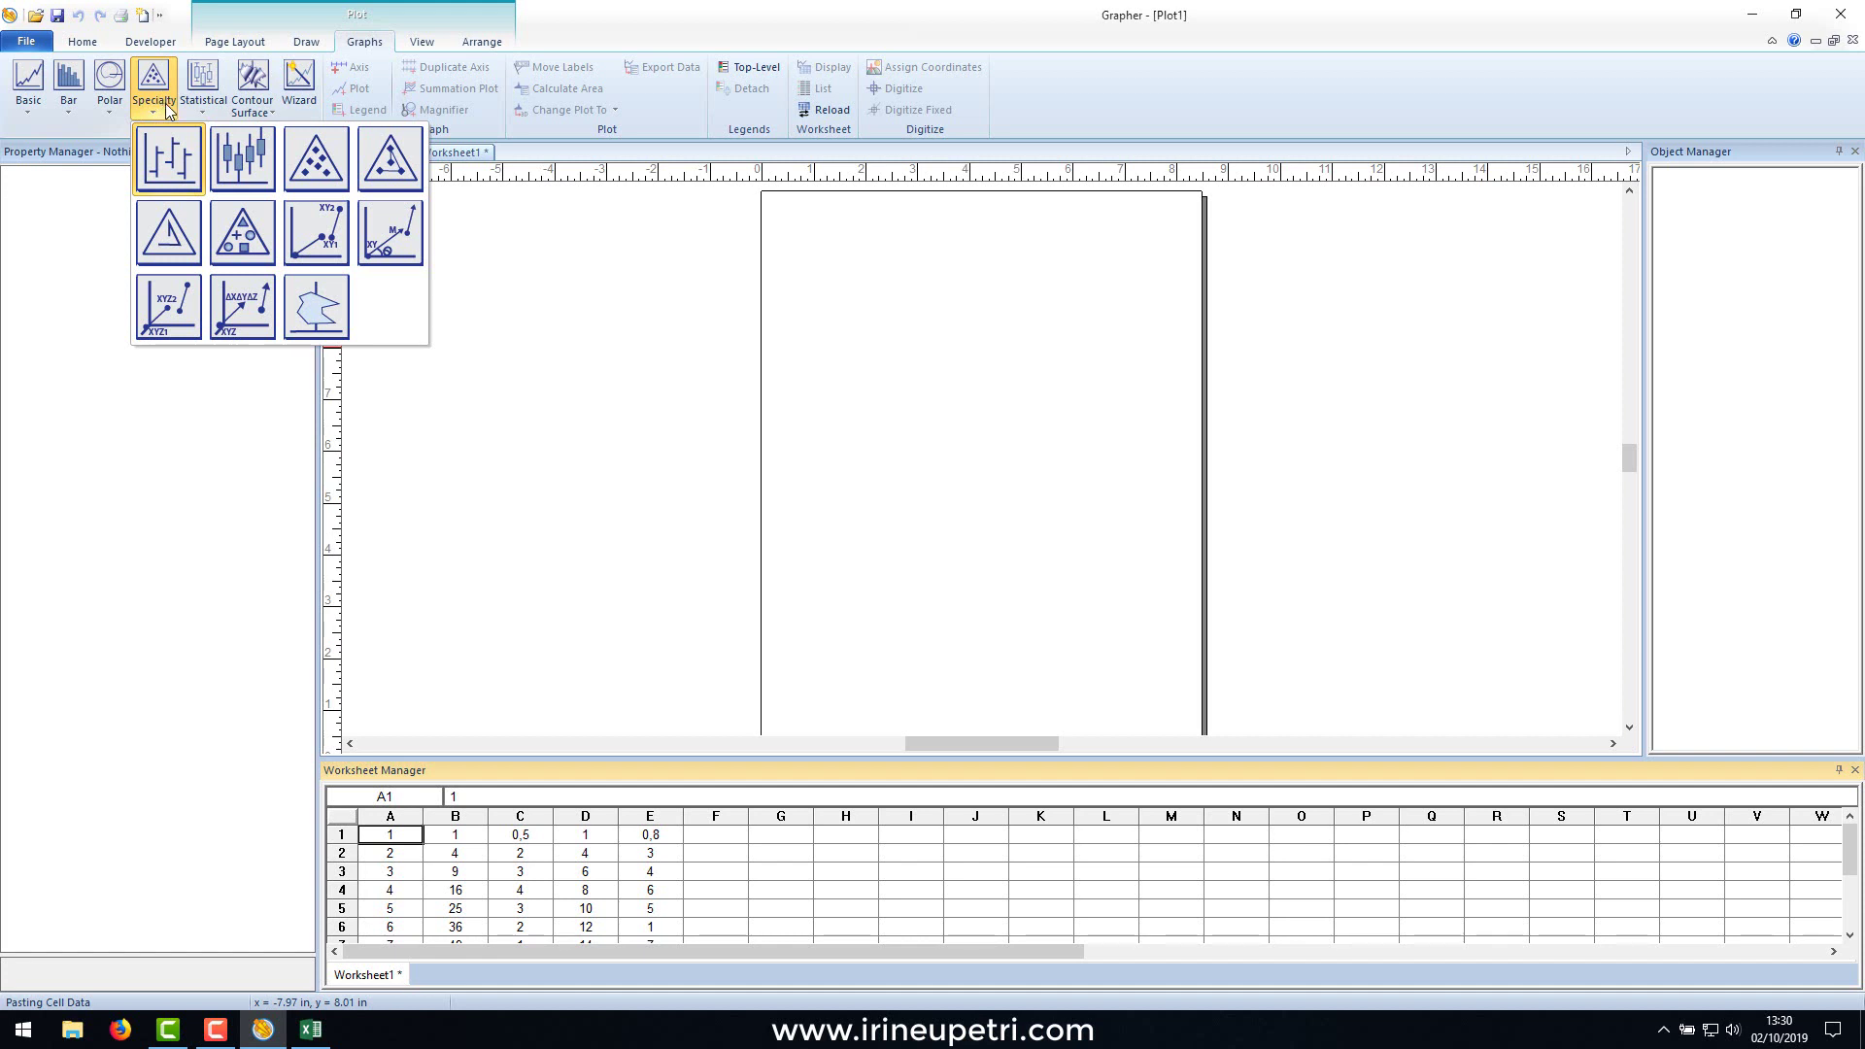
click(195, 107)
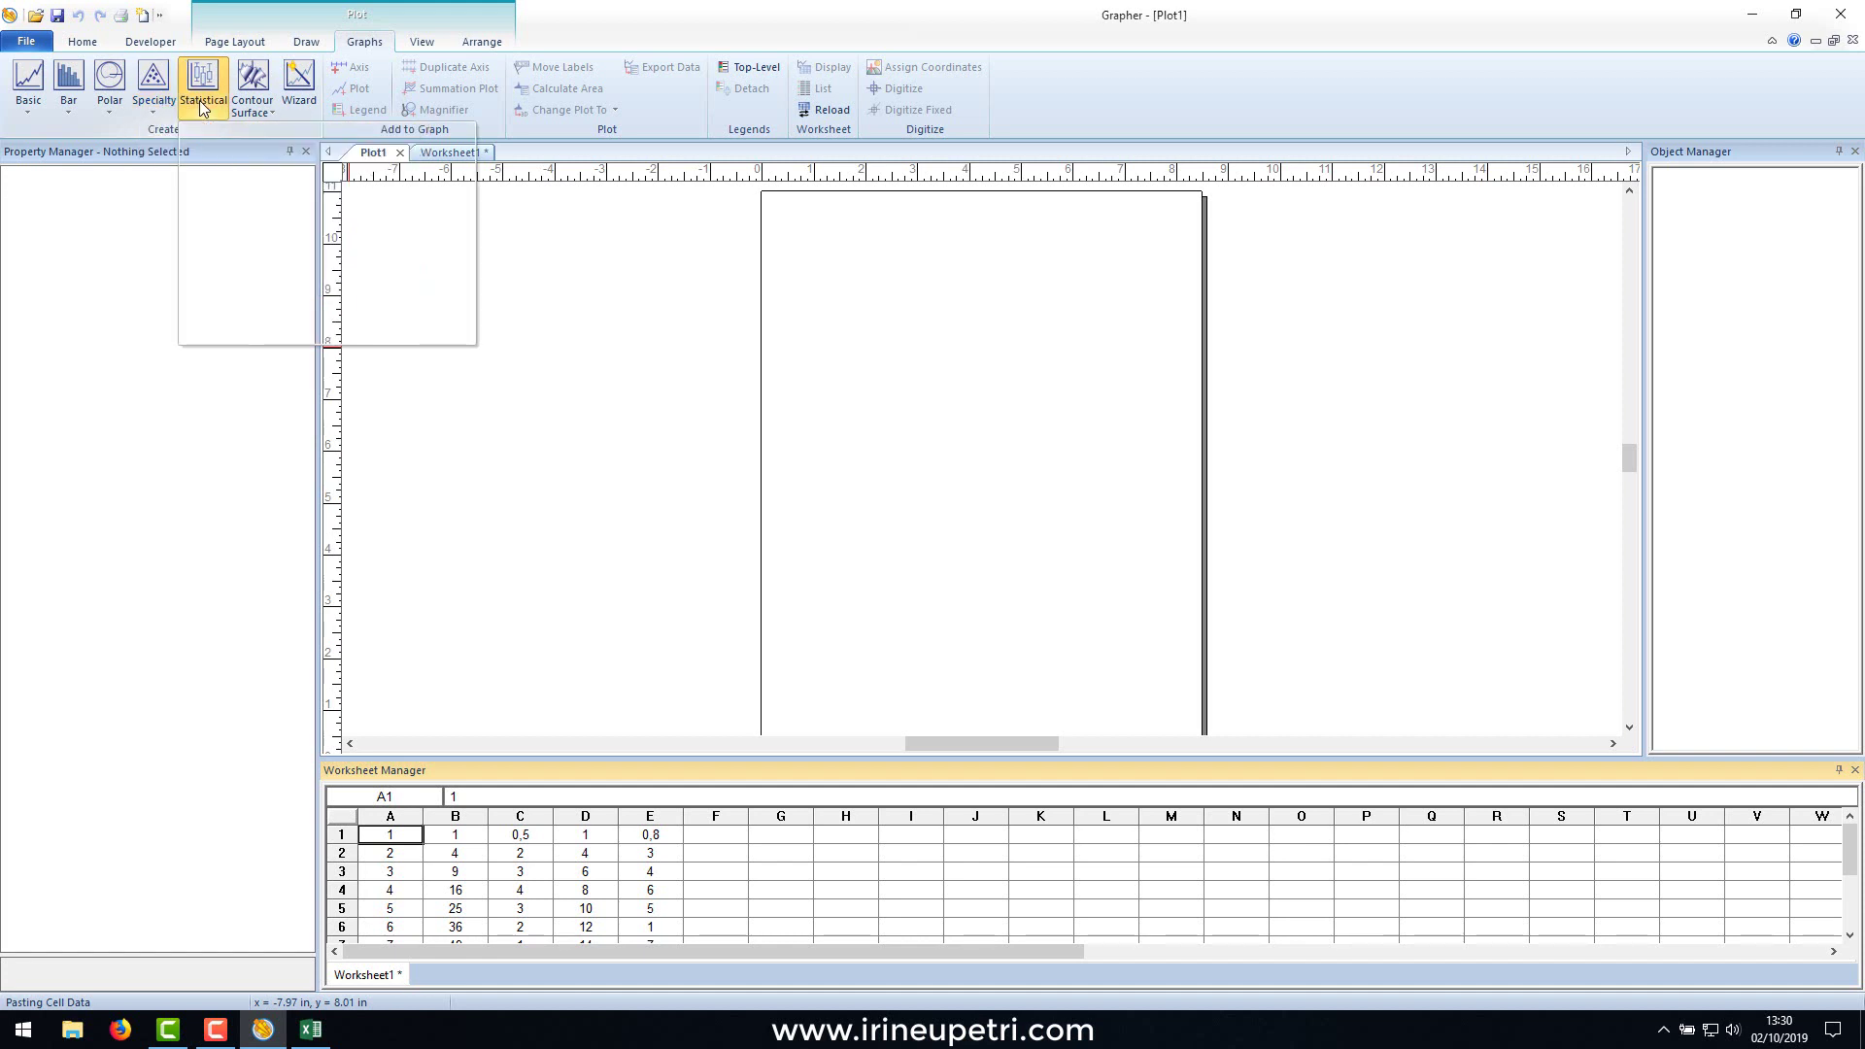
click(257, 113)
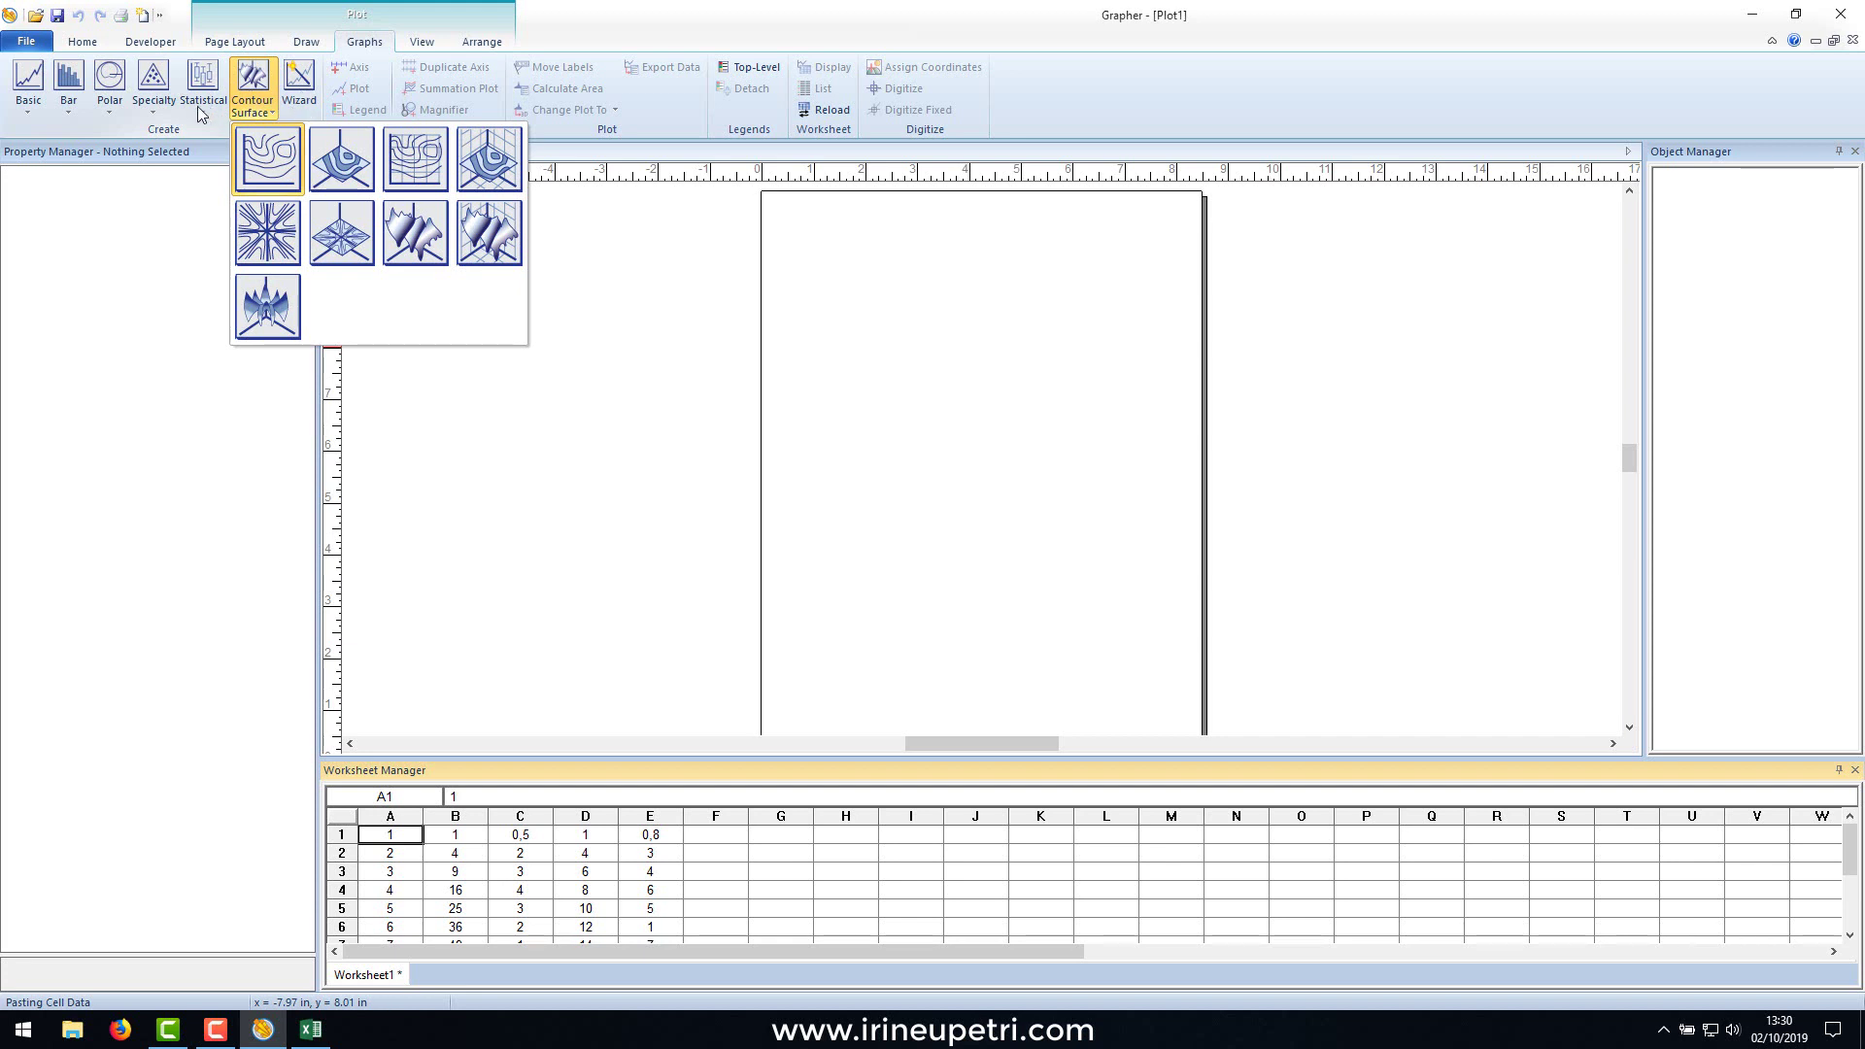
Create a basic scatter plot on the Plot1 page using the open Worksheet1 as its data source.
click(32, 104)
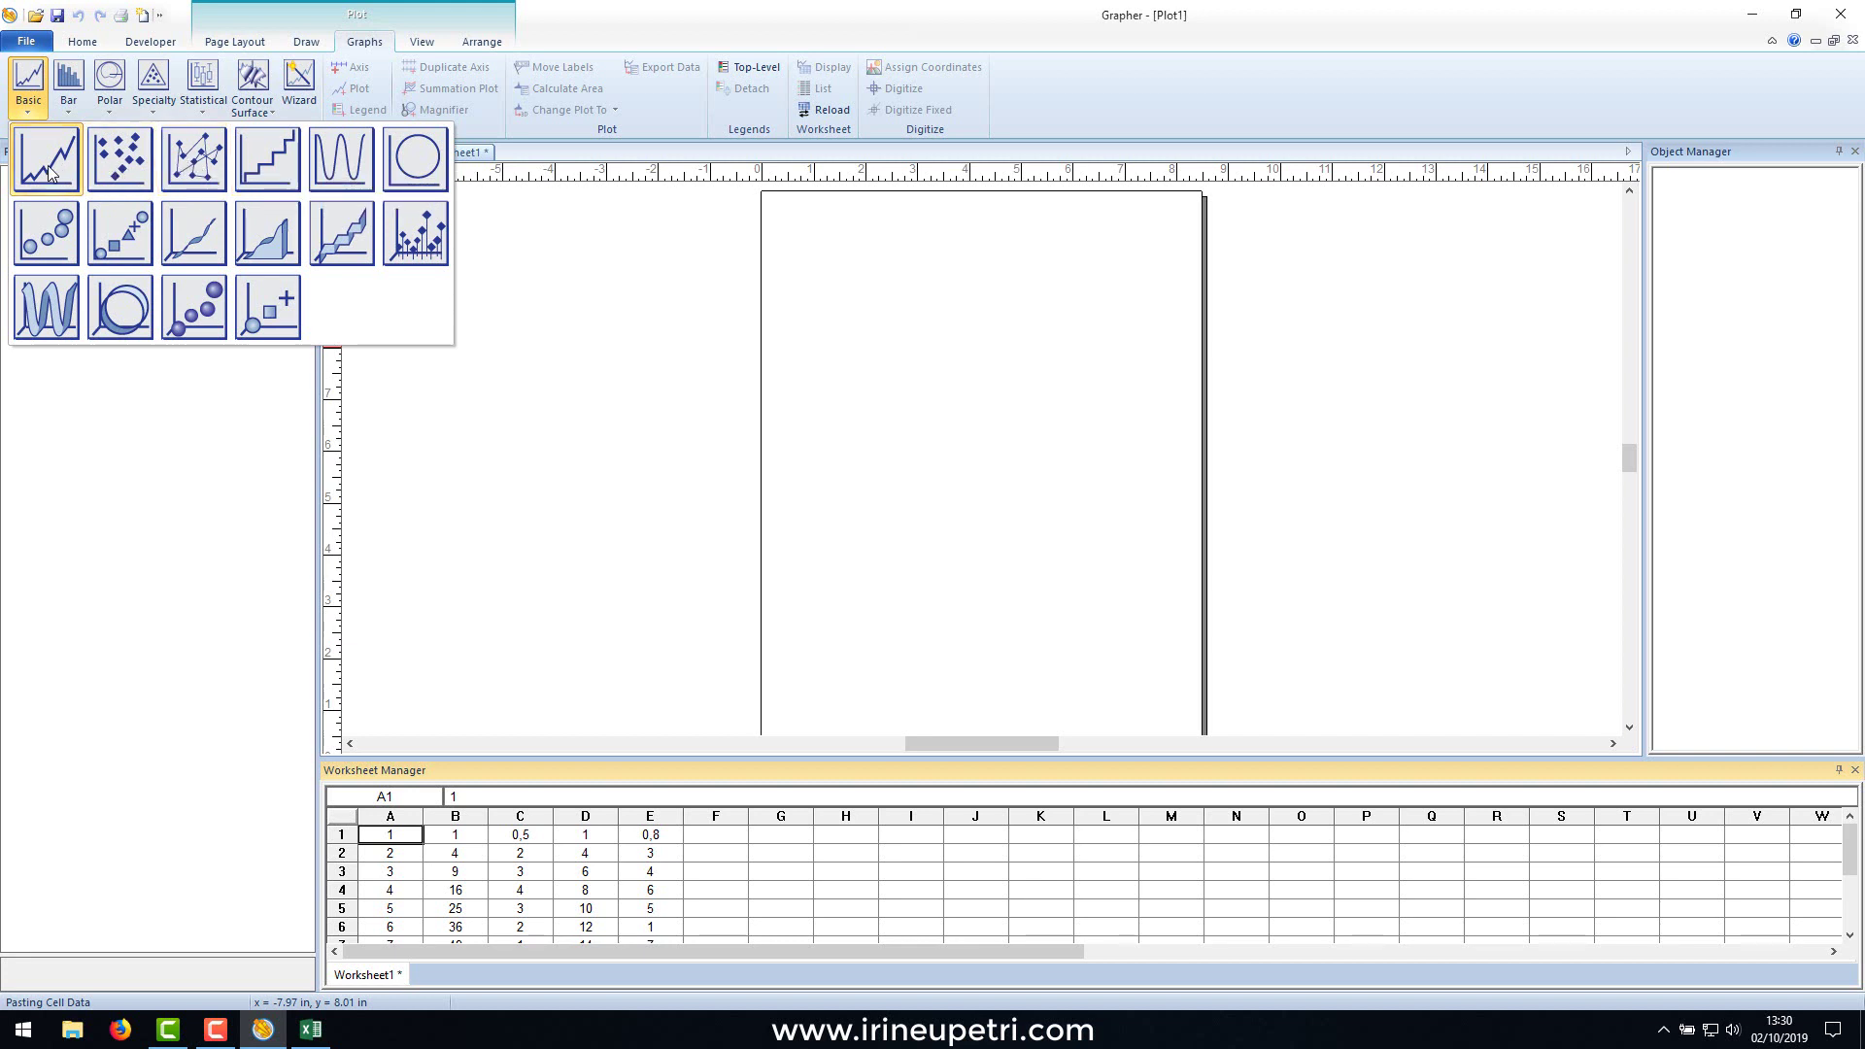
click(121, 165)
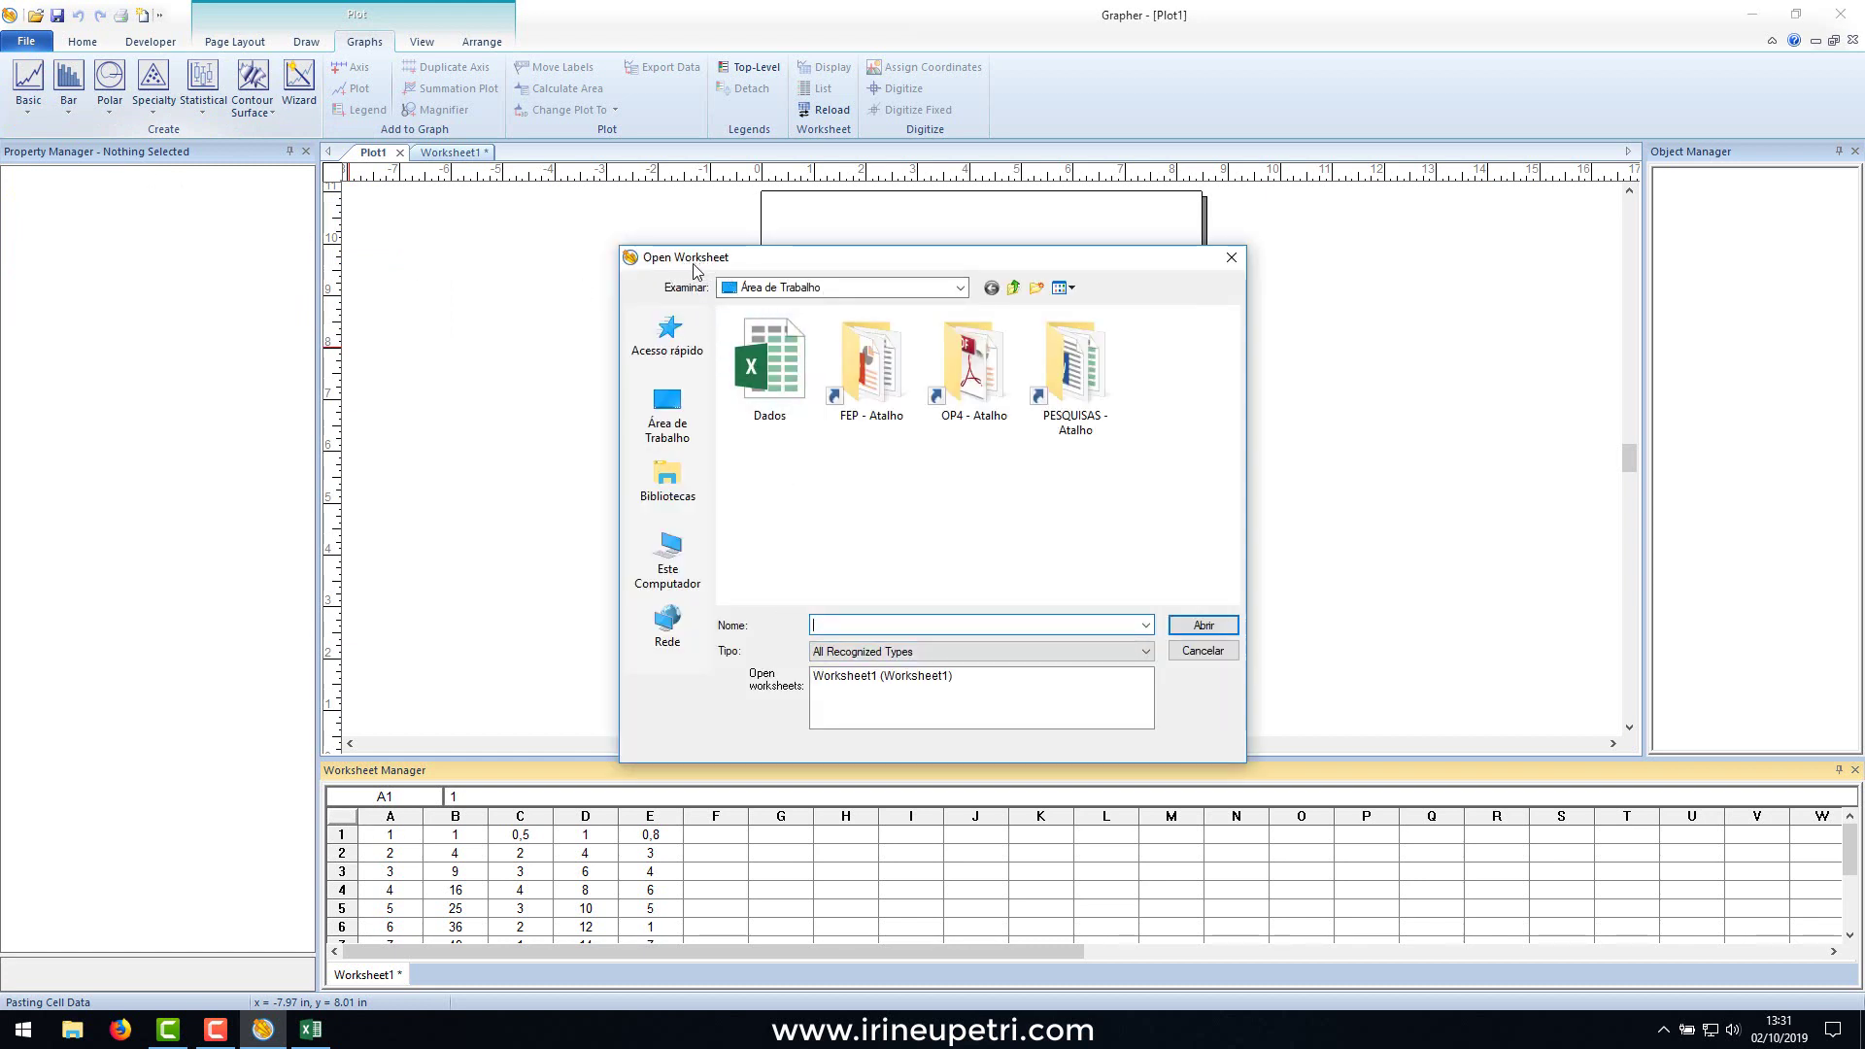
click(875, 677)
click(1204, 625)
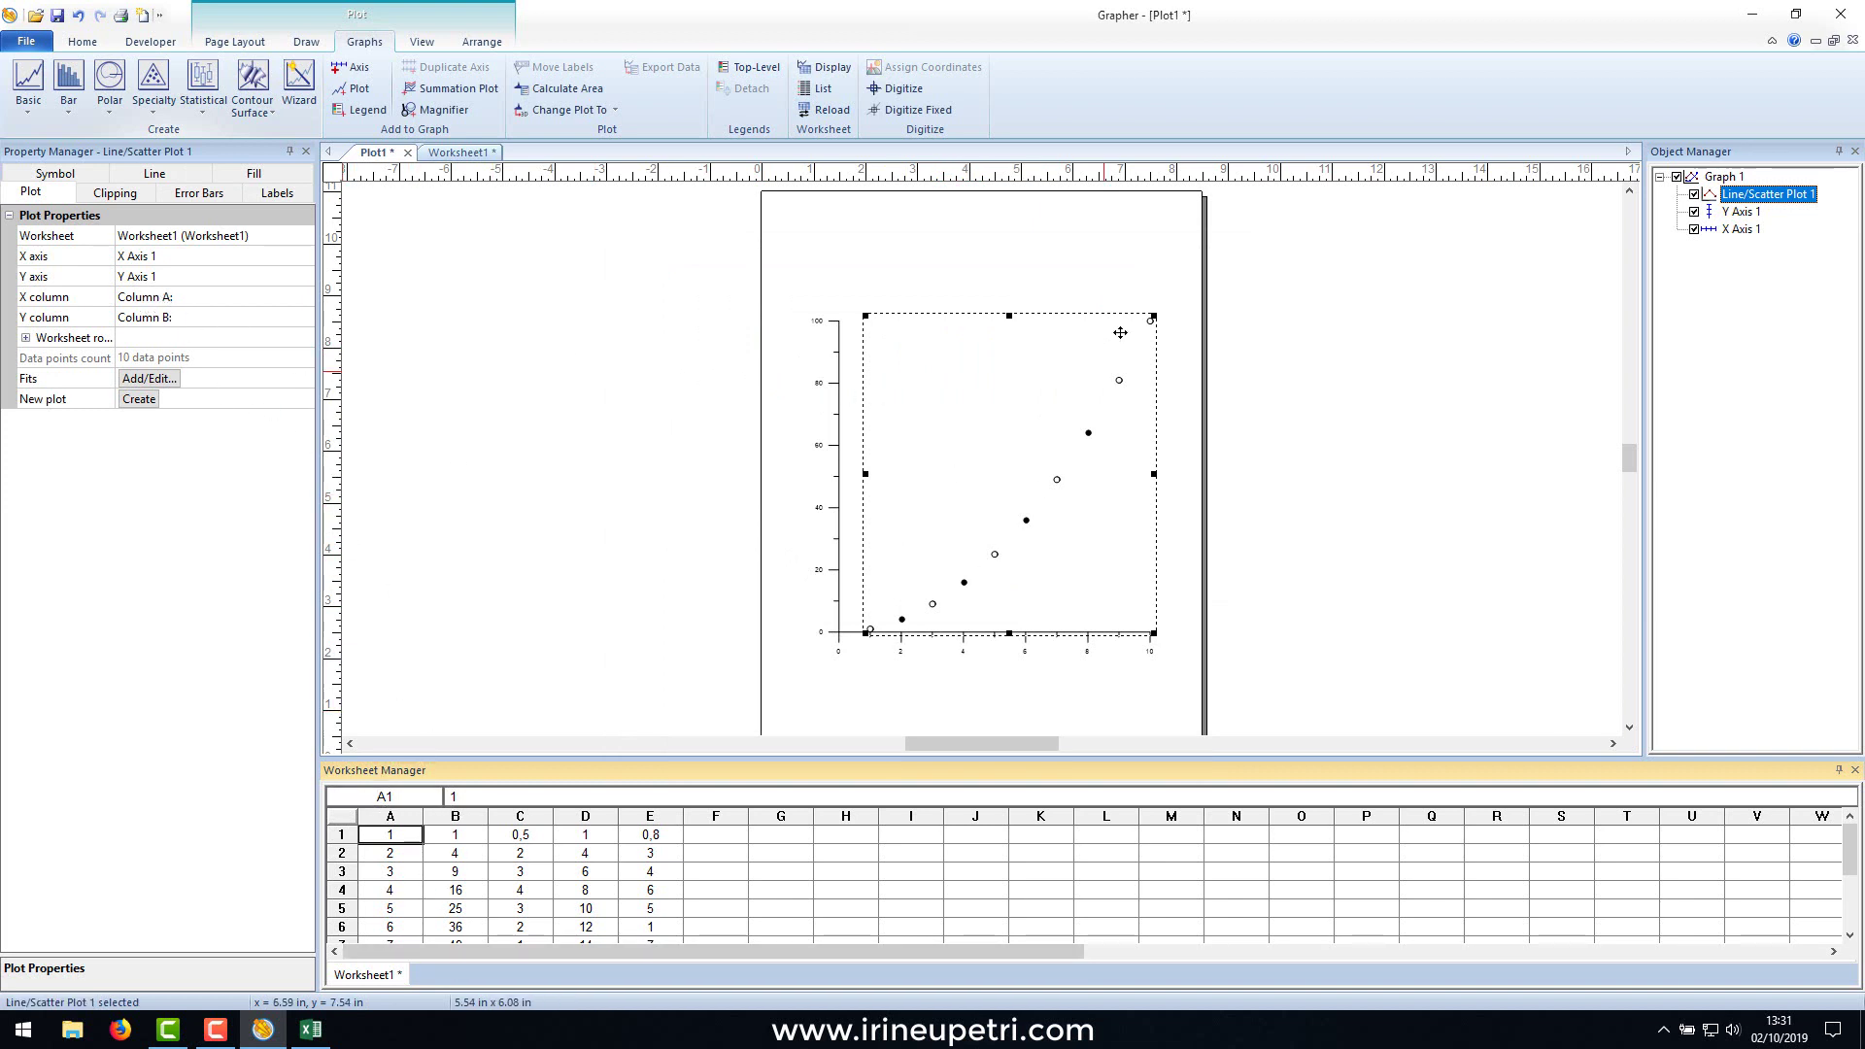
click(1199, 383)
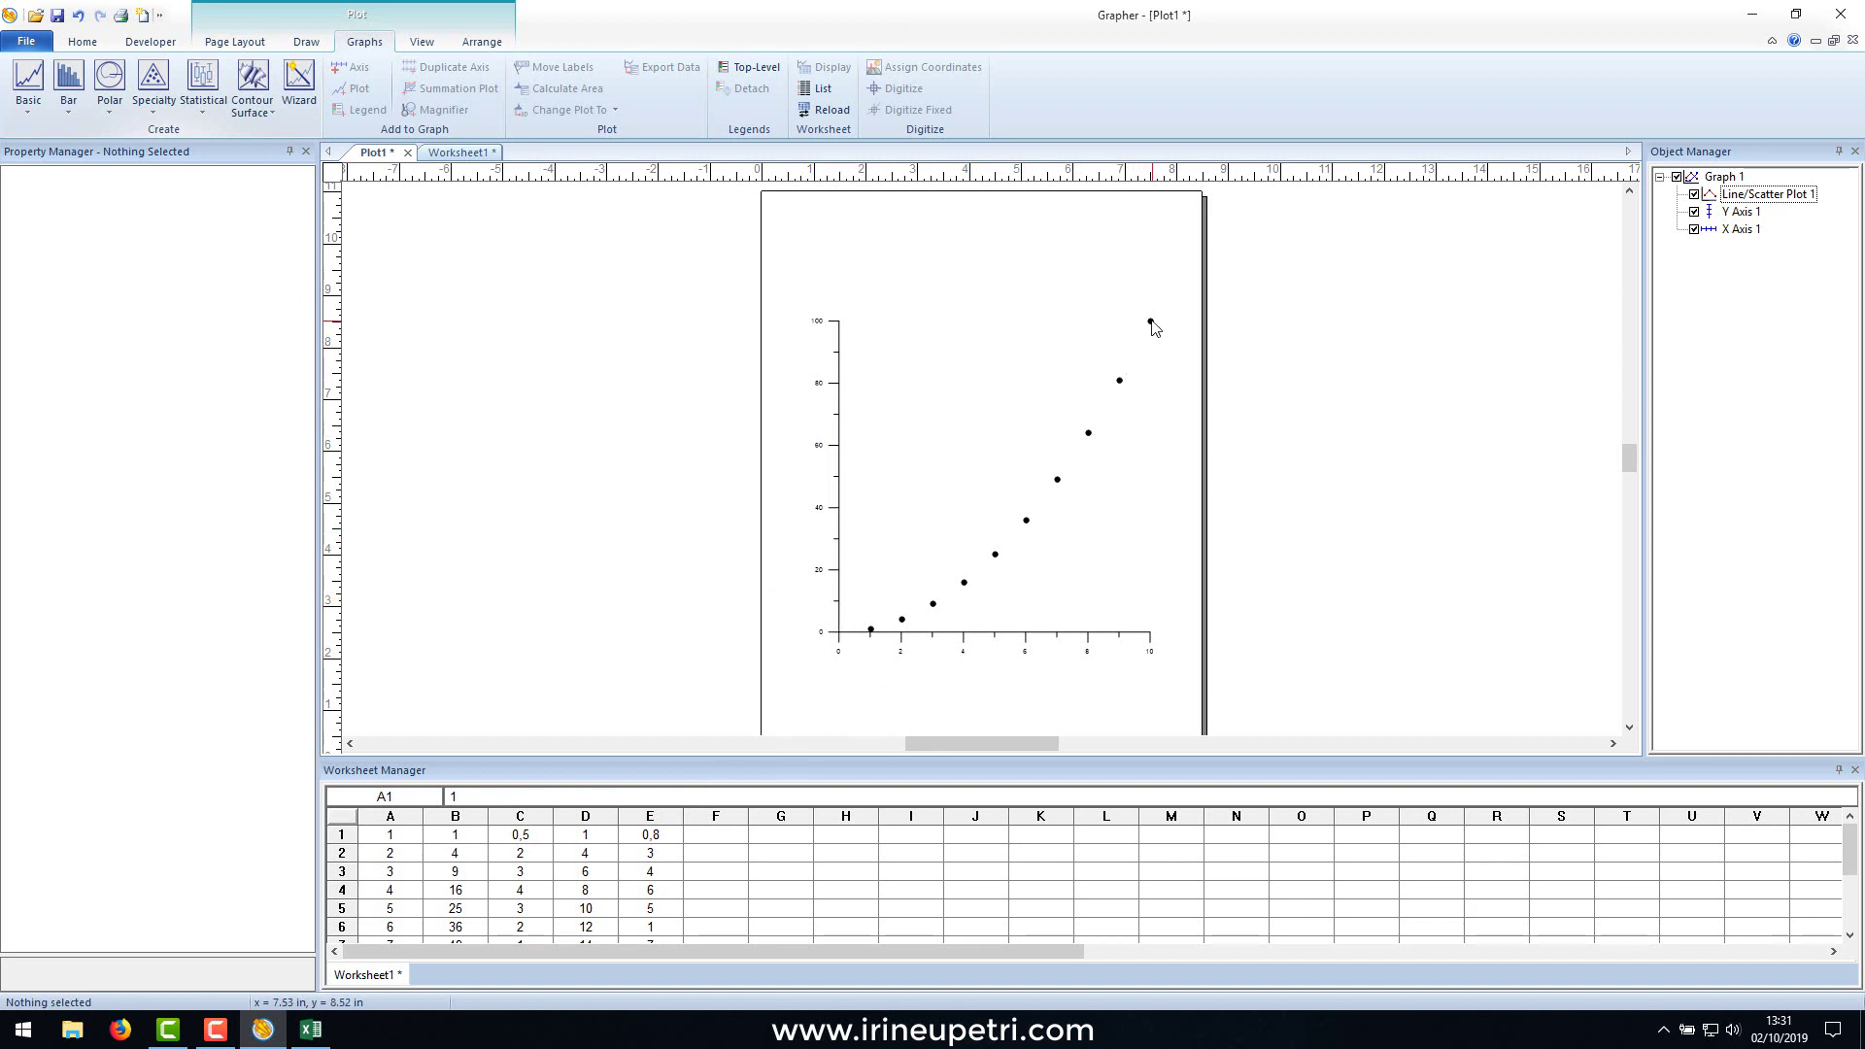
Add a second Line/Scatter Plot to Graph 1 on X Axis 1 and Y Axis 1, using the open Worksheet1 as its data source.
click(913, 425)
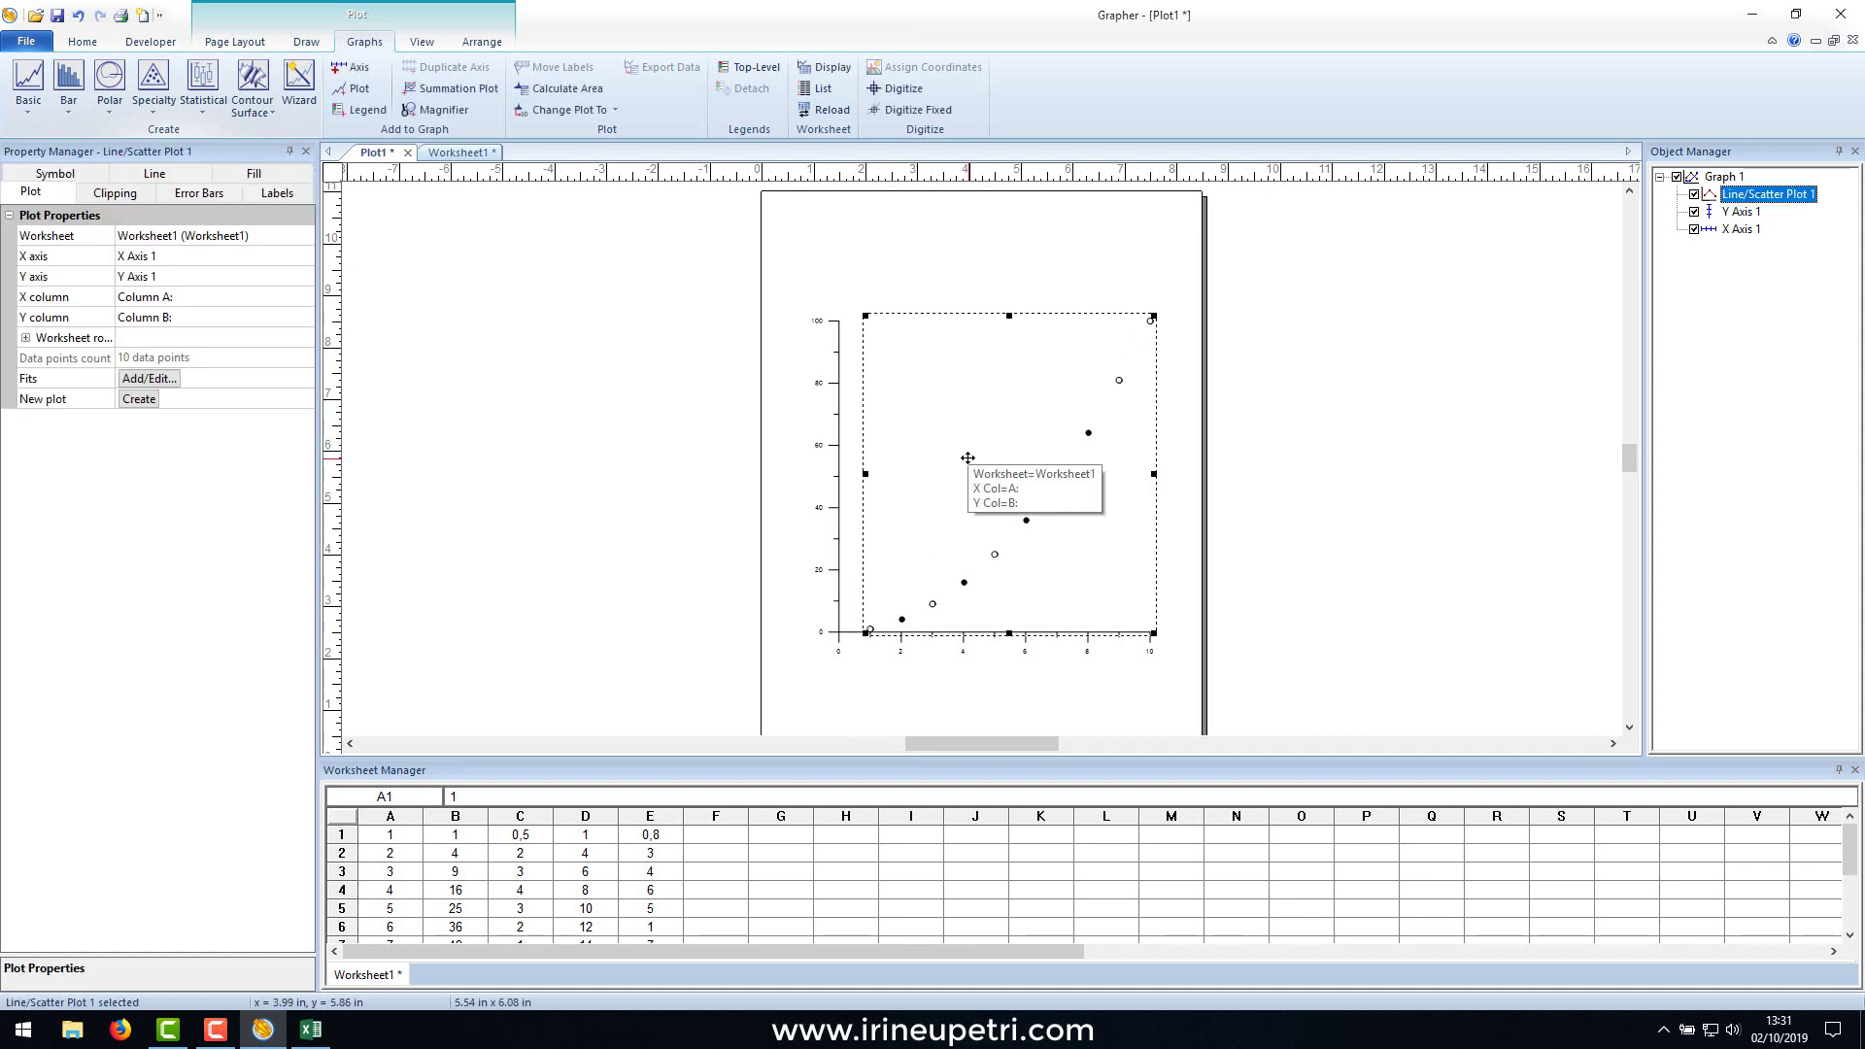
right_click(934, 402)
click(865, 406)
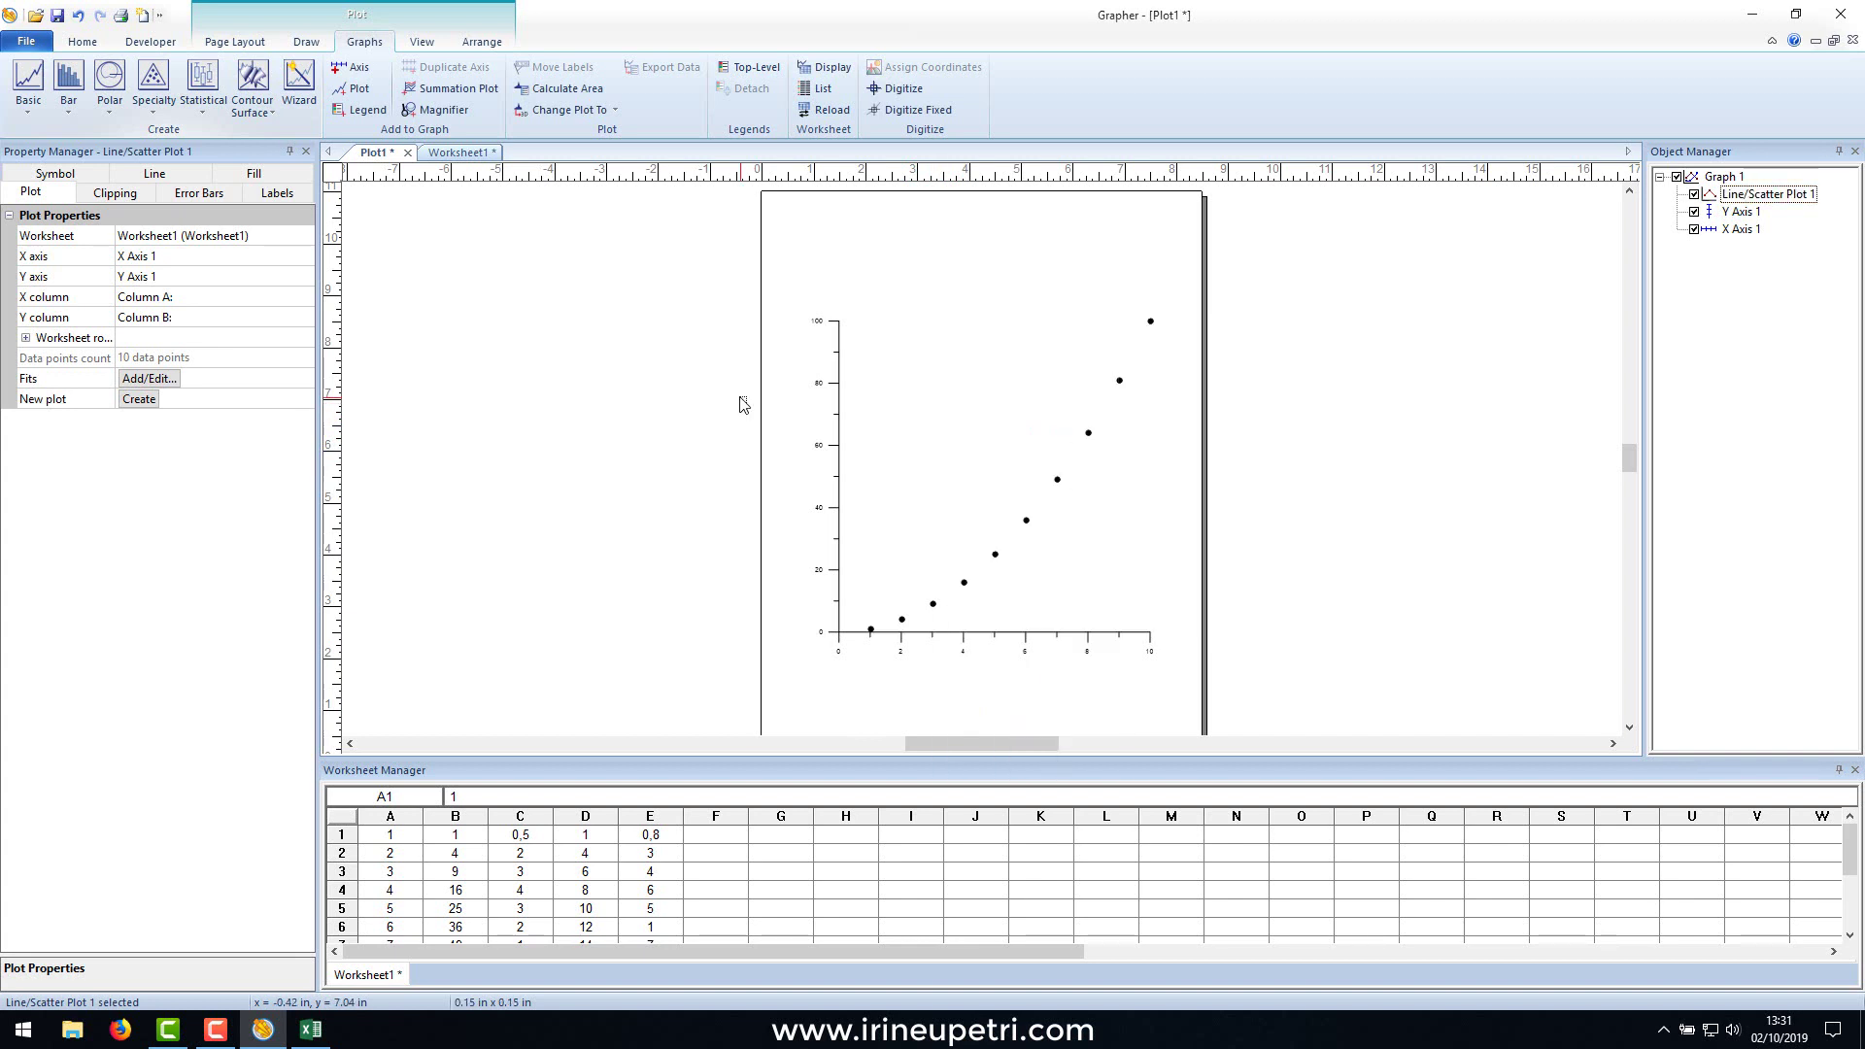
click(998, 422)
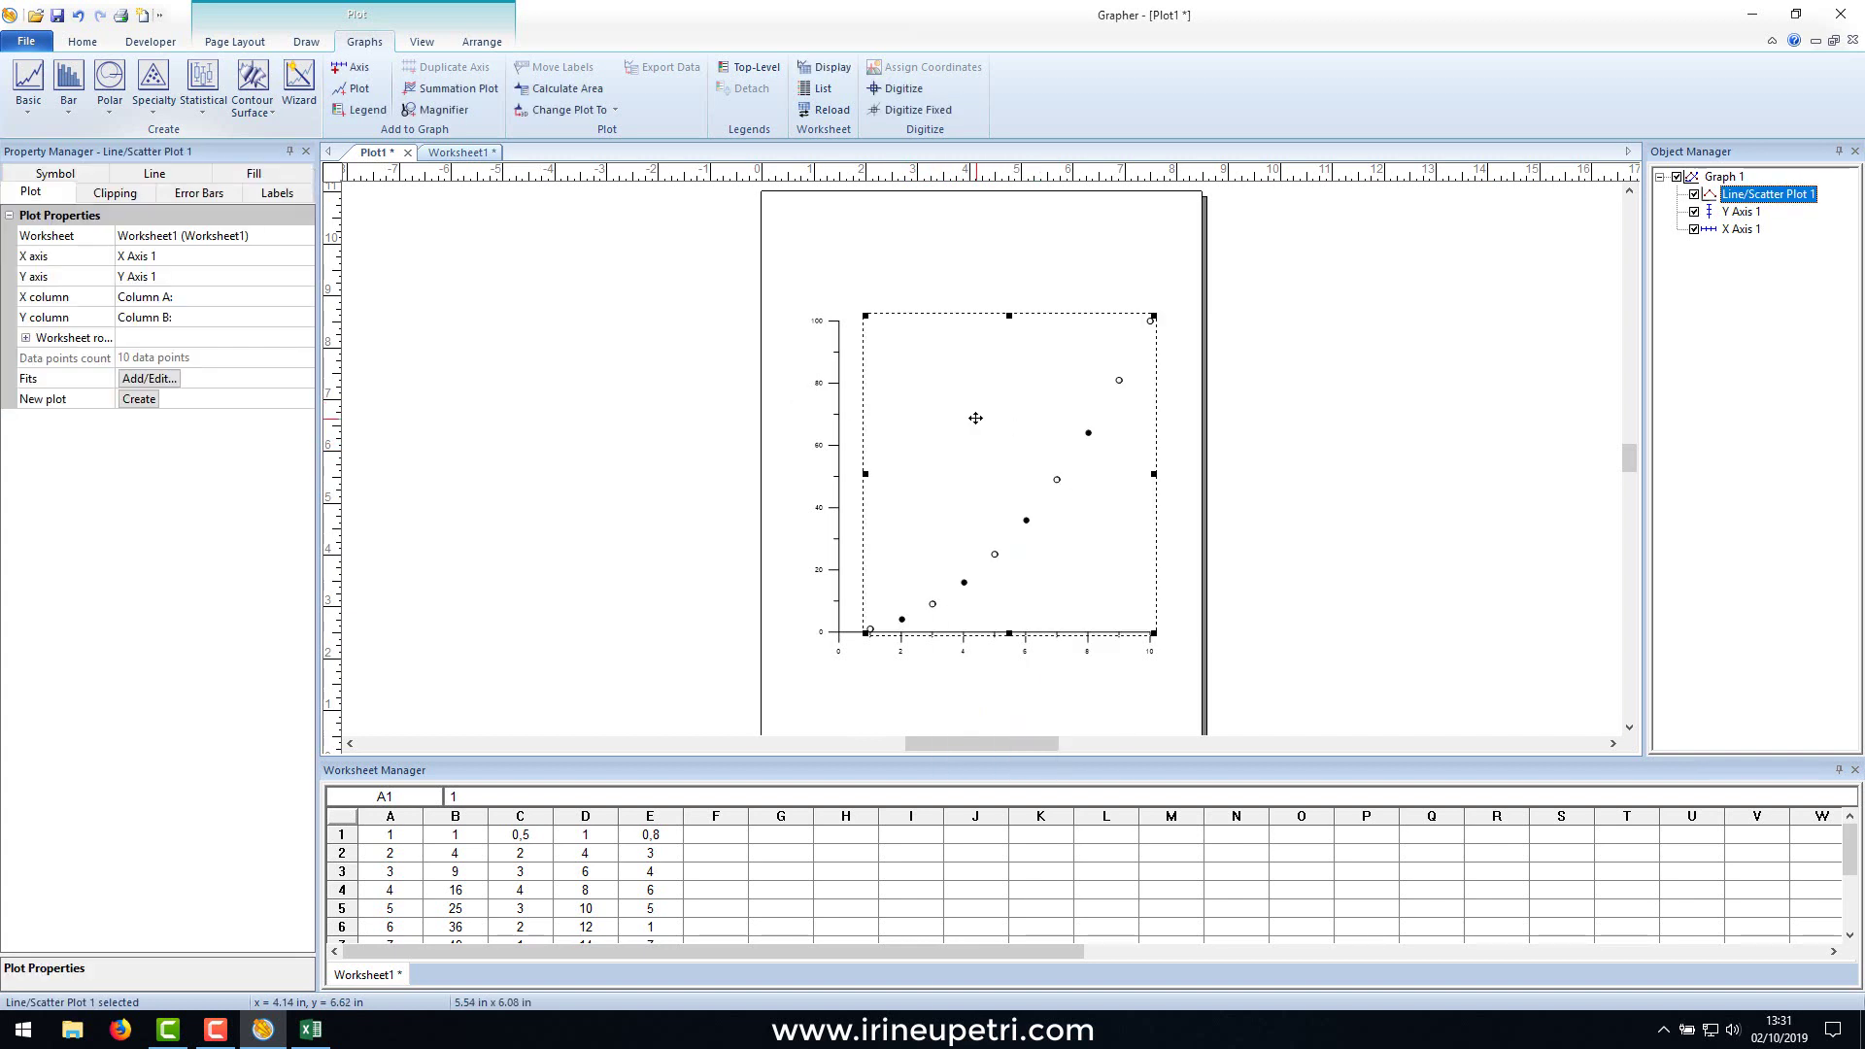
right_click(976, 418)
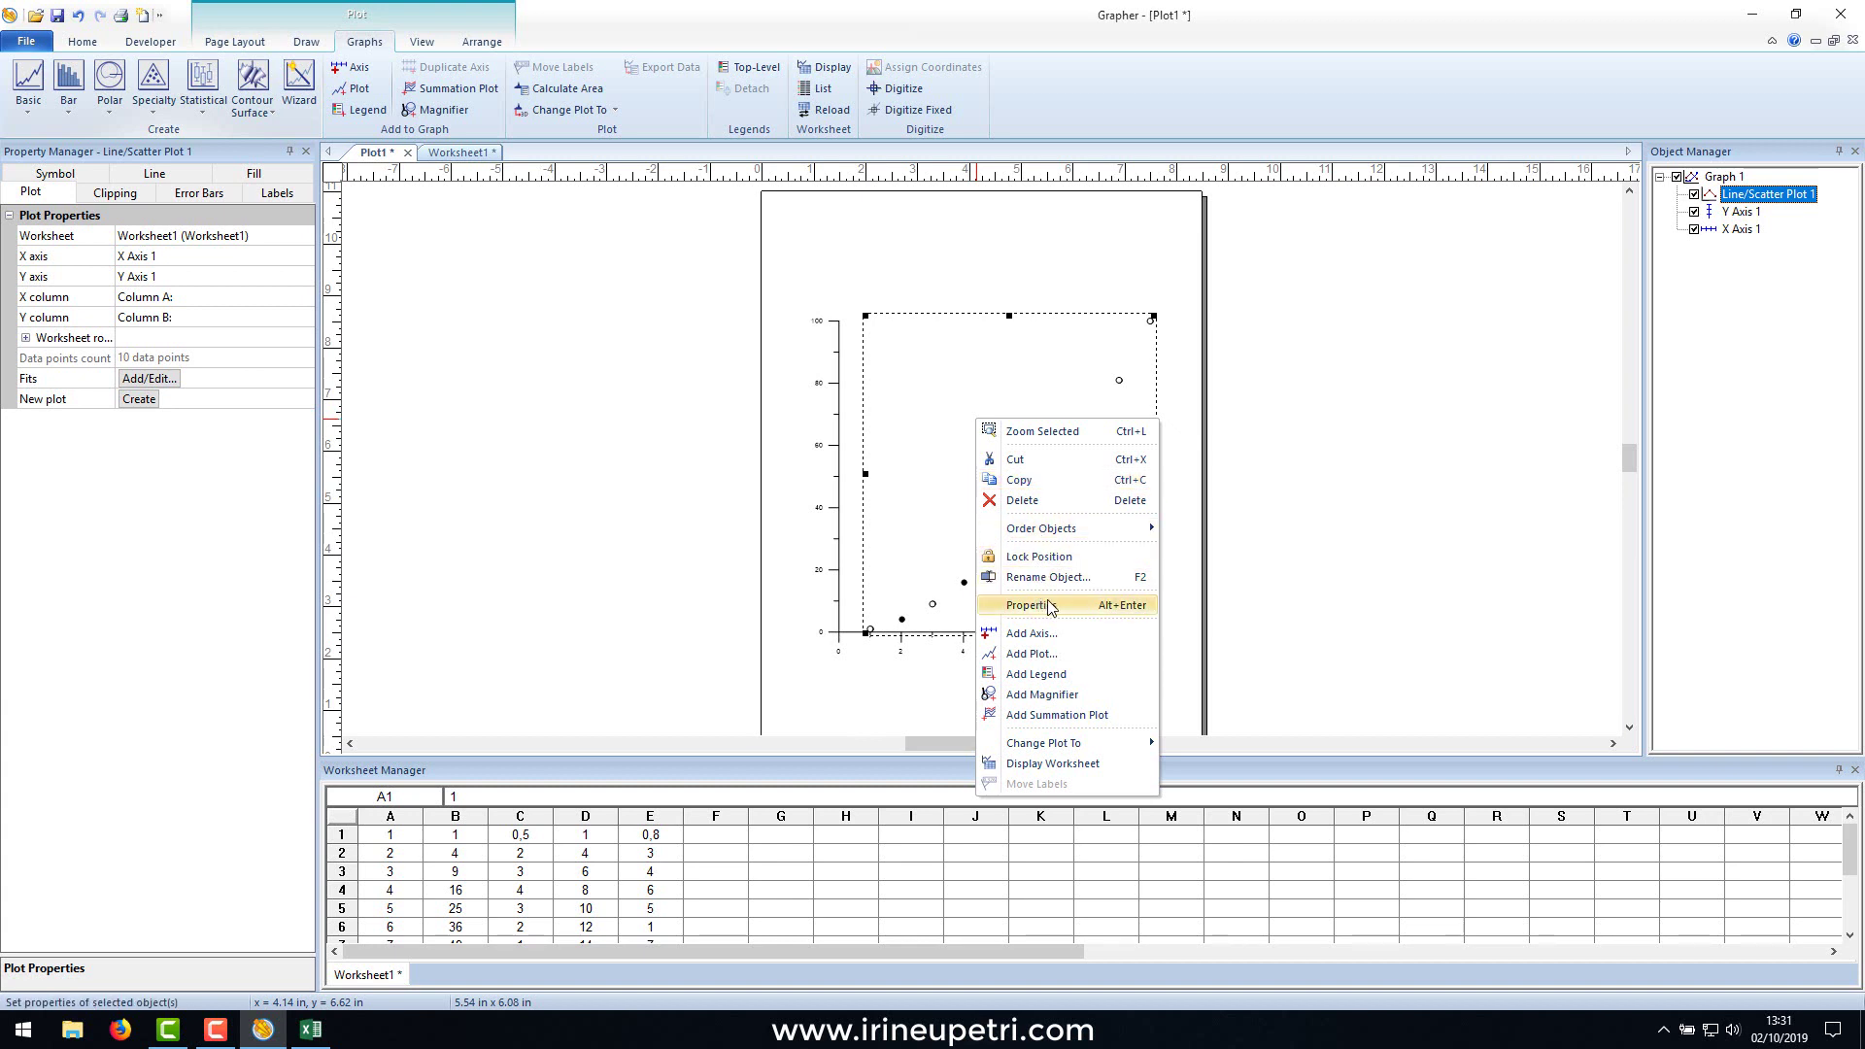
click(1044, 654)
drag(924, 291, 603, 289)
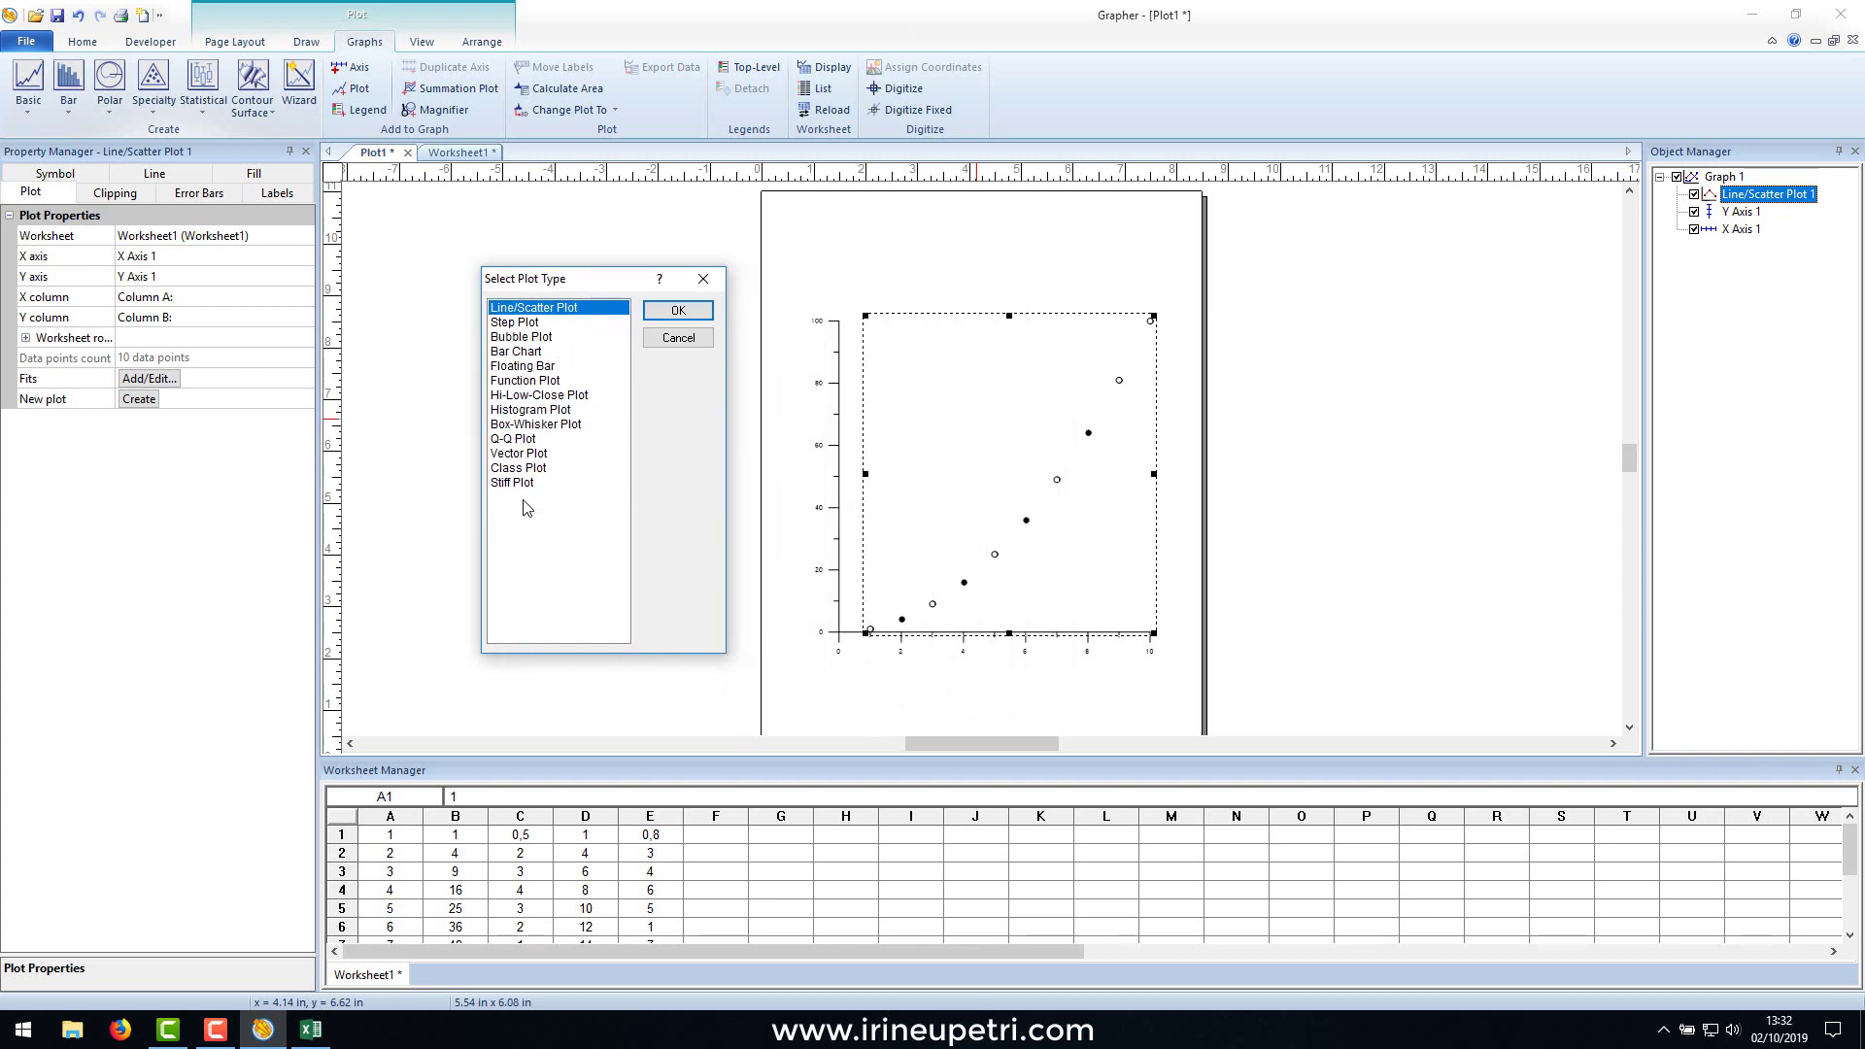
click(673, 311)
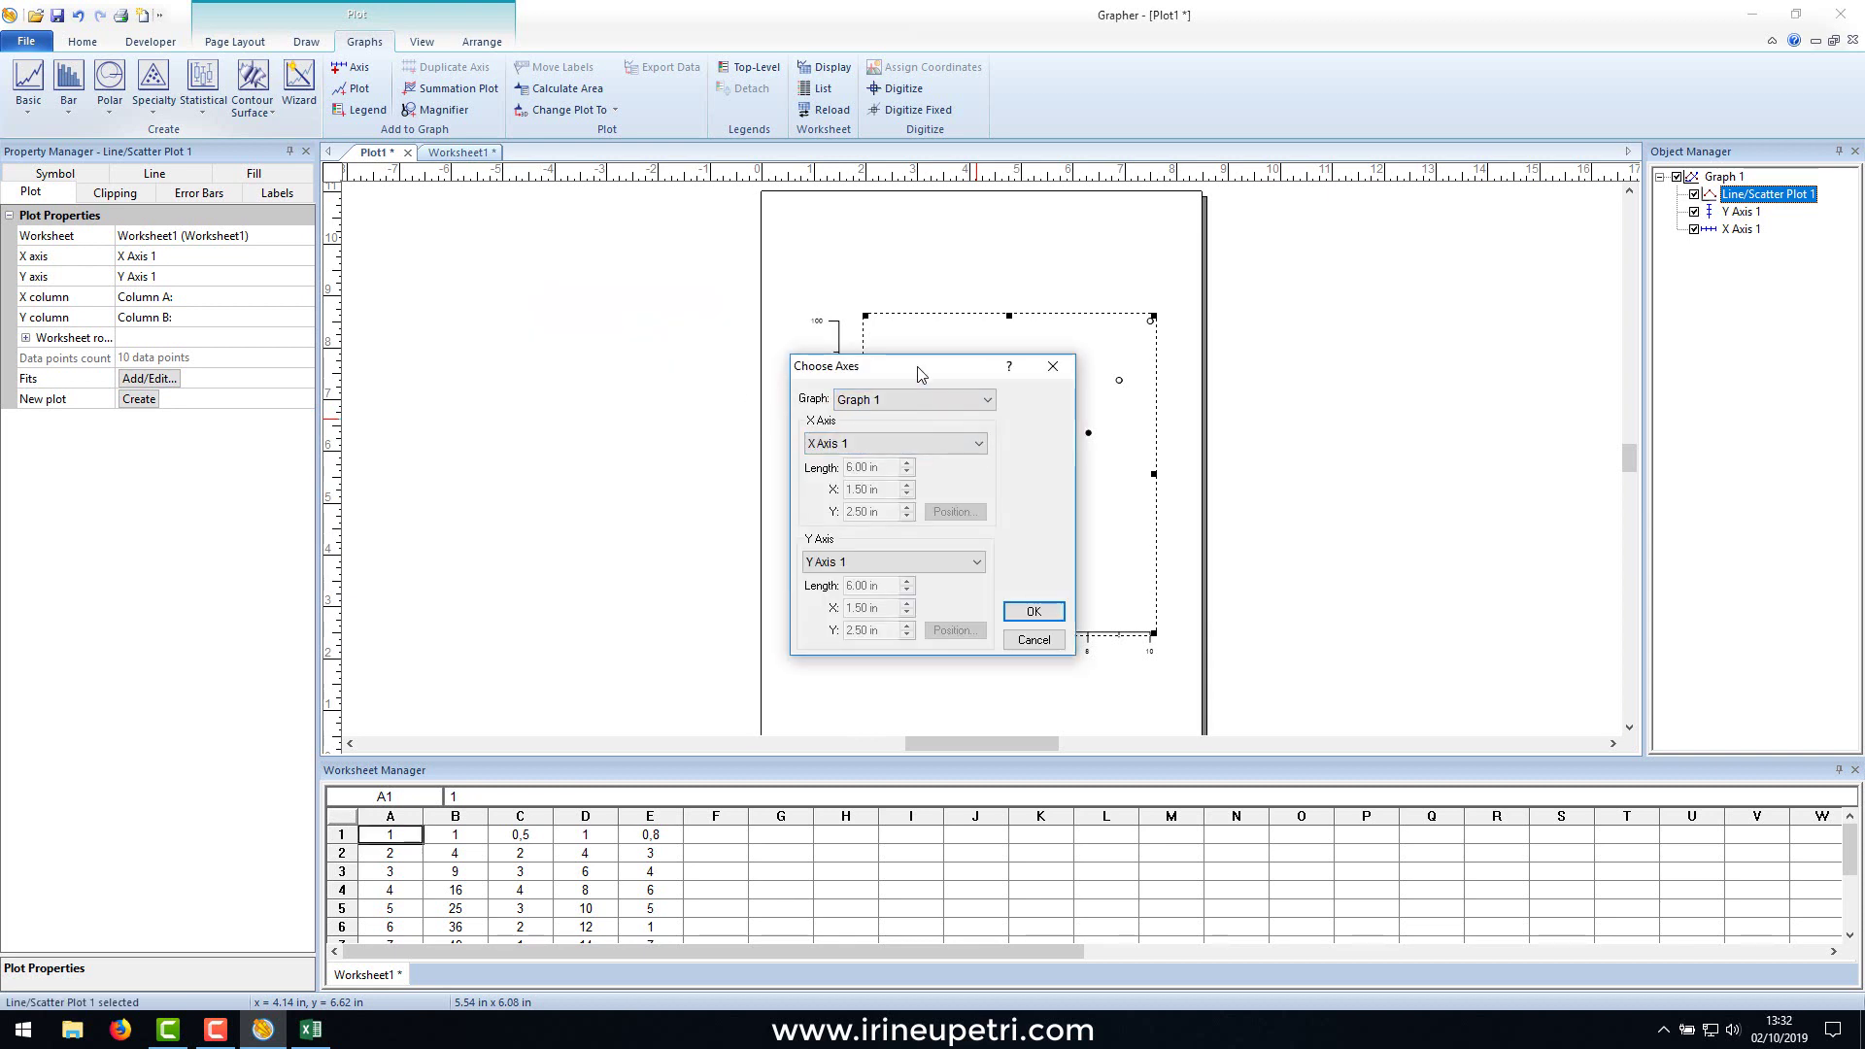
drag(921, 374, 558, 311)
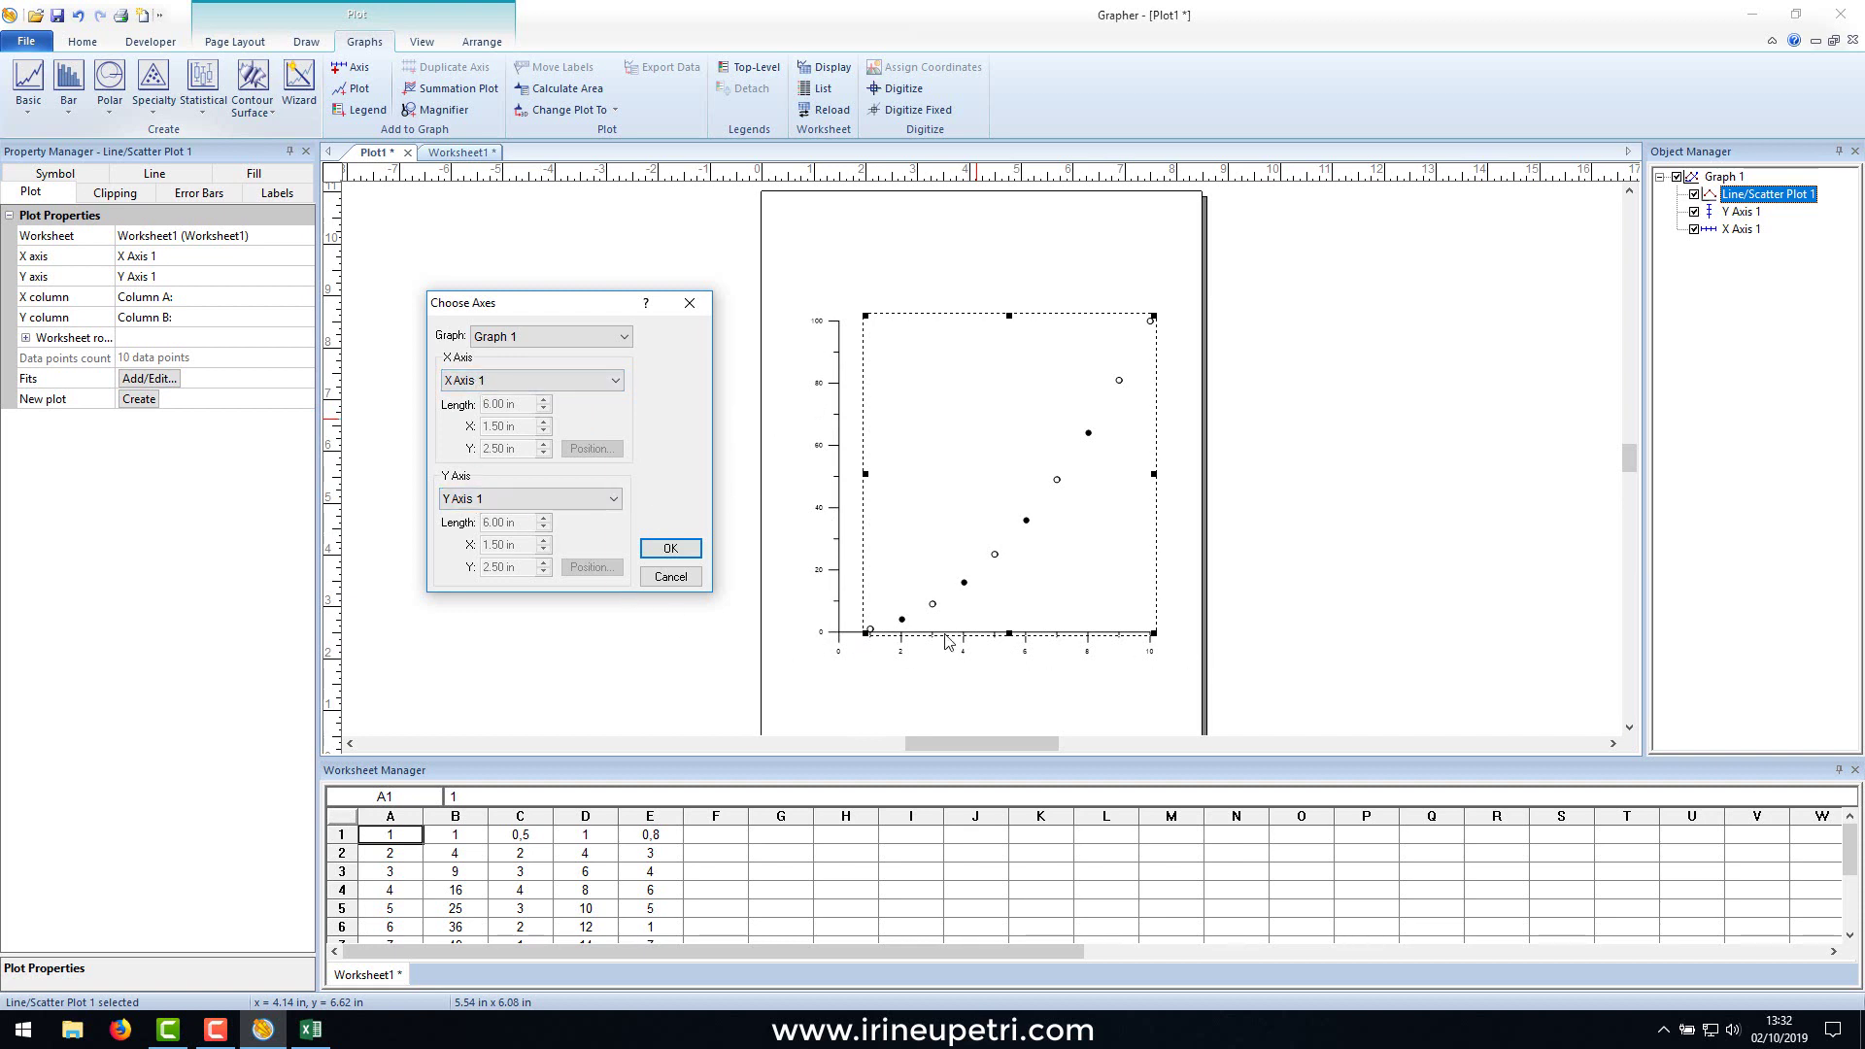
click(670, 548)
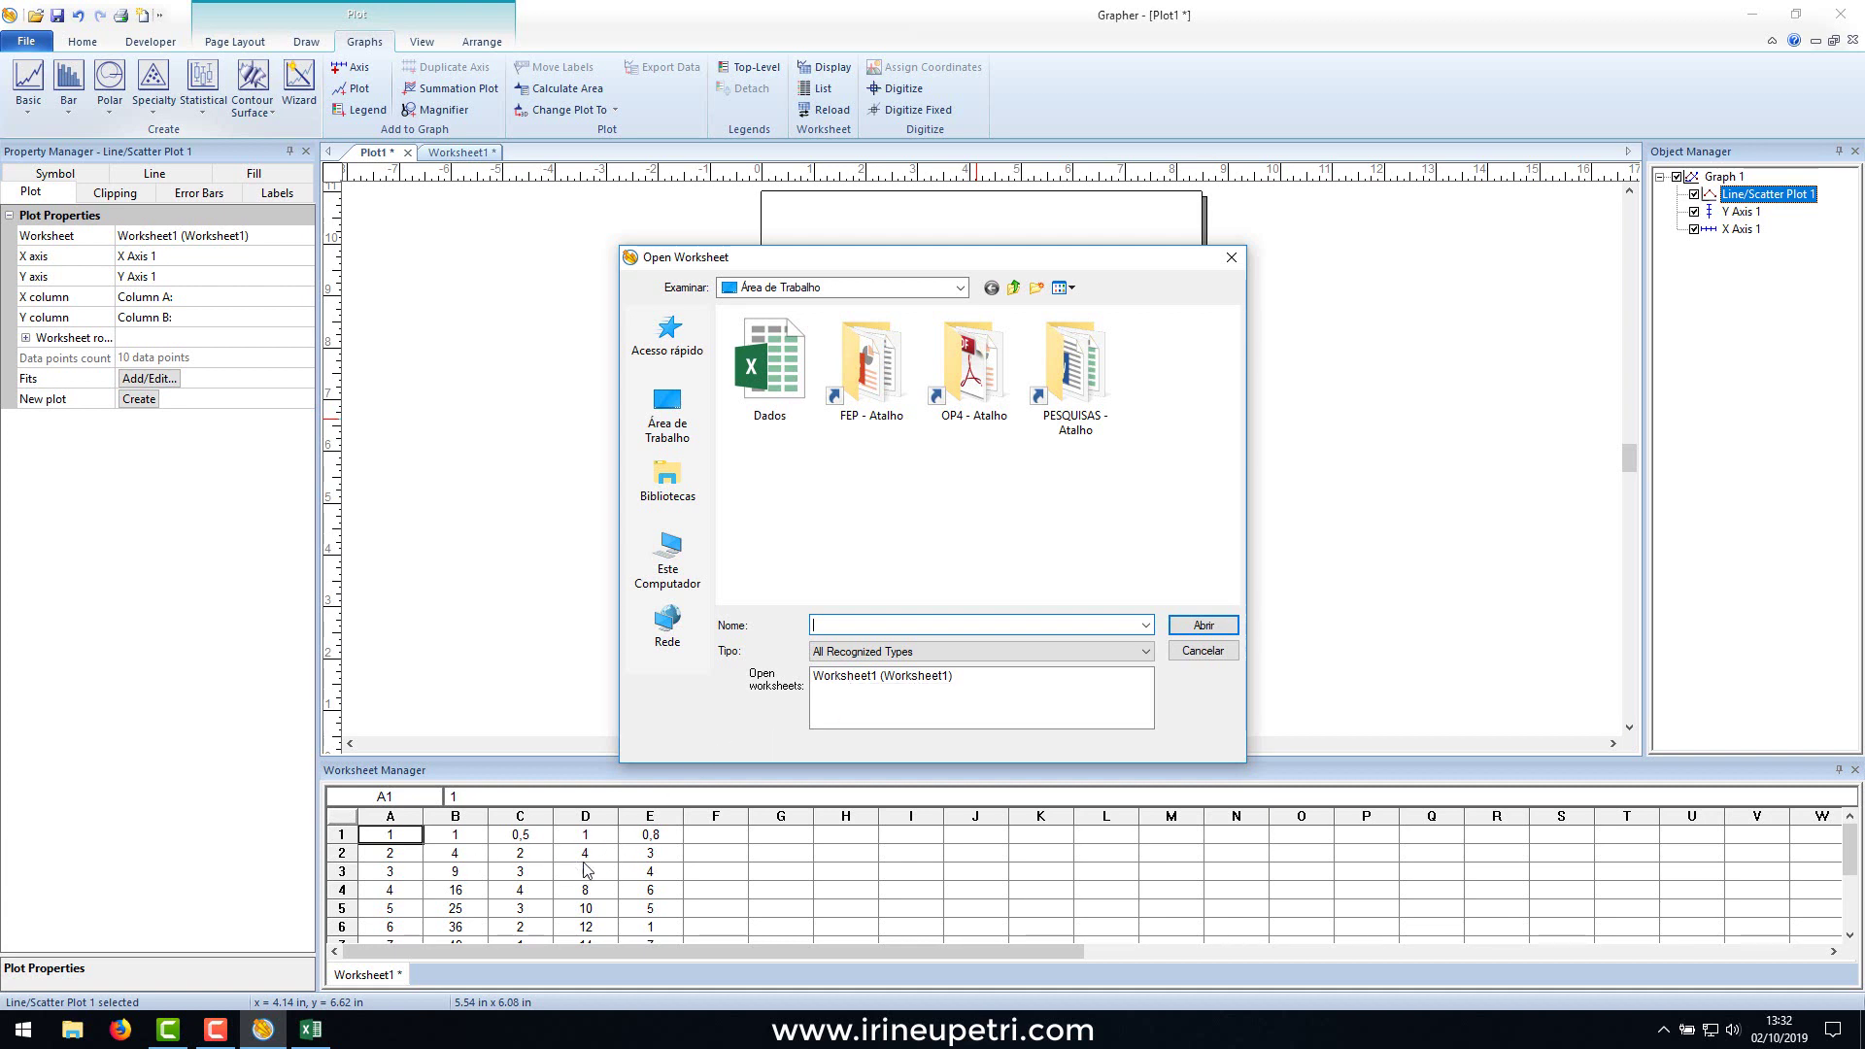
click(890, 680)
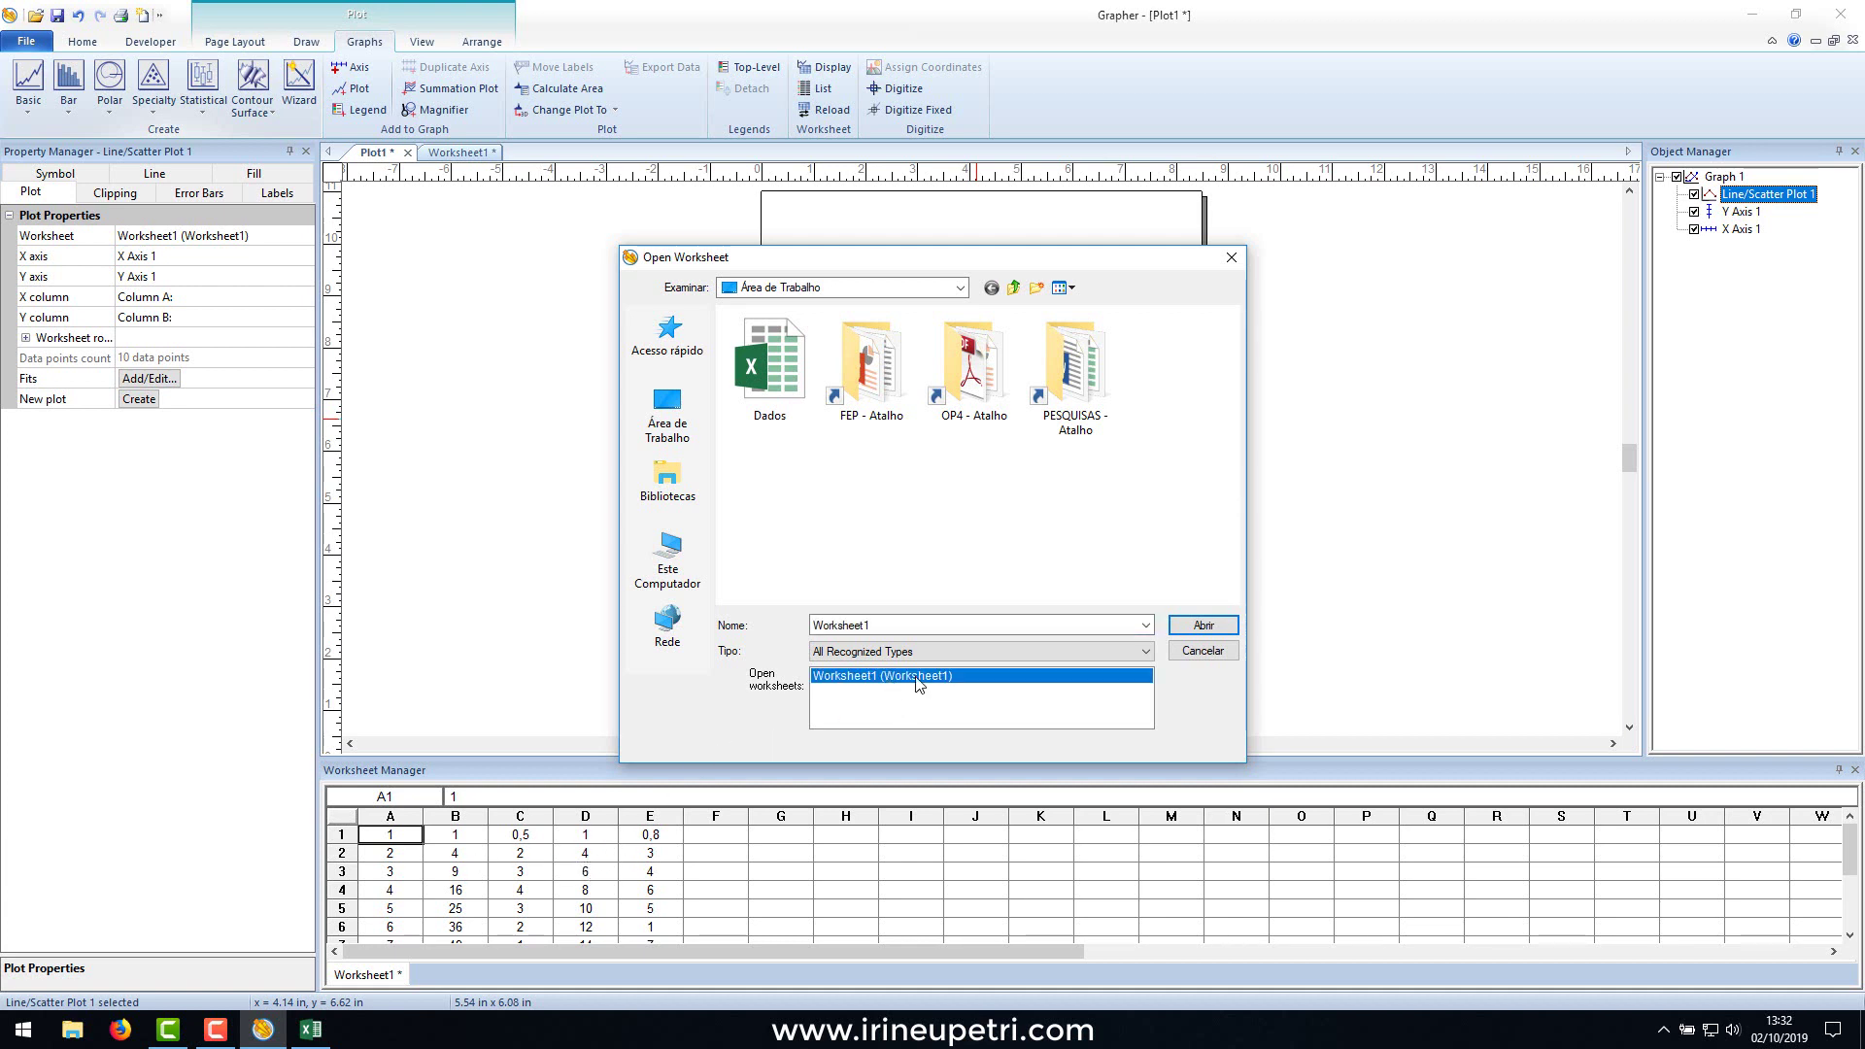
click(1192, 627)
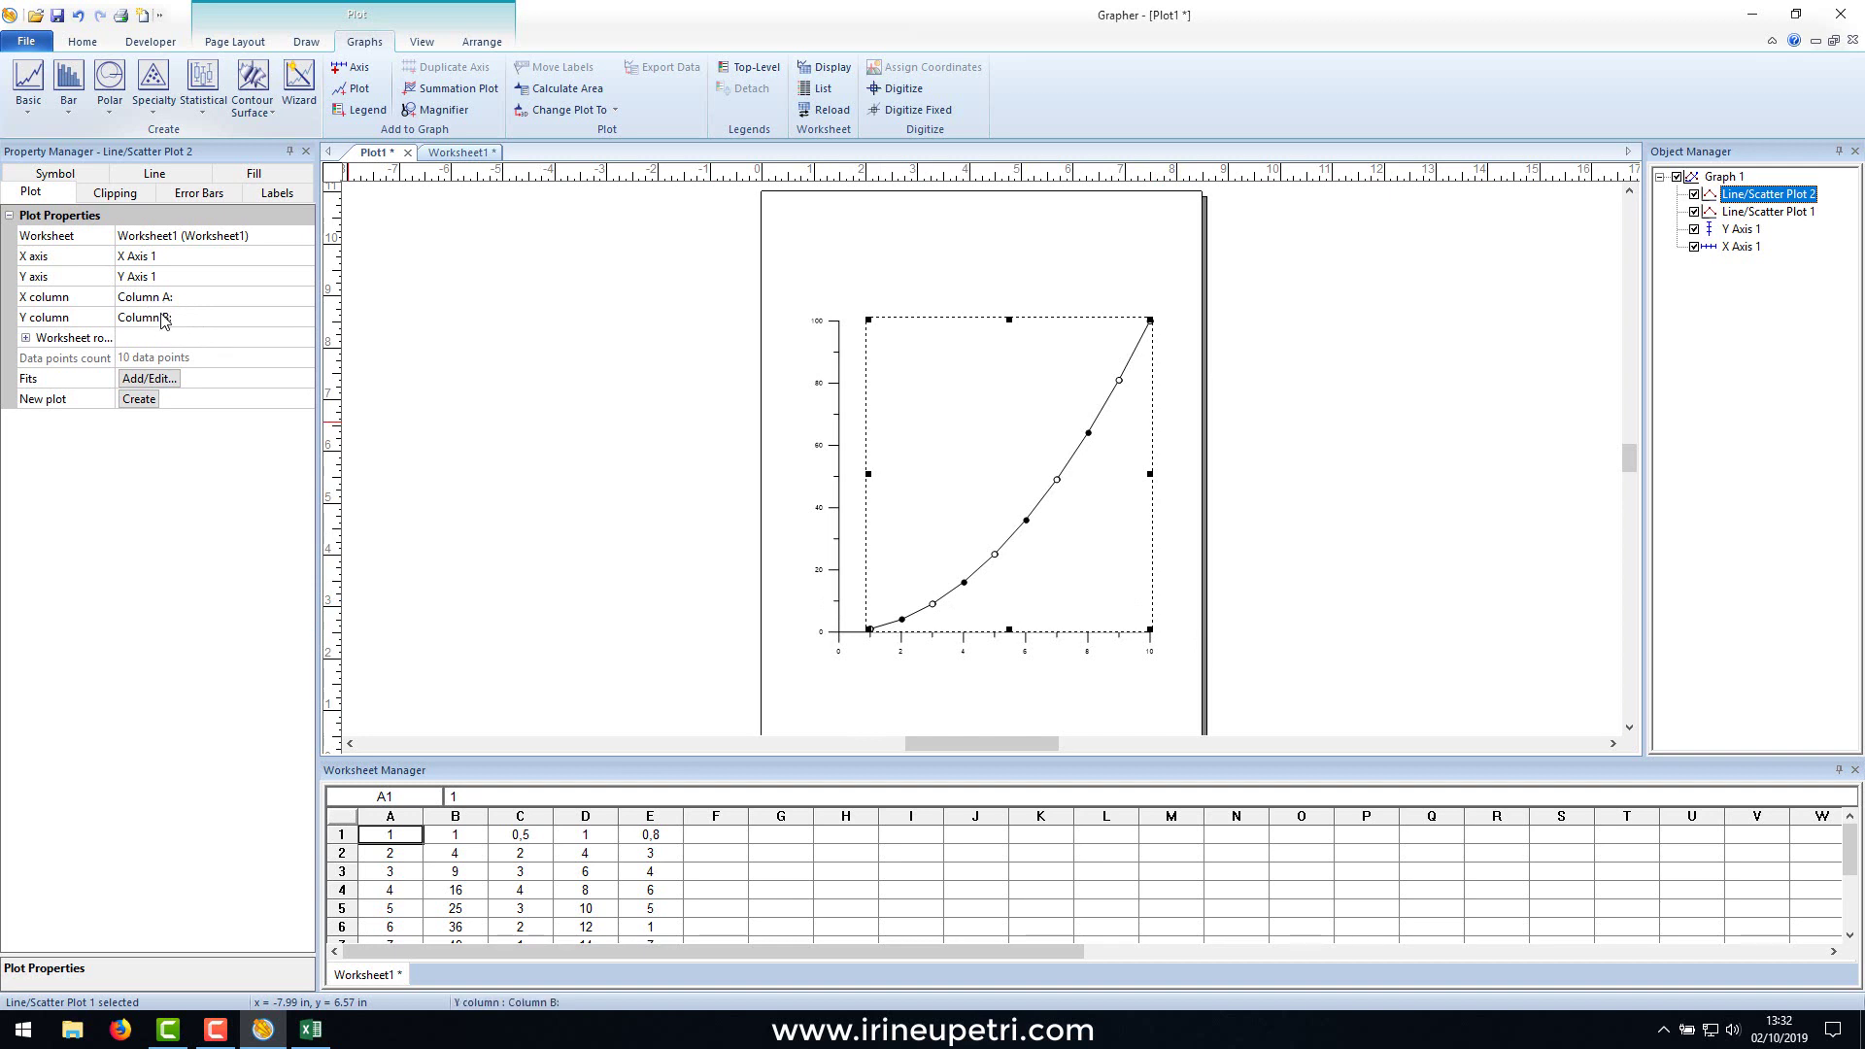
Set the Y column of Line/Scatter Plot 2 to Column D.
click(1770, 213)
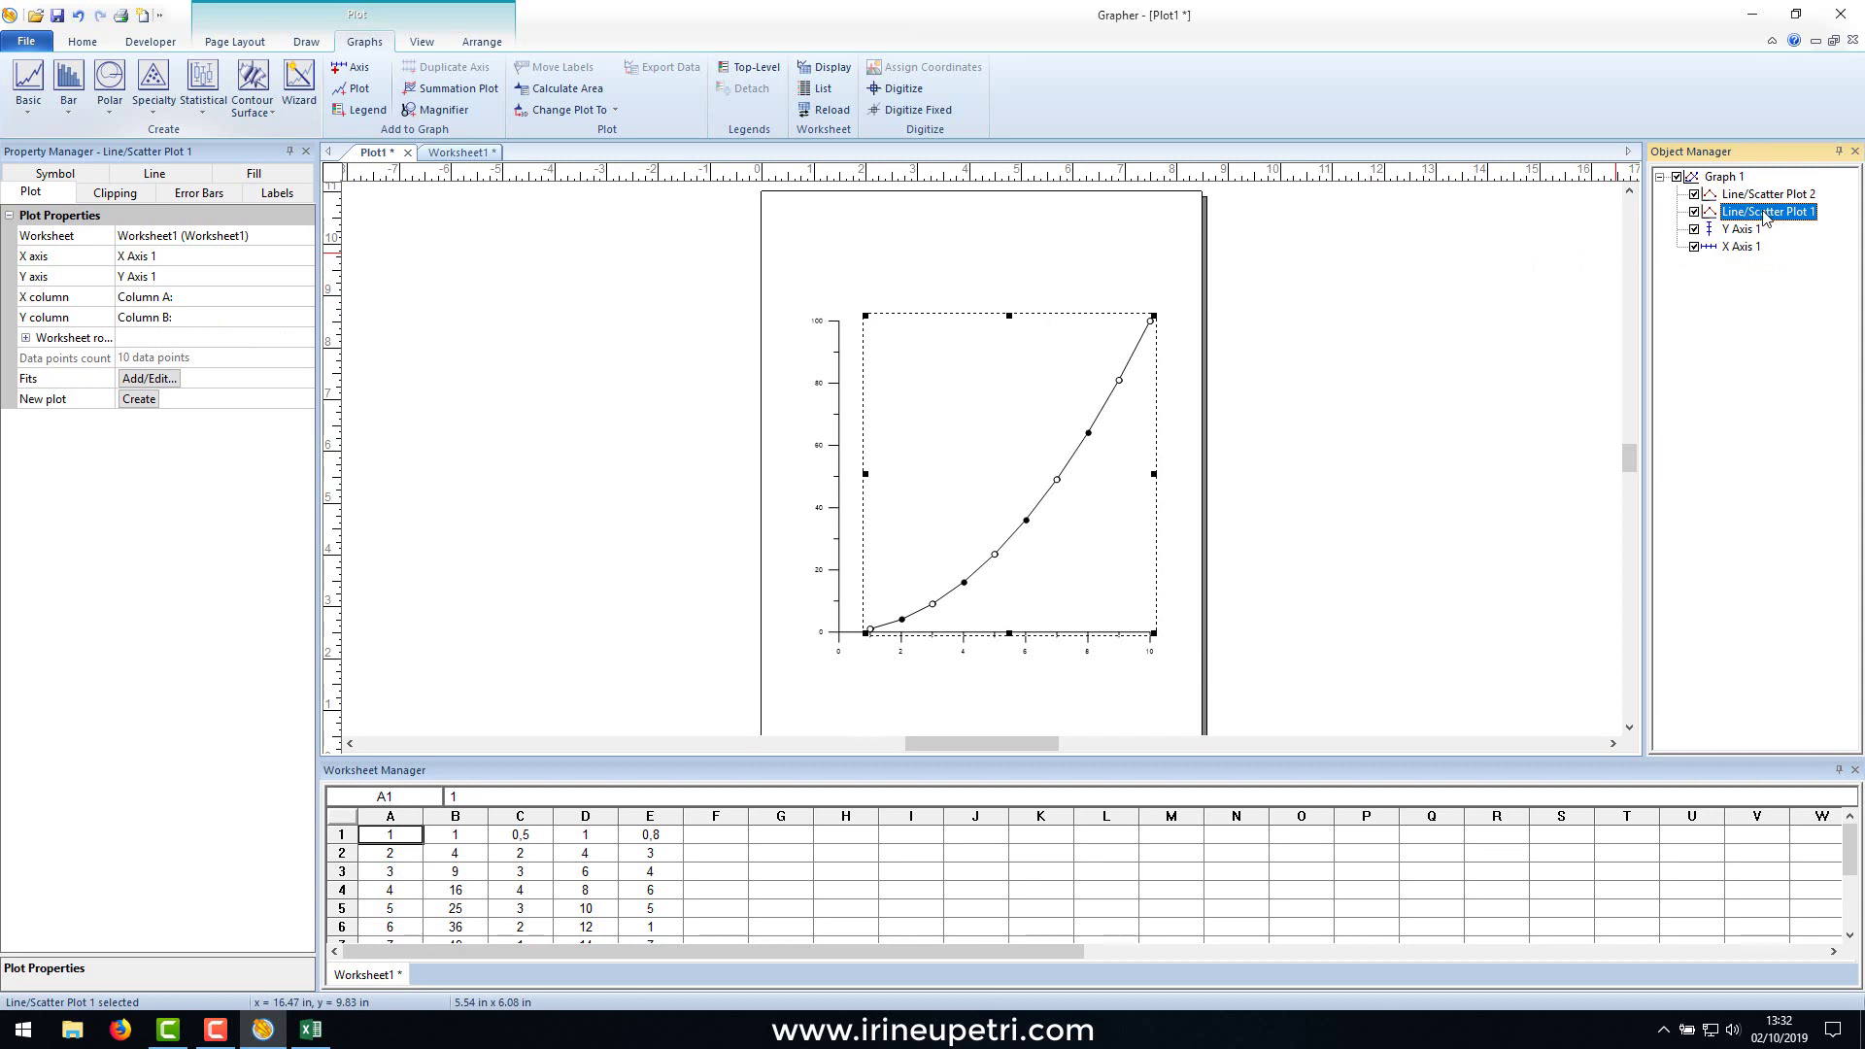
click(1774, 196)
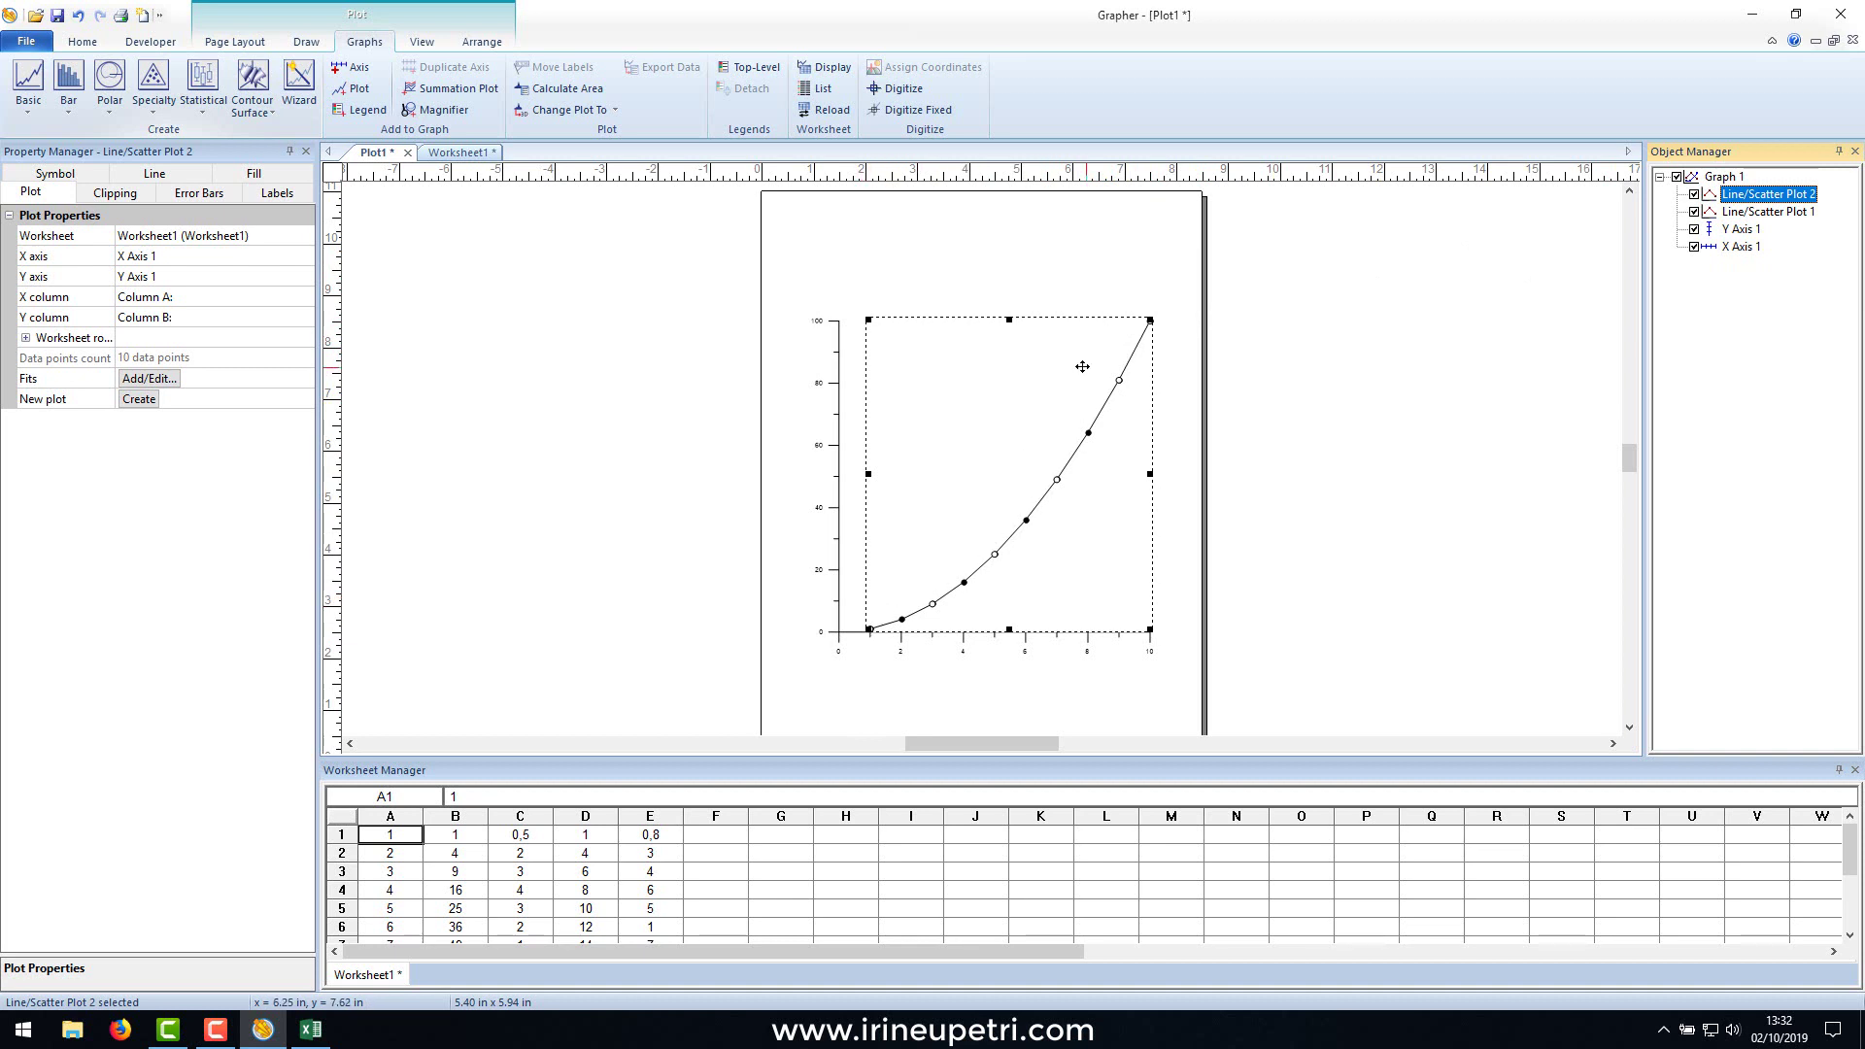
click(1774, 211)
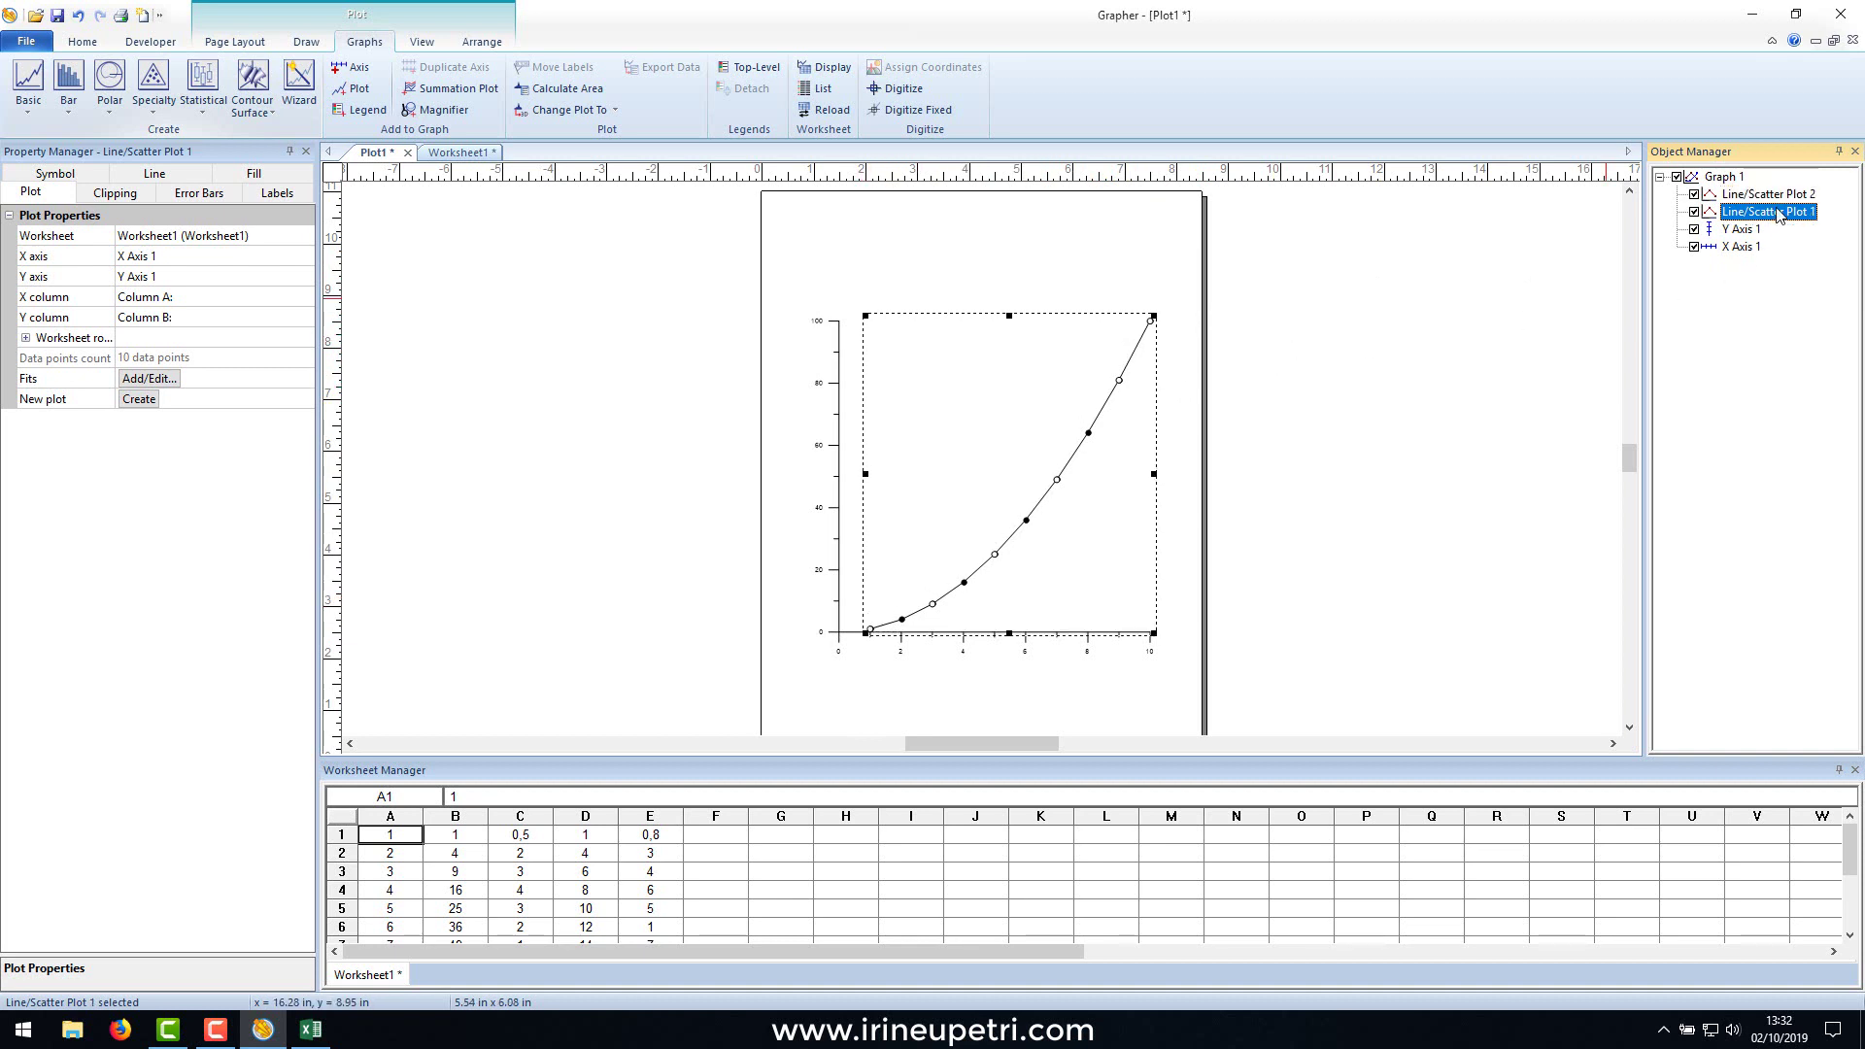
click(1763, 194)
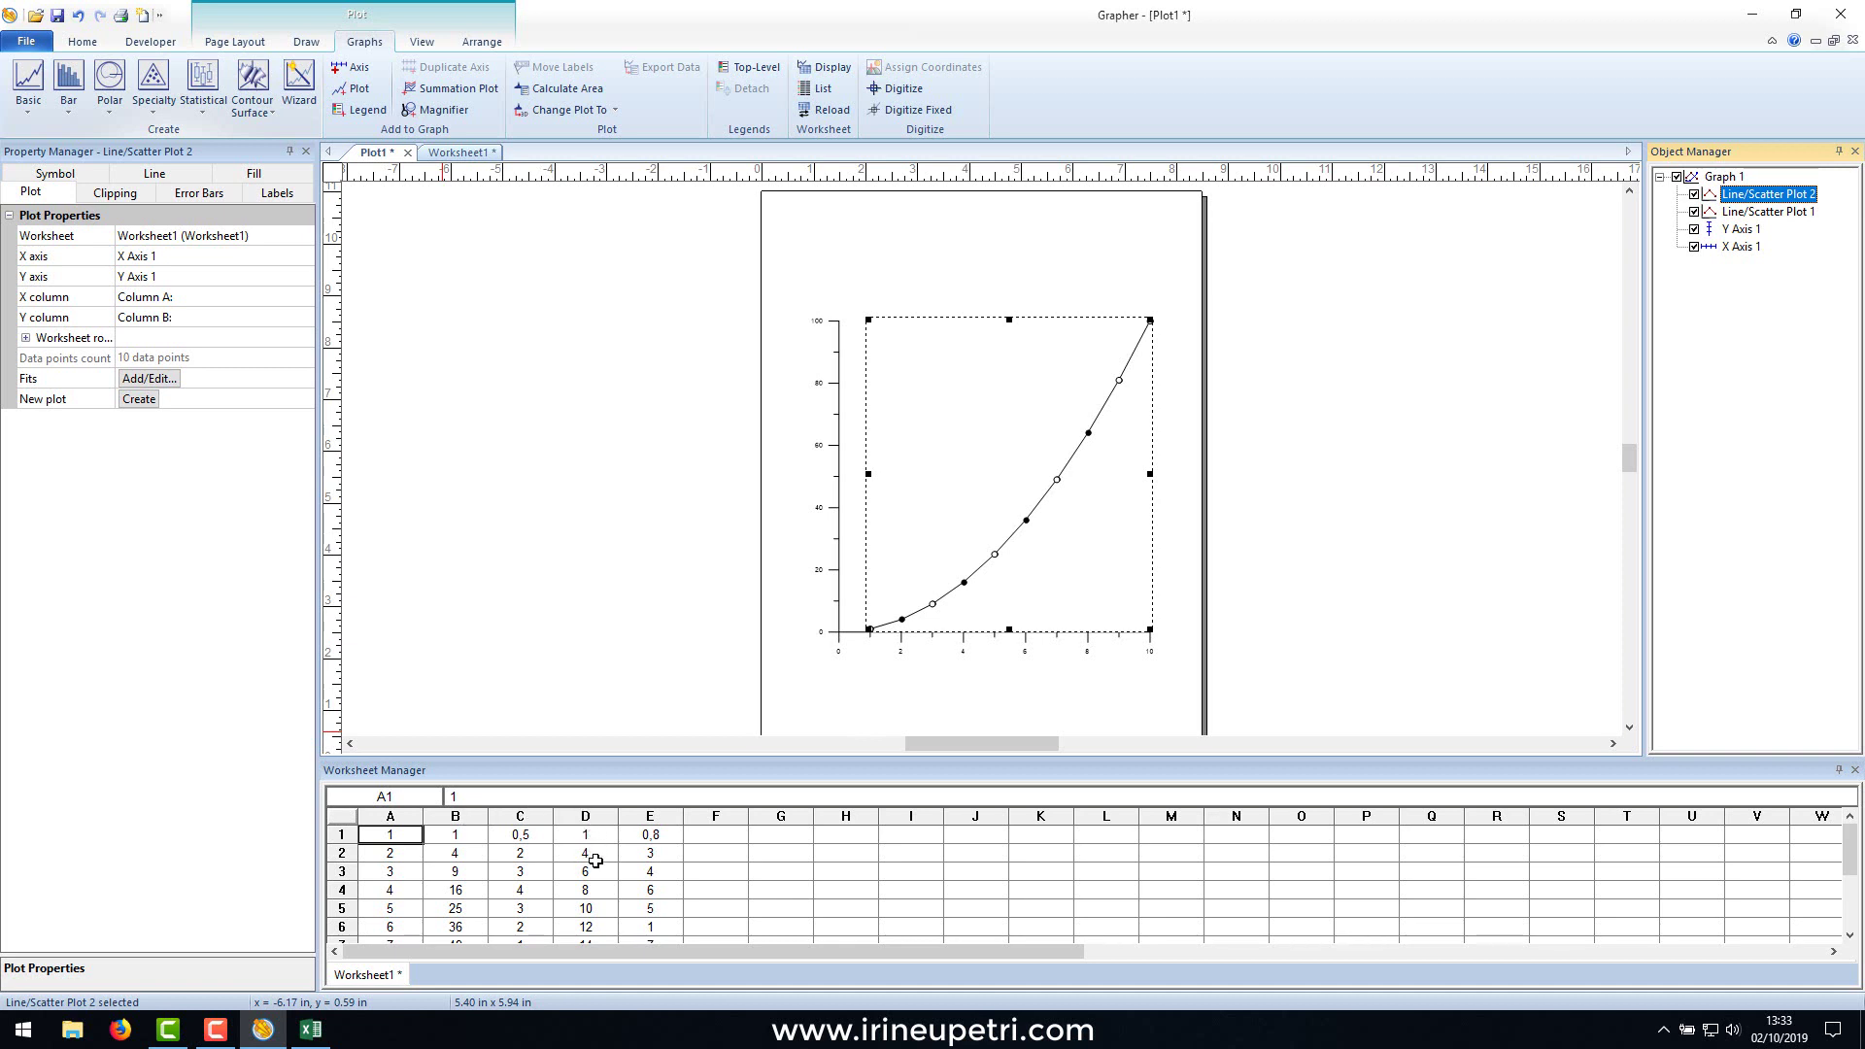
click(311, 1029)
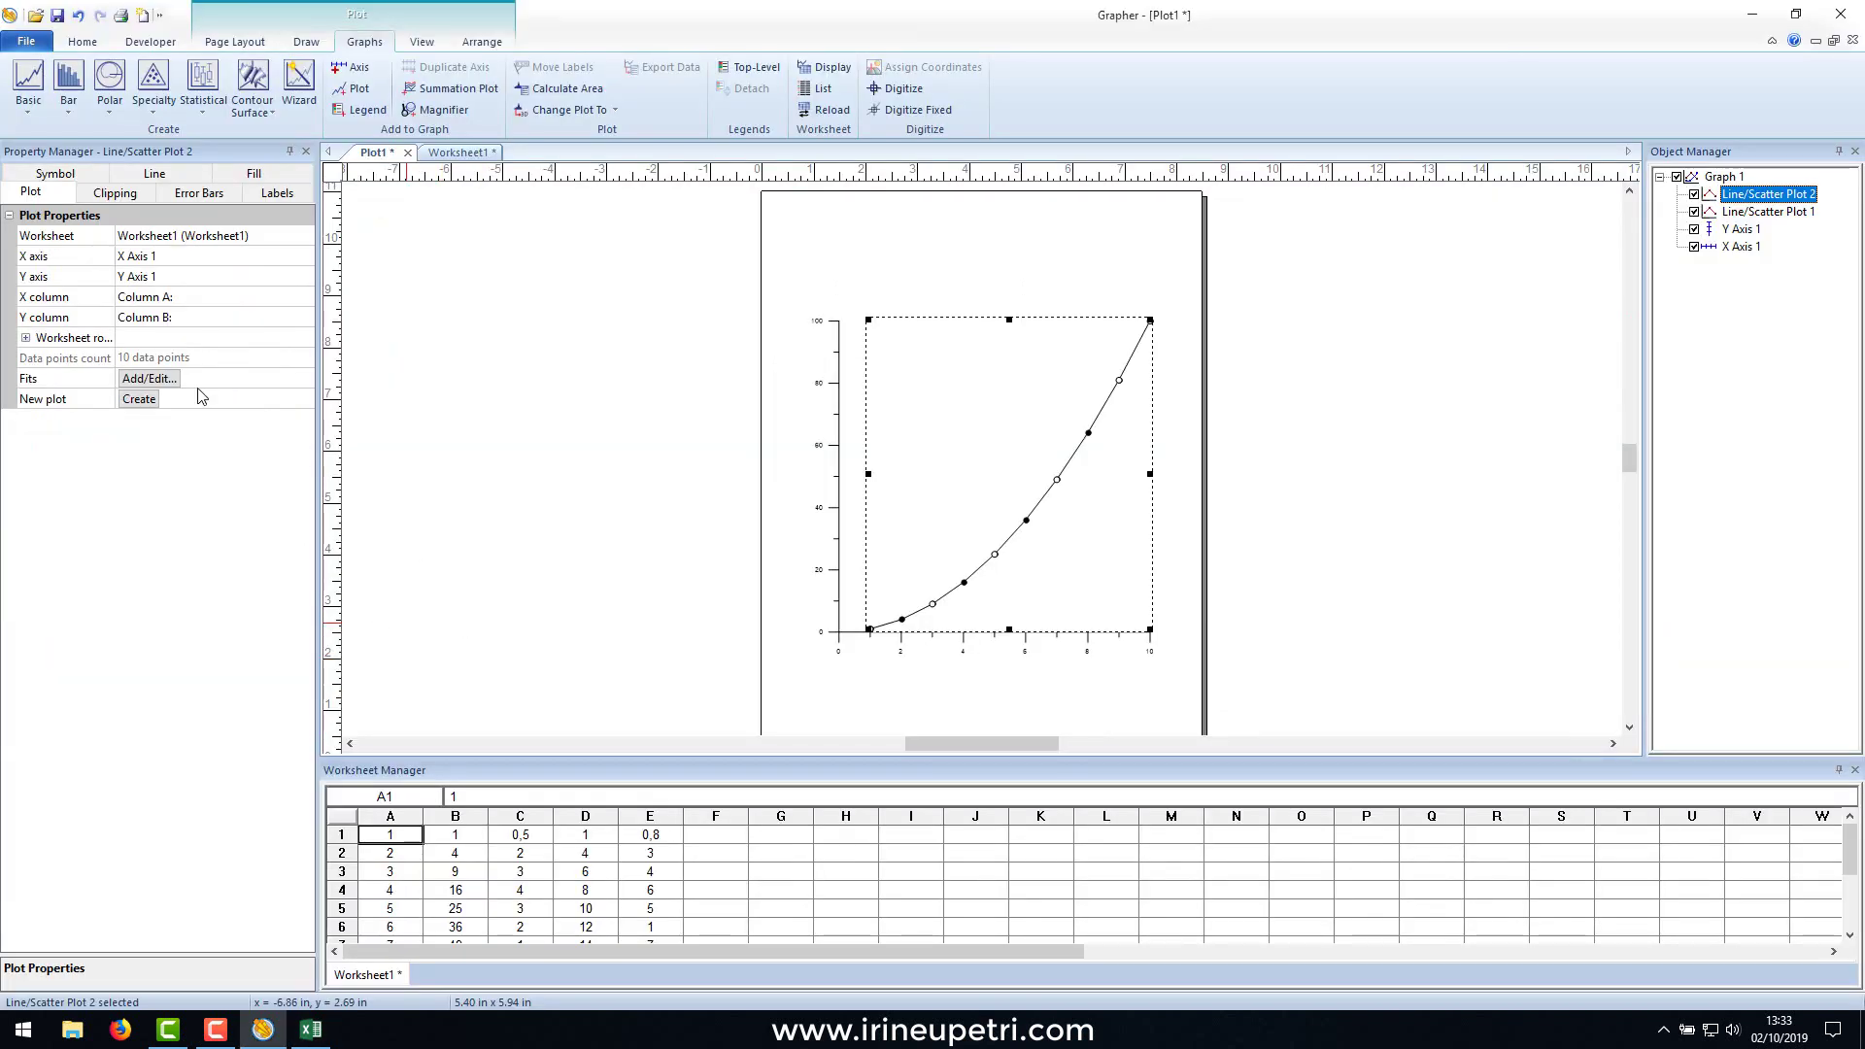
click(194, 318)
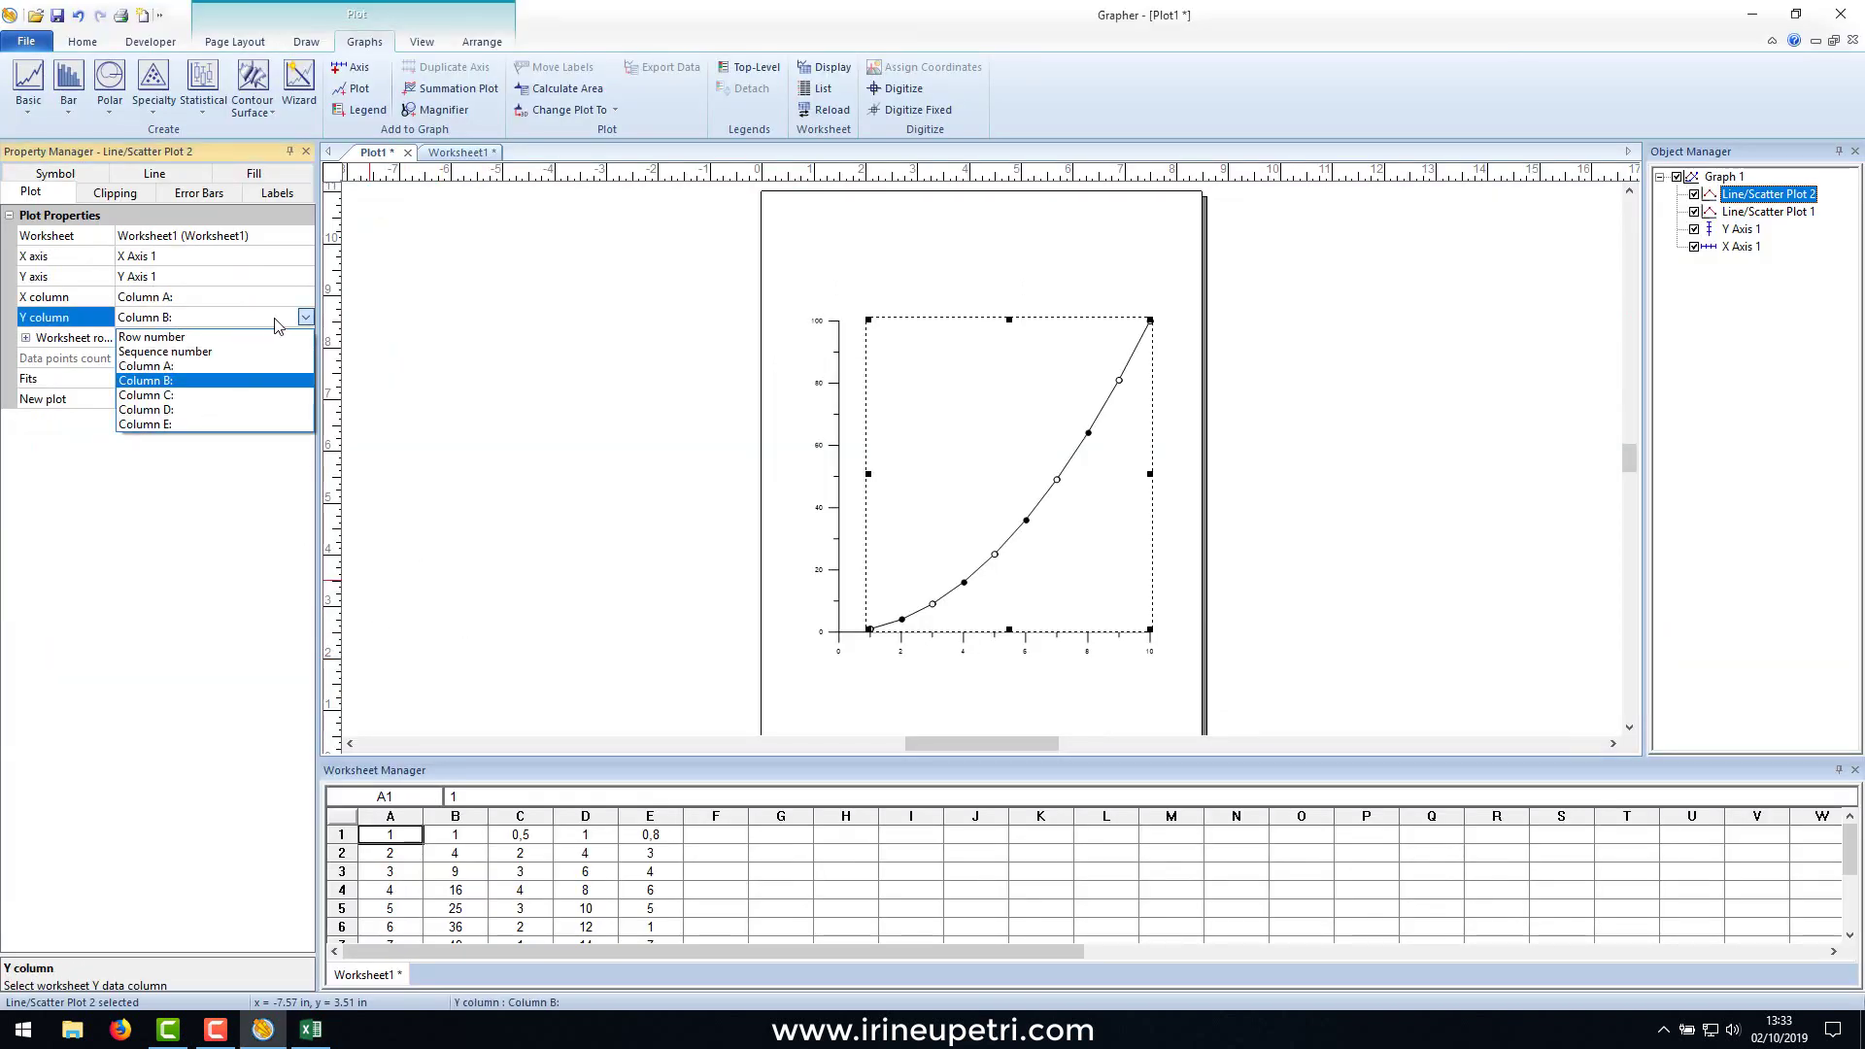
click(187, 410)
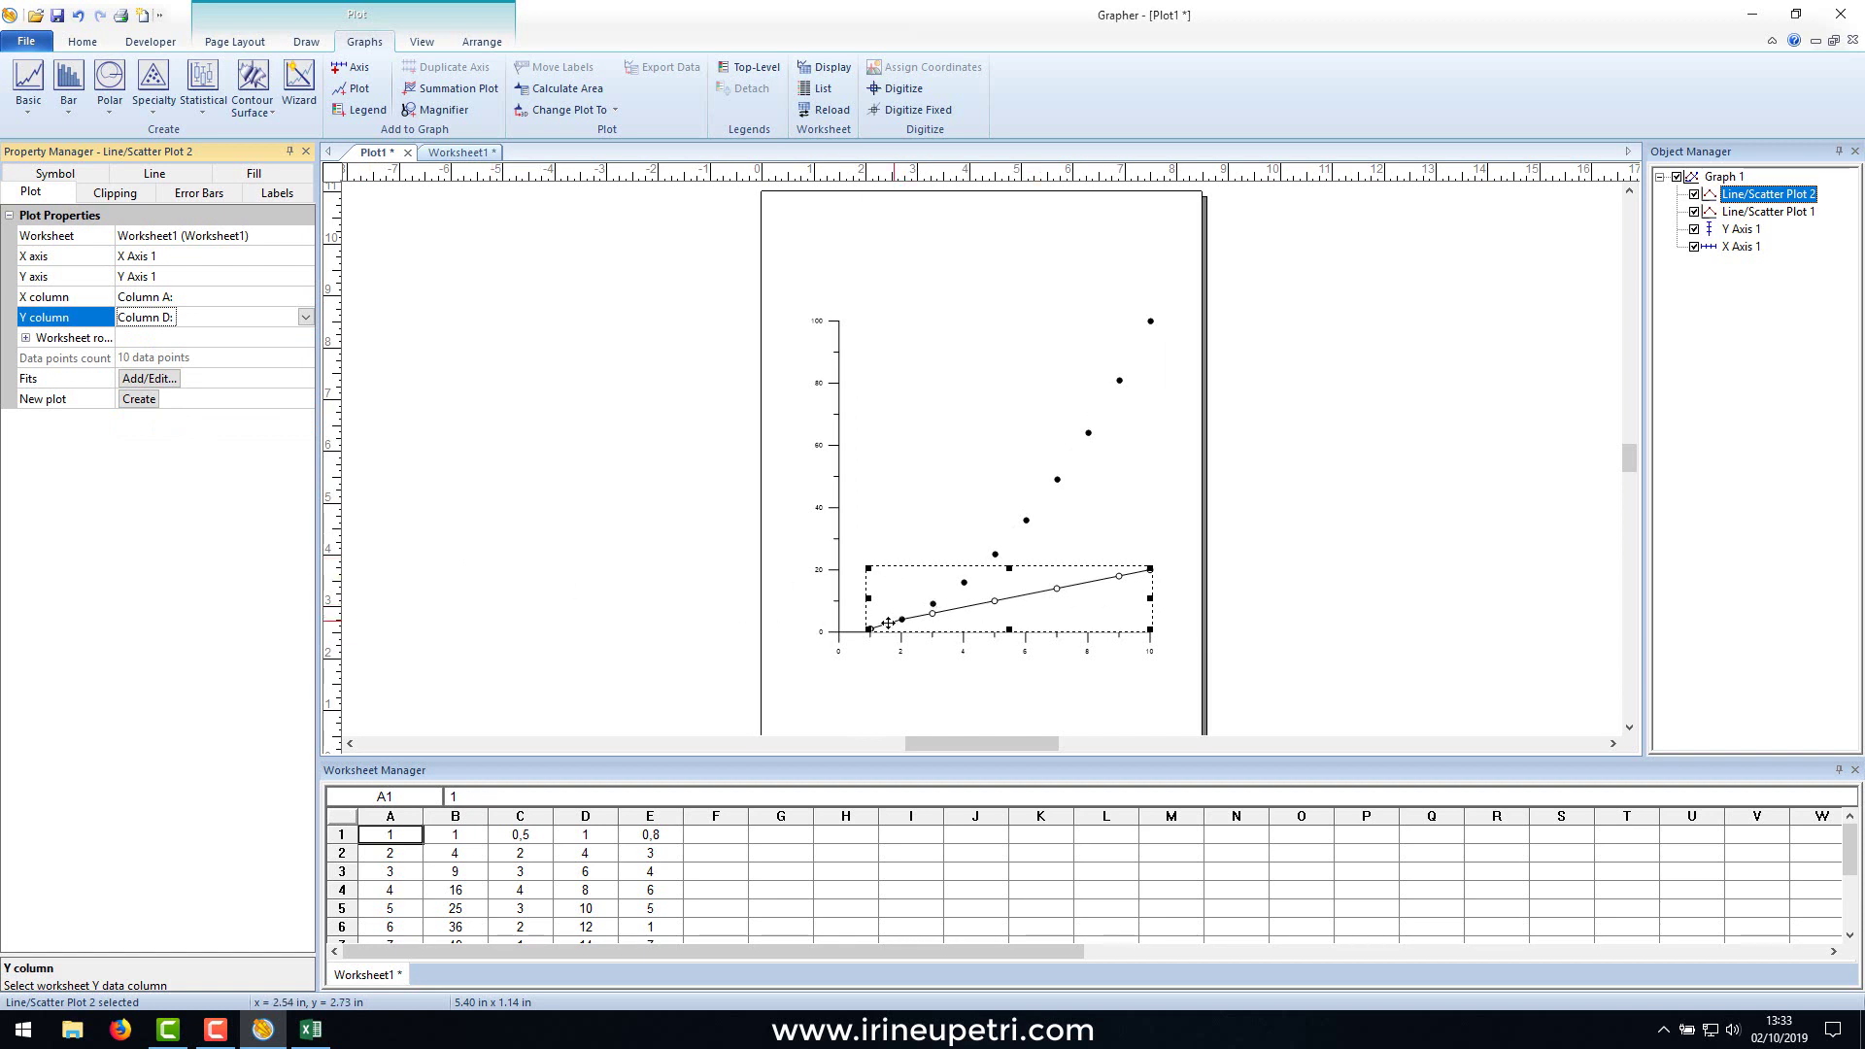
click(1222, 564)
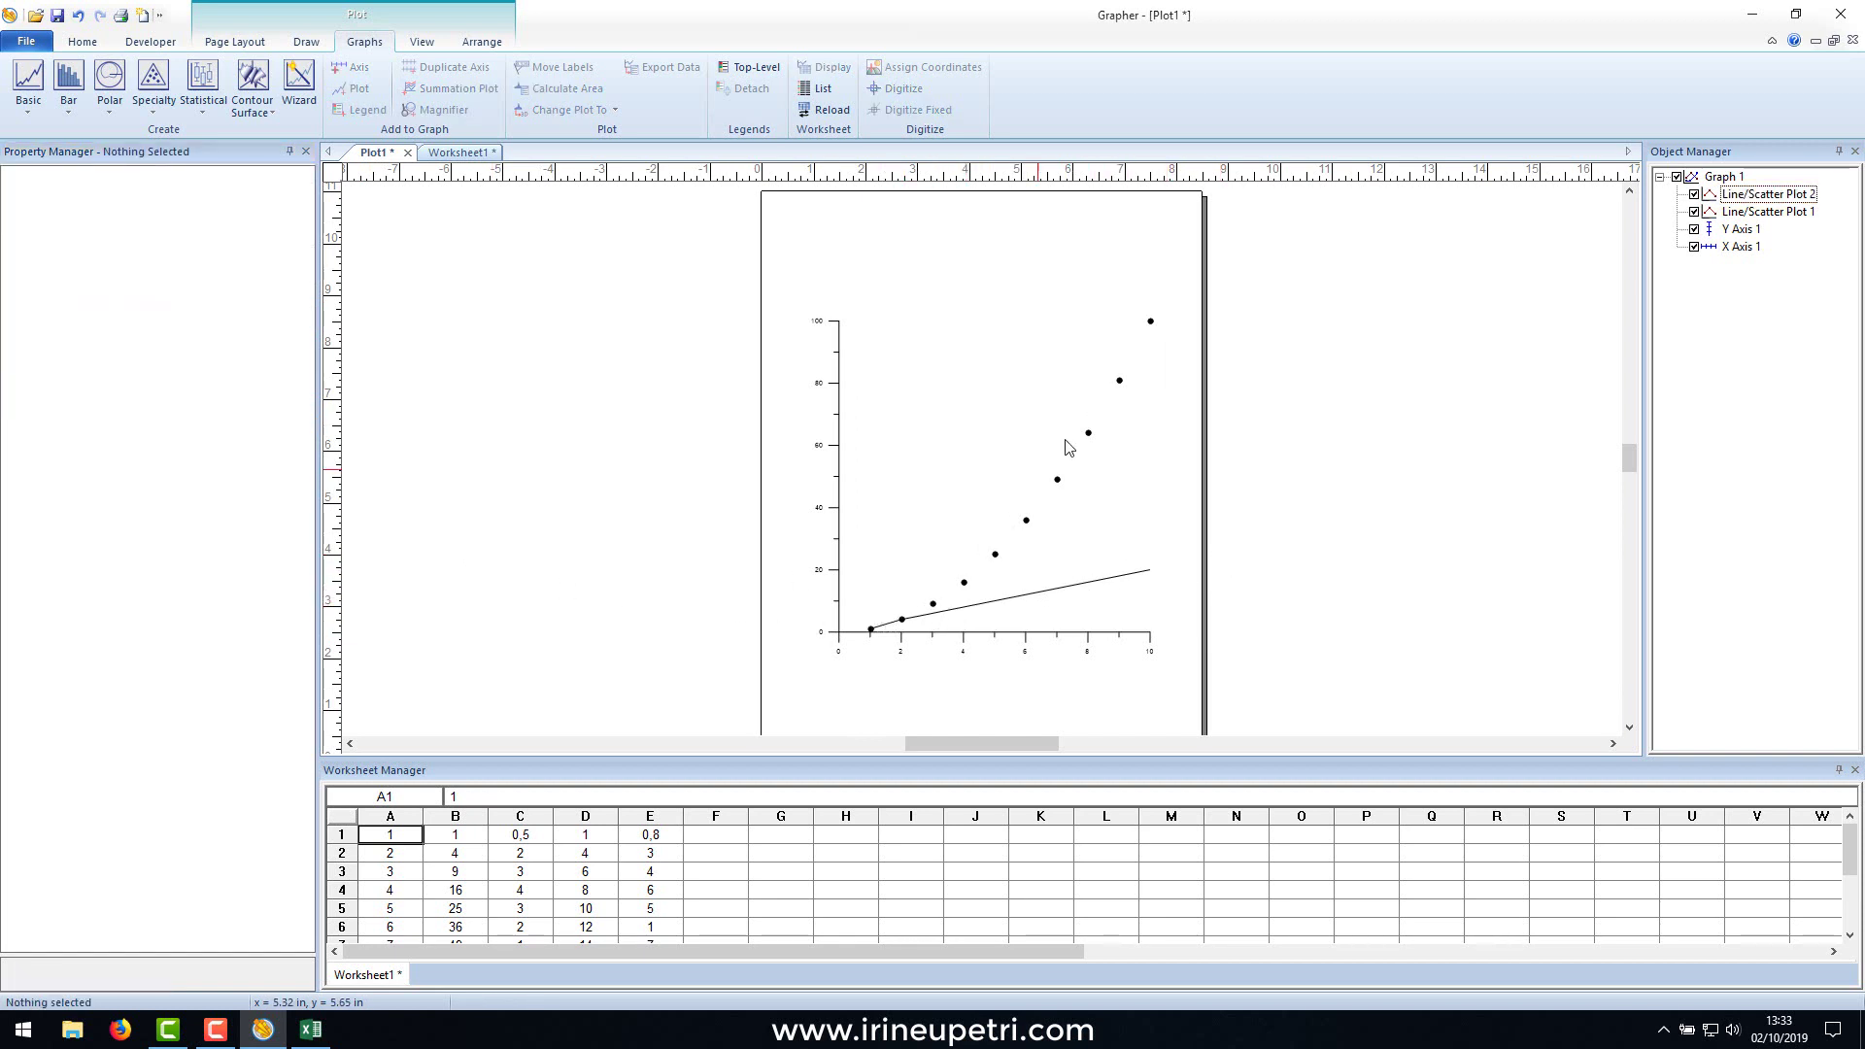
Examine which graph elements and properties belong to each of the two plots, the Y axis and the X axis.
click(1103, 581)
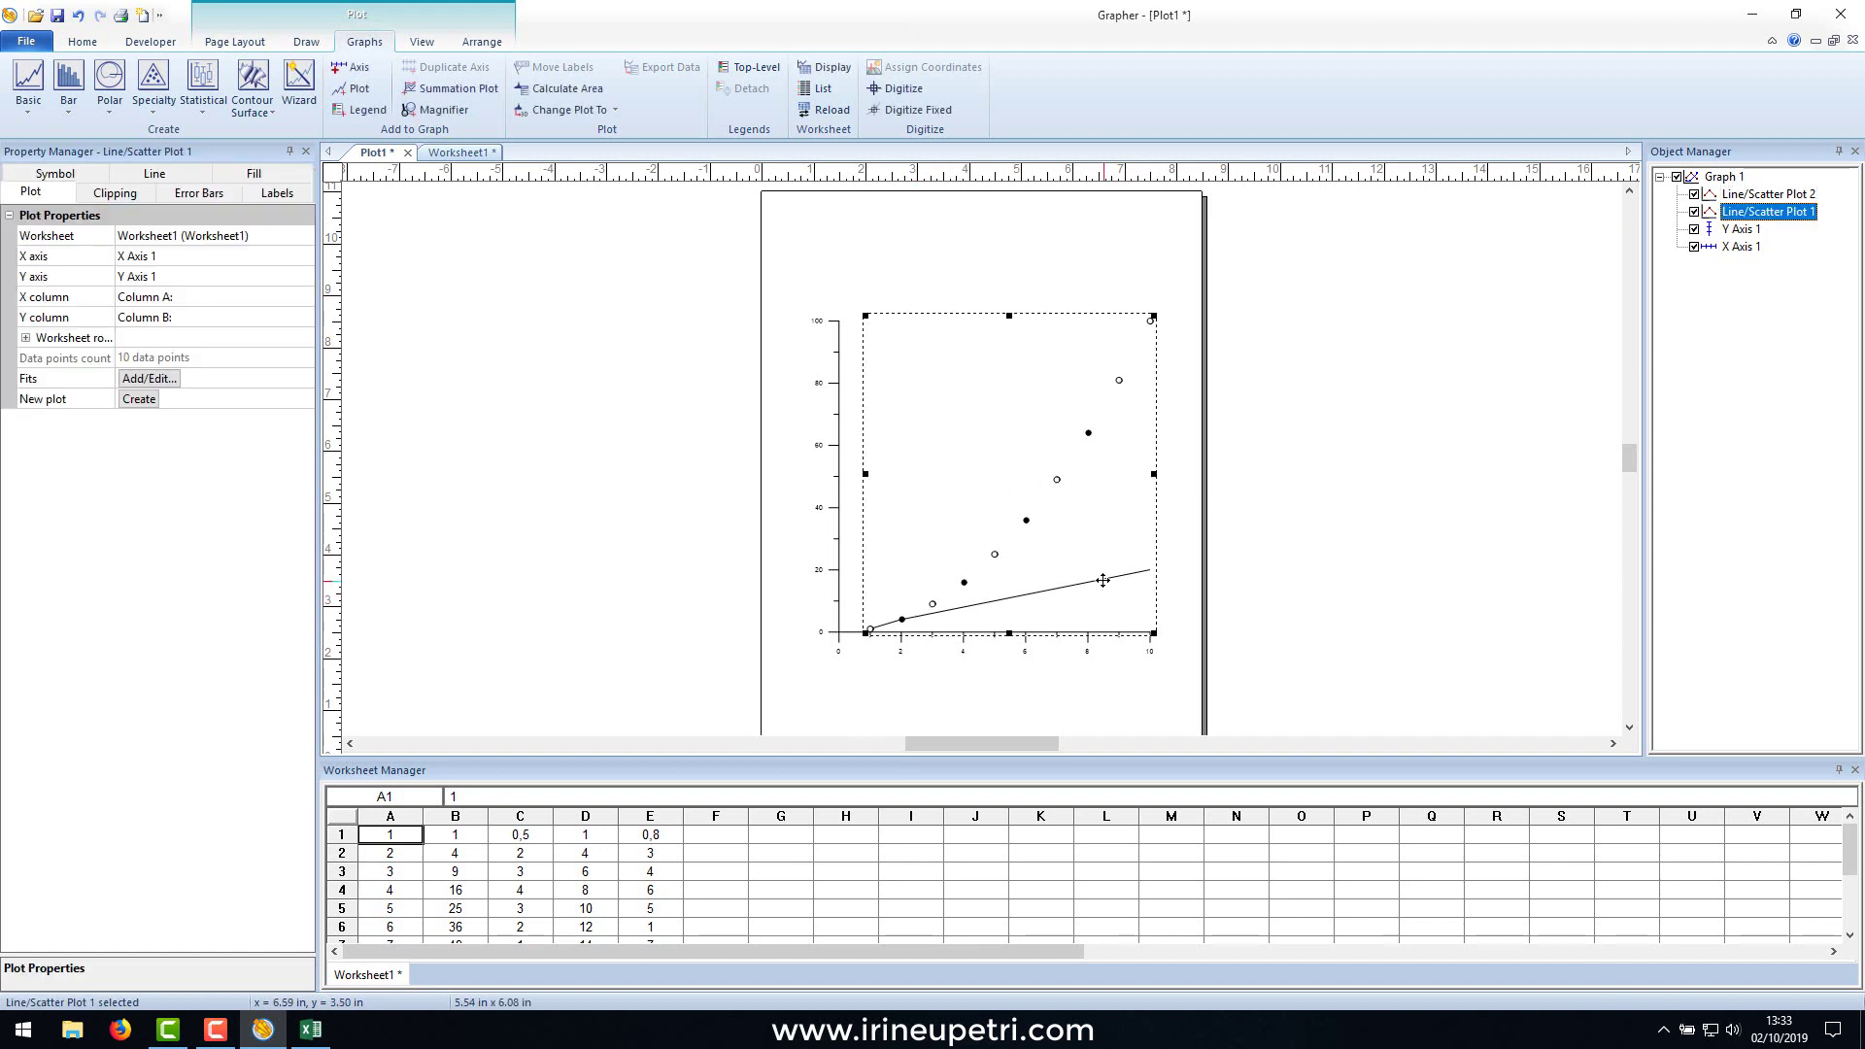
click(1763, 194)
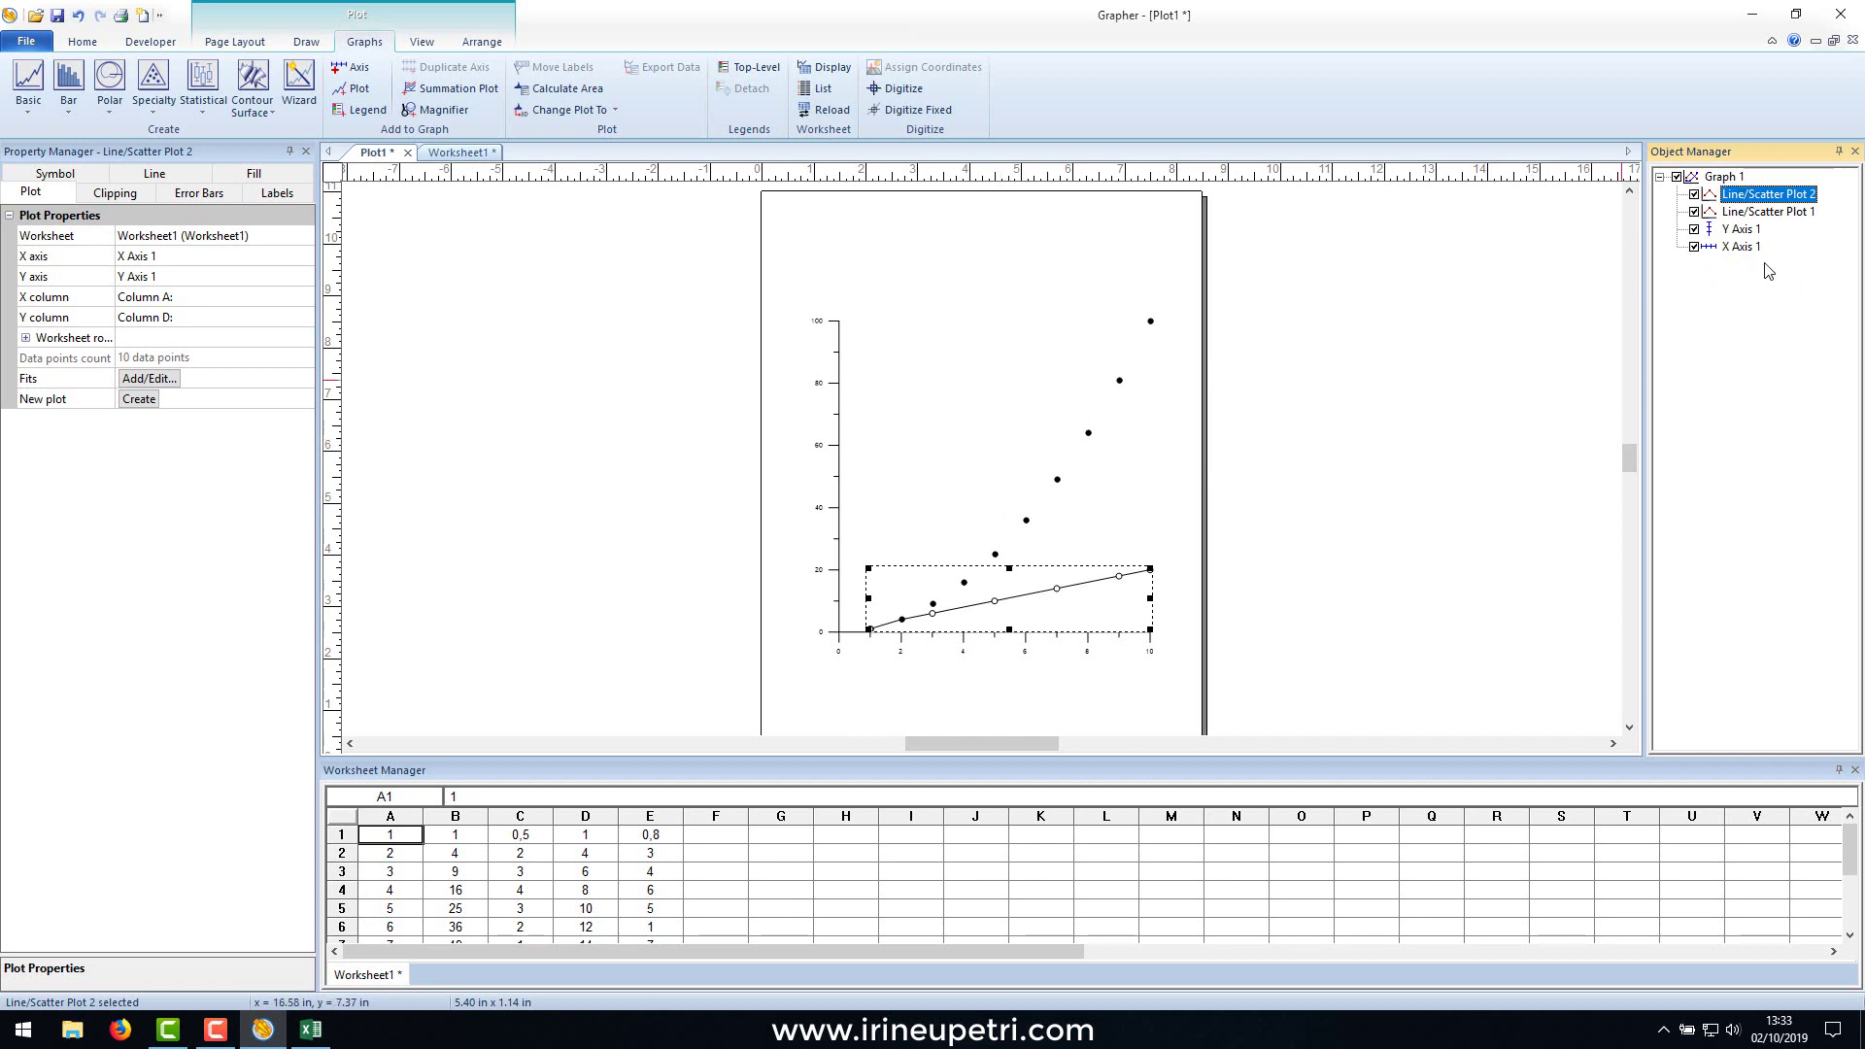
click(1678, 178)
click(1677, 177)
click(825, 394)
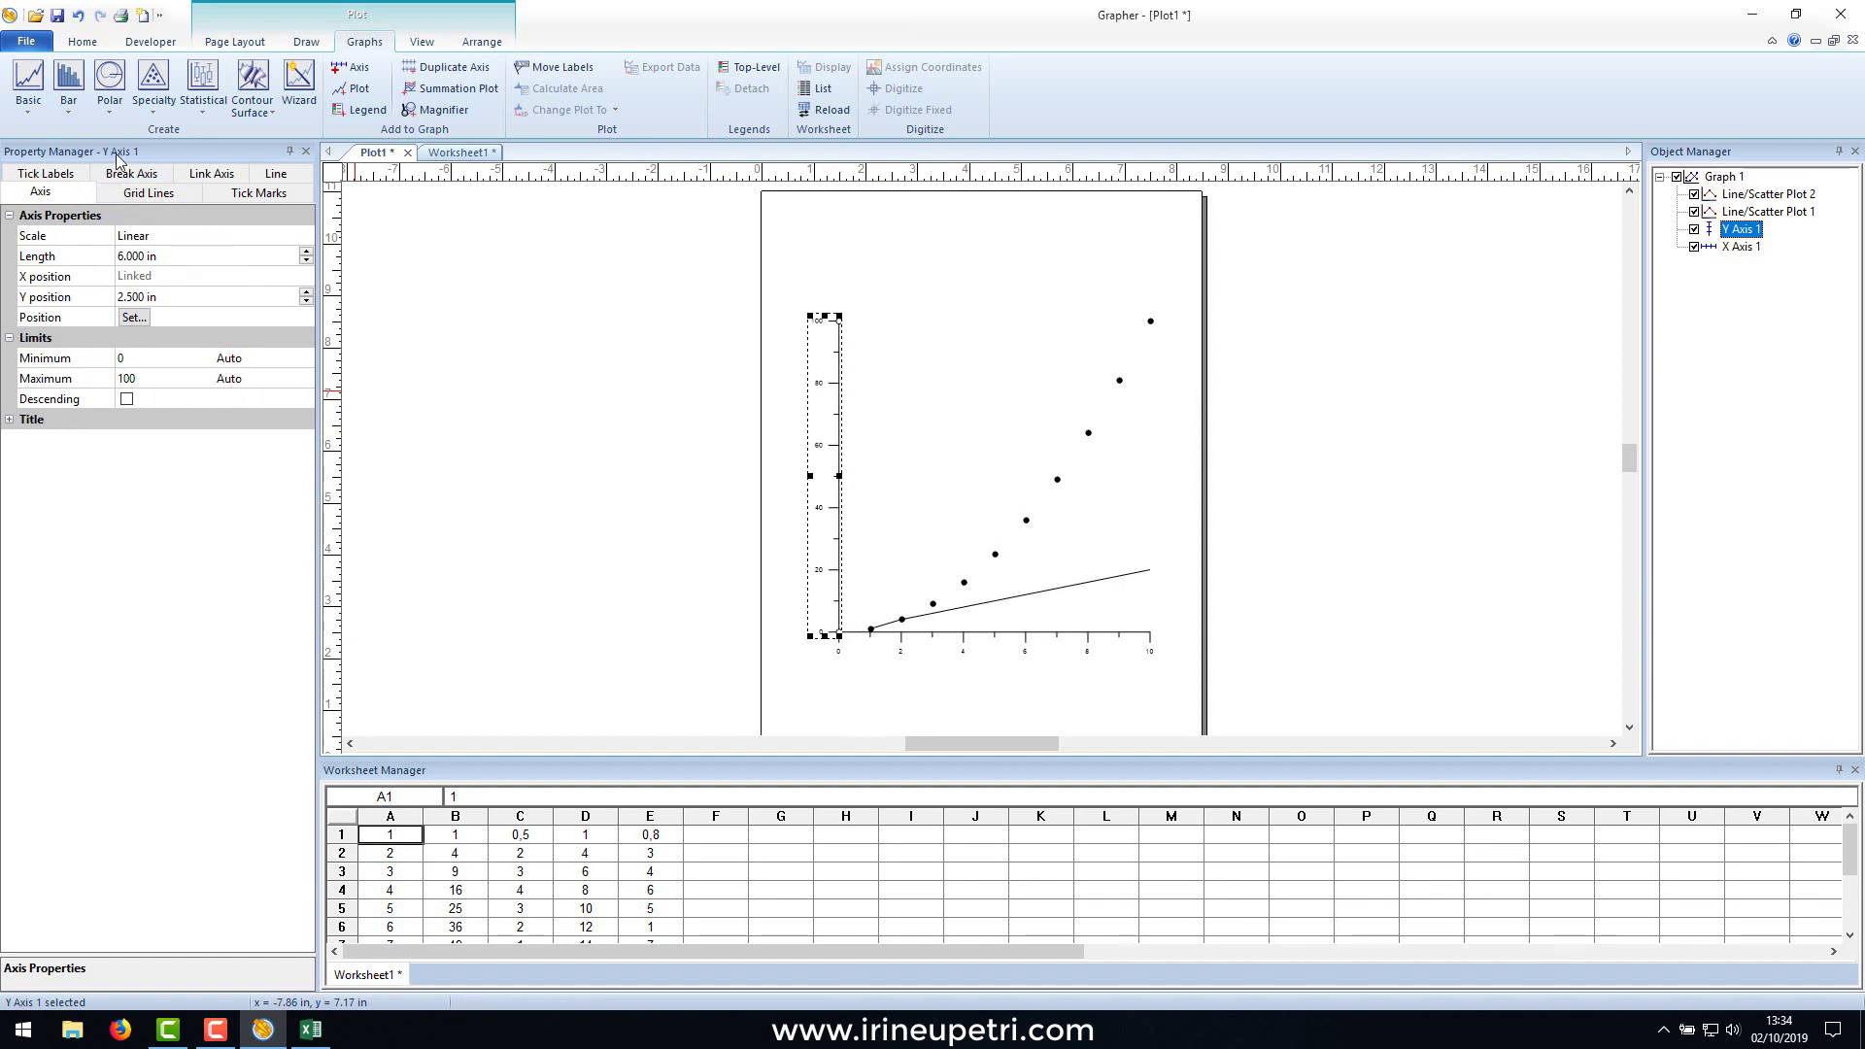
click(931, 638)
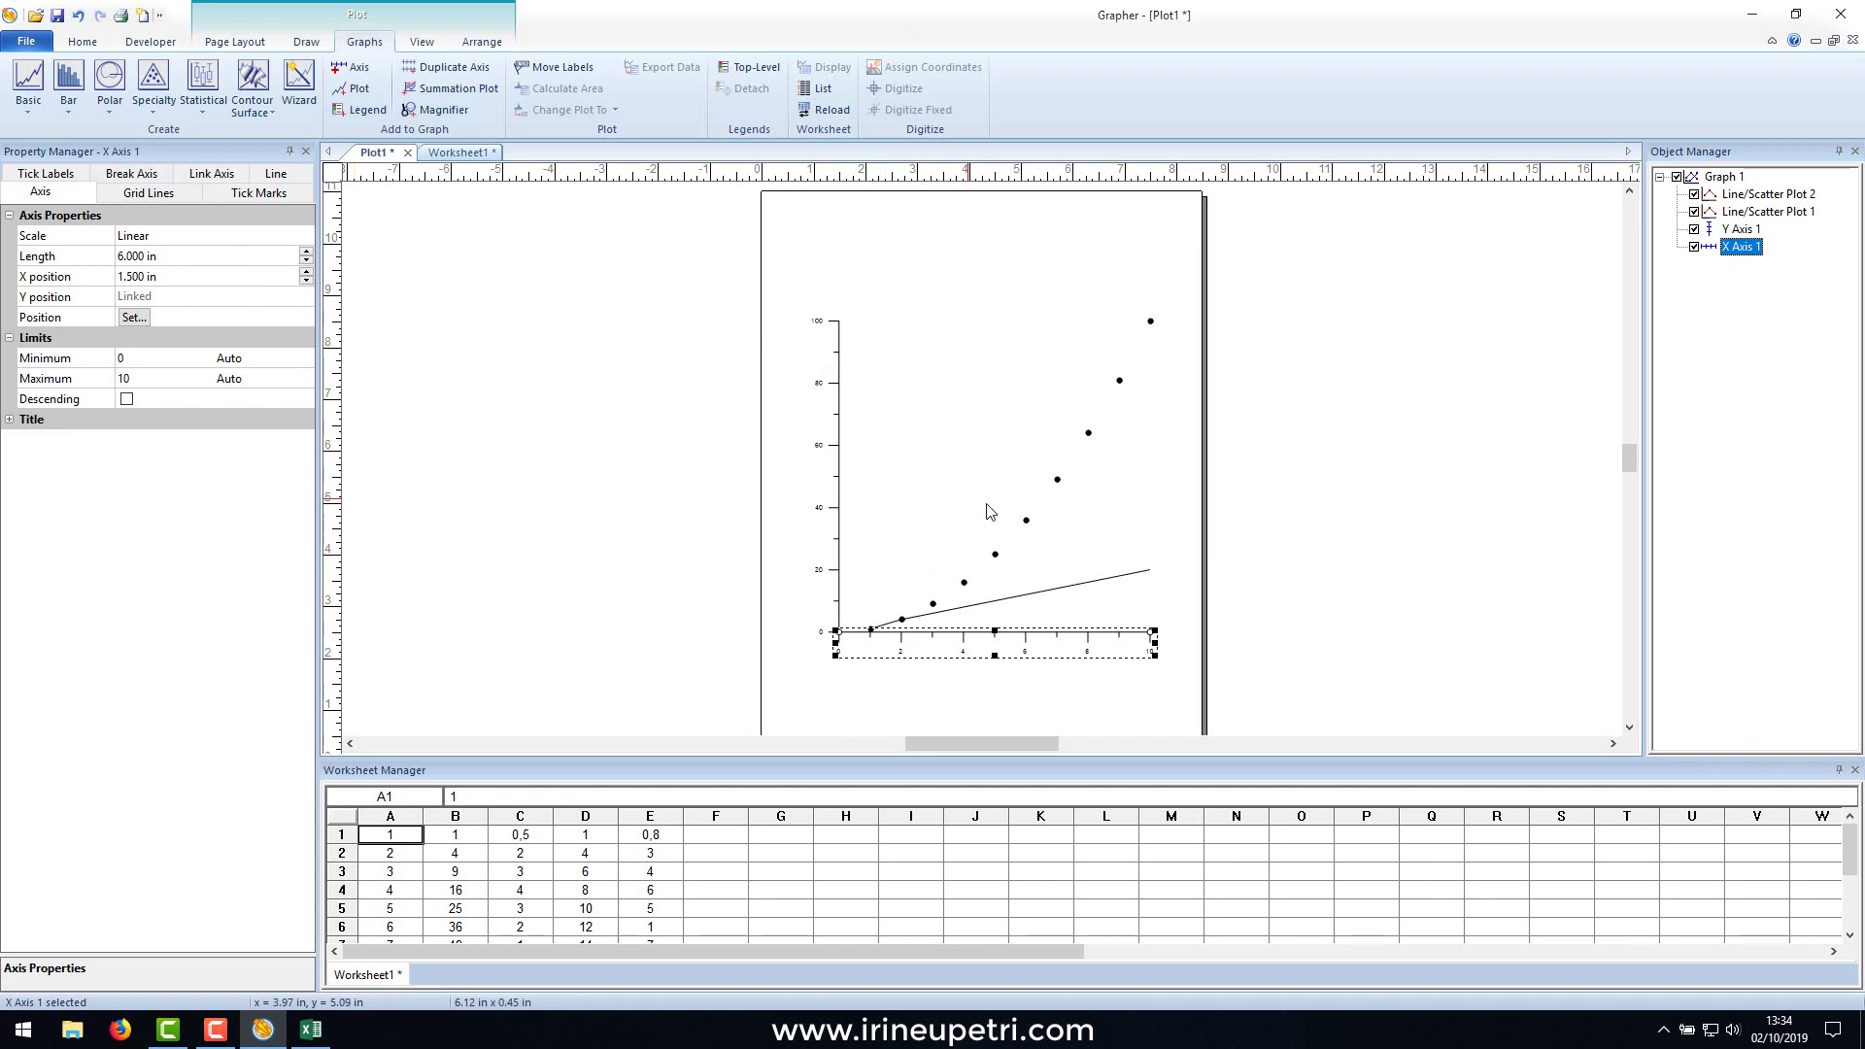
click(1025, 521)
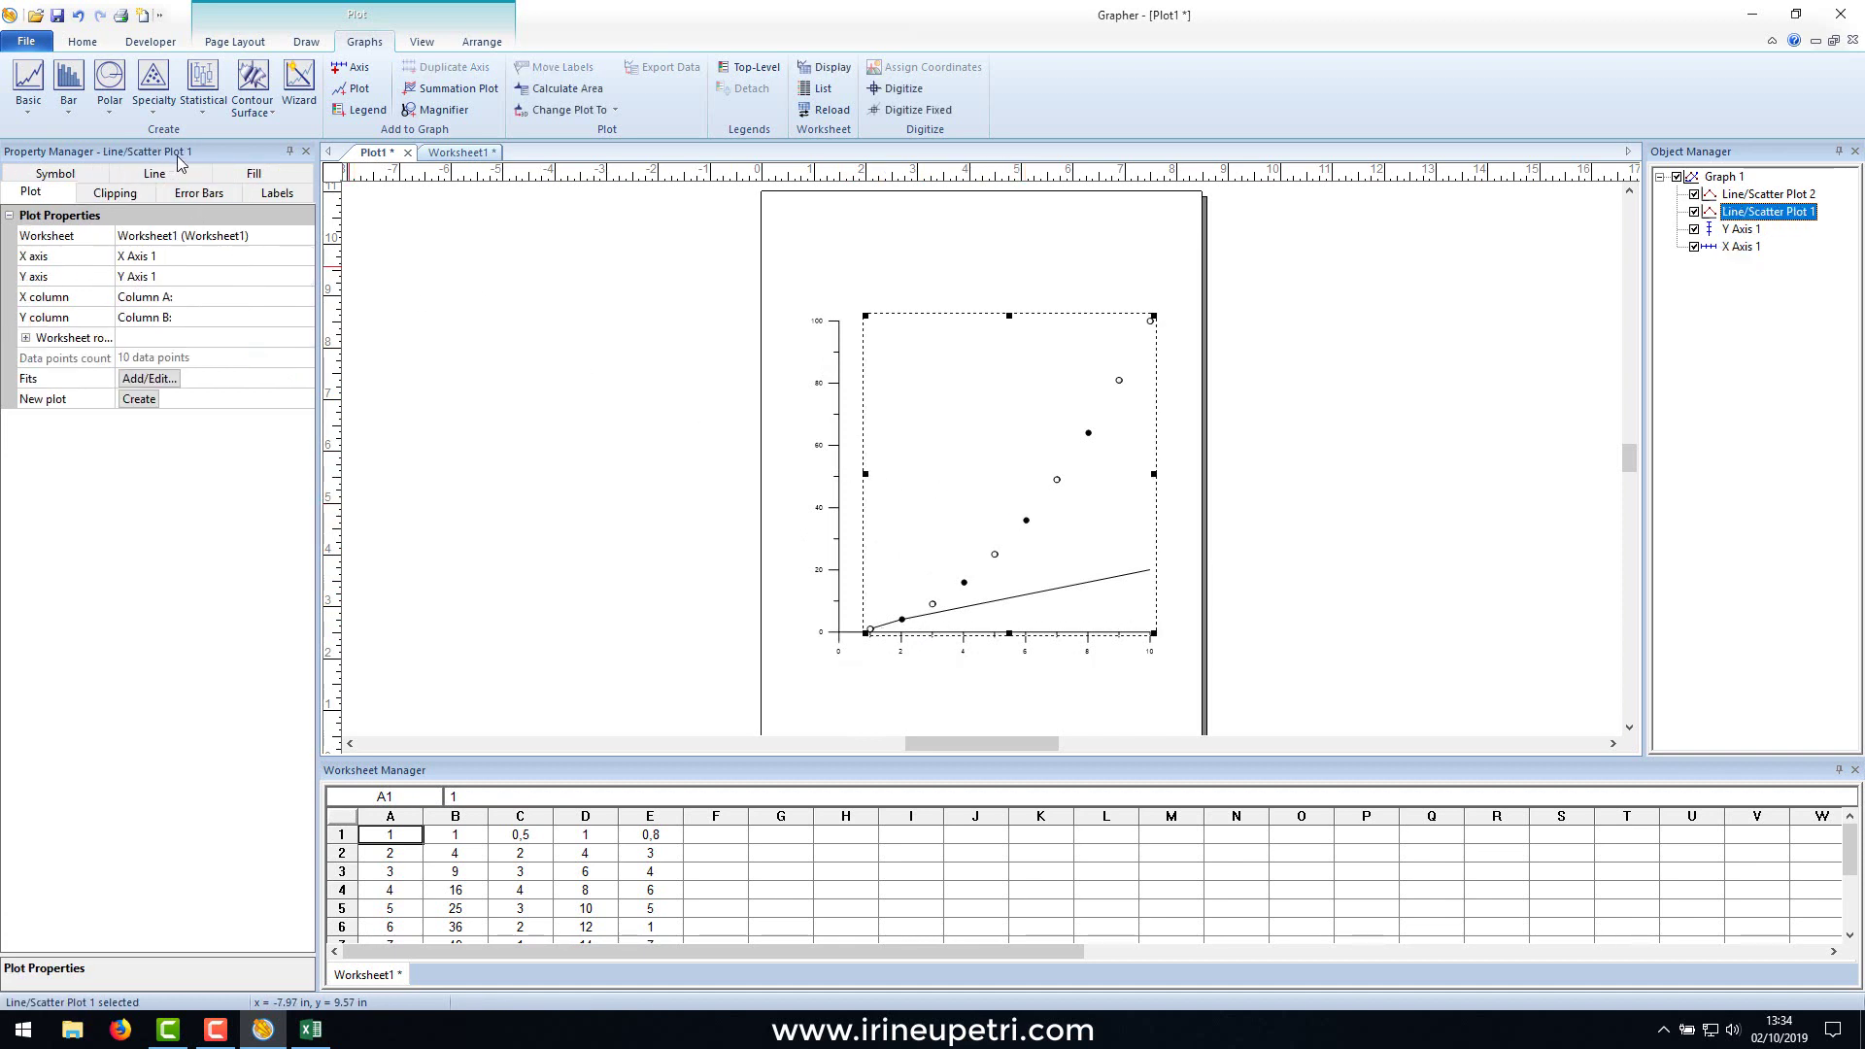
click(1181, 576)
click(1146, 572)
click(1154, 580)
click(1143, 572)
click(1203, 581)
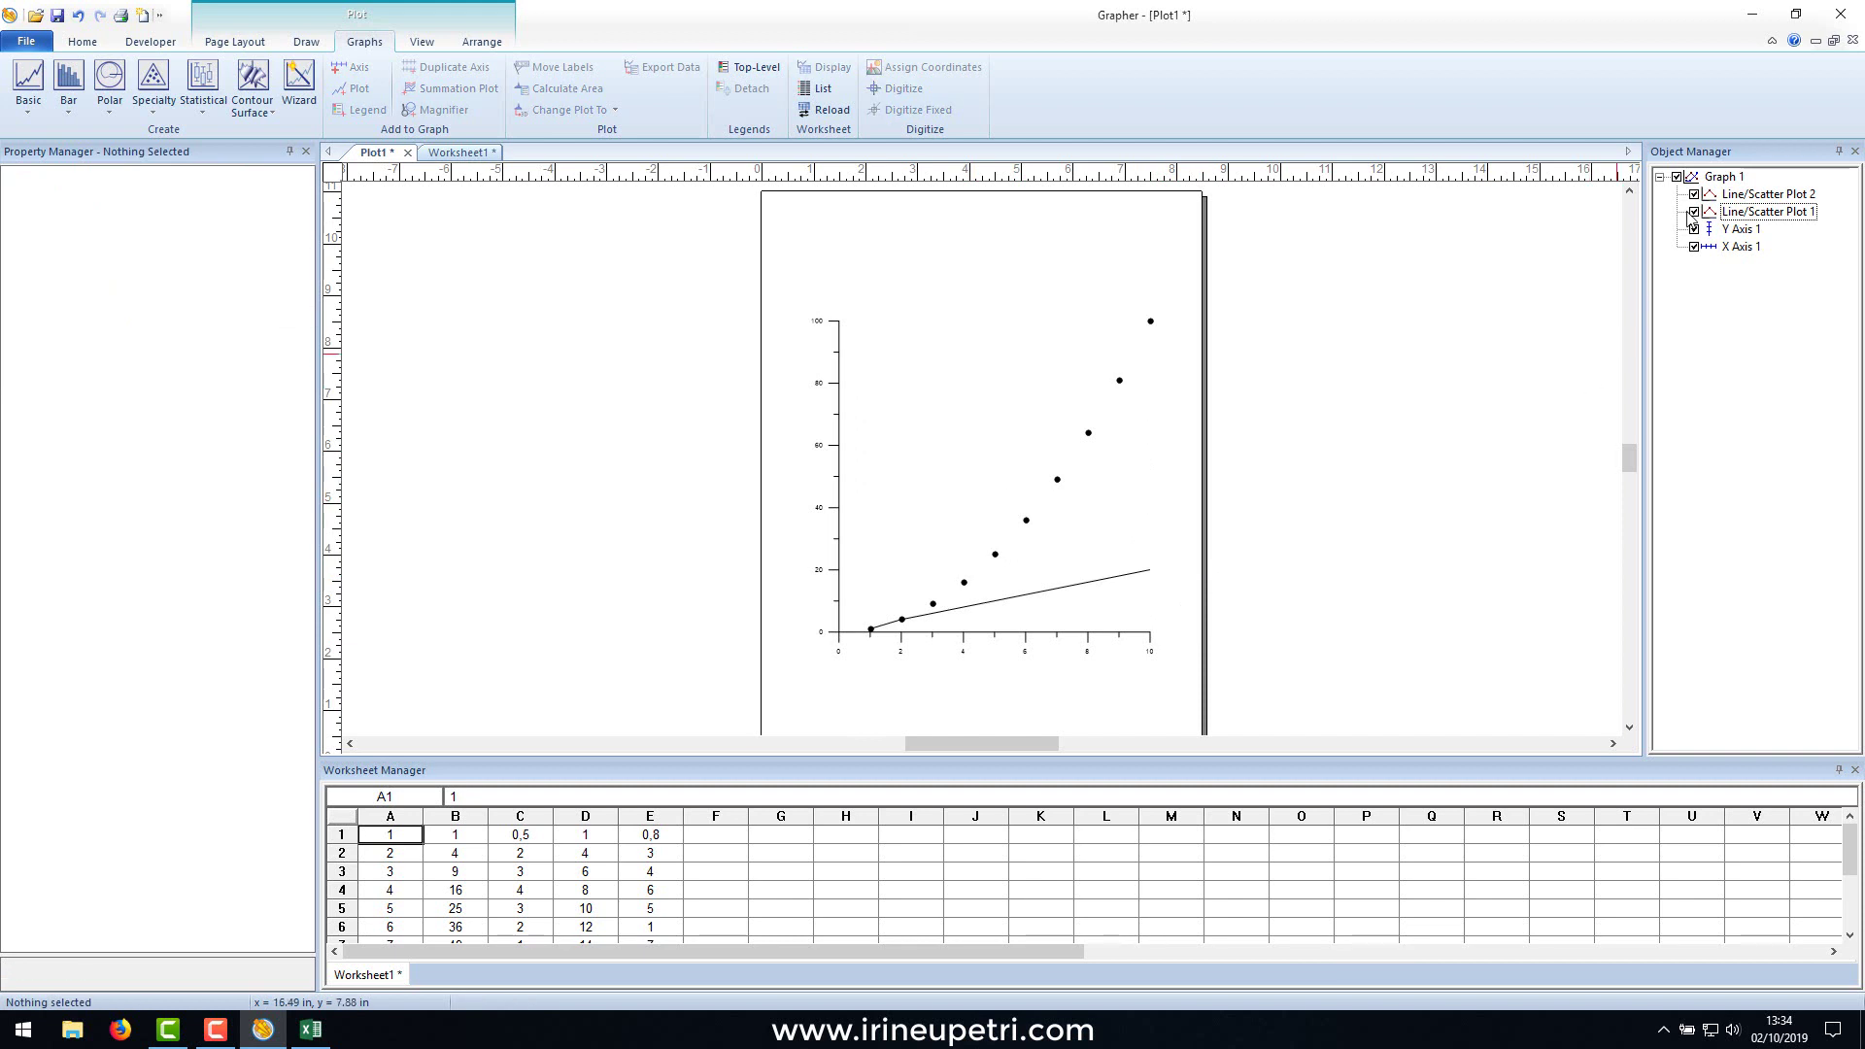
Set the symbol frequency of Line/Scatter Plot 2 to 1.
click(1766, 196)
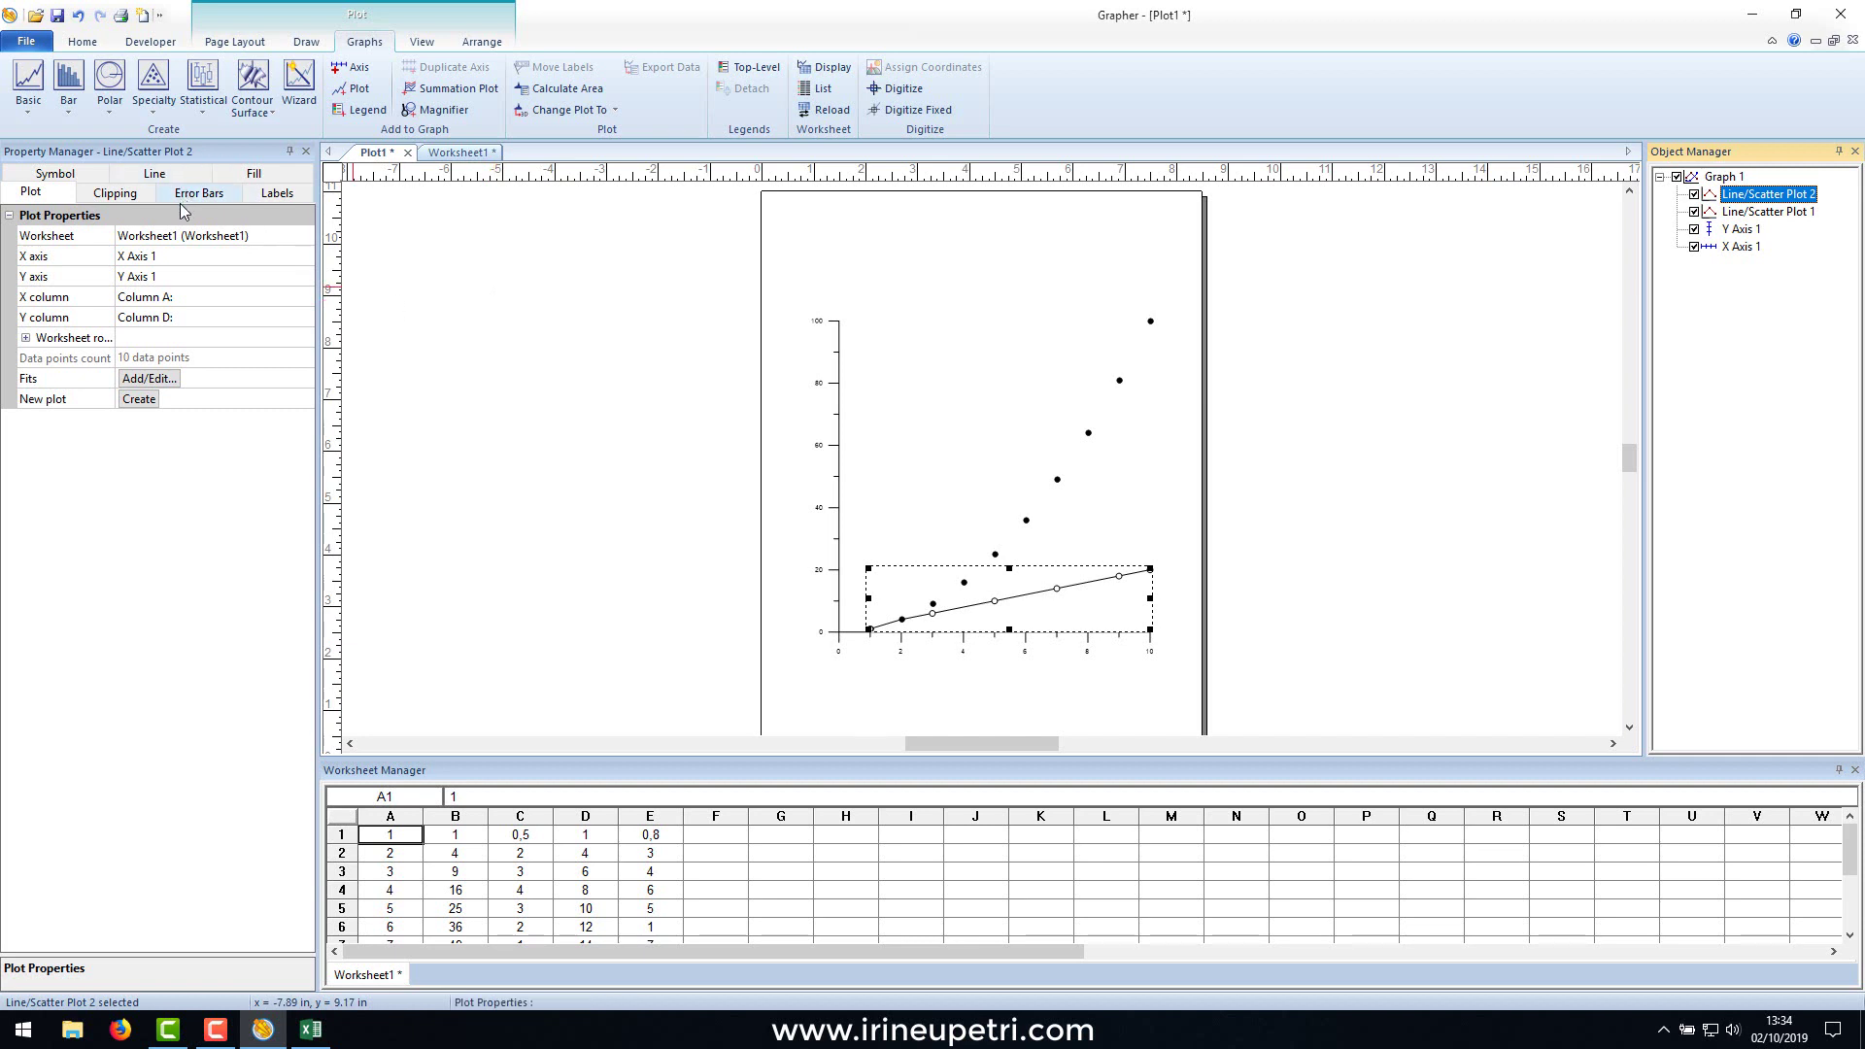
click(56, 176)
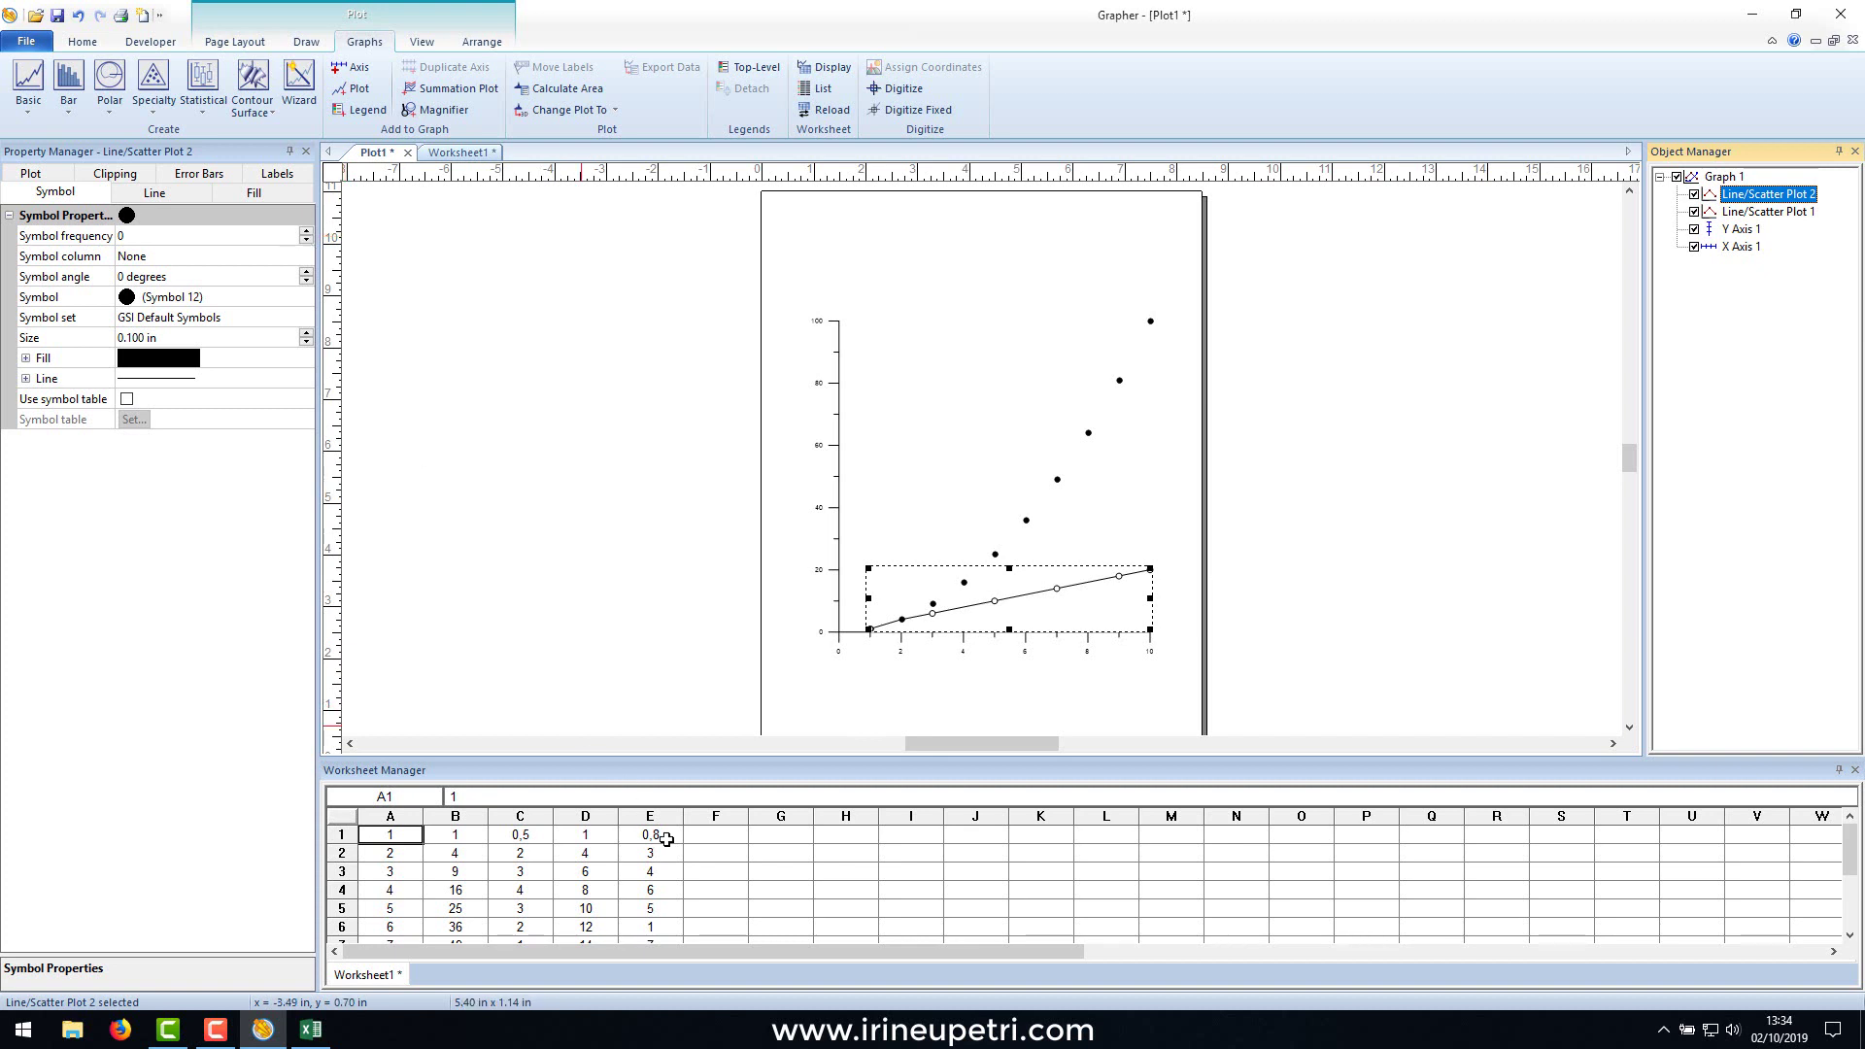
click(305, 232)
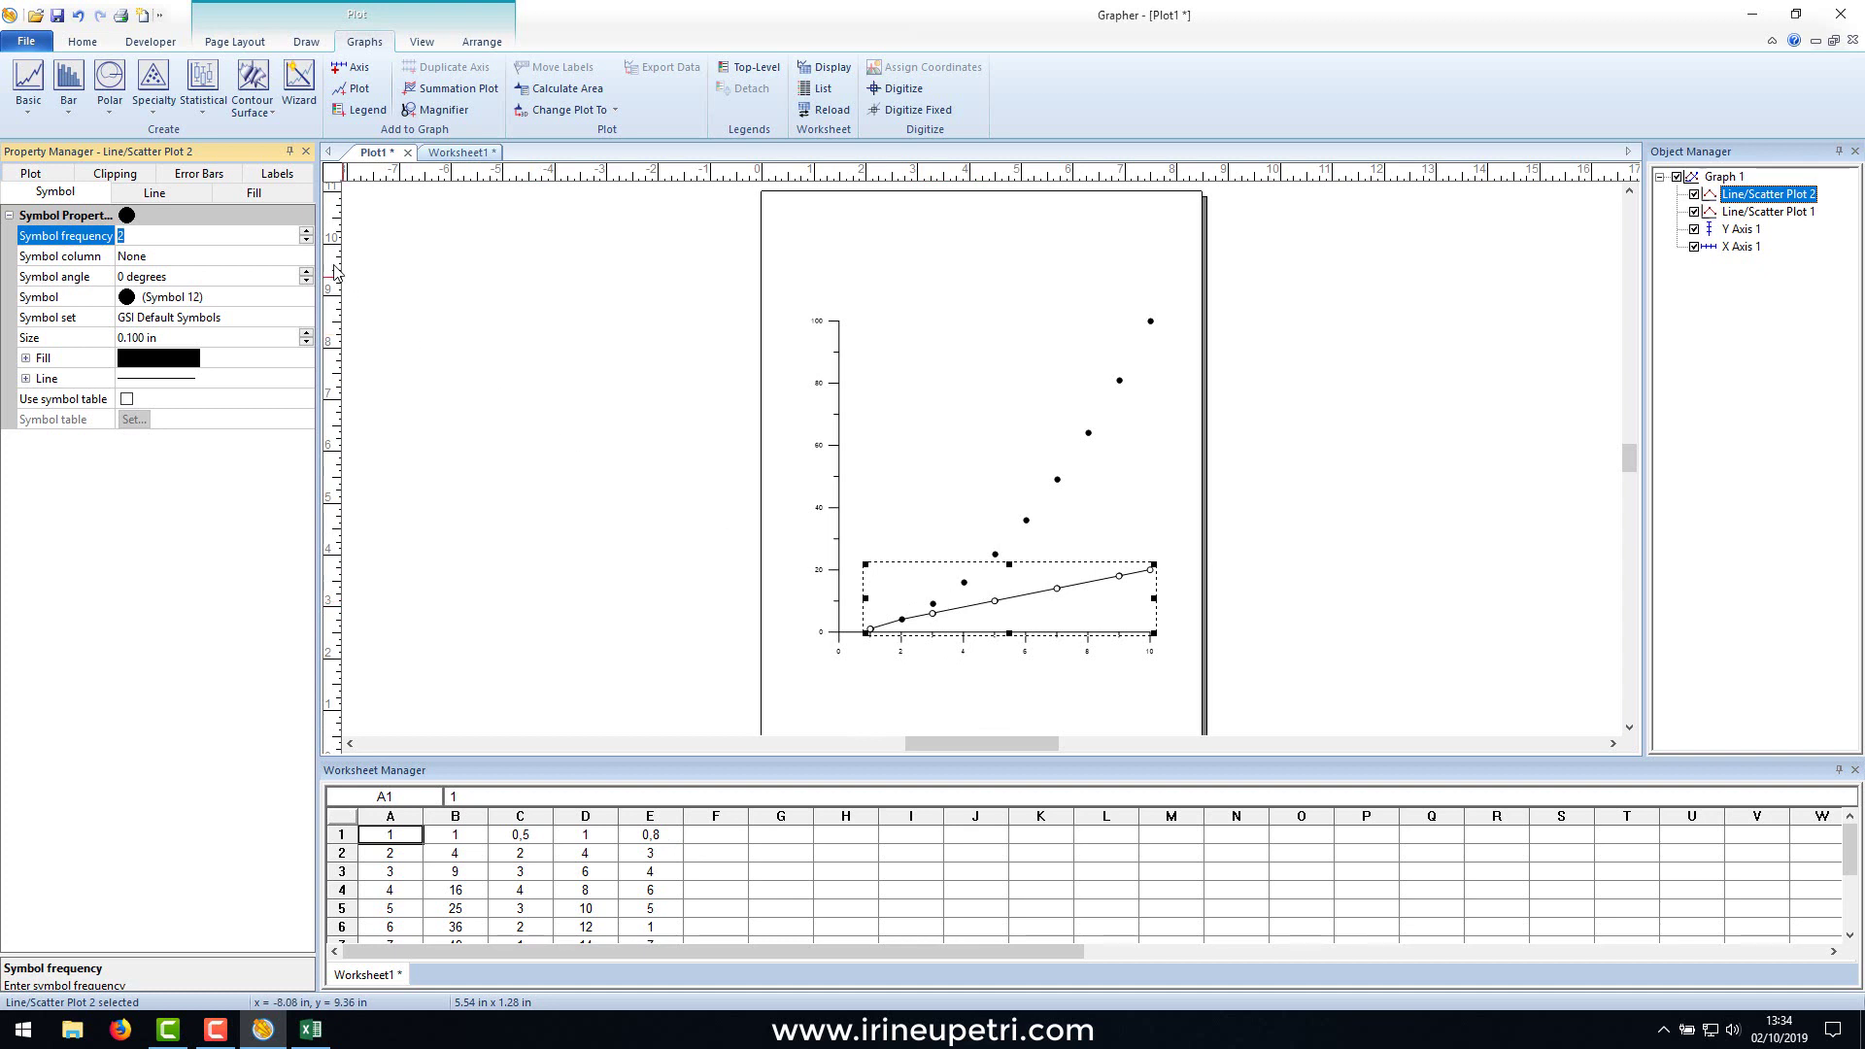
click(305, 243)
click(719, 599)
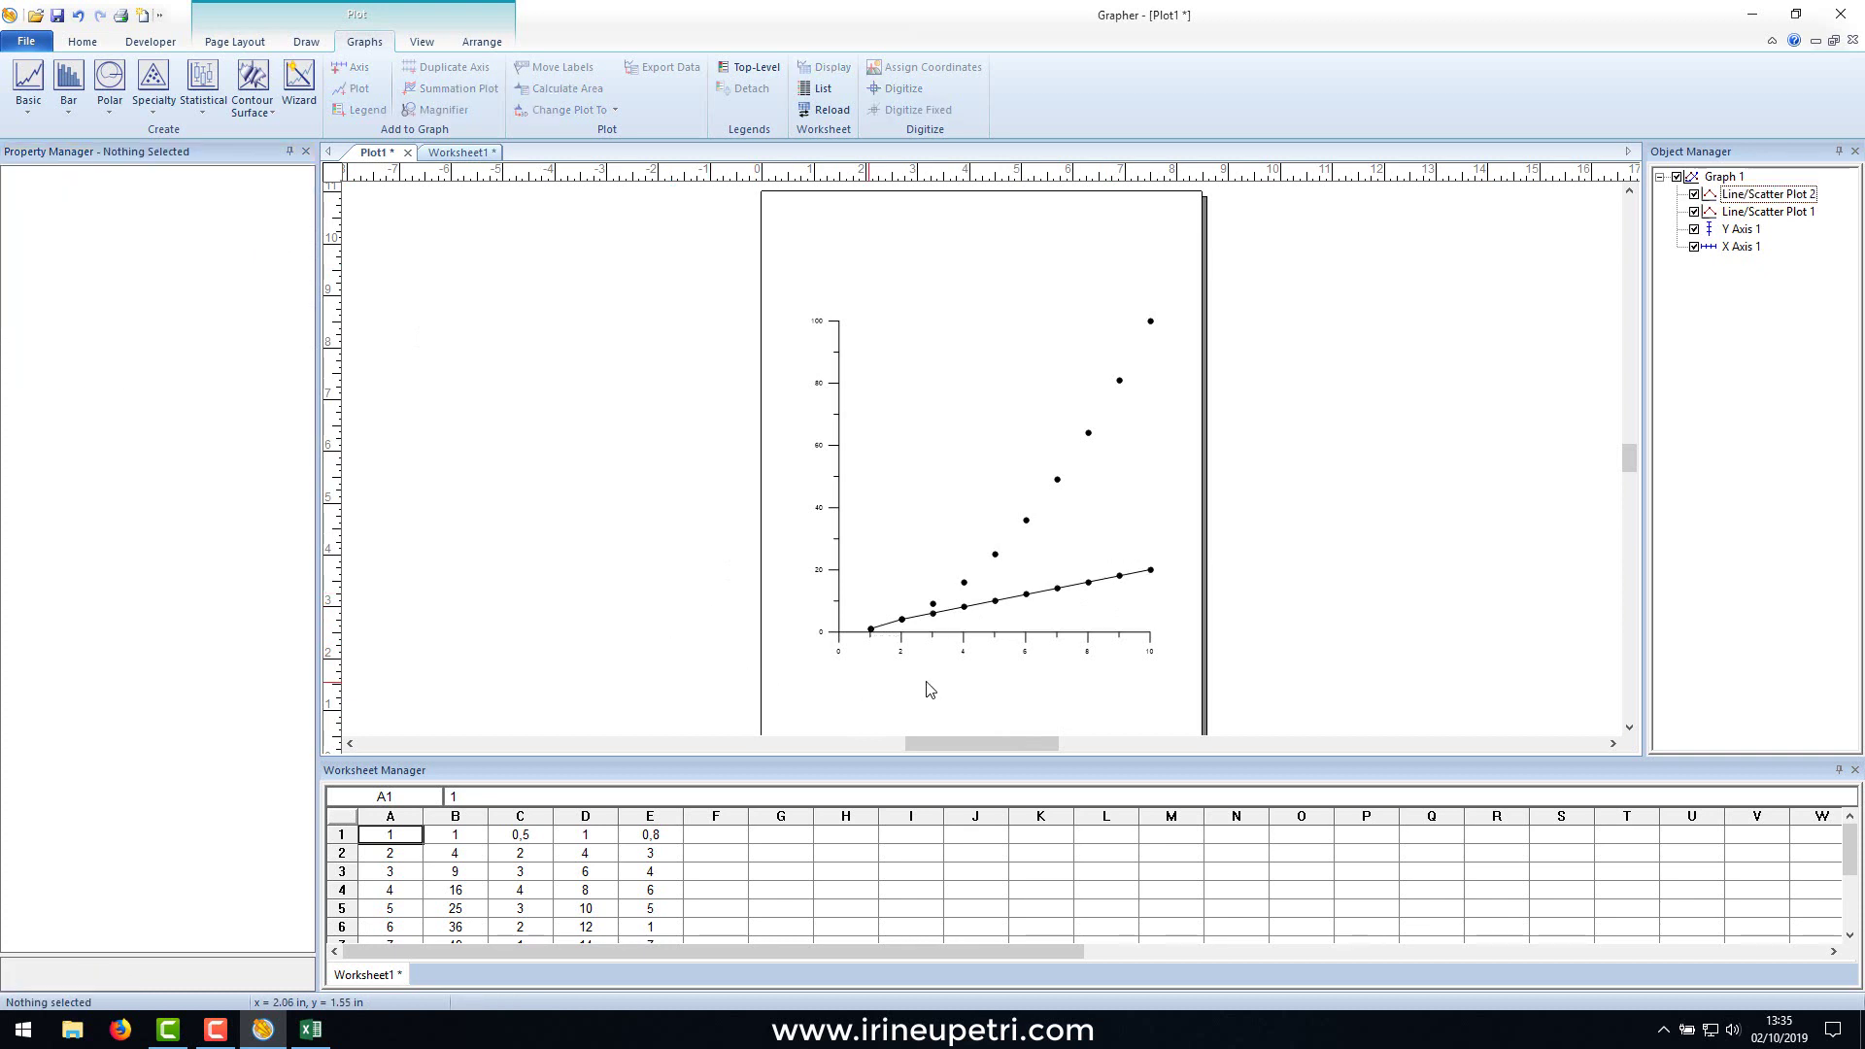
Change the symbol of Line/Scatter Plot 2 to the solid square, Symbol 10.
click(1153, 577)
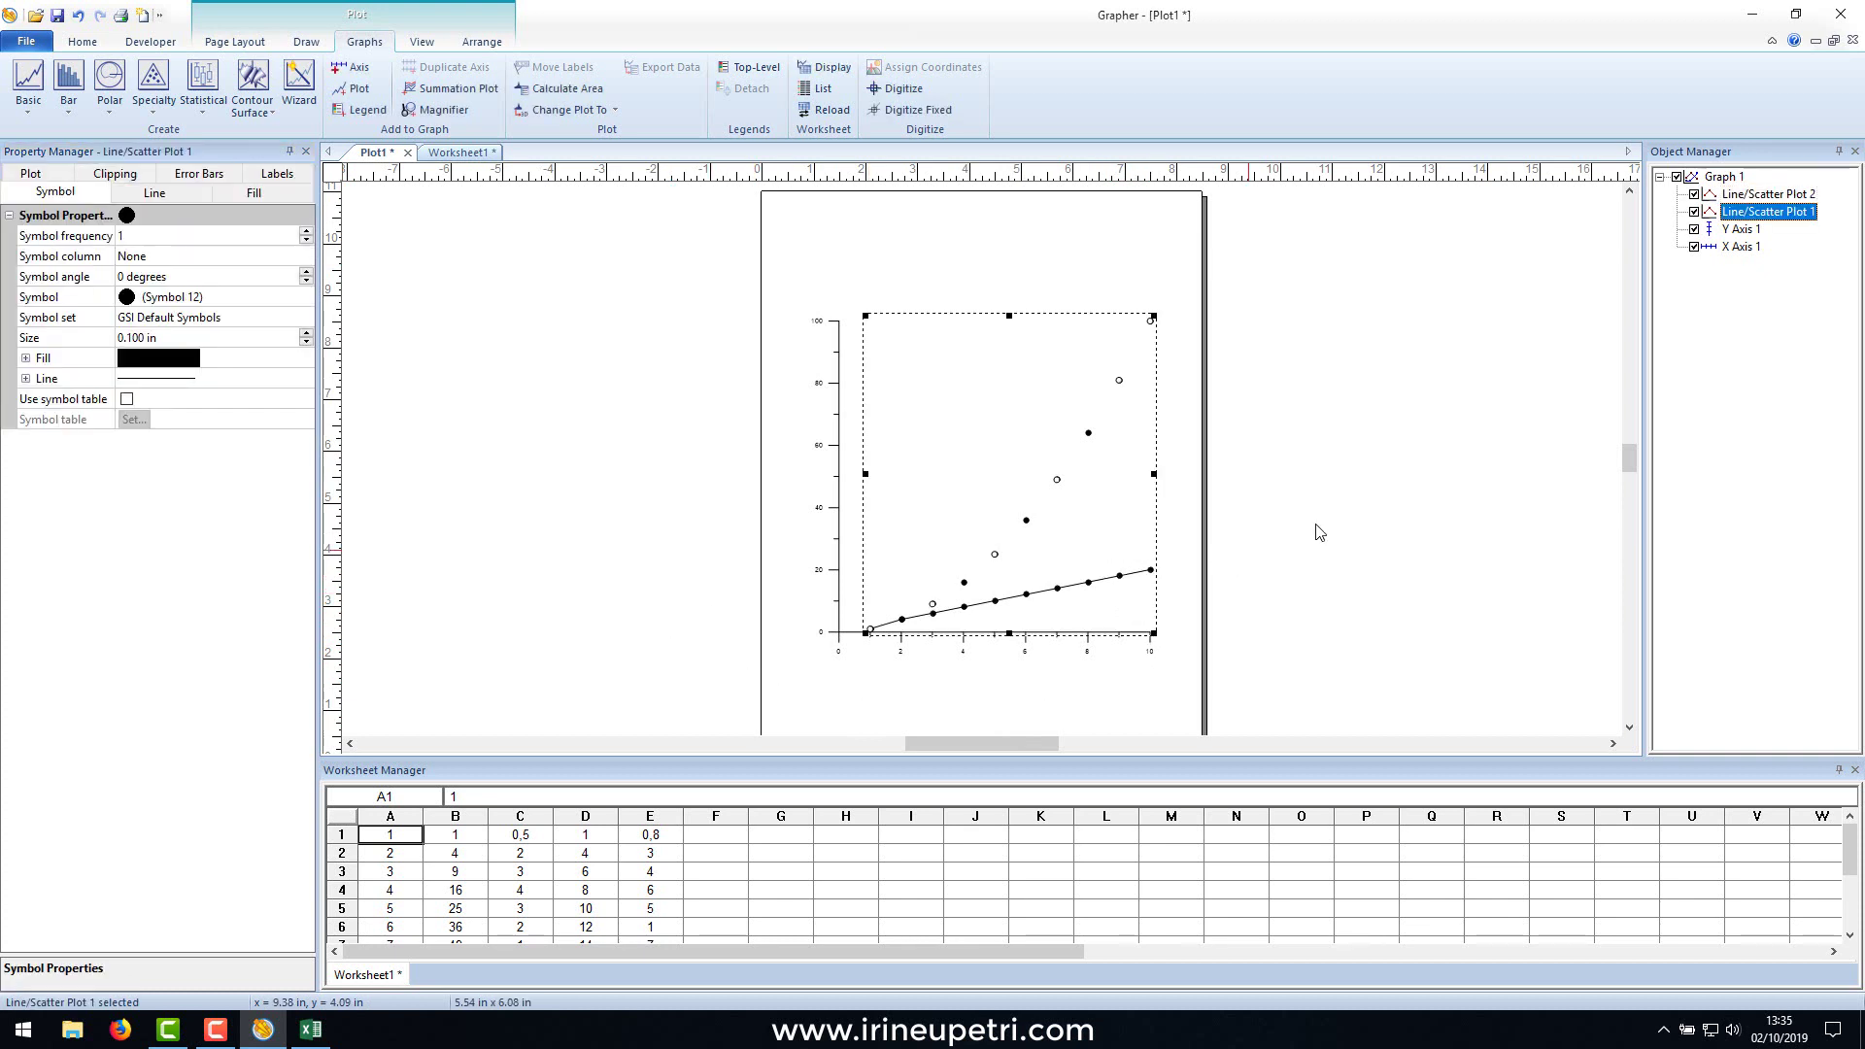
click(1766, 195)
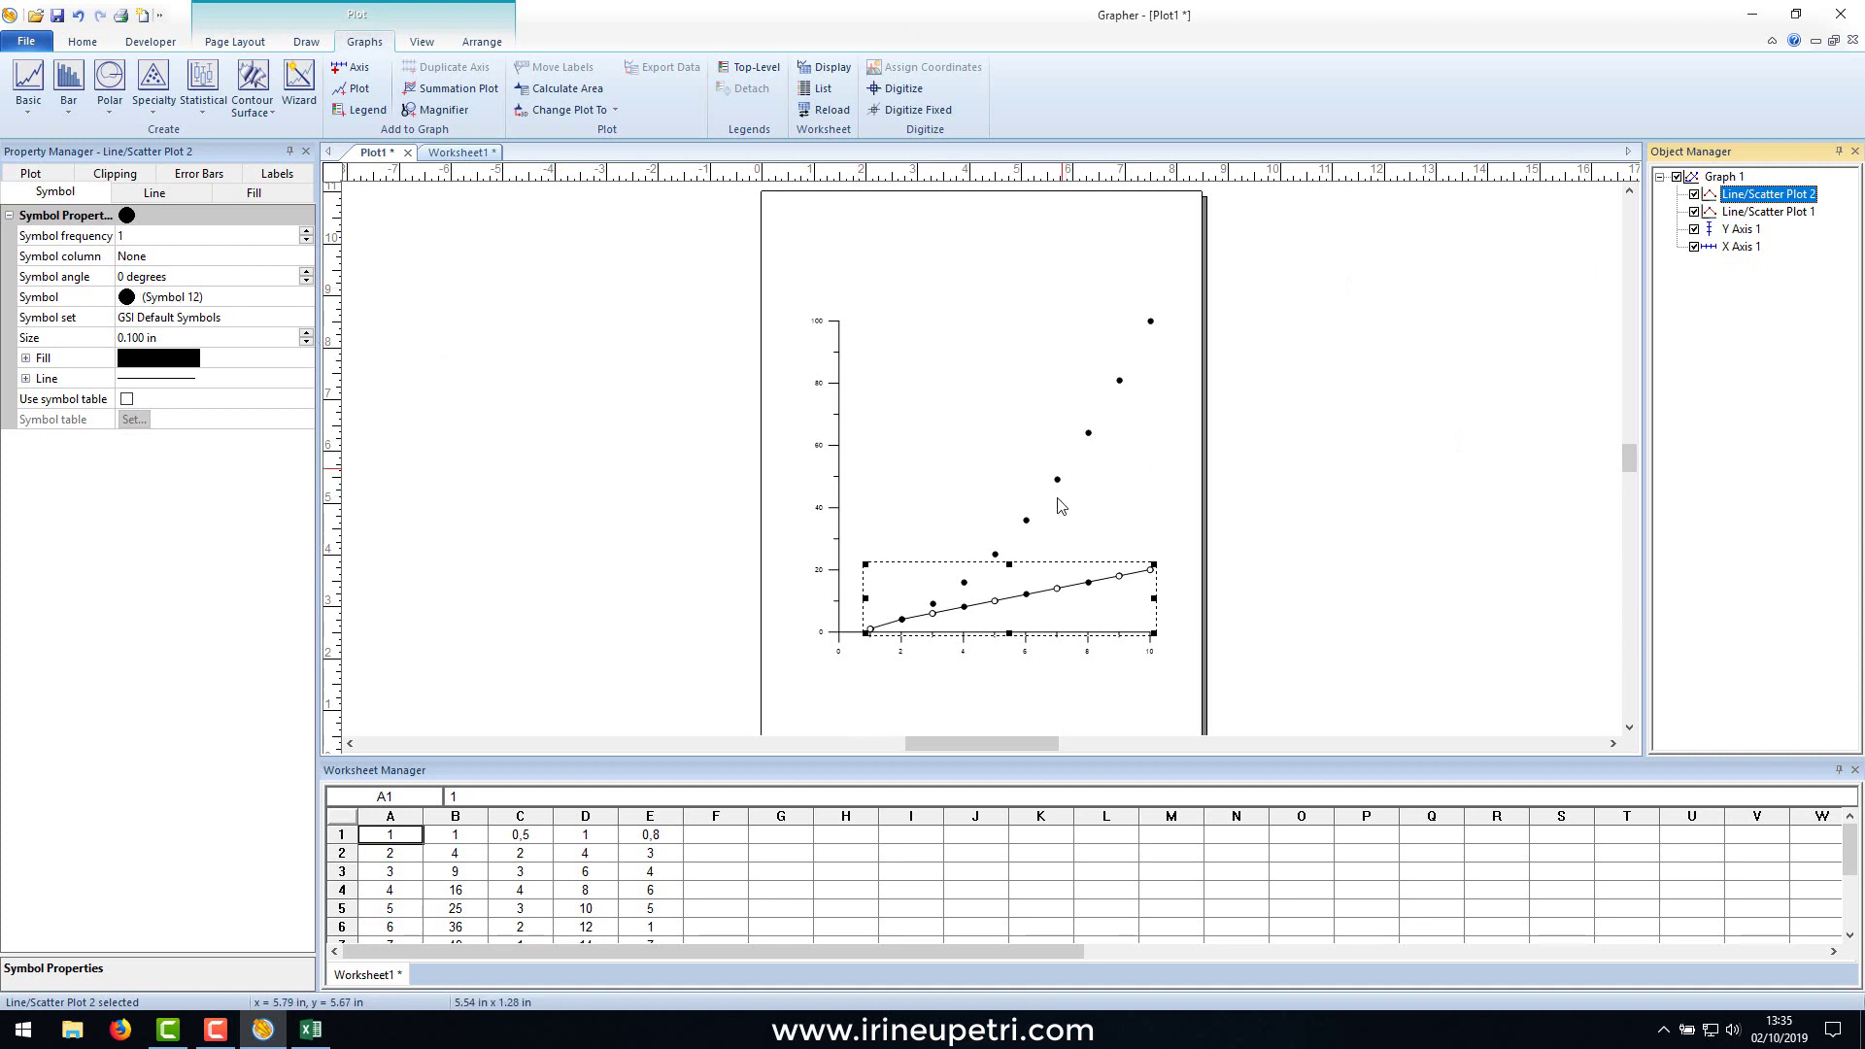
click(153, 300)
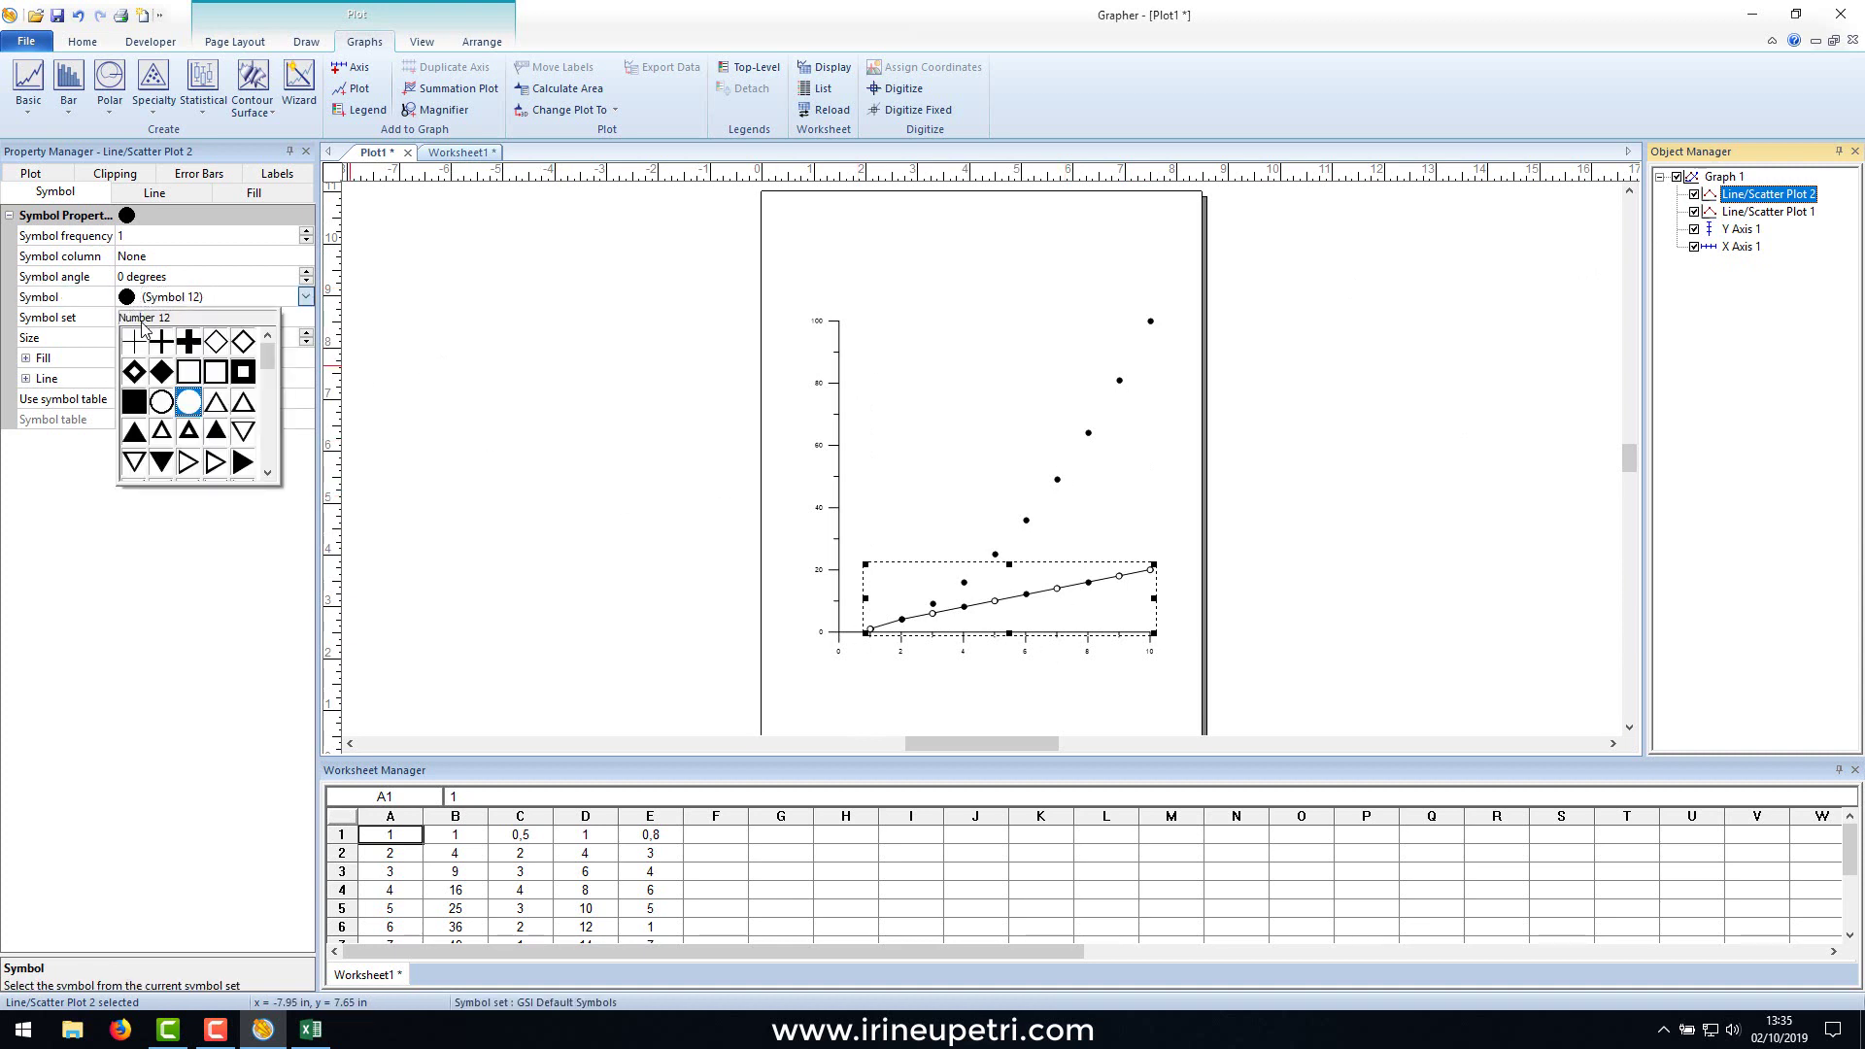
click(135, 401)
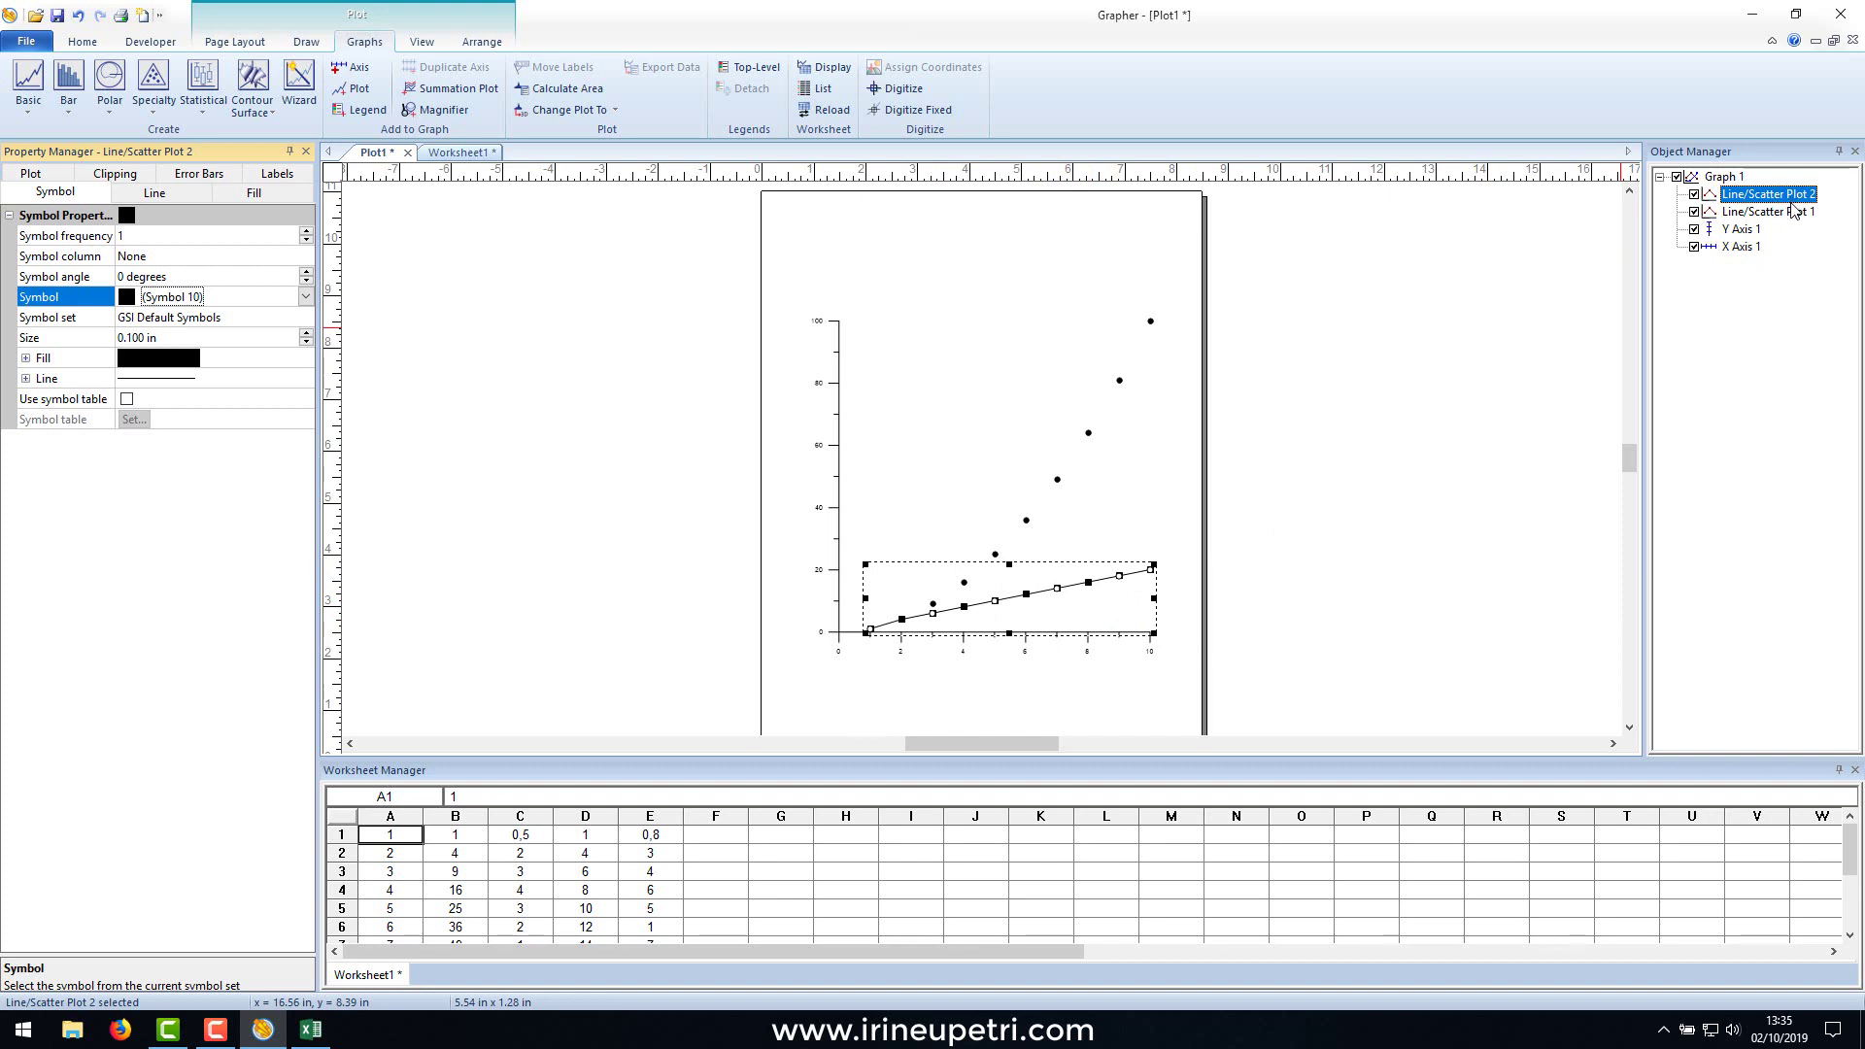
Set the foreground fill color of the square symbols in Line/Scatter Plot 2 to Blue.
double_click(169, 359)
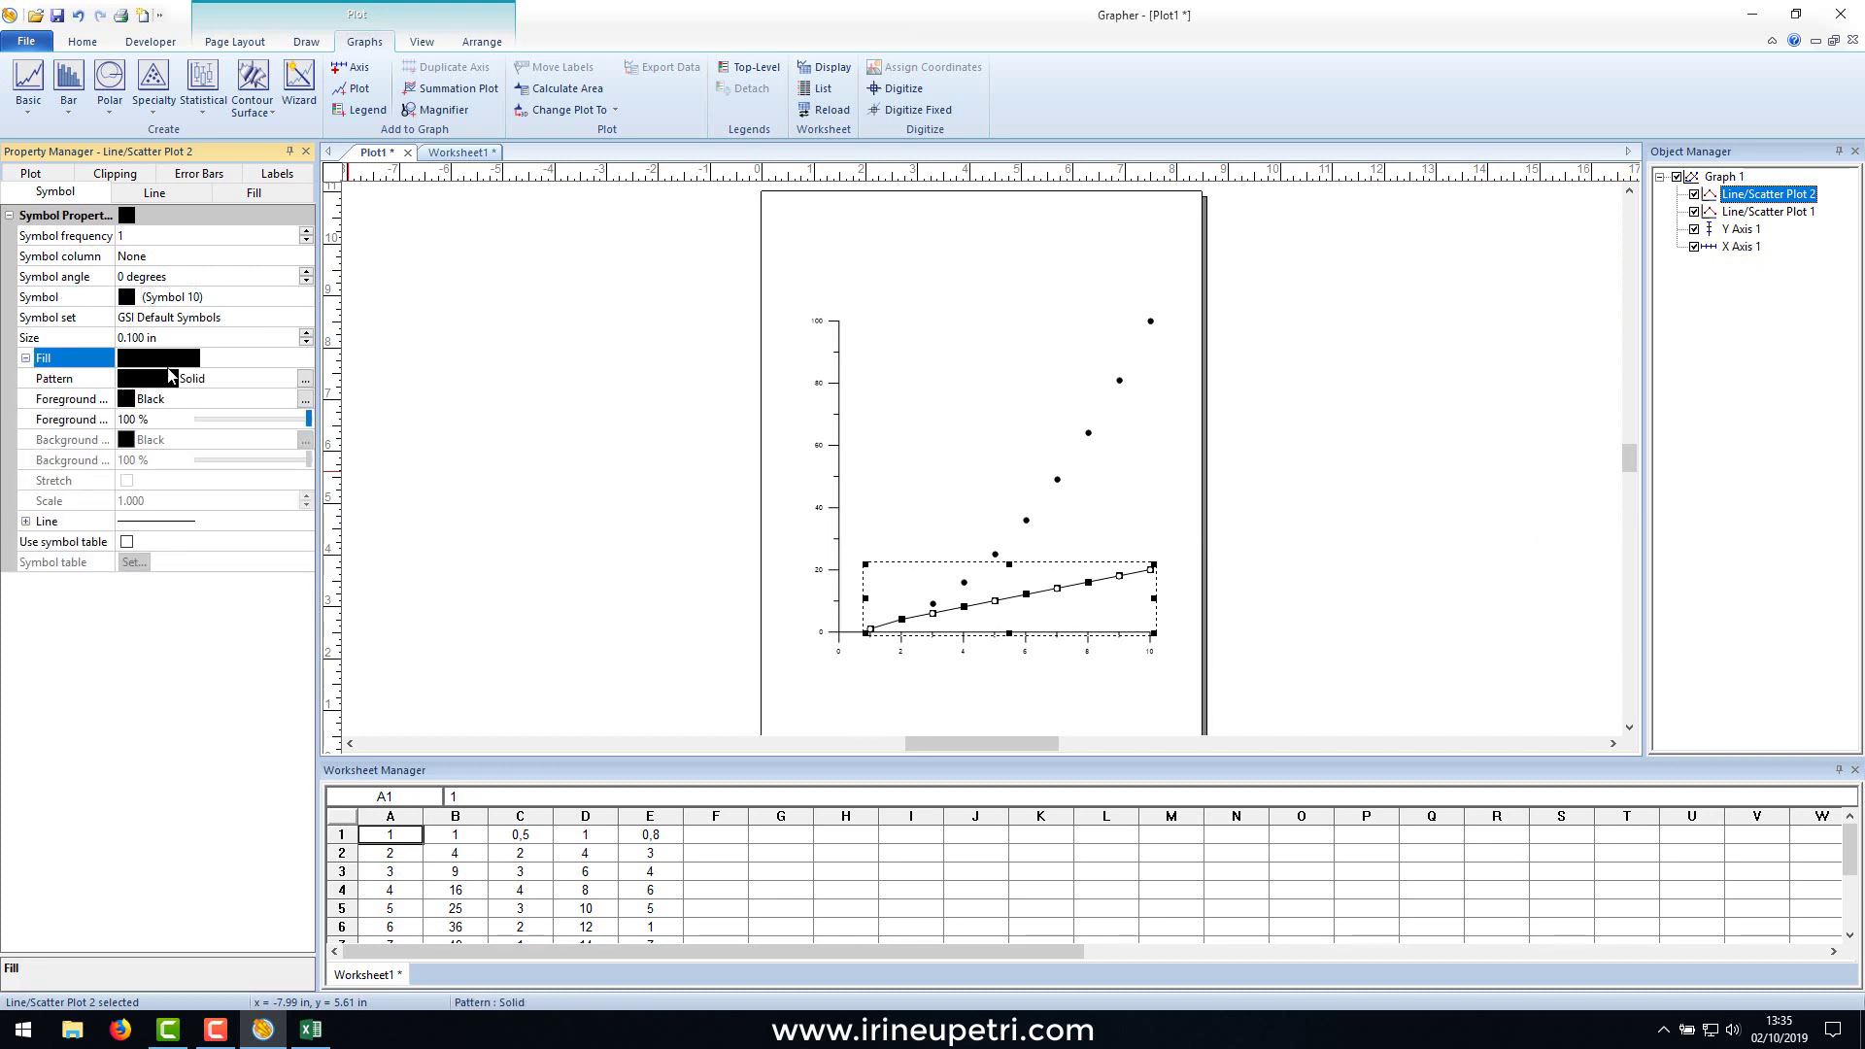
click(305, 399)
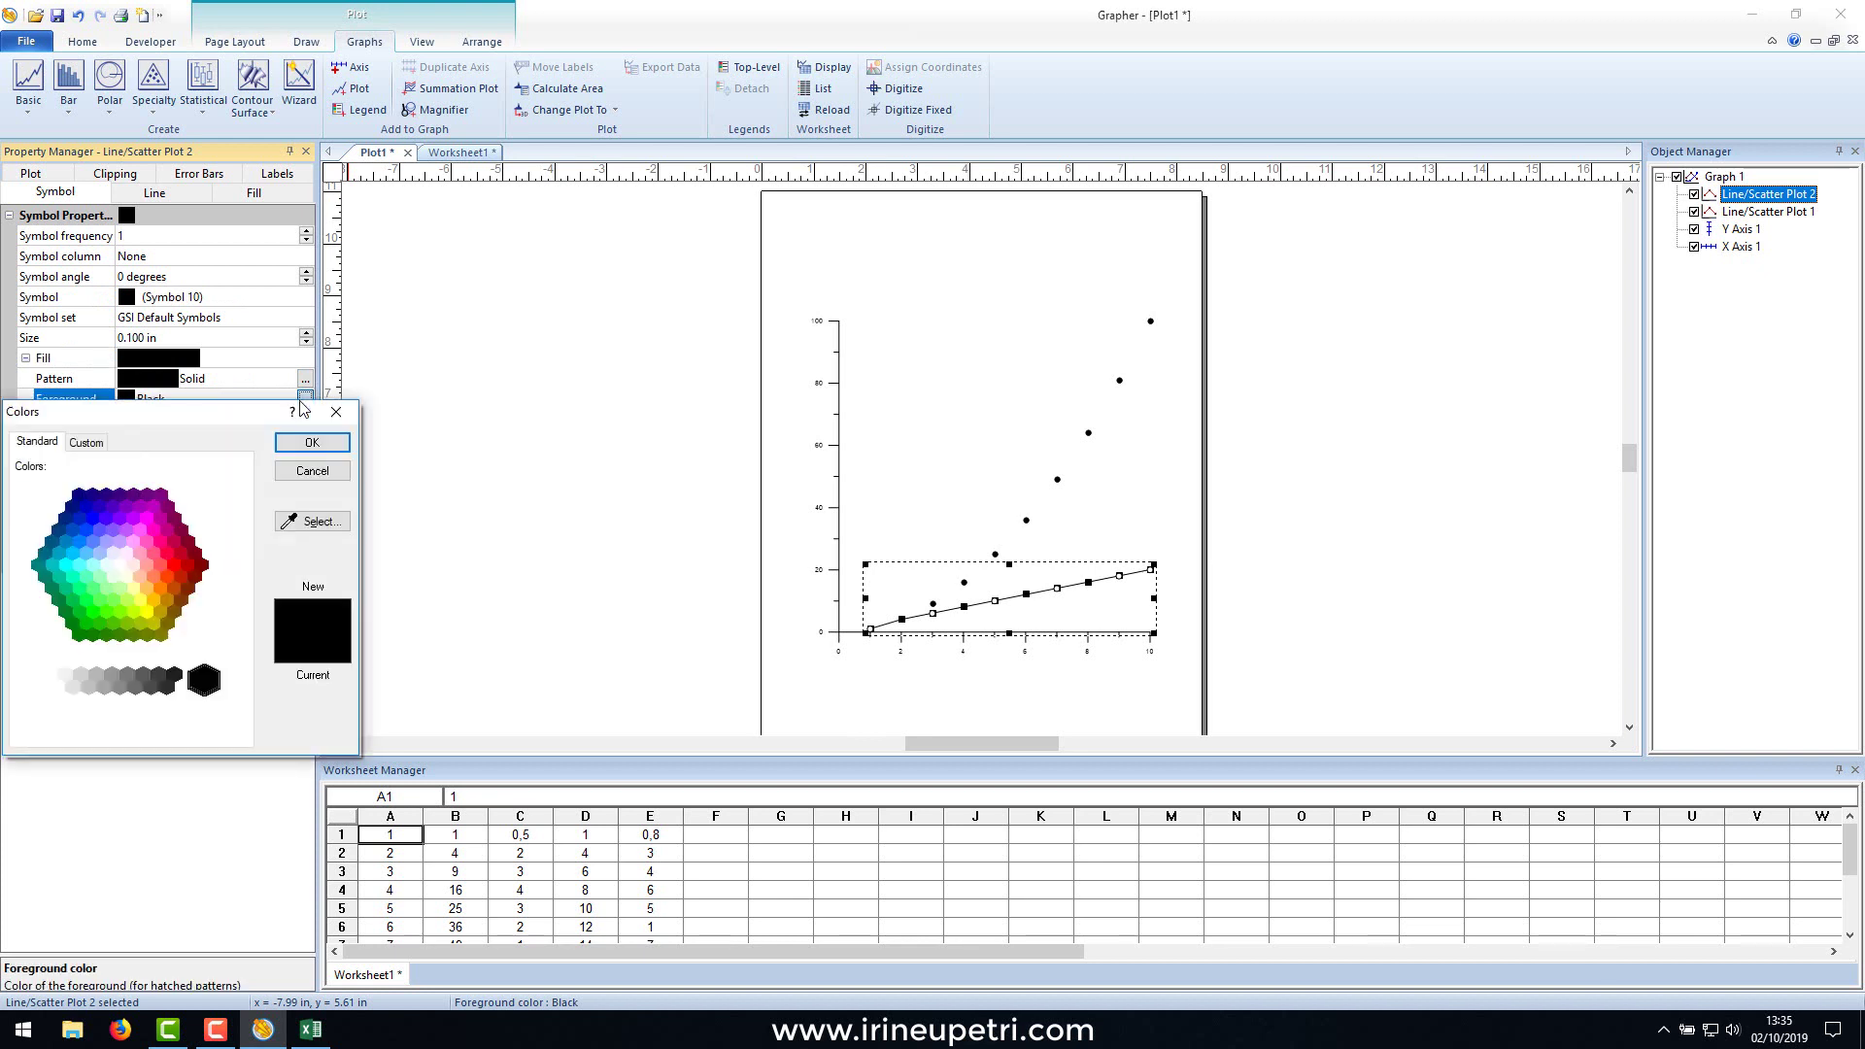
click(97, 525)
click(312, 442)
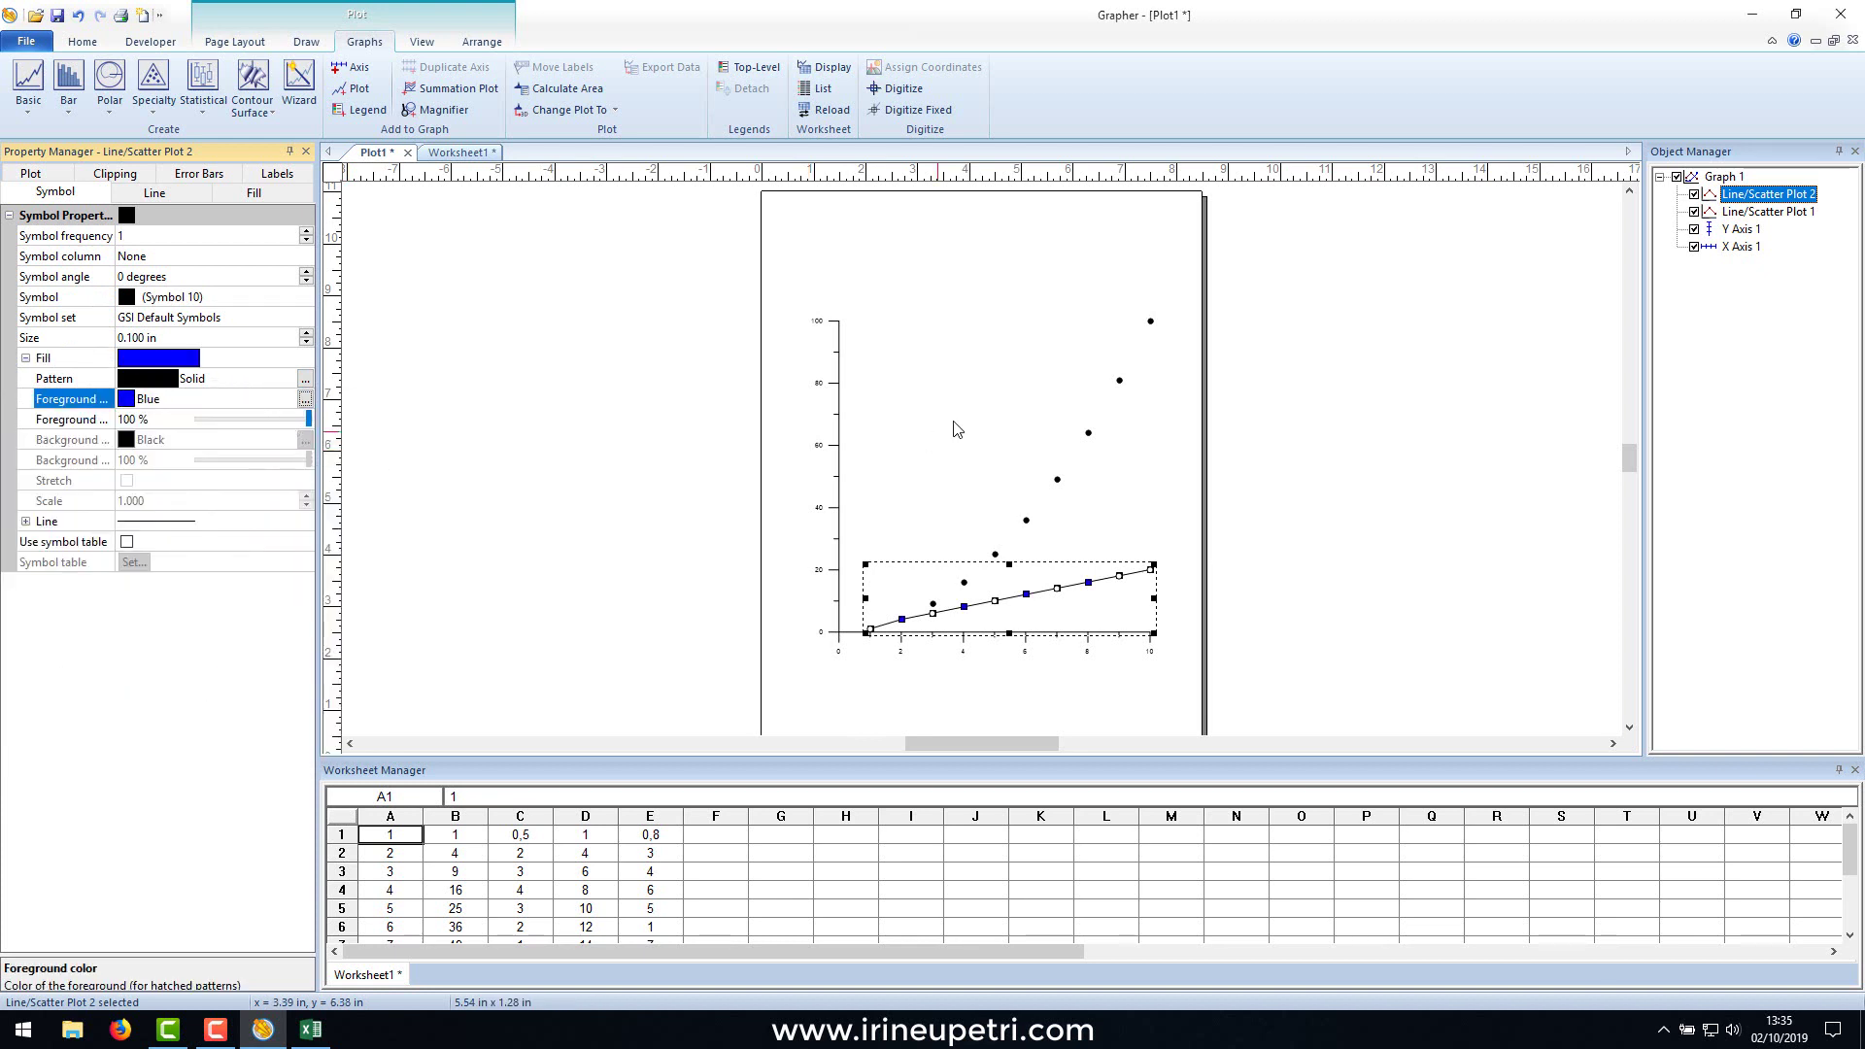
Set the foreground fill color of the round symbols in Line/Scatter Plot 1 to Red.
click(1120, 383)
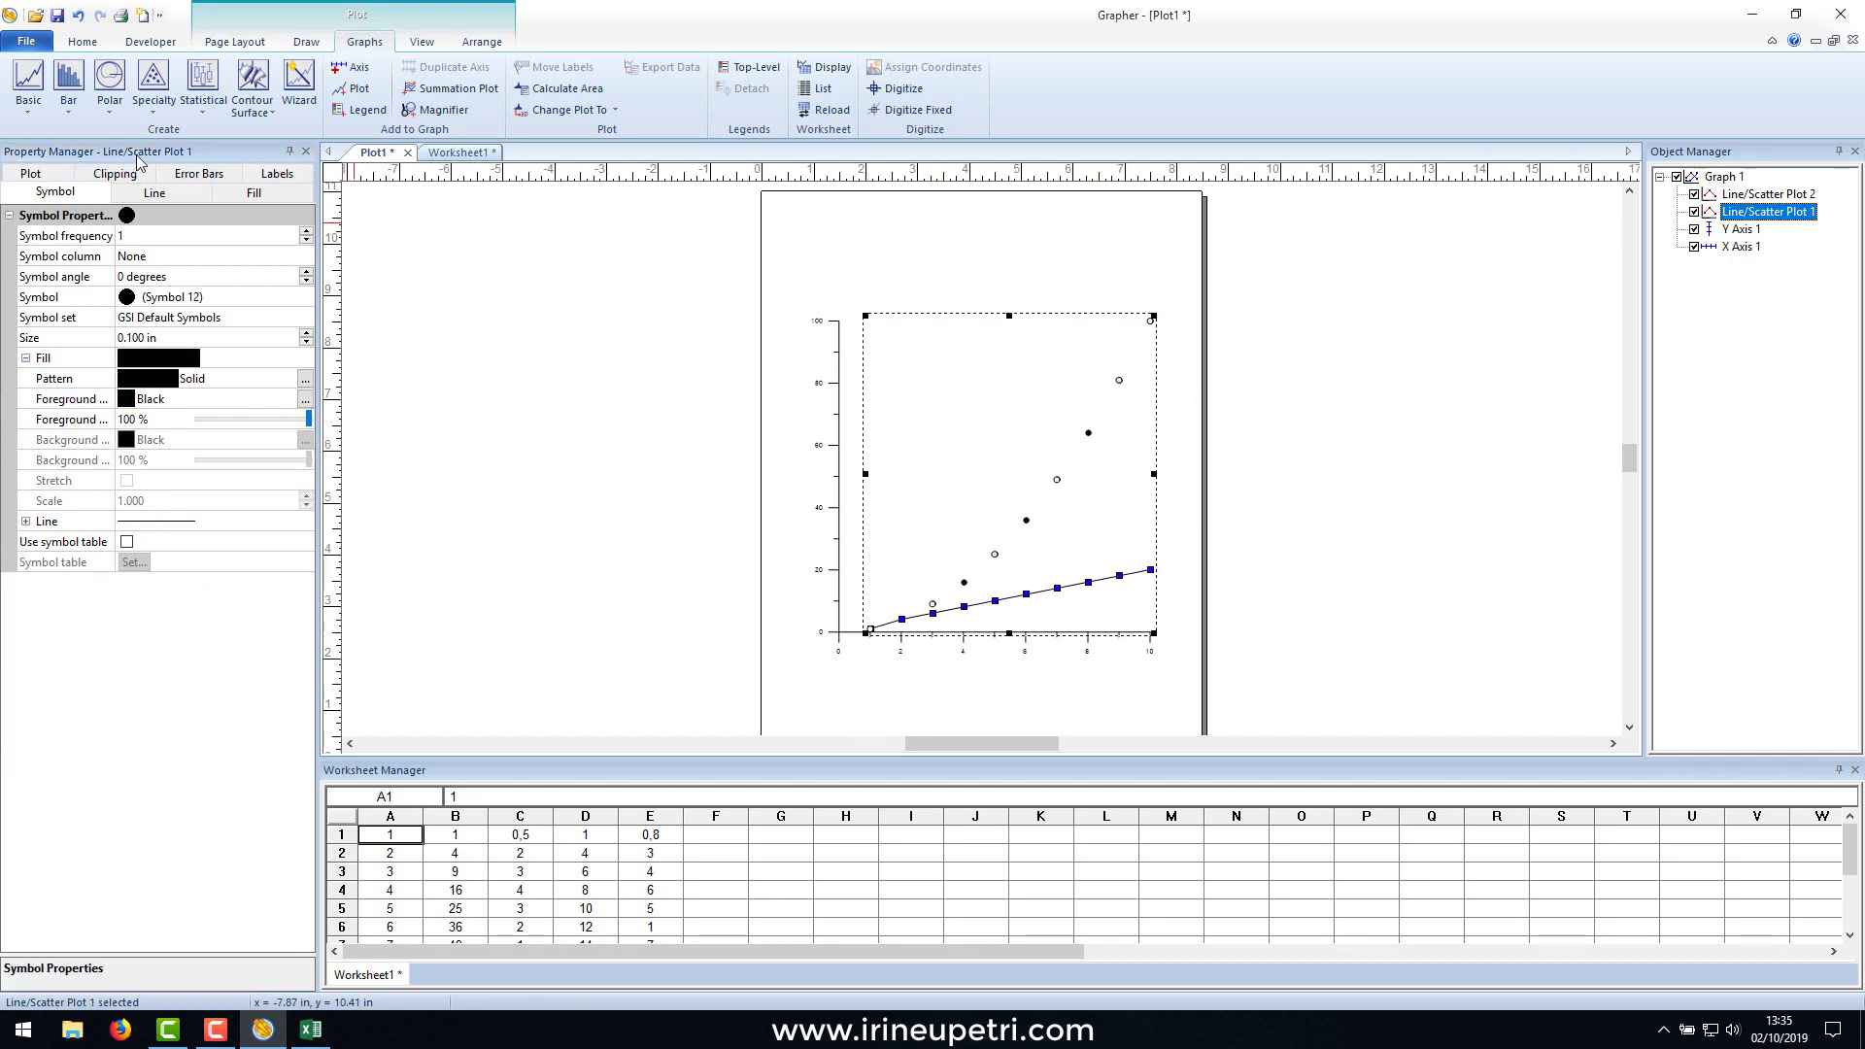
click(153, 386)
click(170, 401)
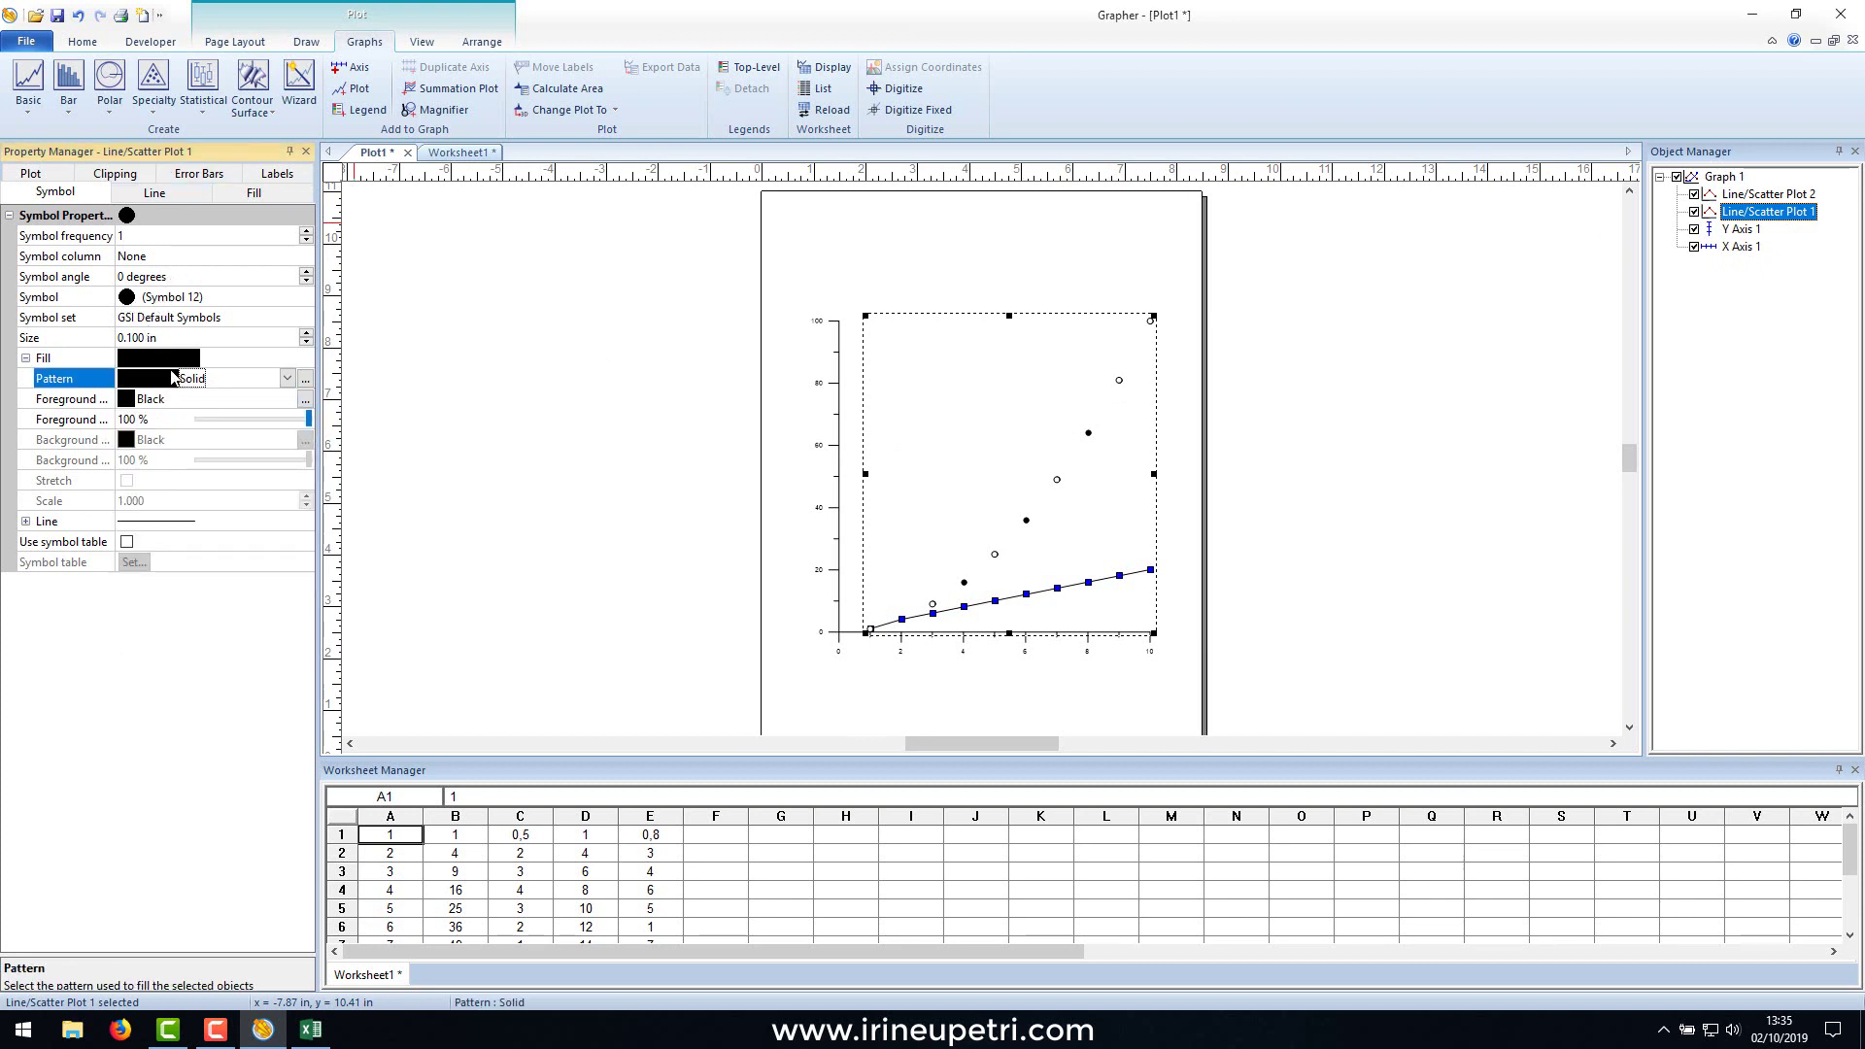
click(170, 400)
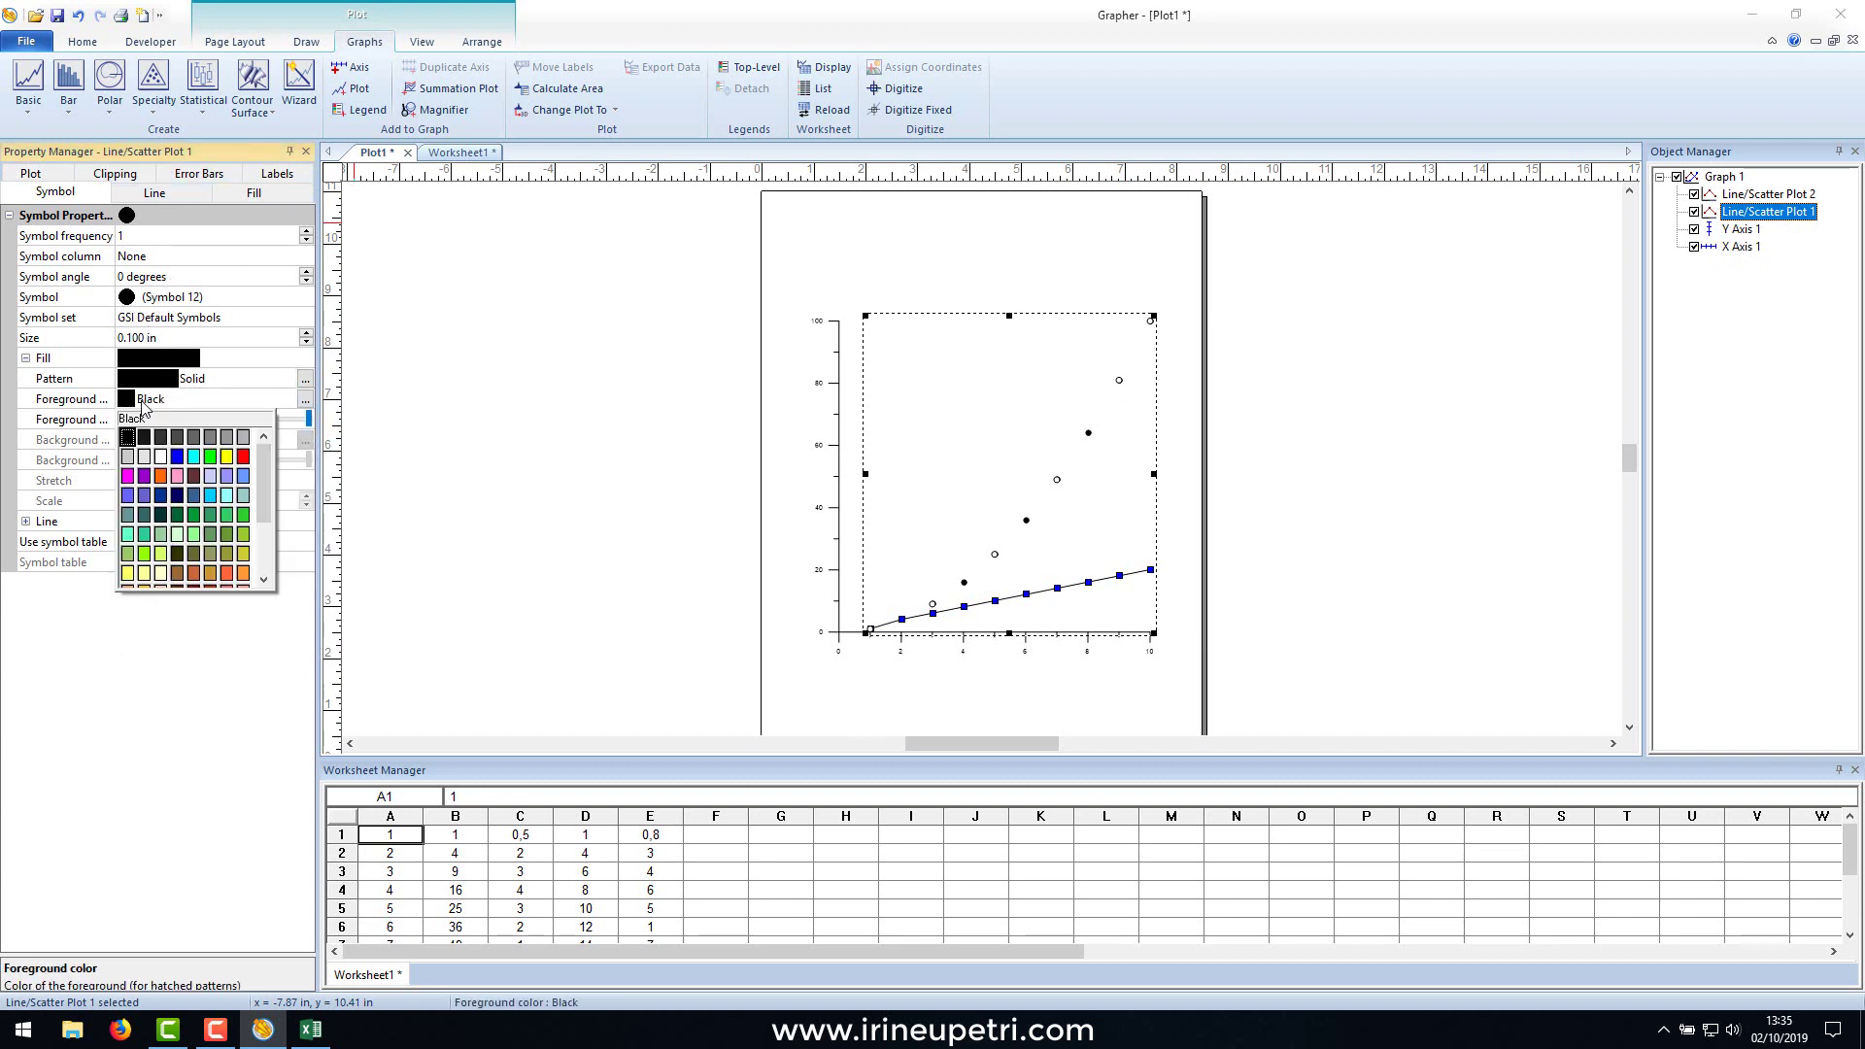
click(245, 464)
click(443, 421)
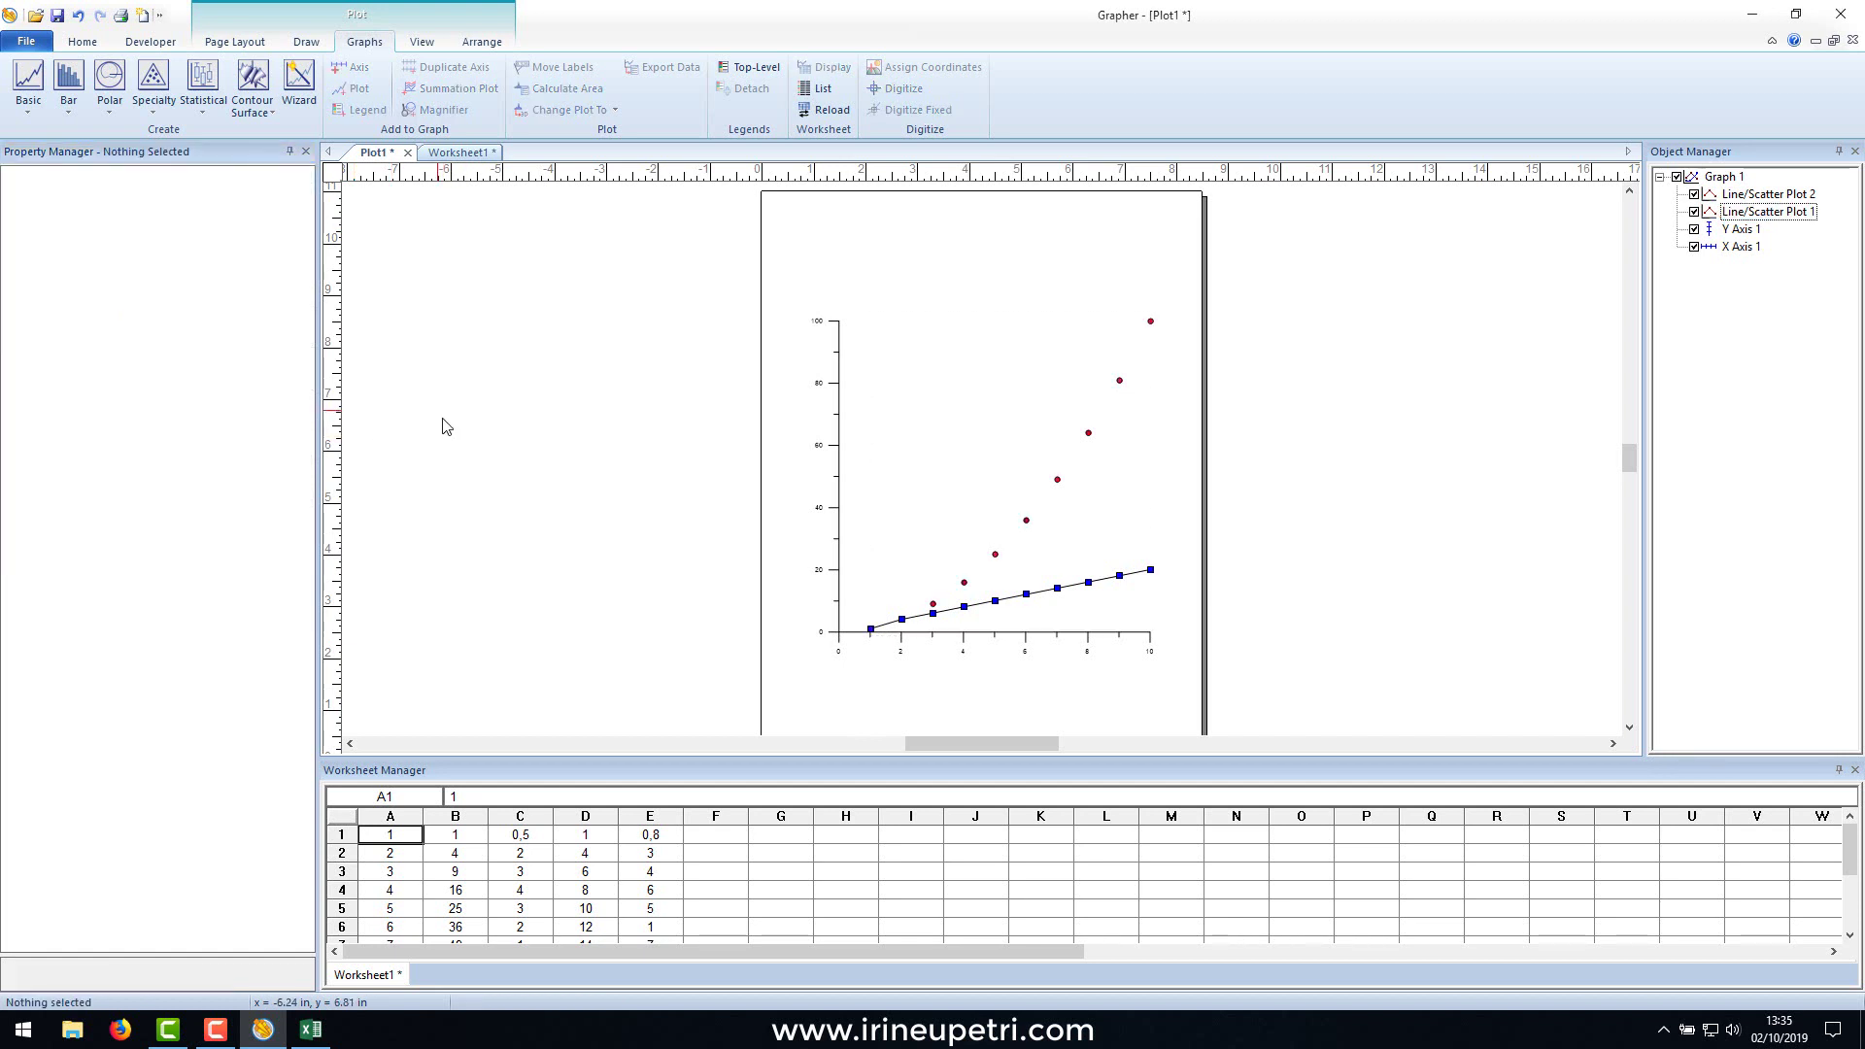
Set the line style of Line/Scatter Plot 2 to Invisible so that only its square symbols are drawn.
click(1092, 585)
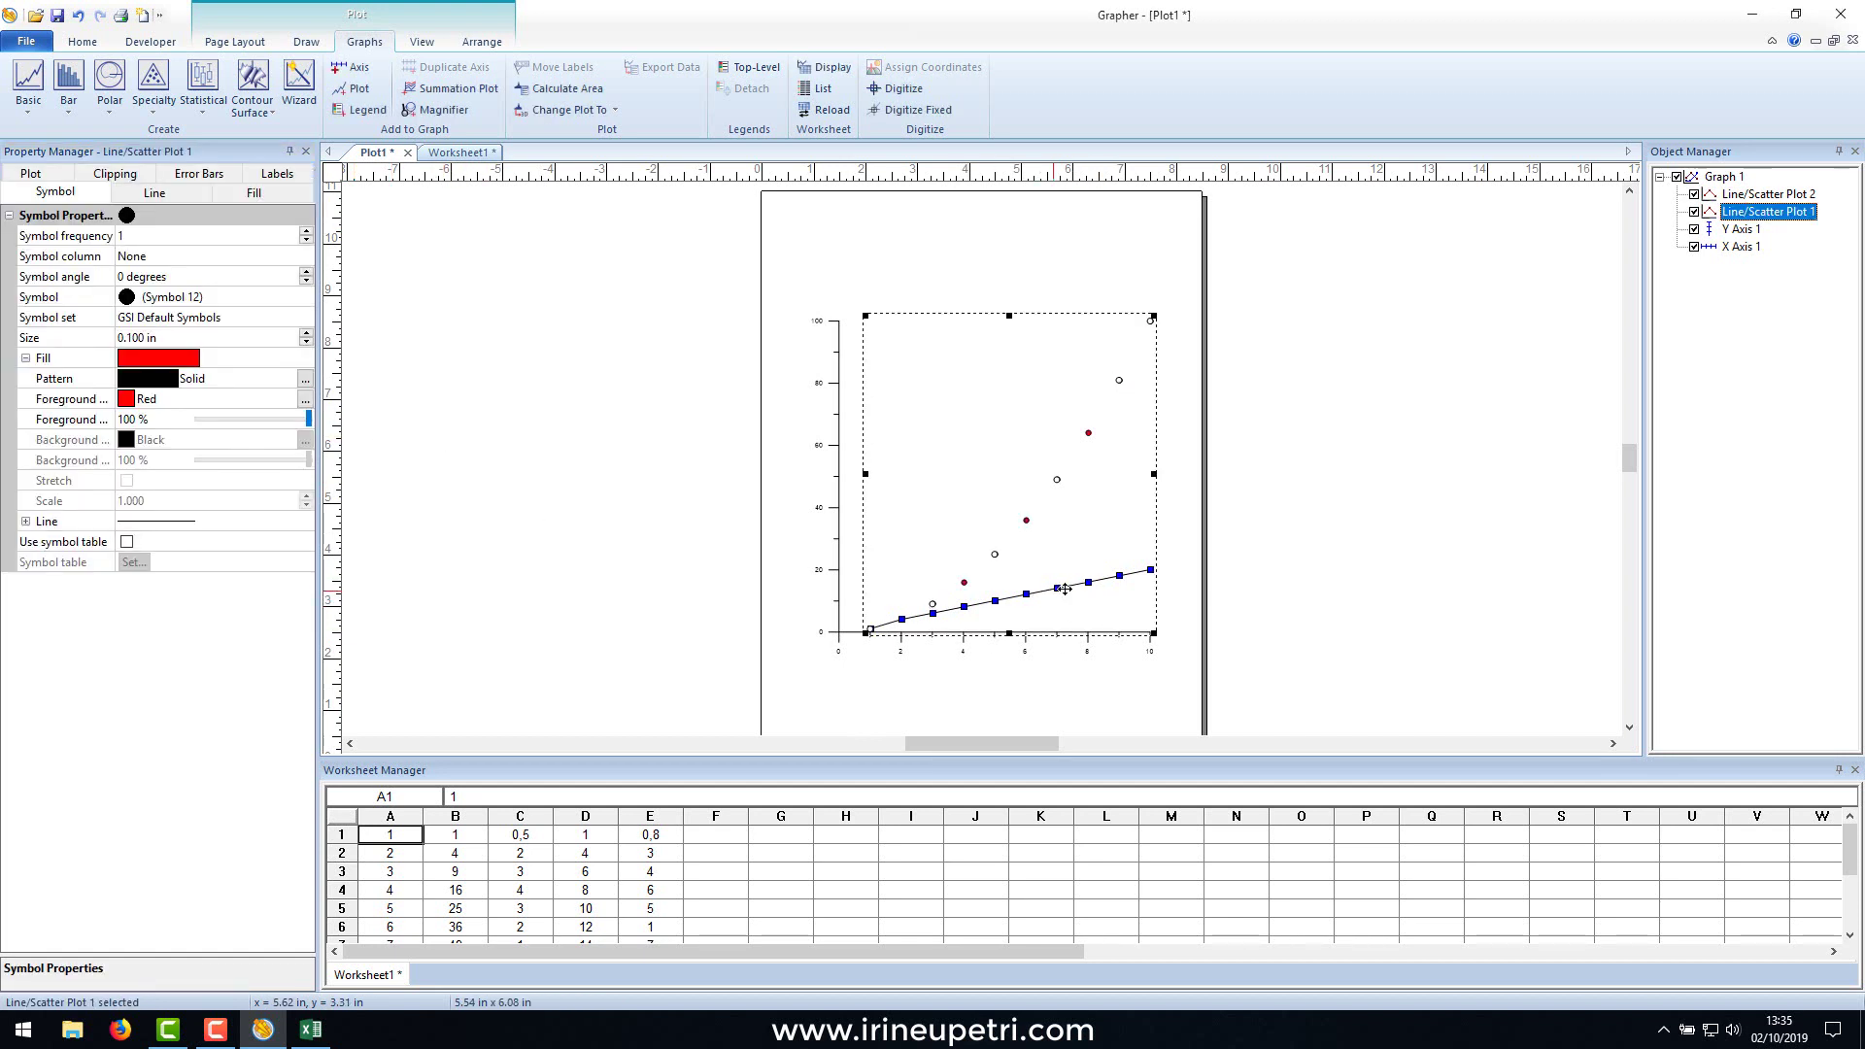
click(1101, 581)
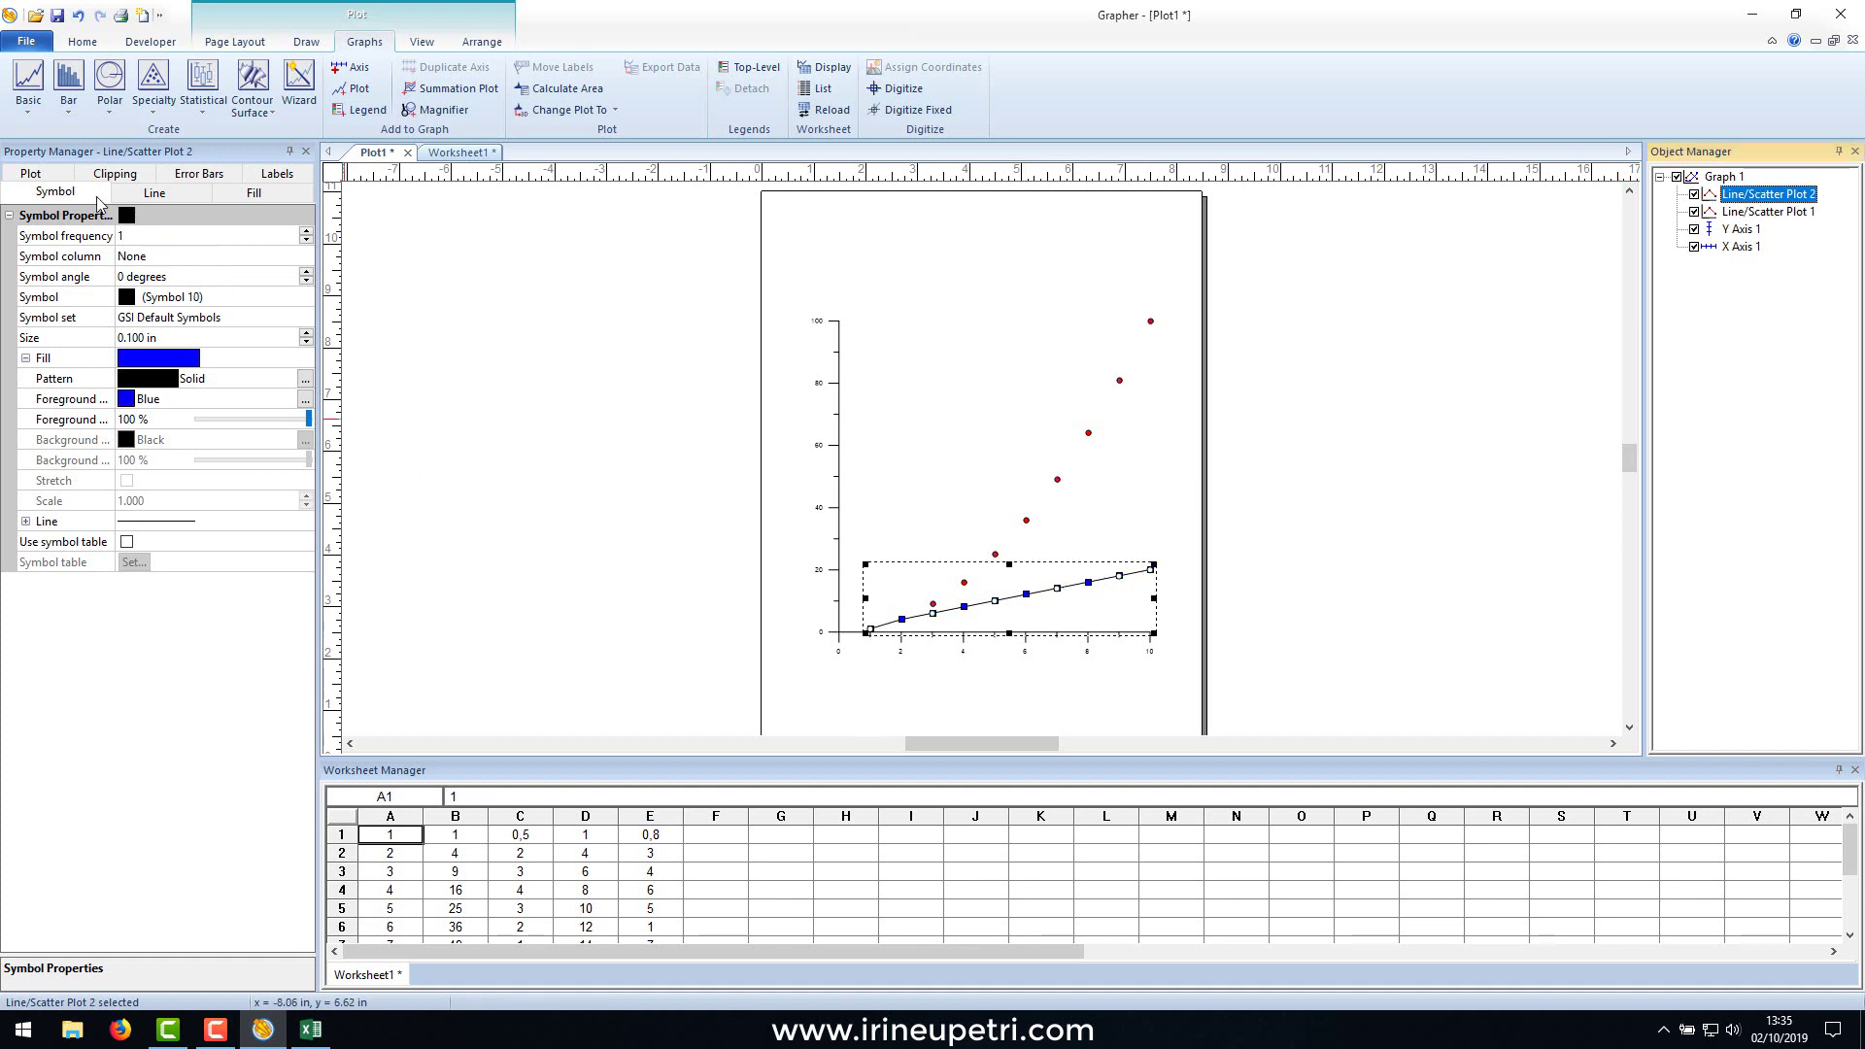
click(154, 195)
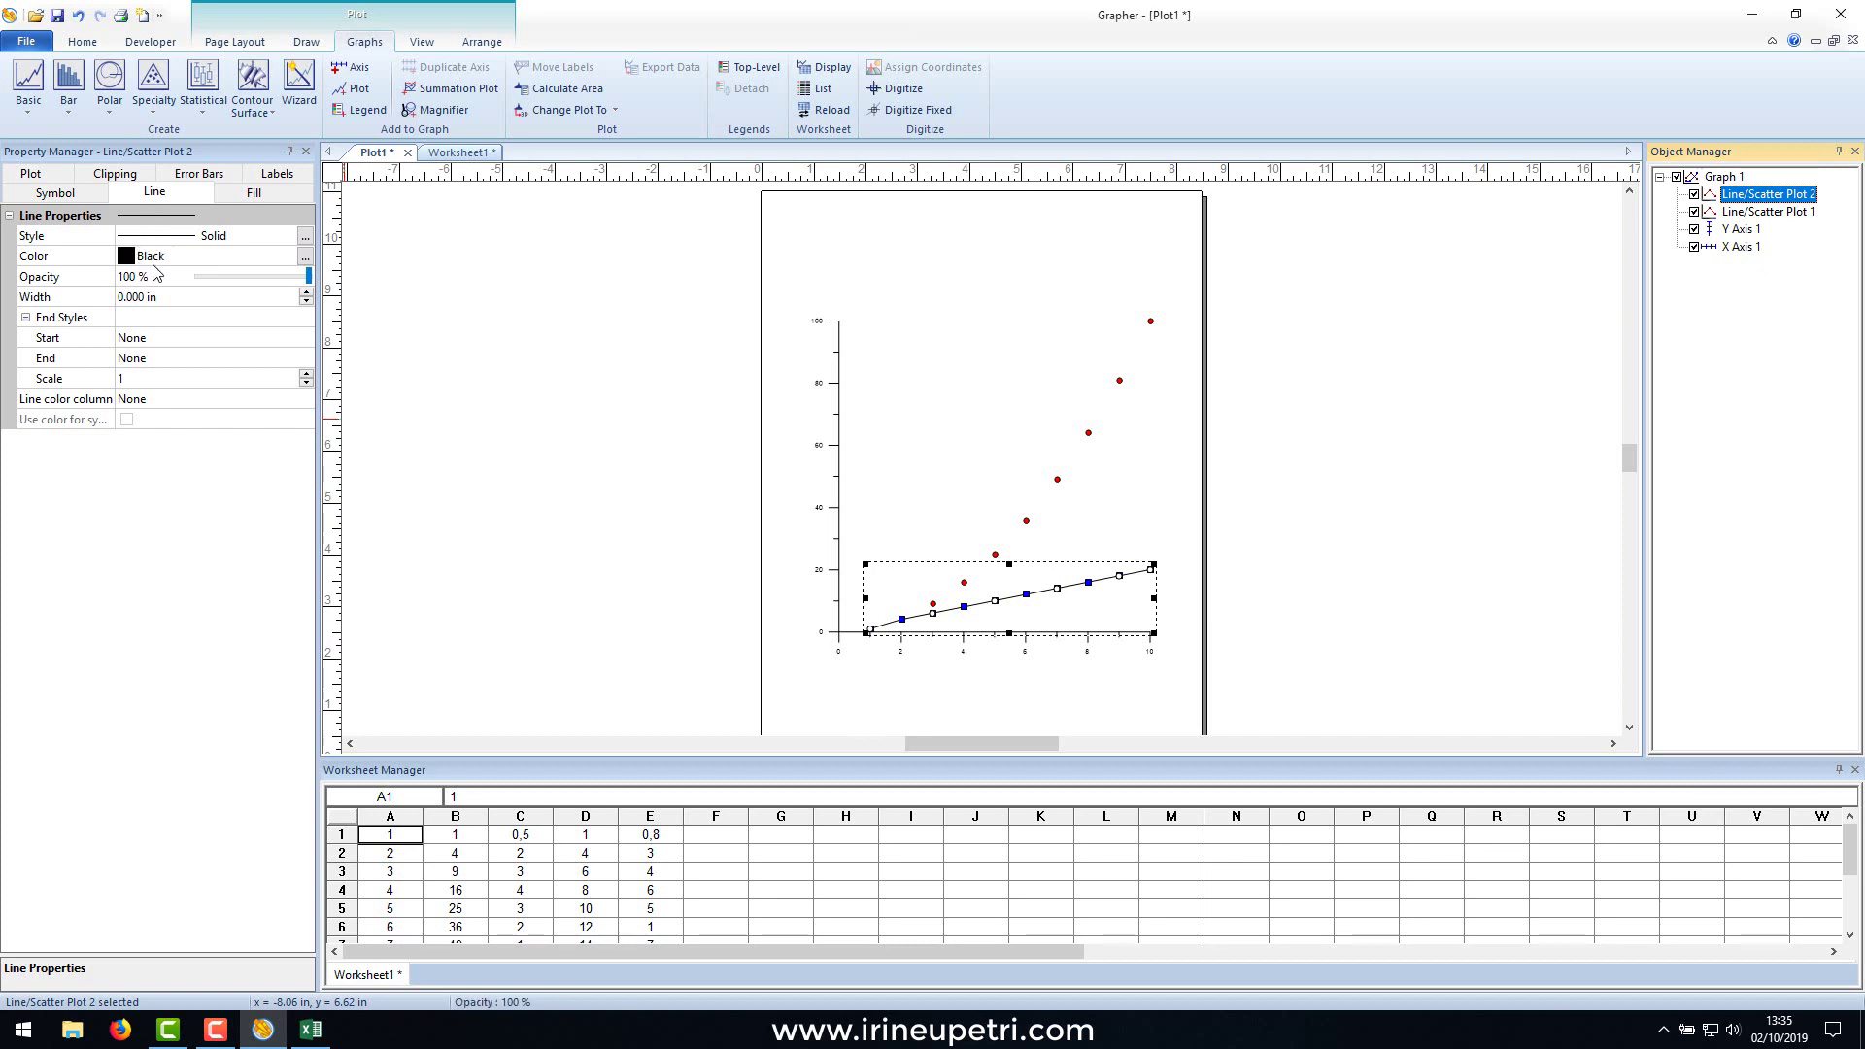
click(173, 238)
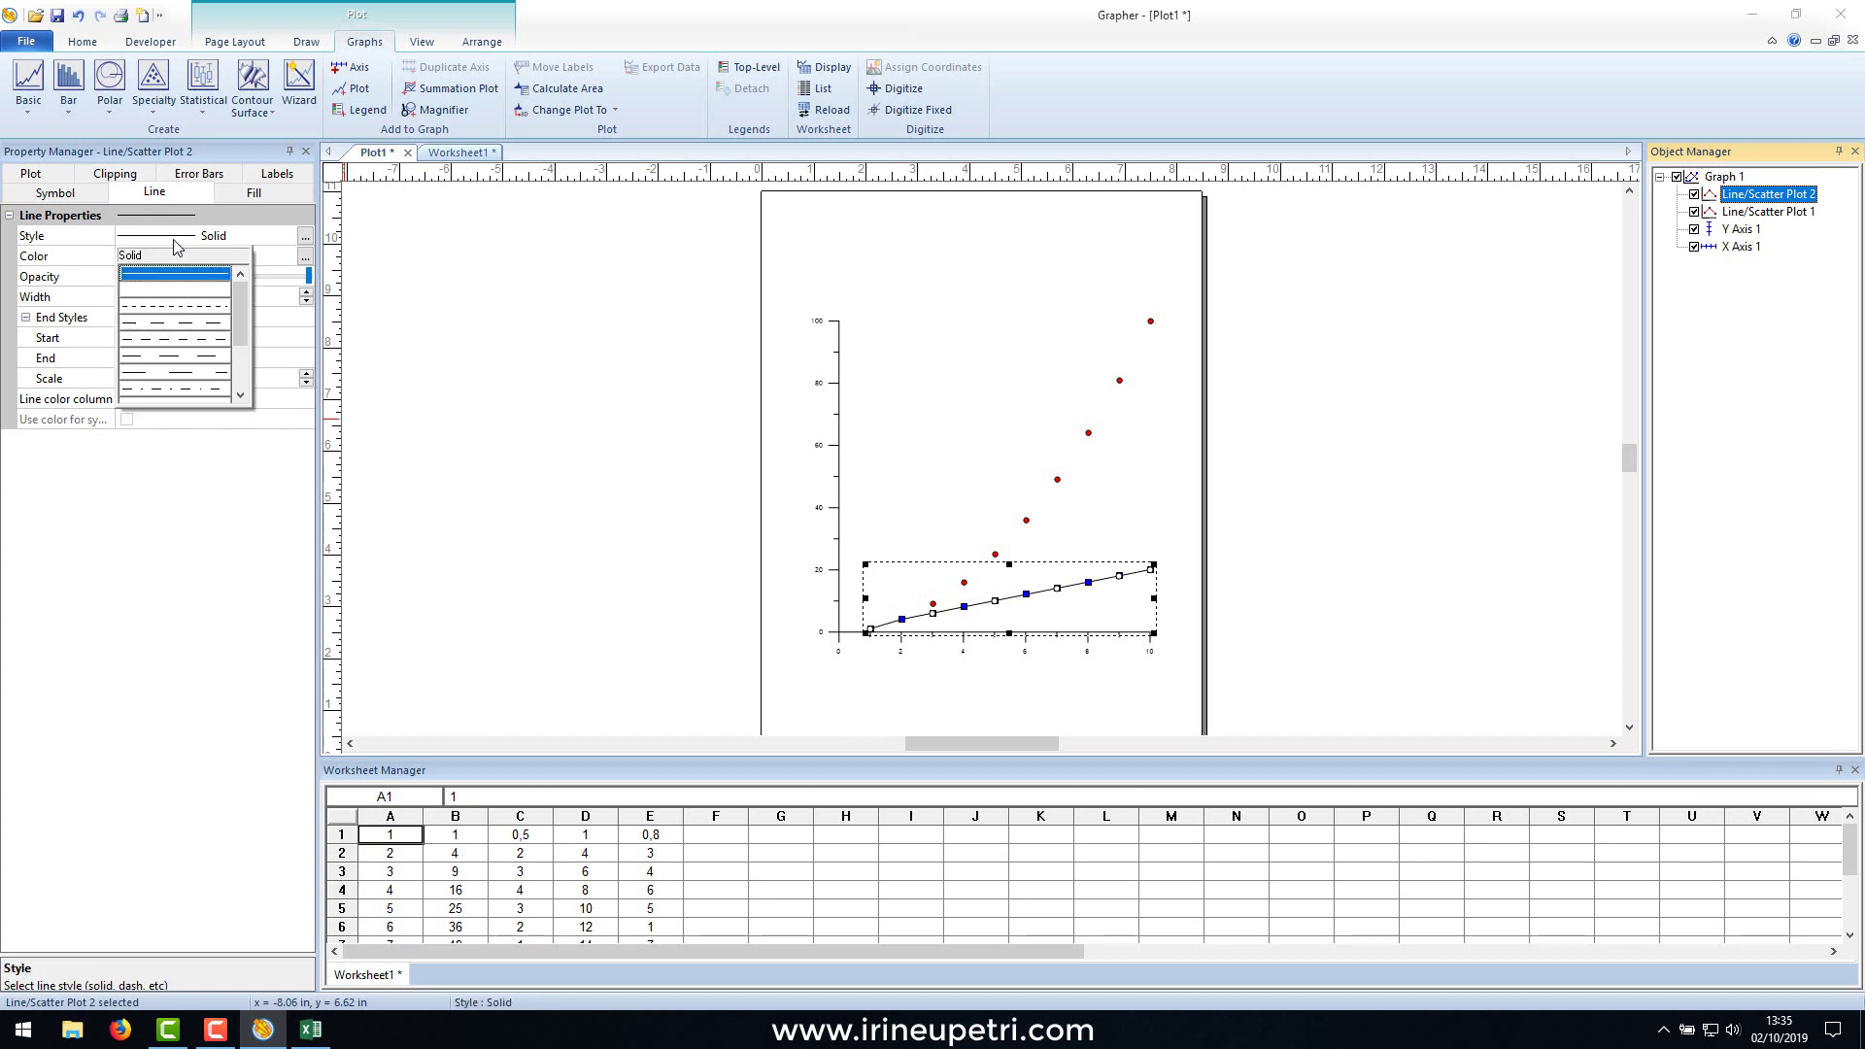
click(144, 295)
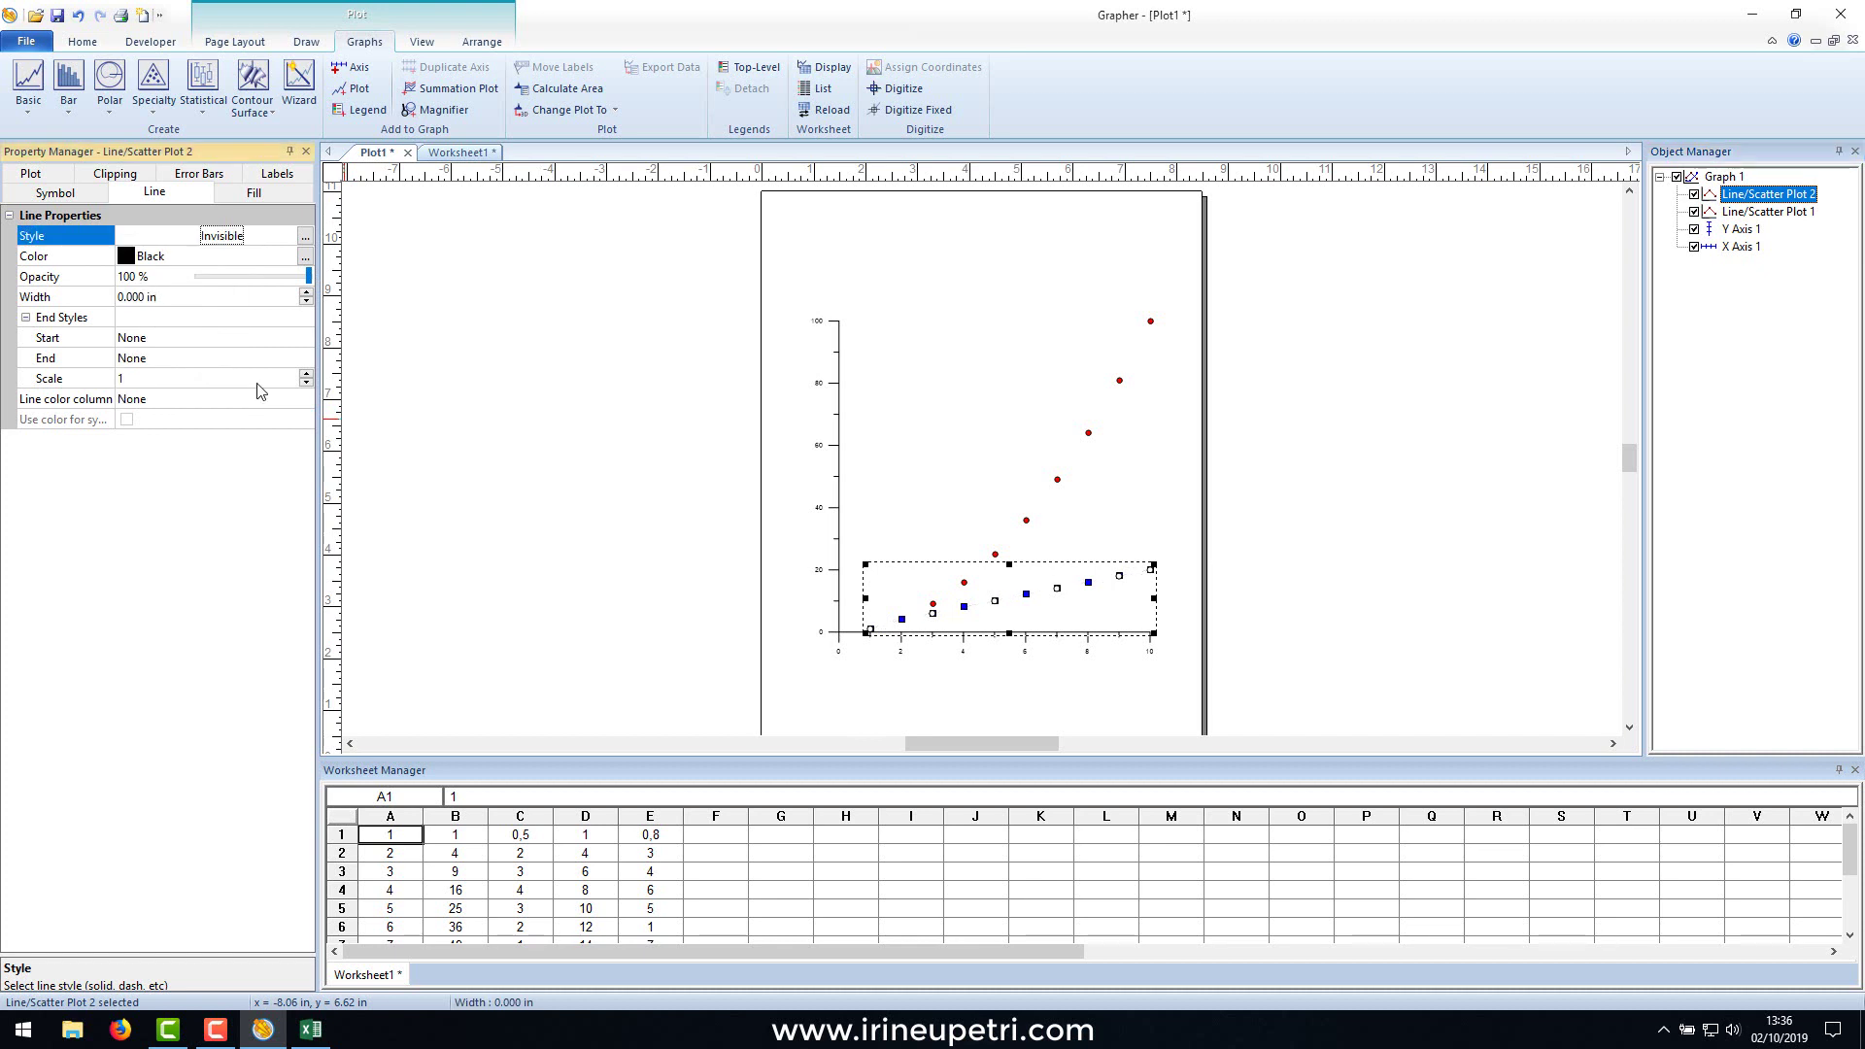
click(615, 608)
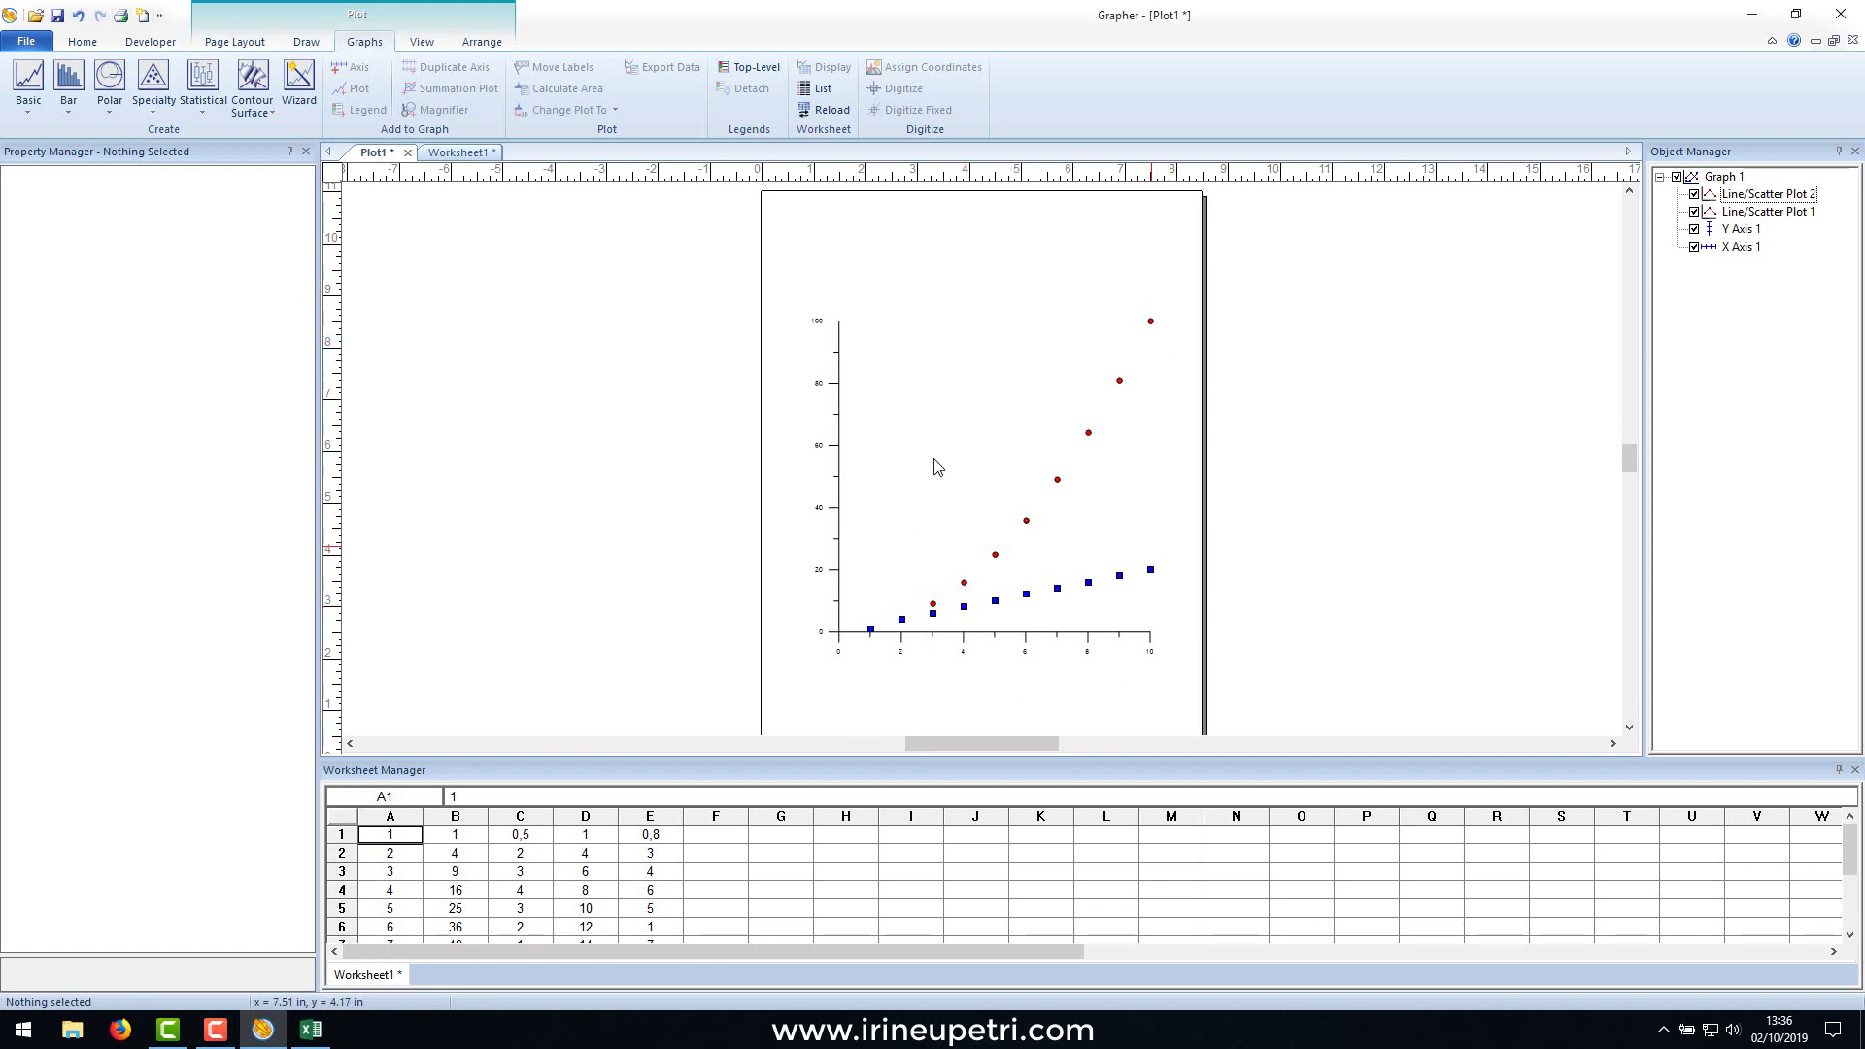
Add a second axis of type Y Axis to the graph.
scroll(895, 518, down, 1)
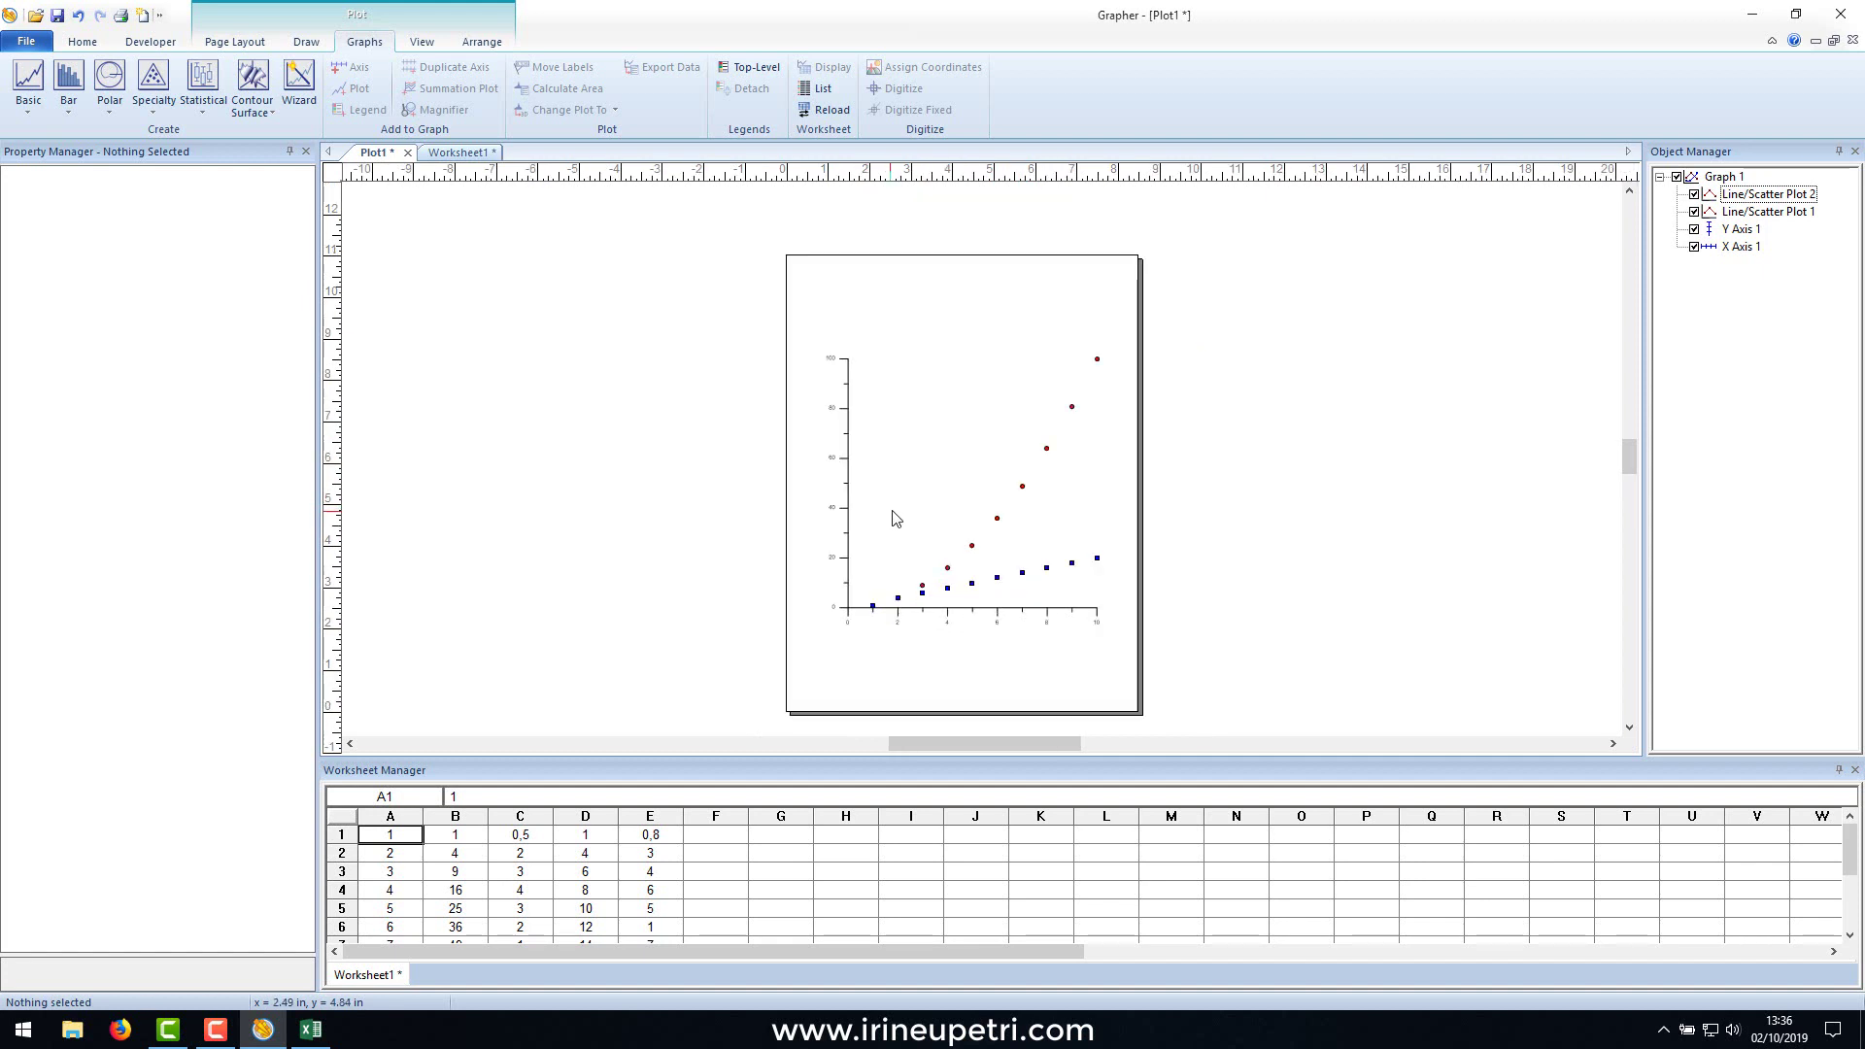
scroll(864, 465, up, 1)
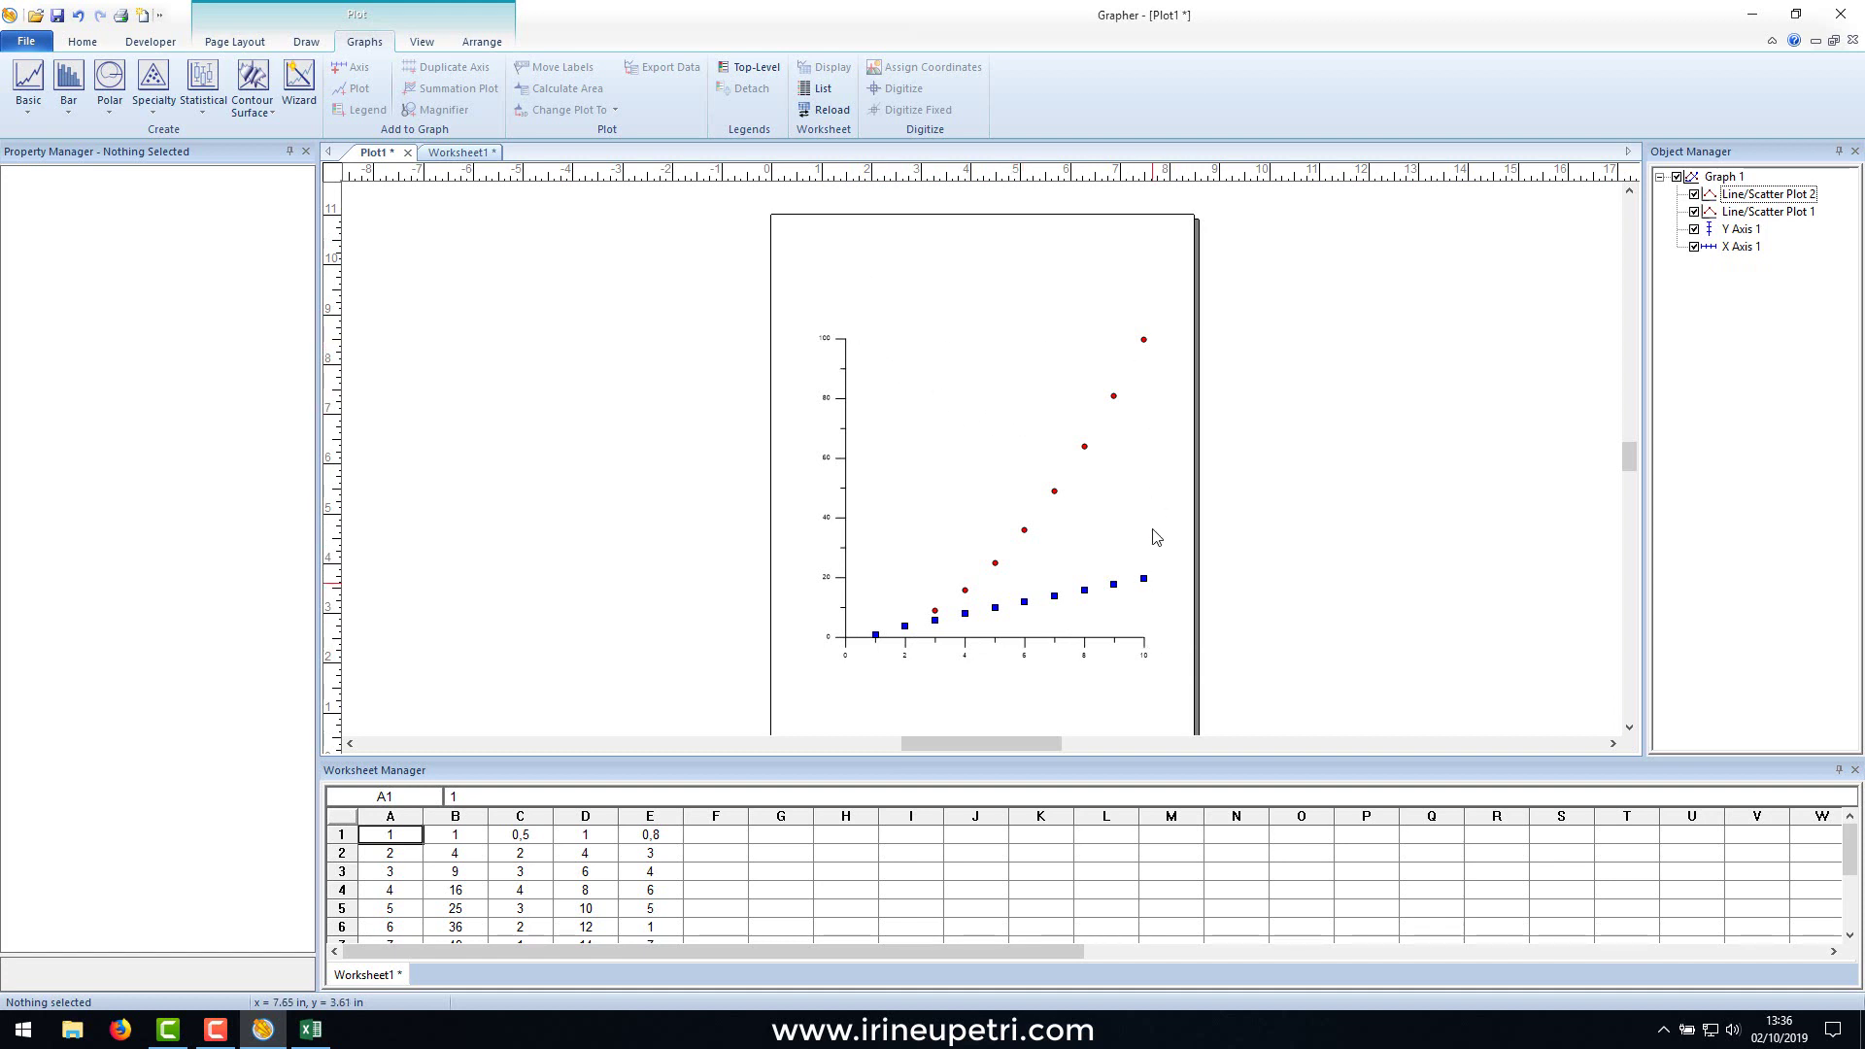
click(838, 392)
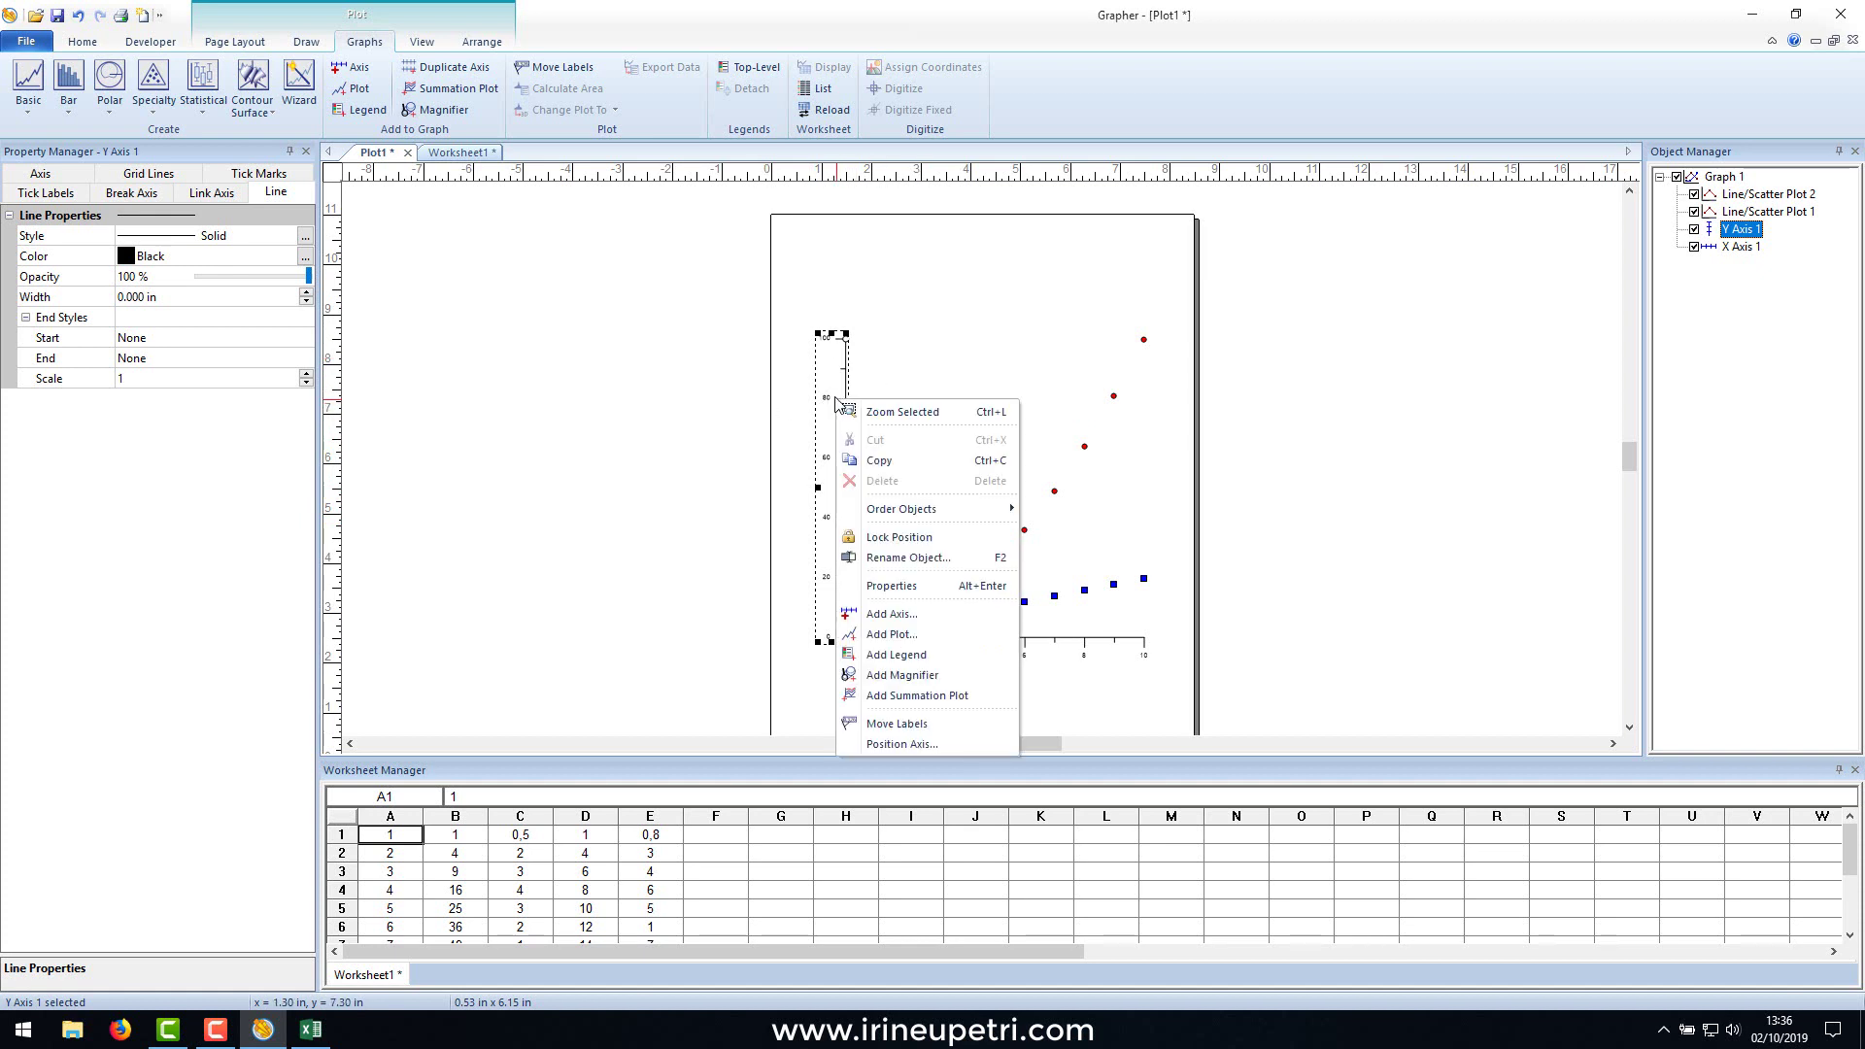
click(879, 617)
drag(920, 474, 644, 488)
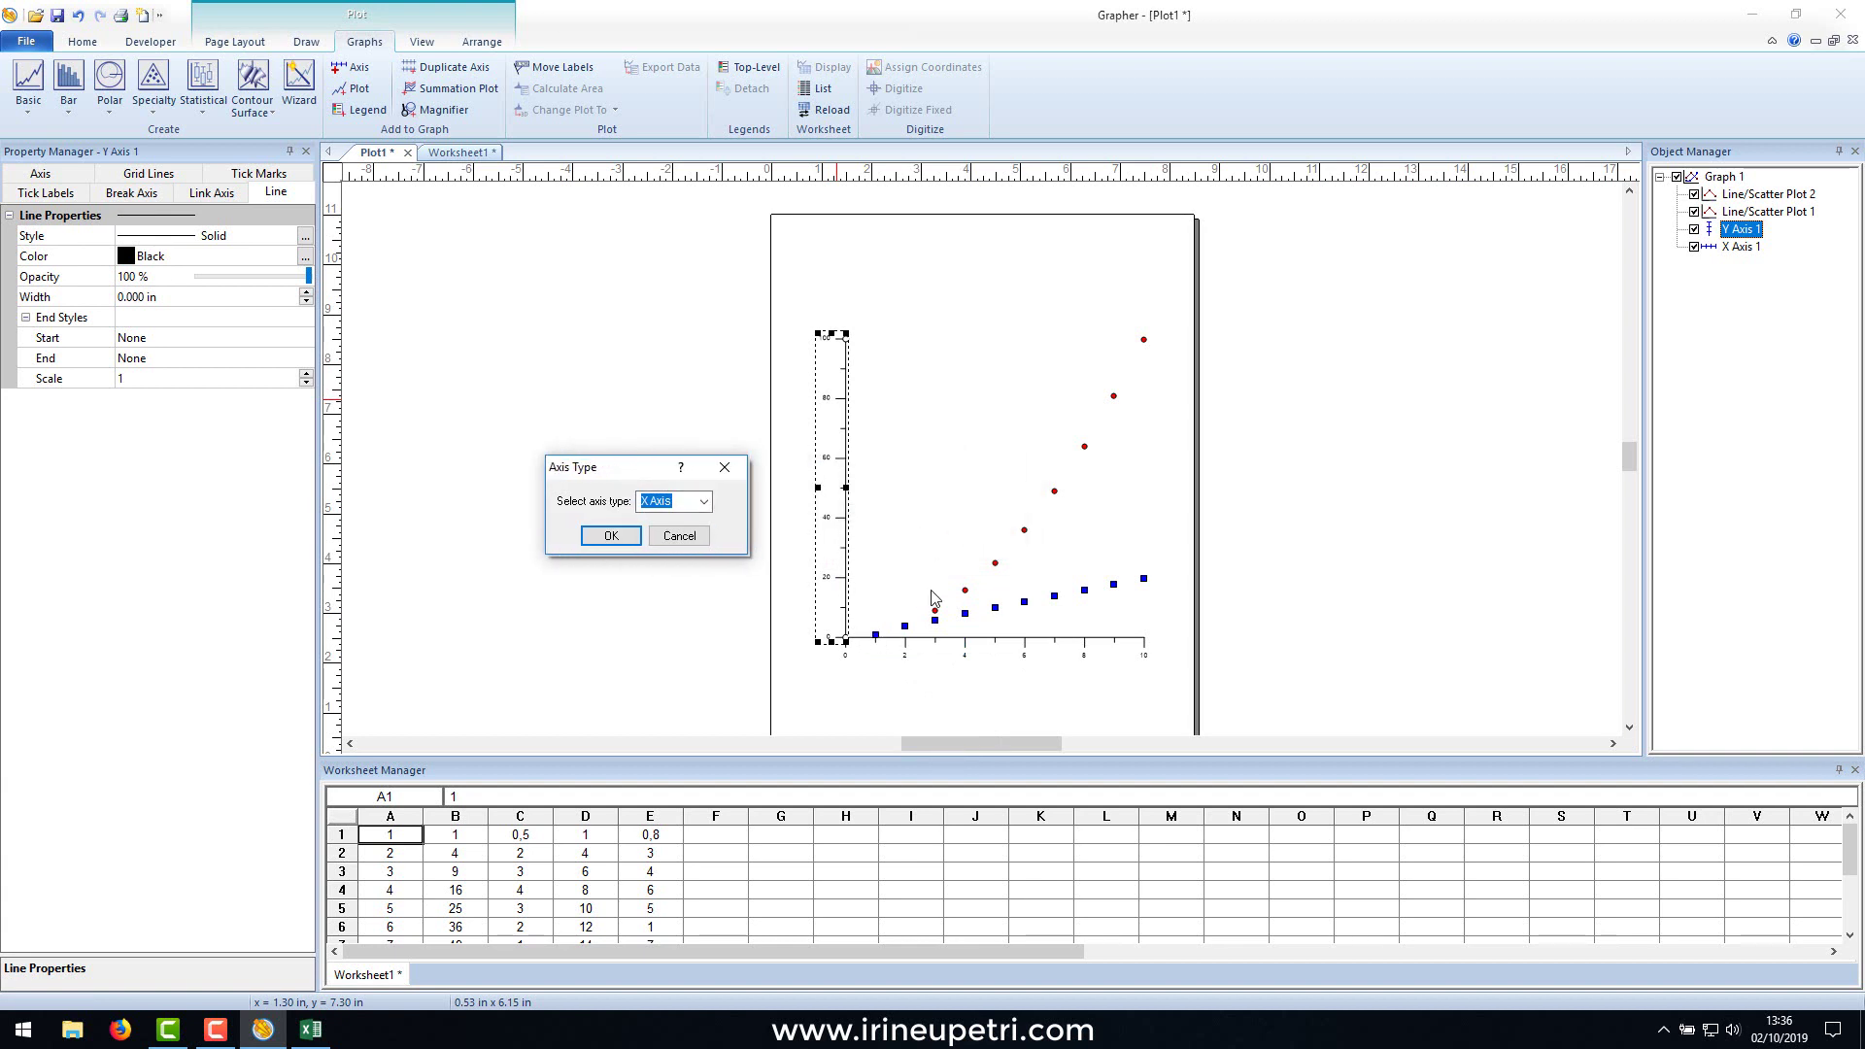
click(703, 502)
click(680, 541)
click(614, 536)
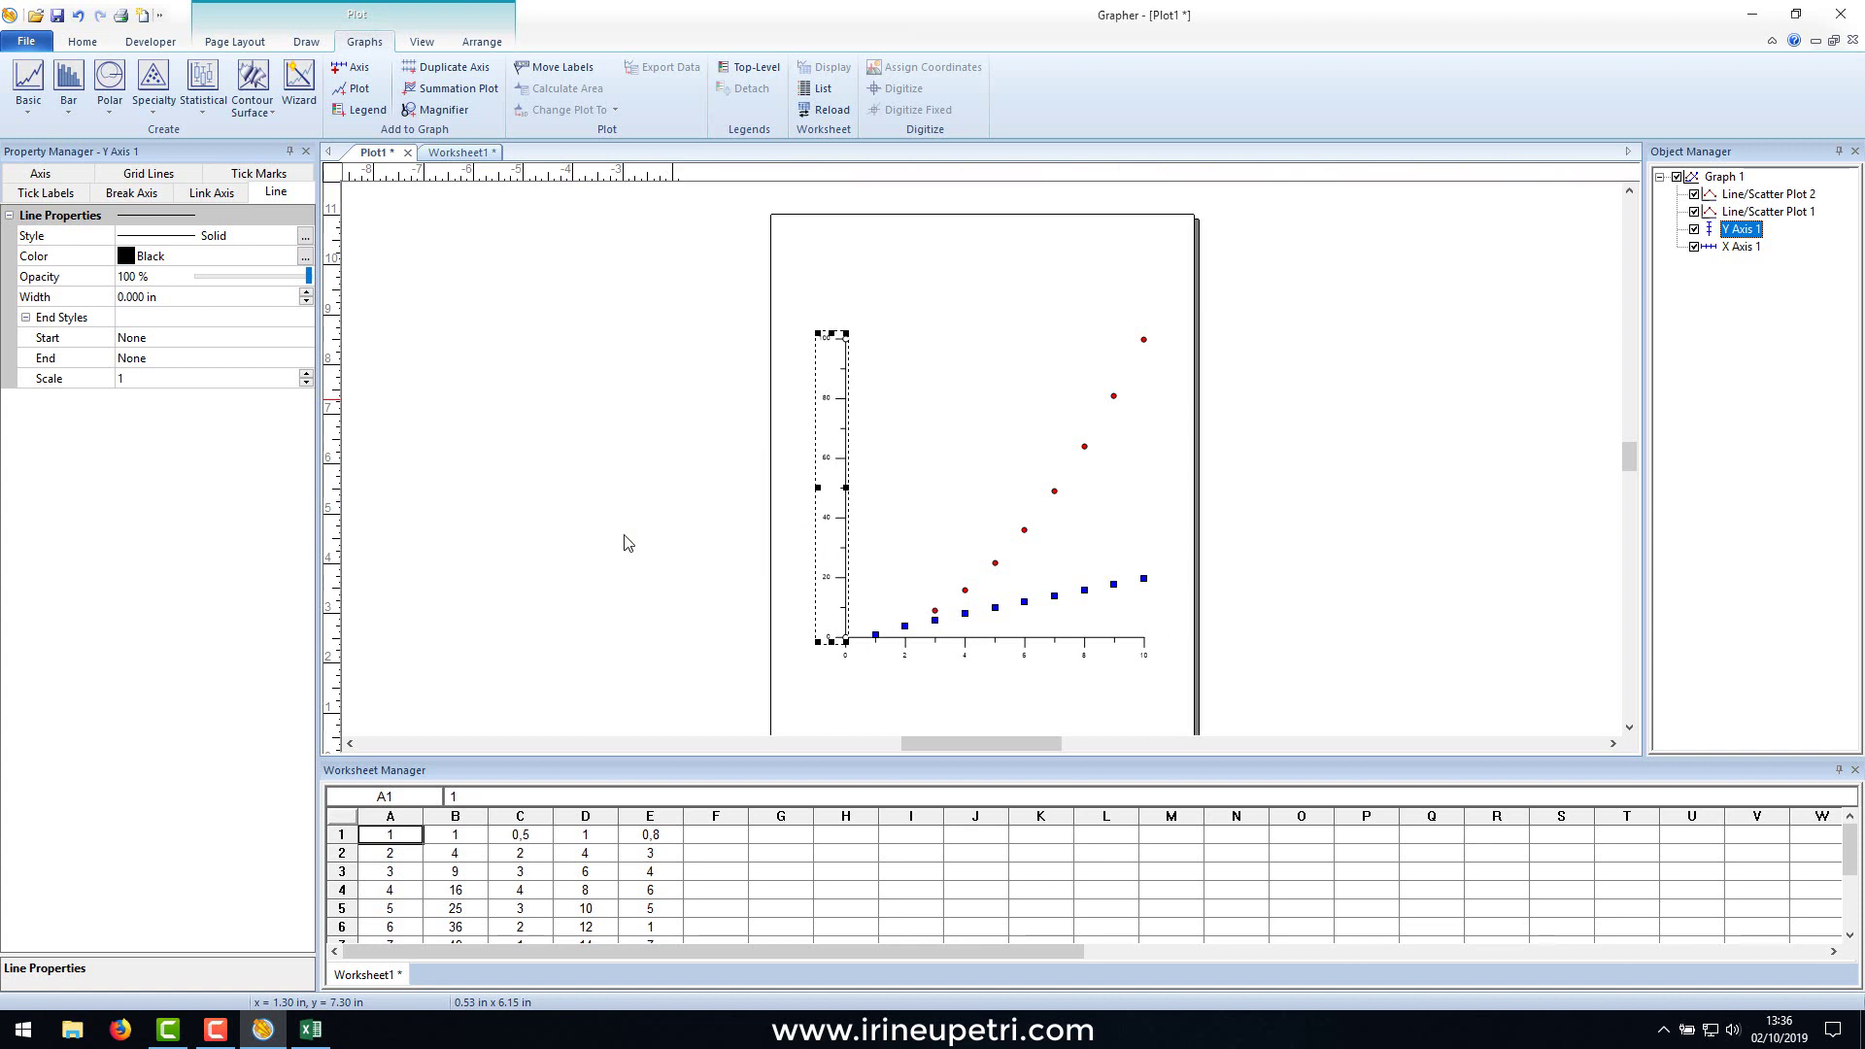
Position the new Y axis at the right of X Axis 1 with its tick marks and labels disabled.
drag(935, 394, 597, 355)
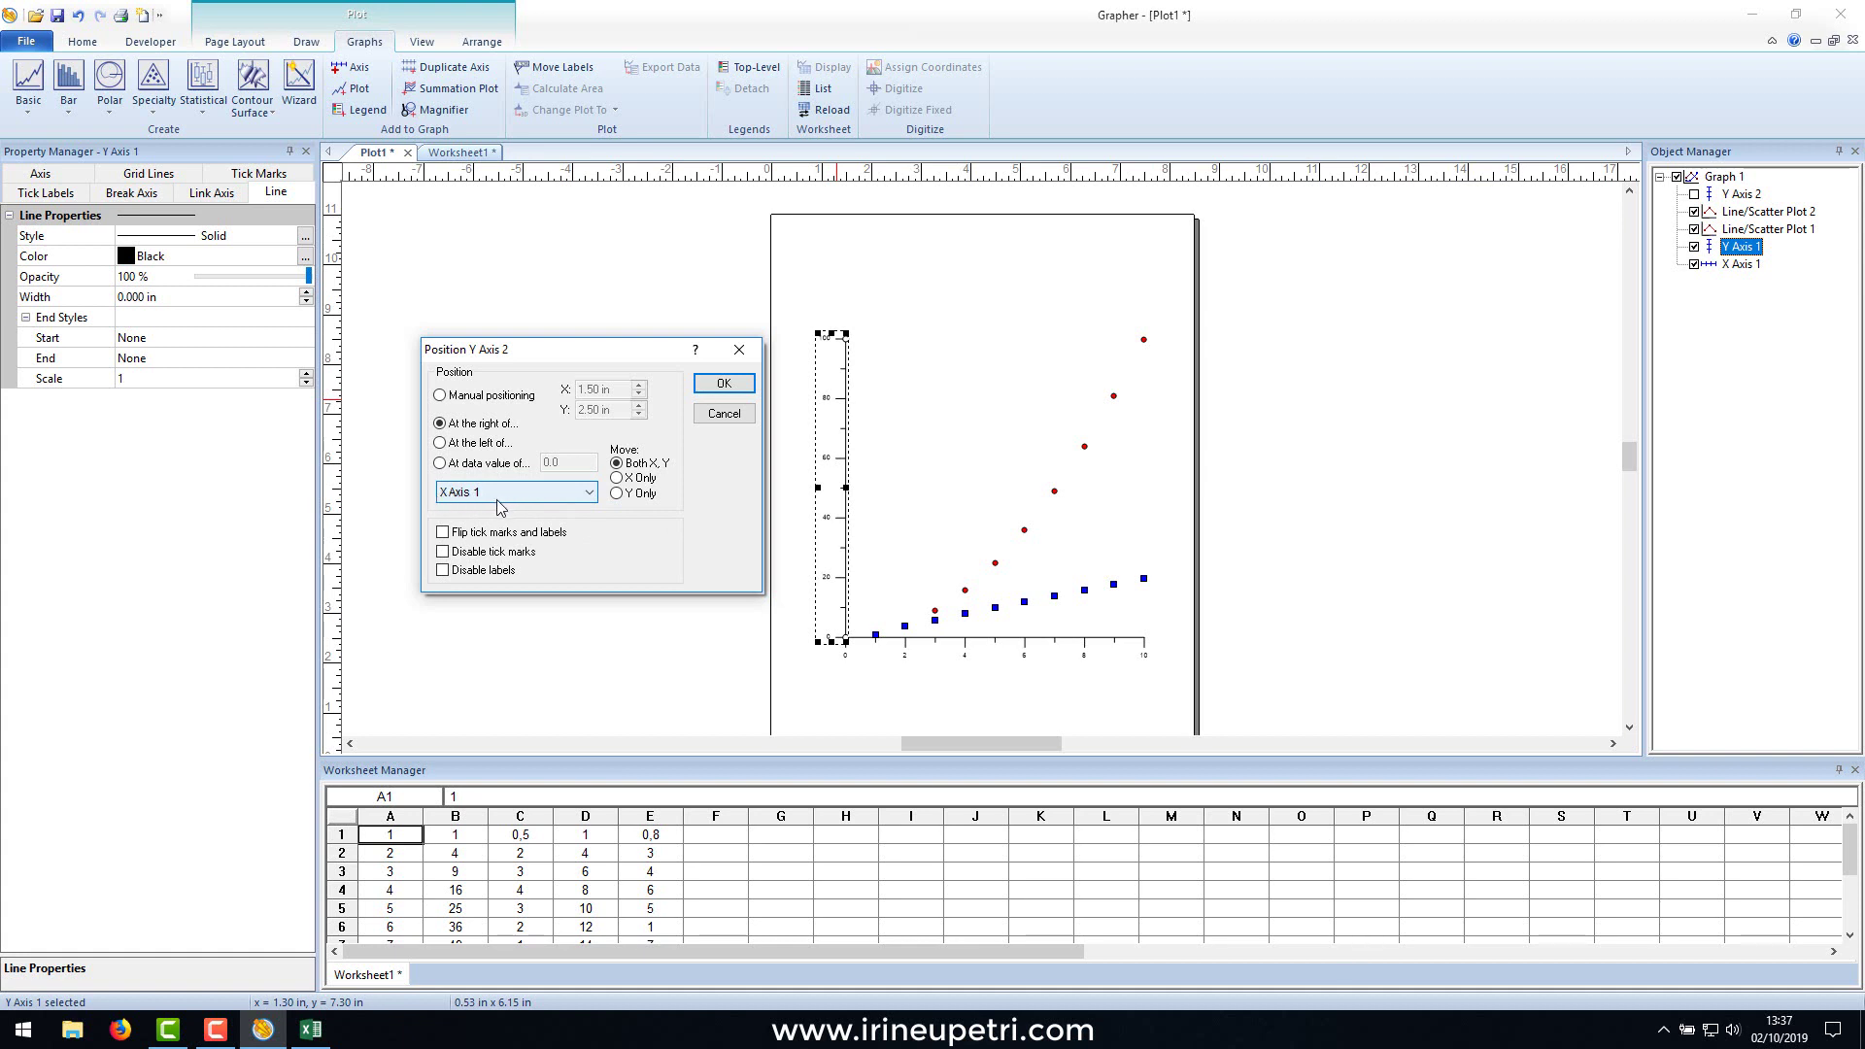
click(444, 553)
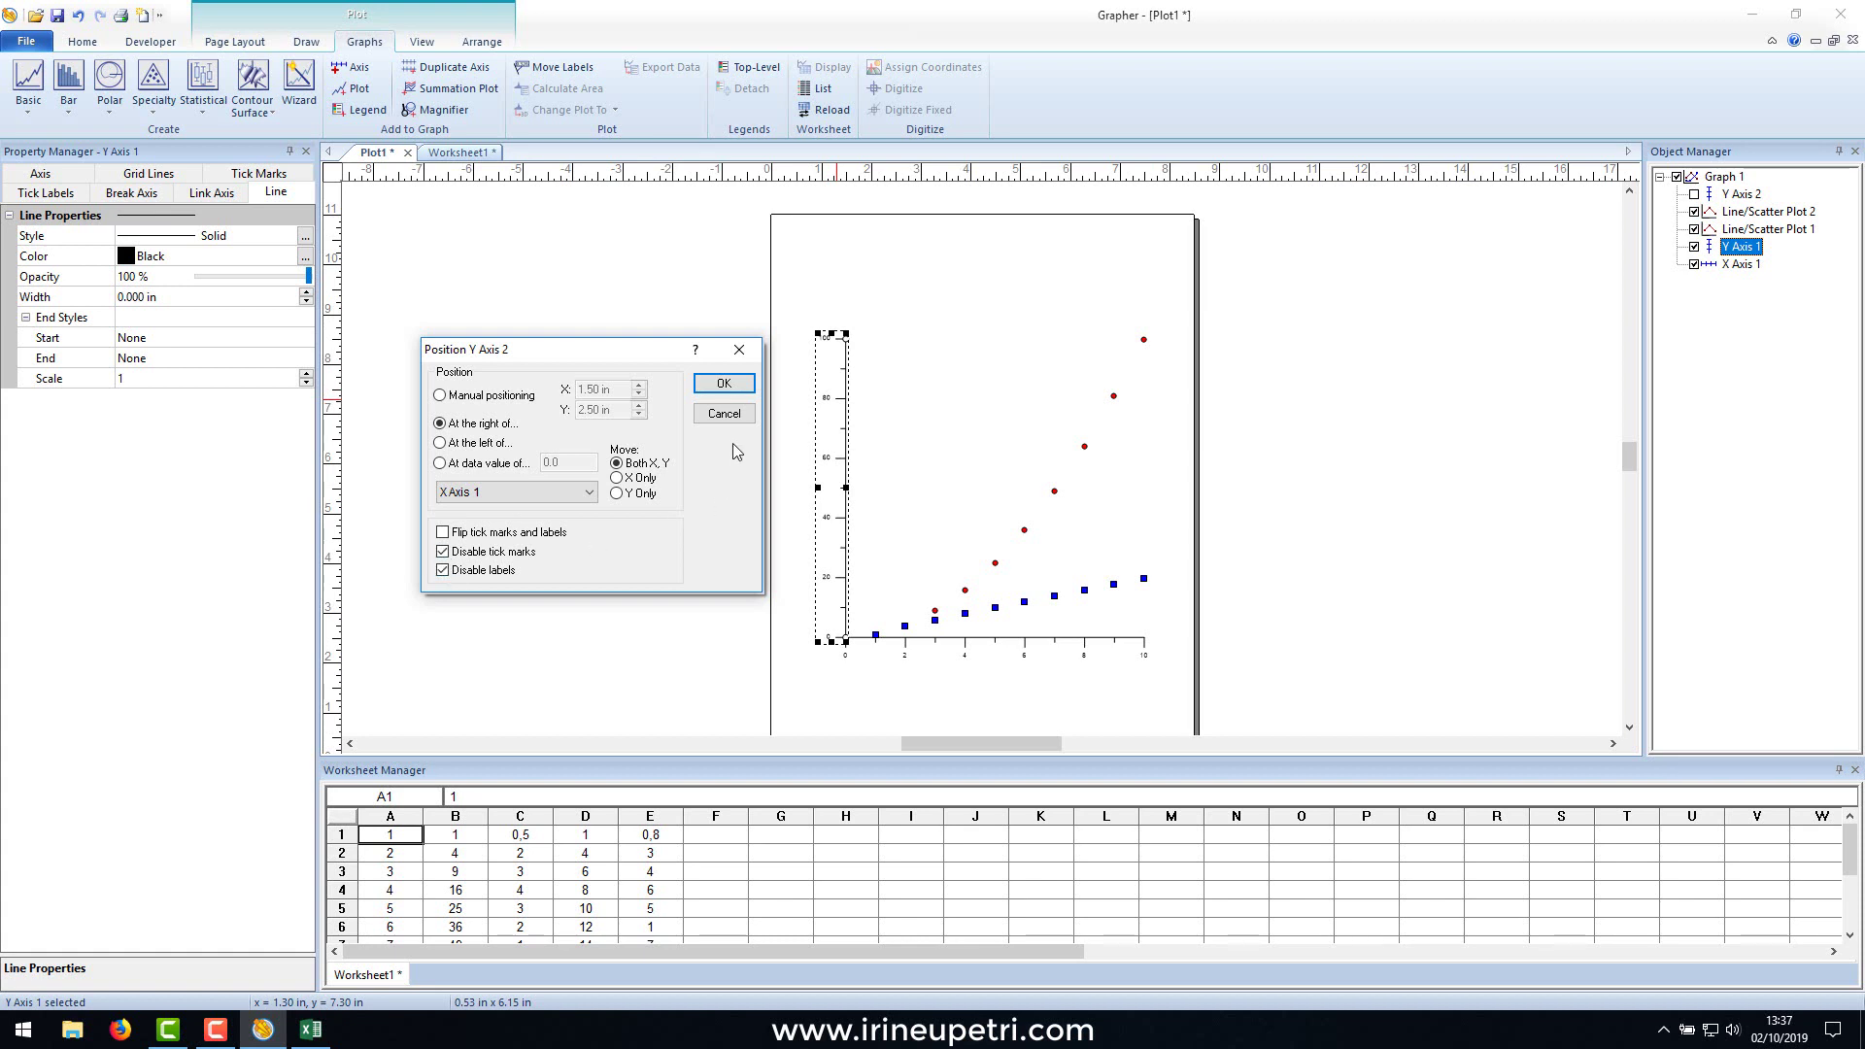
click(724, 385)
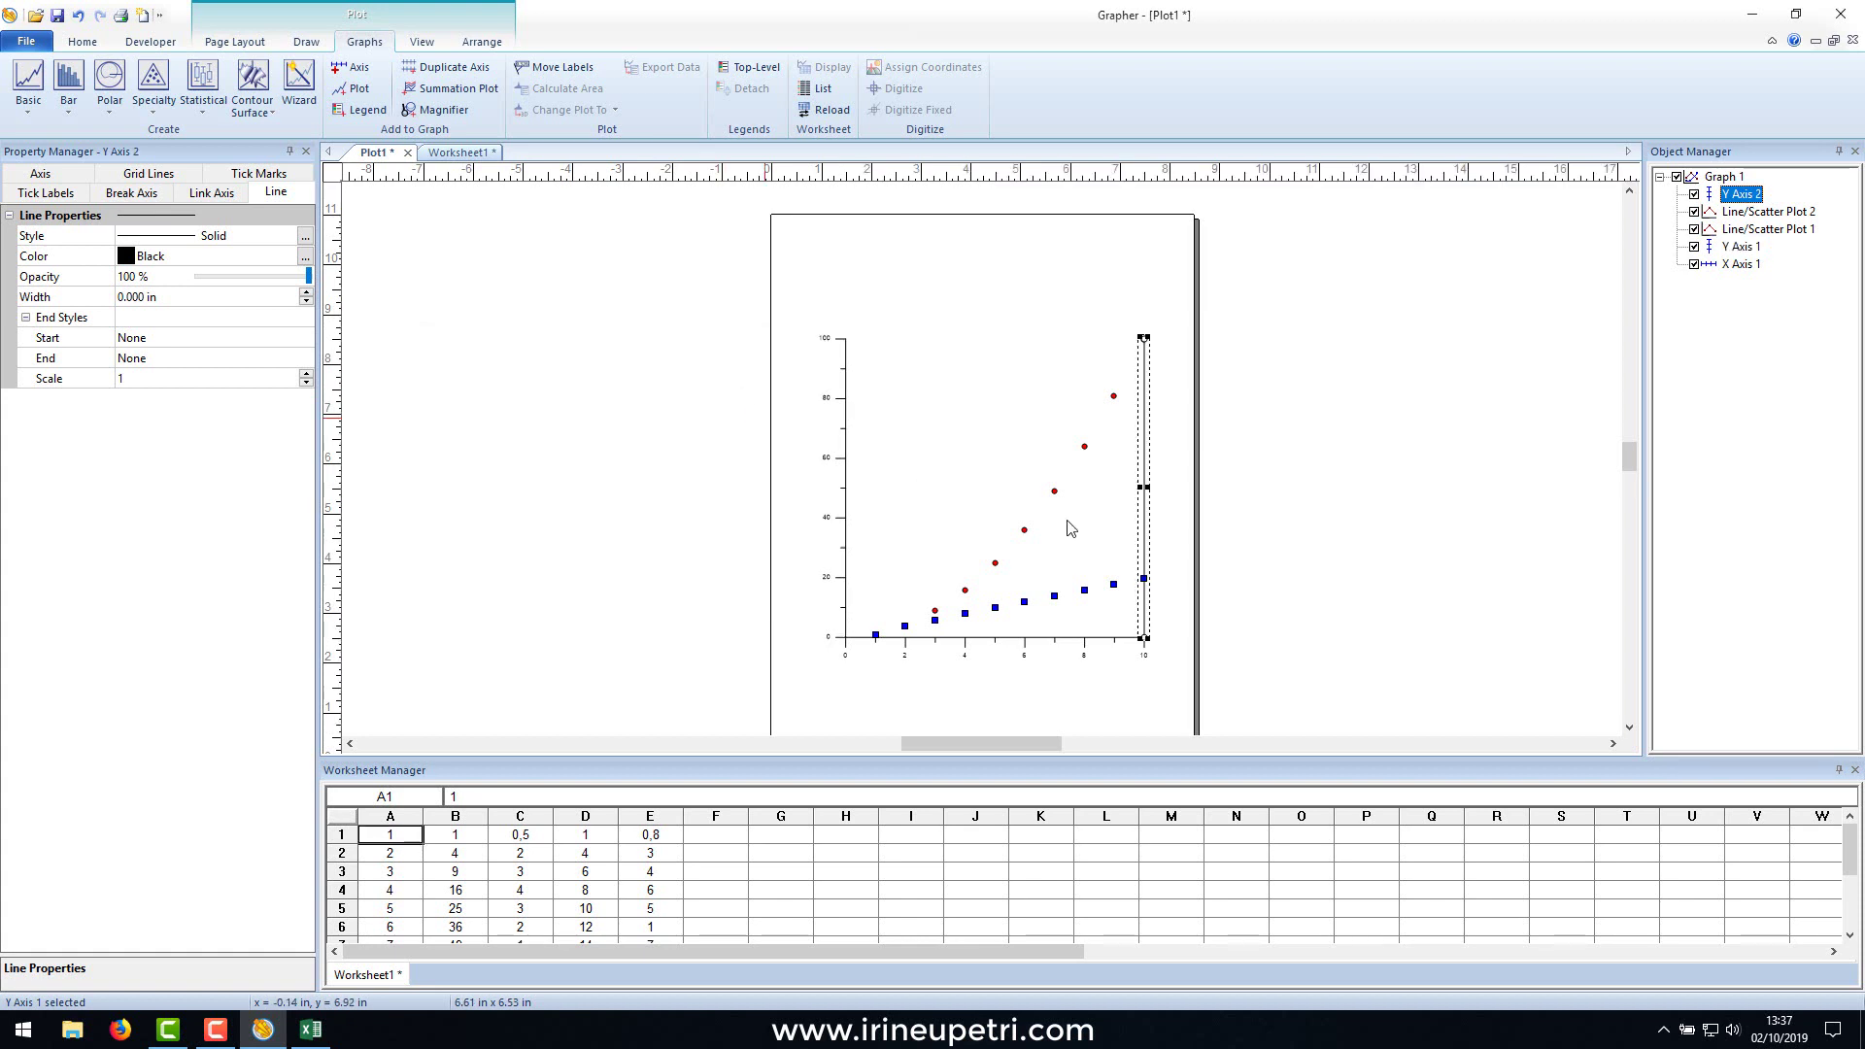
click(1209, 524)
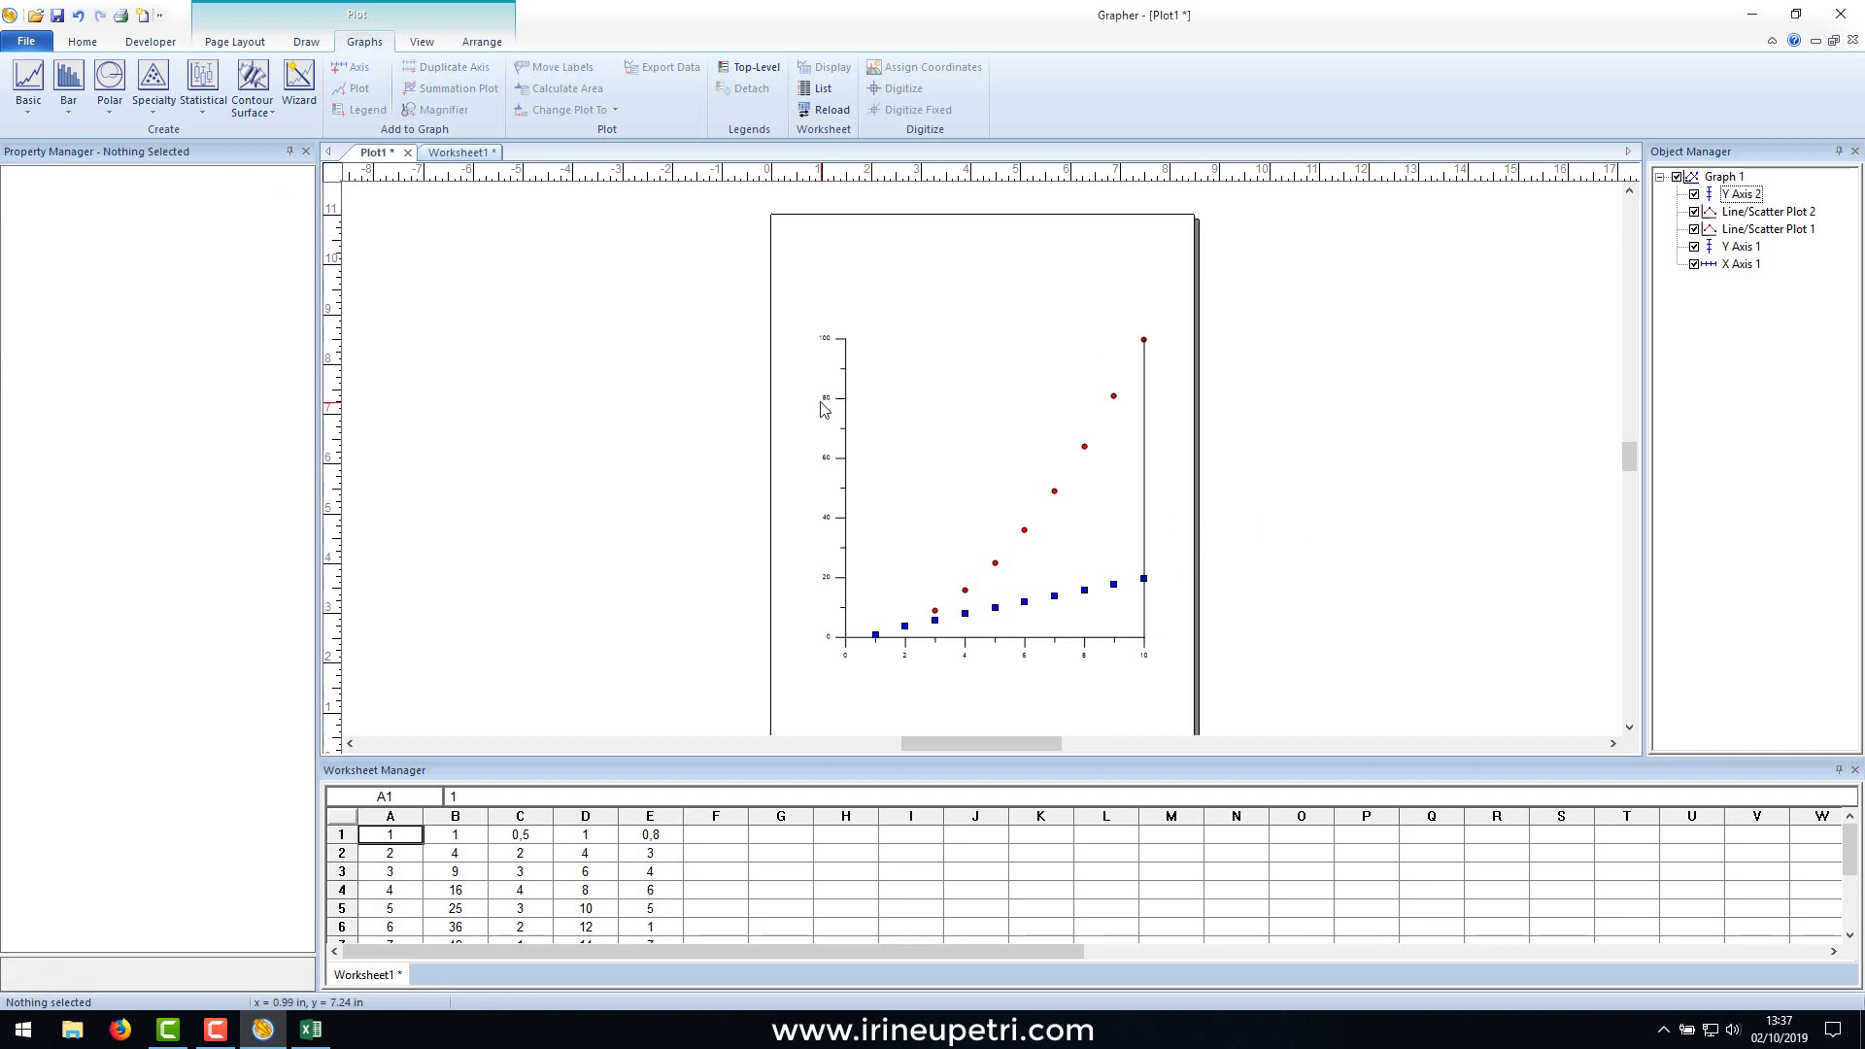
Add a second axis of type X Axis to the graph.
click(962, 650)
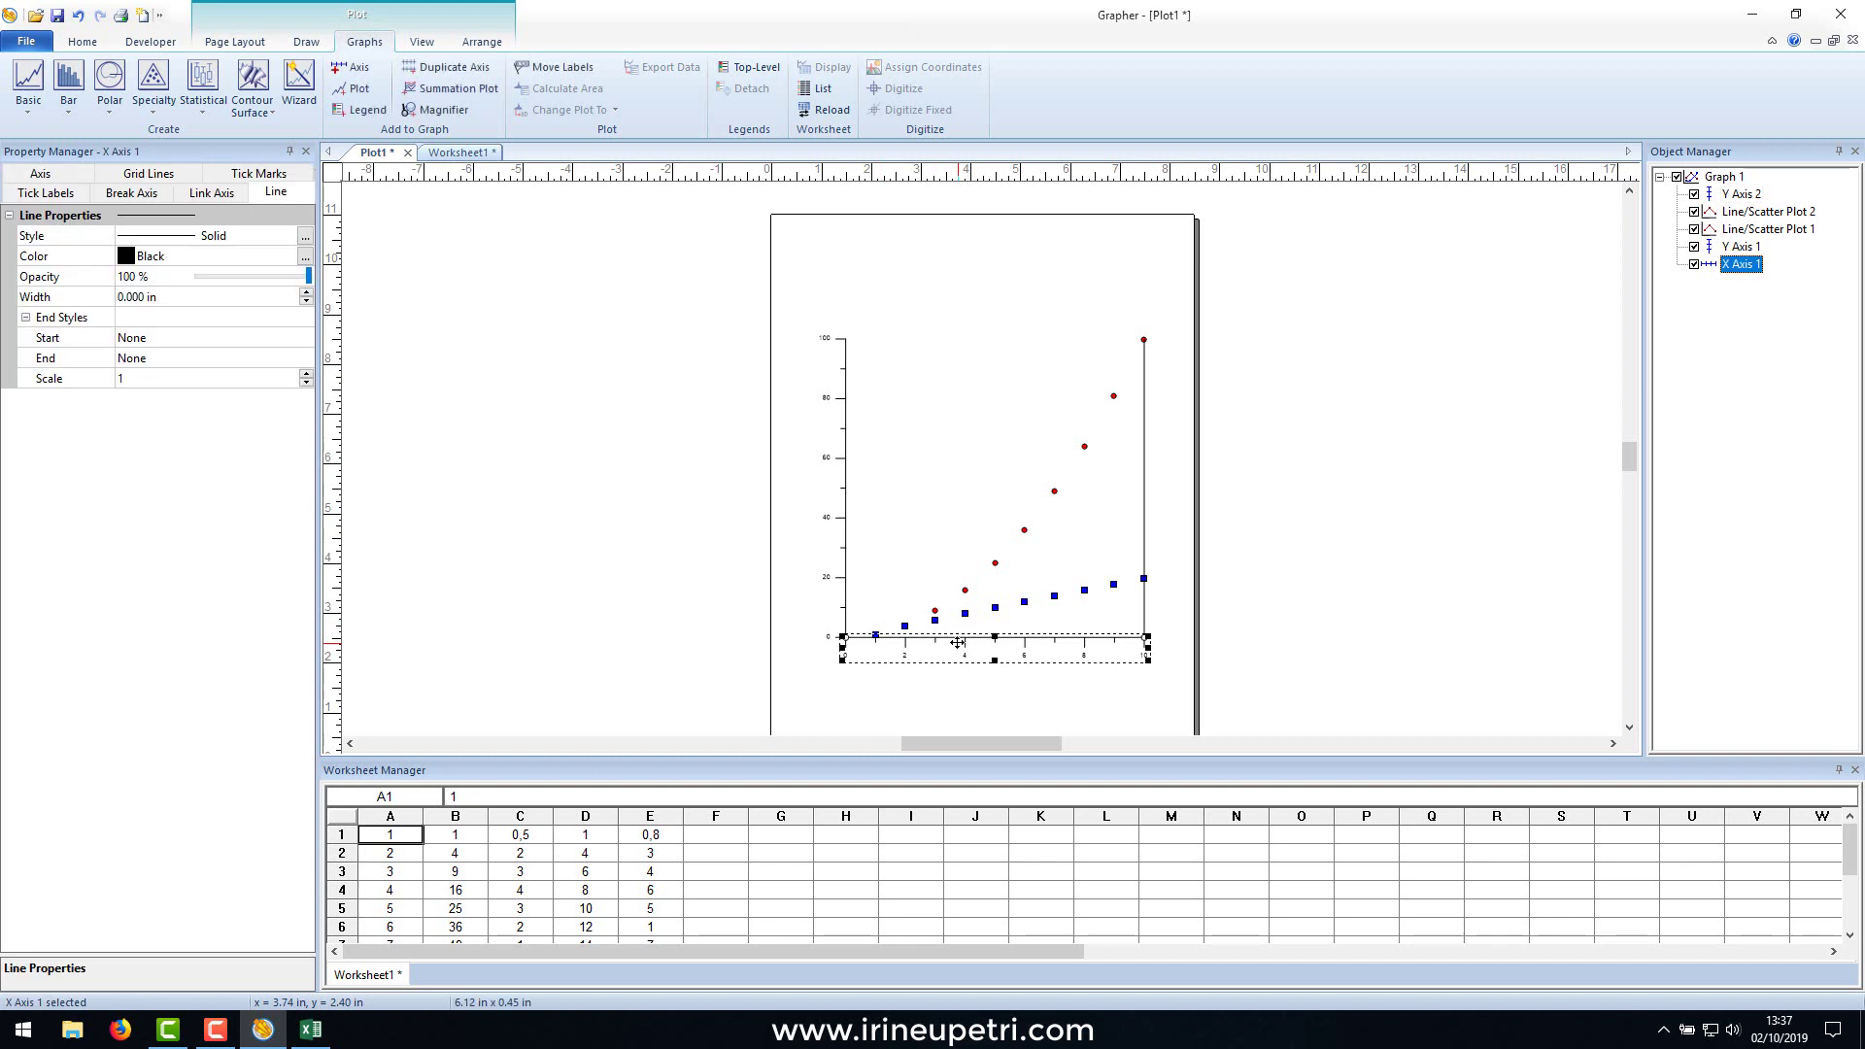
right_click(960, 645)
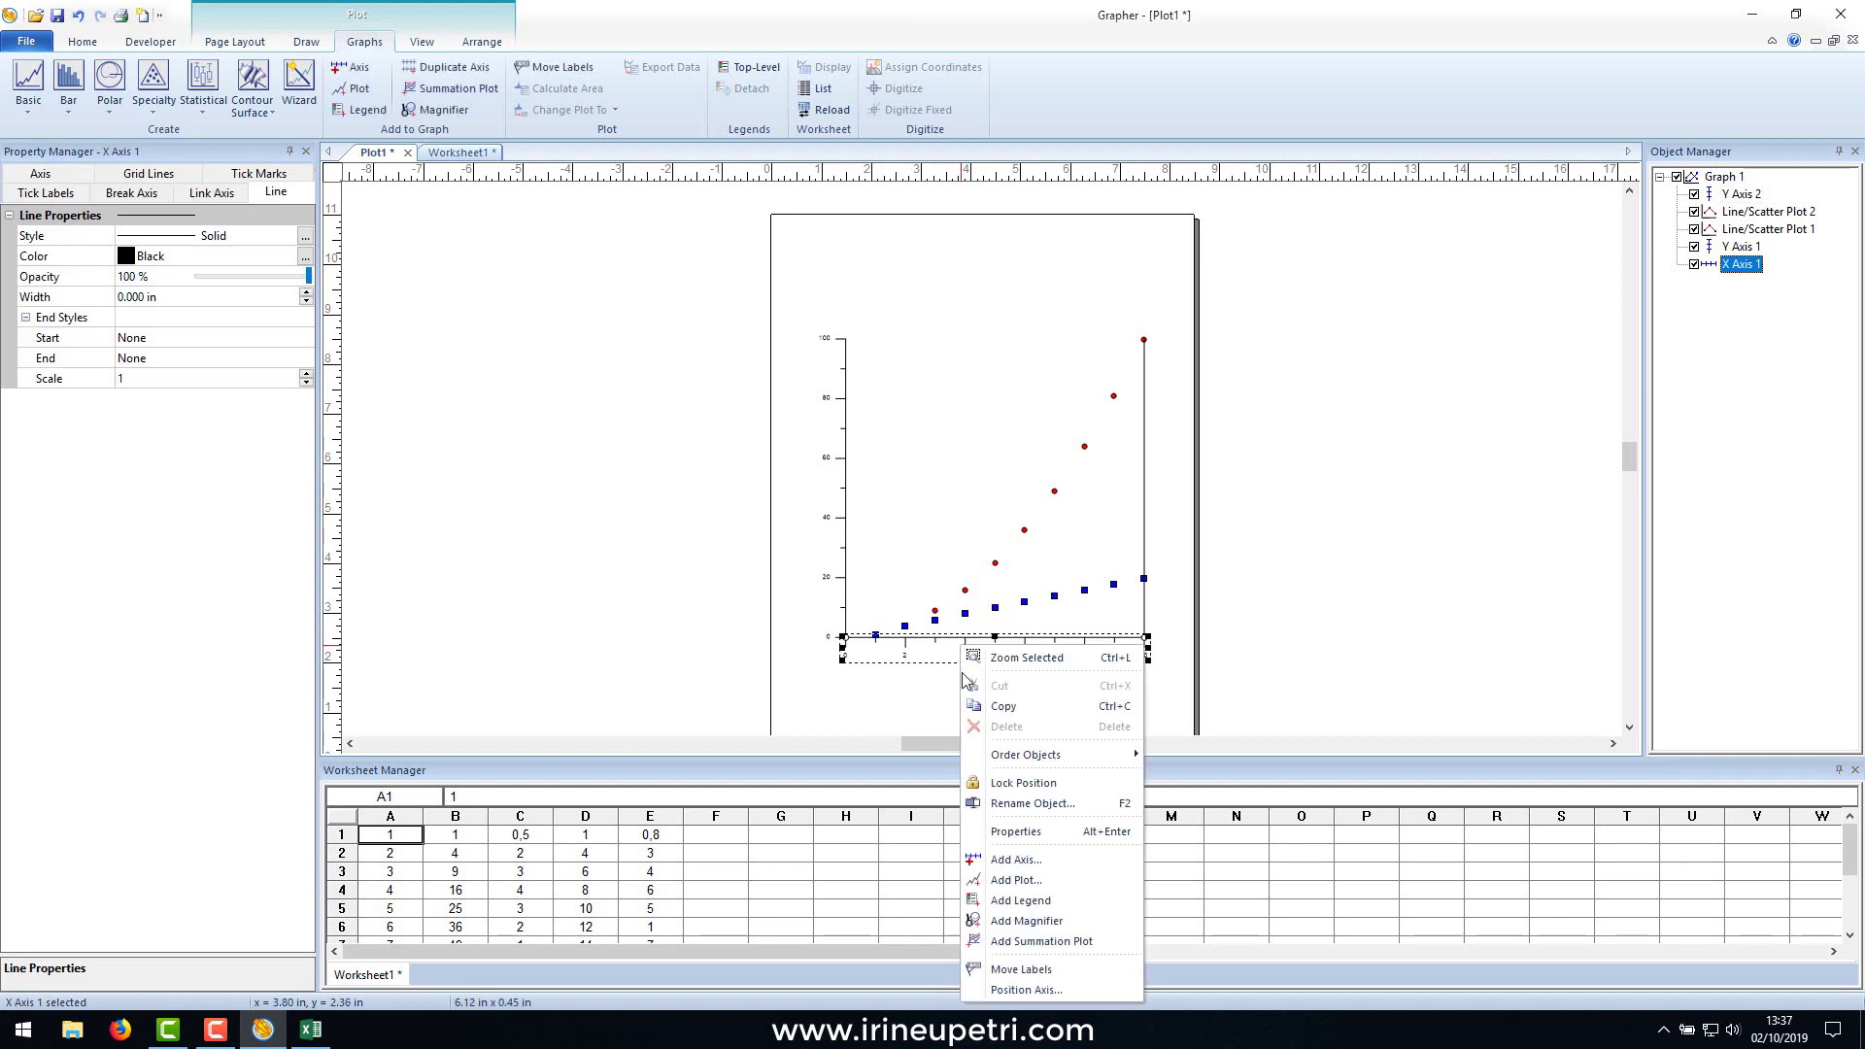
click(1010, 861)
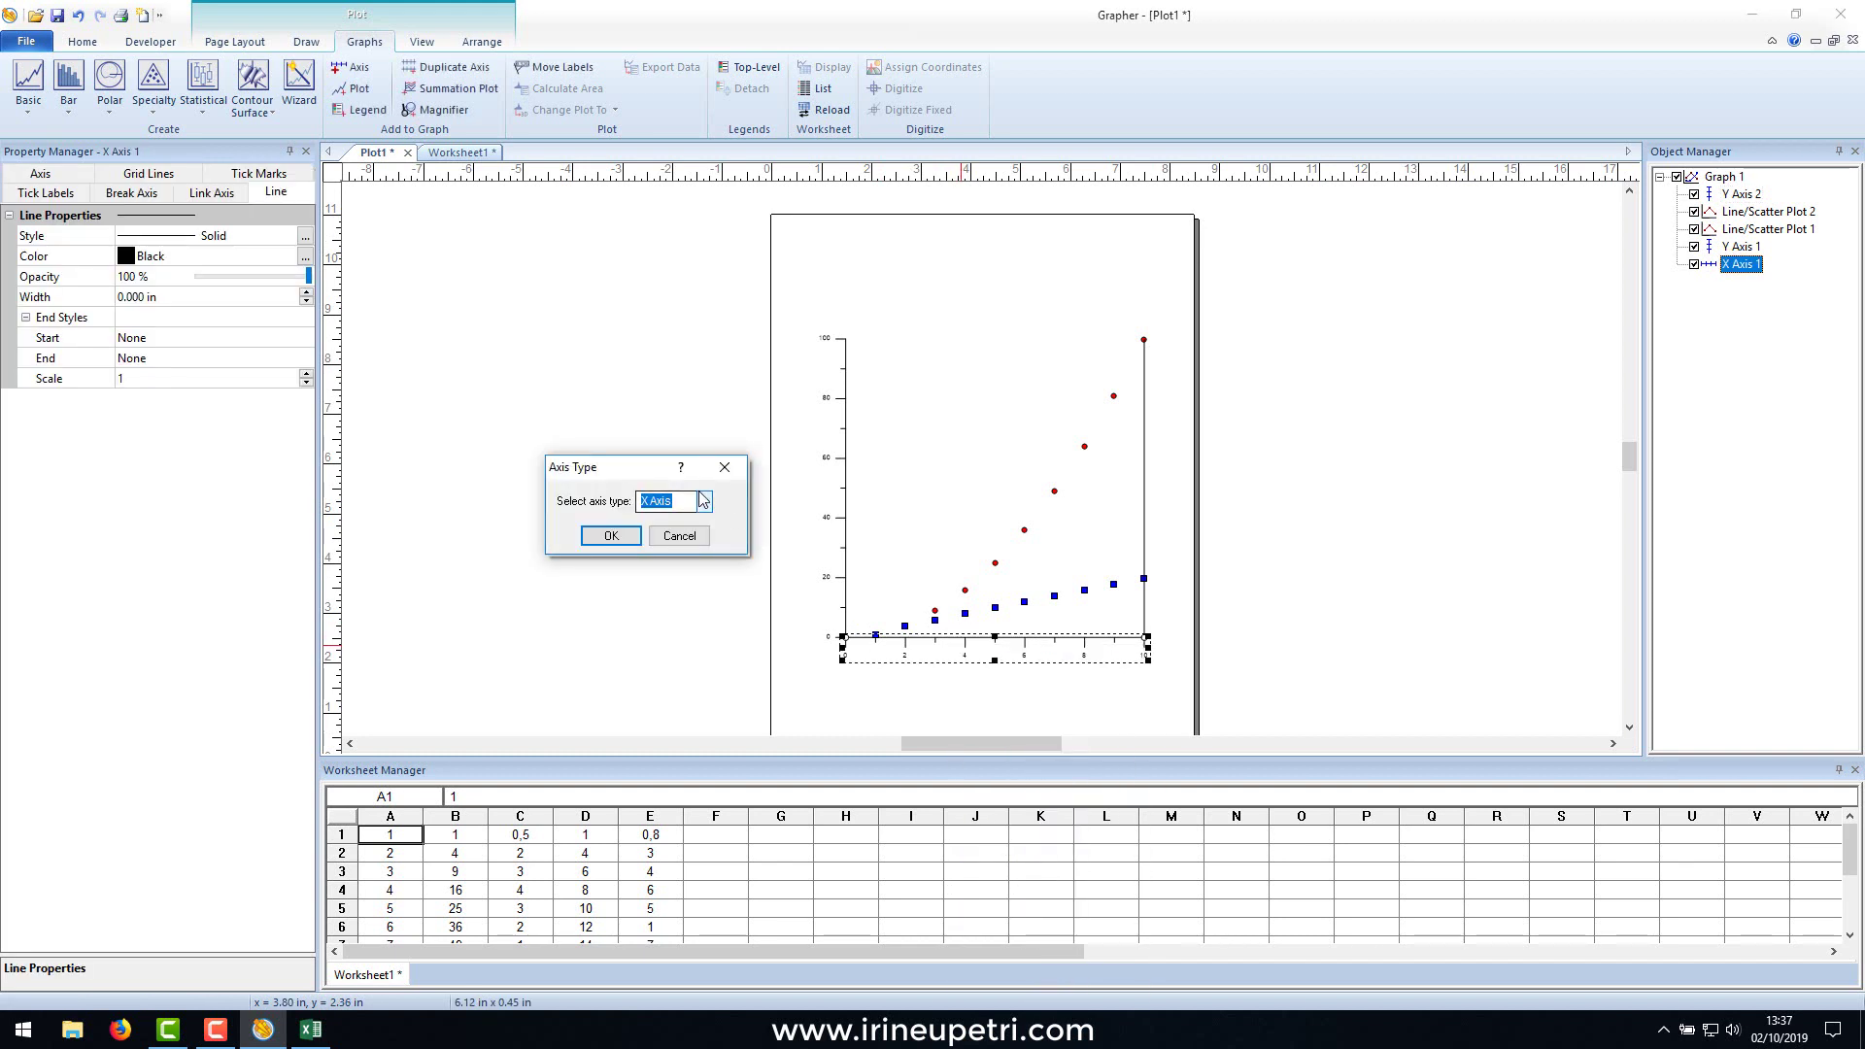
drag(616, 474, 435, 449)
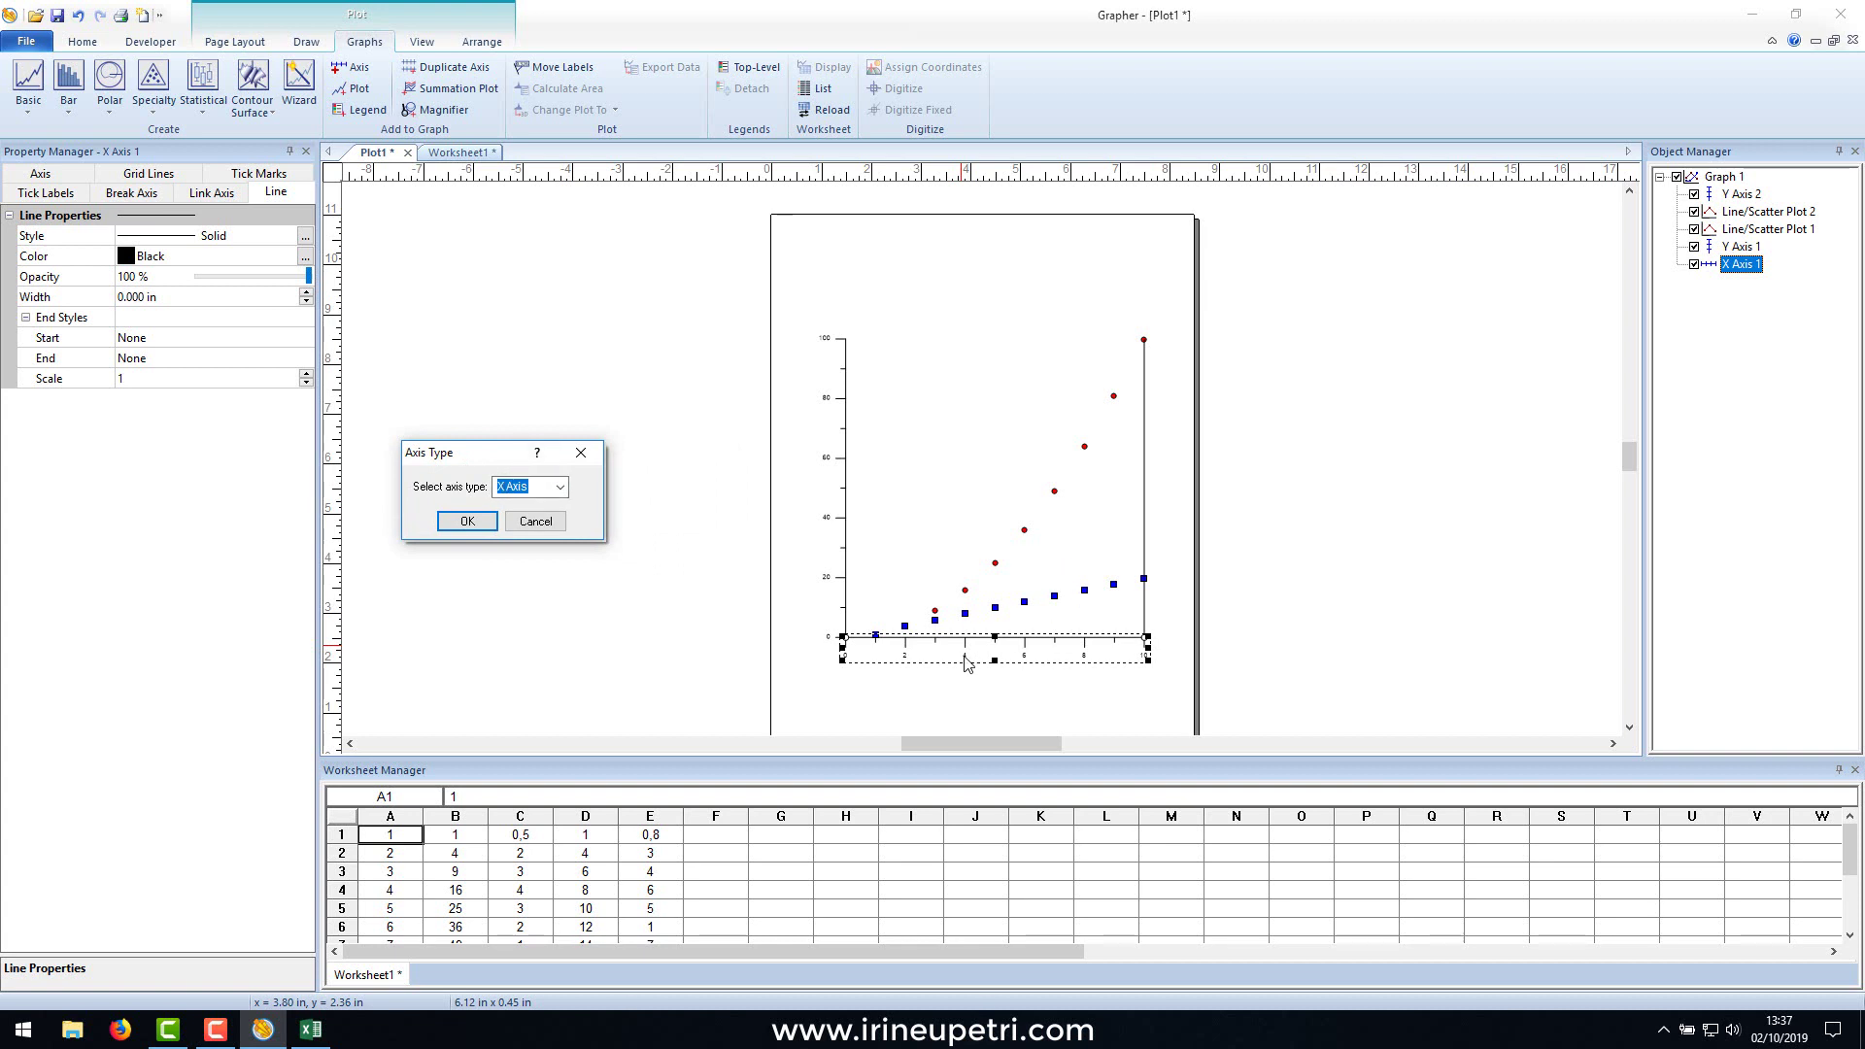
click(468, 521)
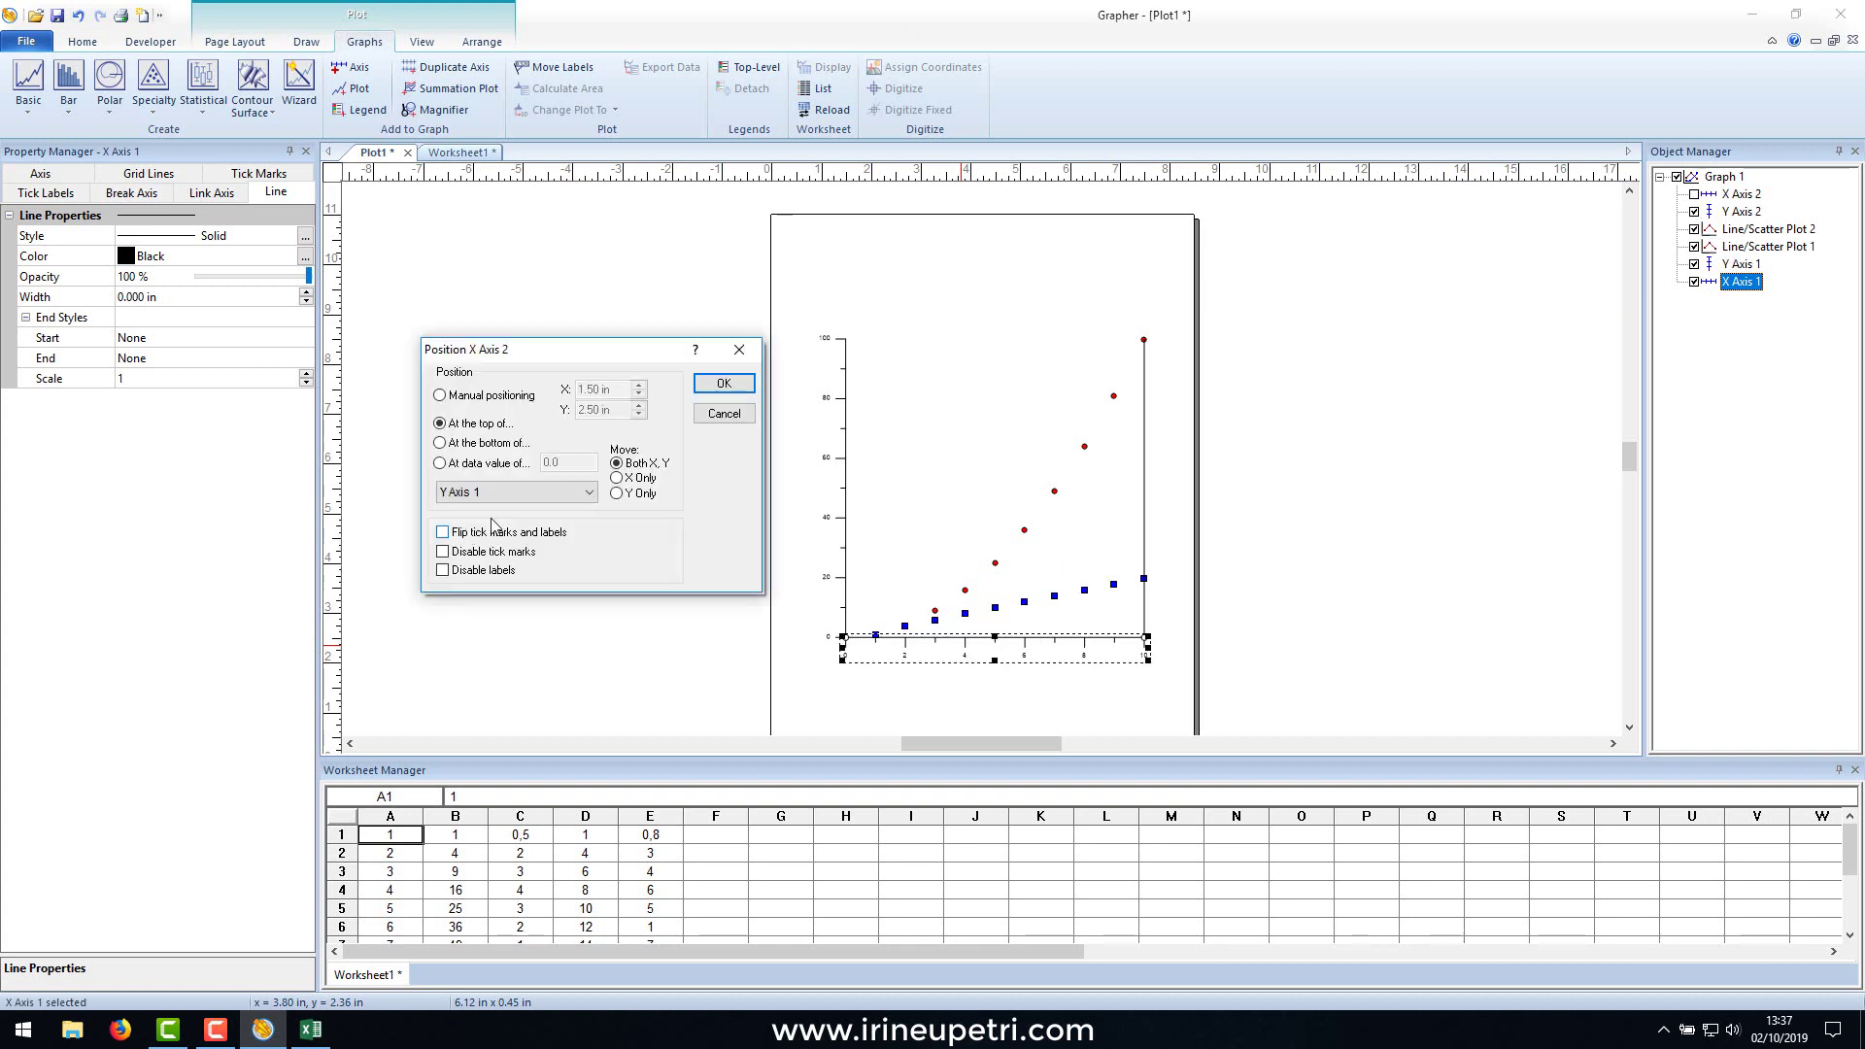
Position the new X axis at the top of Y Axis 1 with its tick marks and labels disabled.
drag(612, 361, 572, 363)
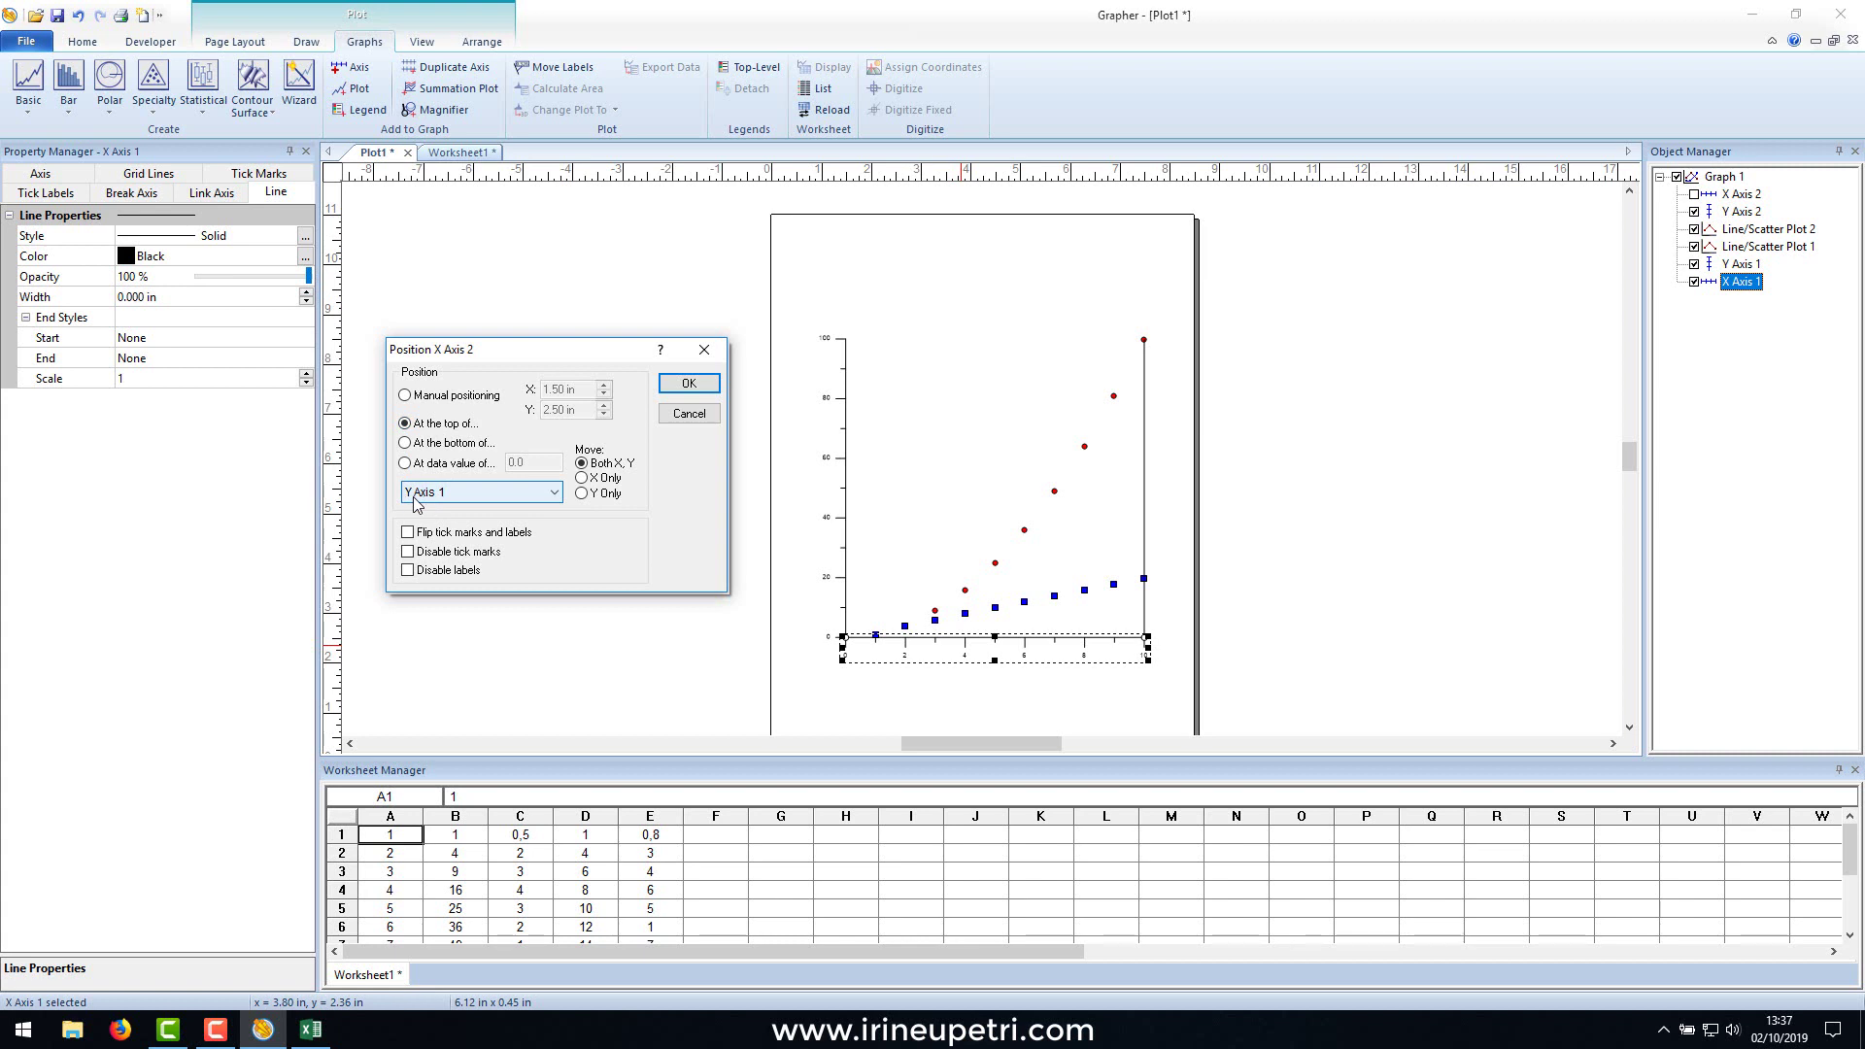
click(408, 553)
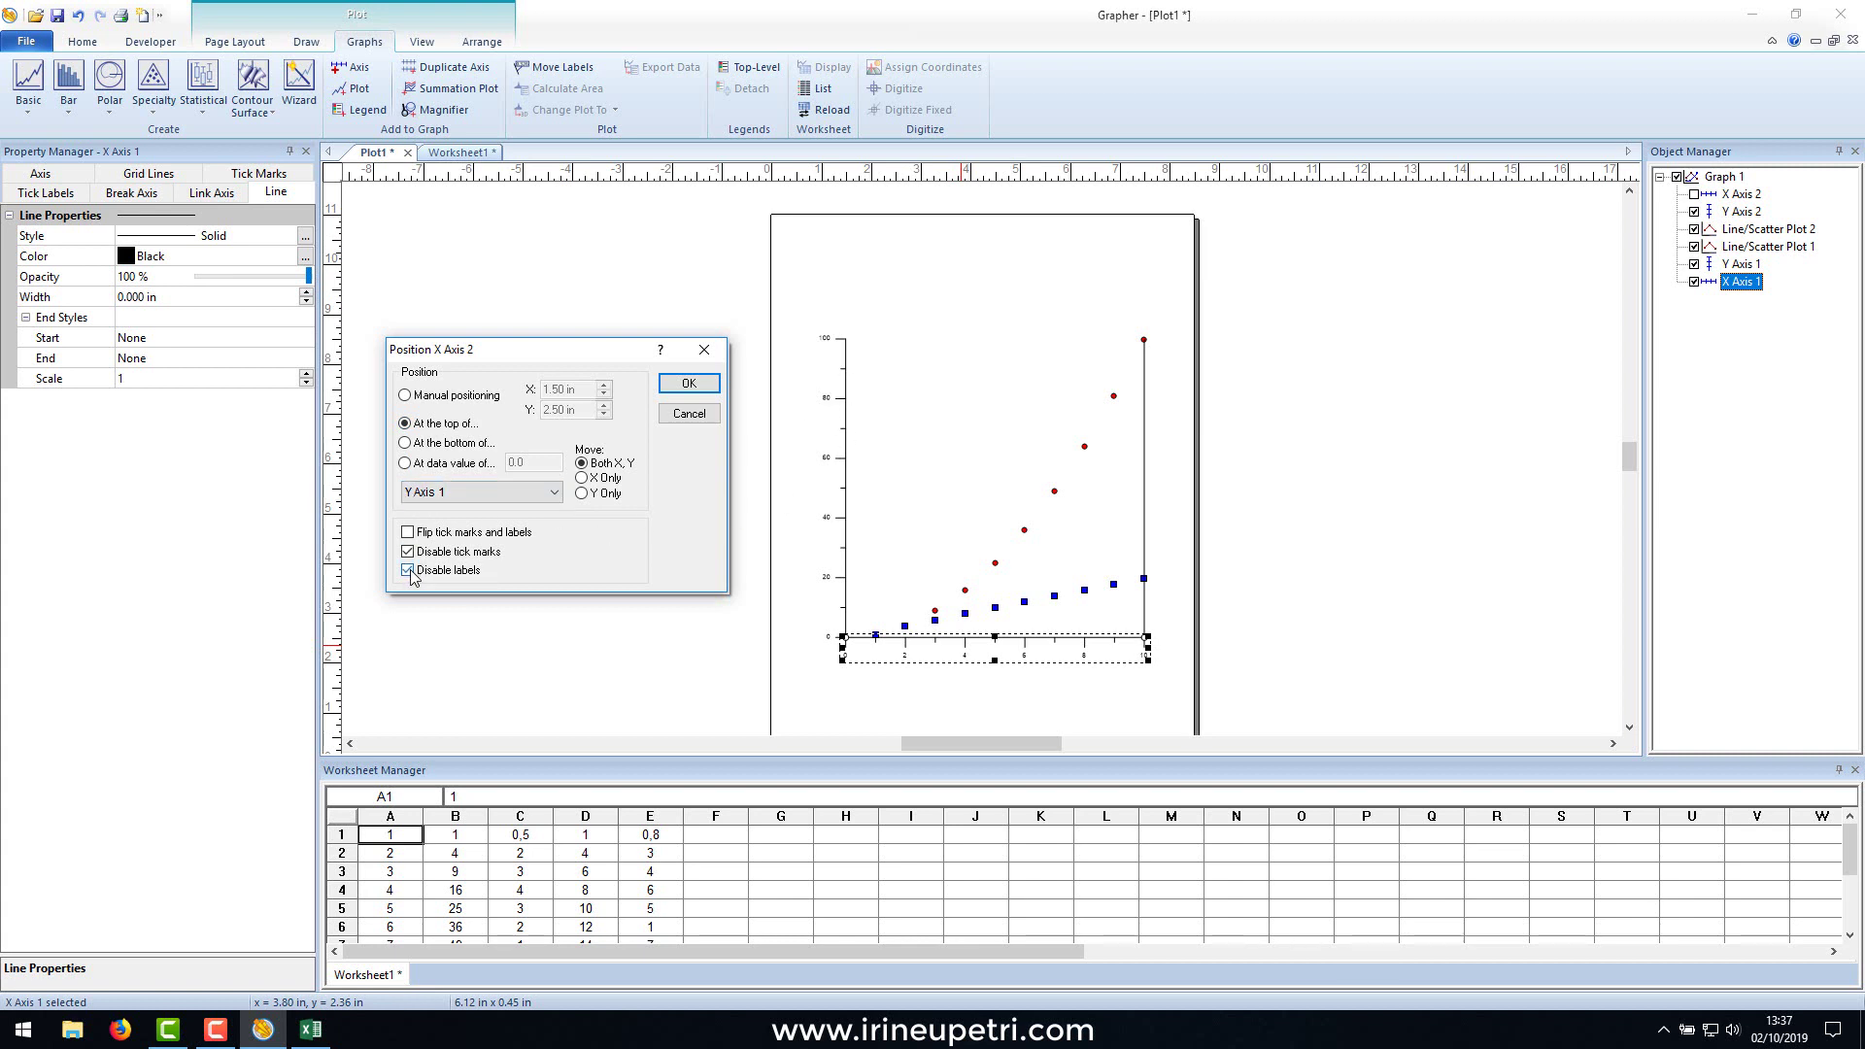
click(687, 390)
click(714, 451)
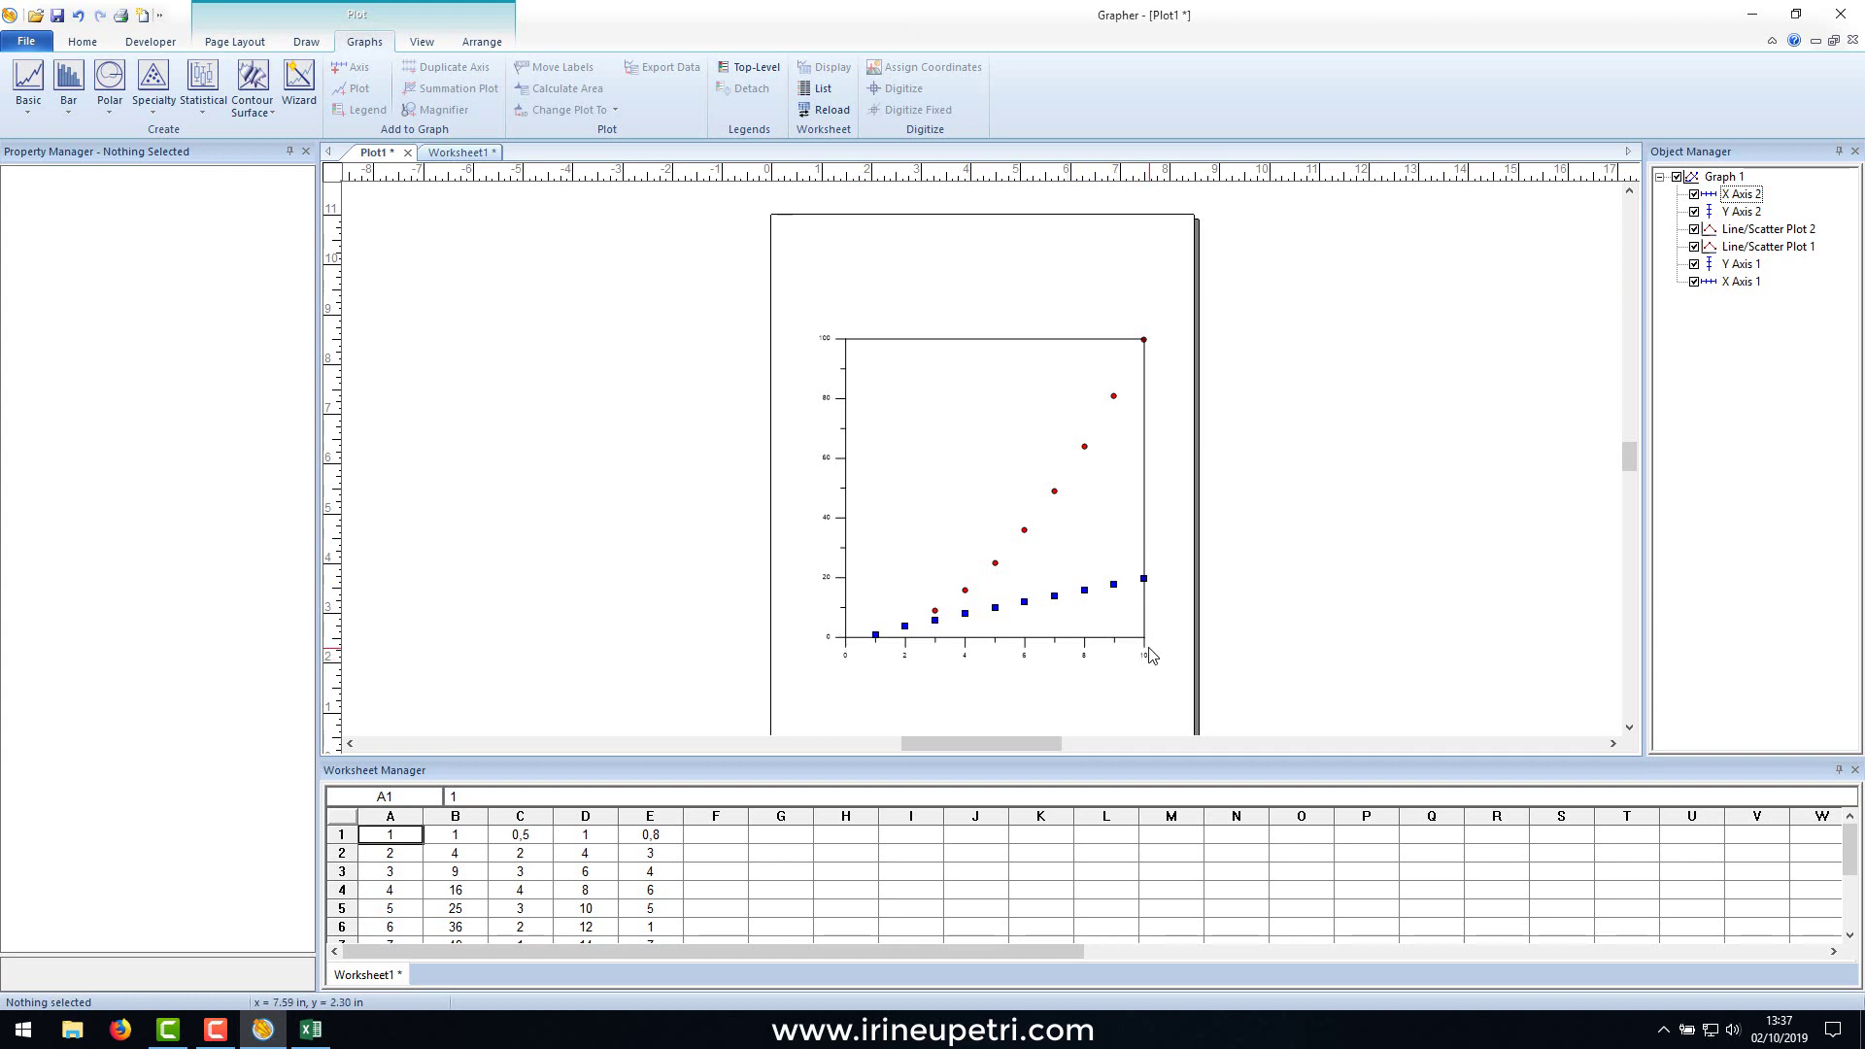
Examine the last worksheet rows and the plot and label properties of Line/Scatter Plot 1.
scroll(491, 887, down, 1)
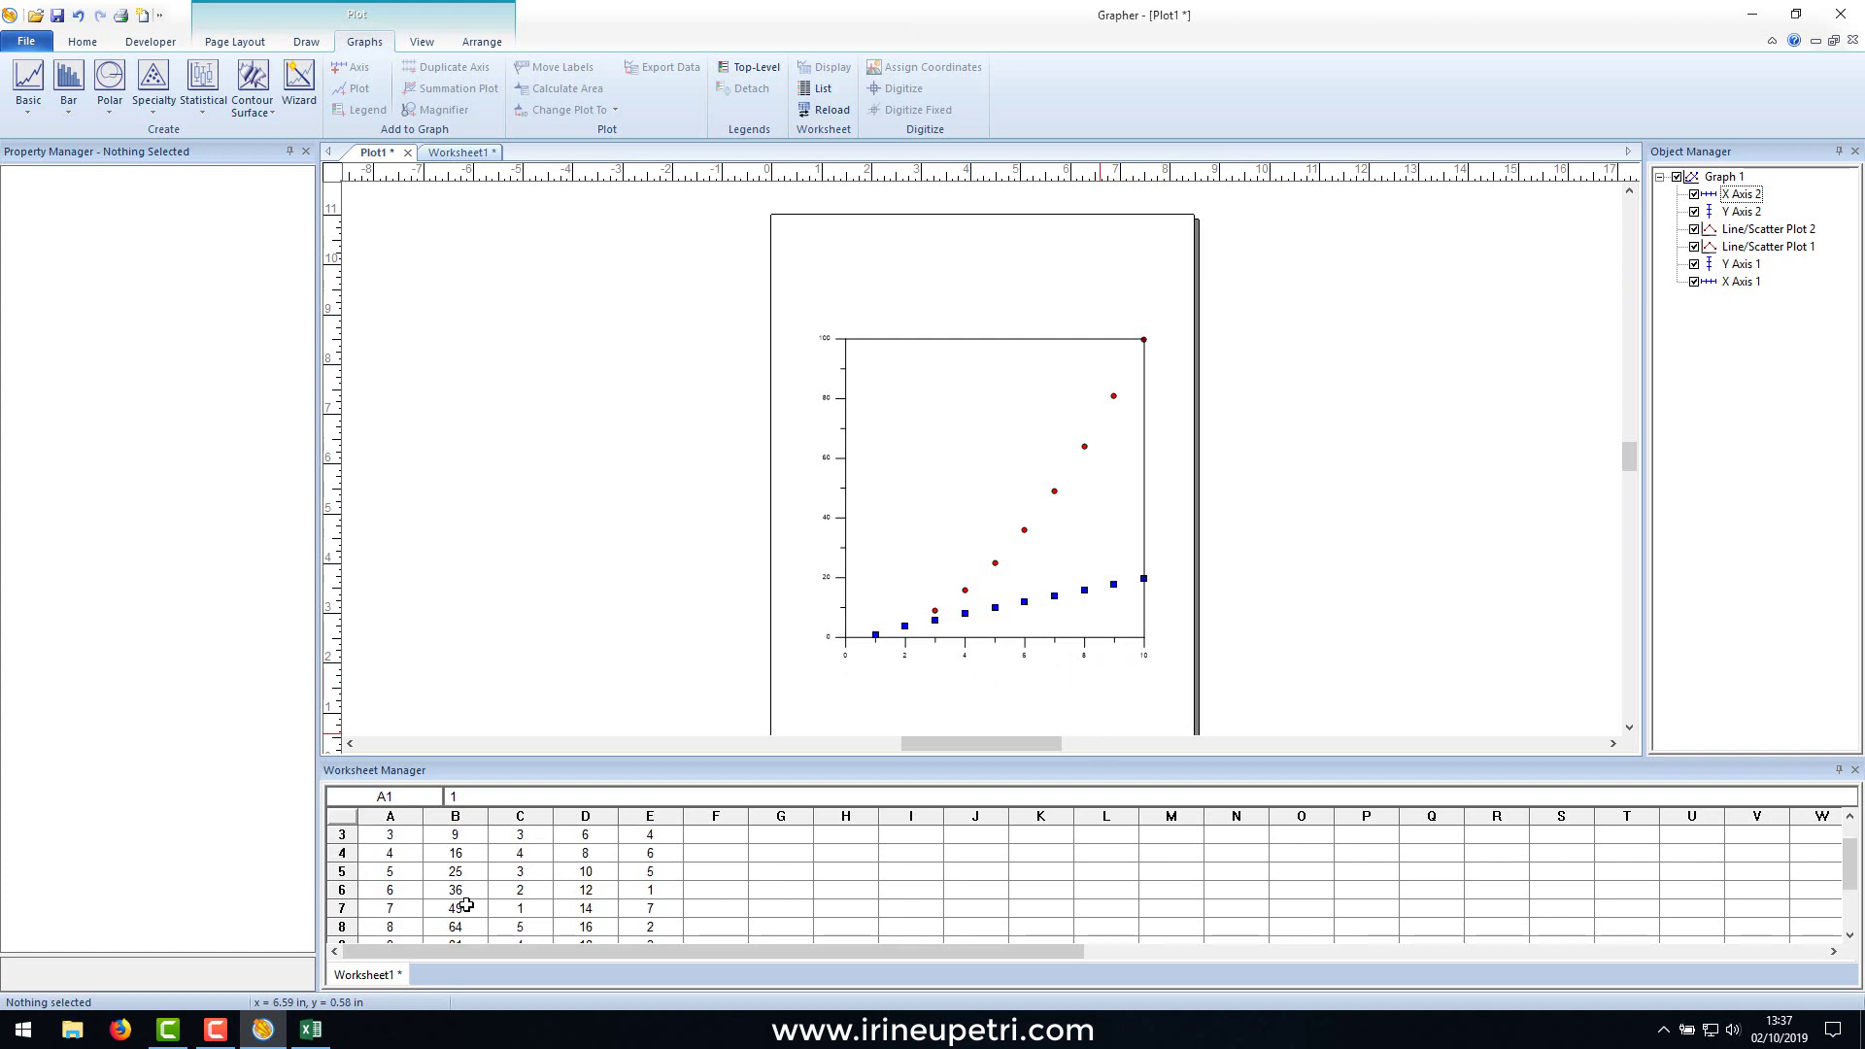
scroll(466, 905, down, 3)
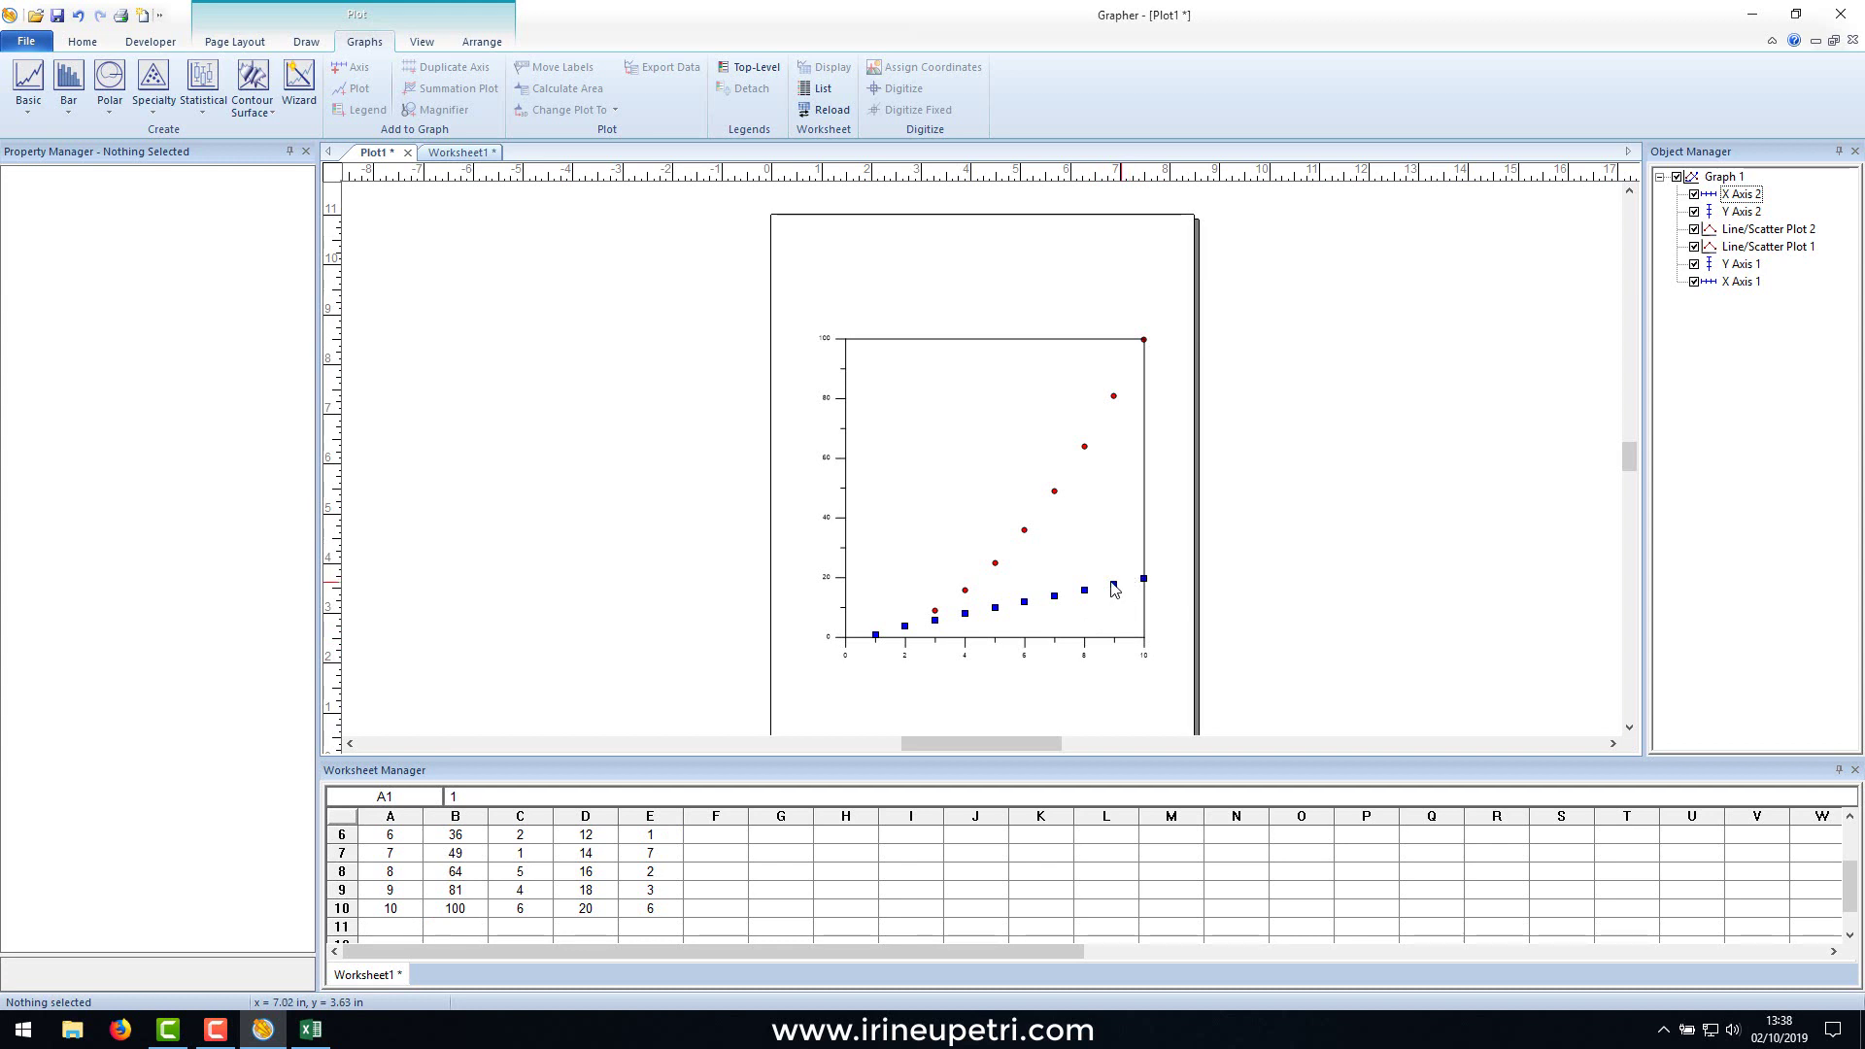
click(1766, 246)
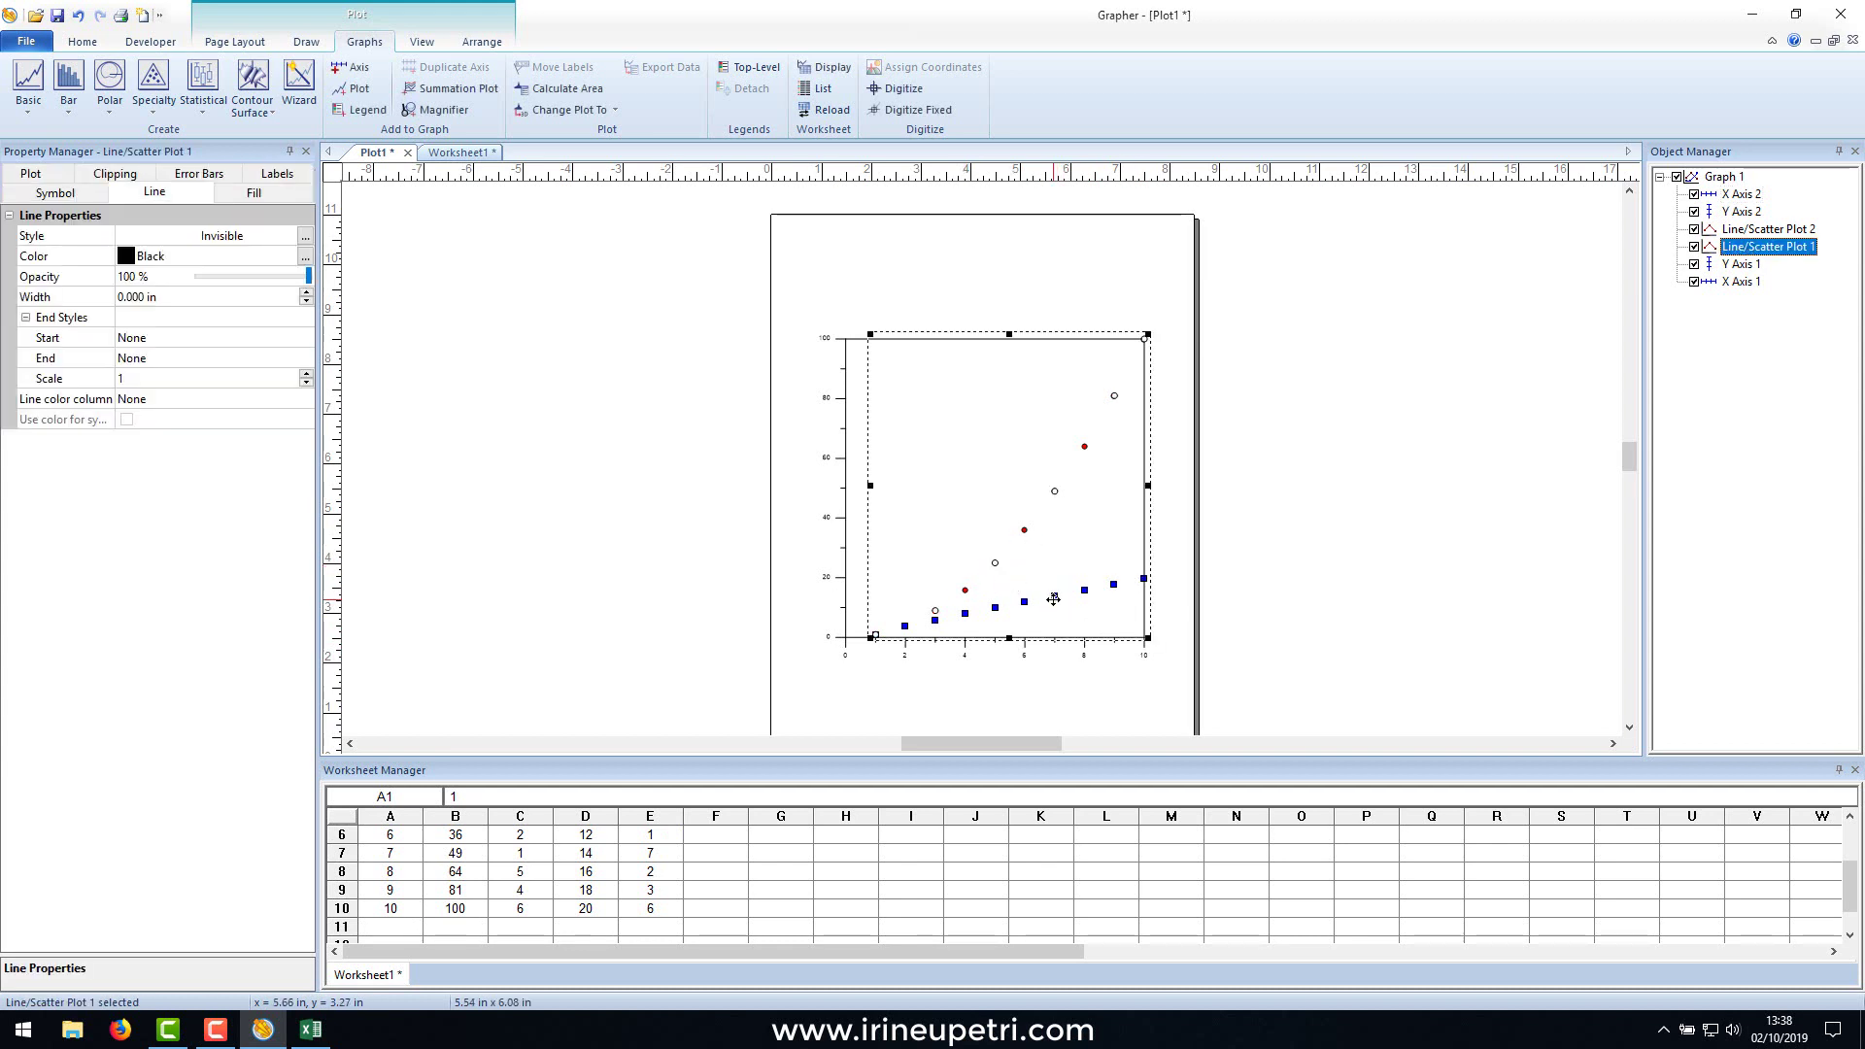
click(1764, 249)
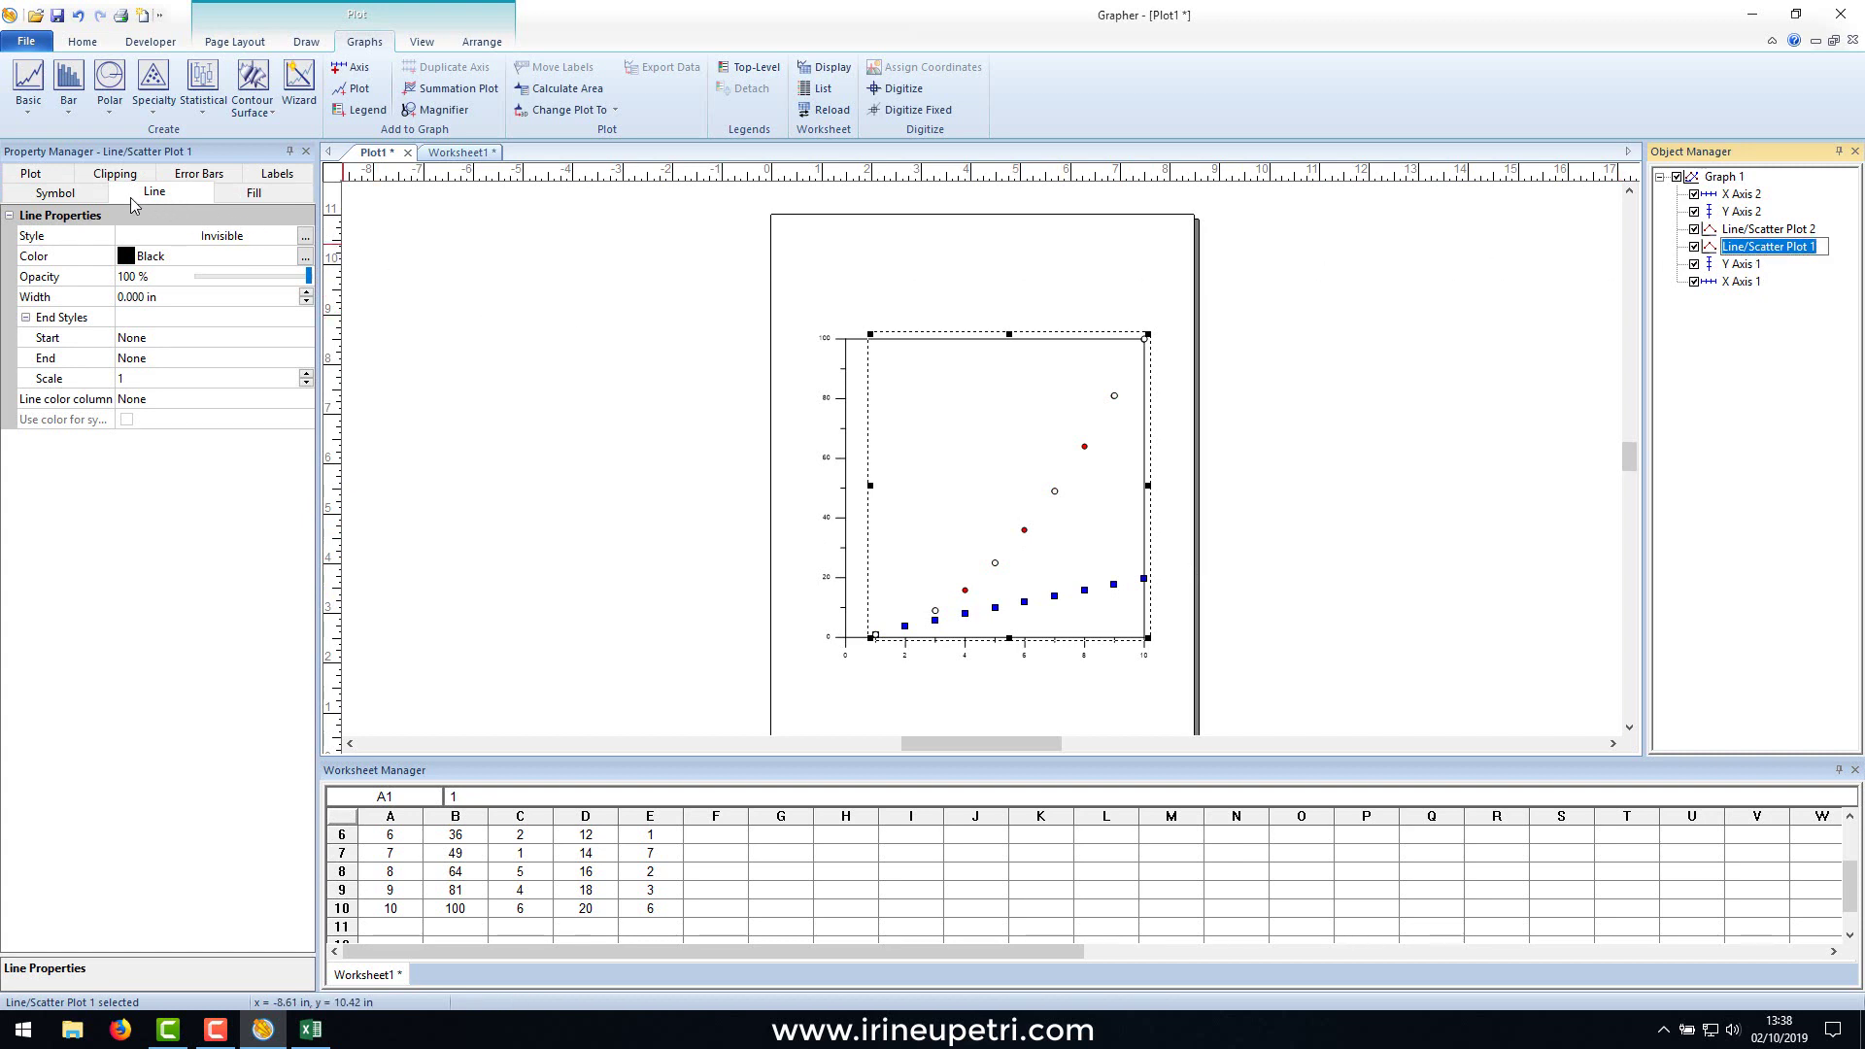
click(55, 178)
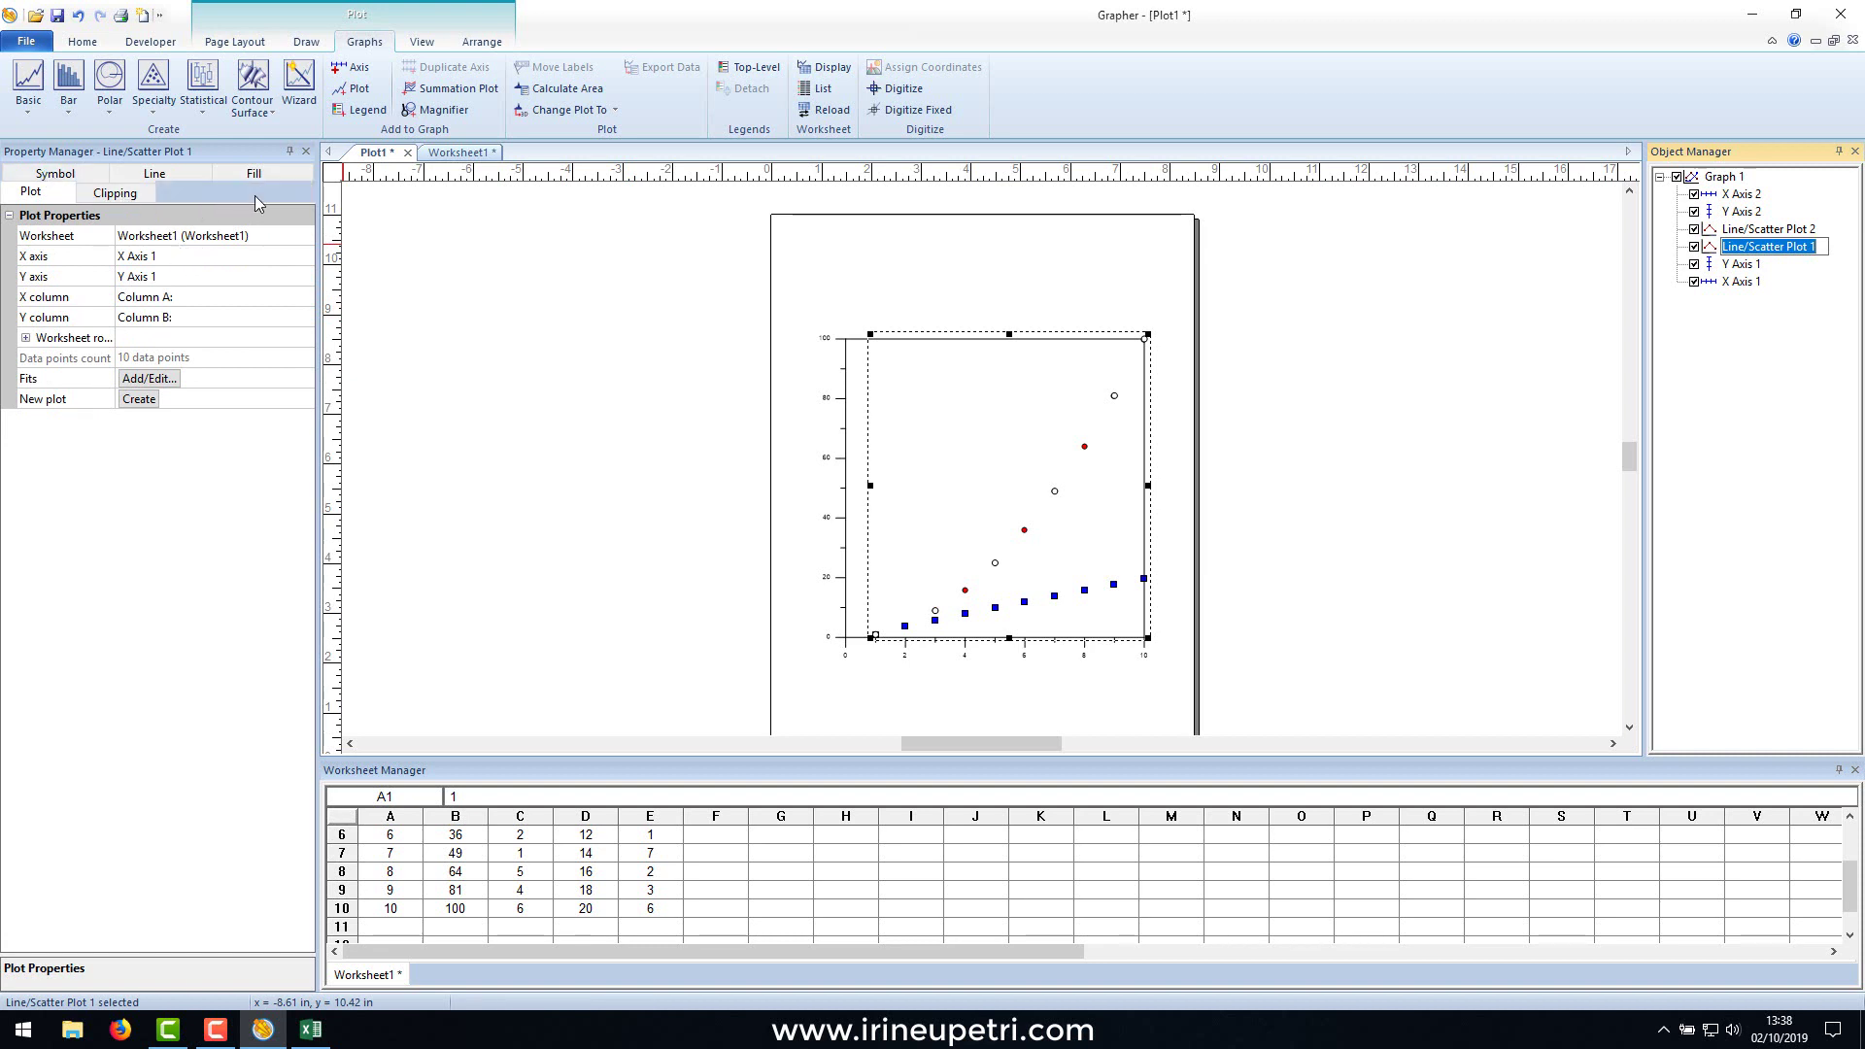
click(294, 196)
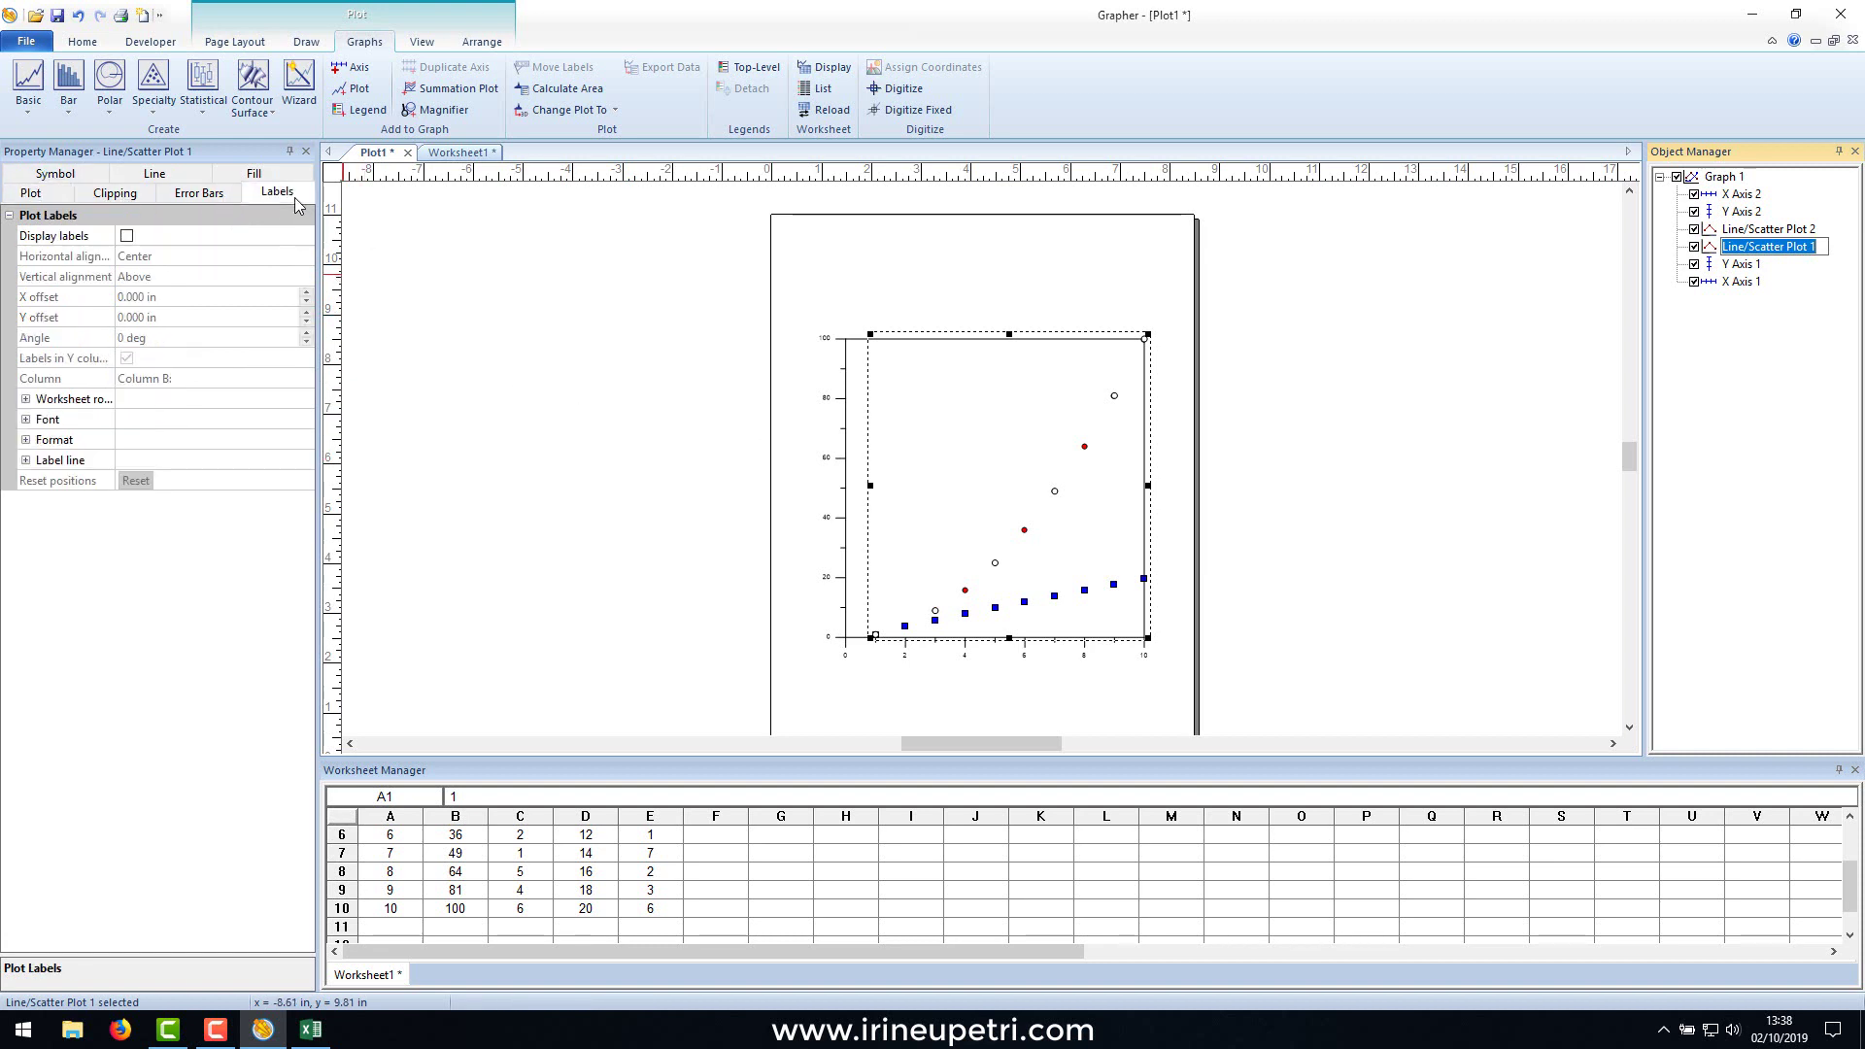
click(58, 197)
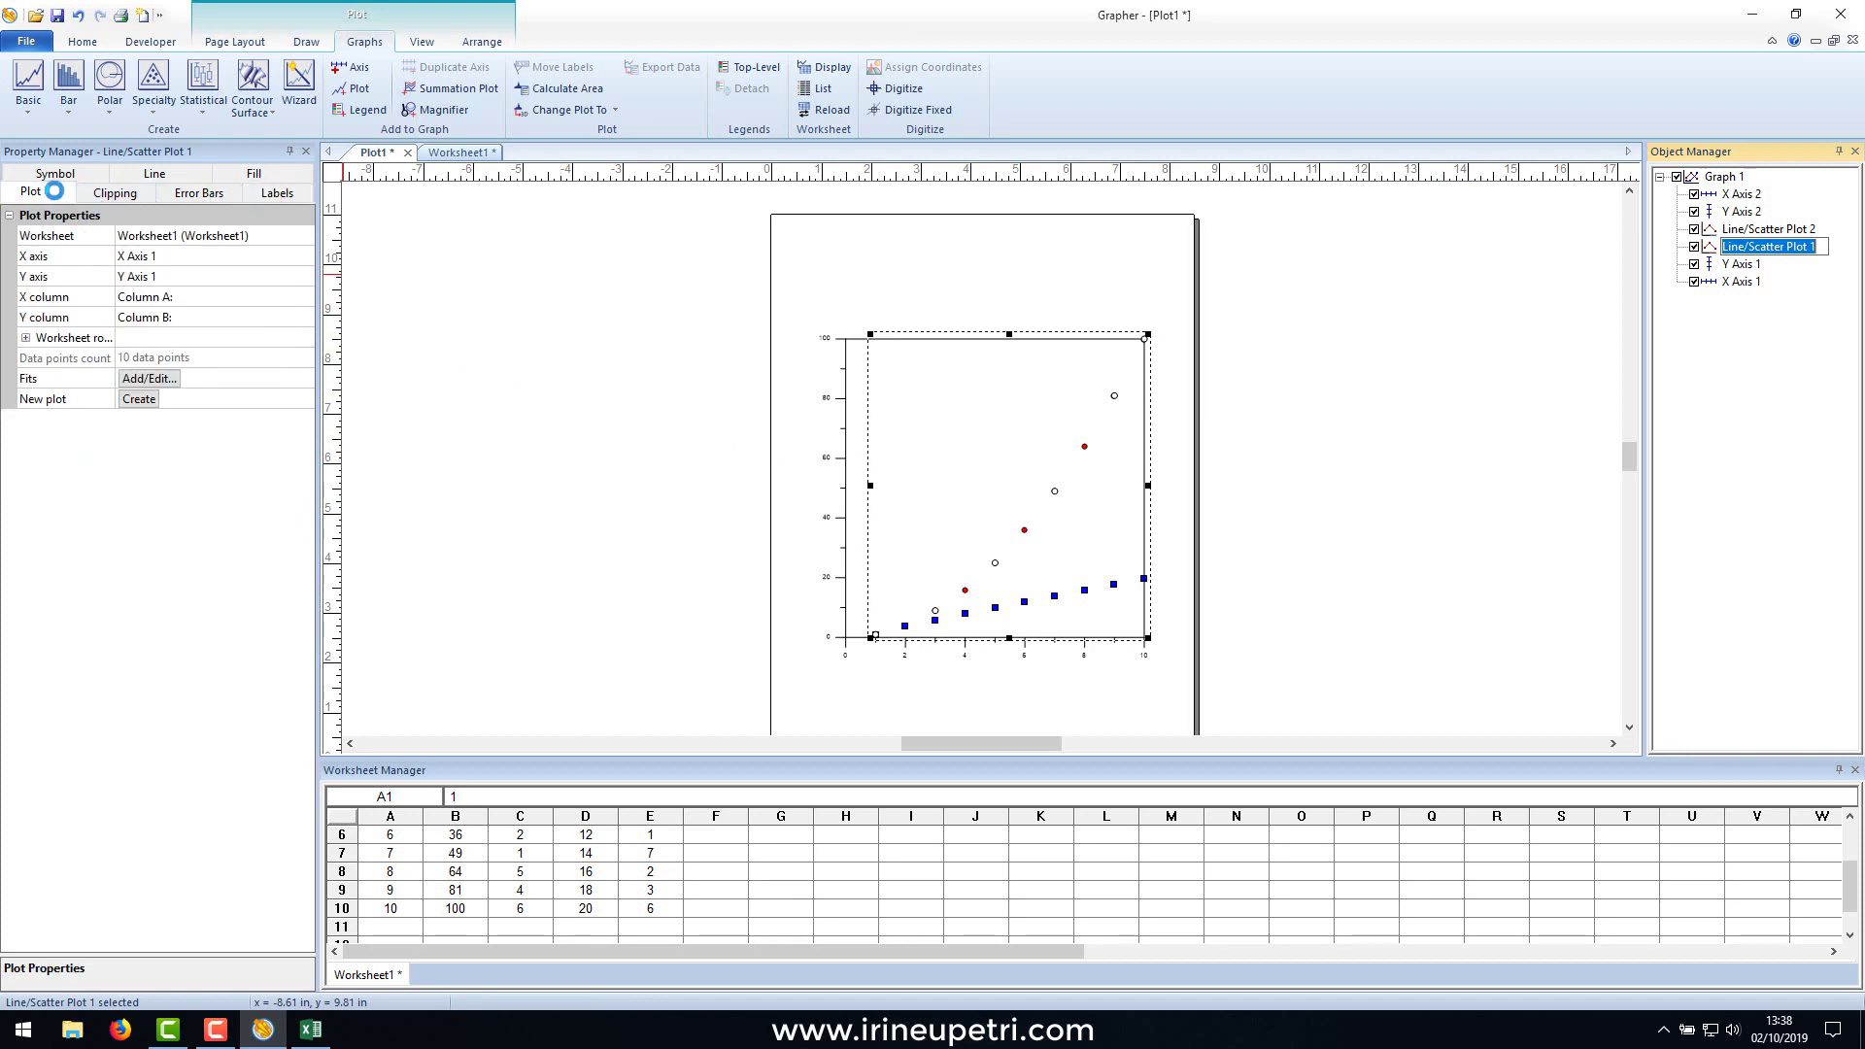
click(972, 520)
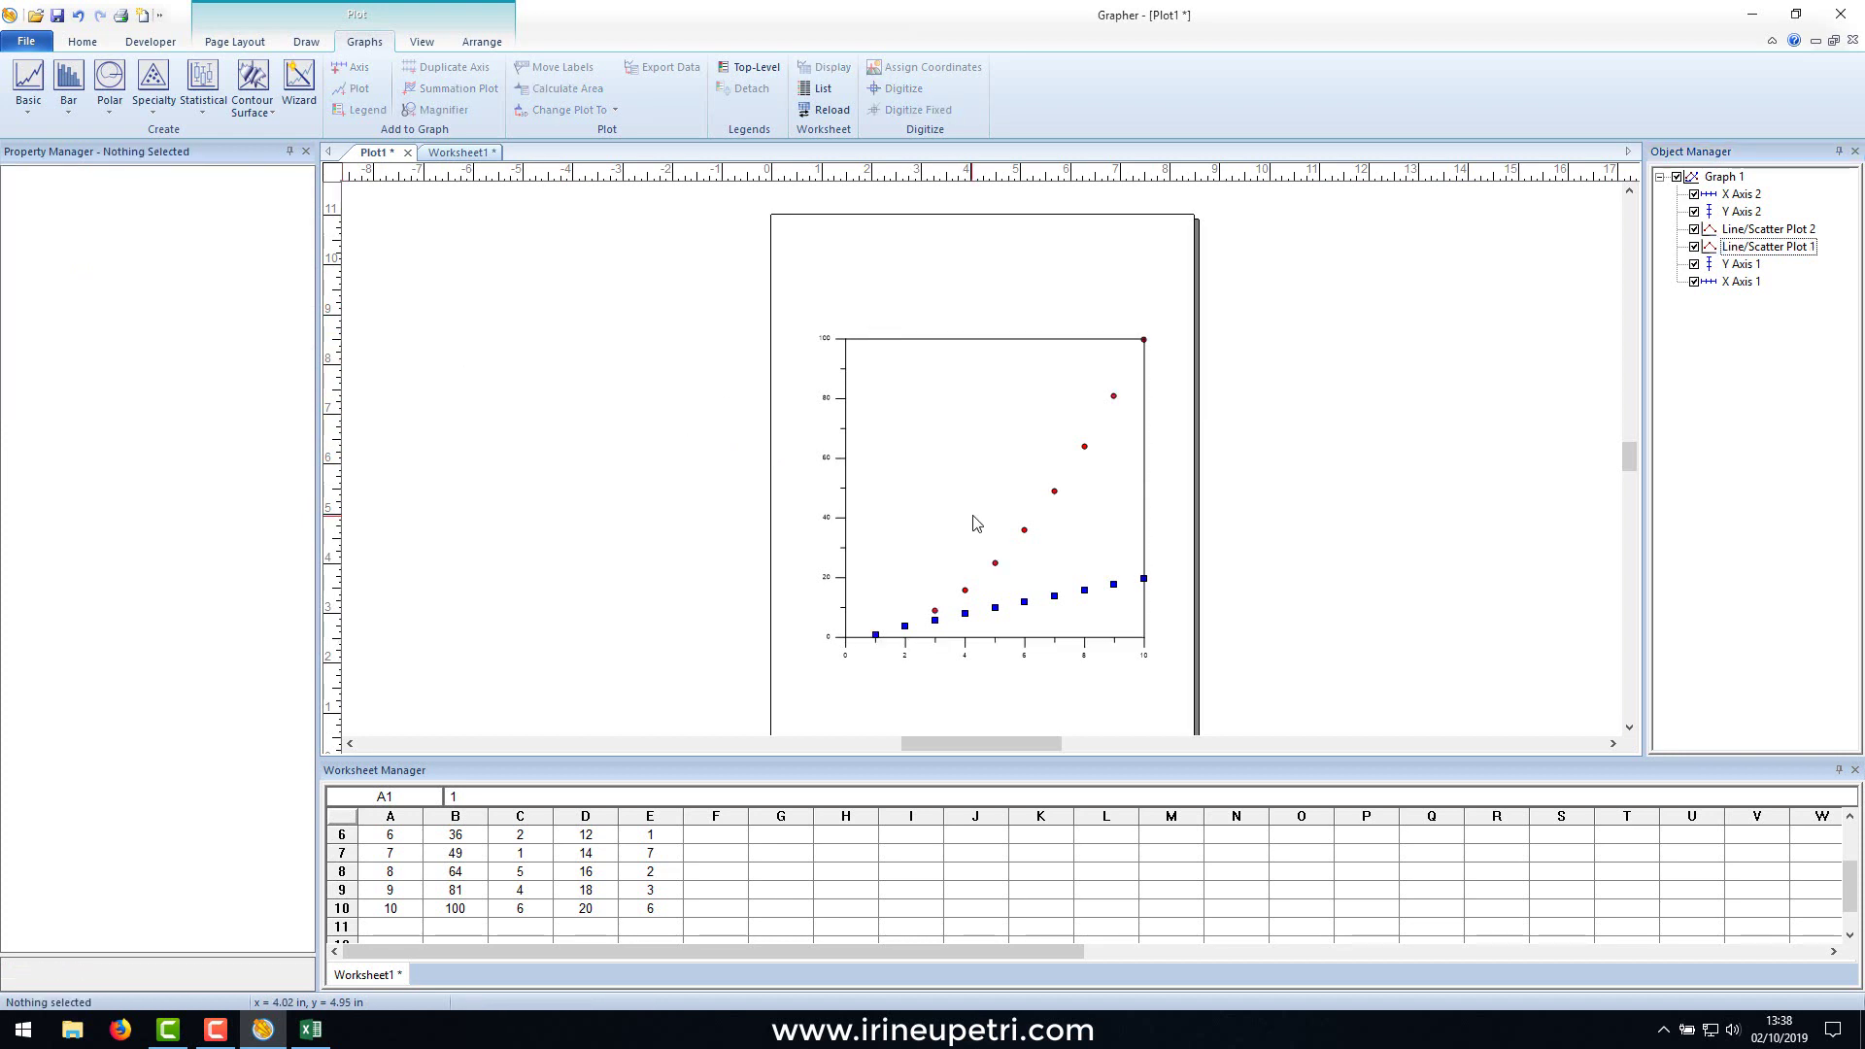
Set the maximum limit of X Axis 1 to 11.
click(902, 646)
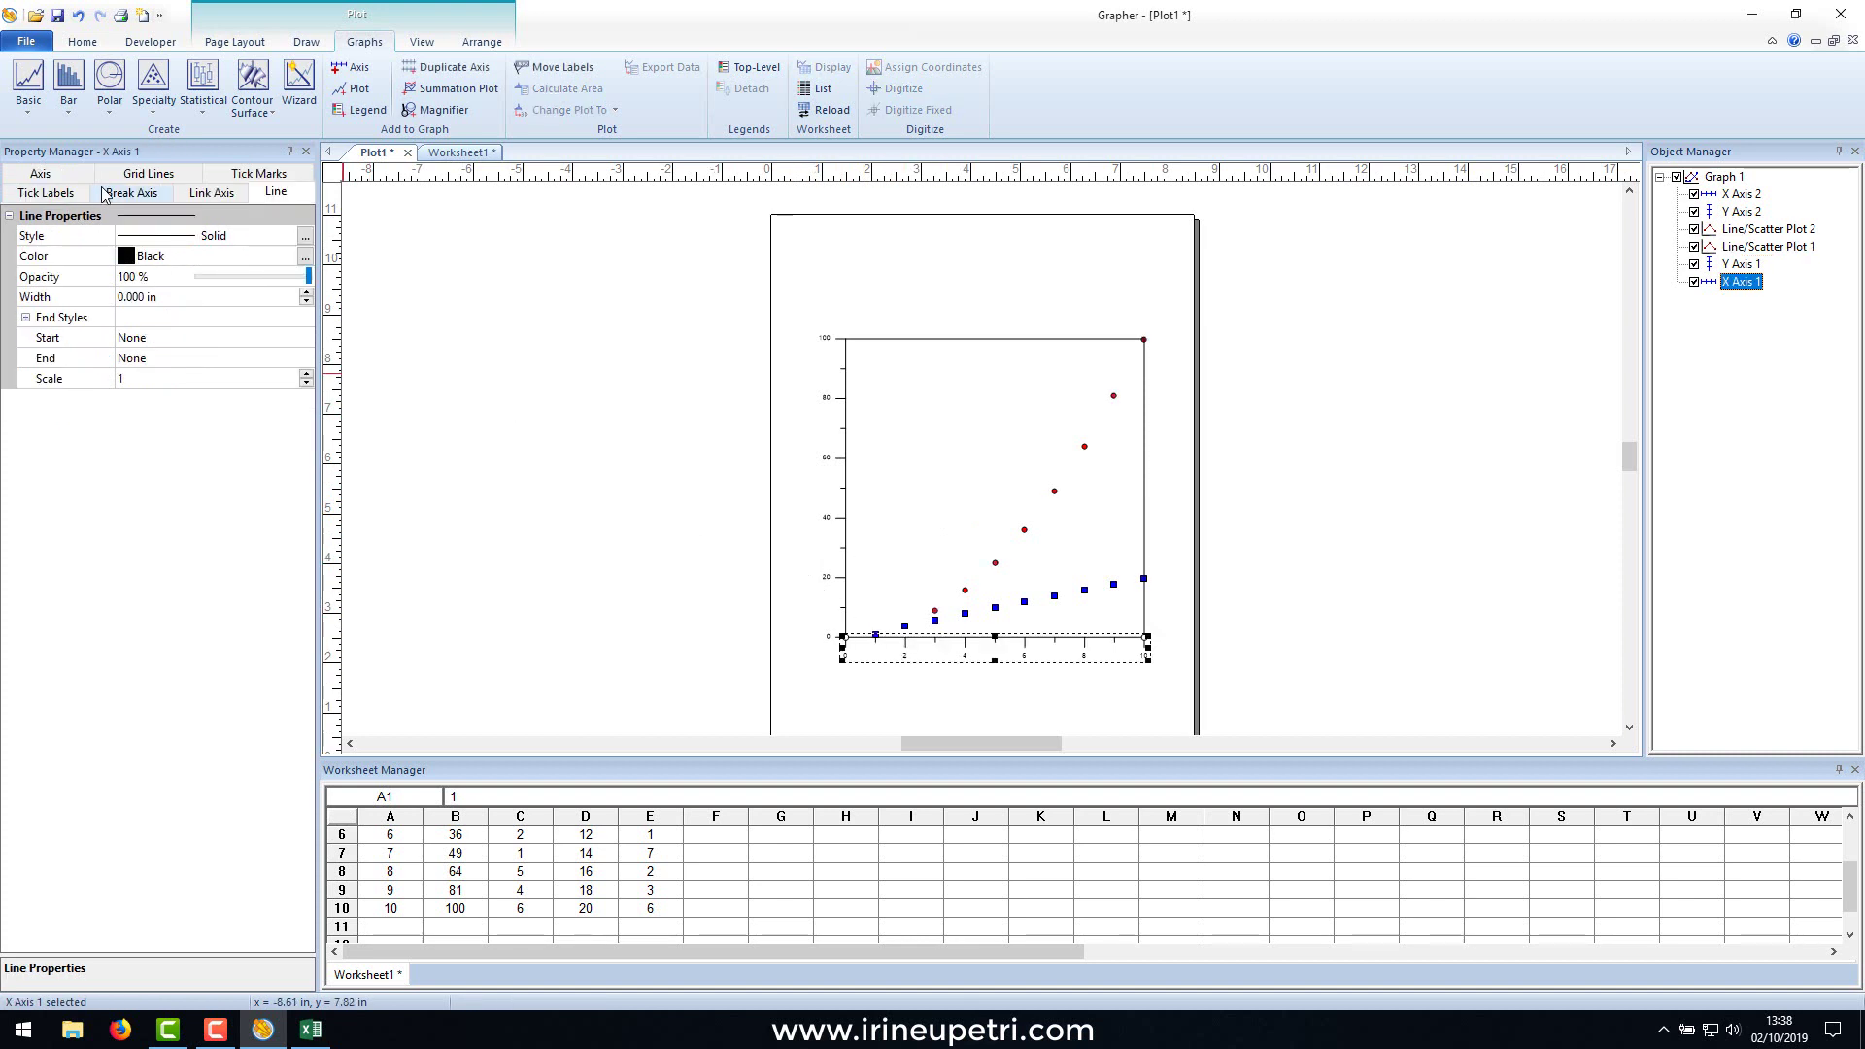
click(66, 178)
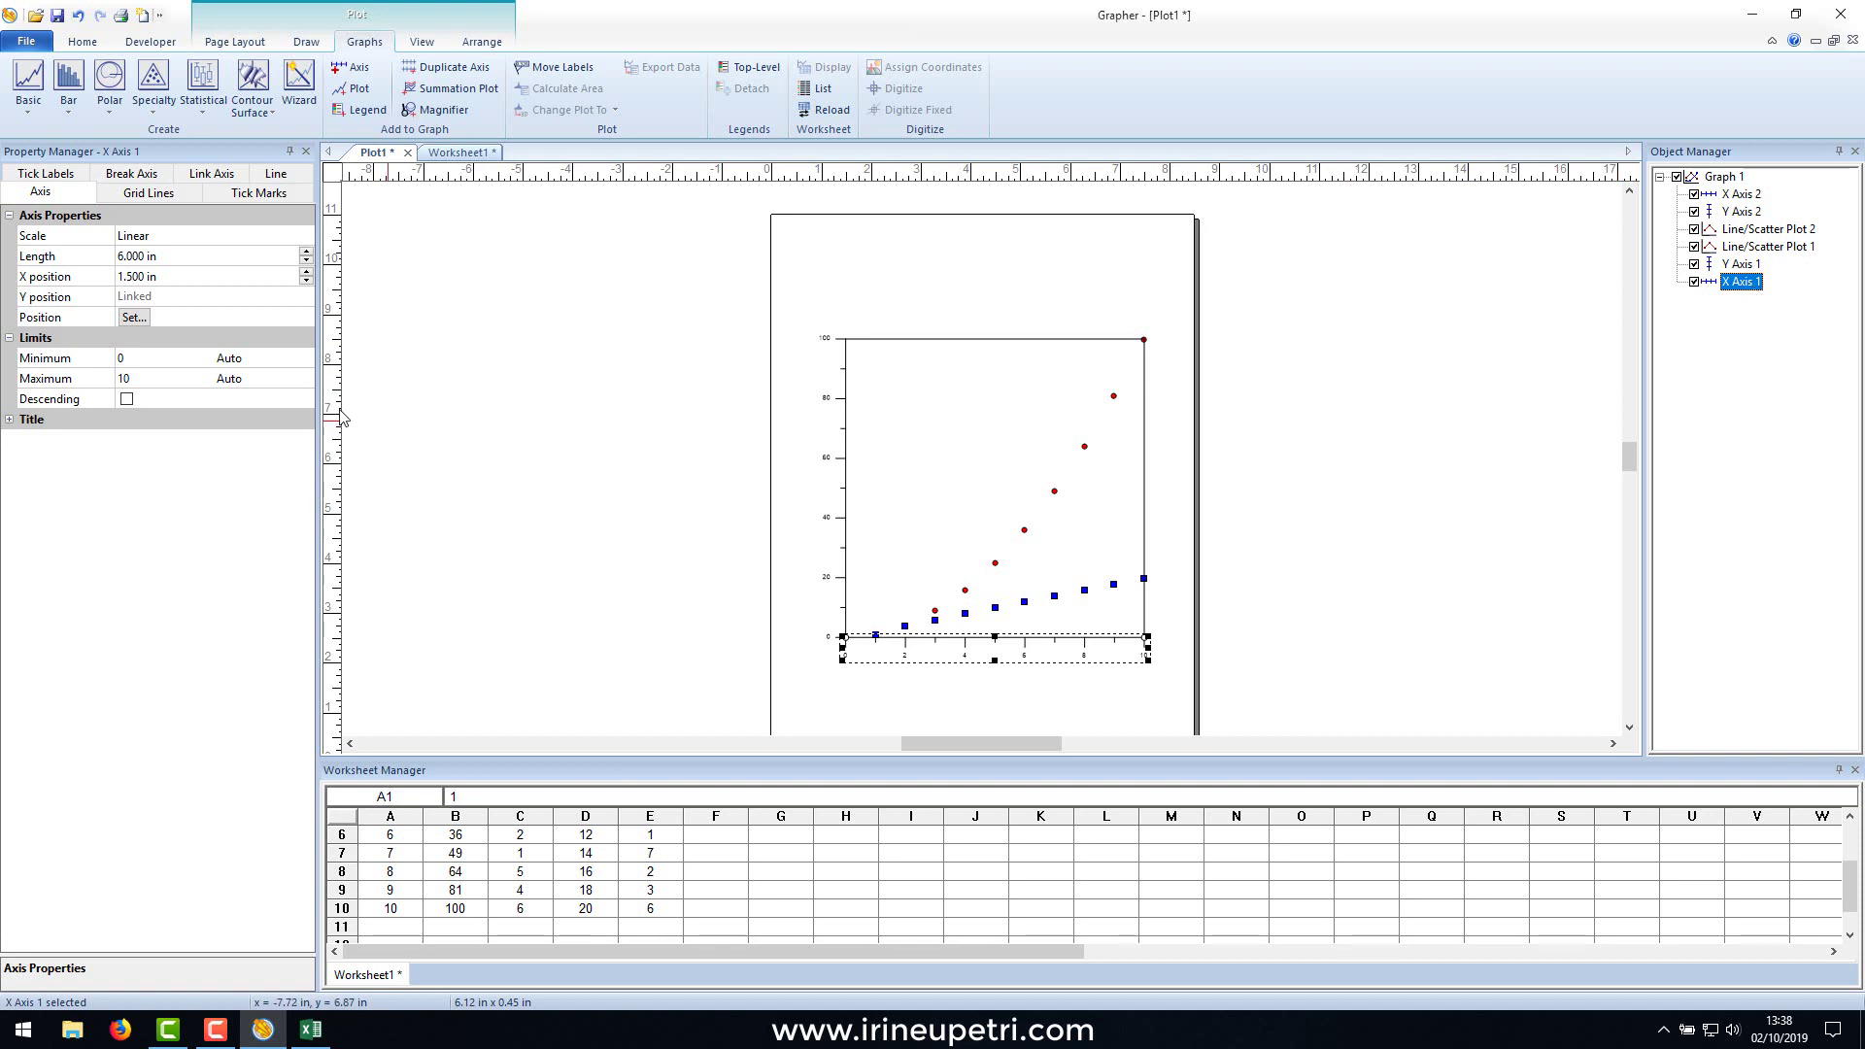
click(145, 361)
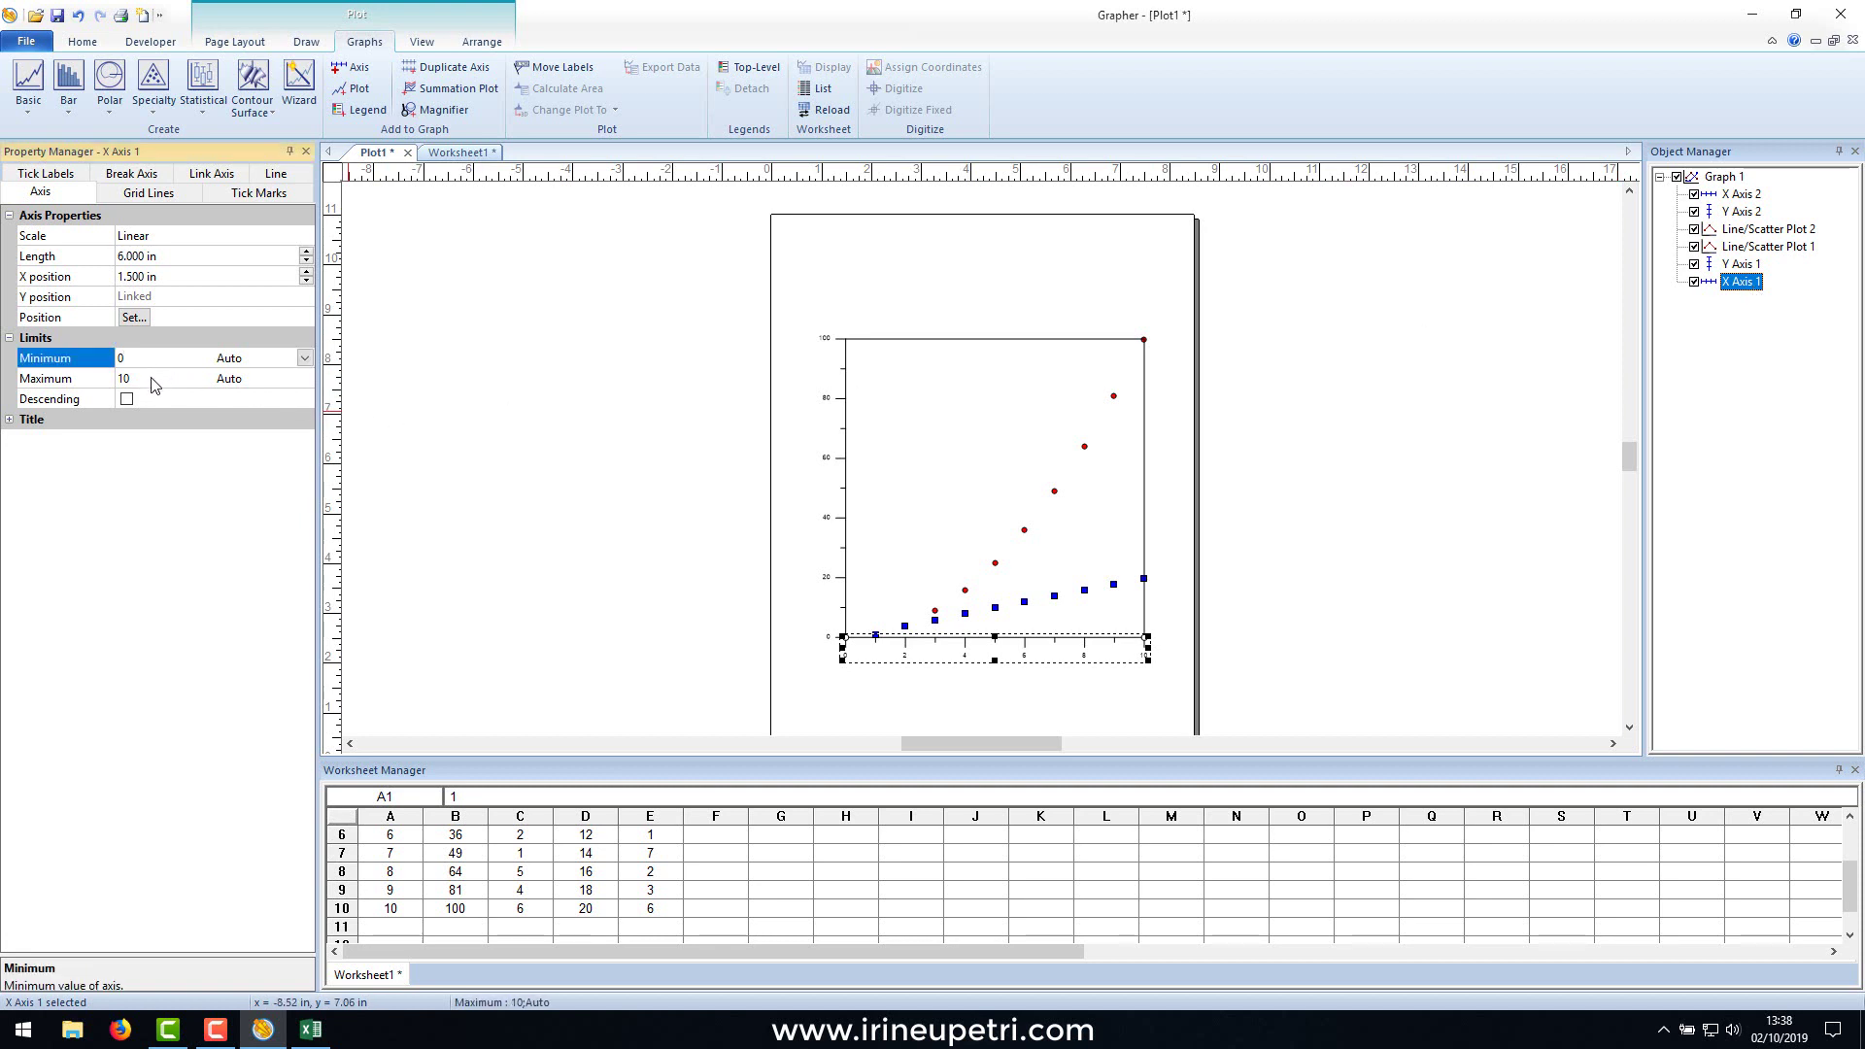
click(129, 383)
text(11)
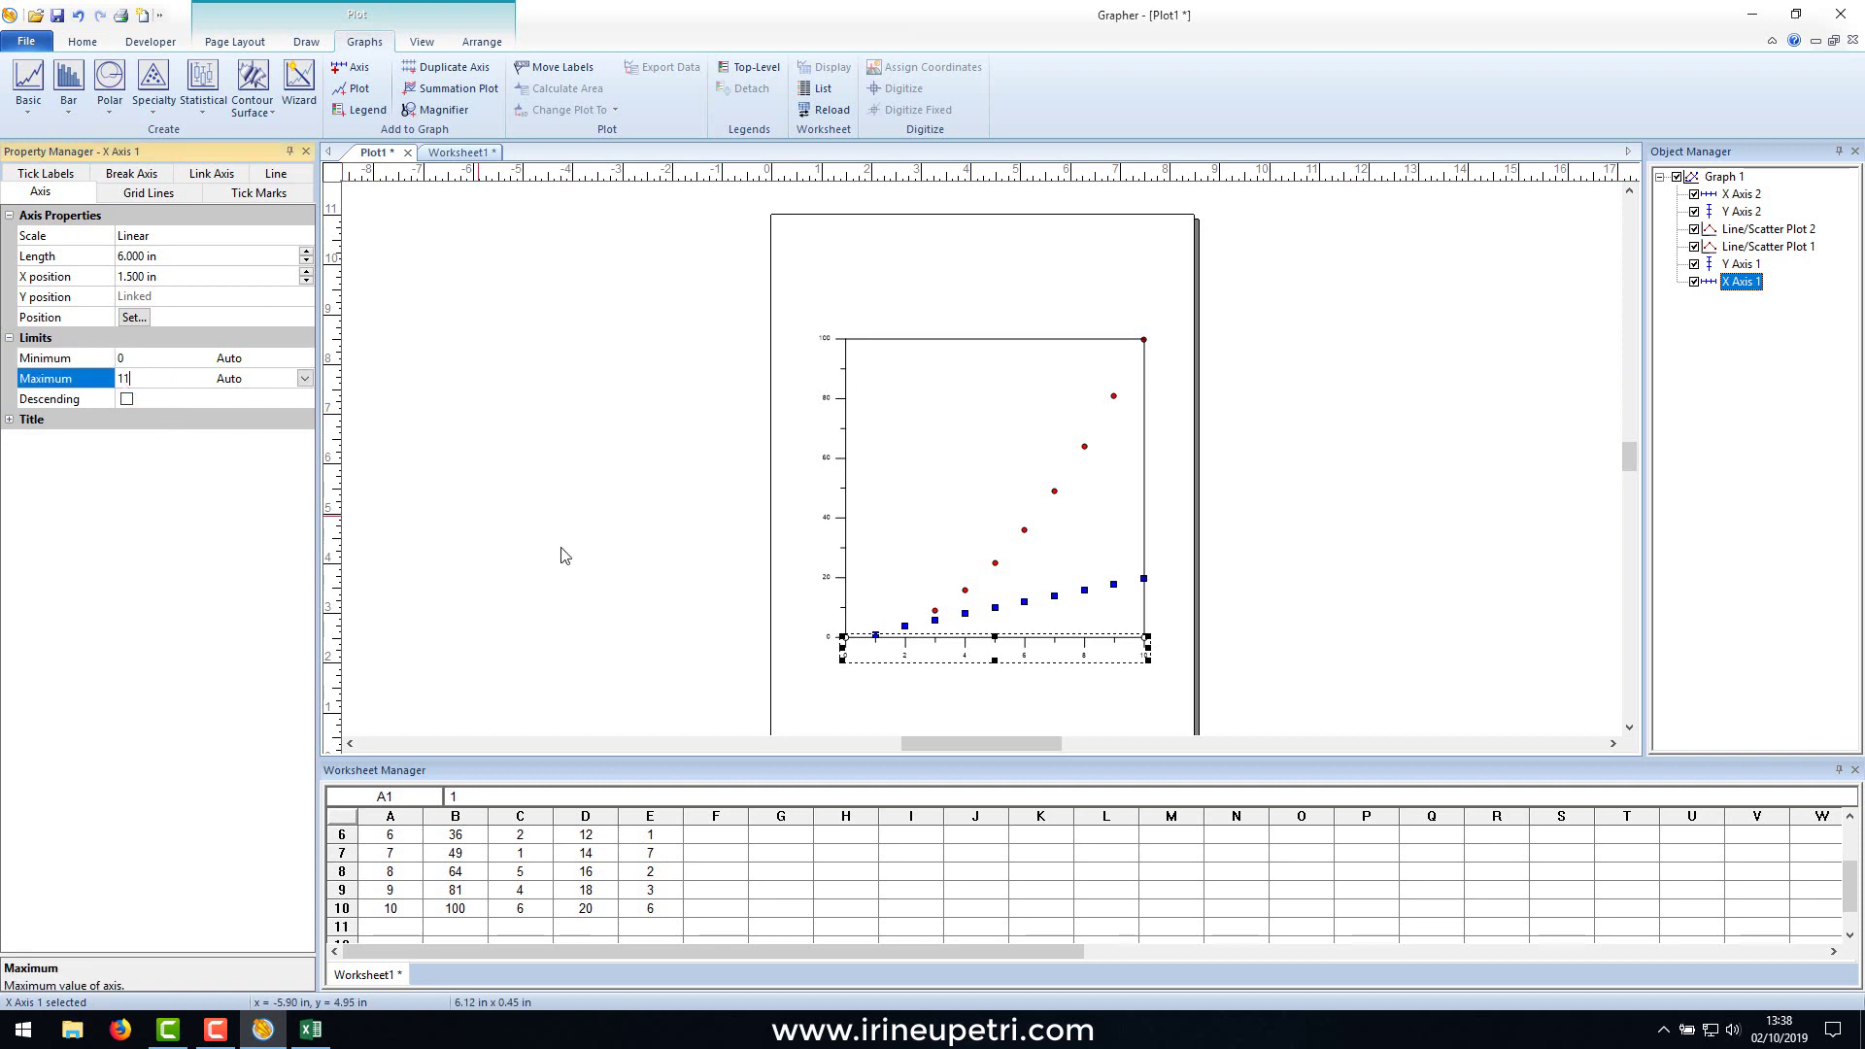
click(740, 604)
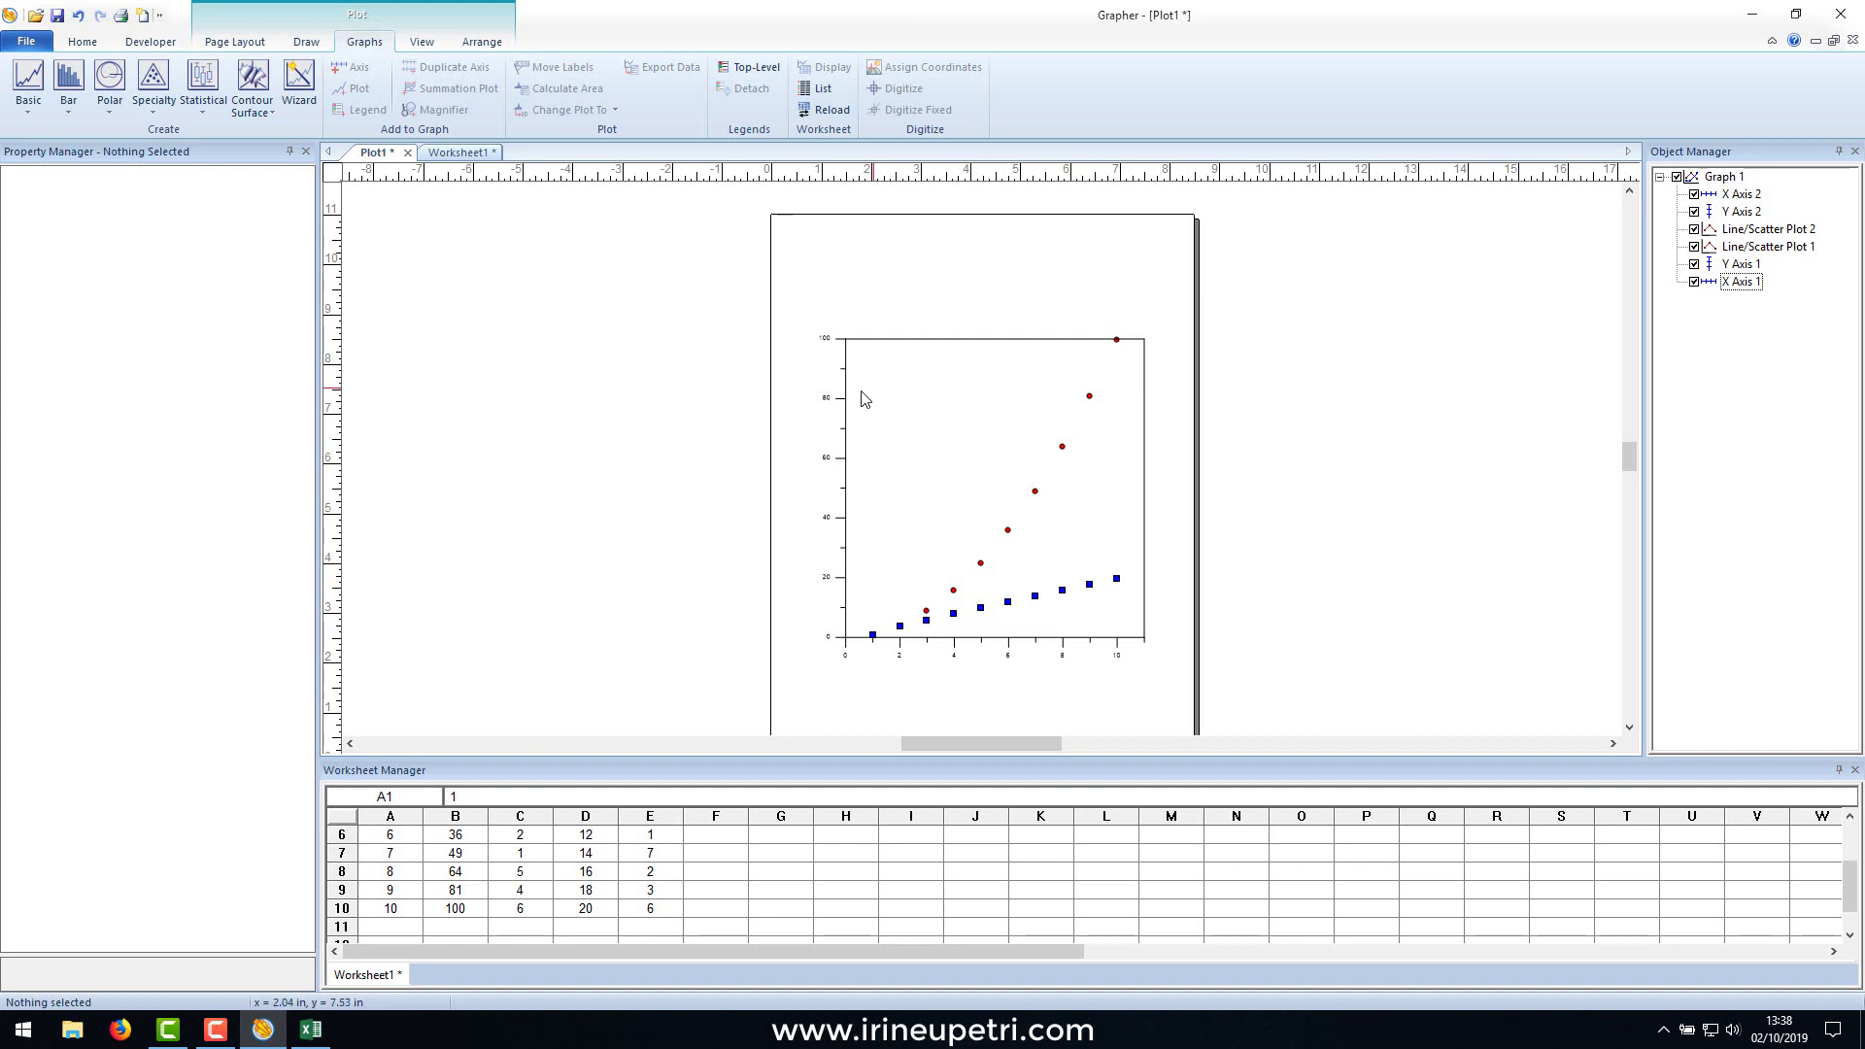
Set the maximum limit of Y Axis 1 to 110.
click(843, 441)
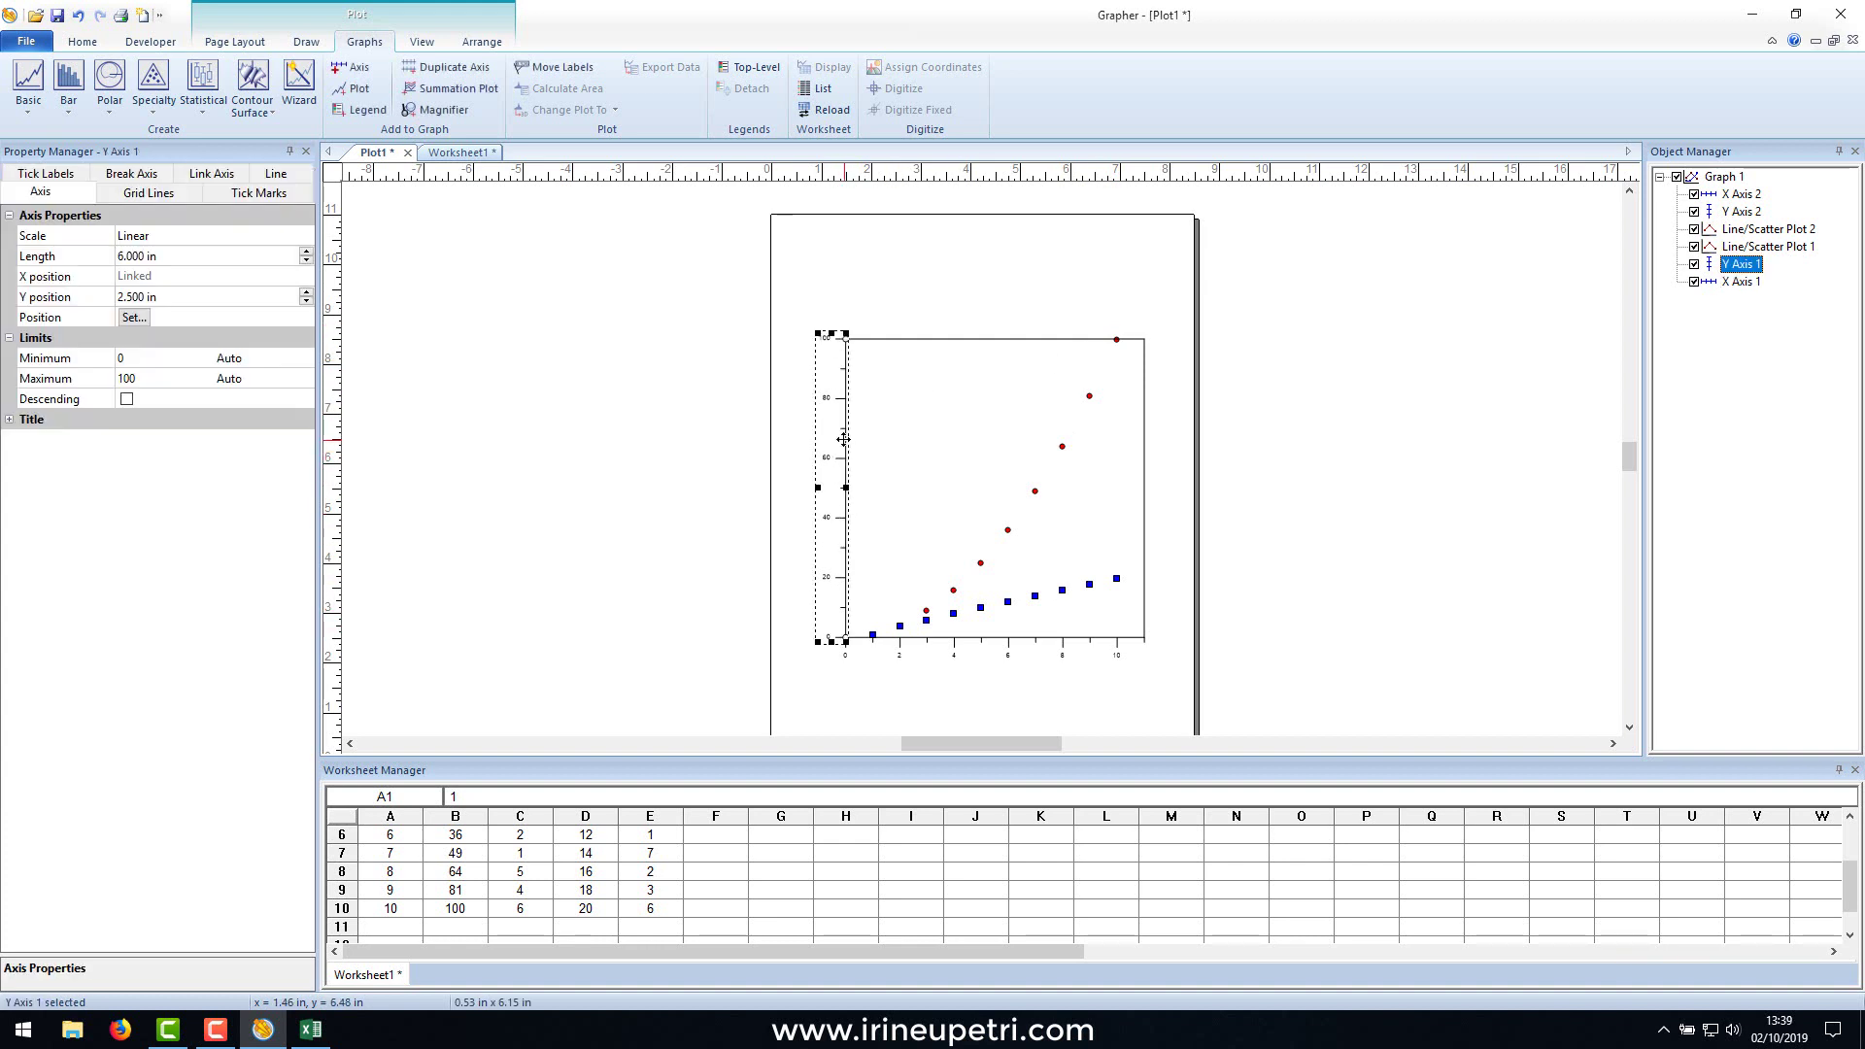
click(48, 198)
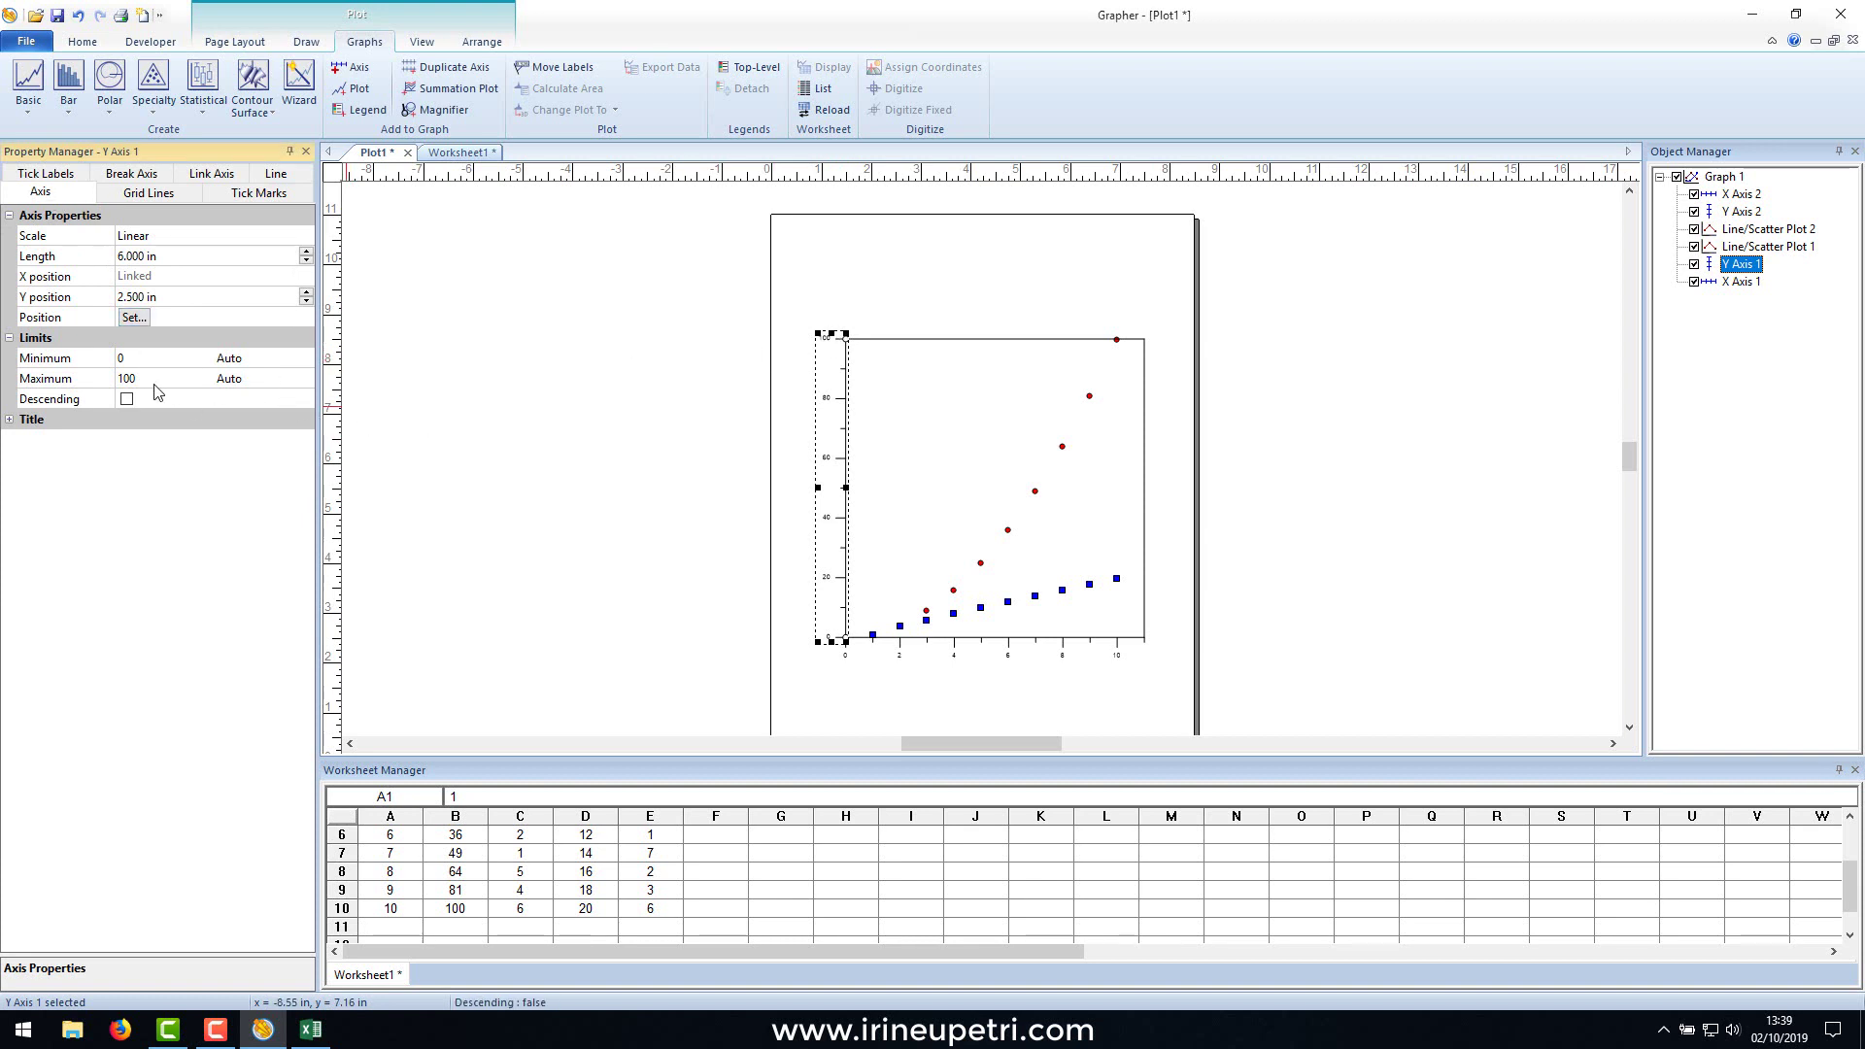
click(114, 378)
text(1)
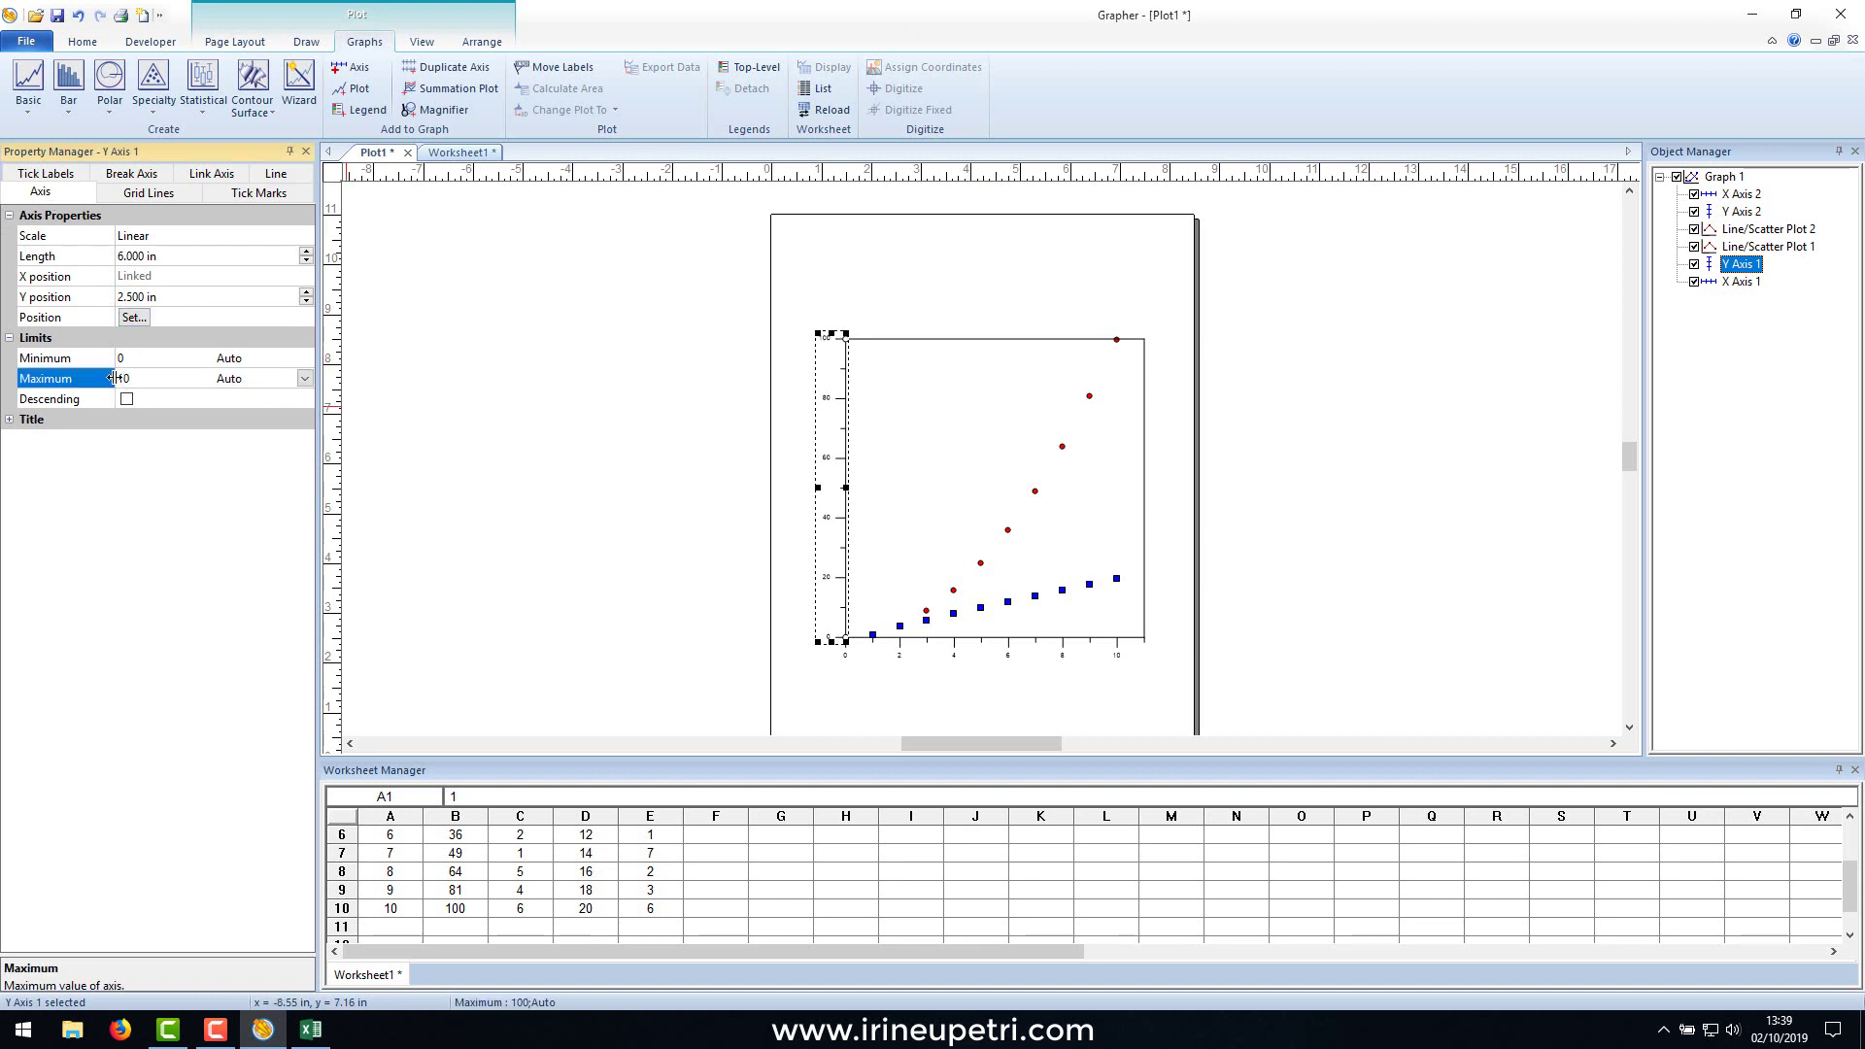
text(10)
click(665, 499)
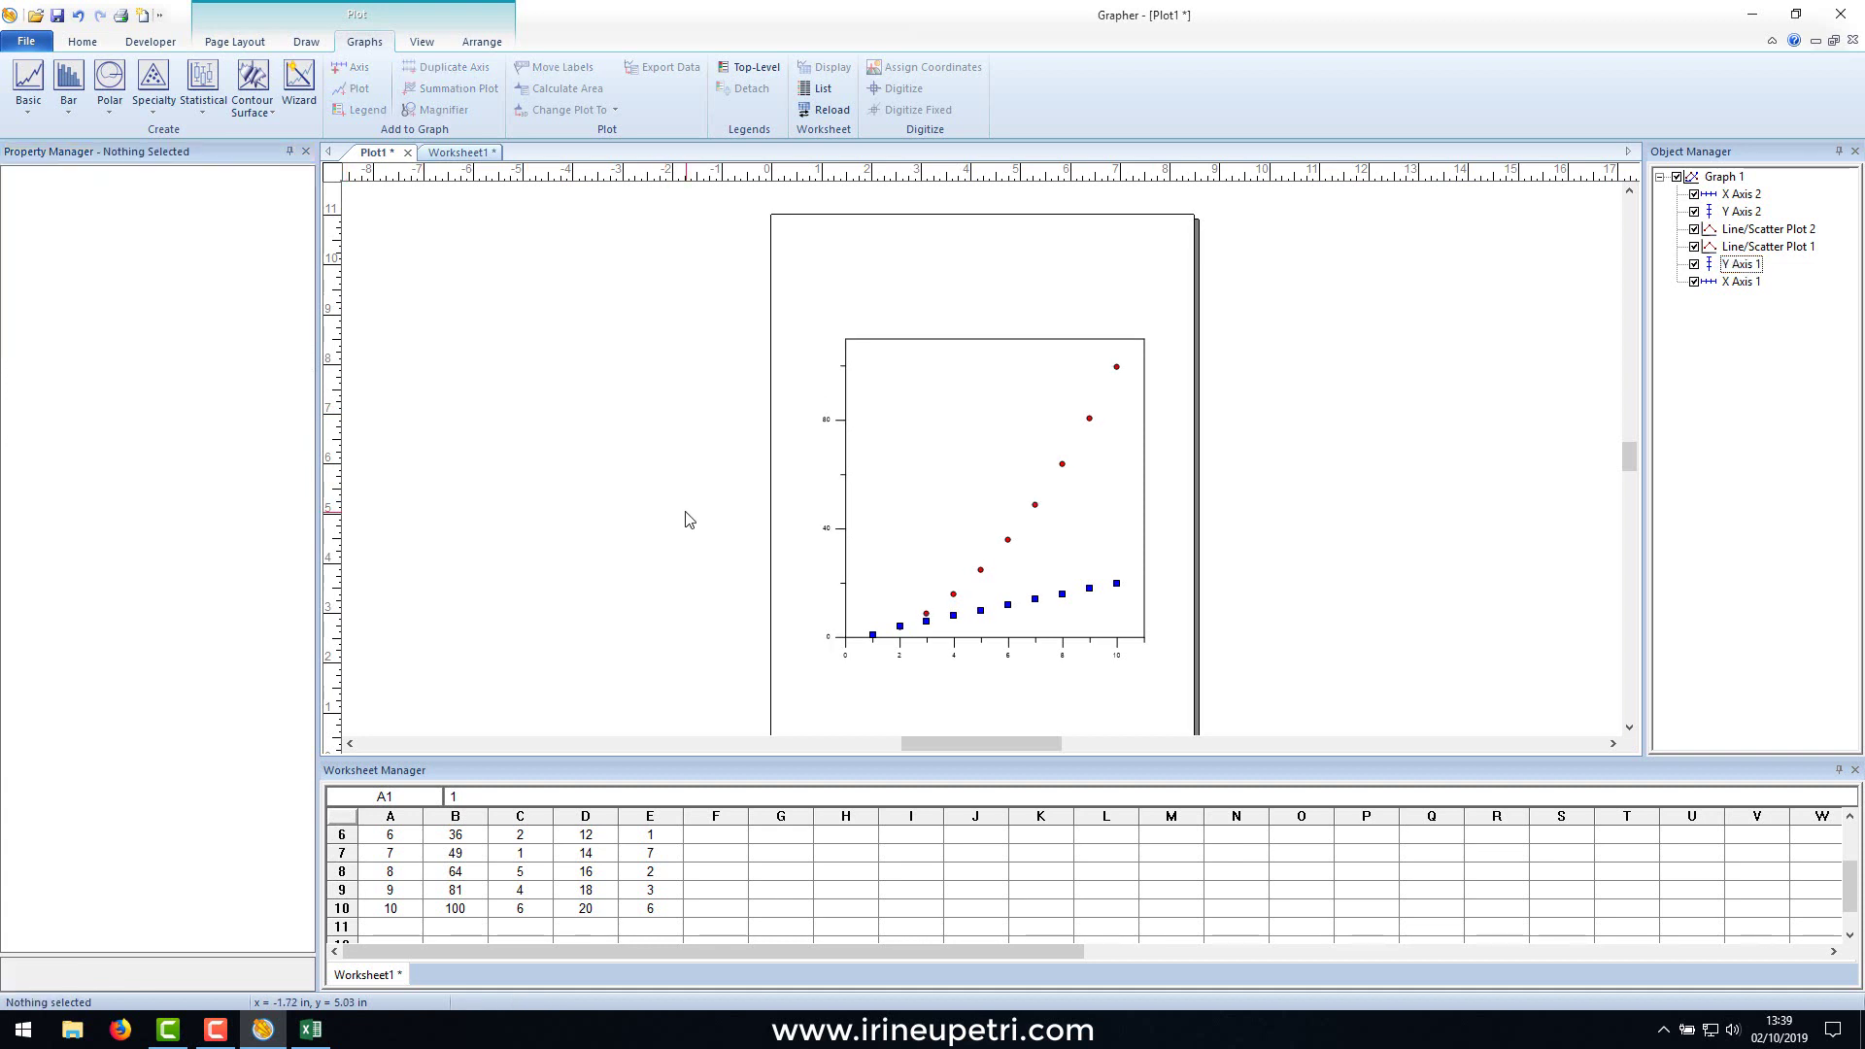
Set the major tick spacing of Y Axis 1 to 20.
click(844, 489)
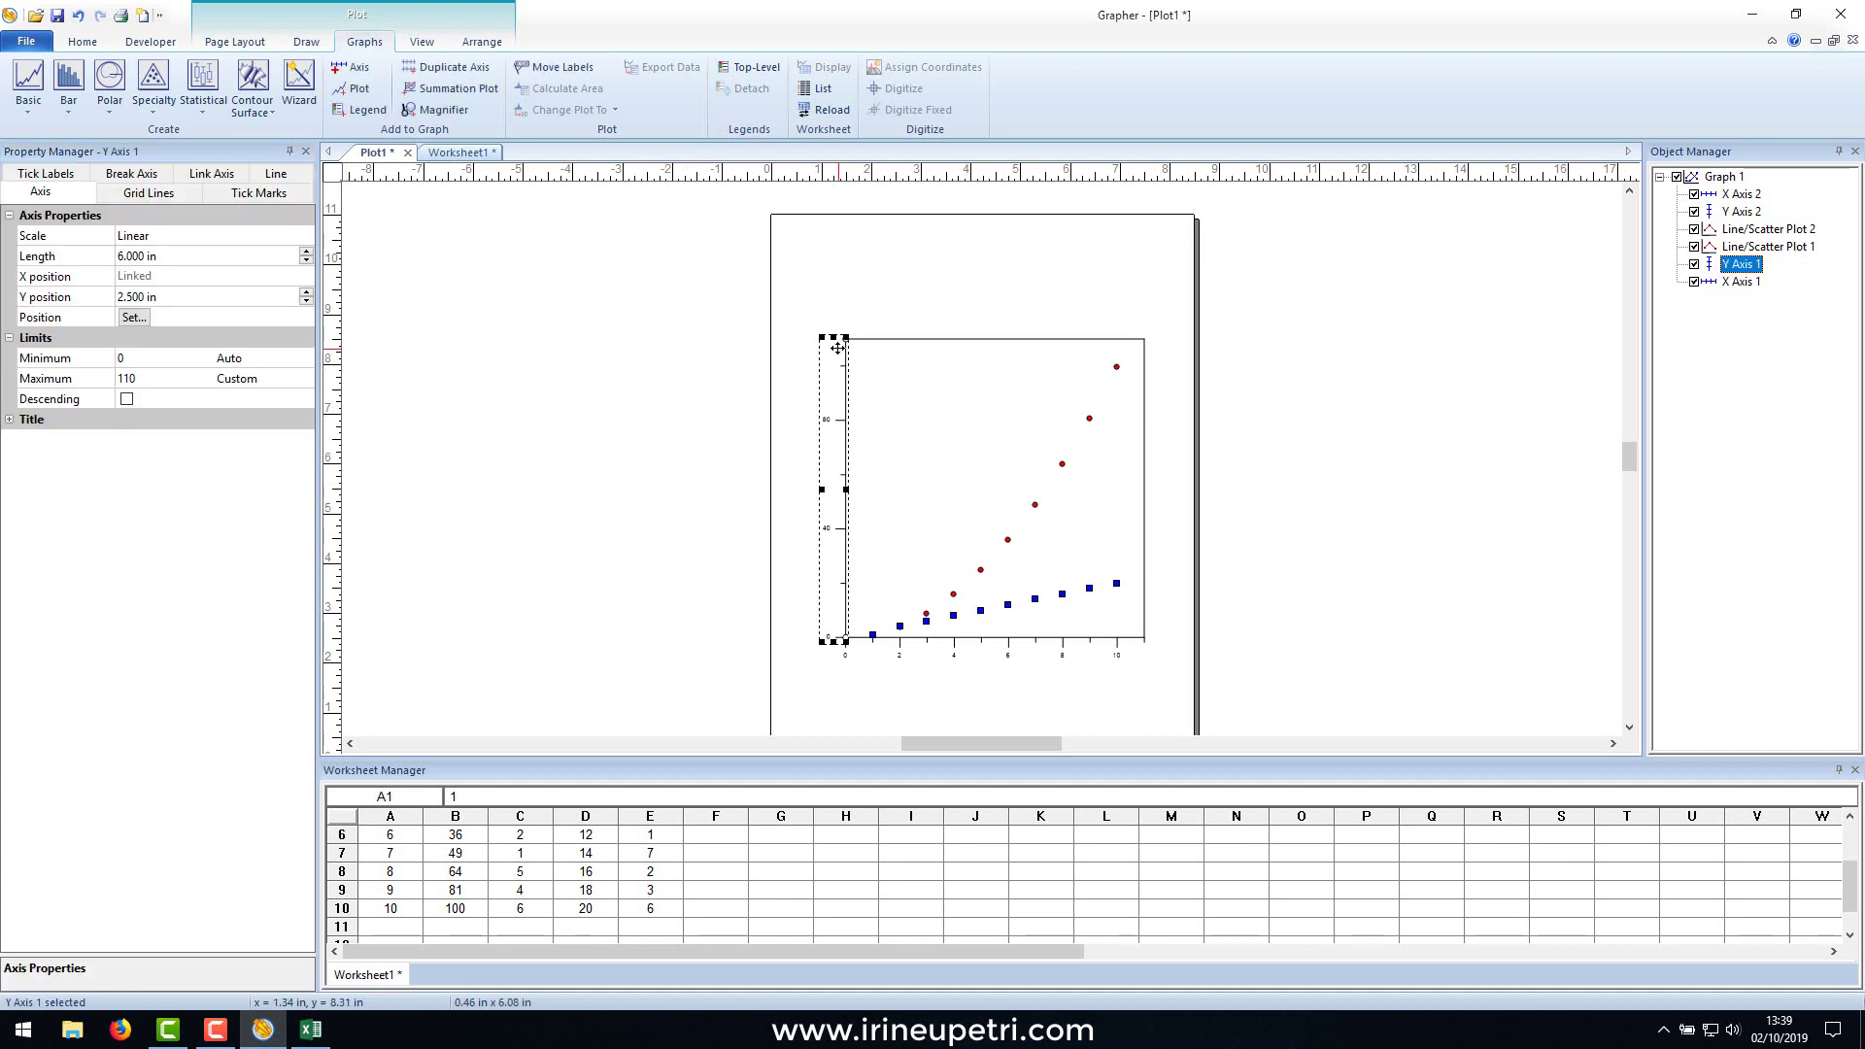
click(1090, 412)
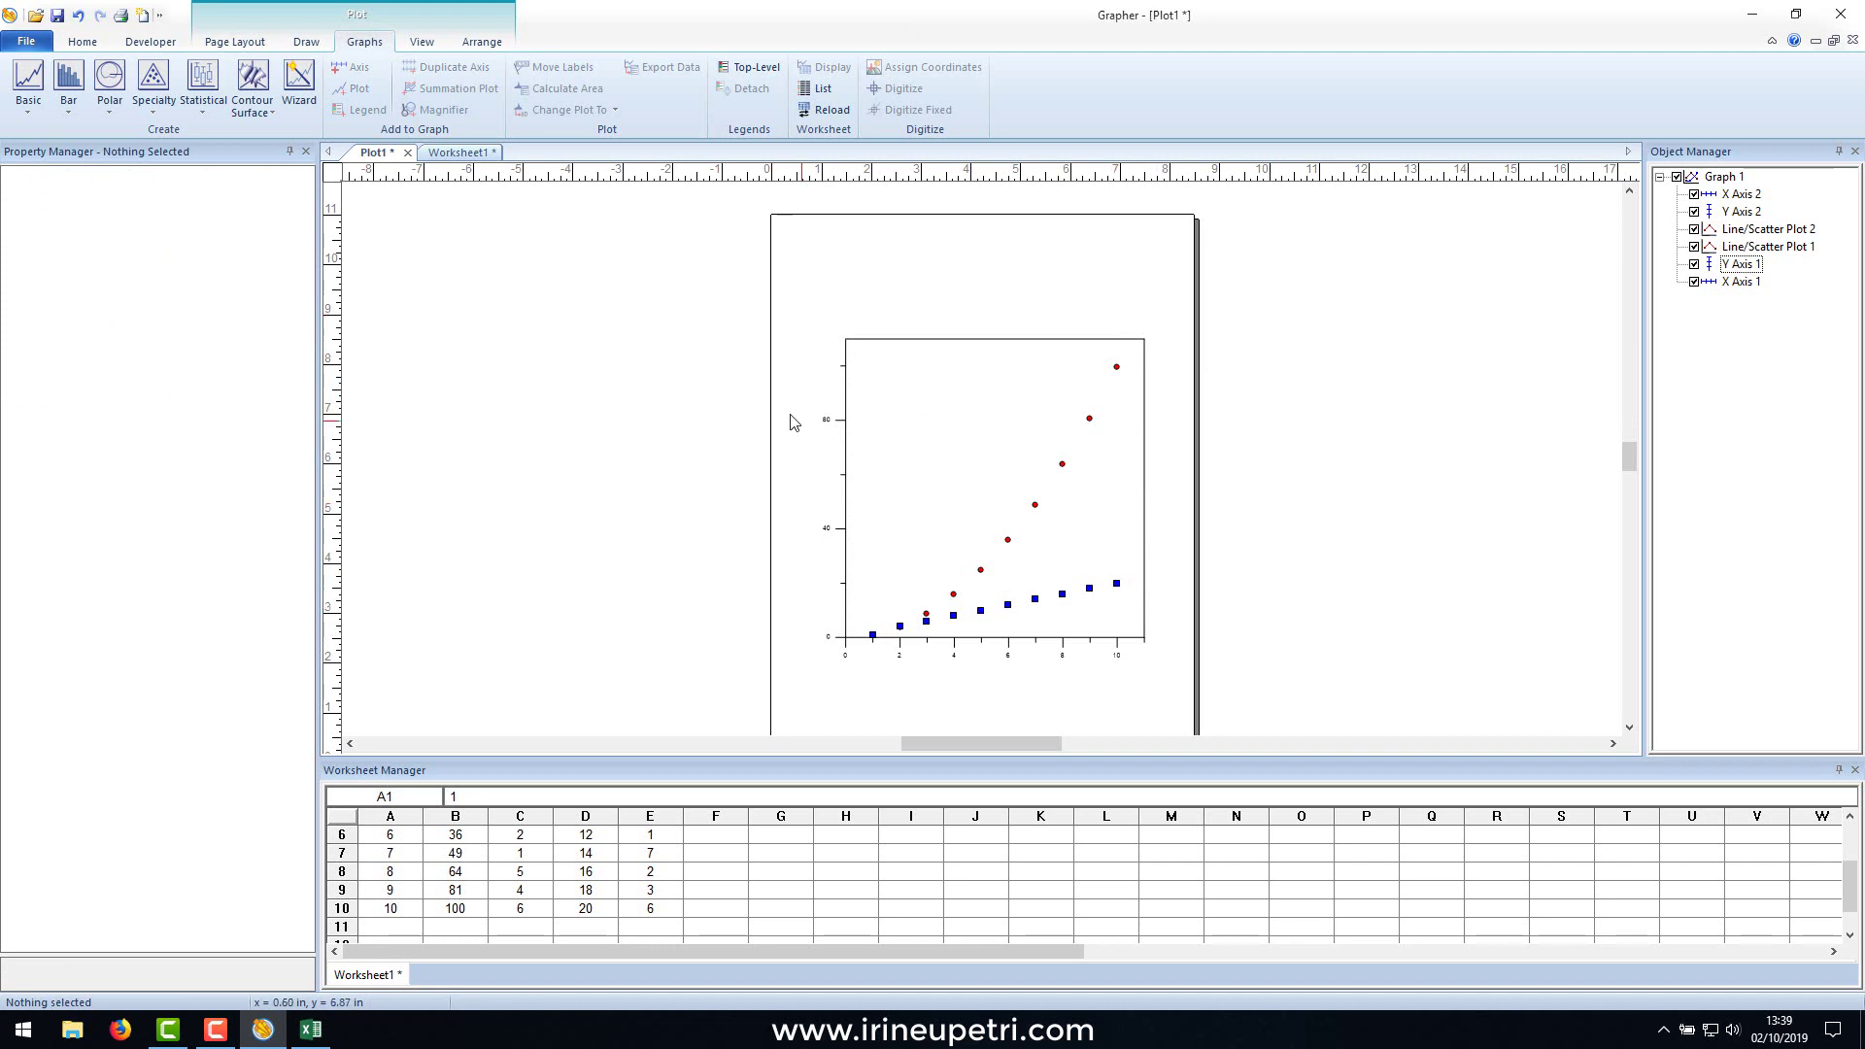
click(835, 444)
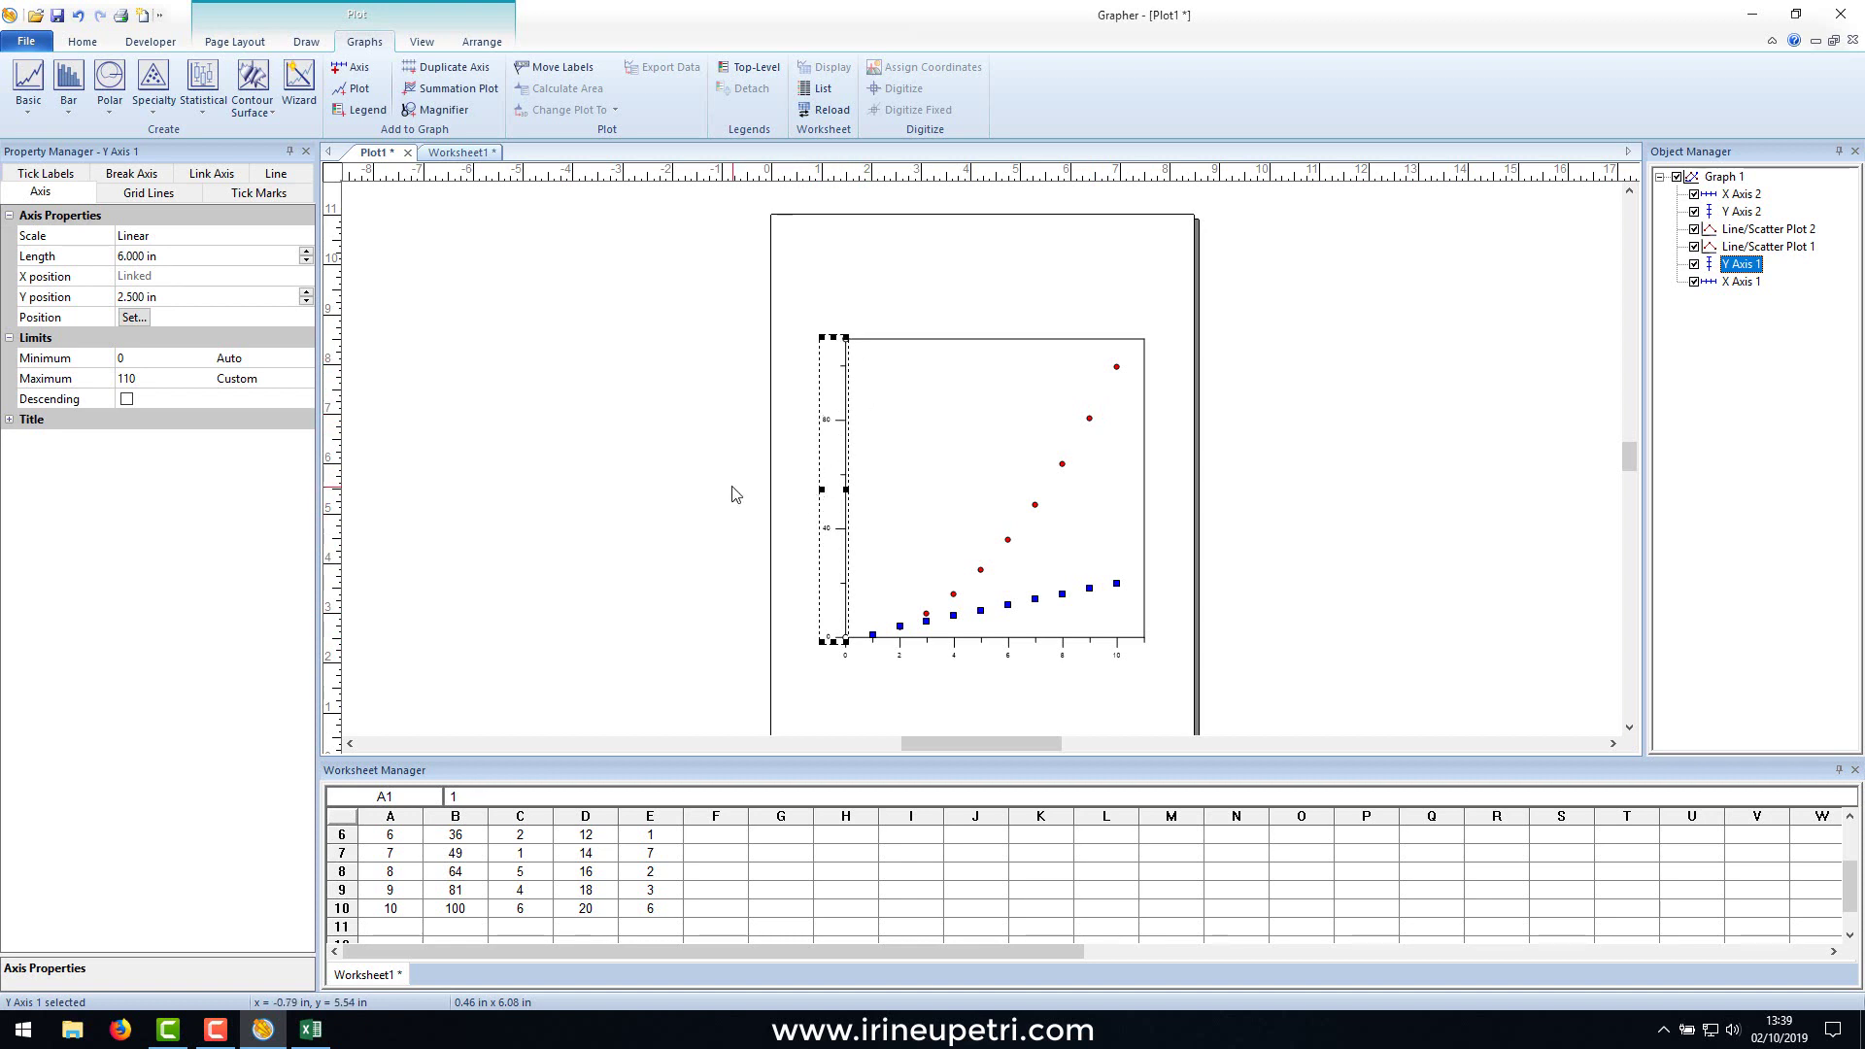
click(761, 446)
click(839, 435)
click(260, 194)
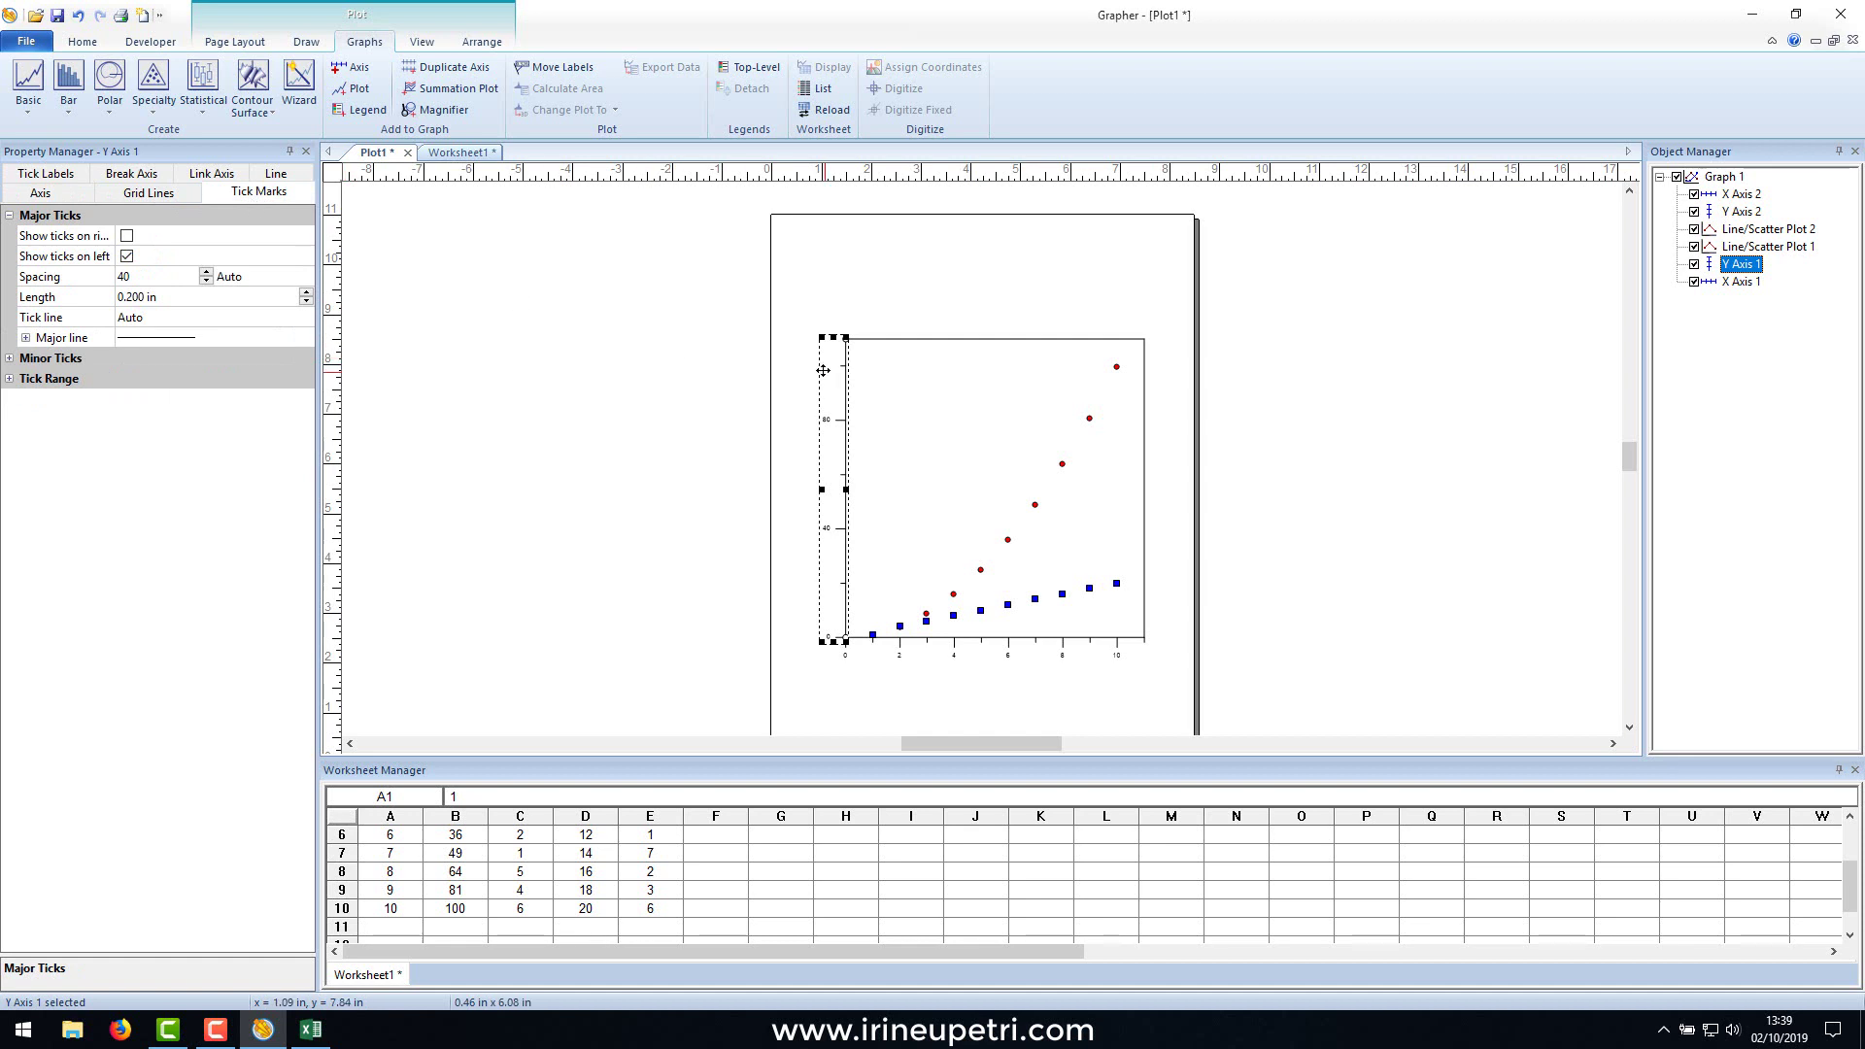
click(152, 280)
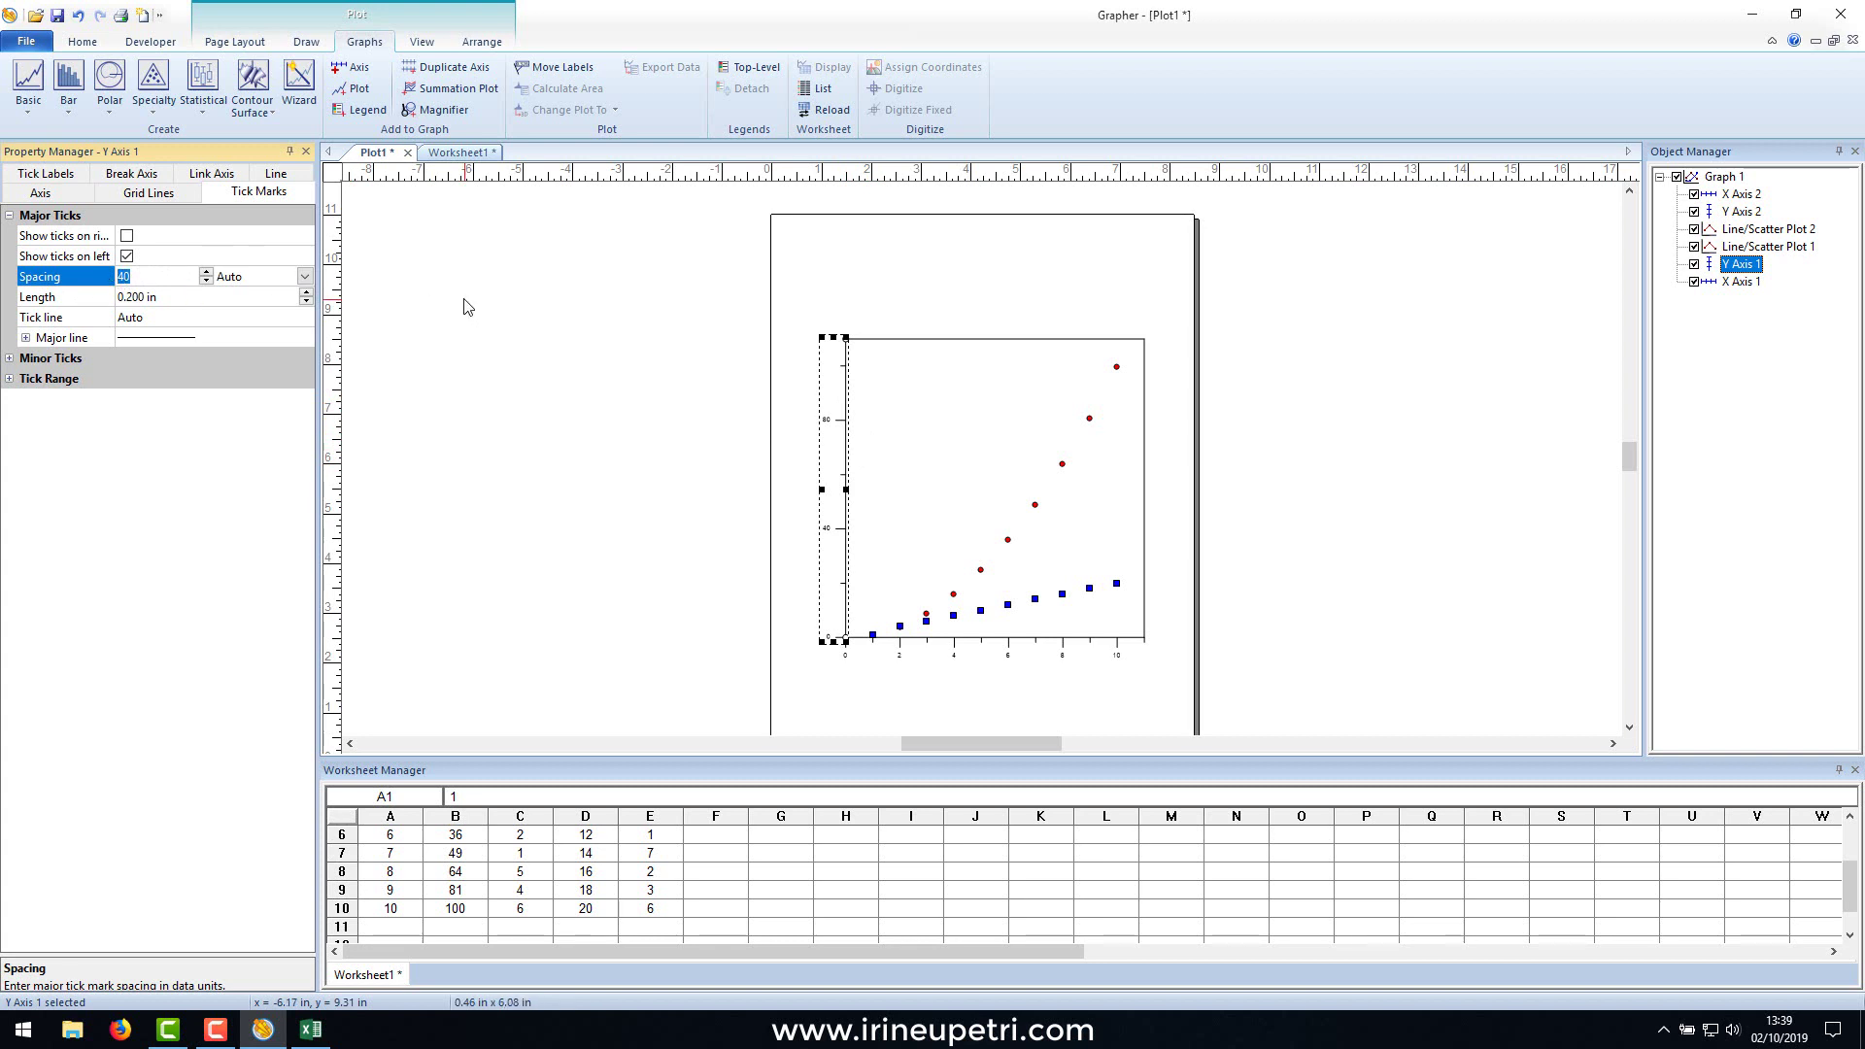
click(476, 388)
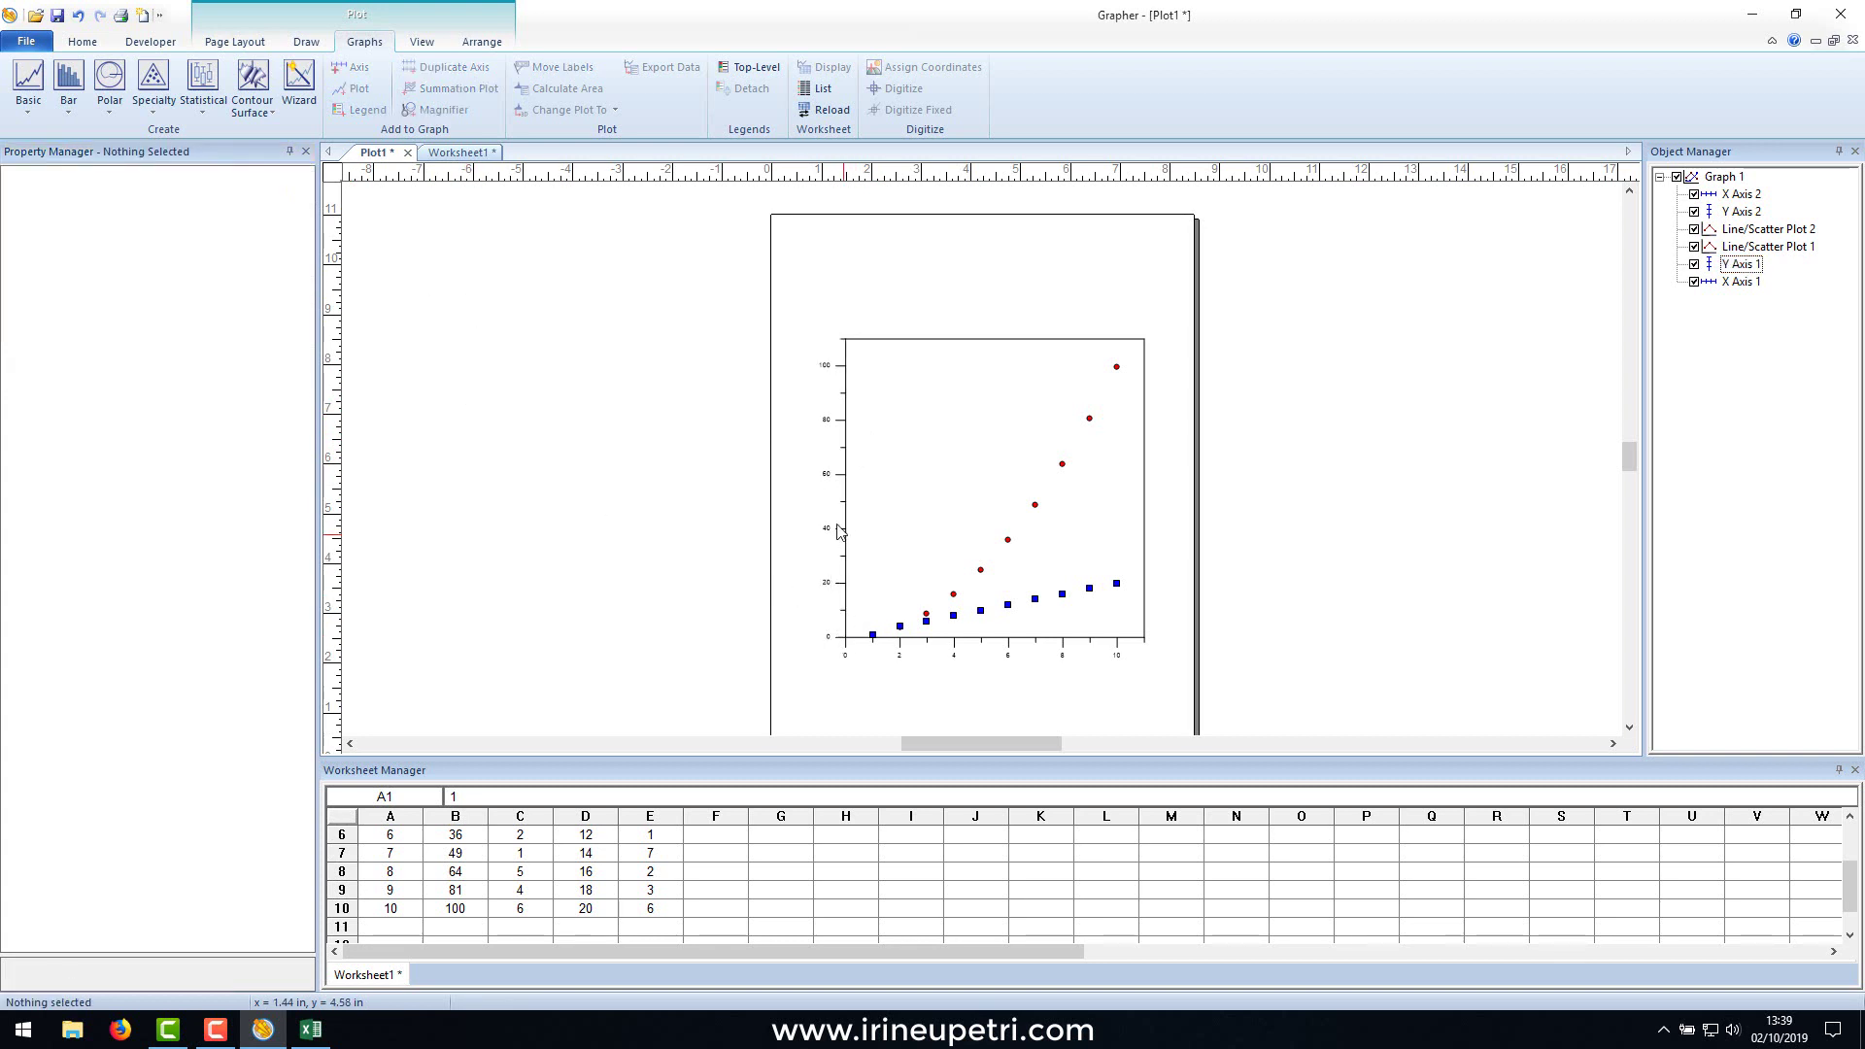
Set the major tick spacing of X Axis 1 to 1.
click(913, 652)
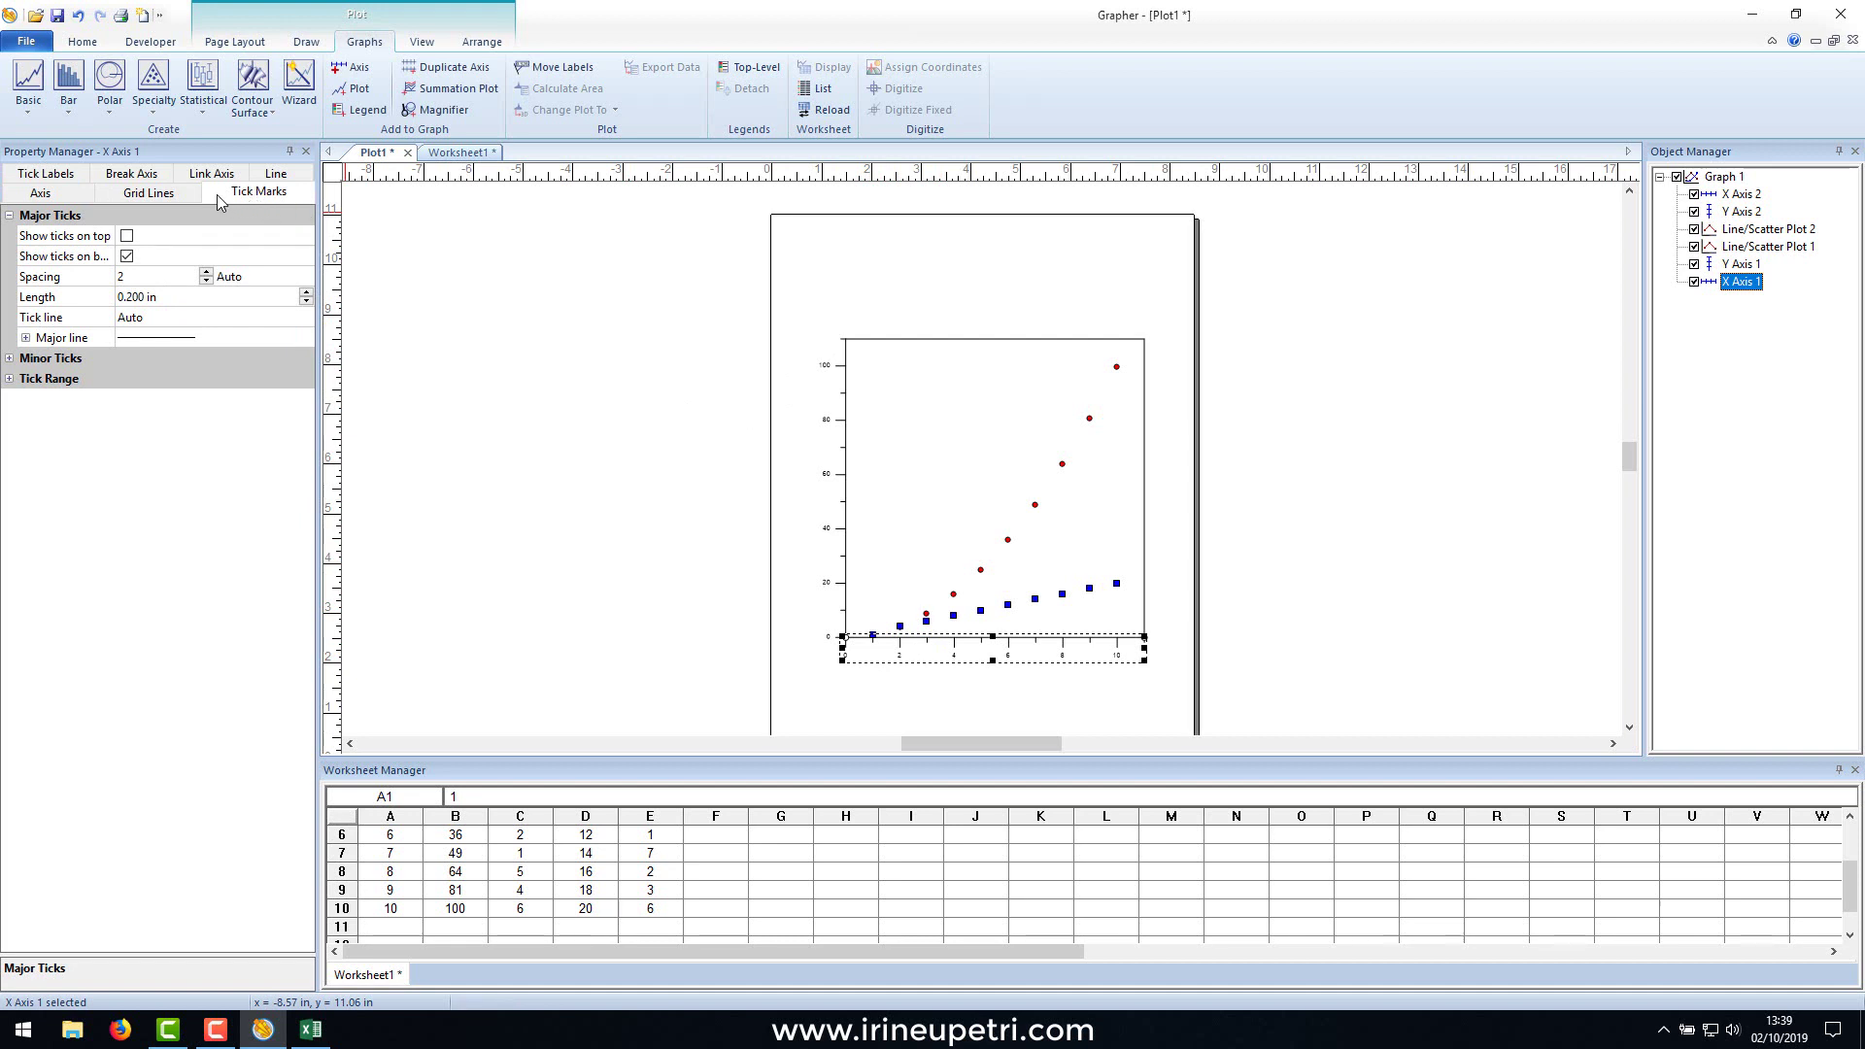
click(118, 278)
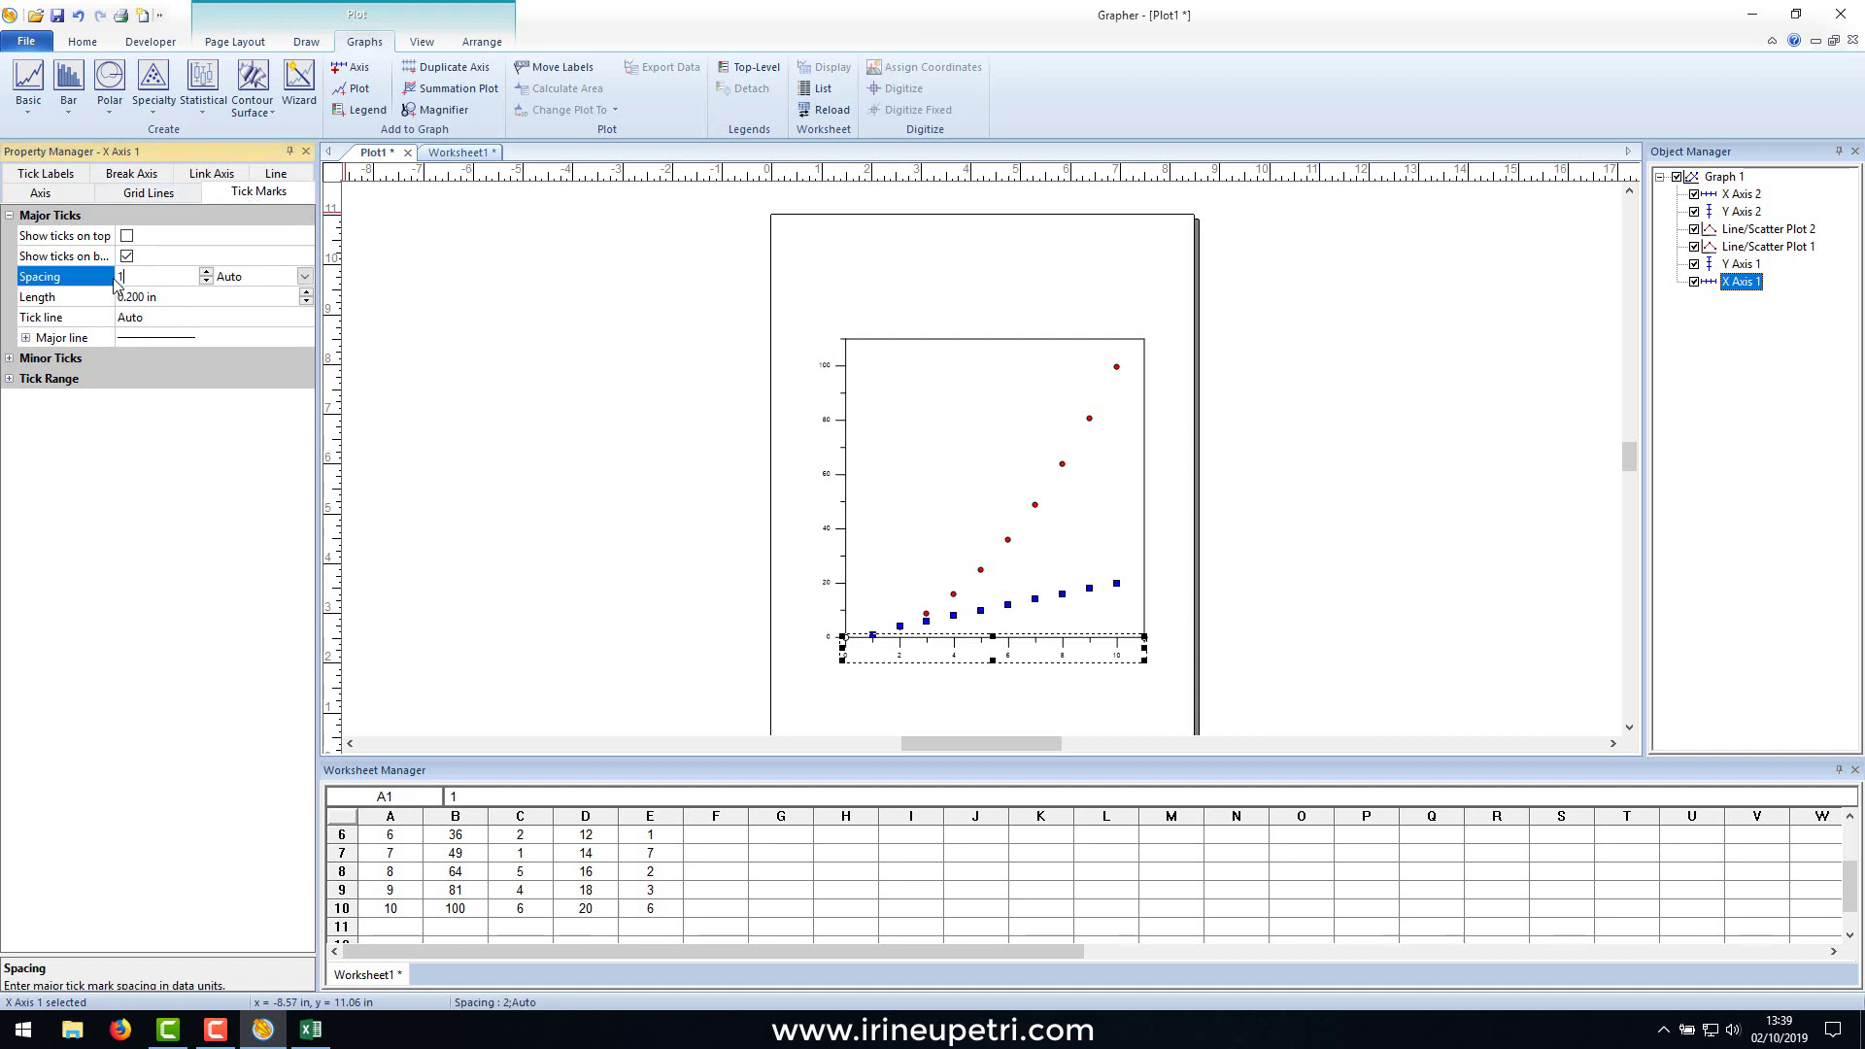
text(1)
key(Return)
click(685, 602)
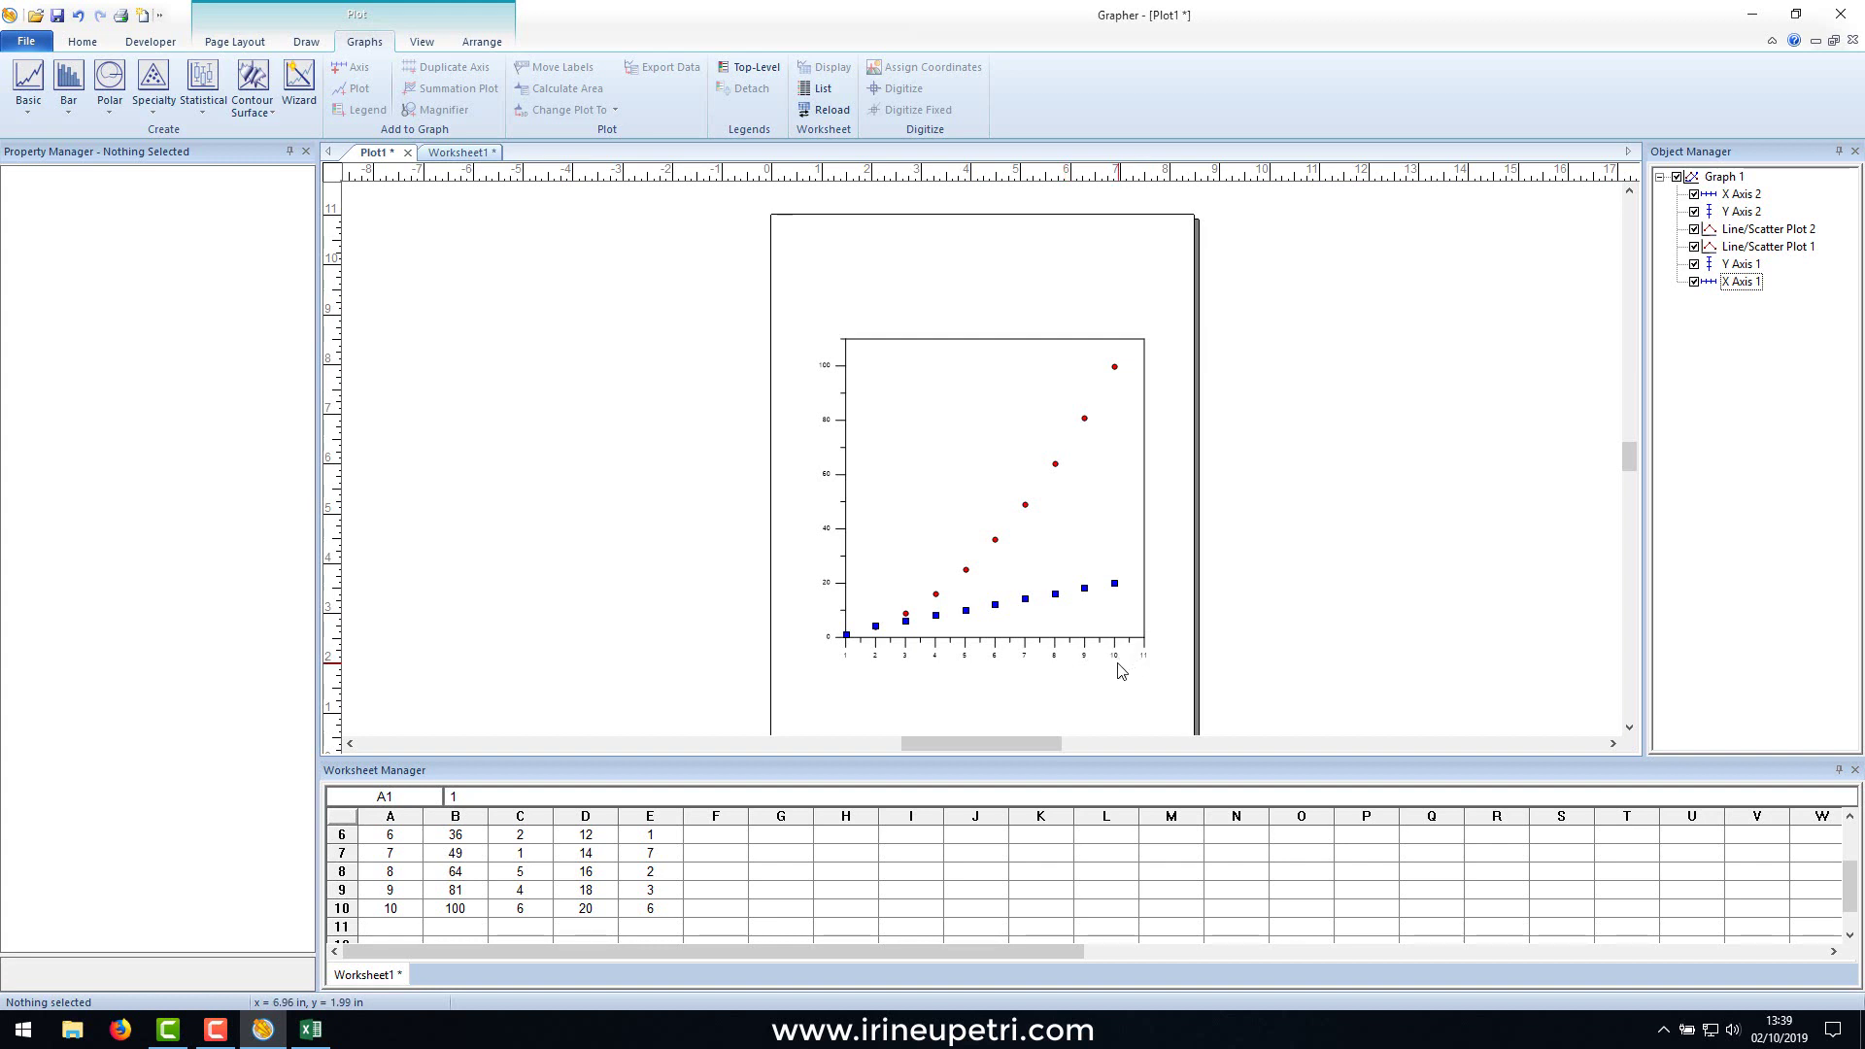
Examine the minor tick properties of X Axis 1.
click(899, 652)
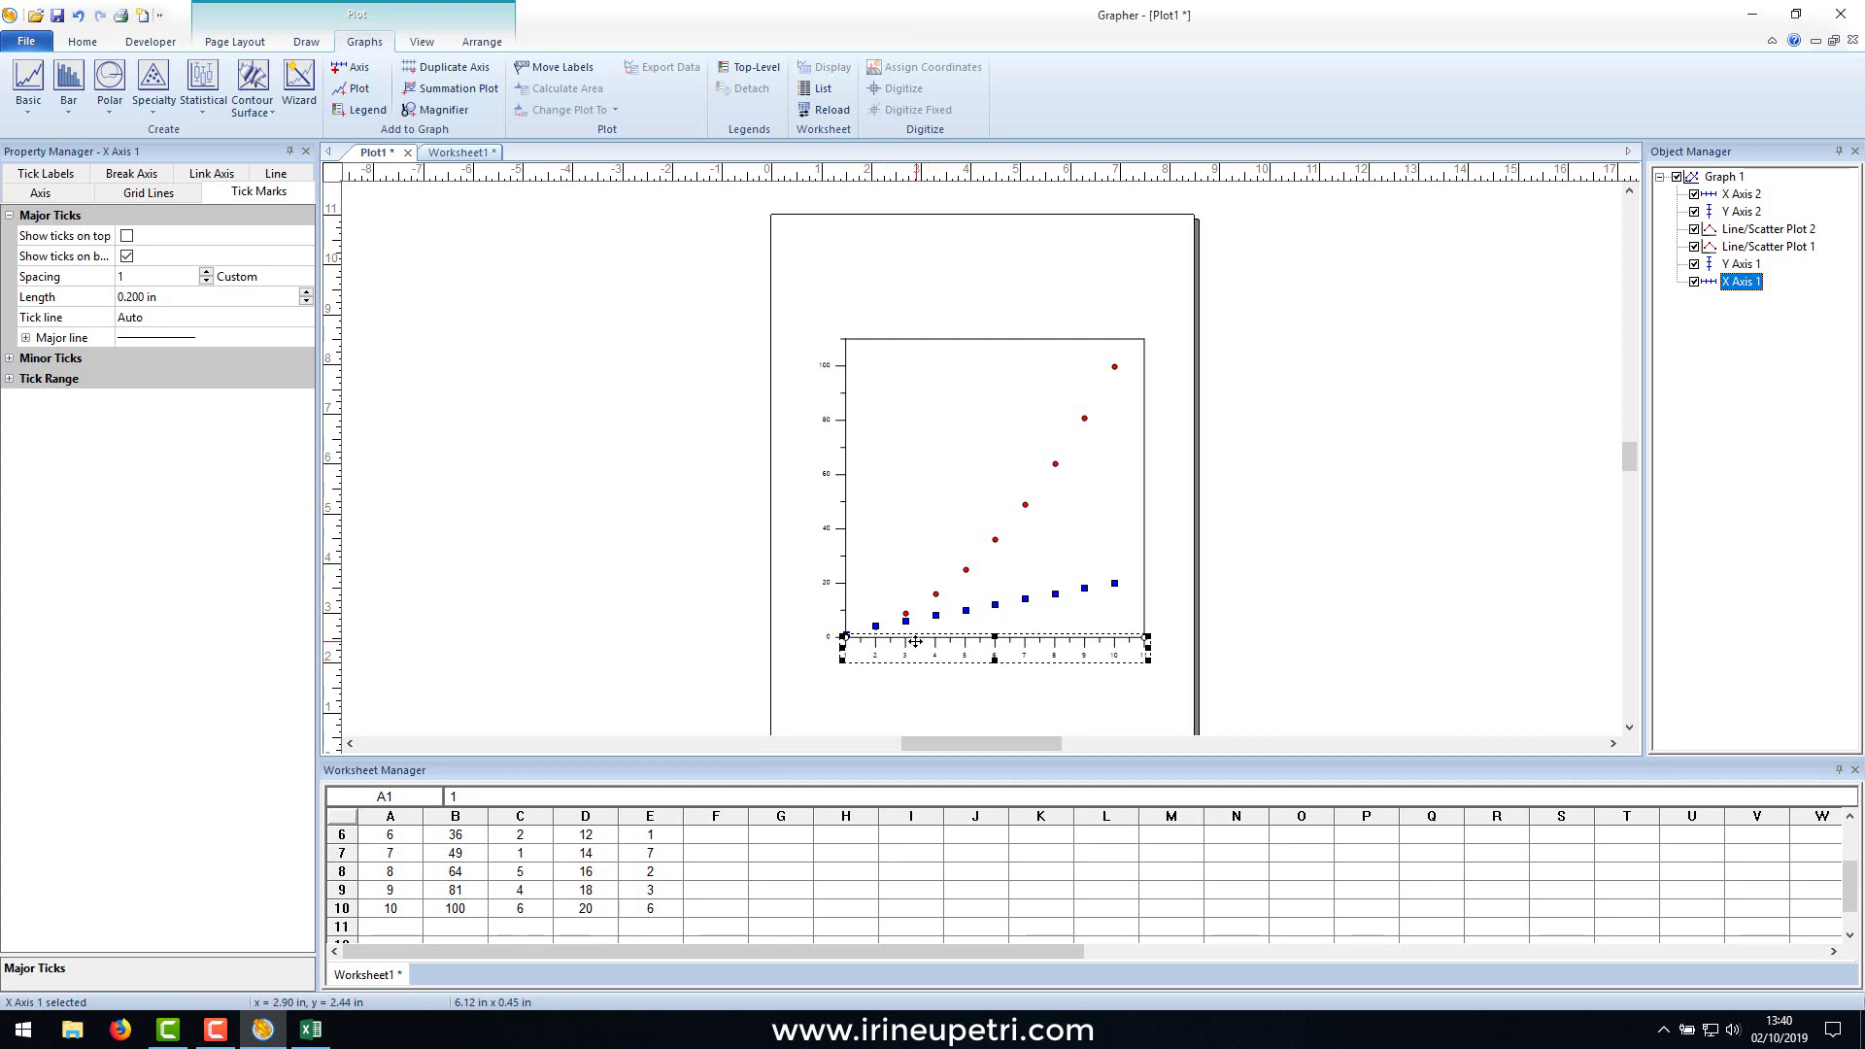
click(8, 359)
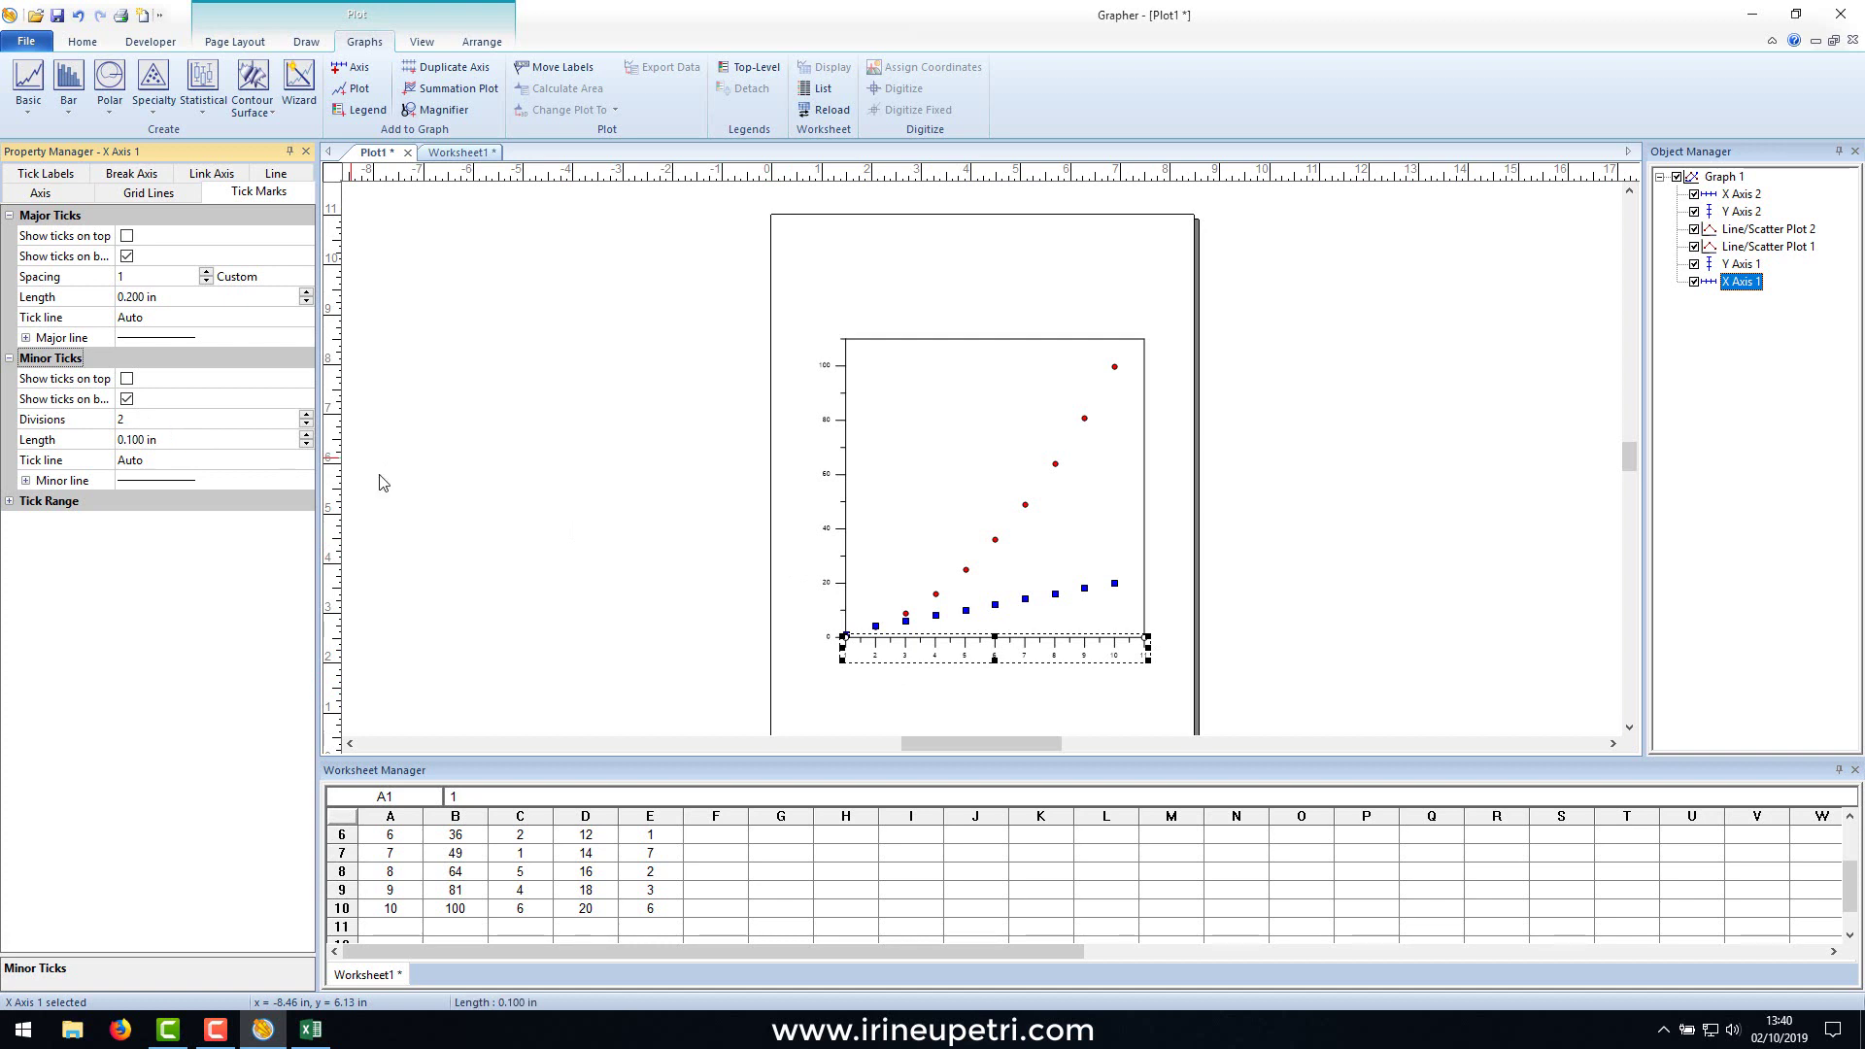
click(668, 570)
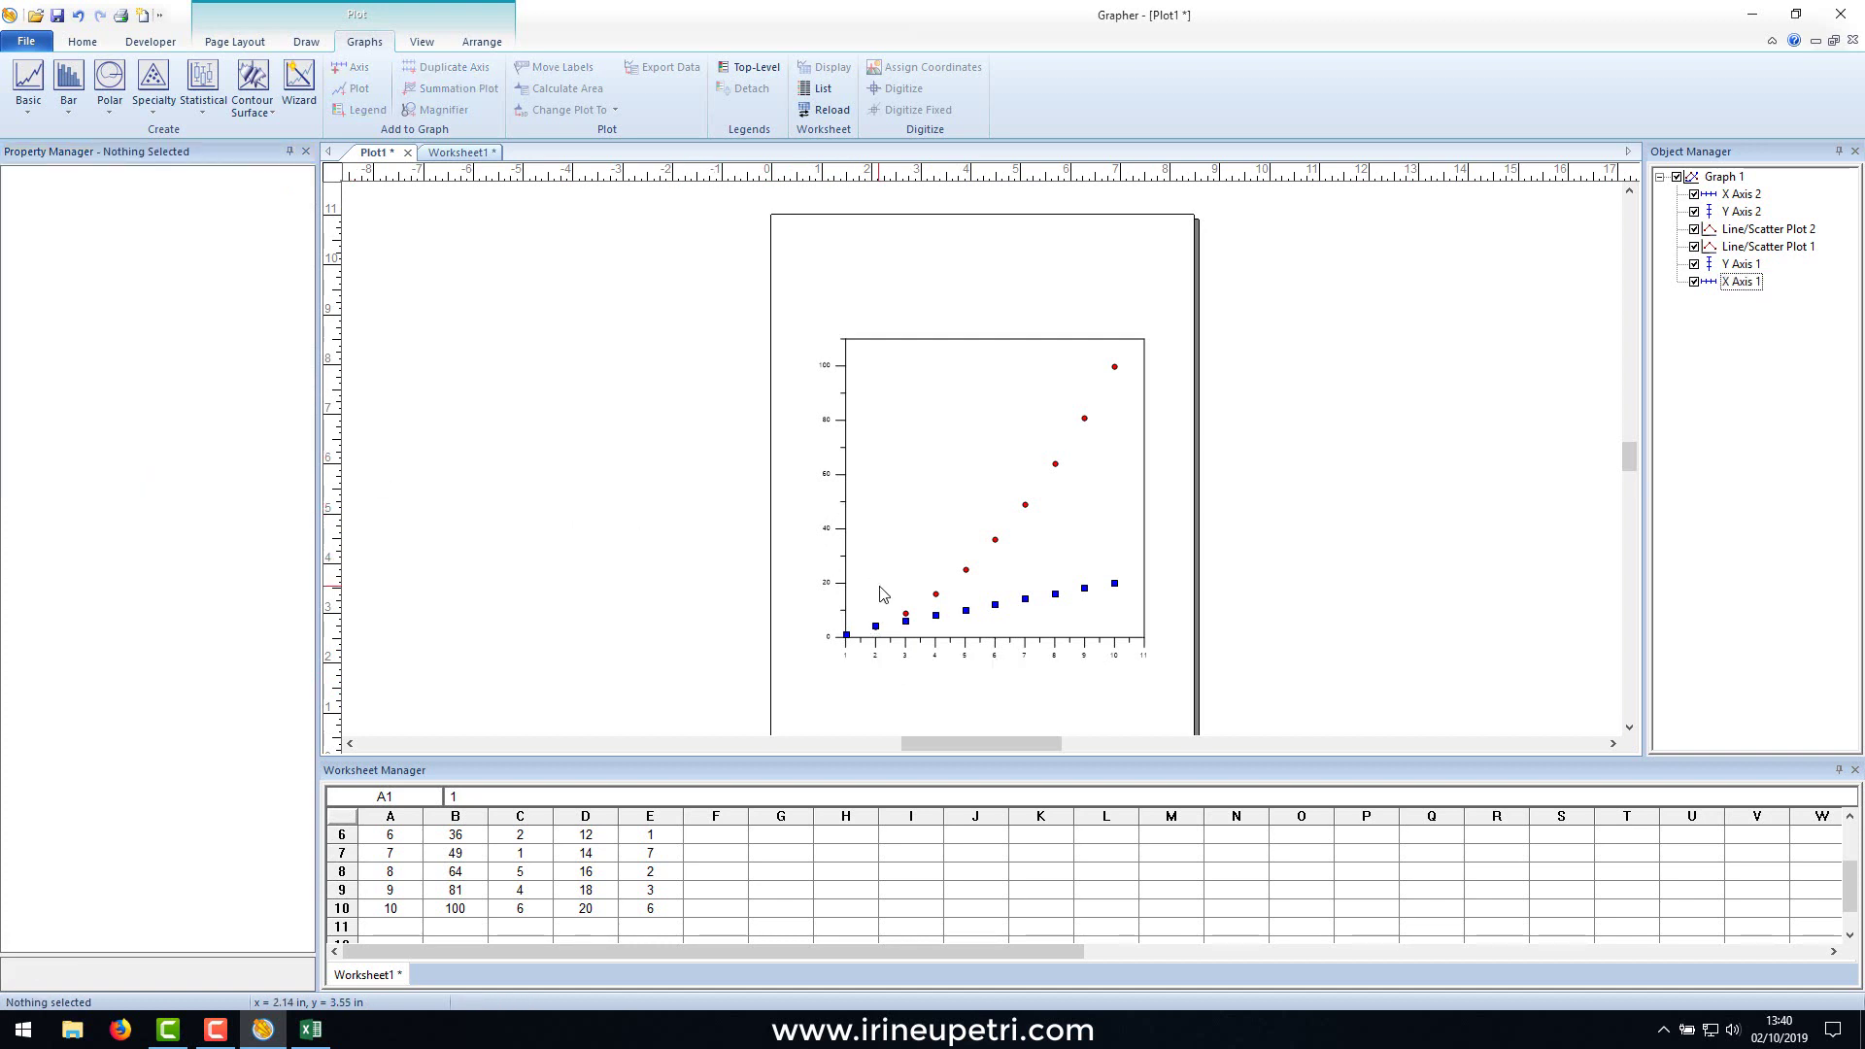
Enter "Concentração [mg/L]" as the title text of Y Axis 1.
scroll(970, 652, up, 3)
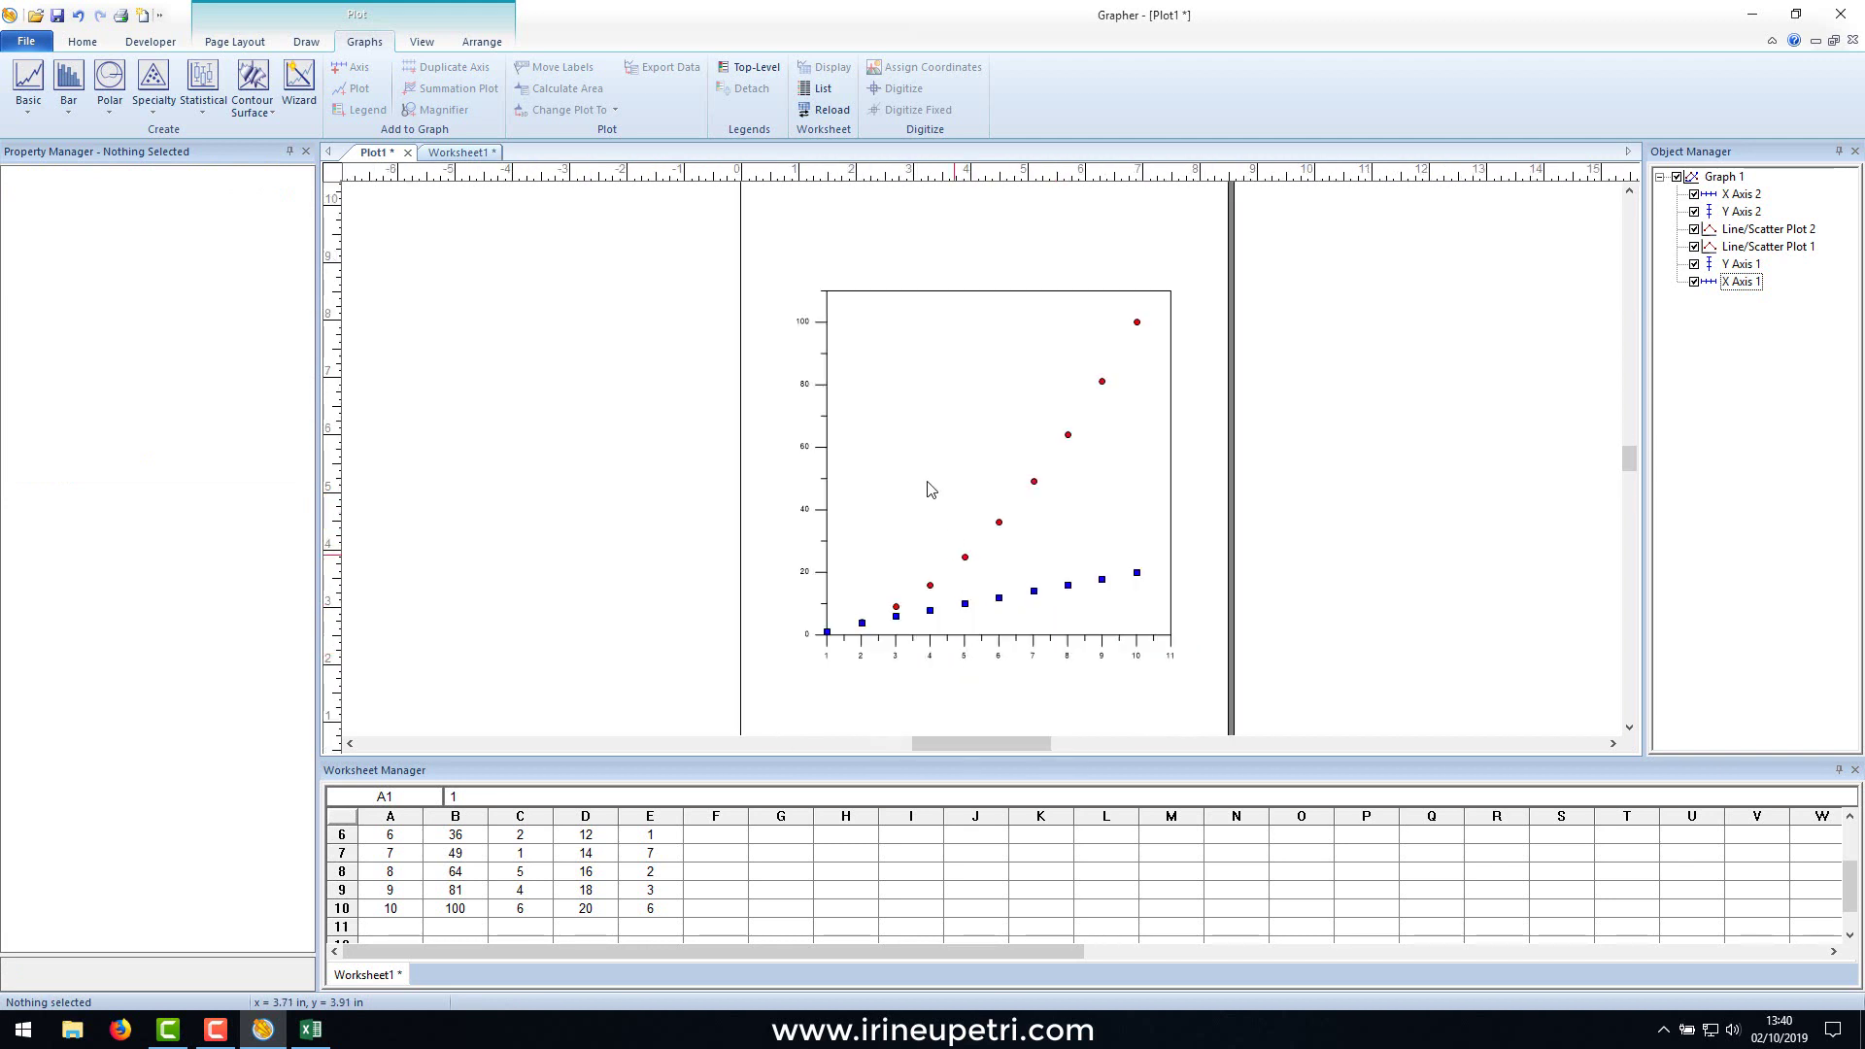
click(806, 447)
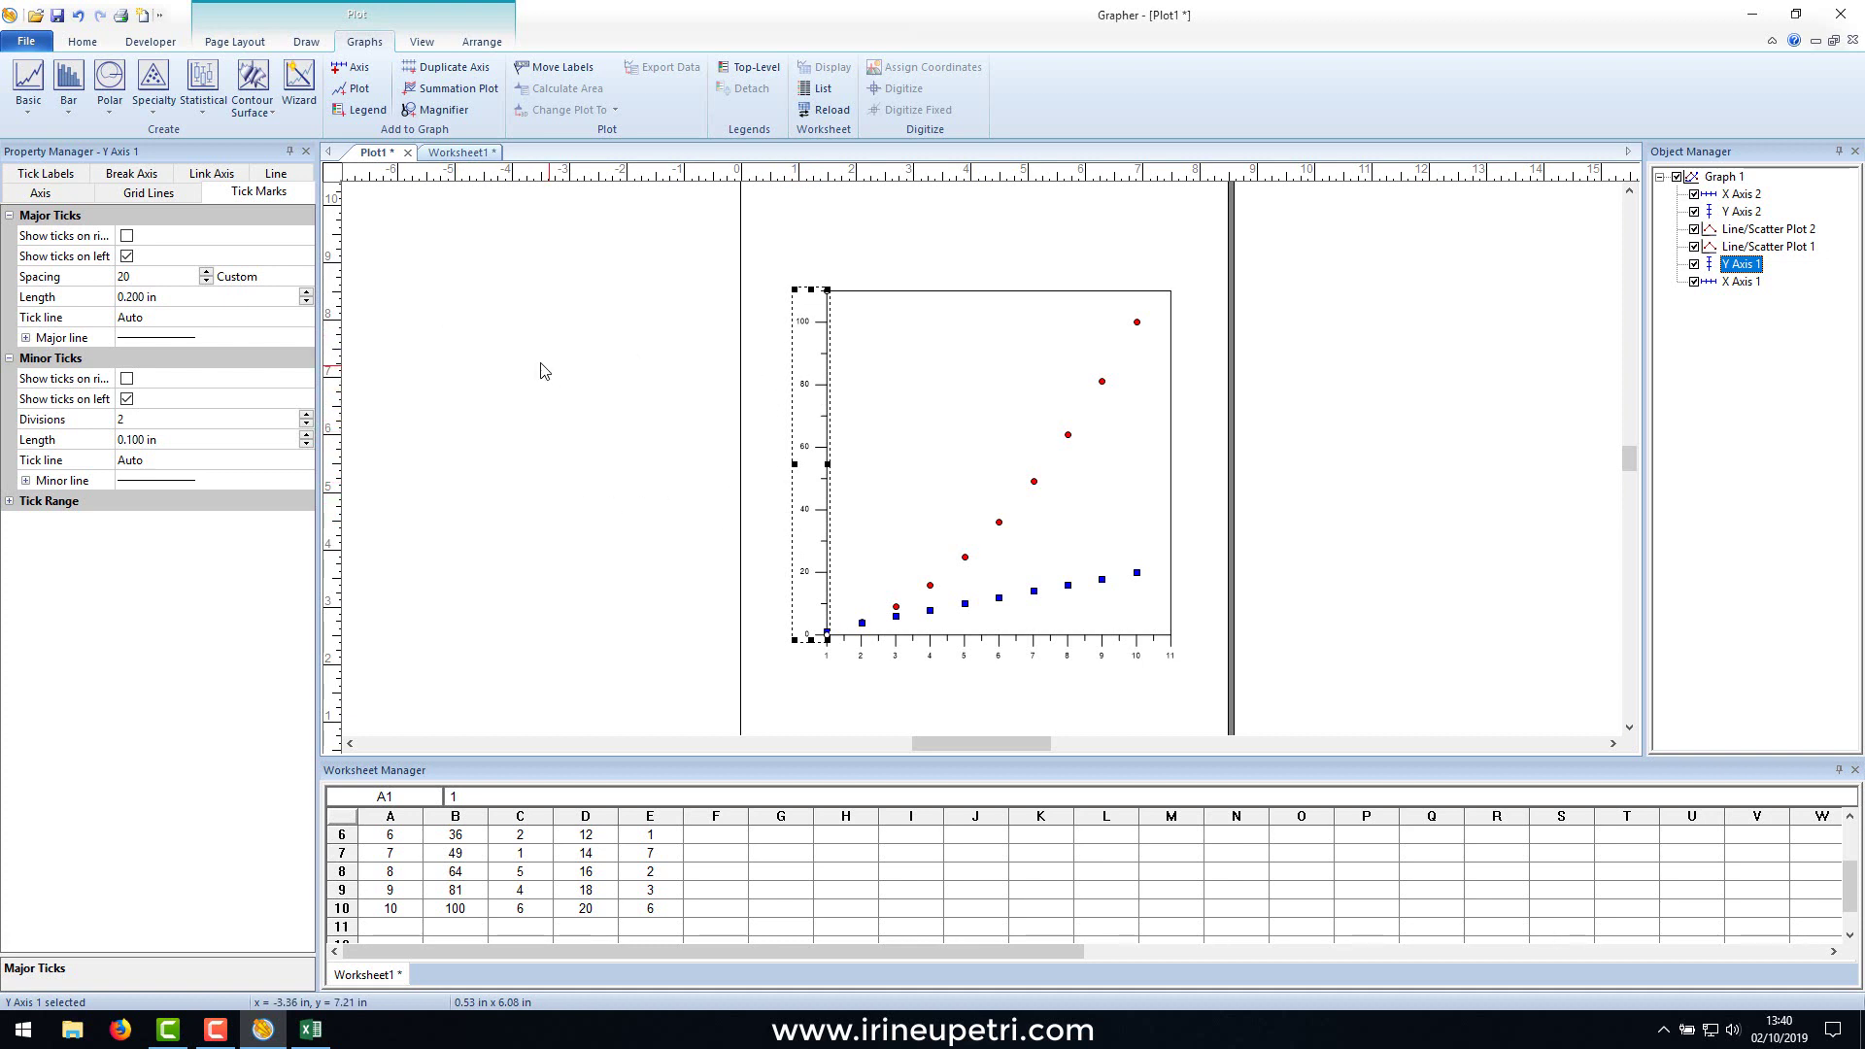
click(32, 178)
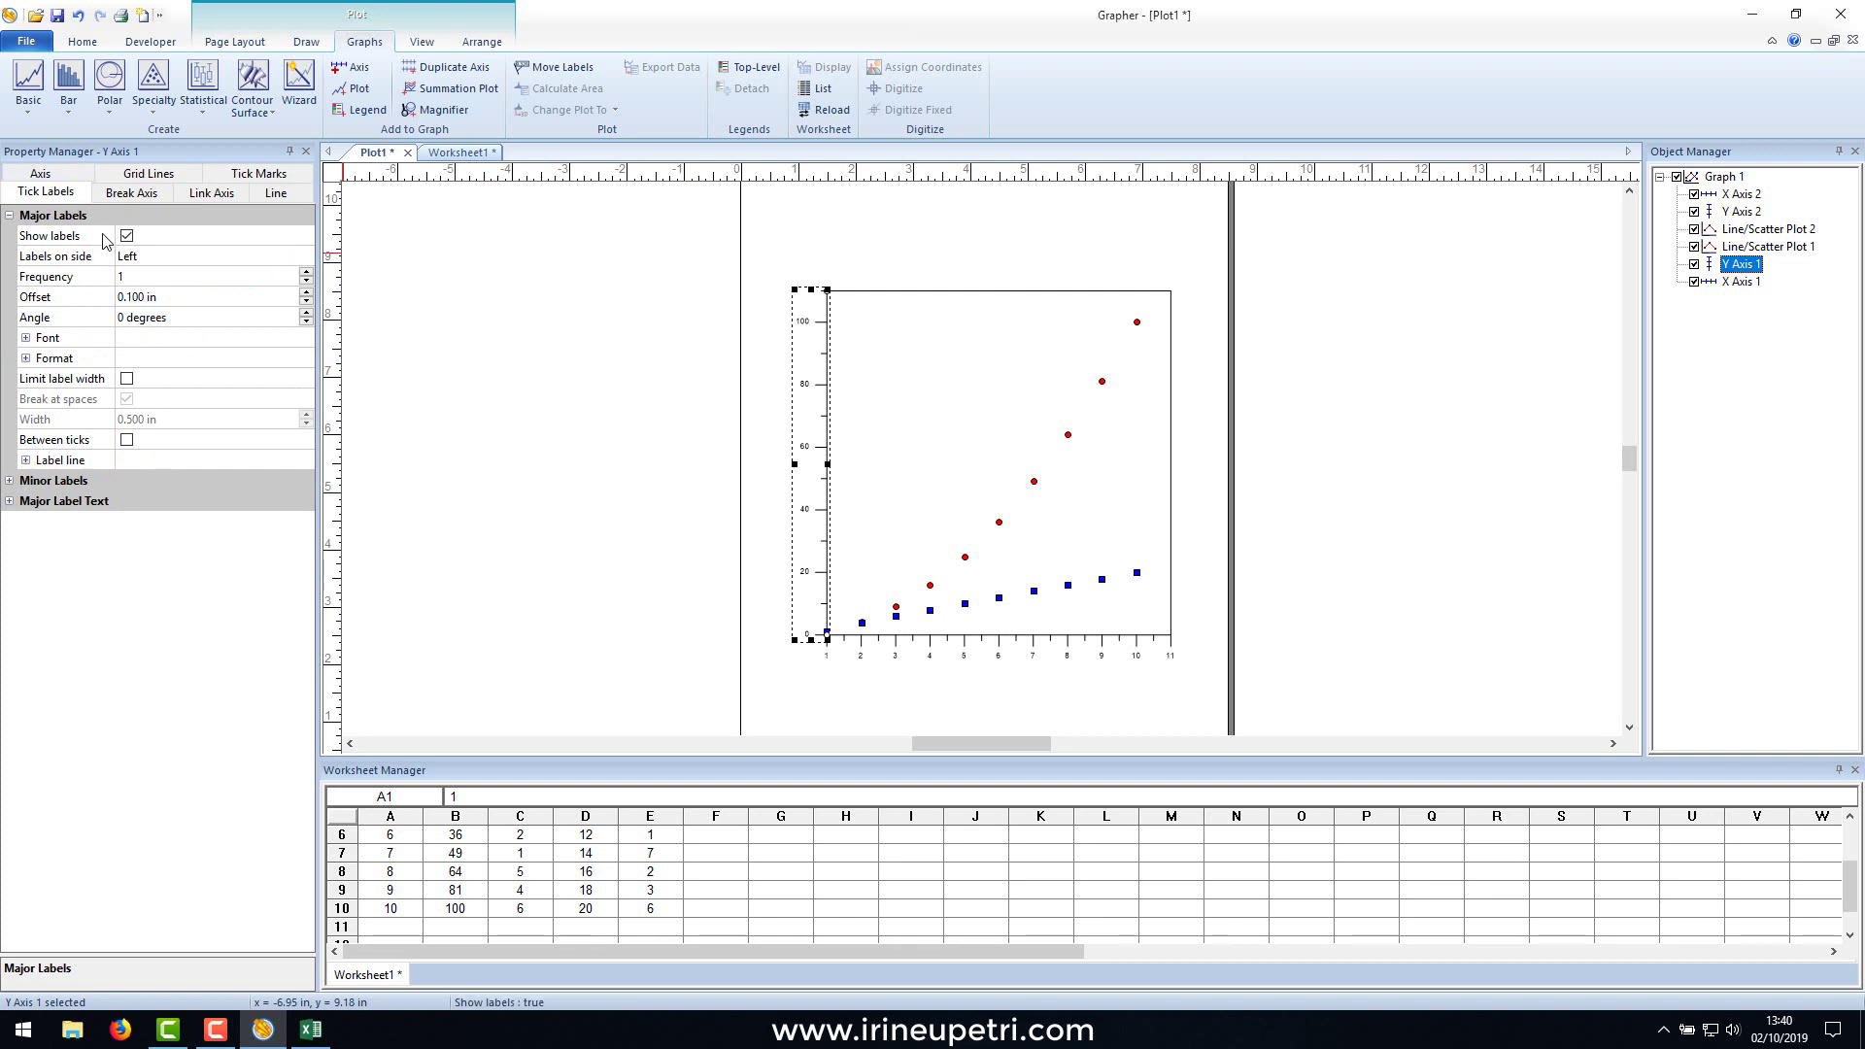
click(44, 175)
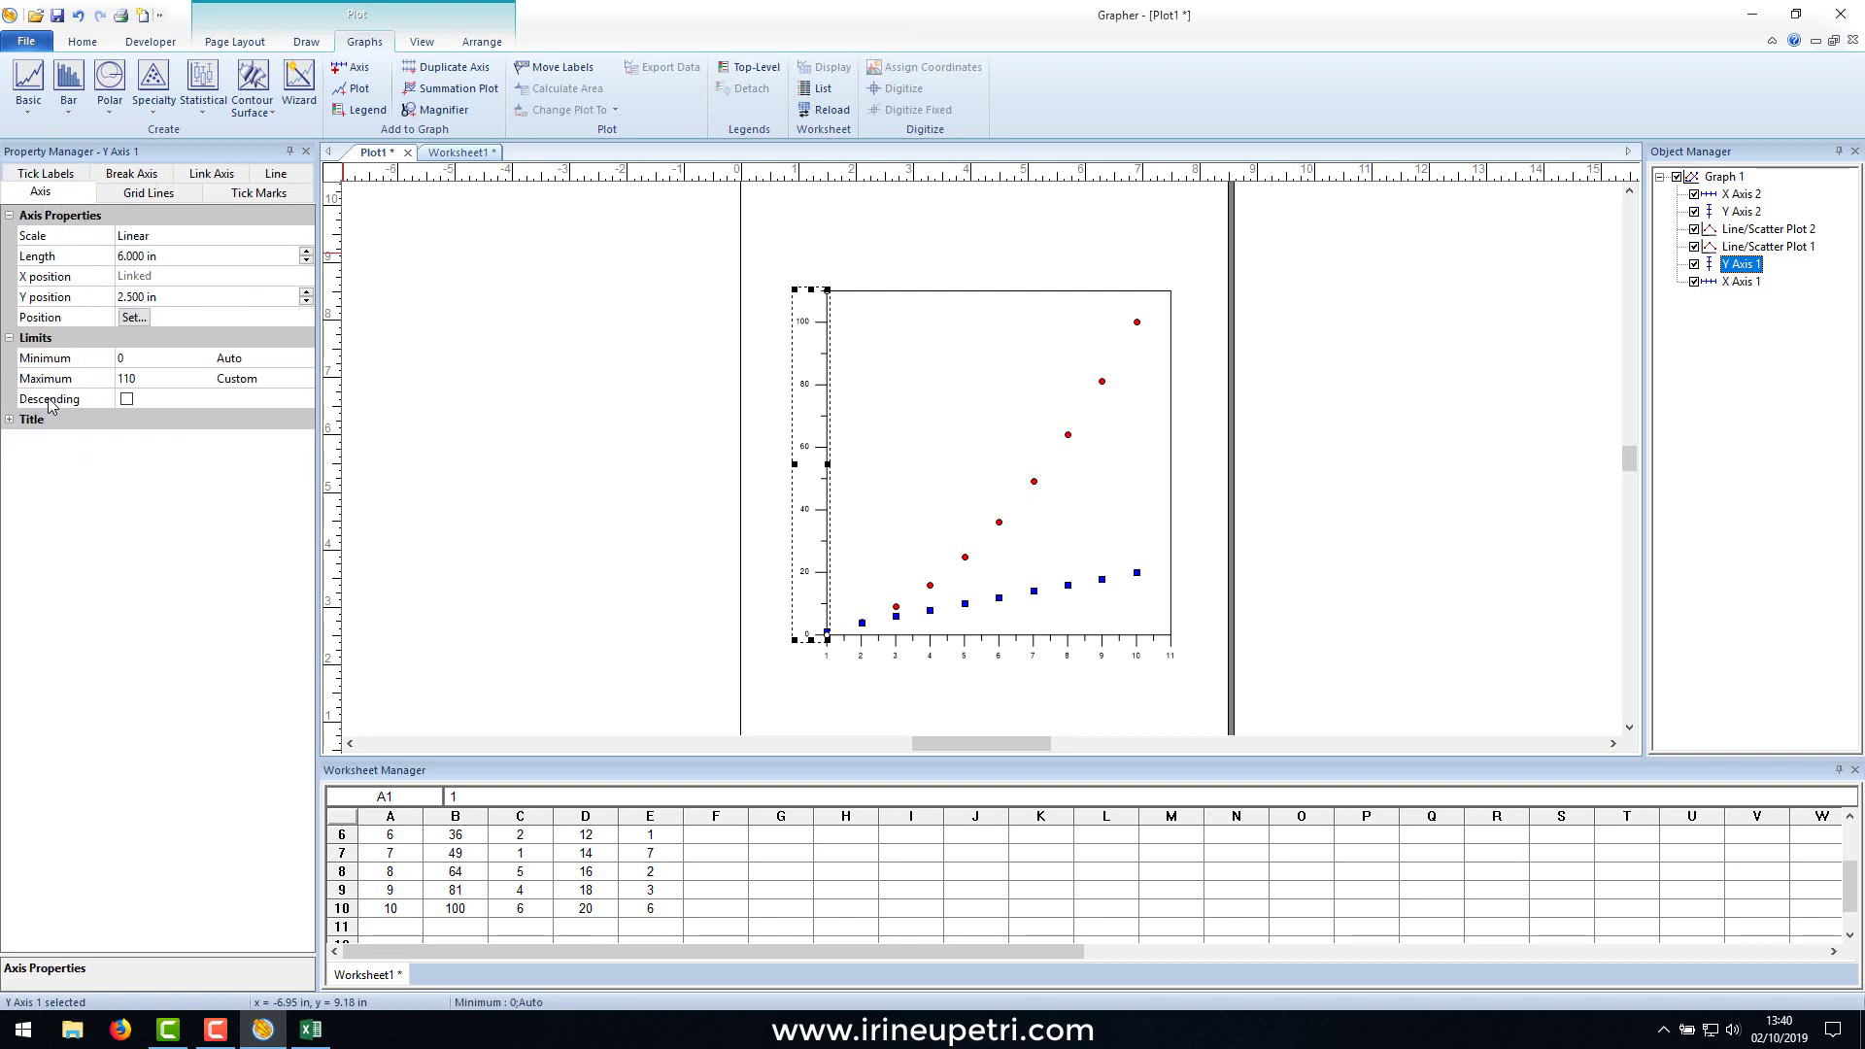
click(10, 421)
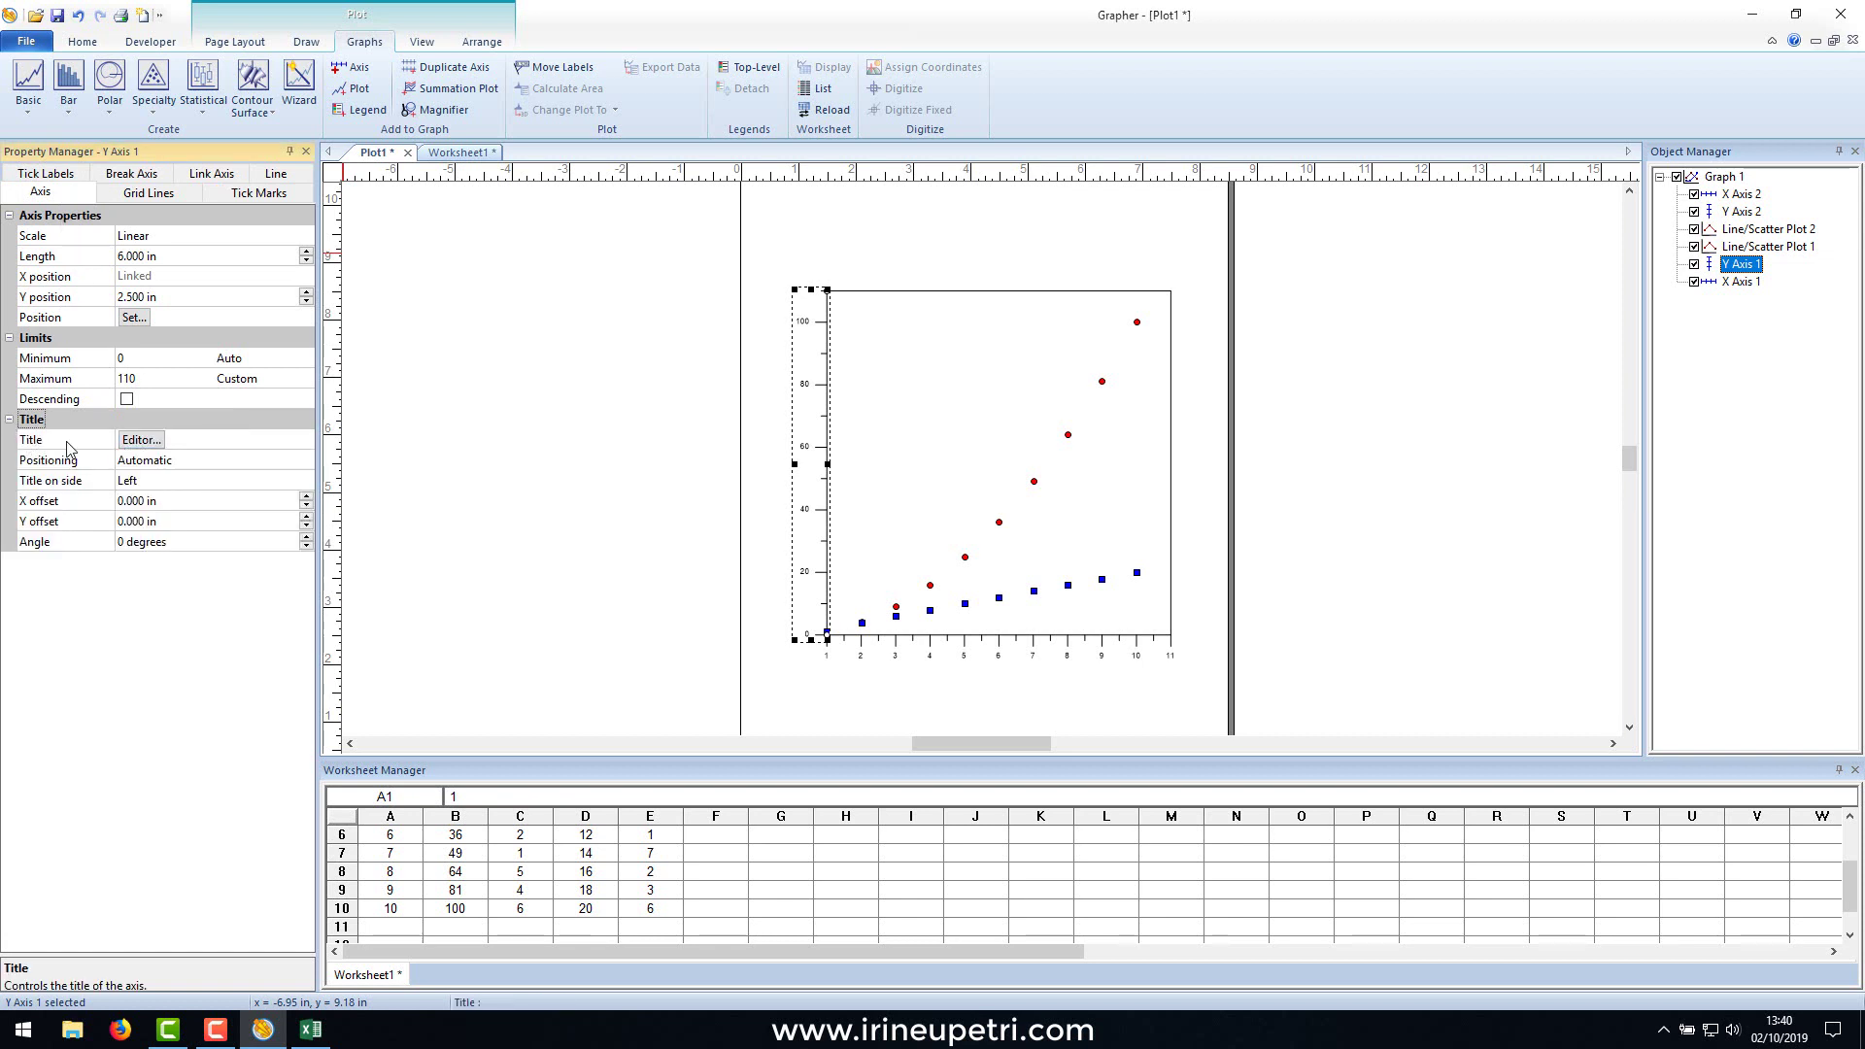
click(142, 440)
drag(766, 336, 272, 335)
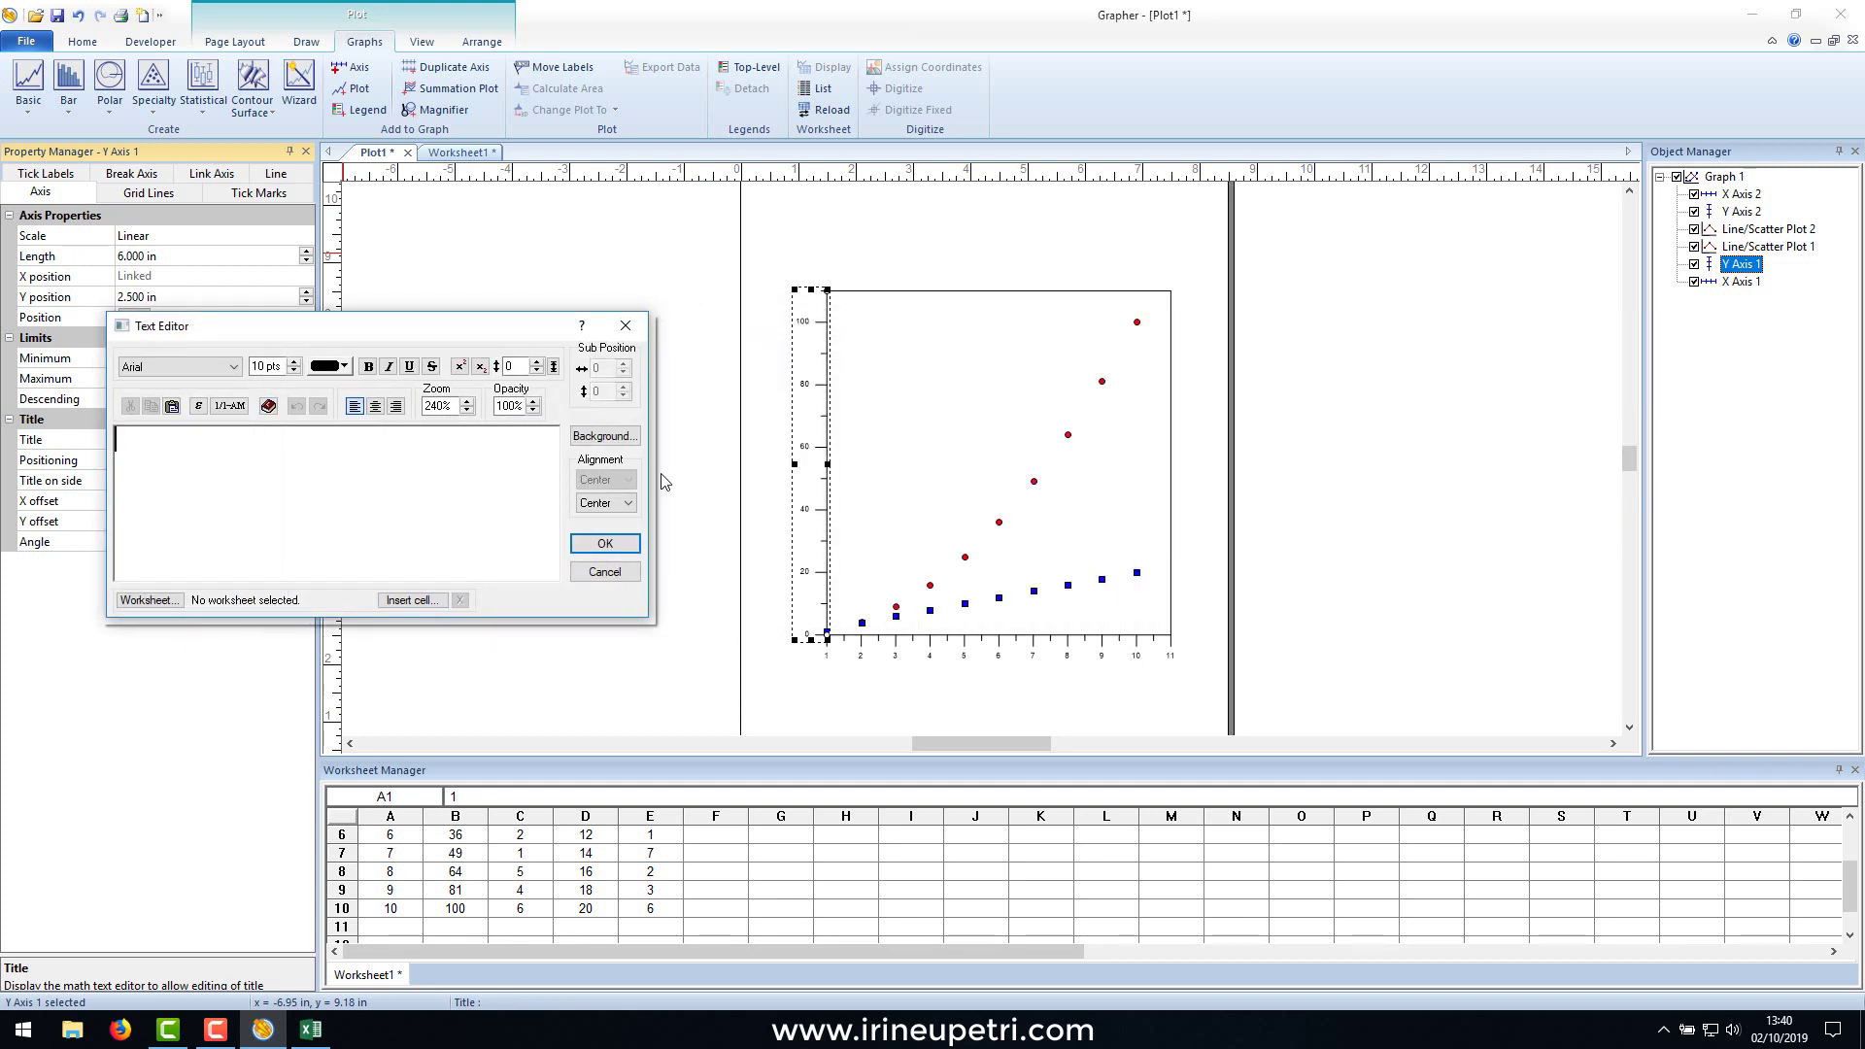
text(Concentração [mg/L)
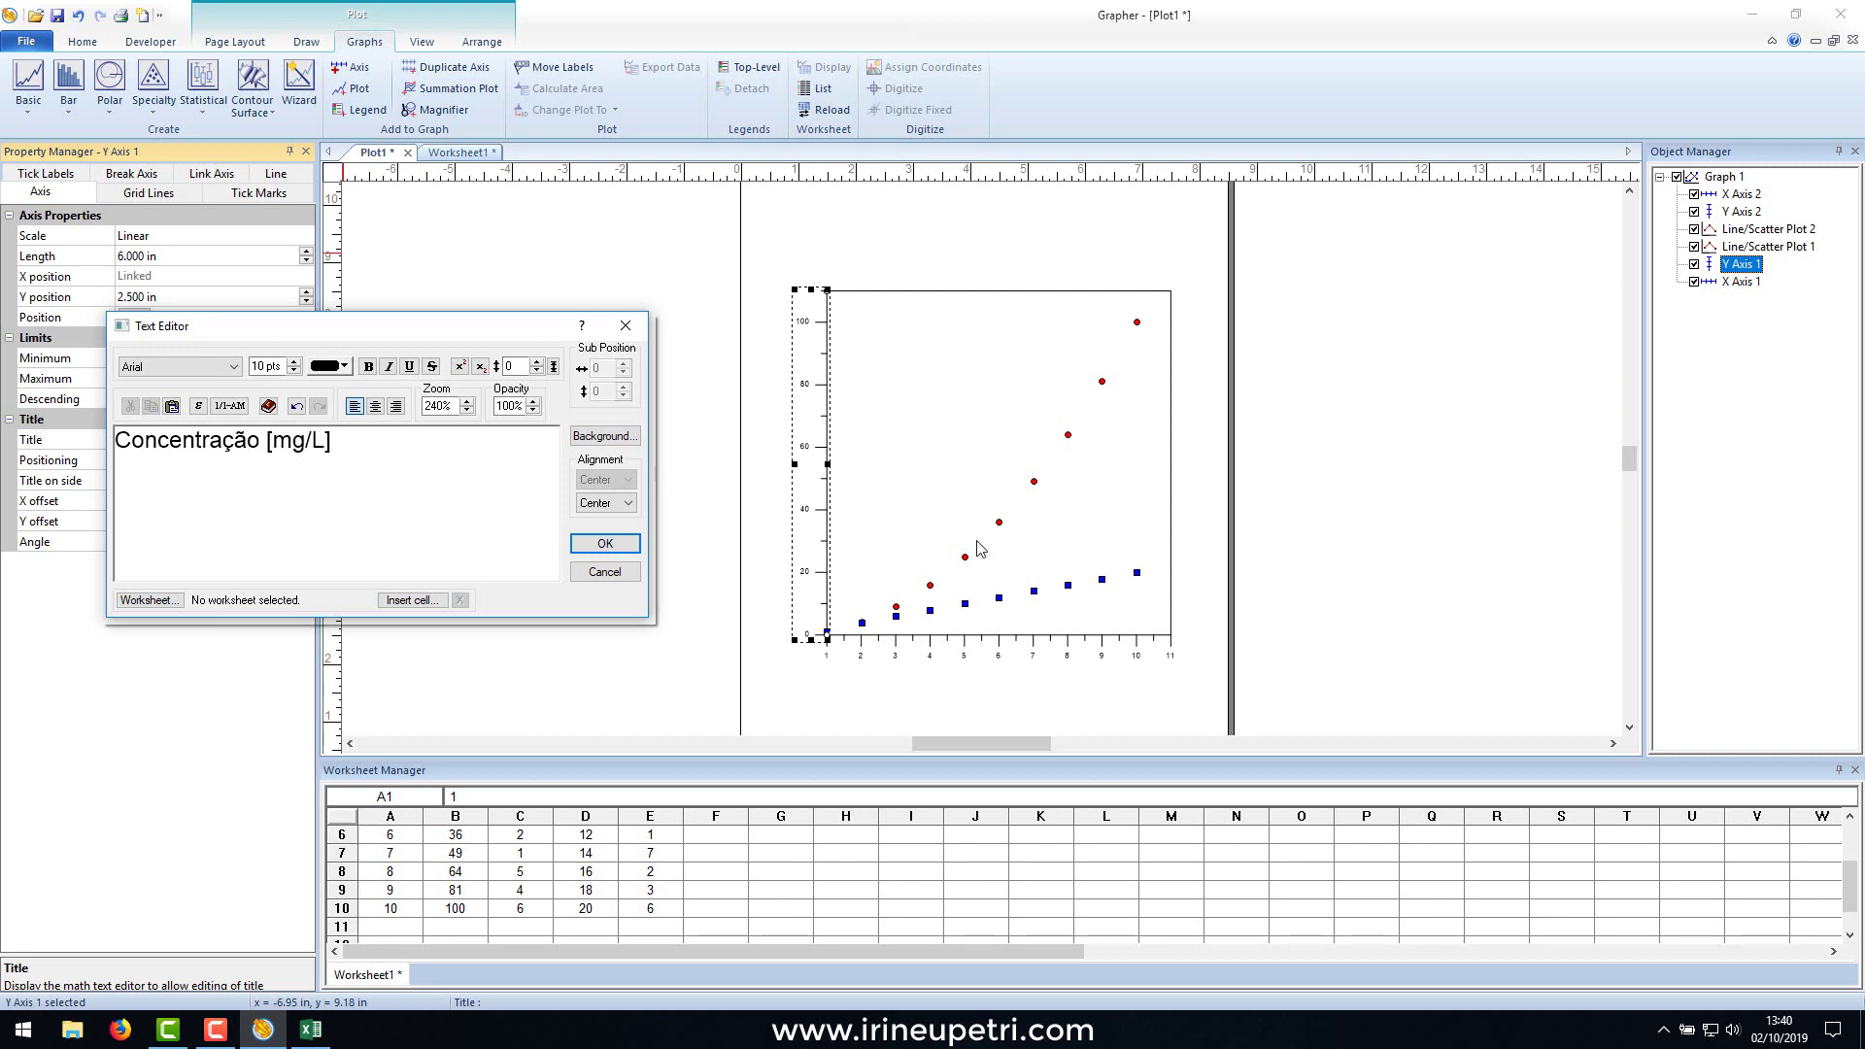
Format the whole Y Axis 1 title in Times New Roman, 20 pts, bold, and apply it to the graph.
drag(340, 442, 107, 445)
click(192, 375)
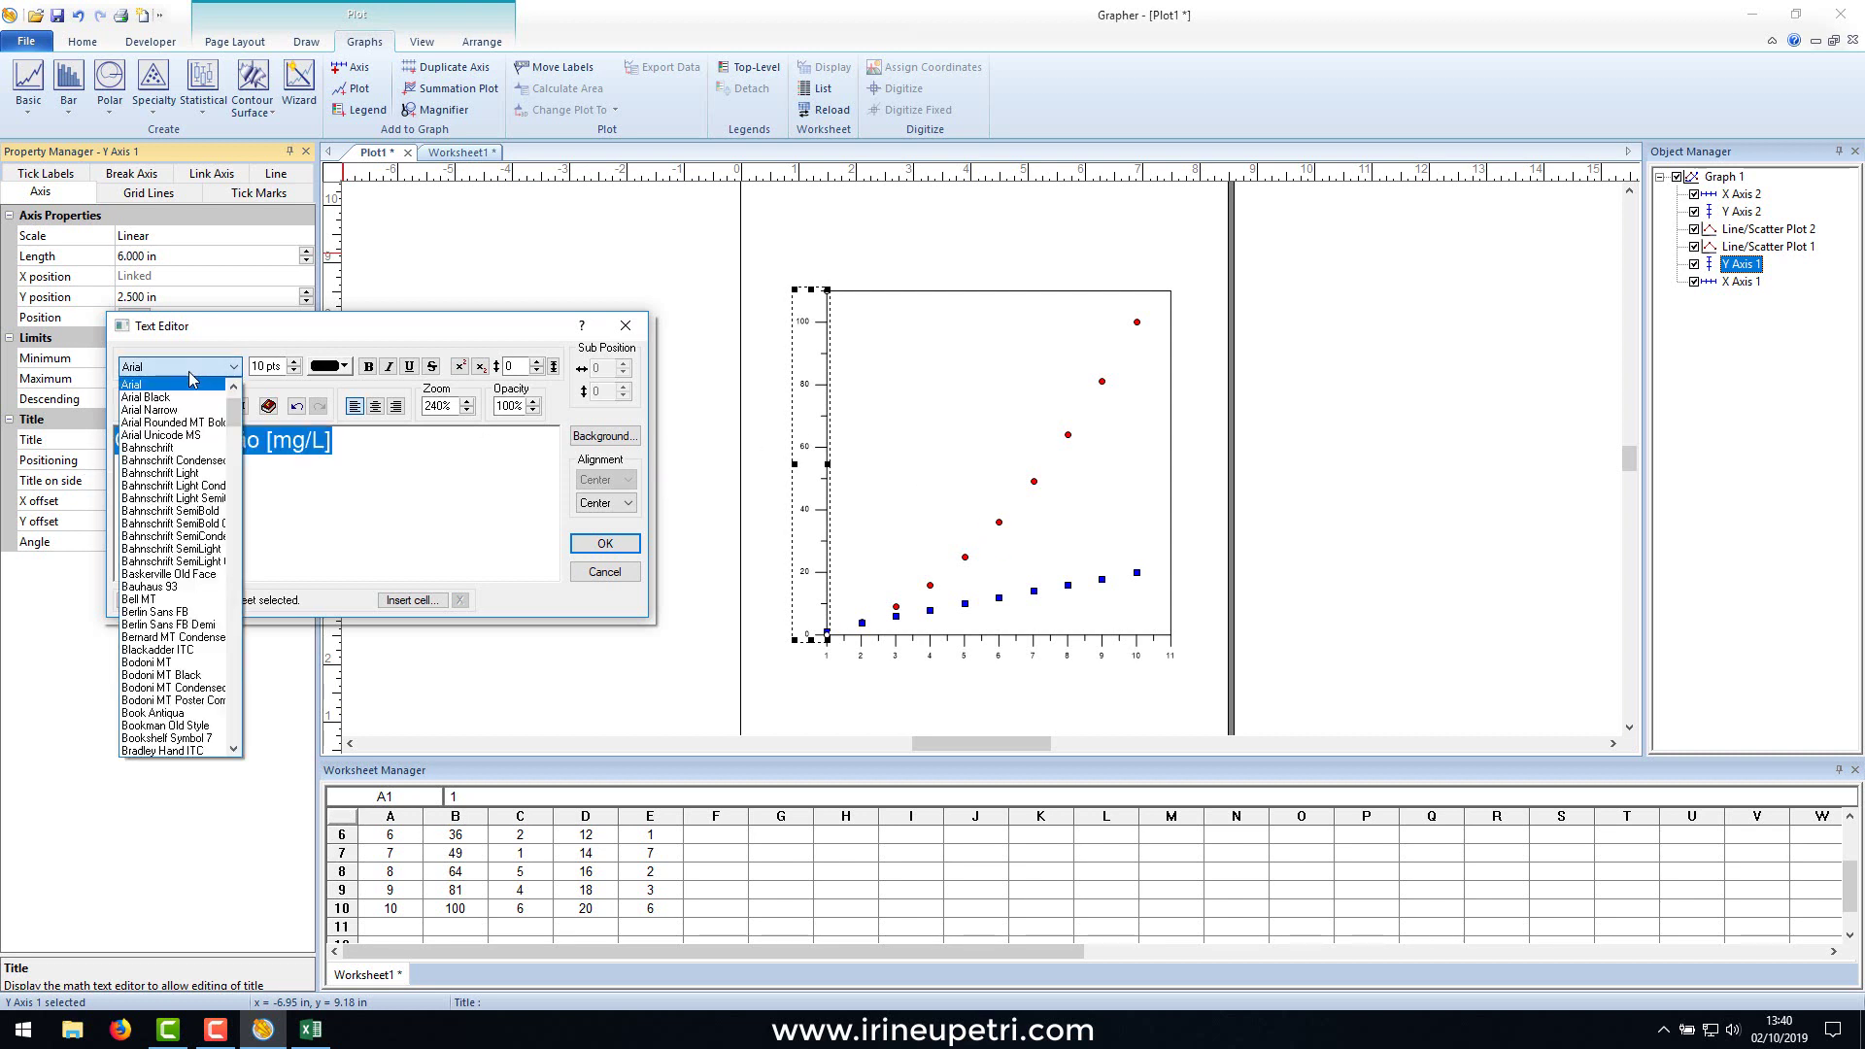
scroll(192, 378, down, 15)
click(193, 378)
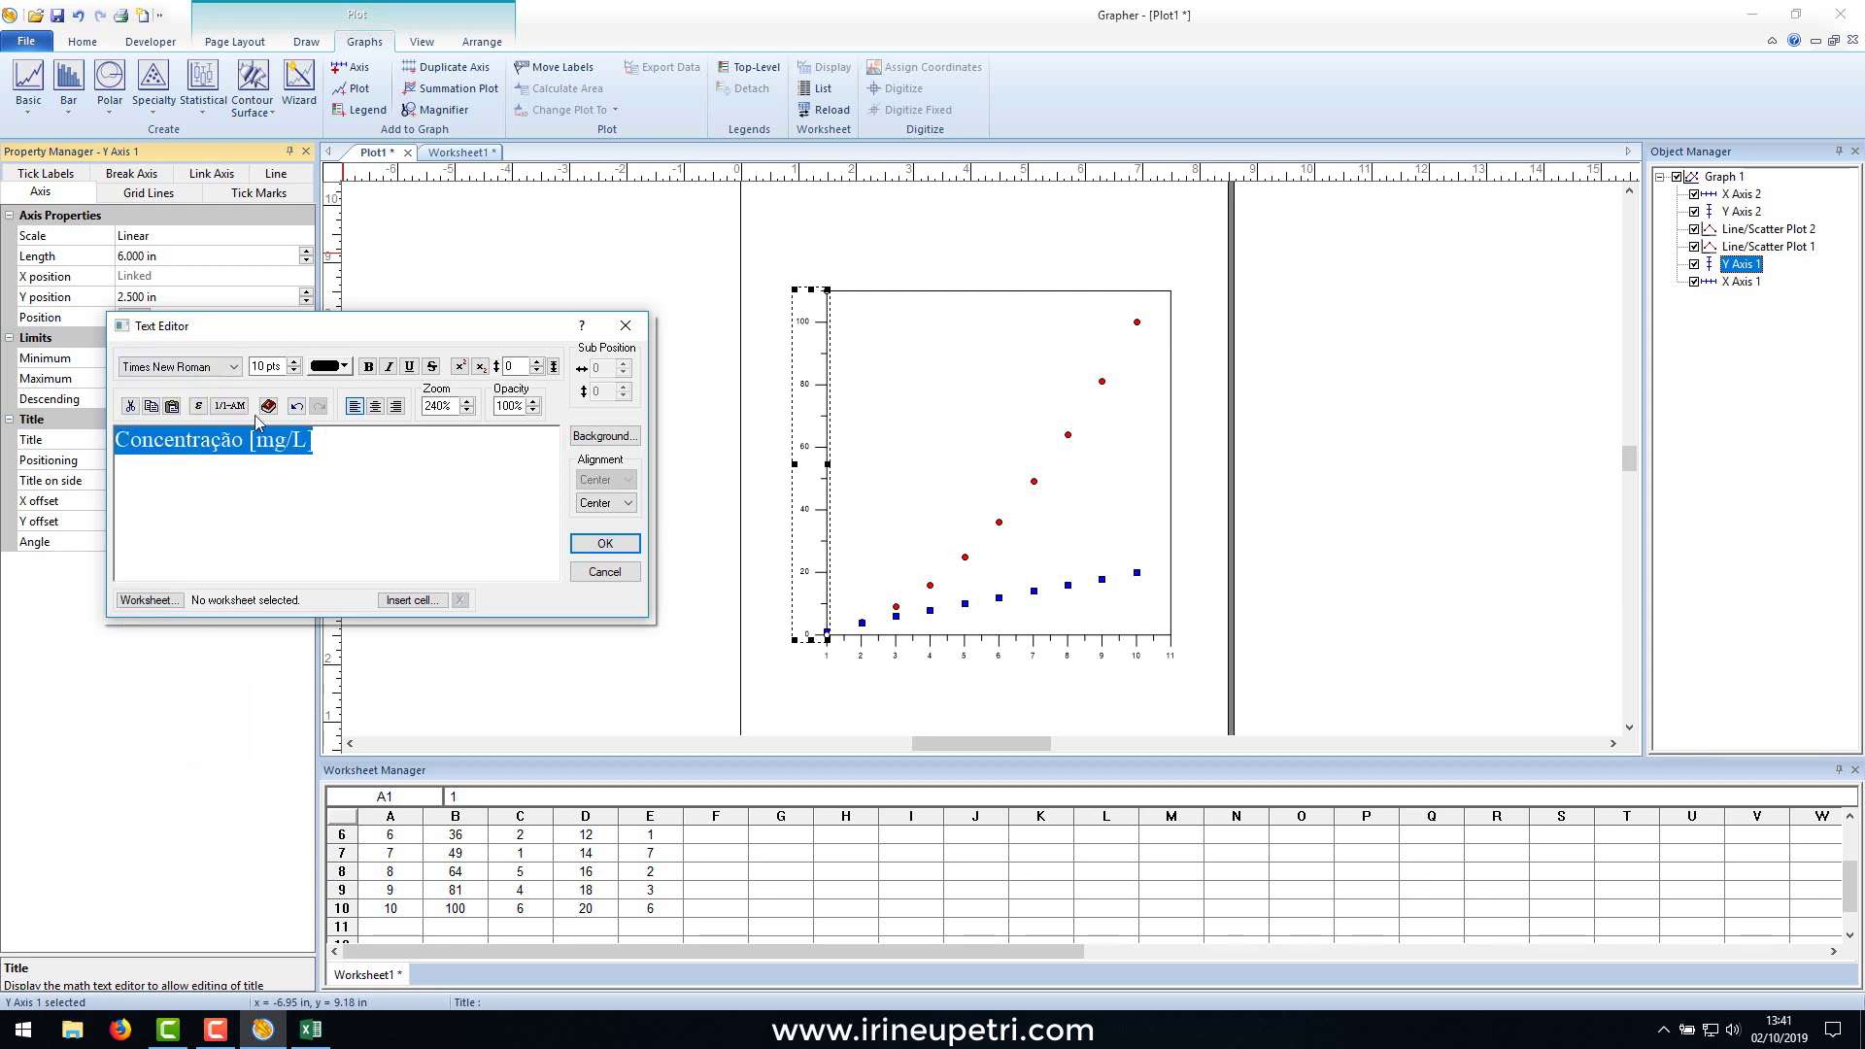
click(294, 362)
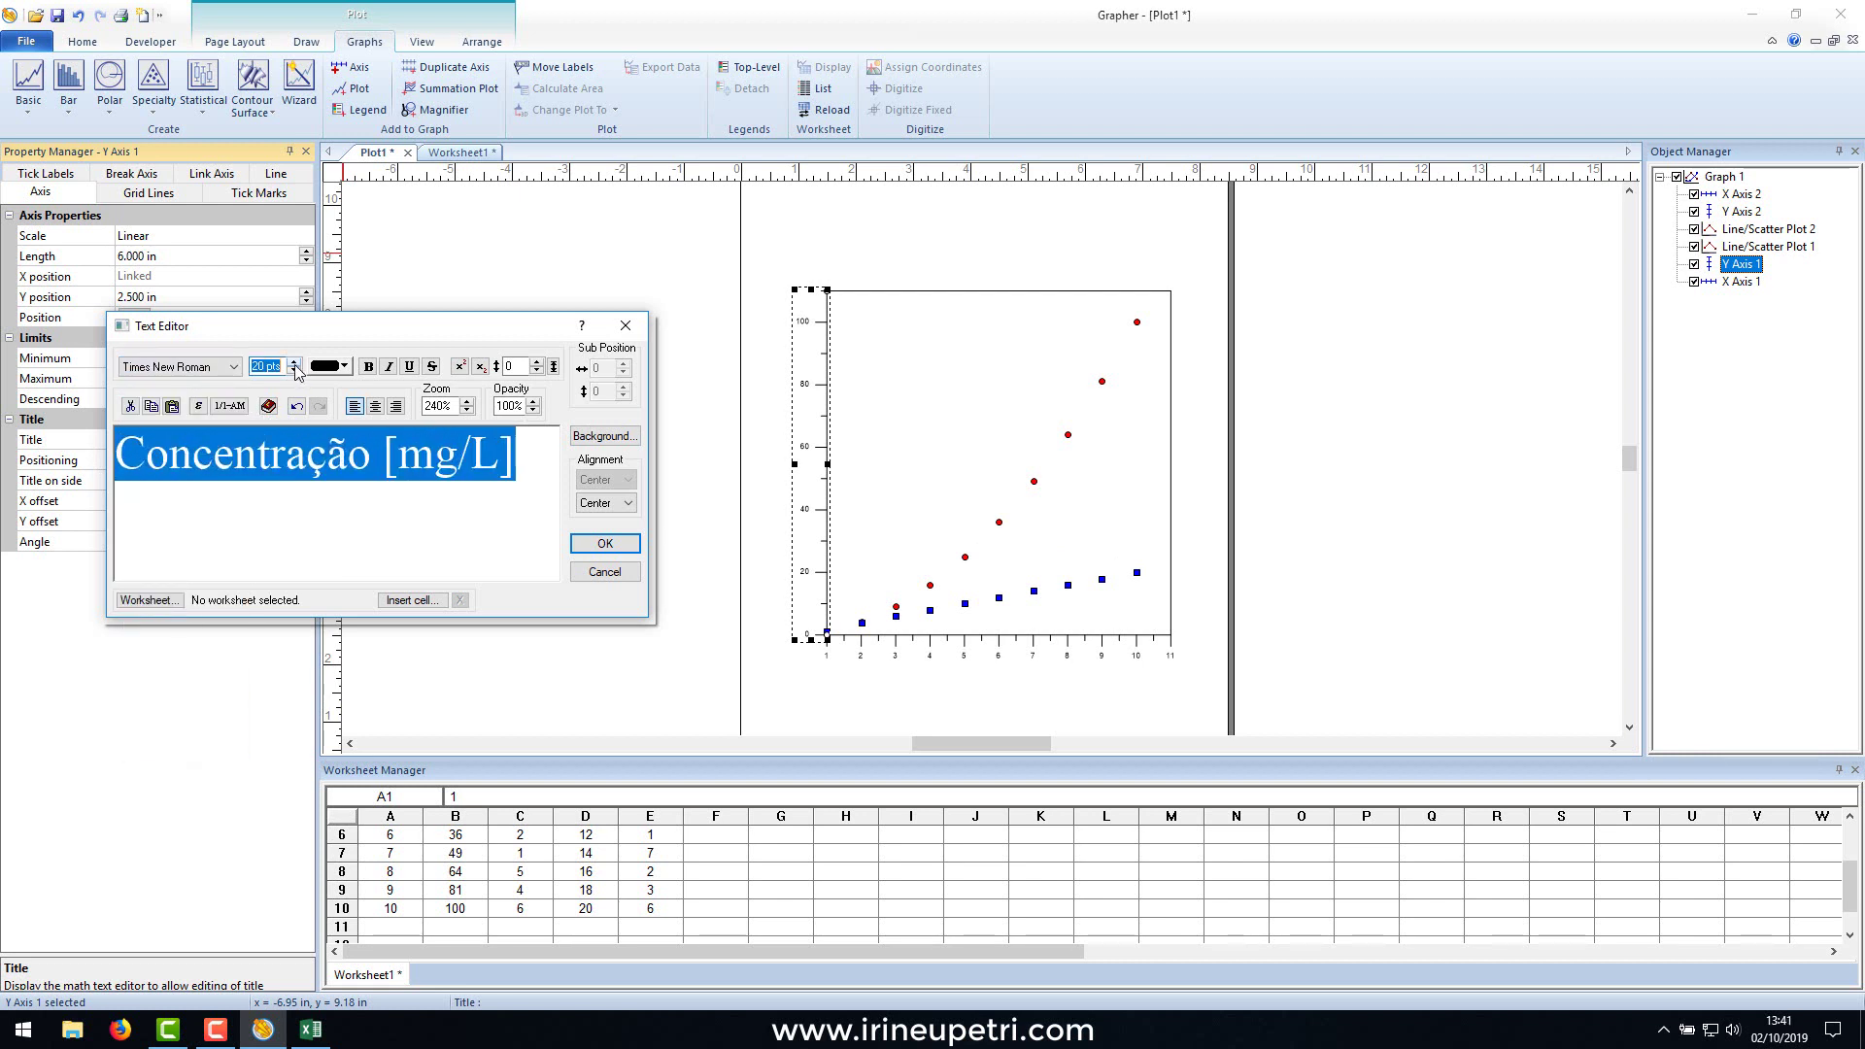
click(368, 366)
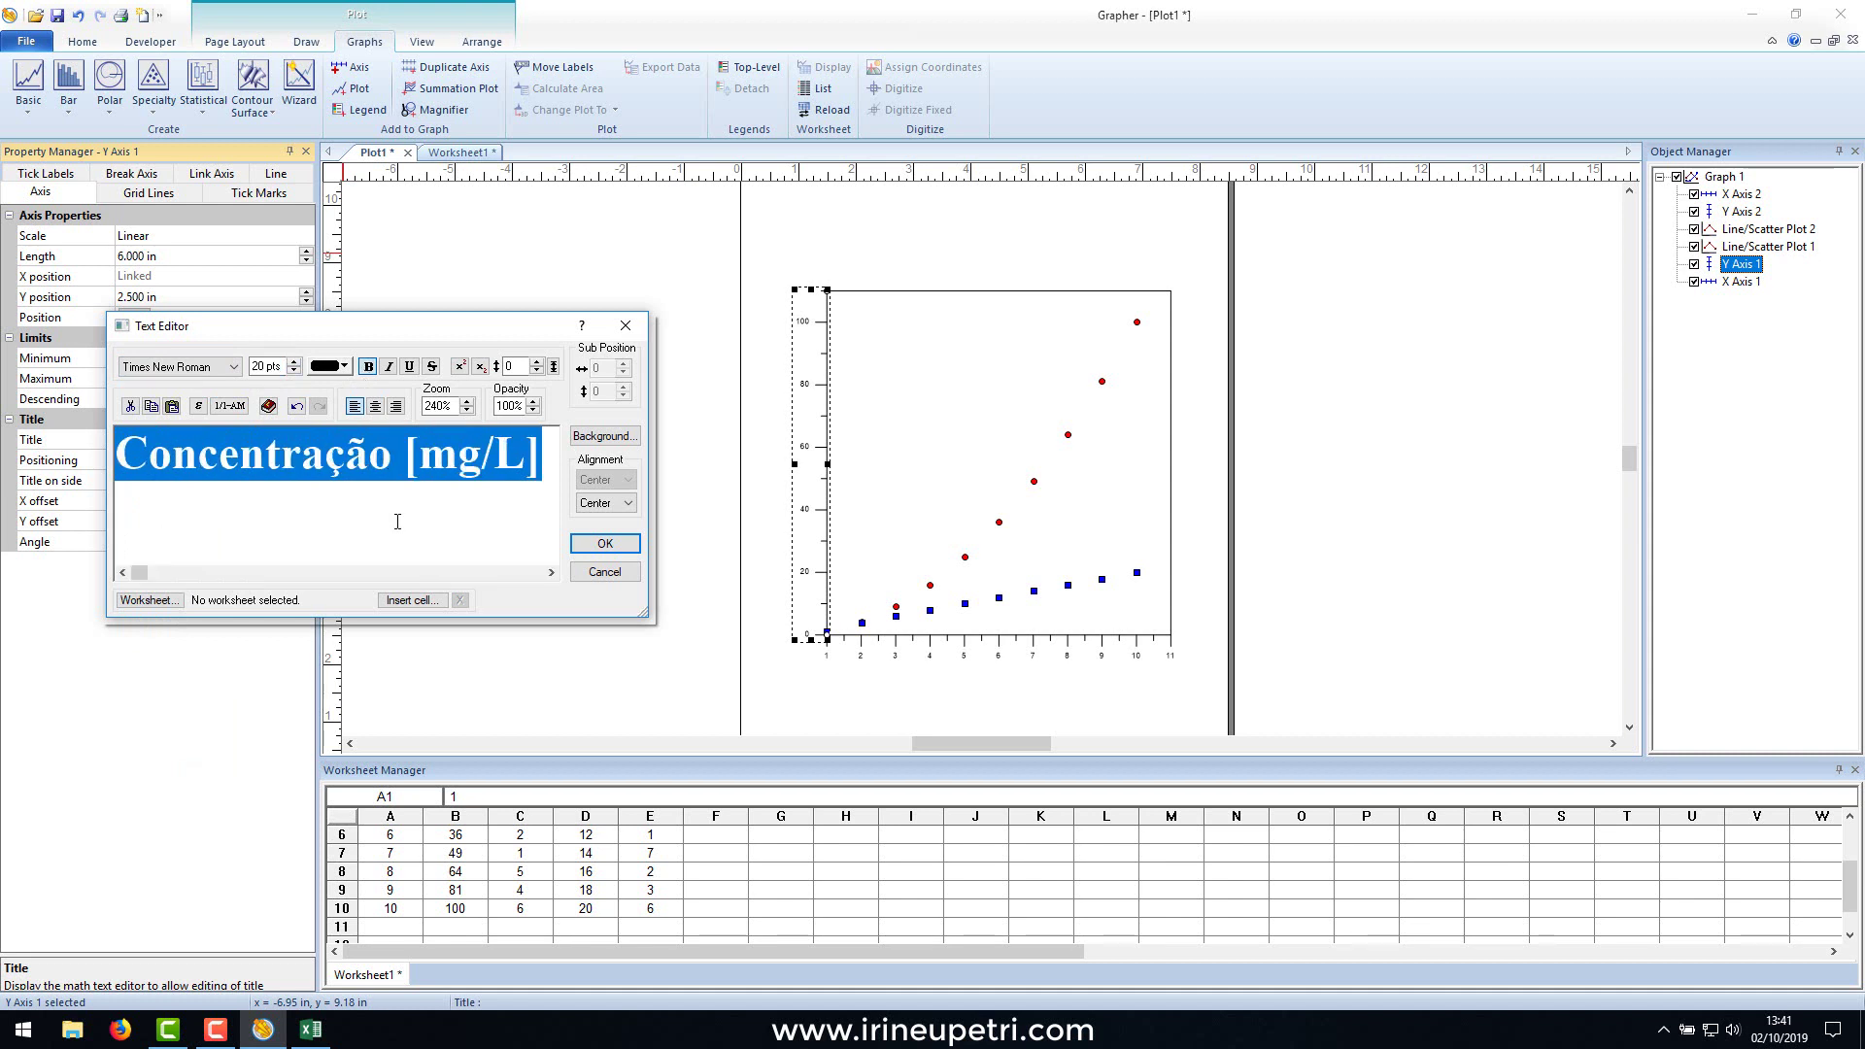
click(605, 545)
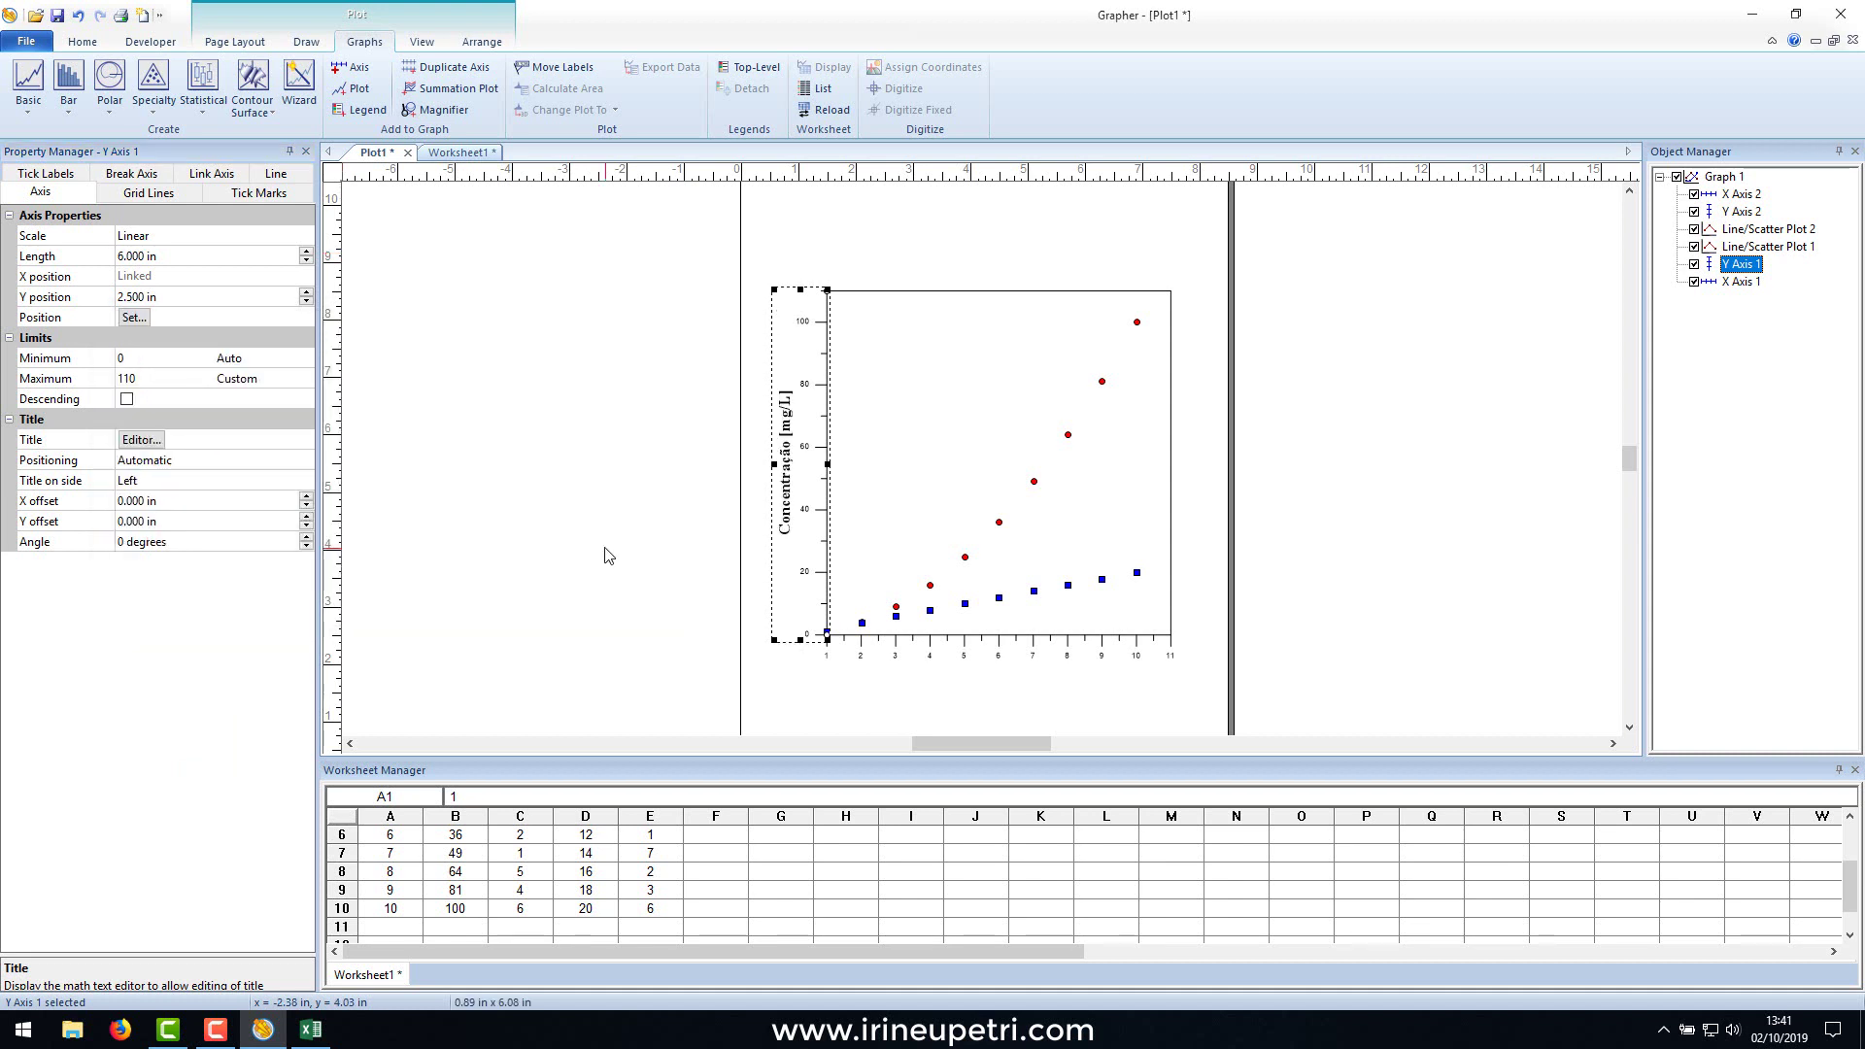
Enter "Tempo [min]" as the title text of X Axis 1.
click(966, 653)
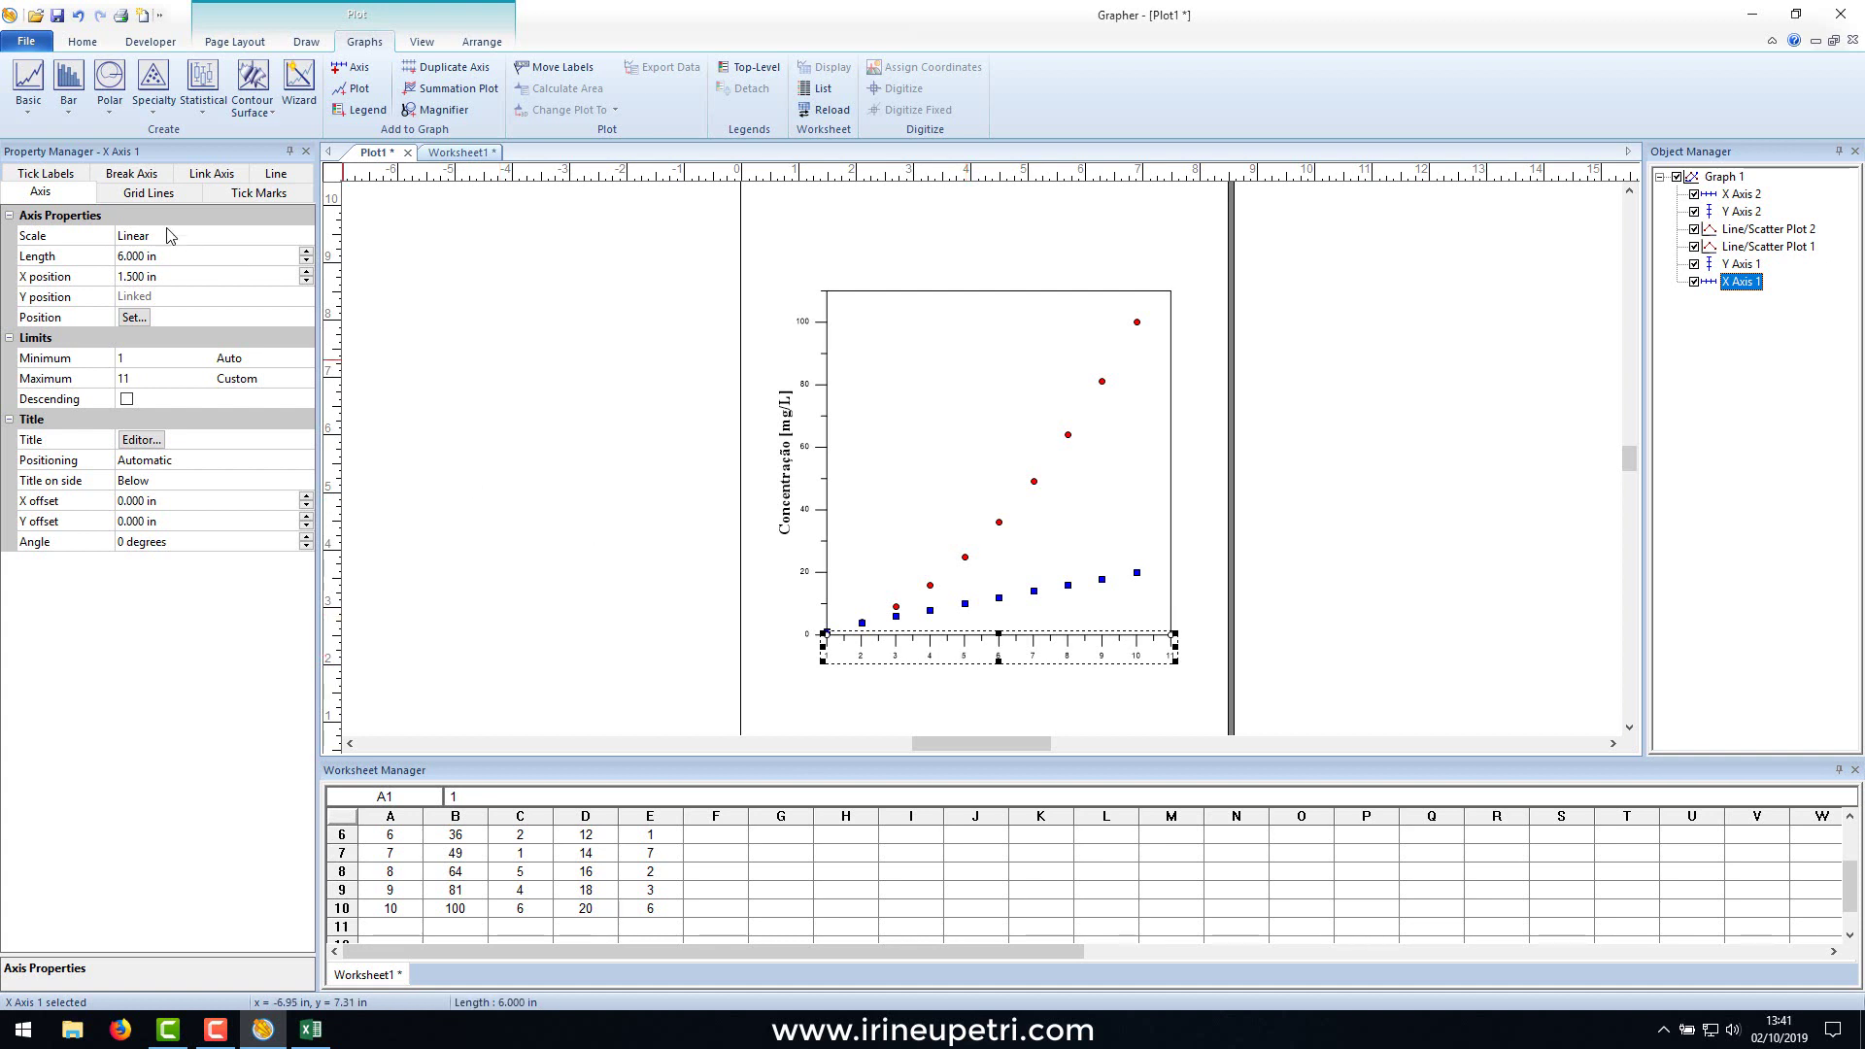
click(137, 443)
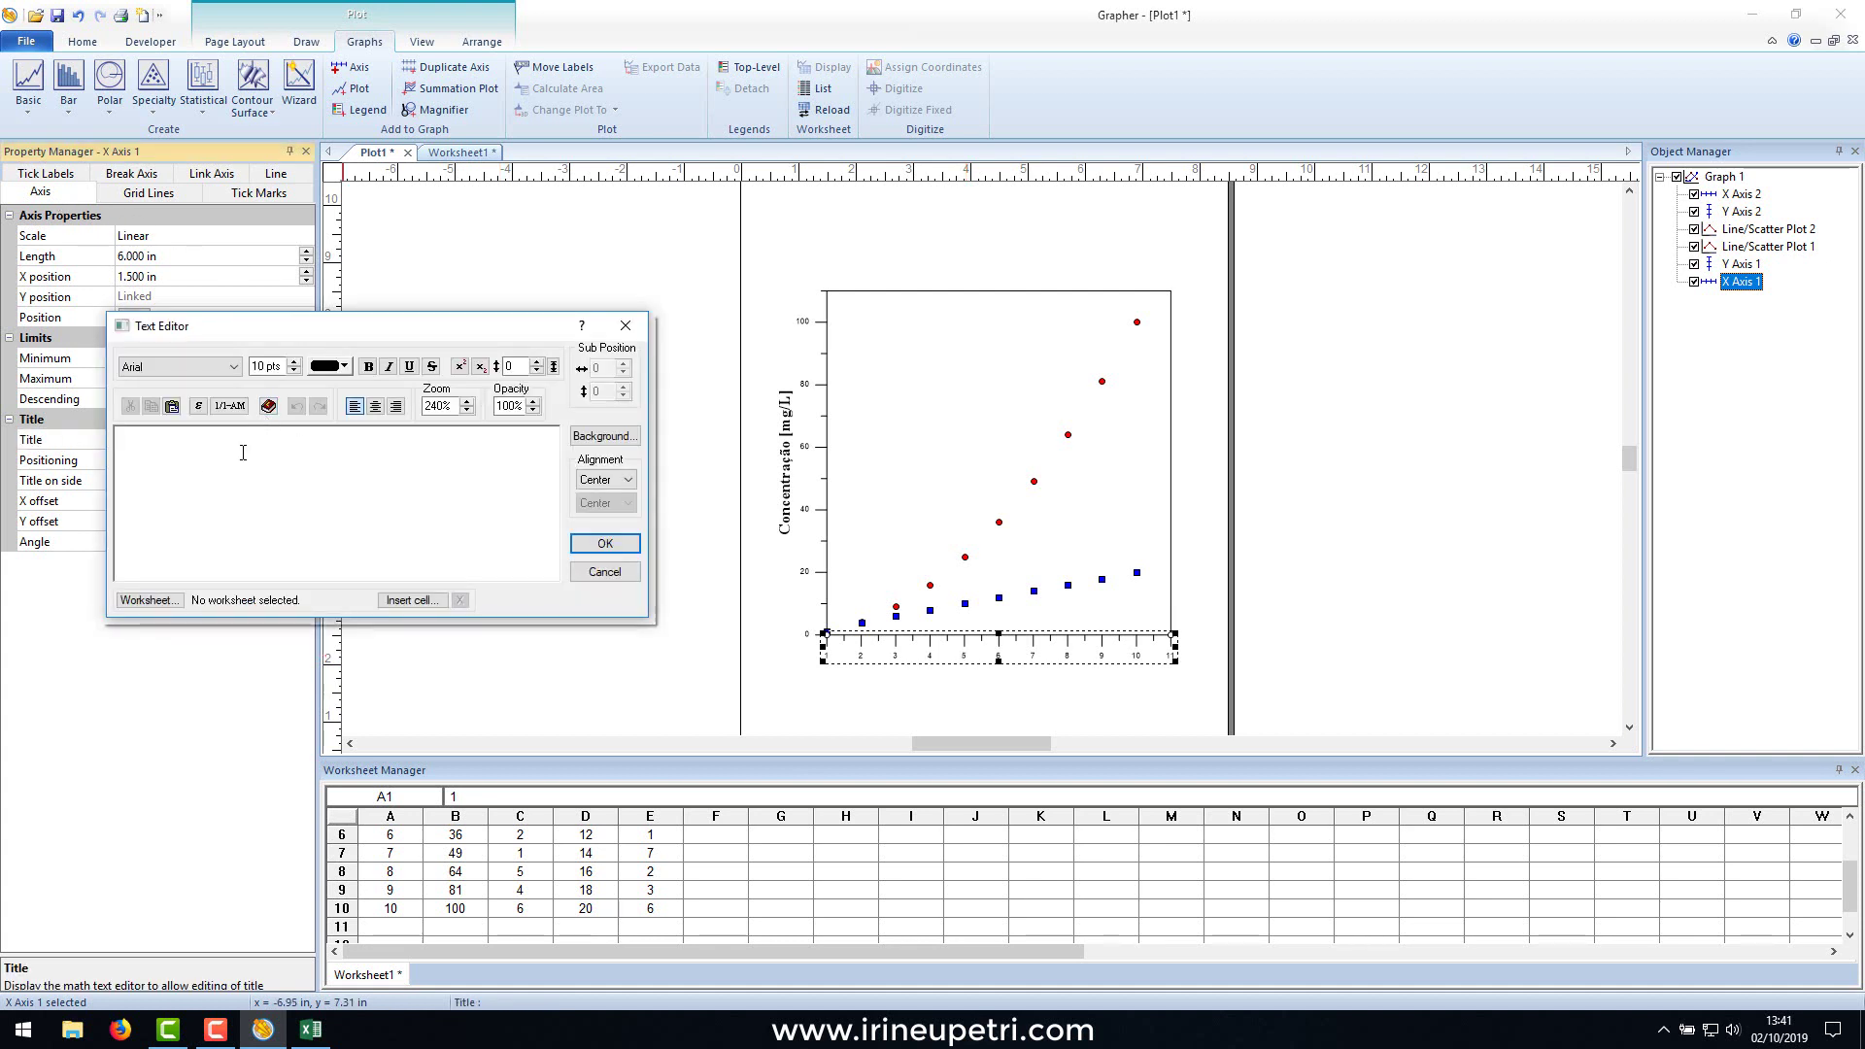
text(Tempo [min)
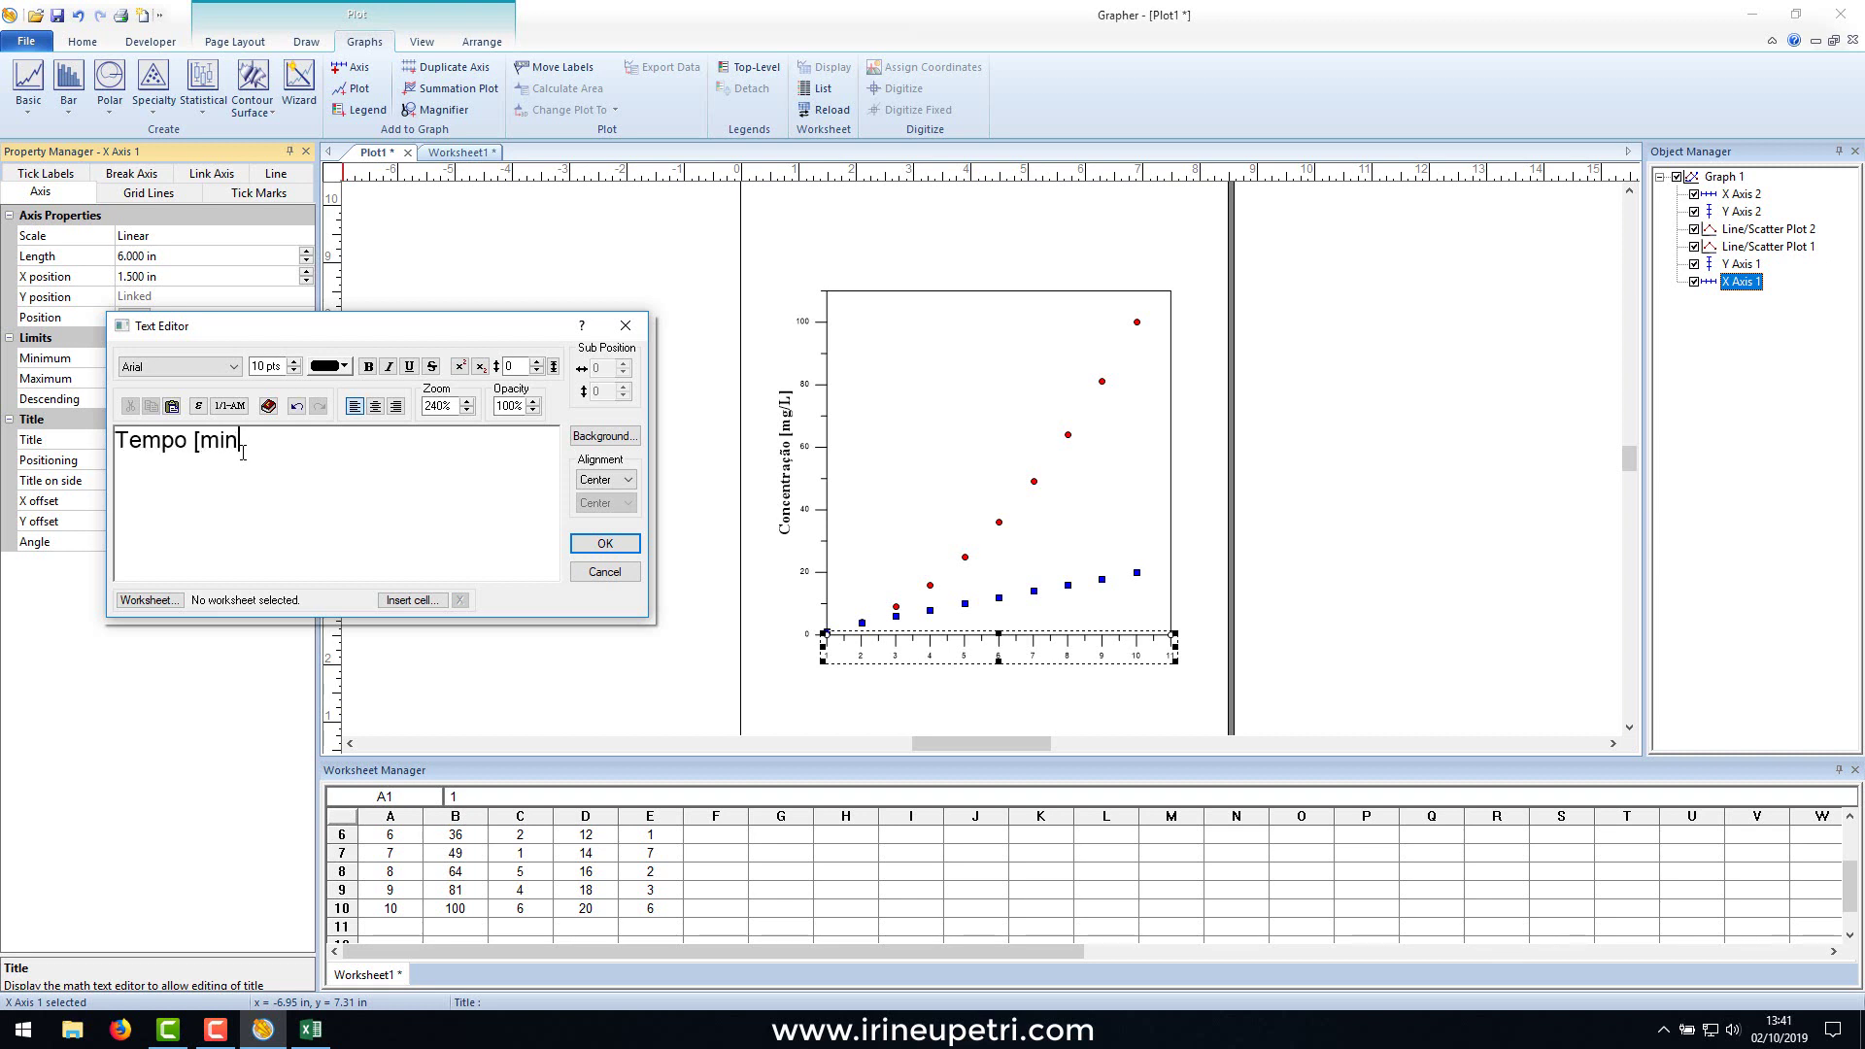
Format the whole X Axis 1 title in Times New Roman, 20 pts, bold, and apply it to the graph.
key(ctrl+a)
click(170, 366)
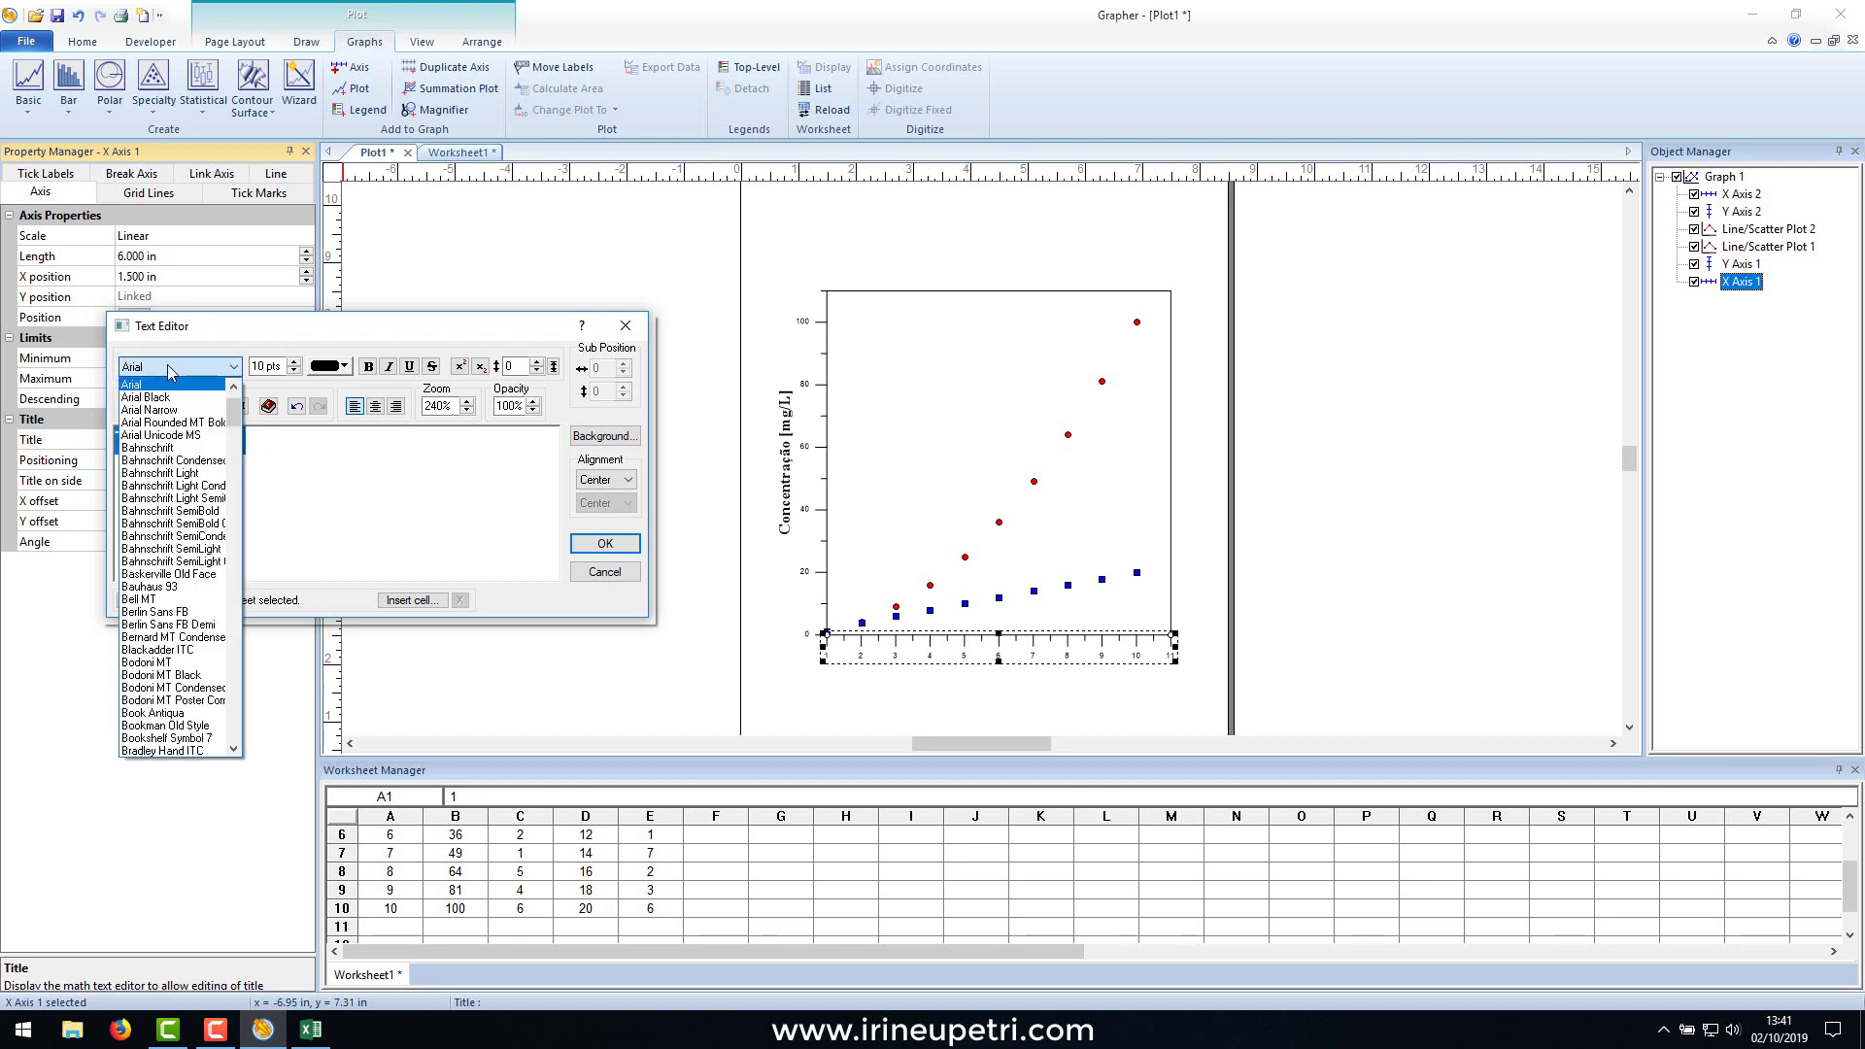
scroll(170, 485, down, 10)
click(170, 381)
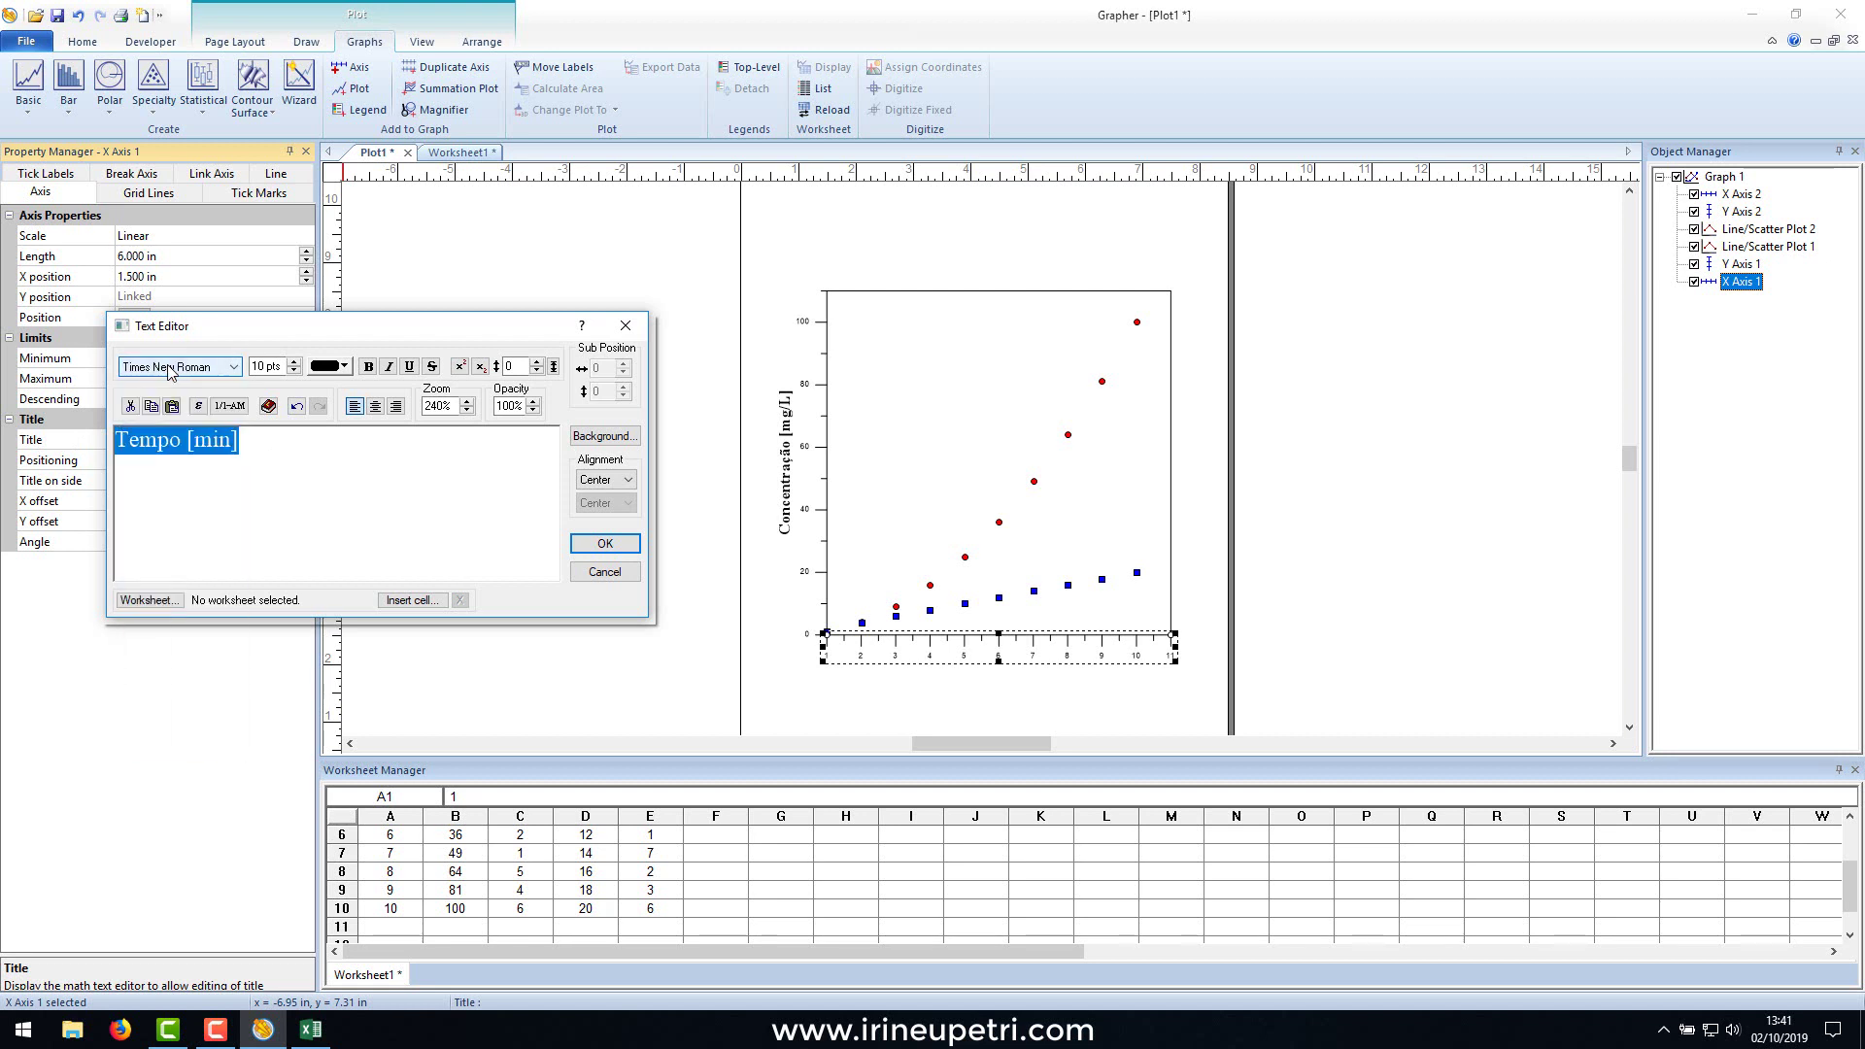
click(293, 360)
click(293, 360)
click(294, 360)
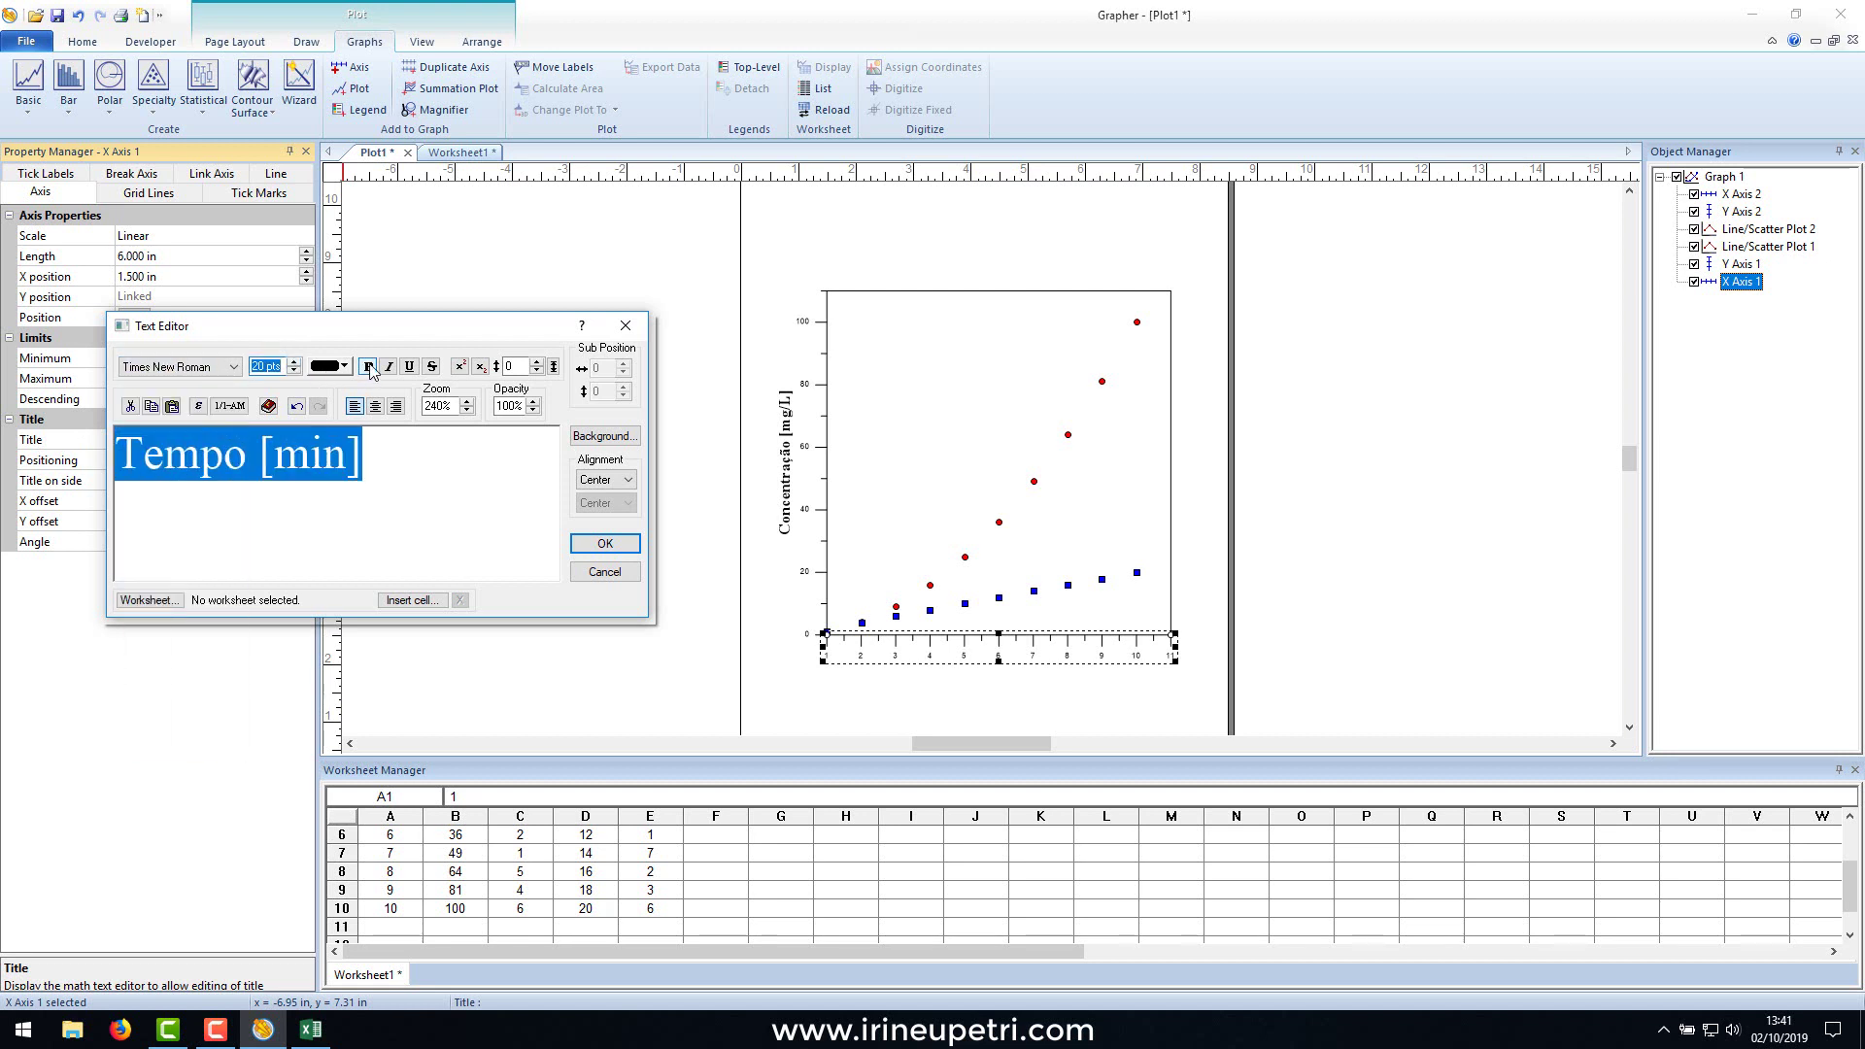
click(368, 366)
click(604, 543)
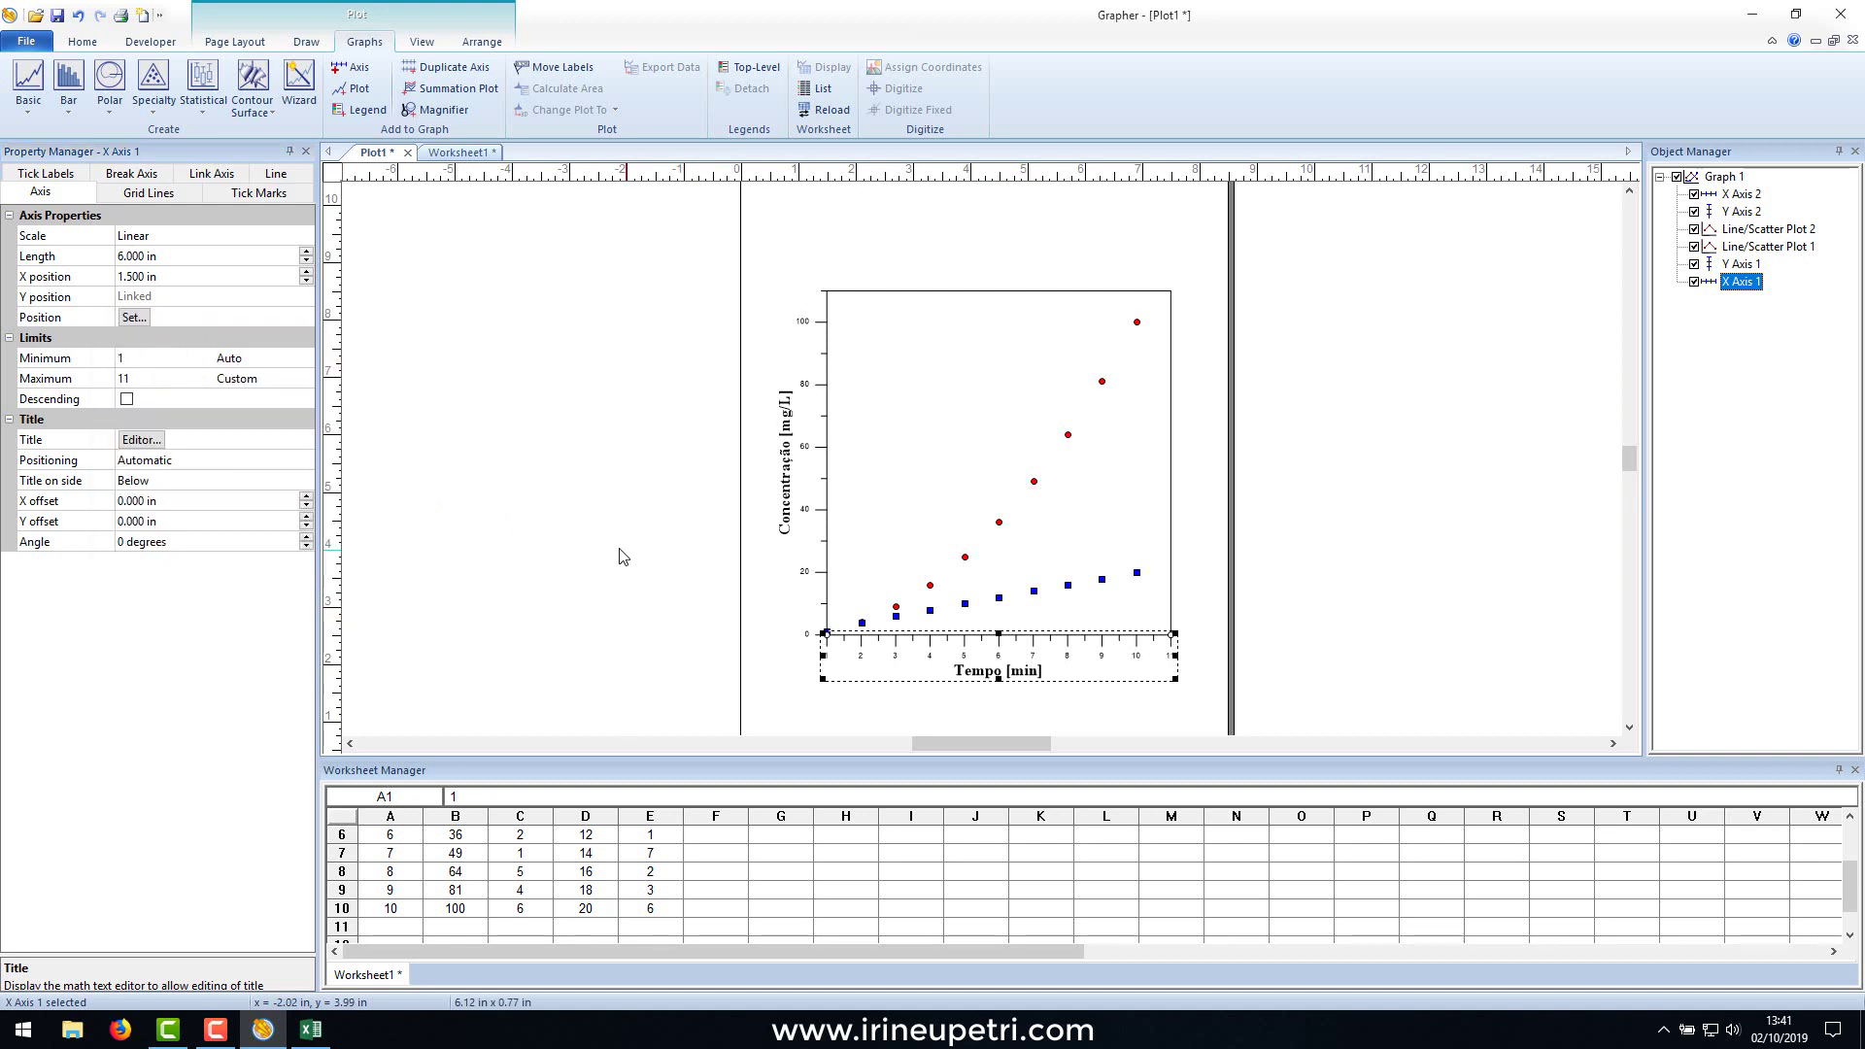
click(623, 553)
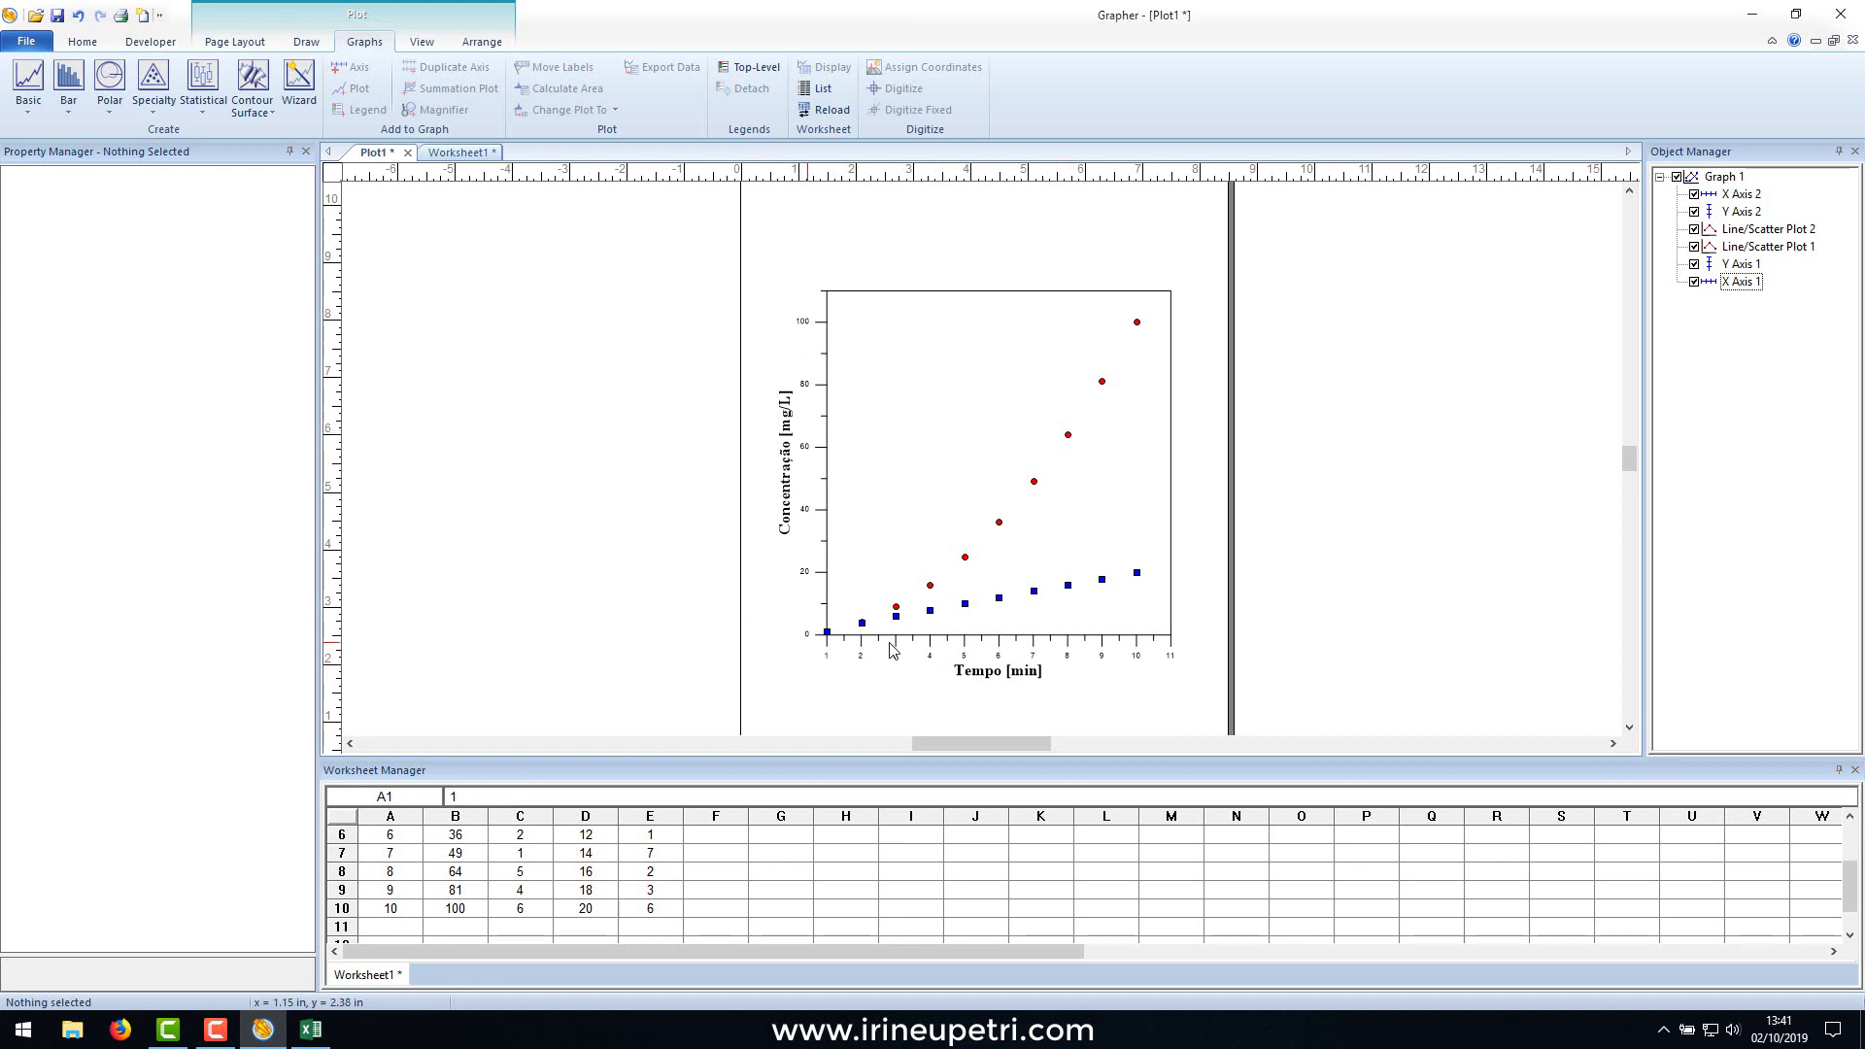
Set the major tick labels of X Axis 1 to Times New Roman, 18 points.
click(926, 658)
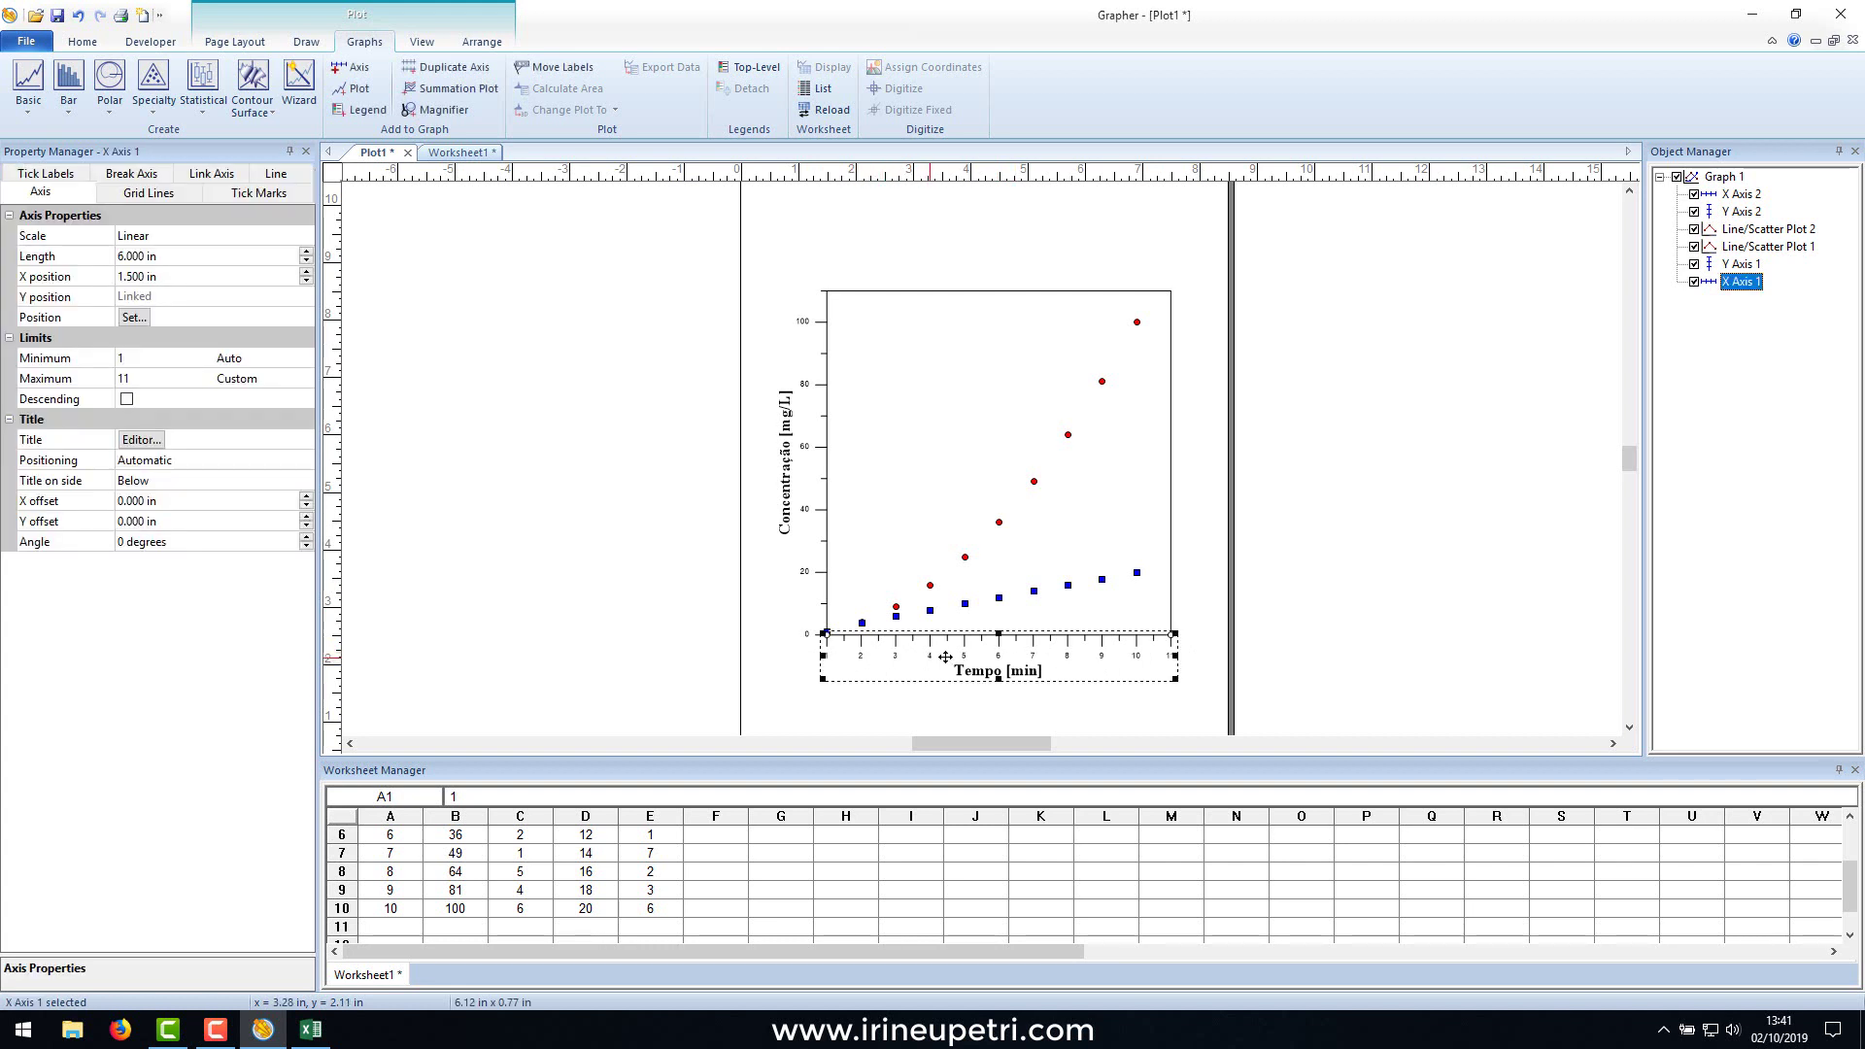
click(44, 176)
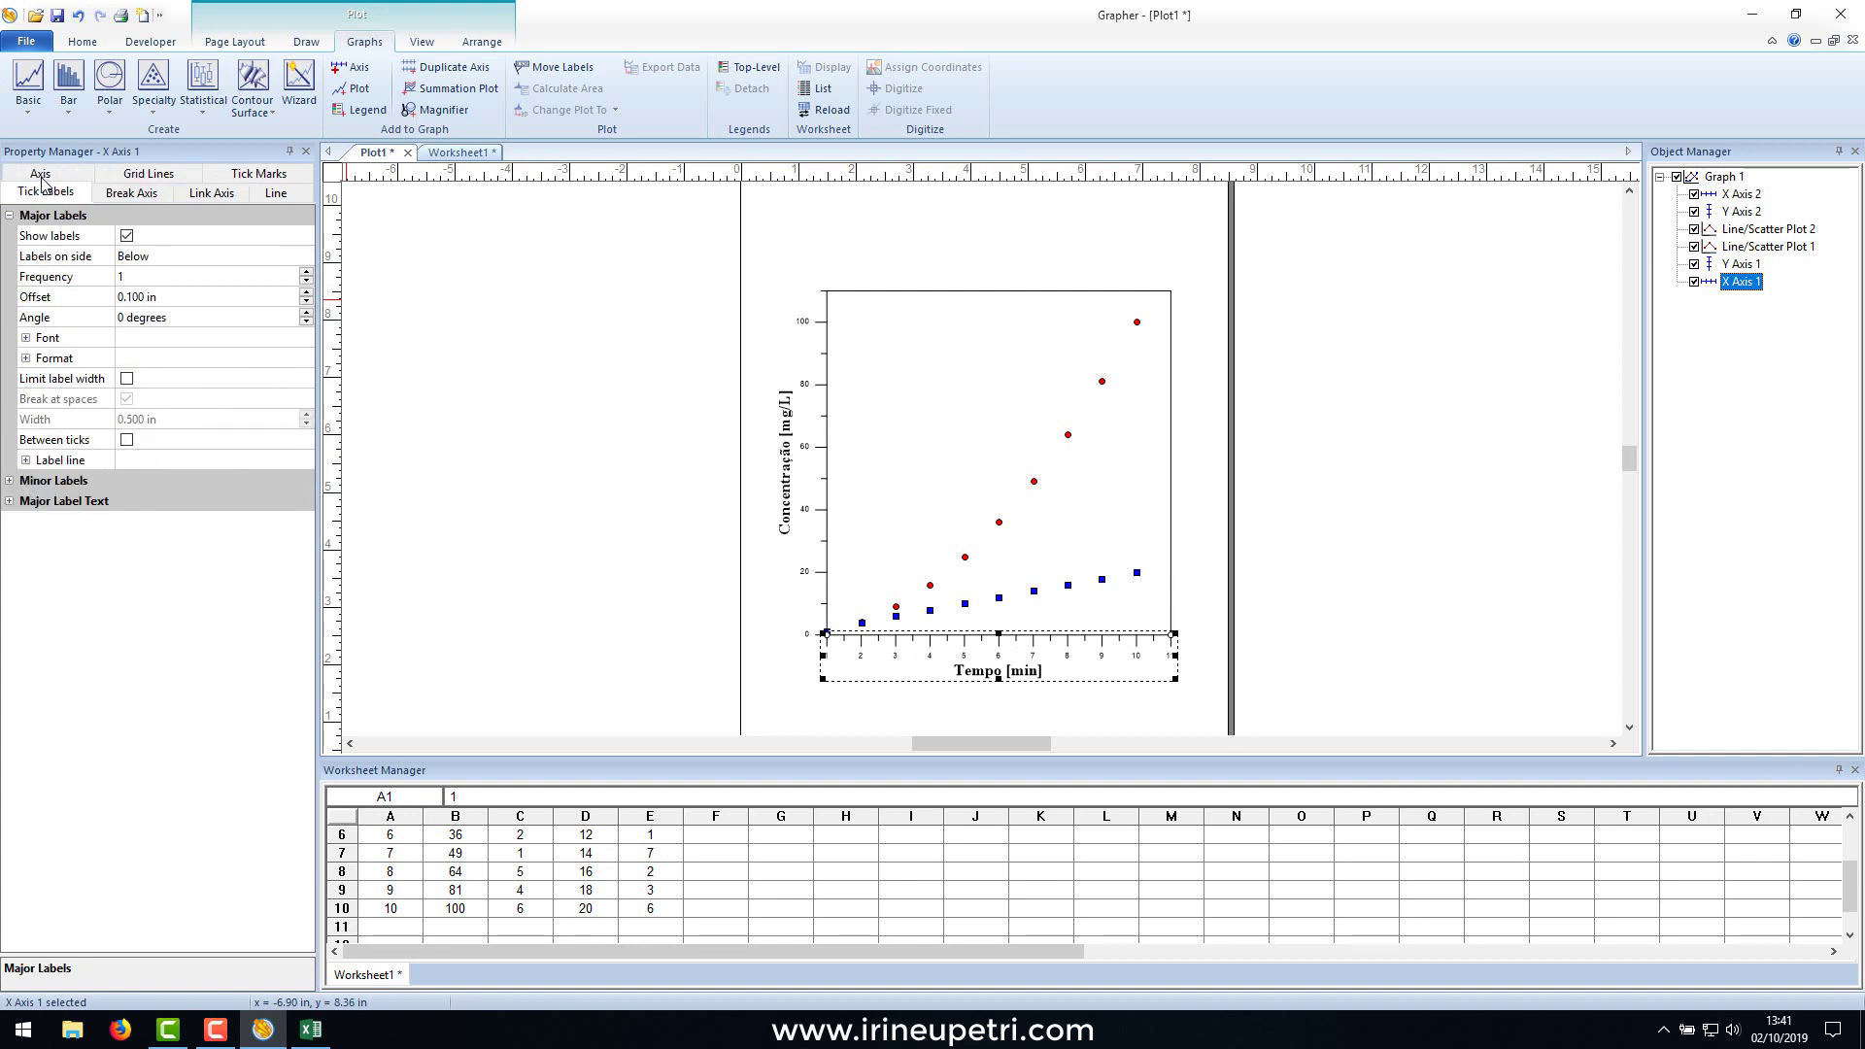
click(26, 360)
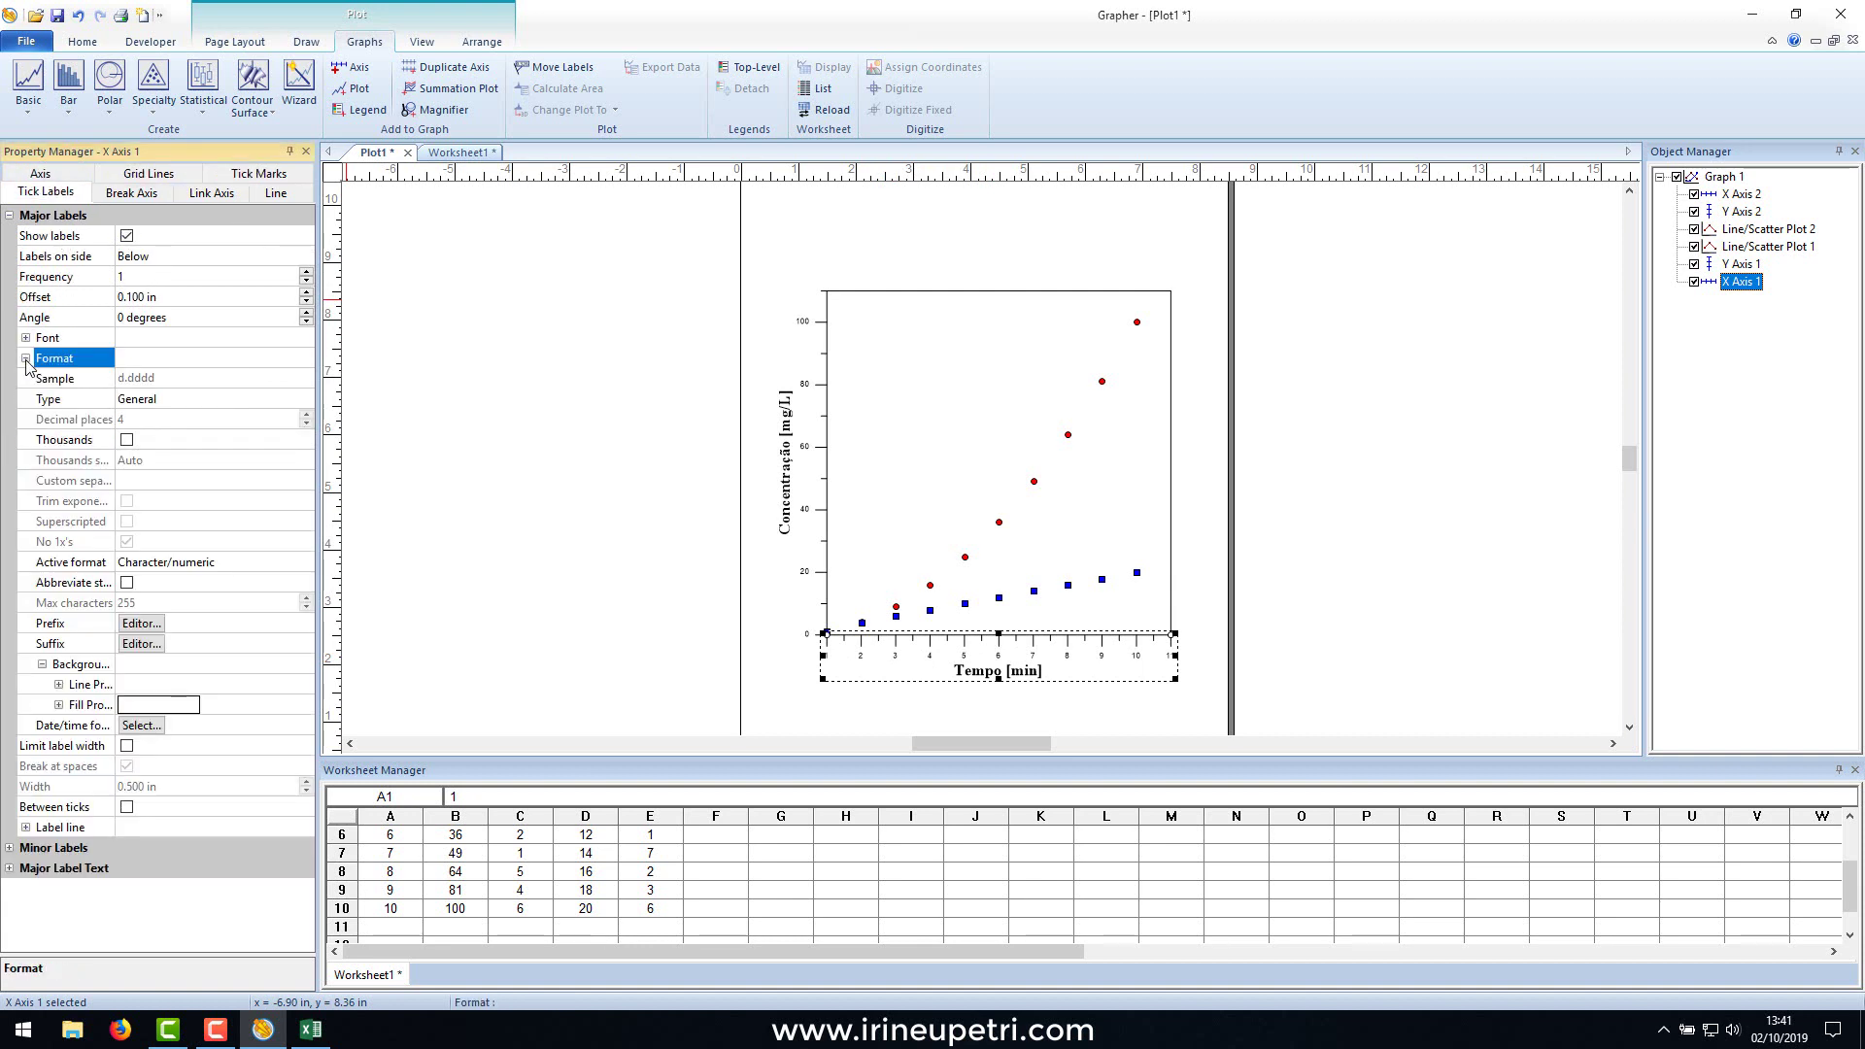
click(26, 359)
click(26, 338)
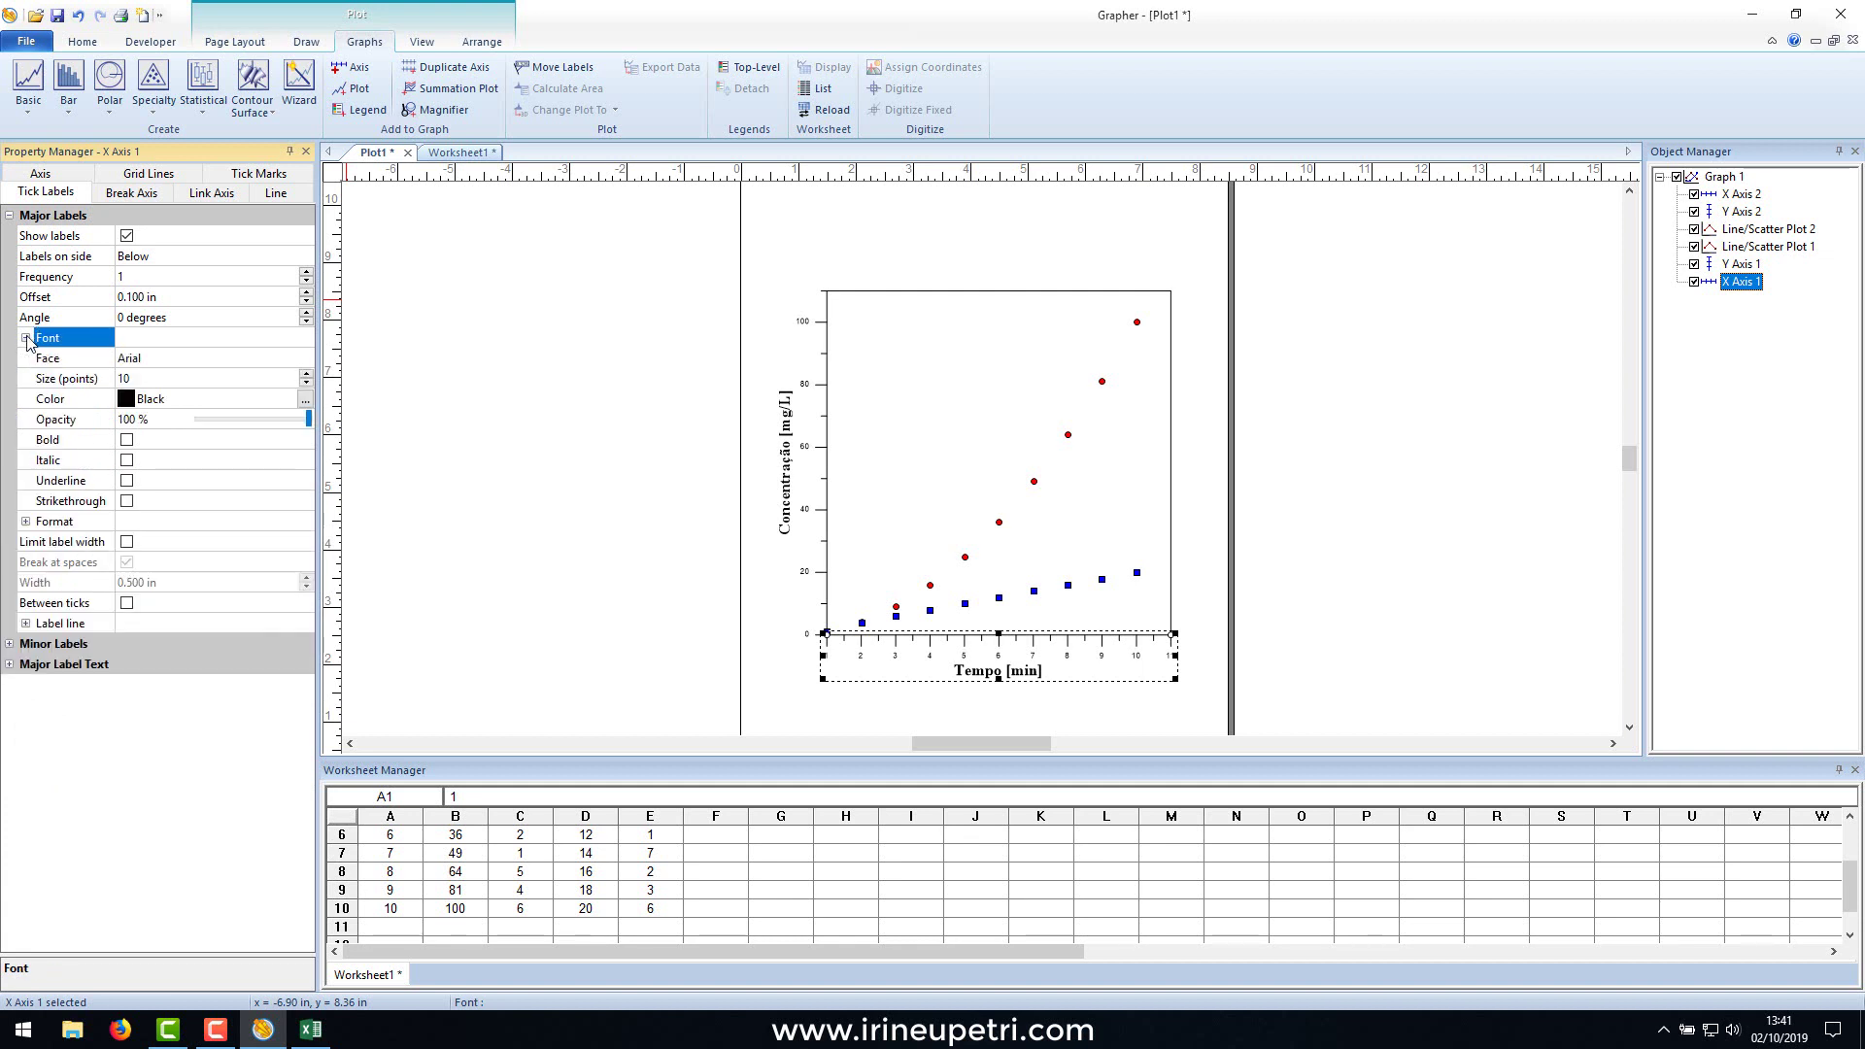
click(153, 359)
scroll(170, 524, down, 20)
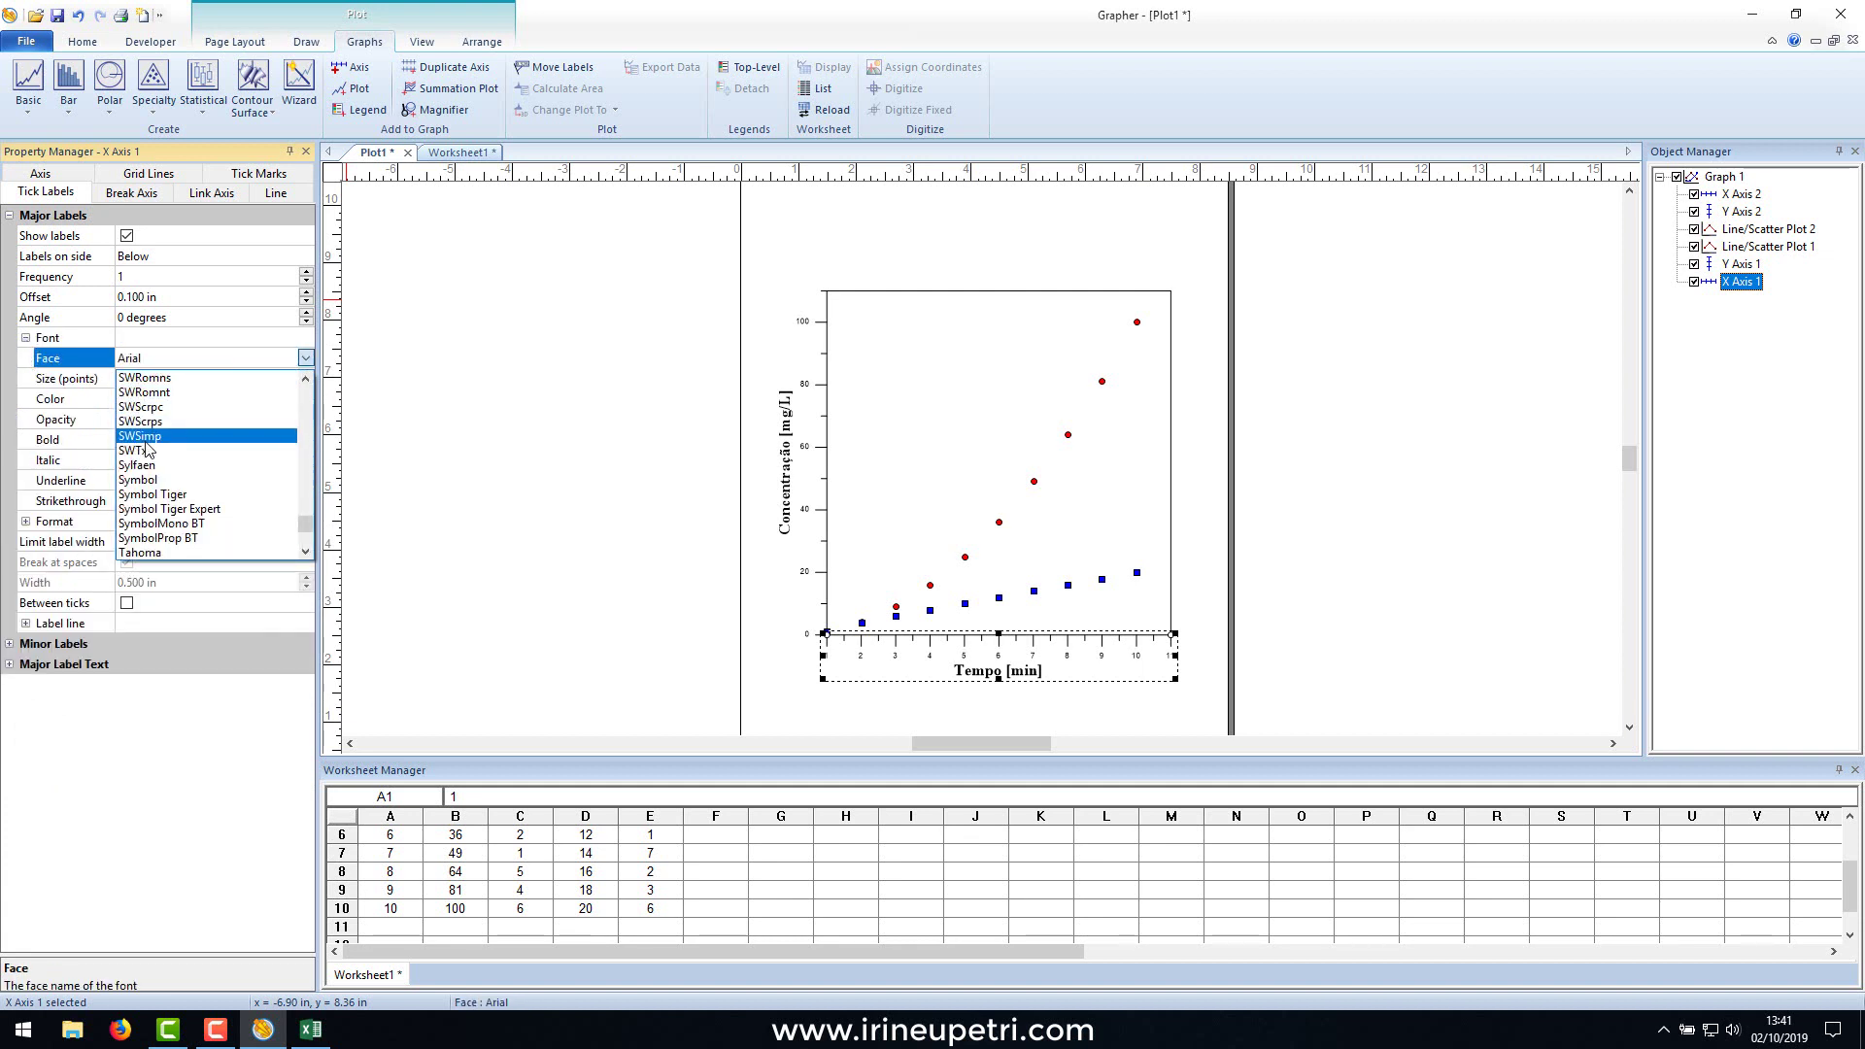
click(175, 539)
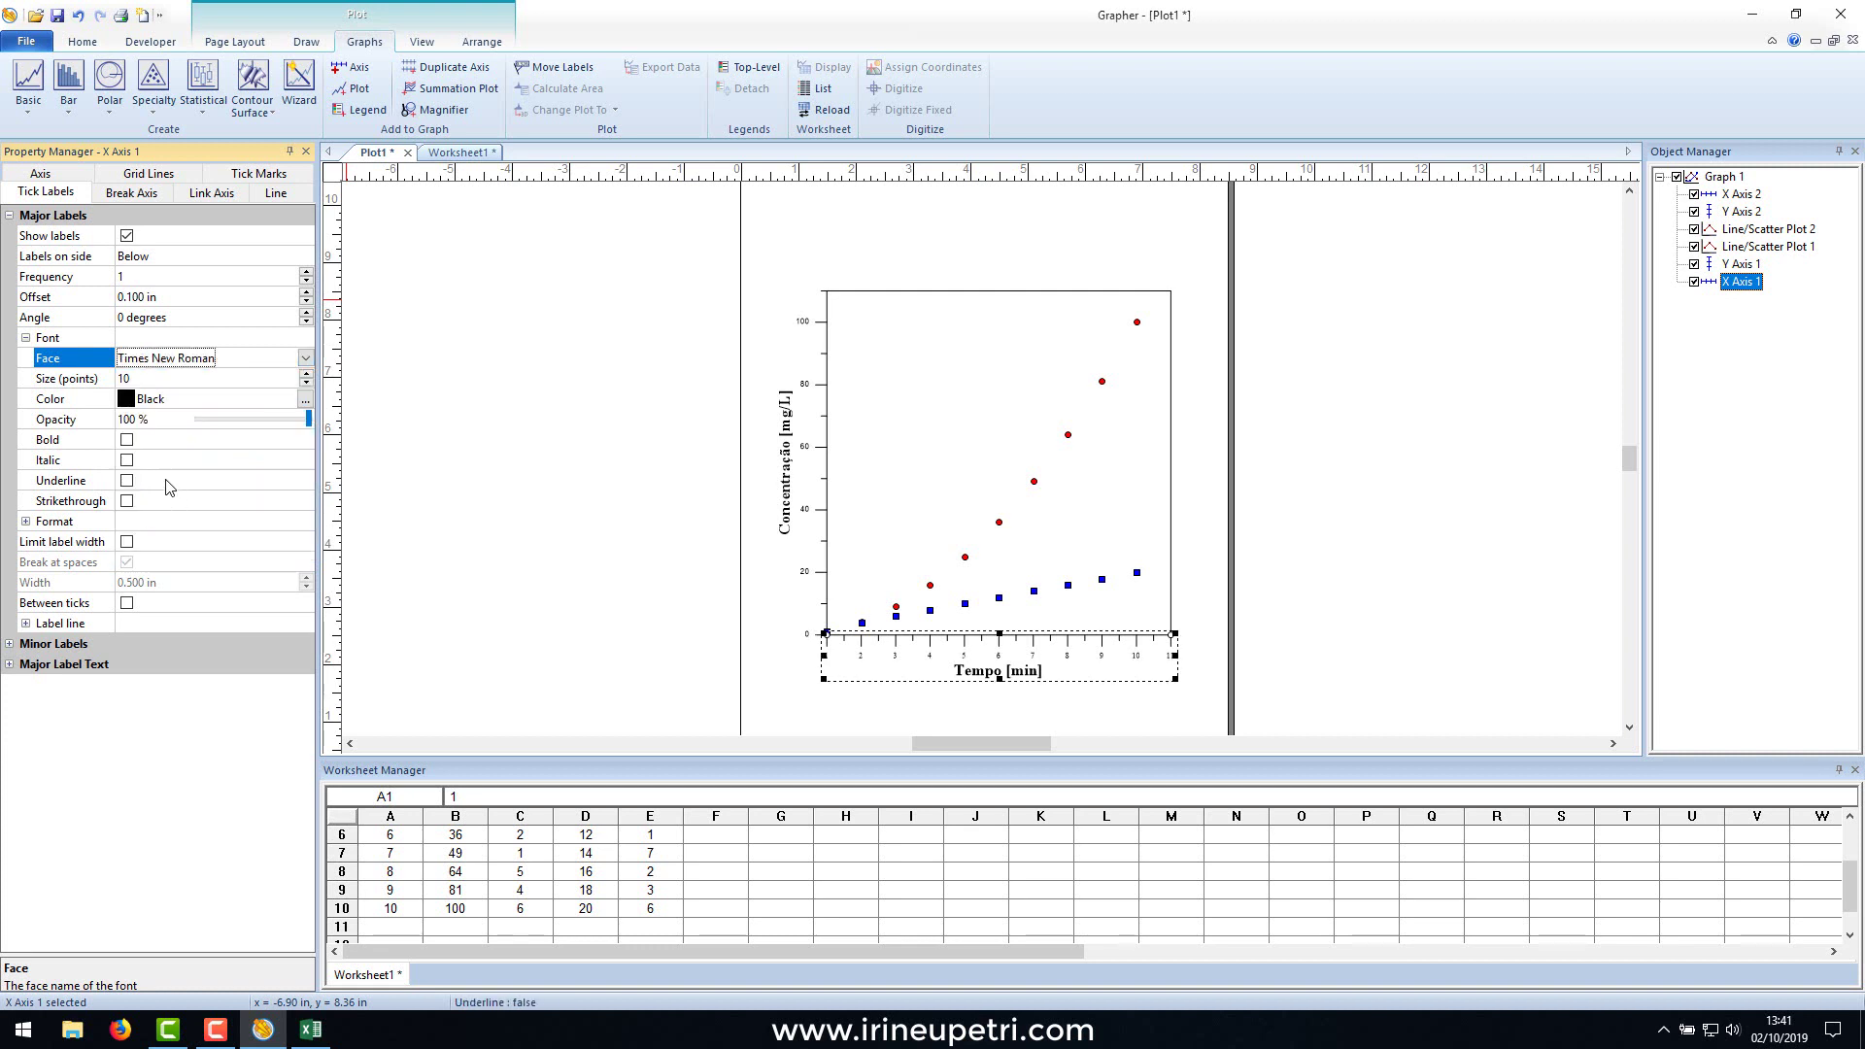
click(305, 375)
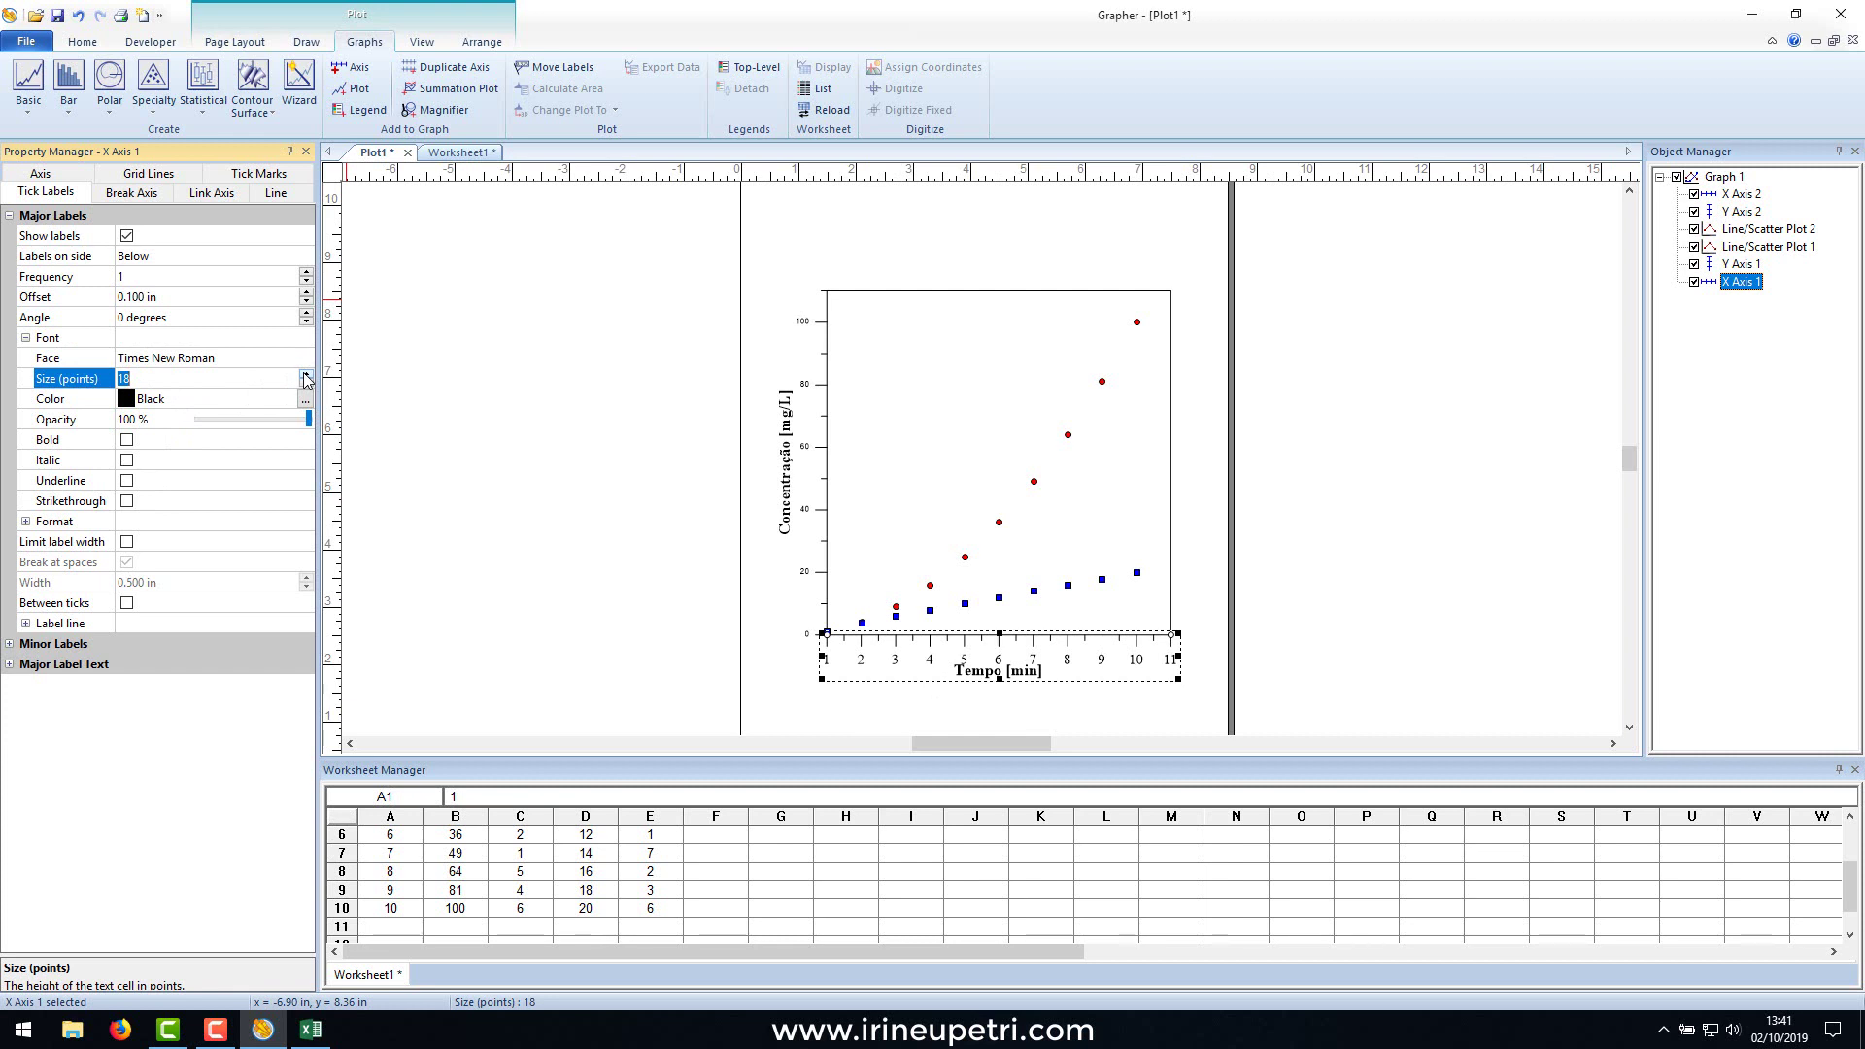
Set the major tick labels of Y Axis 1 to Times New Roman, 20 points.
click(825, 457)
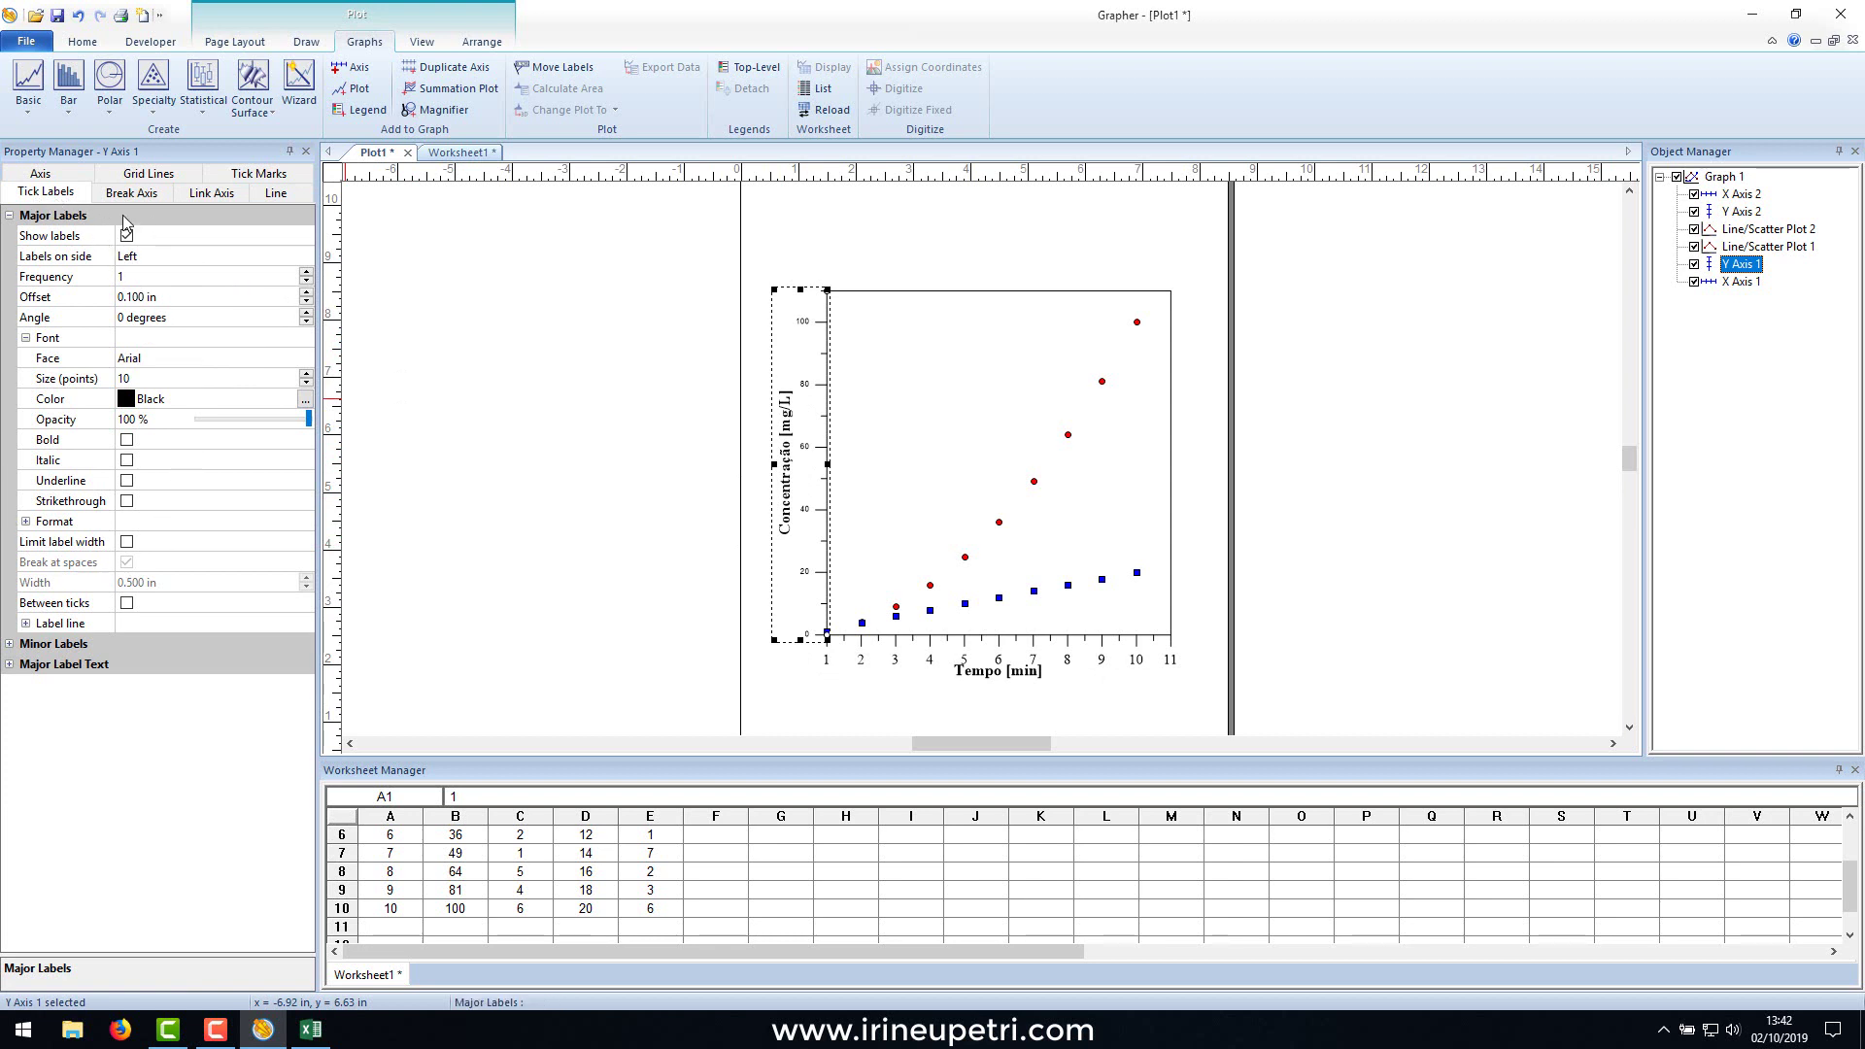
click(960, 649)
click(815, 492)
click(167, 360)
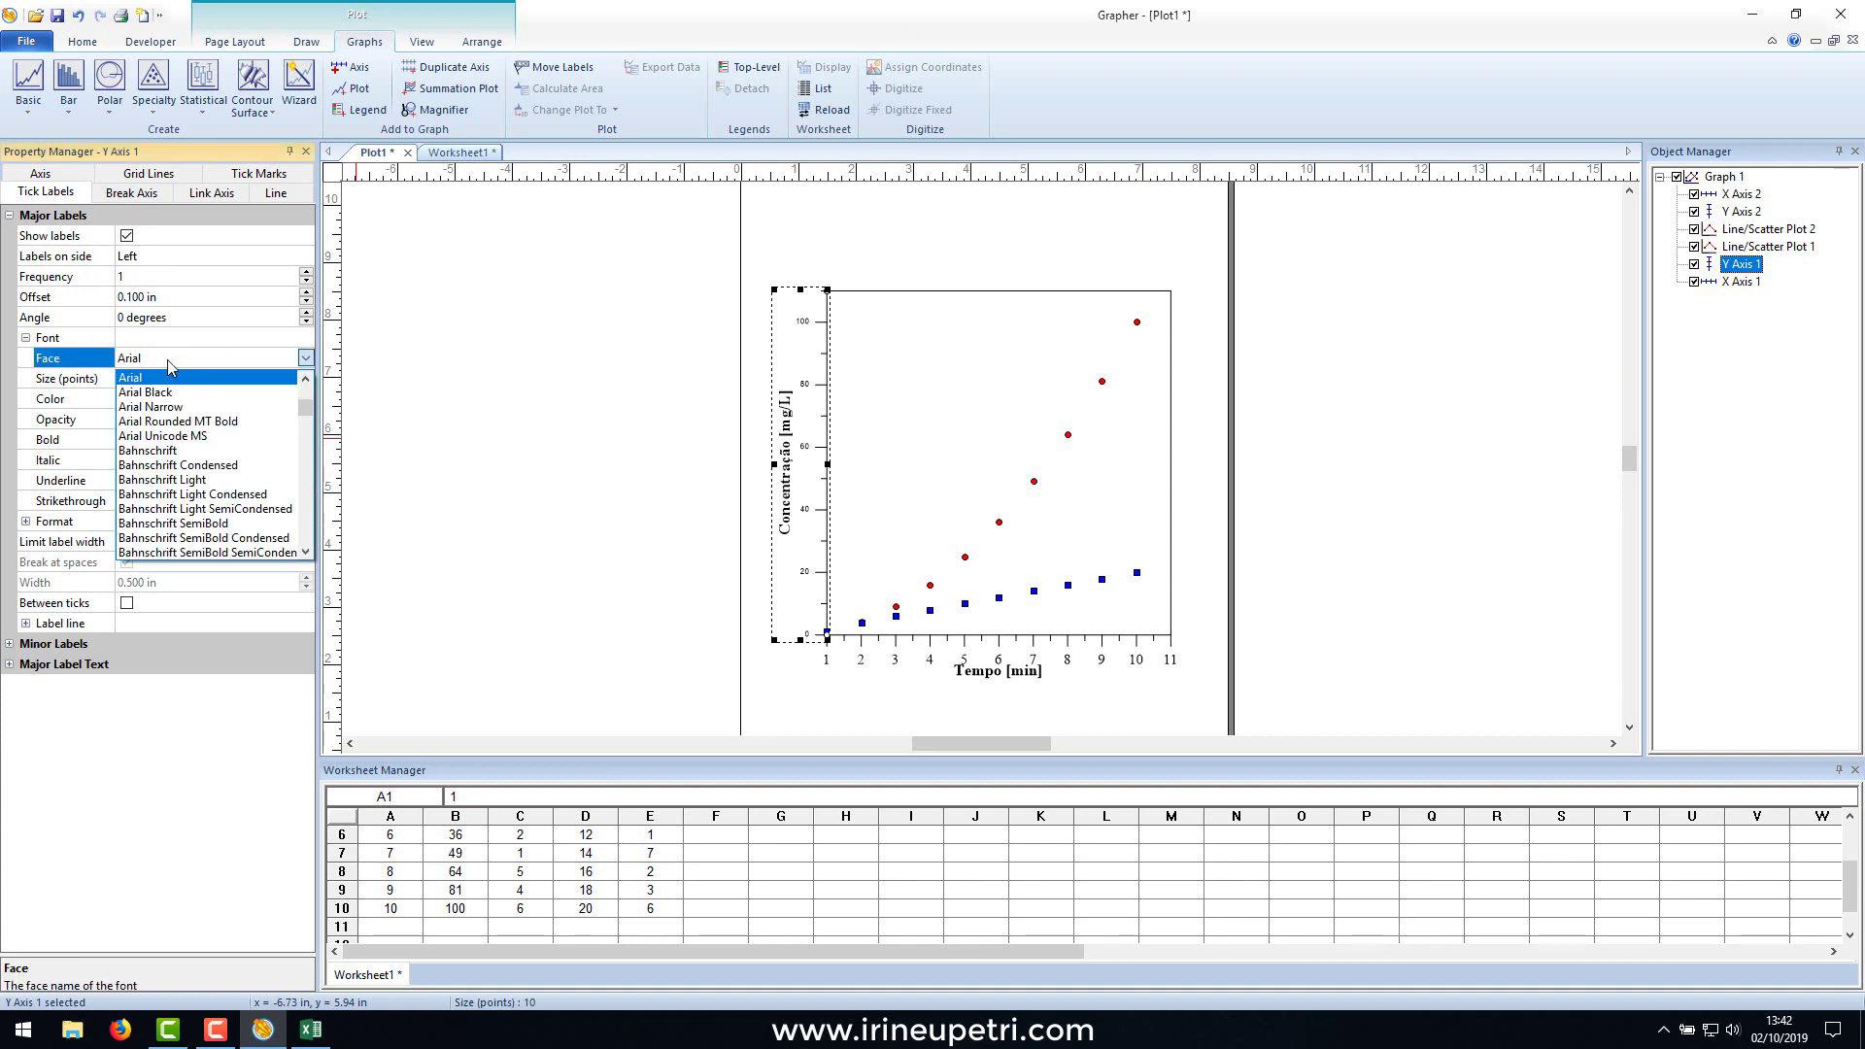
scroll(177, 466, down, 15)
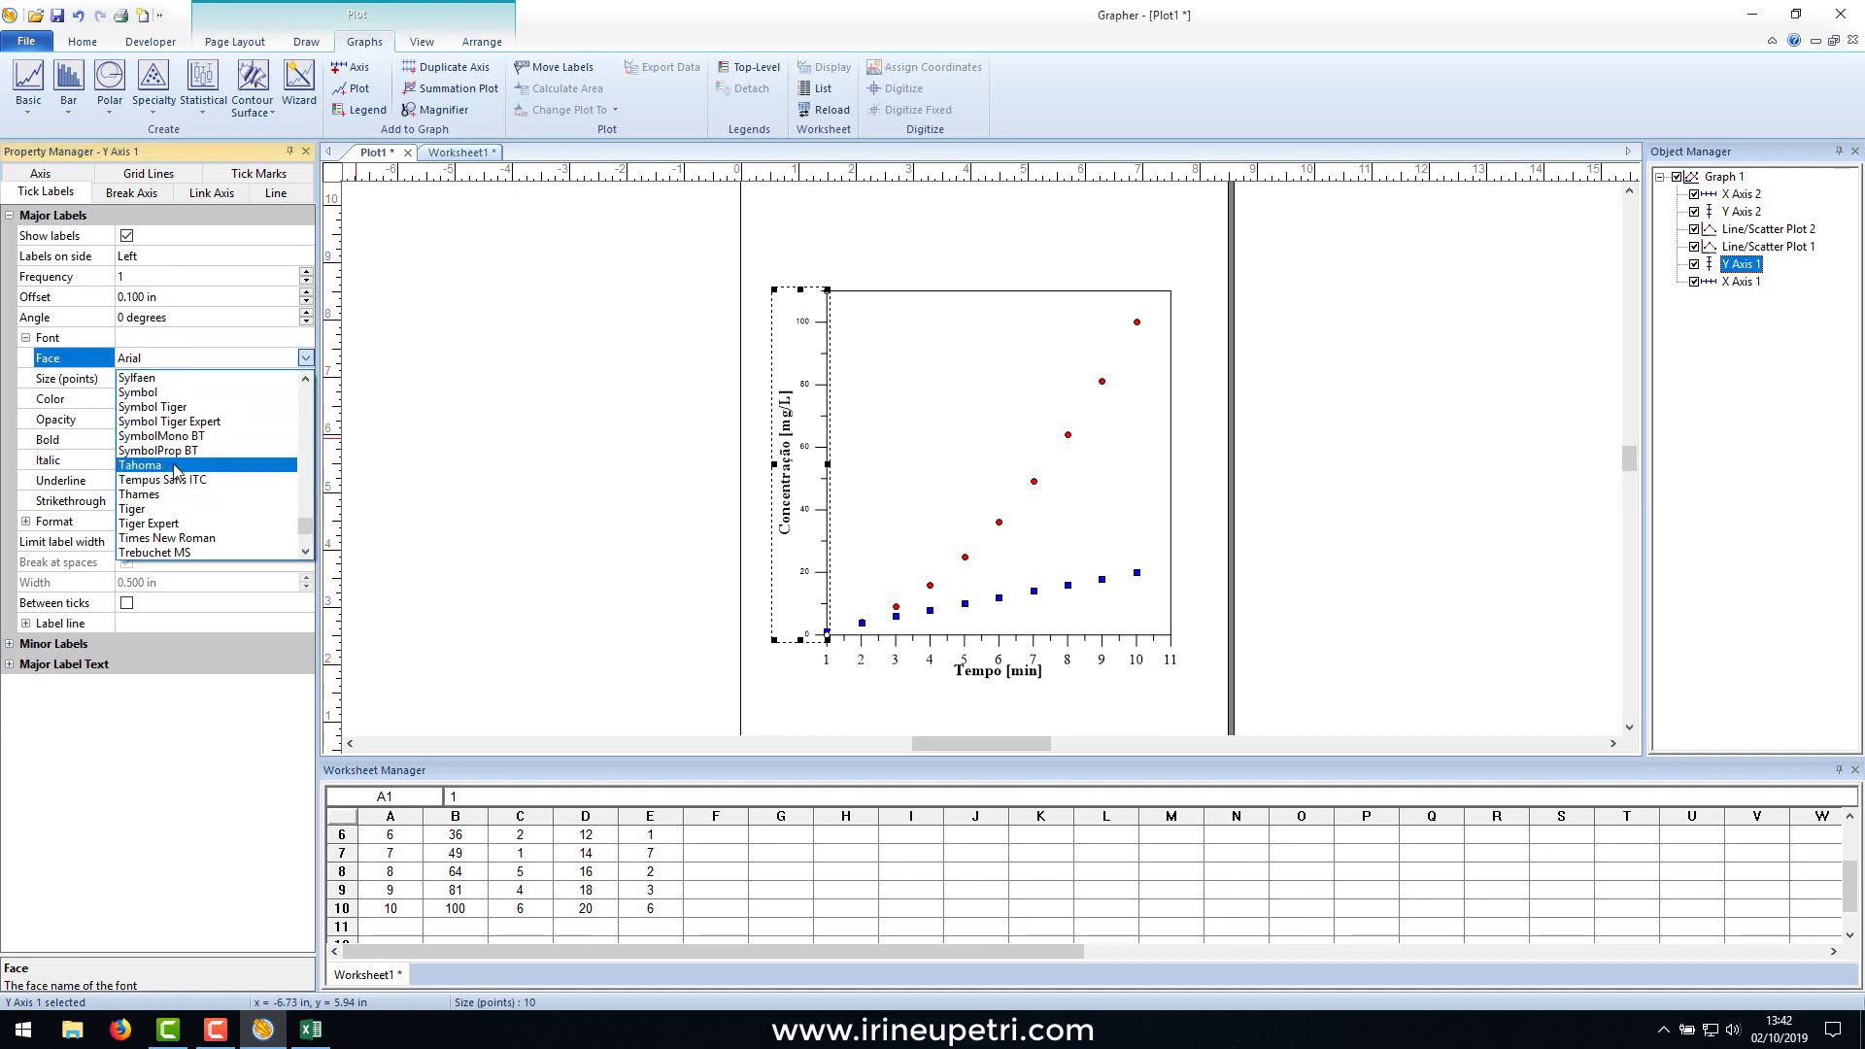
click(179, 539)
click(306, 376)
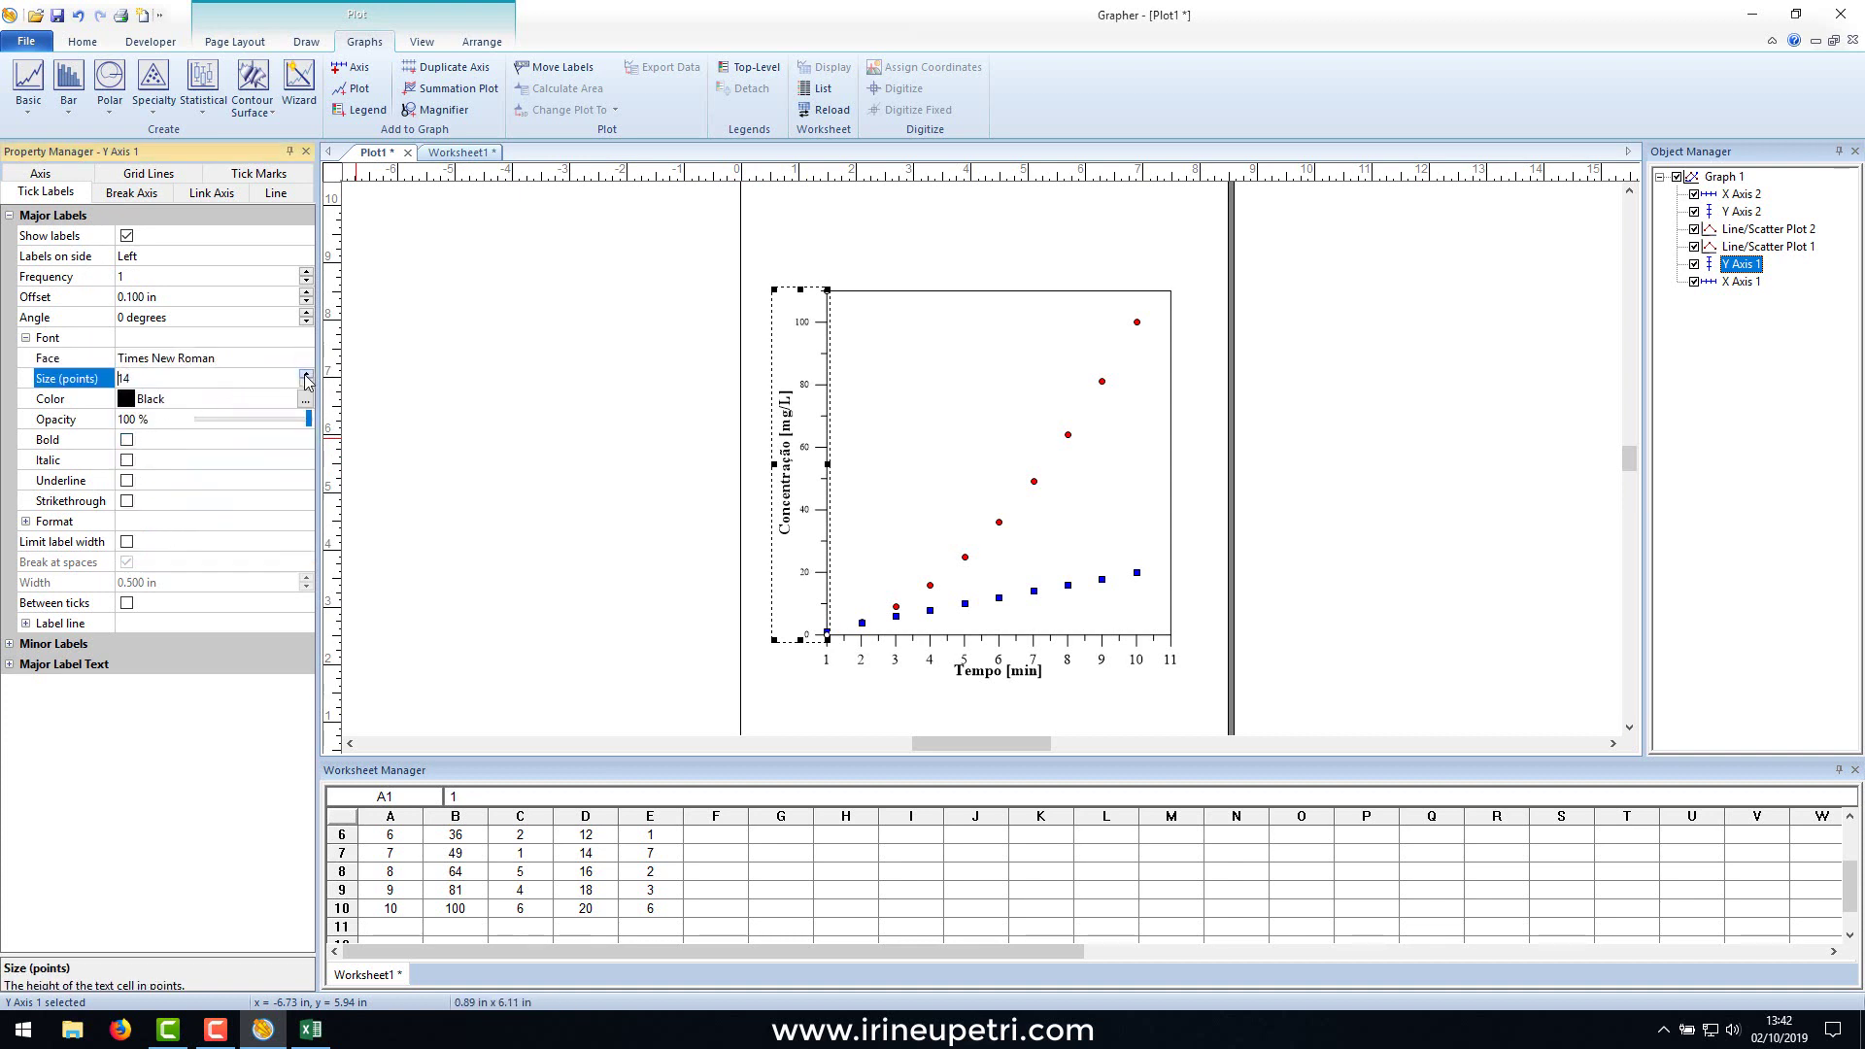
click(306, 375)
click(306, 375)
click(306, 375)
click(306, 375)
click(306, 375)
click(306, 375)
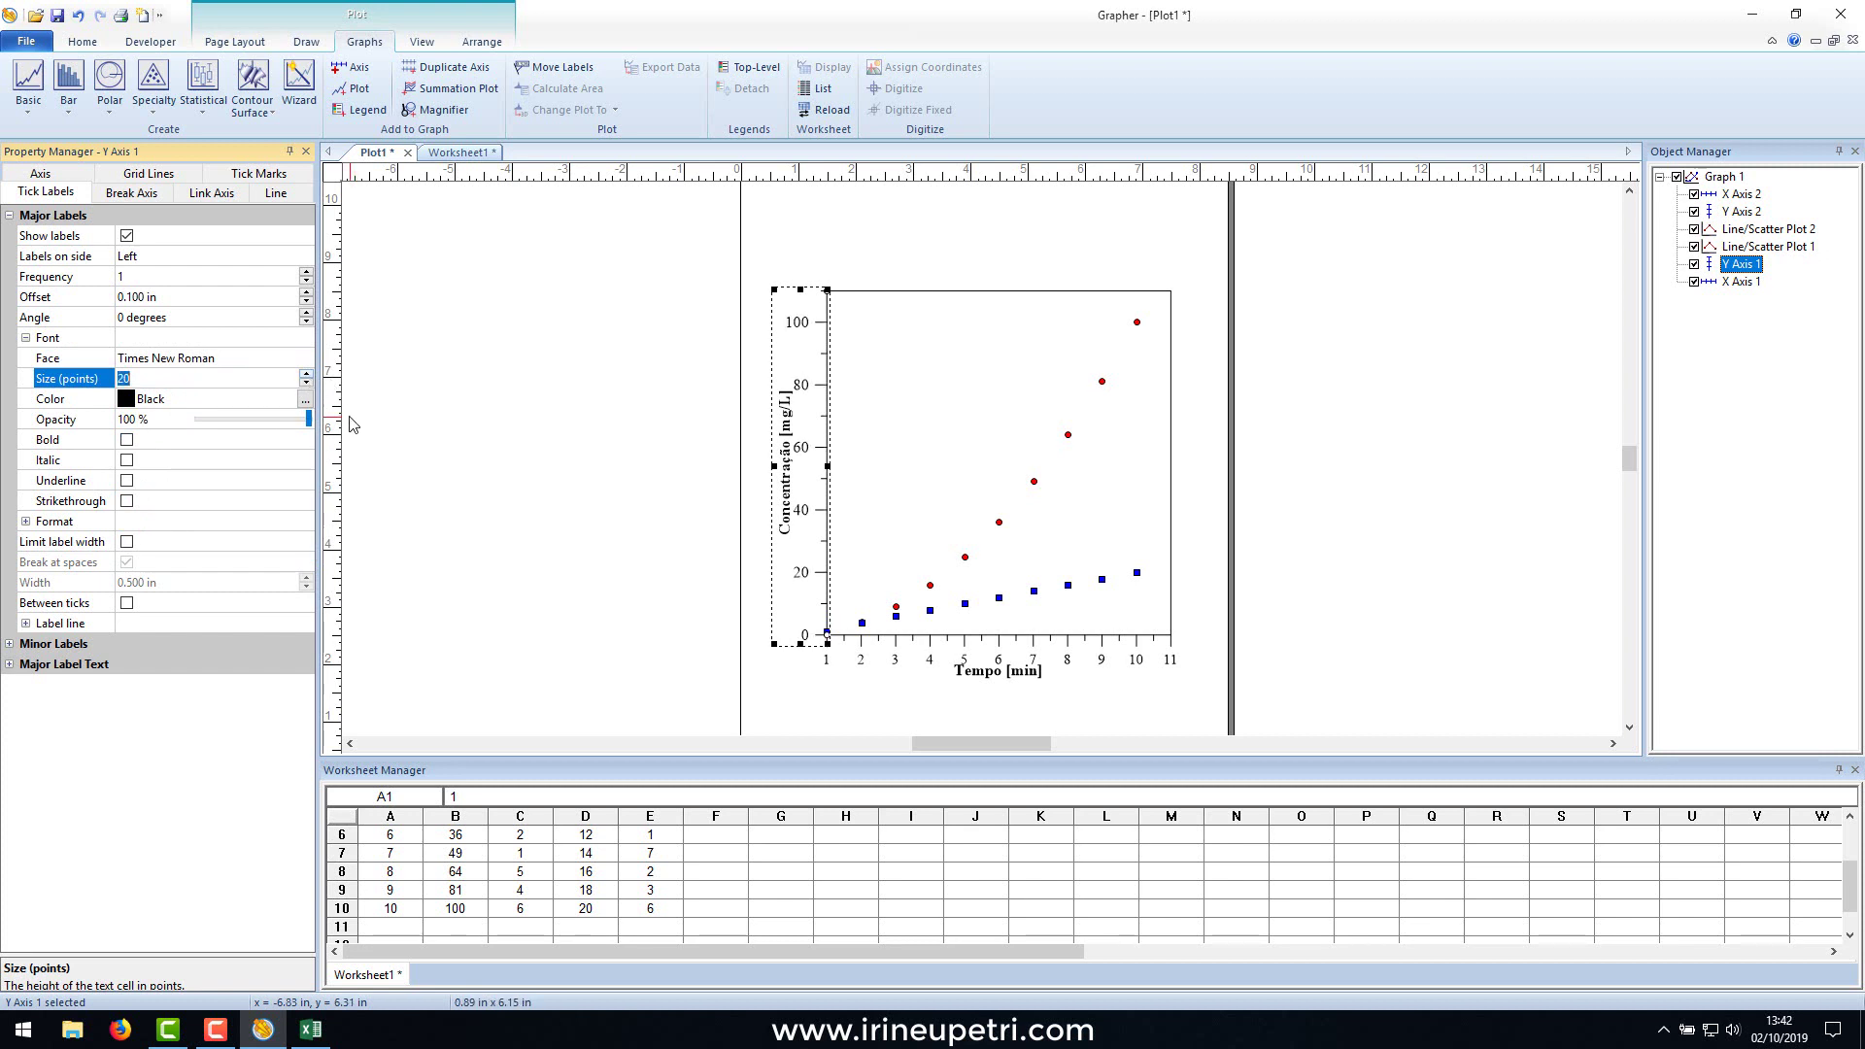
Compare the tick label sizes of both axes and adjust the Y Axis 1 label size to match X Axis 1.
click(864, 653)
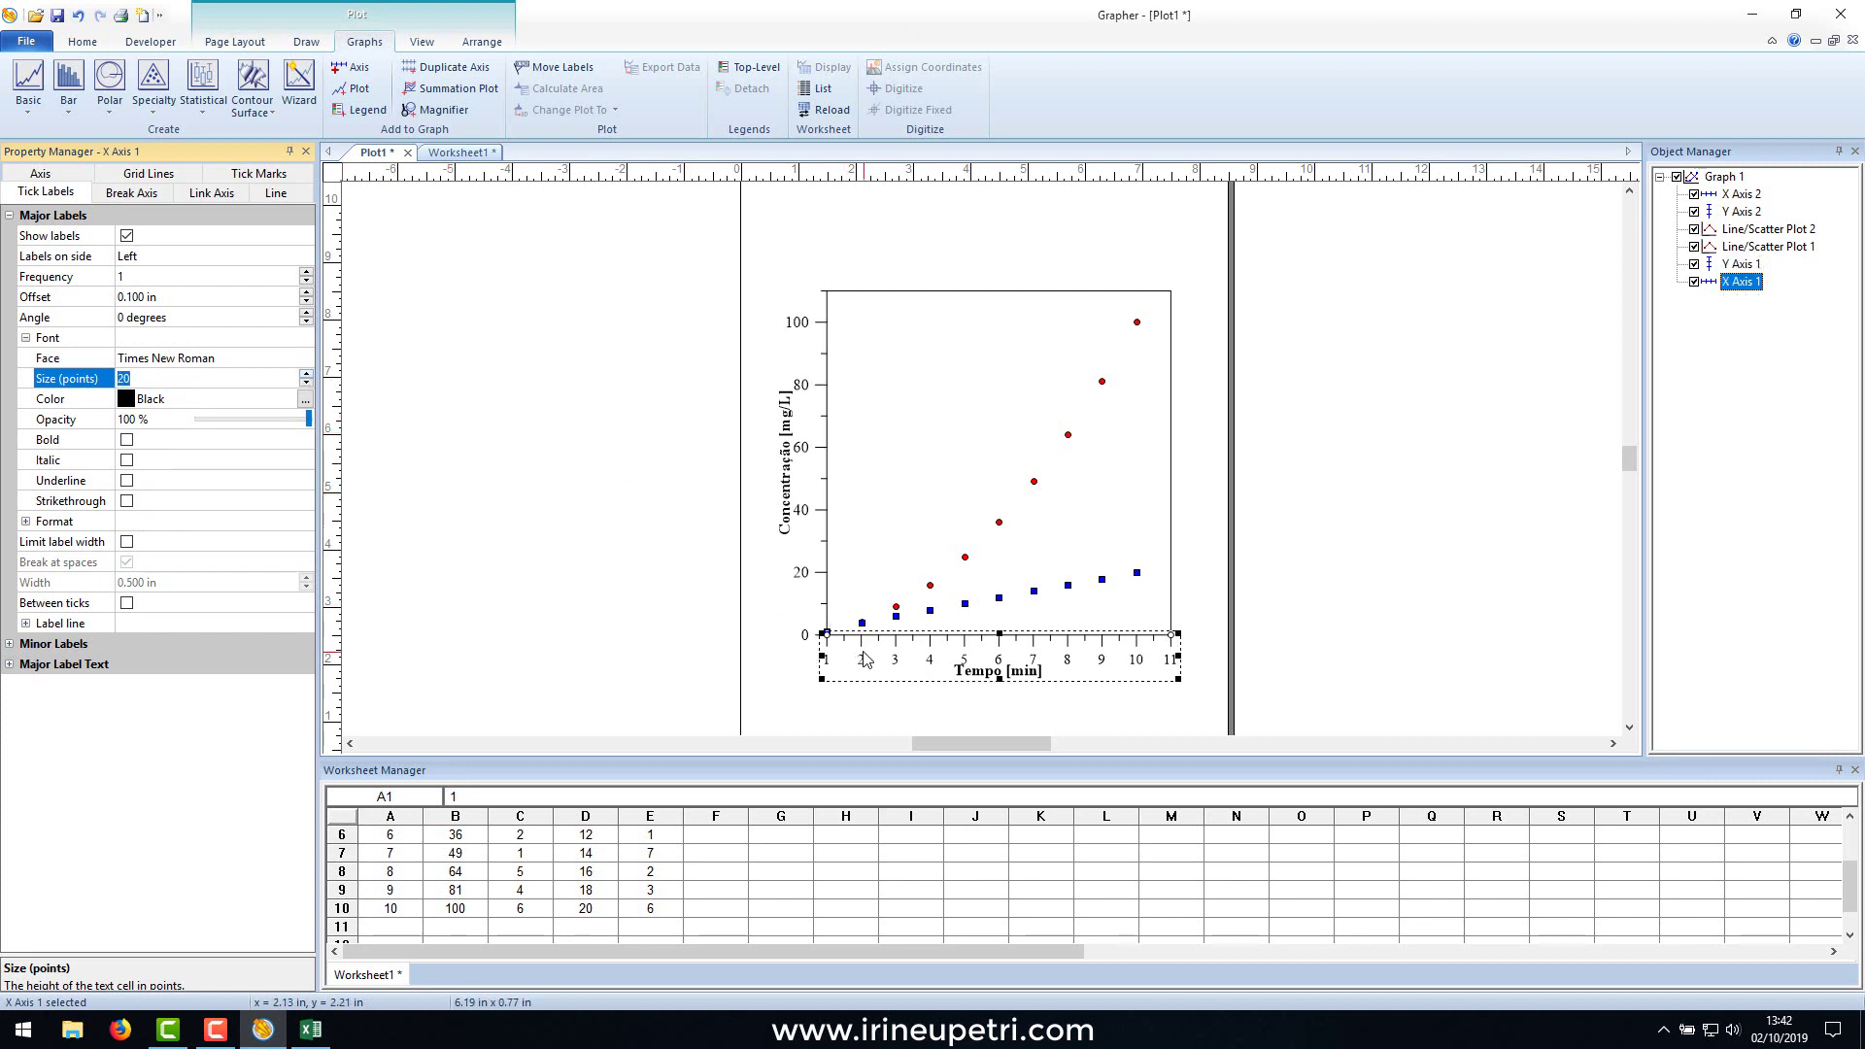
click(824, 535)
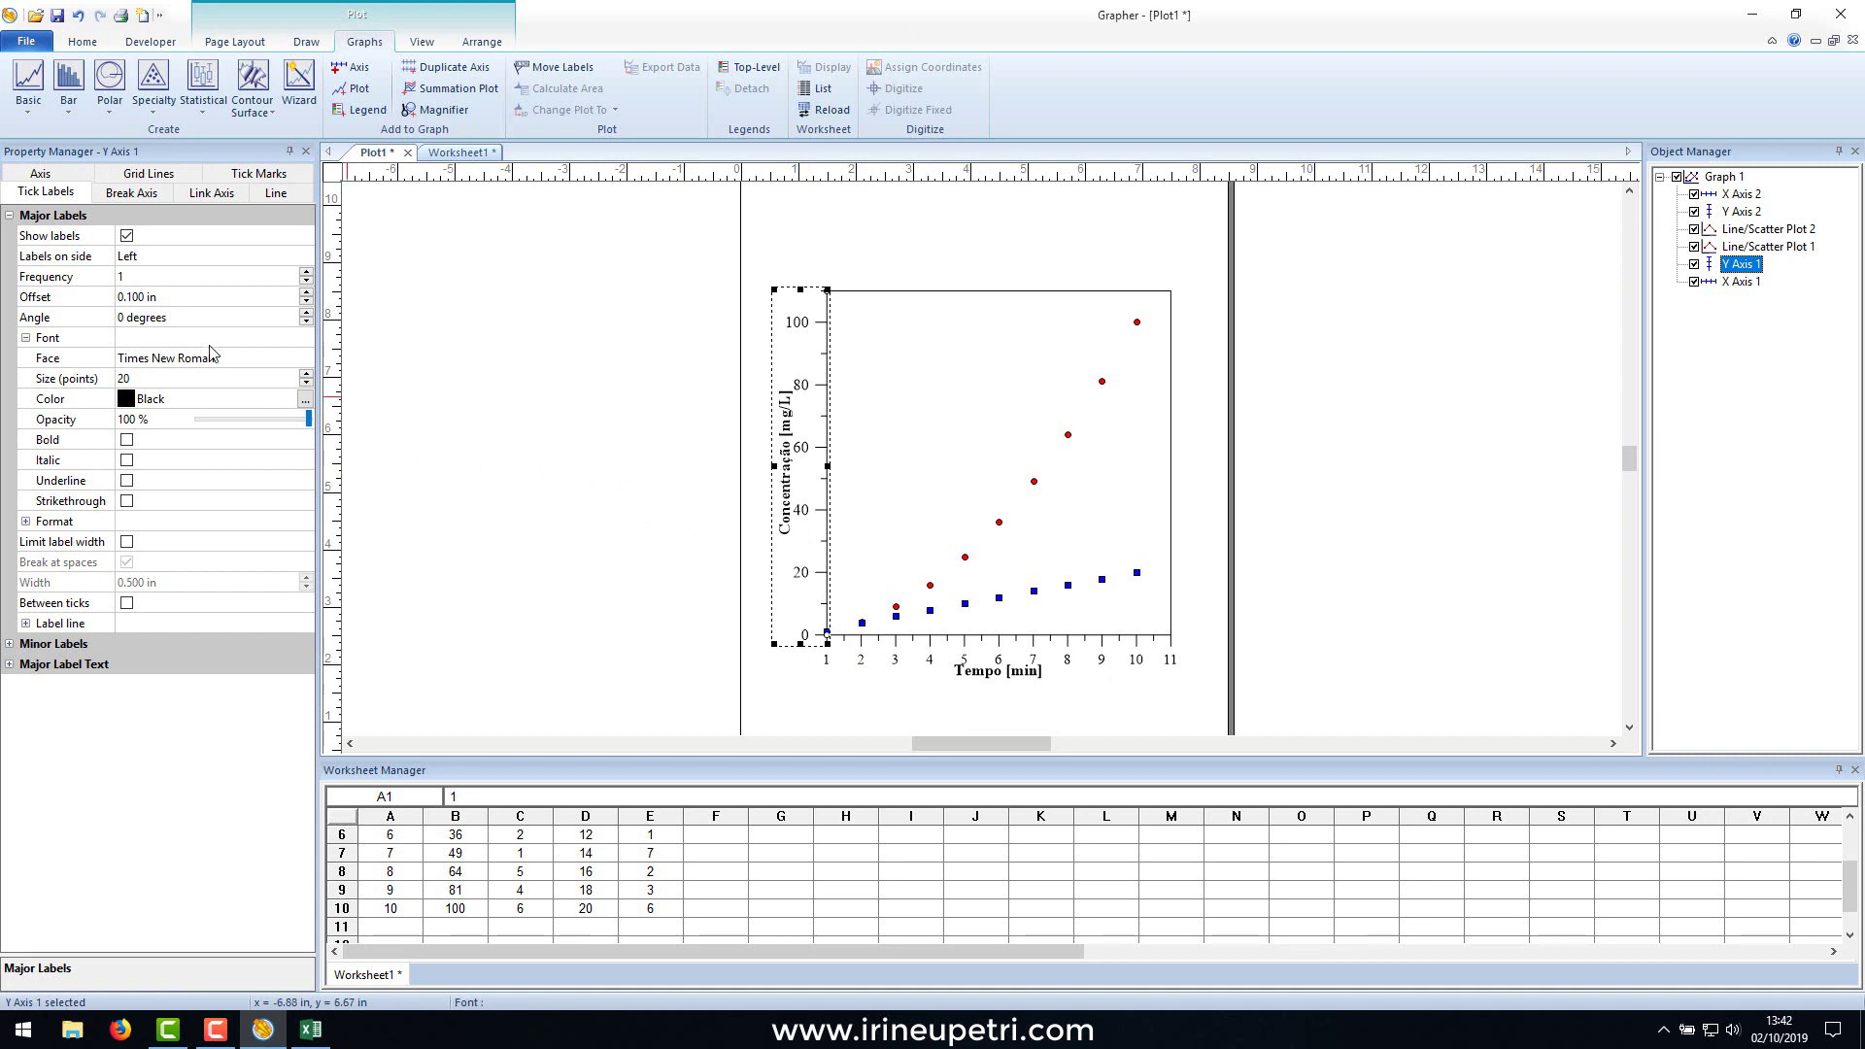
click(294, 379)
click(590, 451)
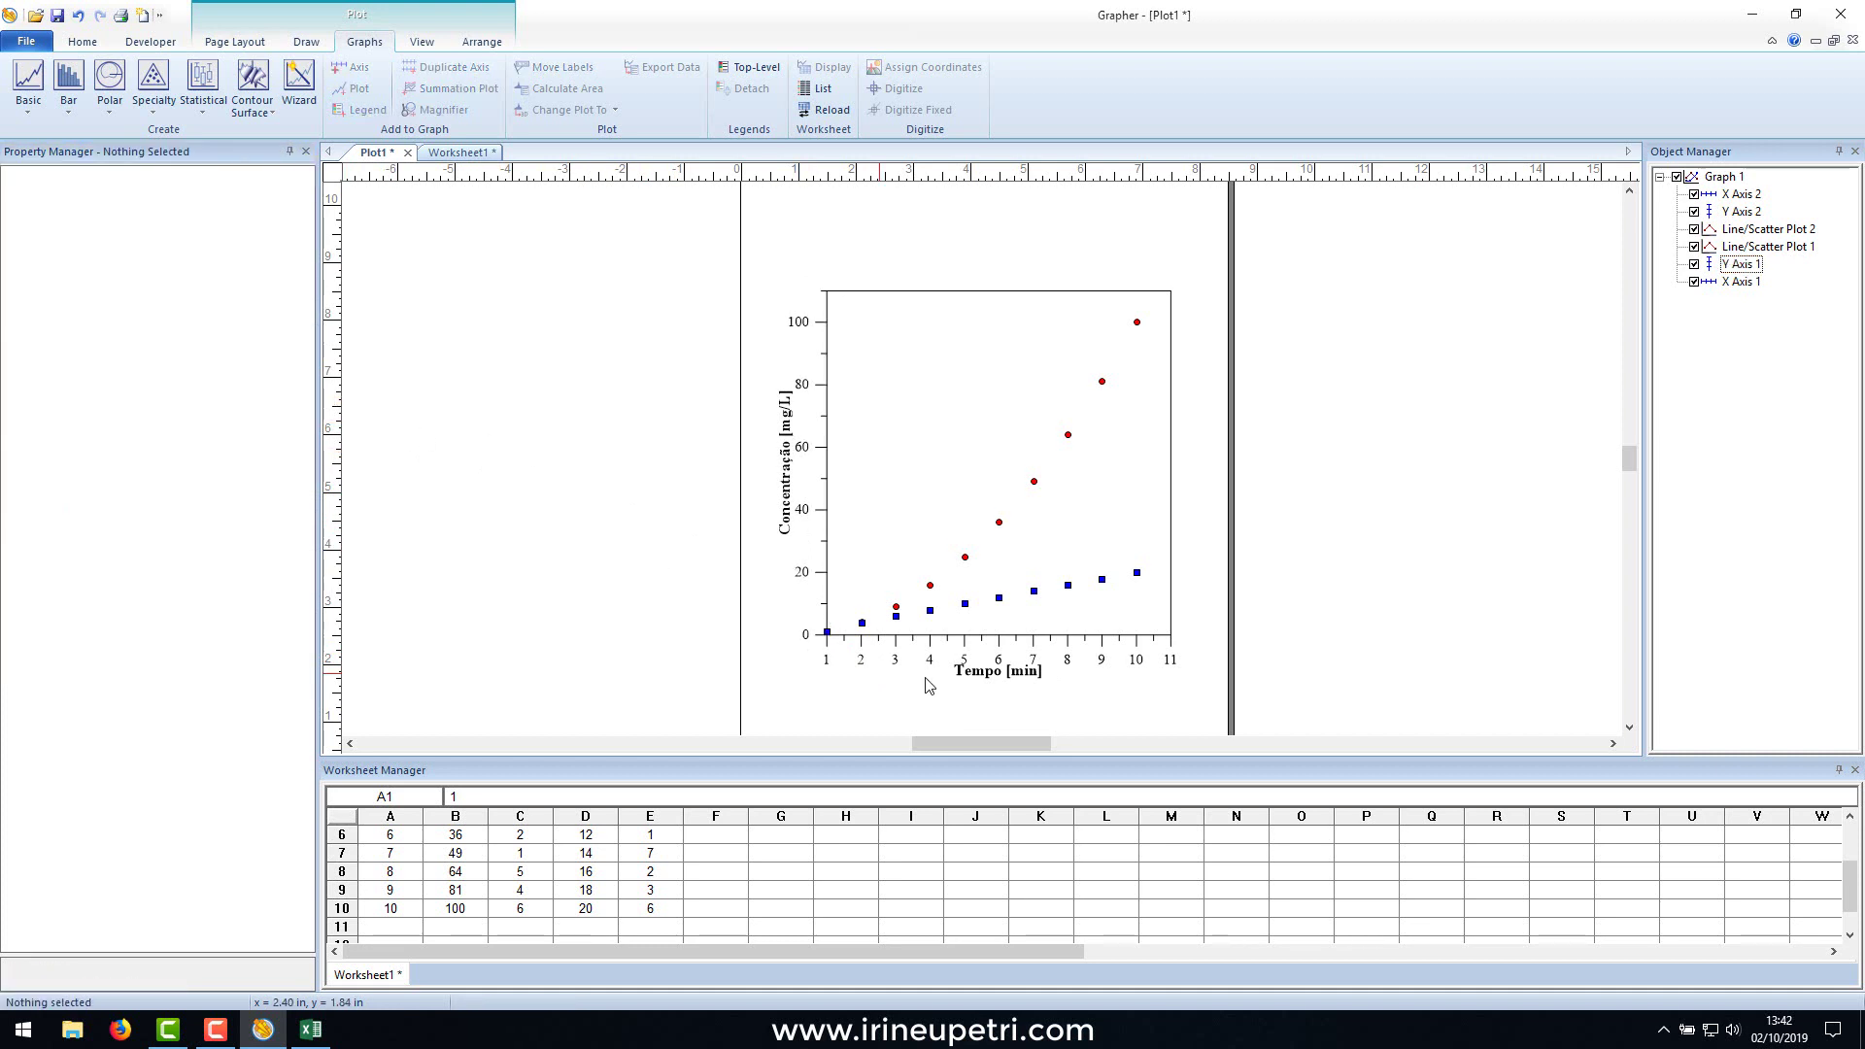
Move the X Axis 1 title clear of its tick labels by setting the title's Y offset to -0.010 in.
click(971, 652)
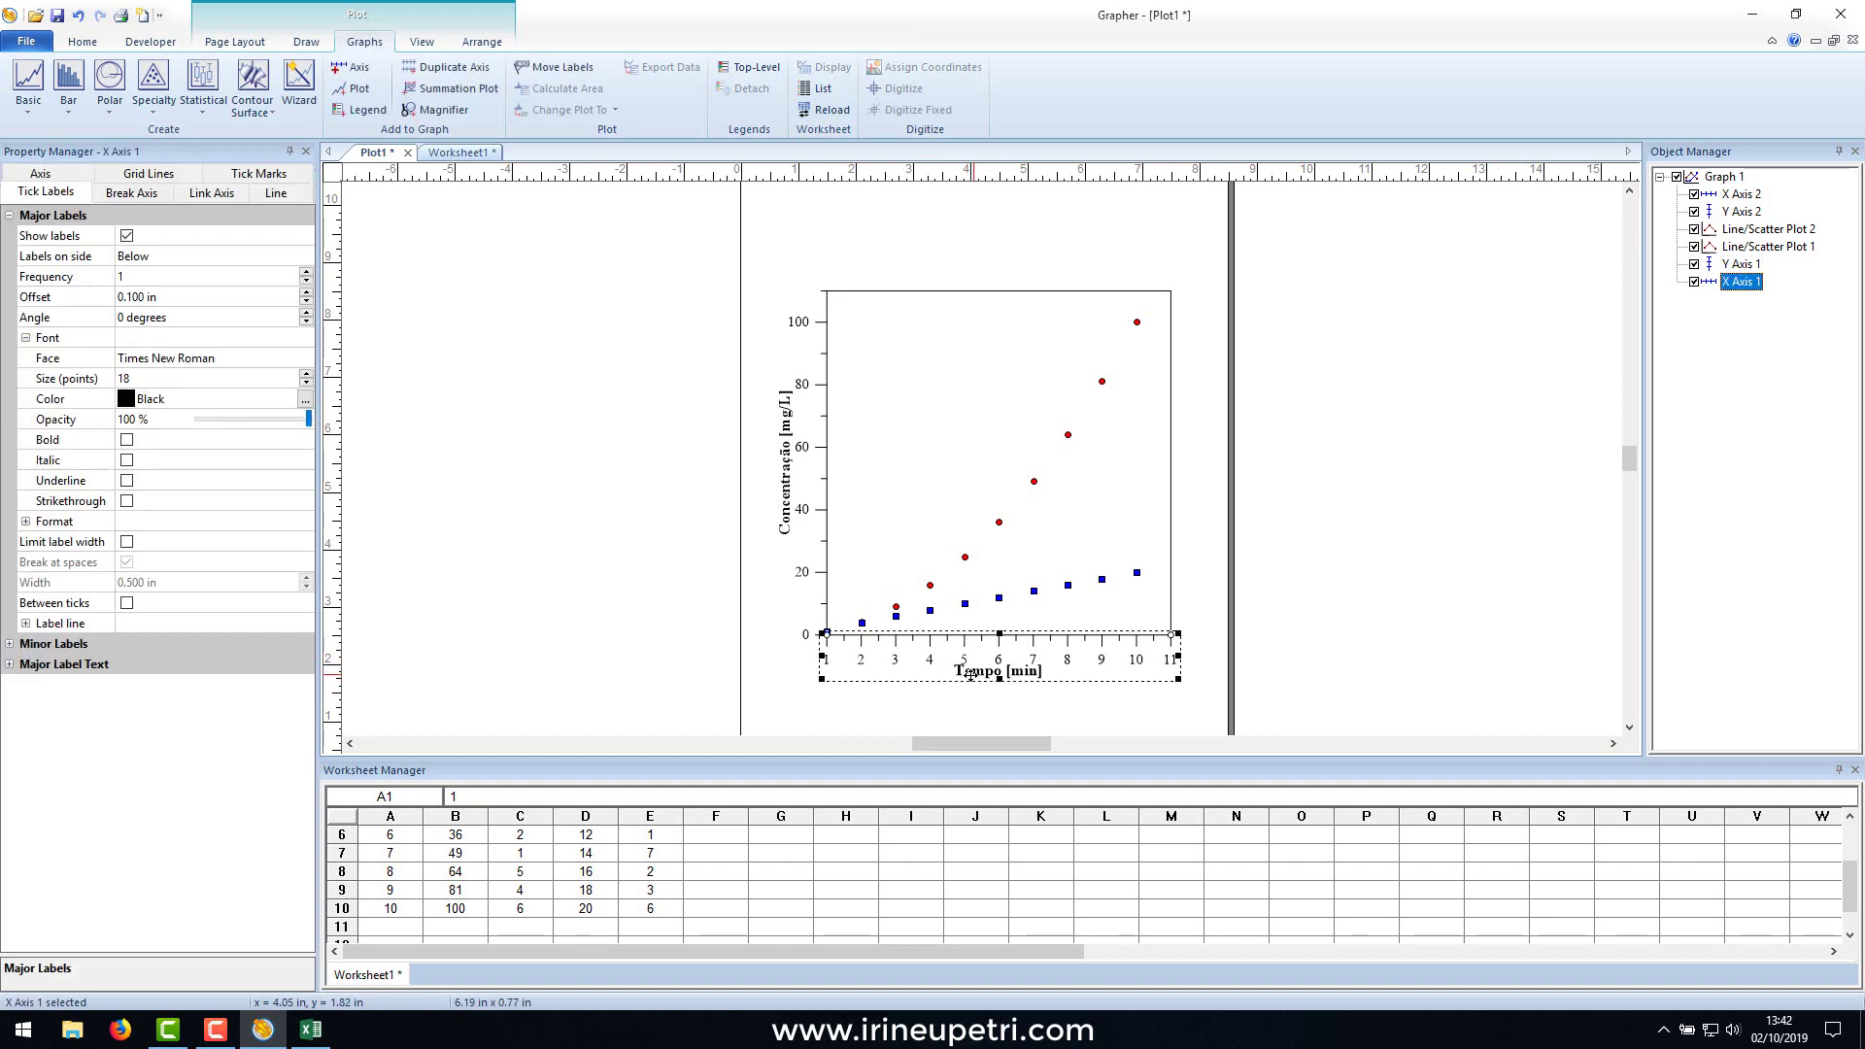
click(40, 173)
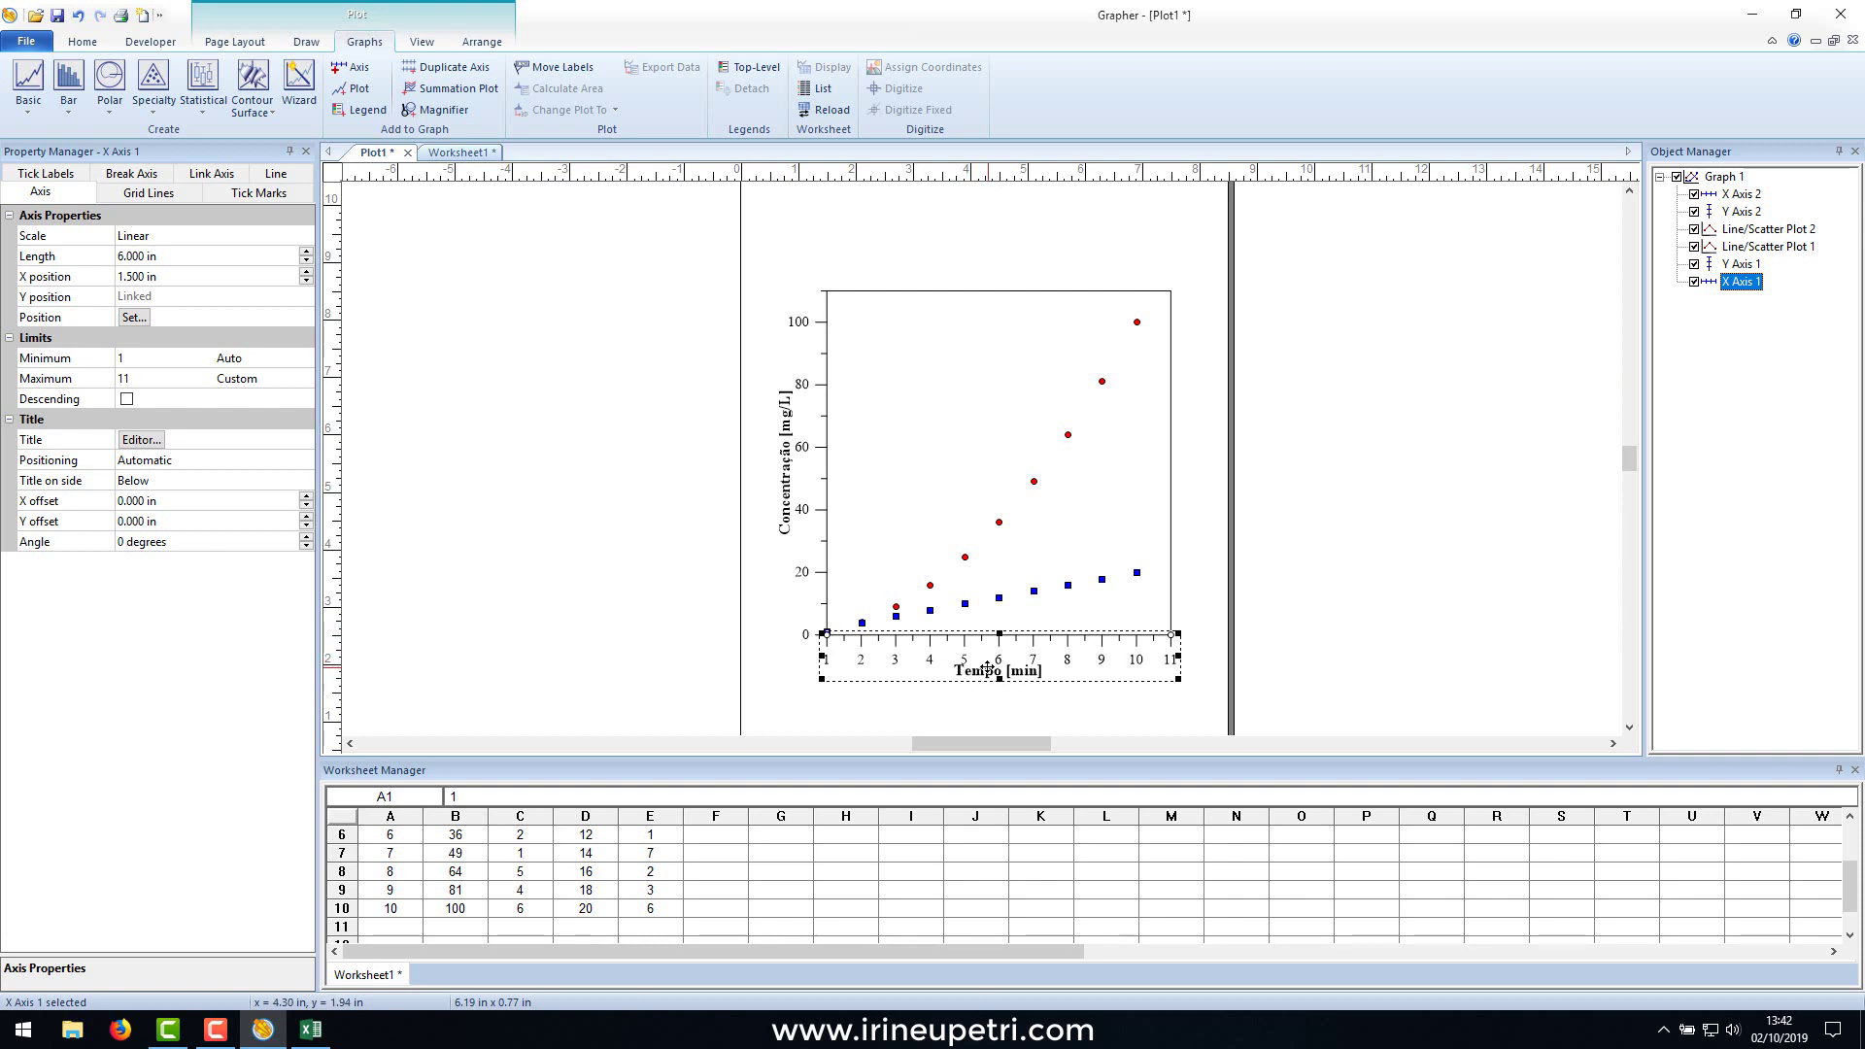
click(305, 527)
click(305, 526)
click(305, 527)
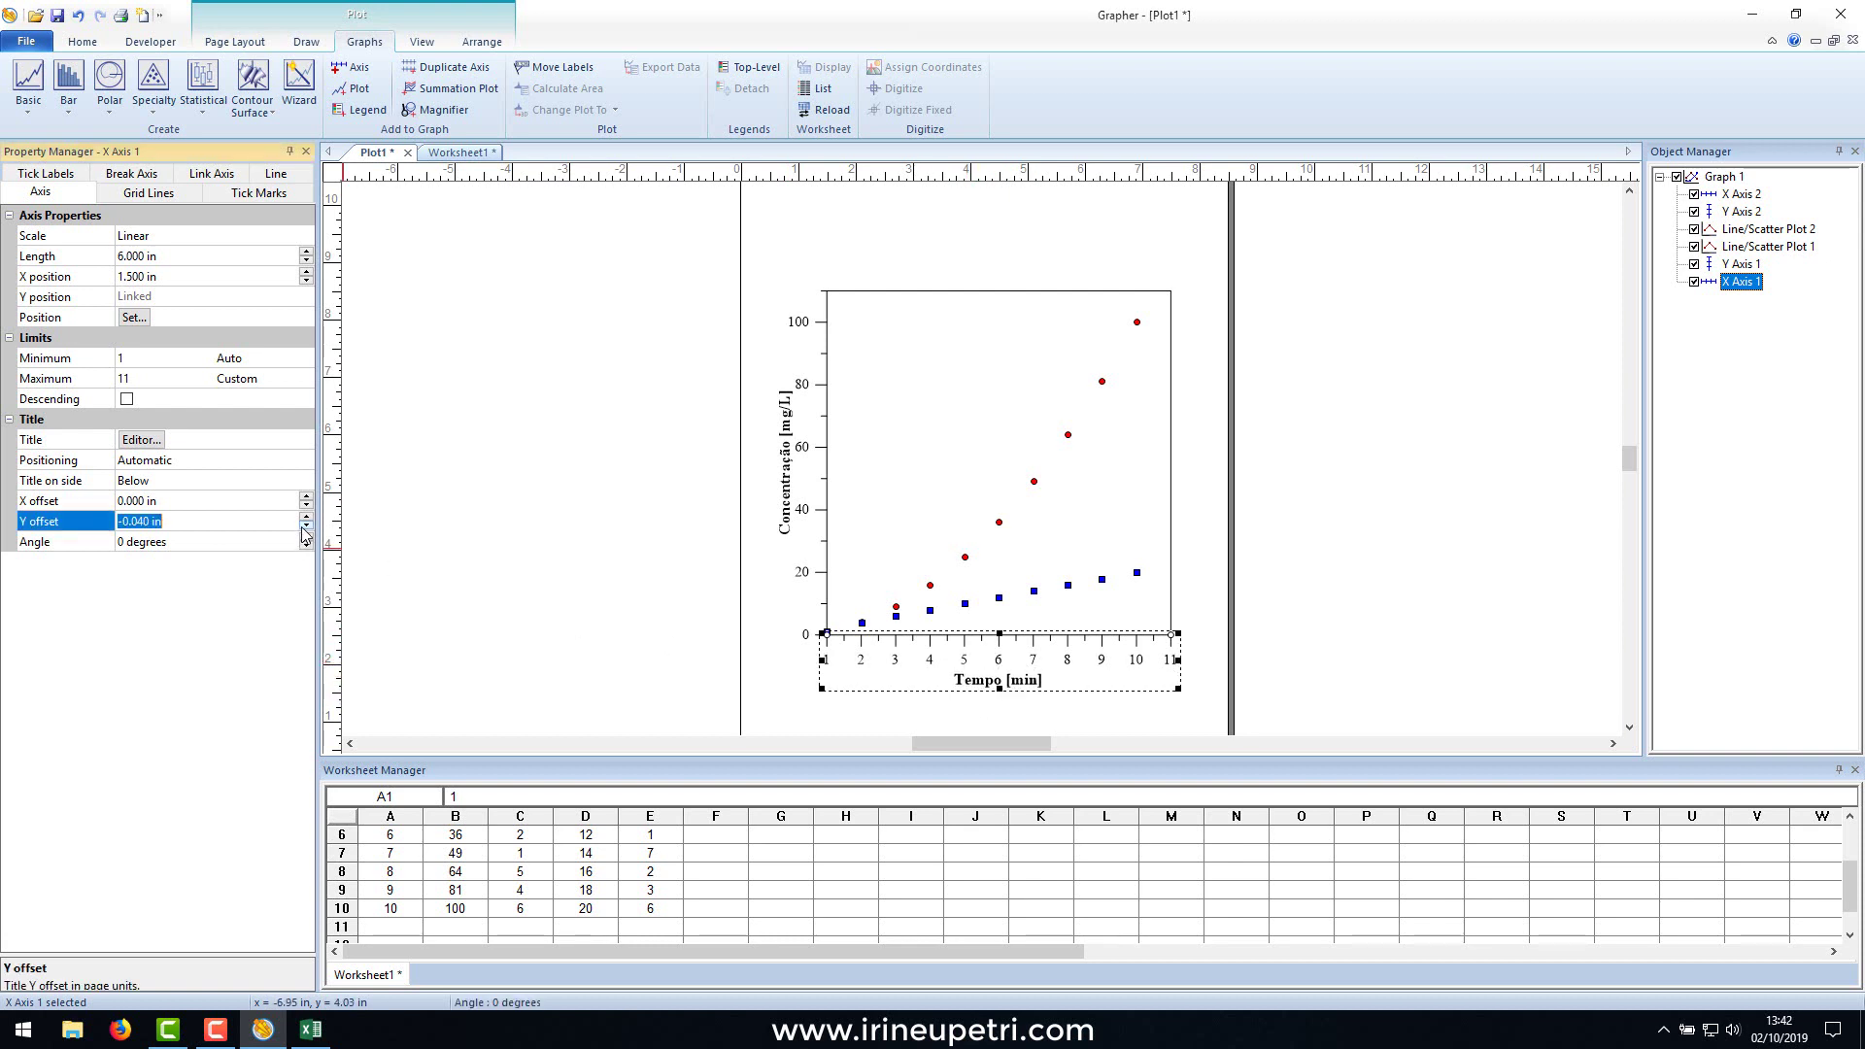
click(305, 526)
click(305, 518)
click(305, 518)
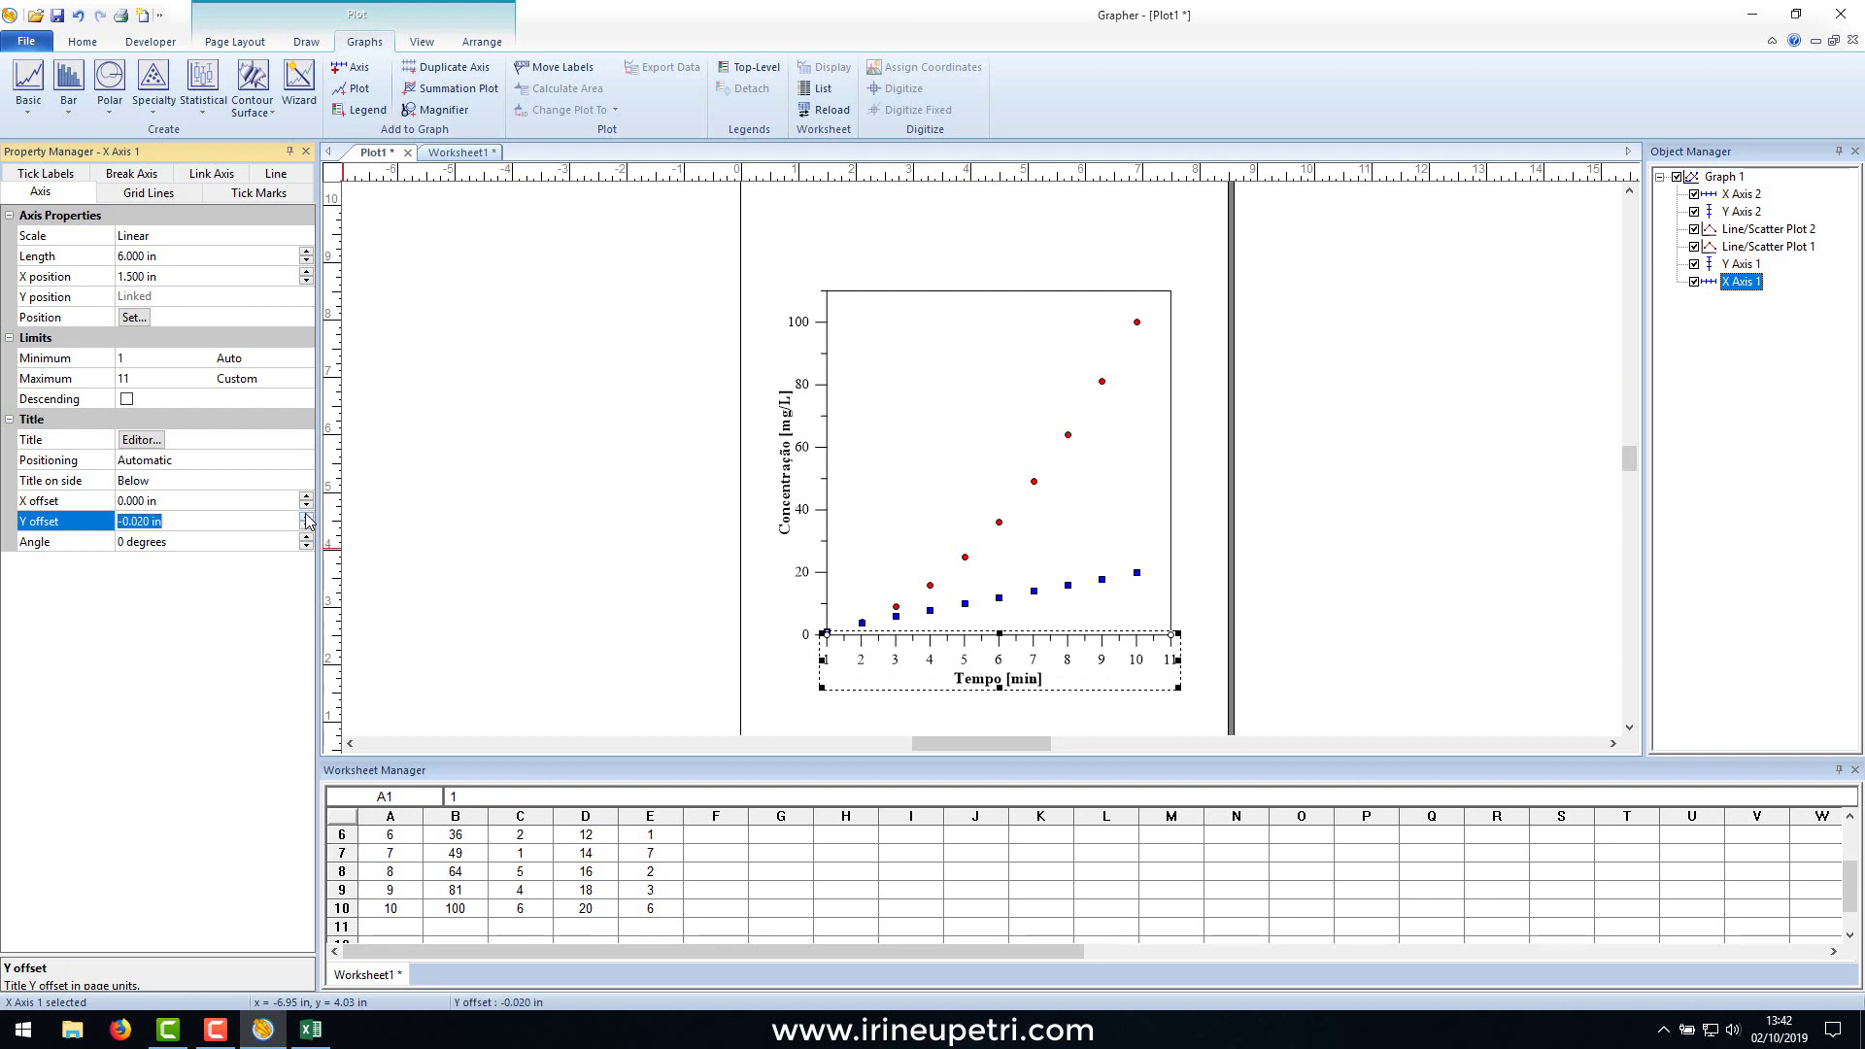
click(305, 518)
click(305, 518)
click(305, 517)
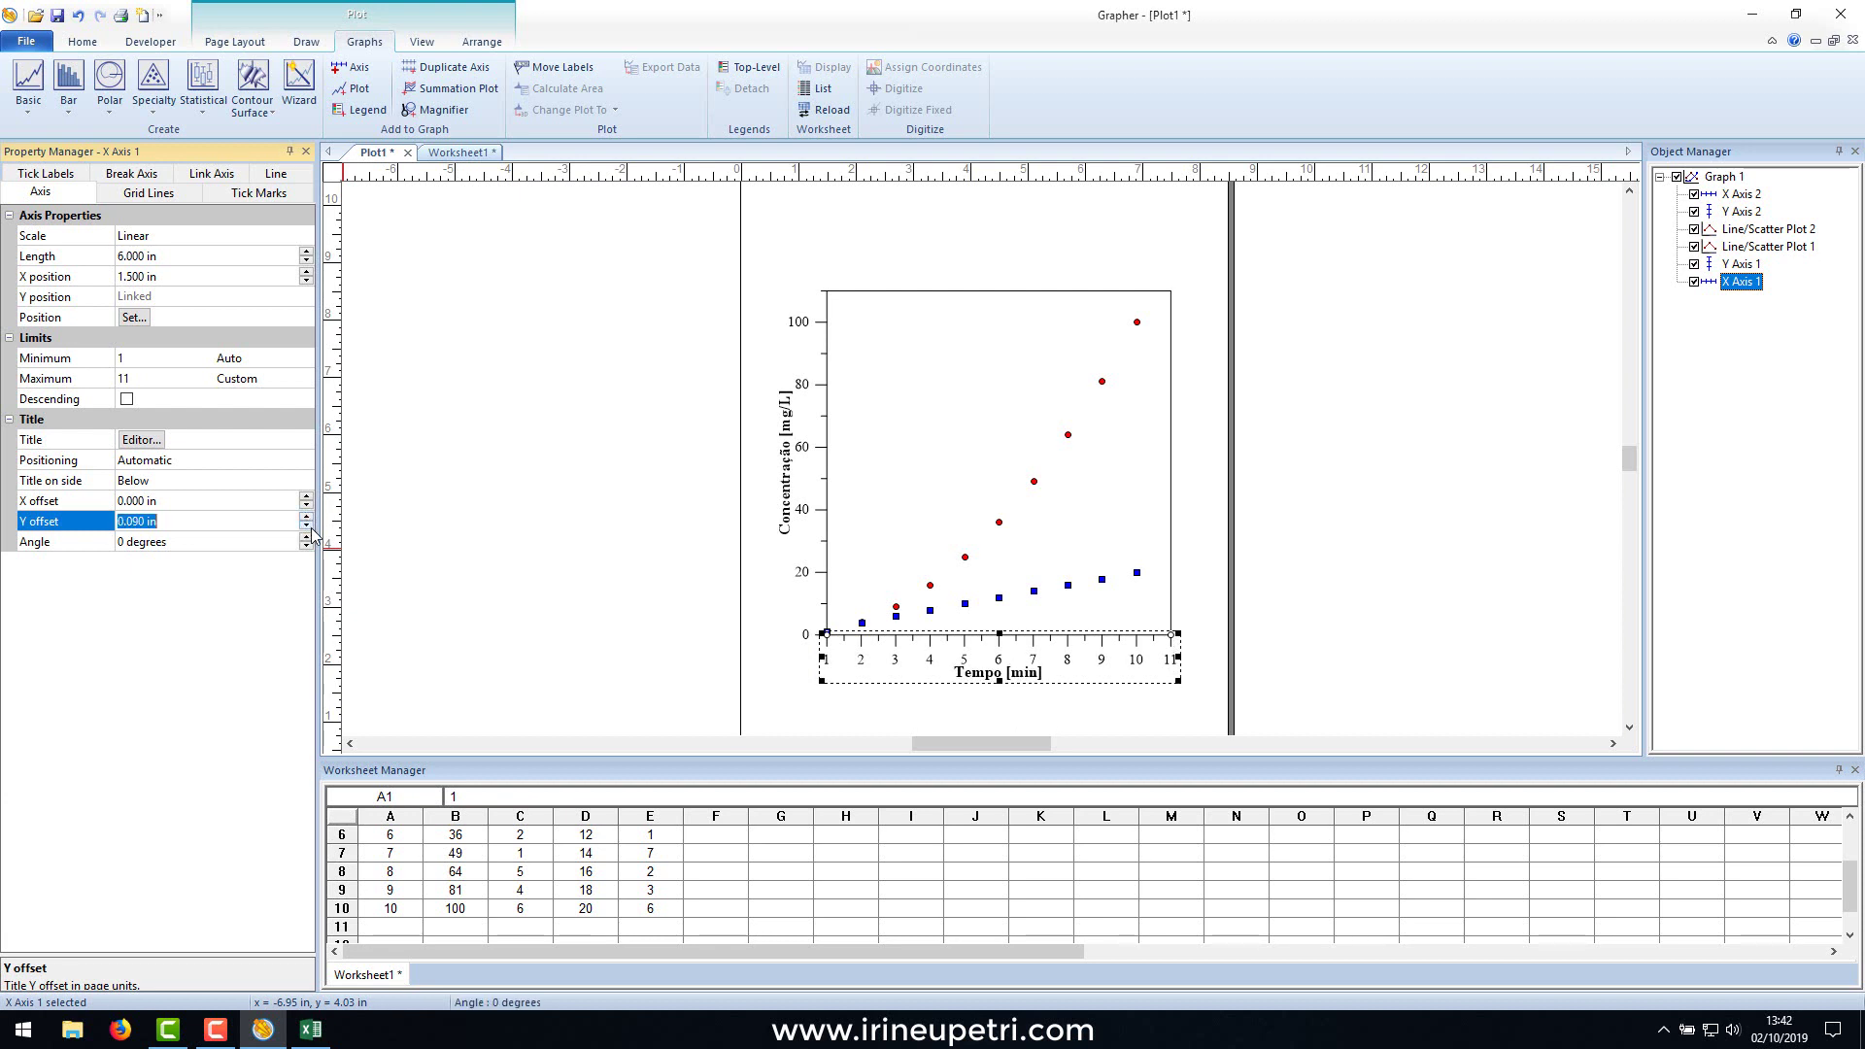
click(305, 527)
click(305, 526)
click(305, 527)
click(305, 527)
click(305, 527)
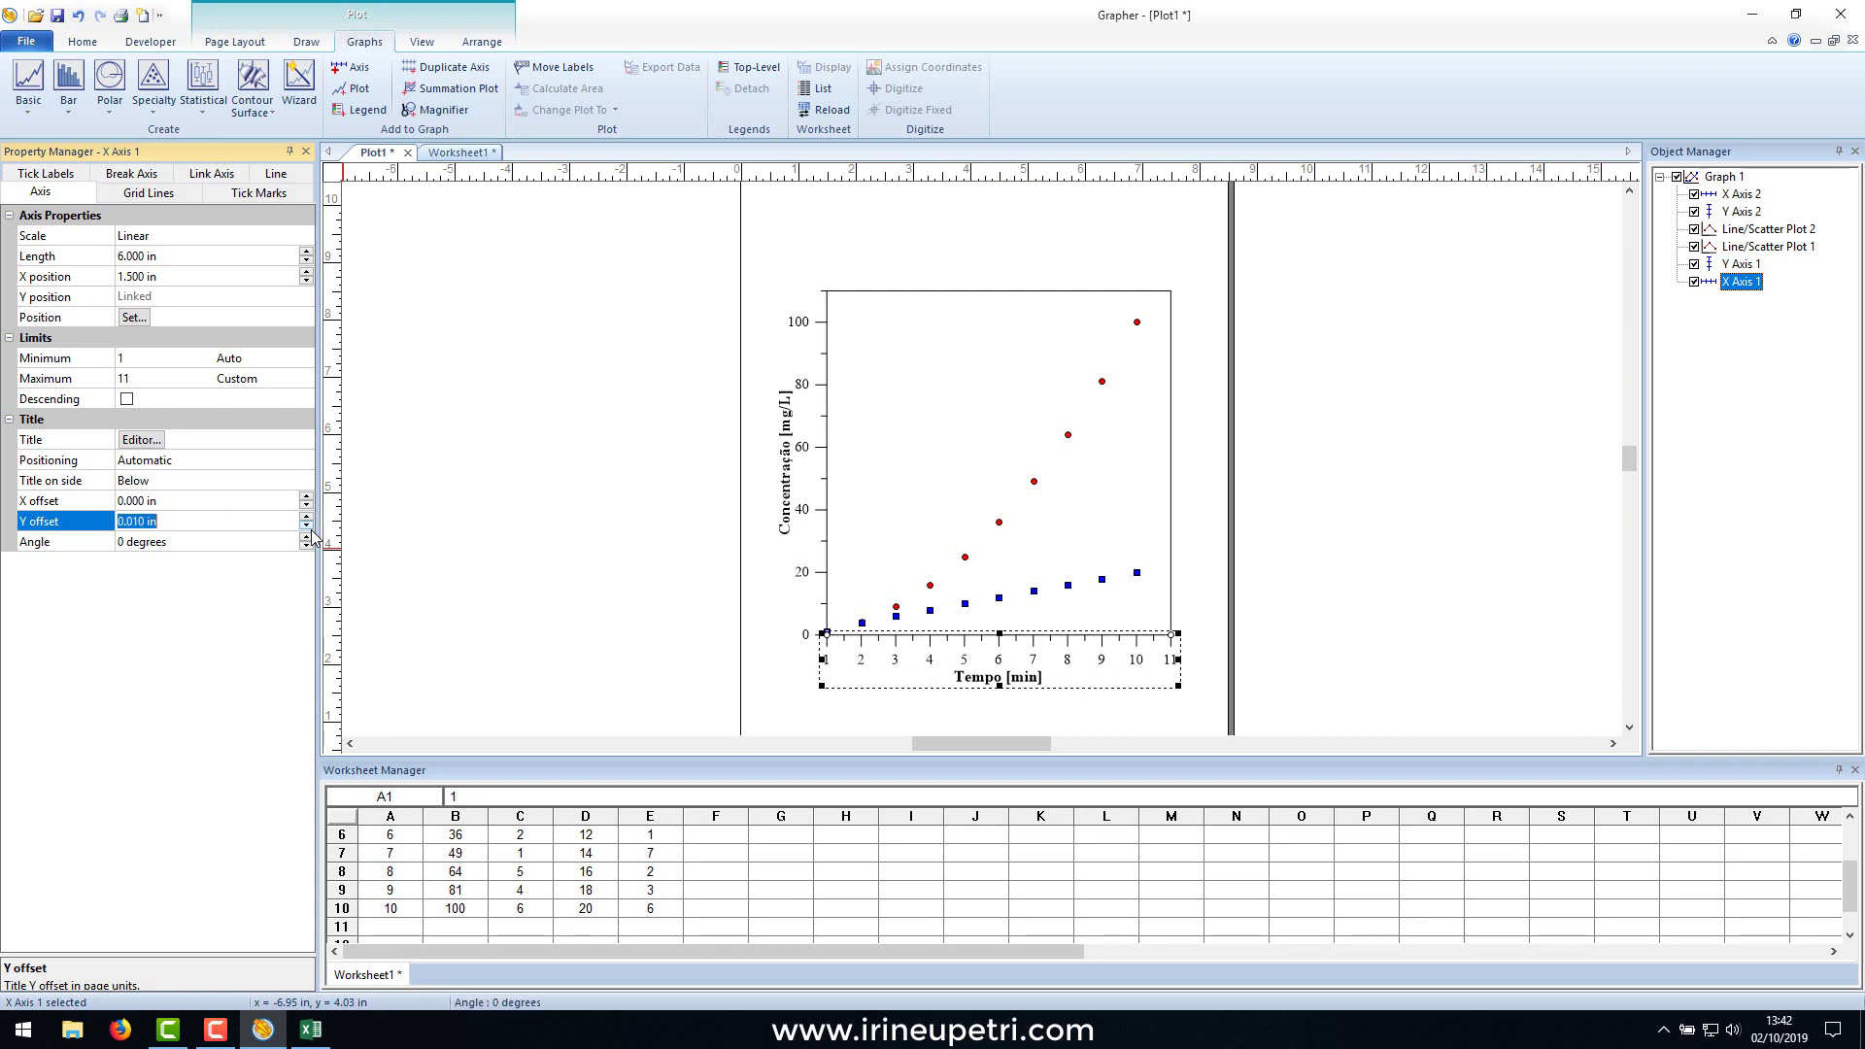
click(305, 526)
click(305, 526)
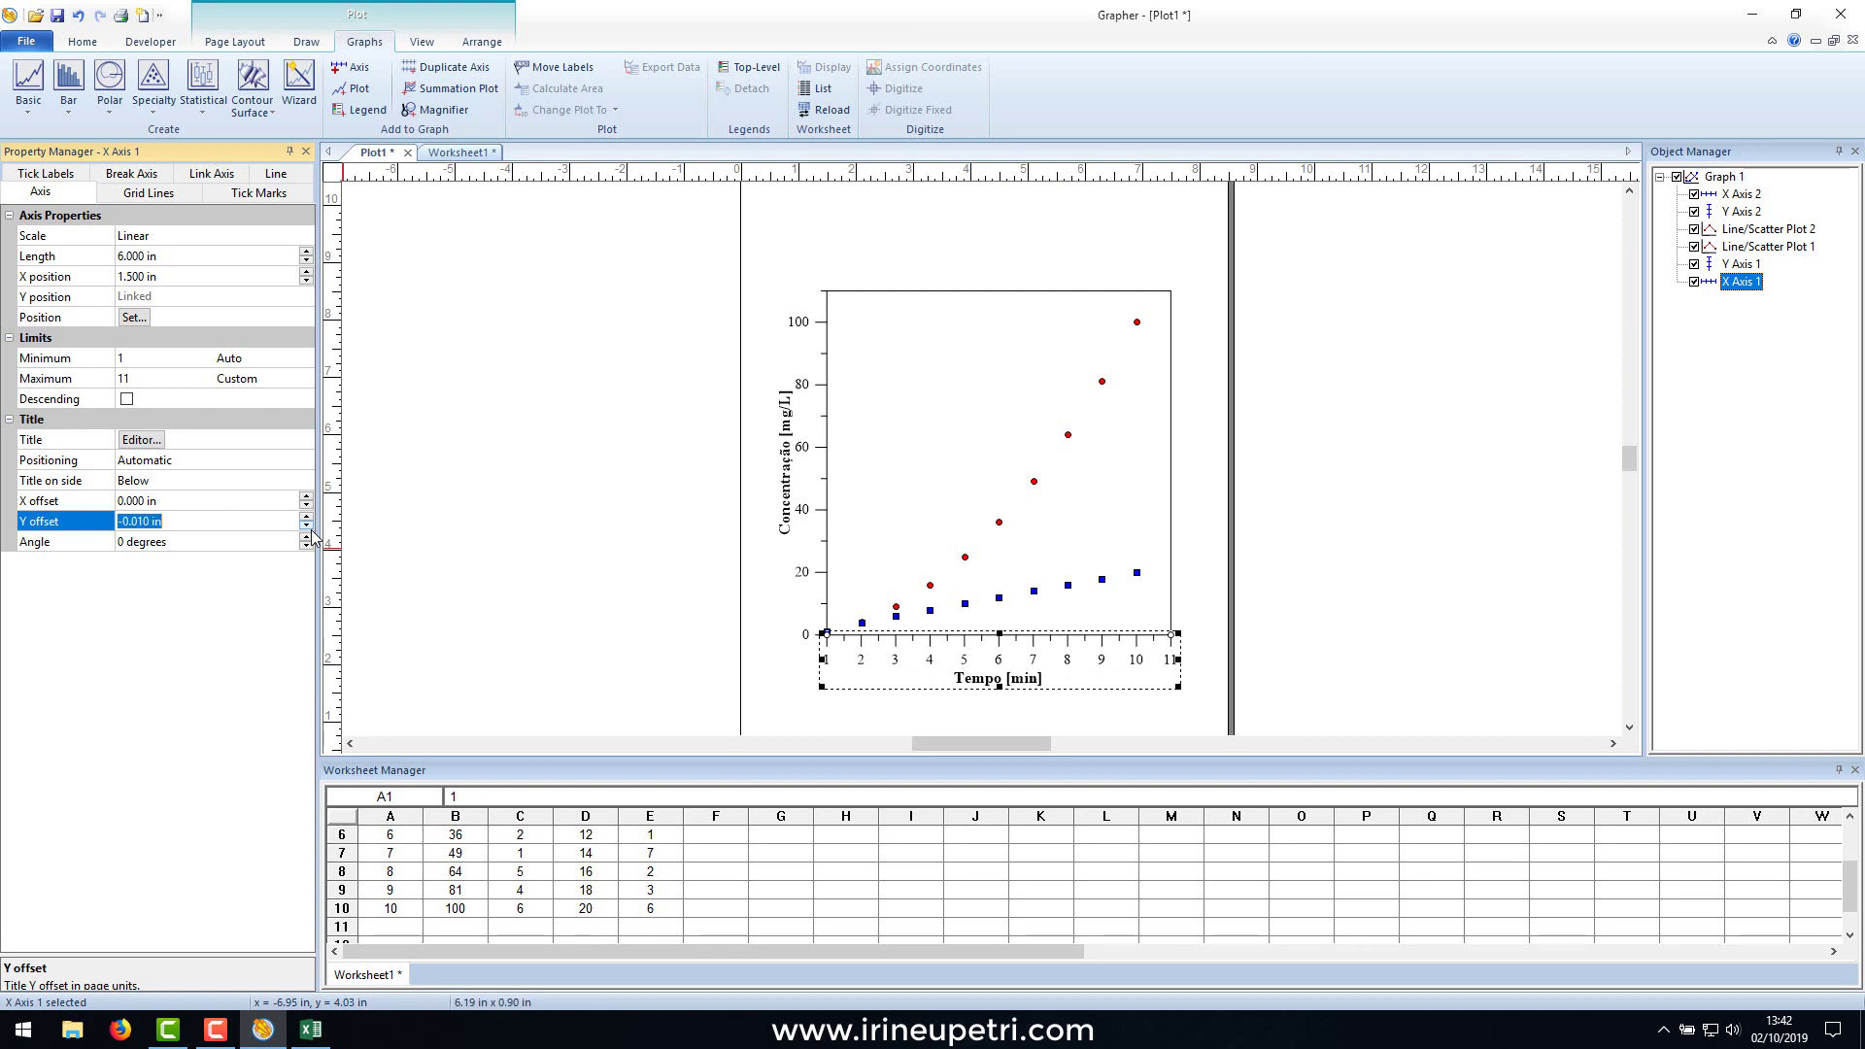
click(667, 620)
Shift the Y Axis 1 title away from its tick labels with a title X offset of about 0.05 in.
click(790, 445)
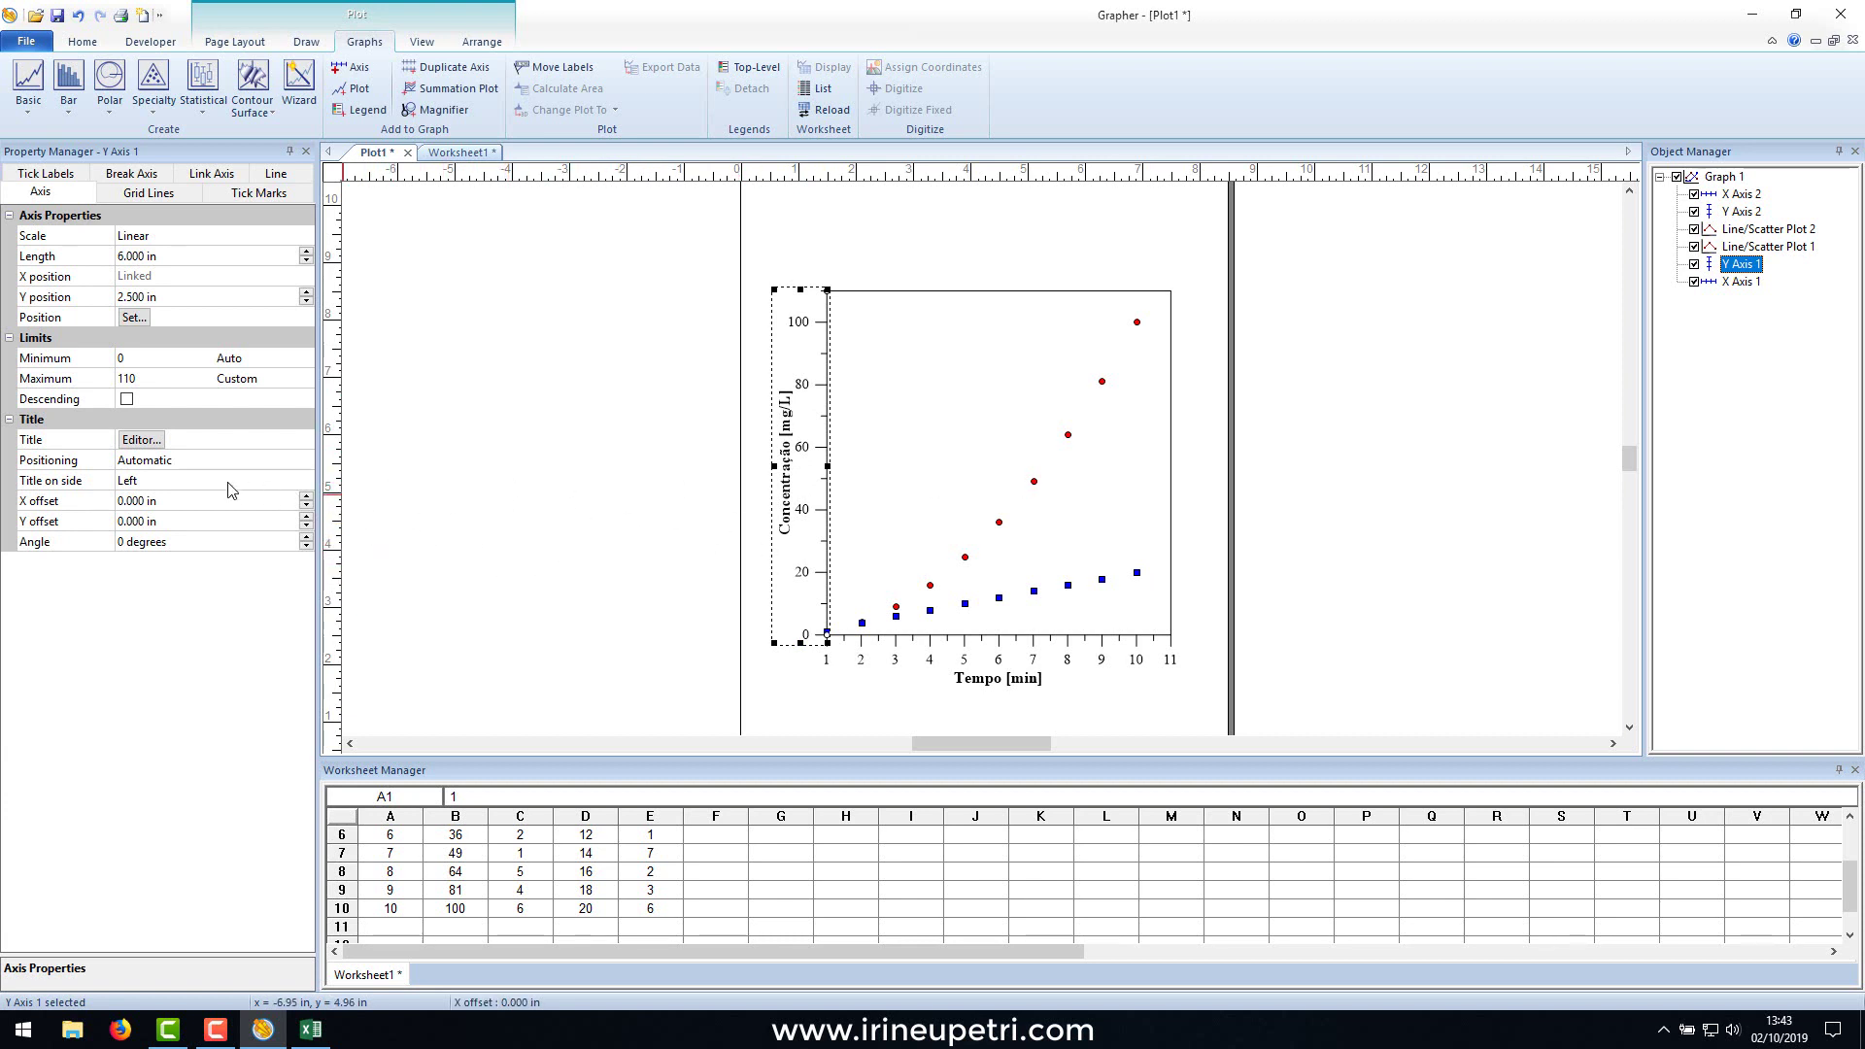
click(306, 497)
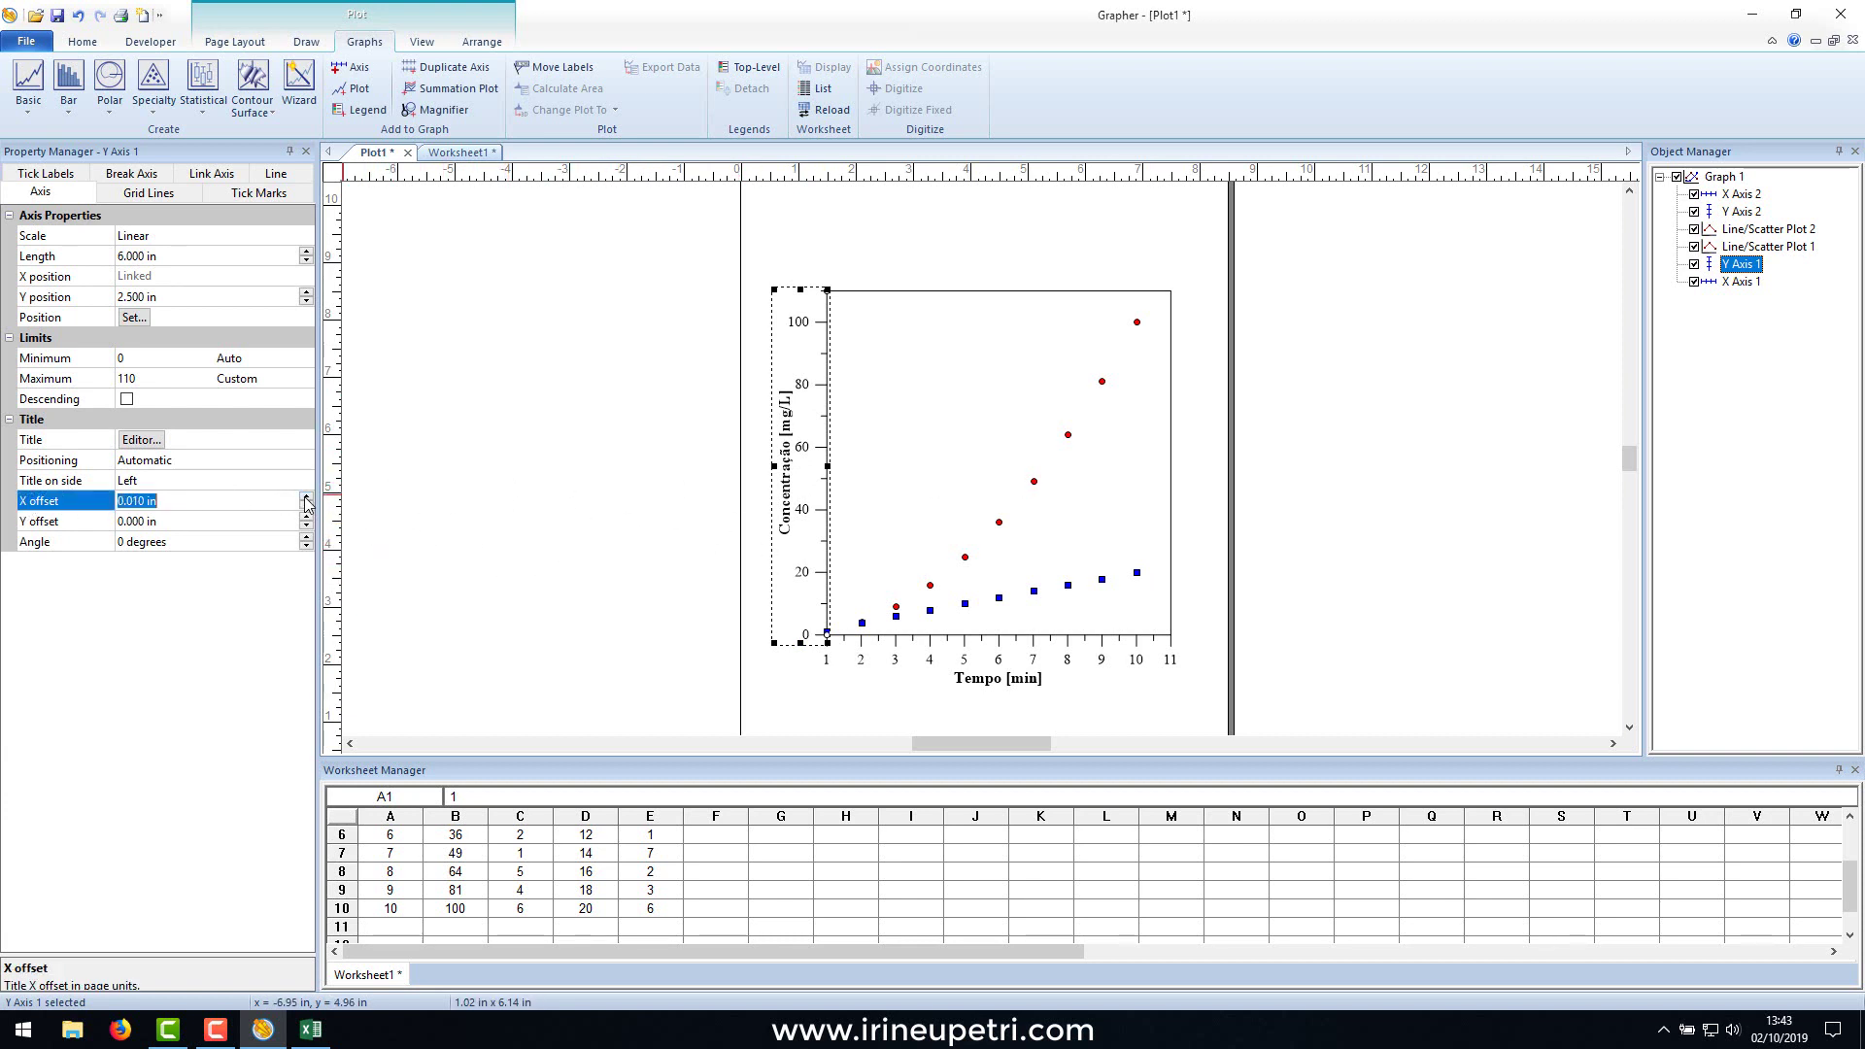
click(306, 497)
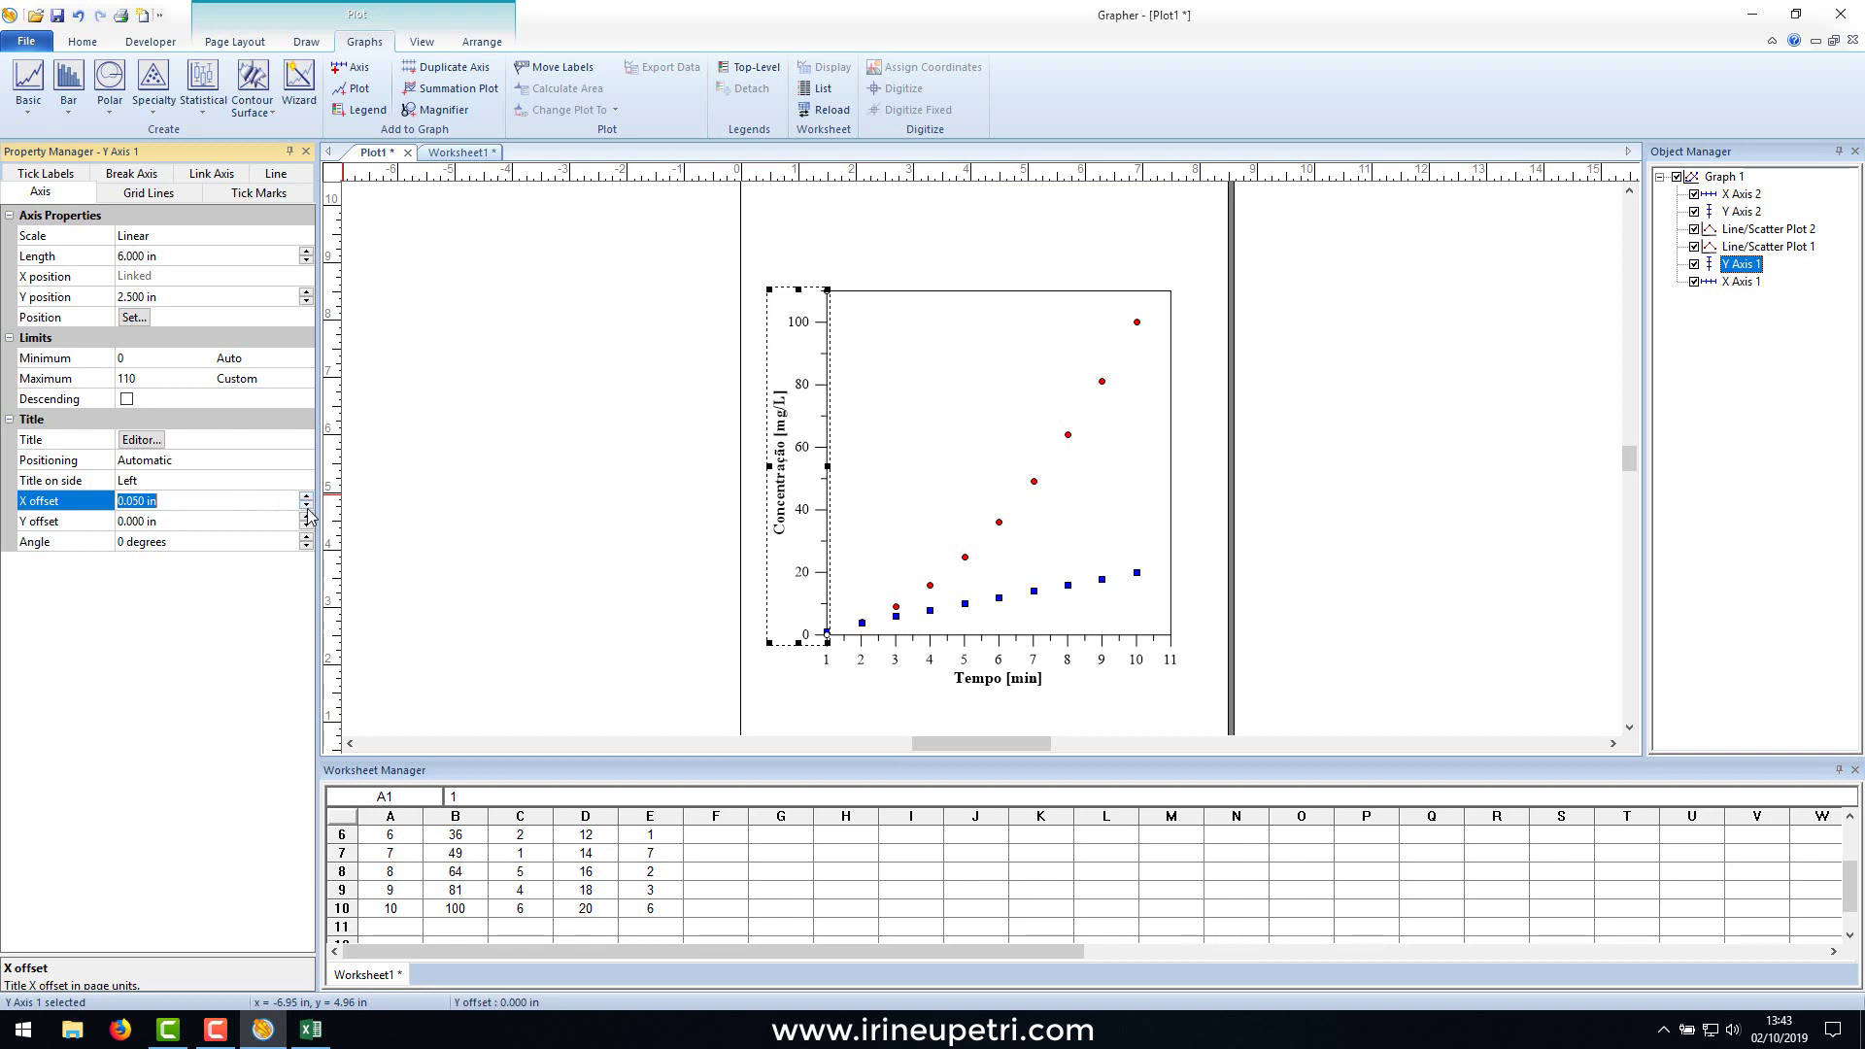
click(307, 506)
click(561, 541)
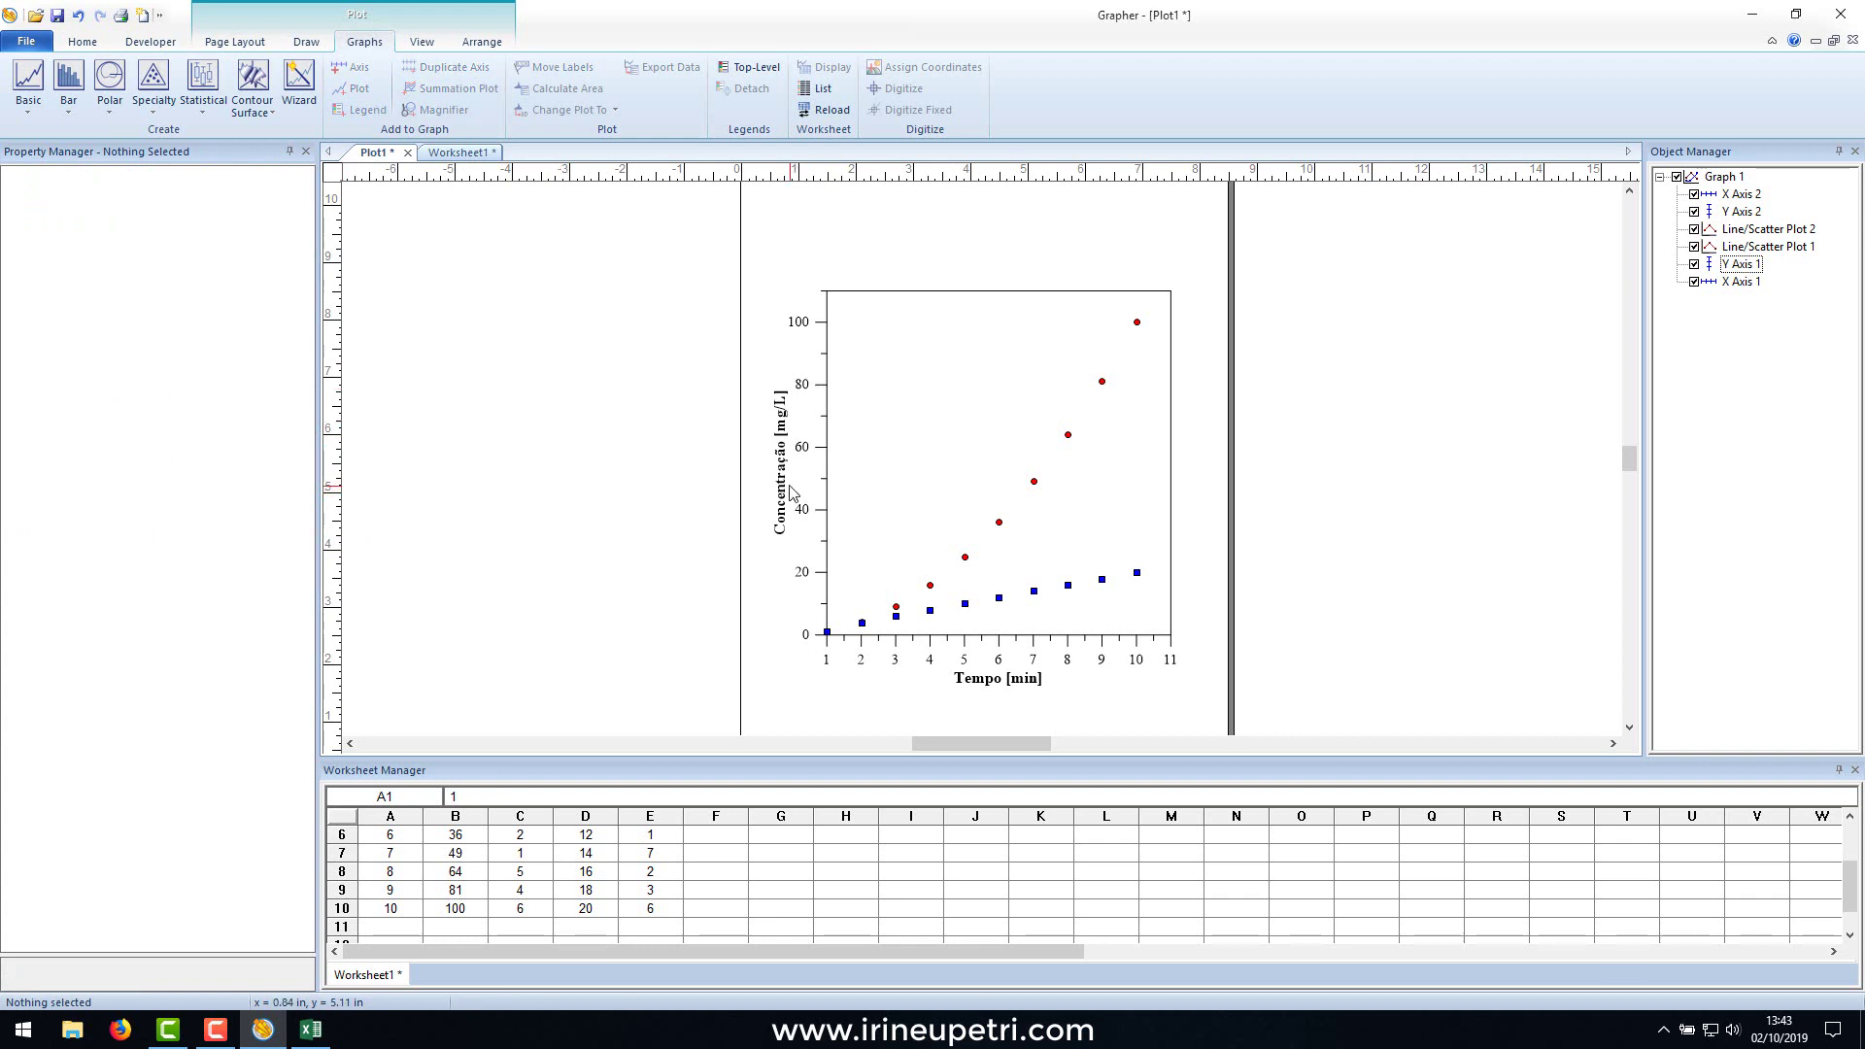
Set the symbol size of Line/Scatter Plot 1 to 0.150 in.
click(1000, 525)
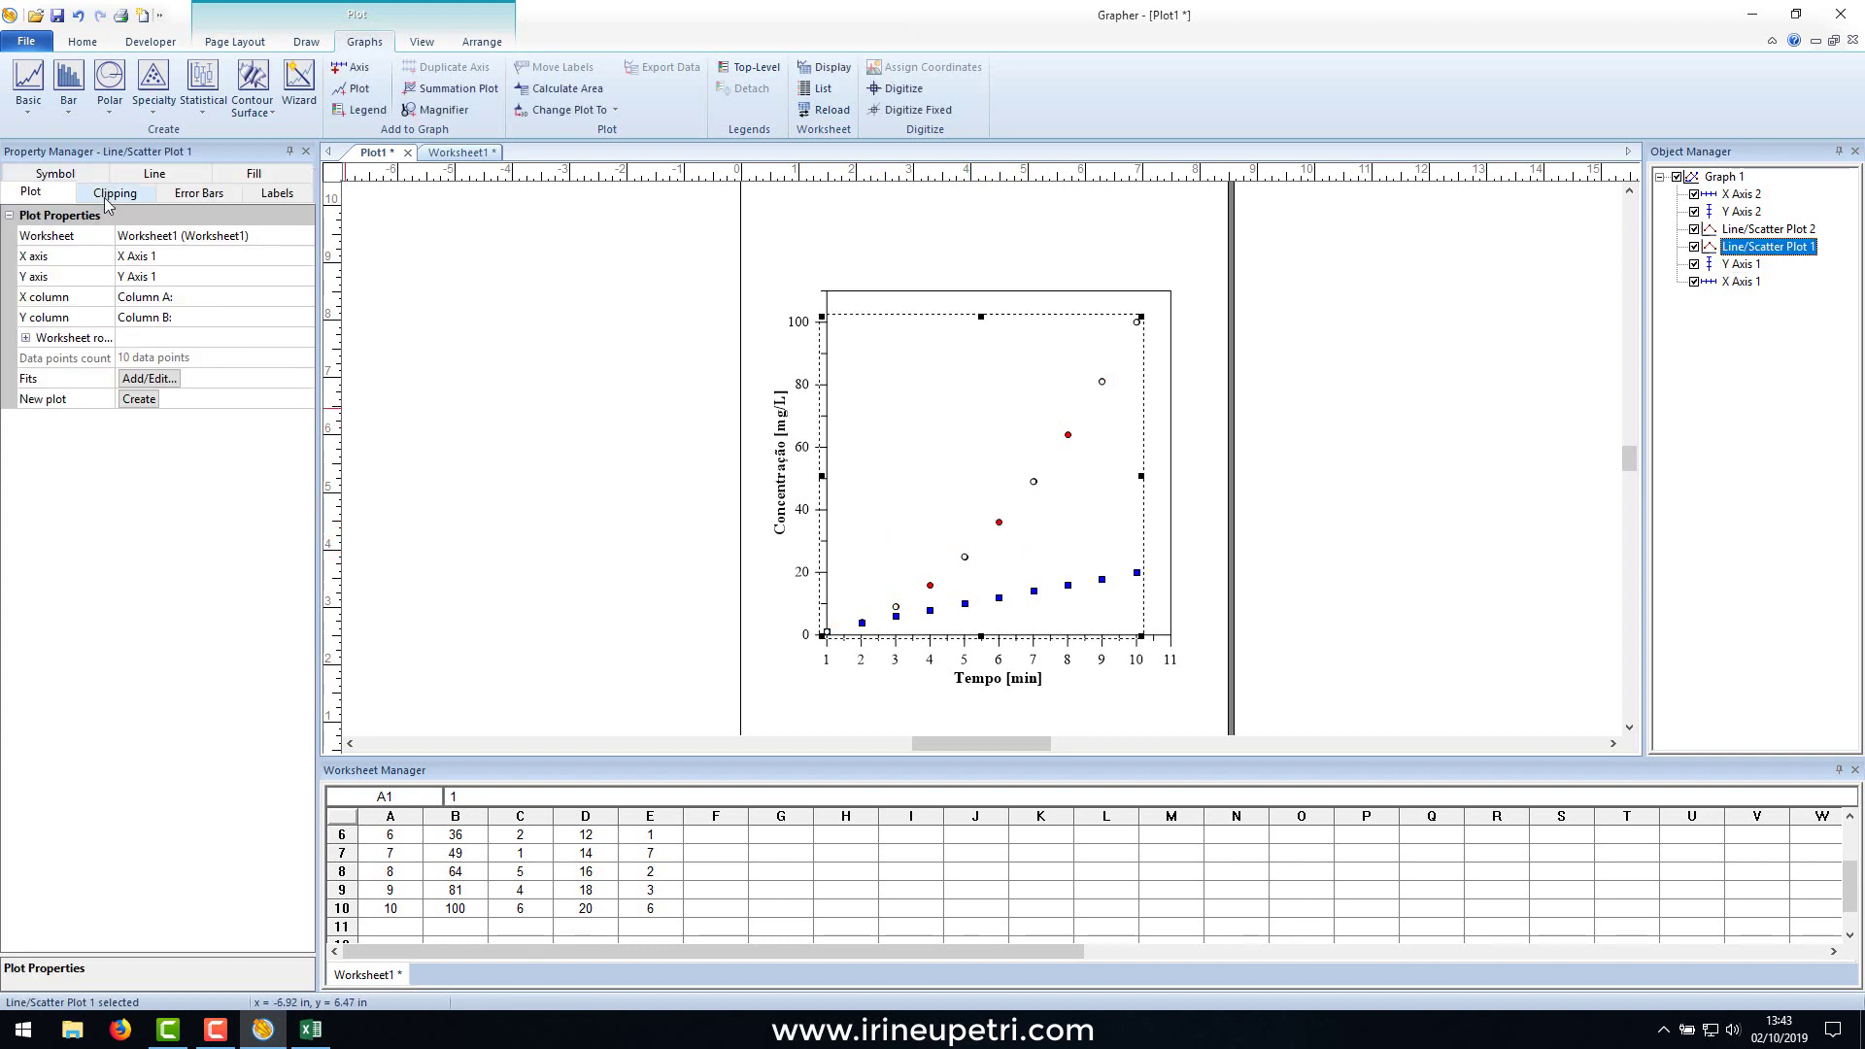
click(53, 179)
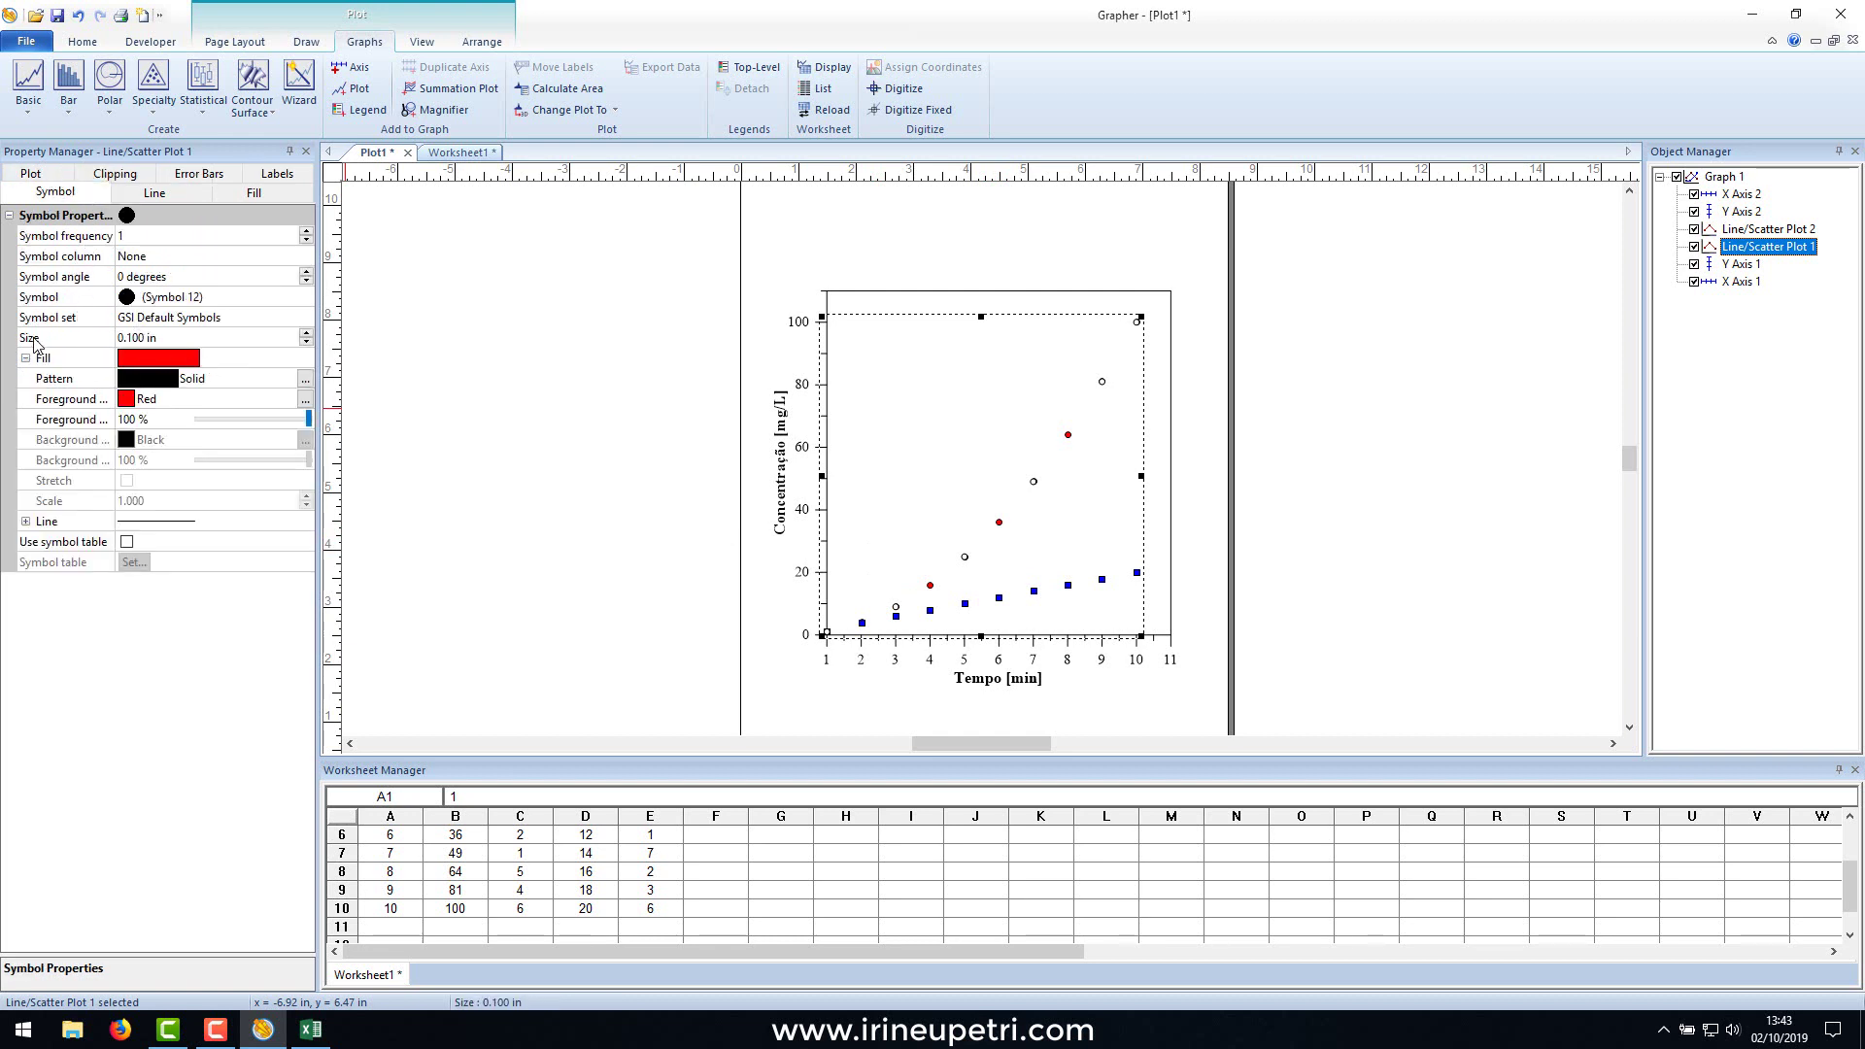
click(305, 332)
click(305, 332)
click(305, 332)
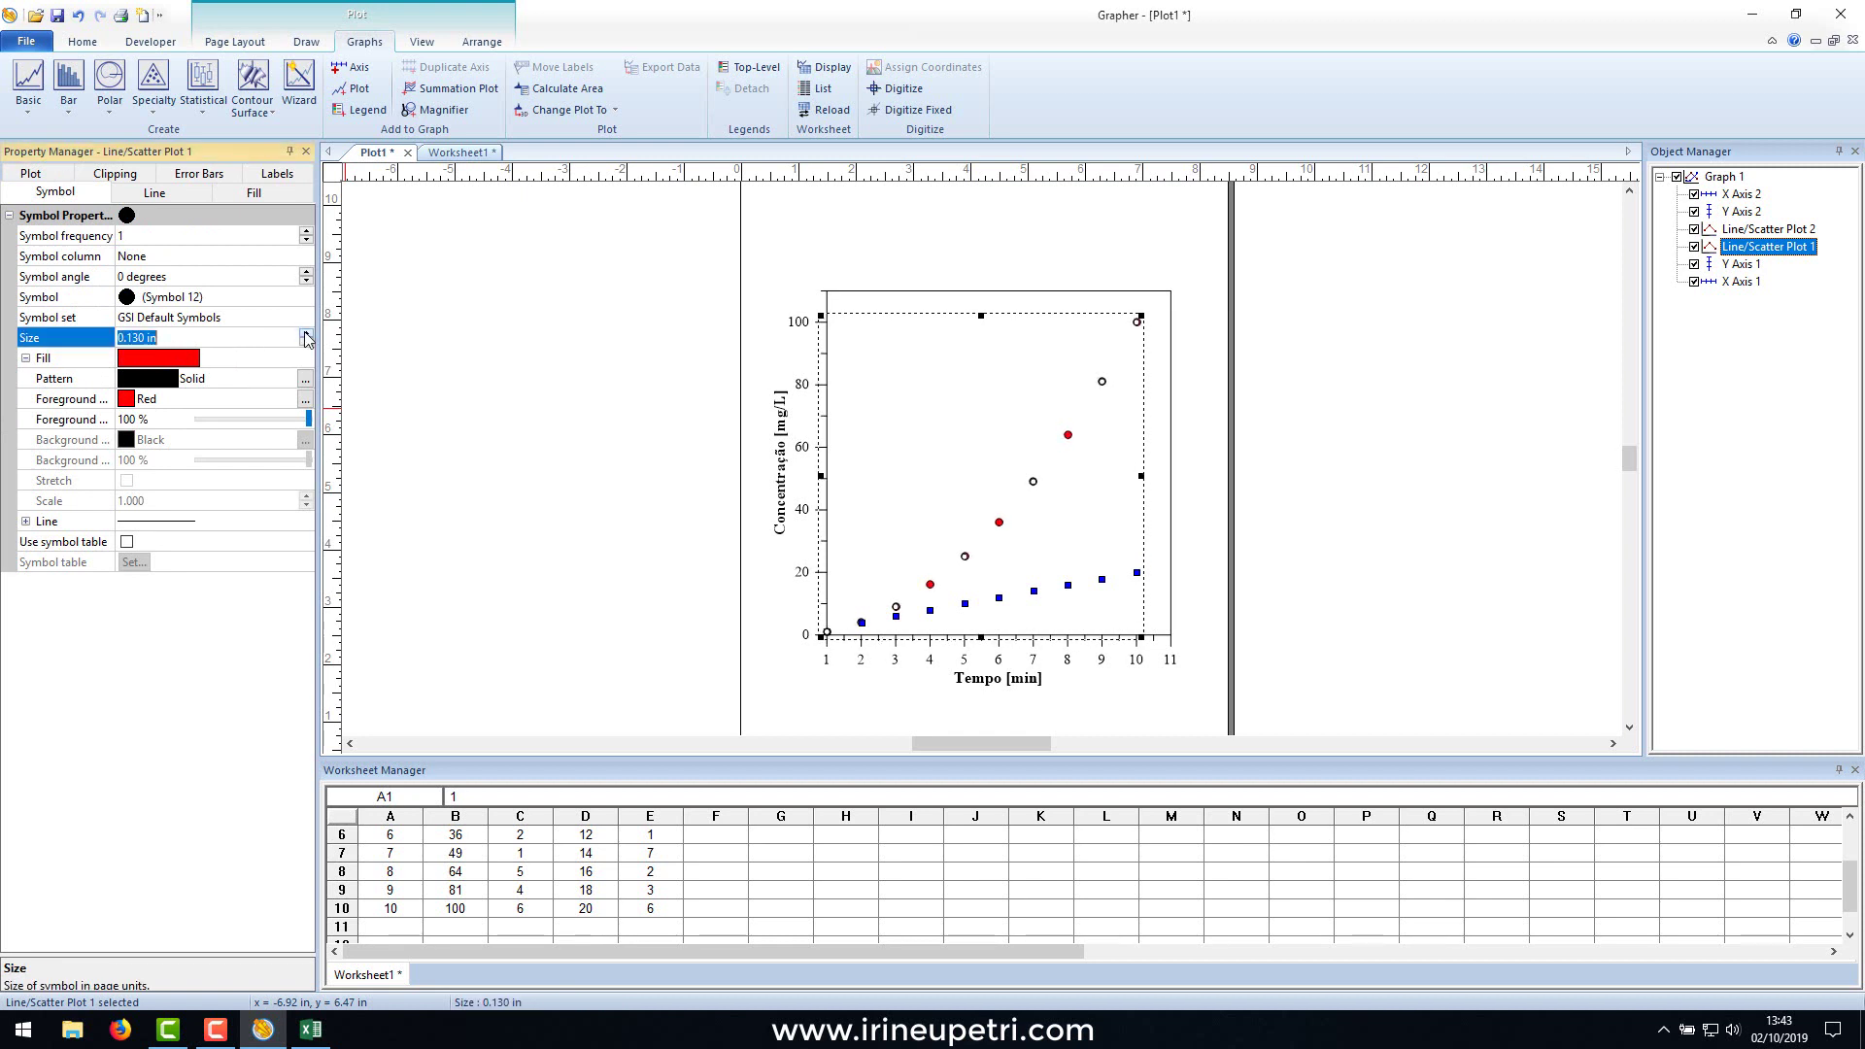
click(305, 333)
click(305, 332)
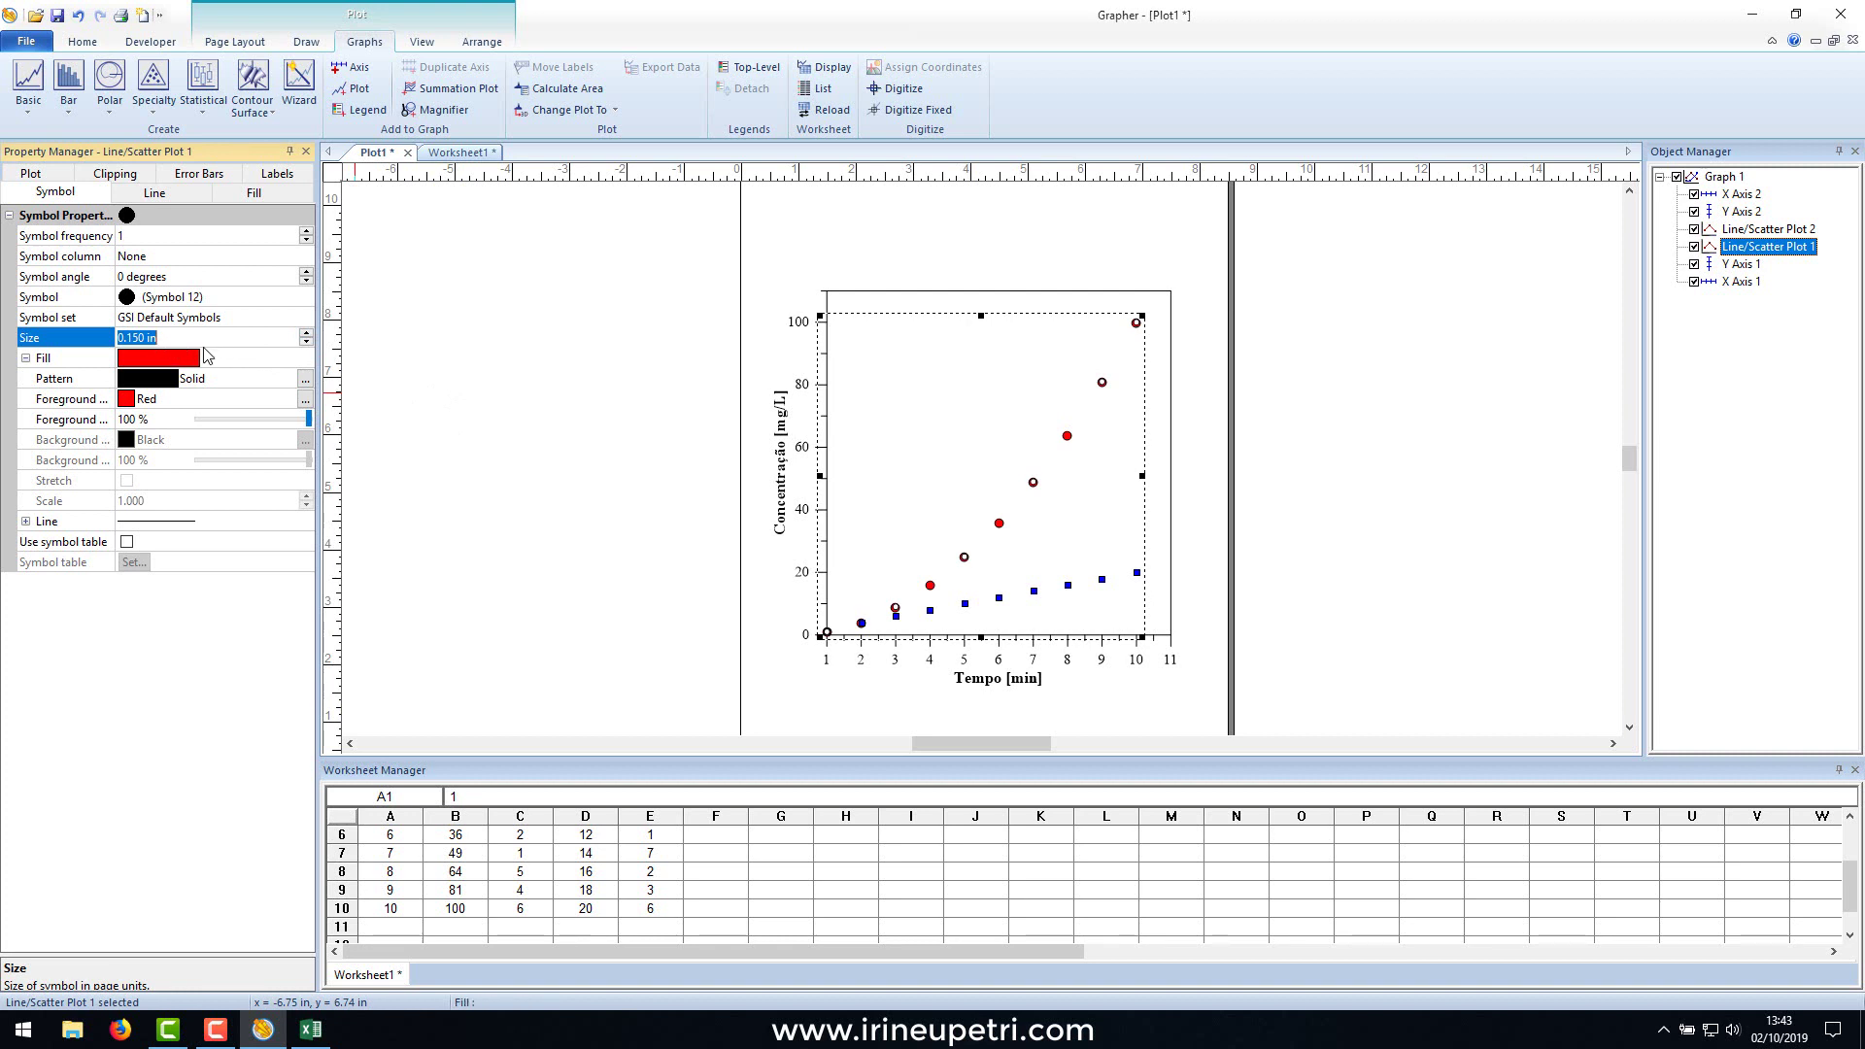
Set the symbol size of Line/Scatter Plot 2 to 0.150 in and deselect the plot.
click(1768, 229)
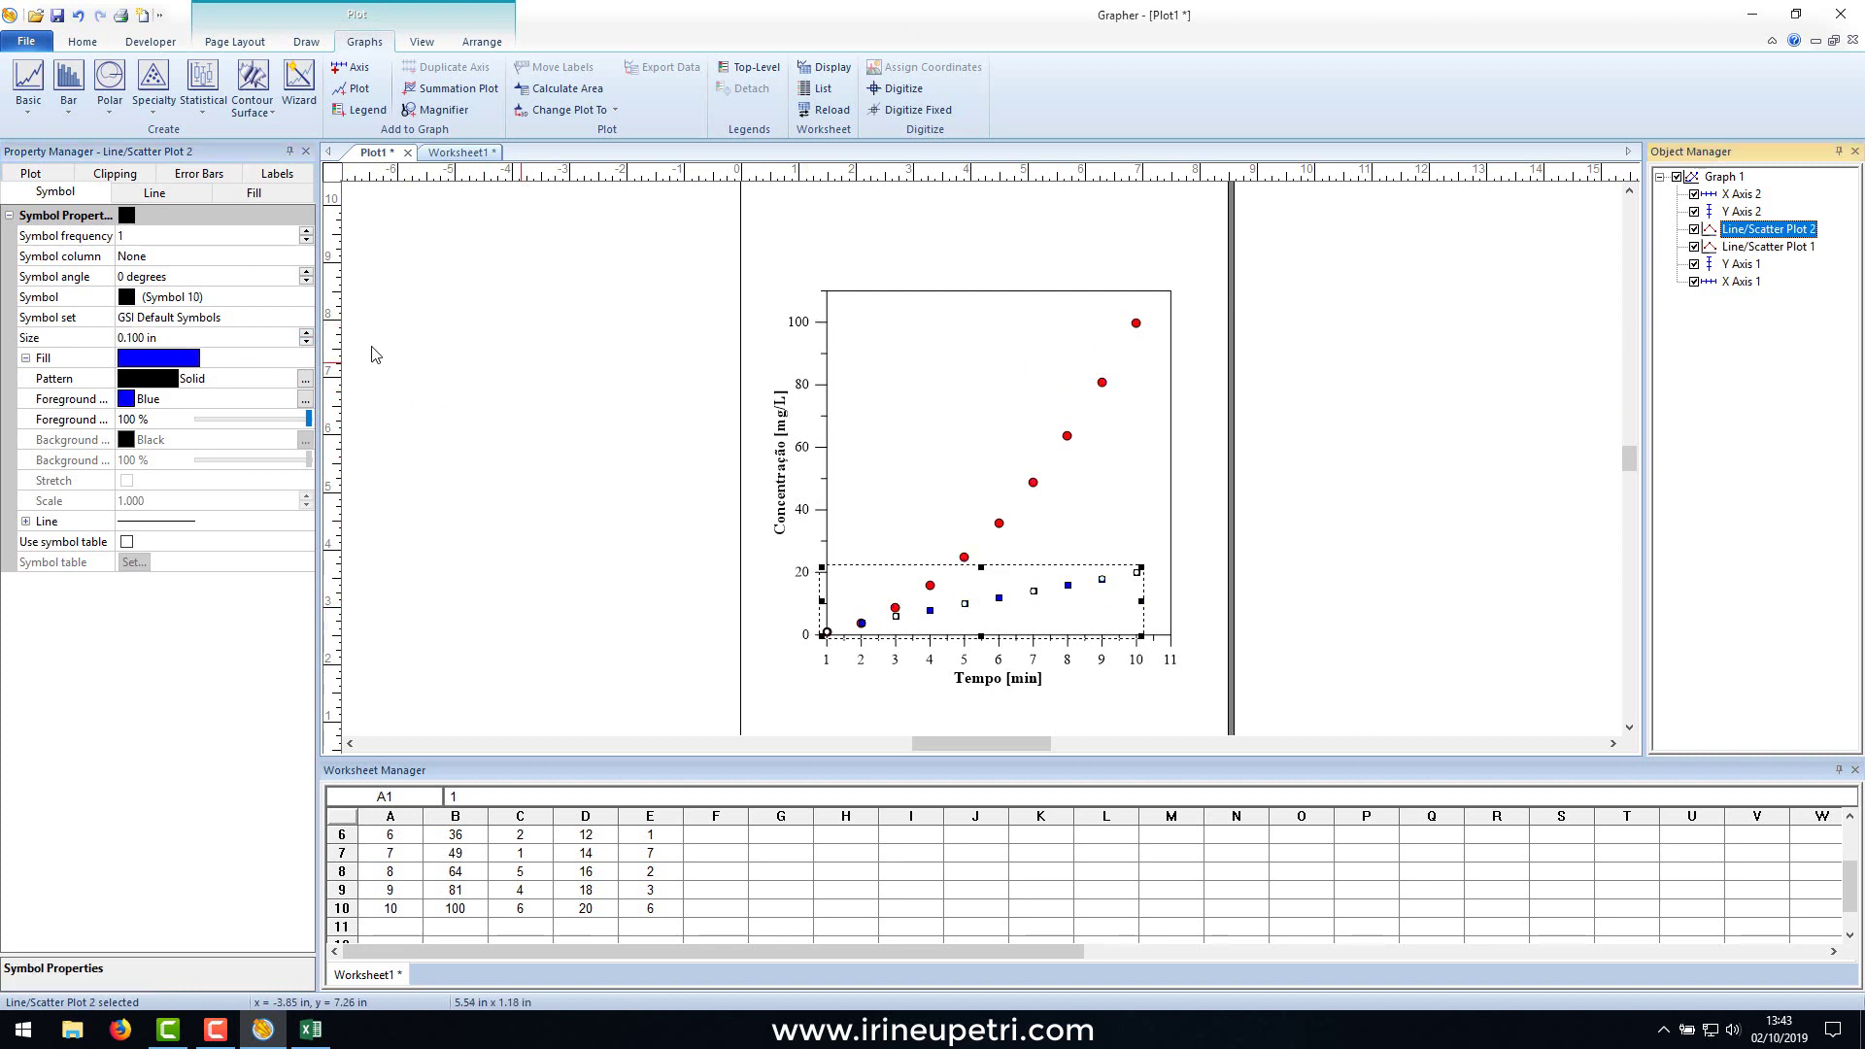
click(304, 332)
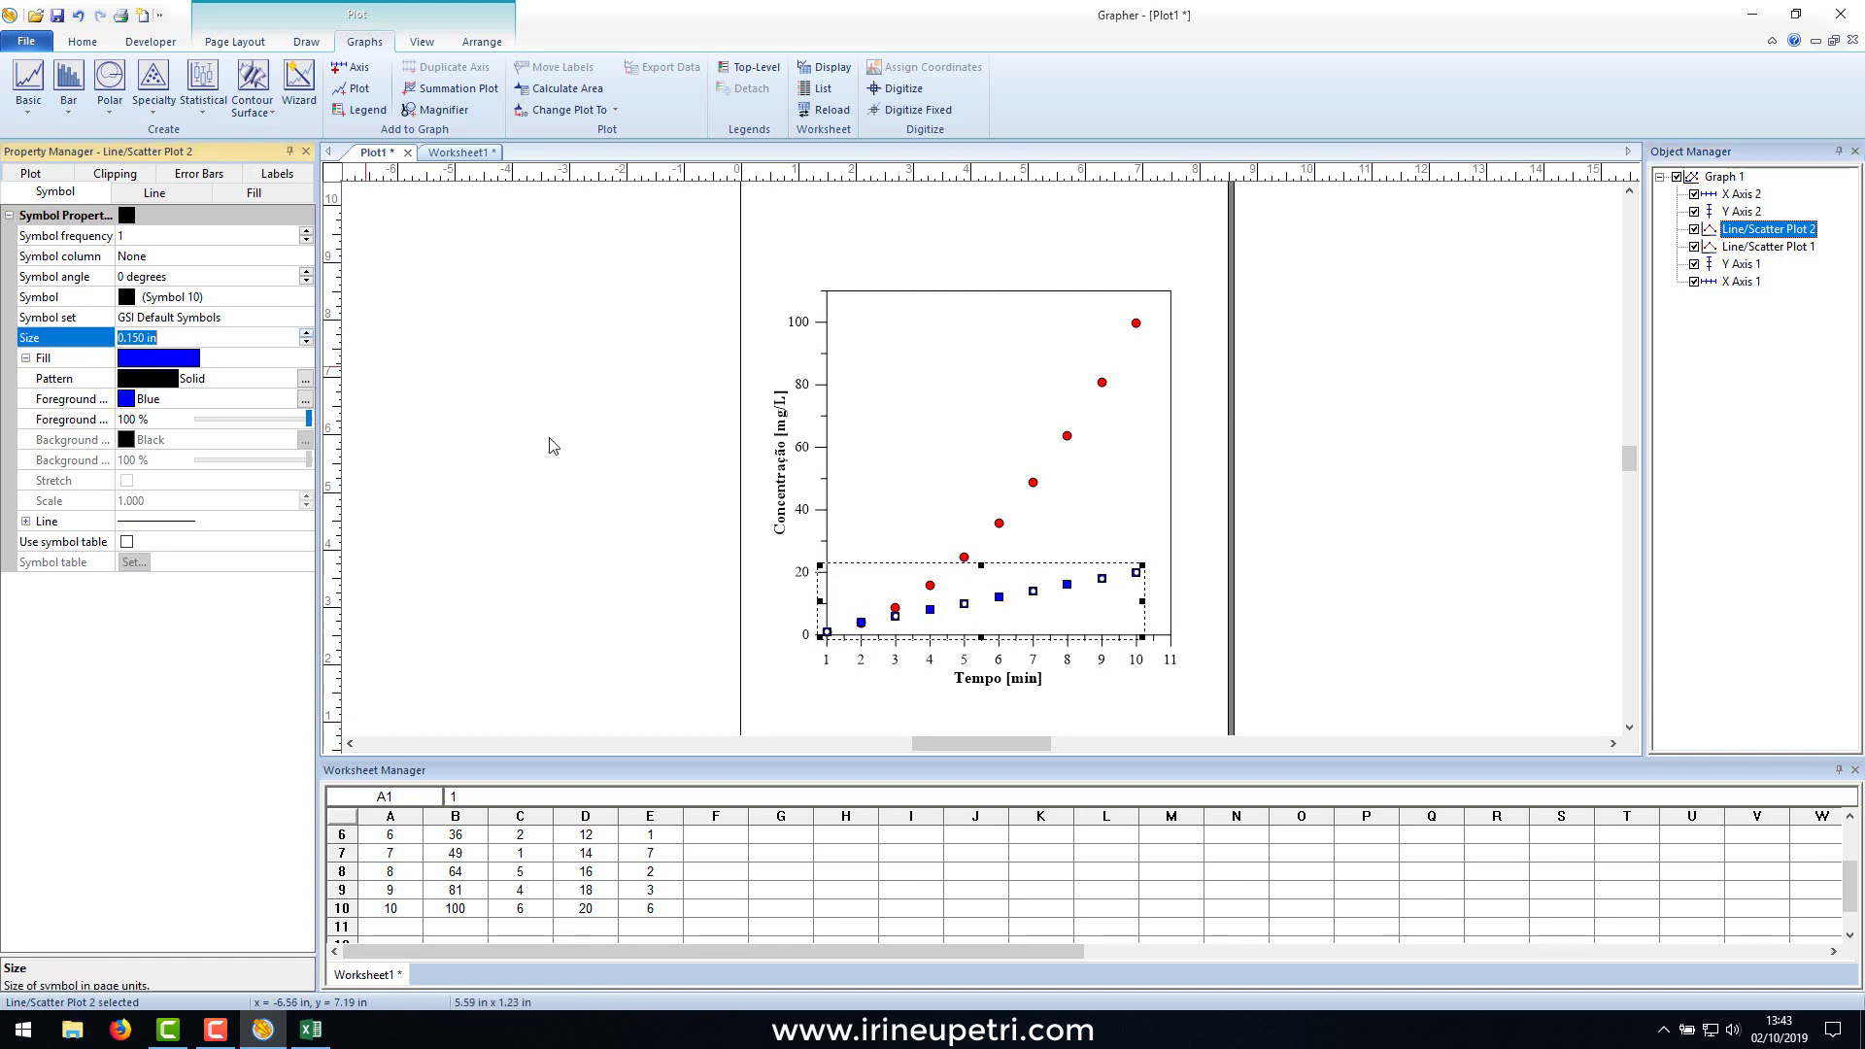
click(1296, 539)
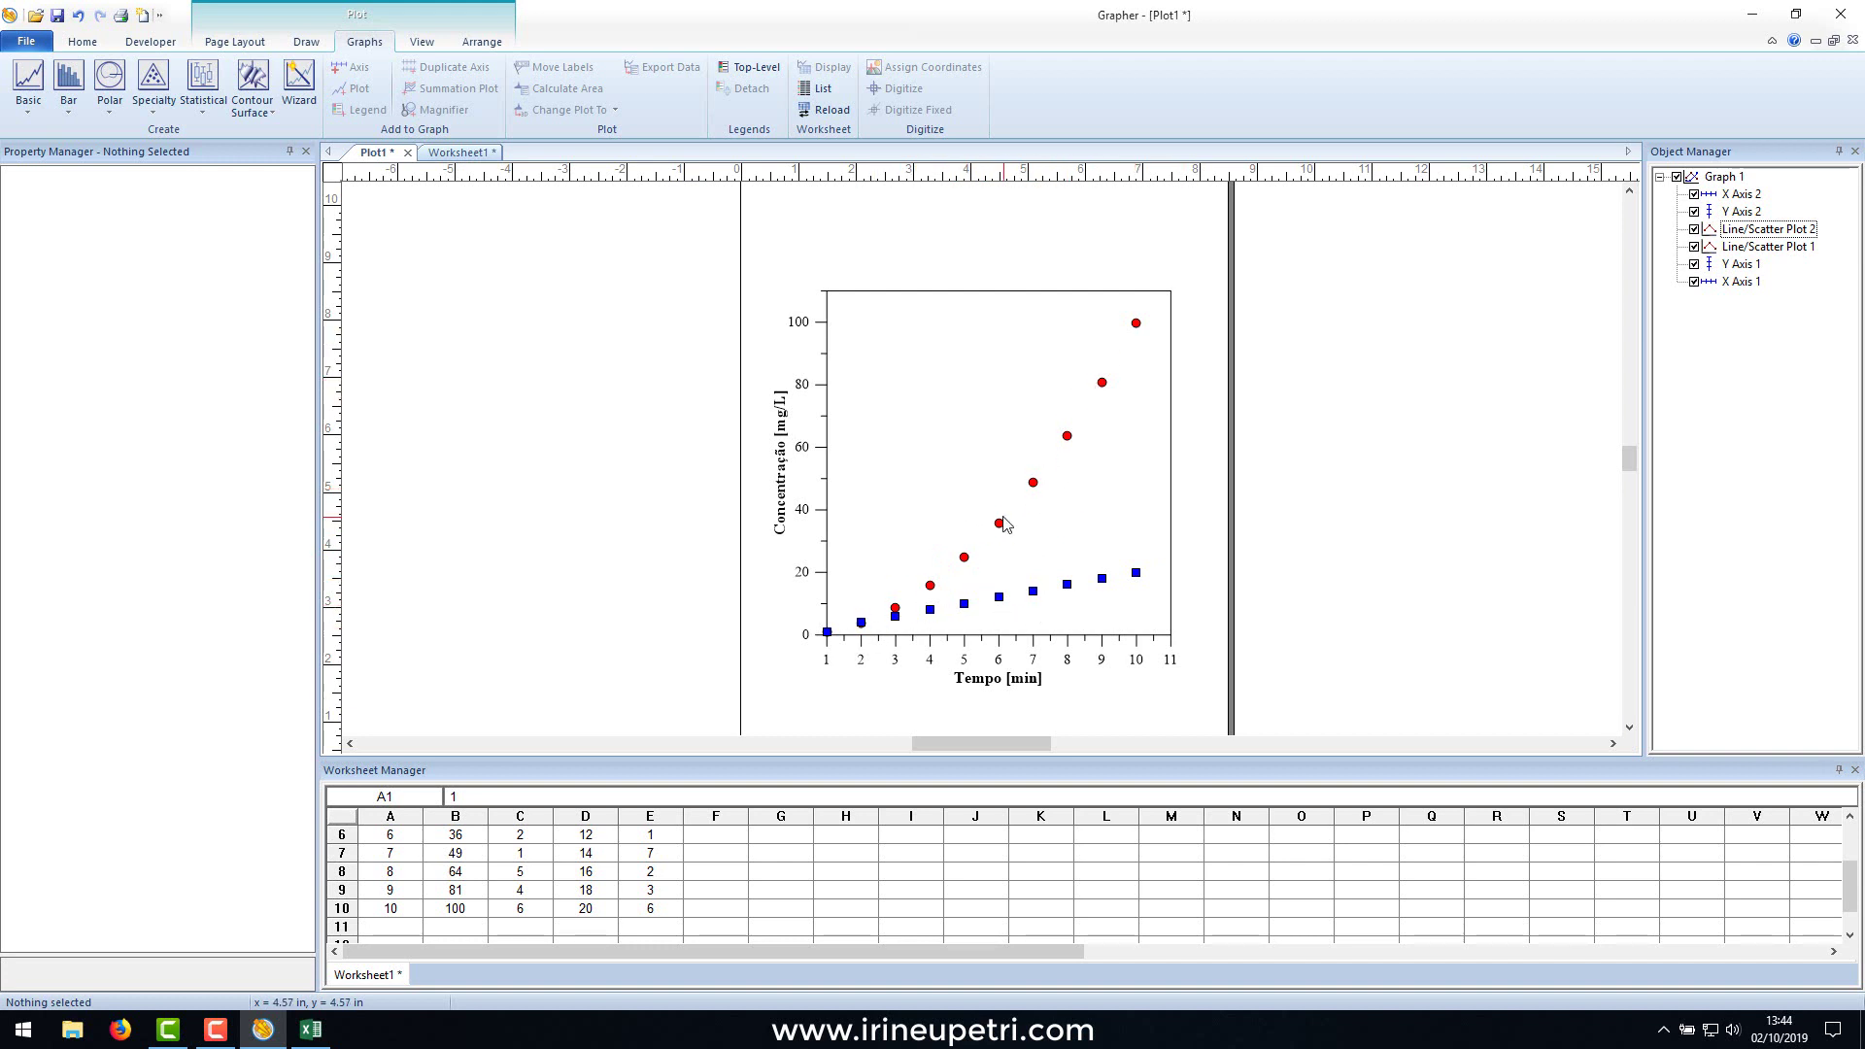
Add a legend to the graph and place it inside the frame's upper-left corner.
click(961, 462)
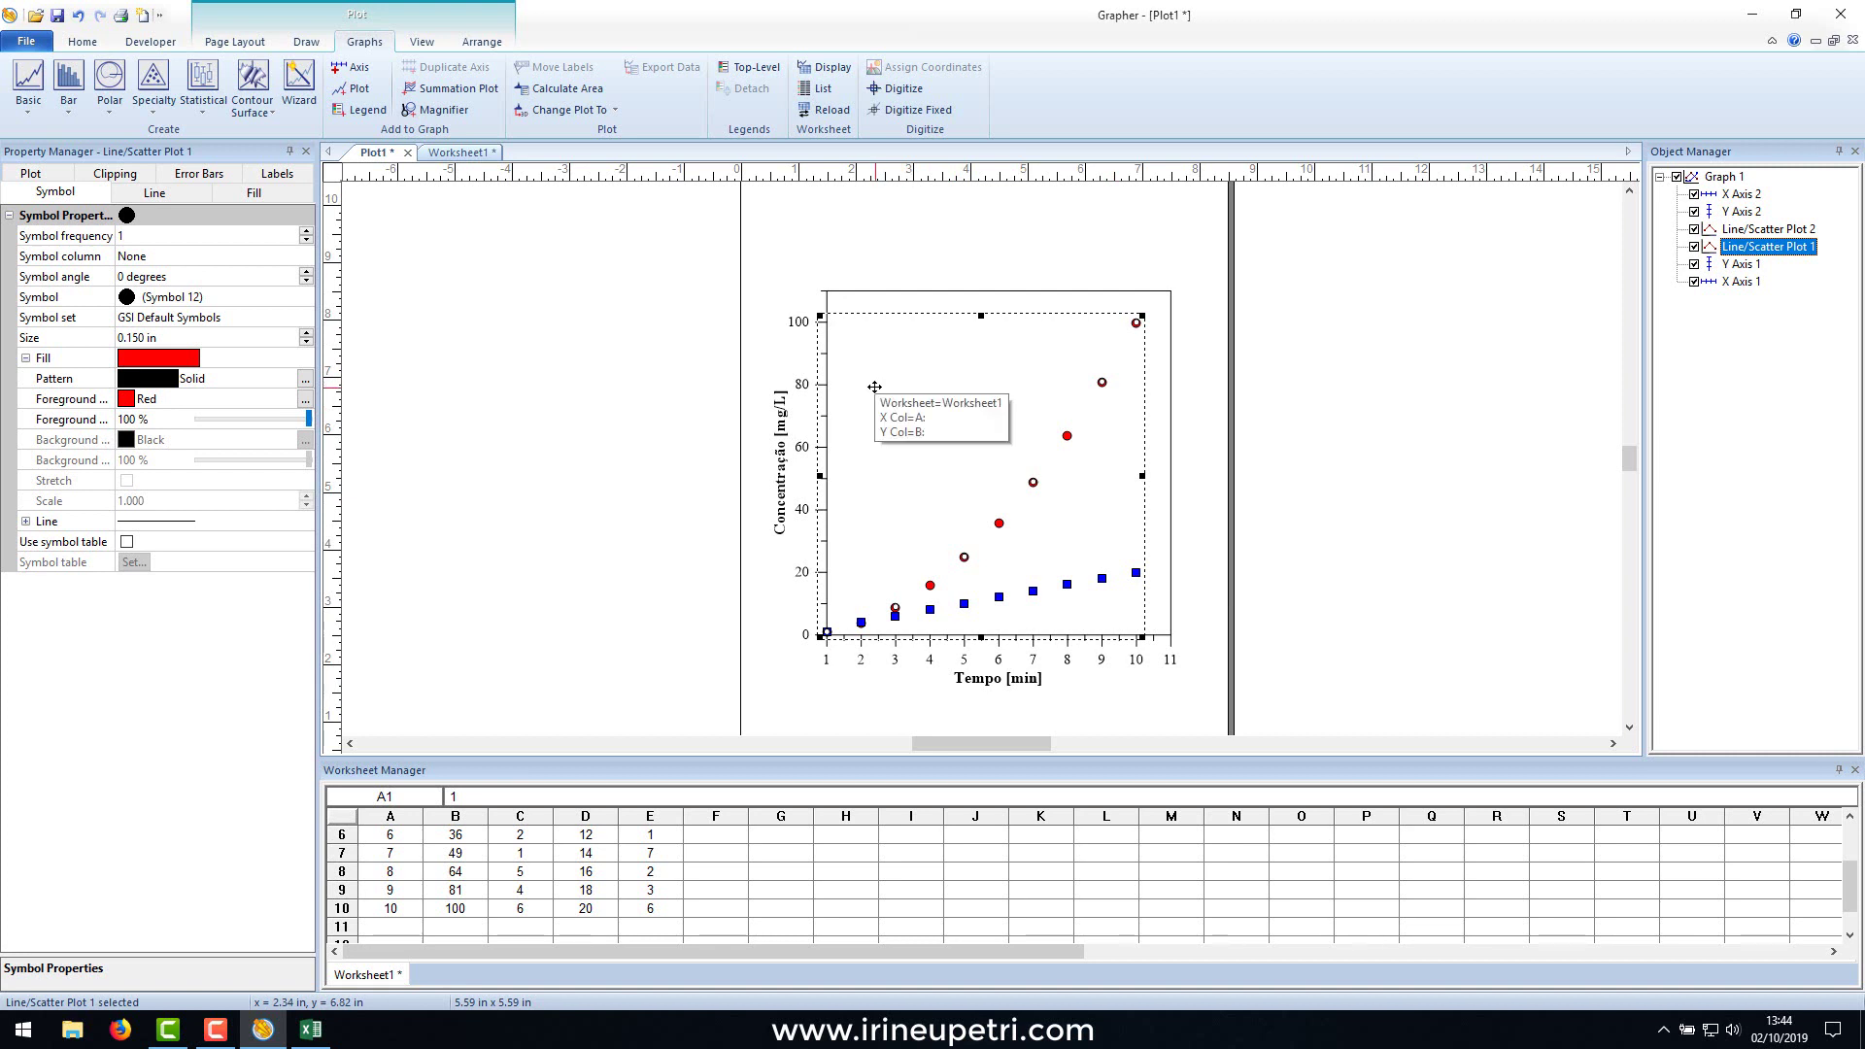
right_click(948, 400)
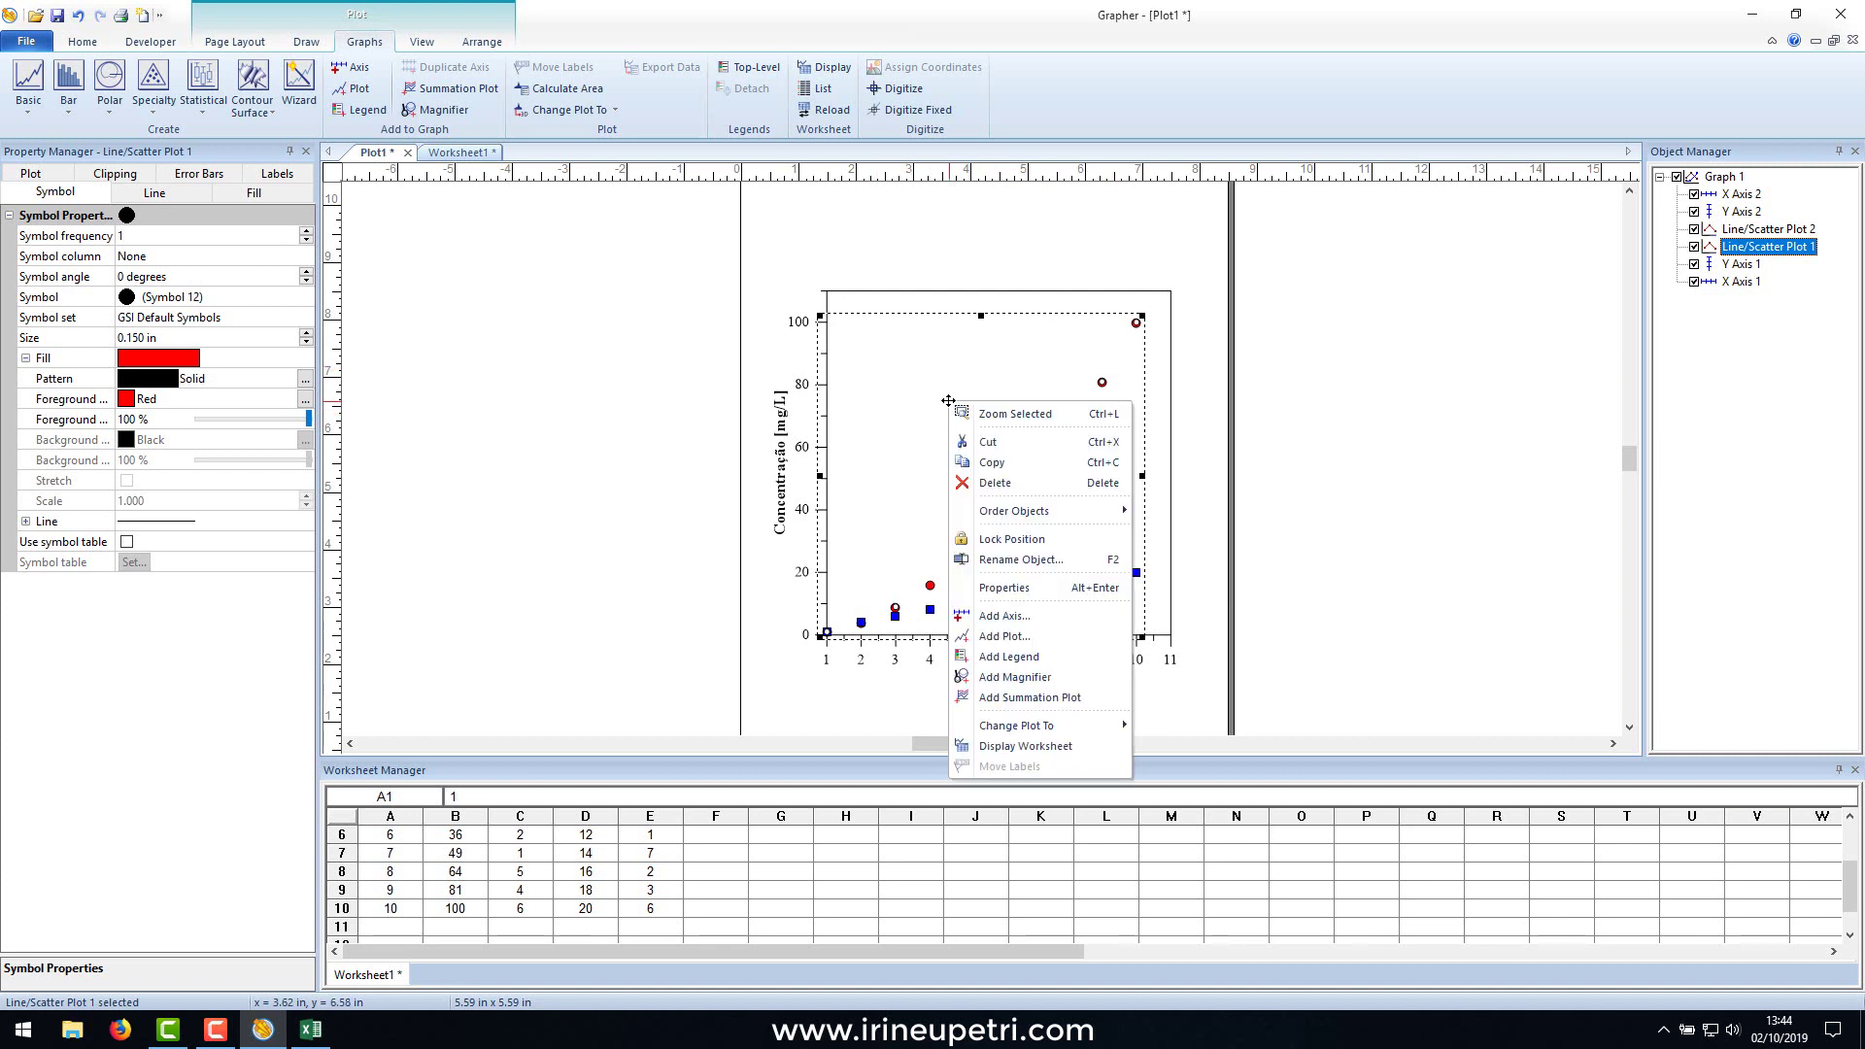
click(997, 663)
drag(945, 377, 944, 333)
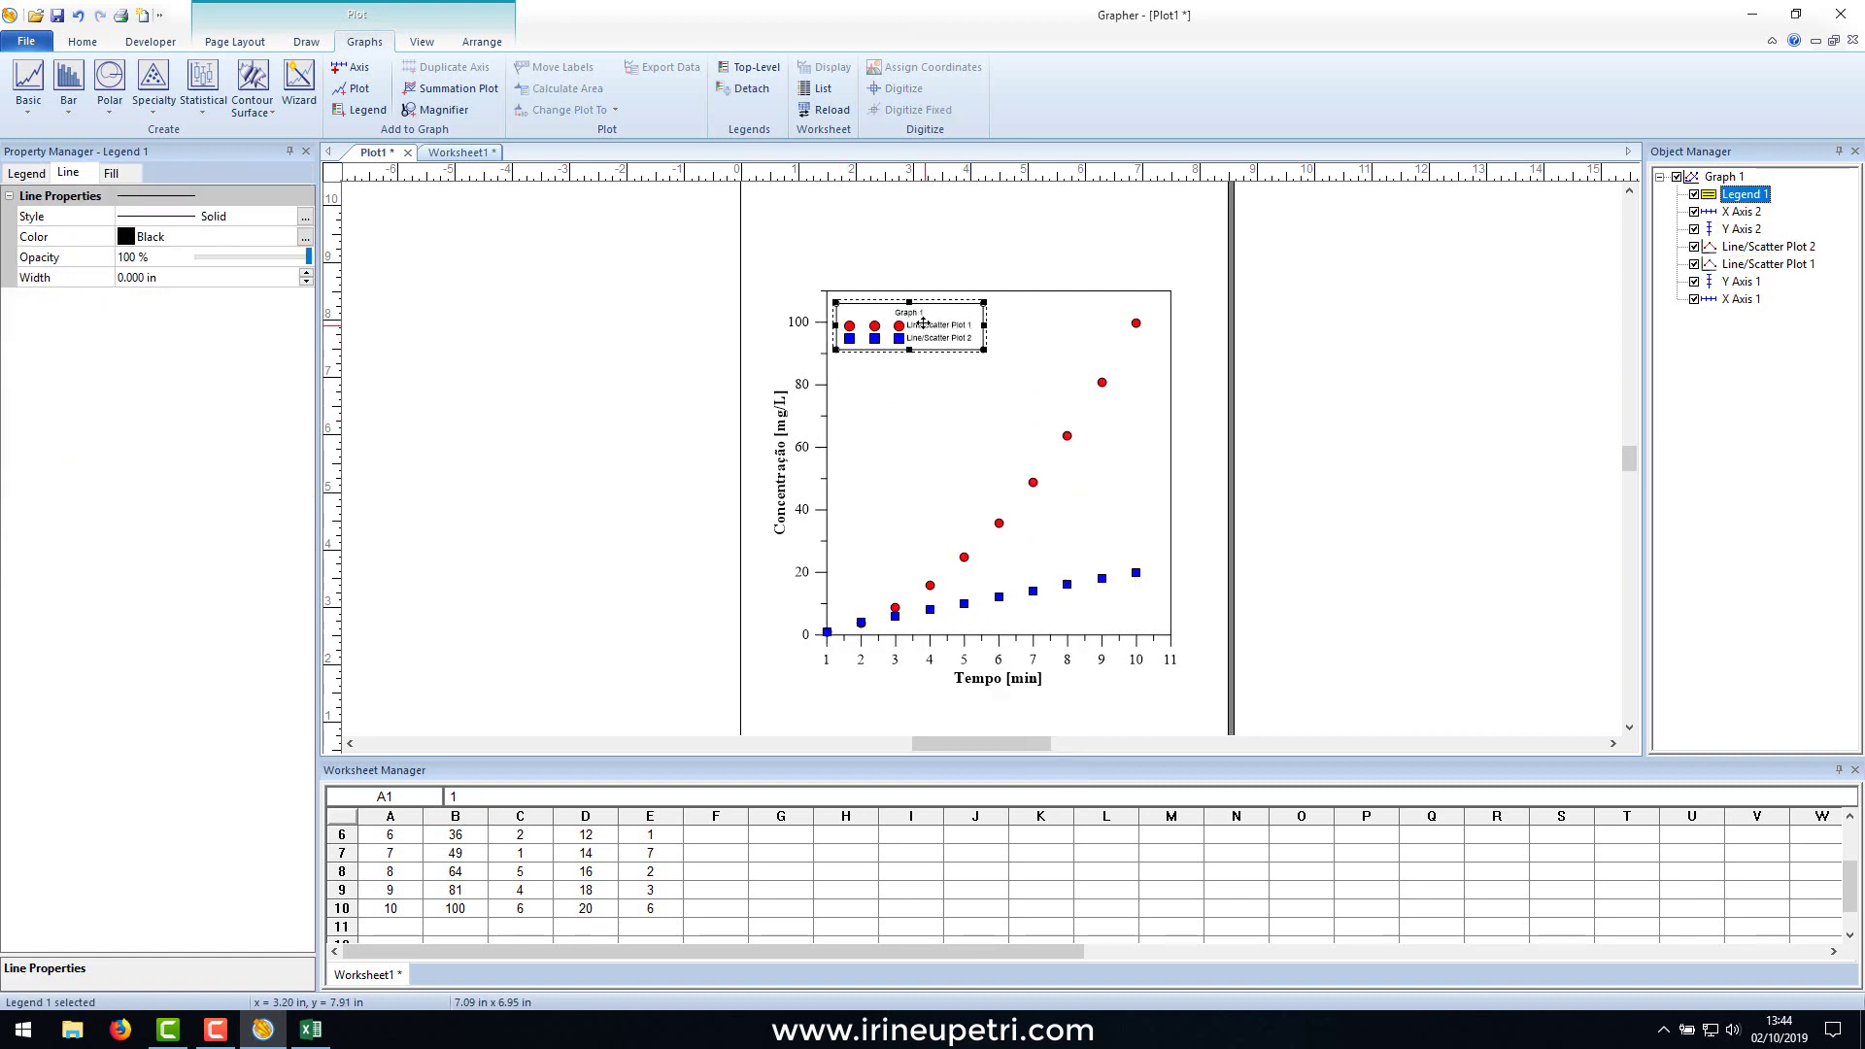
click(1239, 376)
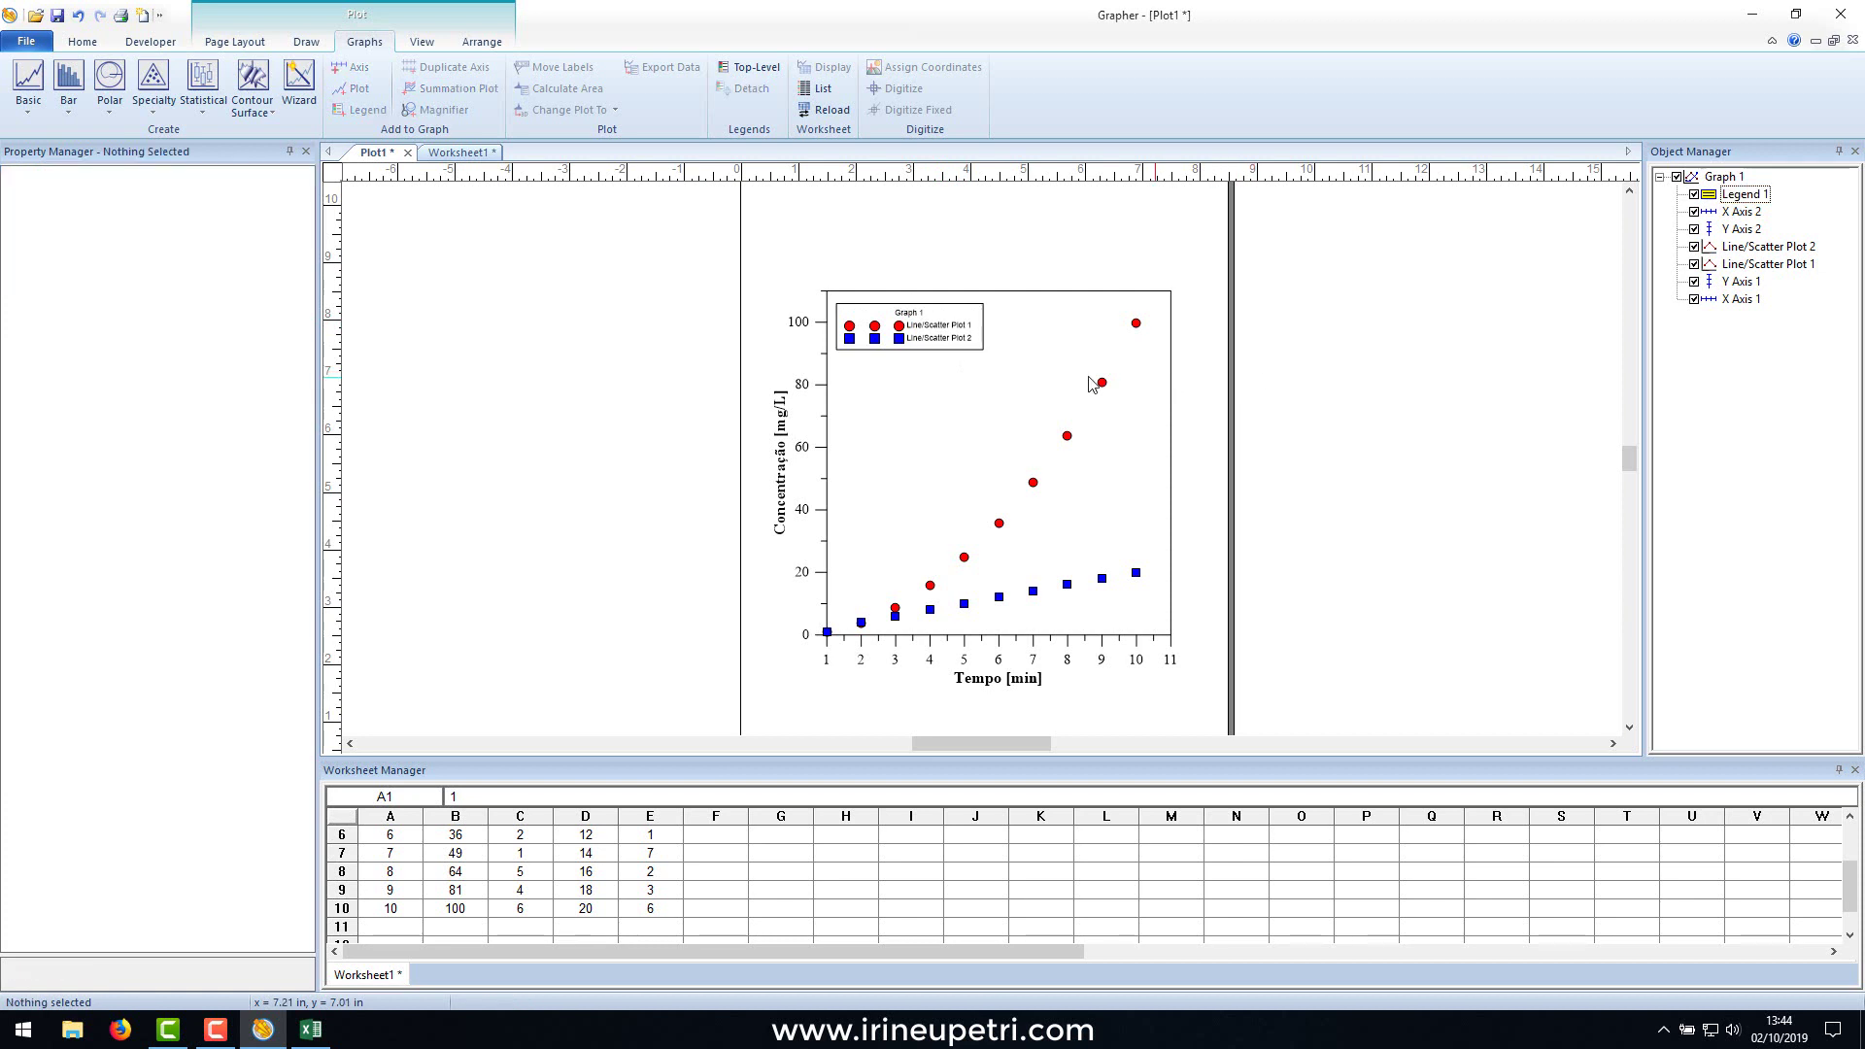
Hide the legend's border by setting its line style to Invisible.
click(913, 316)
click(912, 307)
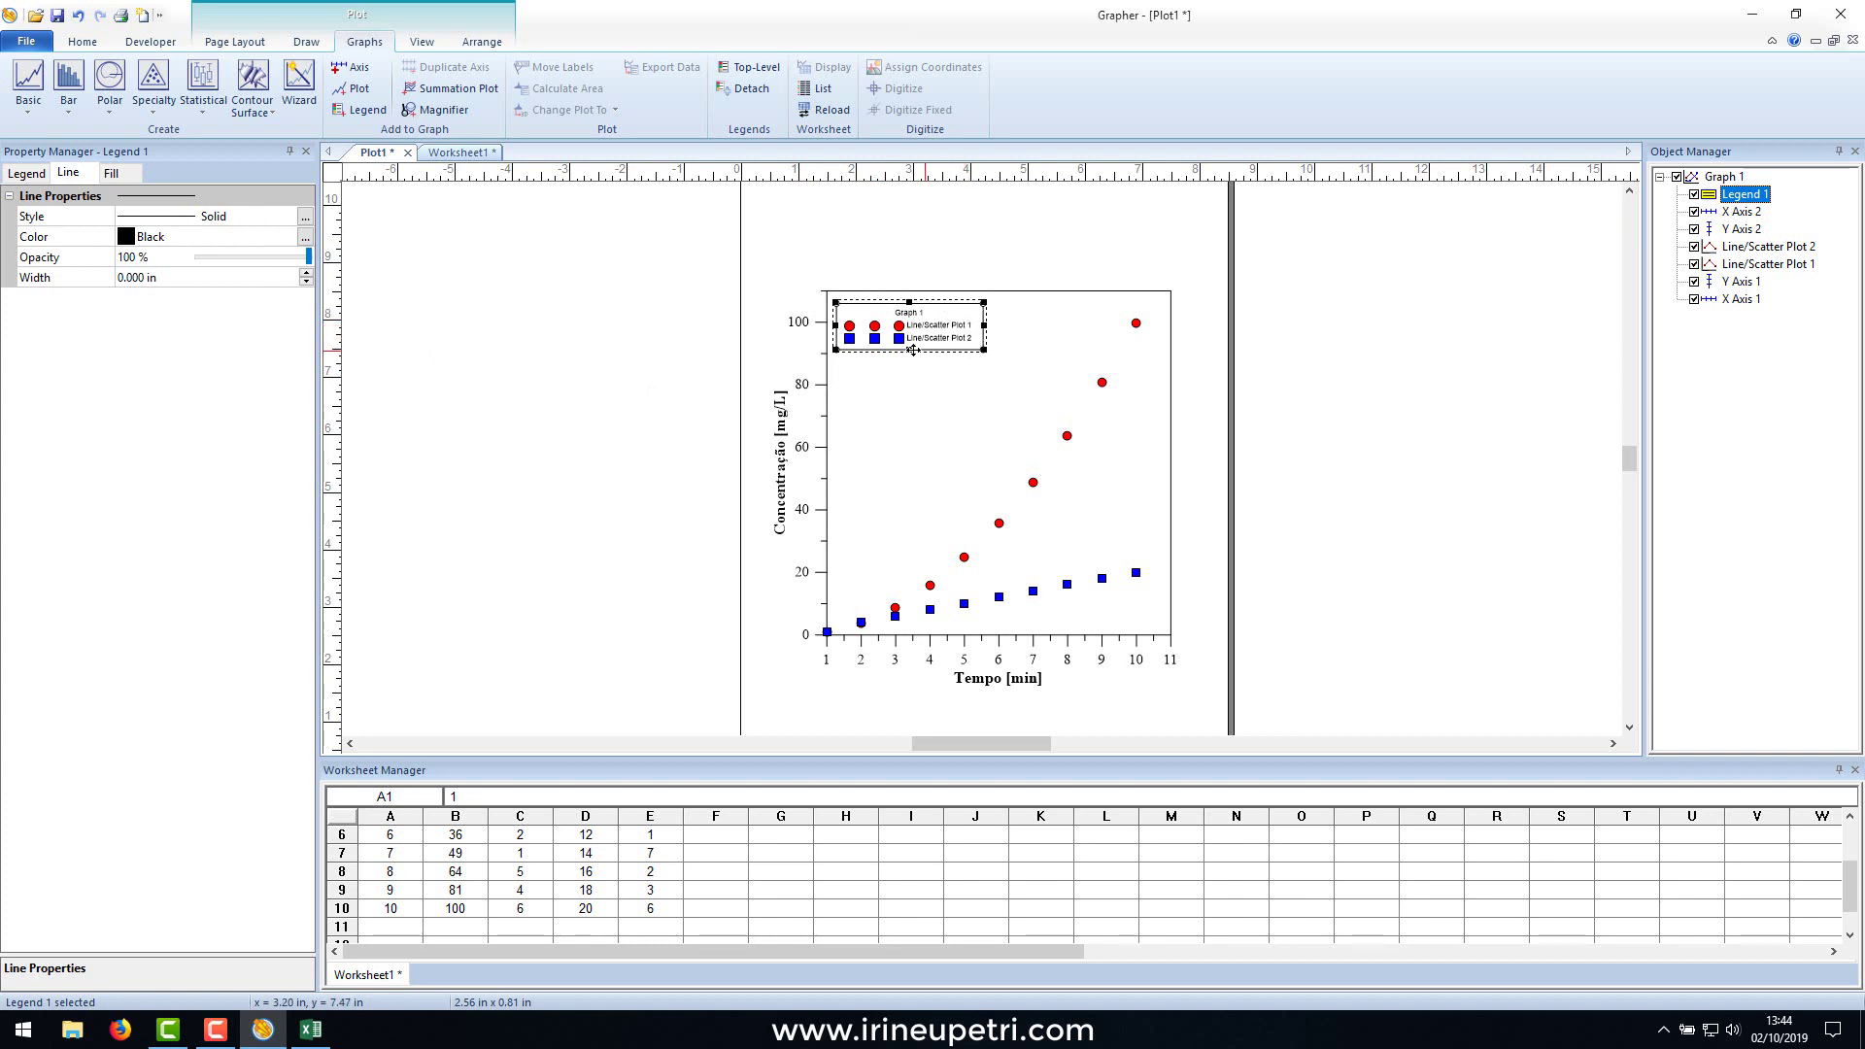
click(146, 218)
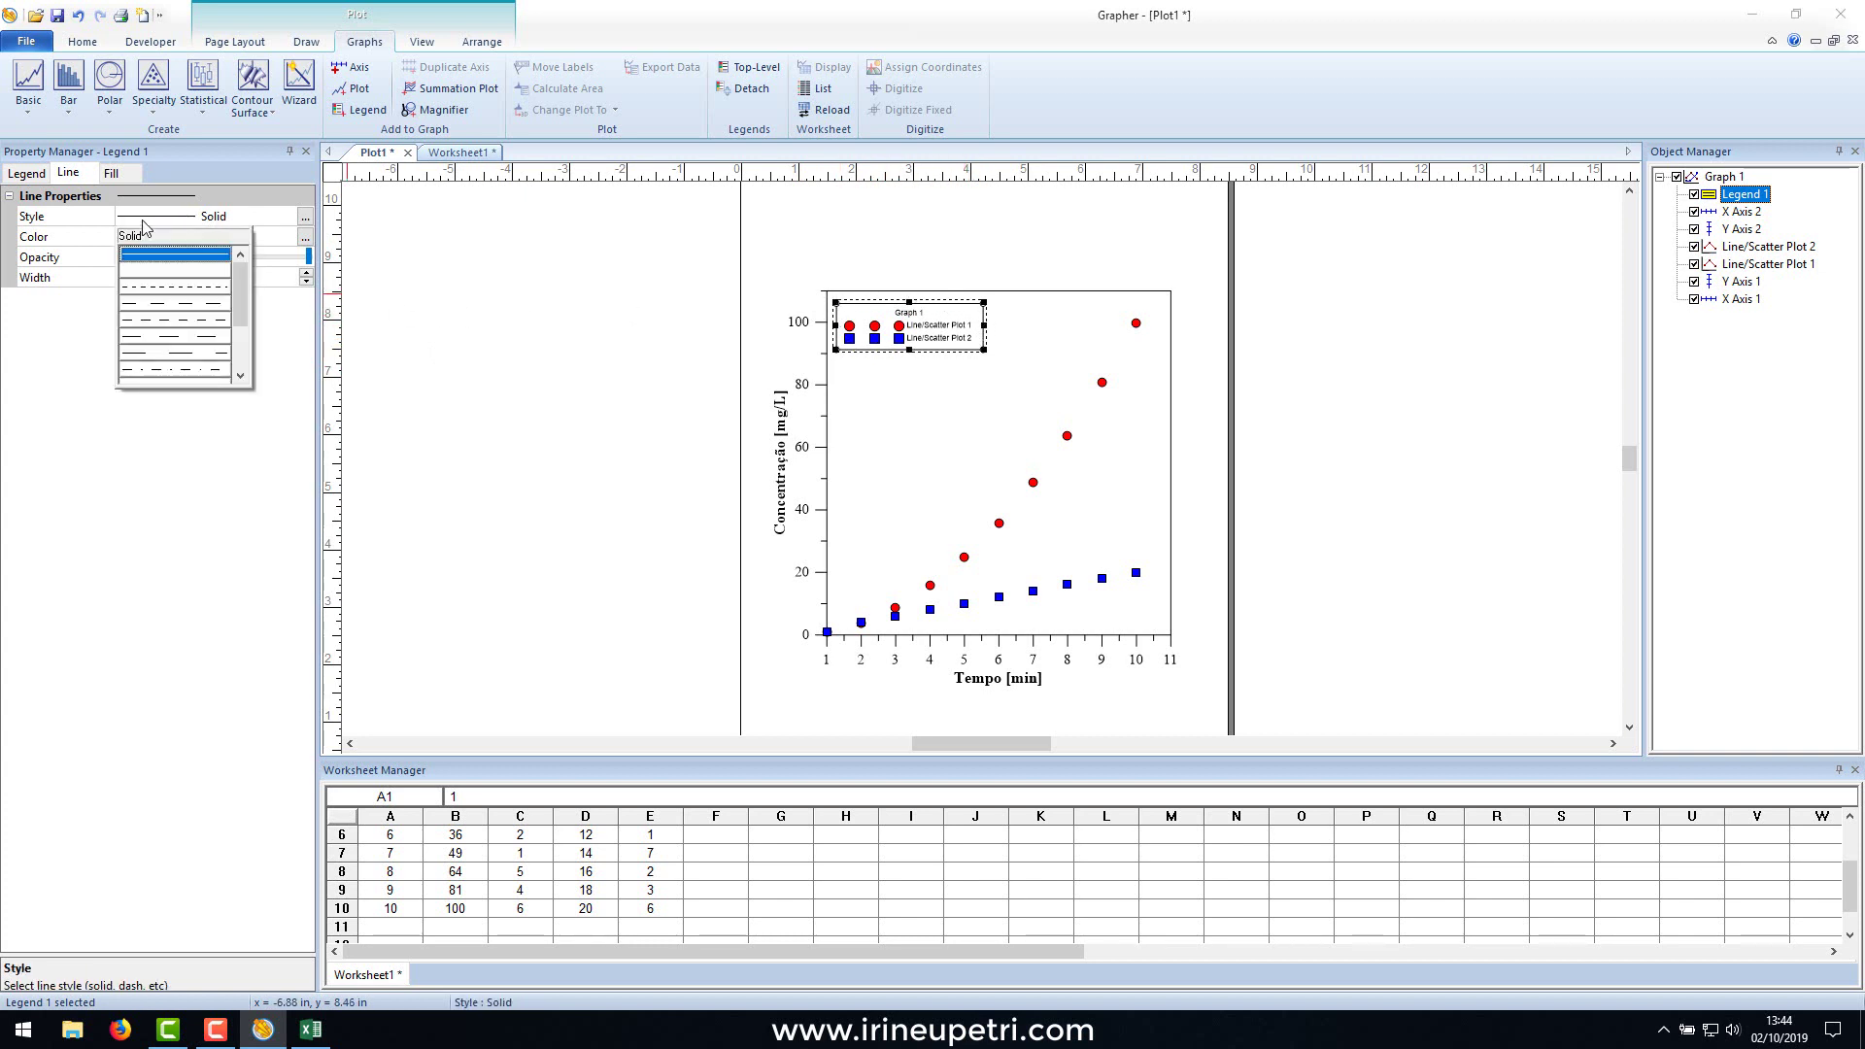
click(150, 277)
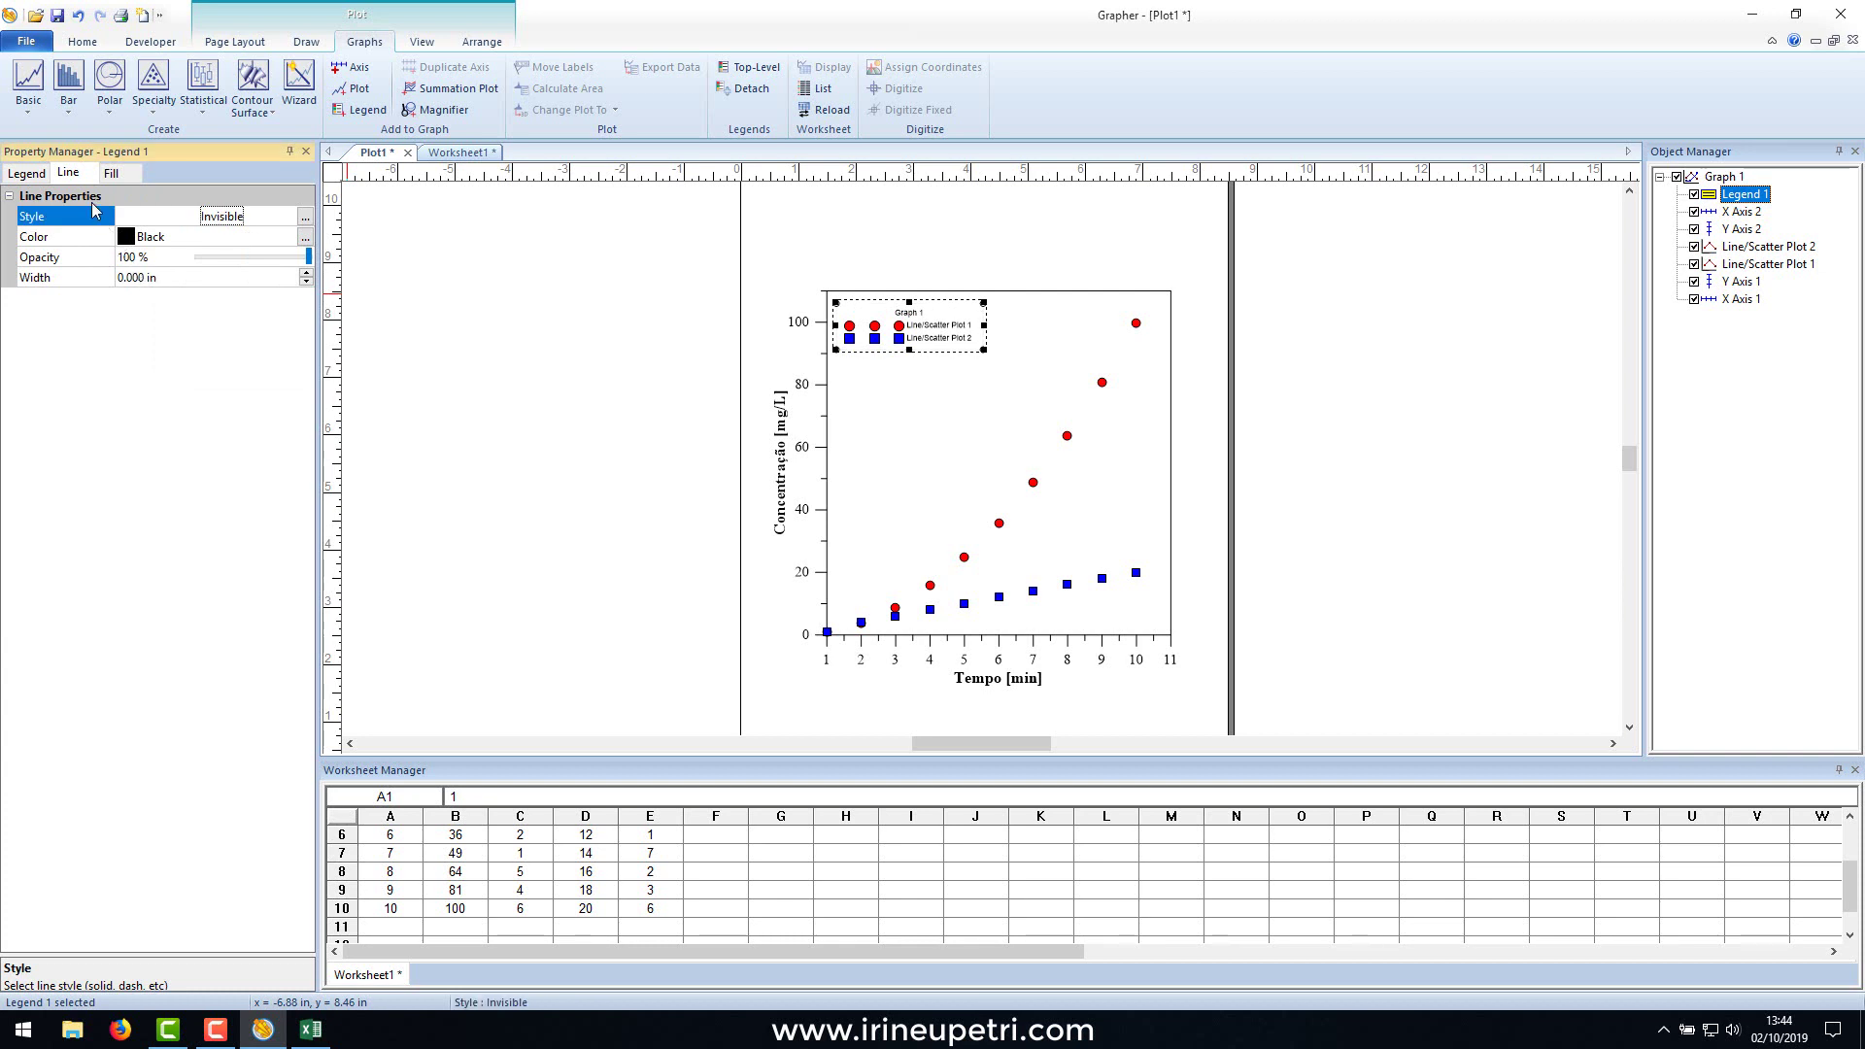
Set the legend to show 1 symbol per entry.
click(29, 173)
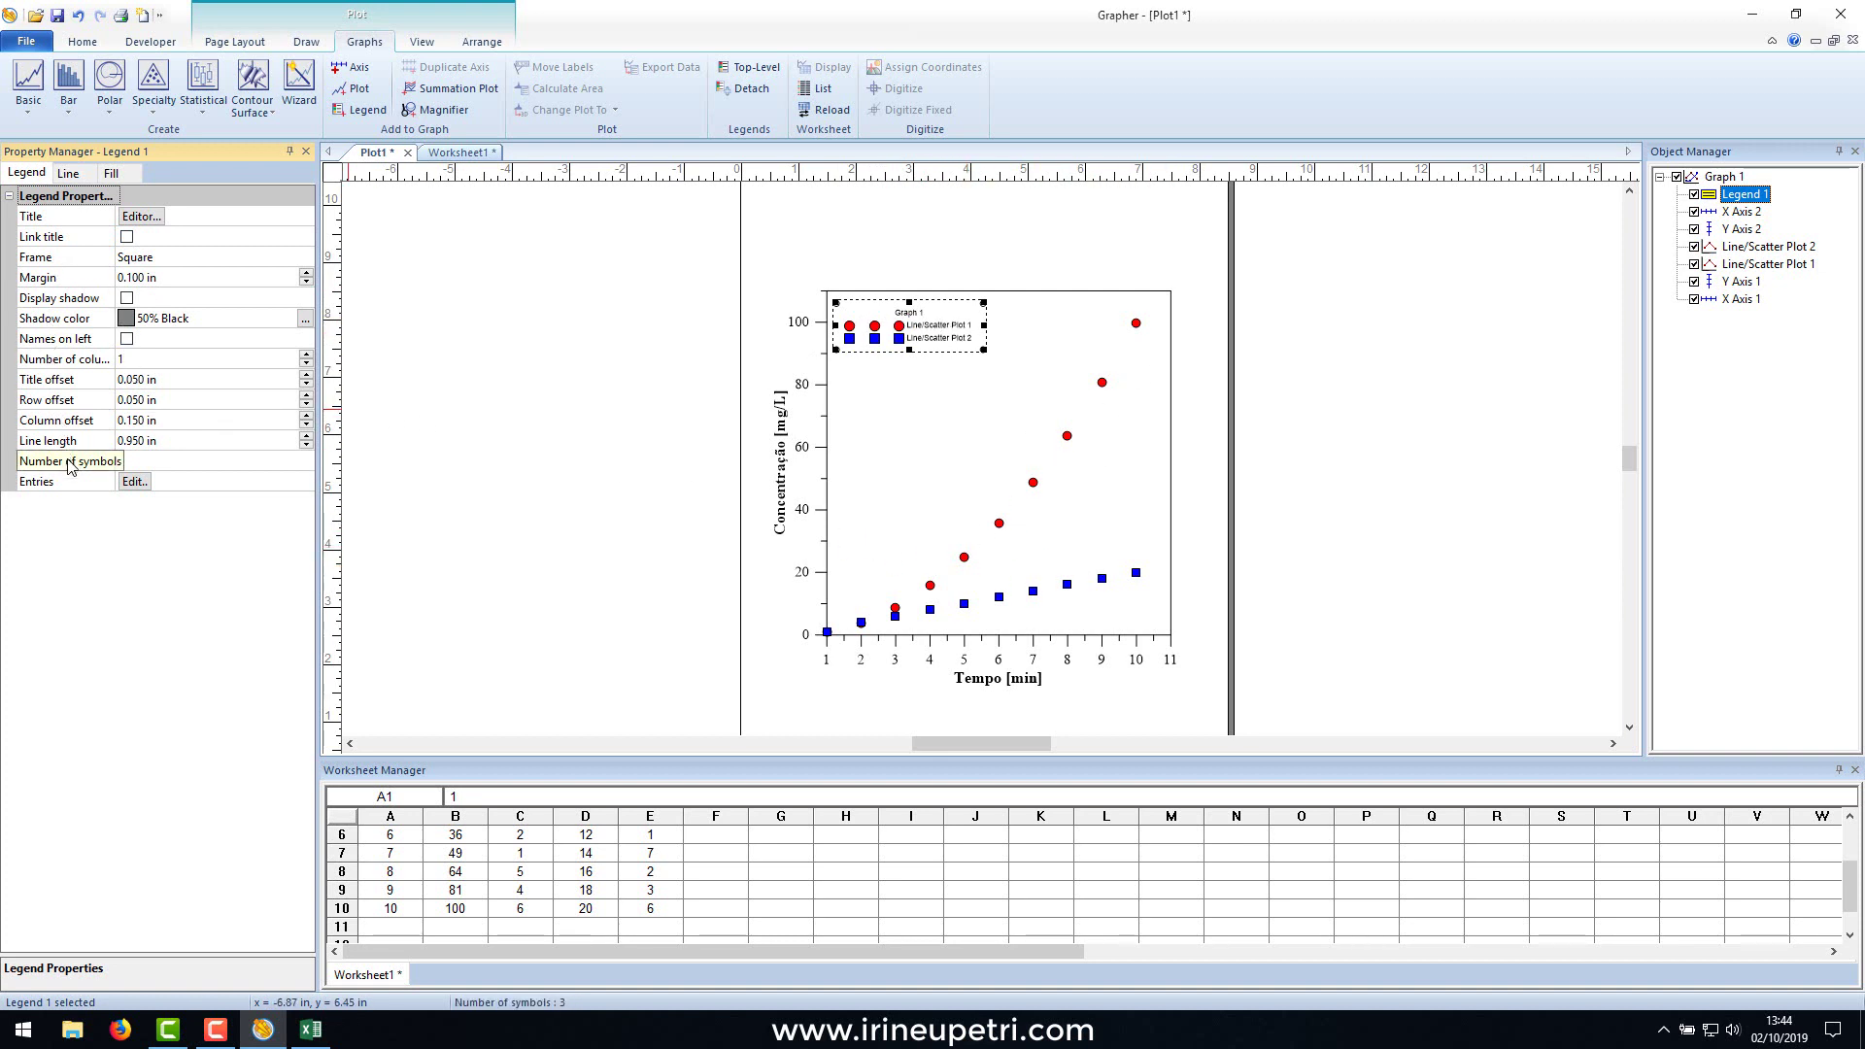
click(262, 462)
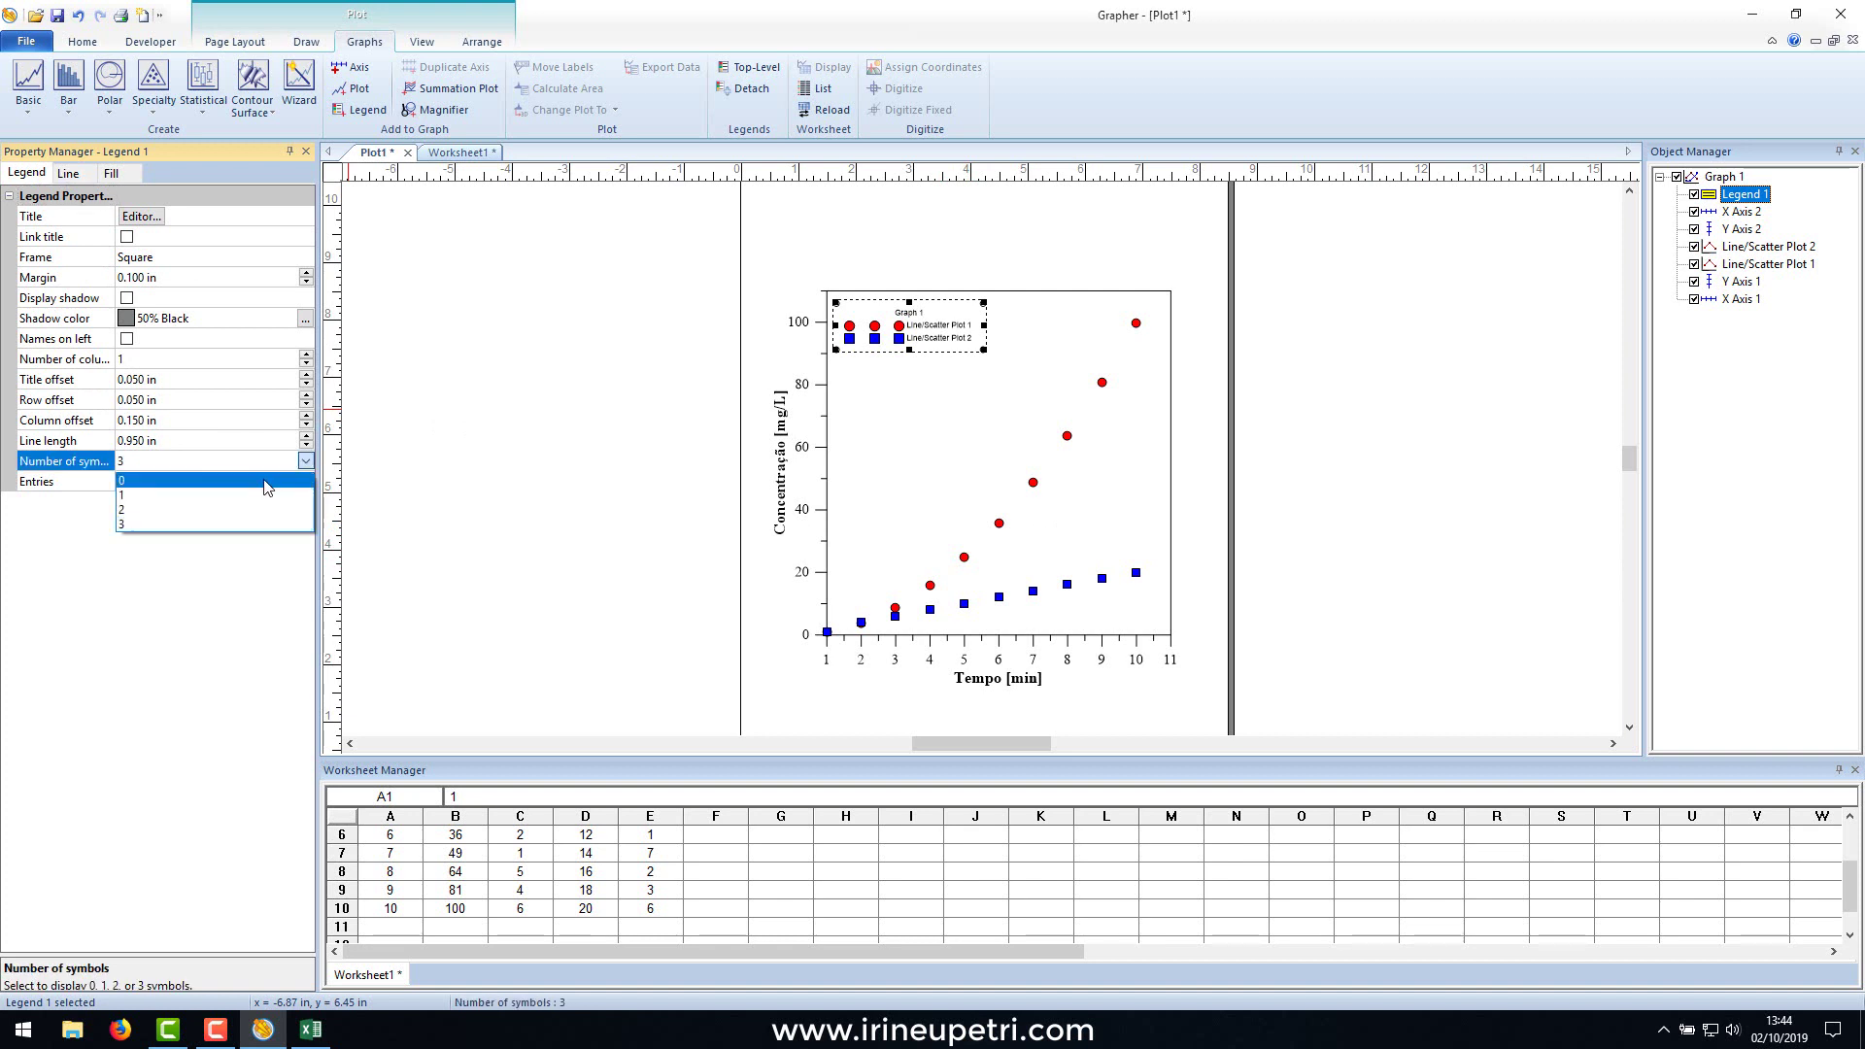
click(210, 495)
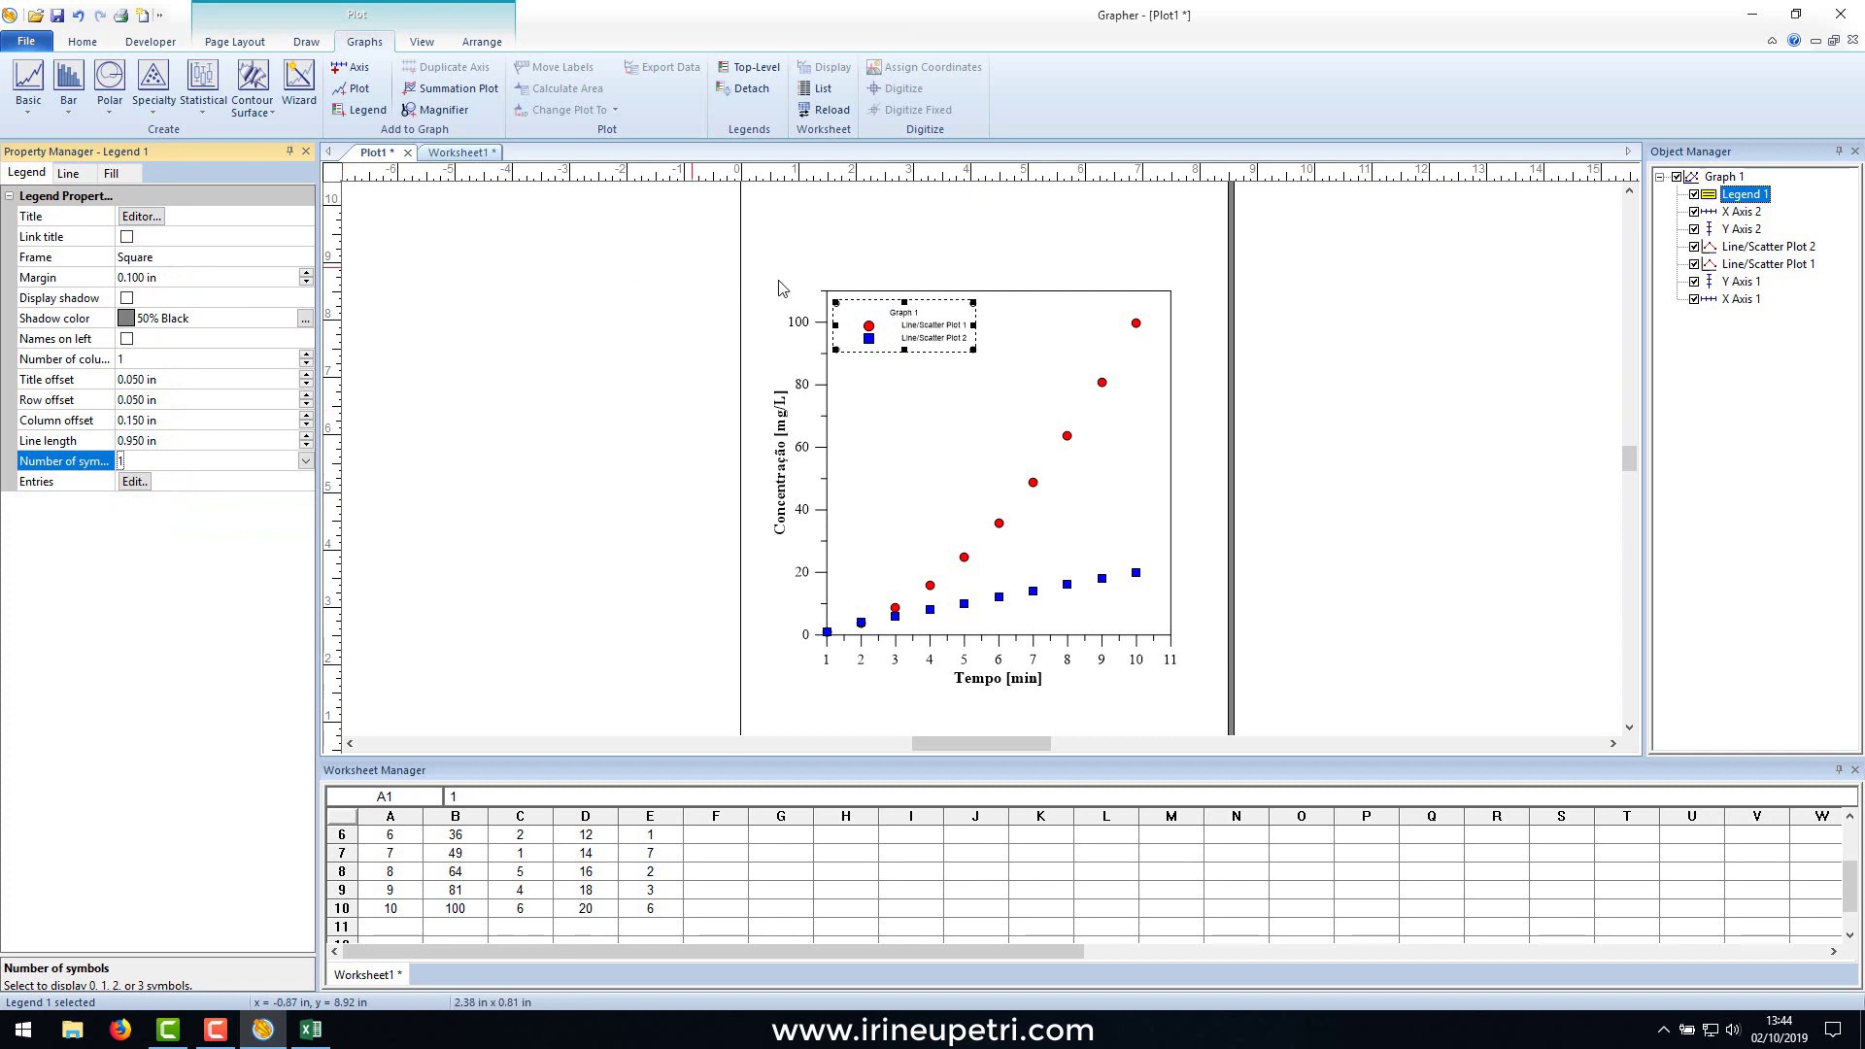
Remove the "Graph 1" title text from the legend.
click(140, 217)
drag(194, 443, 47, 481)
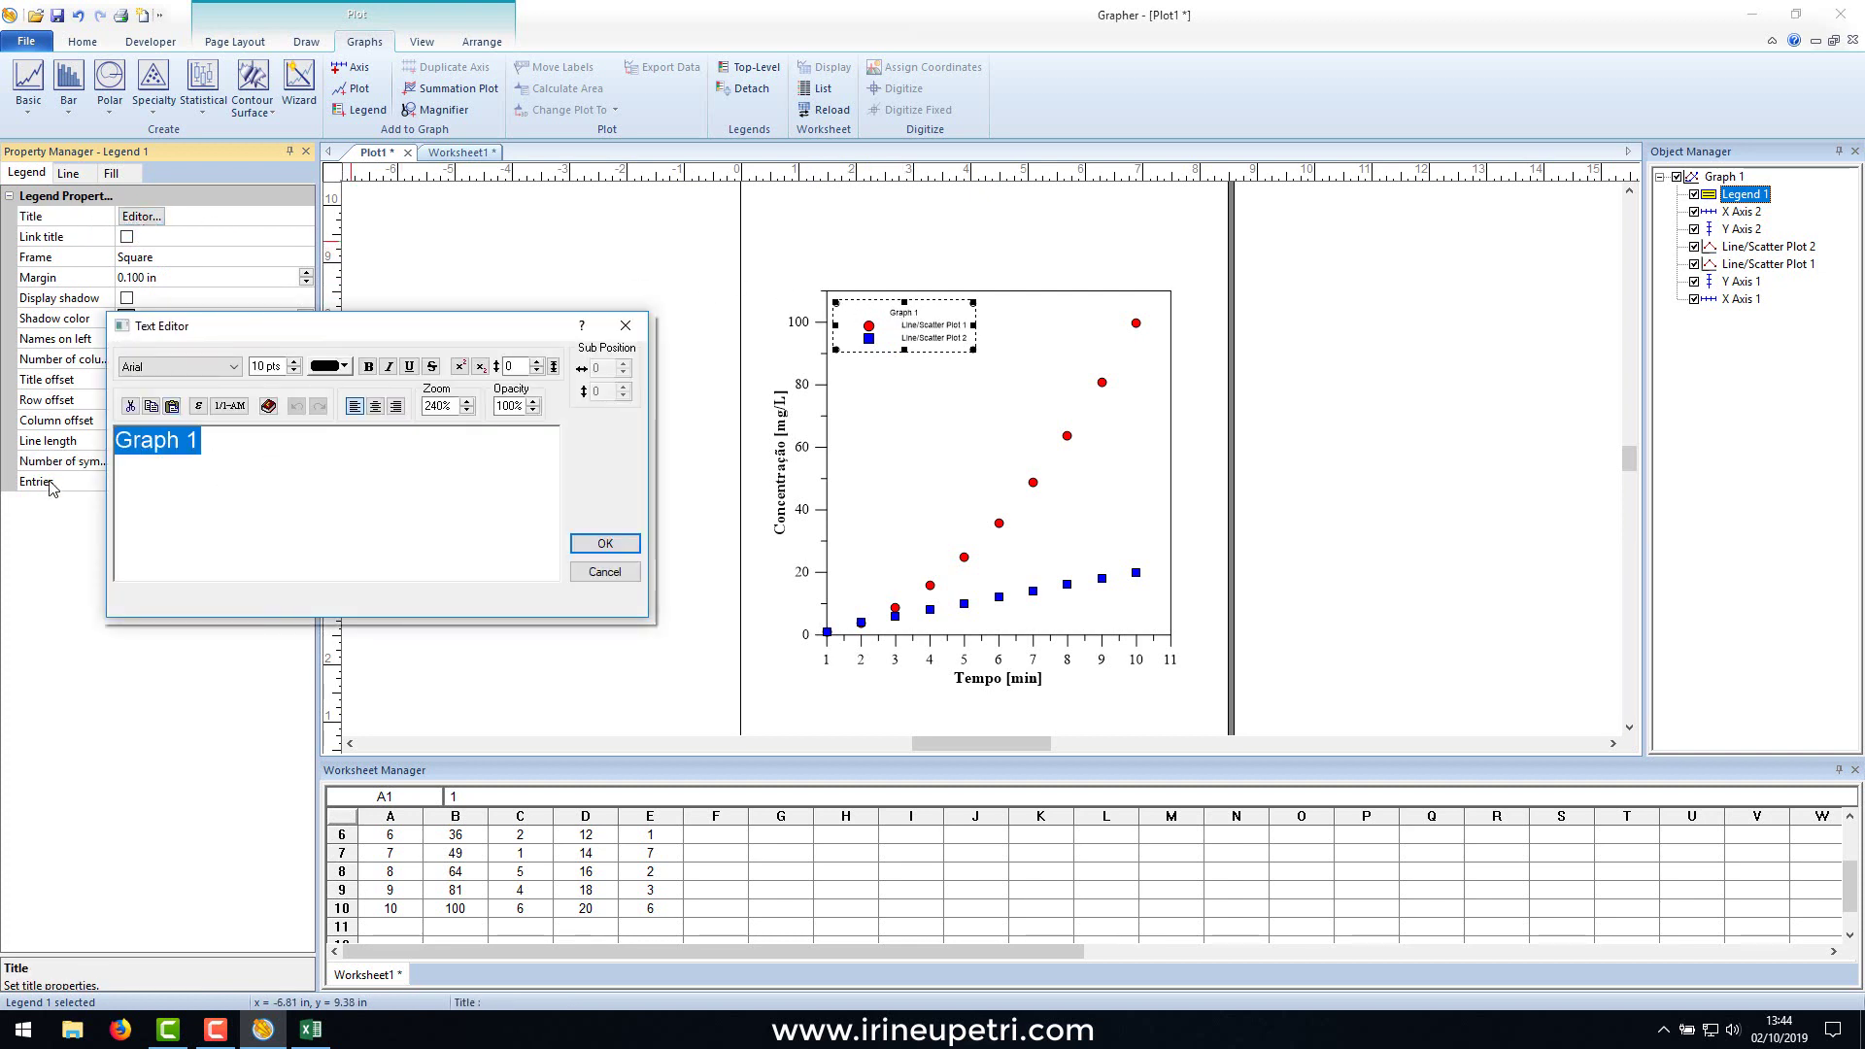
key(Delete)
click(602, 544)
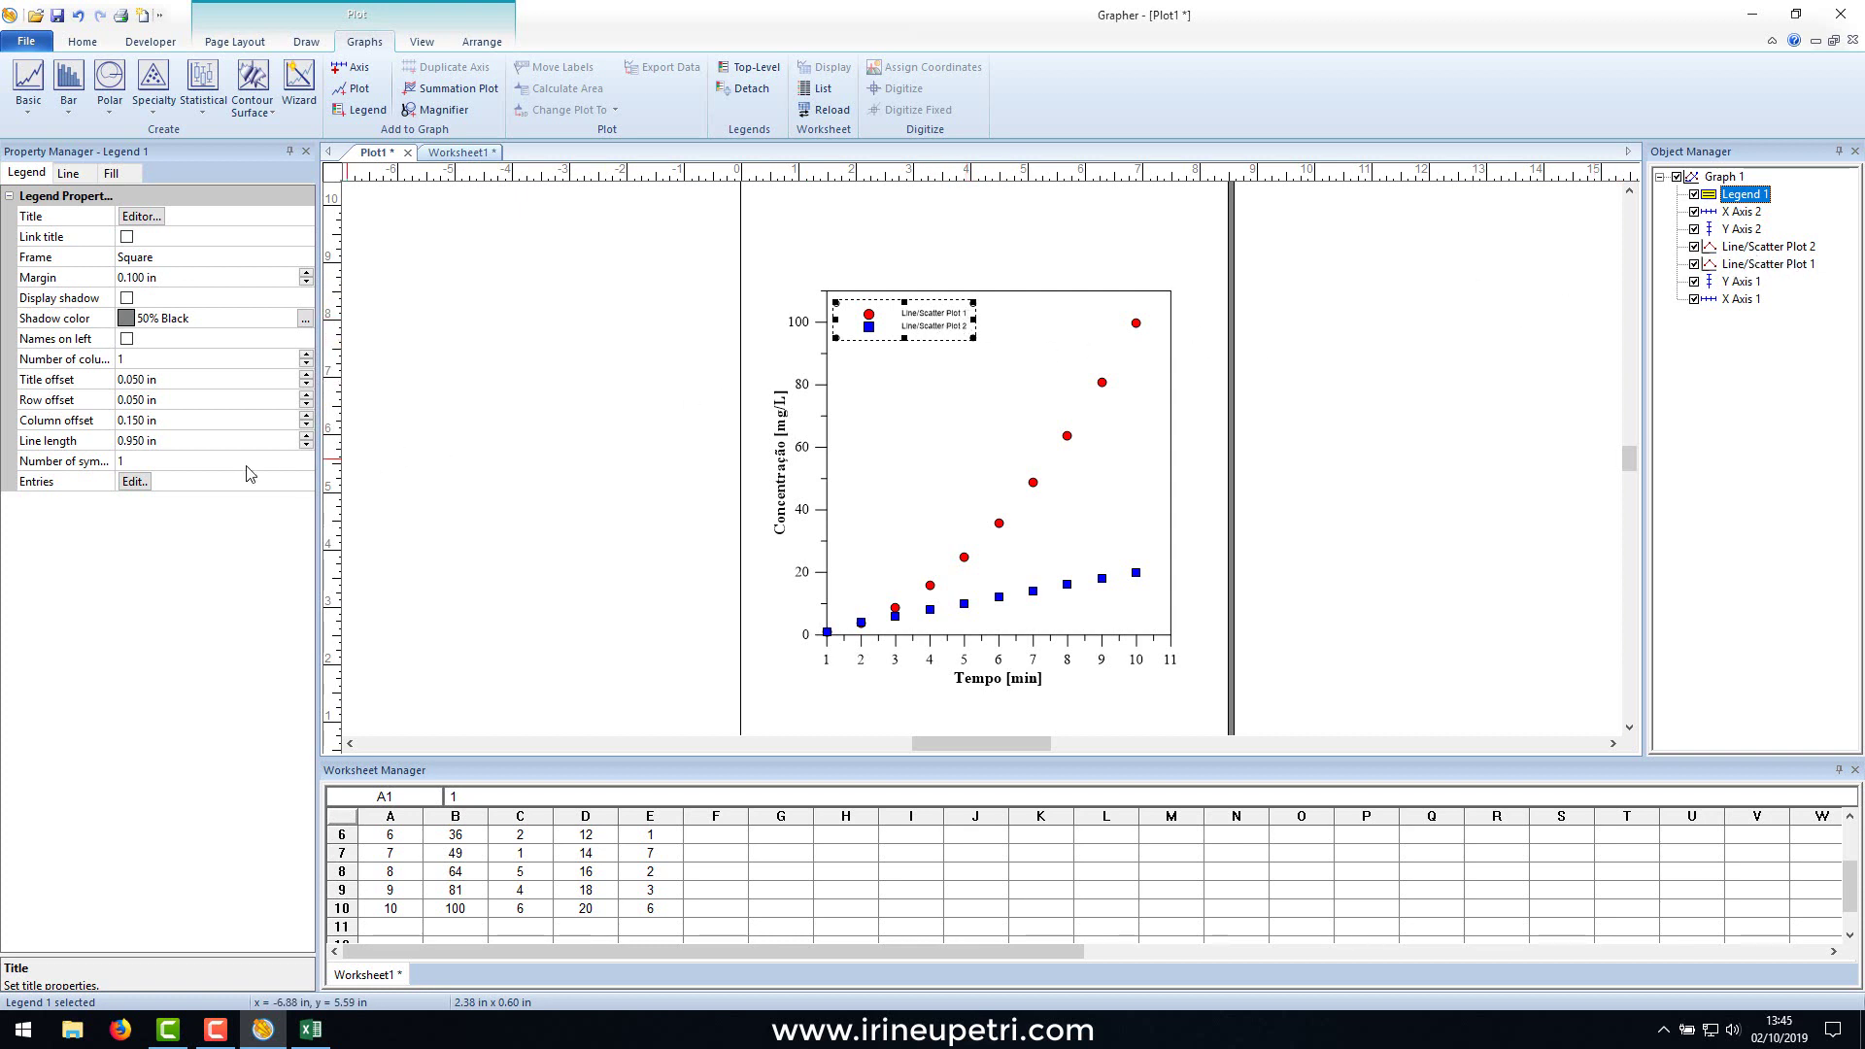
Replace the name of the legend entry for Line/Scatter Plot 1 with "Experimento 1".
click(132, 482)
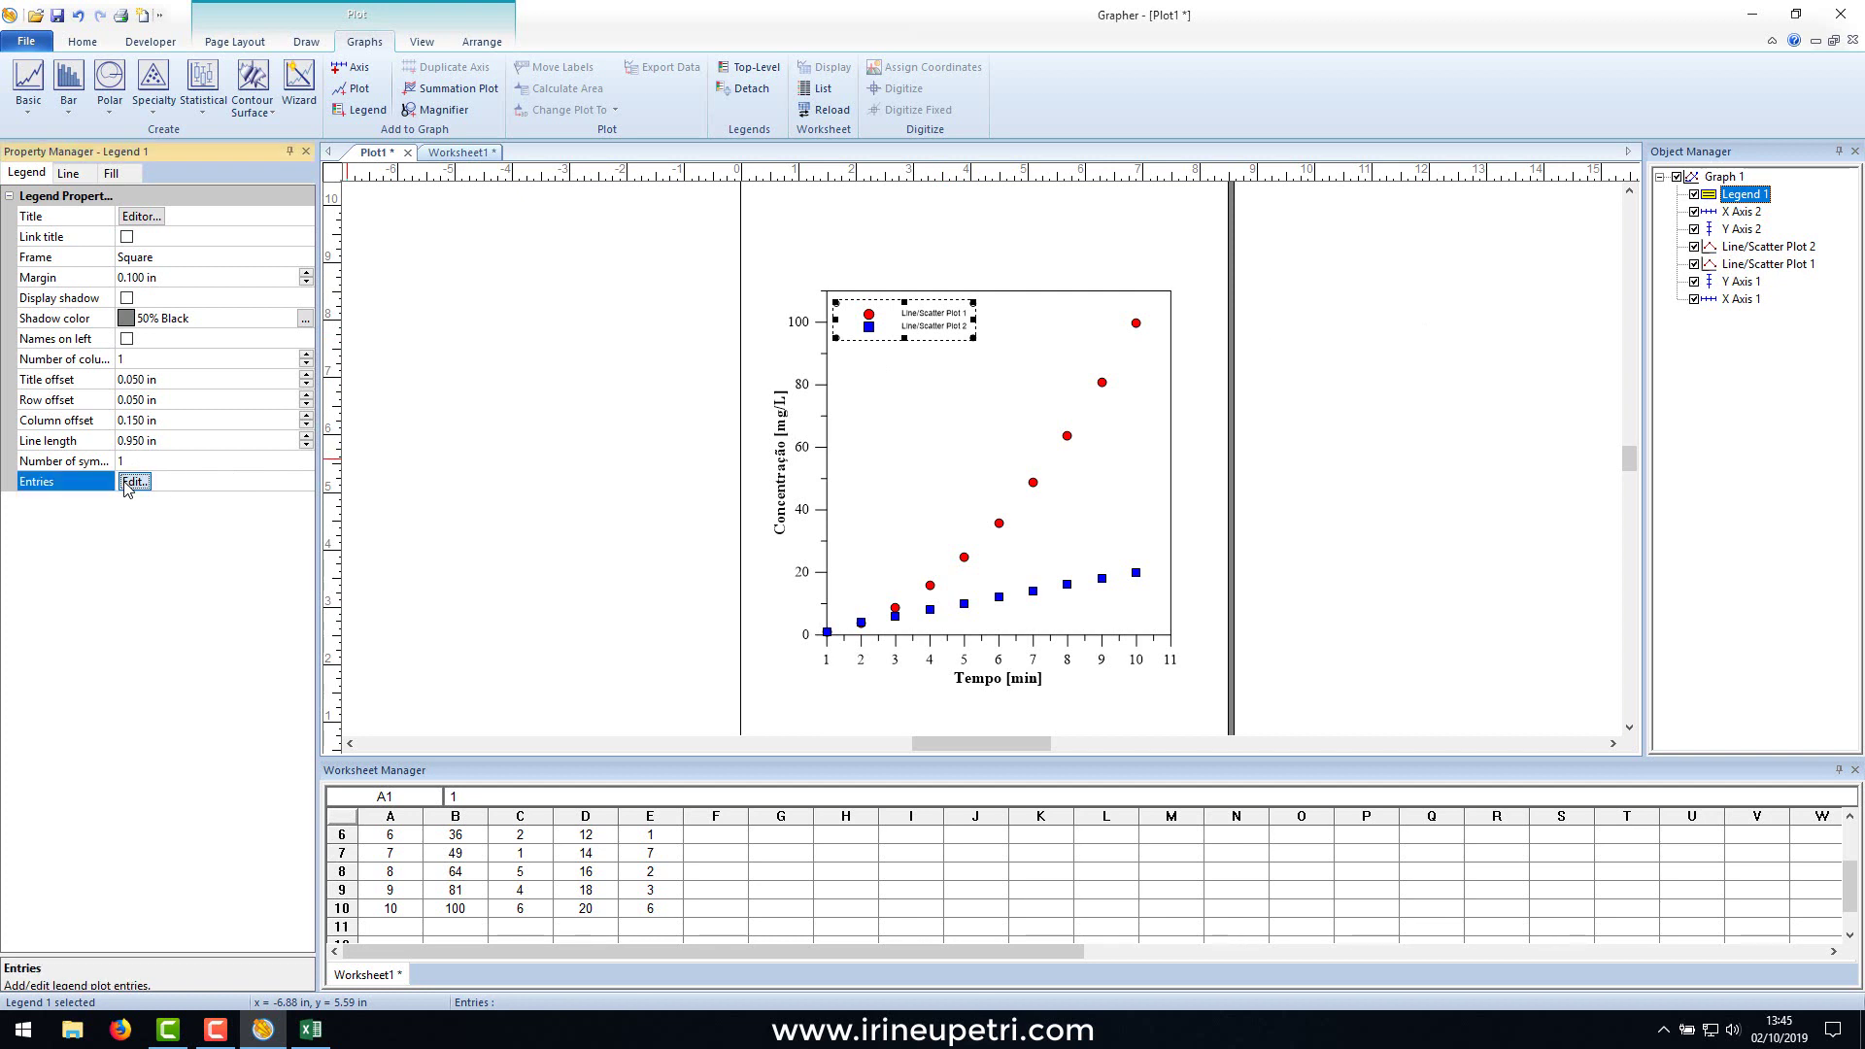
drag(393, 379, 454, 293)
double_click(311, 353)
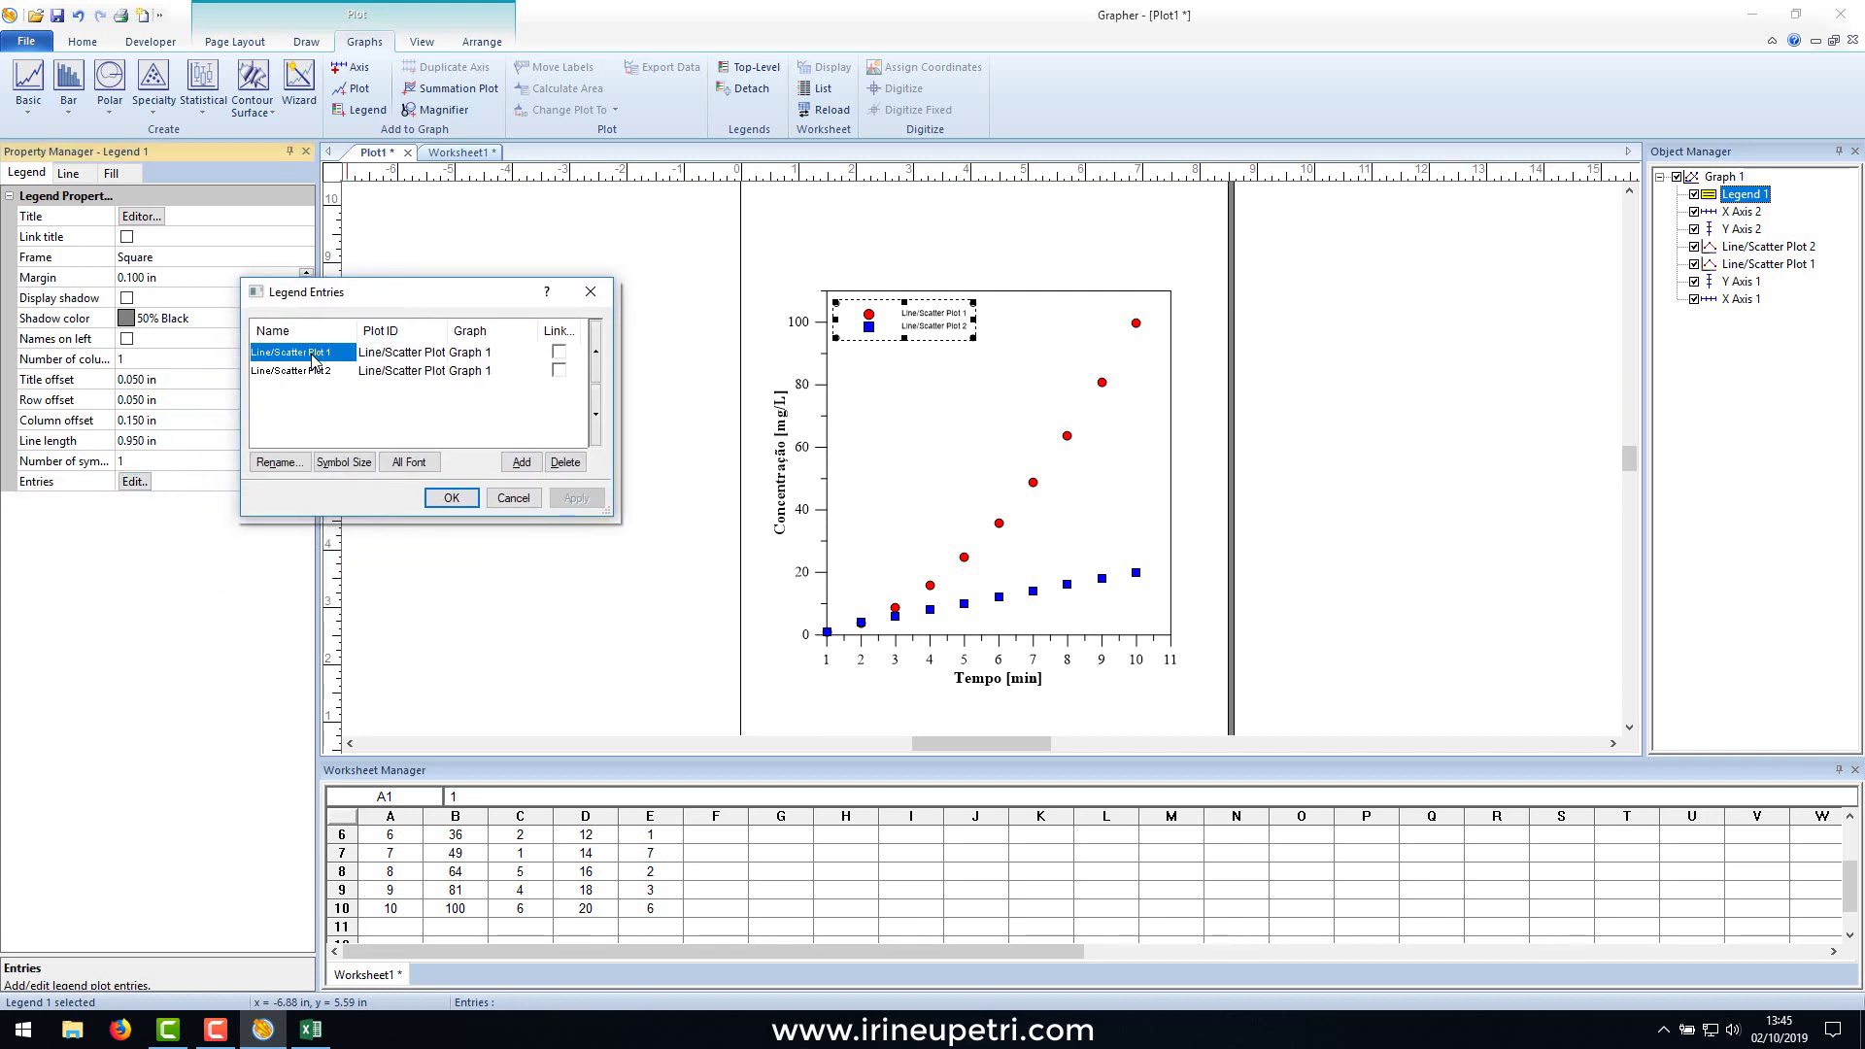
drag(492, 499, 247, 464)
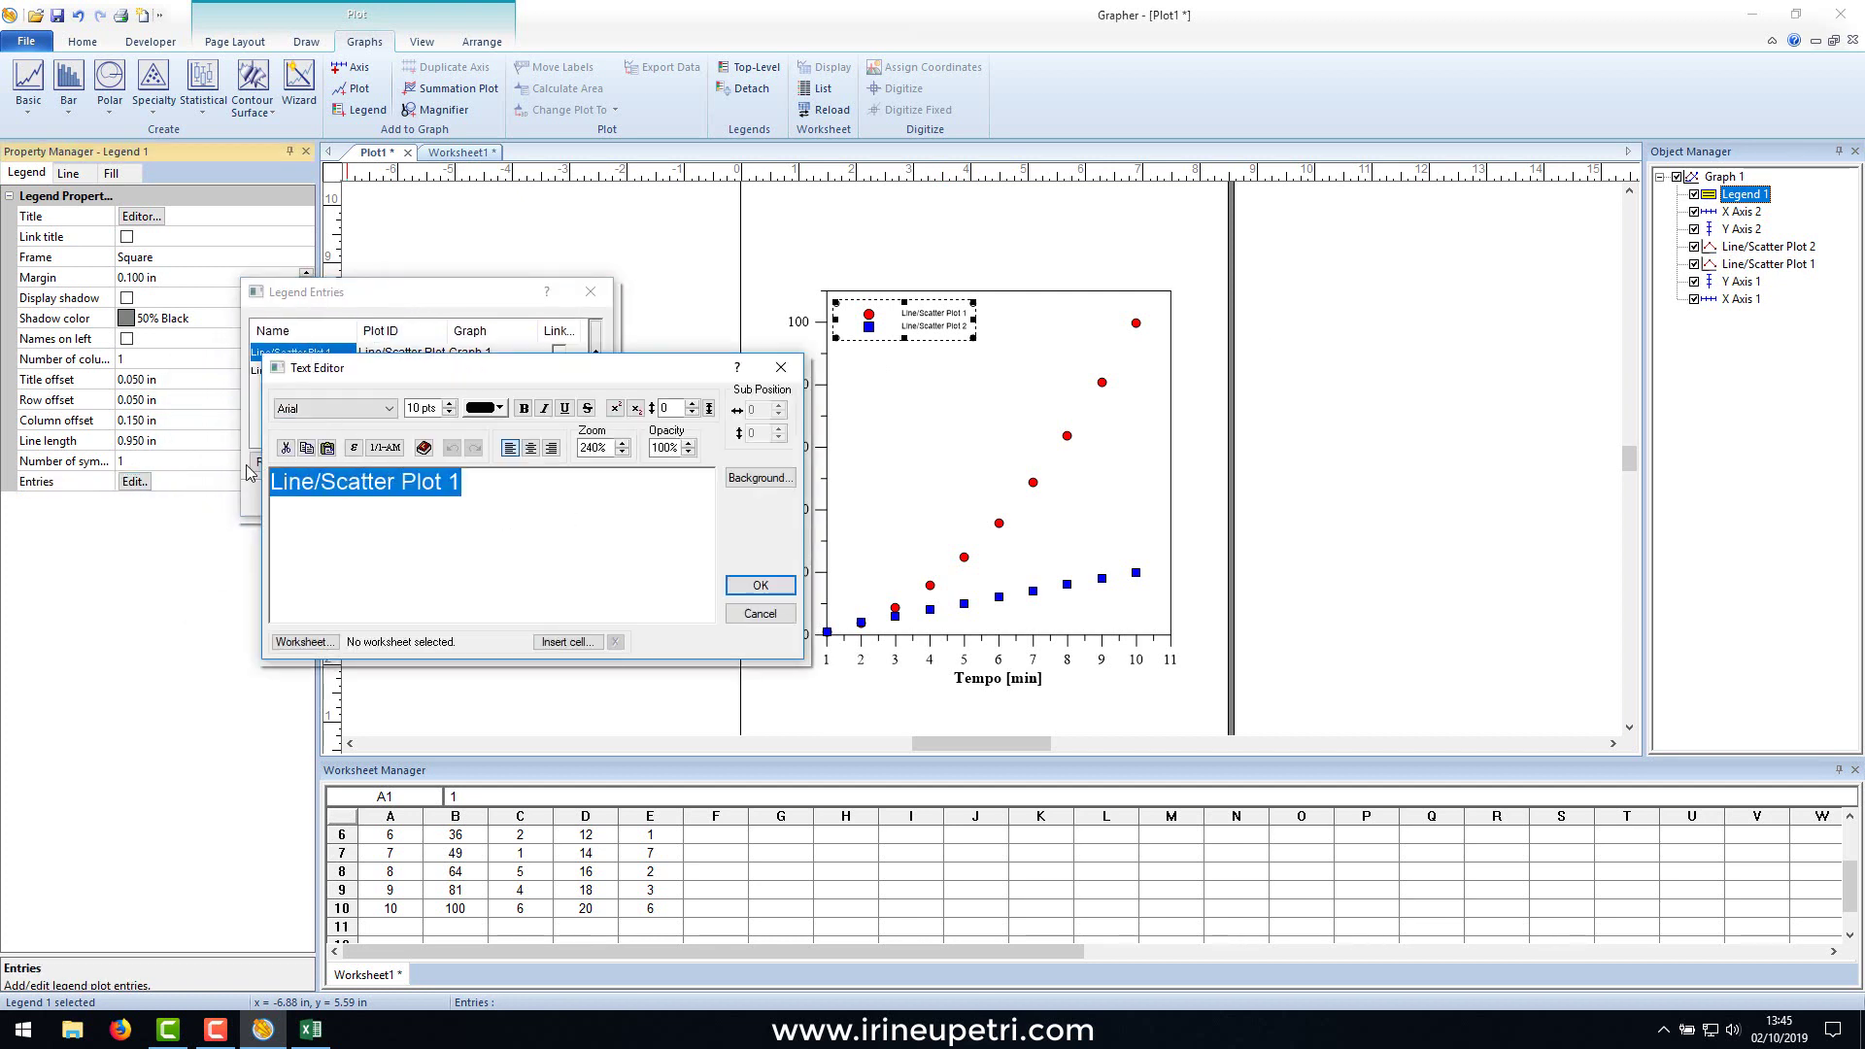
text(Experime)
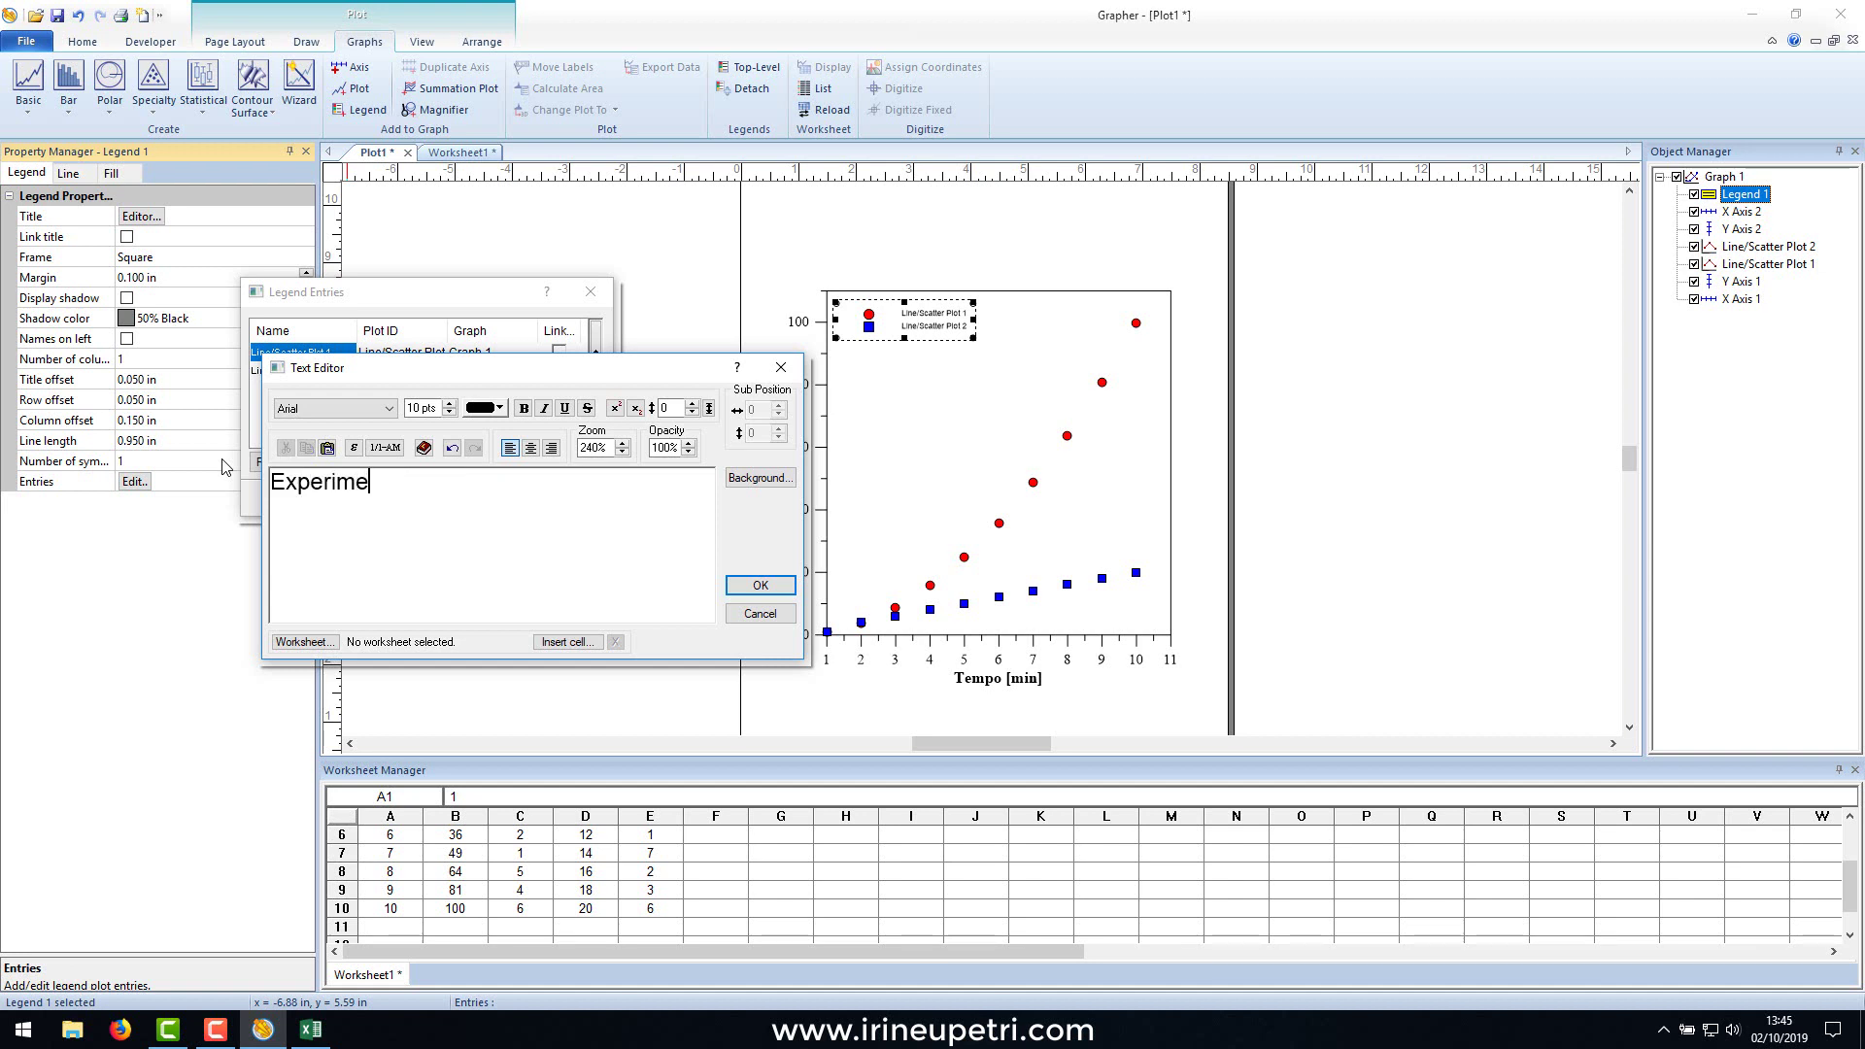
text(nto 1)
Format the Experimento 1 legend entry in Times New Roman, 18 points.
key(ctrl+a)
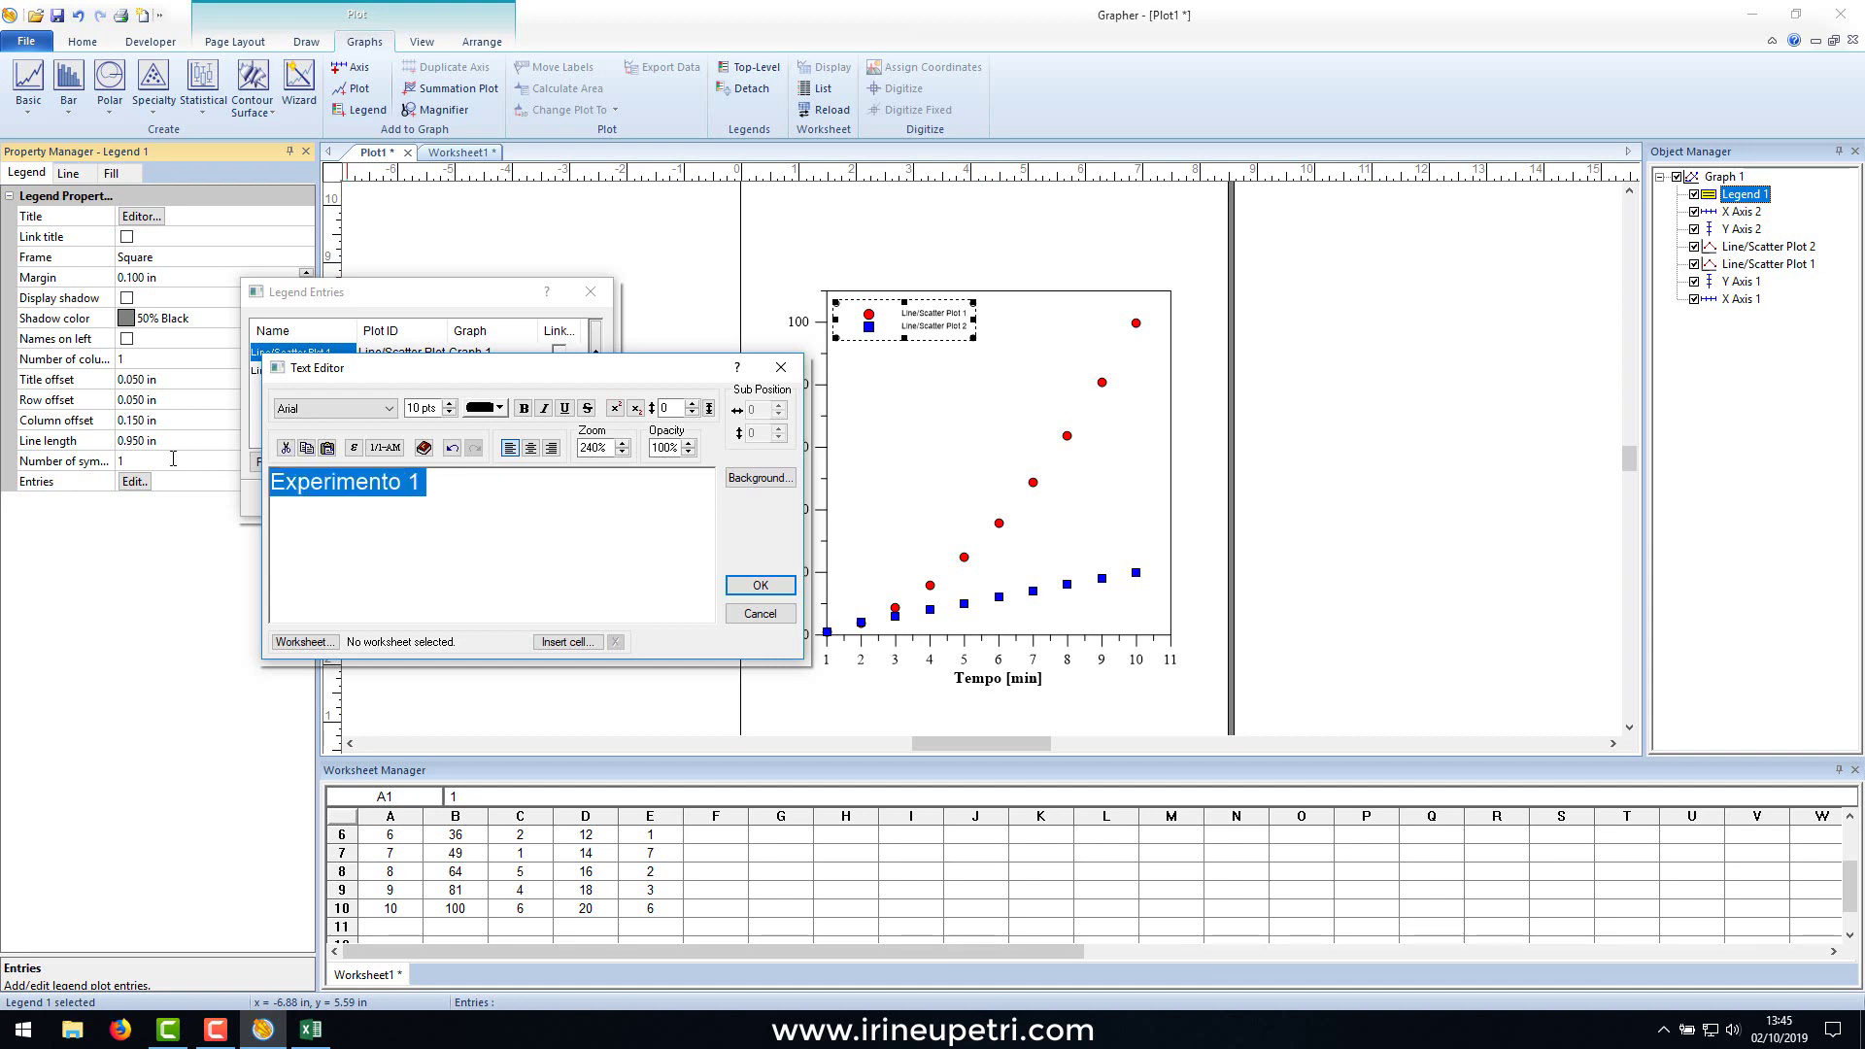
click(310, 410)
text(r)
text(times)
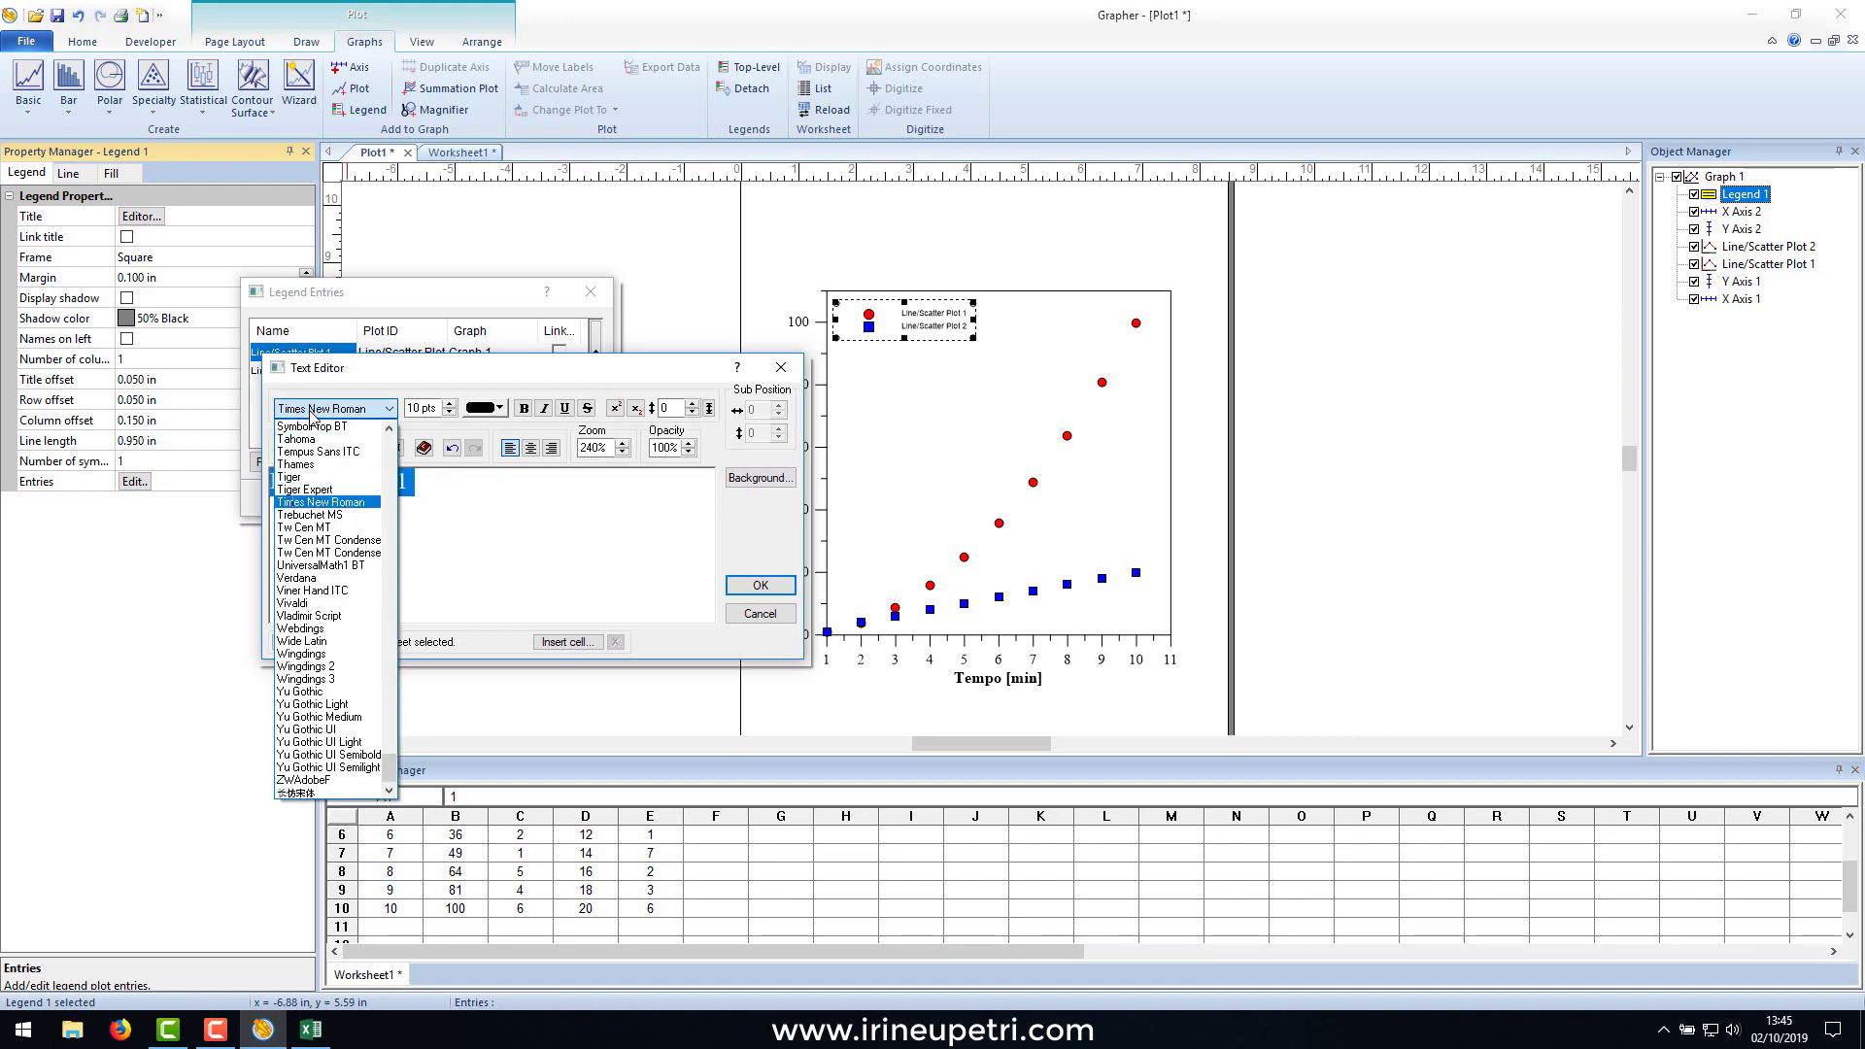
key(Return)
click(449, 405)
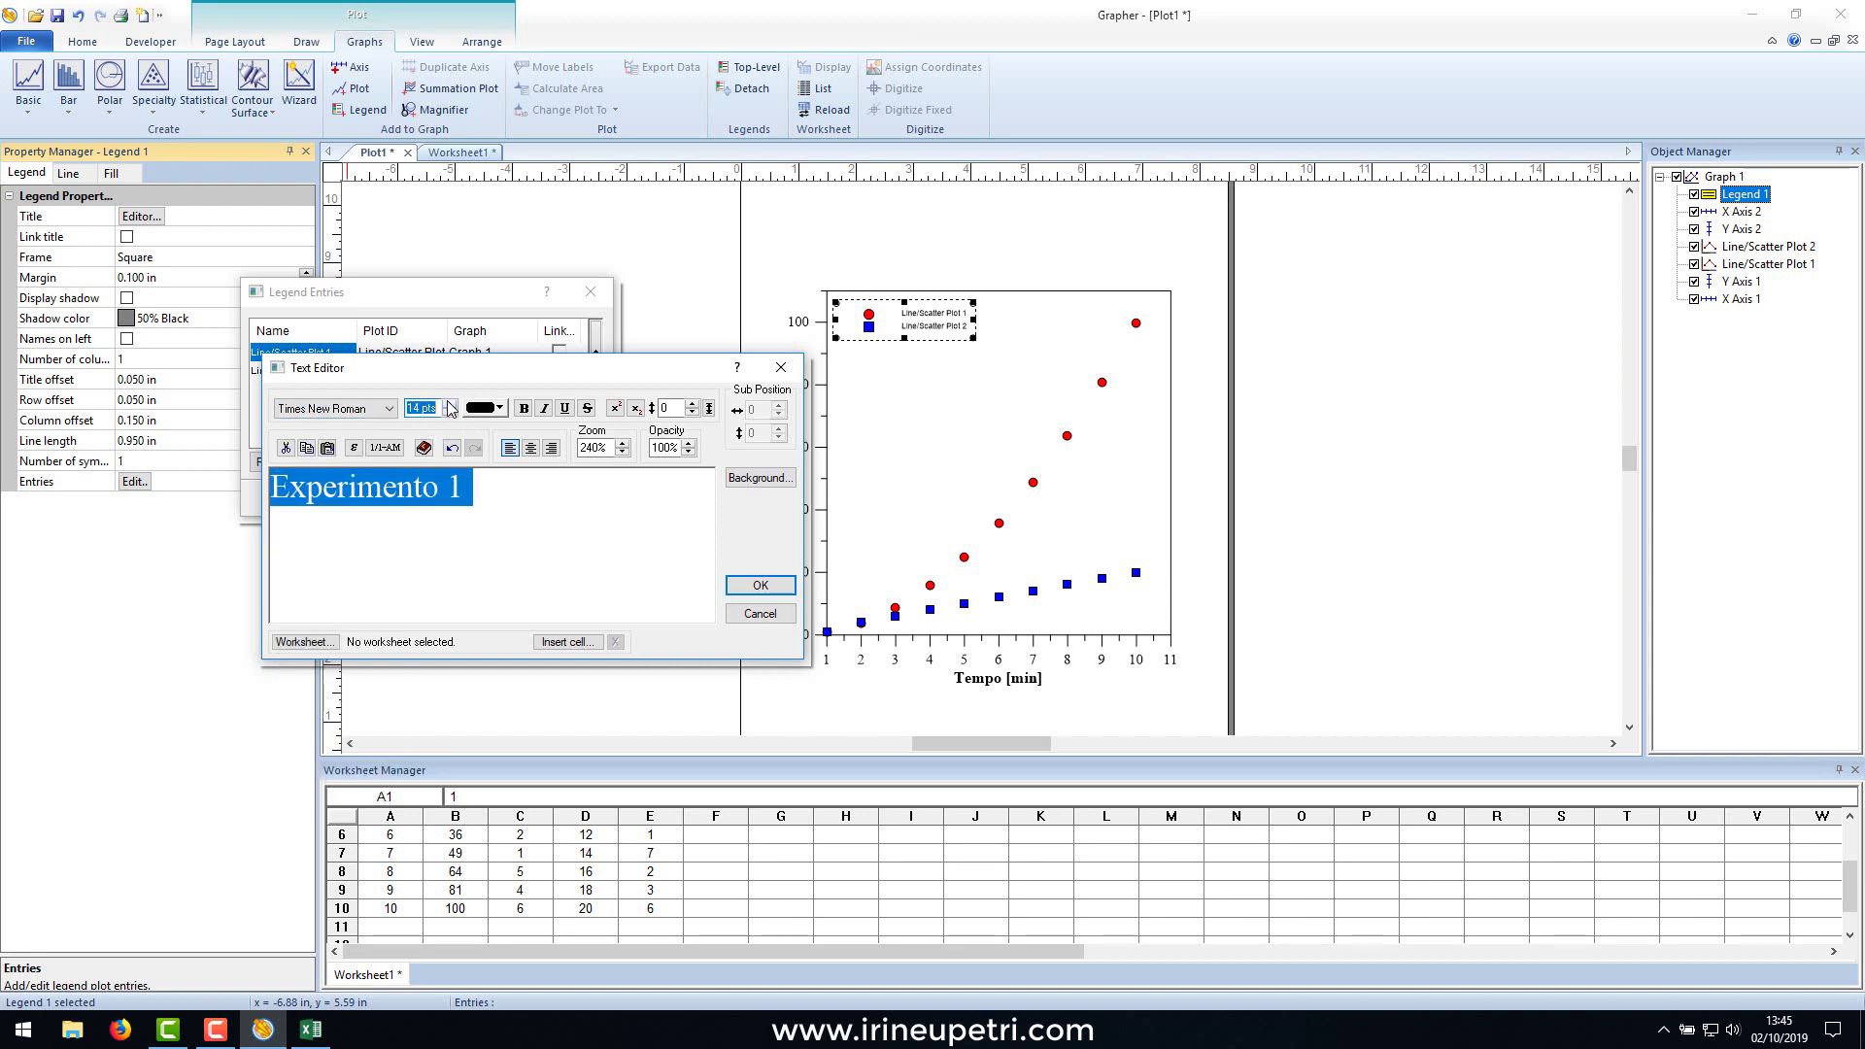
click(449, 405)
click(448, 404)
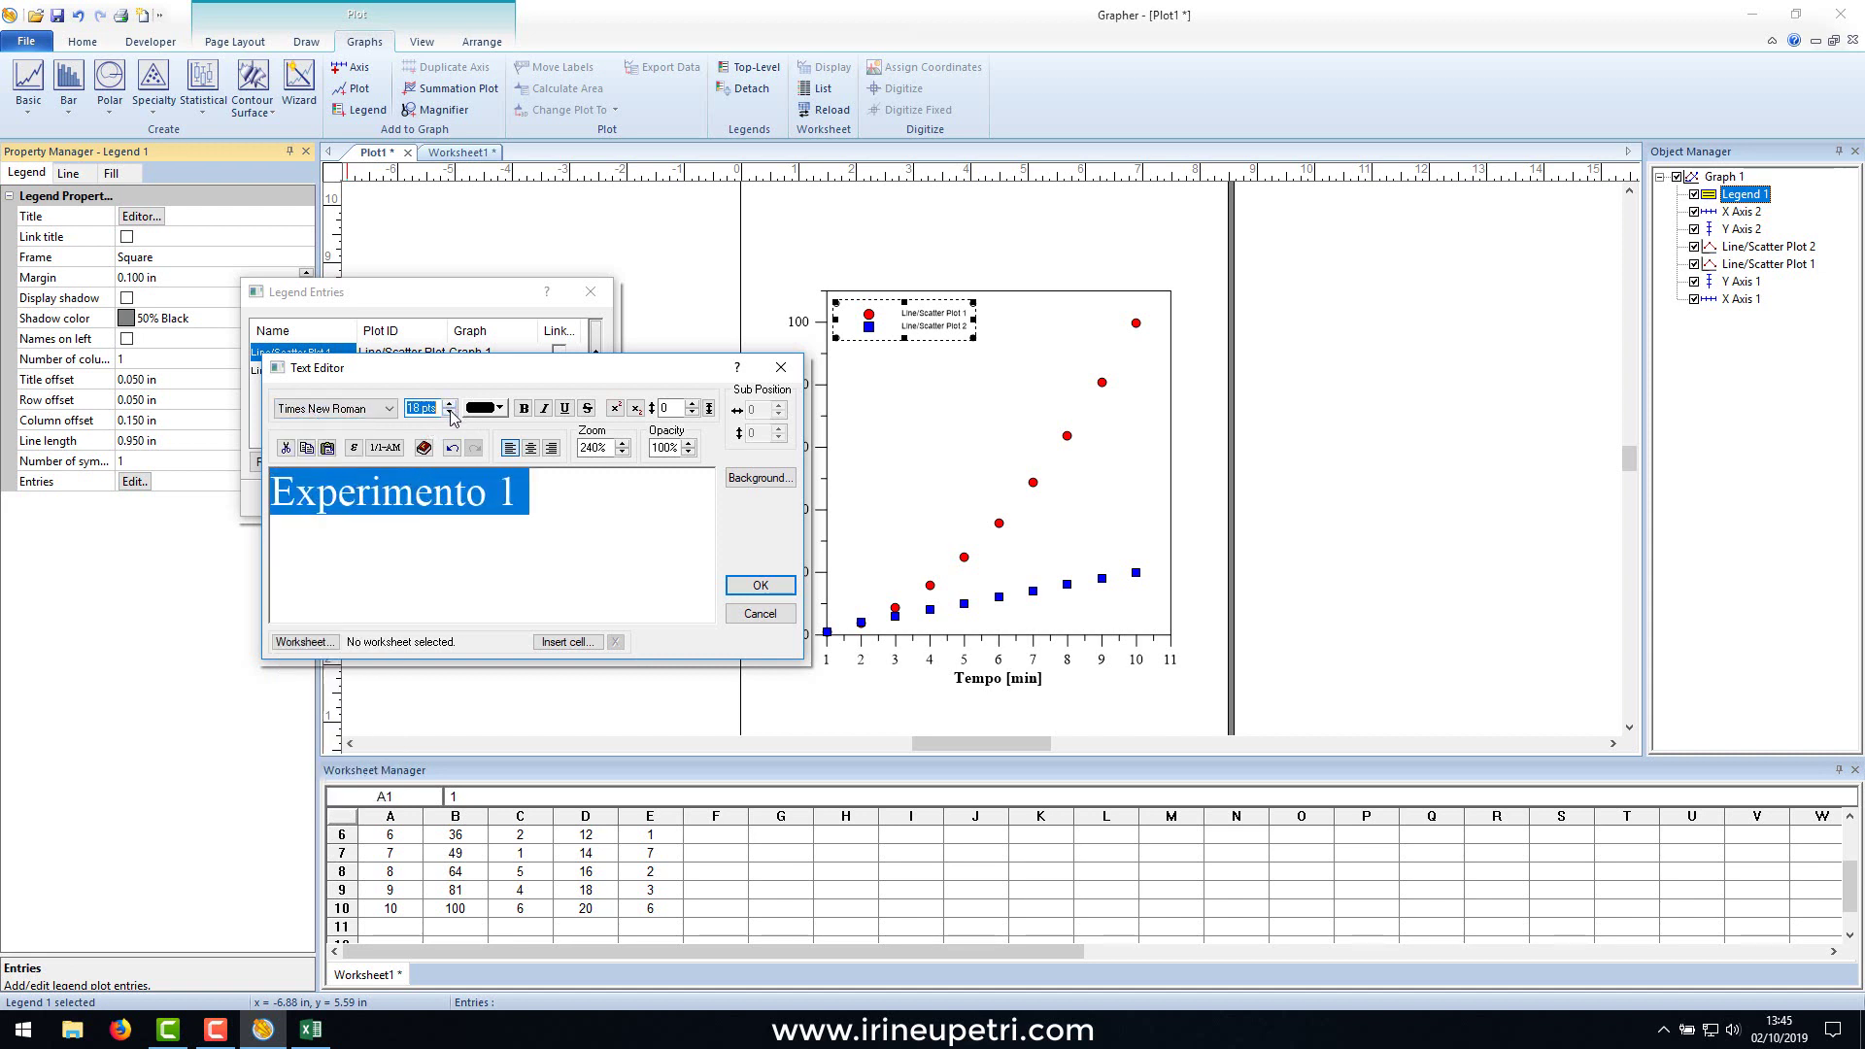
click(753, 585)
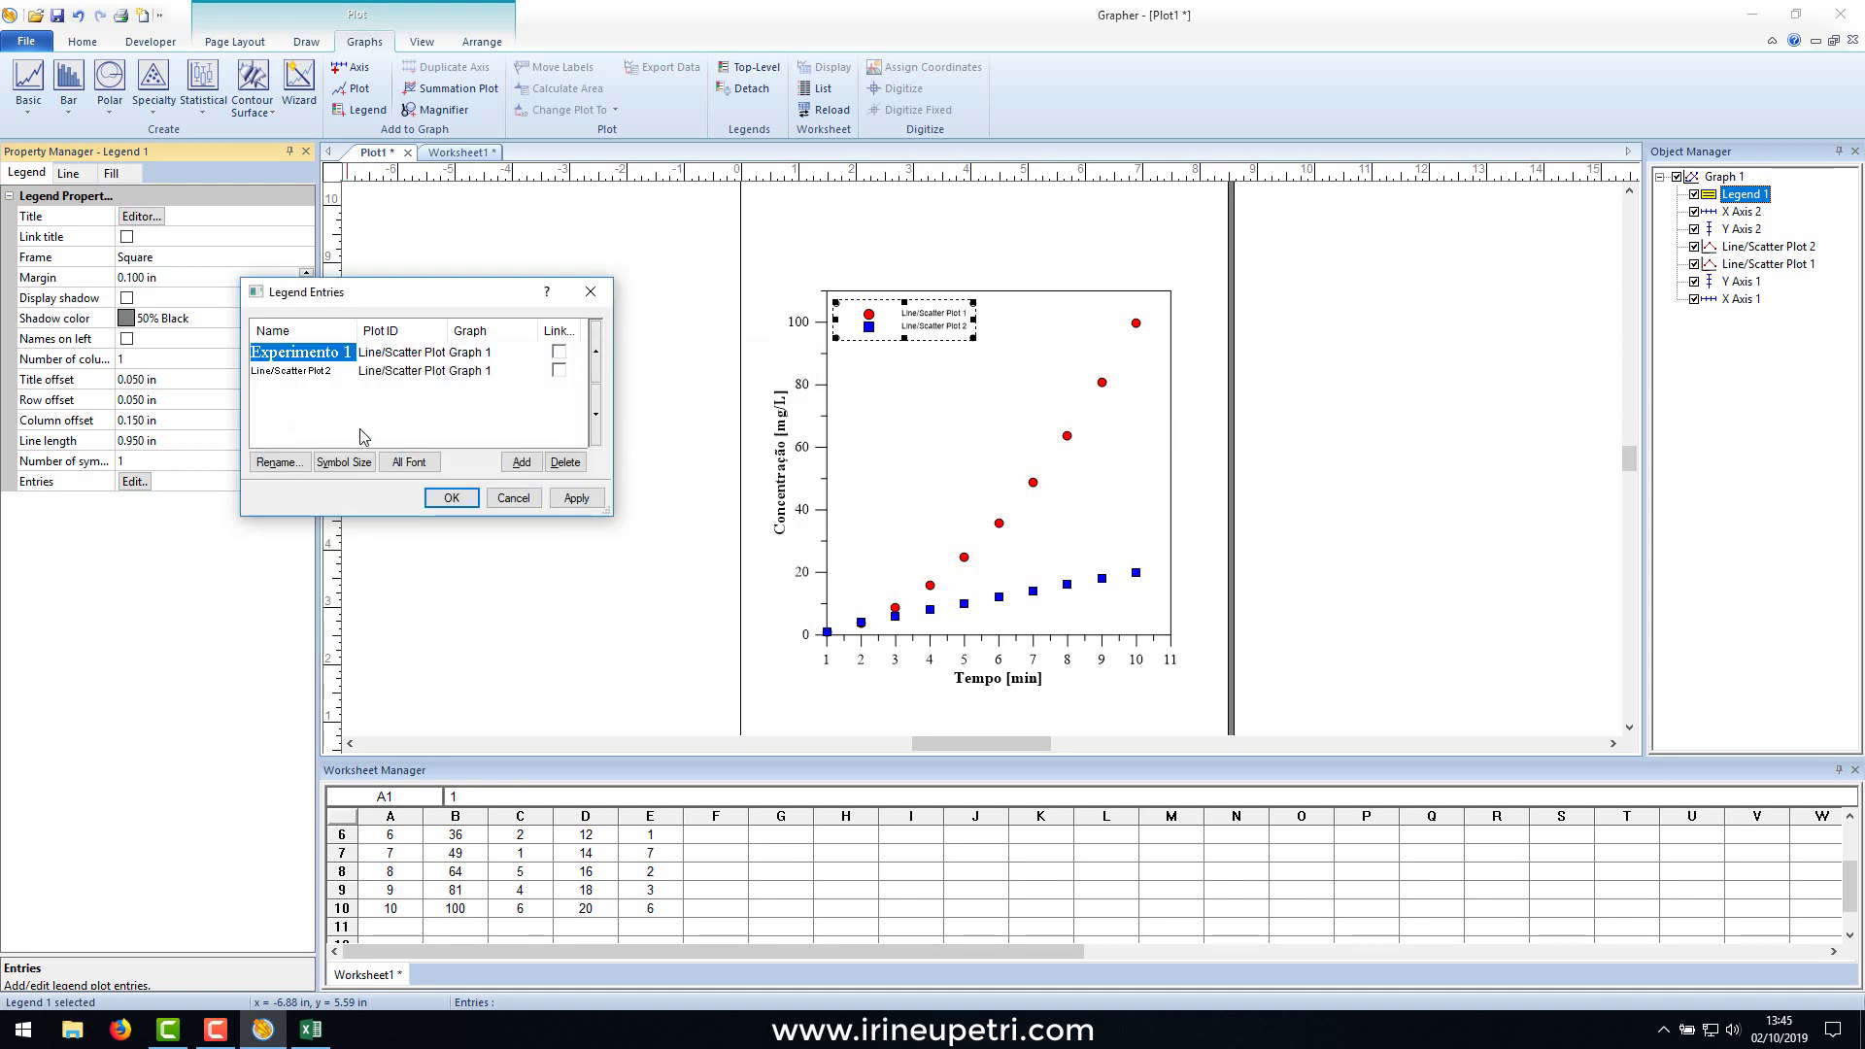
Replace the name of the legend entry for Line/Scatter Plot 2 with "Experimento 2".
click(301, 371)
click(415, 462)
drag(464, 483, 177, 504)
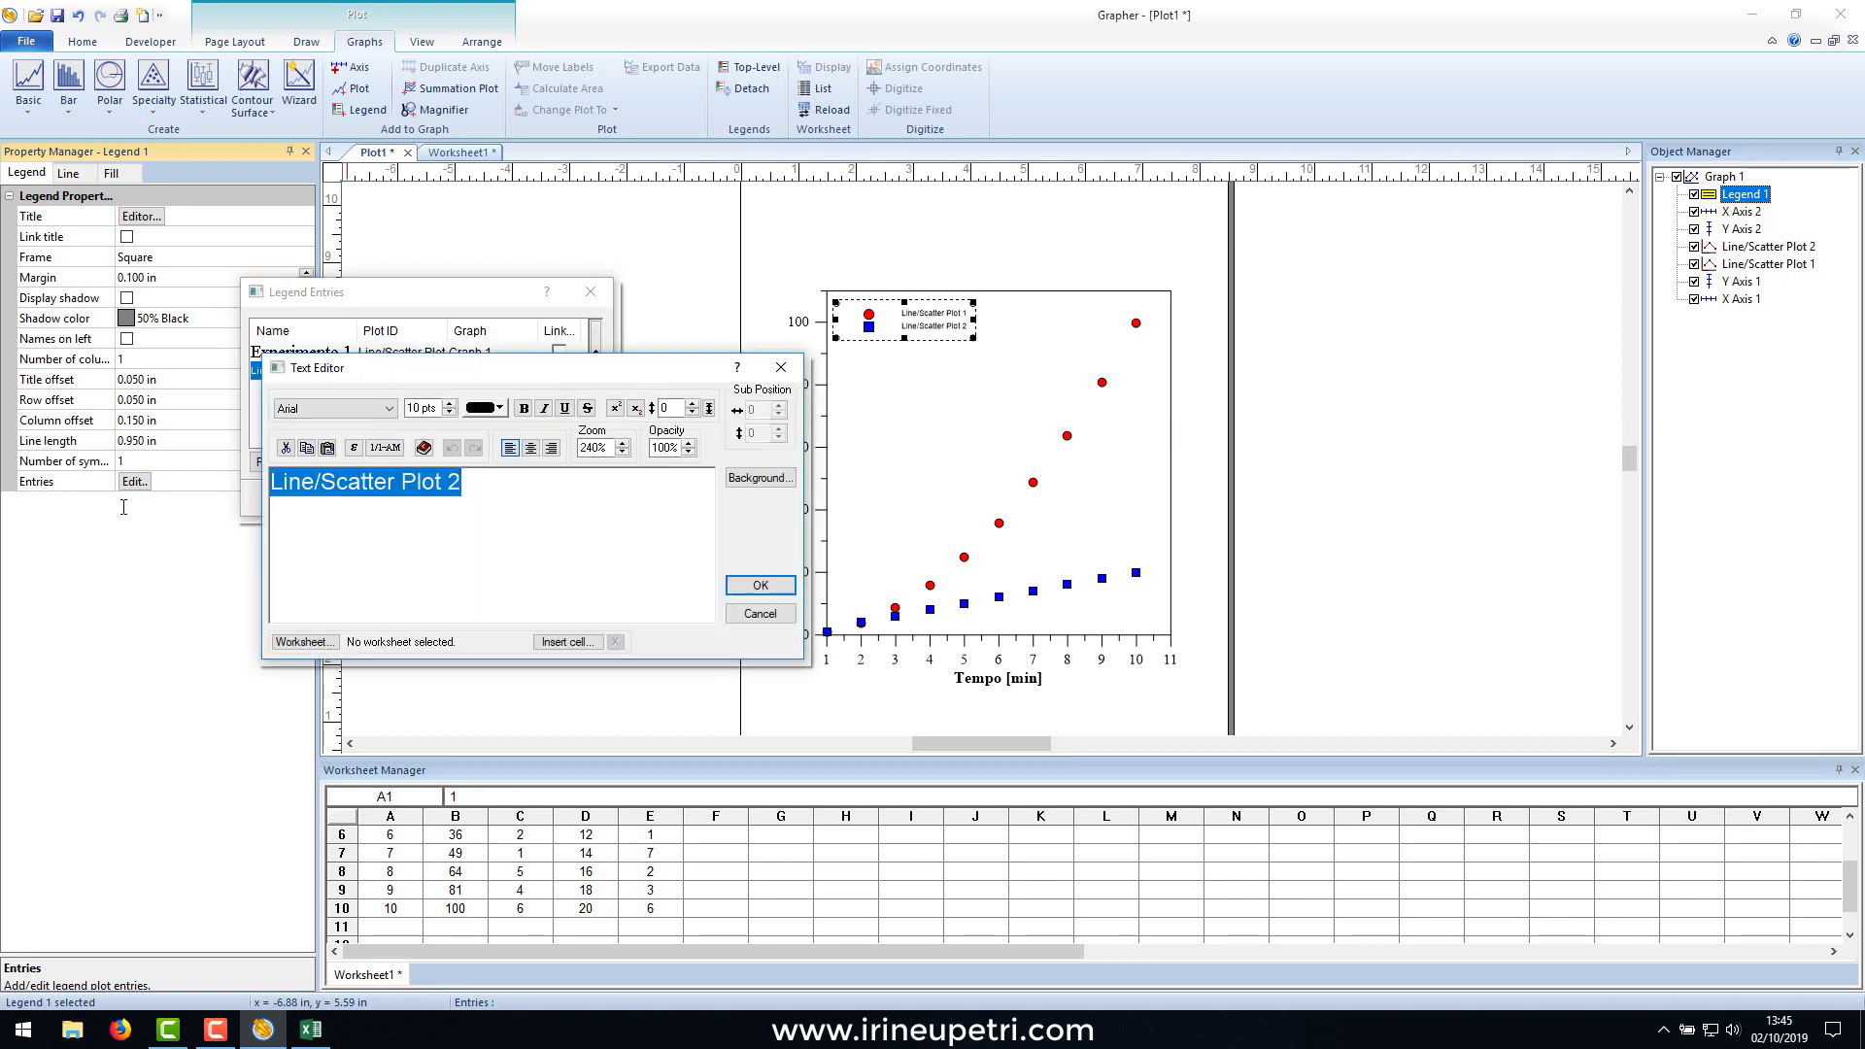
text(Experimentl)
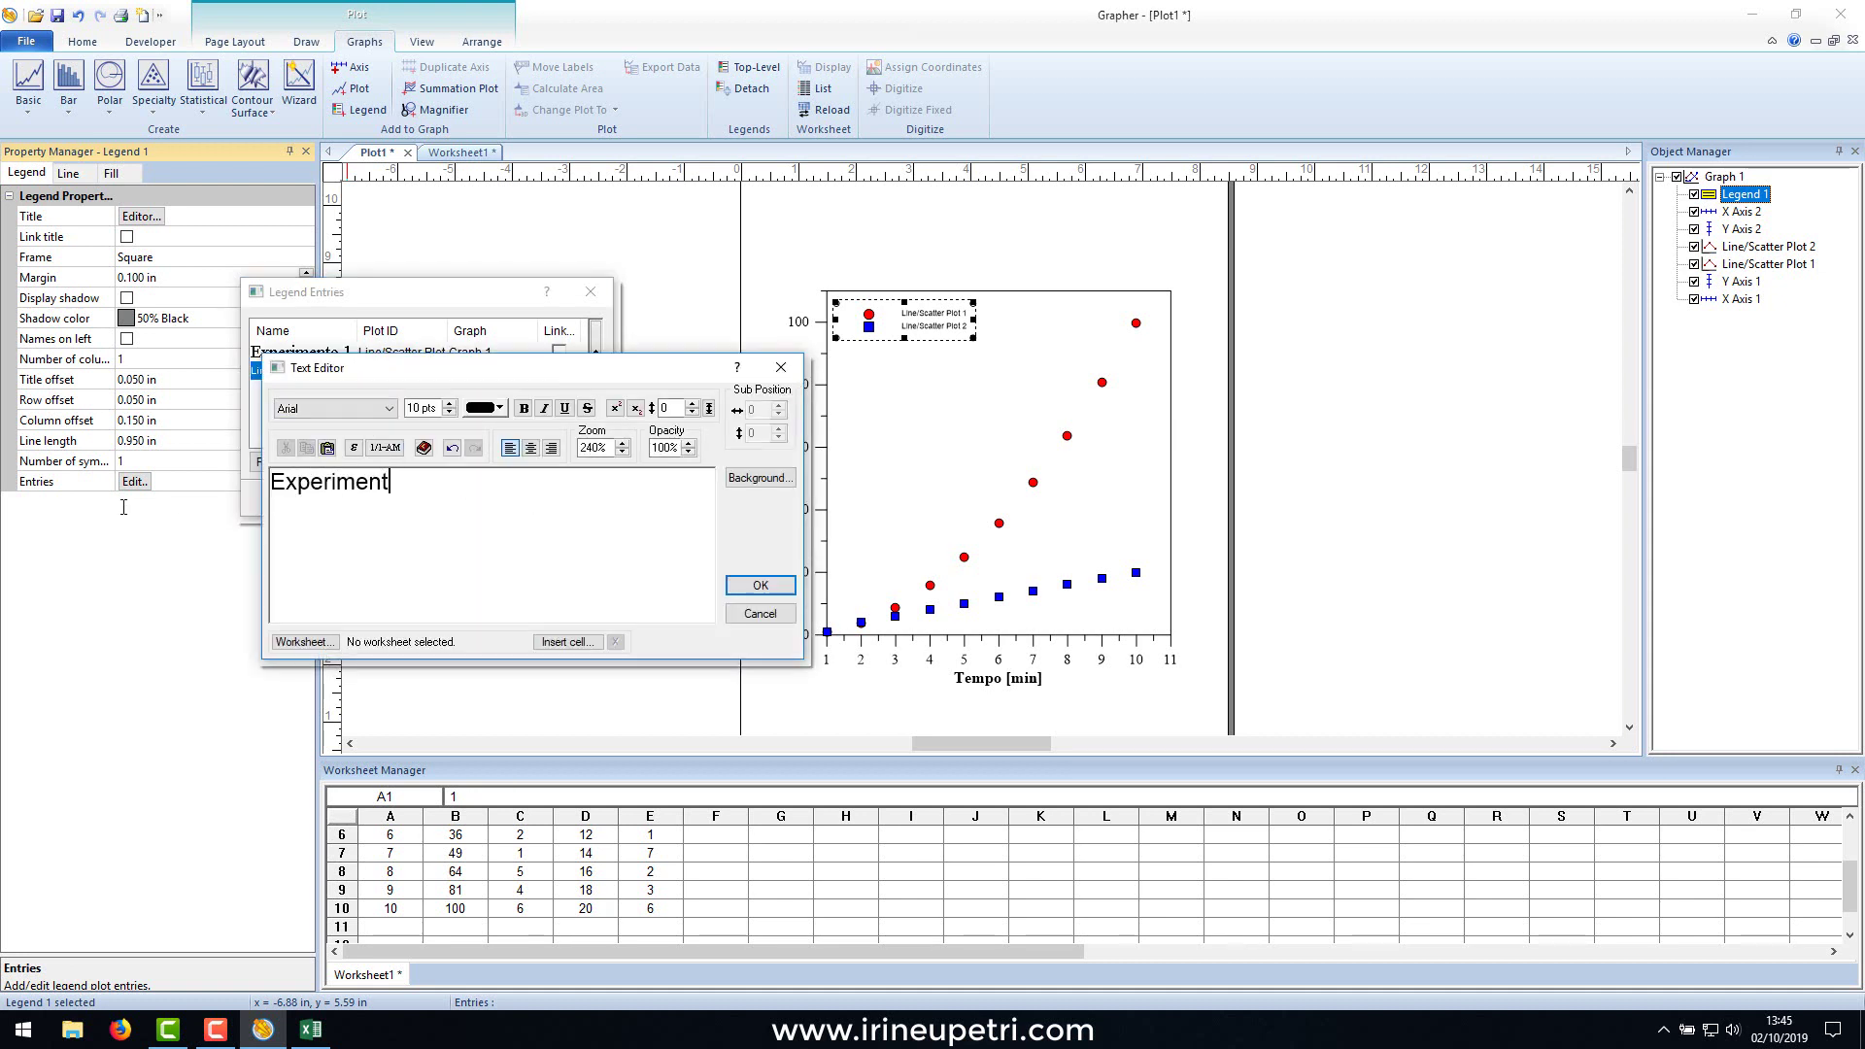
Format the Experimento 2 legend entry in Times New Roman, 20 points, and apply the edited entries to the legend.
drag(466, 499, 201, 456)
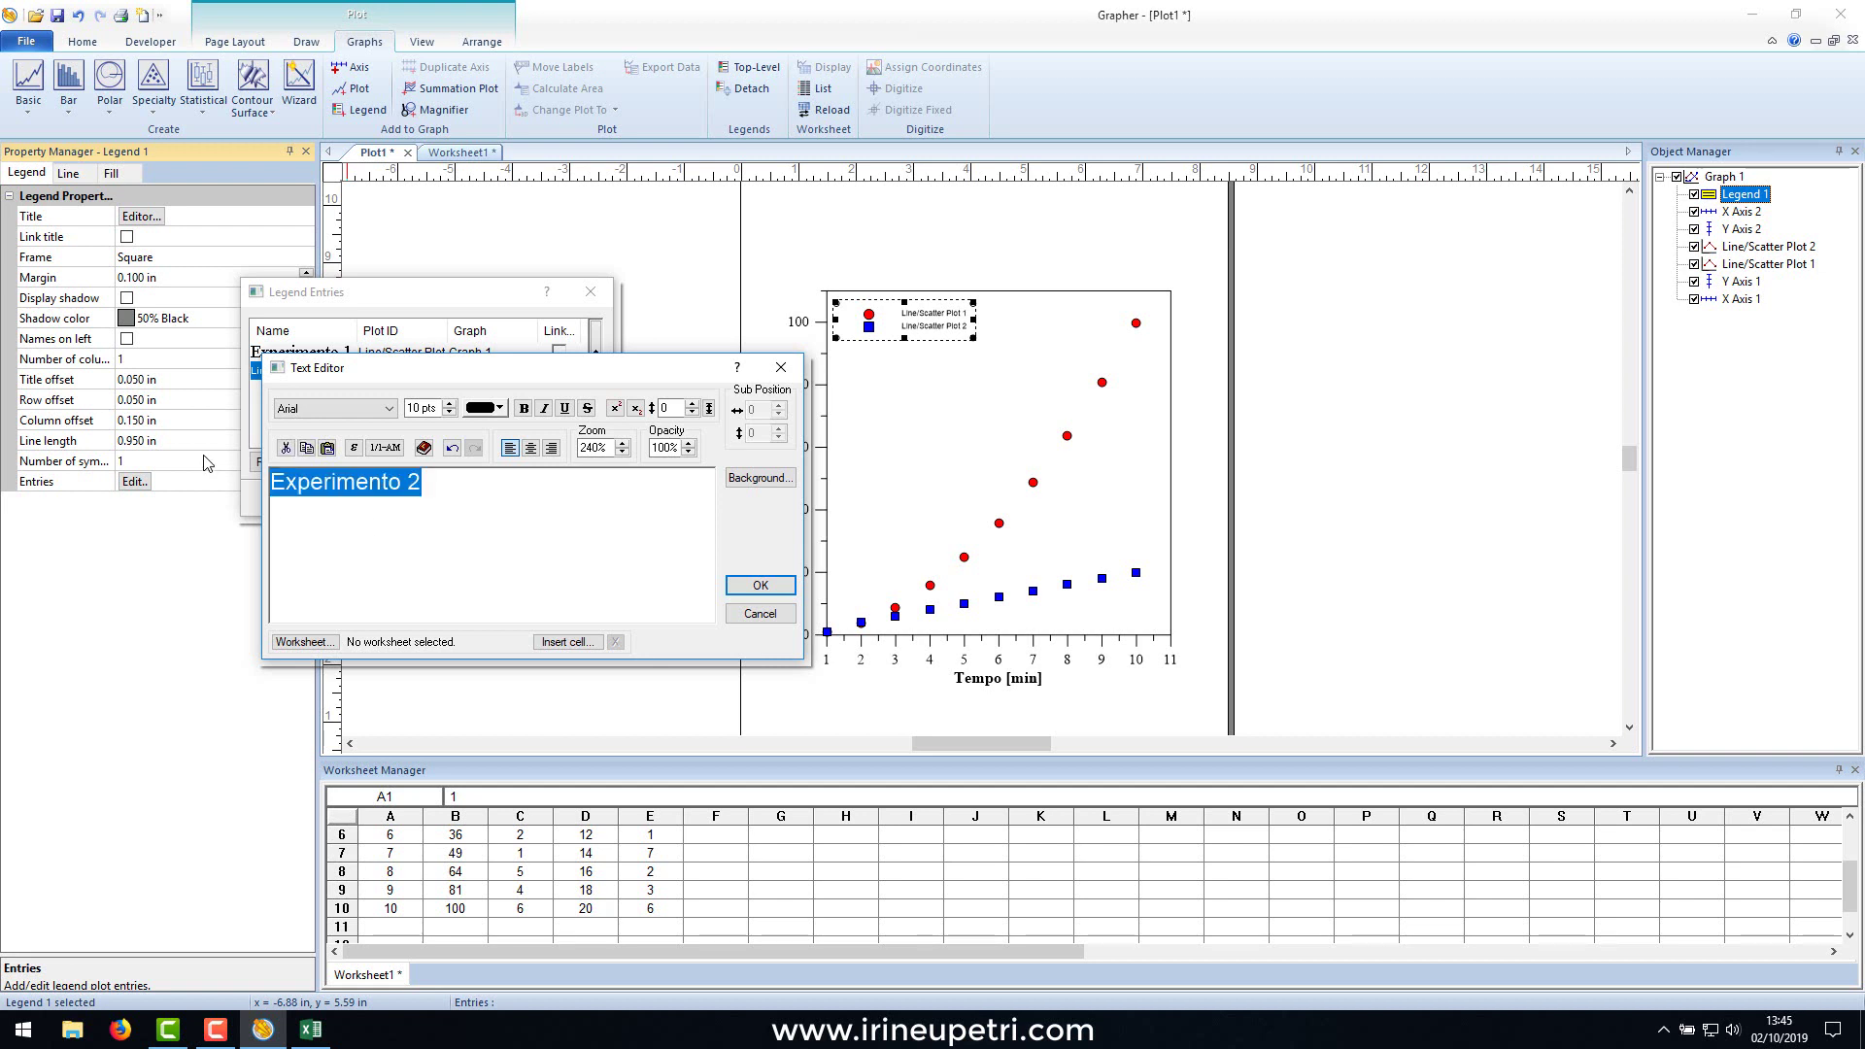
click(294, 409)
text(Times New Roman)
key(Return)
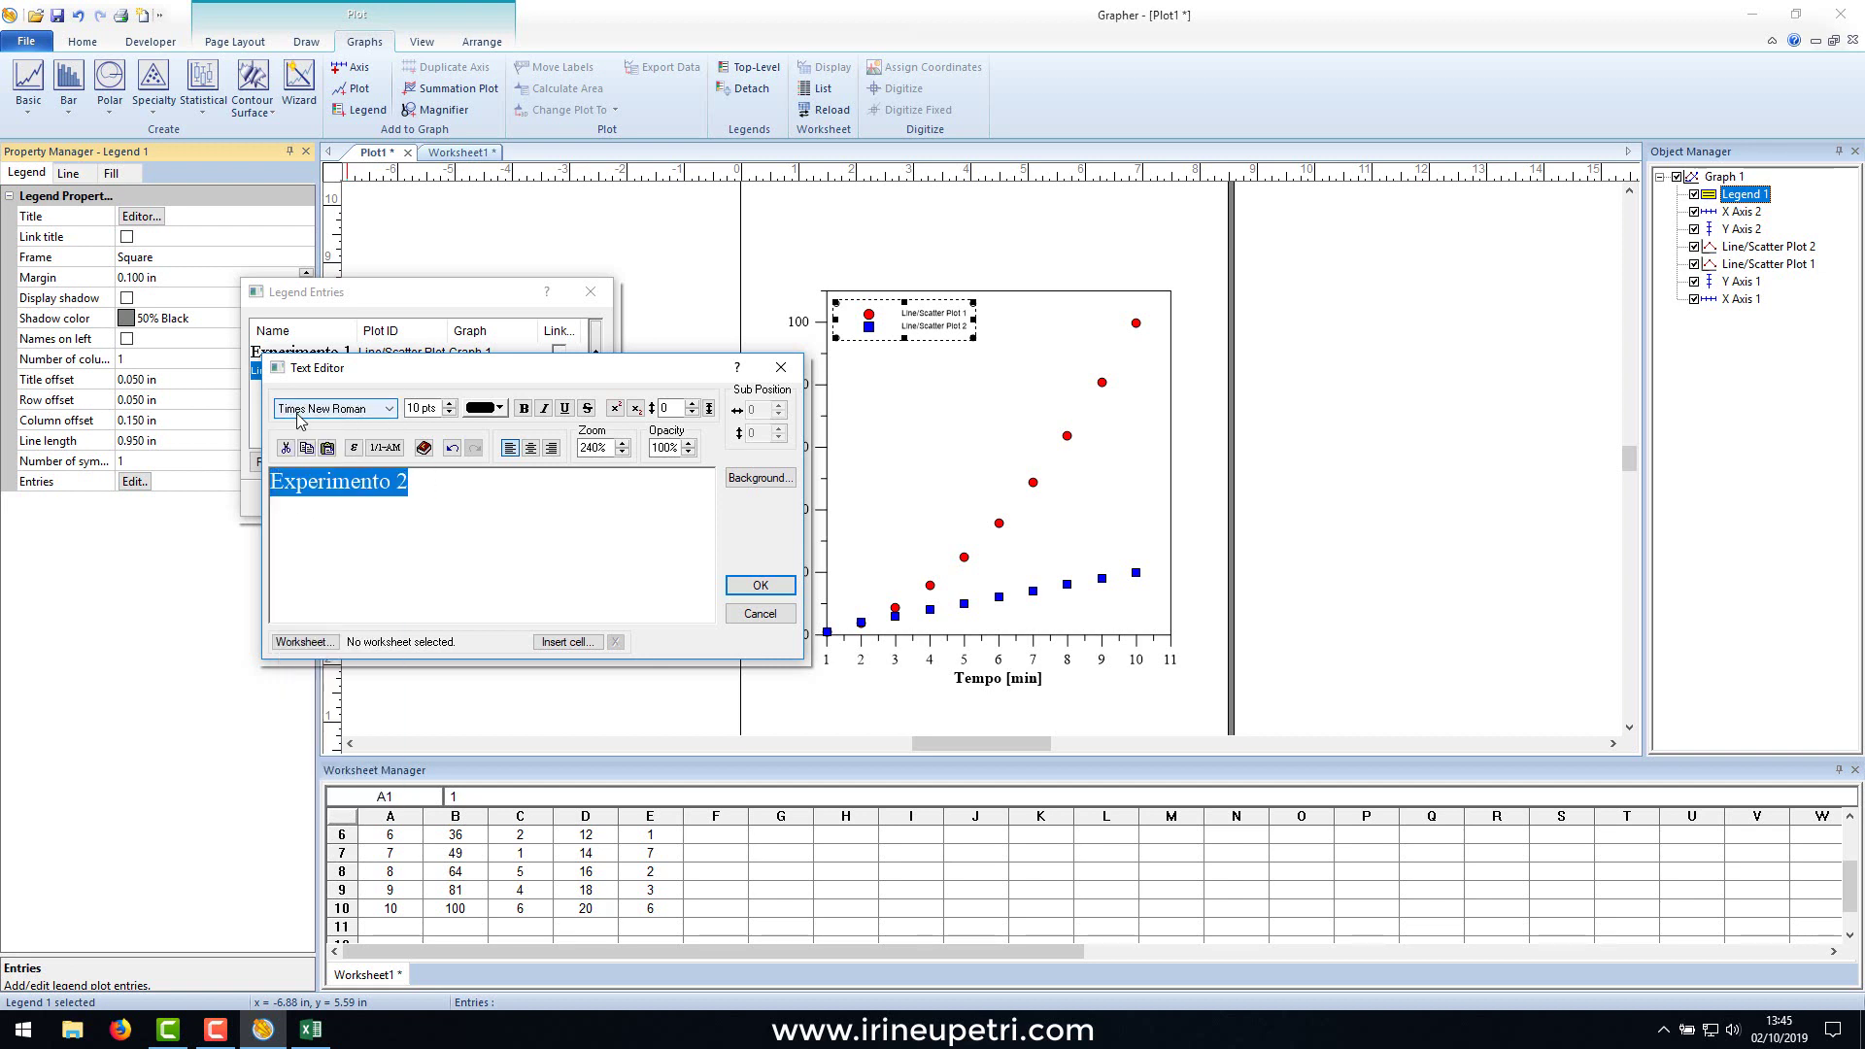
click(450, 404)
click(450, 404)
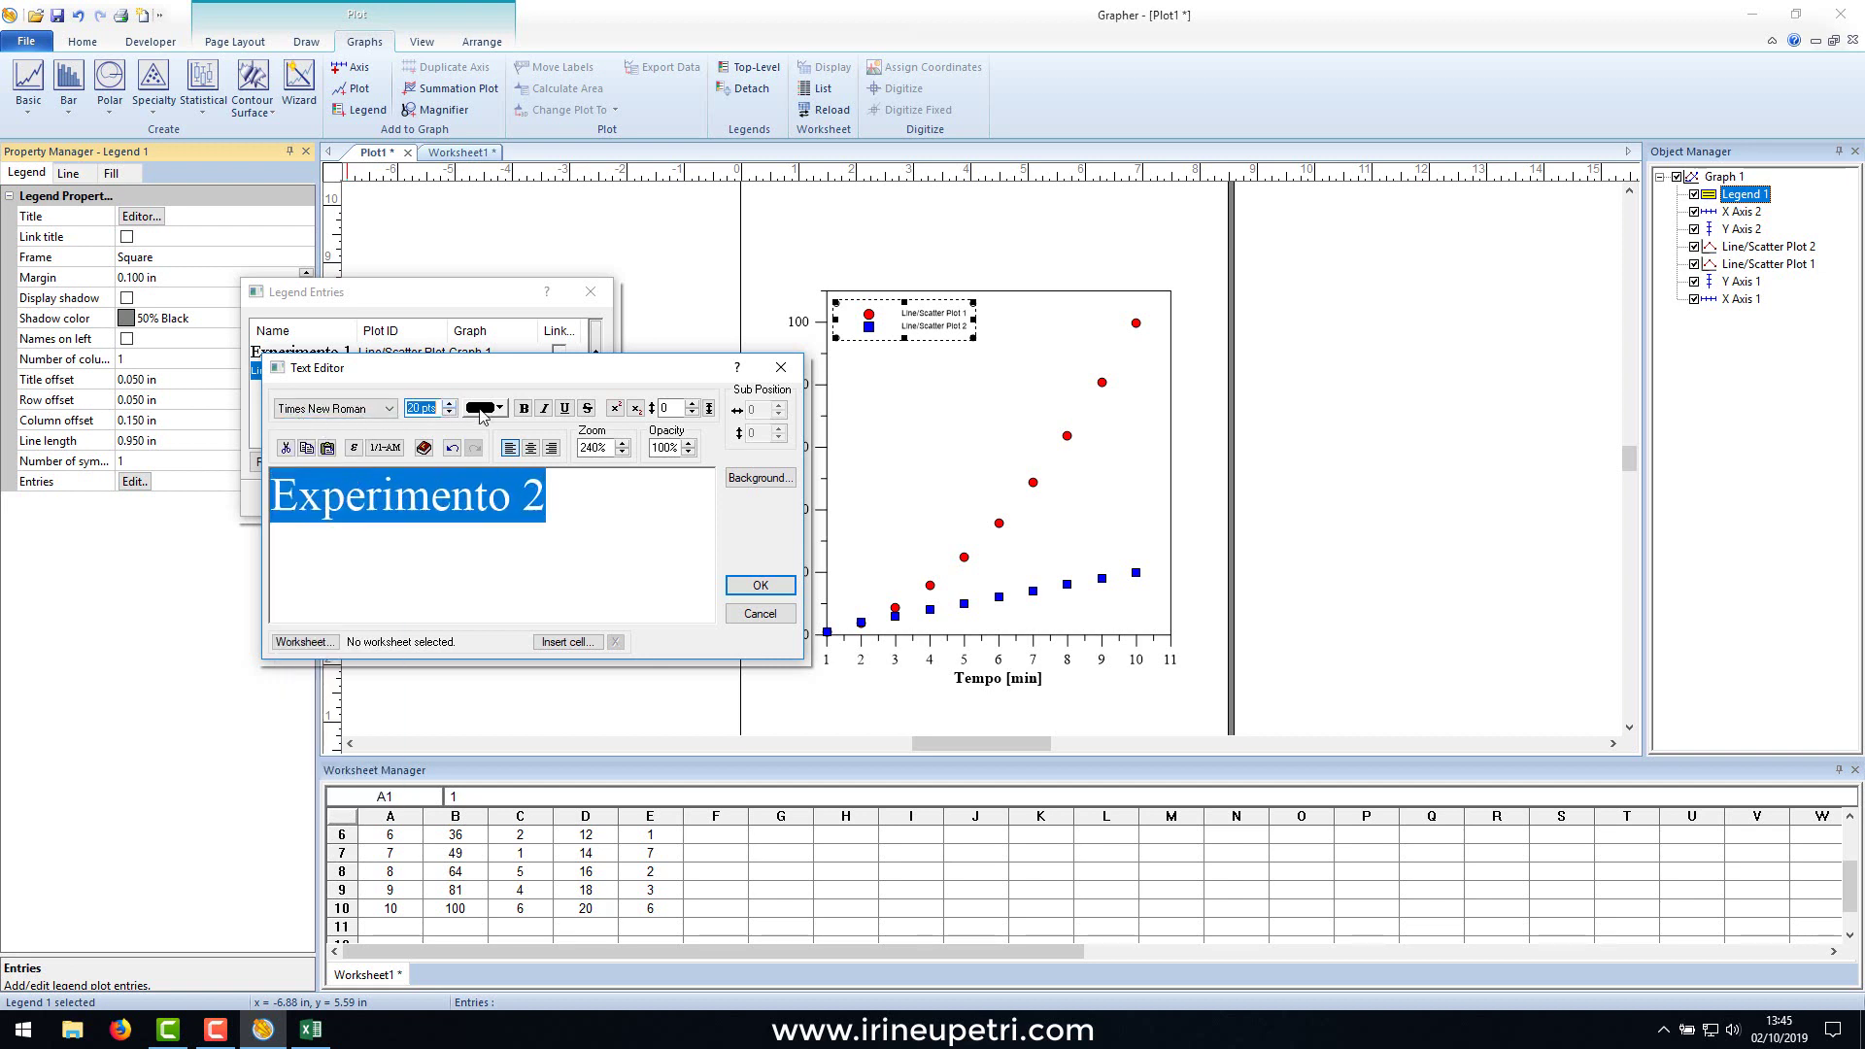
click(760, 585)
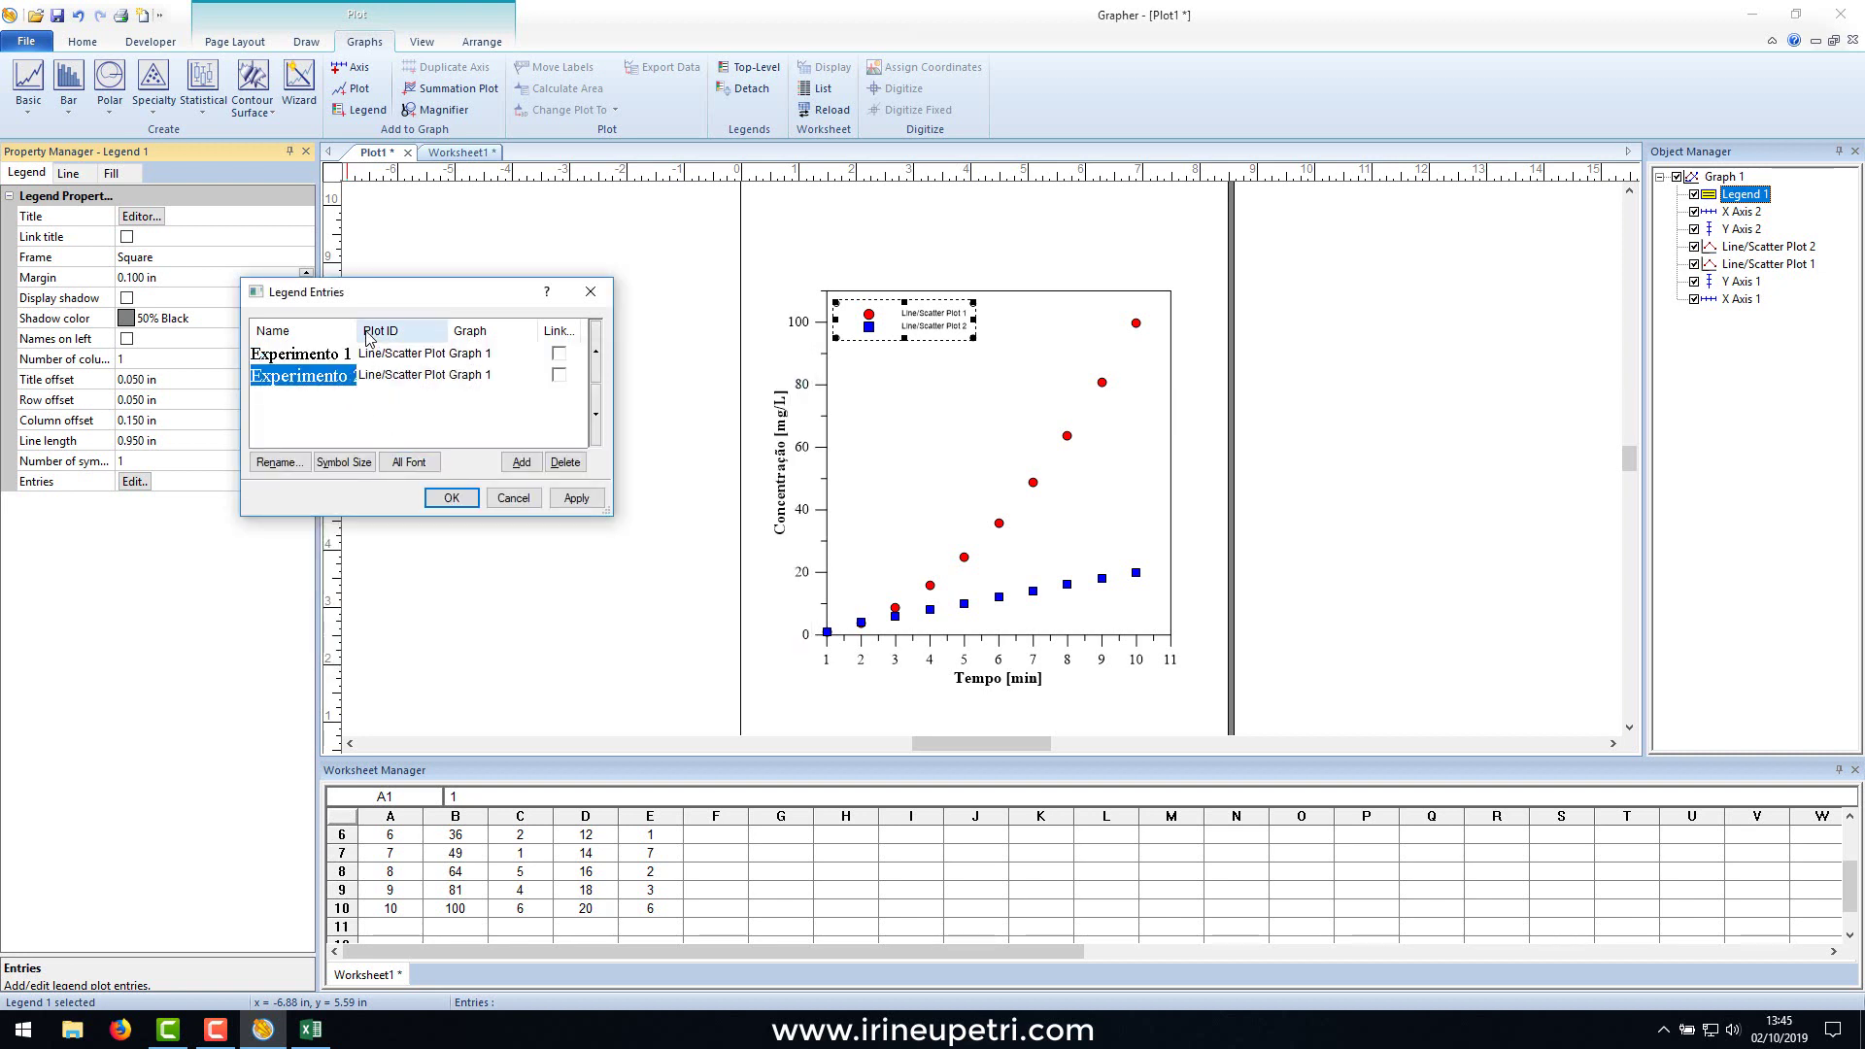
drag(357, 330, 402, 330)
click(451, 496)
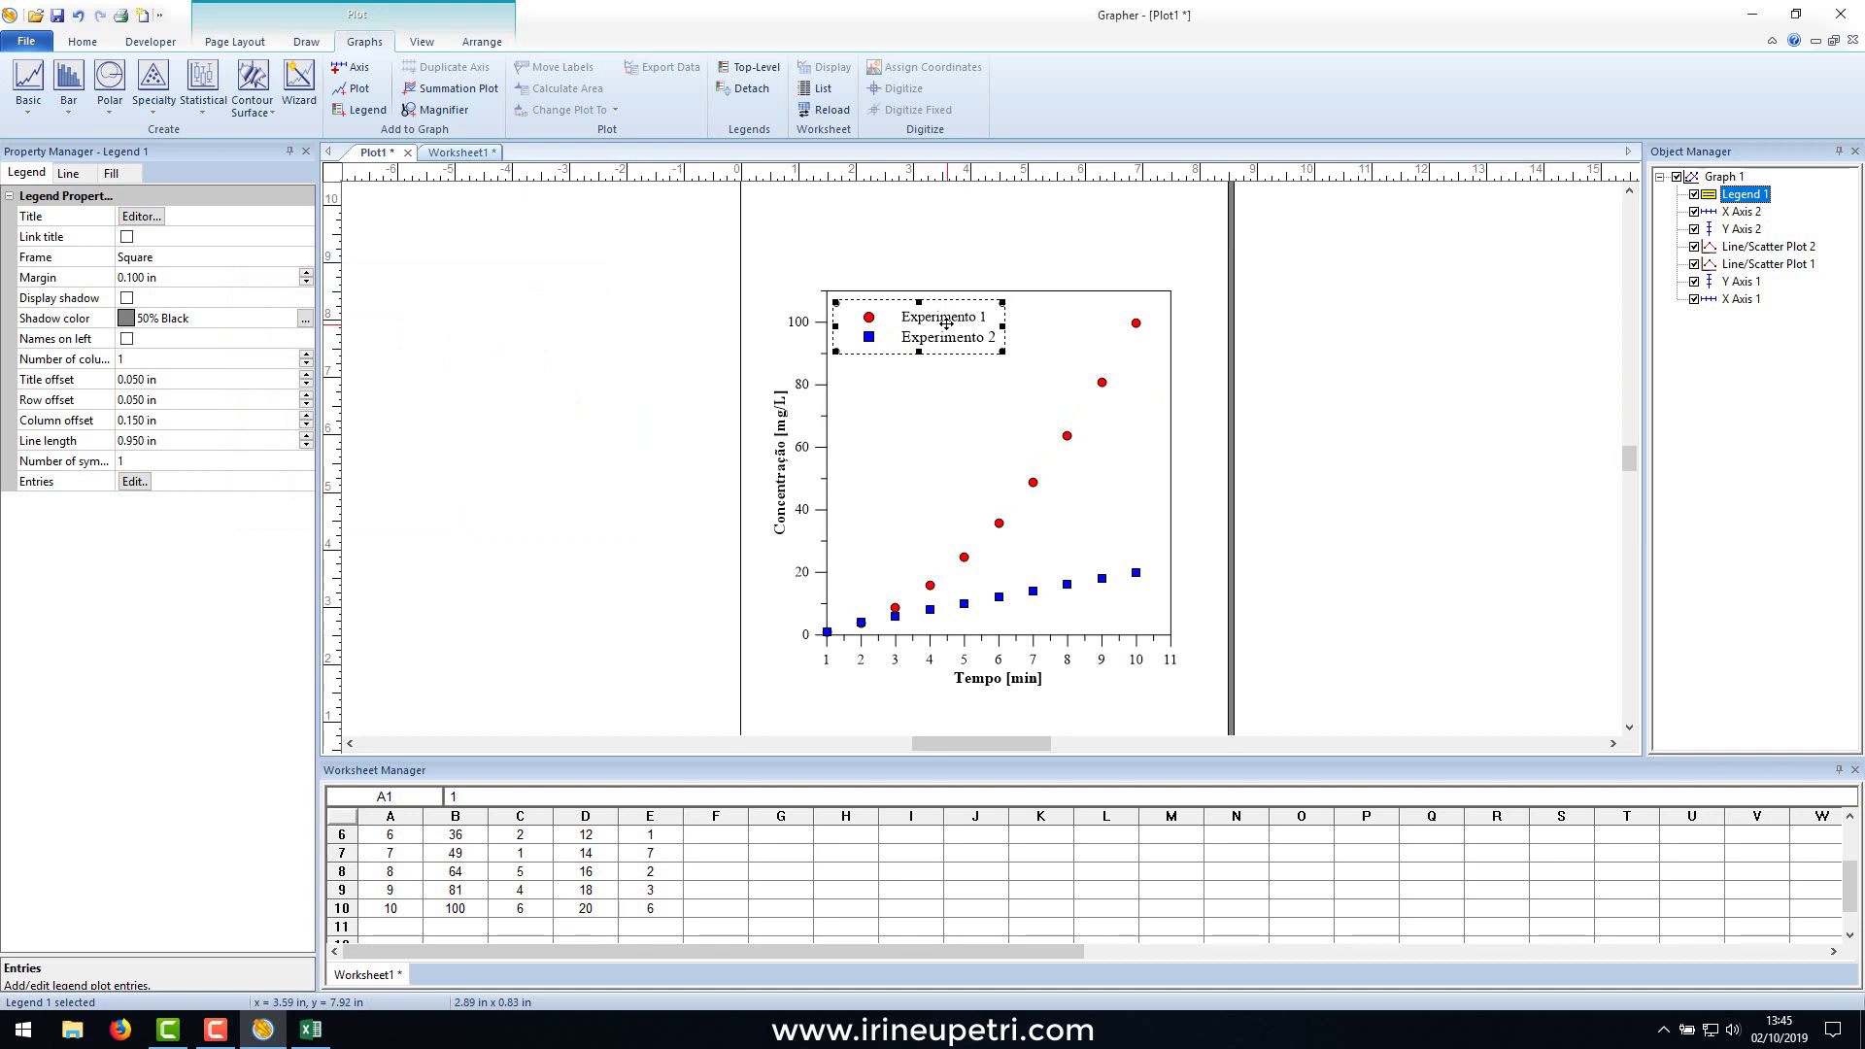
Set the Experimento 1 legend entry's font size to 20 points and confirm the legend entries.
click(134, 481)
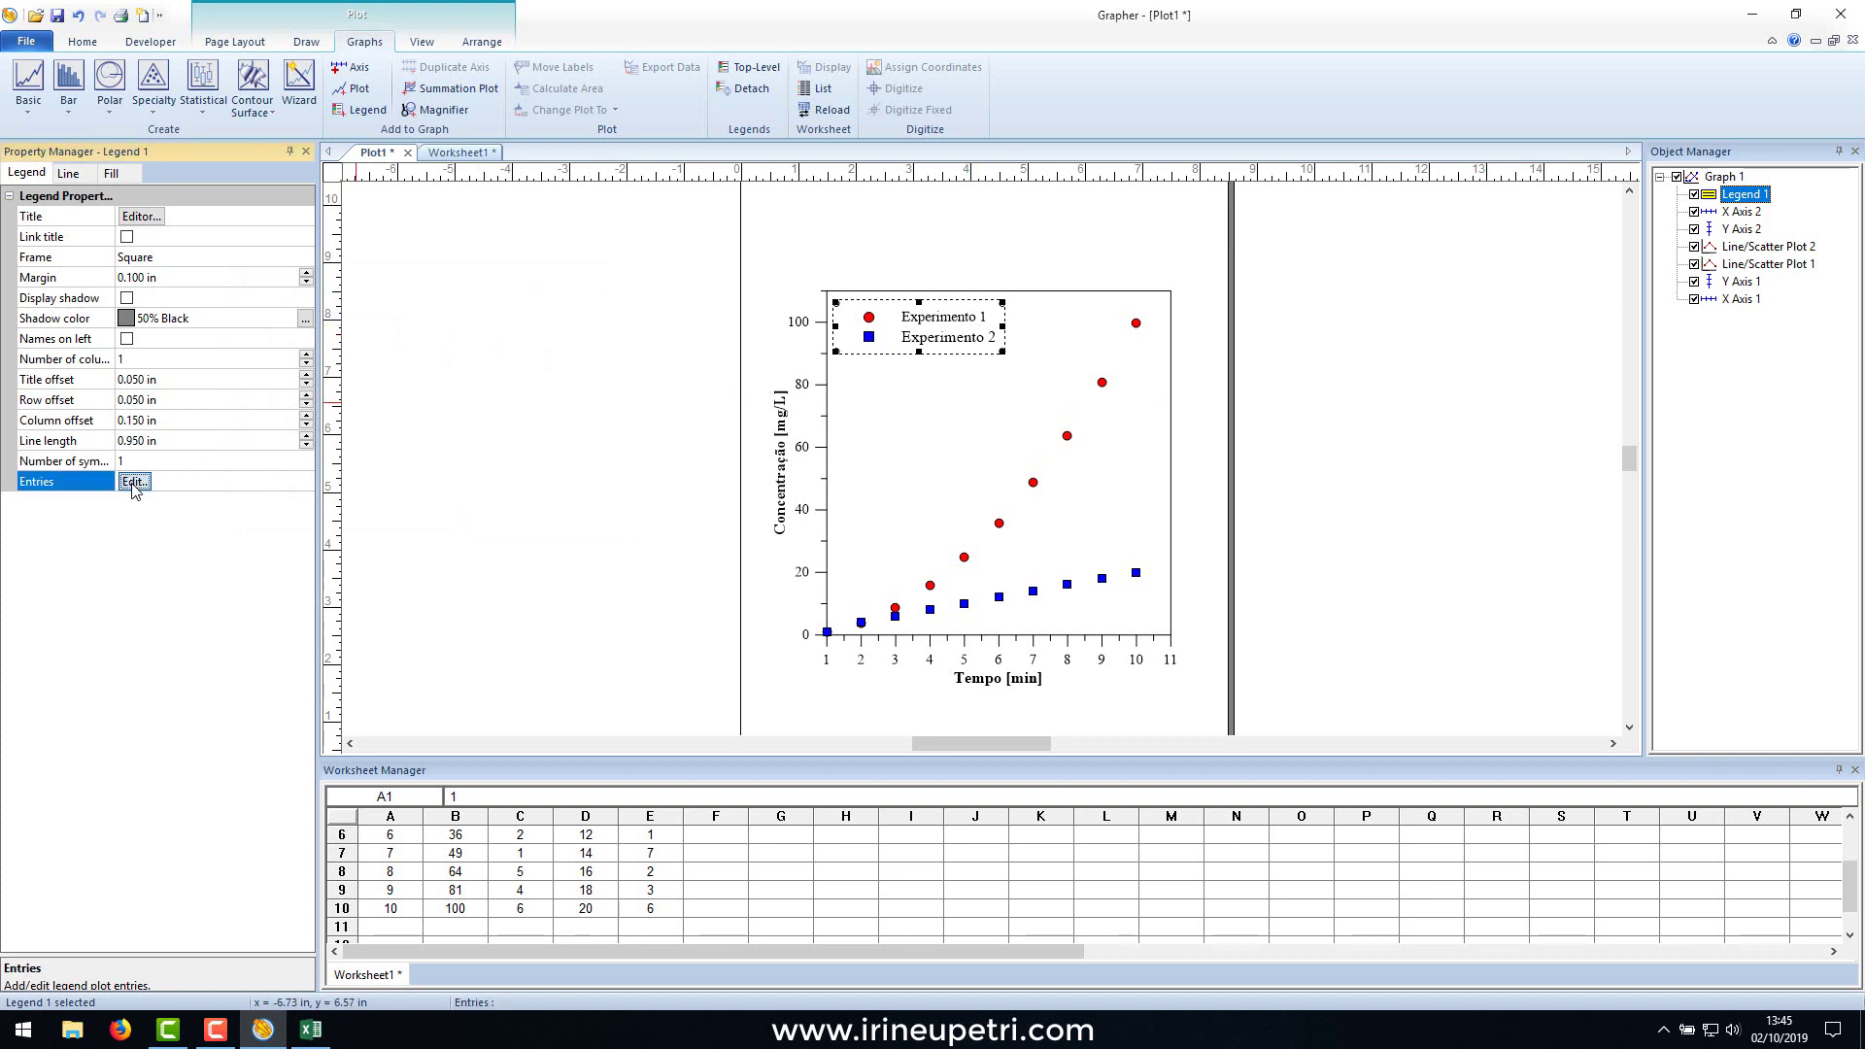
double_click(316, 354)
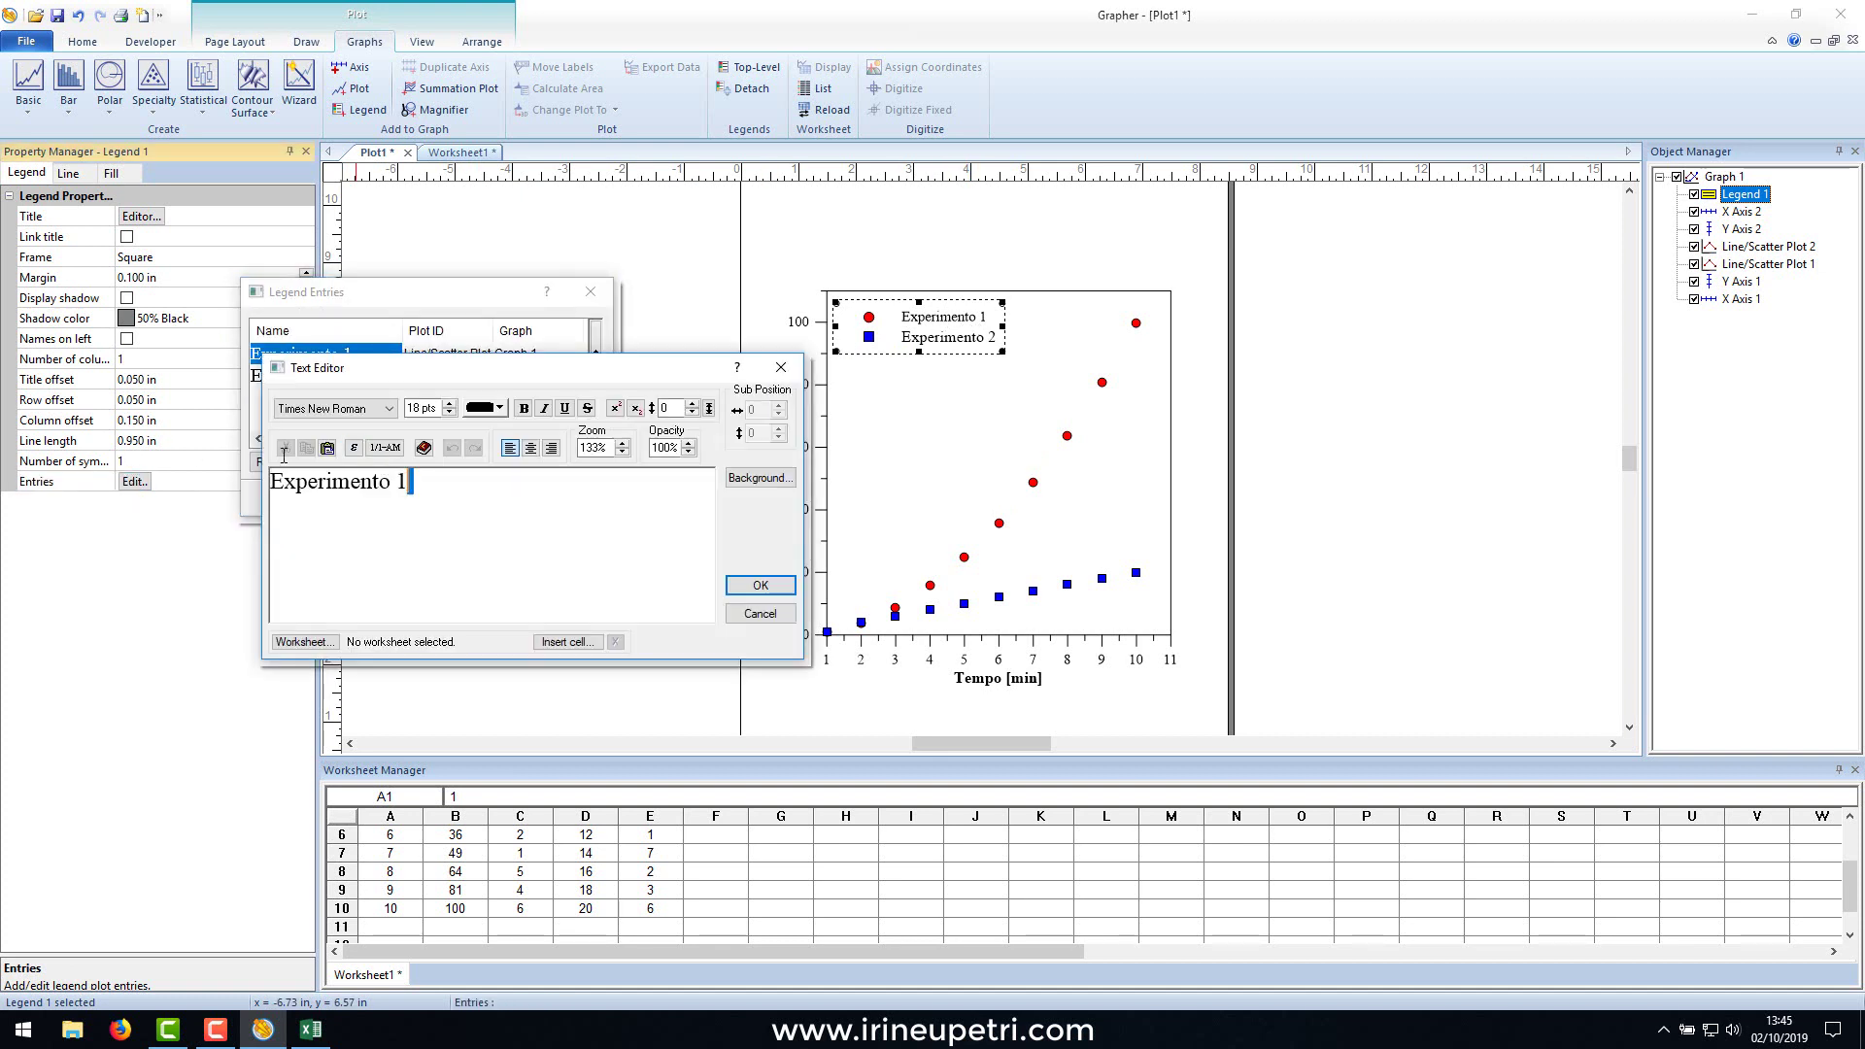
key(ctrl+a)
click(449, 404)
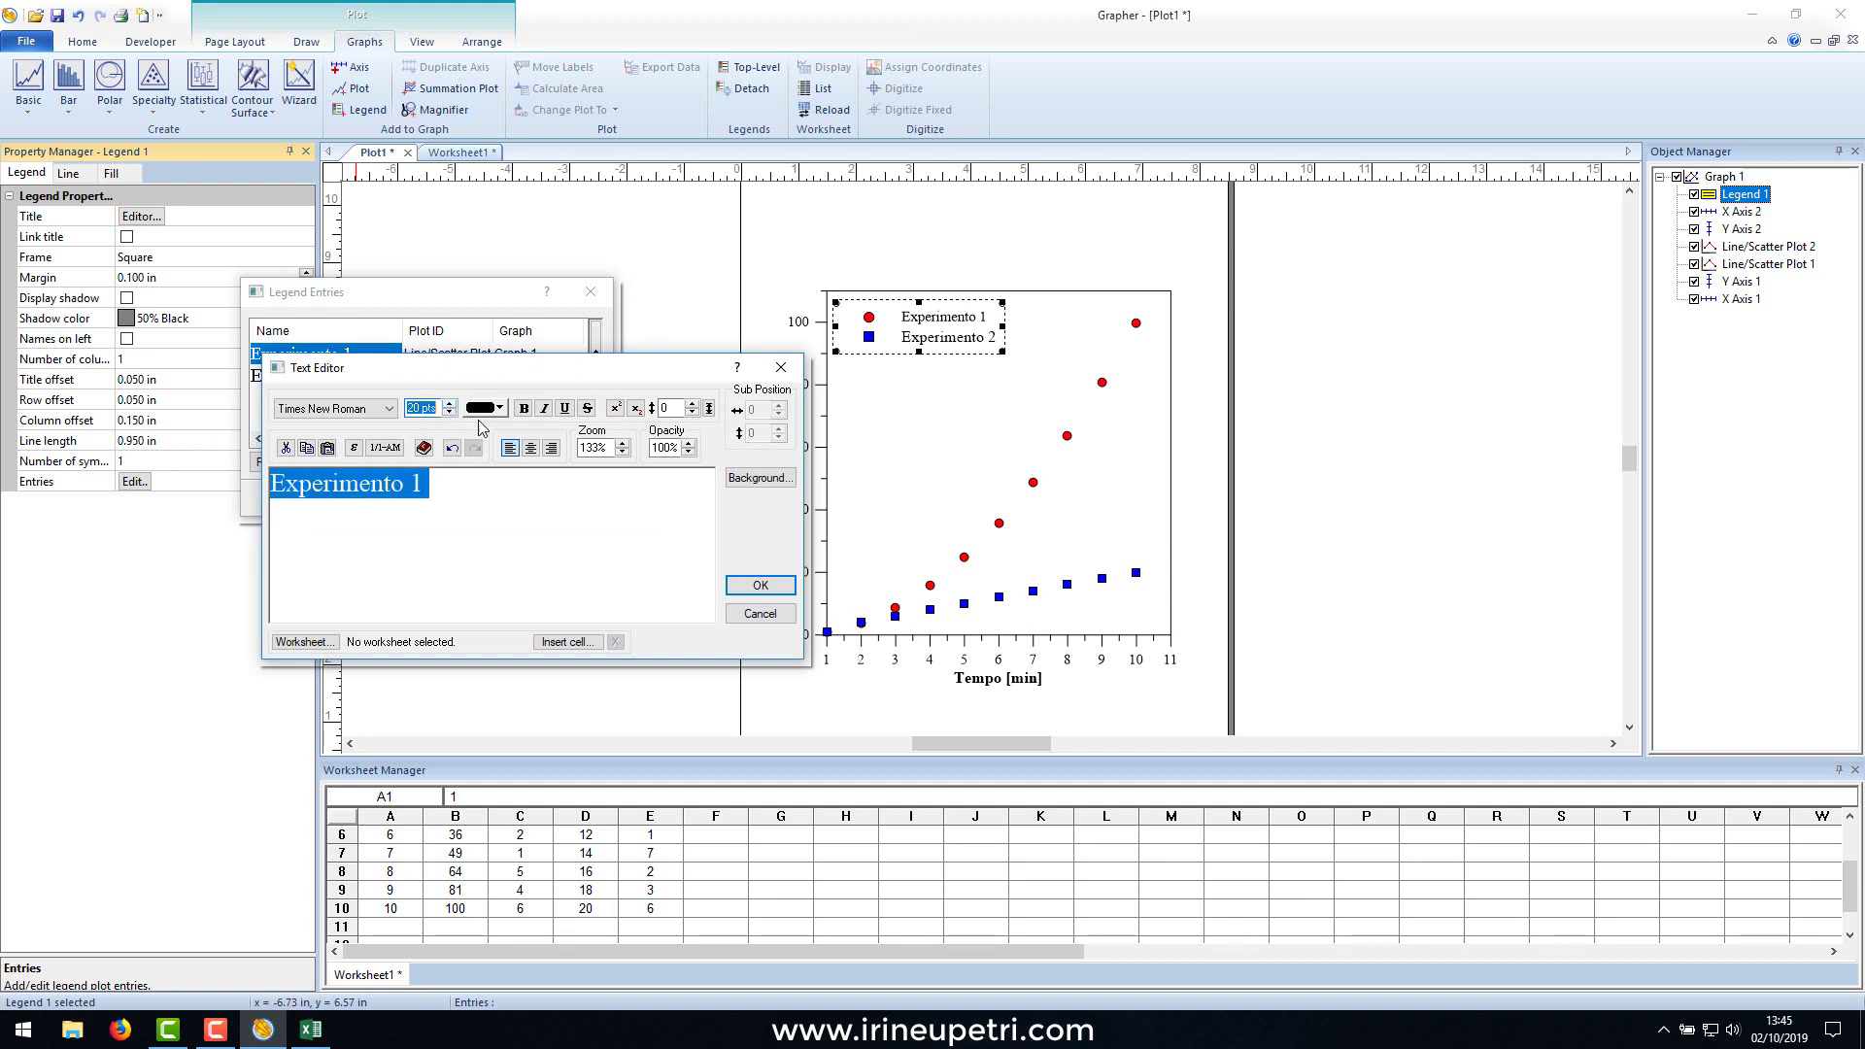
click(754, 585)
click(451, 499)
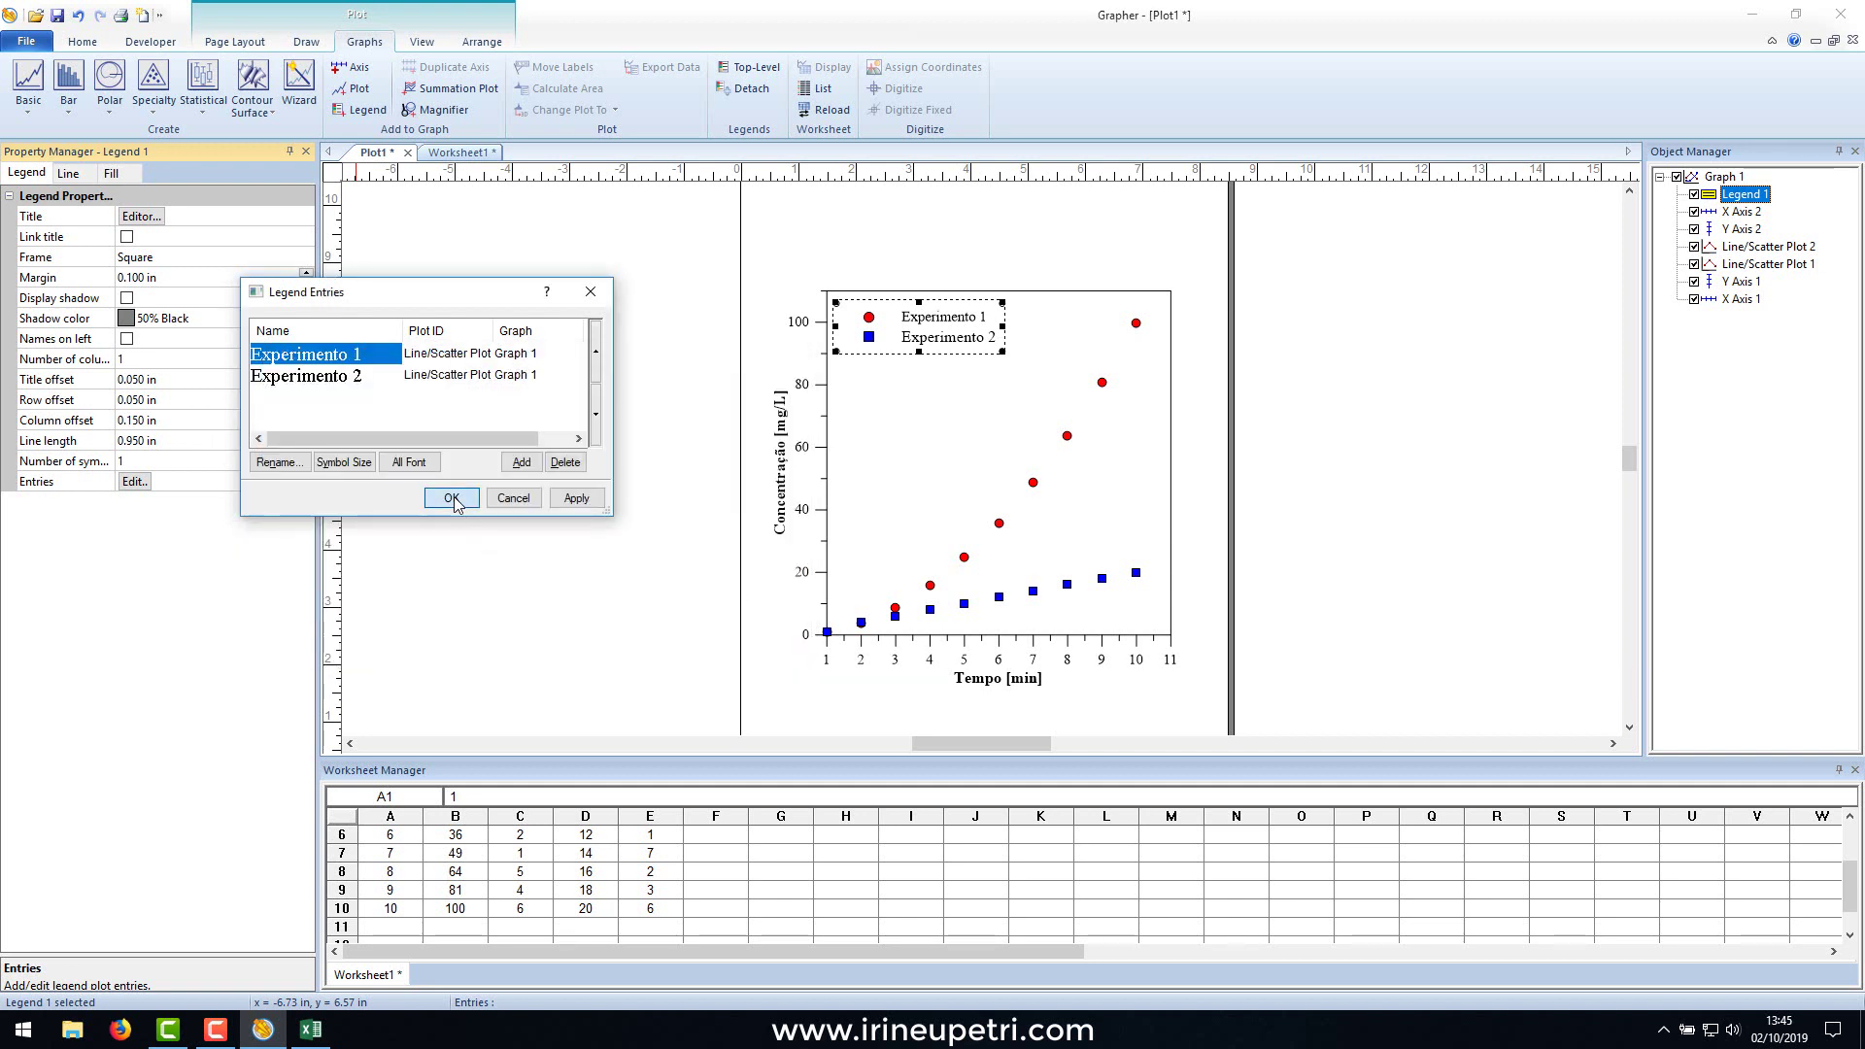
Nudge the legend slightly up and to the left inside the plot frame, leaving nothing selected.
drag(916, 330, 911, 326)
click(1314, 429)
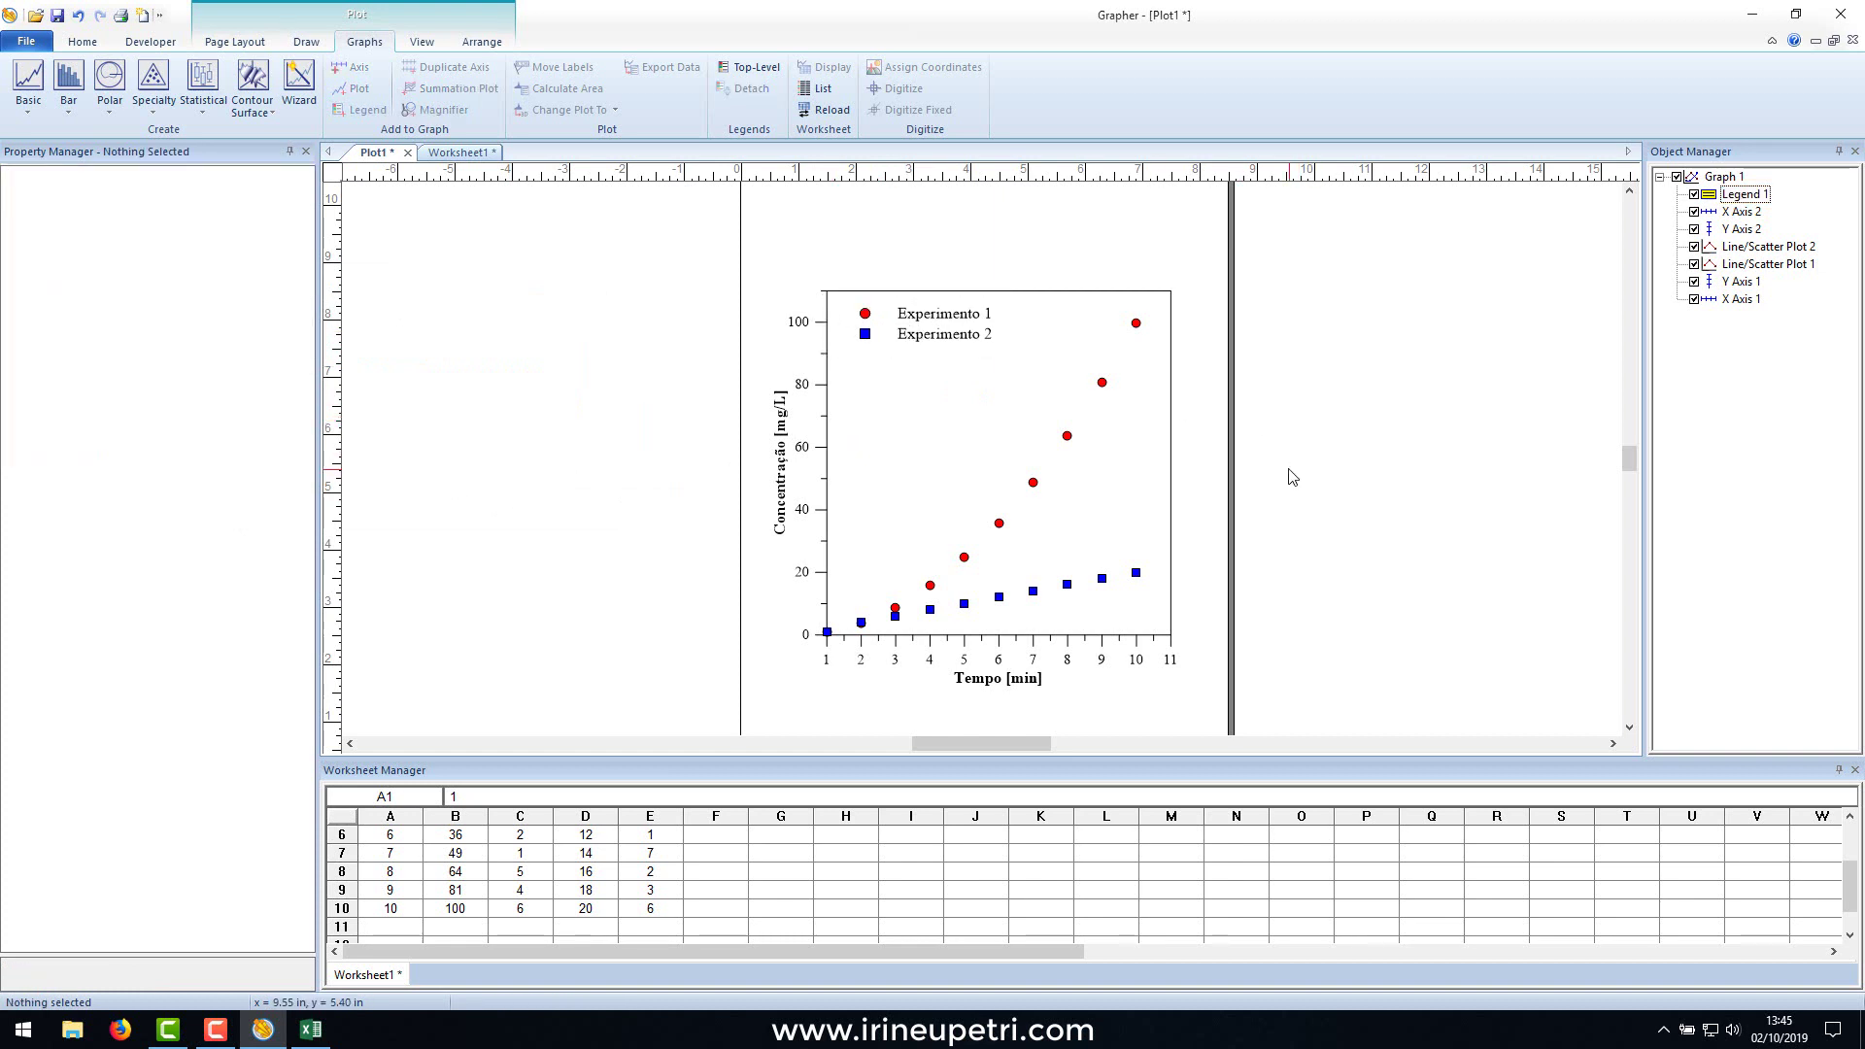
click(923, 325)
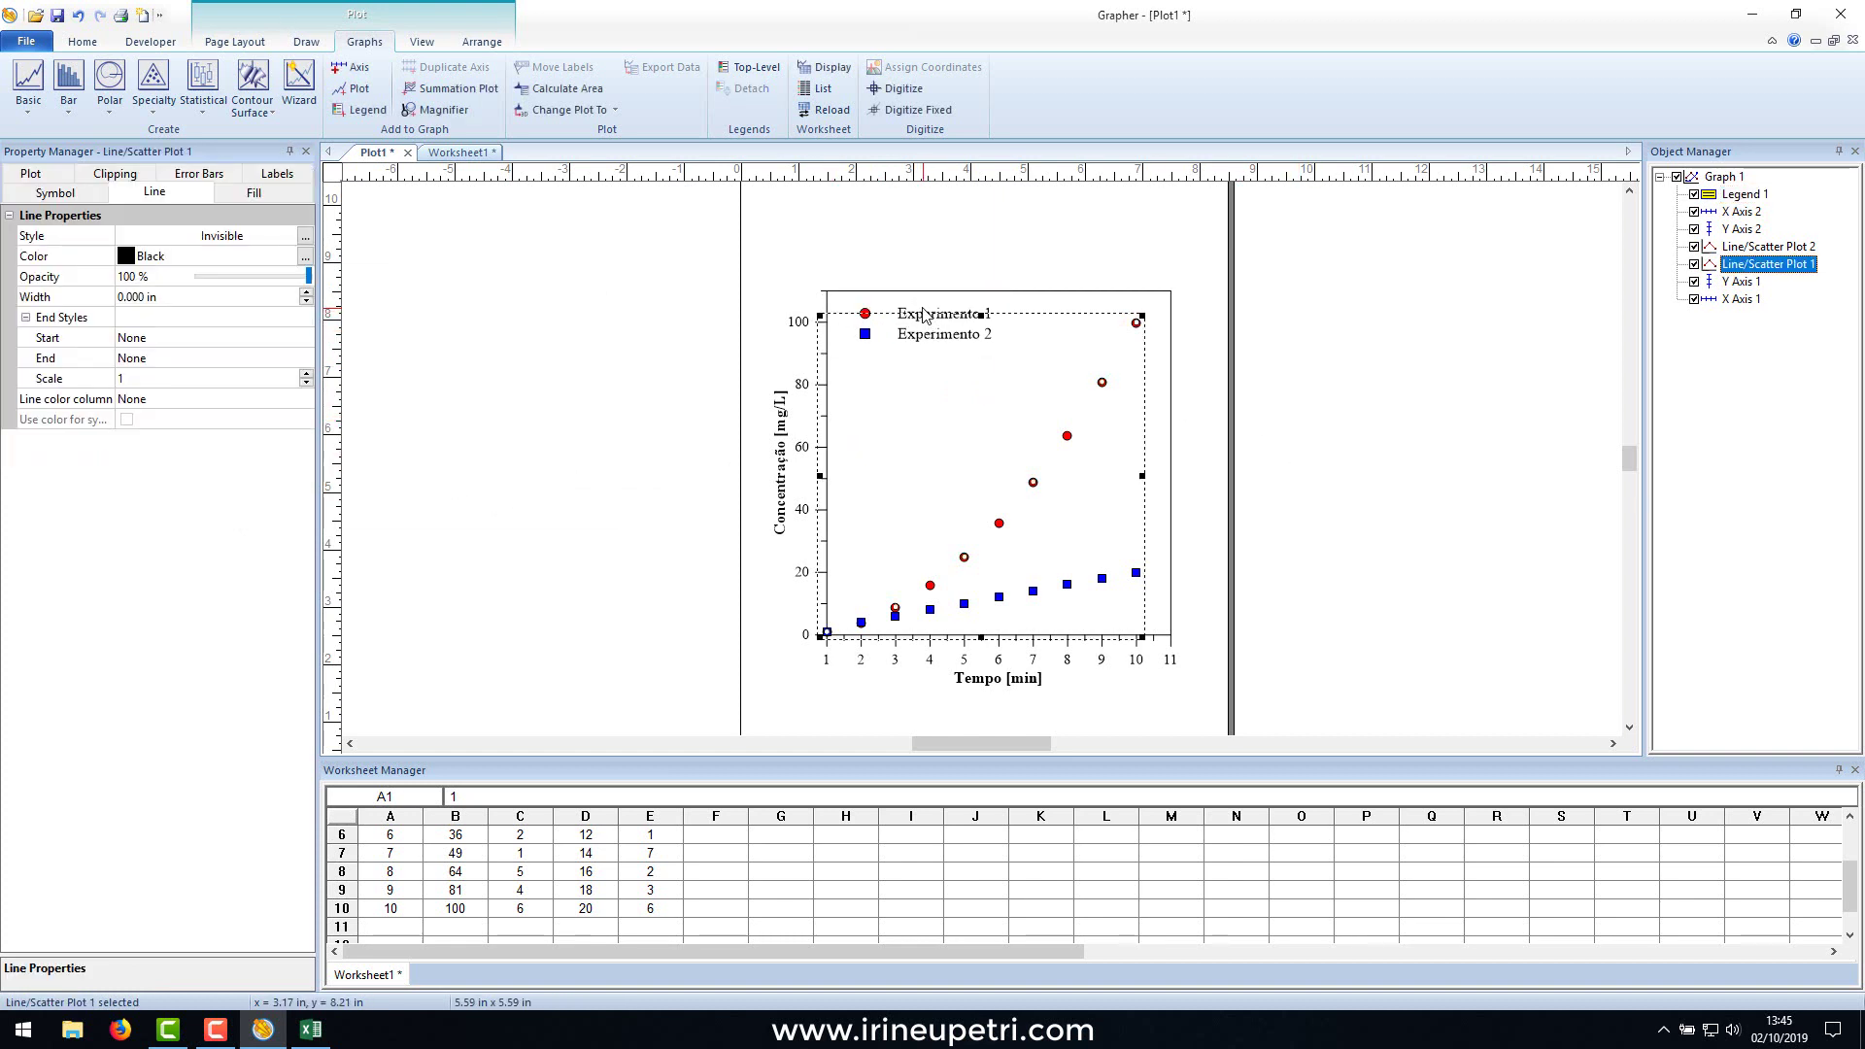
click(922, 320)
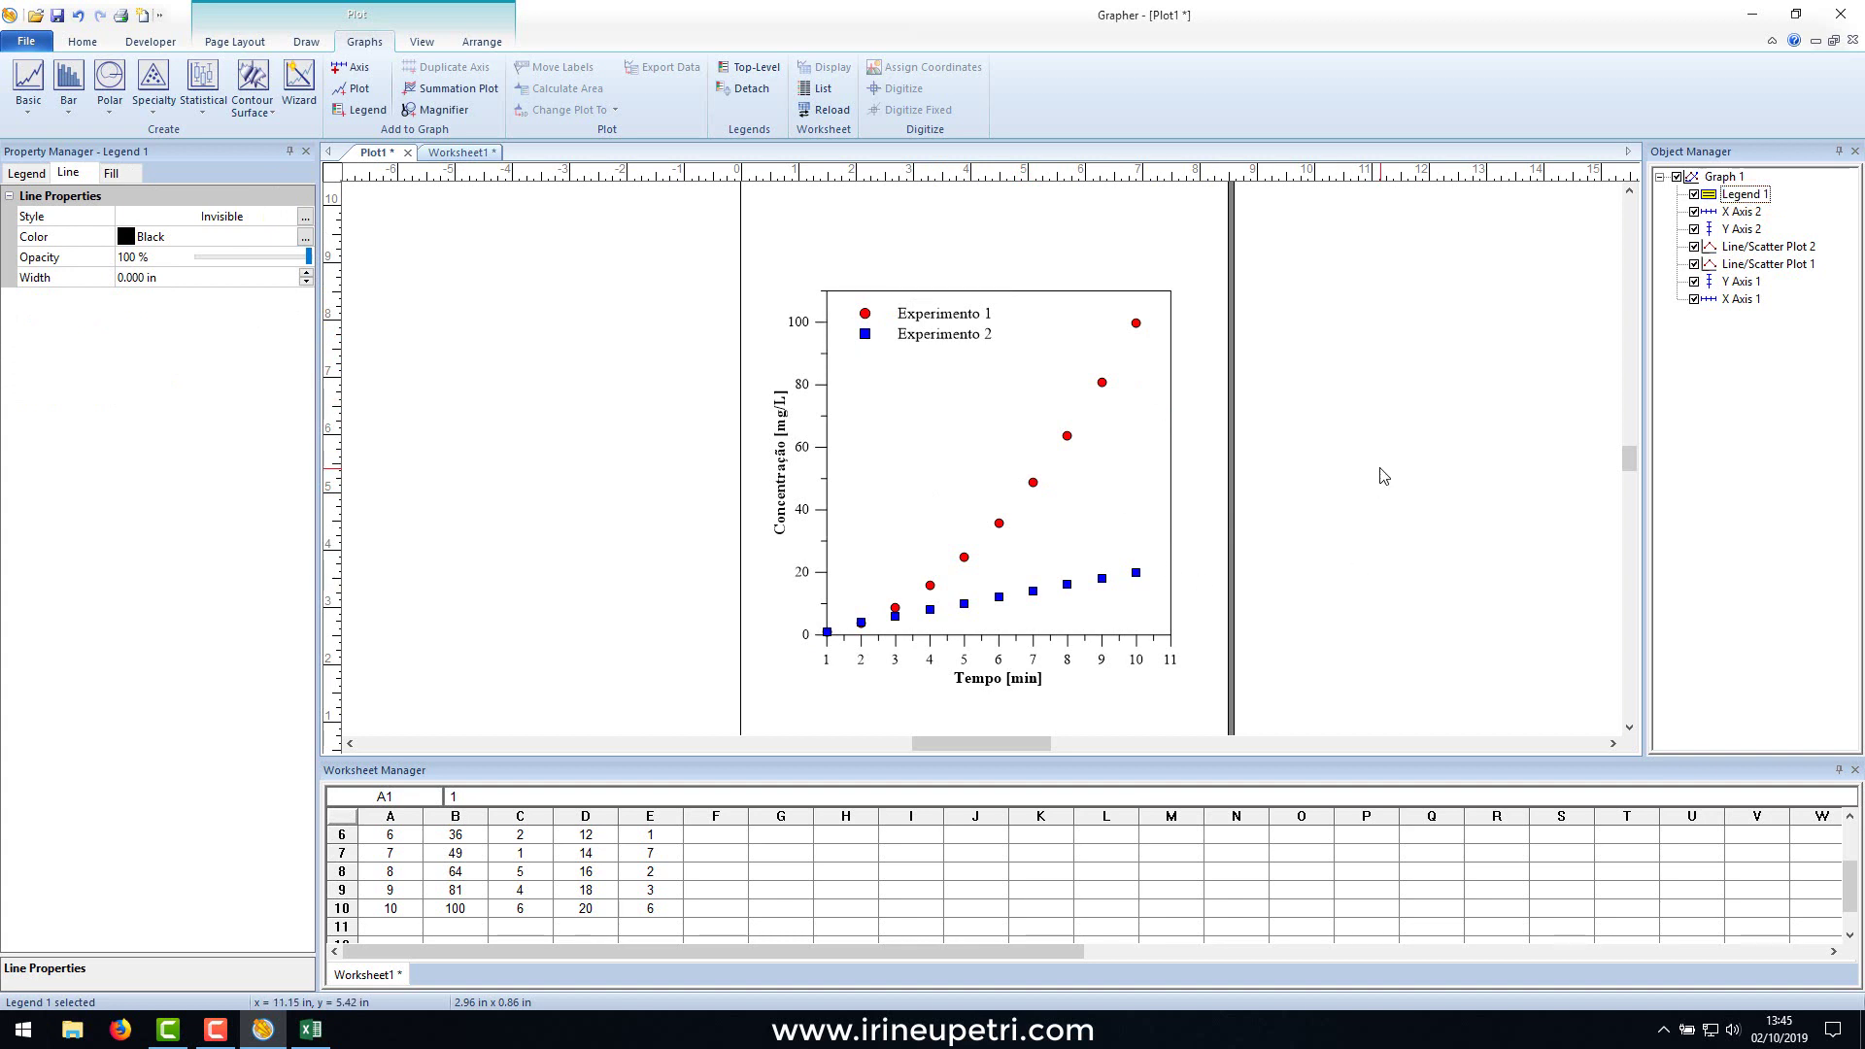
click(1262, 470)
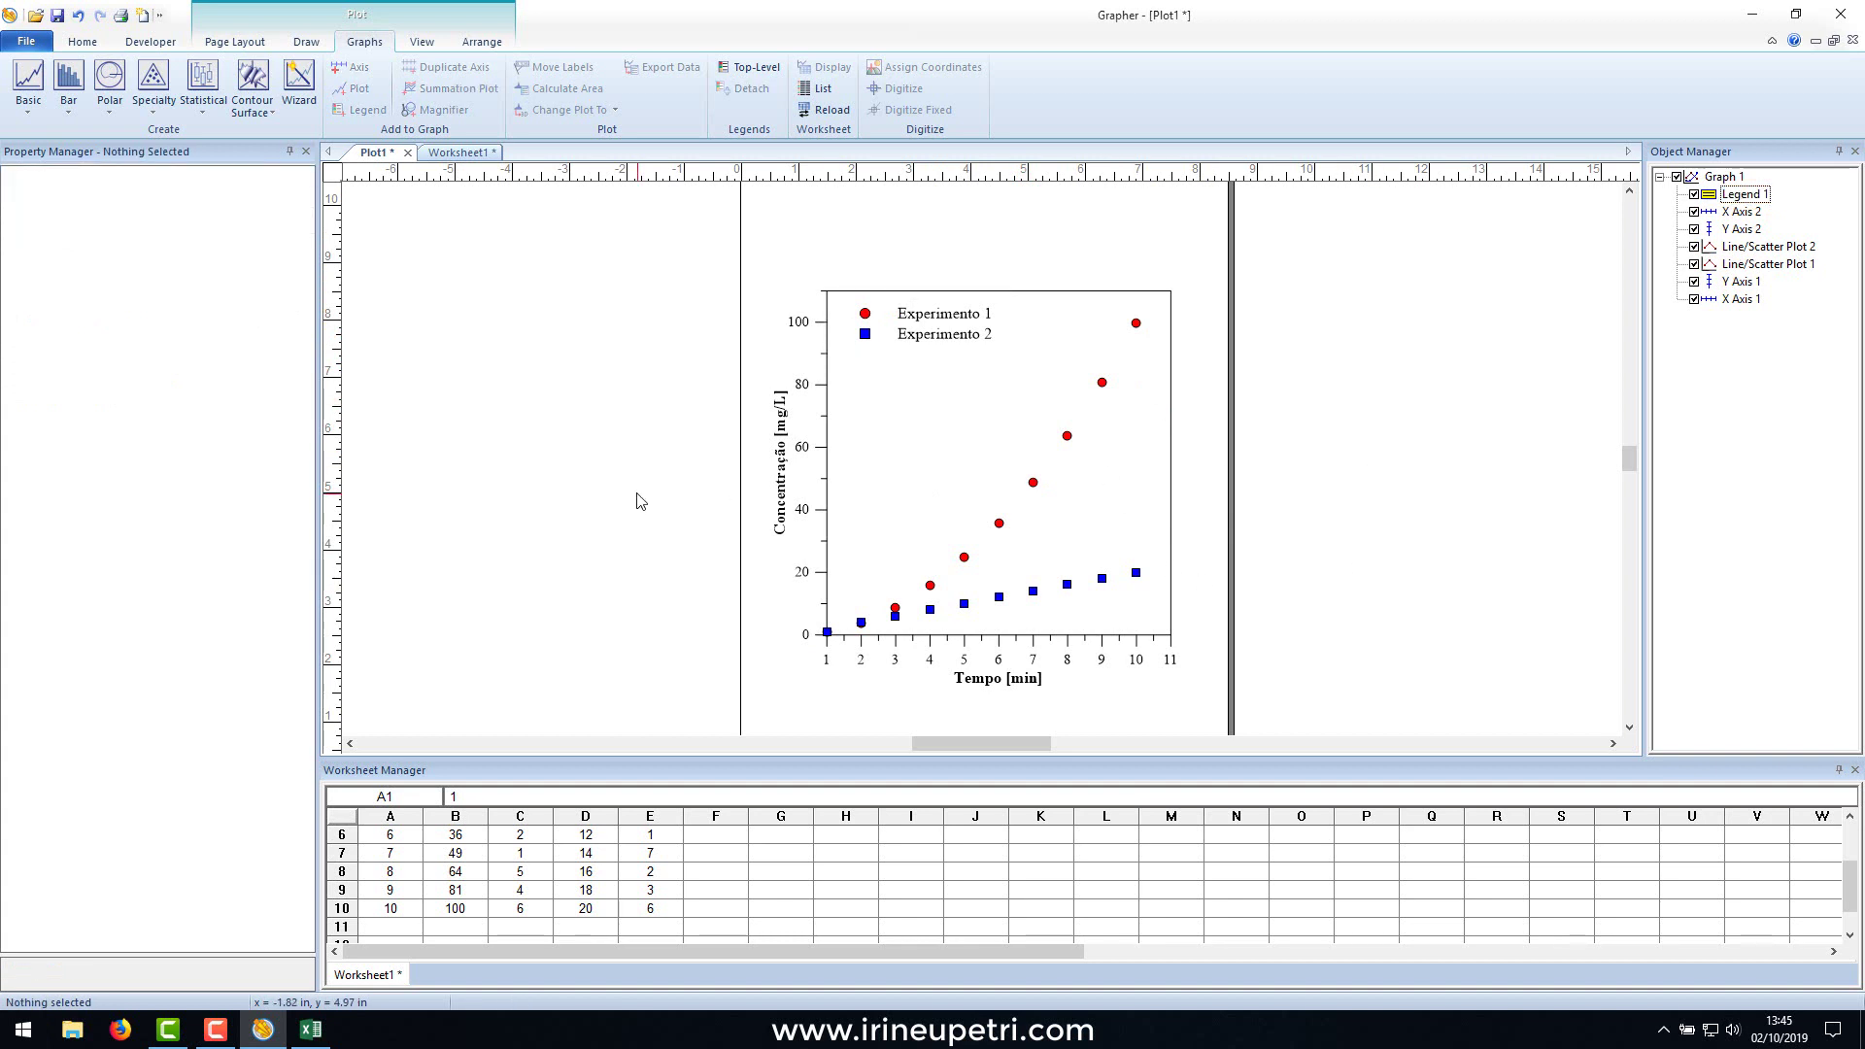
Add vertical error bars to Line/Scatter Plot 1 of type "Read from data column", using Column C.
click(1000, 522)
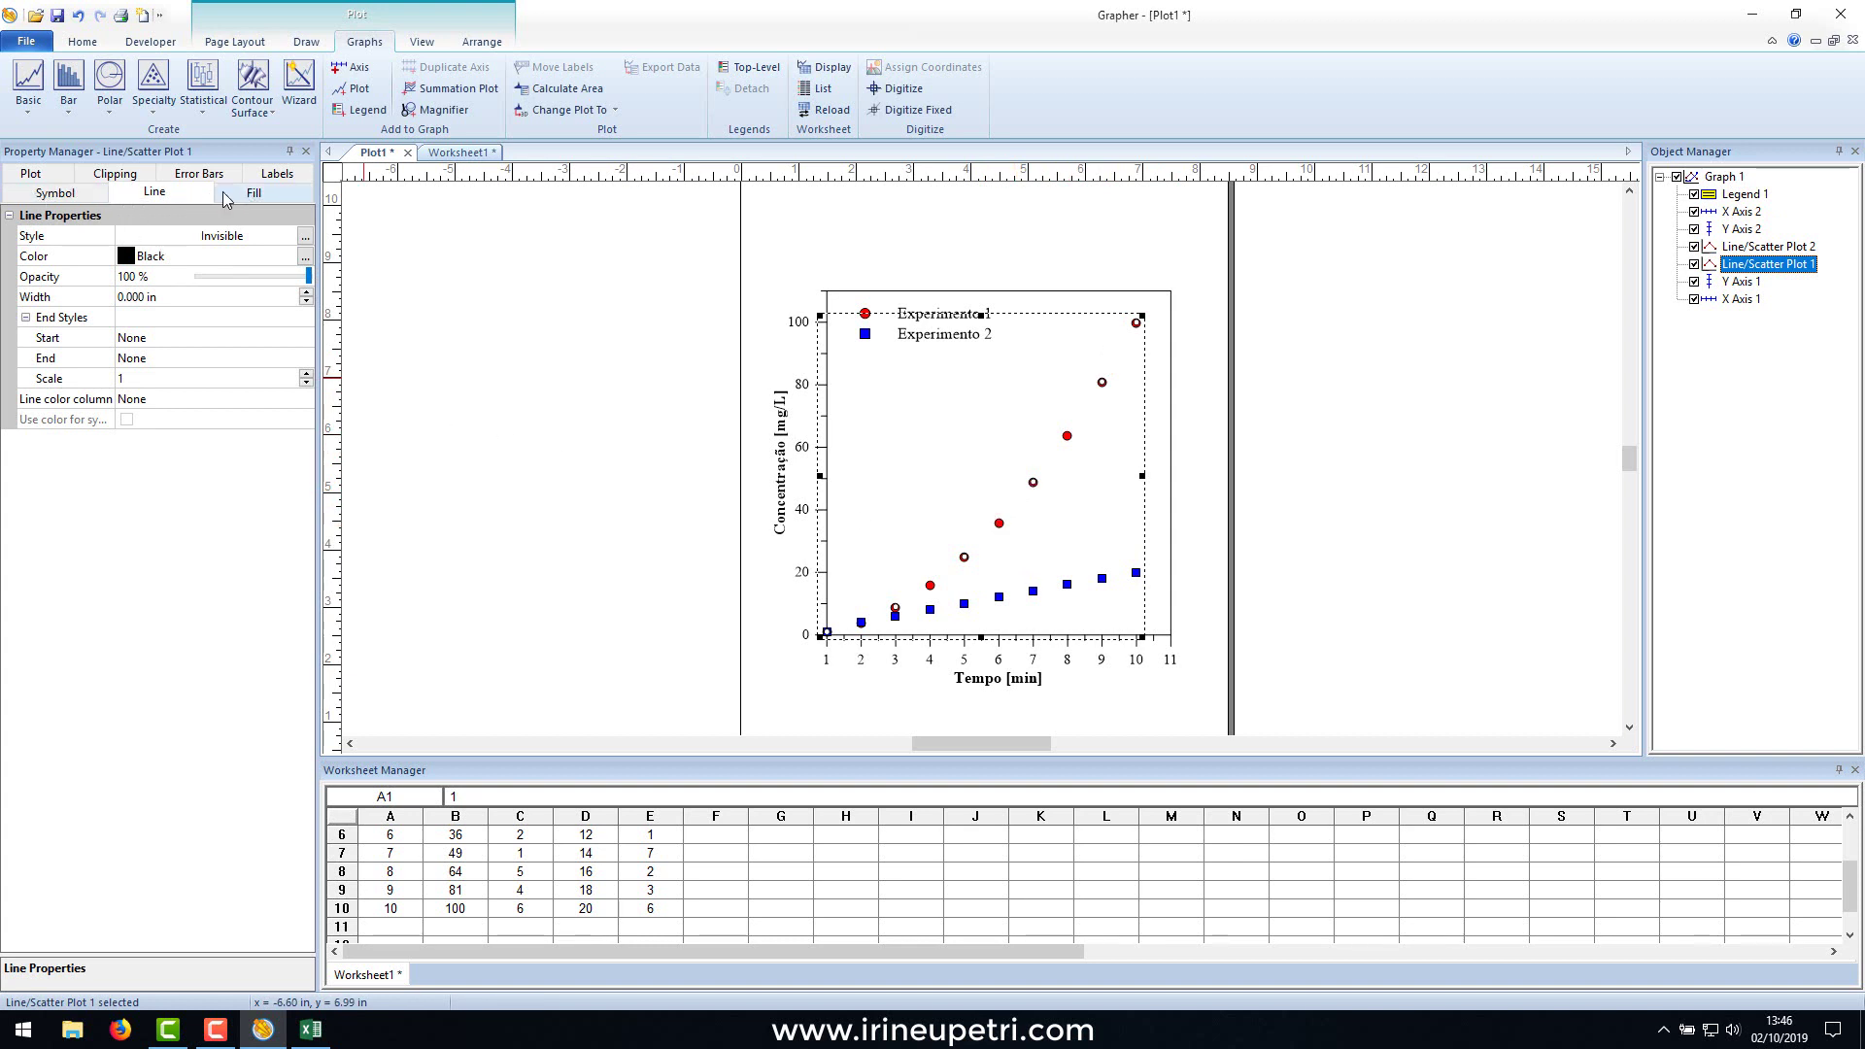
click(197, 175)
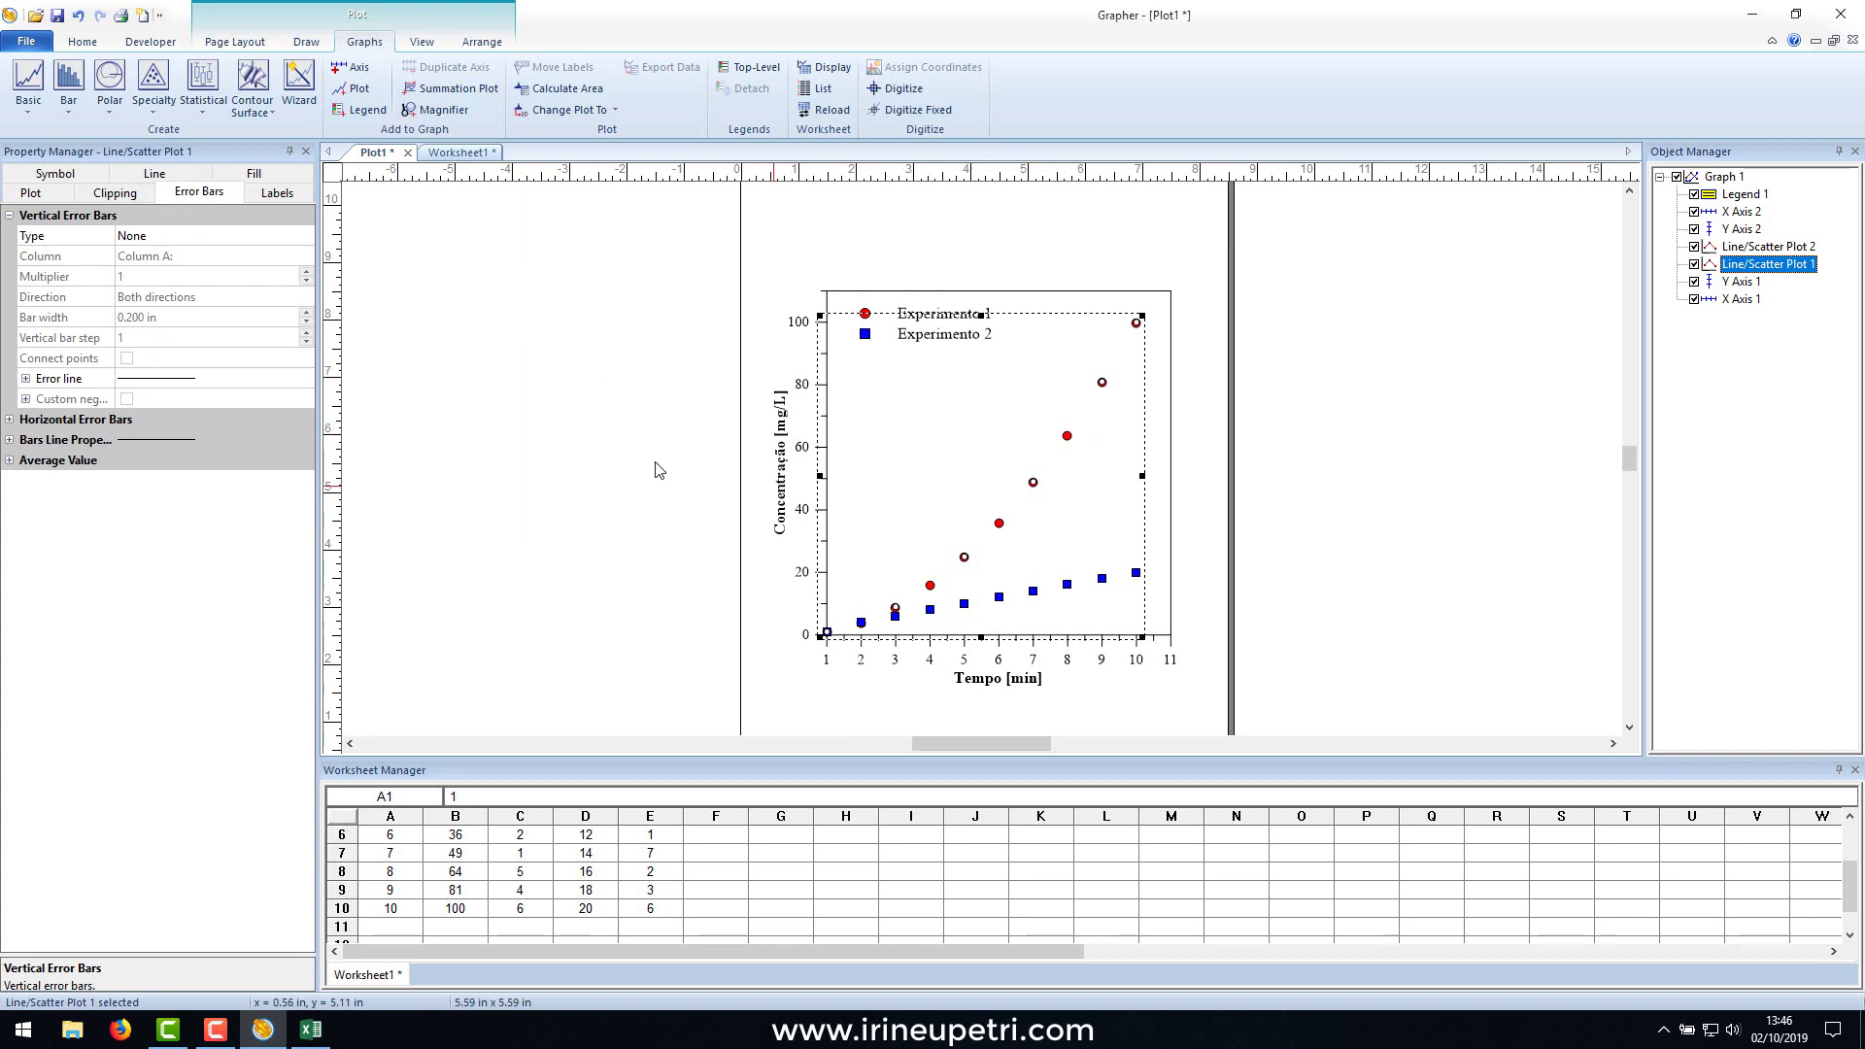
click(141, 239)
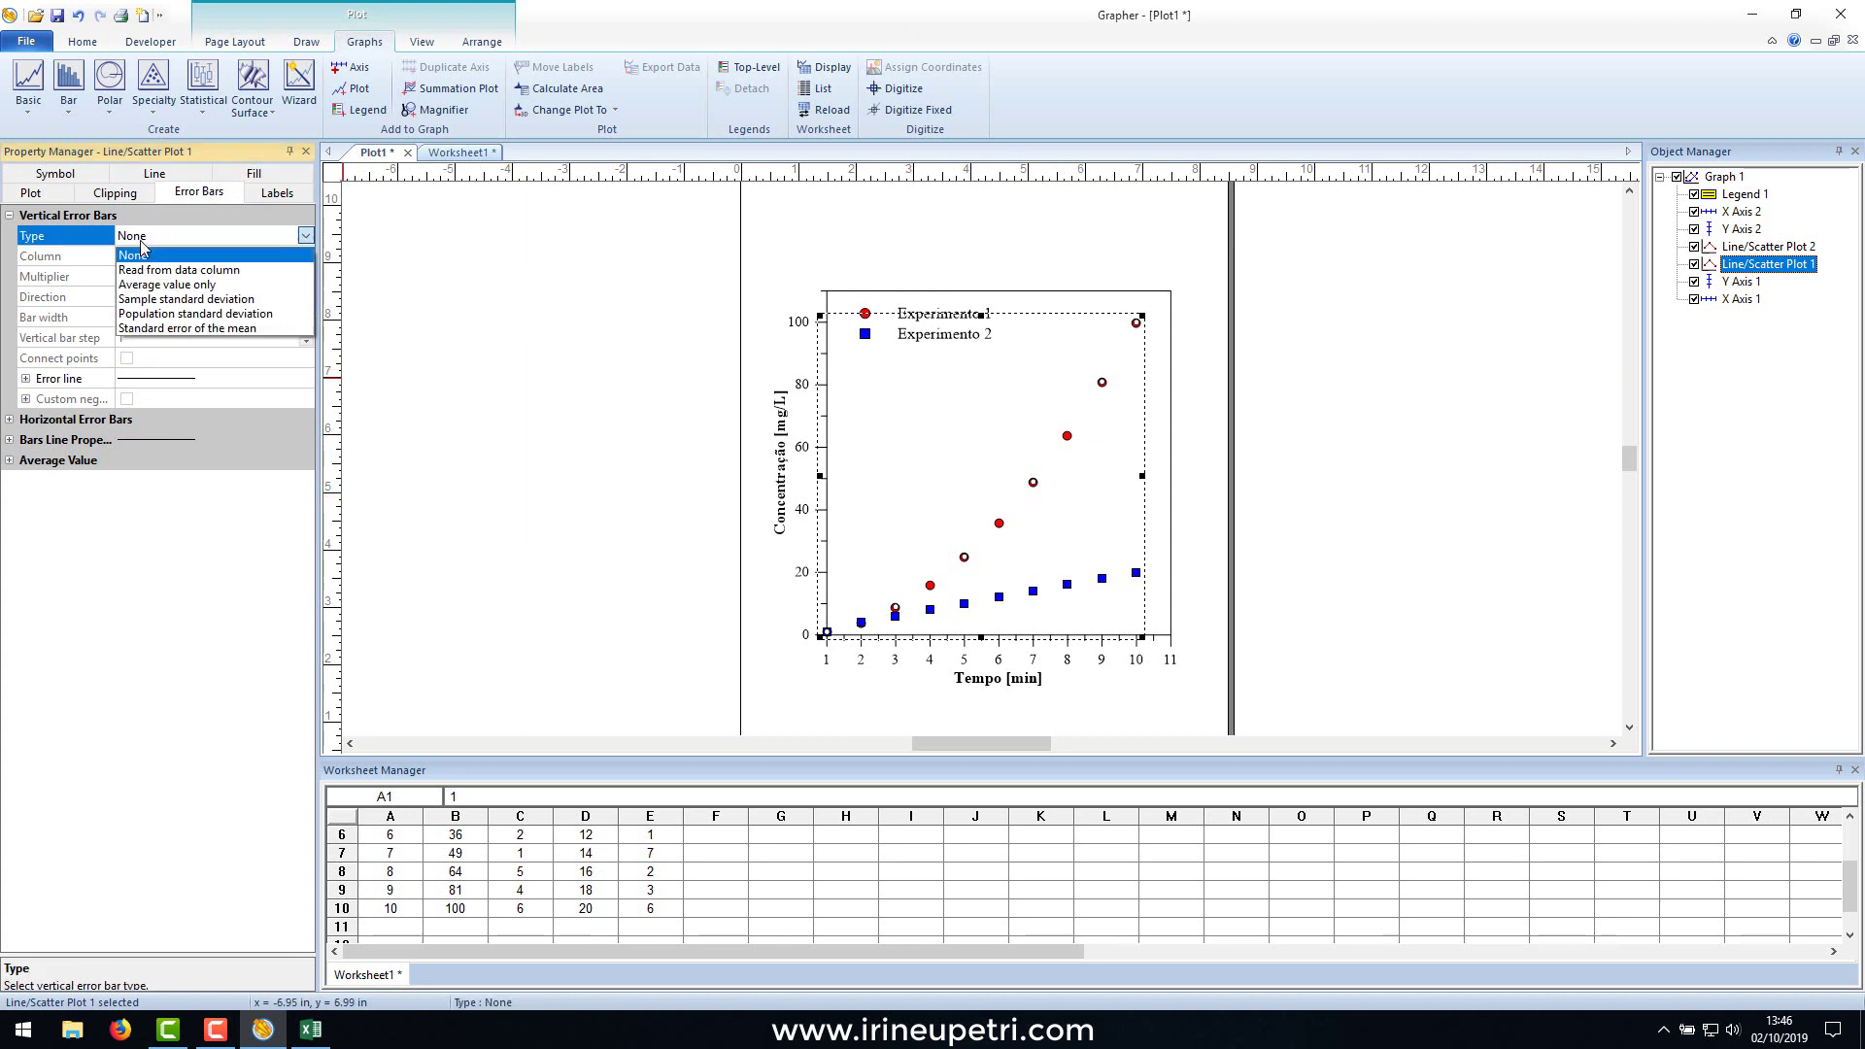
click(199, 273)
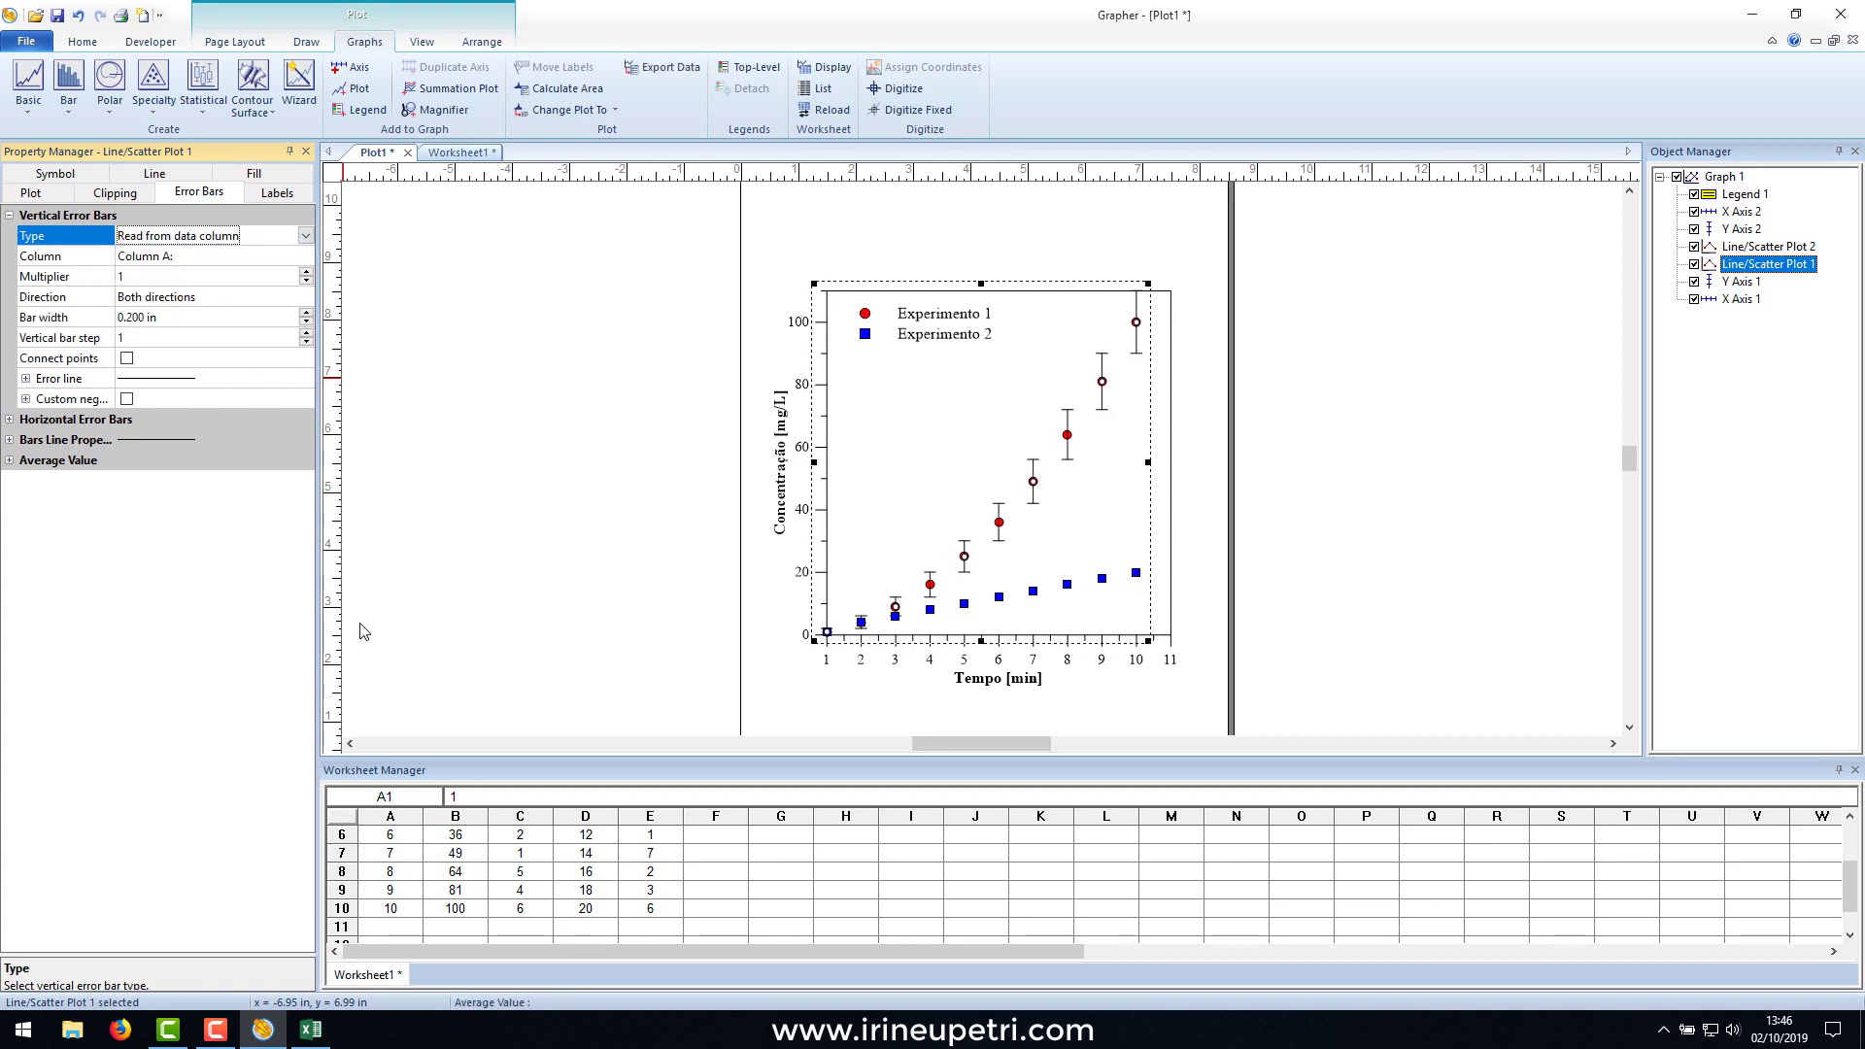
scroll(477, 888, up, 1)
scroll(477, 888, up, 1)
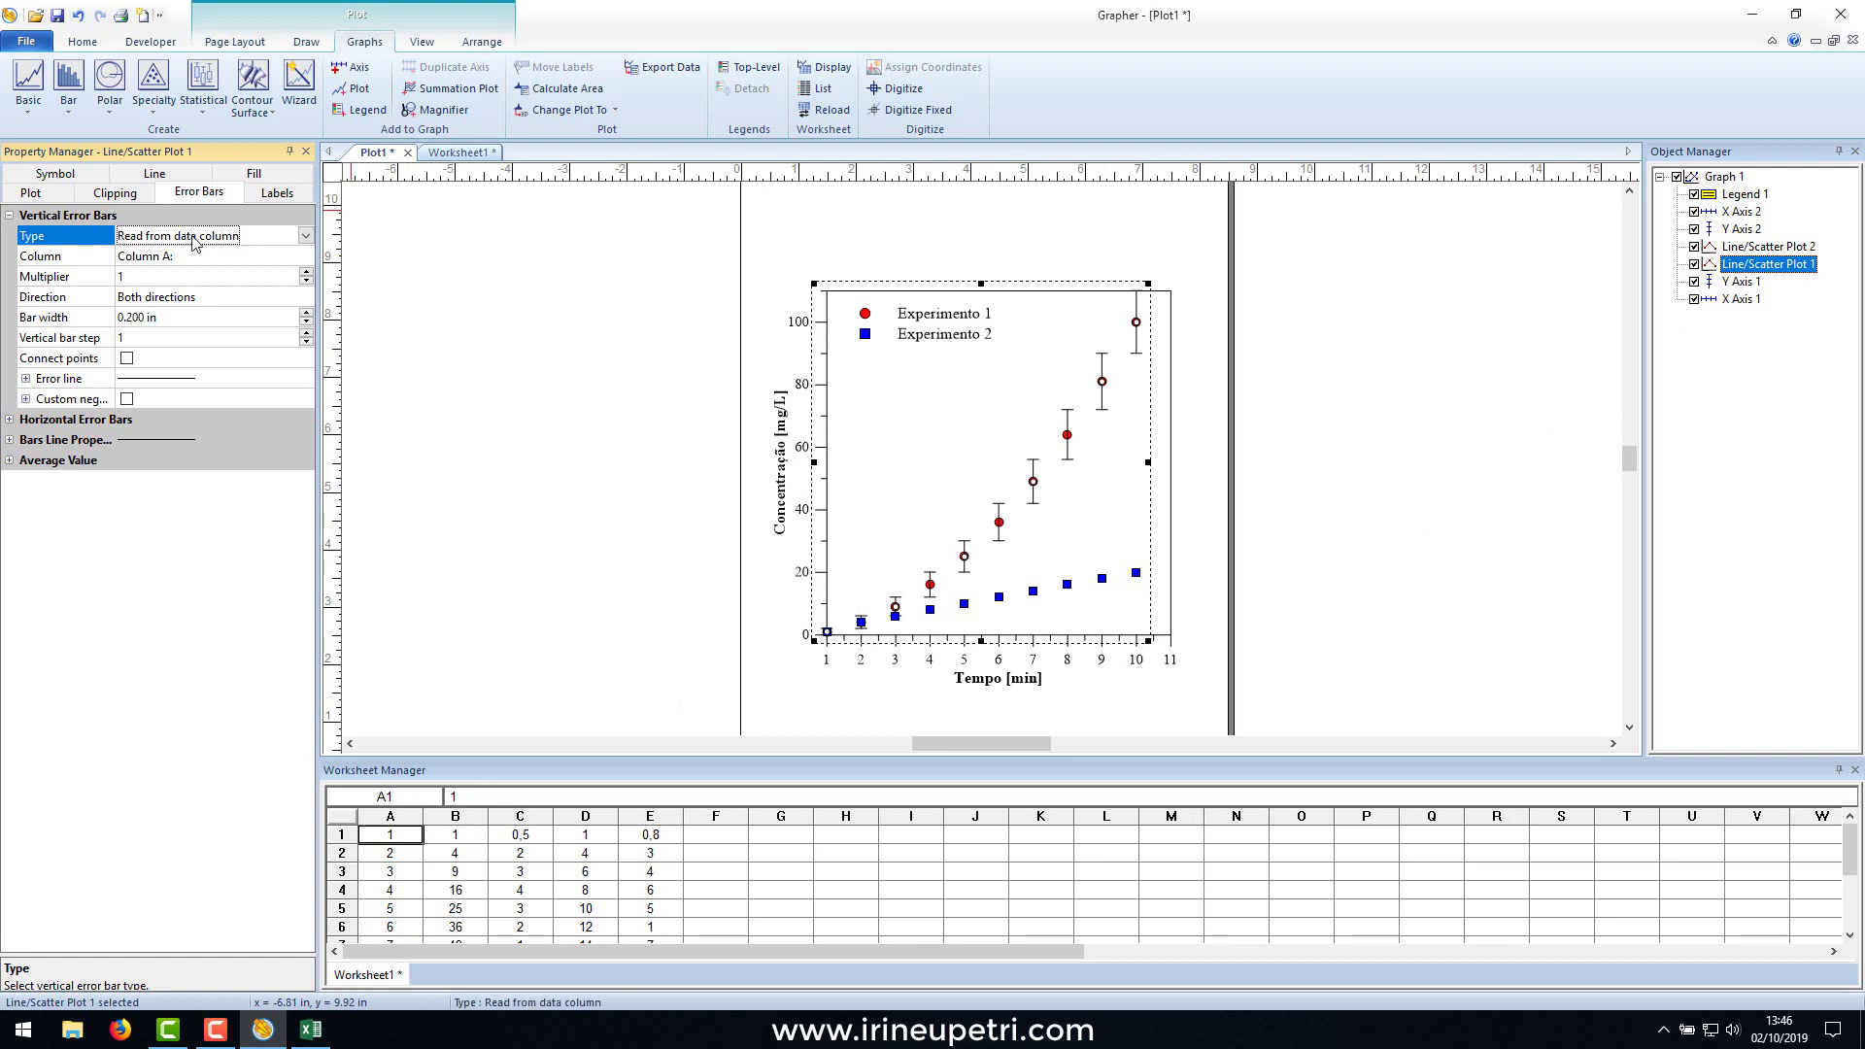
click(143, 258)
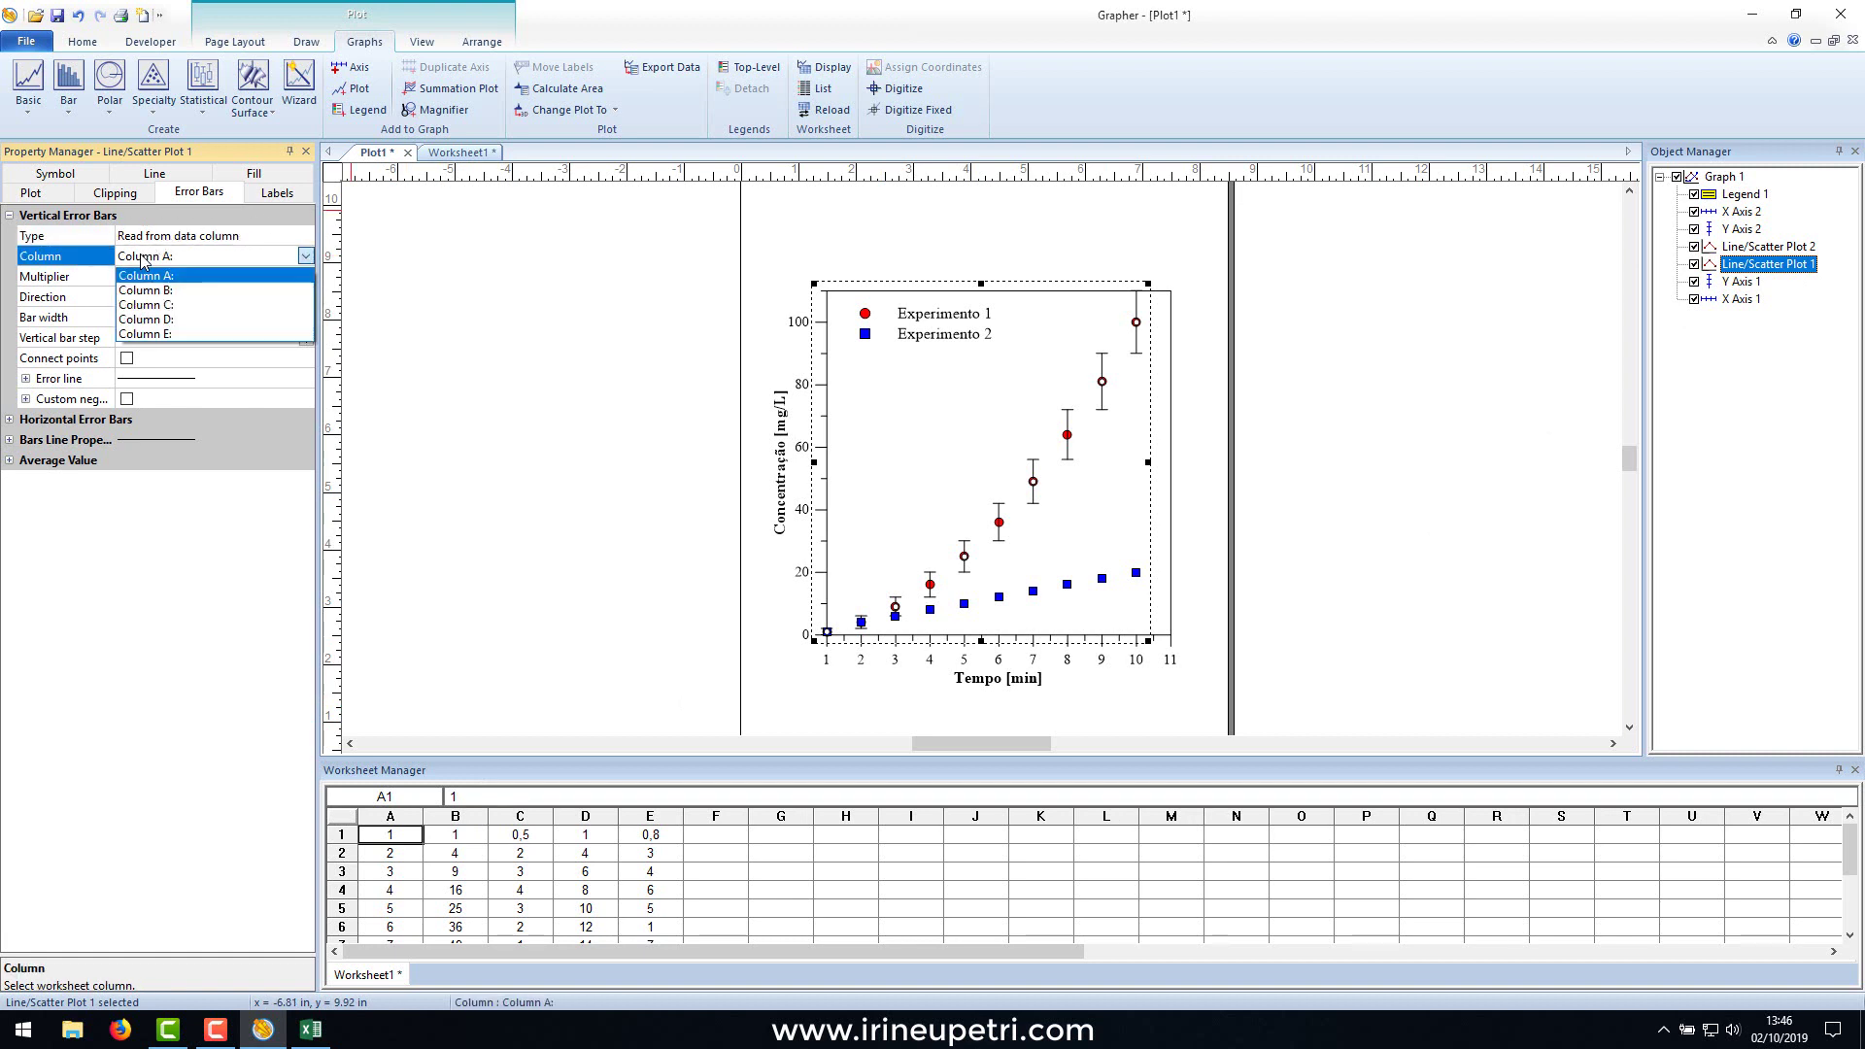
click(151, 307)
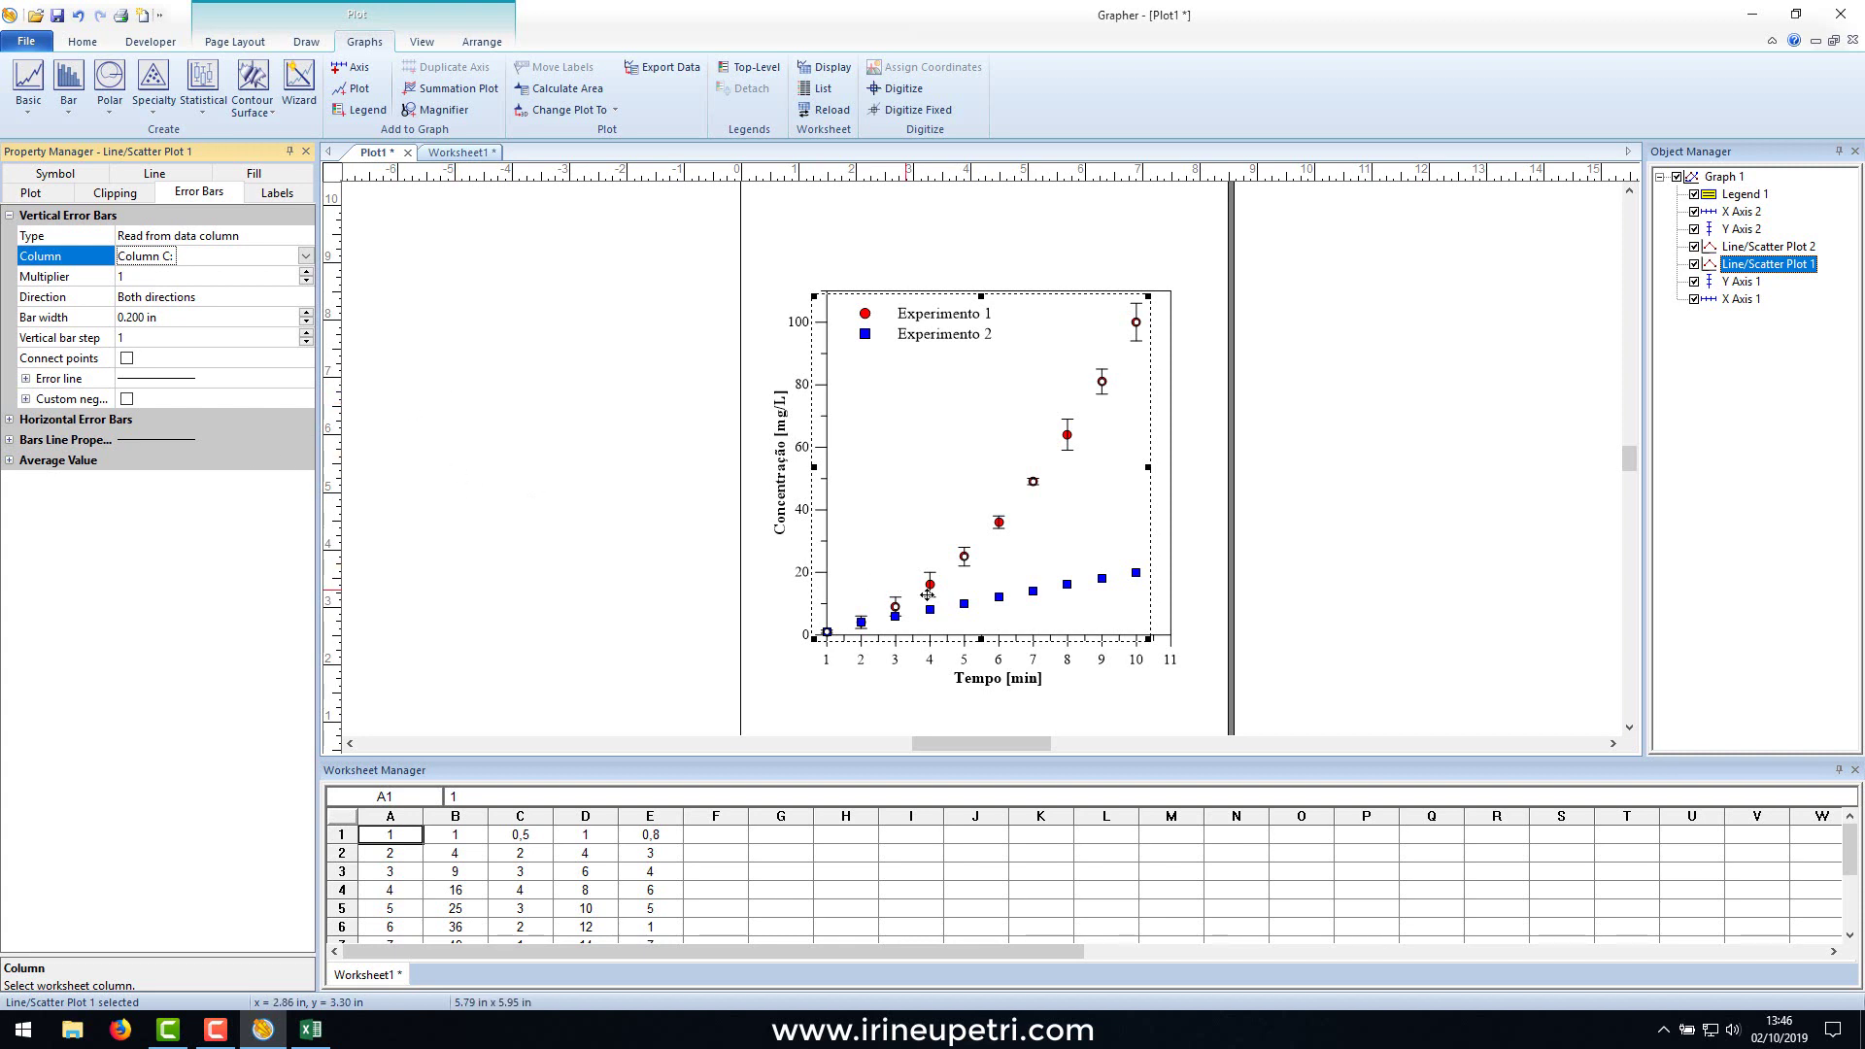
Add vertical error bars to Line/Scatter Plot 2 of type "Read from data column", using Column E.
click(1766, 248)
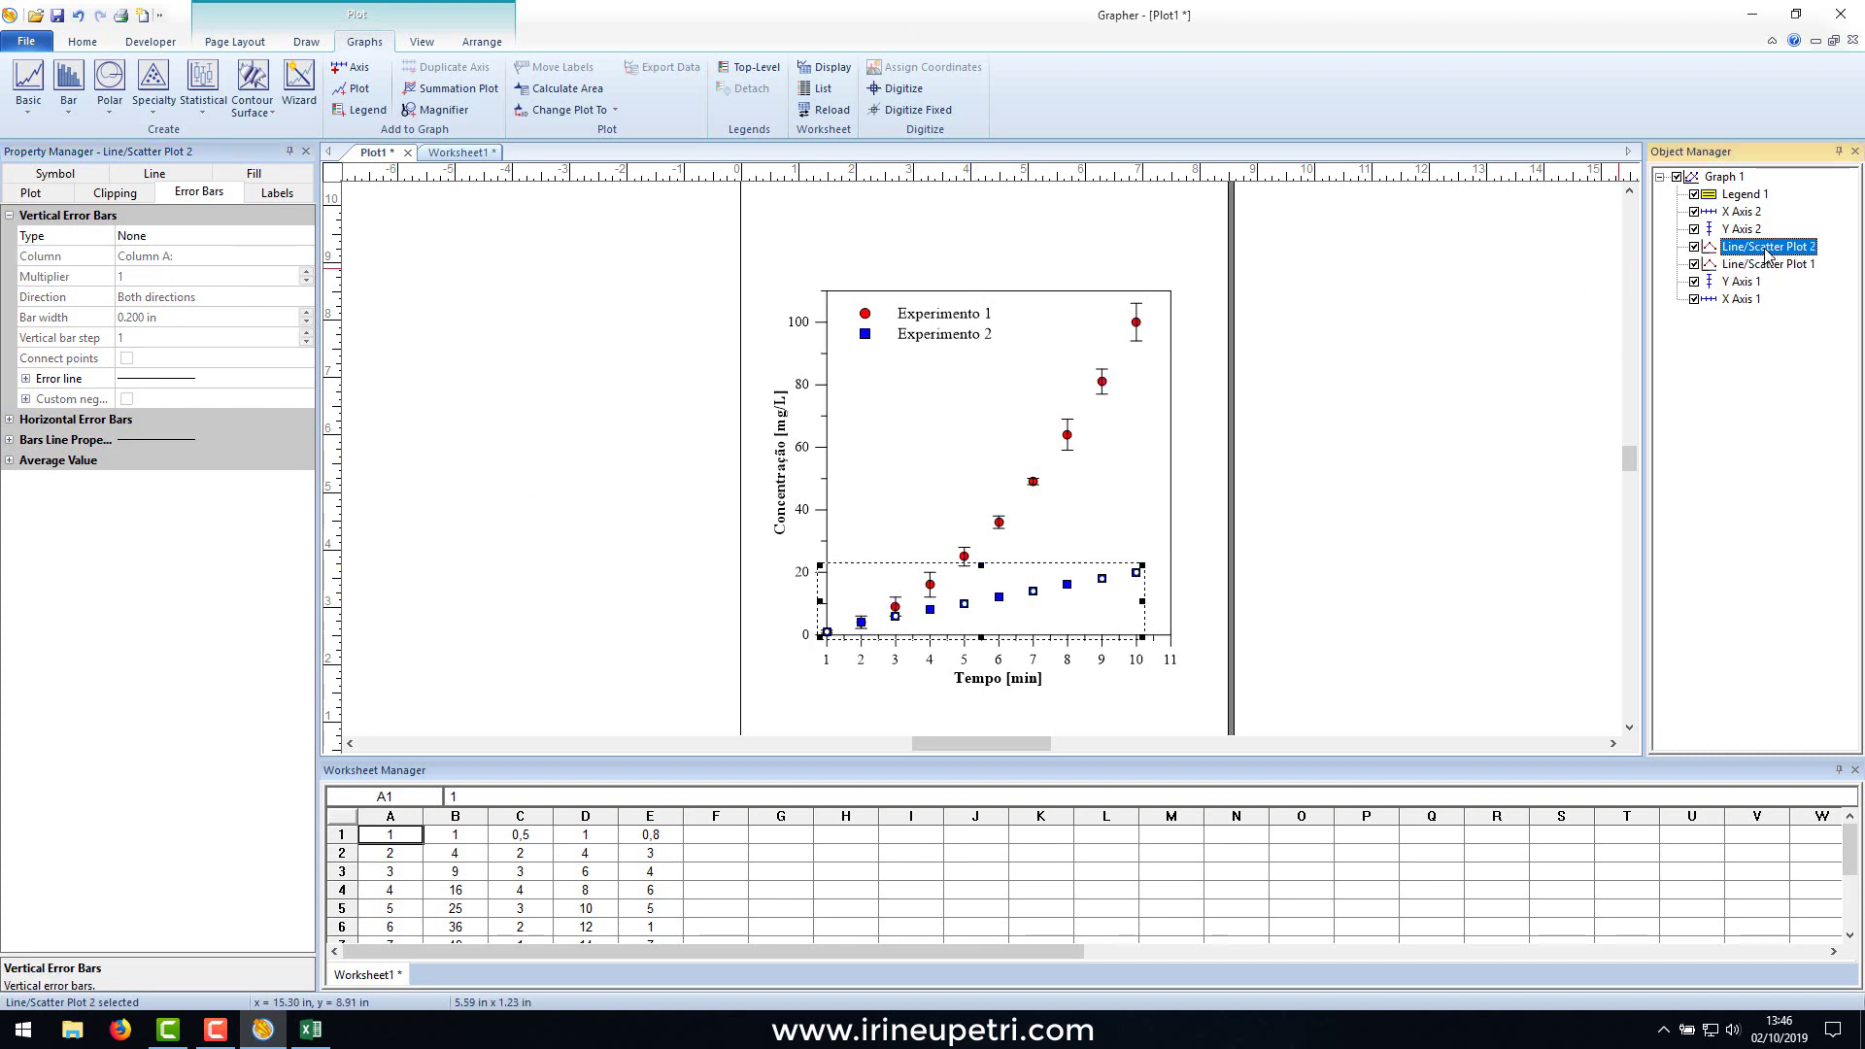
click(161, 239)
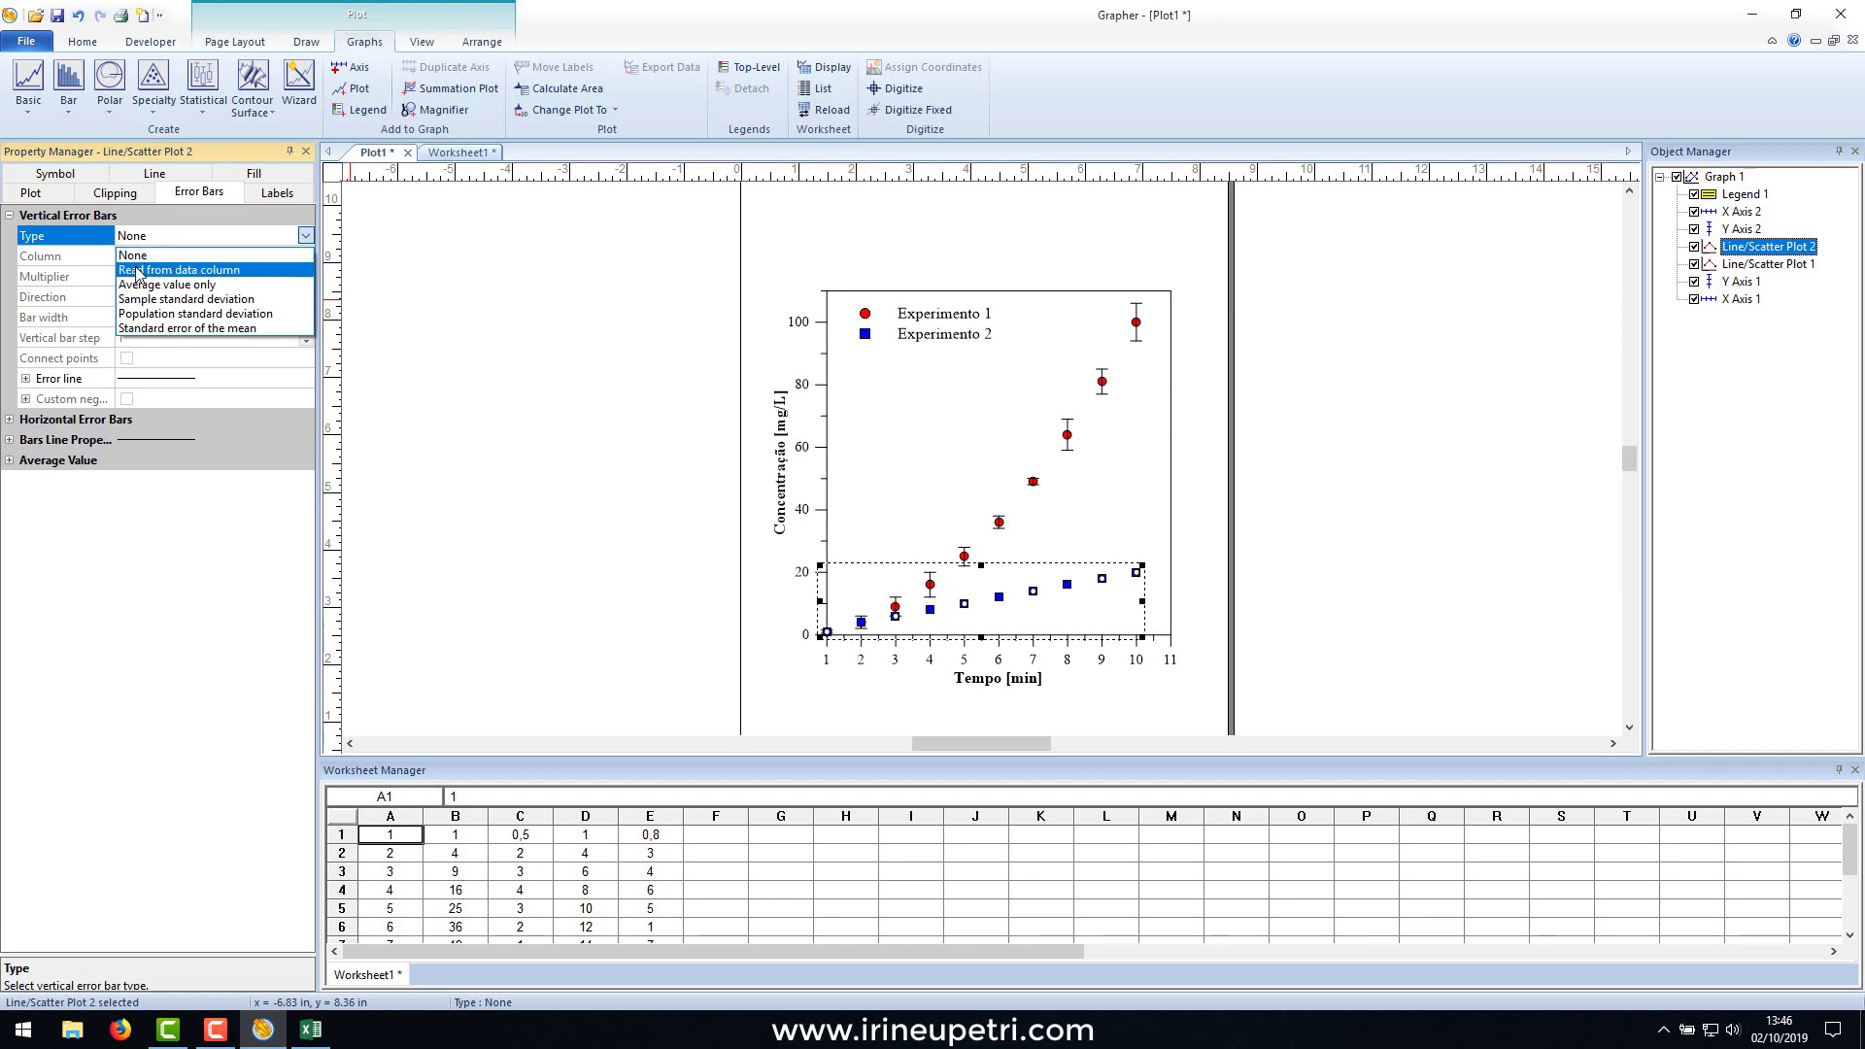
click(138, 270)
click(165, 256)
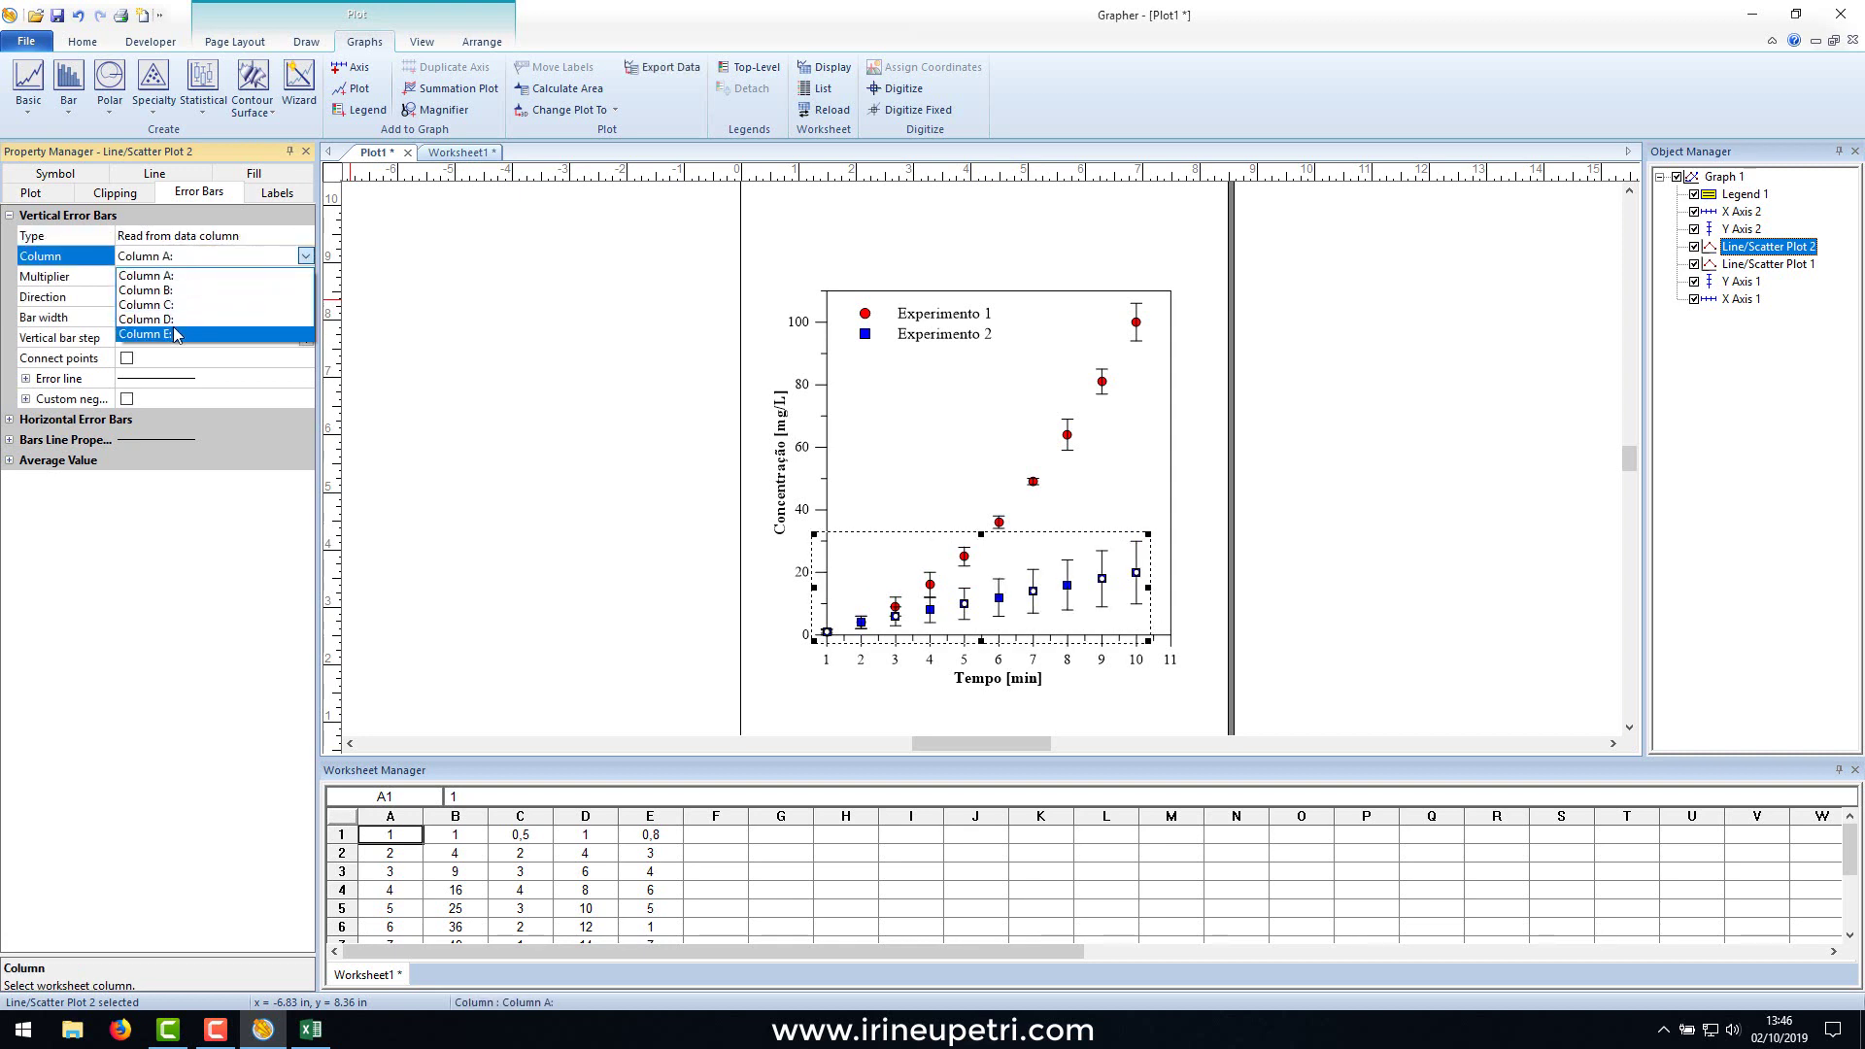
click(176, 334)
click(533, 481)
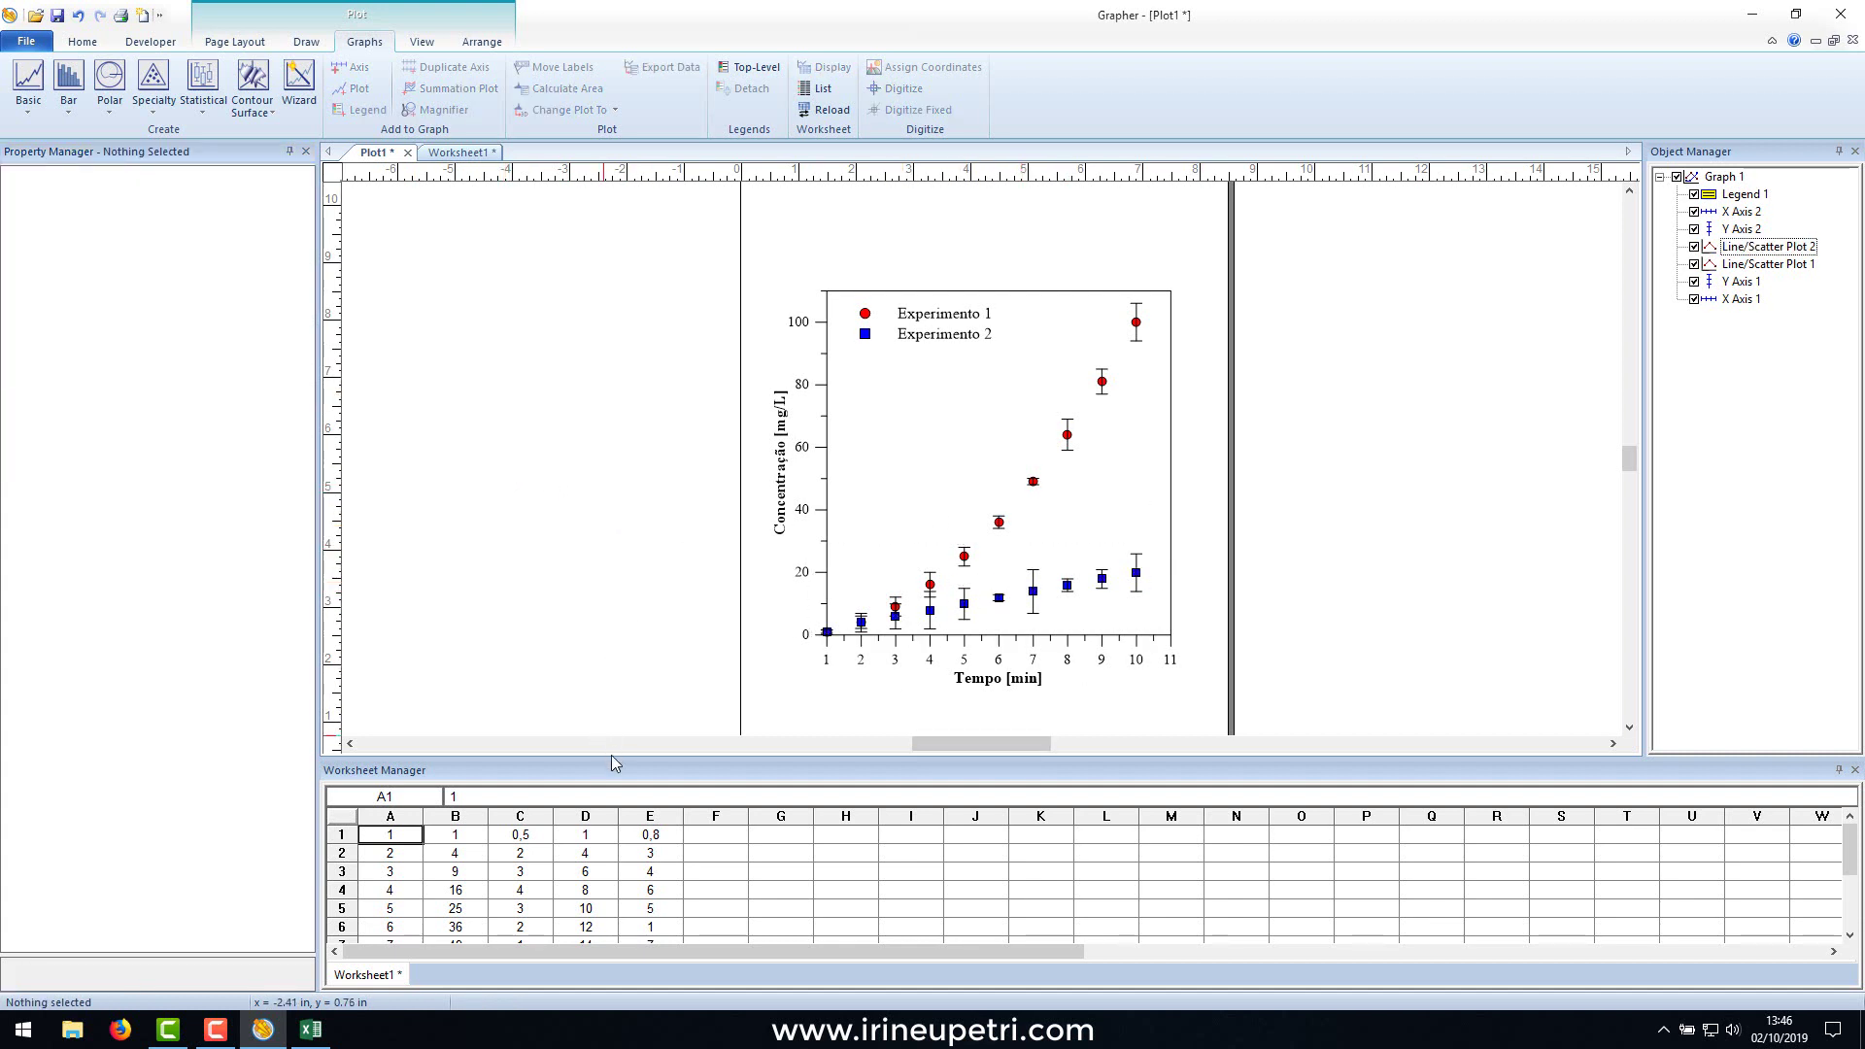
Enlarge the font of the X axis title "Tempo [min]".
drag(611, 759, 611, 794)
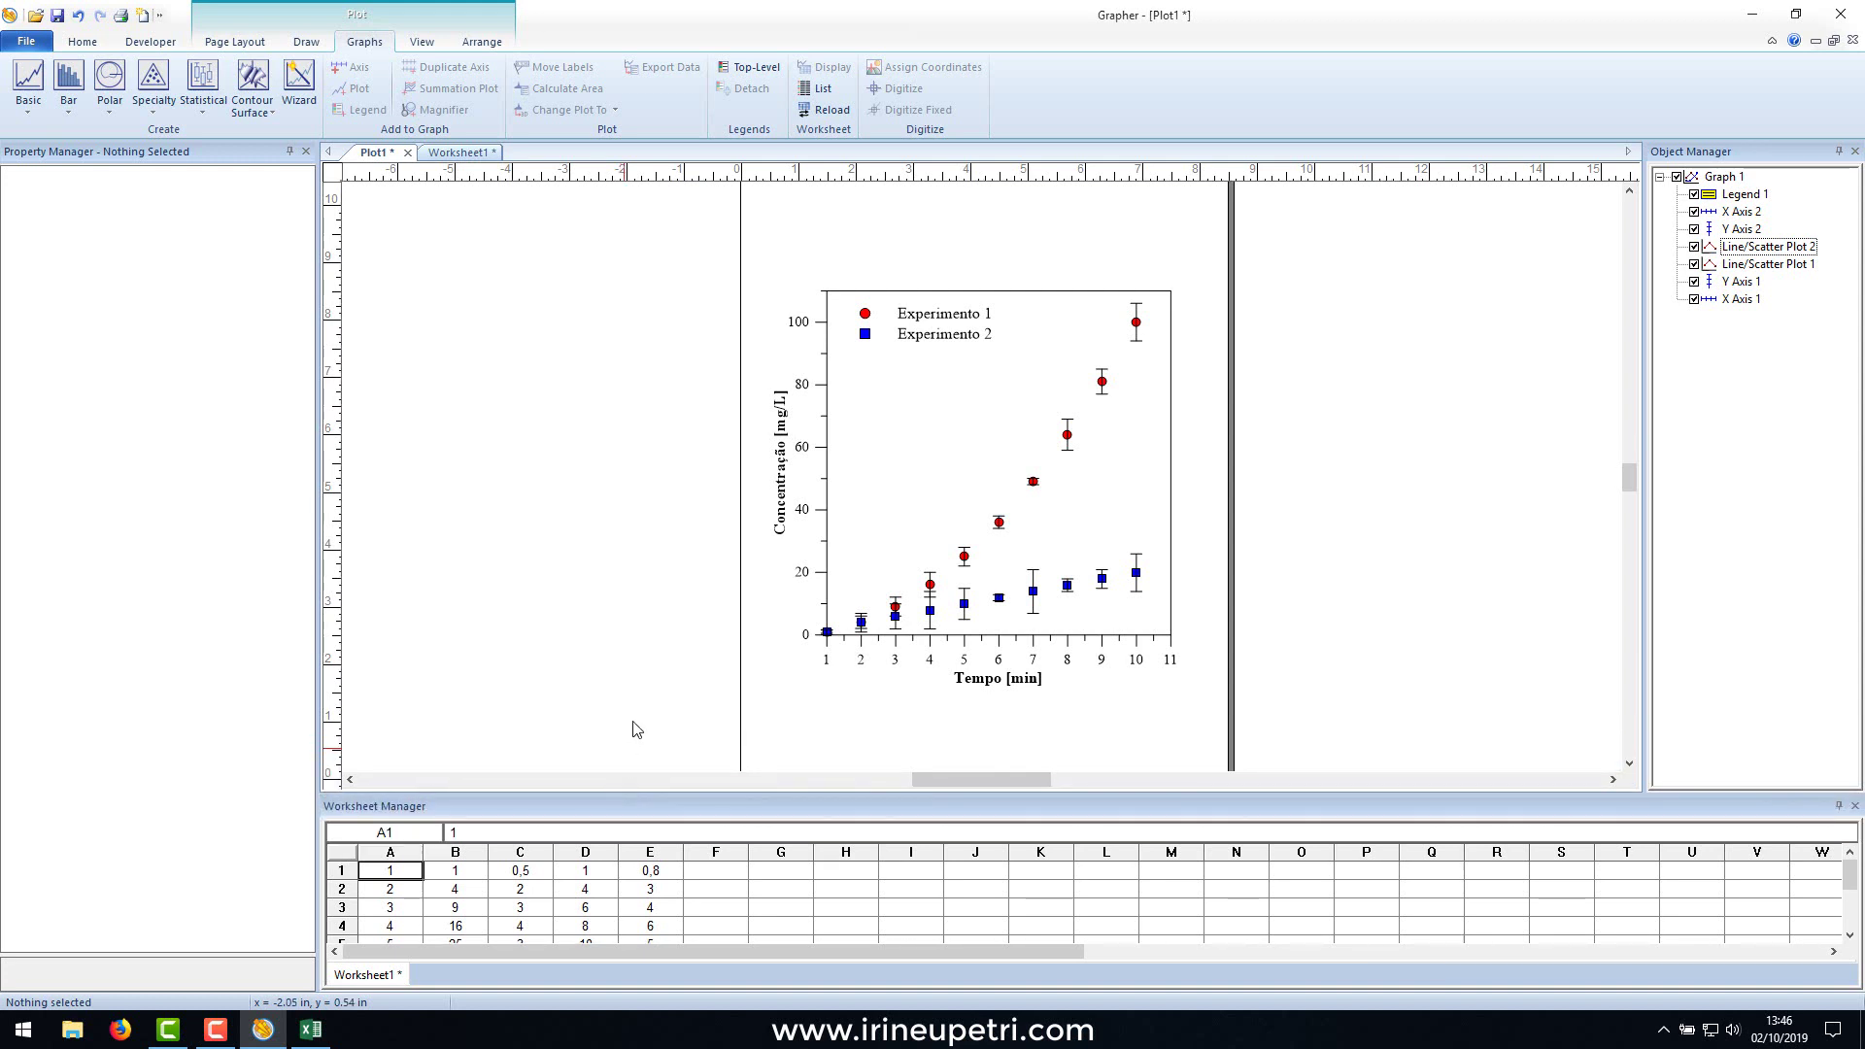
scroll(1032, 382, up, 2)
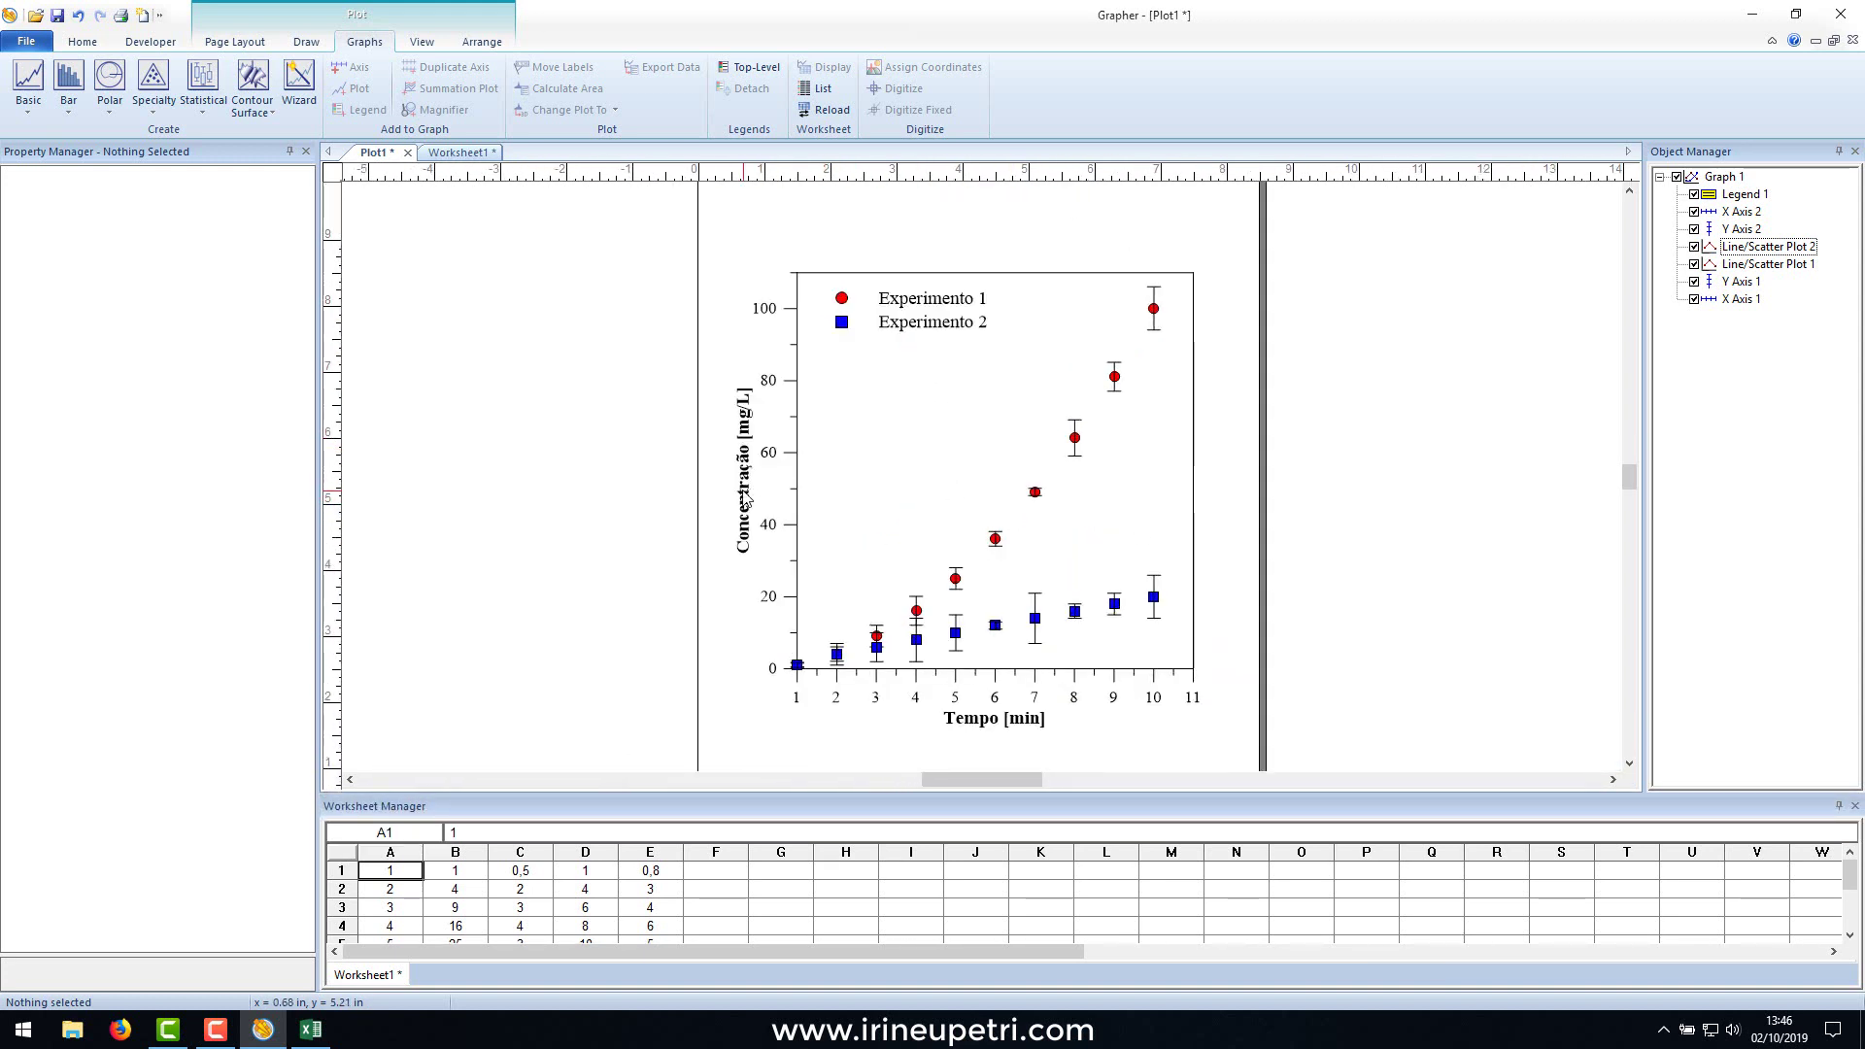
click(1004, 721)
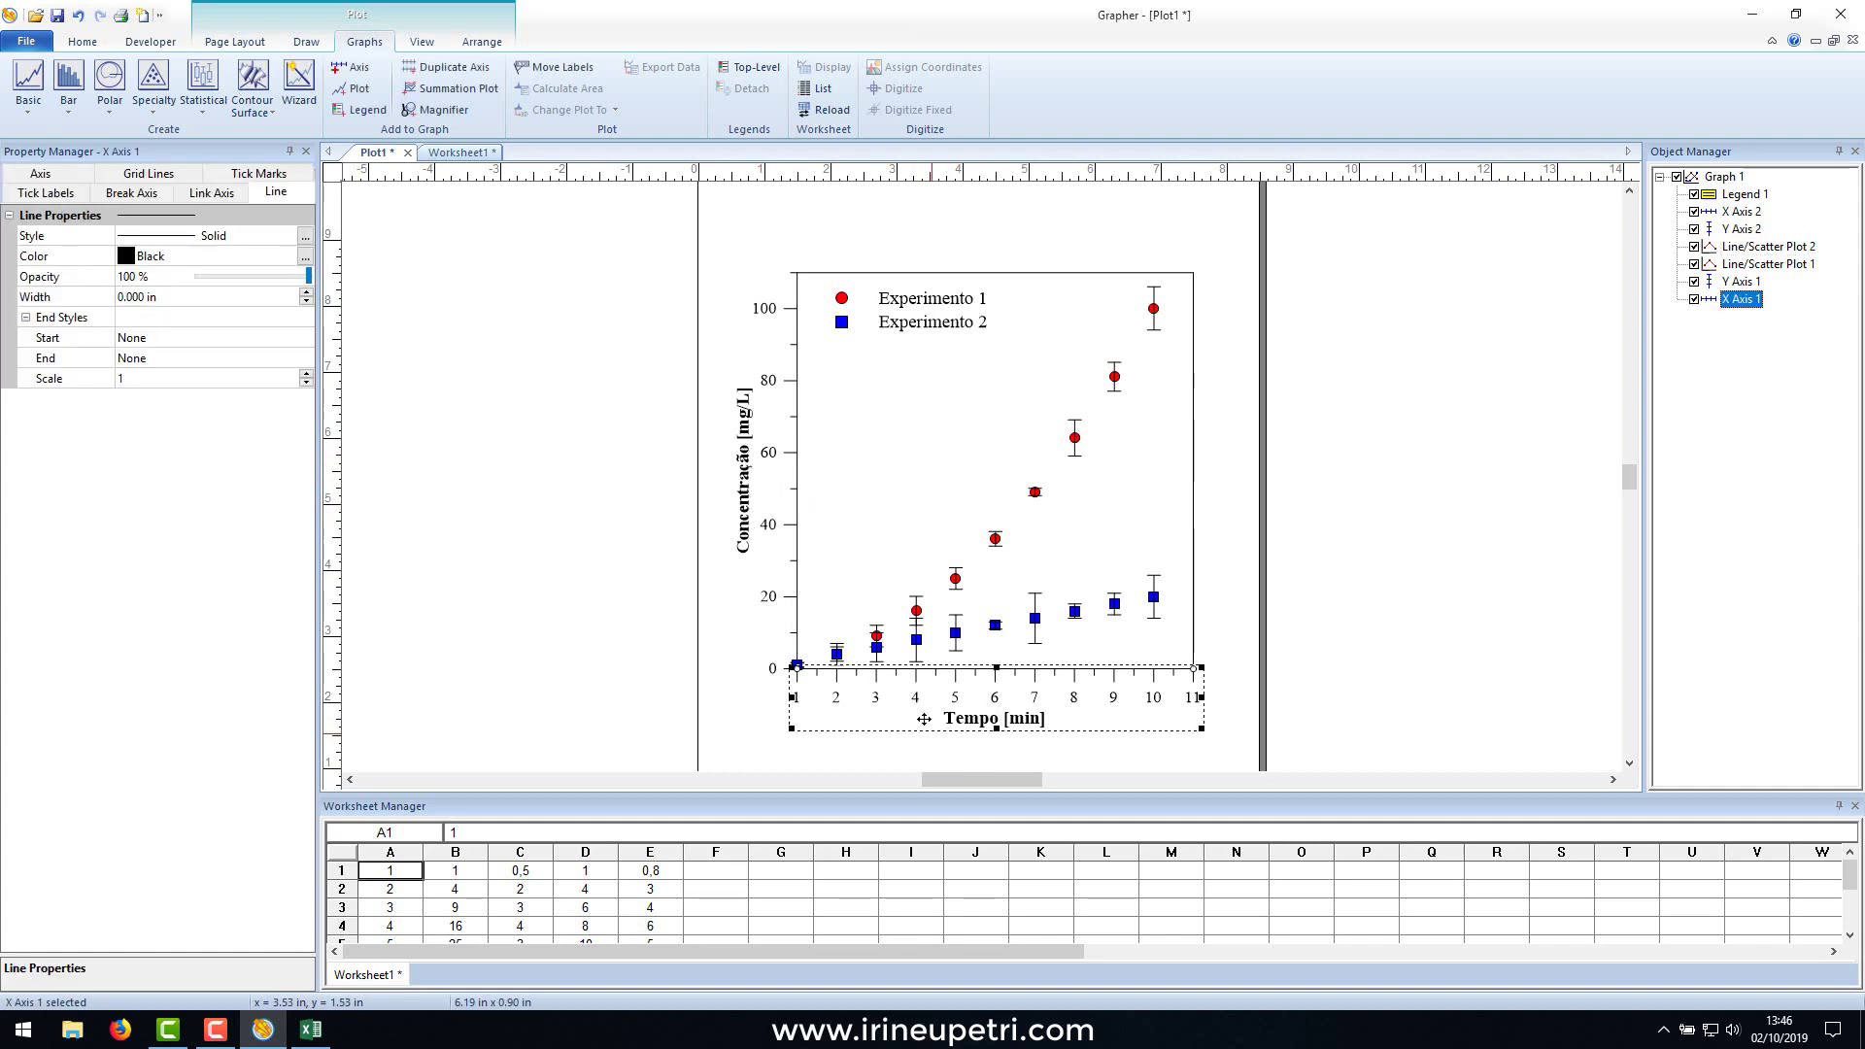
click(40, 178)
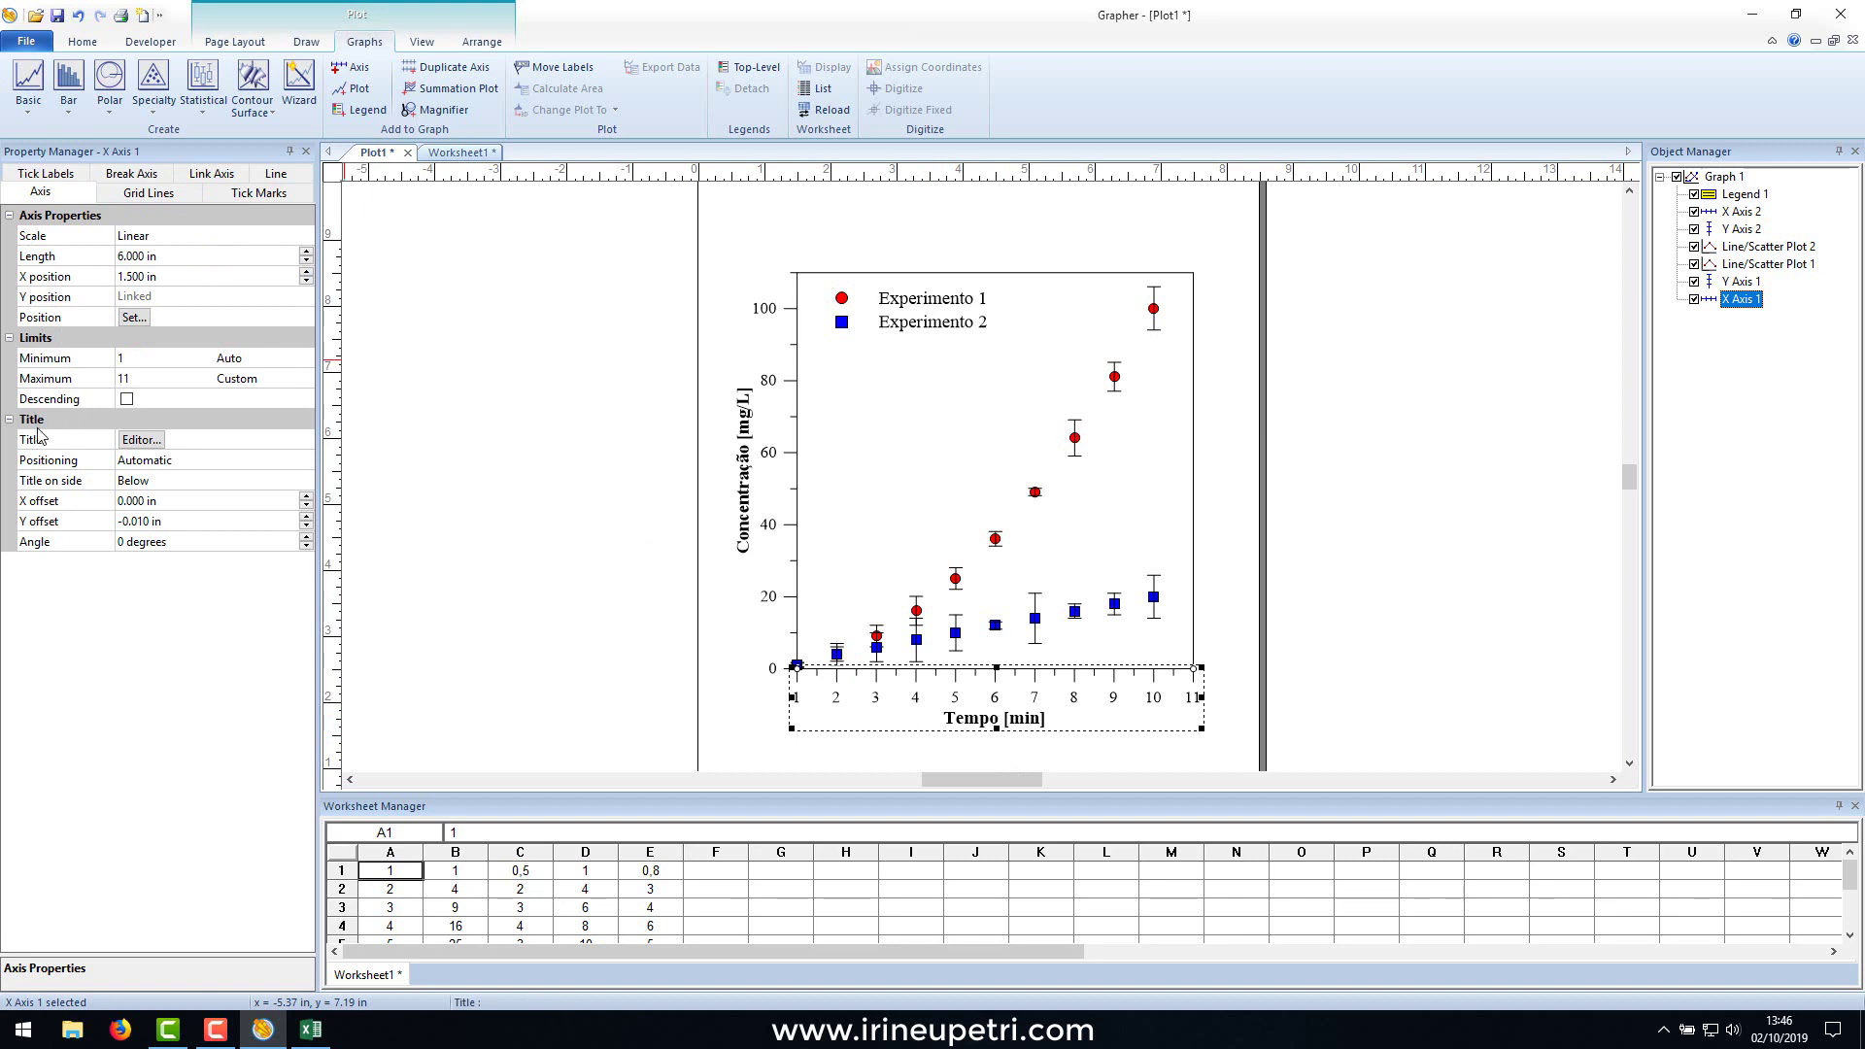
click(124, 442)
click(131, 442)
drag(254, 439, 101, 444)
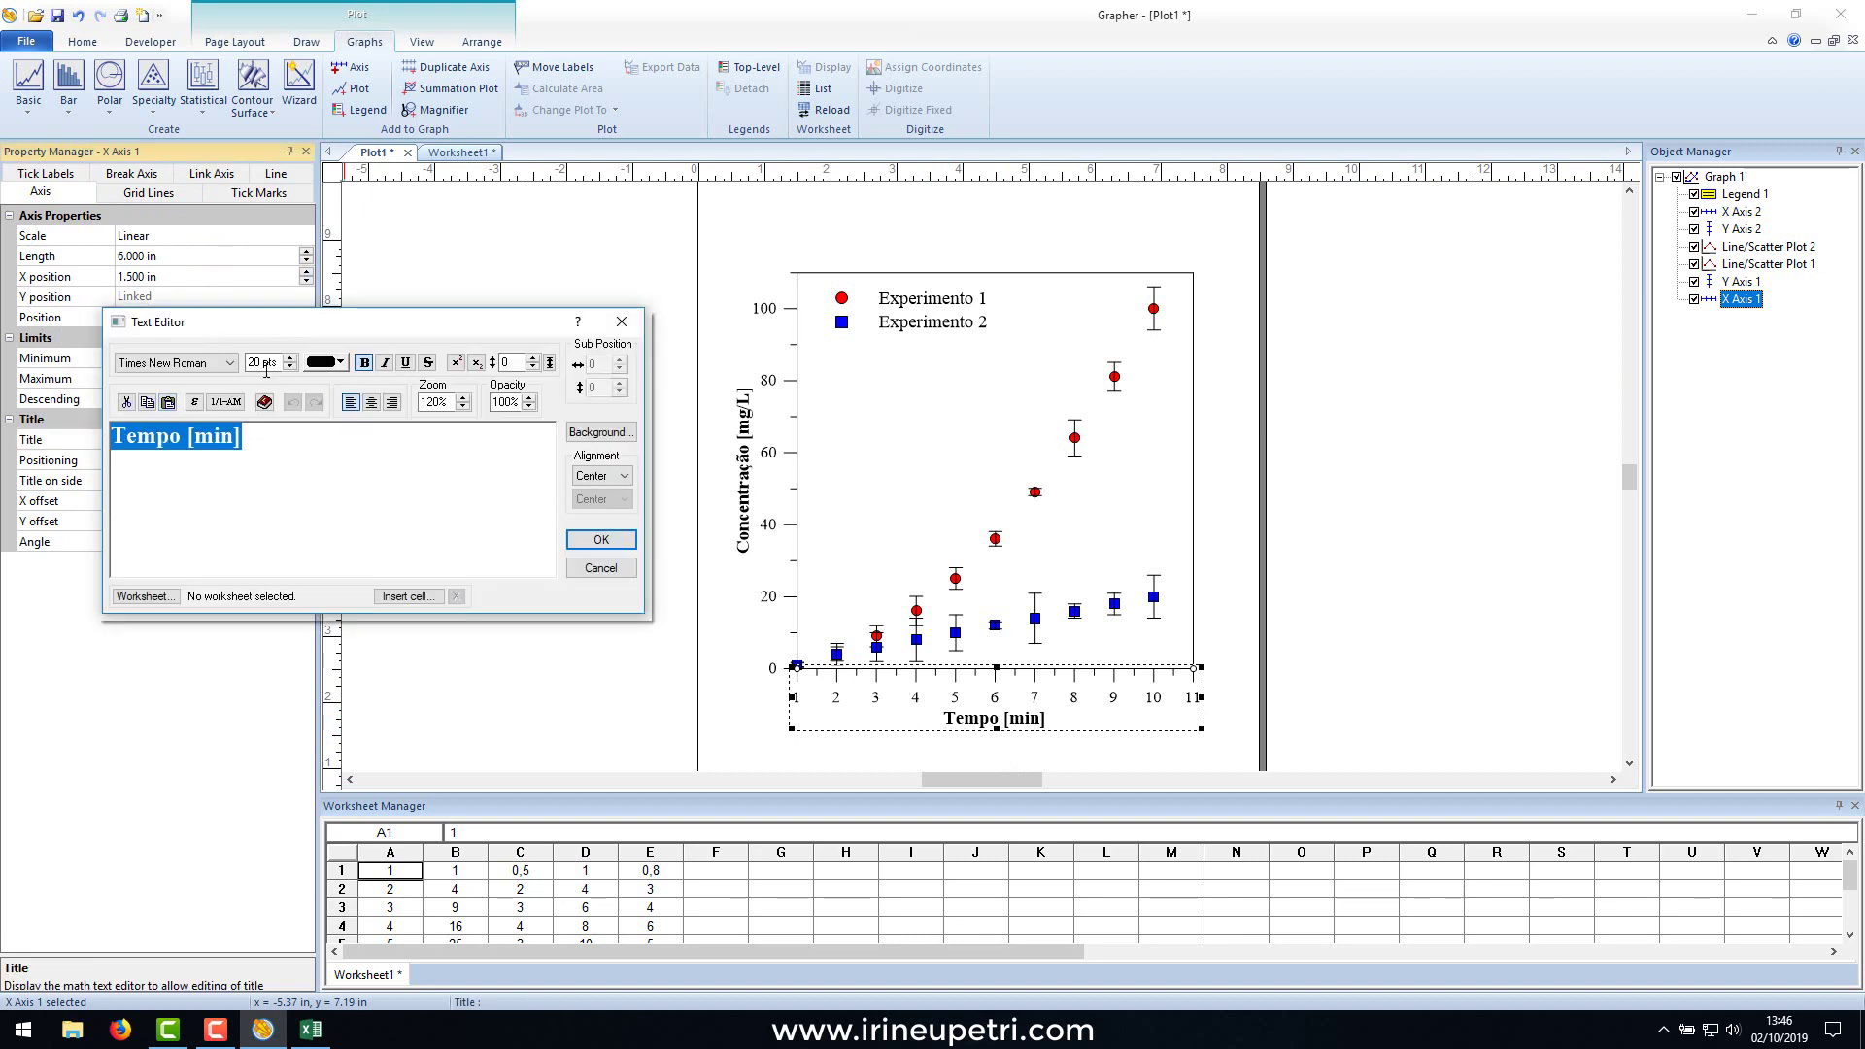
click(290, 357)
click(289, 358)
click(601, 539)
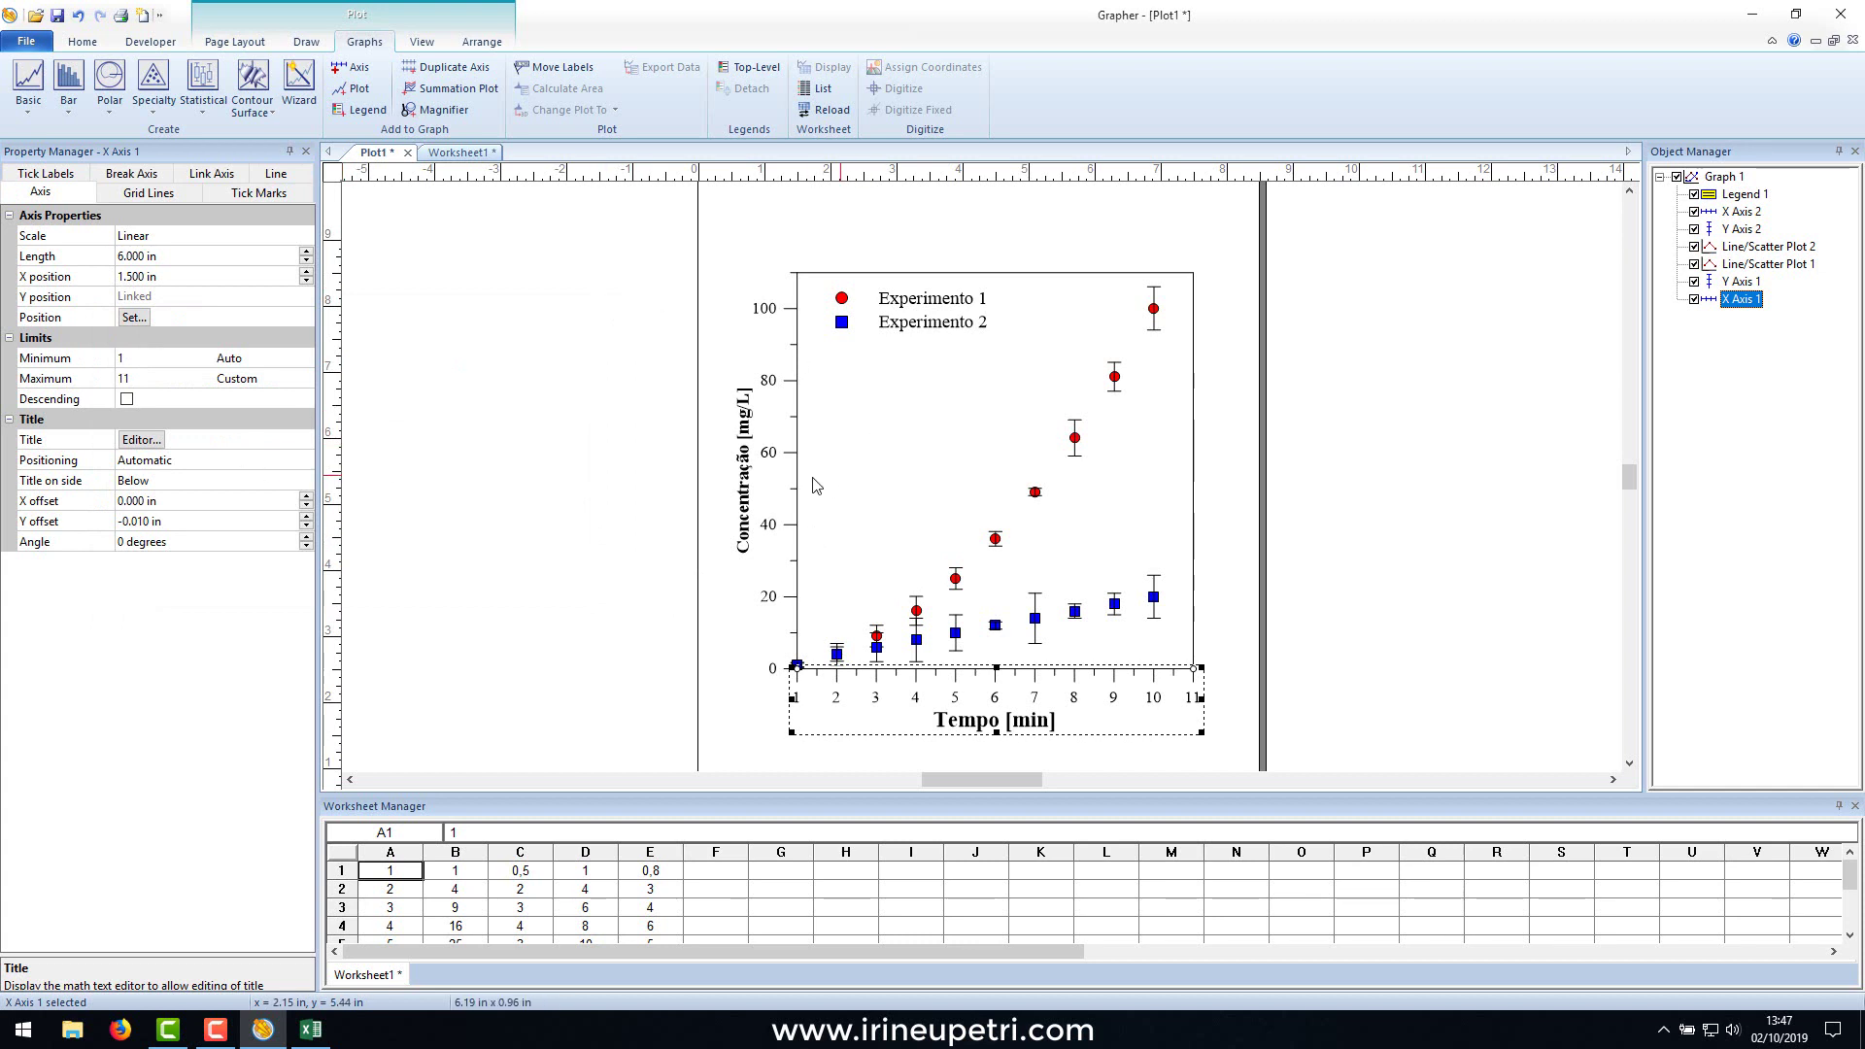
Enlarge the font of the Y axis title "Concentração [mg/L]" to match the X axis title.
click(755, 473)
click(142, 440)
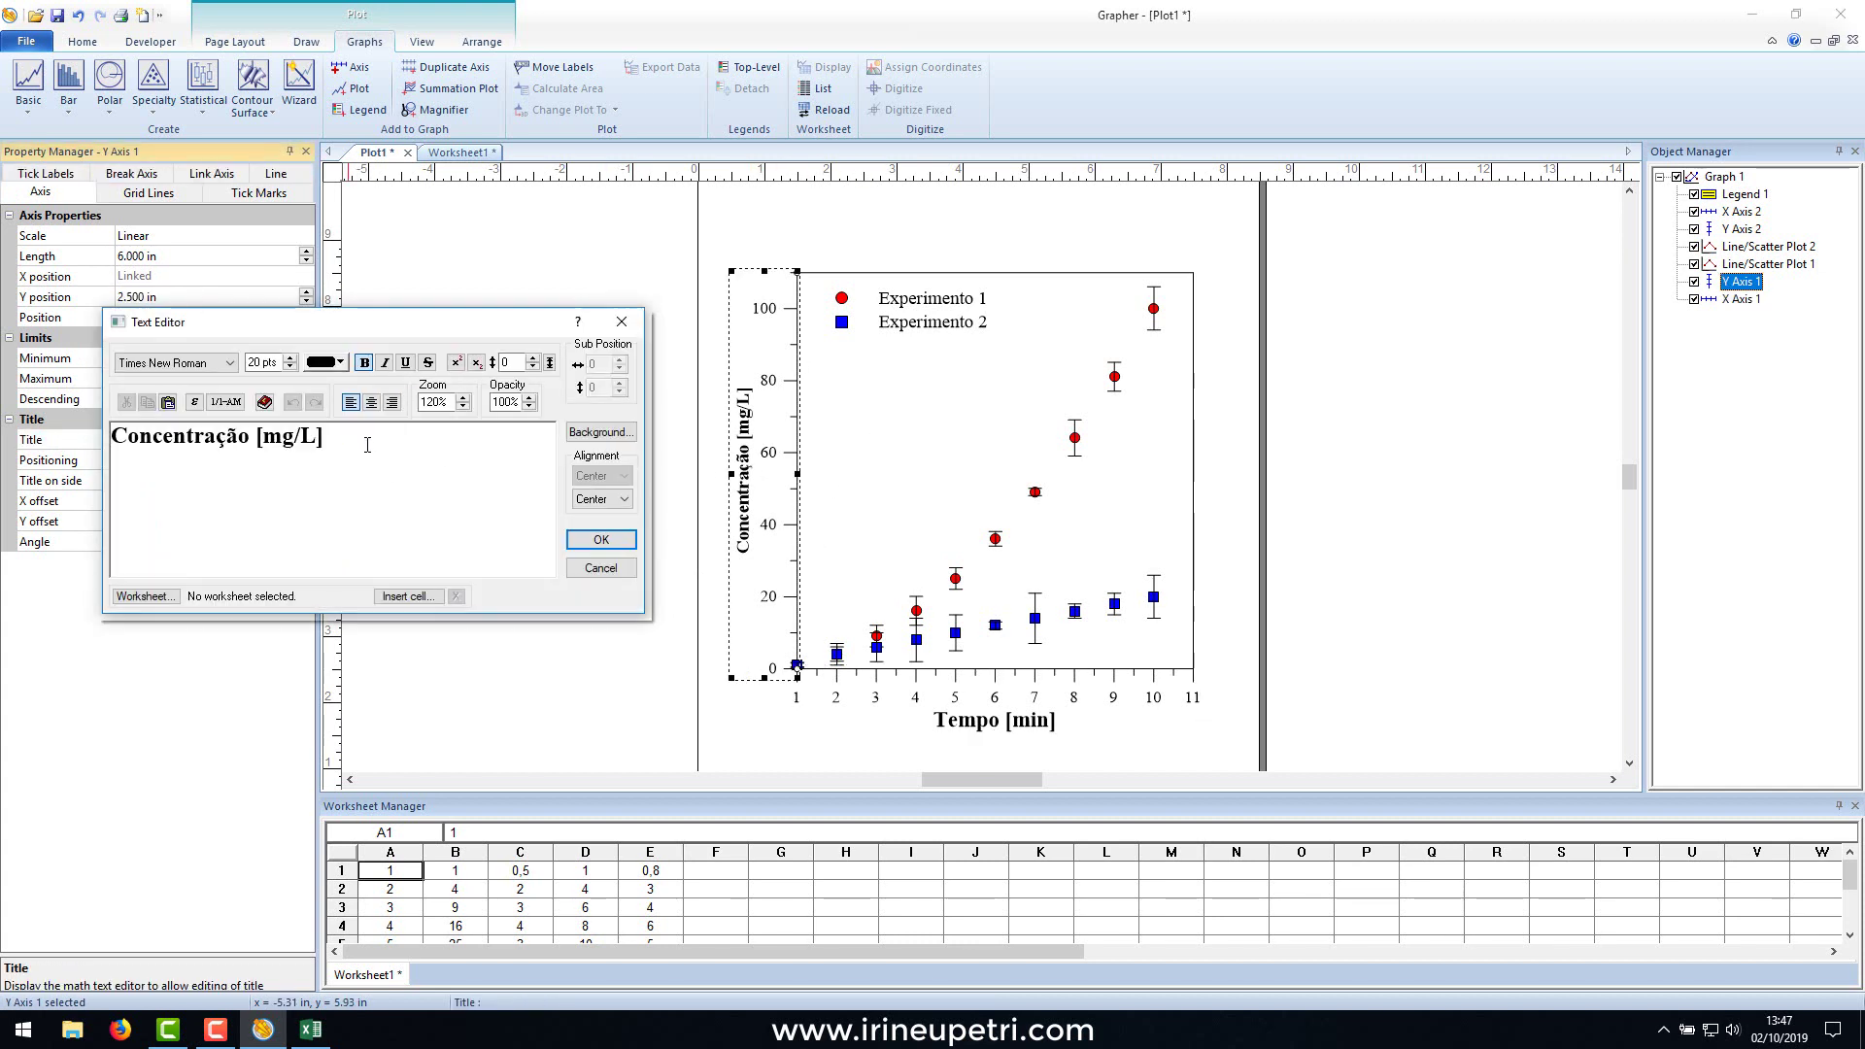
drag(329, 437, 95, 444)
click(290, 357)
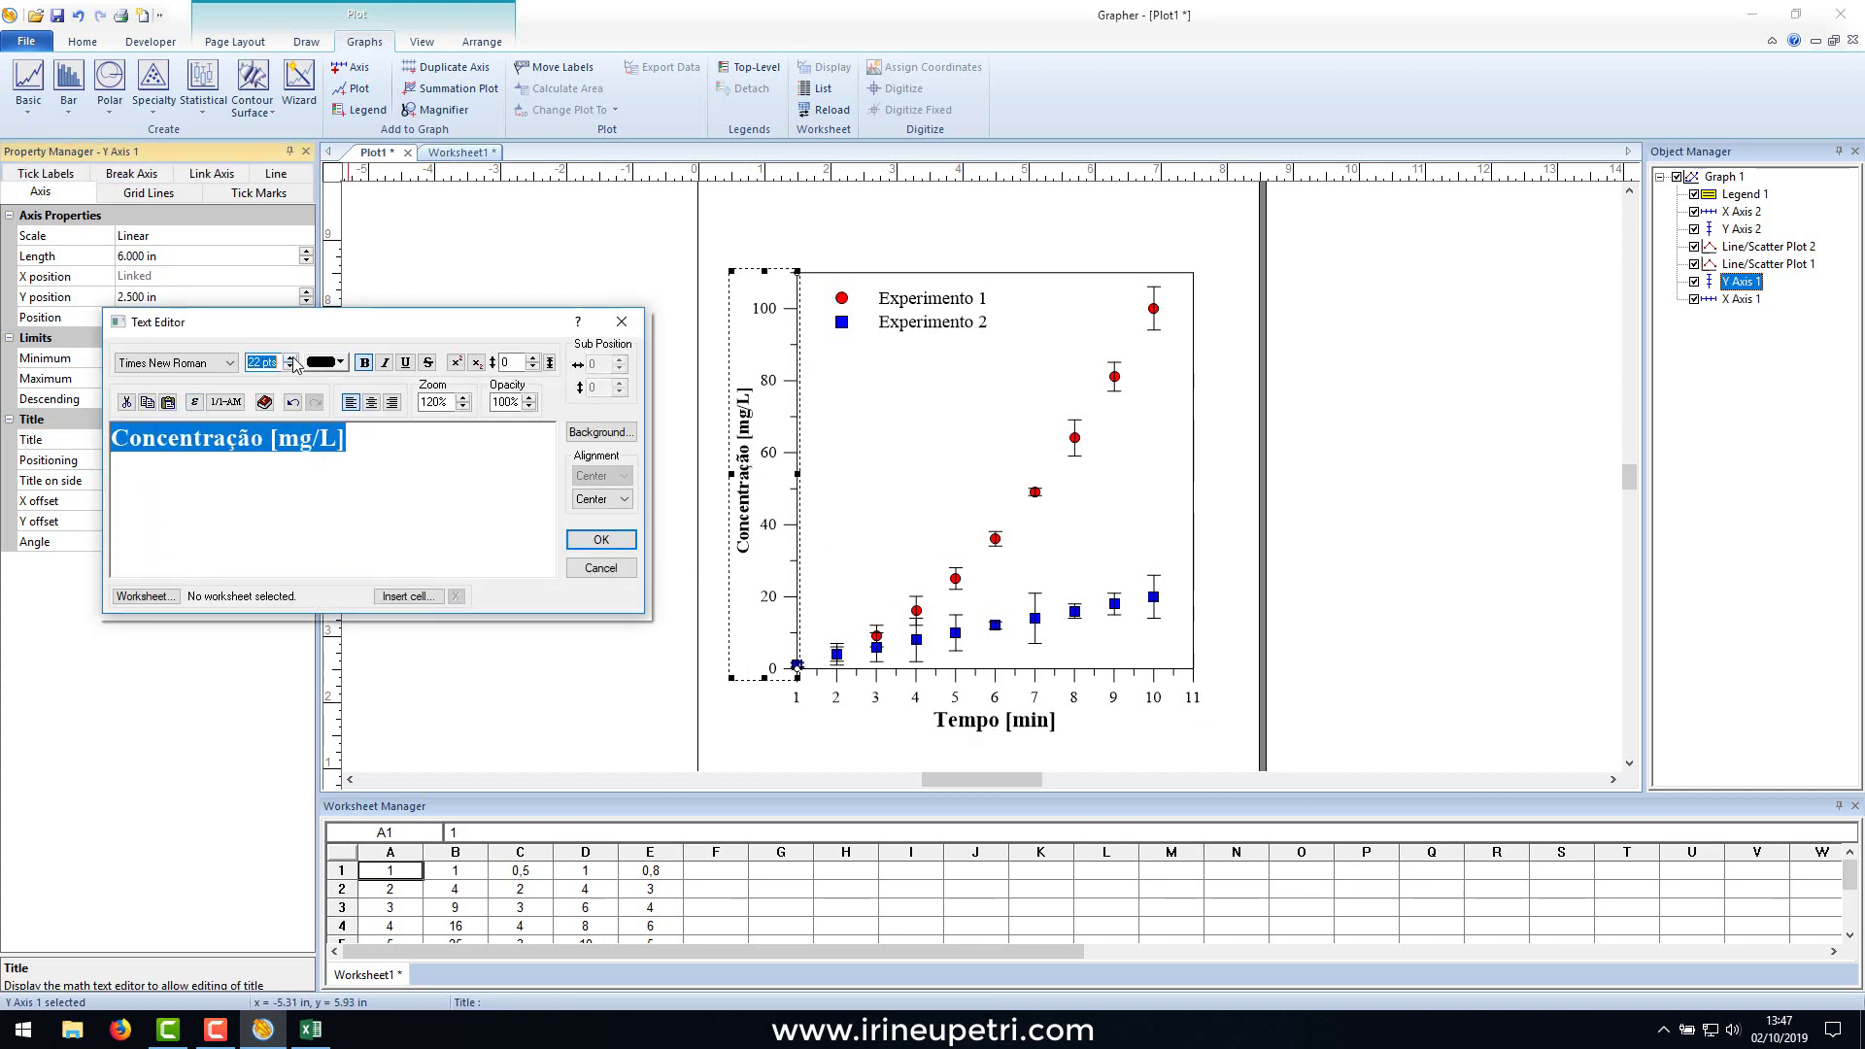
click(583, 534)
click(632, 565)
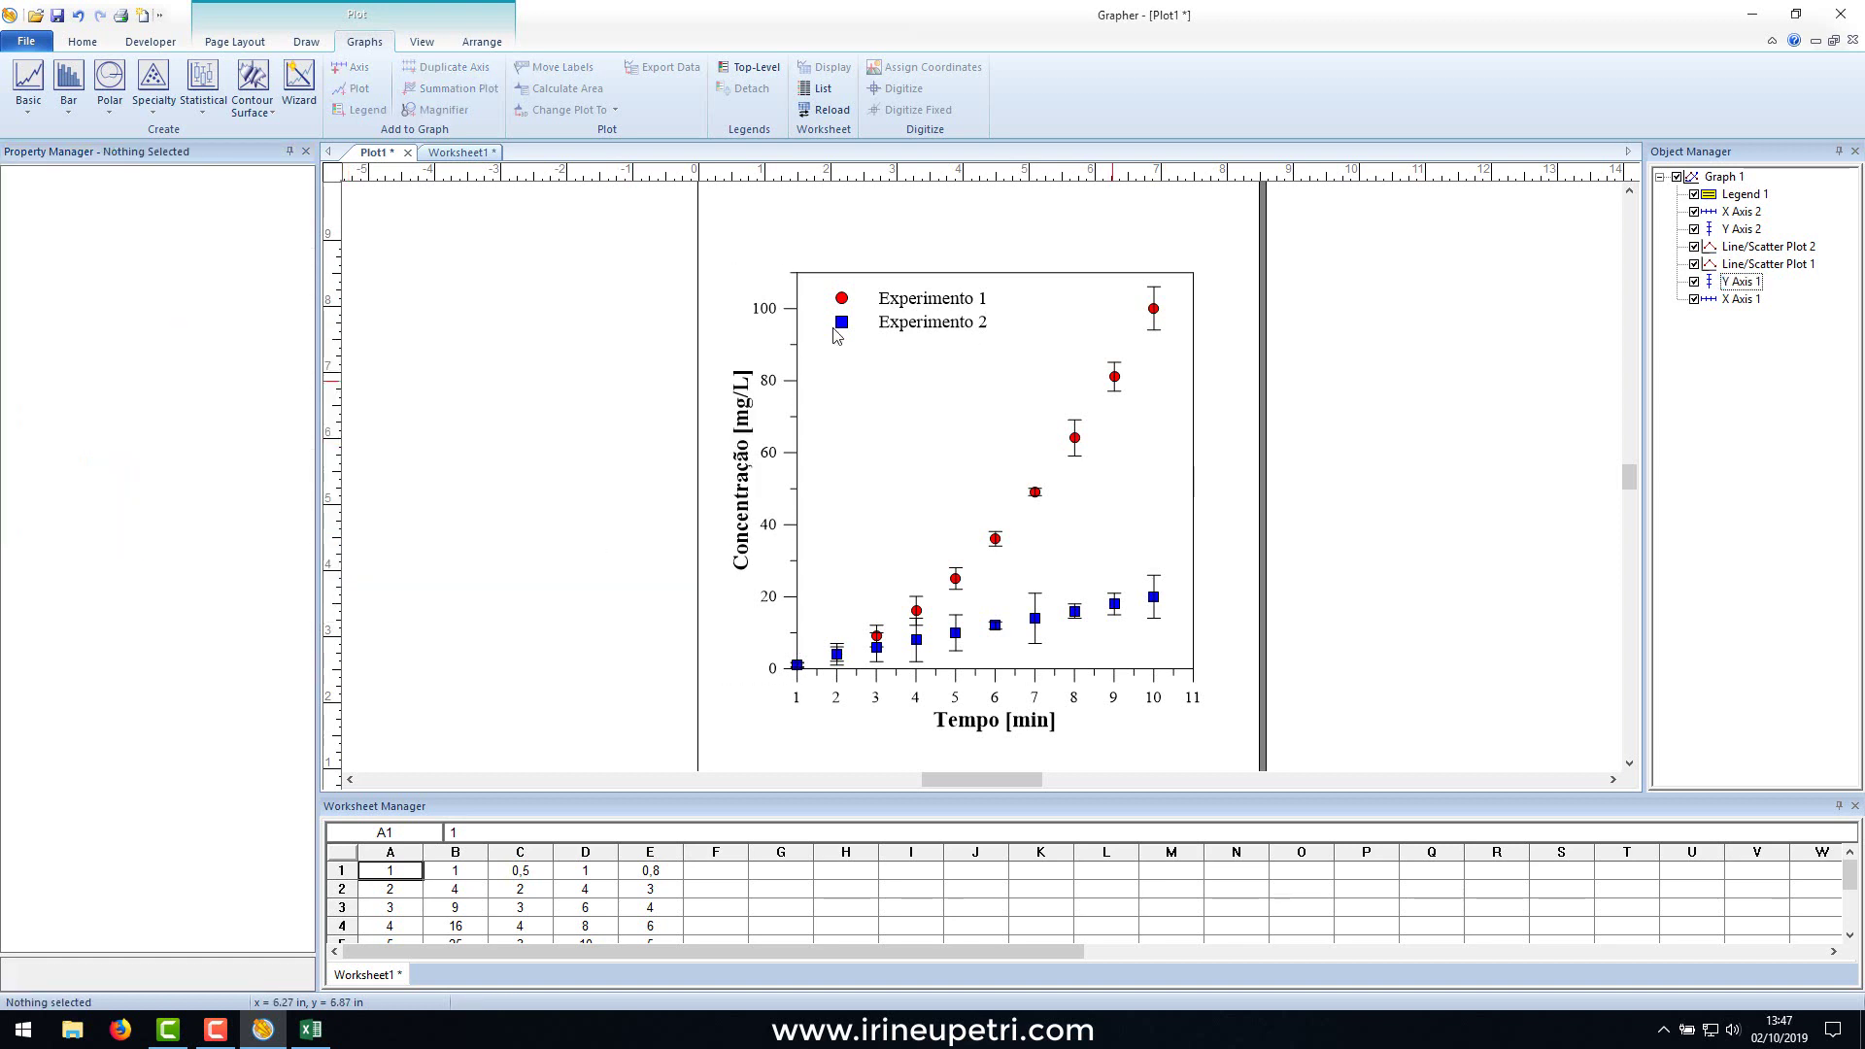
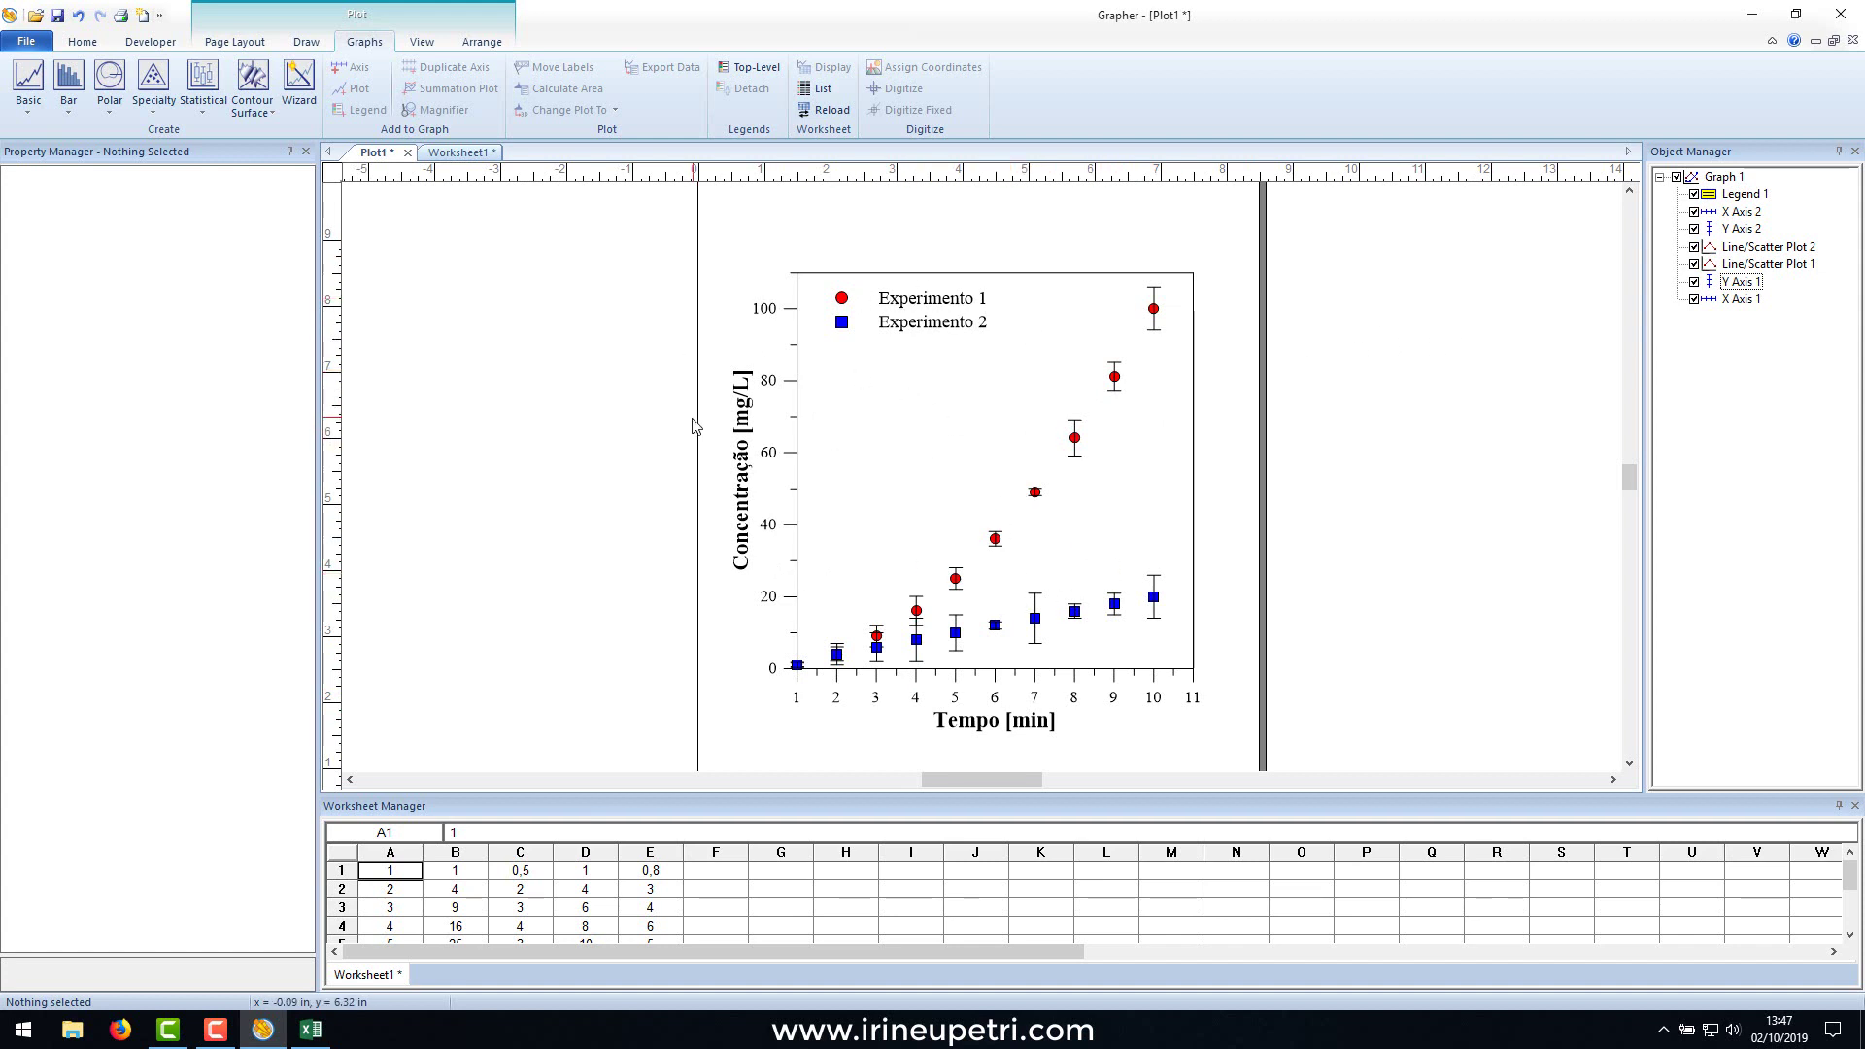
Save the plot to the desktop (Área de Trabalho) as Plot1 in Grapher File (*.grf) format.
click(58, 17)
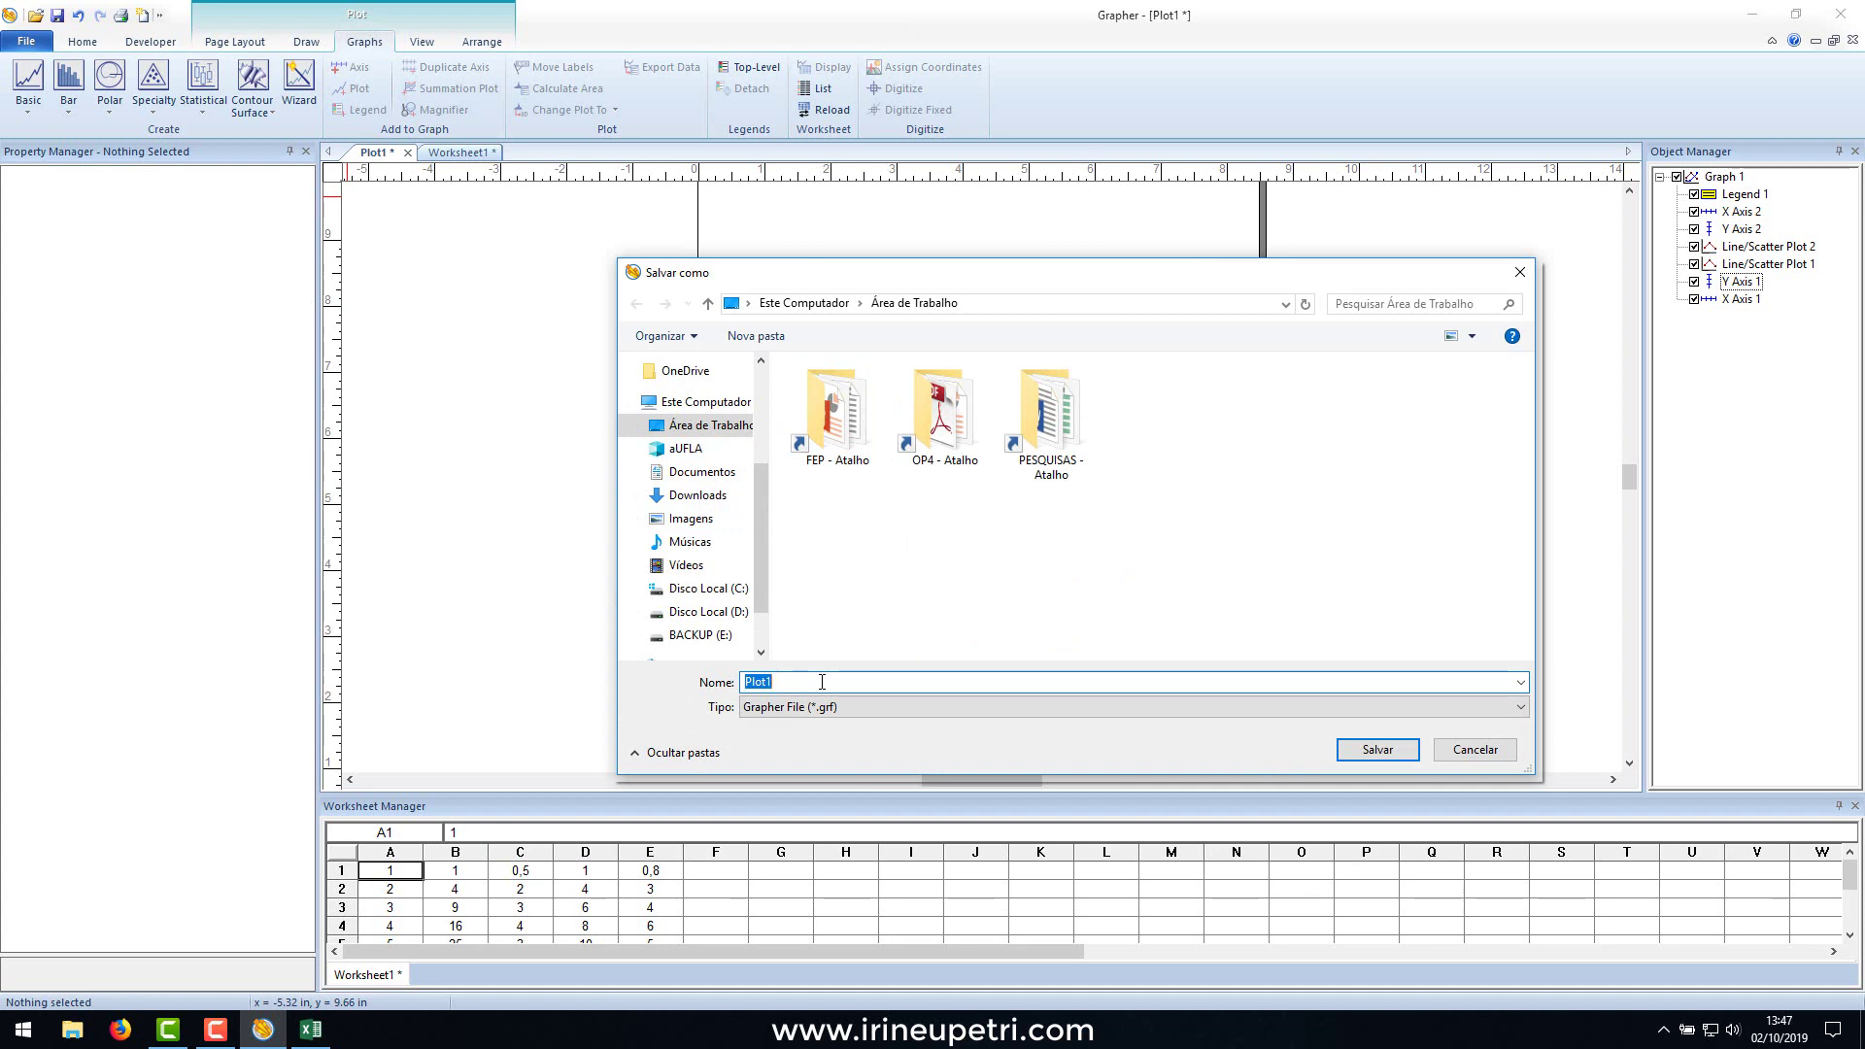
click(1375, 751)
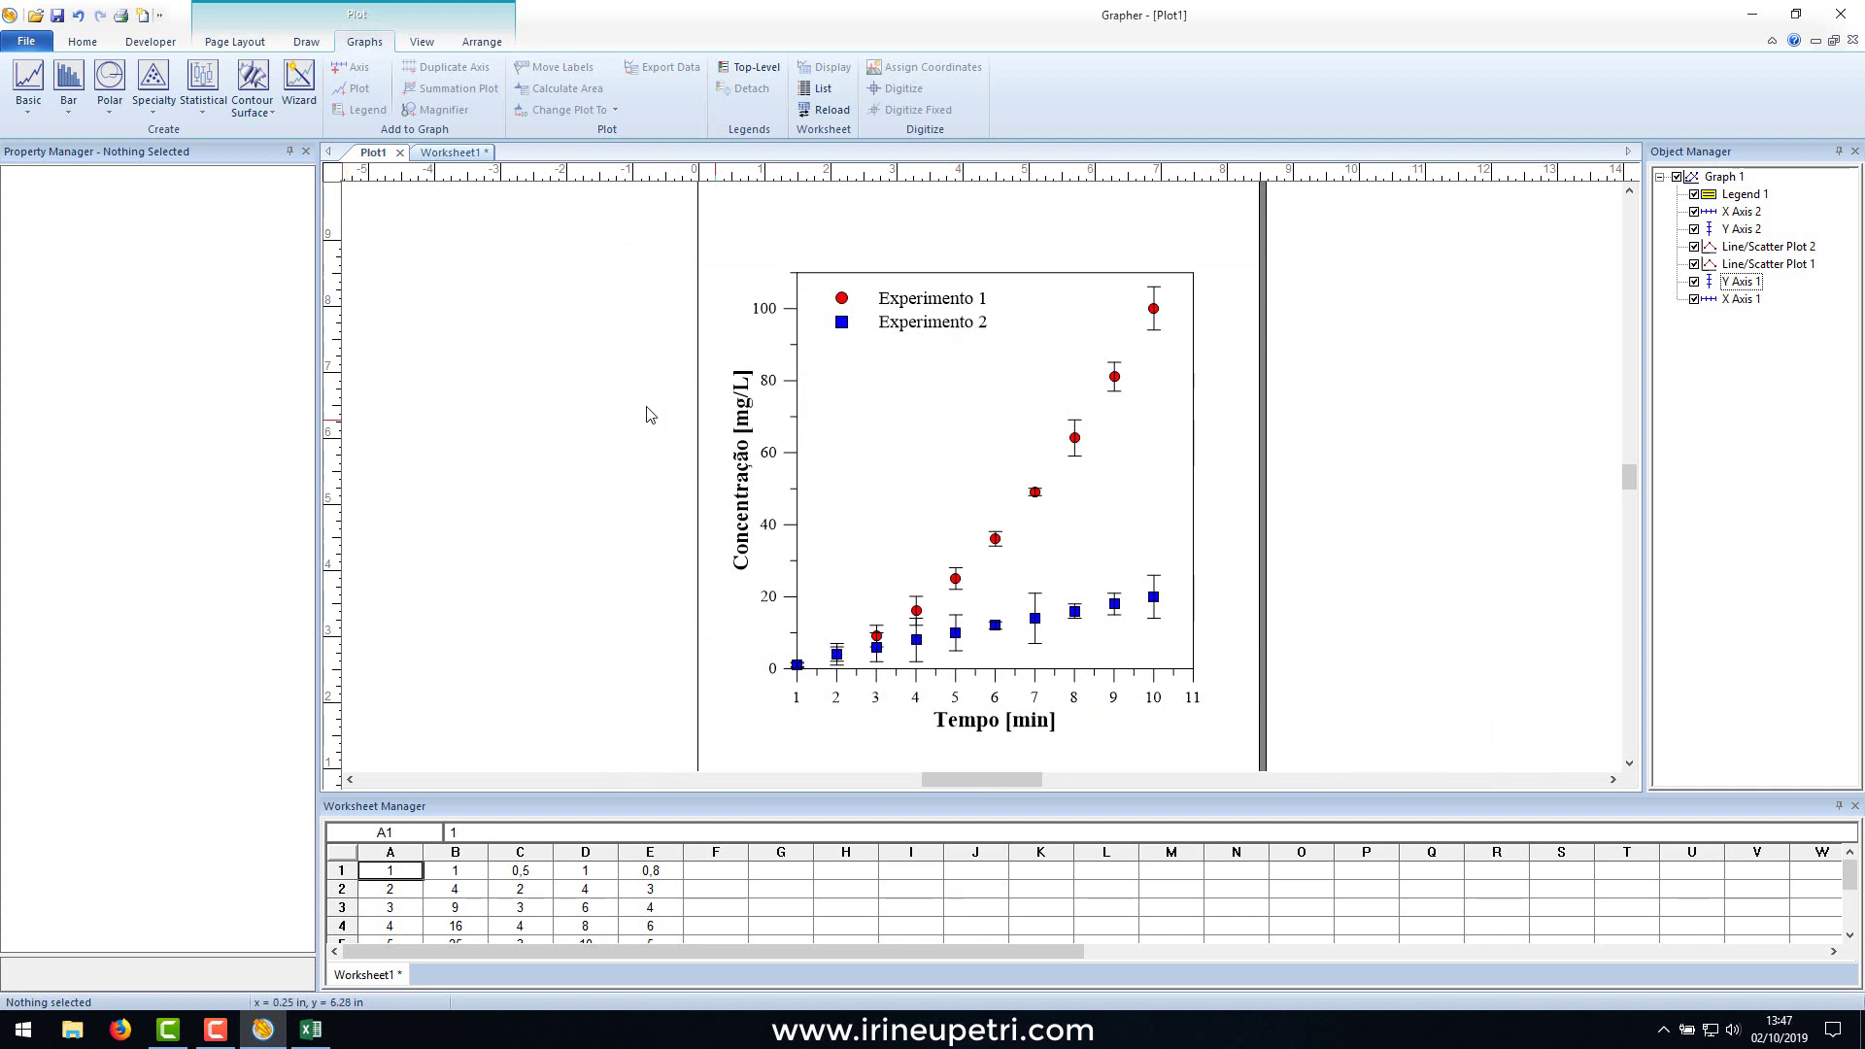
Save the data worksheet to the desktop as Worksheet1 in XLSX Excel 2007 Spreadsheet format.
click(437, 155)
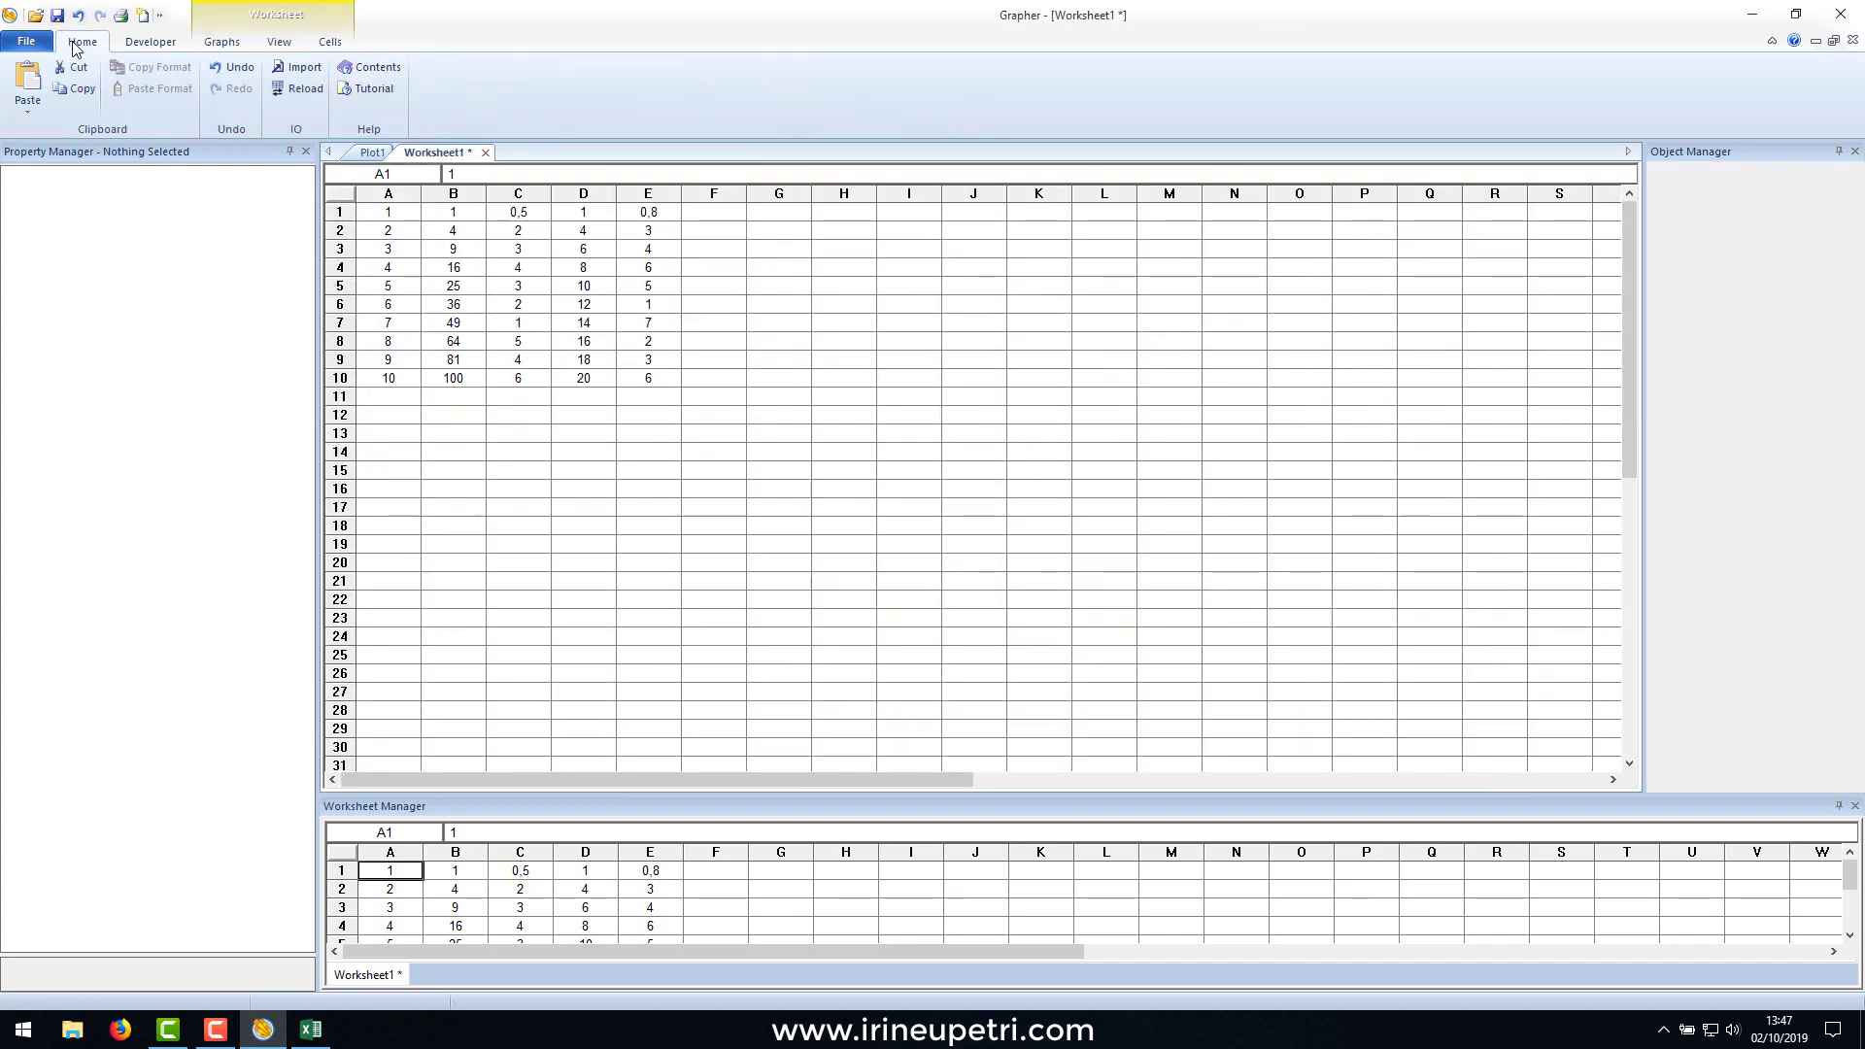
click(56, 14)
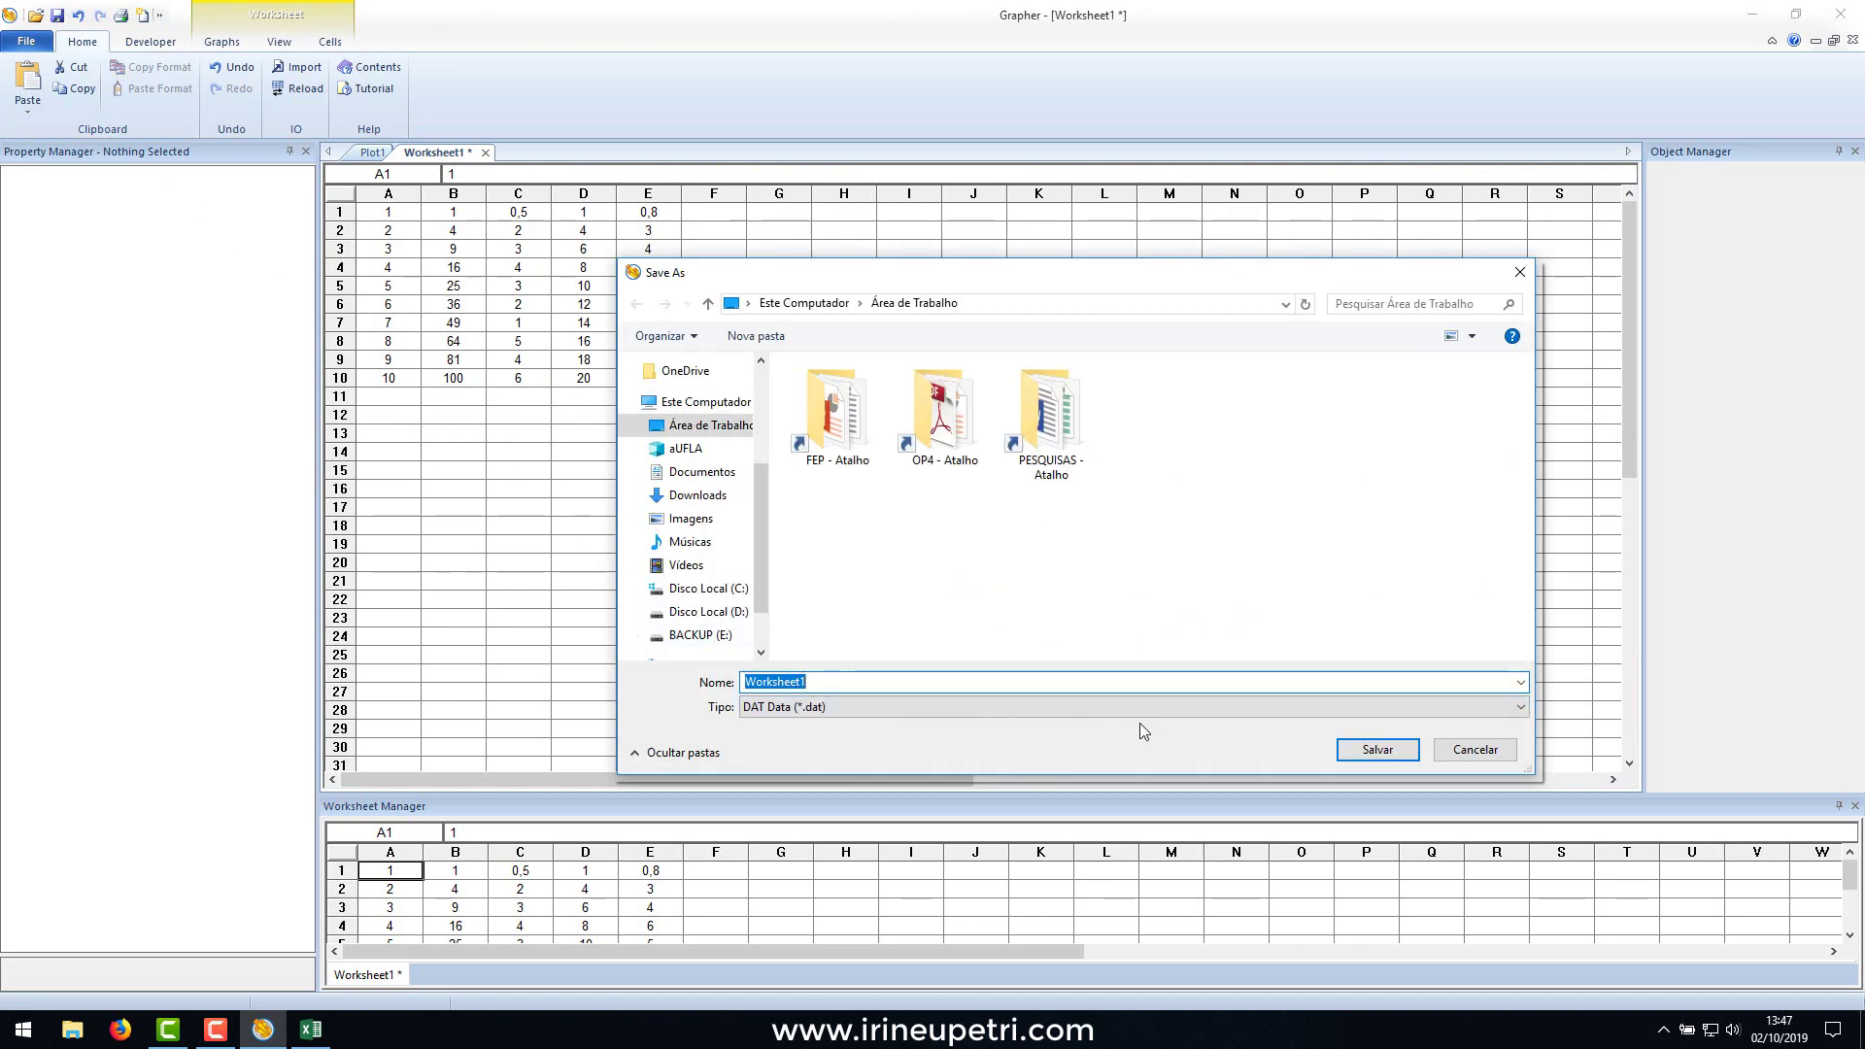
click(1242, 708)
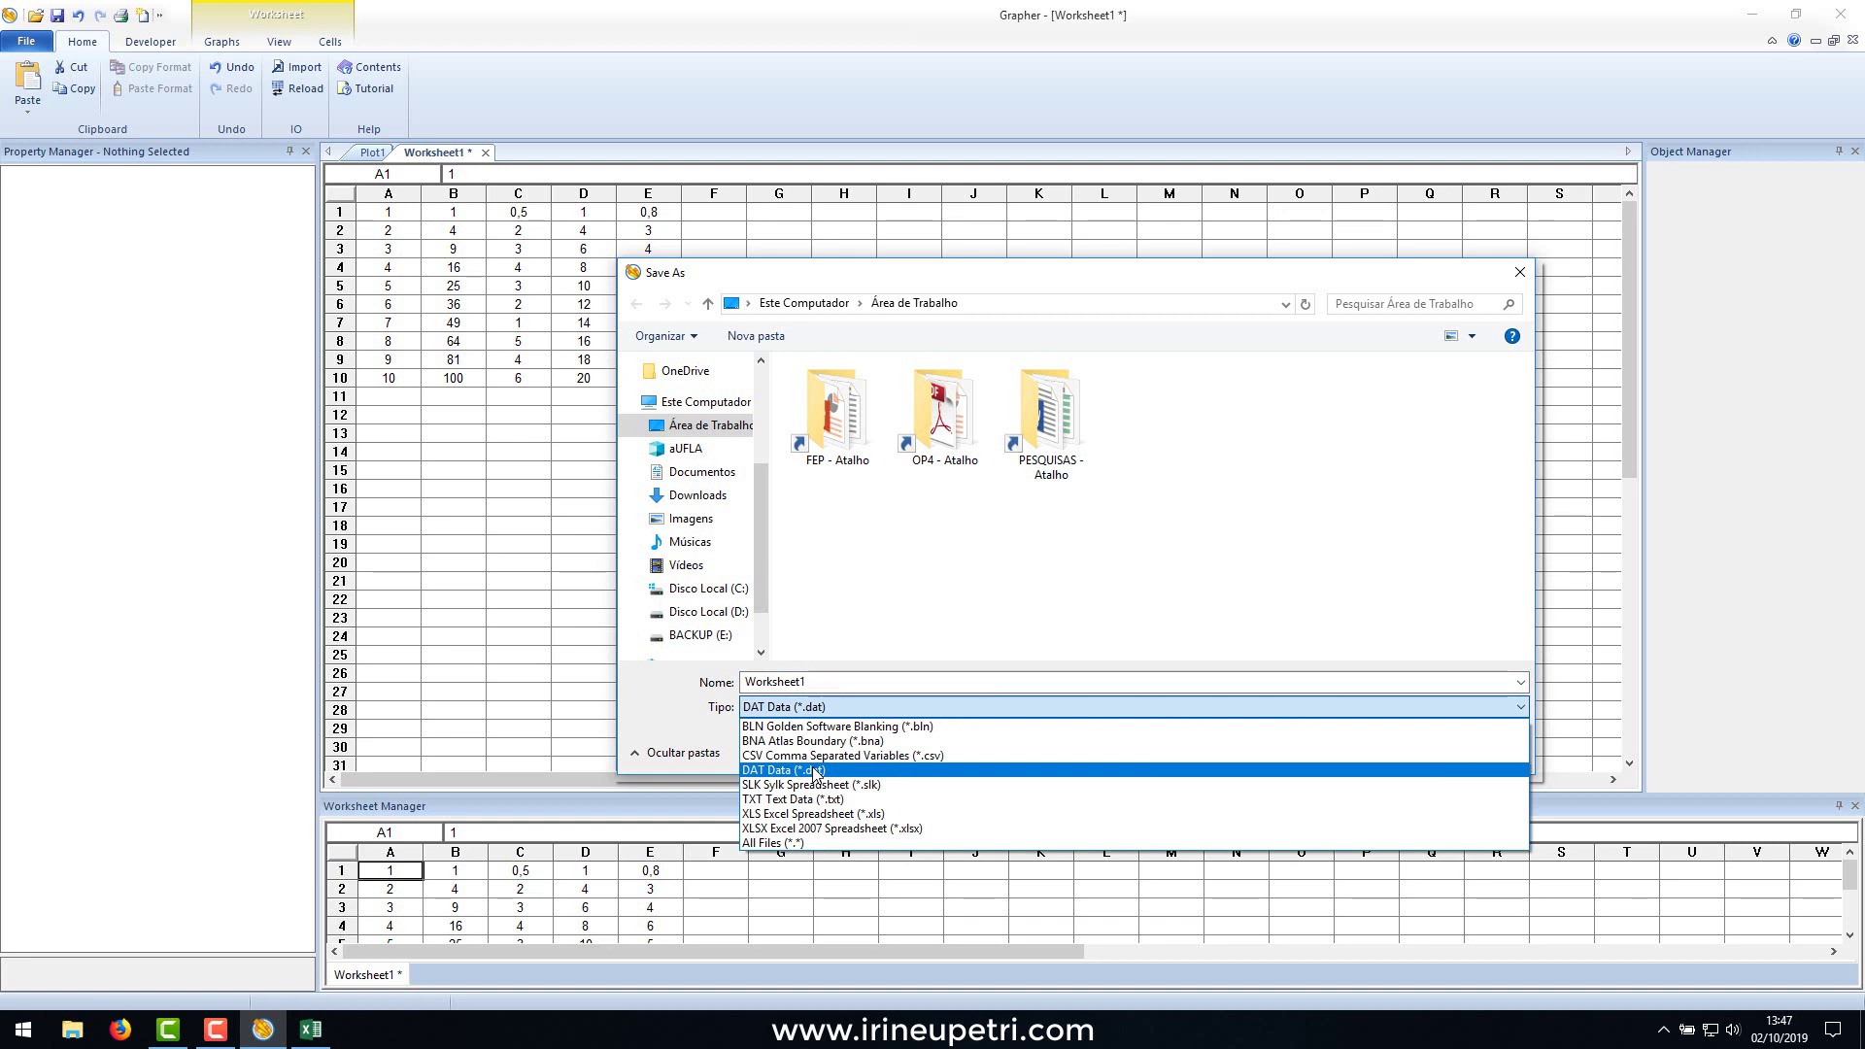
click(812, 828)
click(1362, 756)
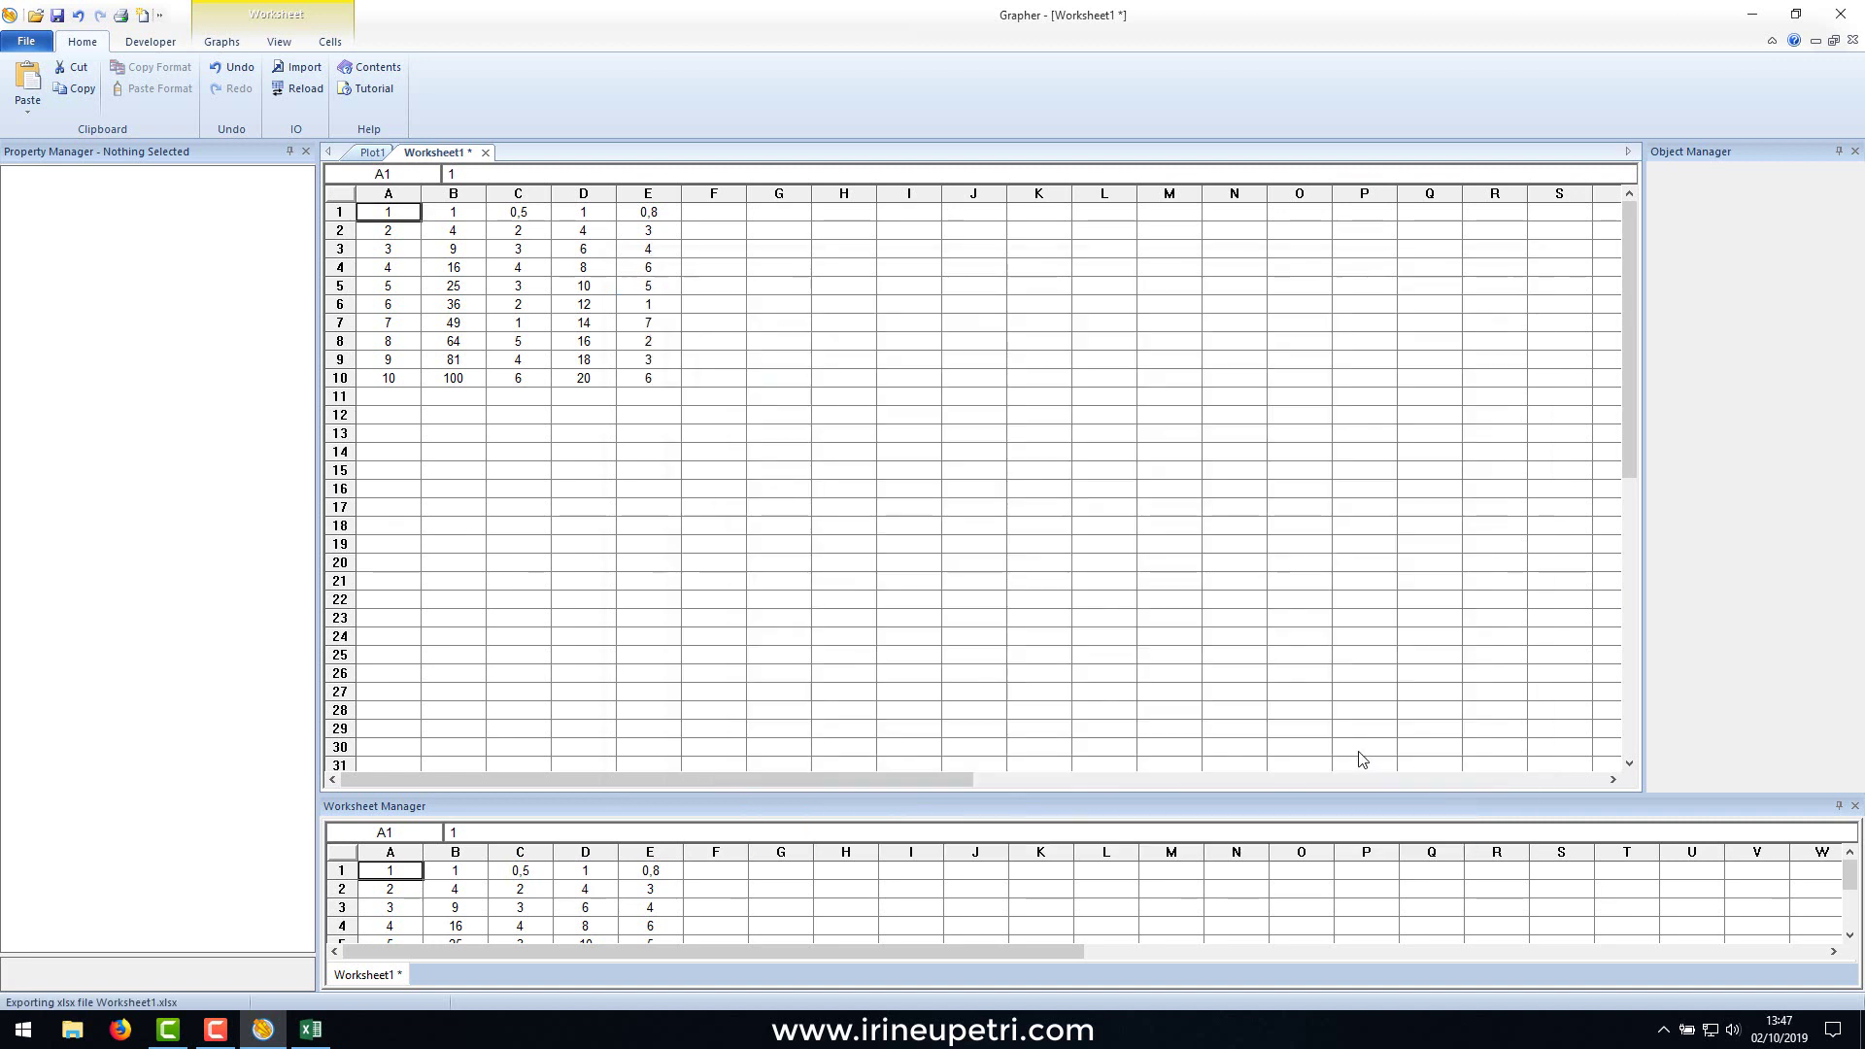
Close the worksheet document and export the plot to the desktop as grafico1 in TIF Tagged Image format.
click(477, 152)
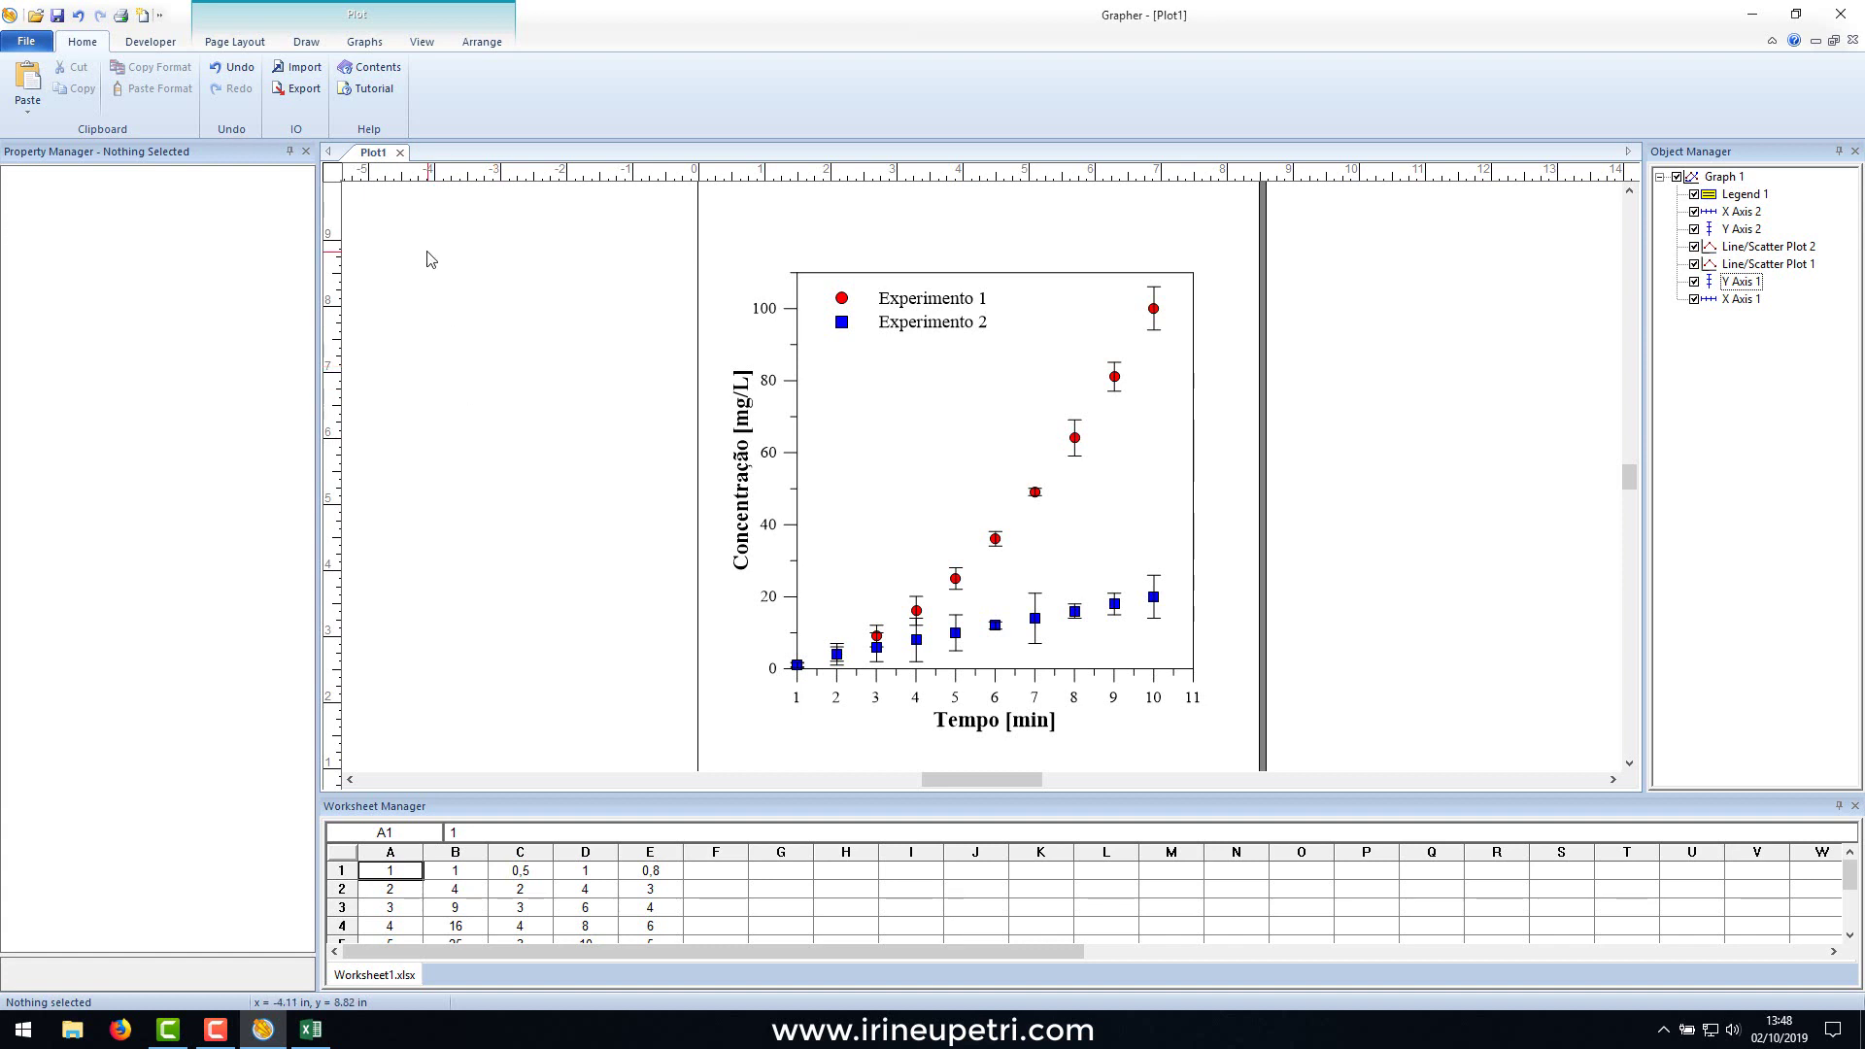
click(297, 88)
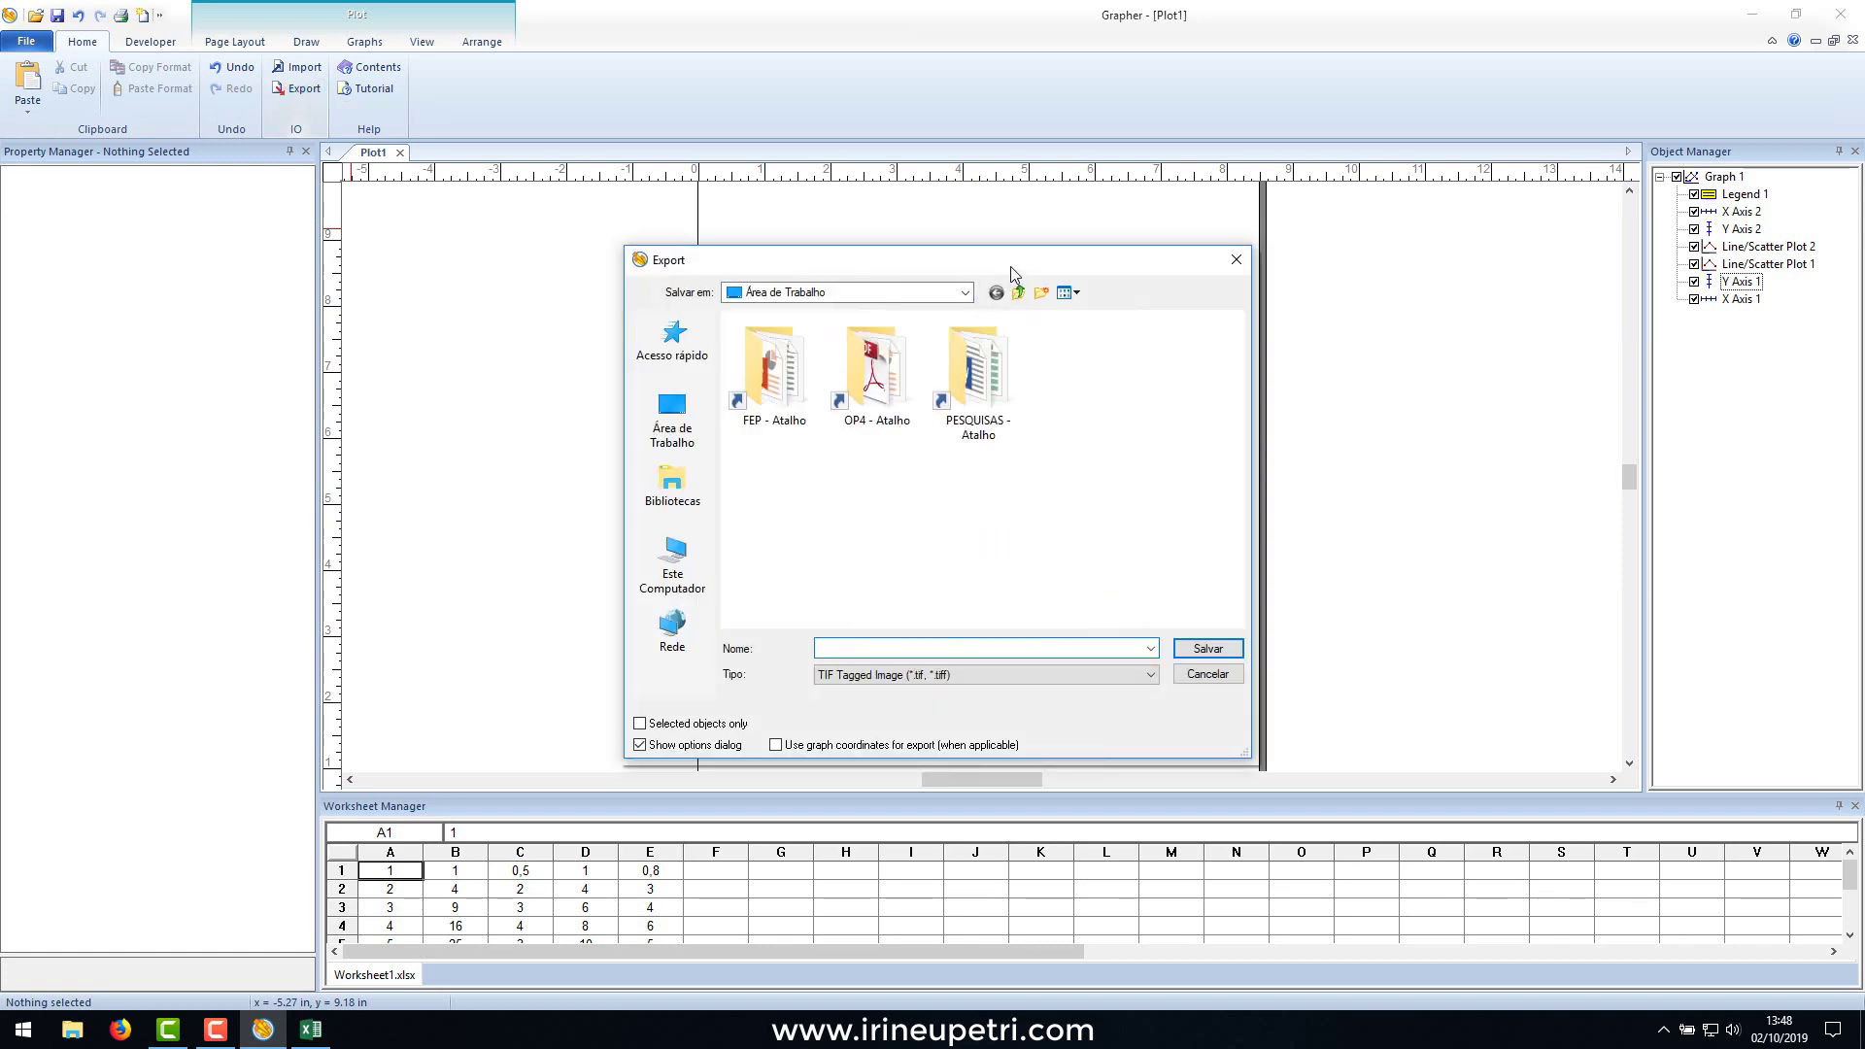
mouse_move(1010, 272)
mouse_down()
mouse_move(586, 210)
mouse_move(444, 179)
mouse_move(446, 155)
mouse_up()
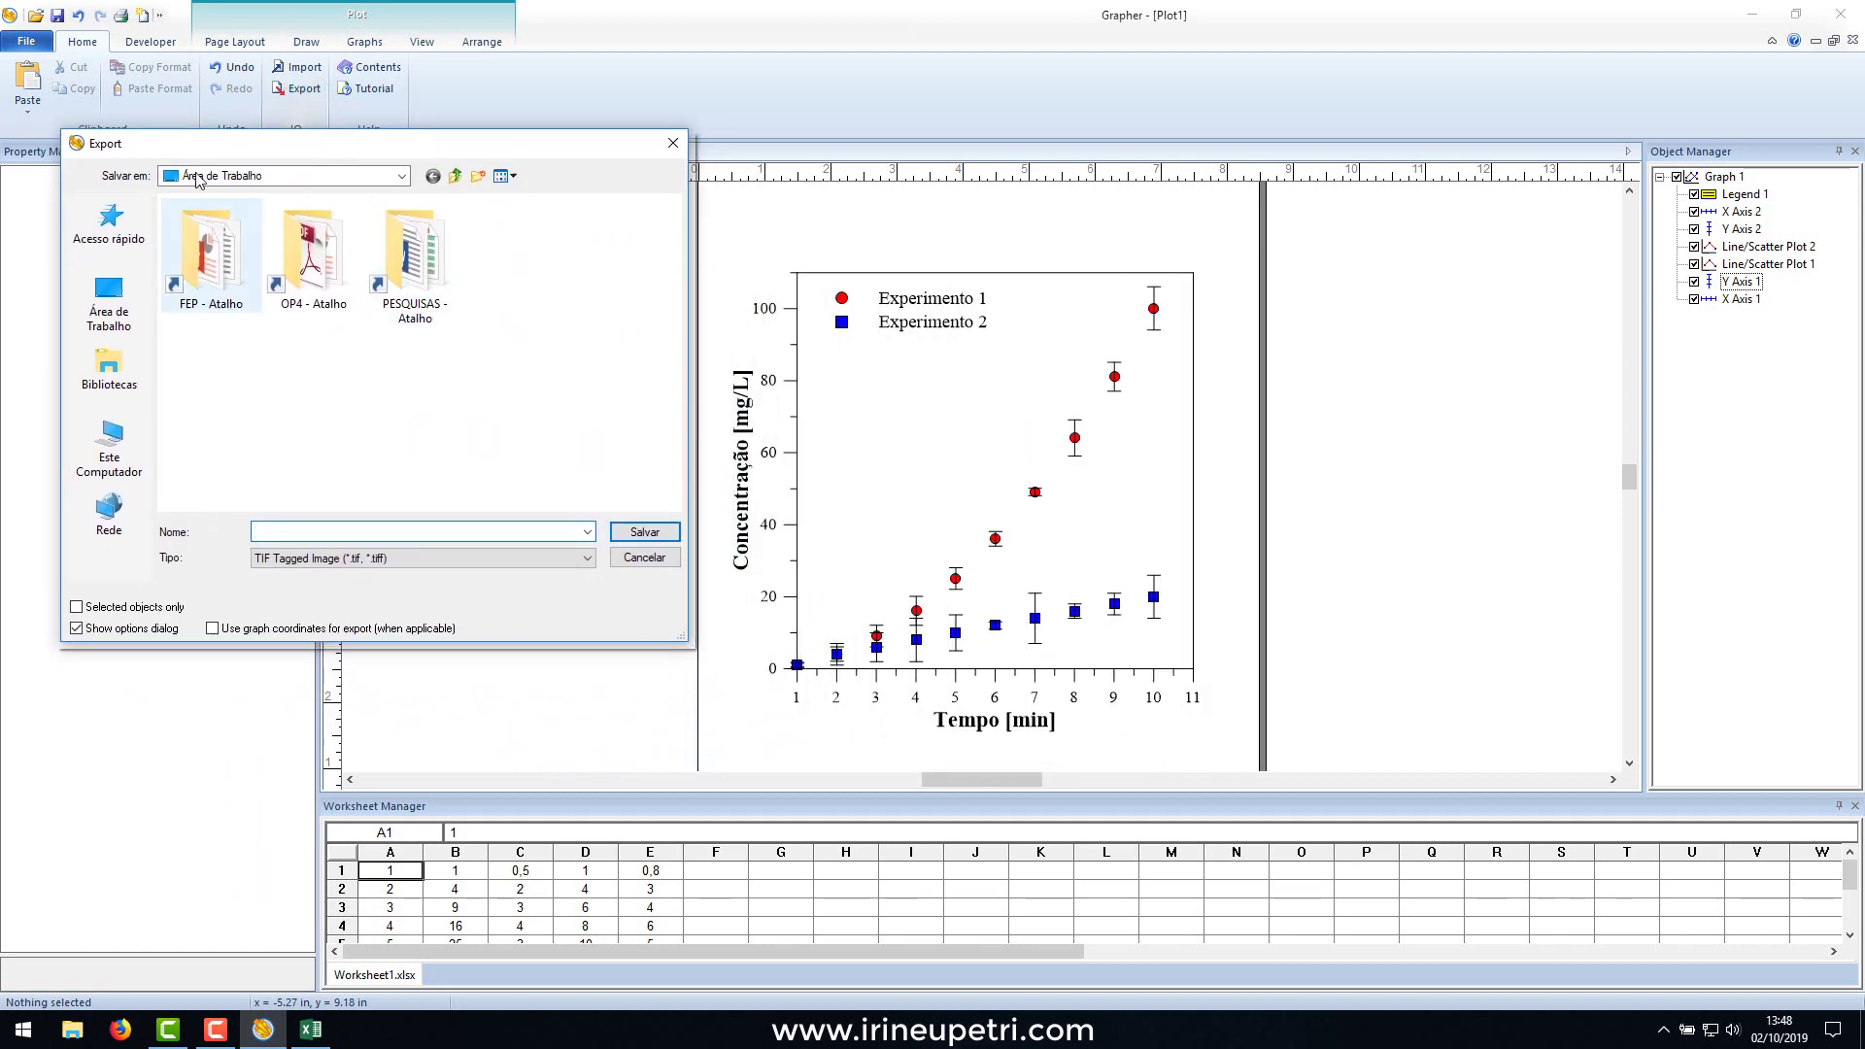
click(296, 561)
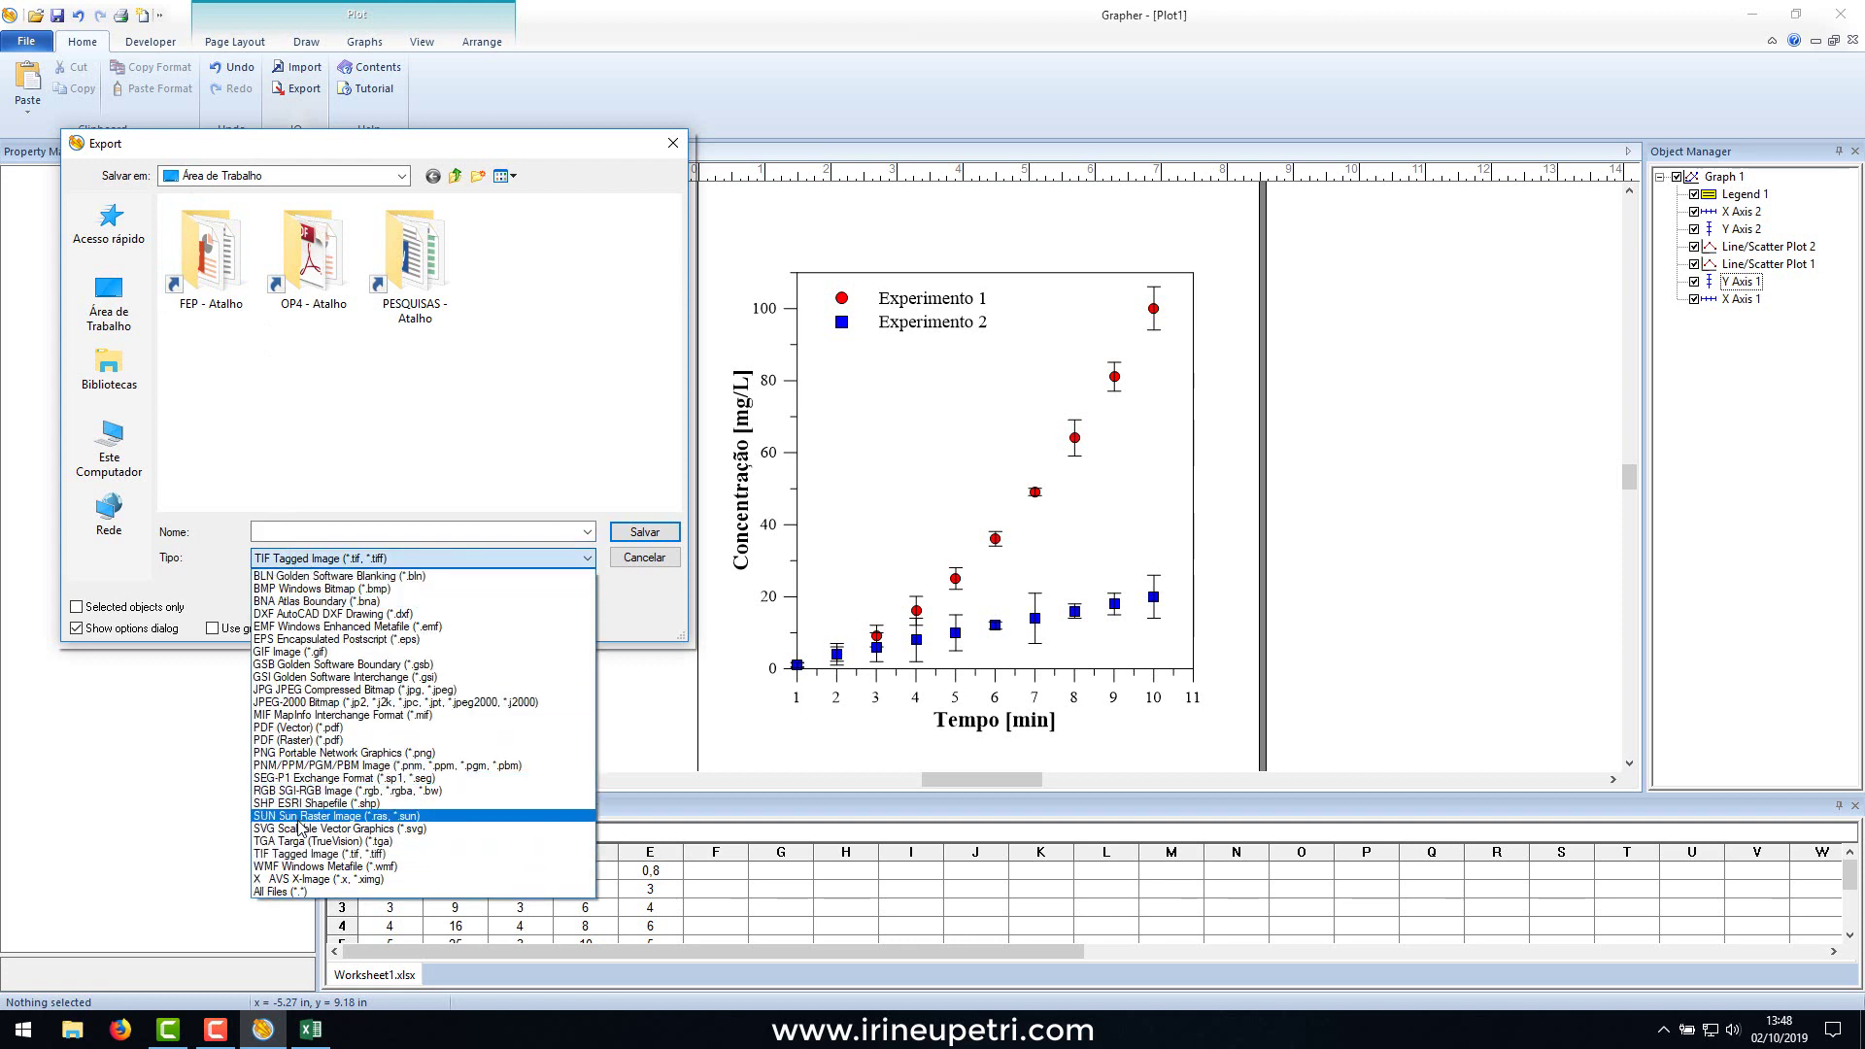
click(285, 855)
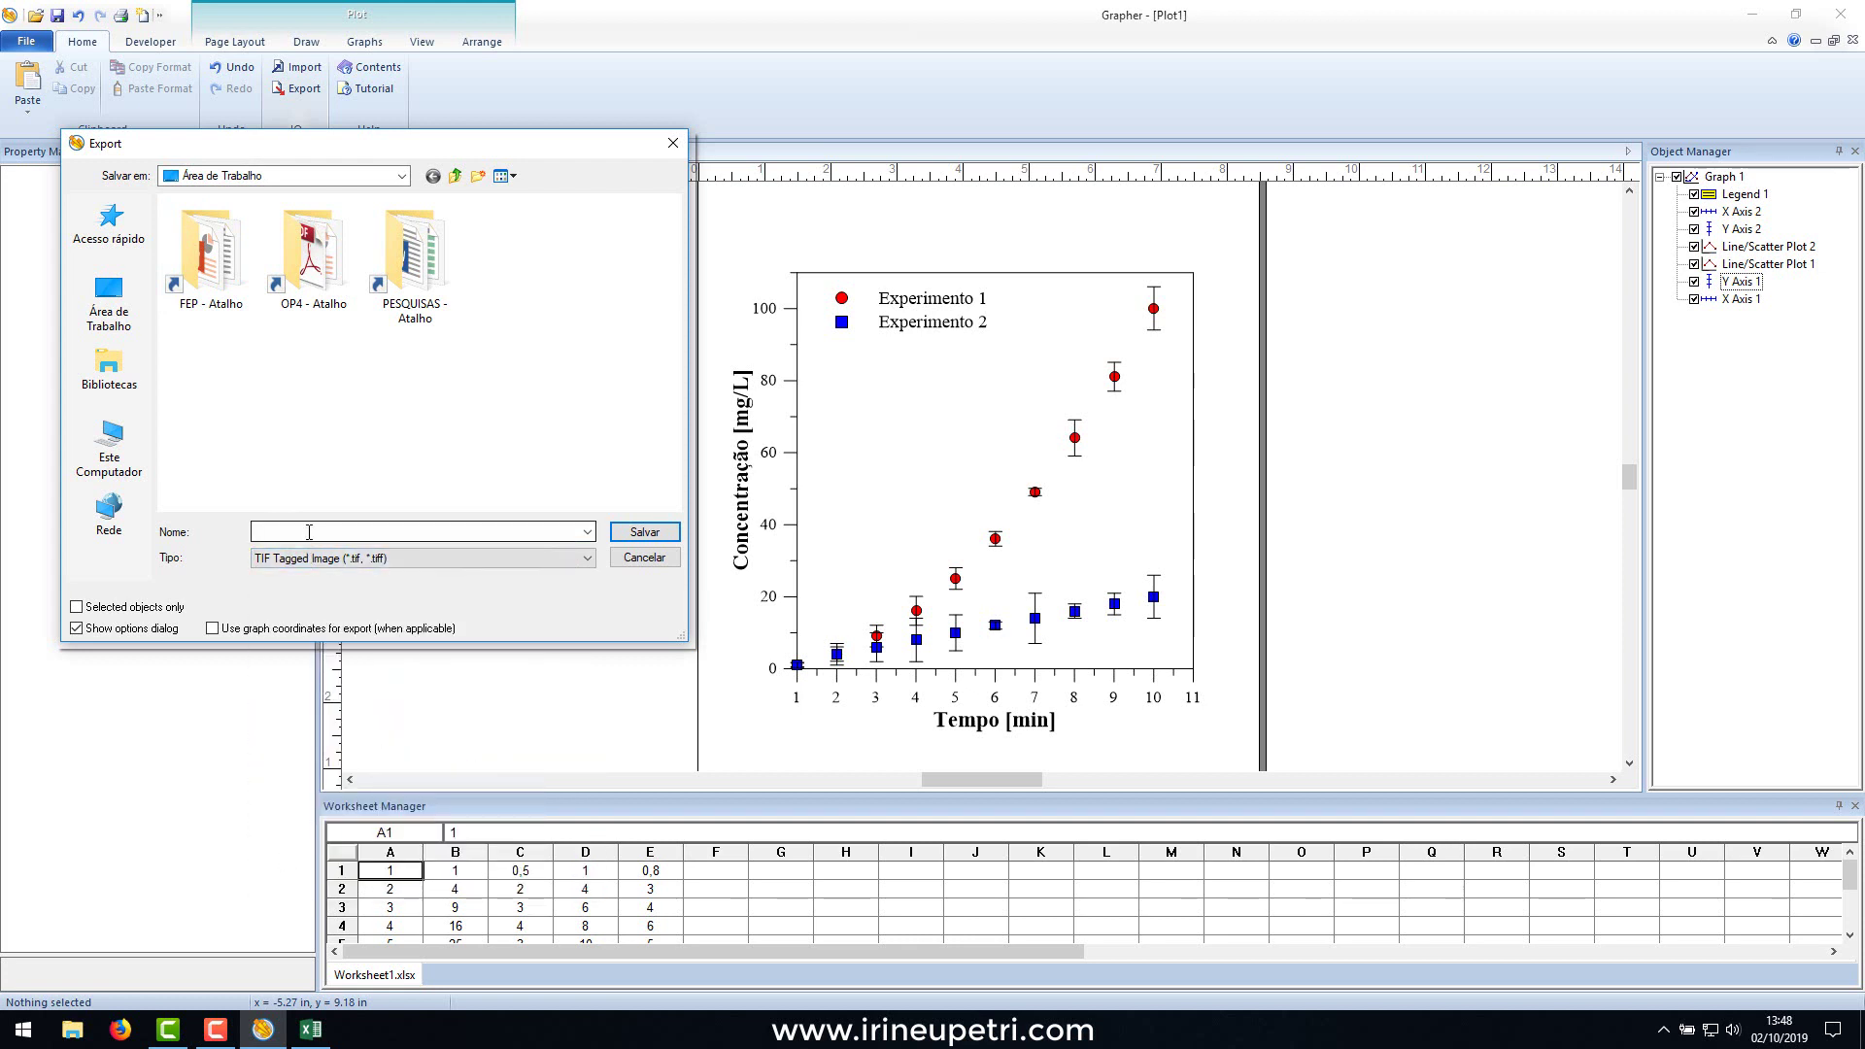
click(309, 532)
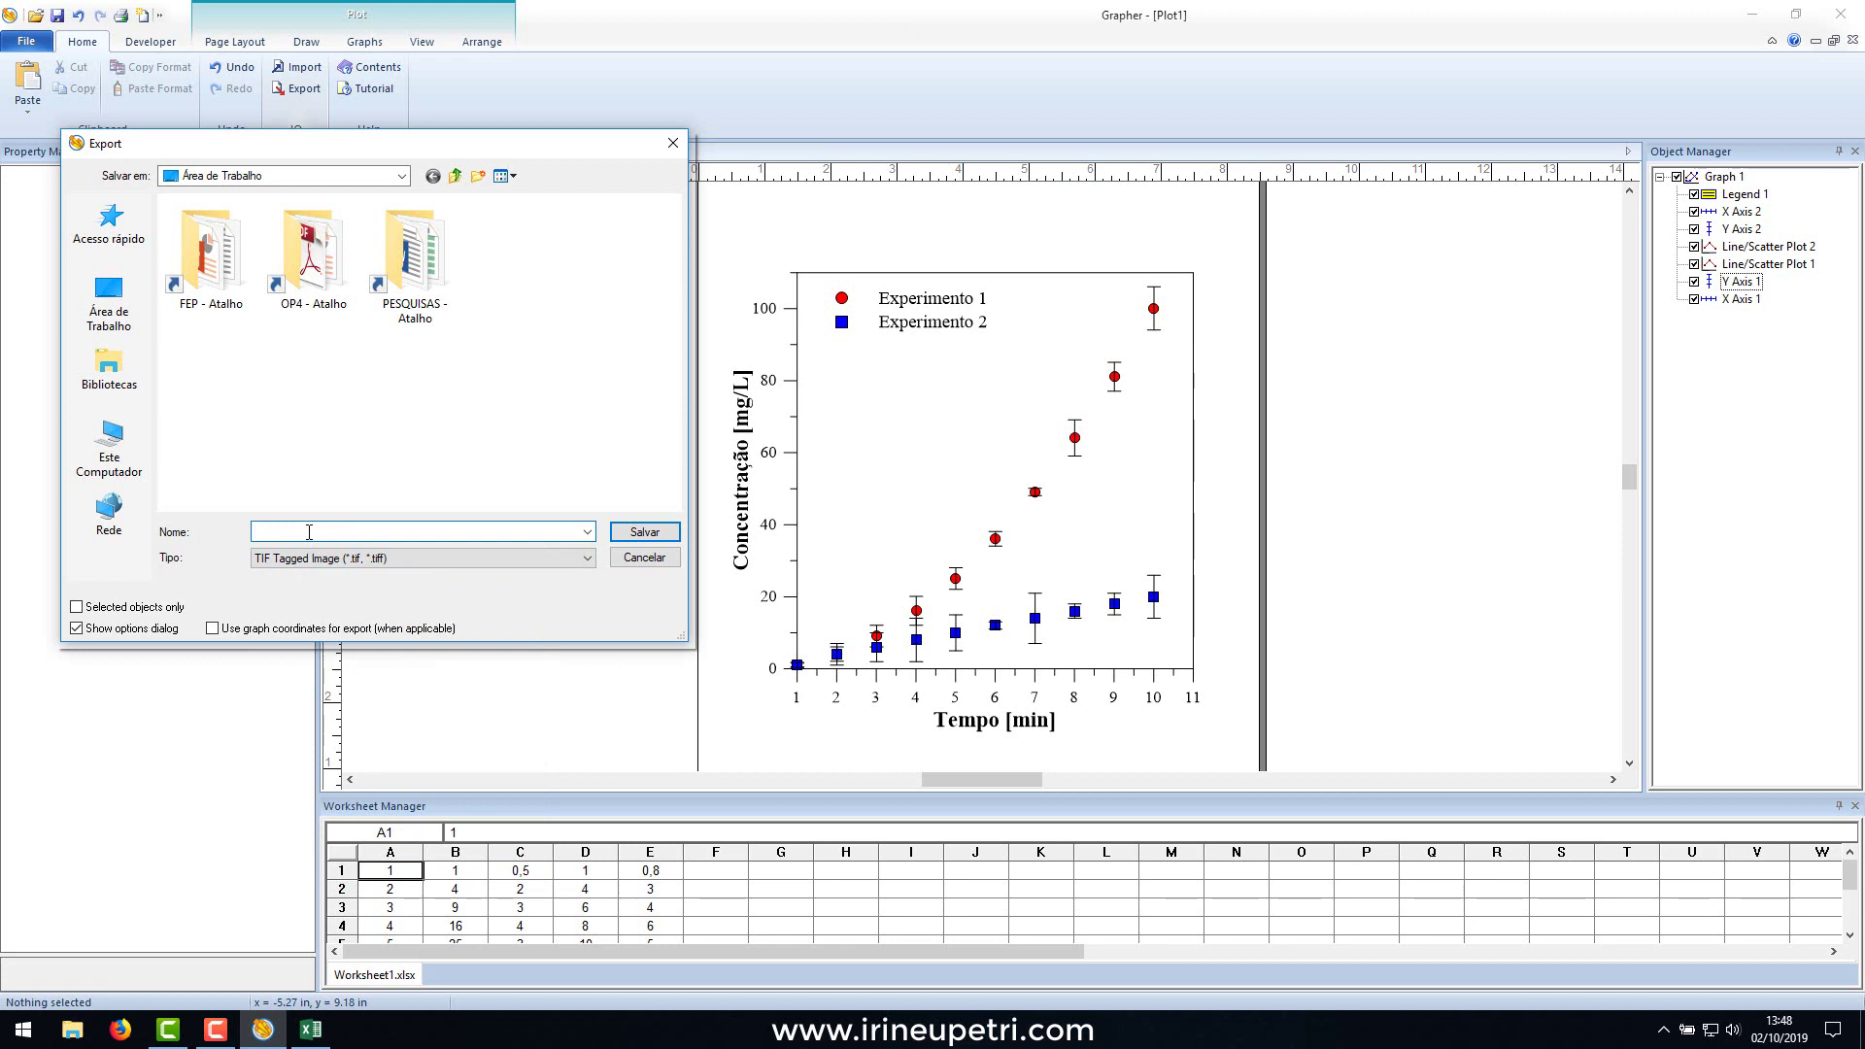
text(grafico1)
click(644, 532)
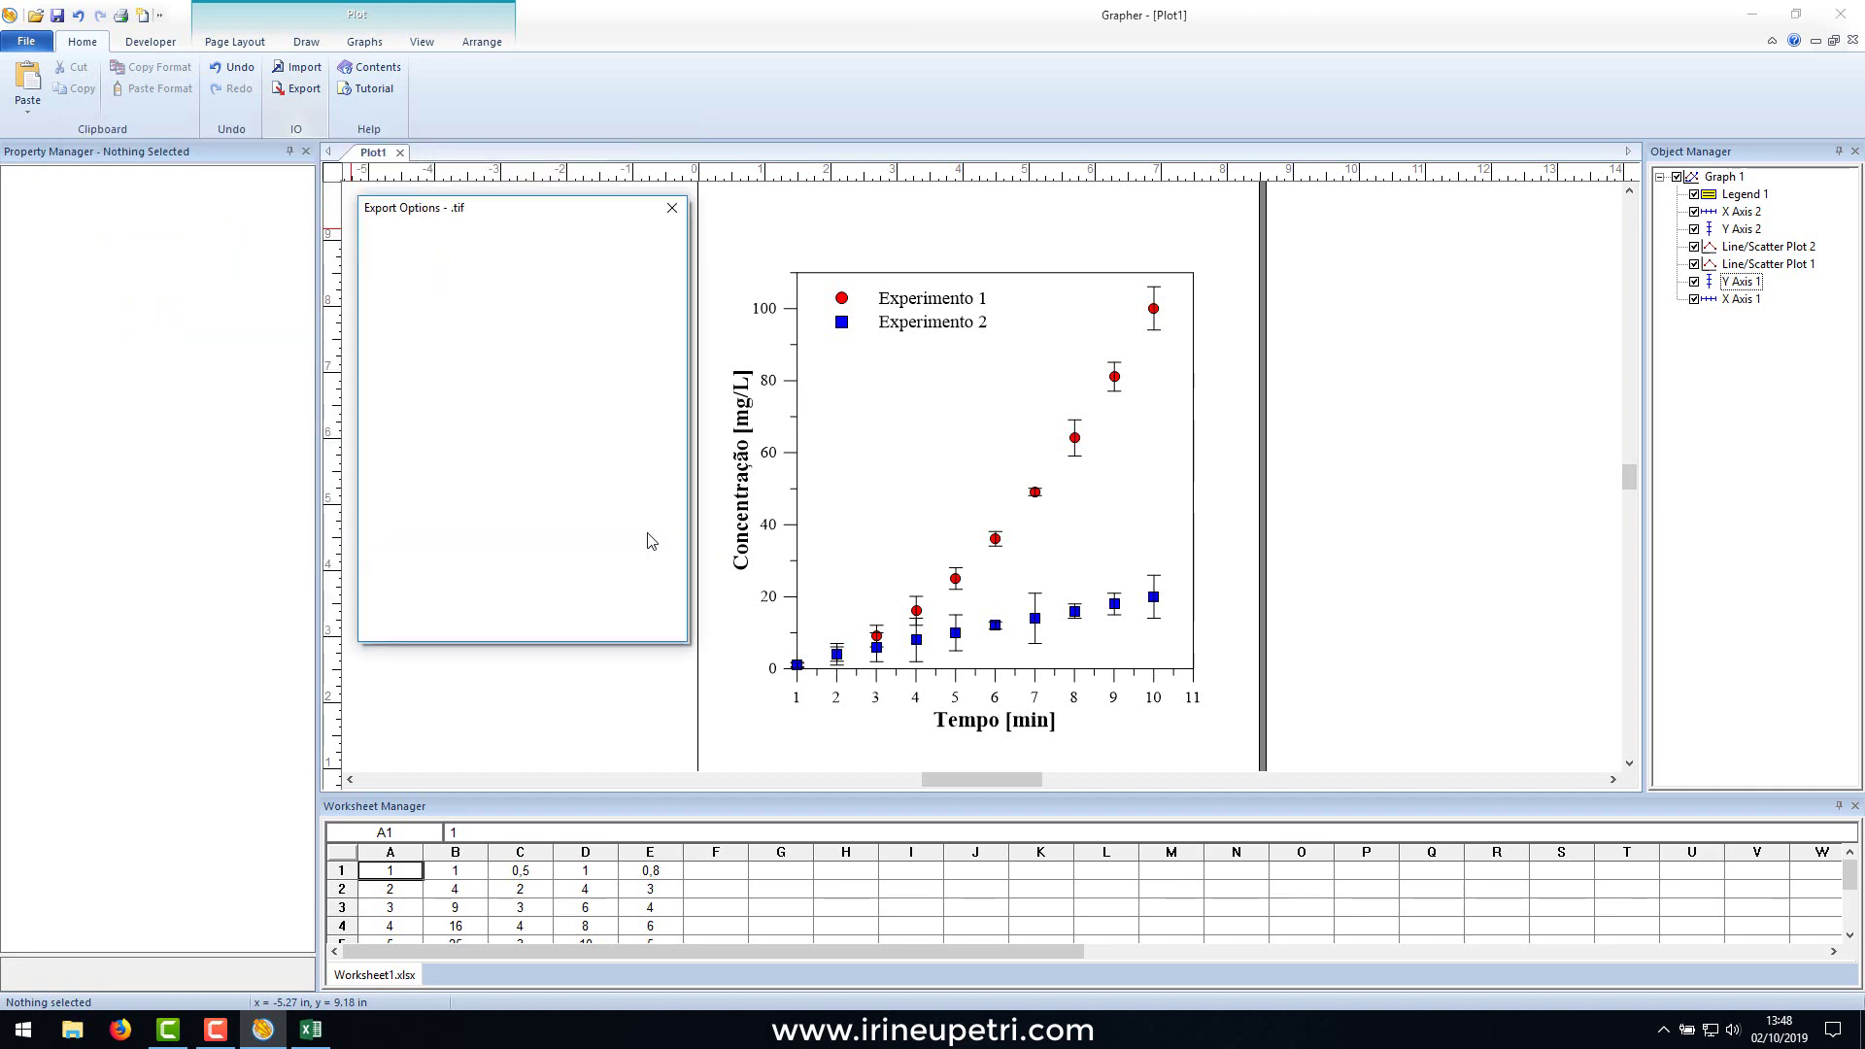
Complete the TIF export at 300 pixels per inch with 24-bit color.
drag(561, 208, 435, 230)
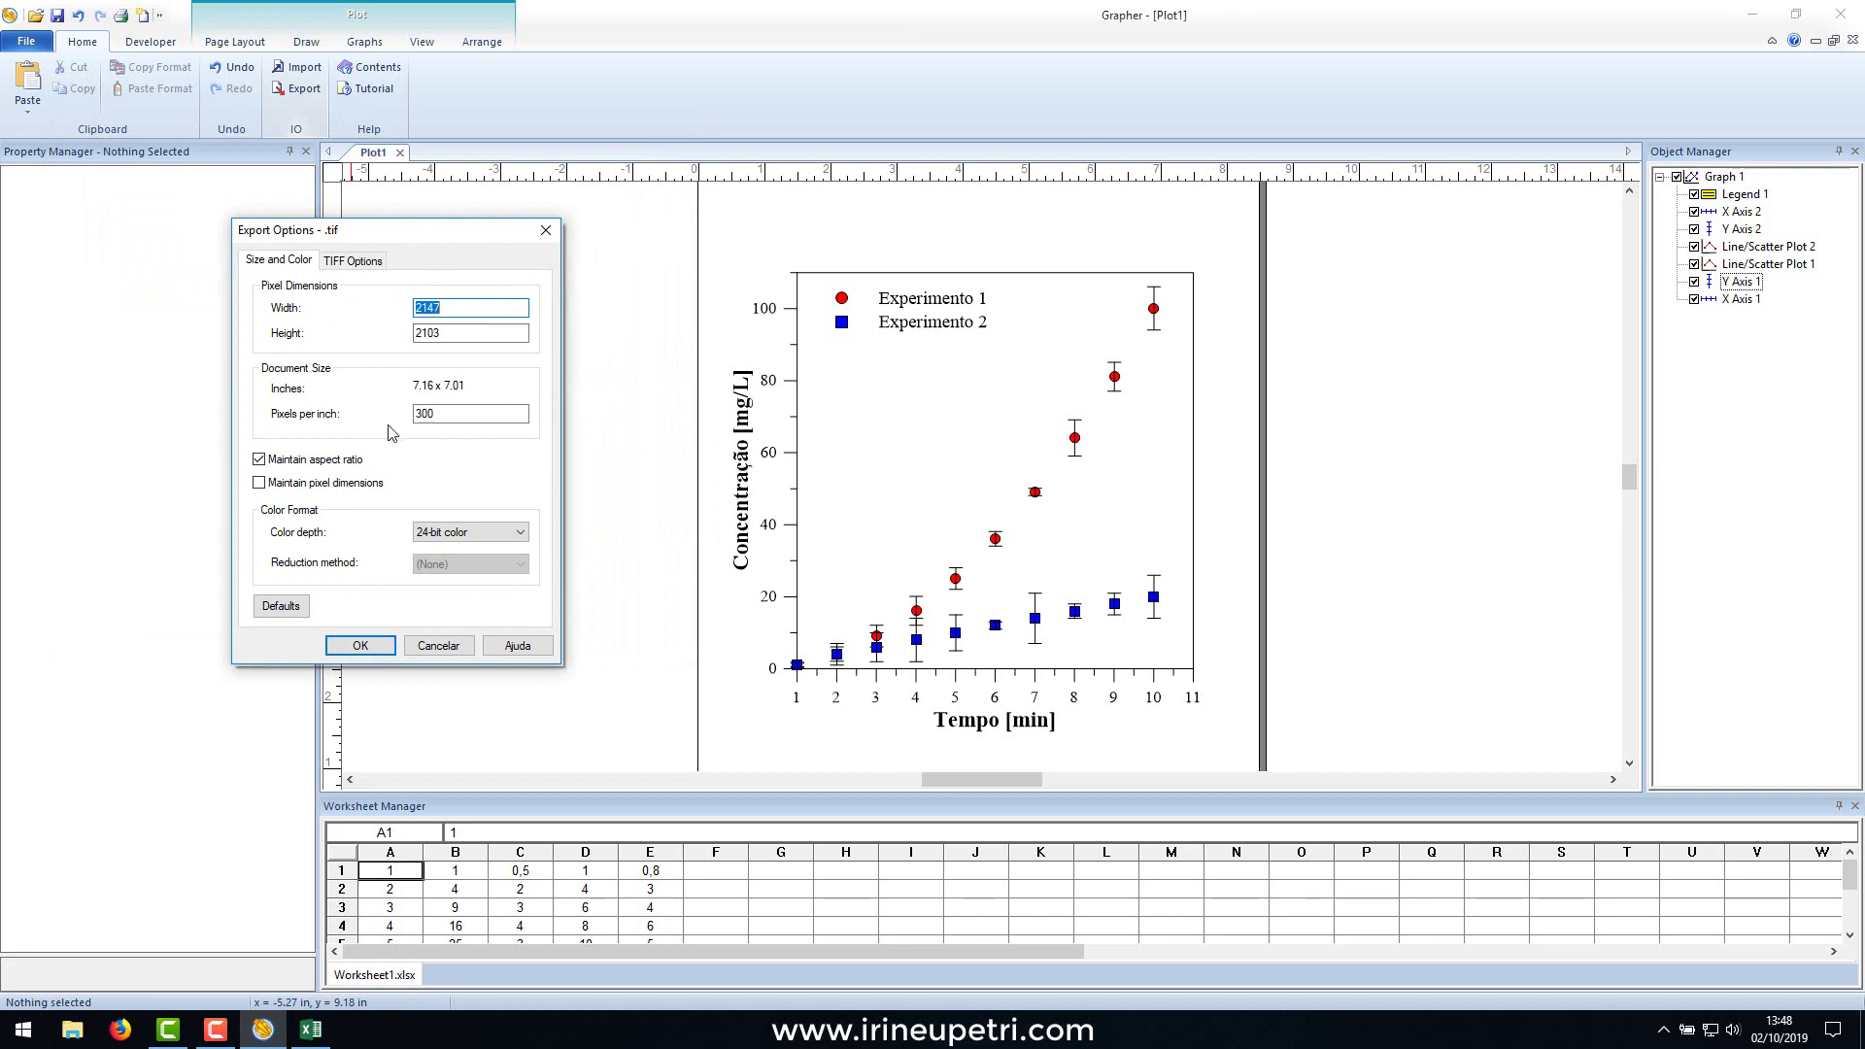
drag(462, 416, 374, 418)
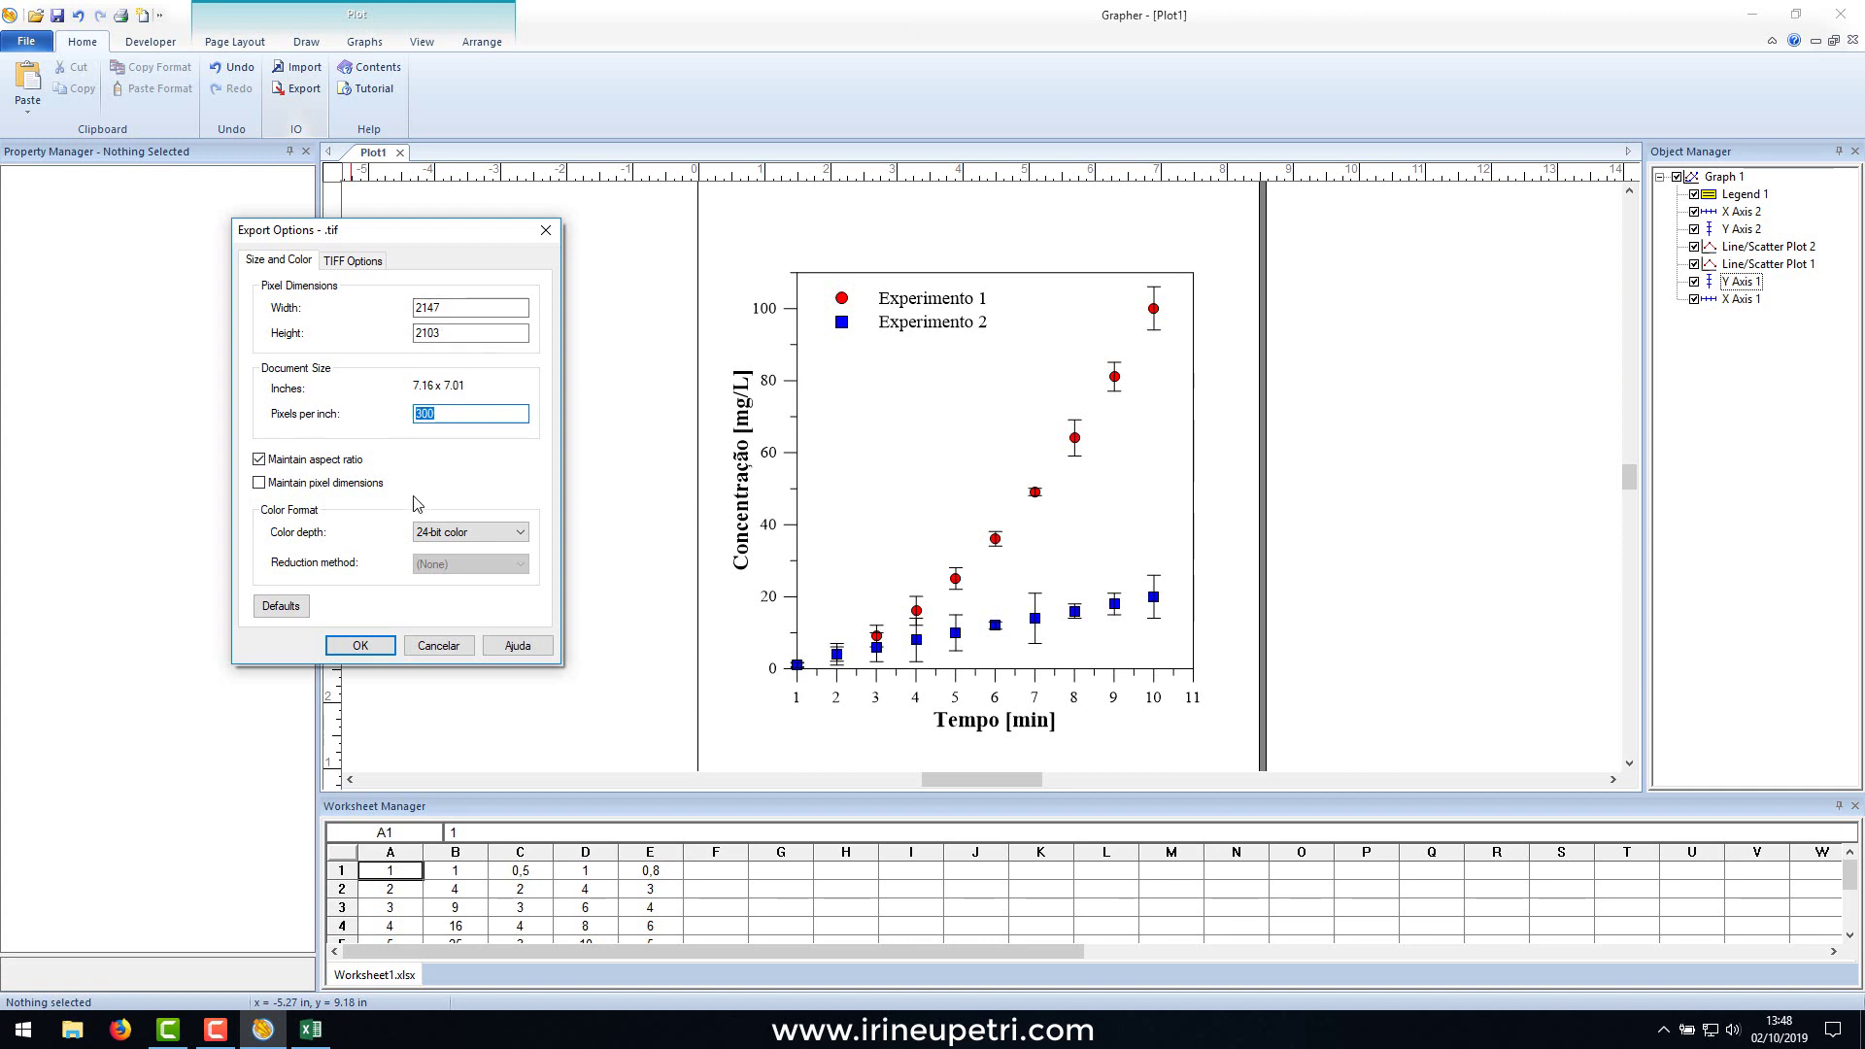
click(358, 649)
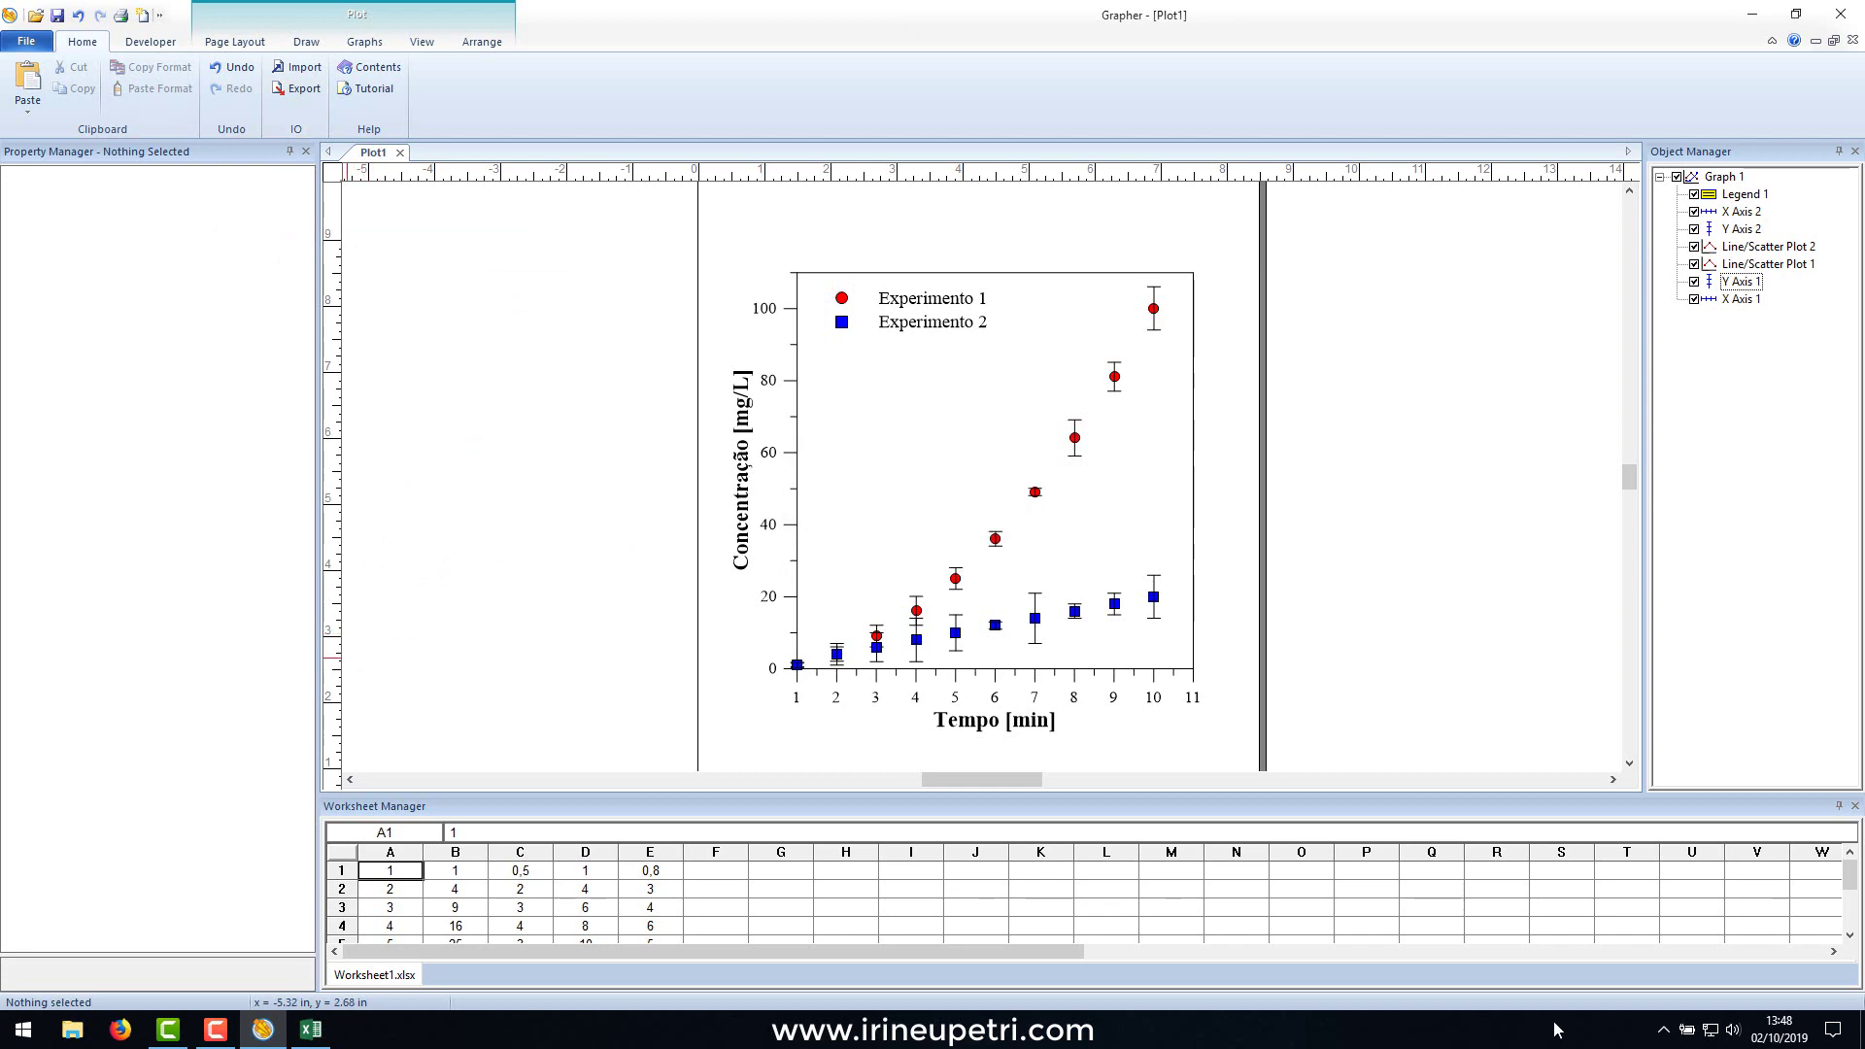
On the Windows desktop, check the dimensions and resolution of the exported grafico1 image in its detailed file properties.
click(1860, 1030)
click(39, 665)
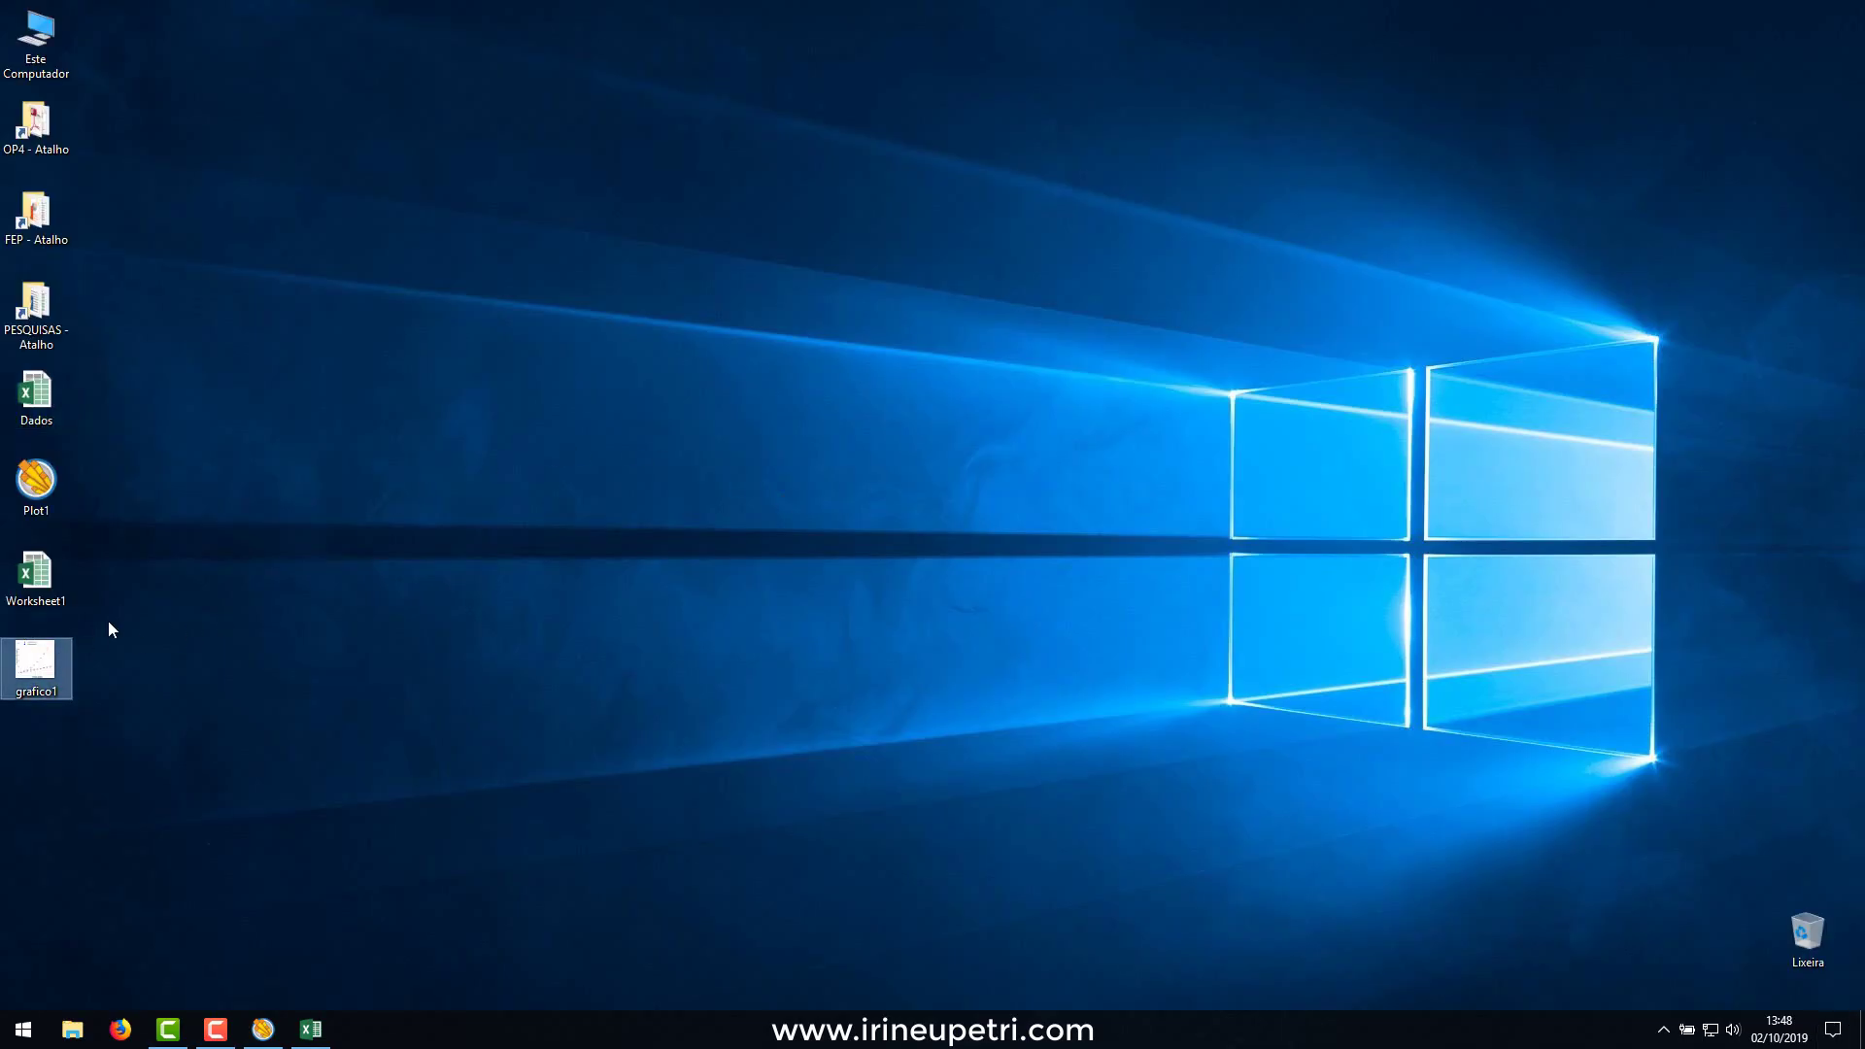
right_click(40, 668)
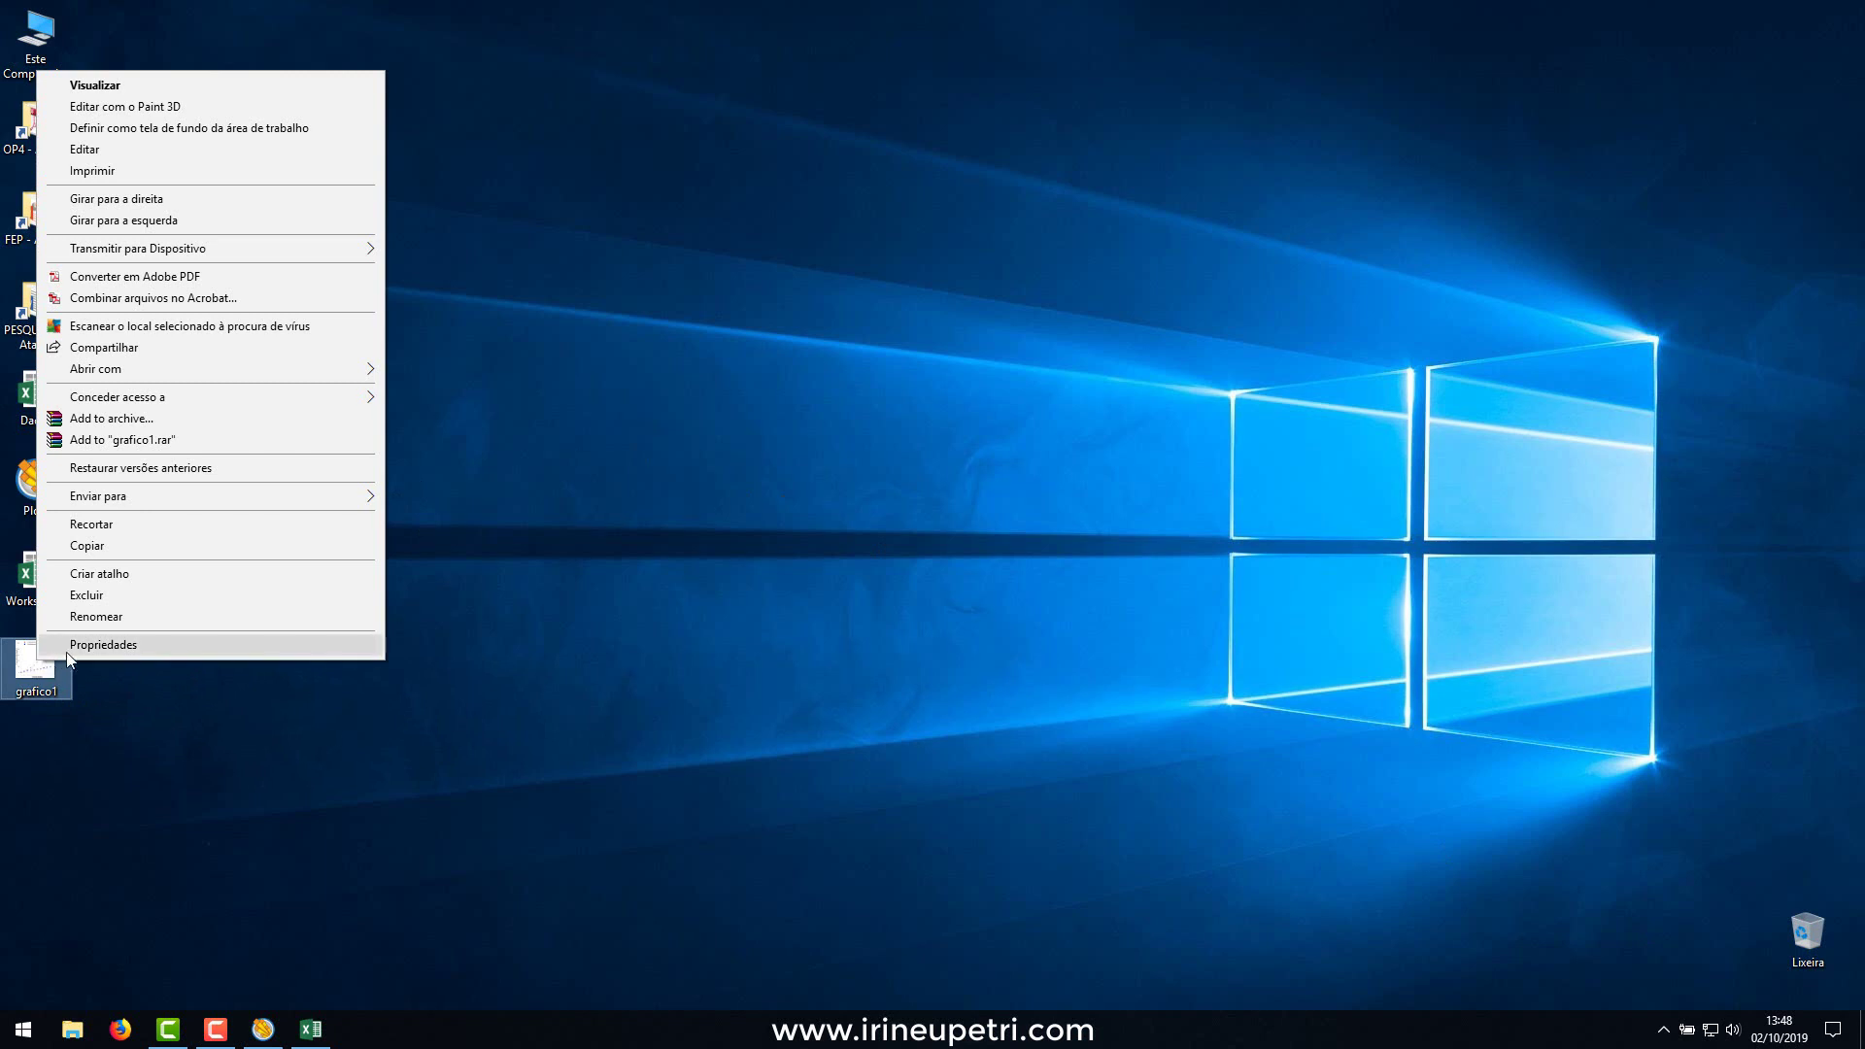
click(80, 645)
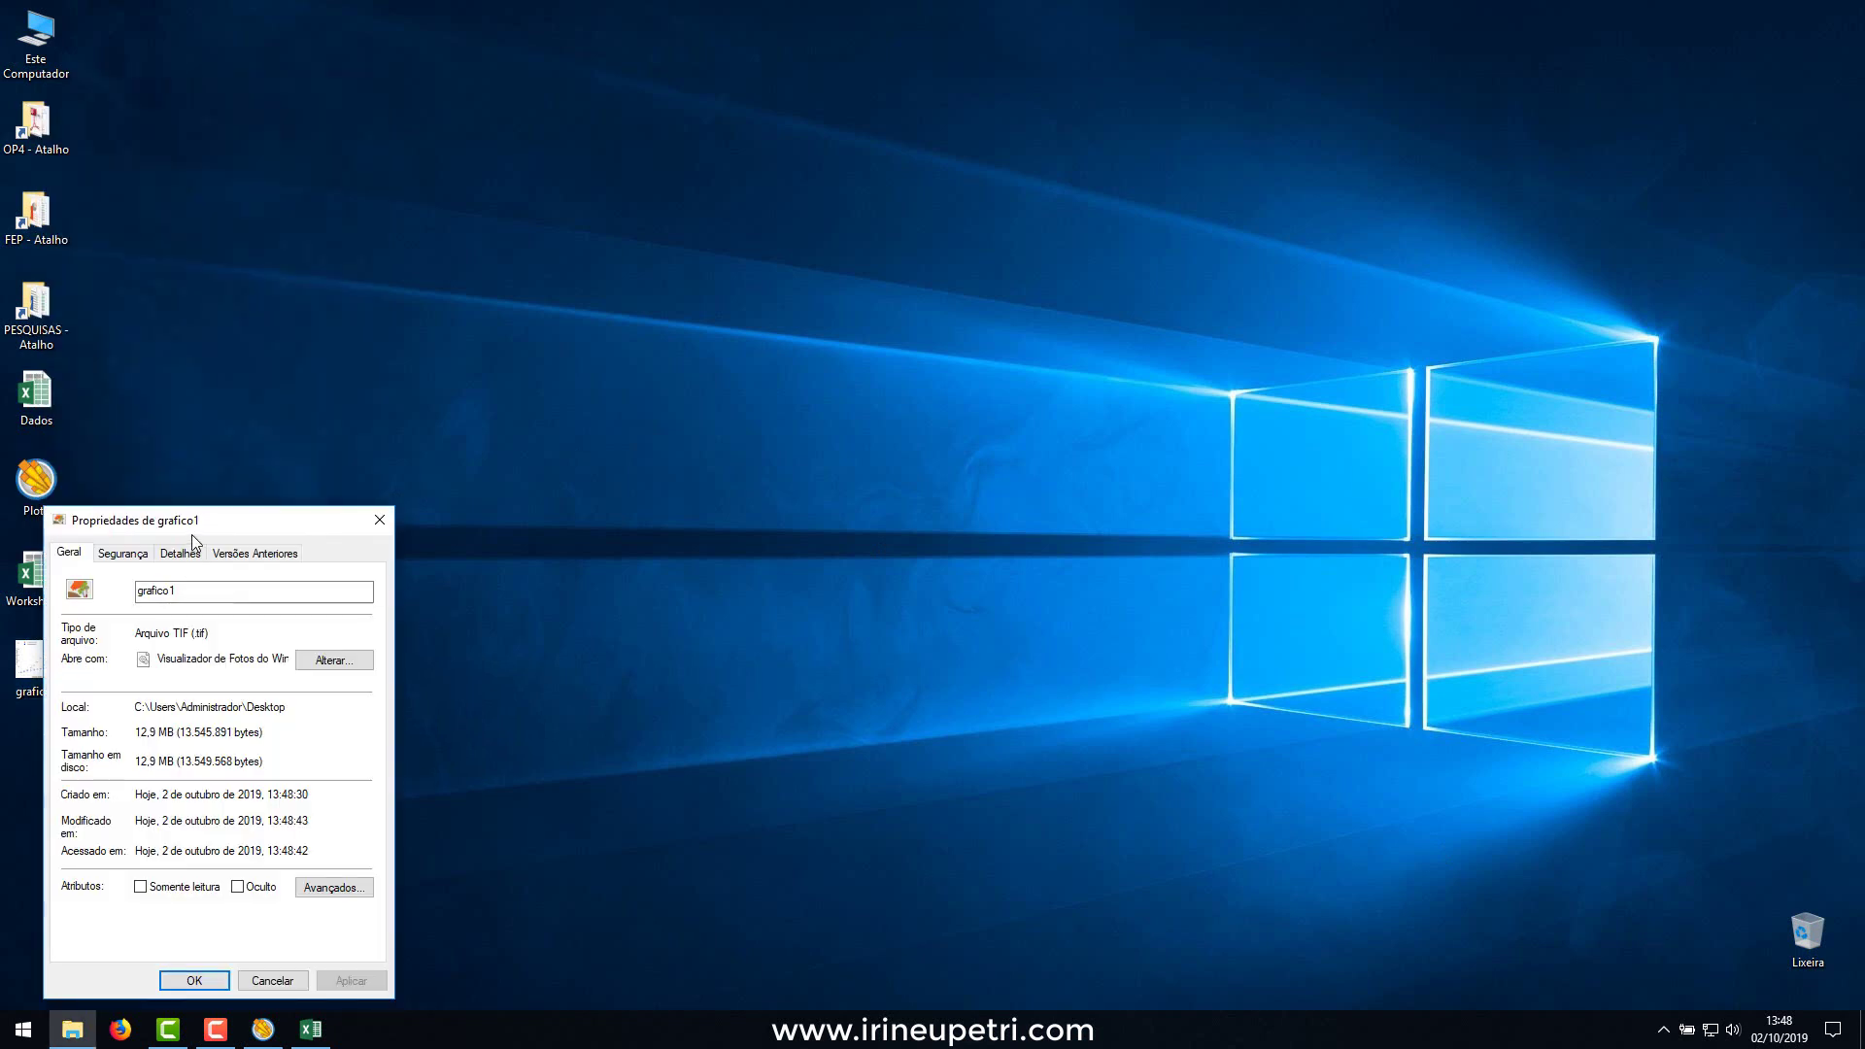
drag(189, 507, 555, 369)
click(541, 402)
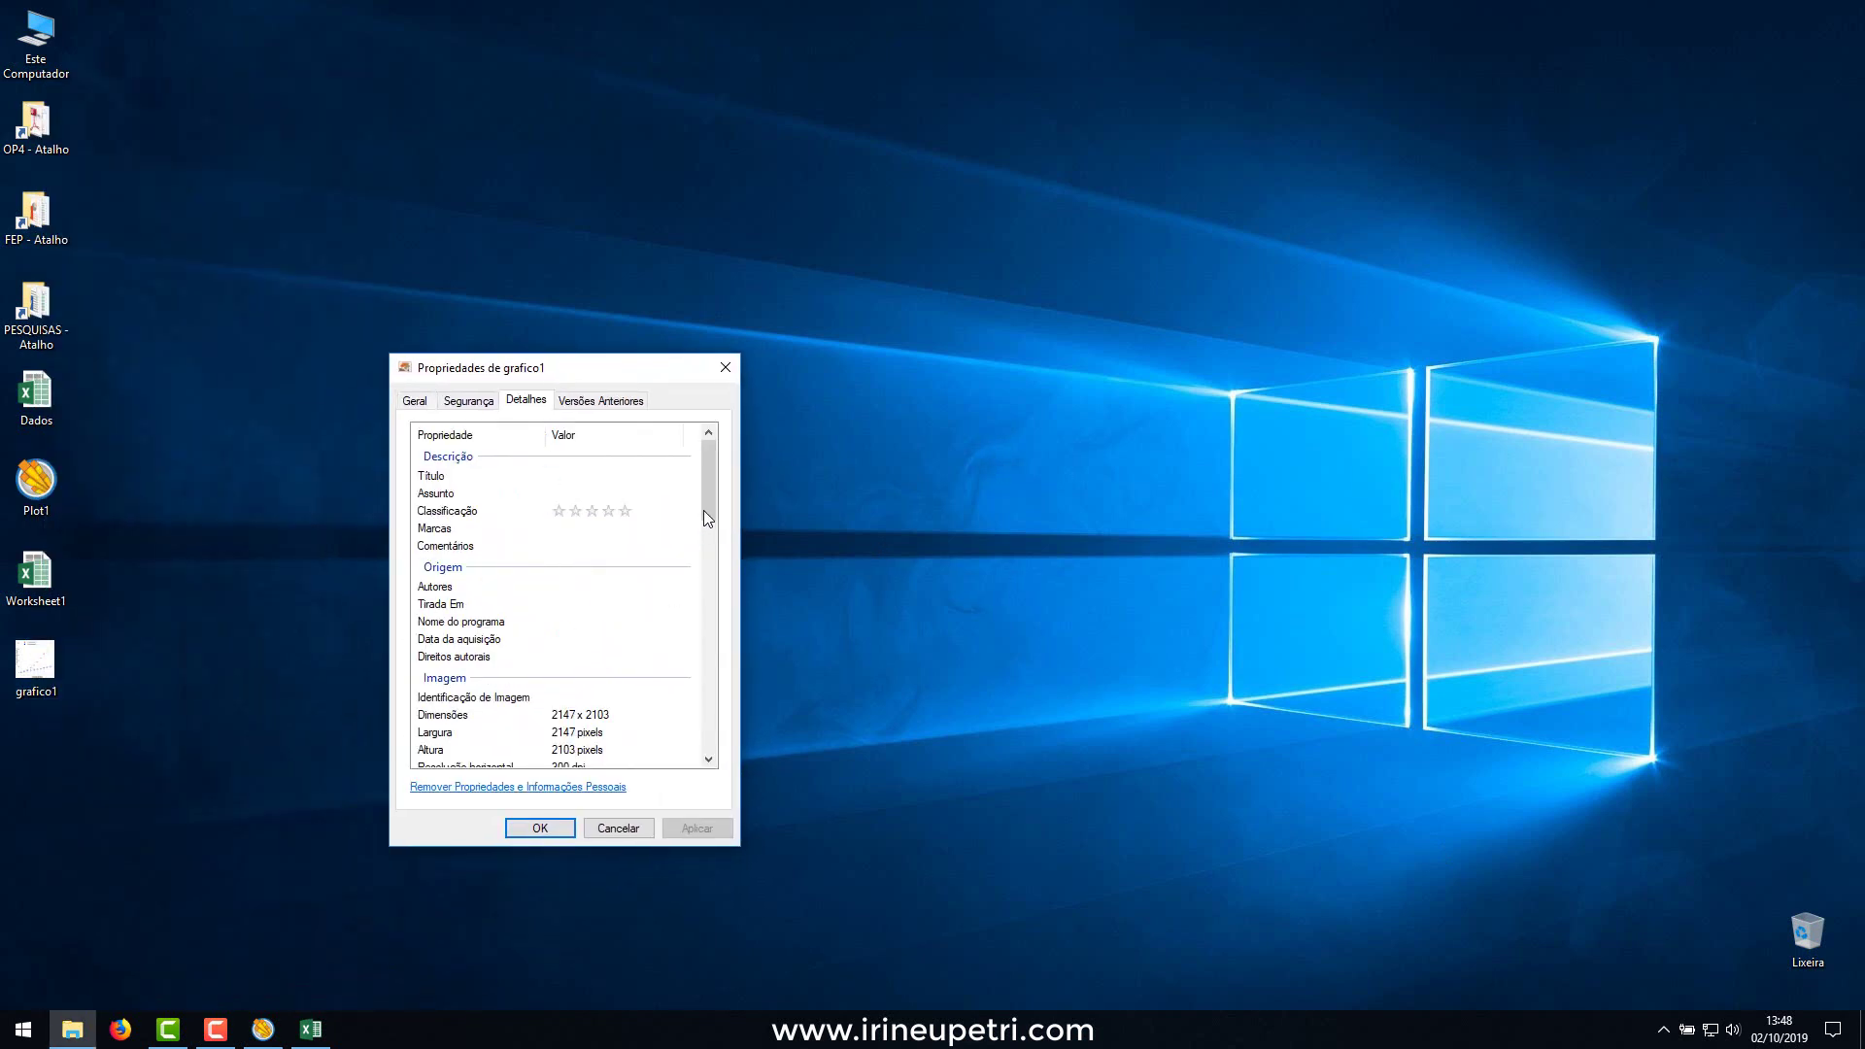
scroll(707, 518, down, 5)
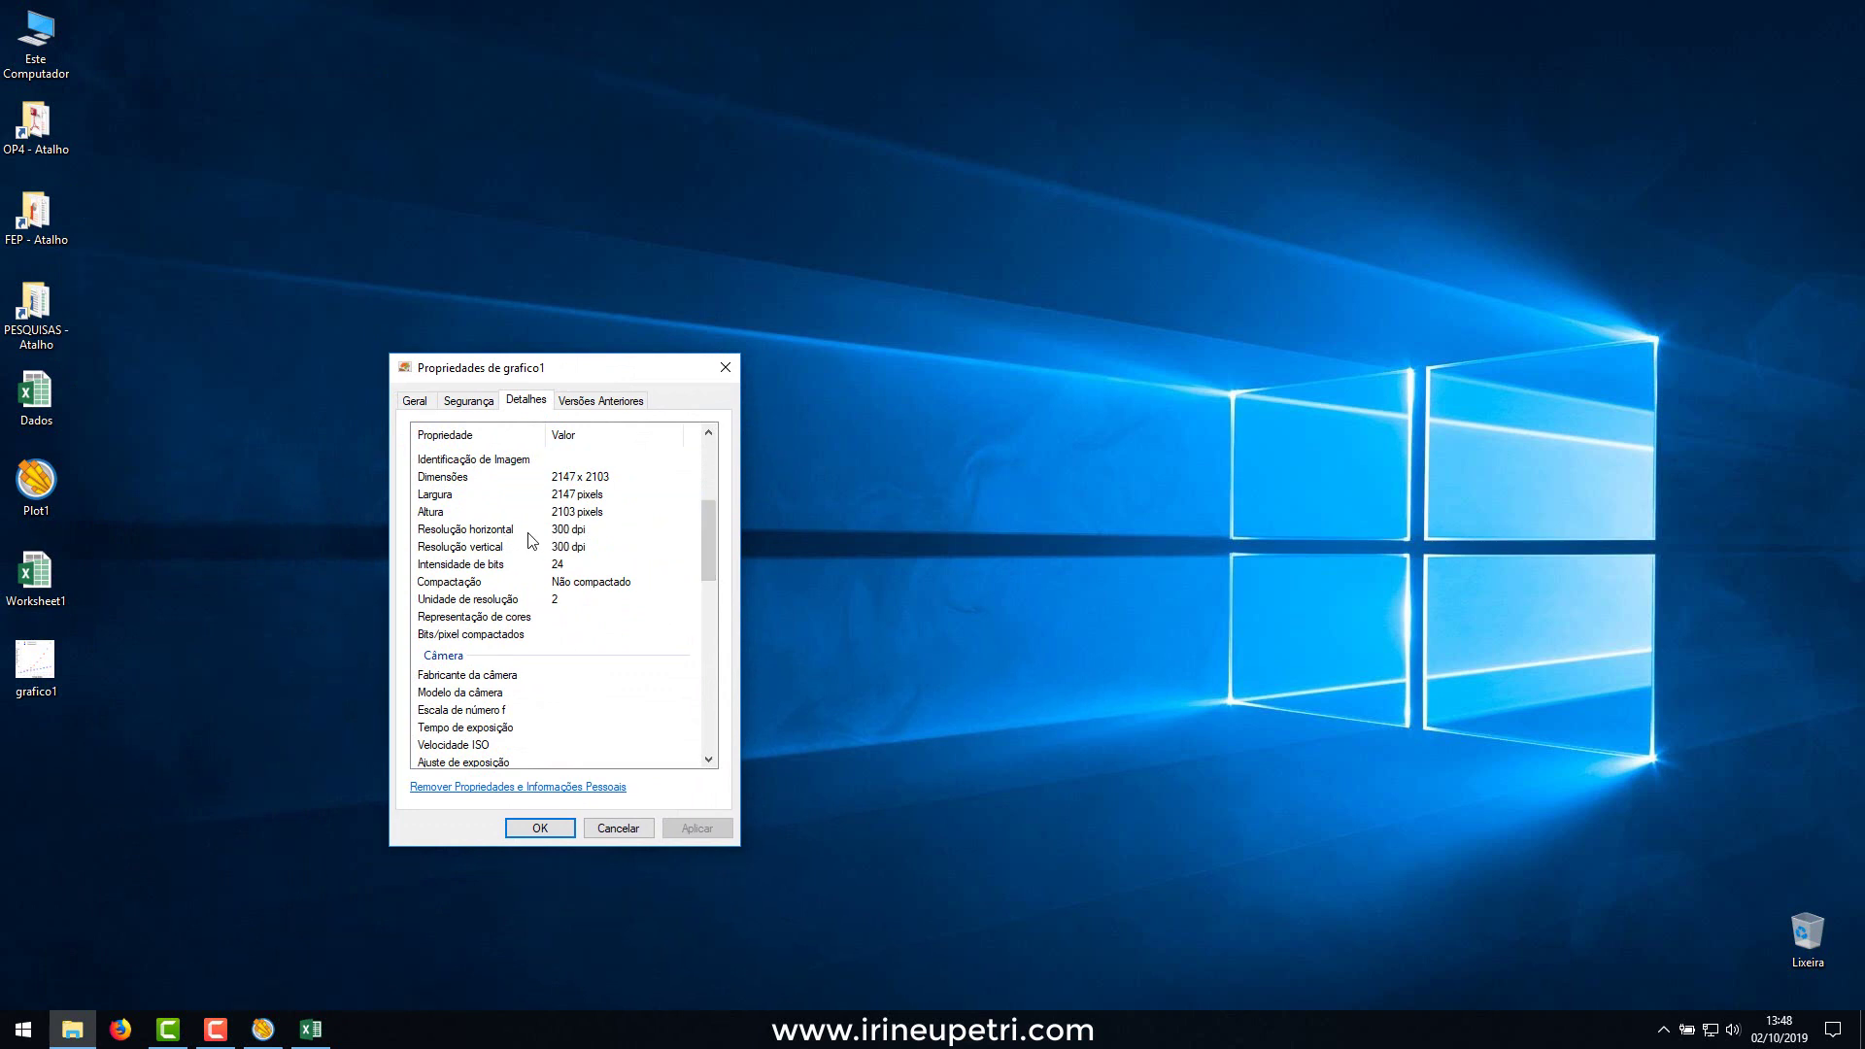
click(618, 828)
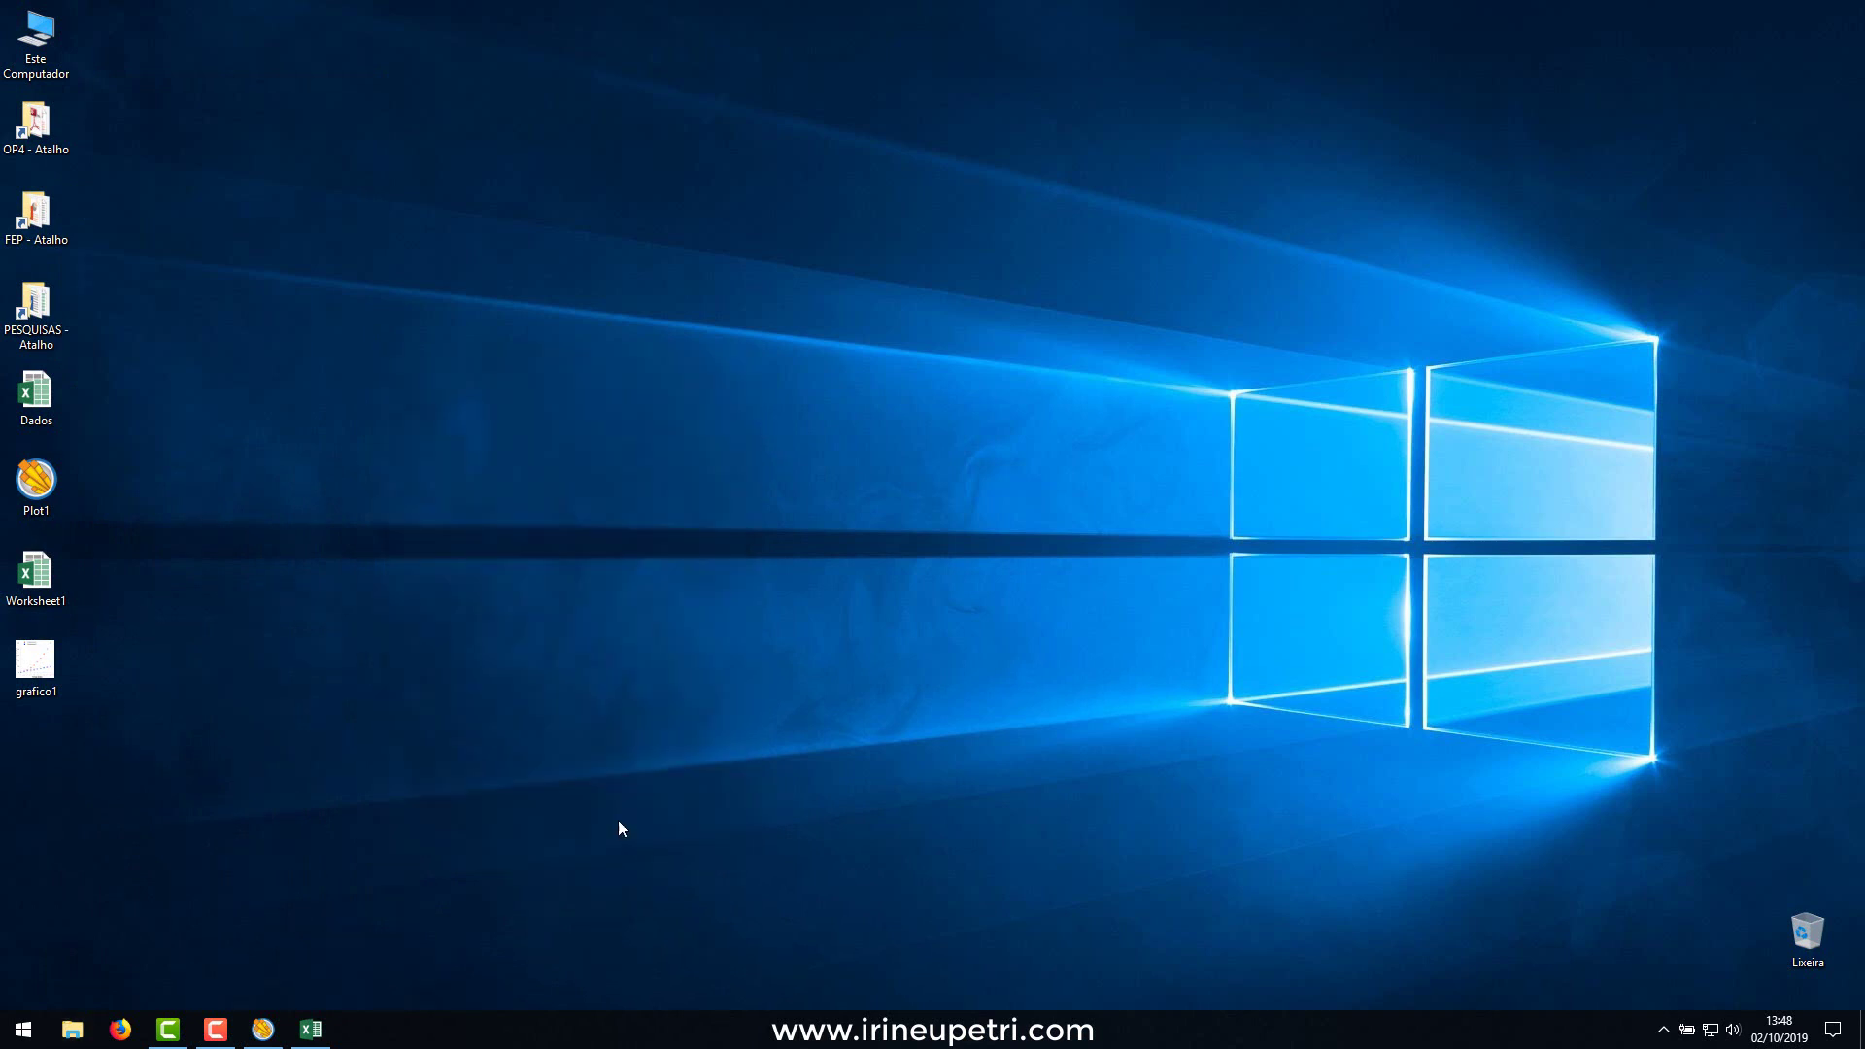
Open the exported grafico1 image in the Windows photo viewer and compare it with the plot in Grapher.
double_click(36, 664)
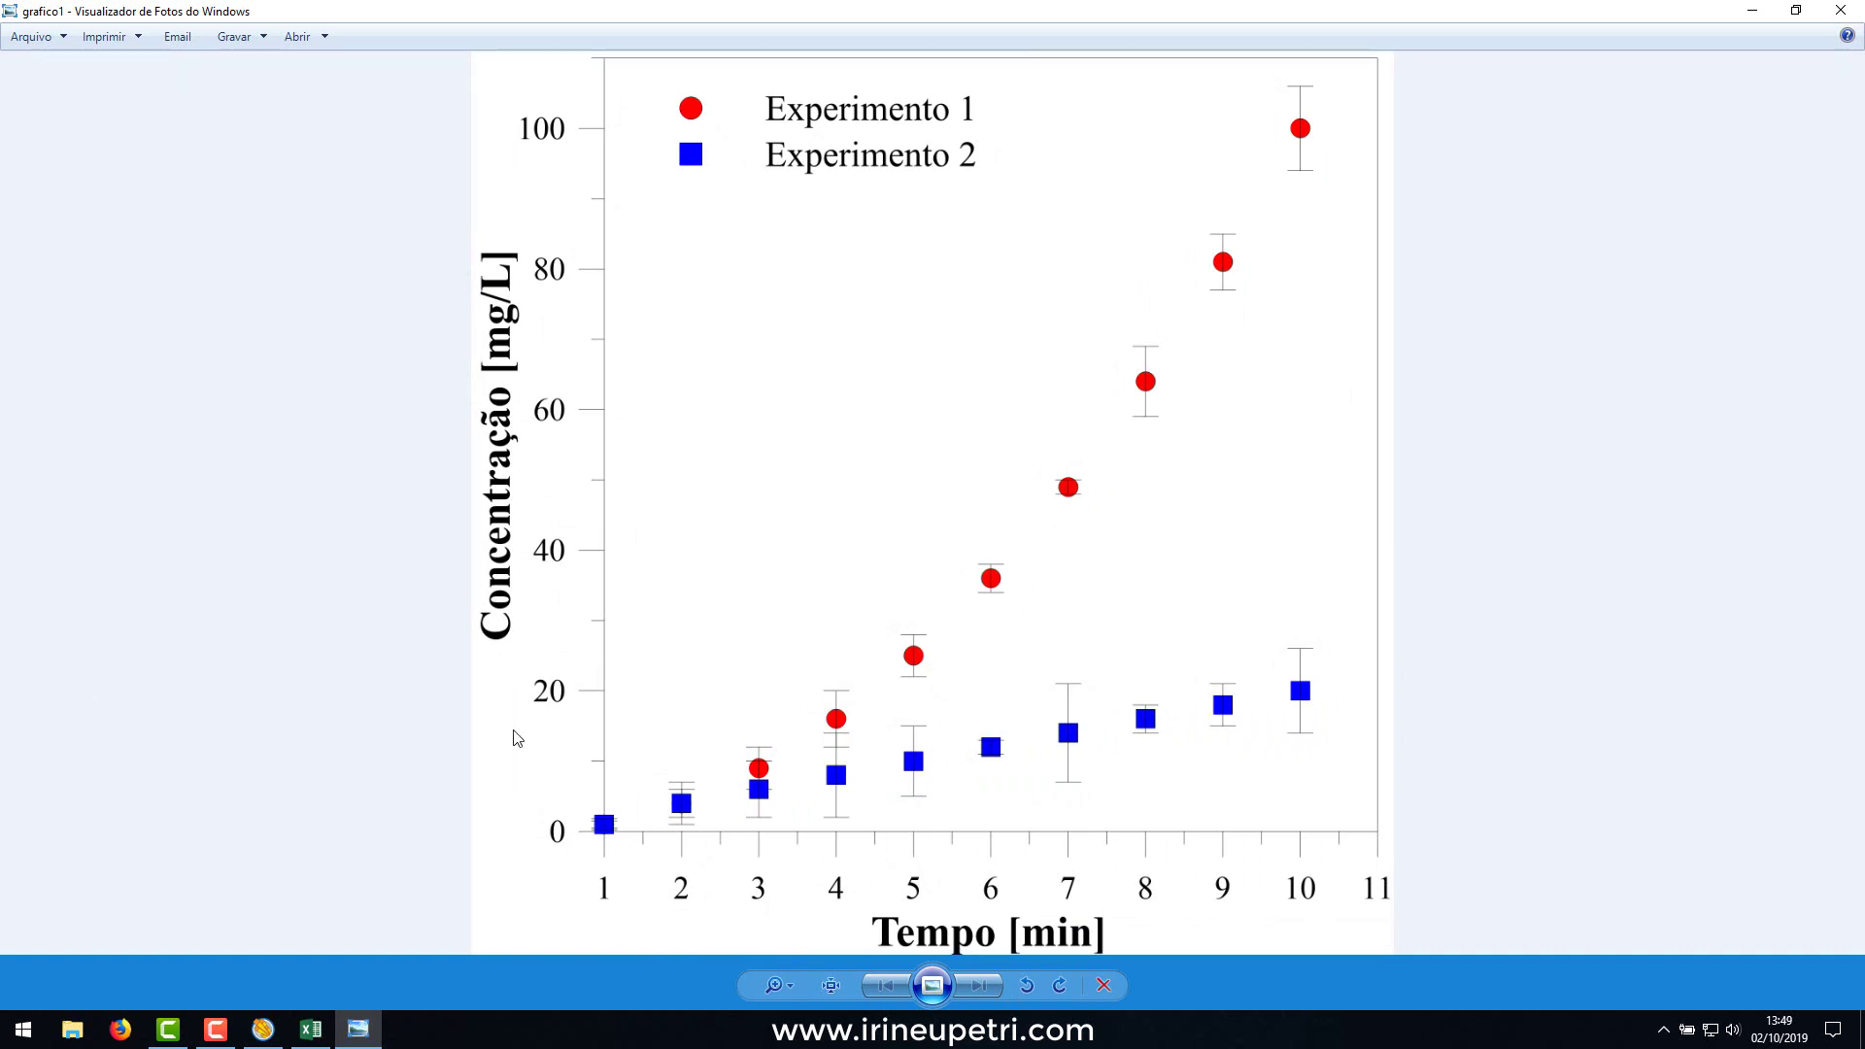
click(262, 1029)
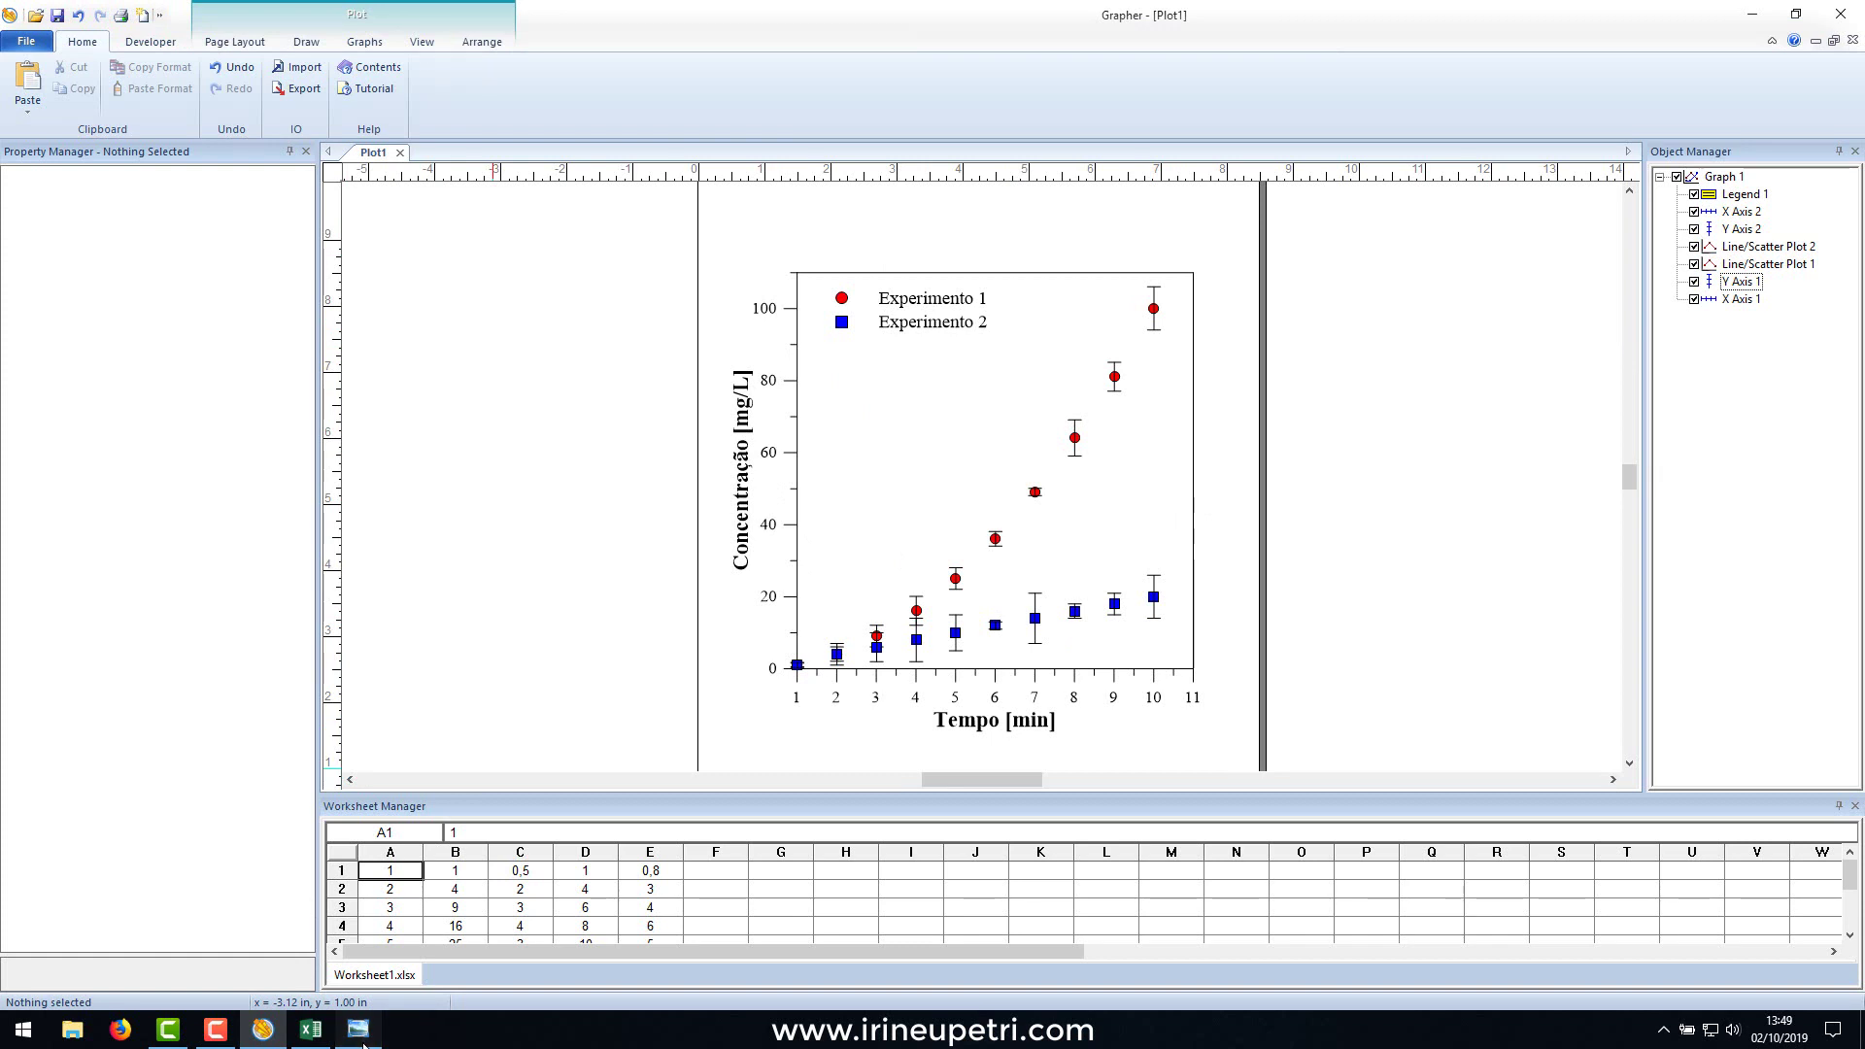
click(359, 1030)
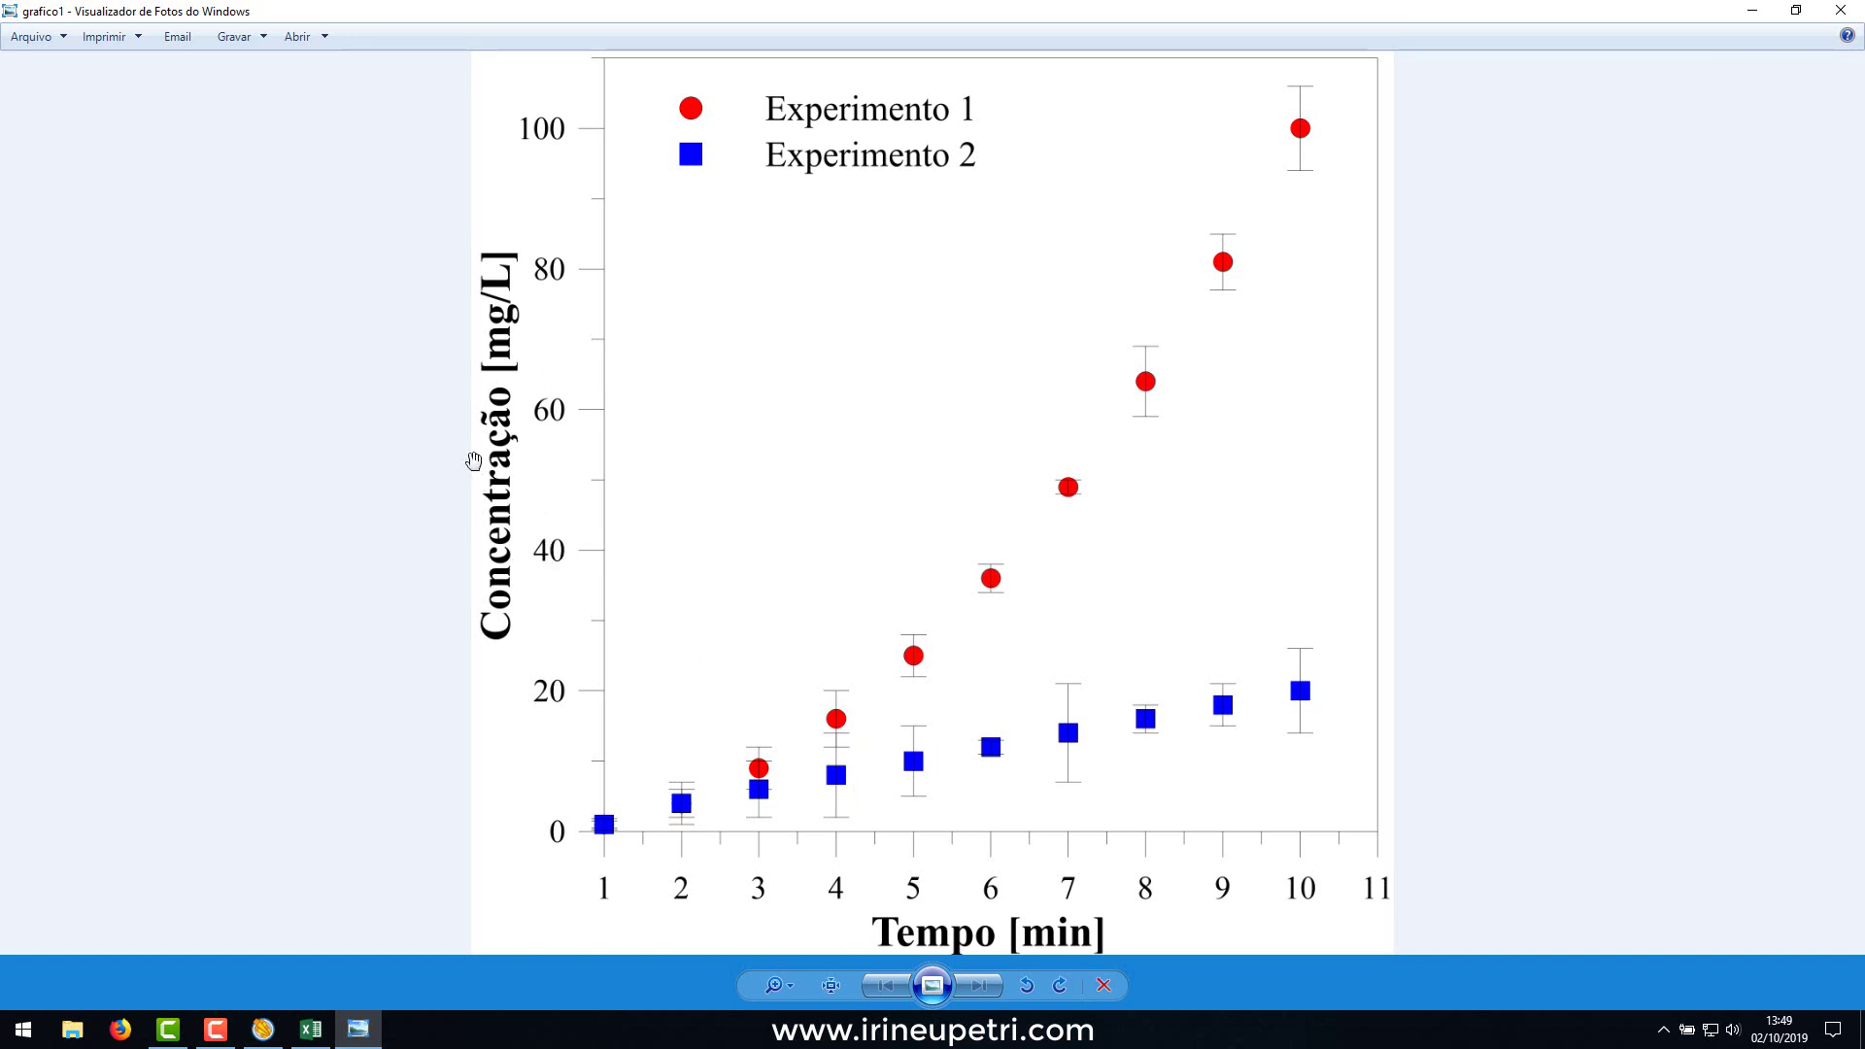
Examine the sharpness of the Y axis title, legend, markers and error bars in the exported image up close.
scroll(473, 462, up, 3)
drag(162, 441, 256, 462)
scroll(247, 437, down, 4)
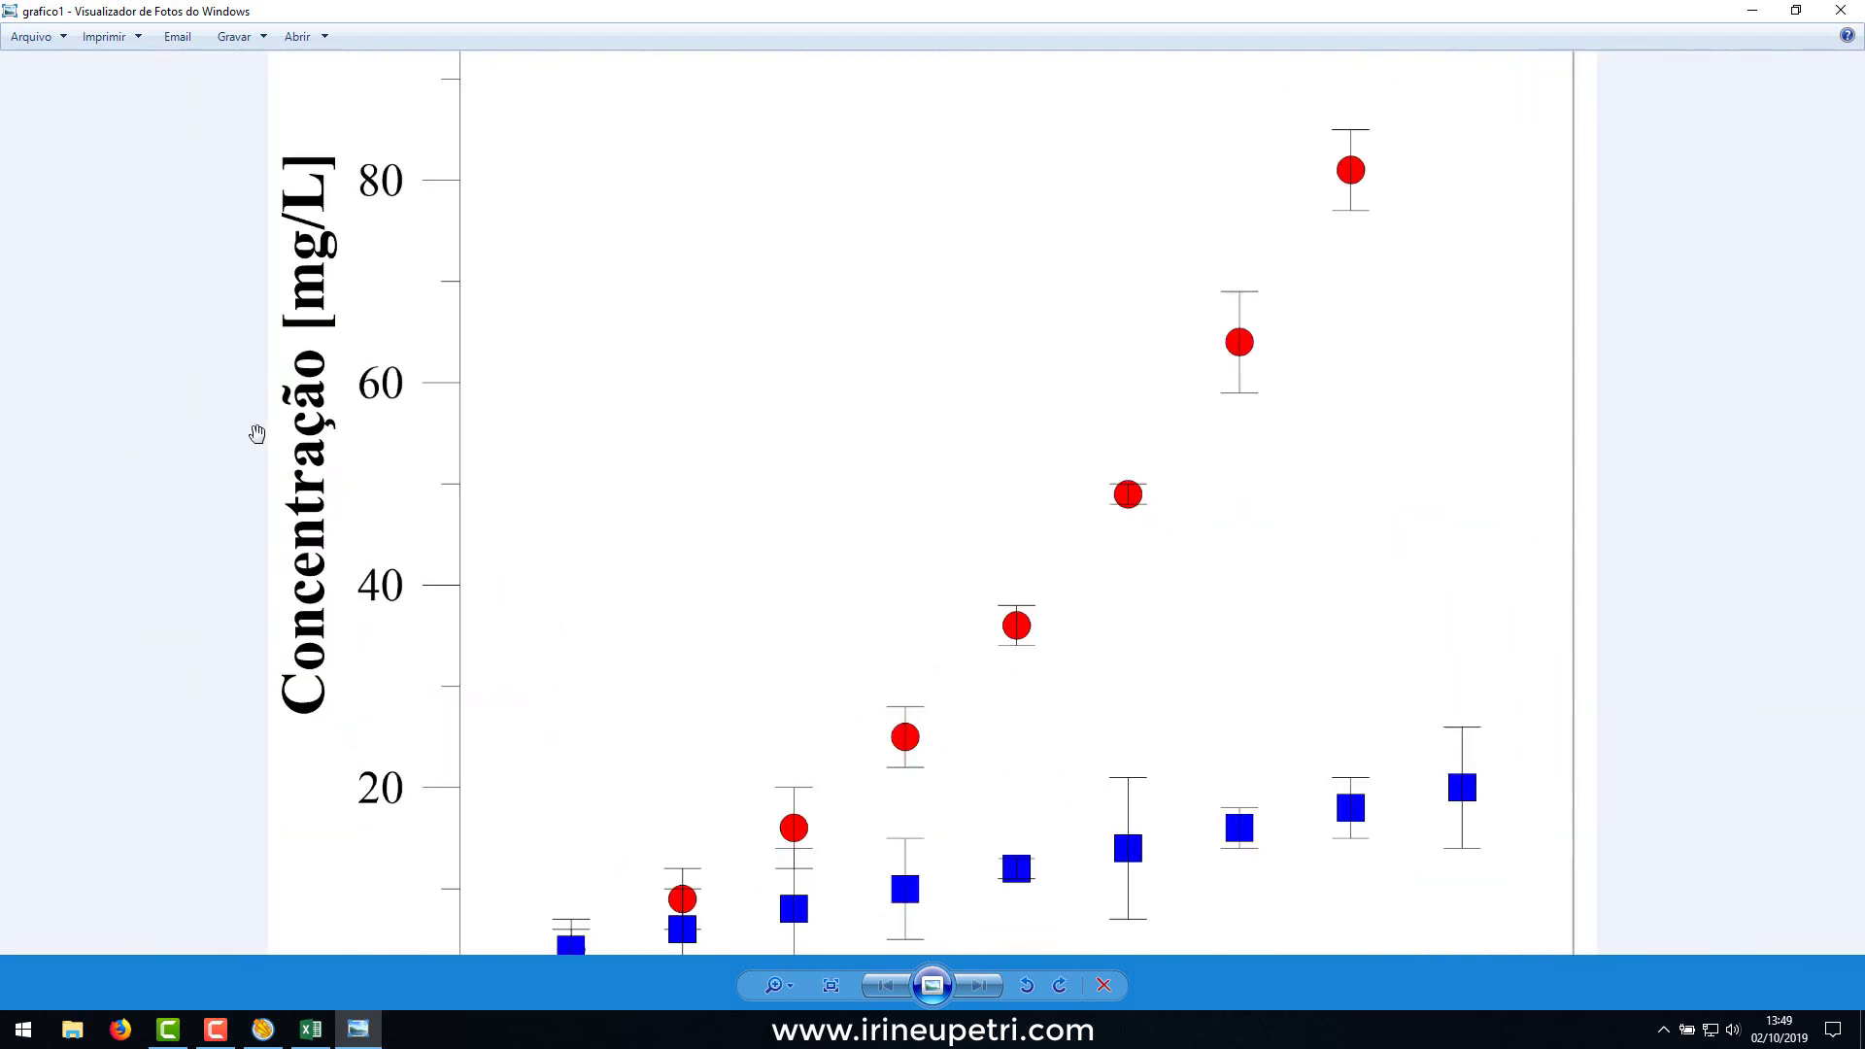
scroll(809, 116, up, 3)
scroll(444, 146, up, 1)
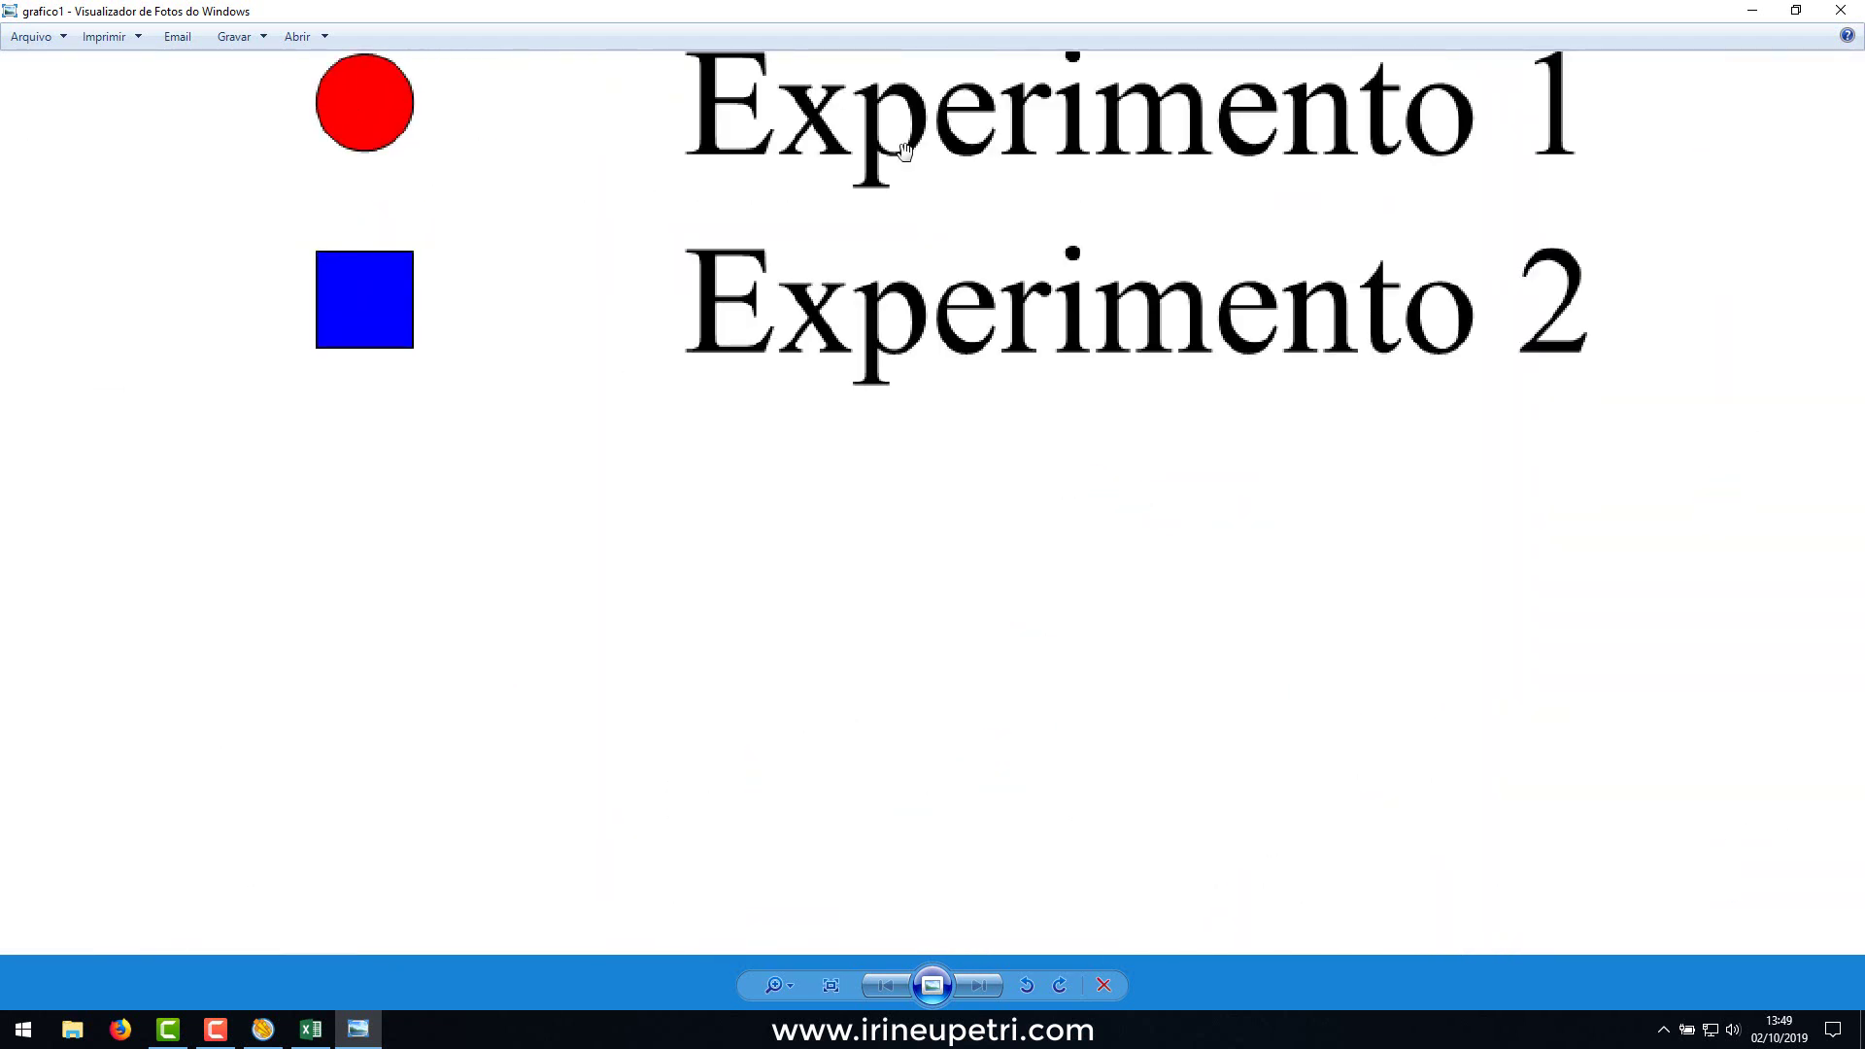
scroll(989, 229, down, 5)
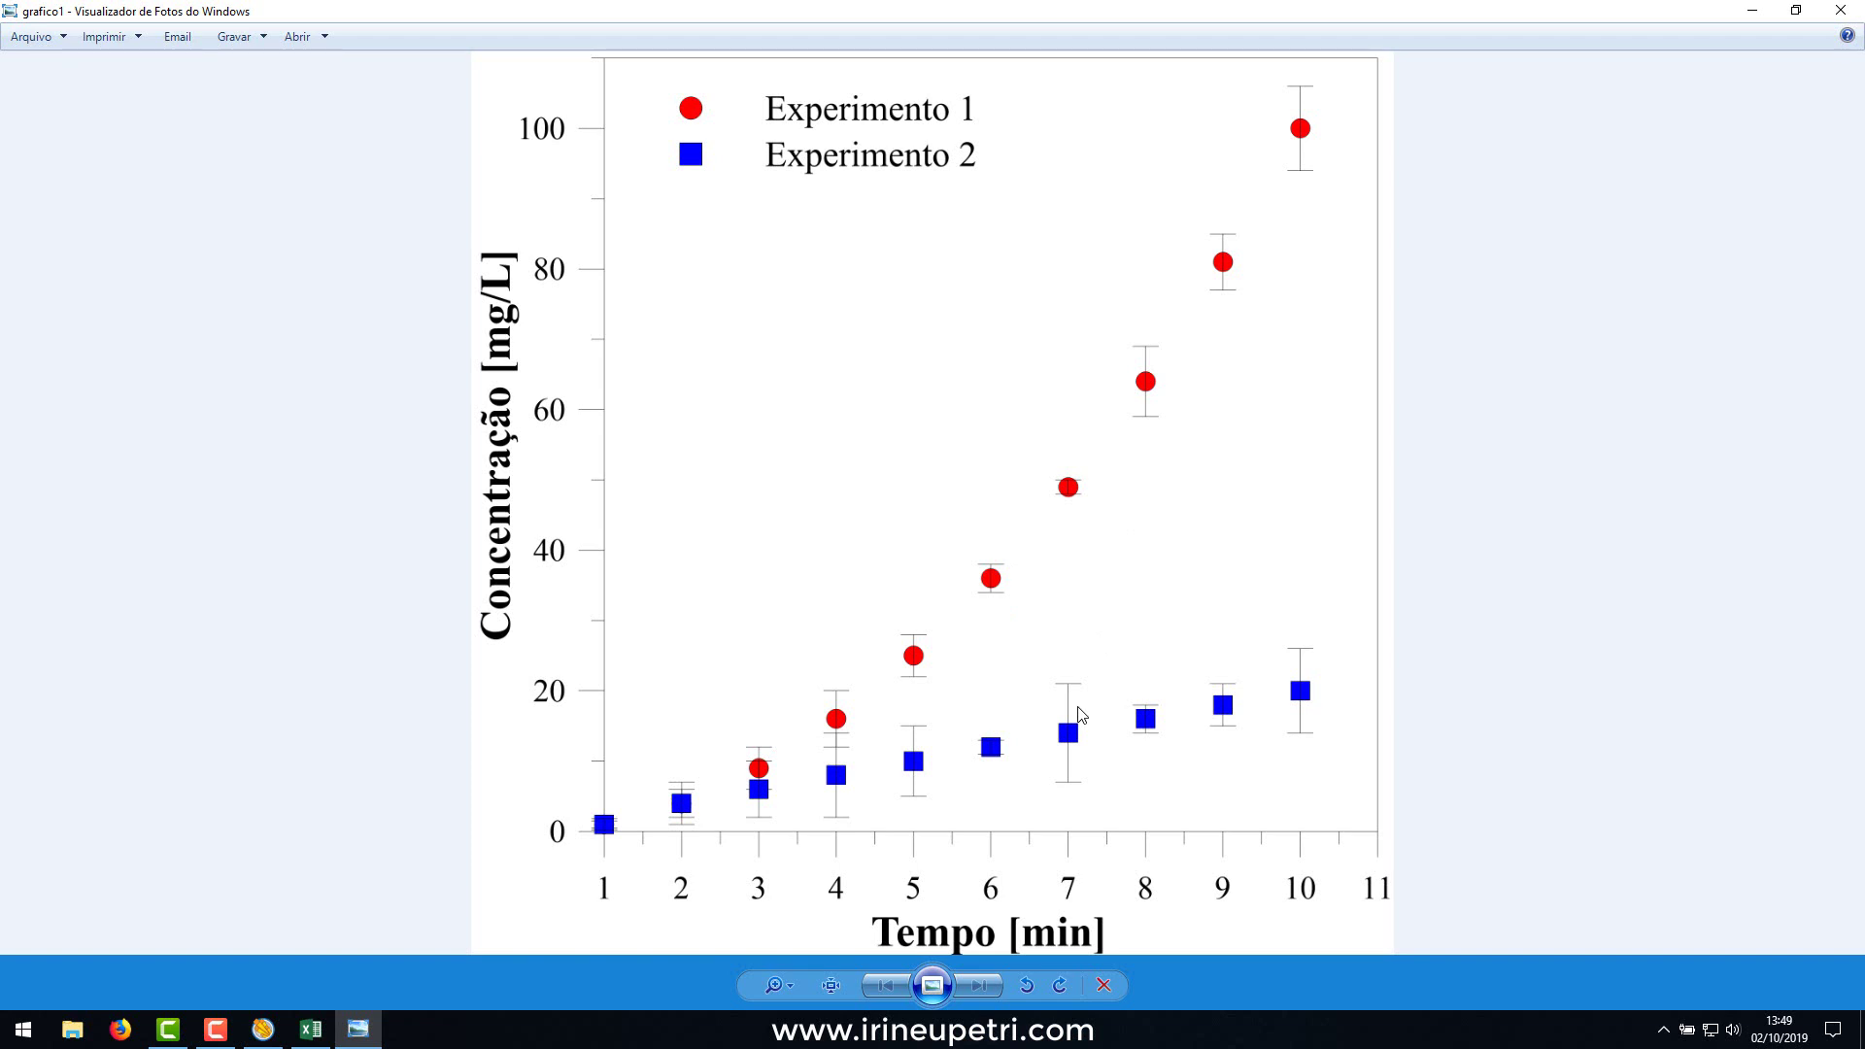
scroll(1081, 714, up, 5)
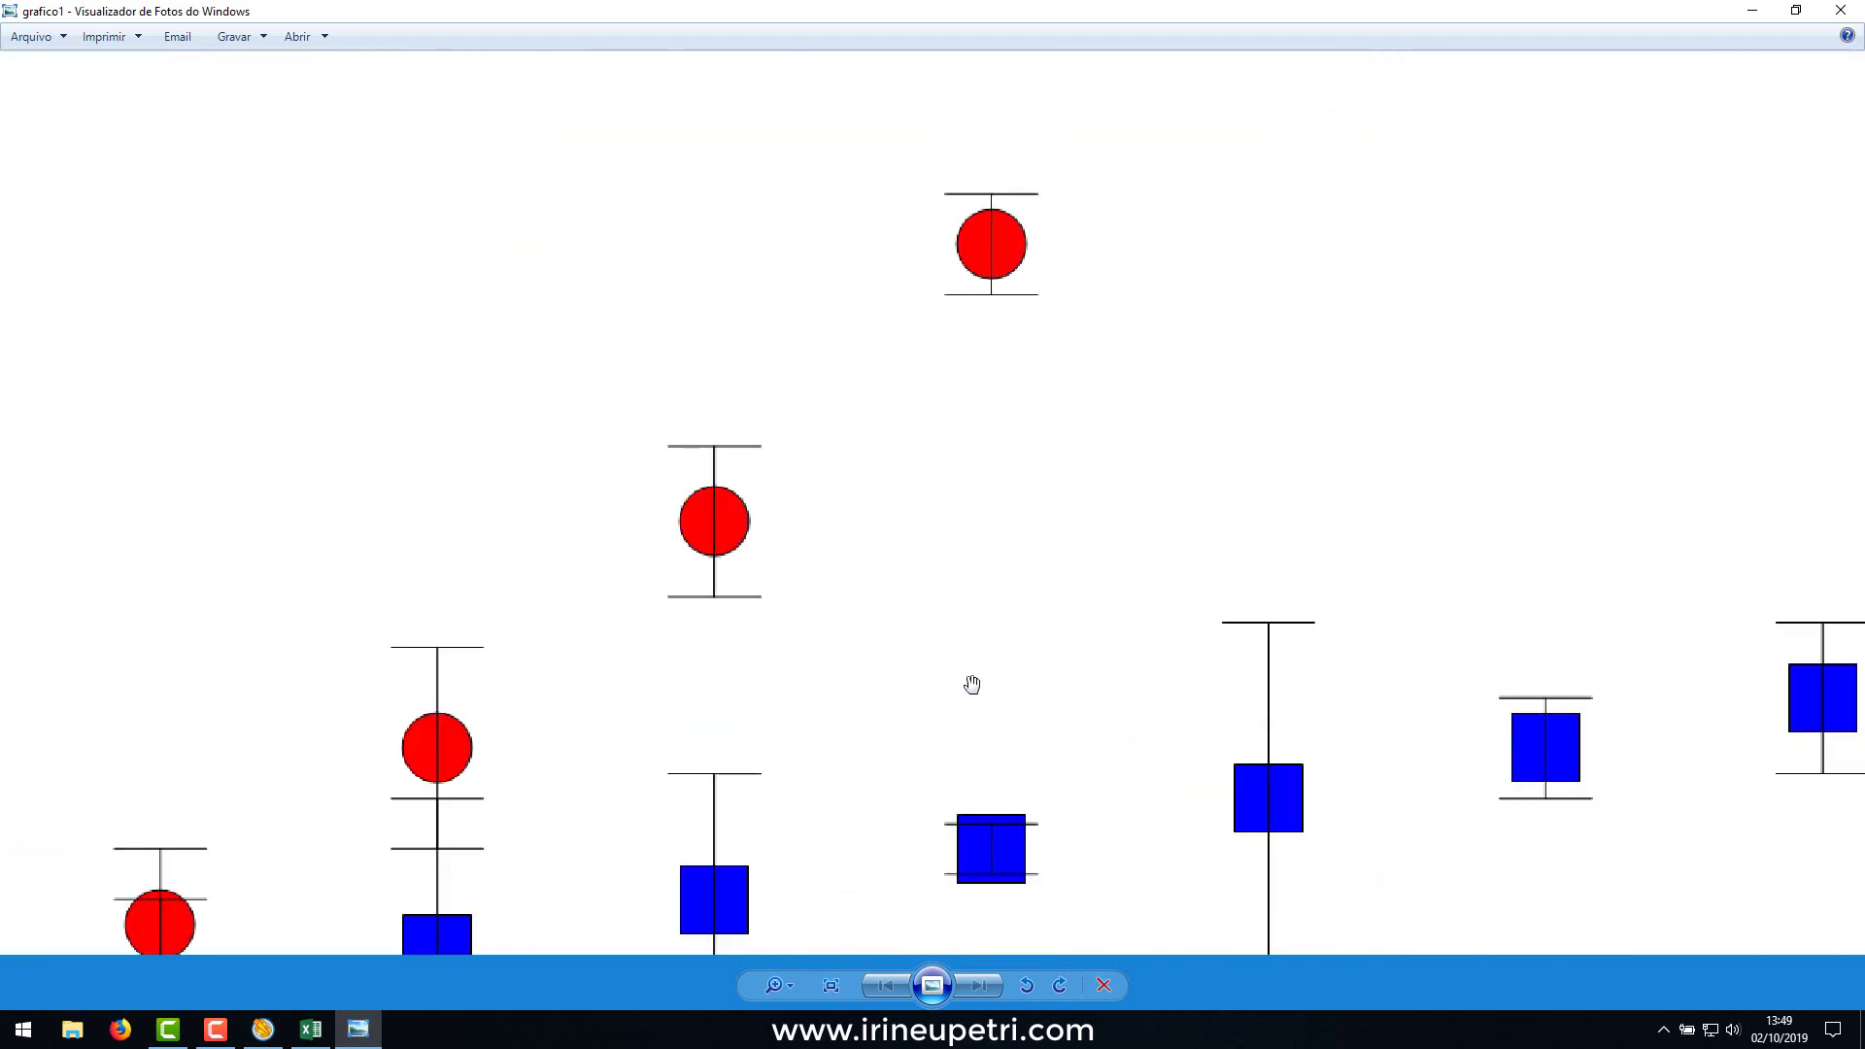
scroll(973, 685, down, 3)
scroll(971, 685, up, 3)
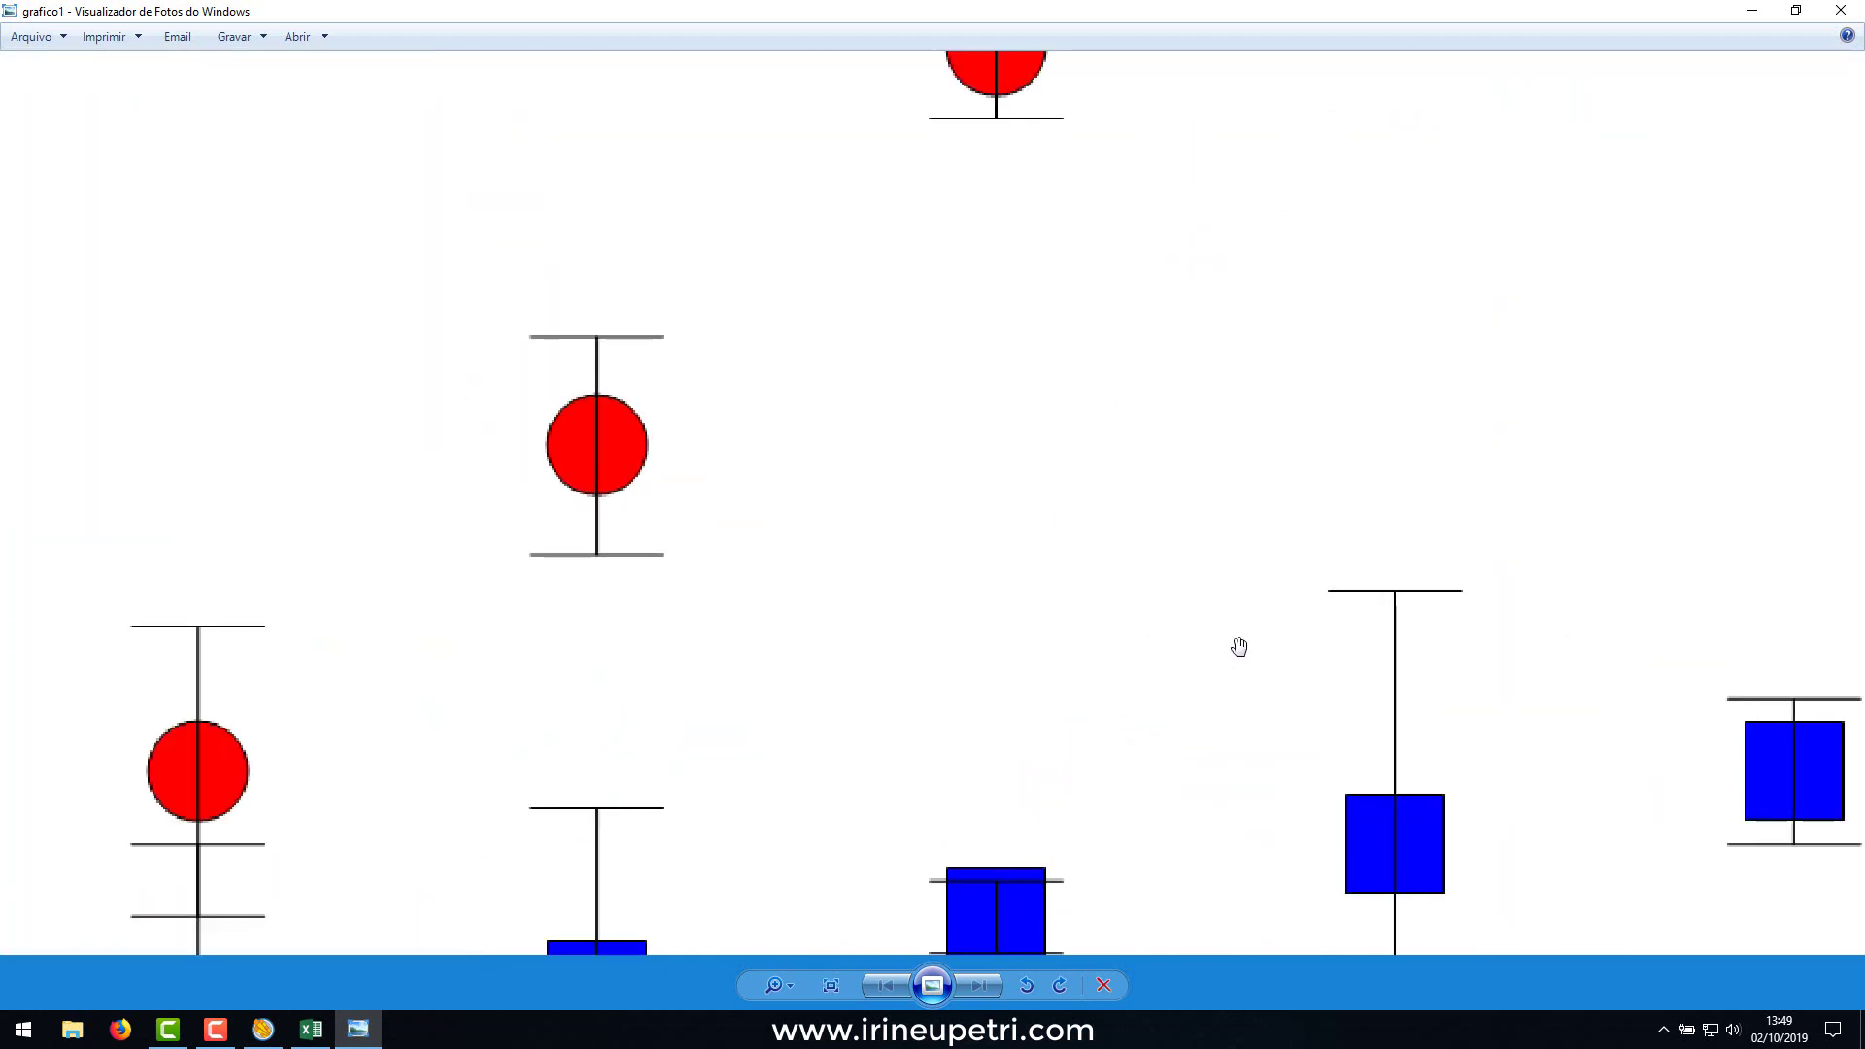
scroll(1240, 647, down, 5)
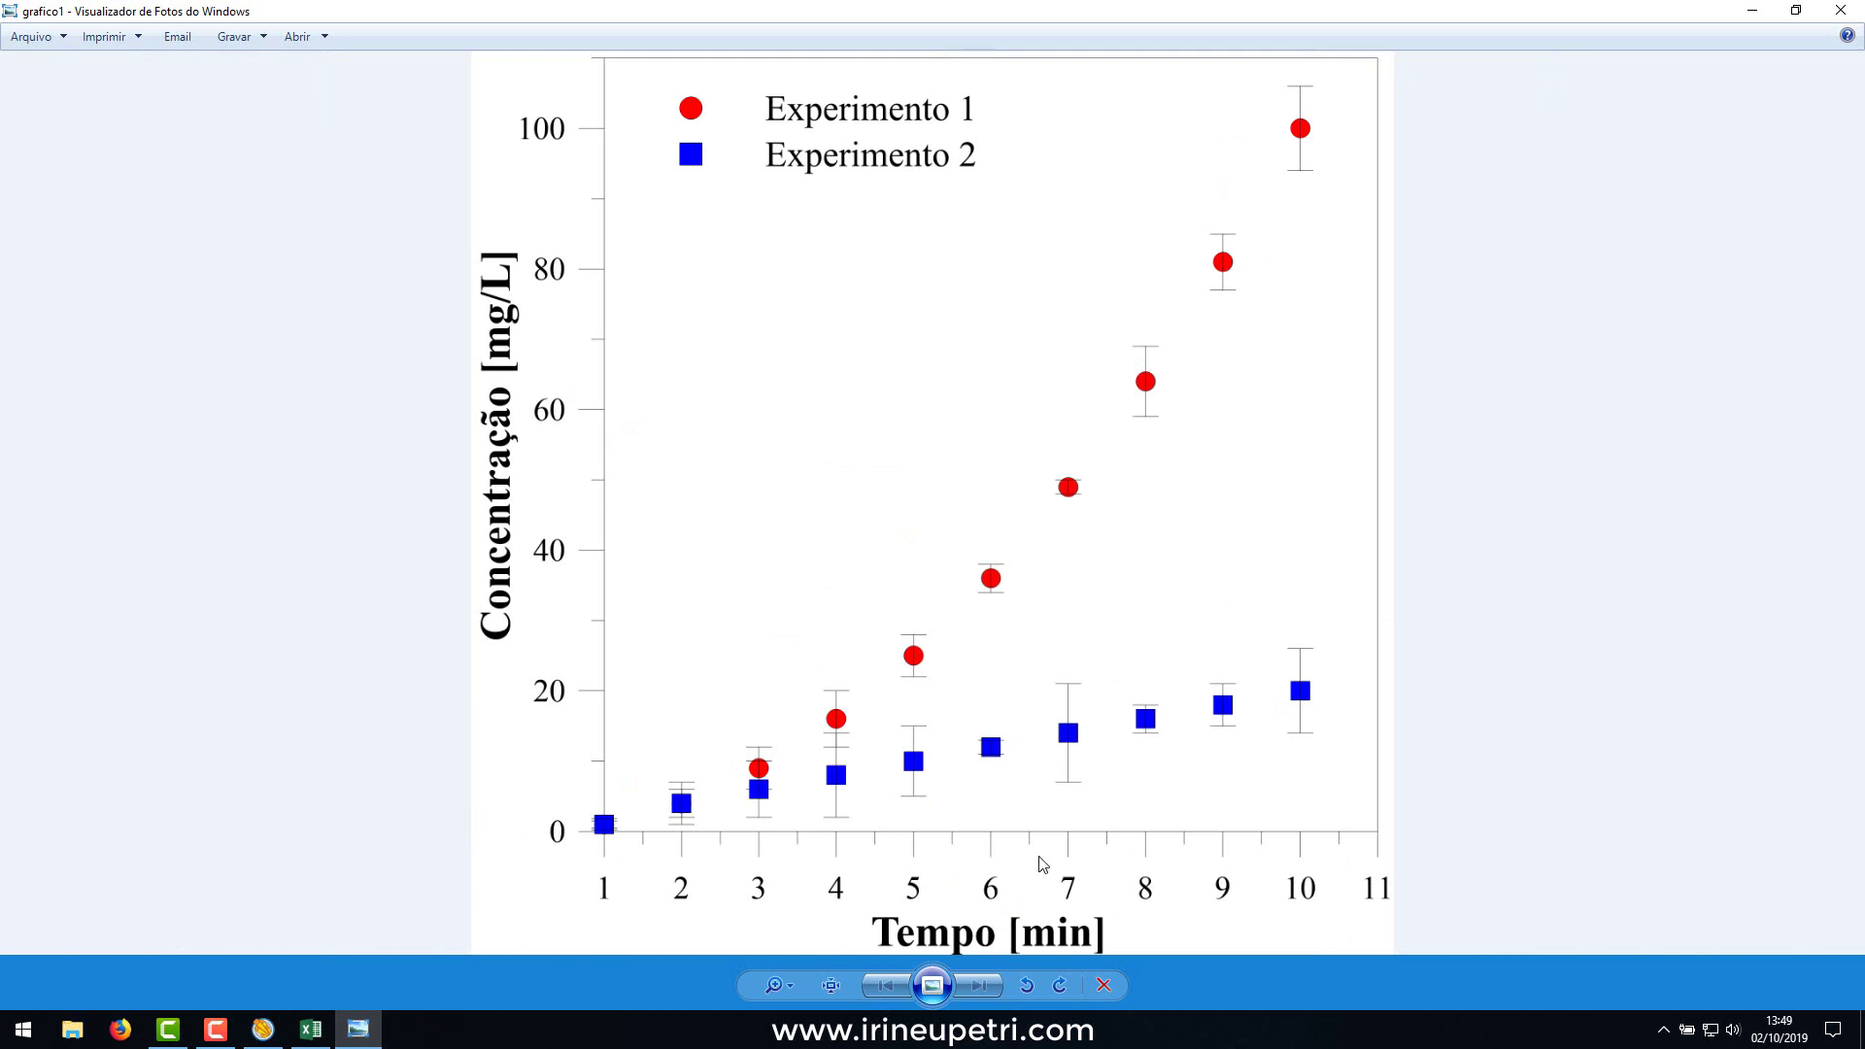
Switch back to Grapher and set the line width of Y Axis 1 to 0.020 in.
click(277, 1030)
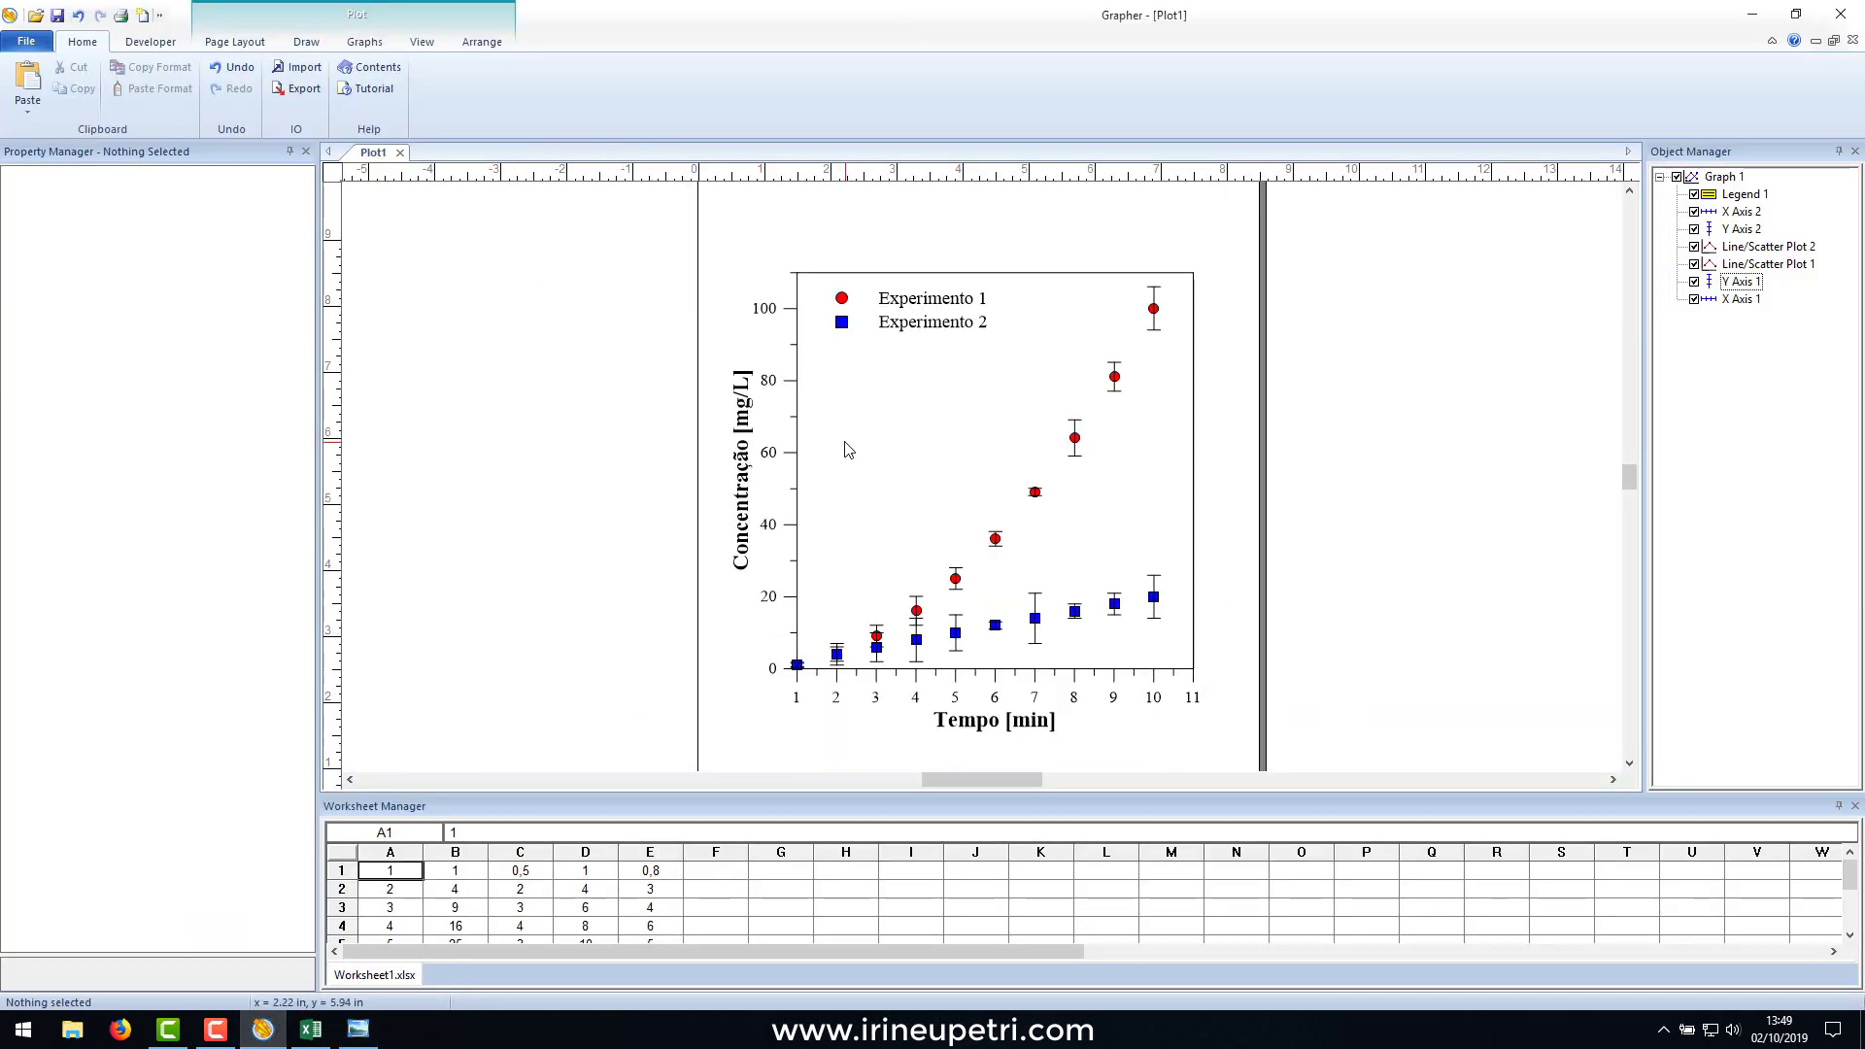
click(790, 316)
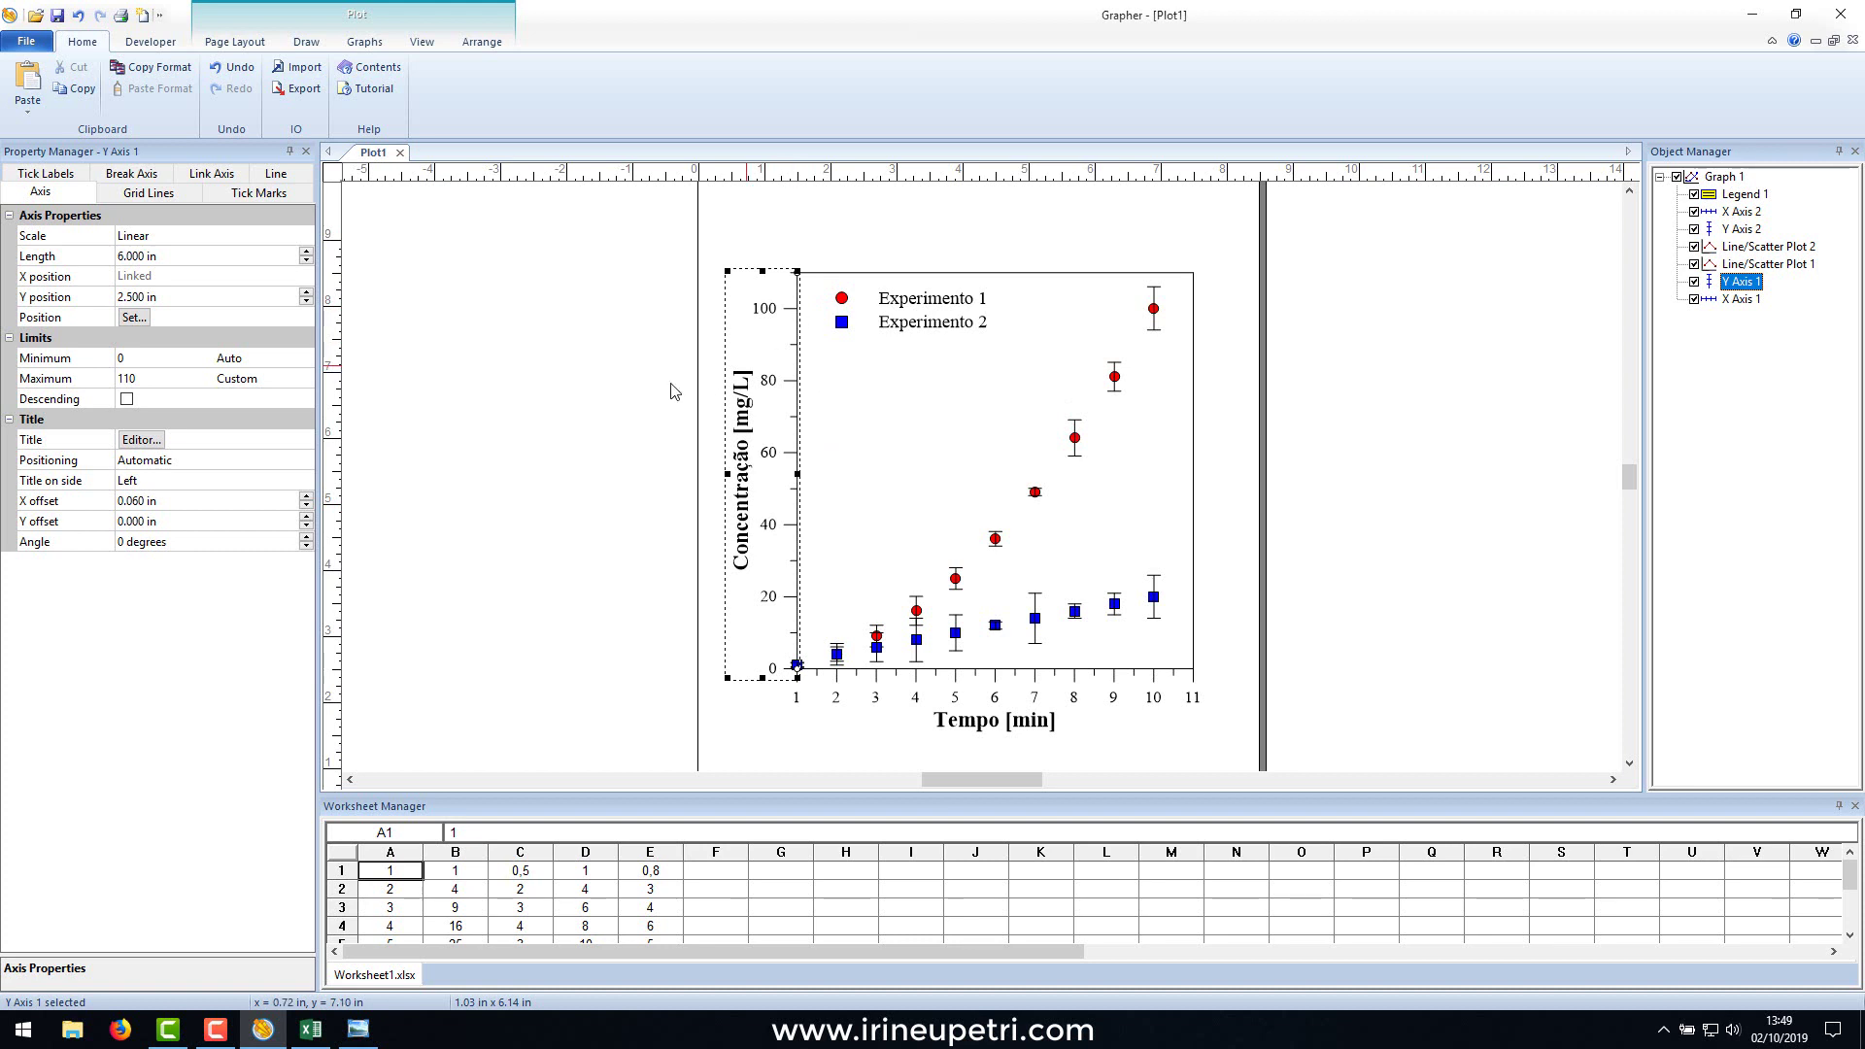
click(276, 177)
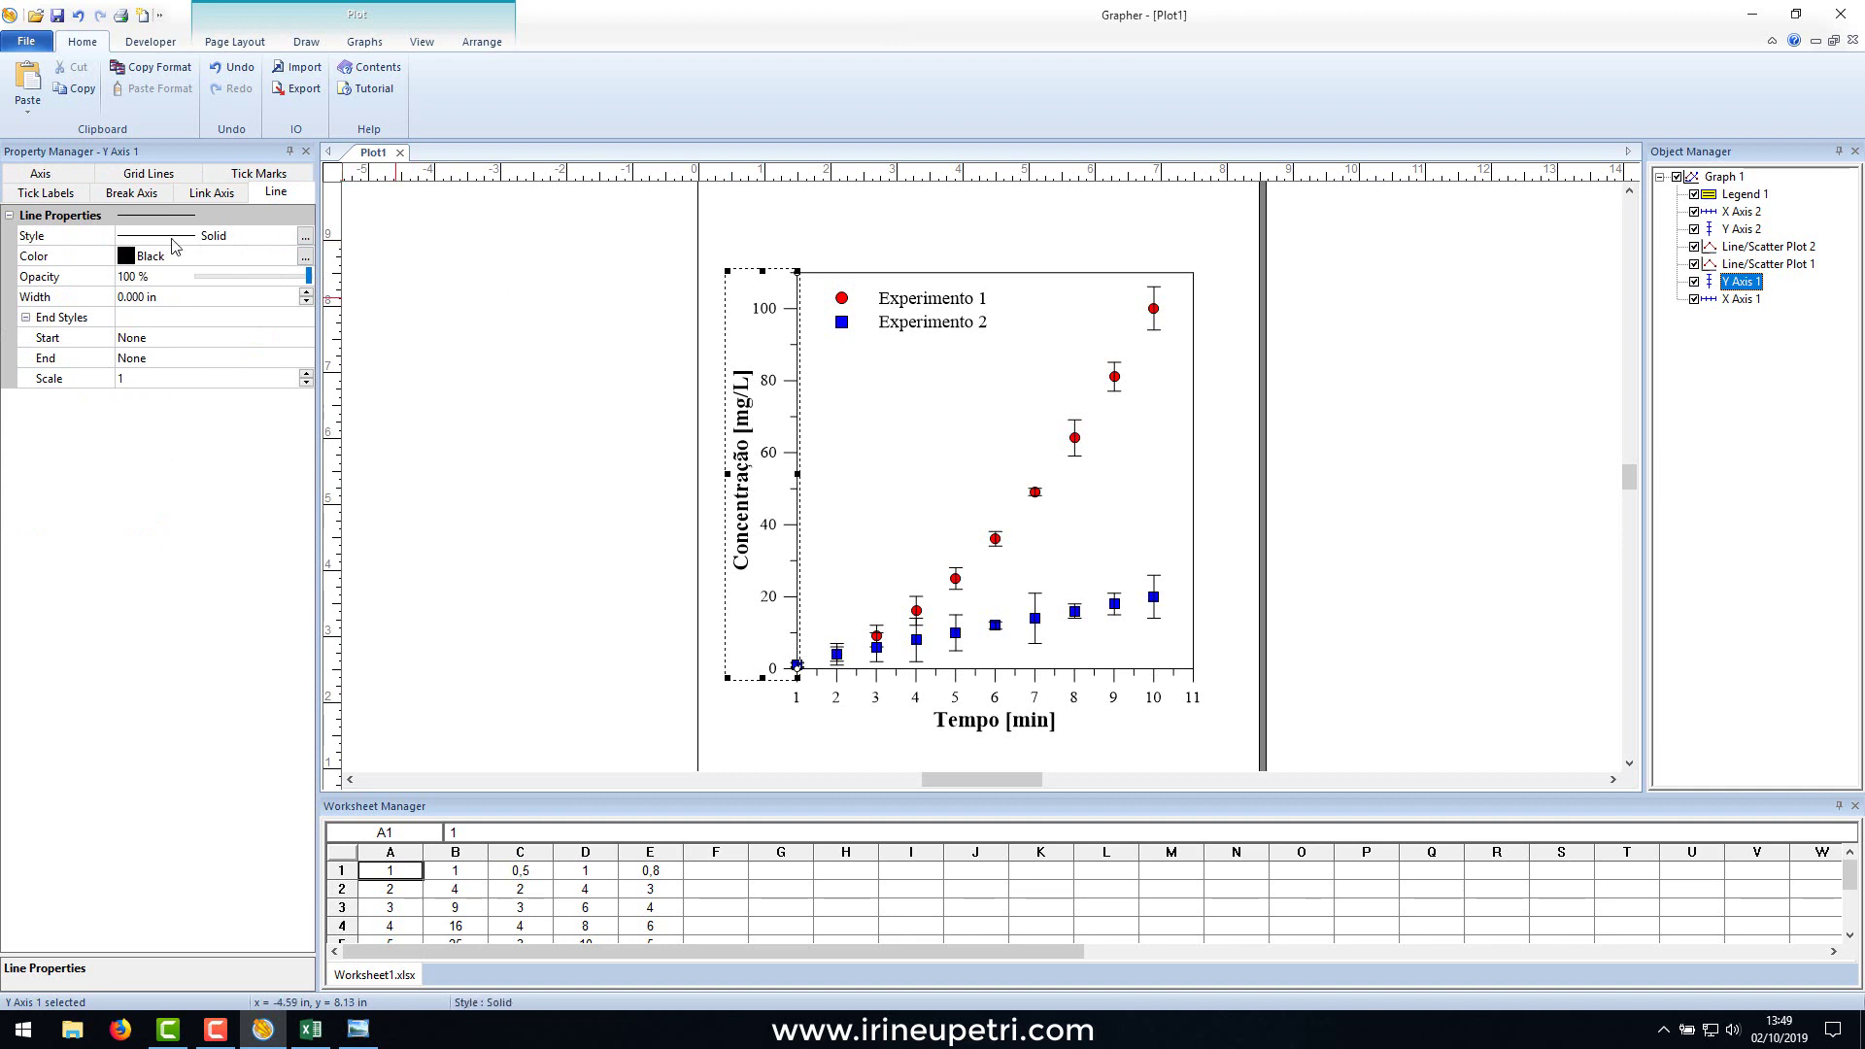
click(303, 292)
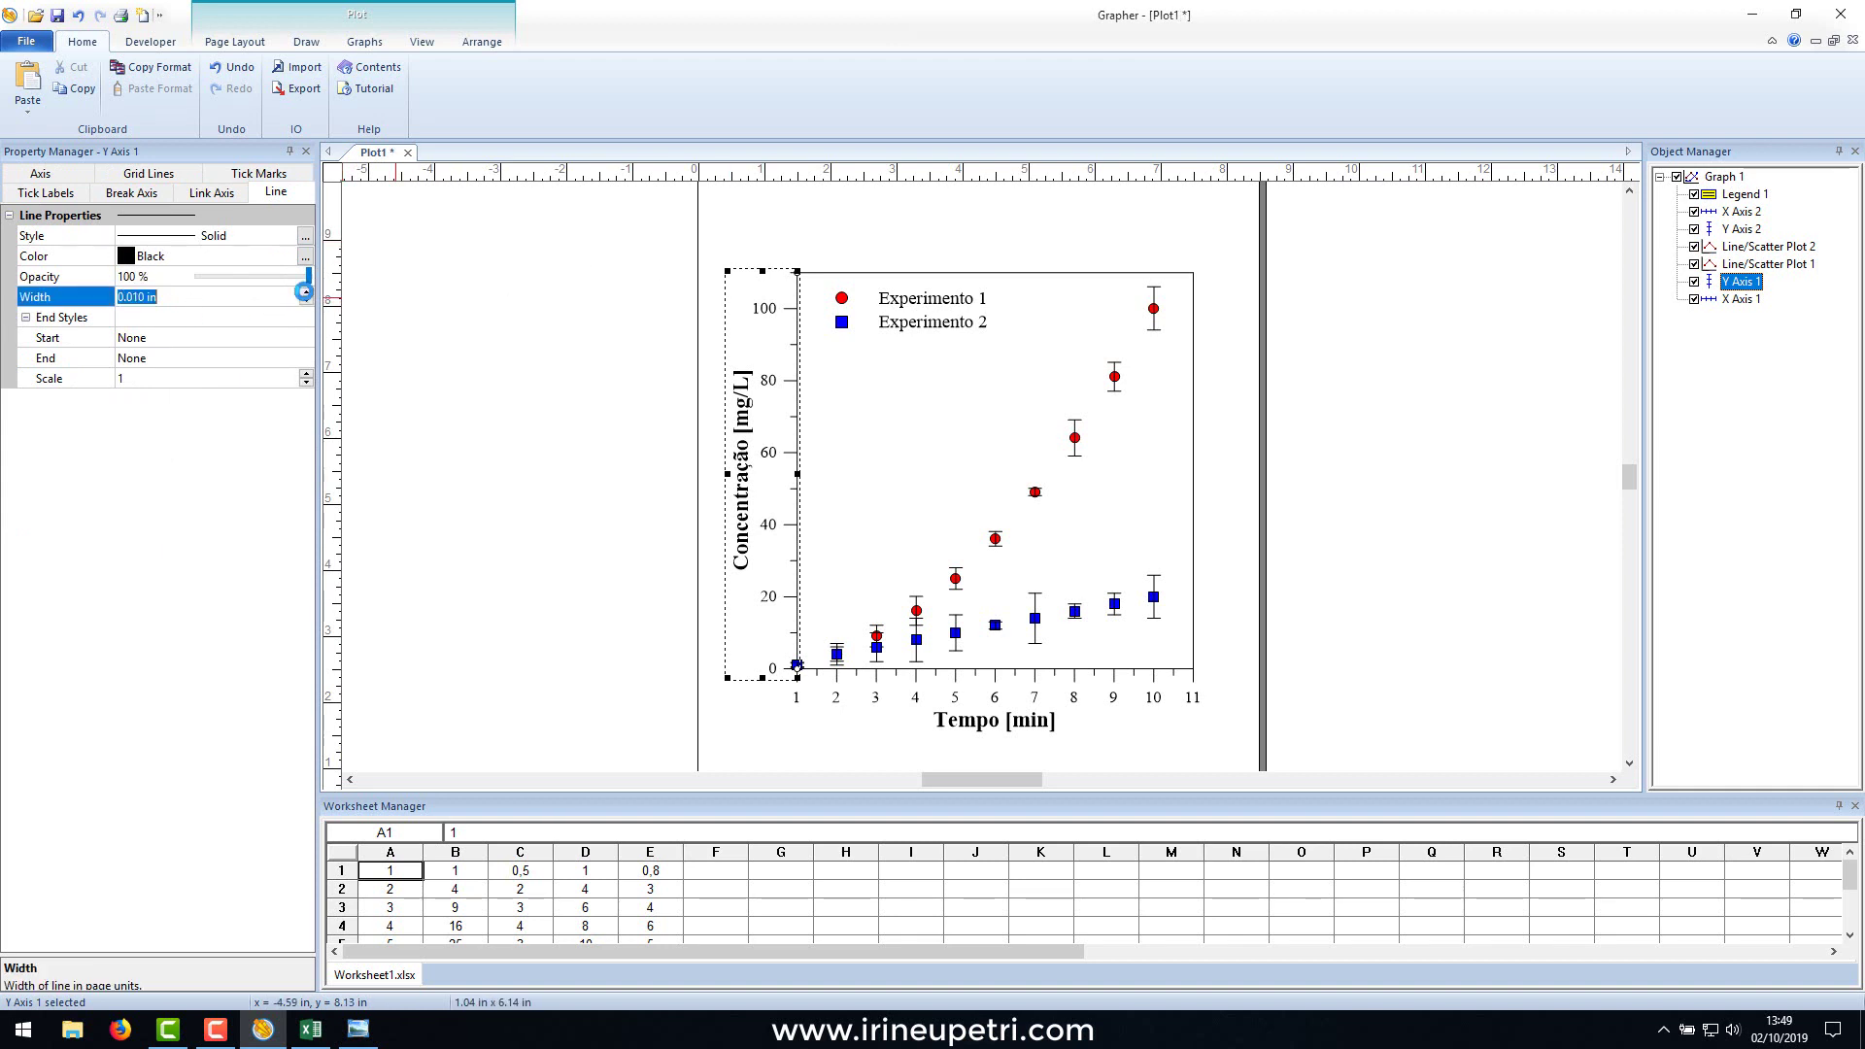
click(303, 291)
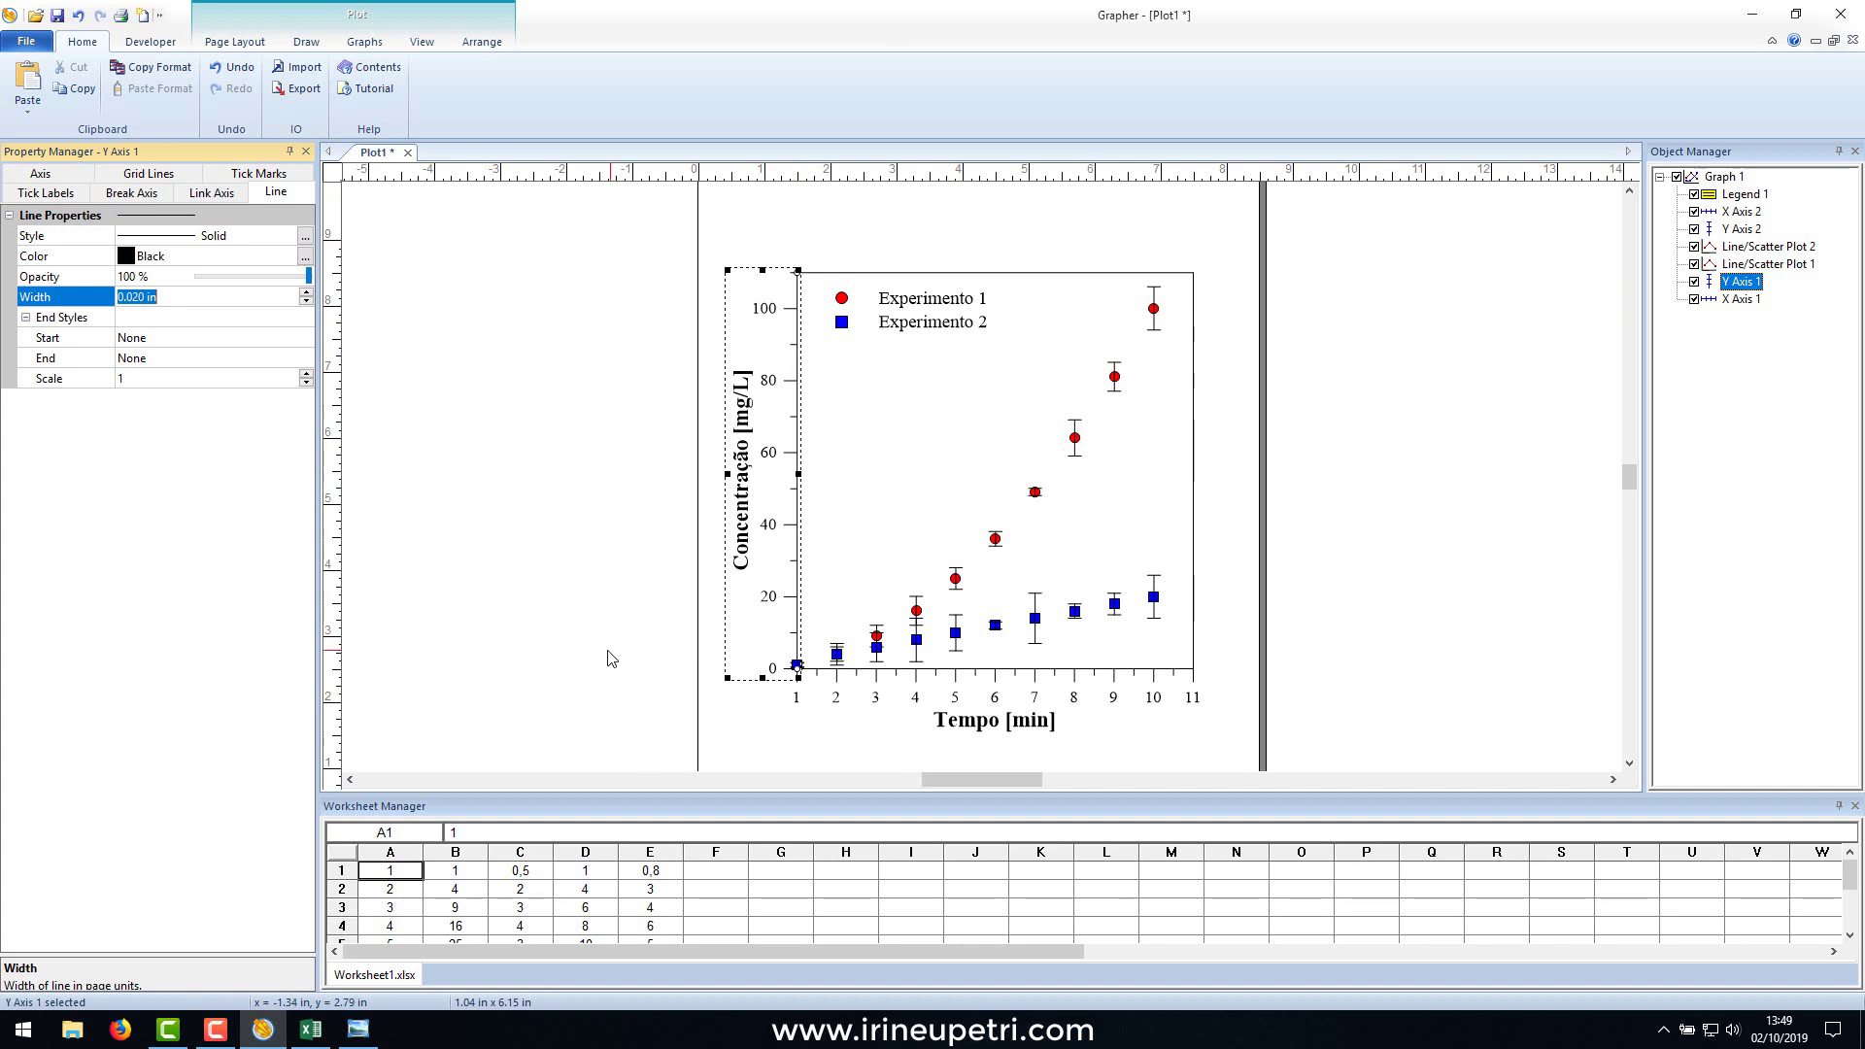
Set the line width of X Axis 1 to 0.020 in.
click(879, 691)
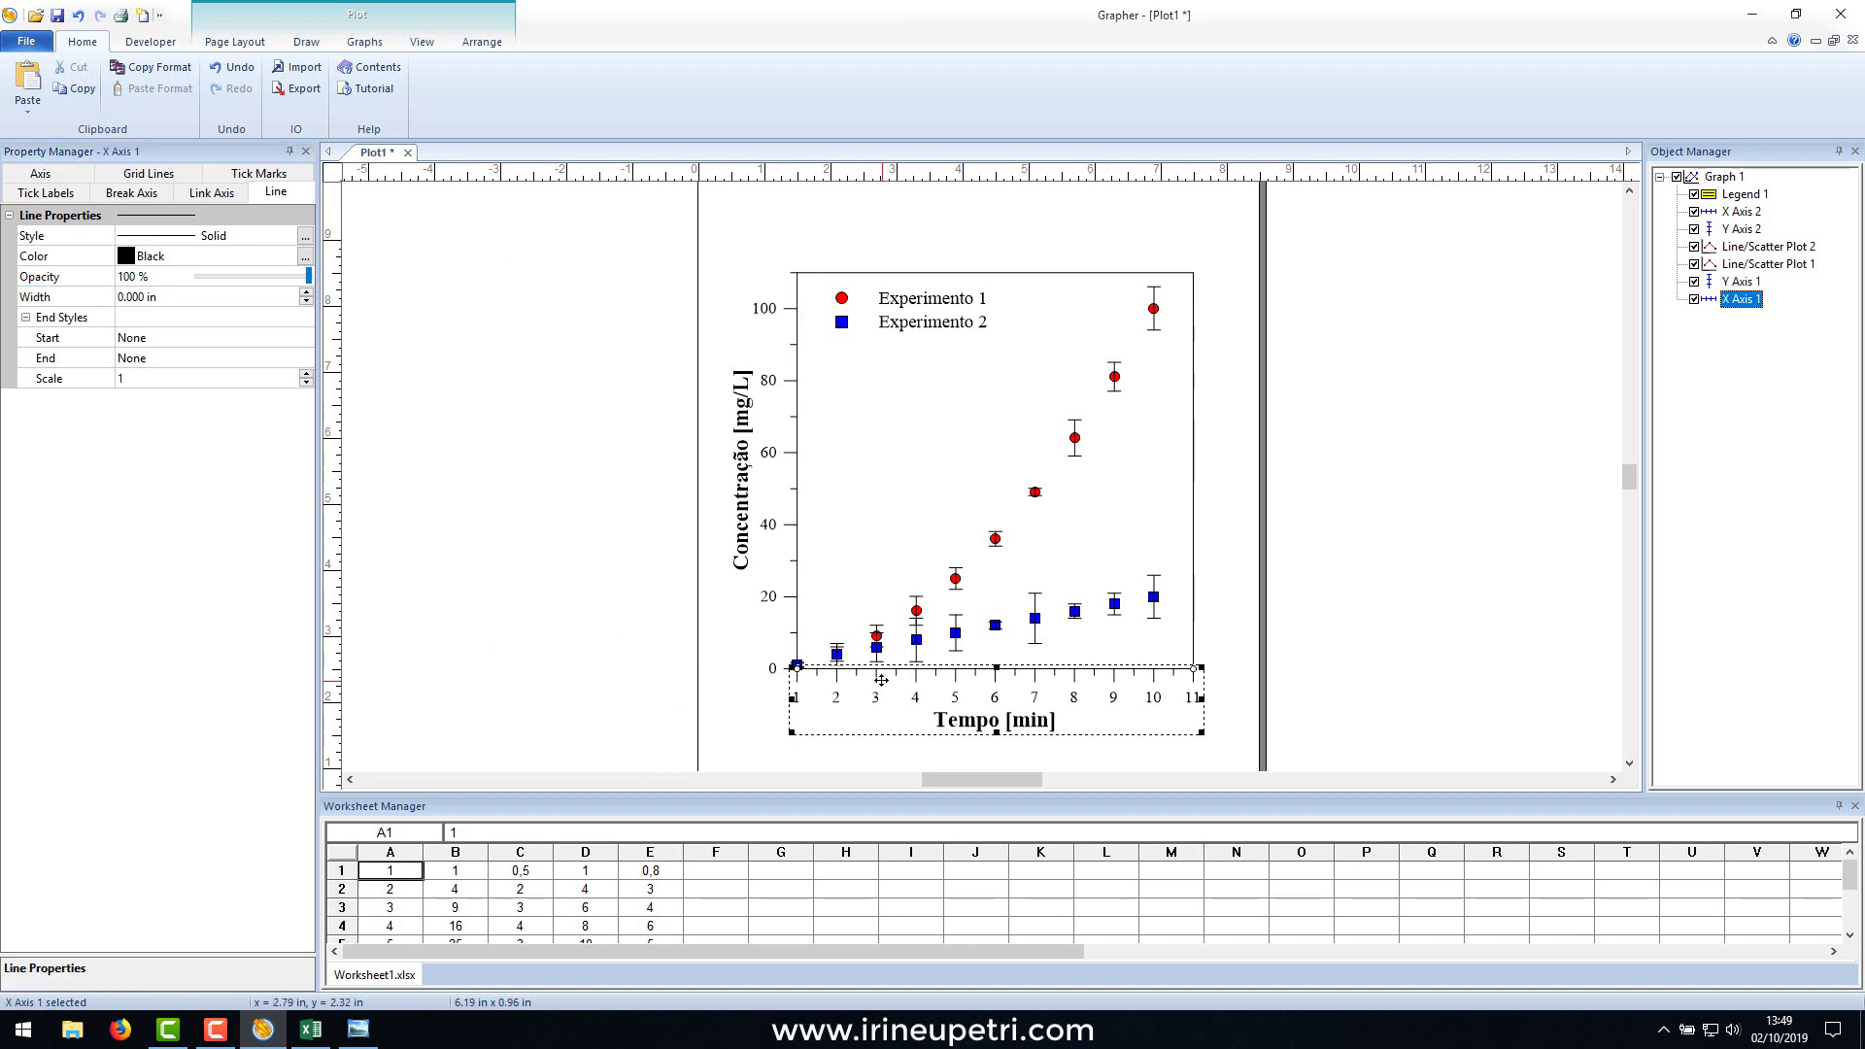
click(306, 301)
click(306, 293)
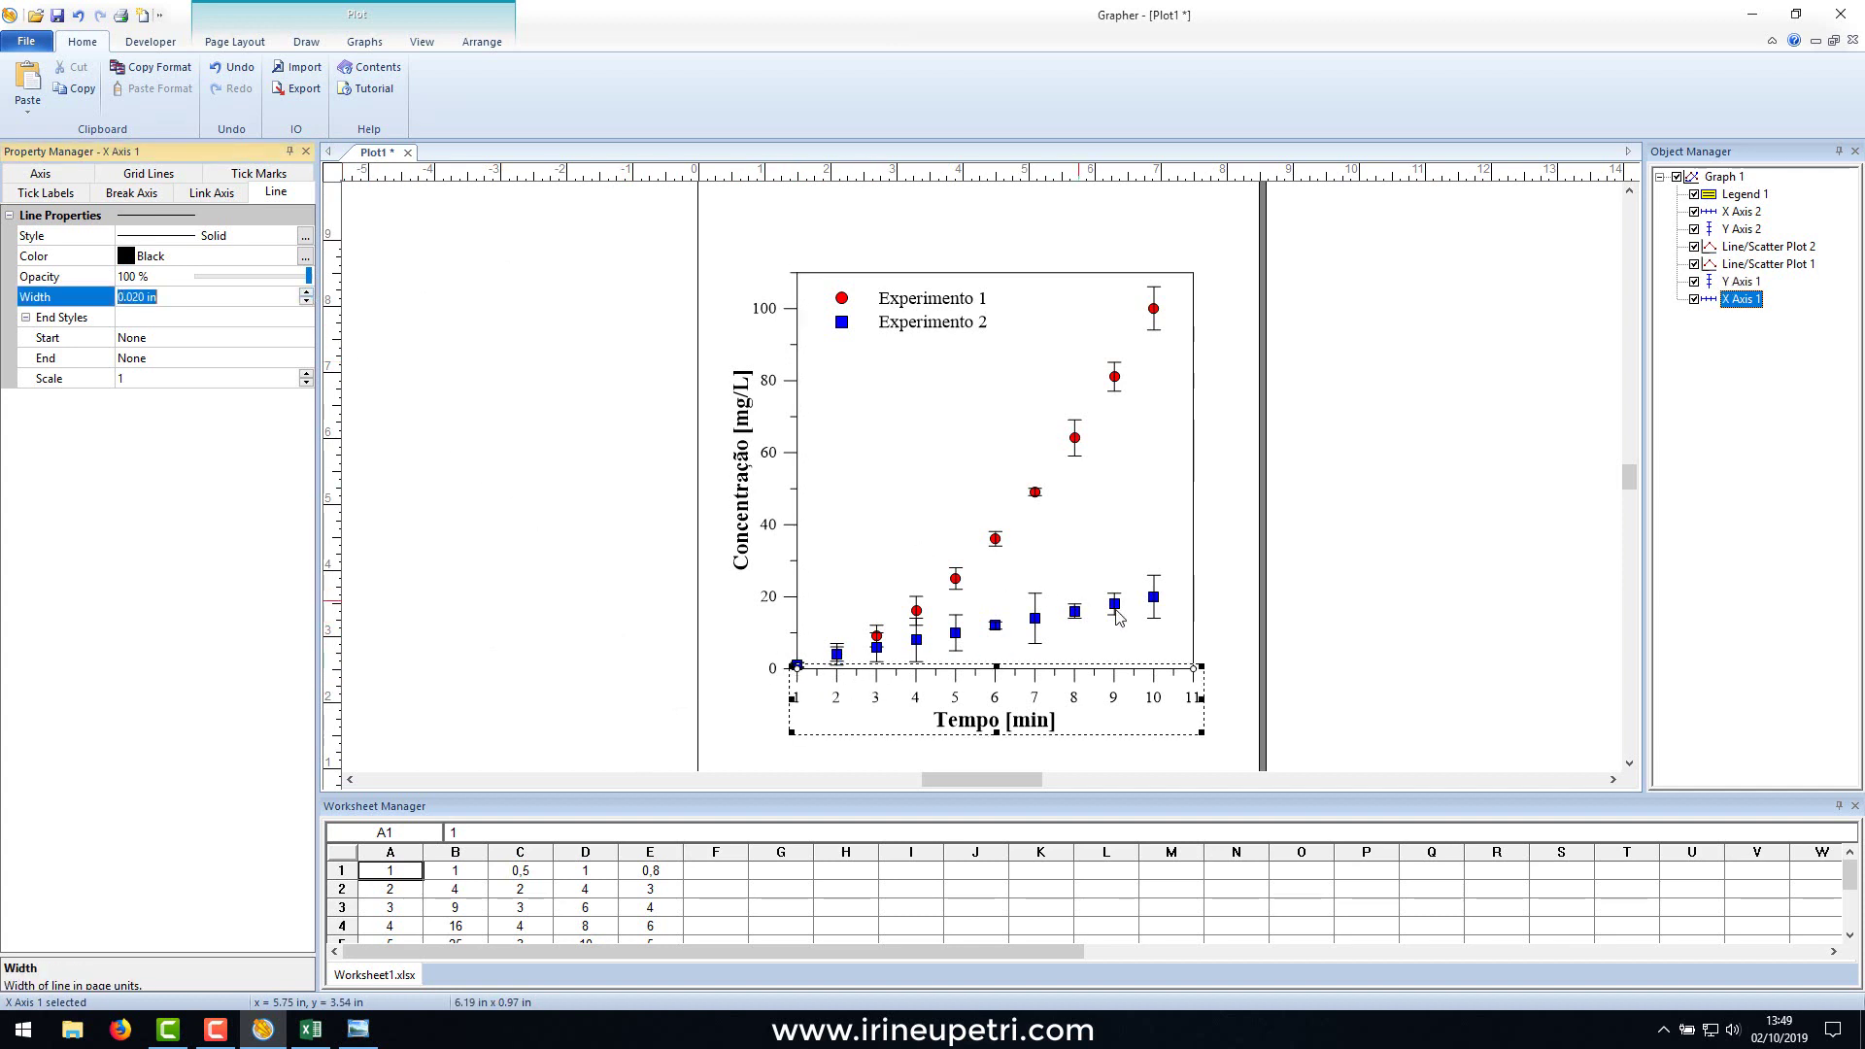
Set the line widths of Y Axis 2 and X Axis 2, which close the plot frame, to 0.020 in.
click(1193, 552)
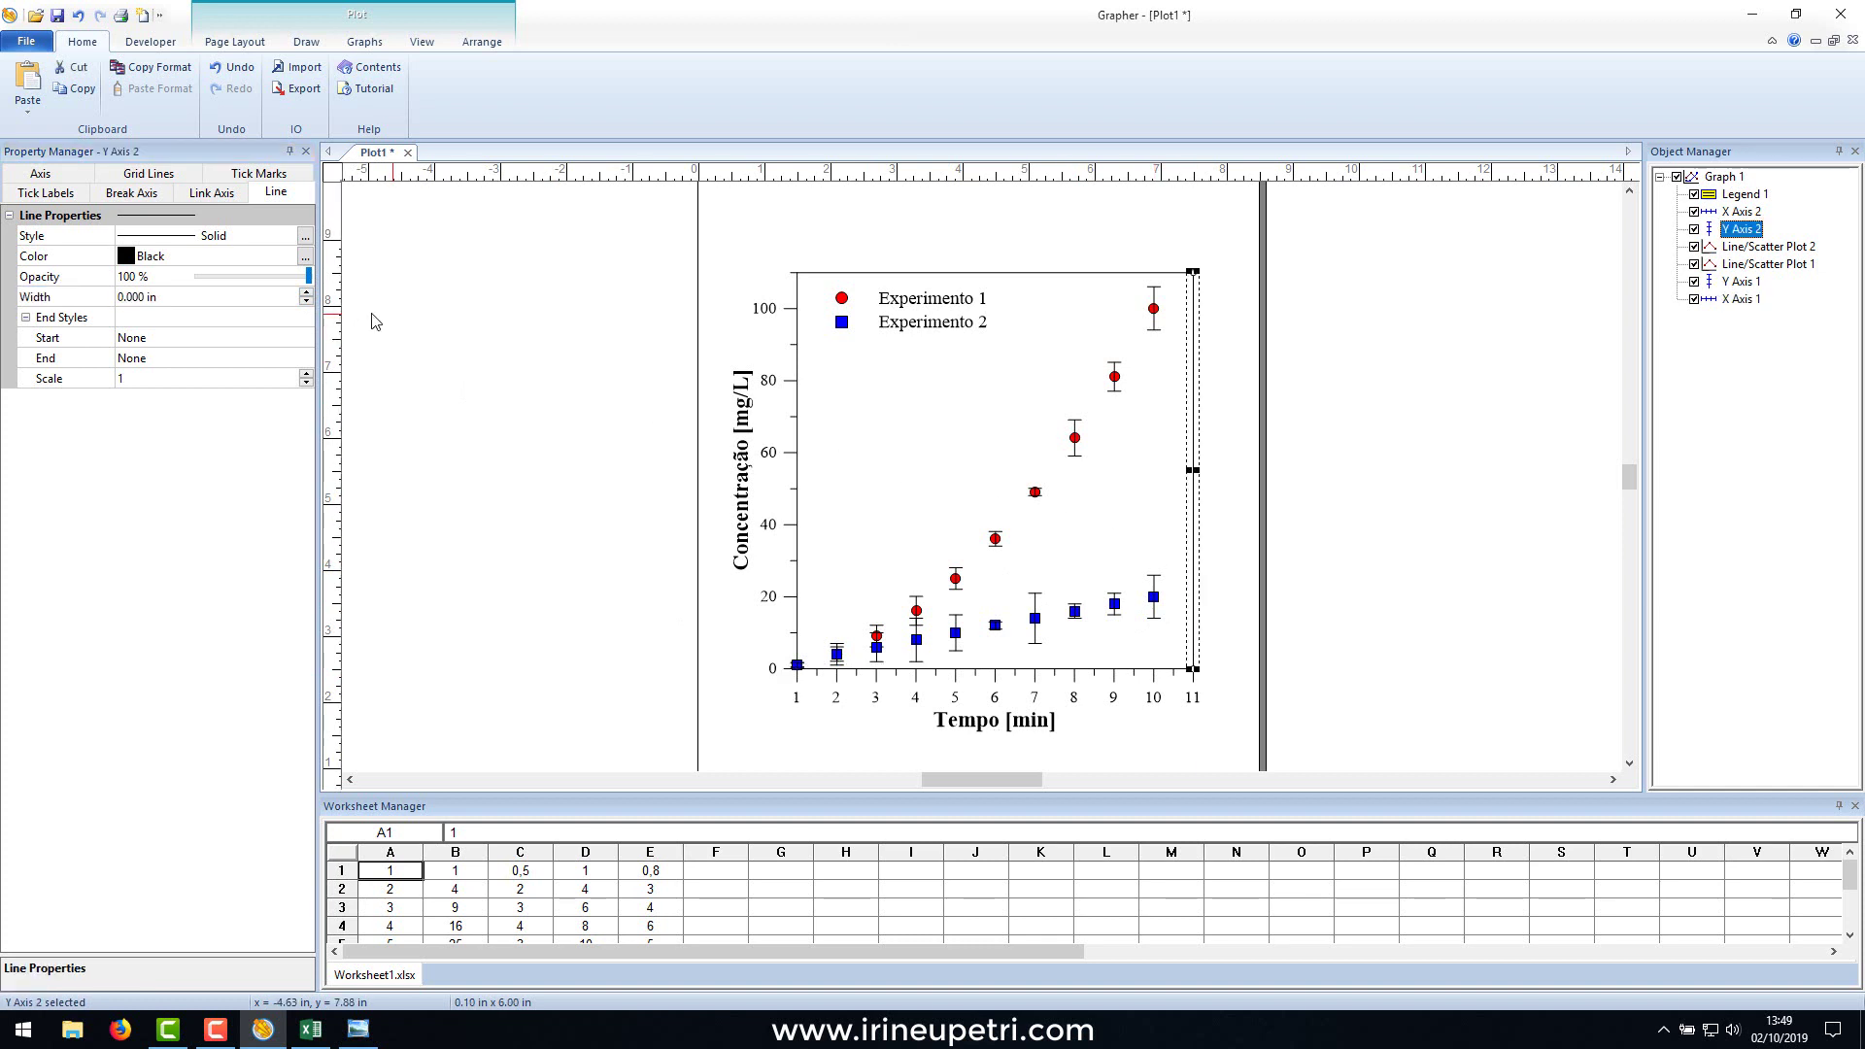
click(302, 293)
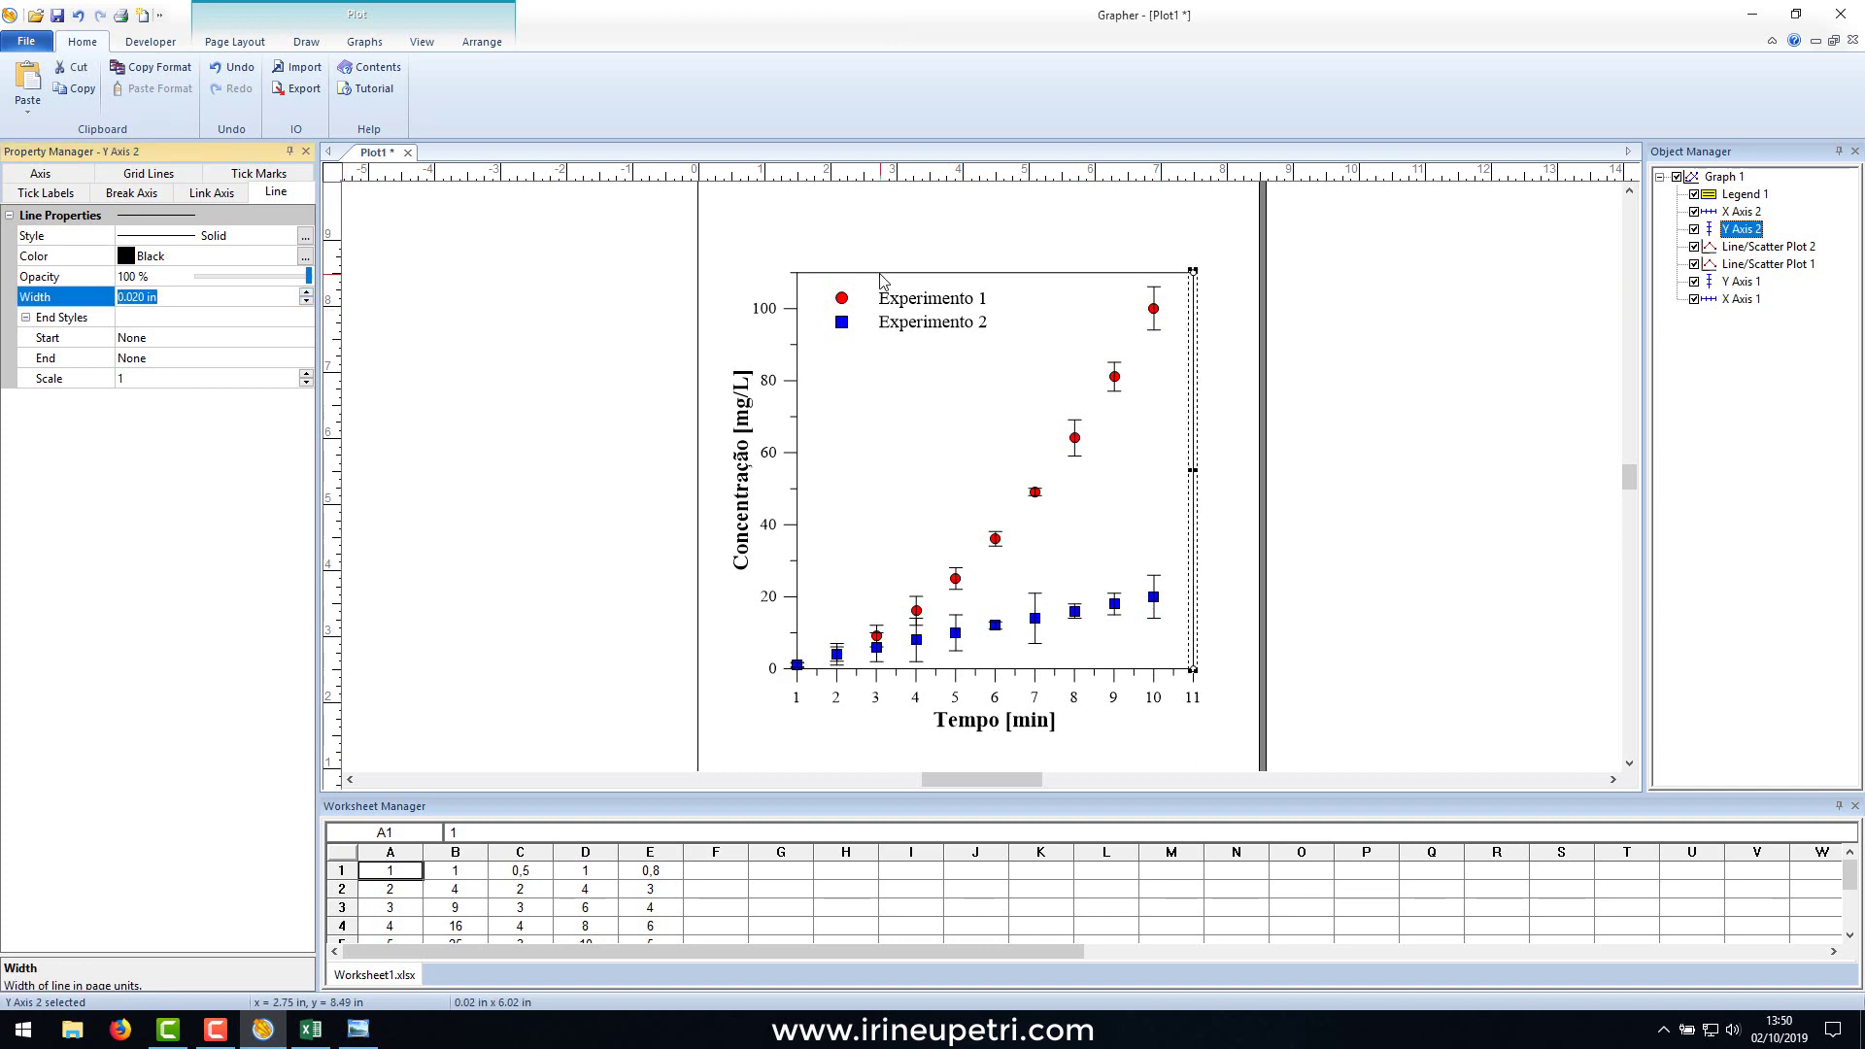
click(879, 274)
click(306, 295)
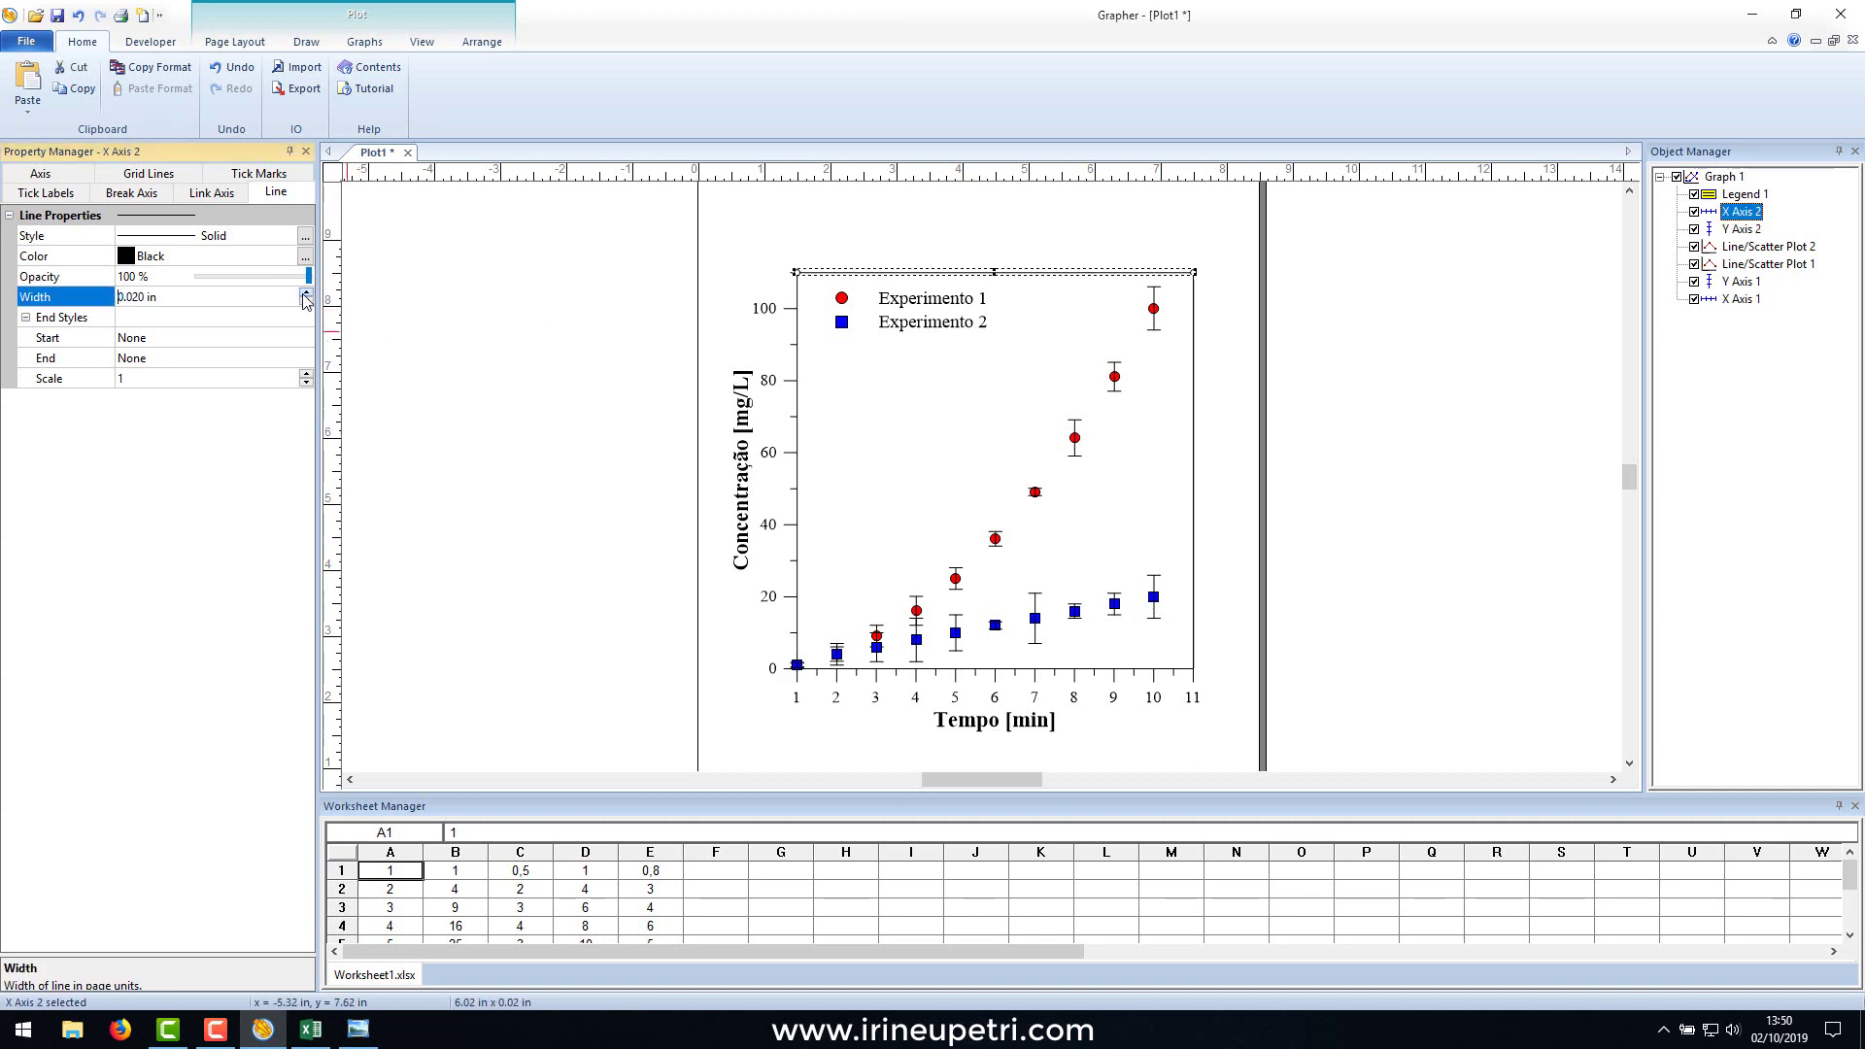
Set the error bar line width of Line/Scatter Plot 1 to 0.010 in.
click(1297, 447)
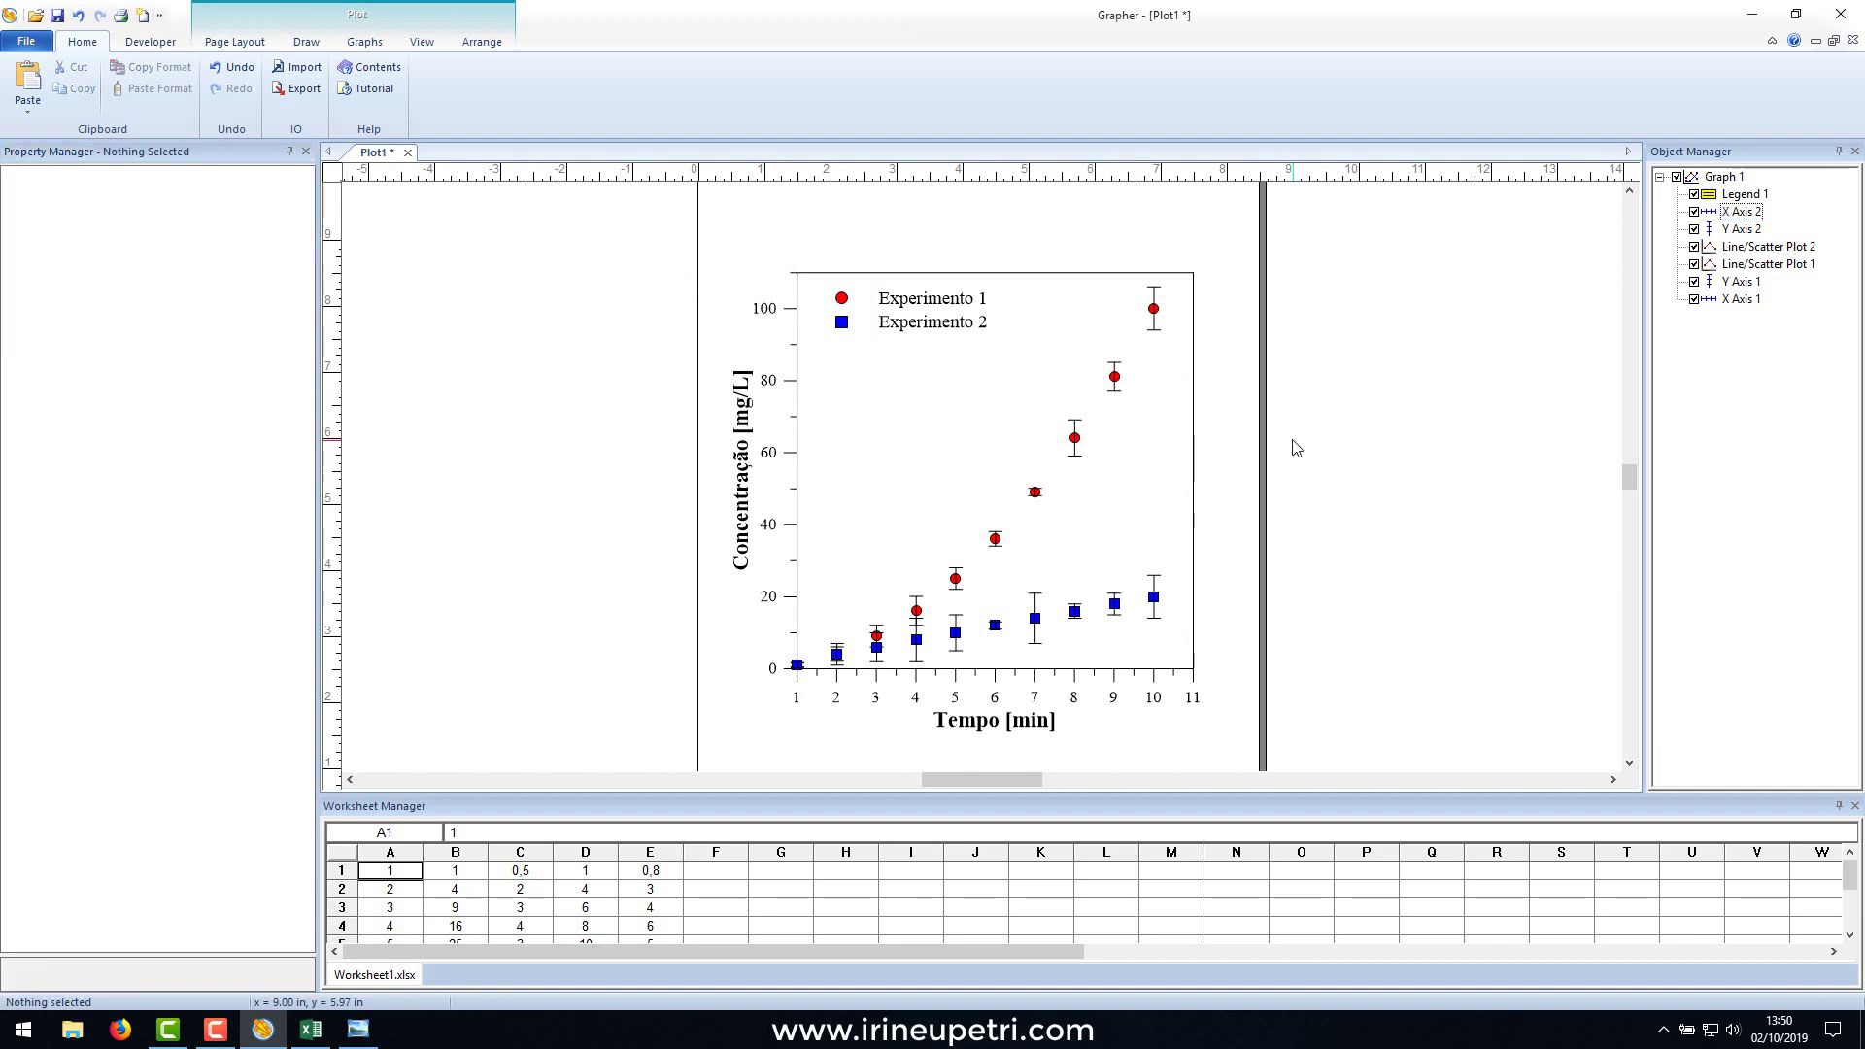
click(1080, 427)
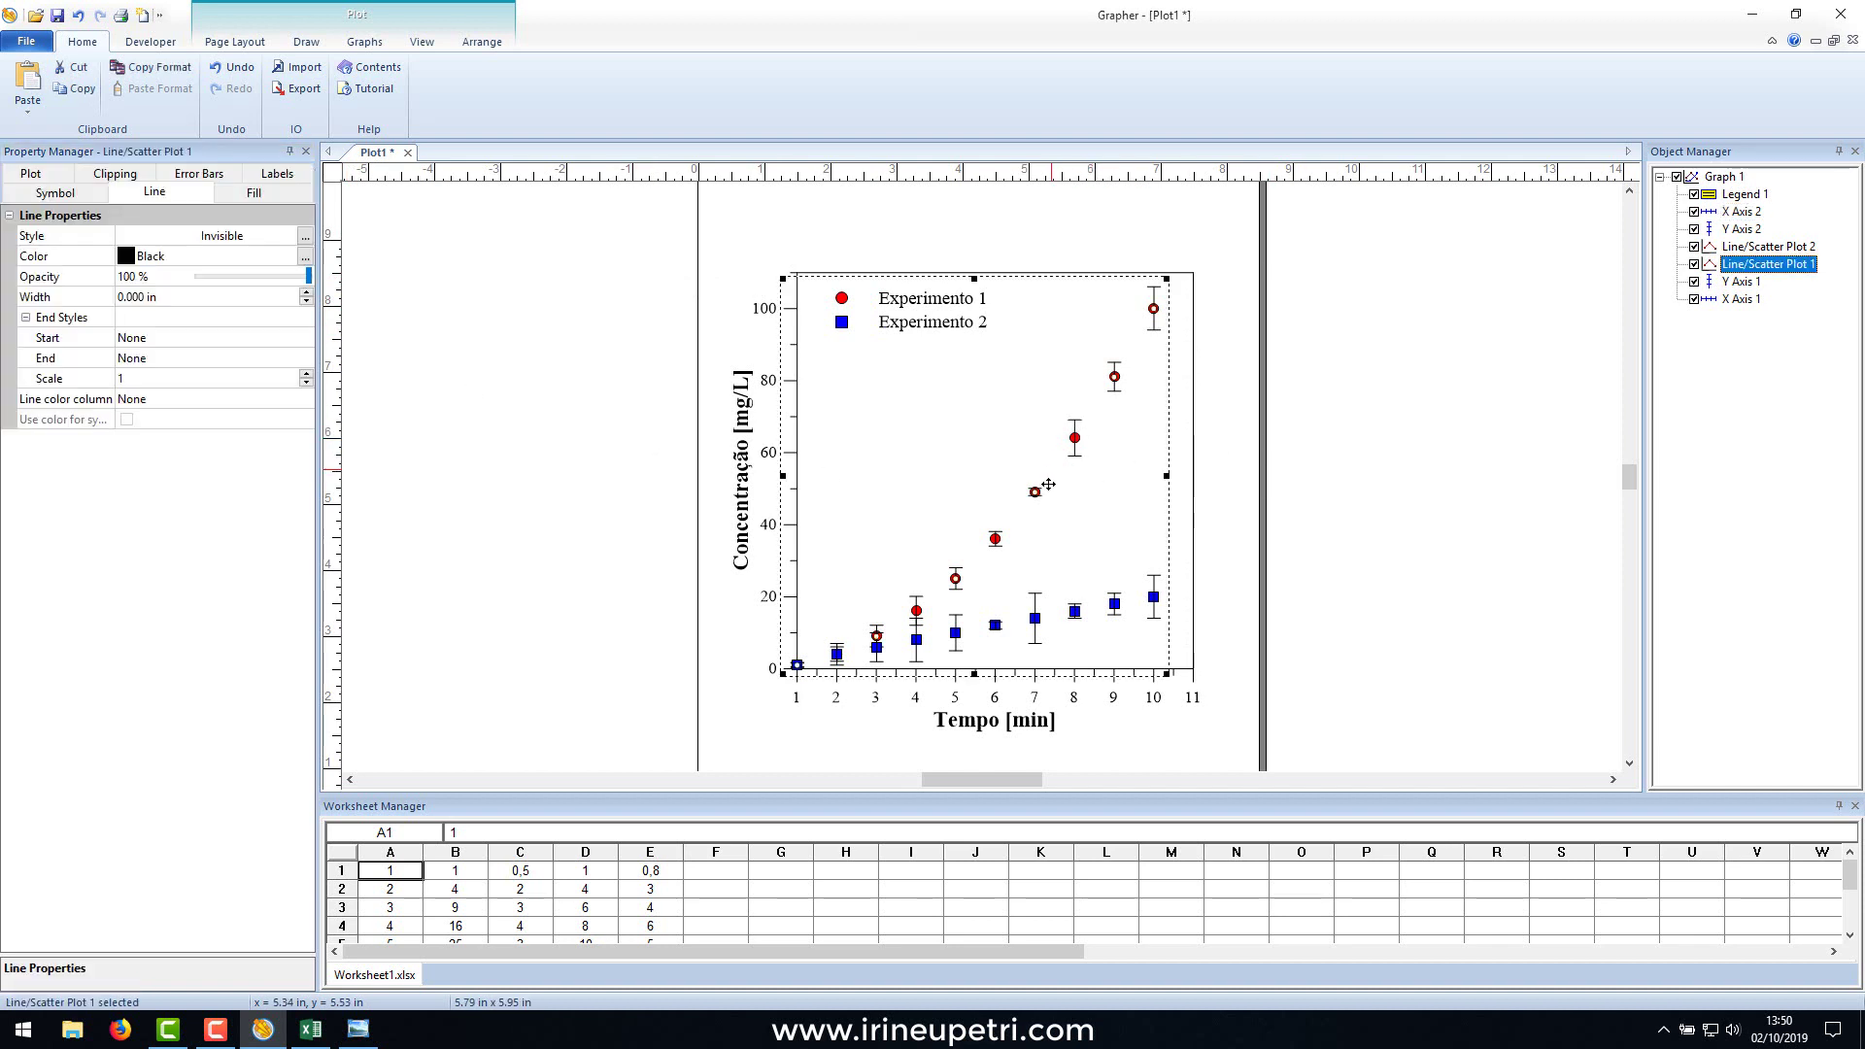
click(213, 176)
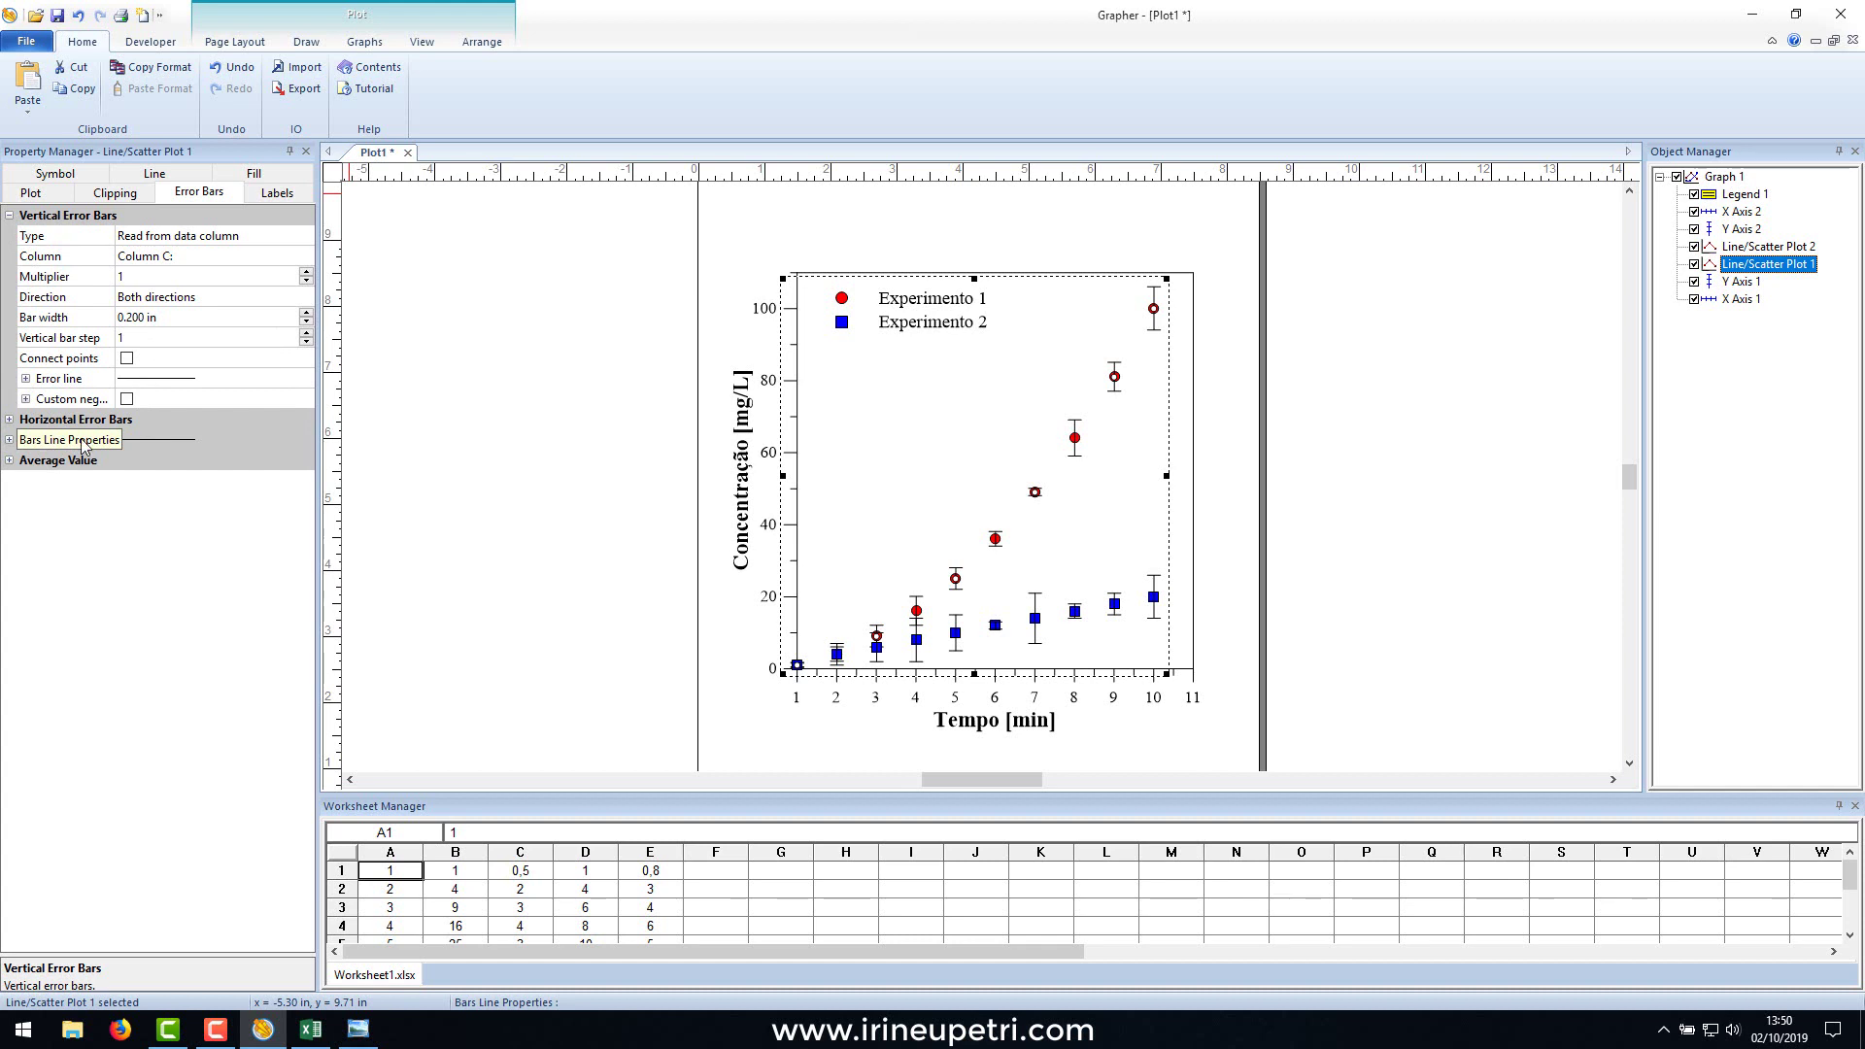
click(9, 440)
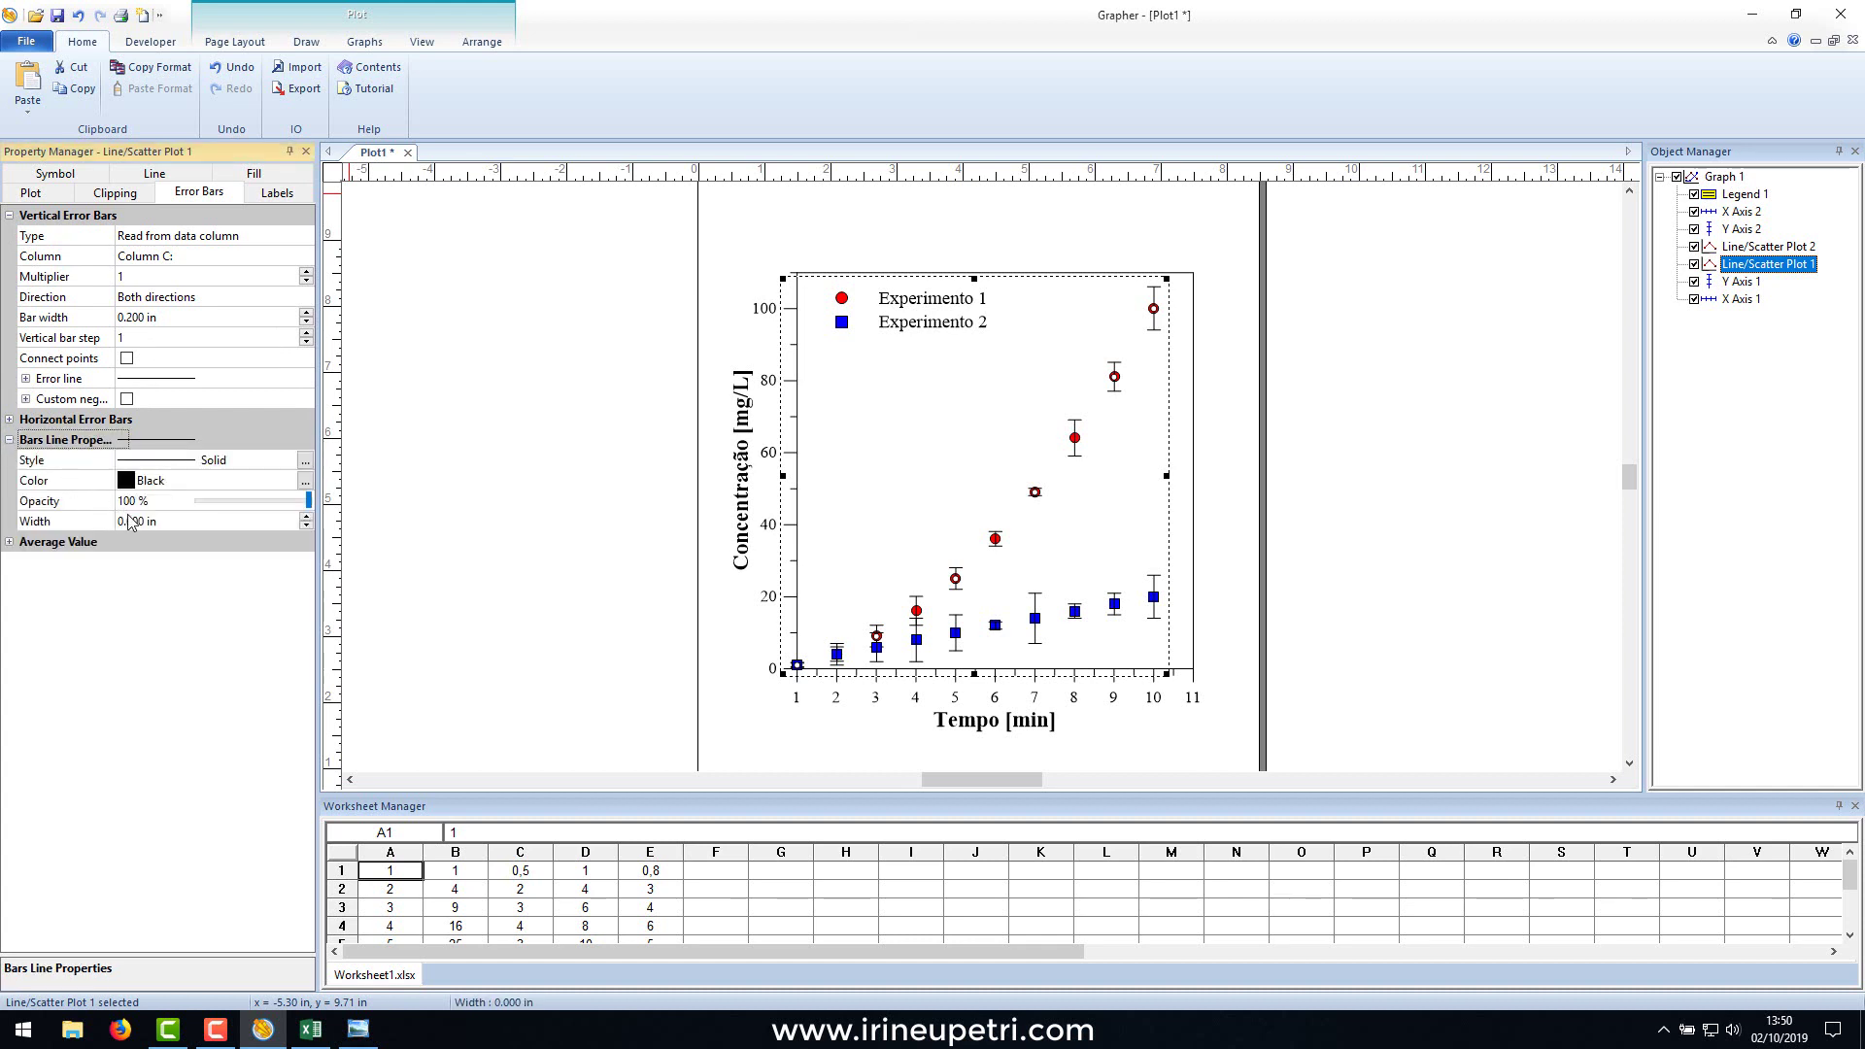
click(306, 516)
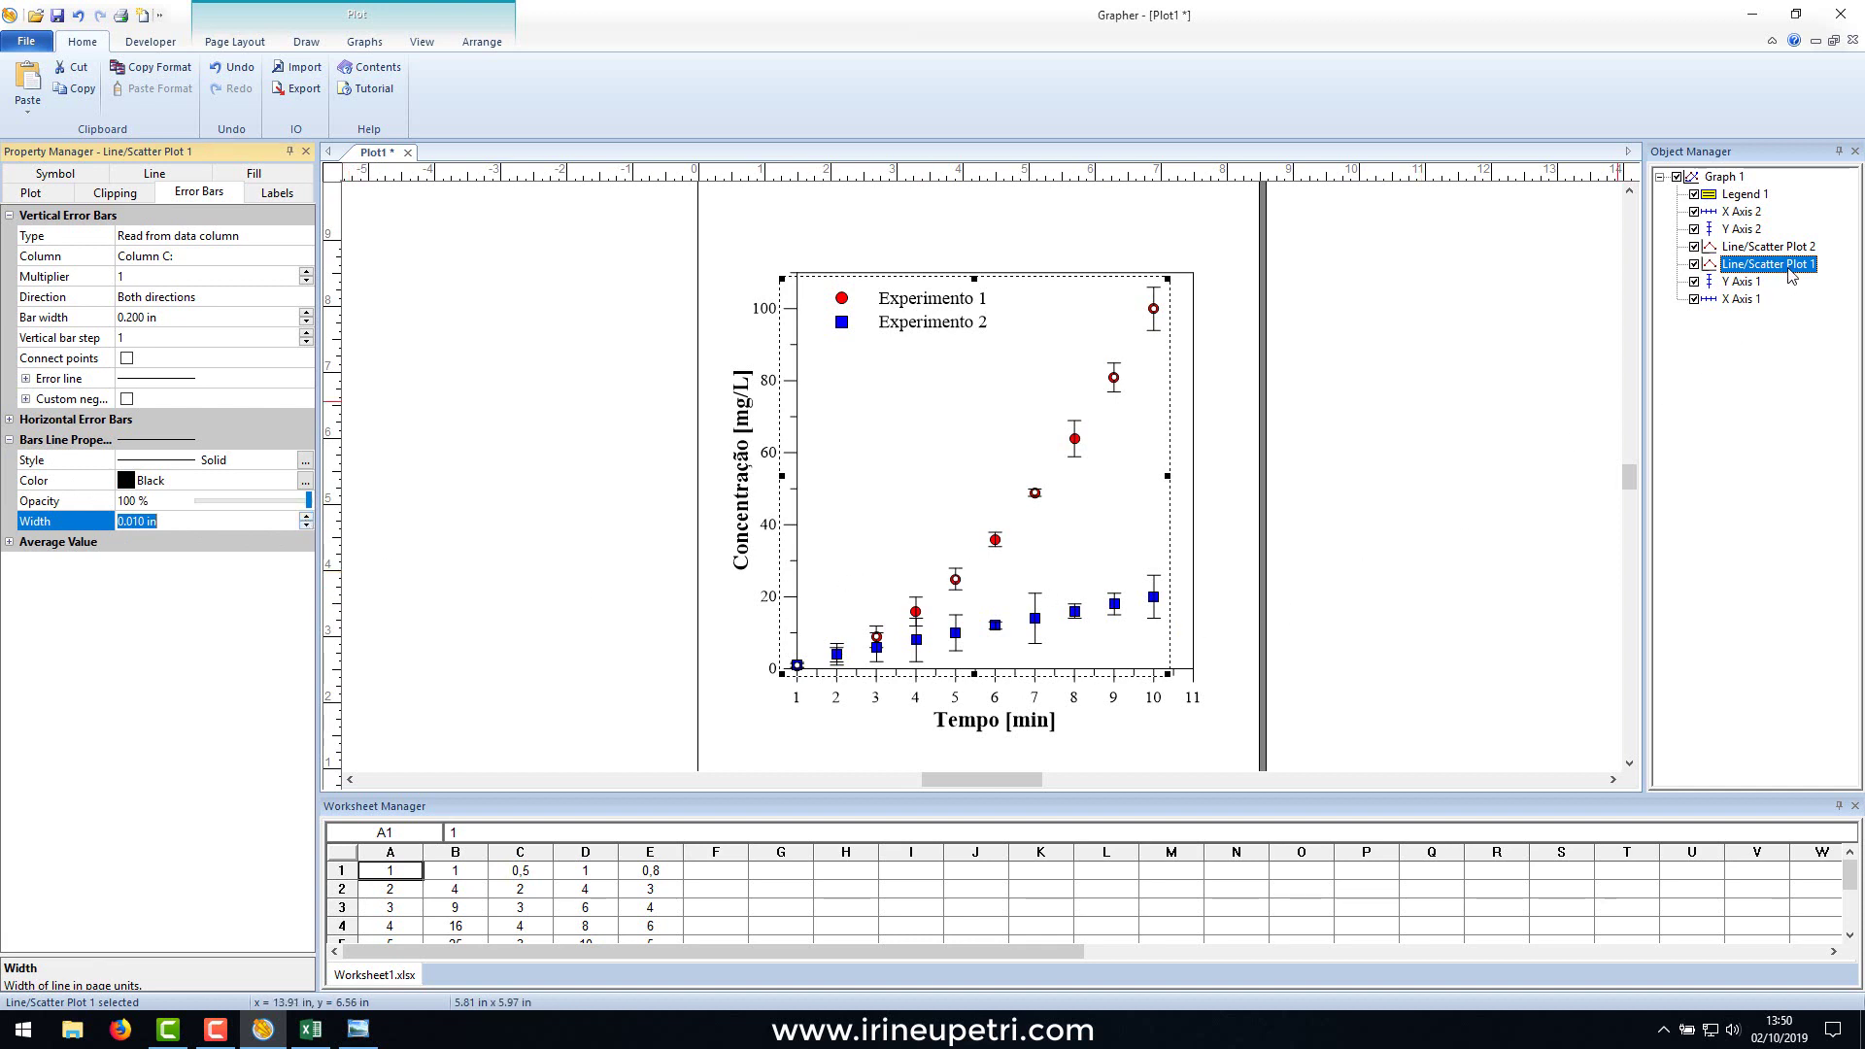
Set the error bar line width of Line/Scatter Plot 2 to 0.010 in and deselect the plot.
click(1768, 247)
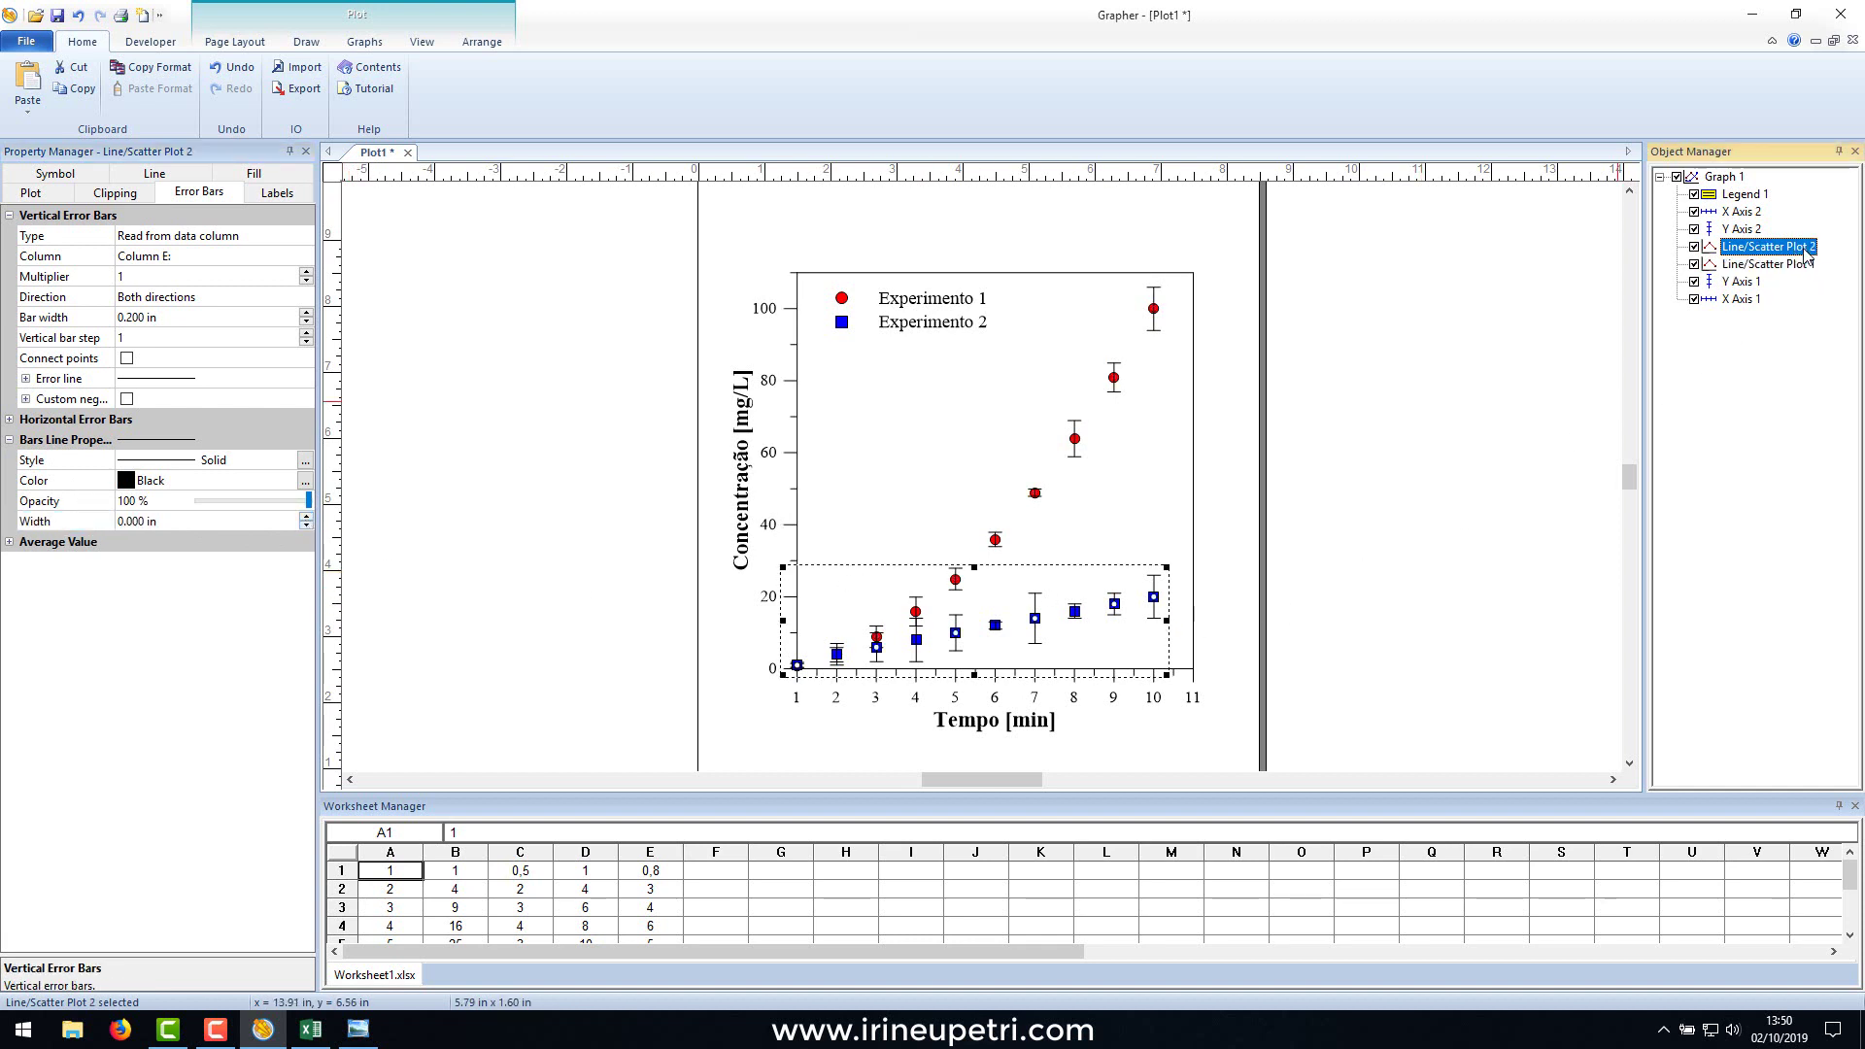
click(304, 516)
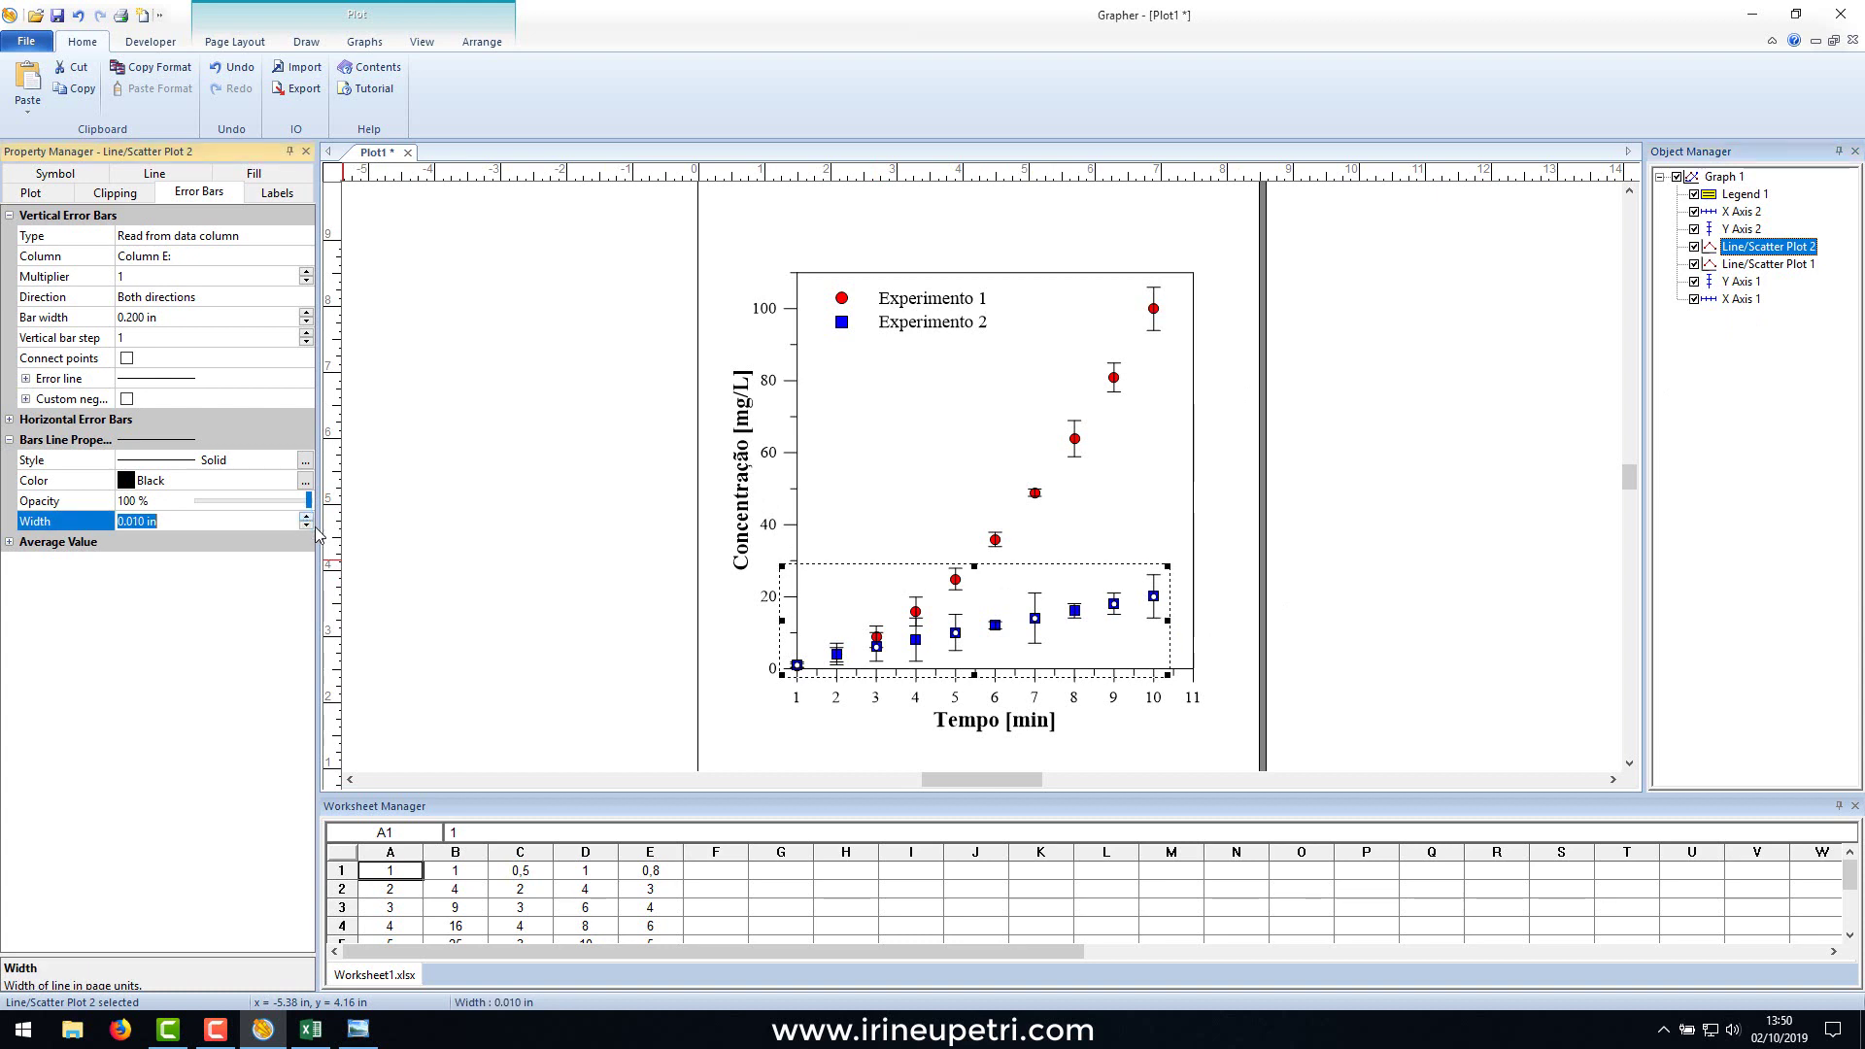
click(534, 537)
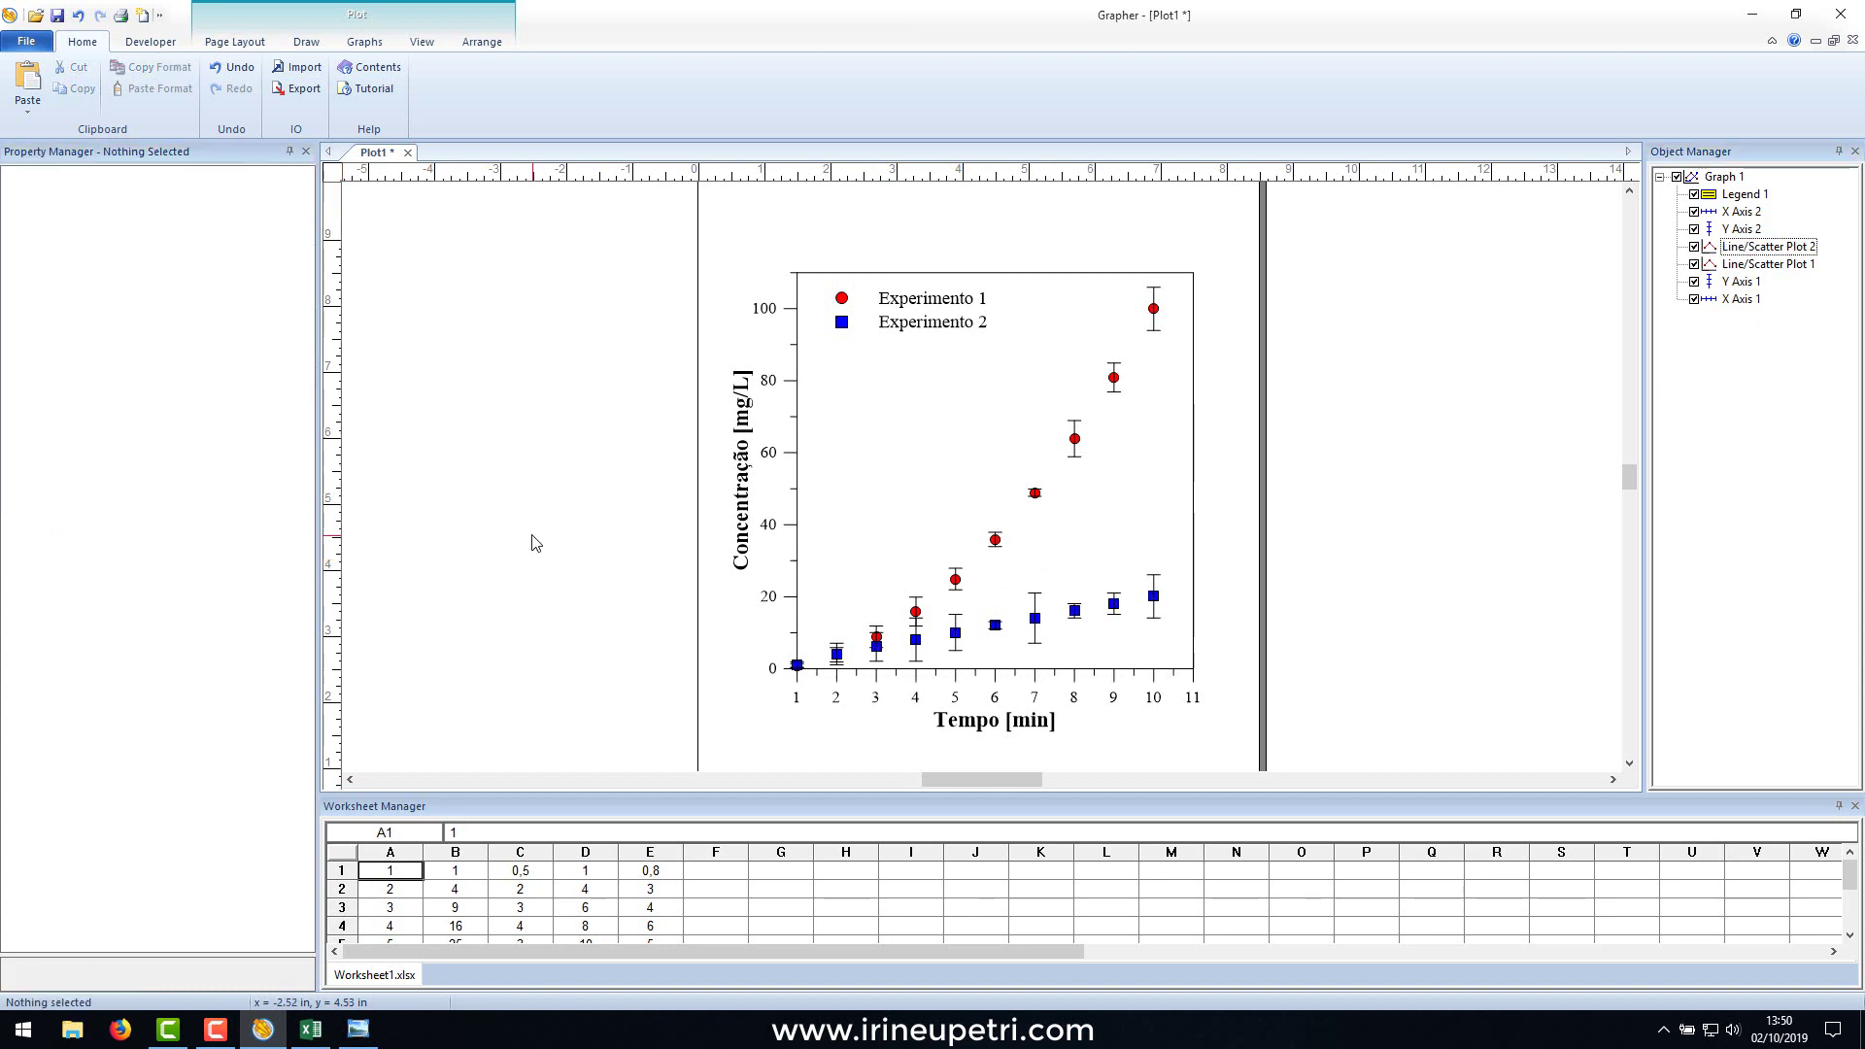
Export the plot to the desktop as a TIF image named grafico2 at 300 pixels per inch with 24-bit color.
click(304, 90)
click(312, 253)
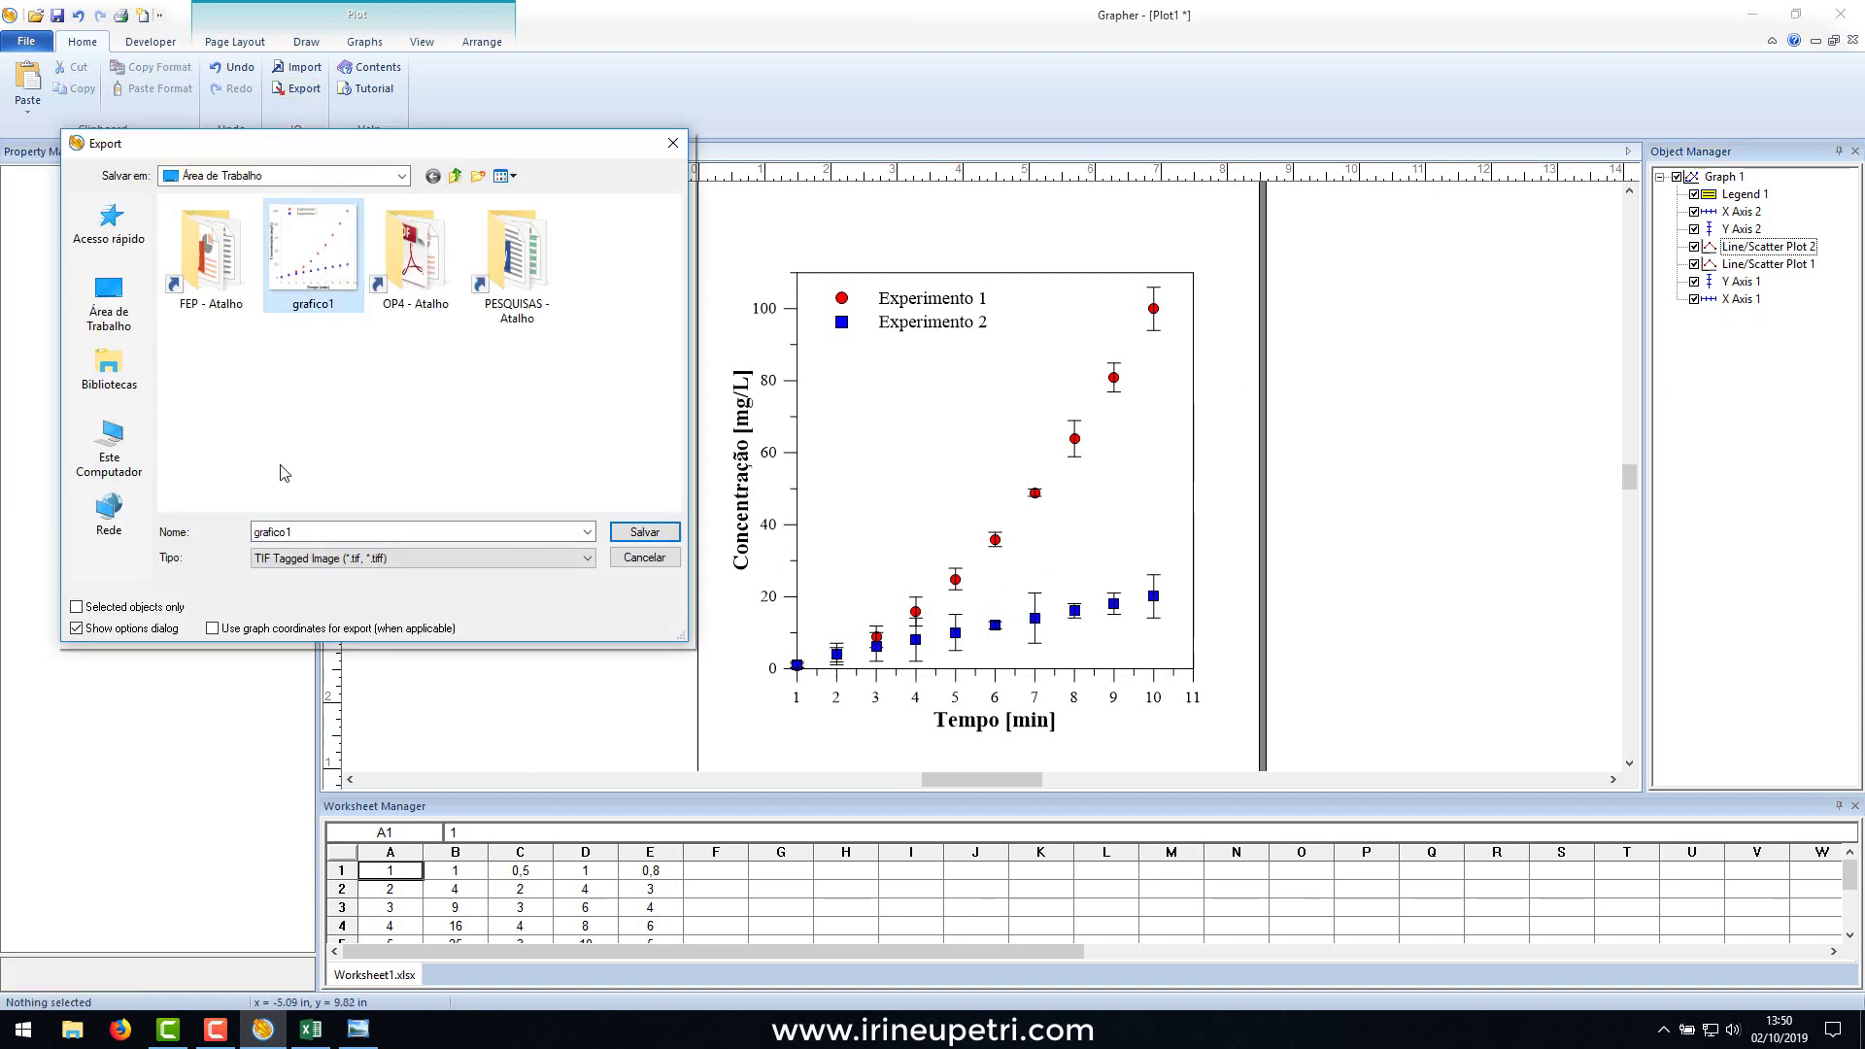
click(310, 529)
text(grafico2)
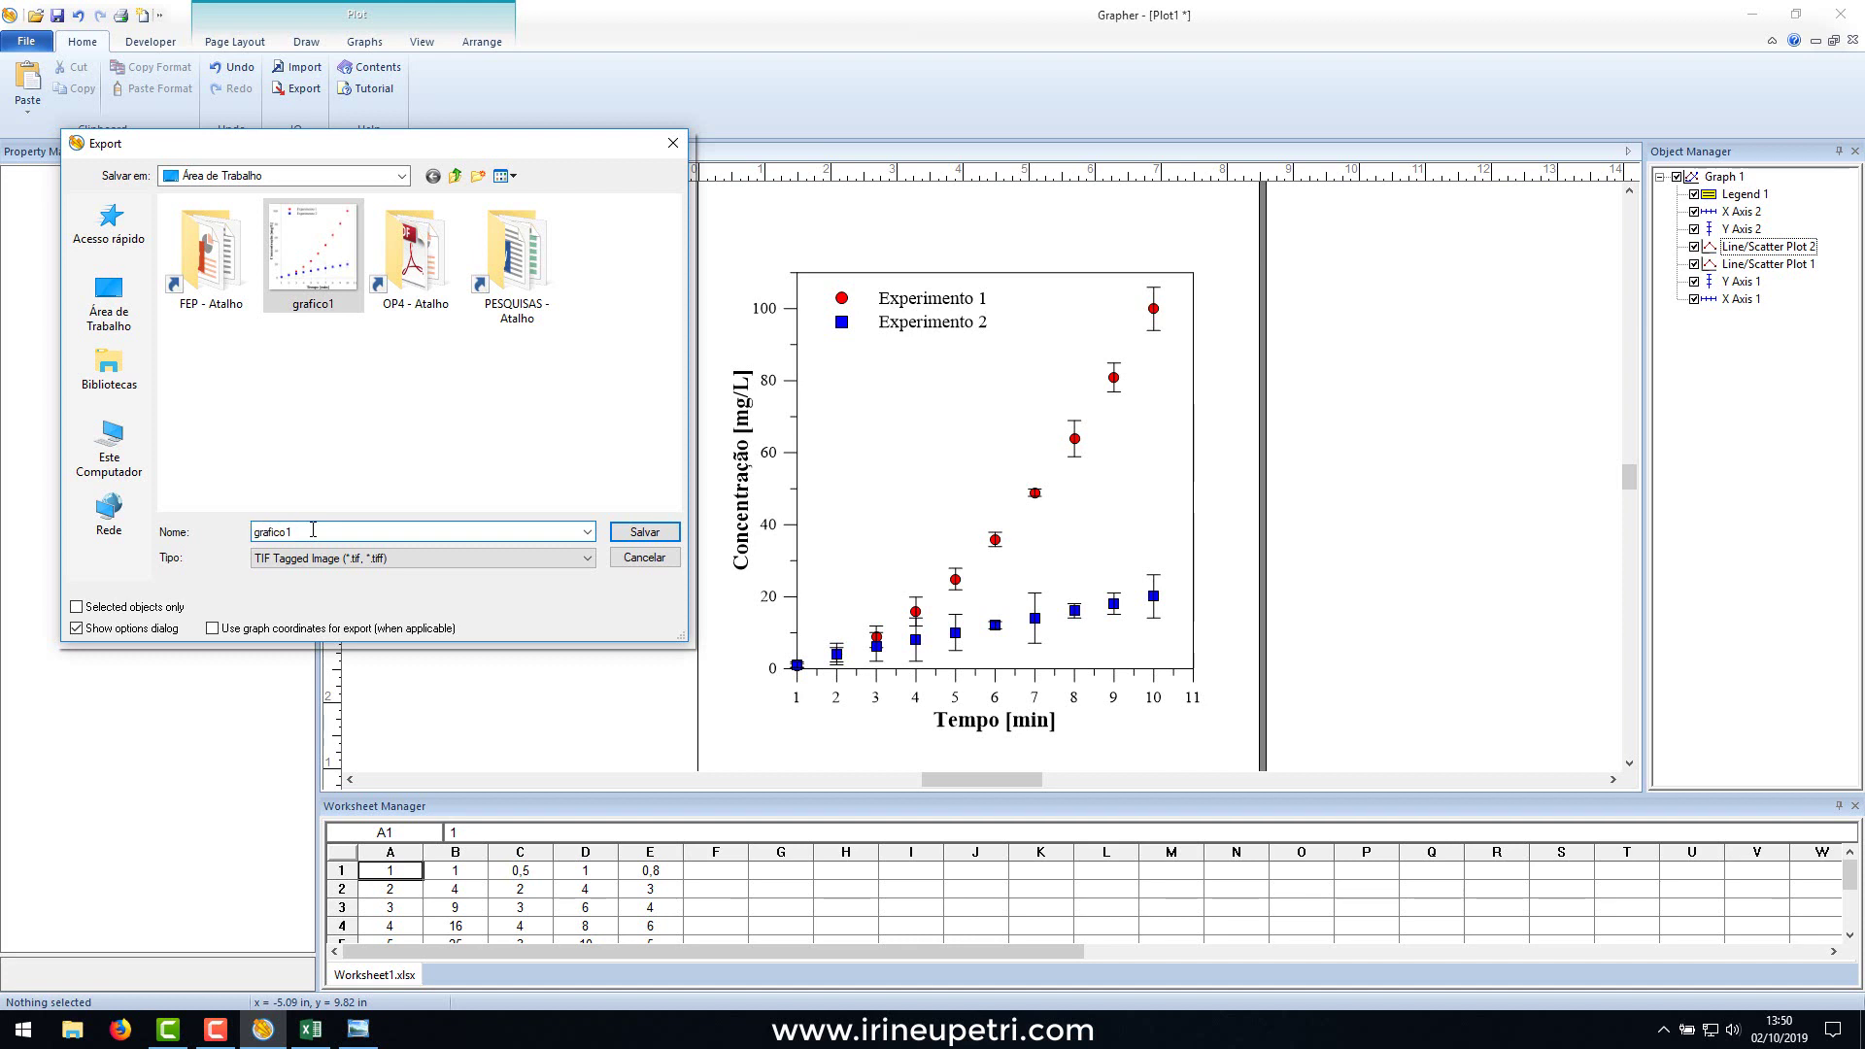
click(632, 539)
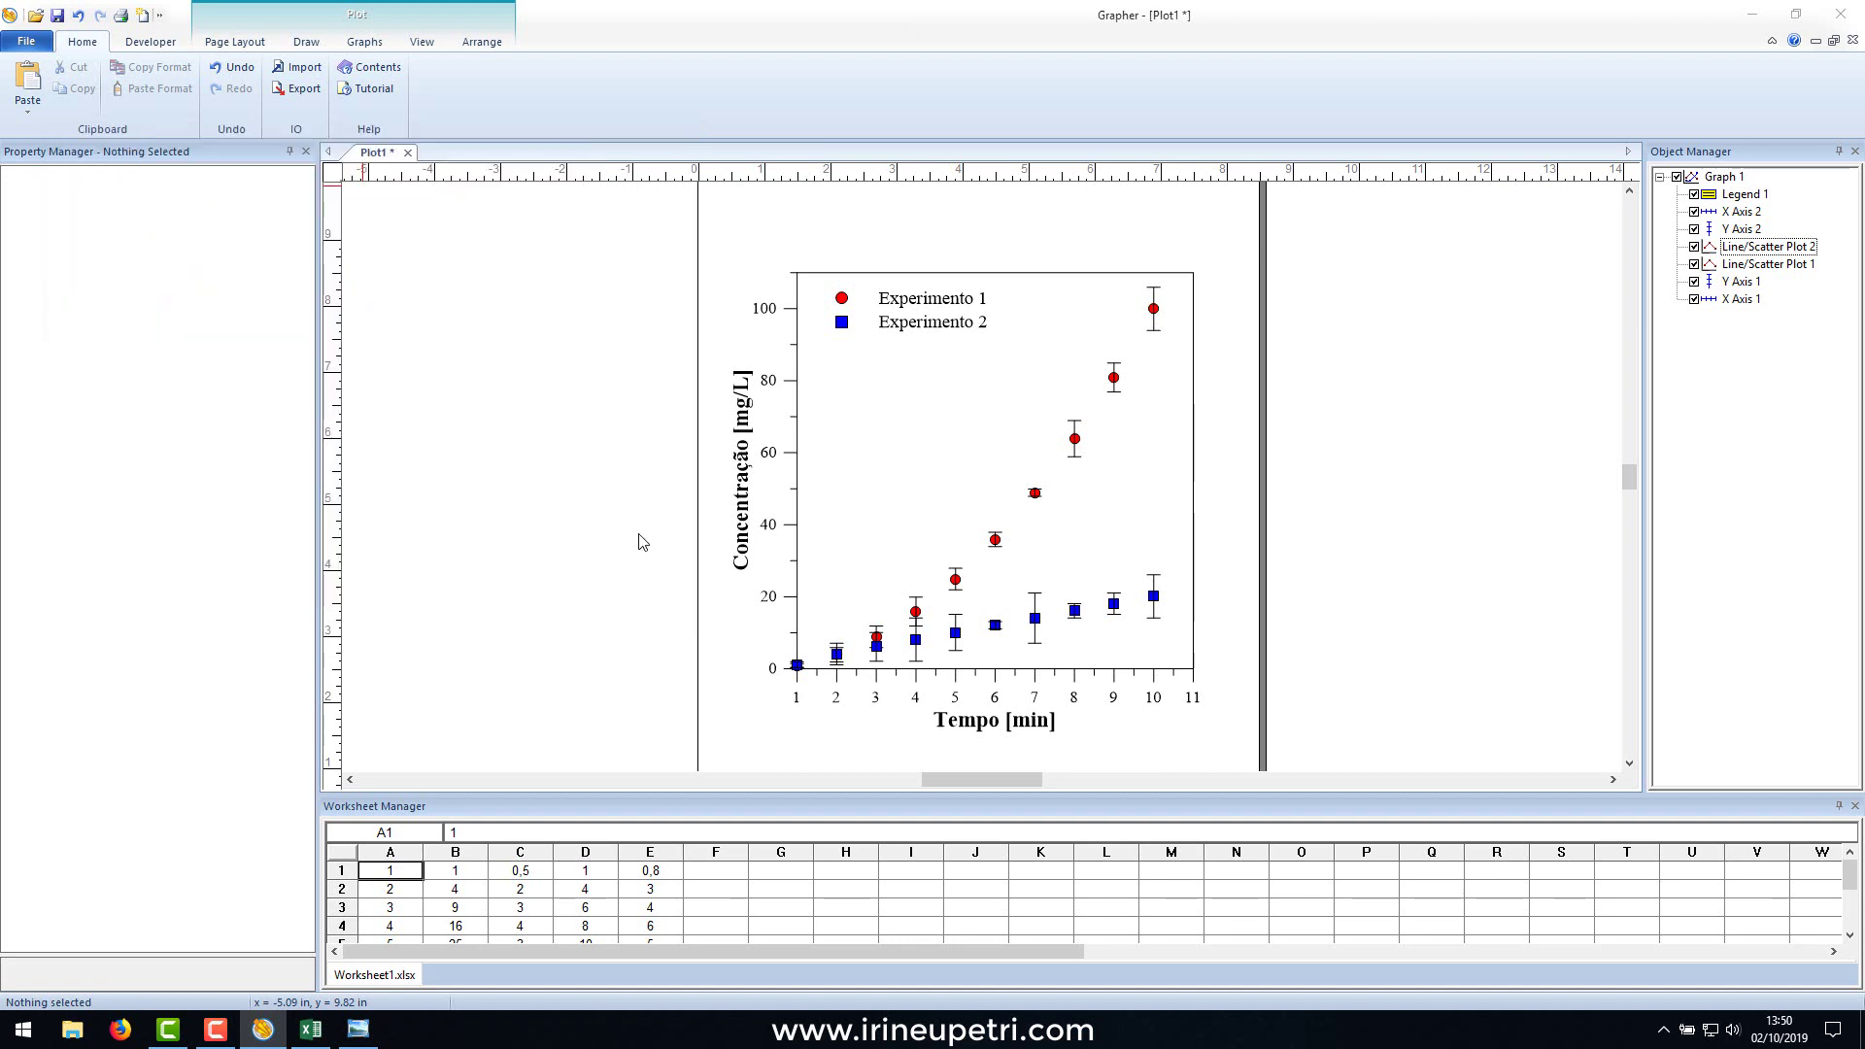
click(488, 621)
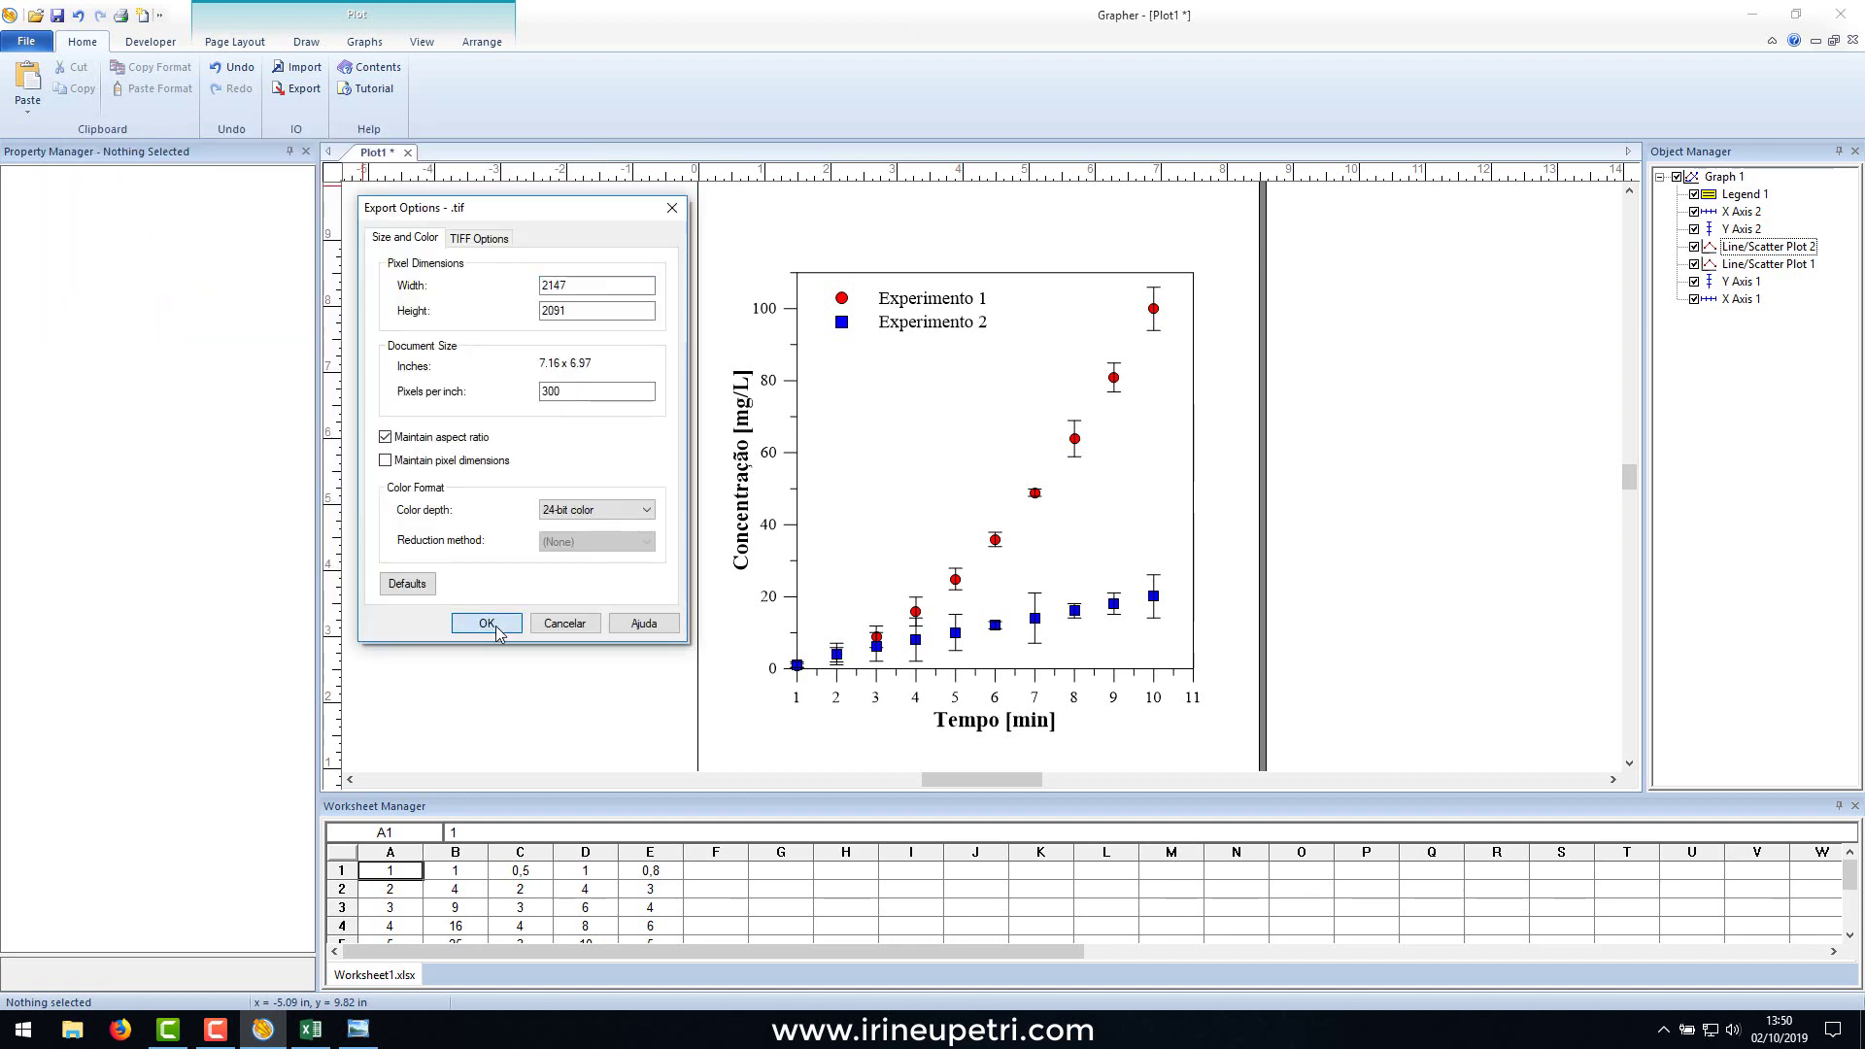
Open grafico1 from the desktop, compare its line thickness with grafico2 and close the image viewer.
click(1860, 1032)
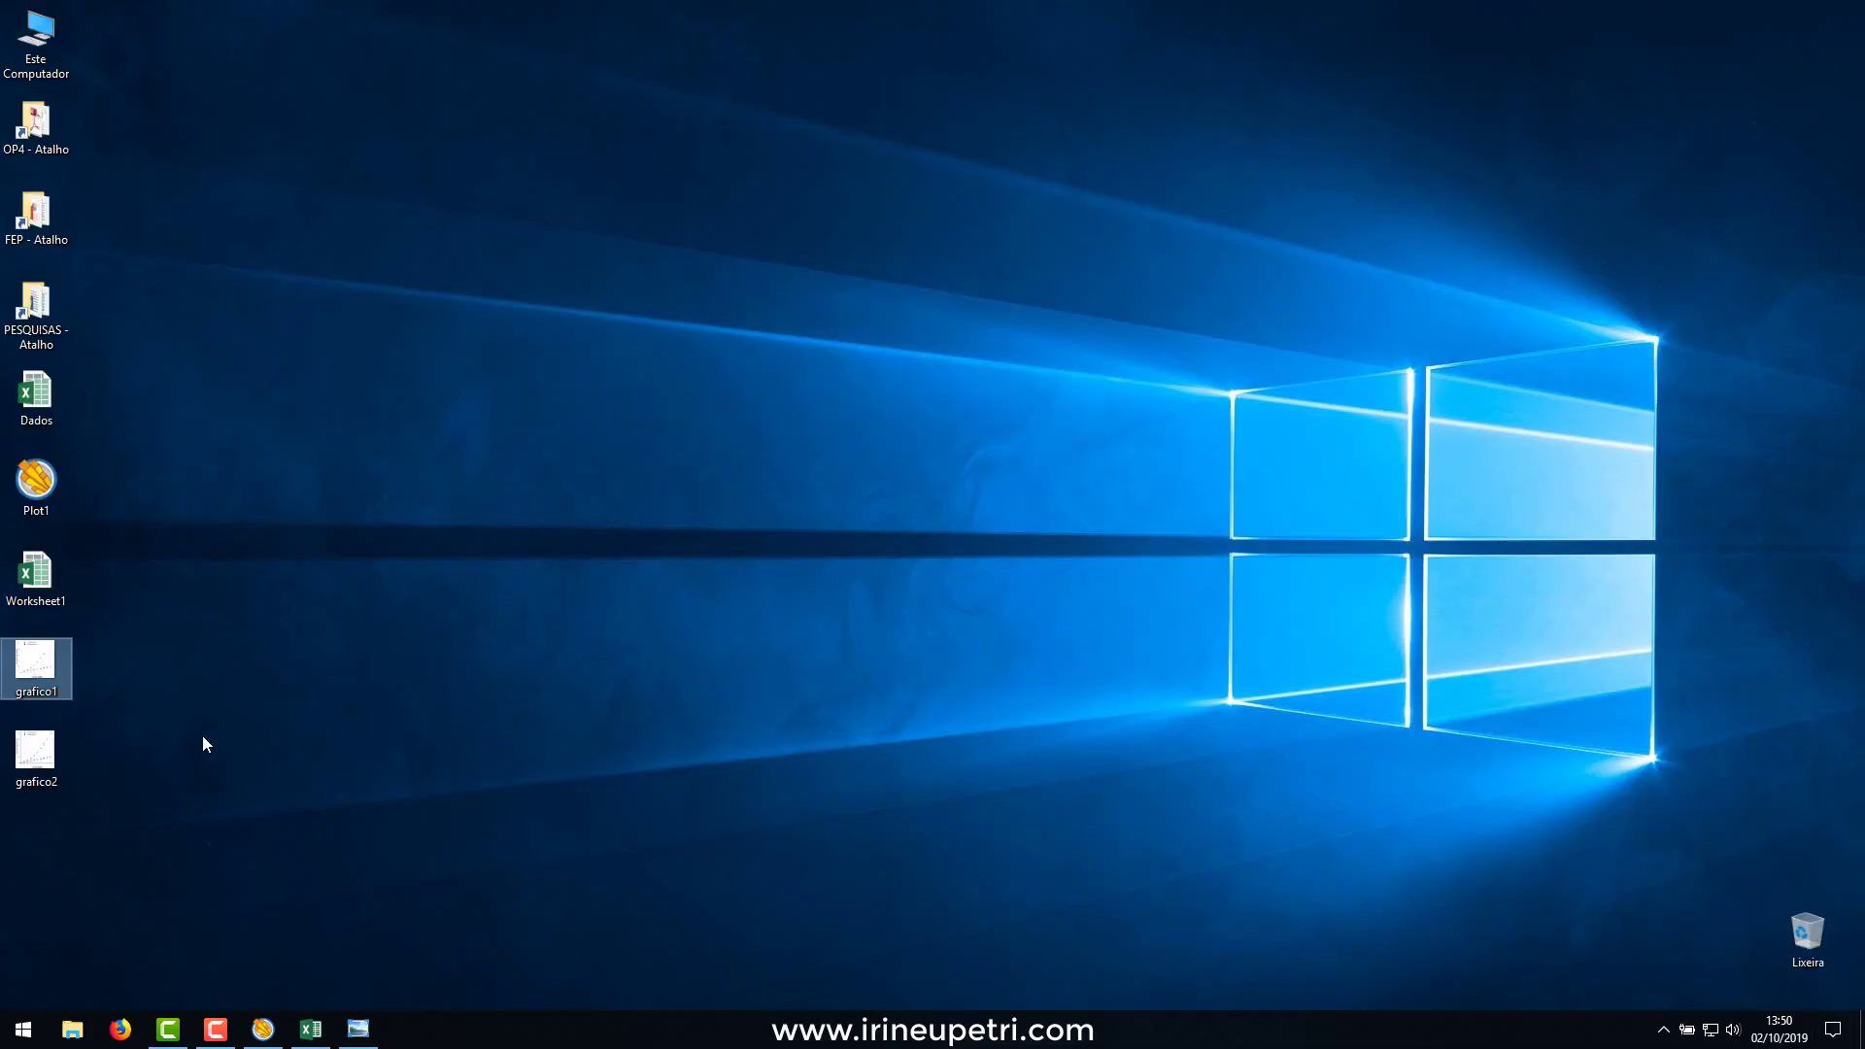
double_click(47, 677)
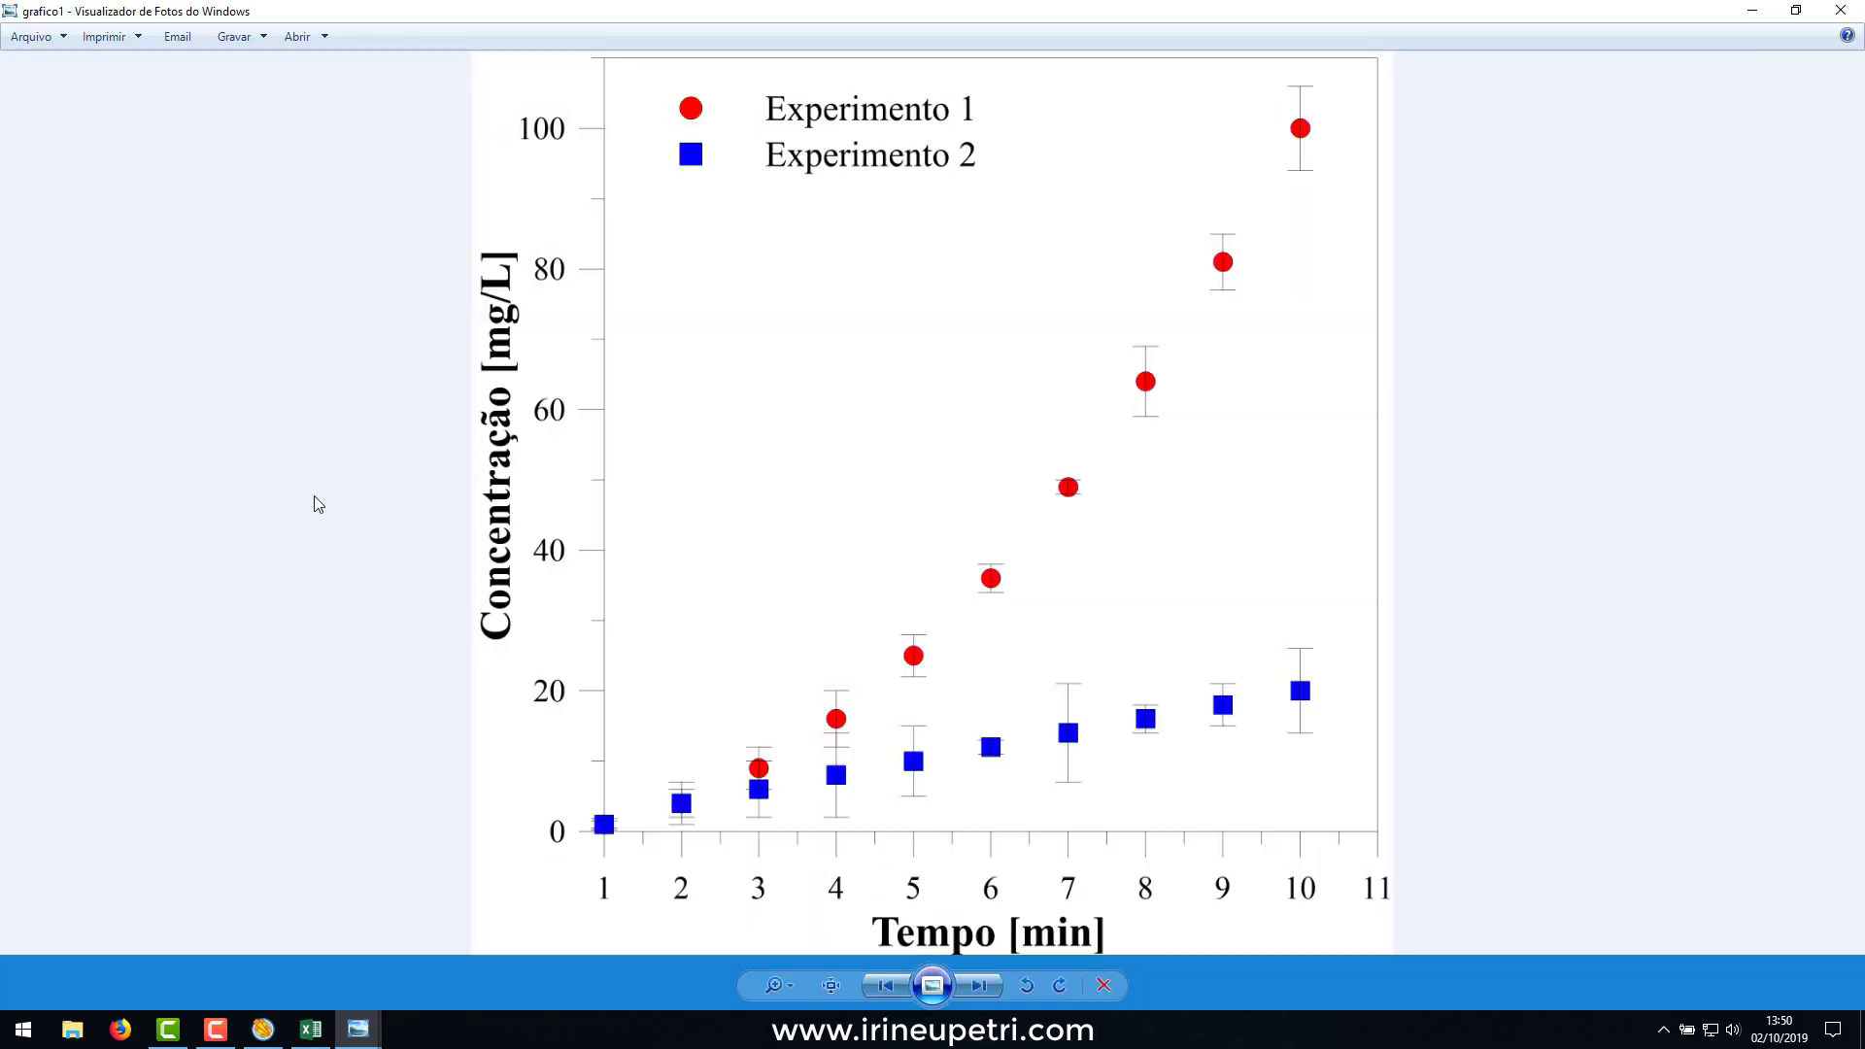
key(Right)
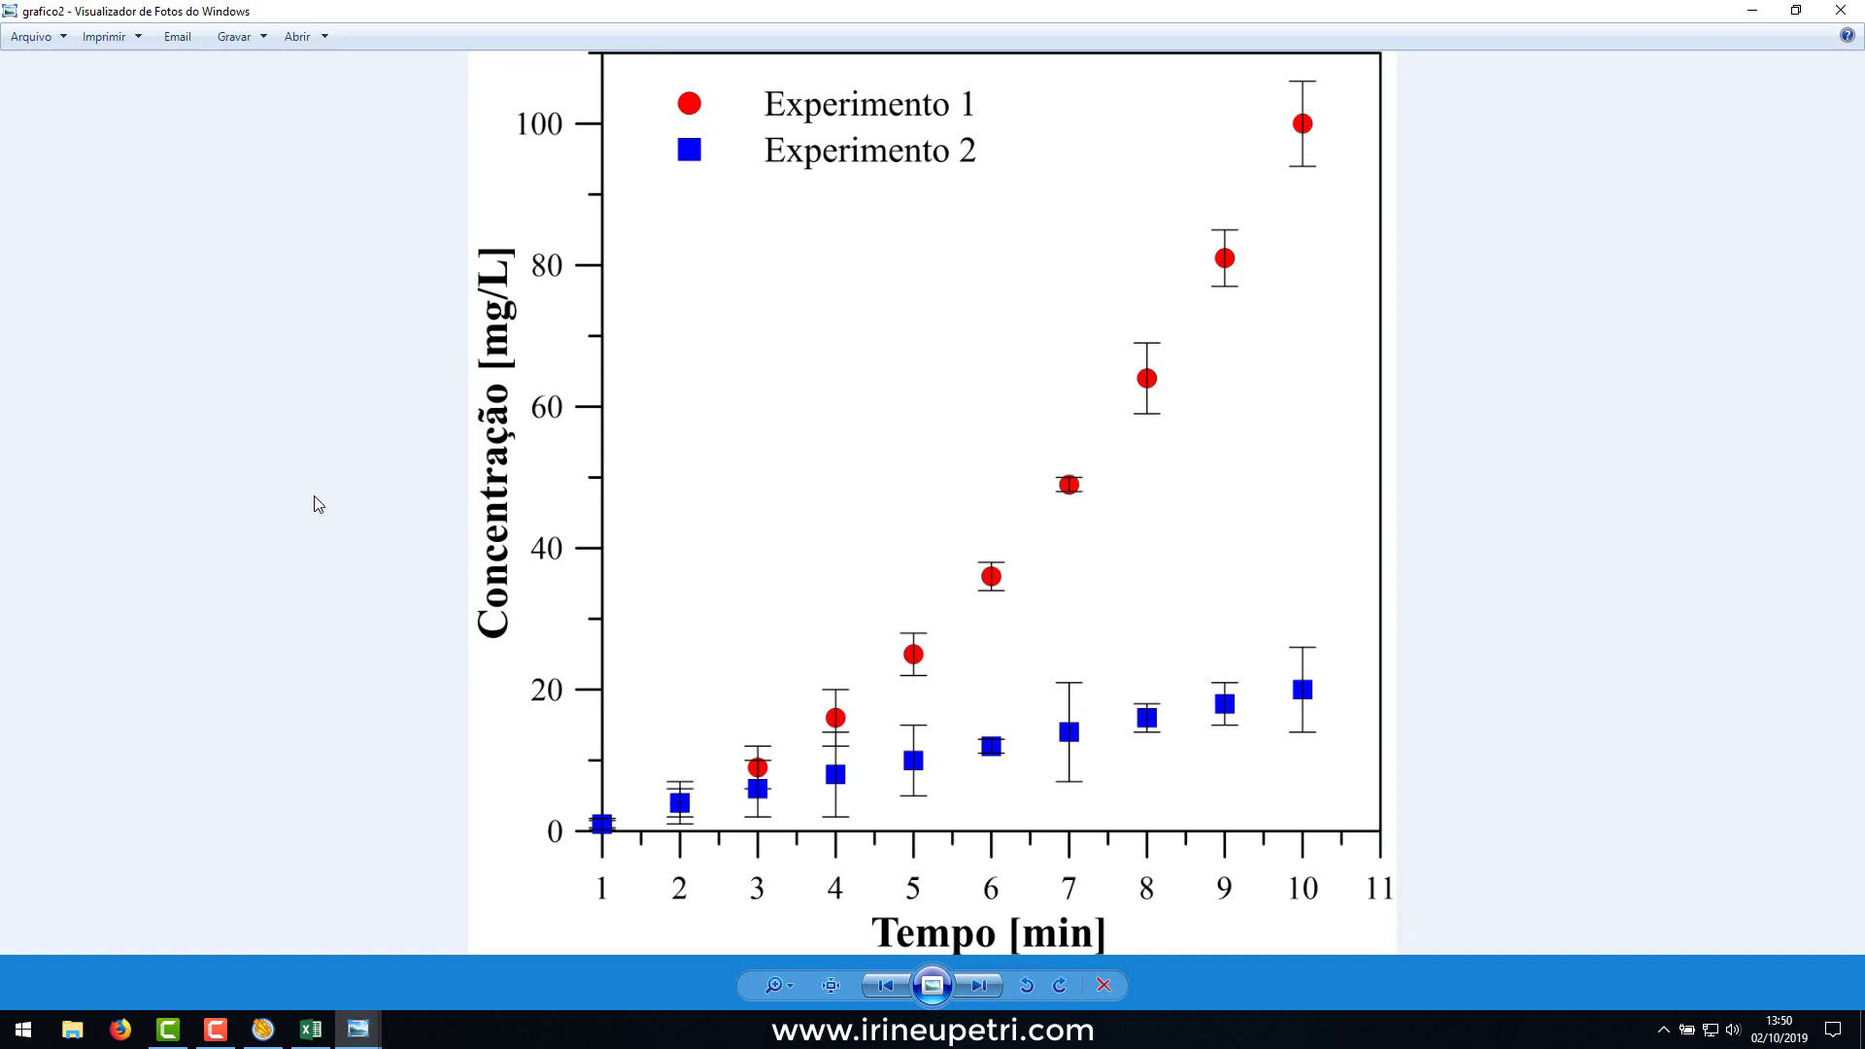
key(alt+F4)
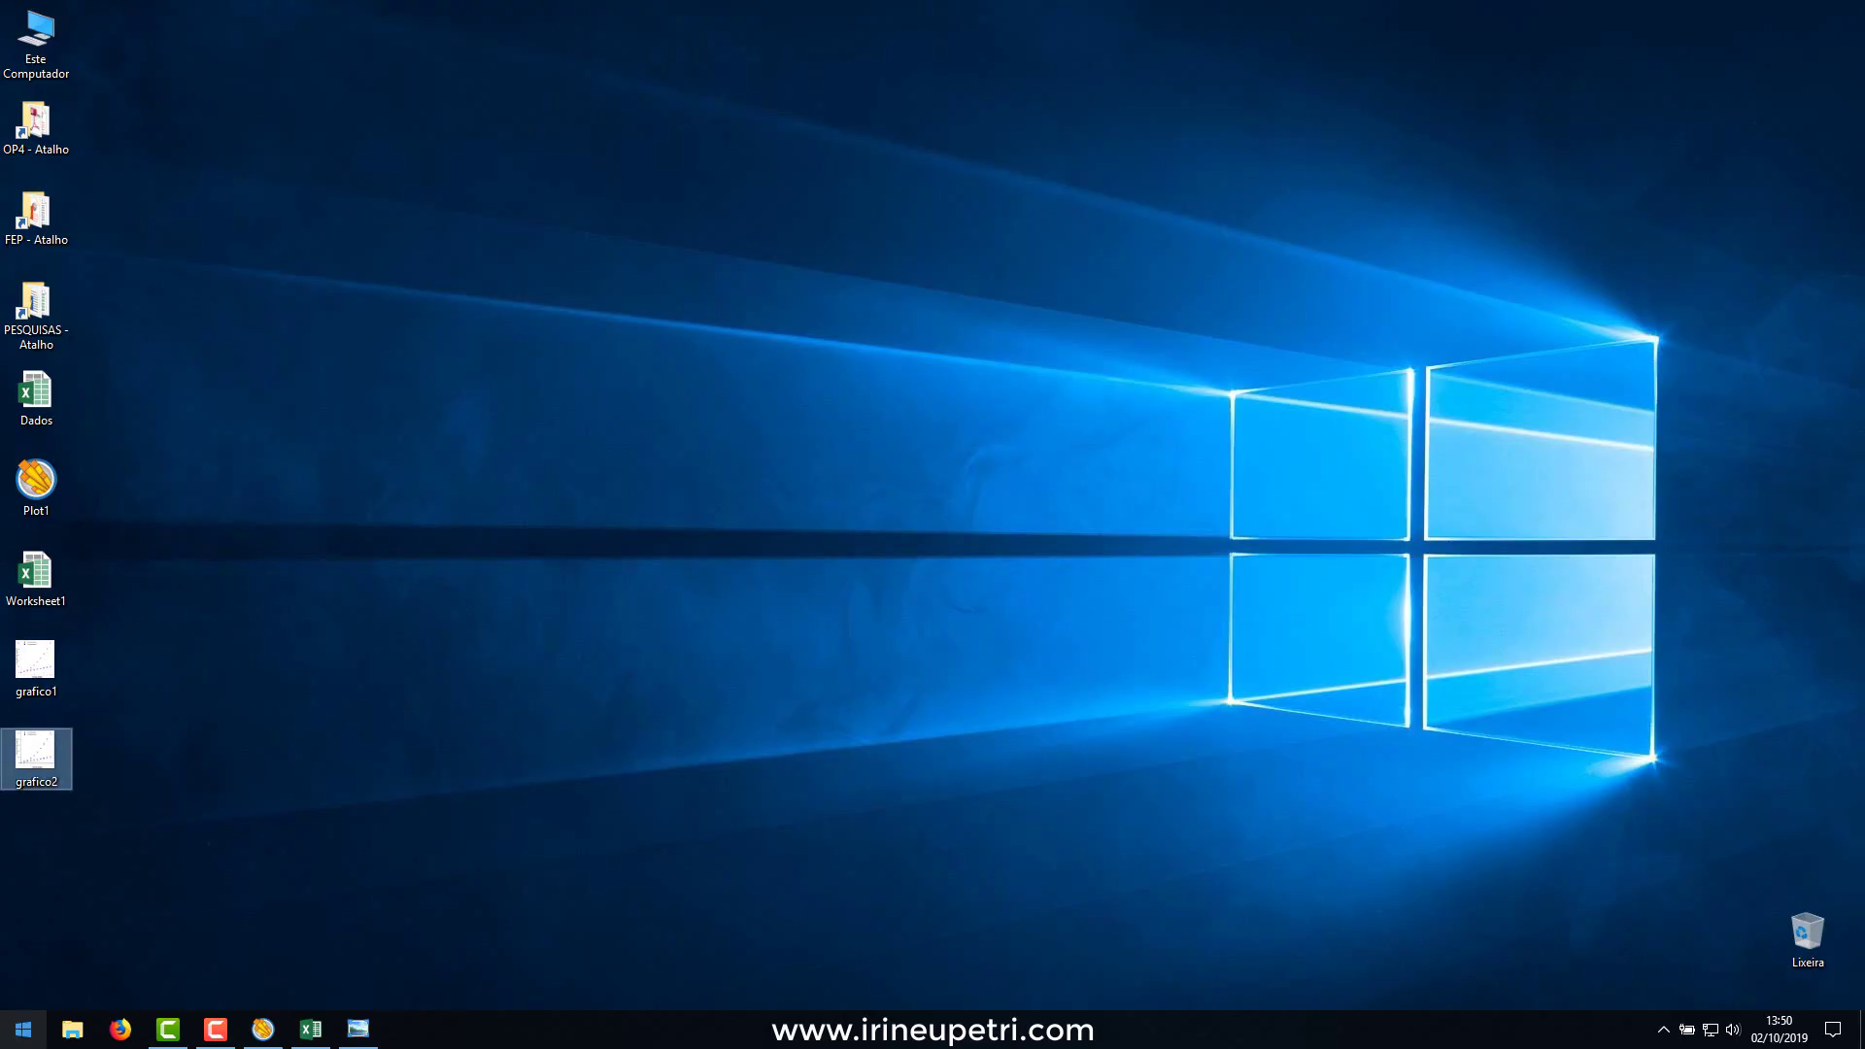
Switch to Word, create a blank document and paste the grafico2 image into it.
click(23, 1029)
click(338, 695)
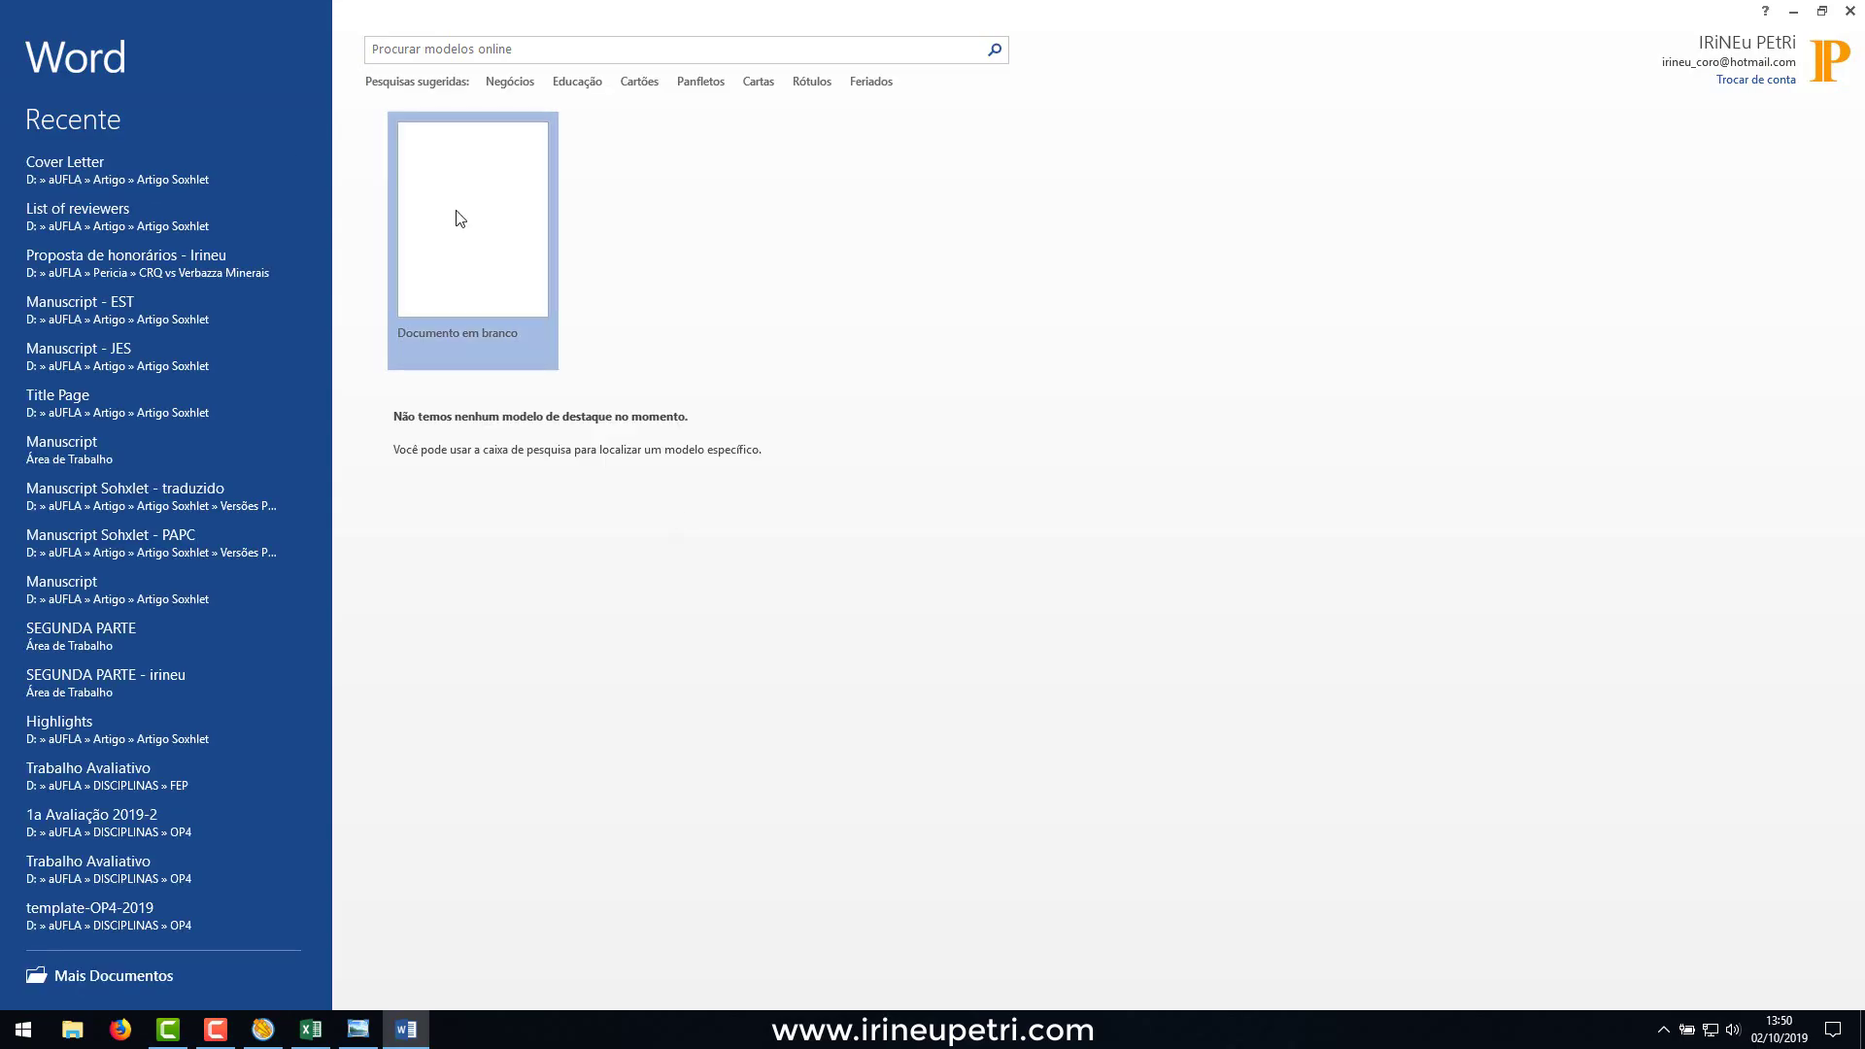
click(459, 219)
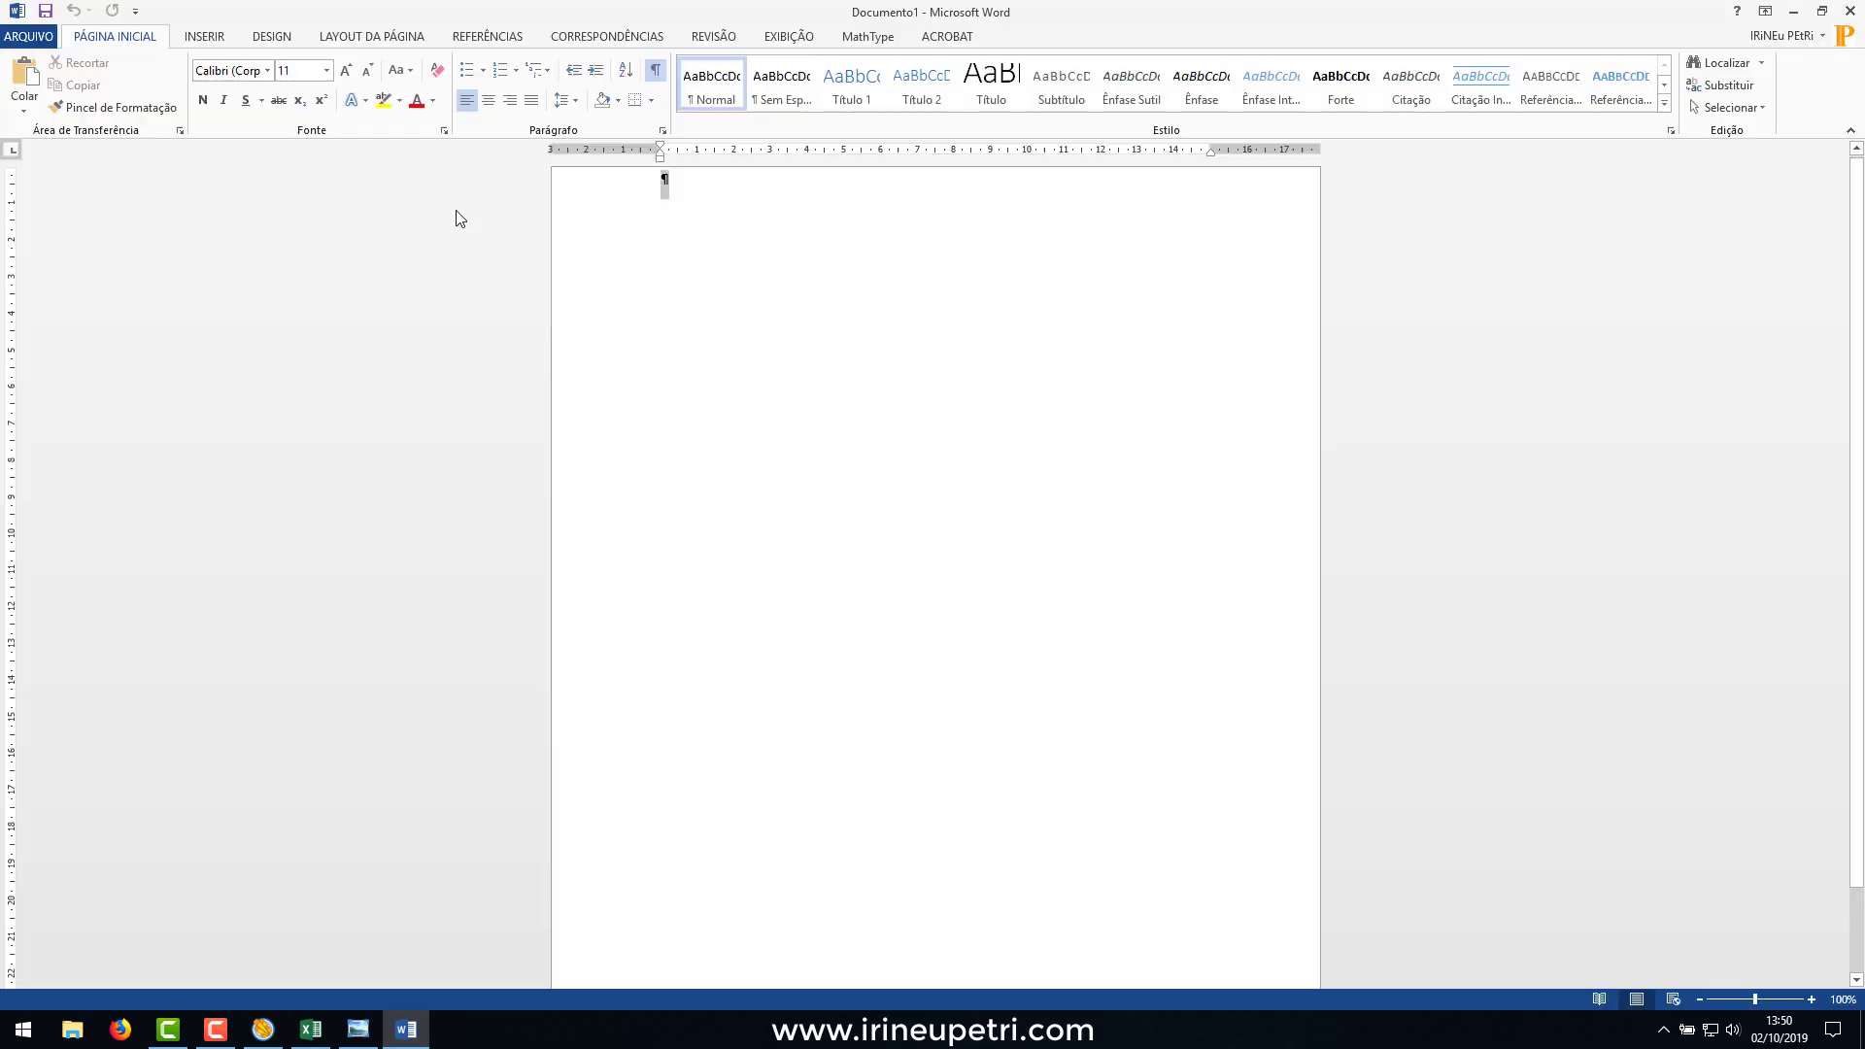
double_click(614, 169)
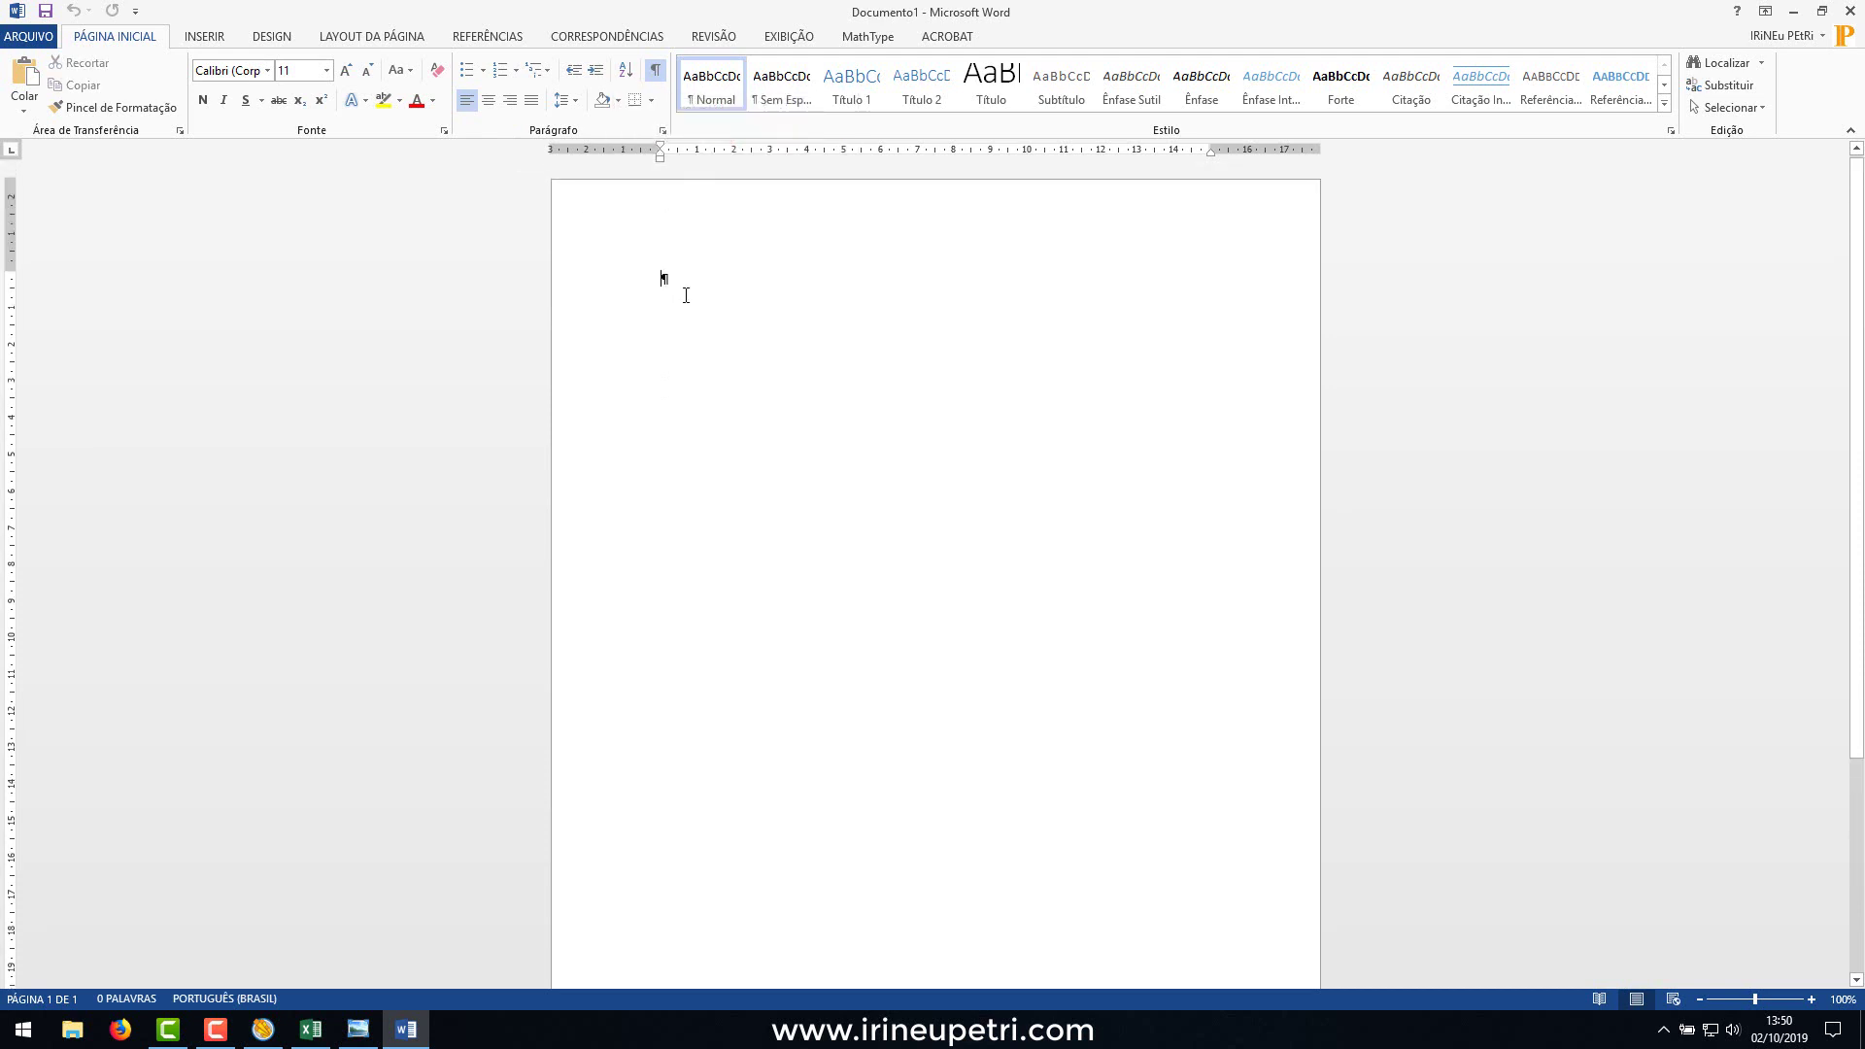
key(ctrl+v)
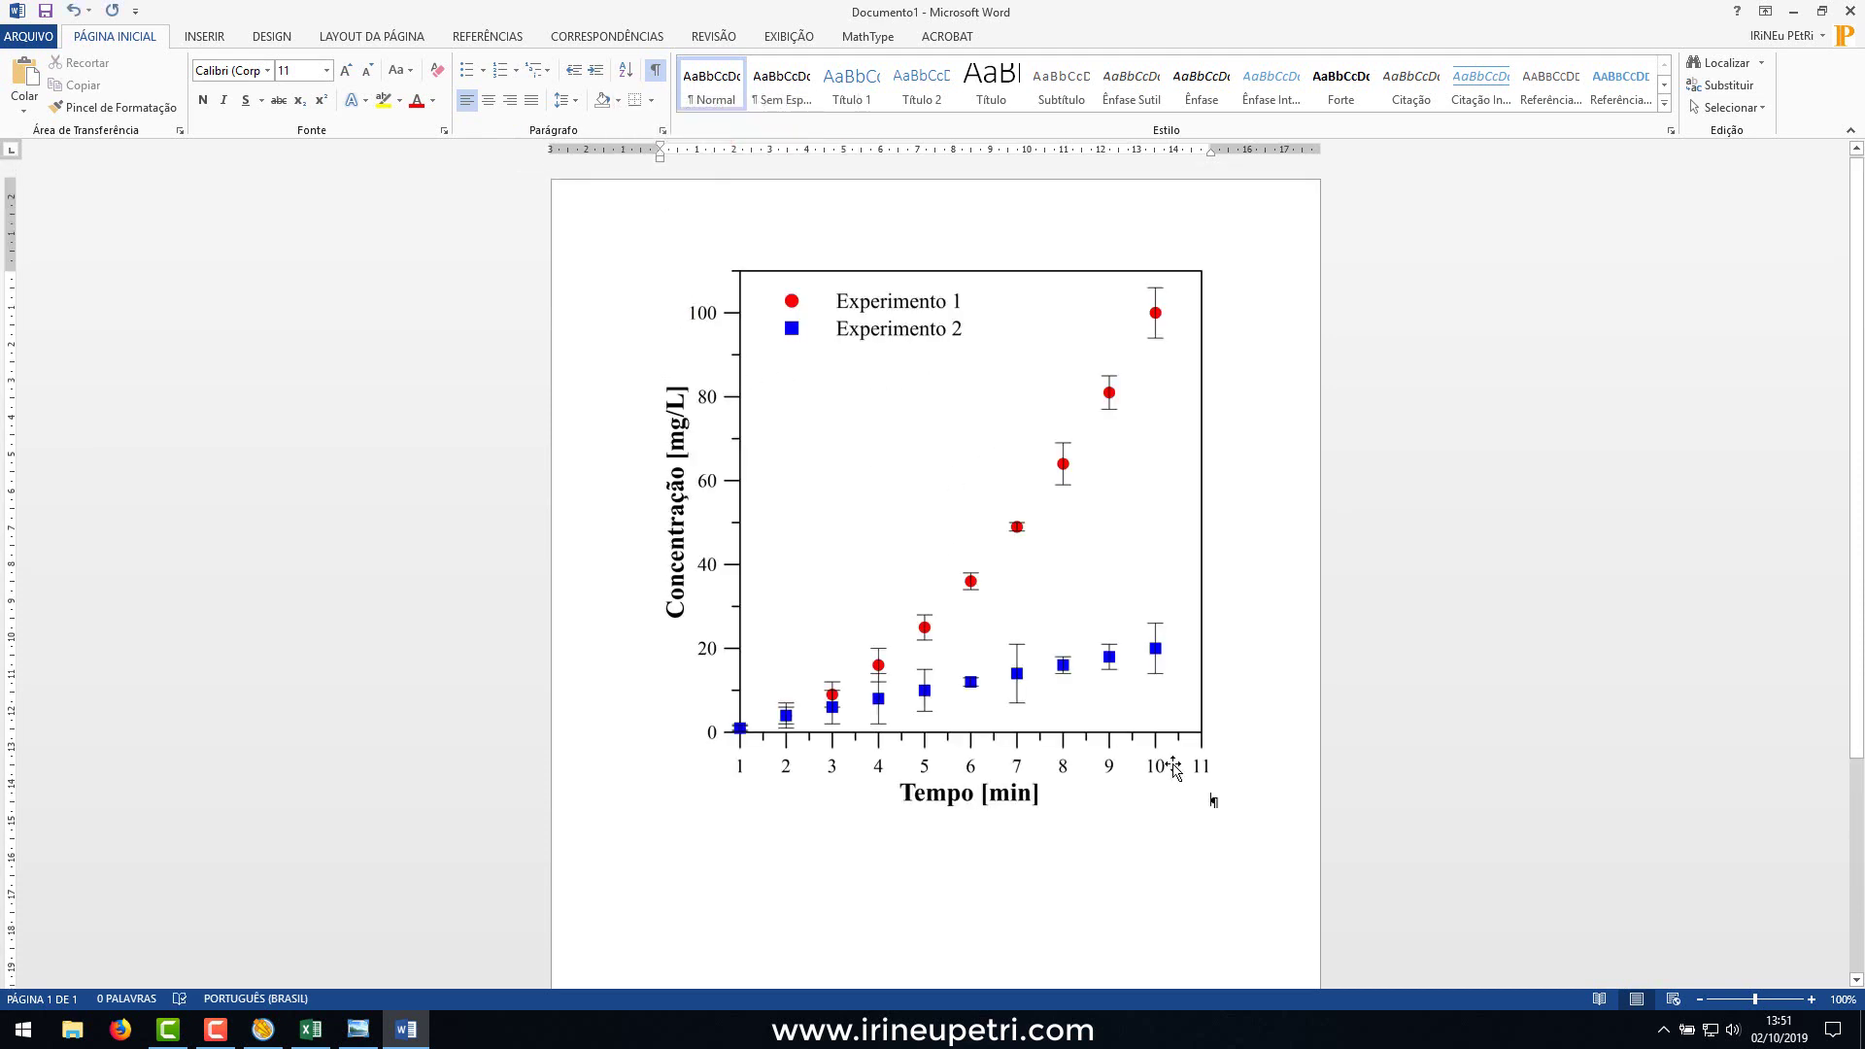
Scale the pasted chart image down proportionally to about 10.16 cm wide and 9.89 cm high.
click(1195, 730)
drag(1211, 806, 1032, 627)
click(1050, 42)
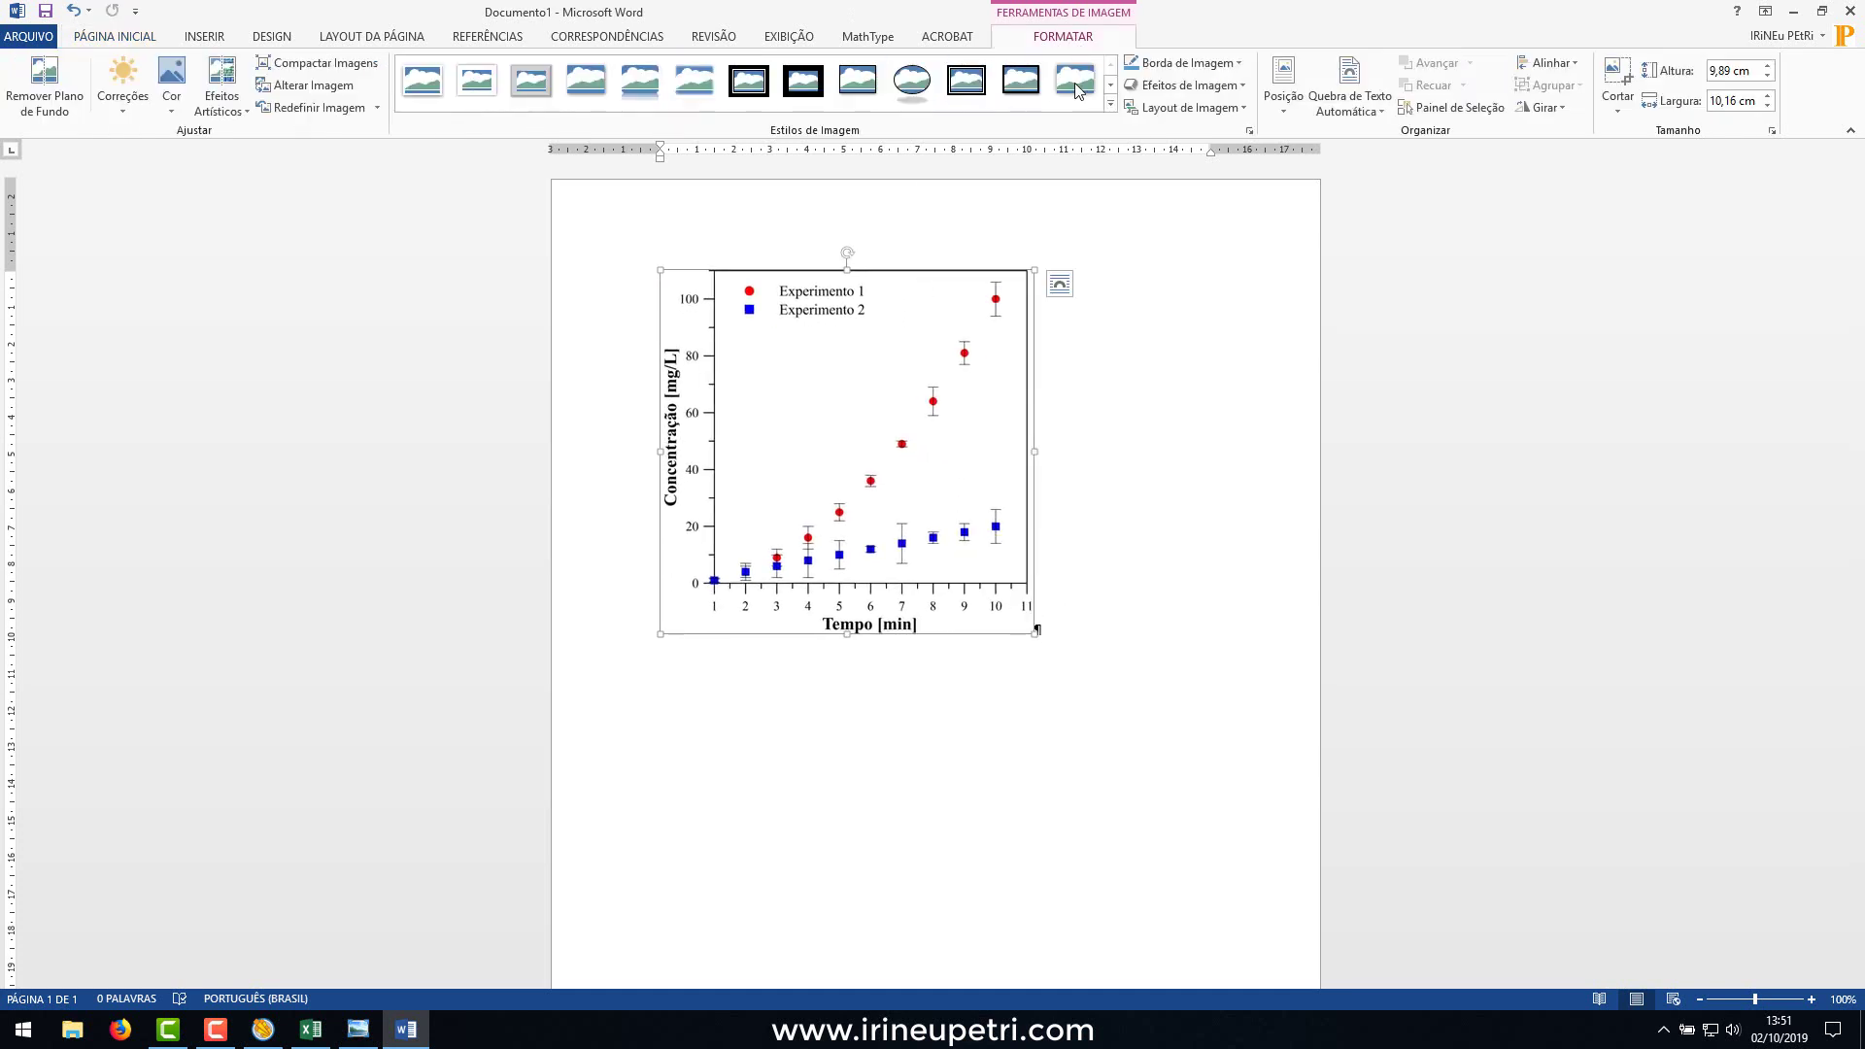
click(1733, 70)
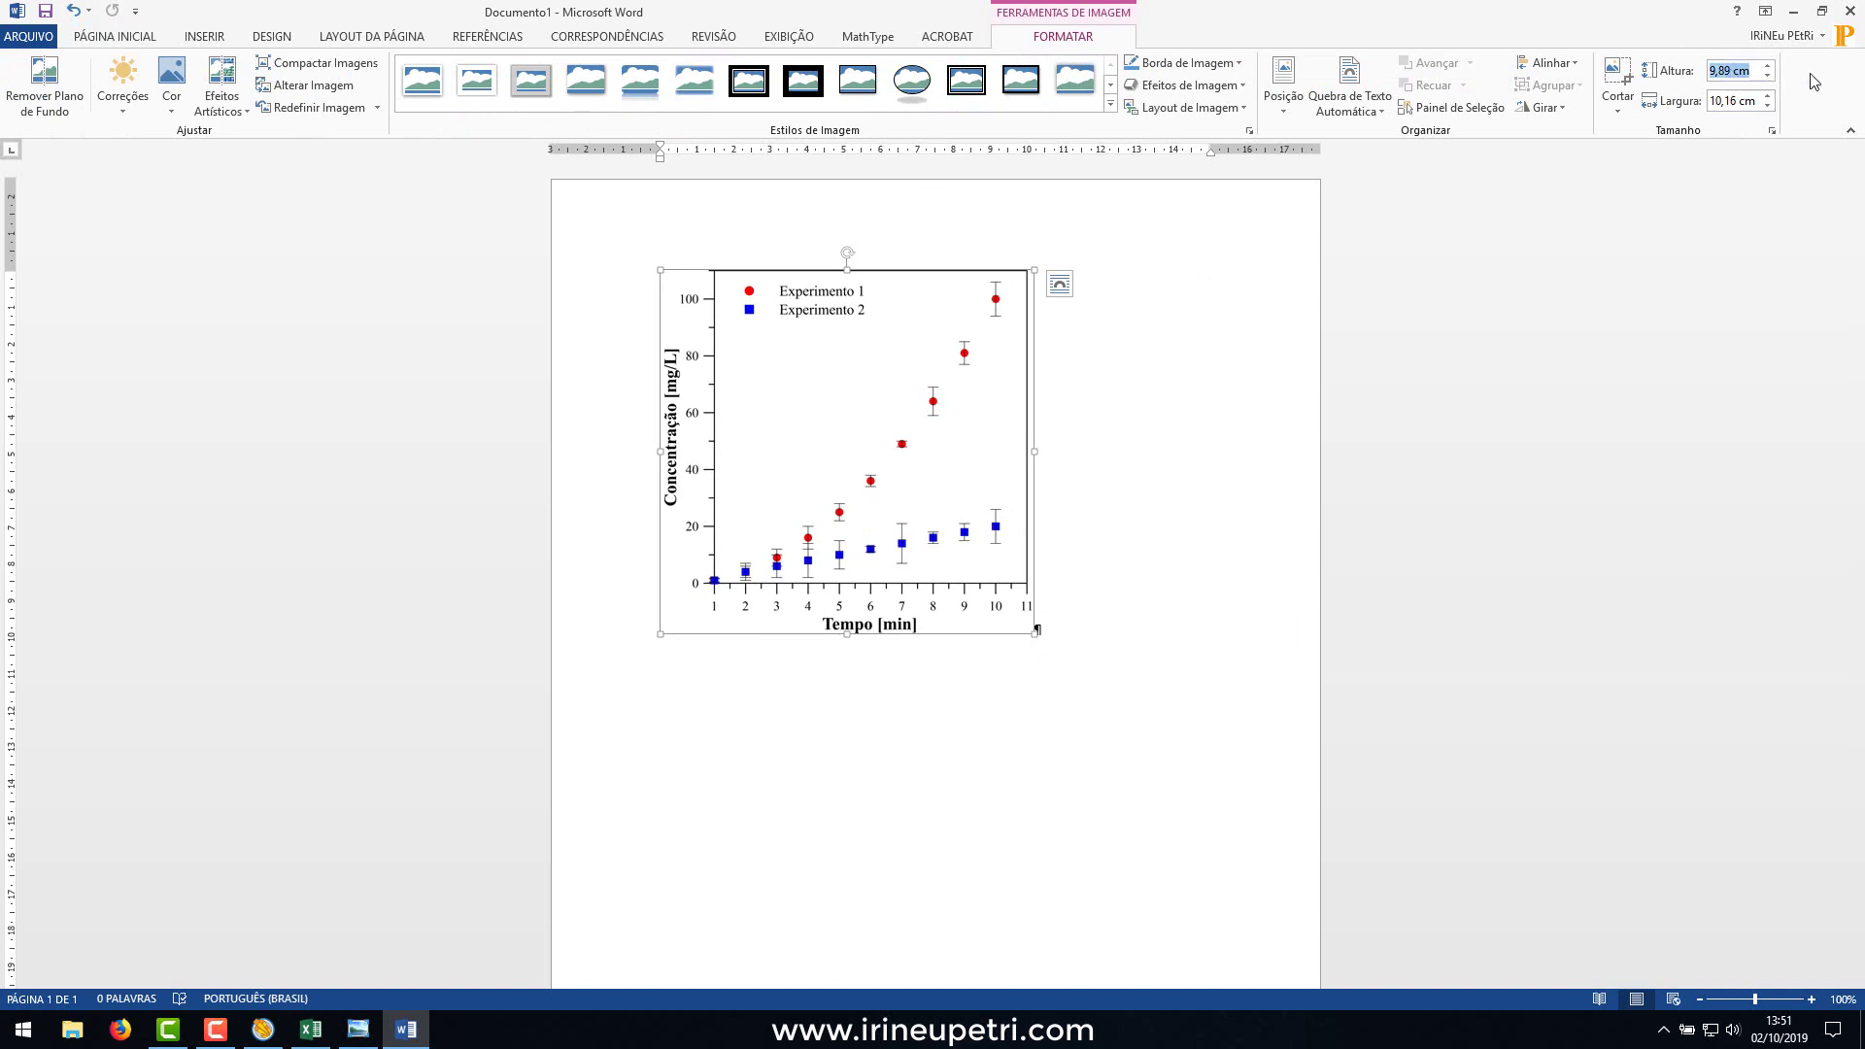
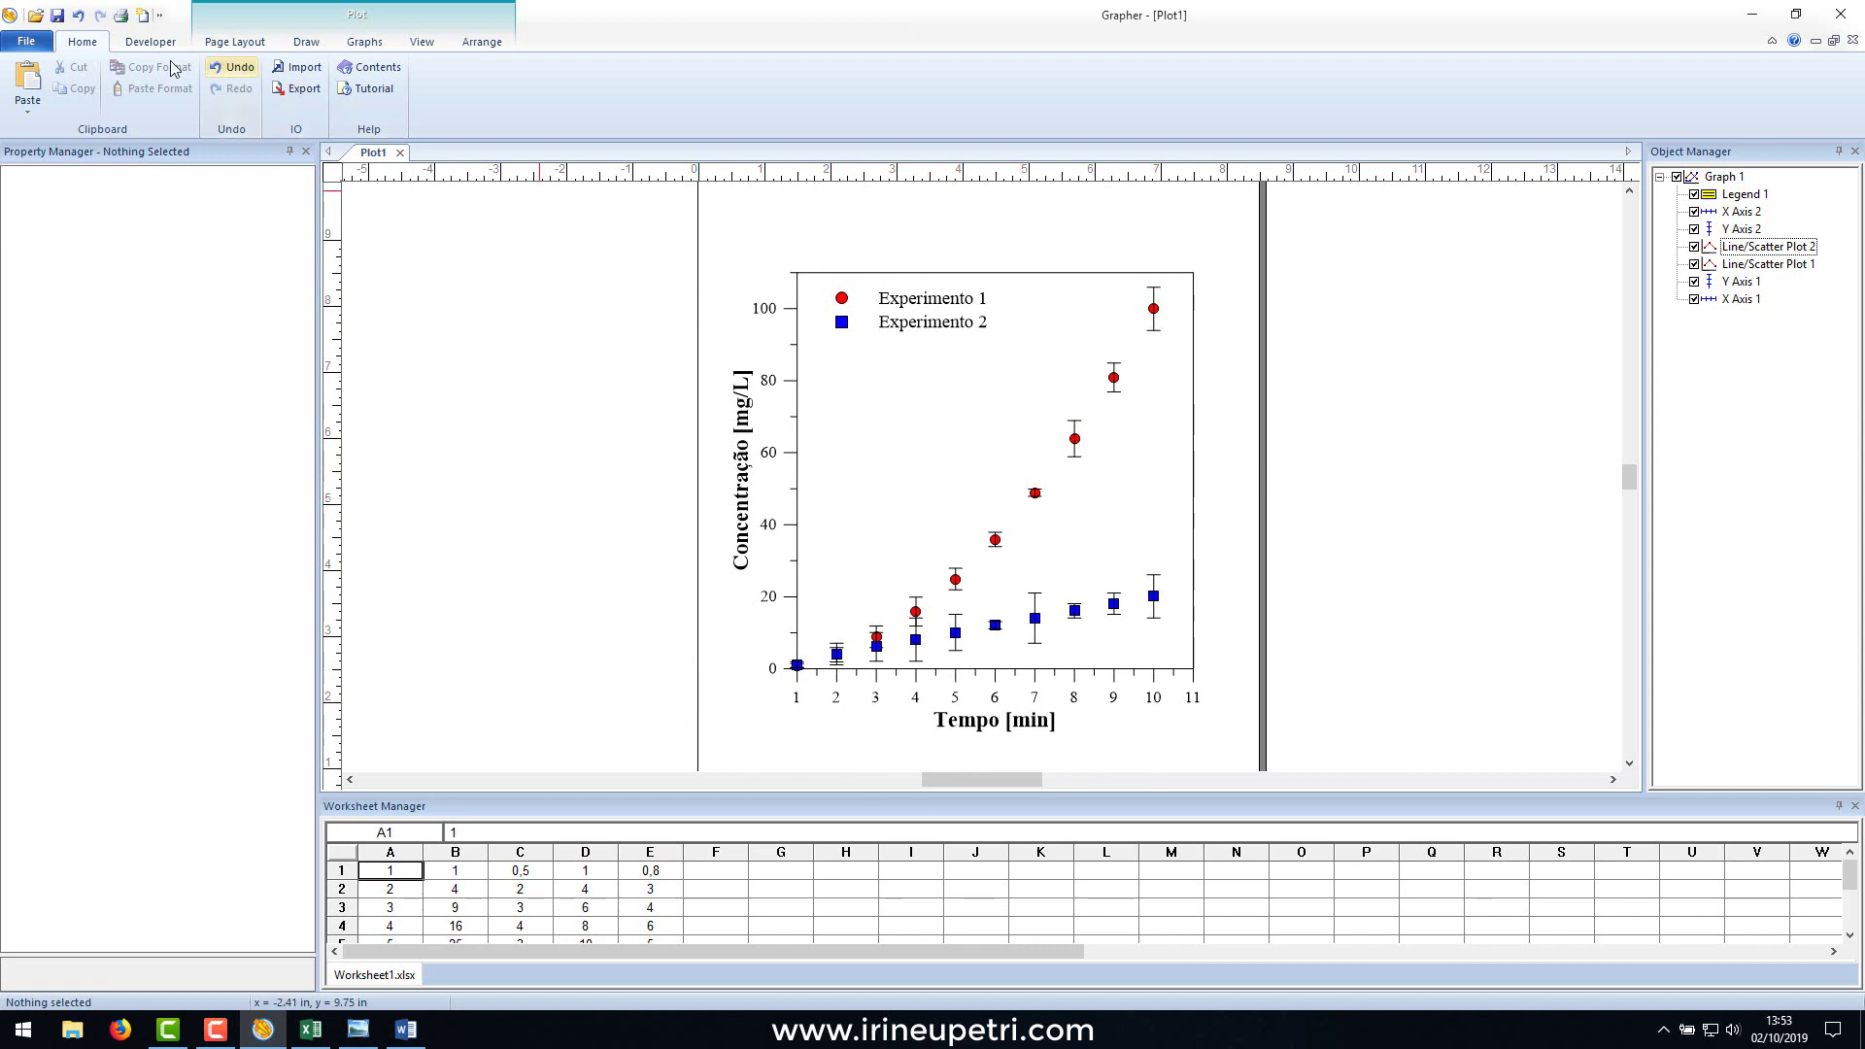
Save the Grapher plot to the desktop as a Plot Template (*.grt) named template1.
click(27, 45)
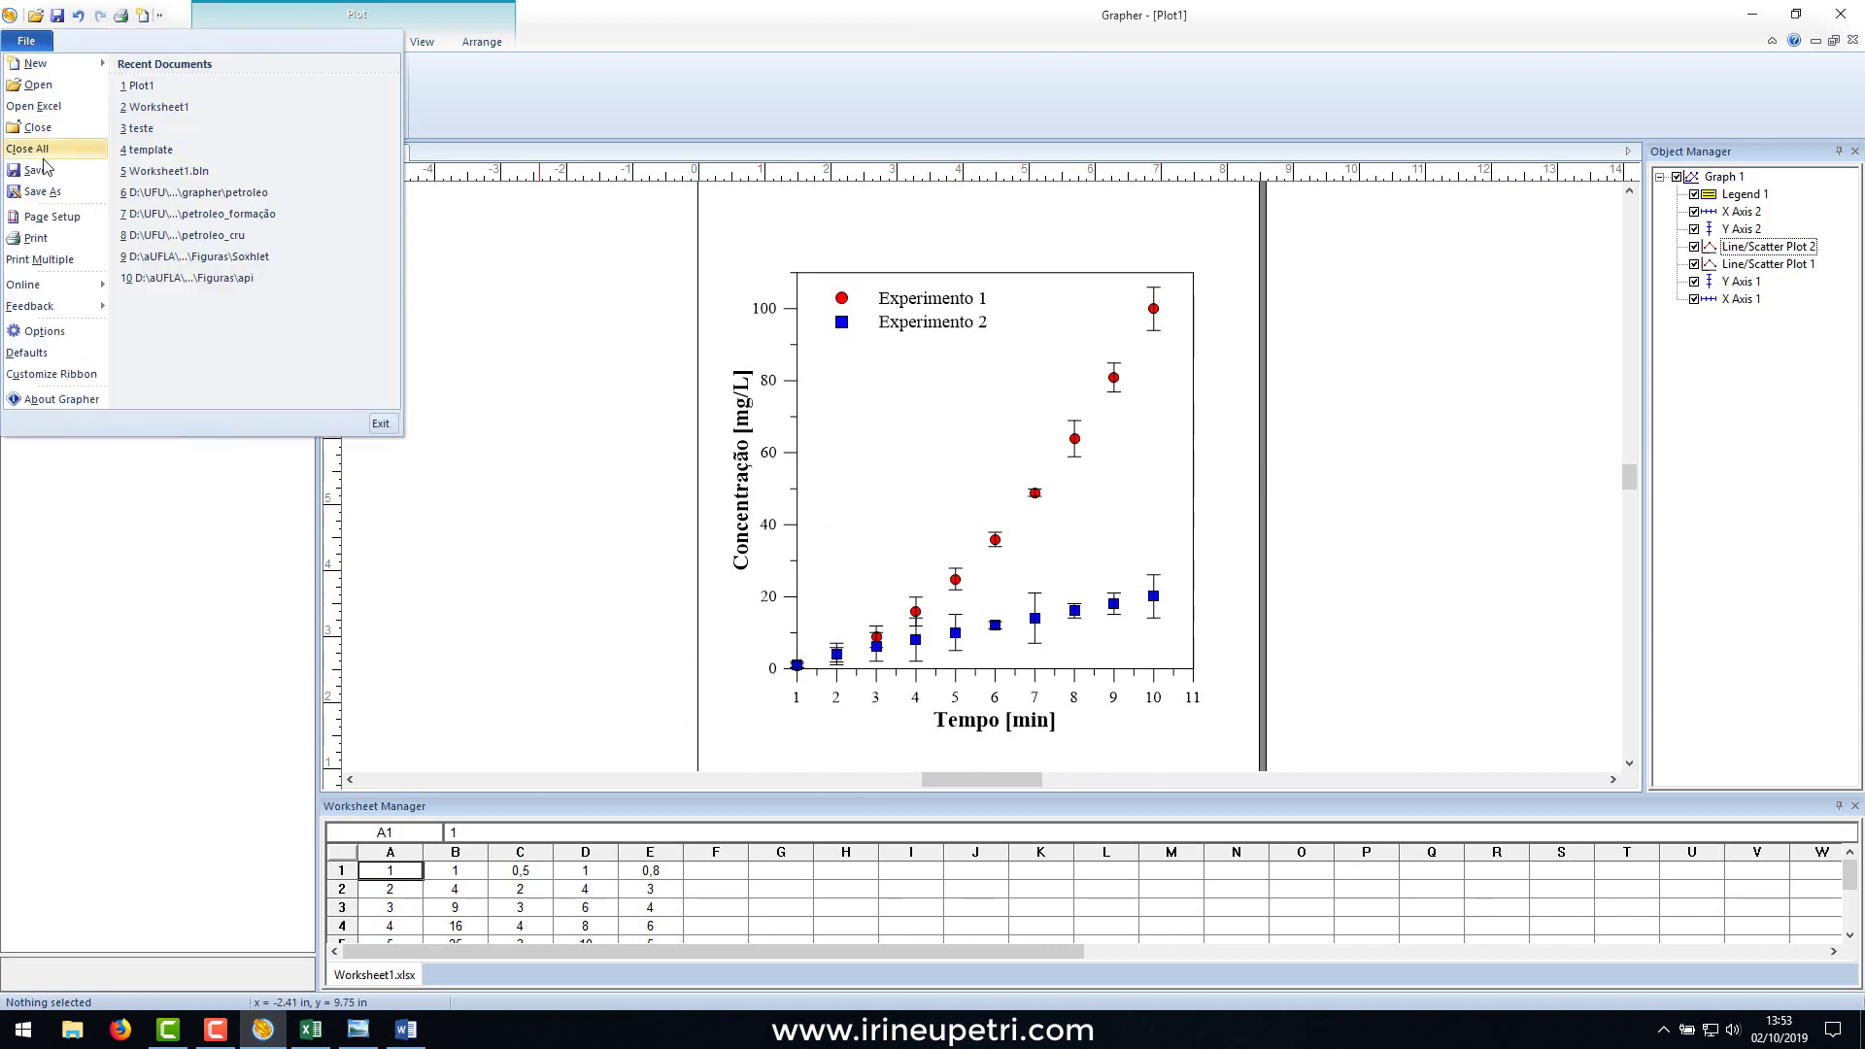
click(42, 191)
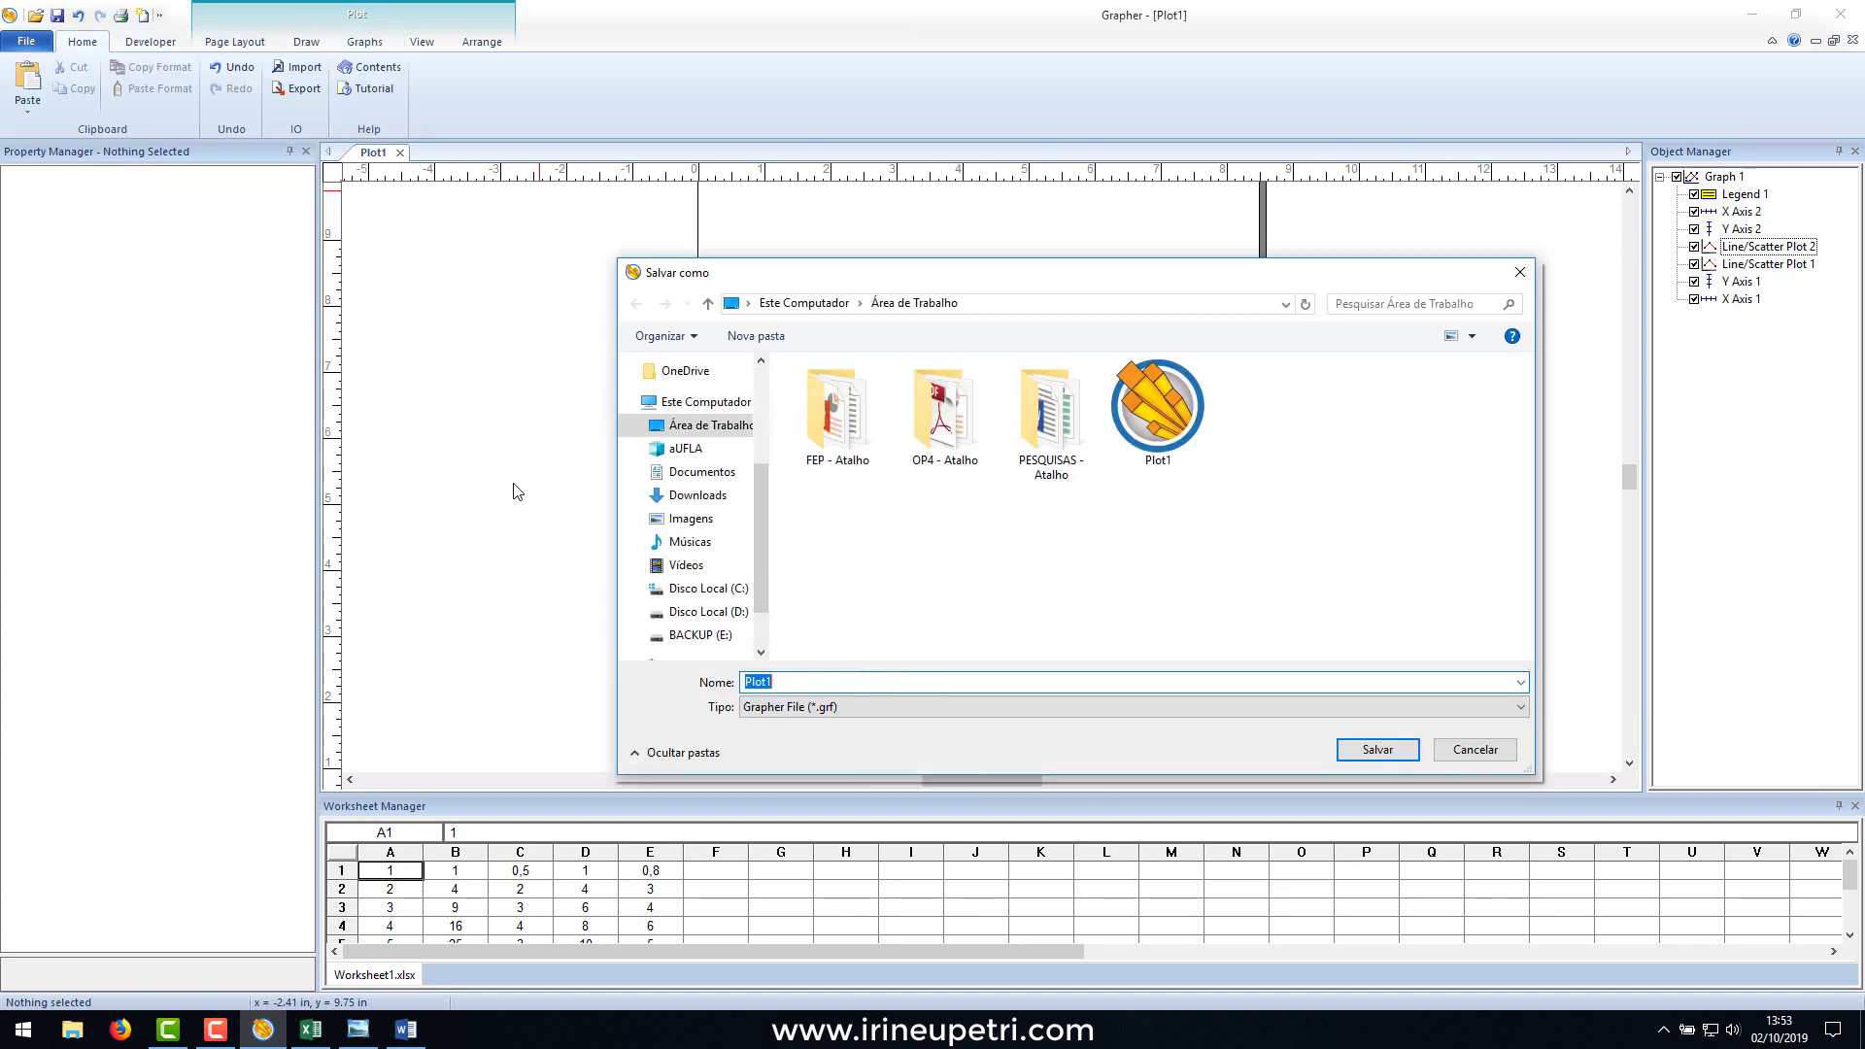
click(787, 717)
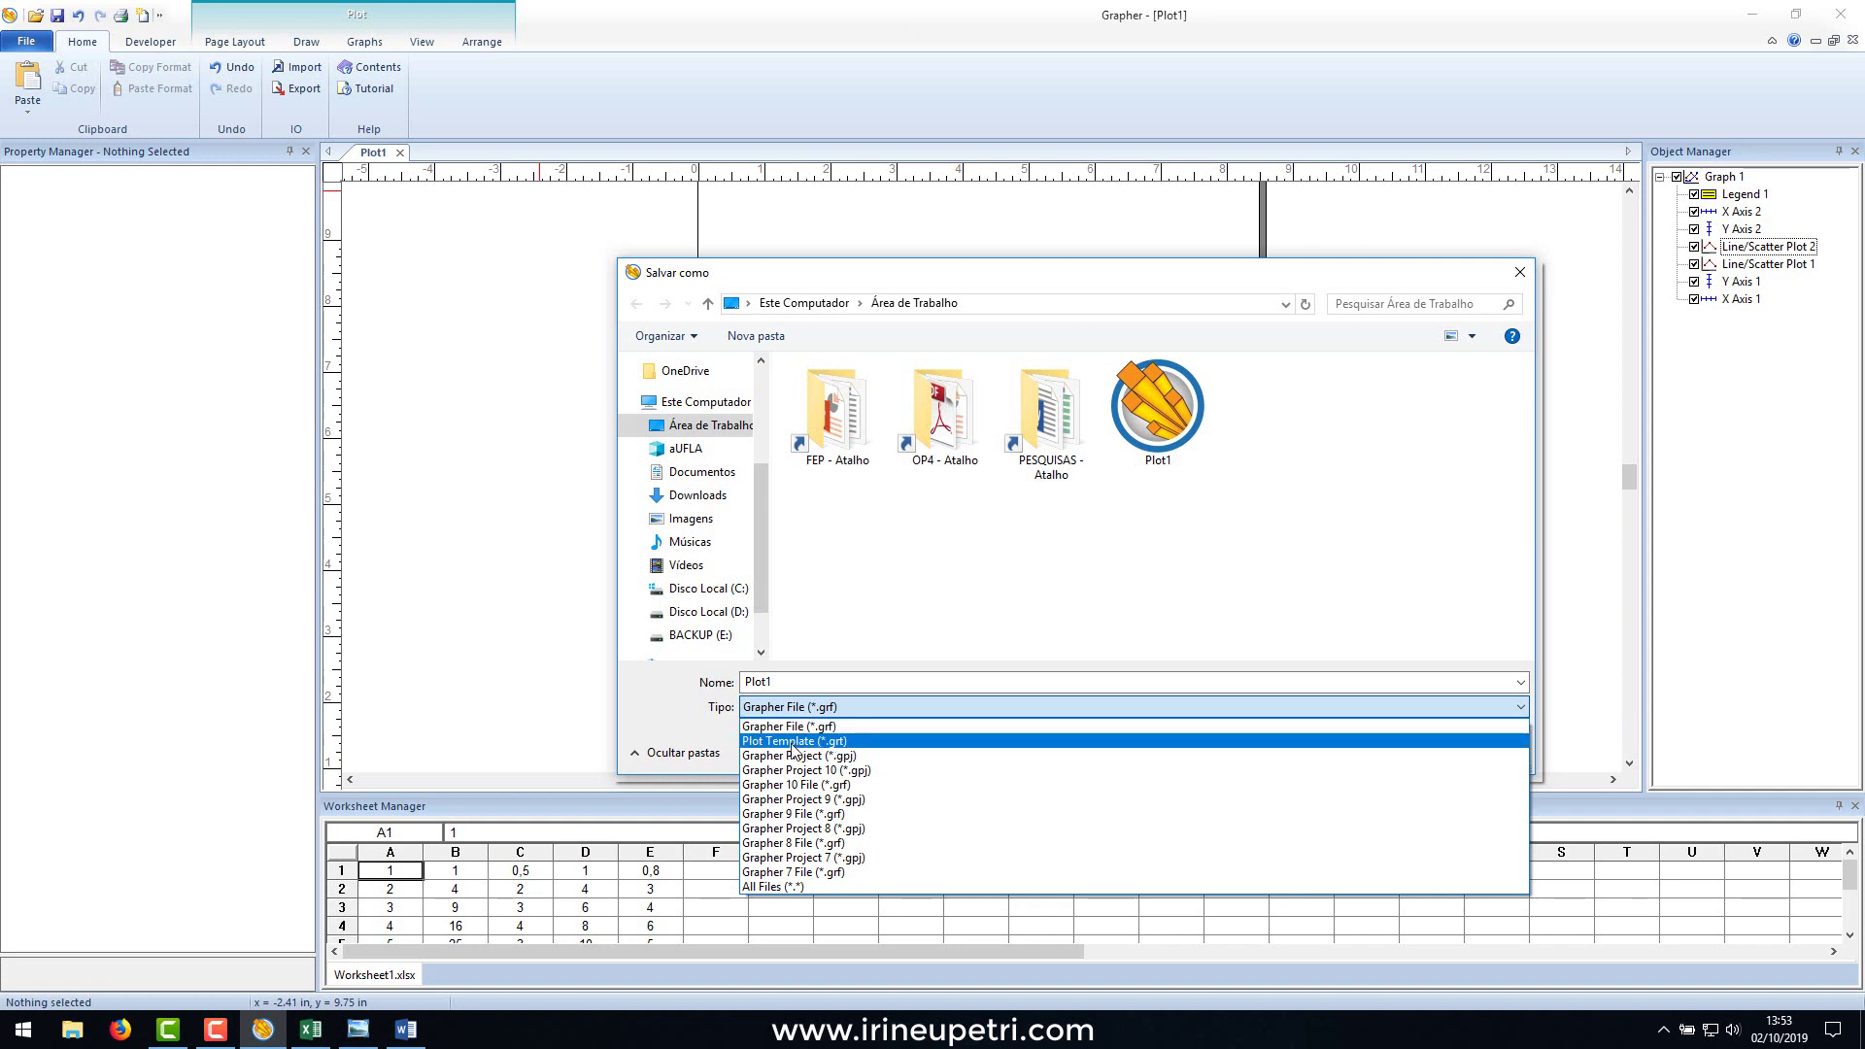
click(793, 742)
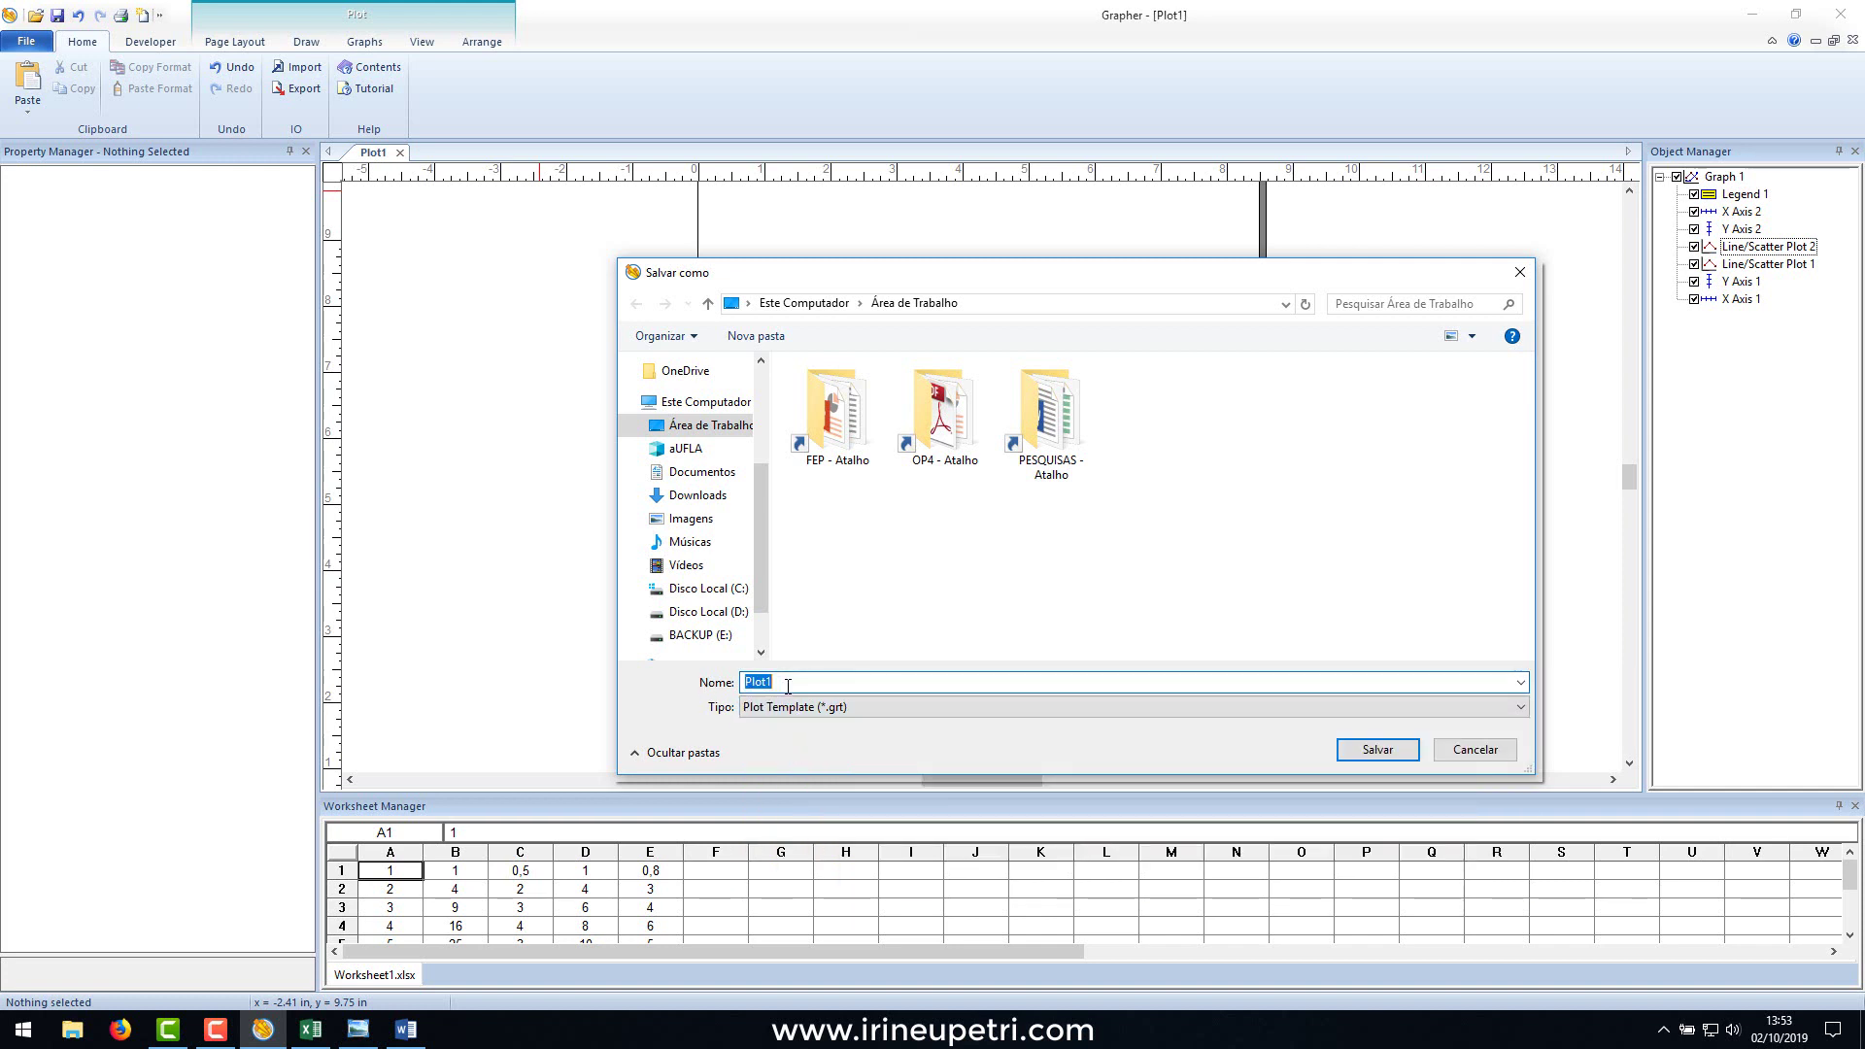
text(tempçate)
text(lat)
text(e1)
click(1344, 750)
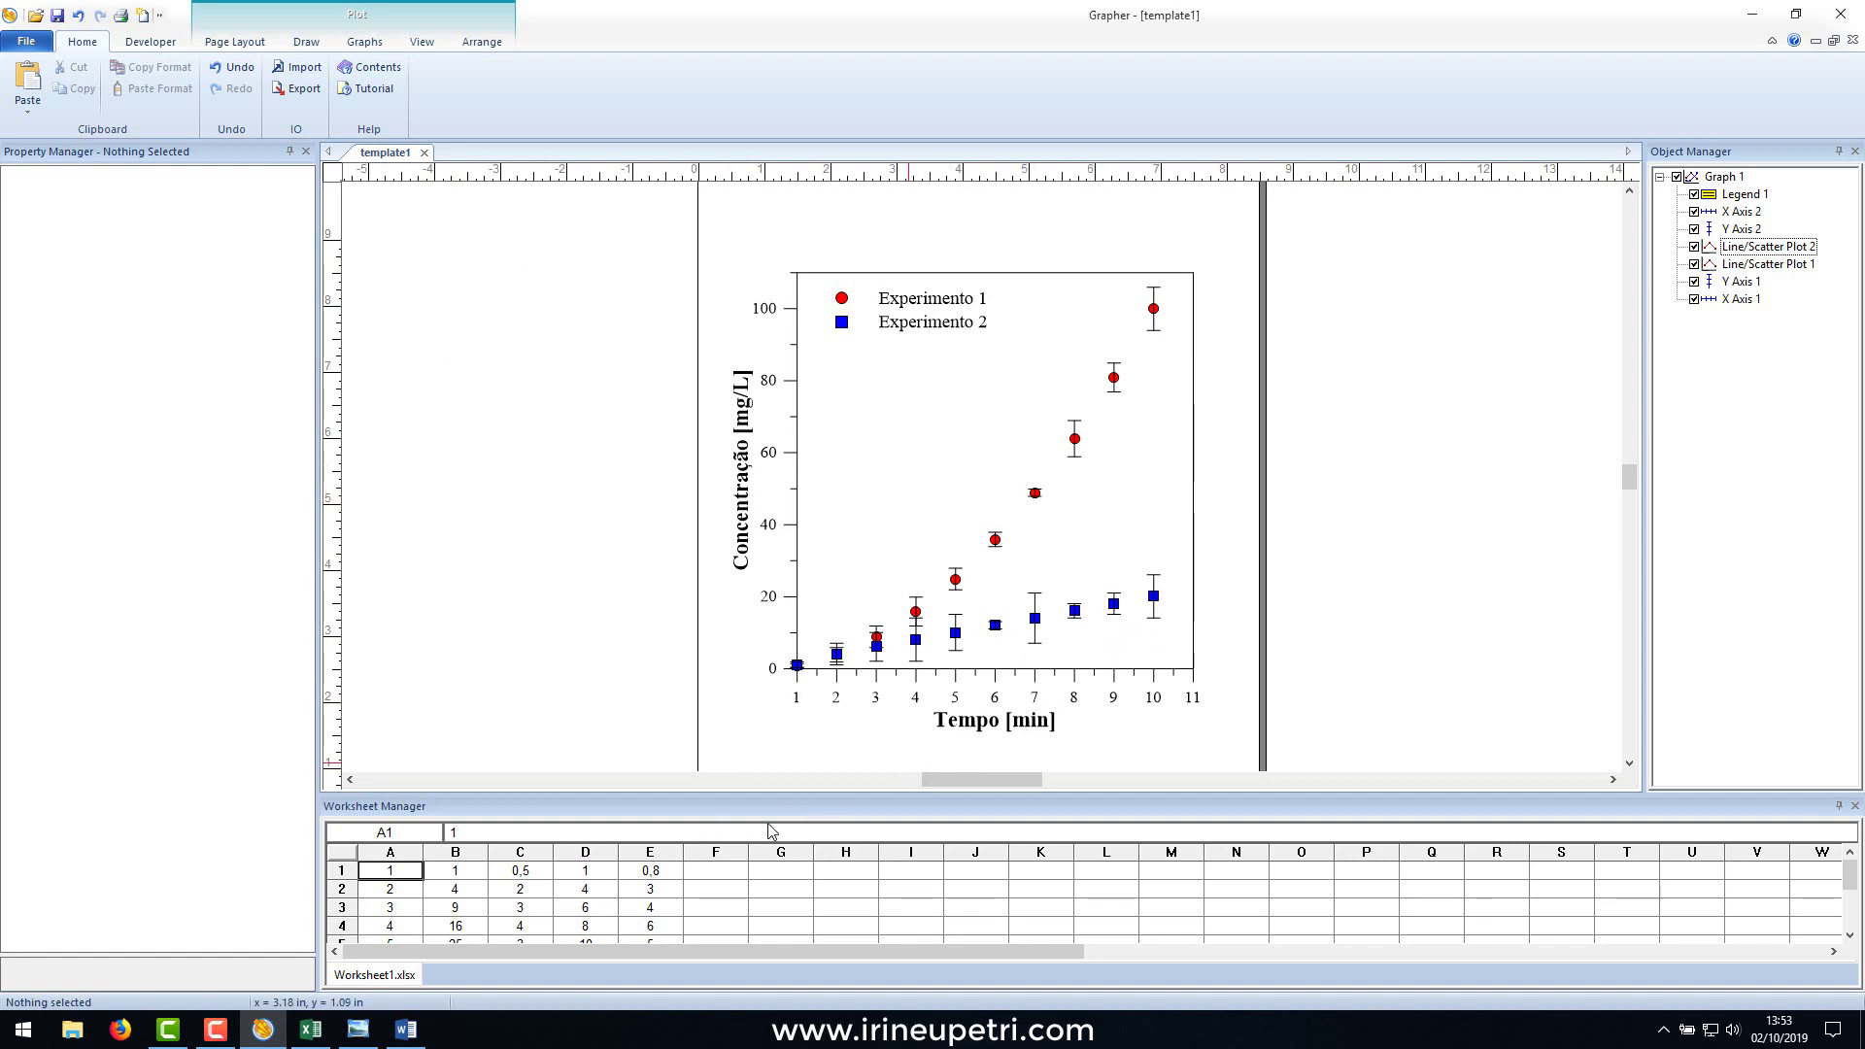
drag(392, 873, 640, 817)
click(511, 886)
click(403, 870)
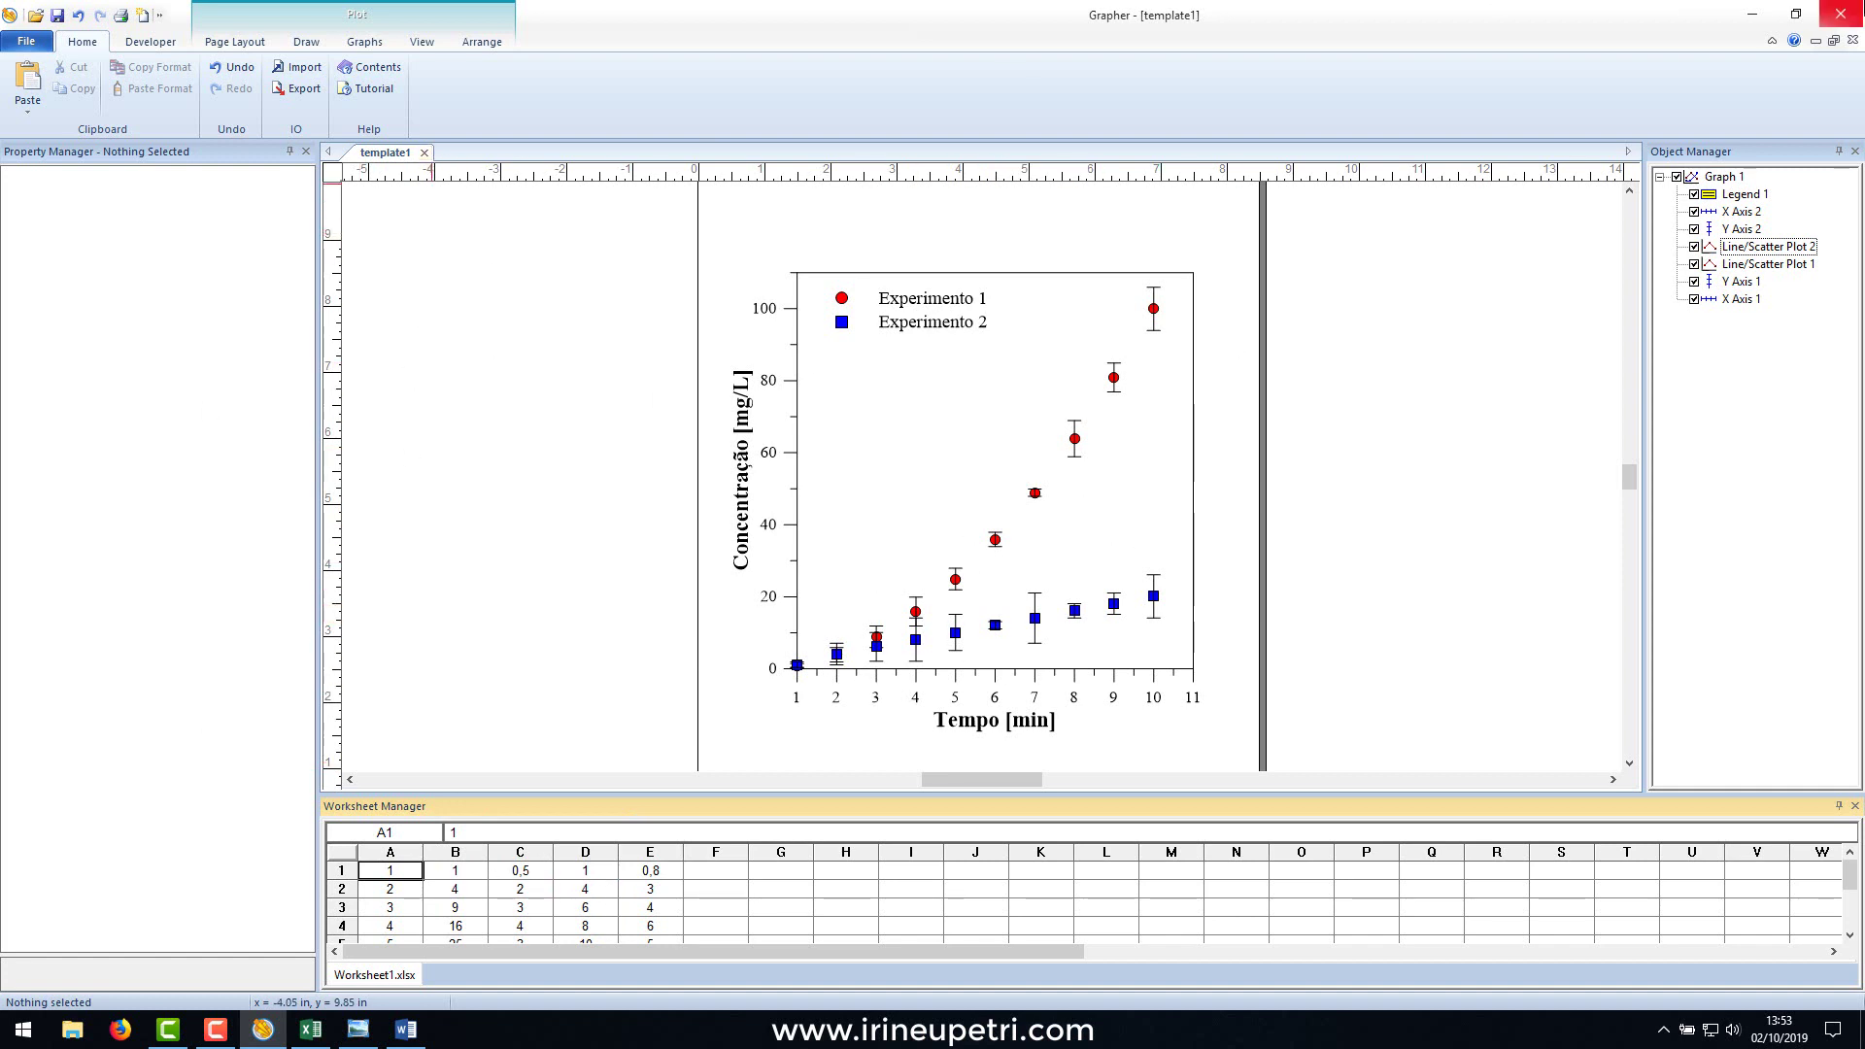
Close Grapher and open the template1 file from the desktop.
click(1841, 13)
key(super+d)
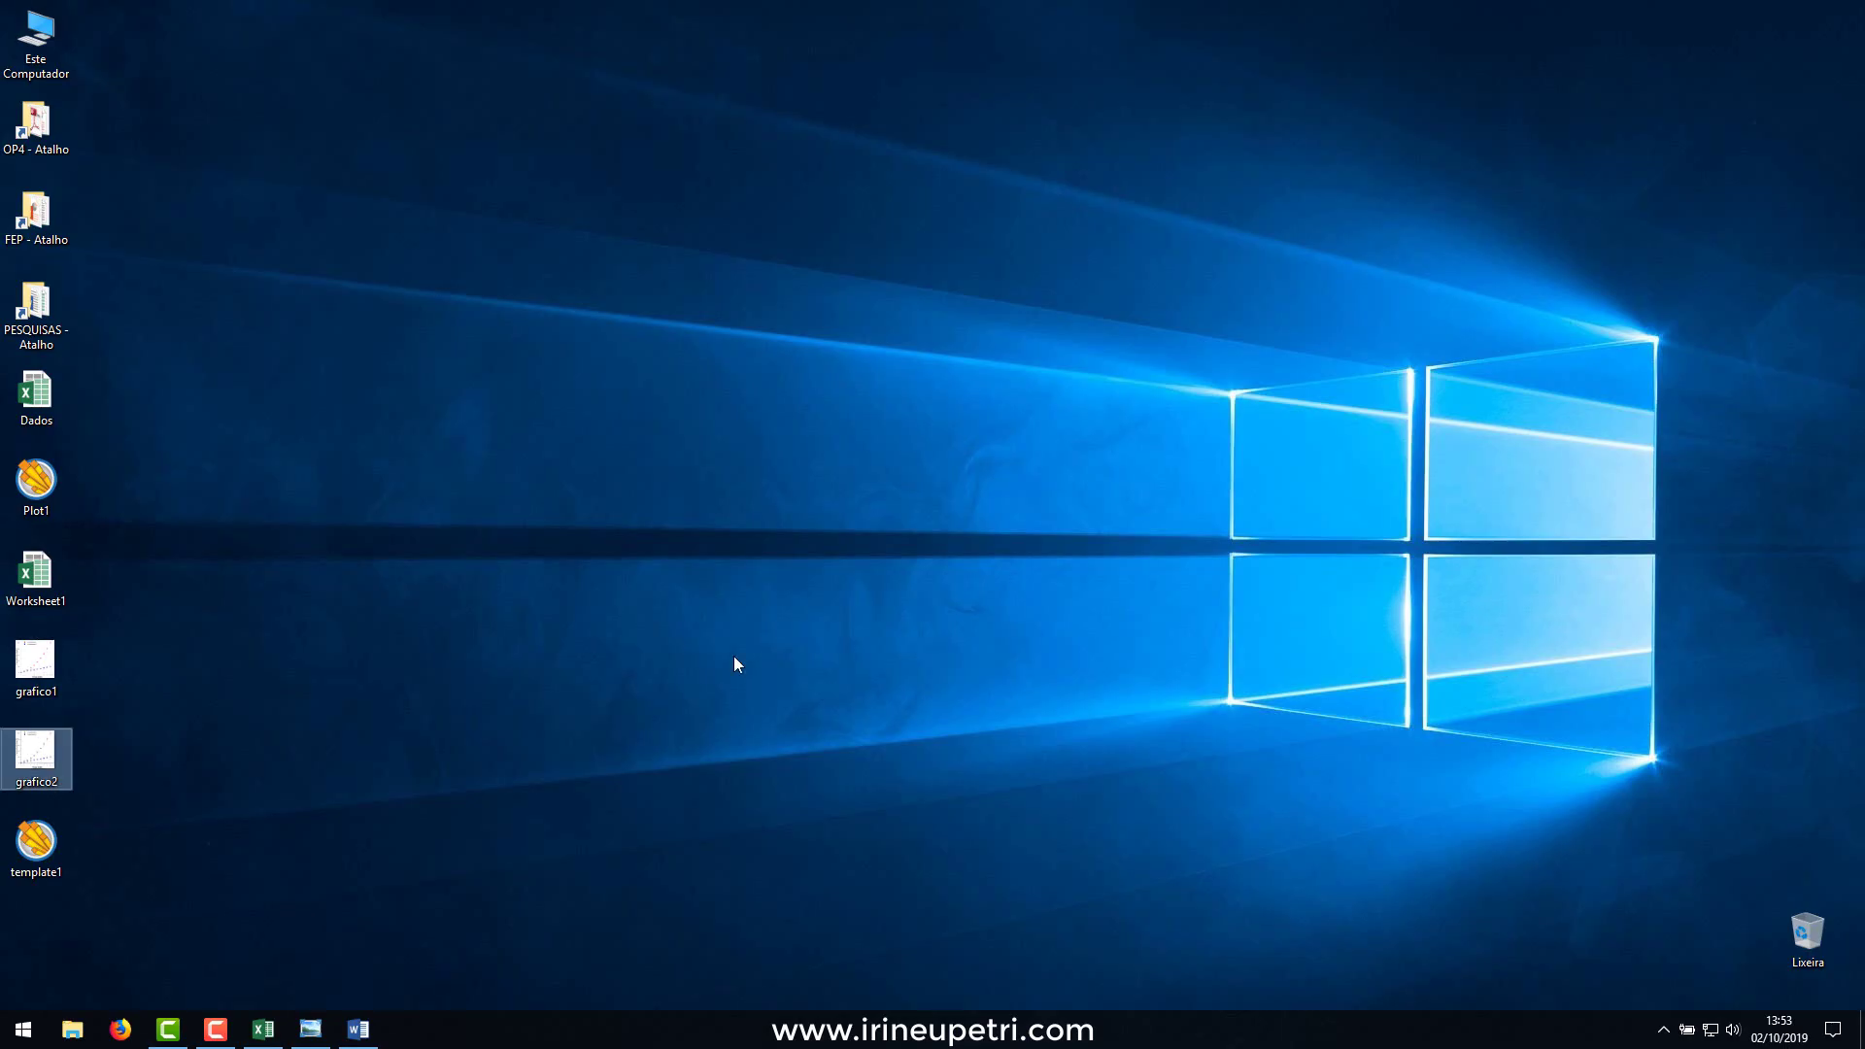
click(59, 855)
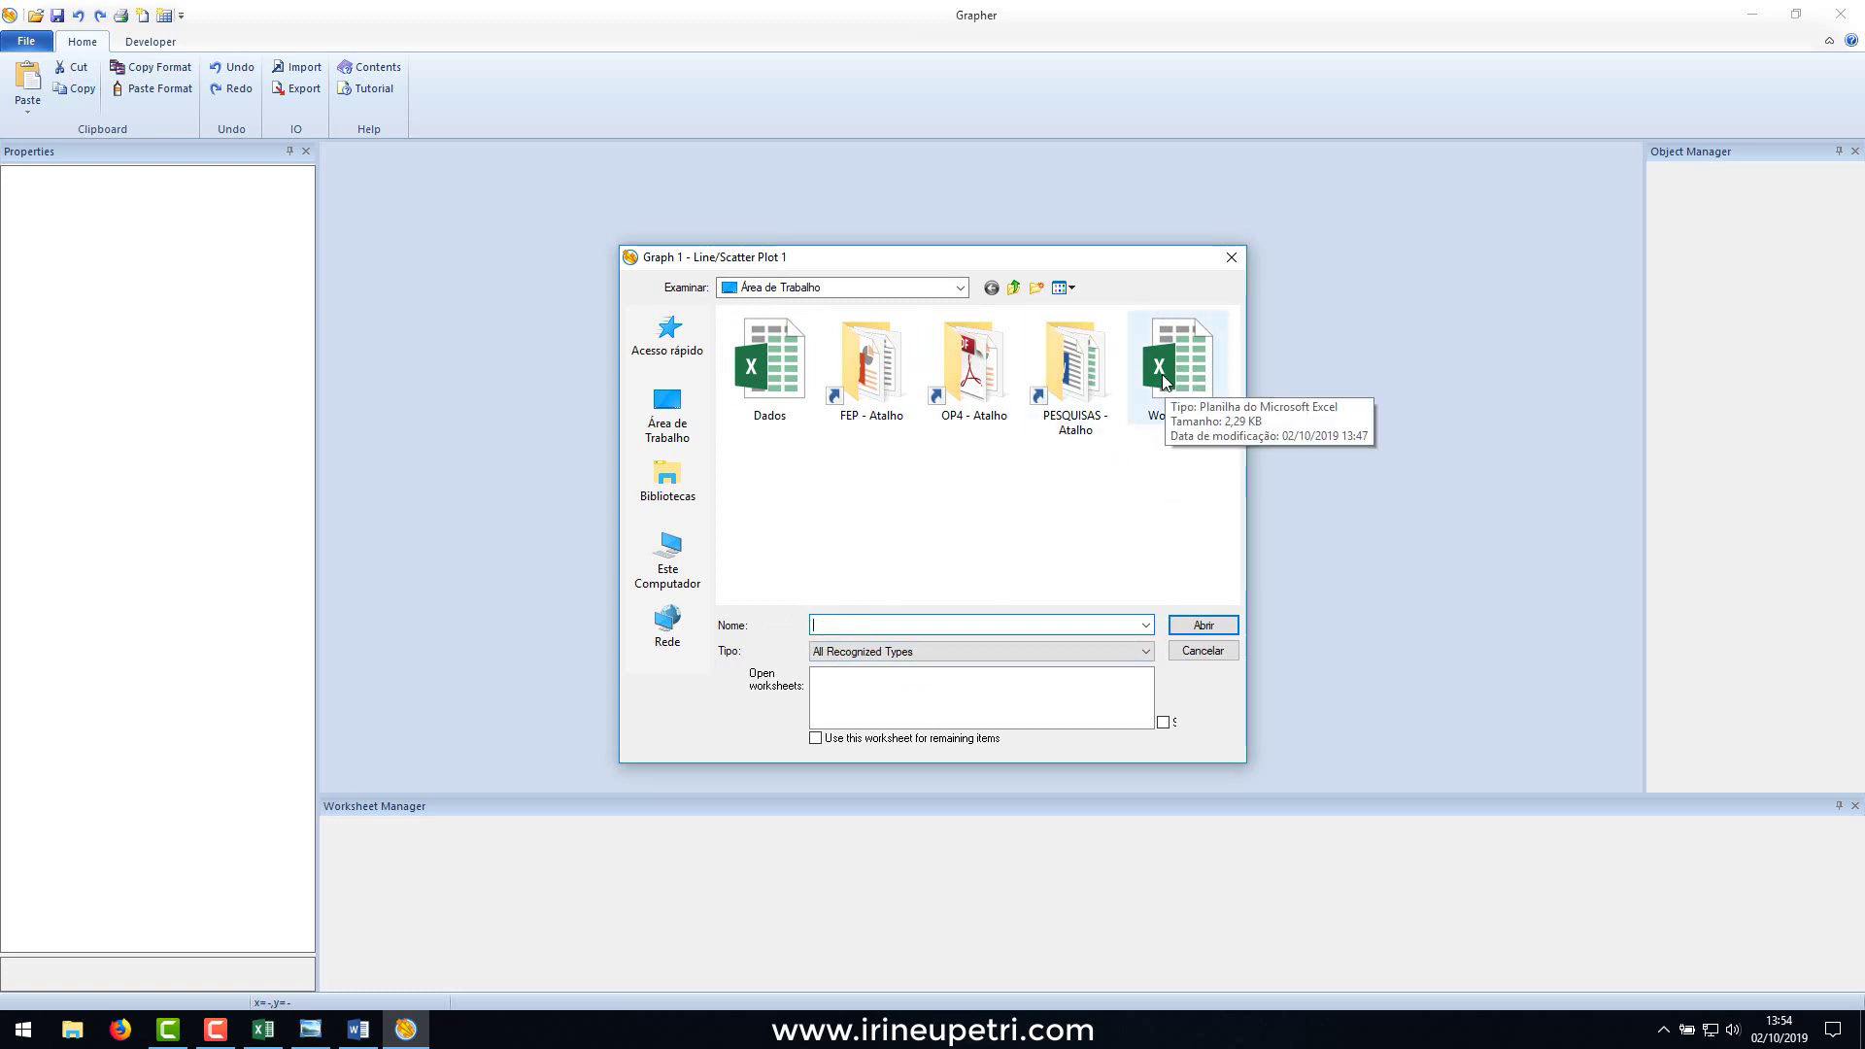
Return to the desktop and duplicate the Worksheet1 file there.
click(1862, 1030)
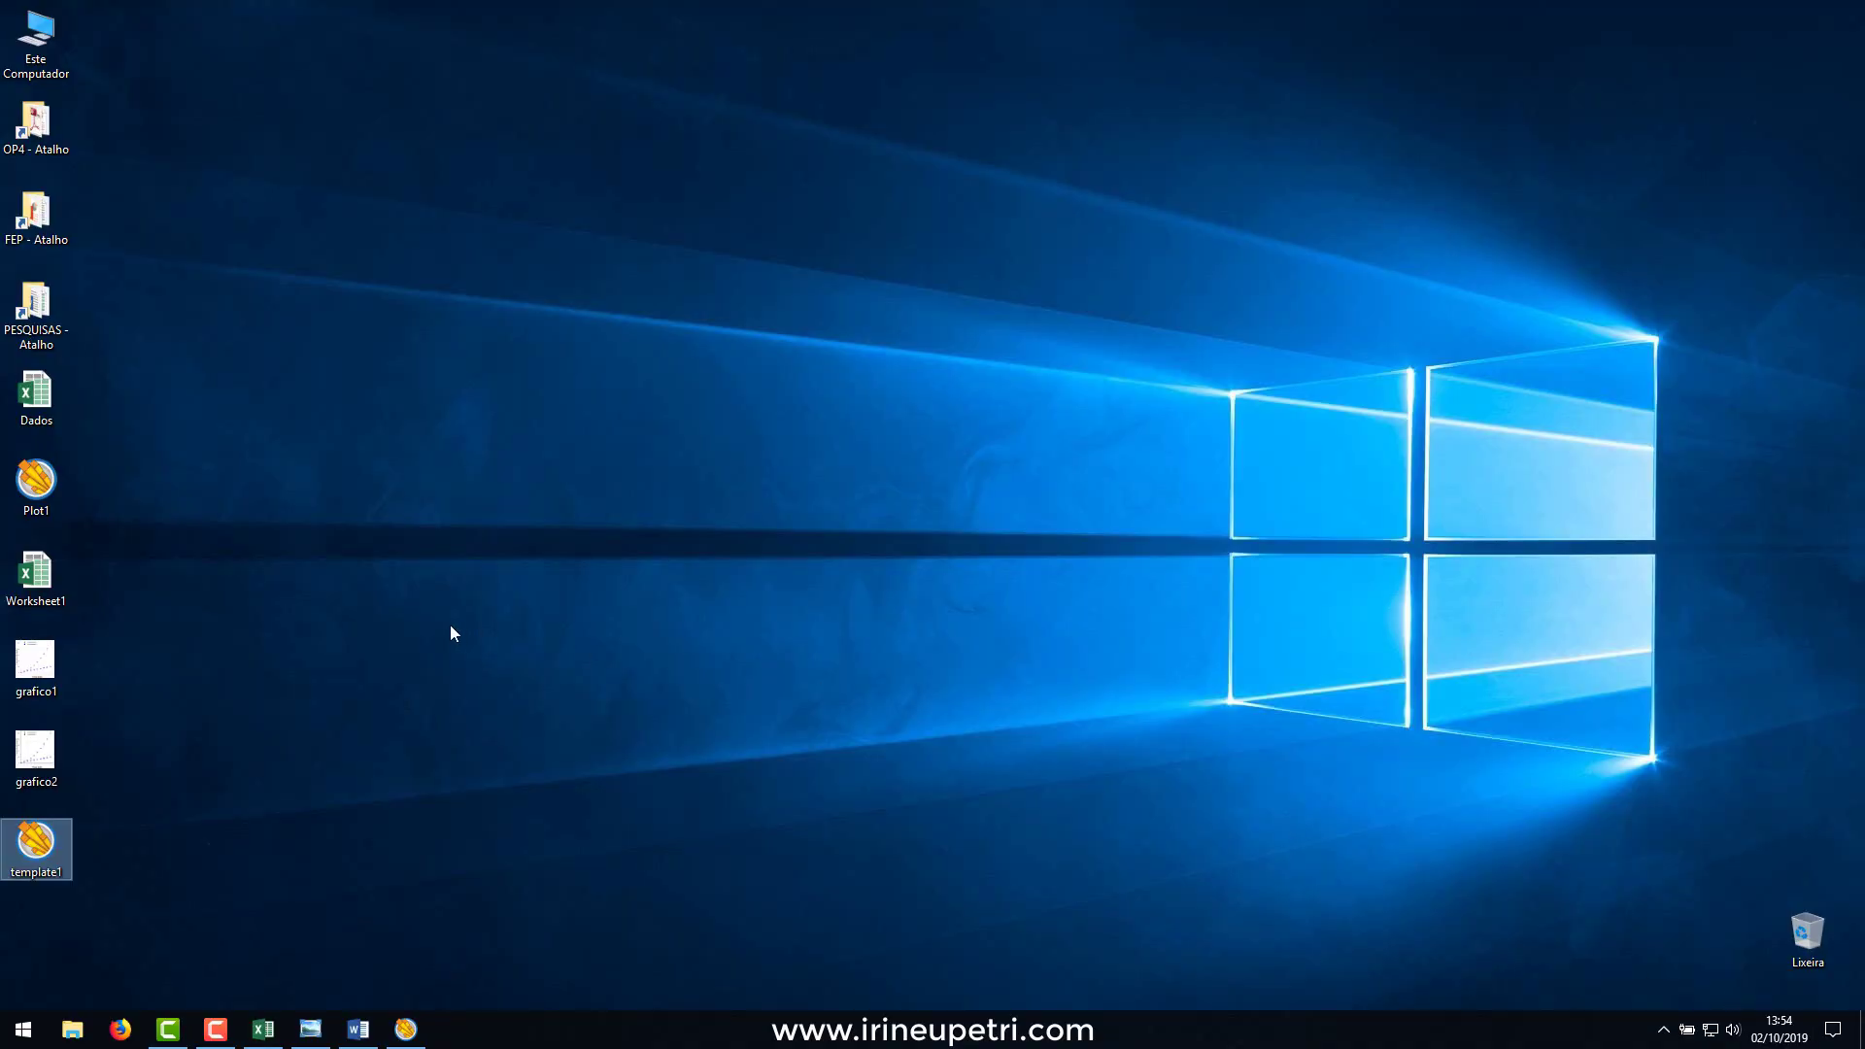
click(32, 578)
key(ctrl+c)
key(ctrl+v)
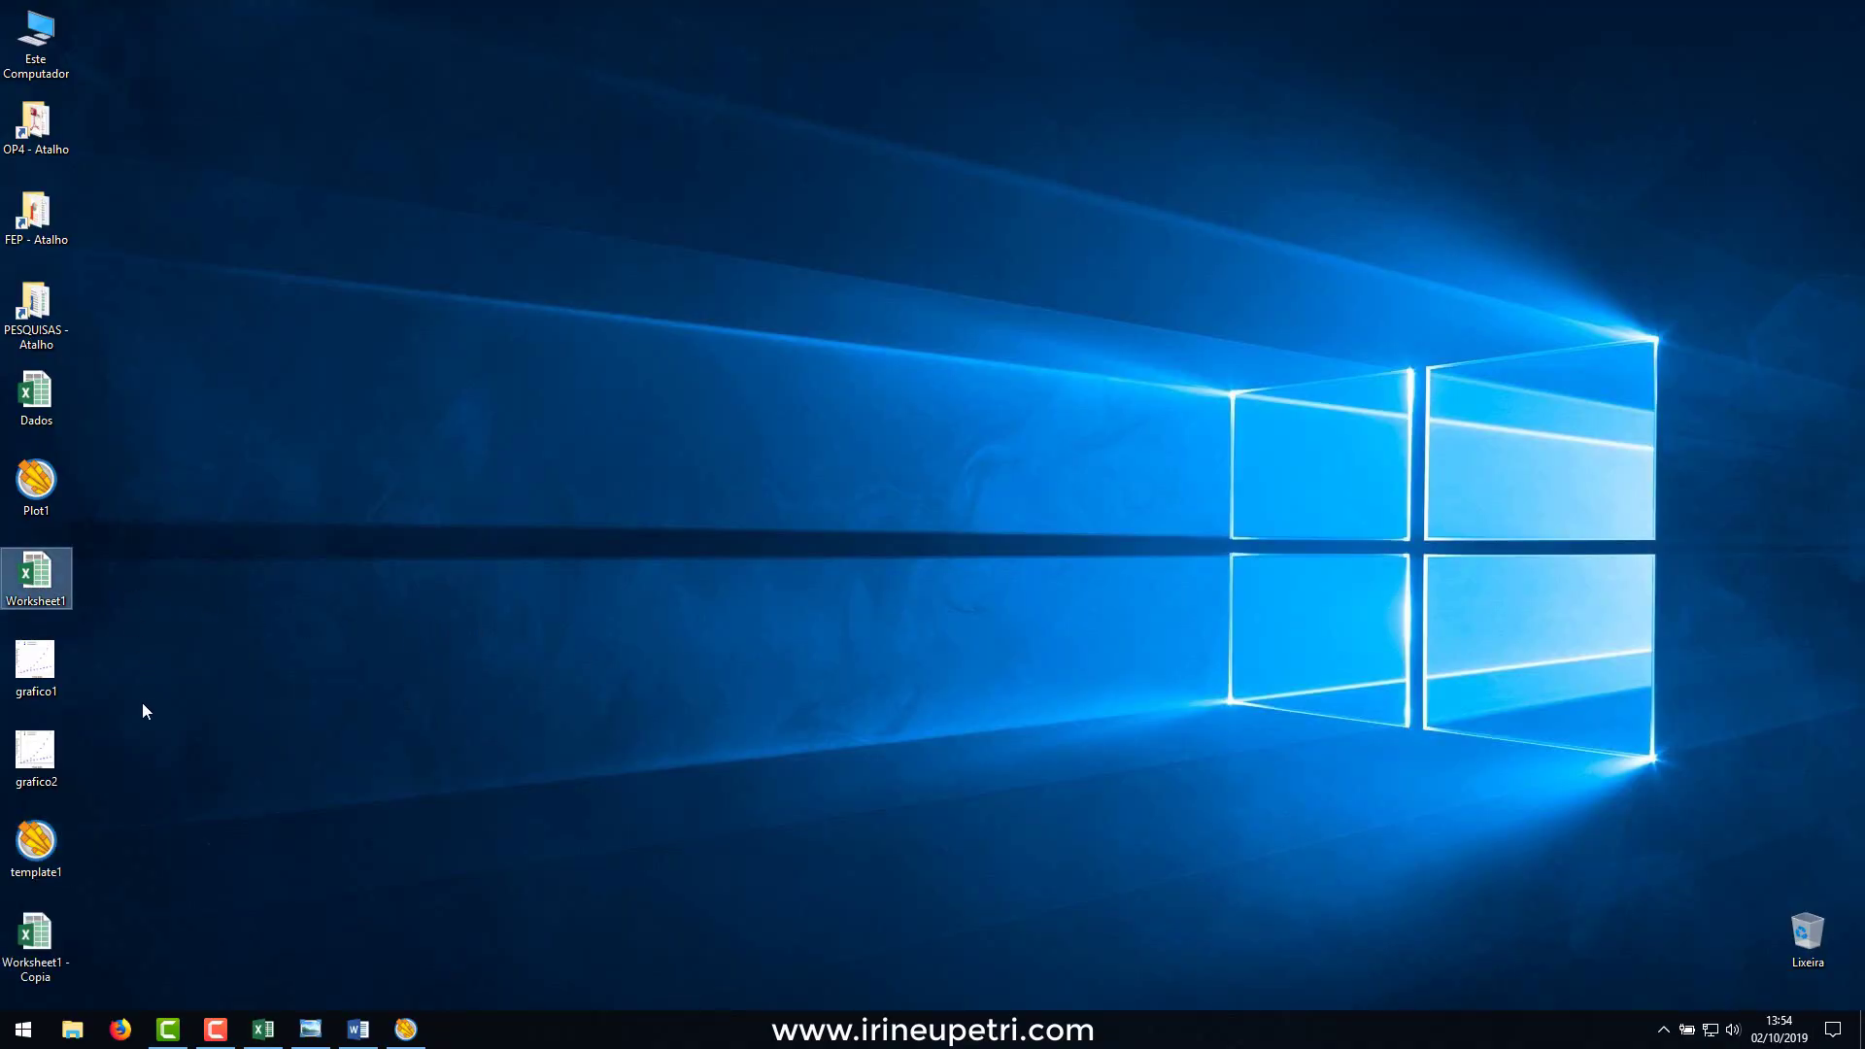
Open the Worksheet1 - Copia file in Excel and select the first value in column A.
double_click(39, 938)
click(307, 404)
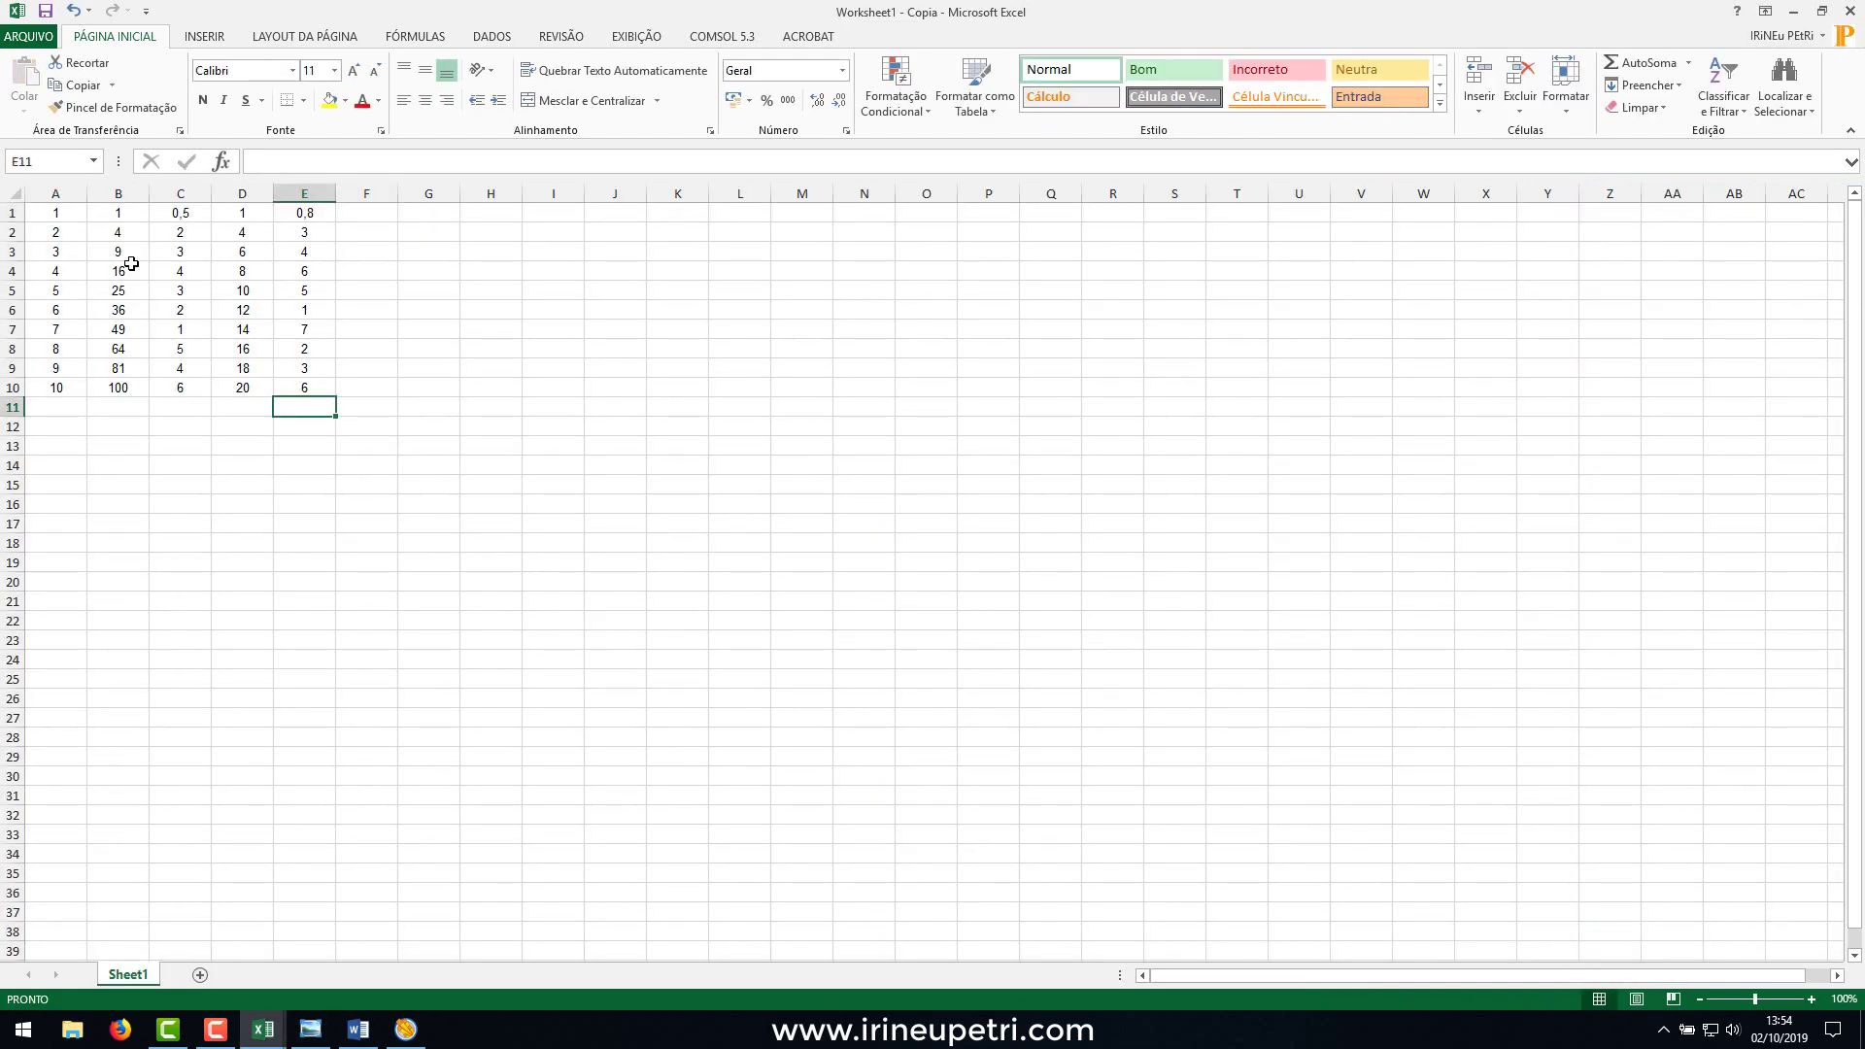
click(71, 221)
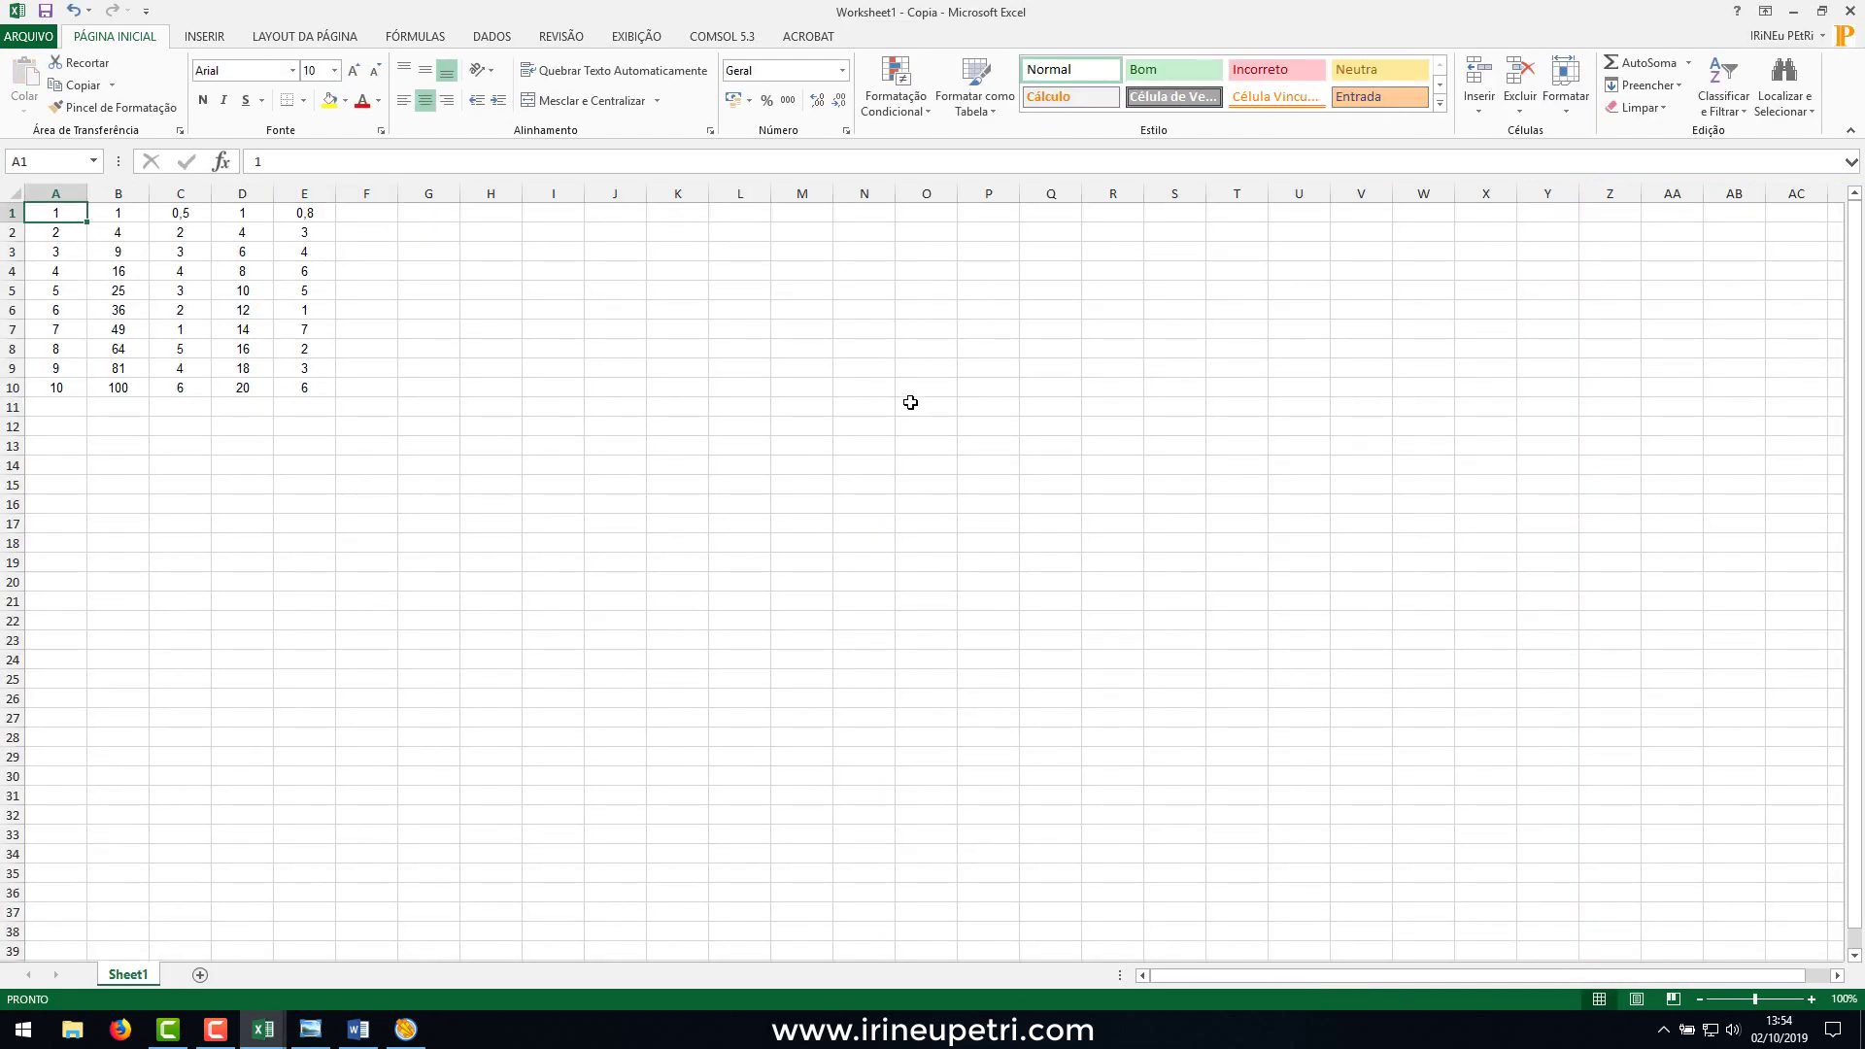
Replace the values in A1:A10 with 2, 5, 6, 8, 10, 14, 16, 29, 35 and 45, and close the workbook.
text(2)
key(Return)
text(5)
key(Return)
text(6)
key(Return)
text(8)
key(Return)
text(10)
key(Return)
text(14)
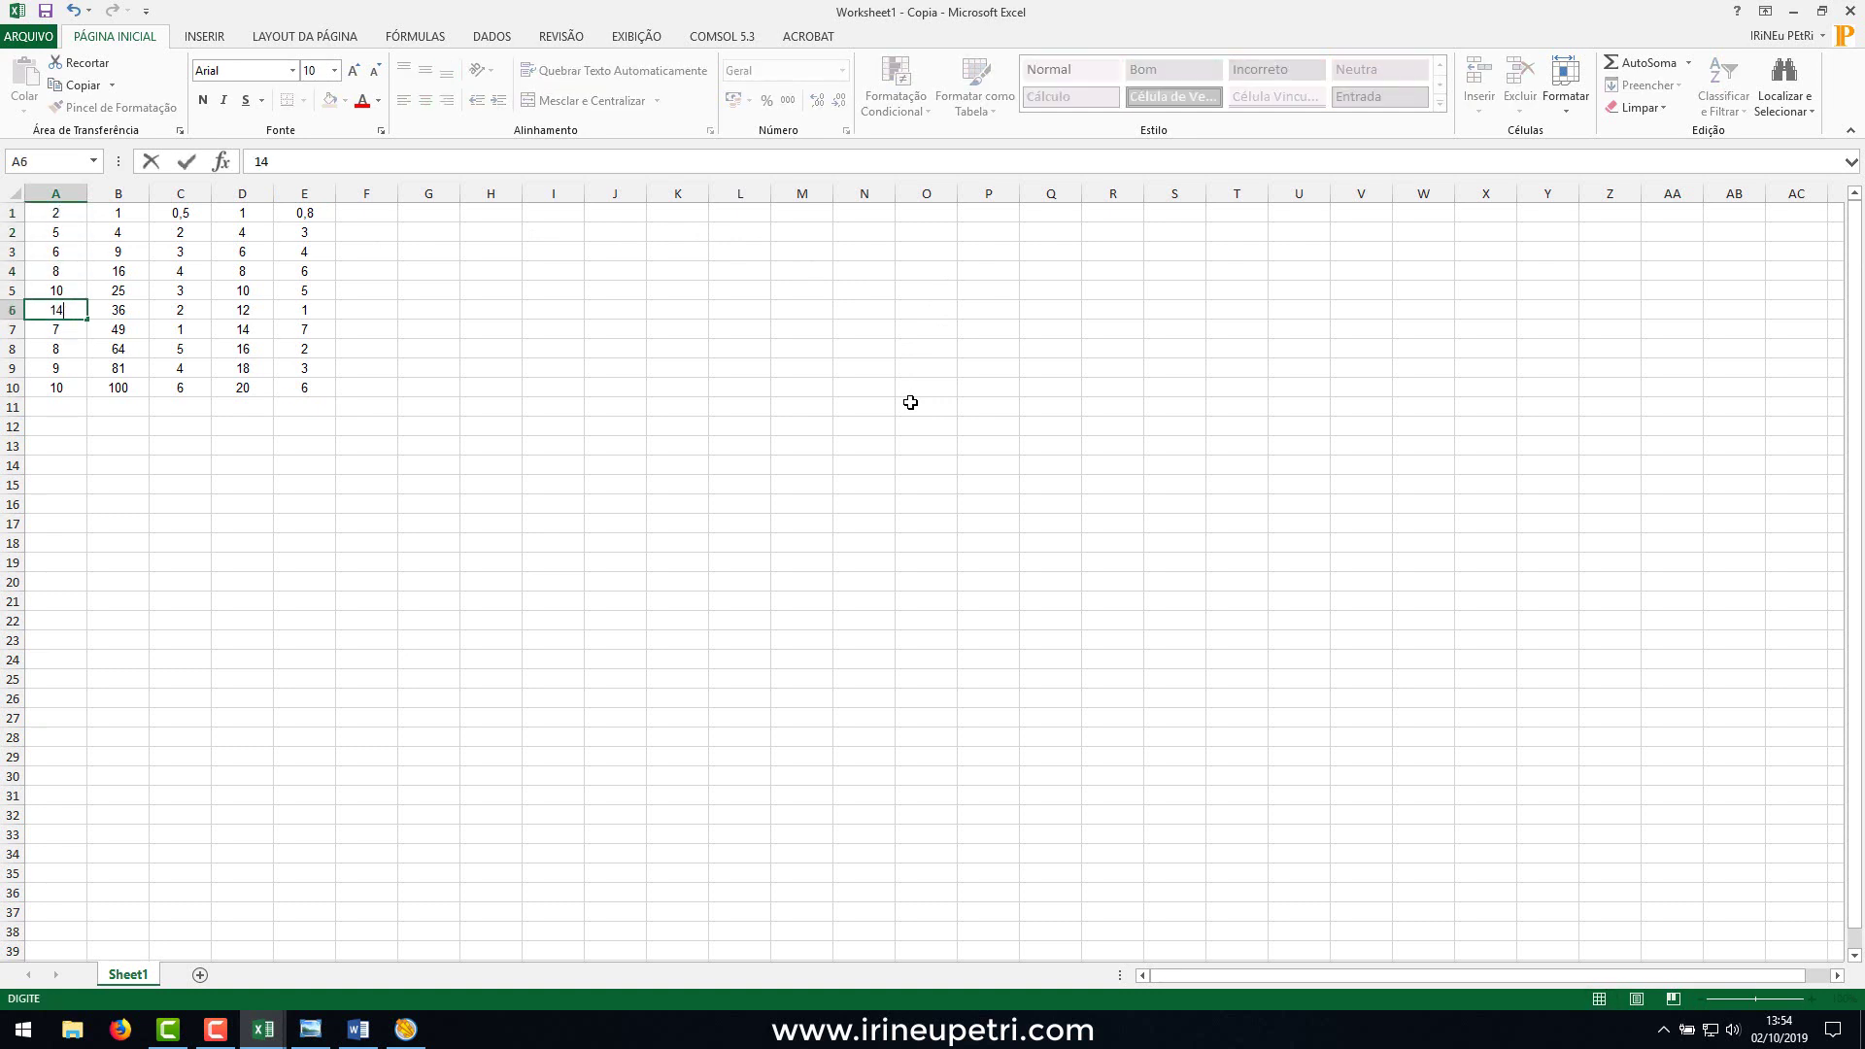
key(Return)
text(16)
key(Return)
text(9)
key(Return)
key(Up)
text(29)
key(Return)
text(35)
key(Return)
text(45)
key(Return)
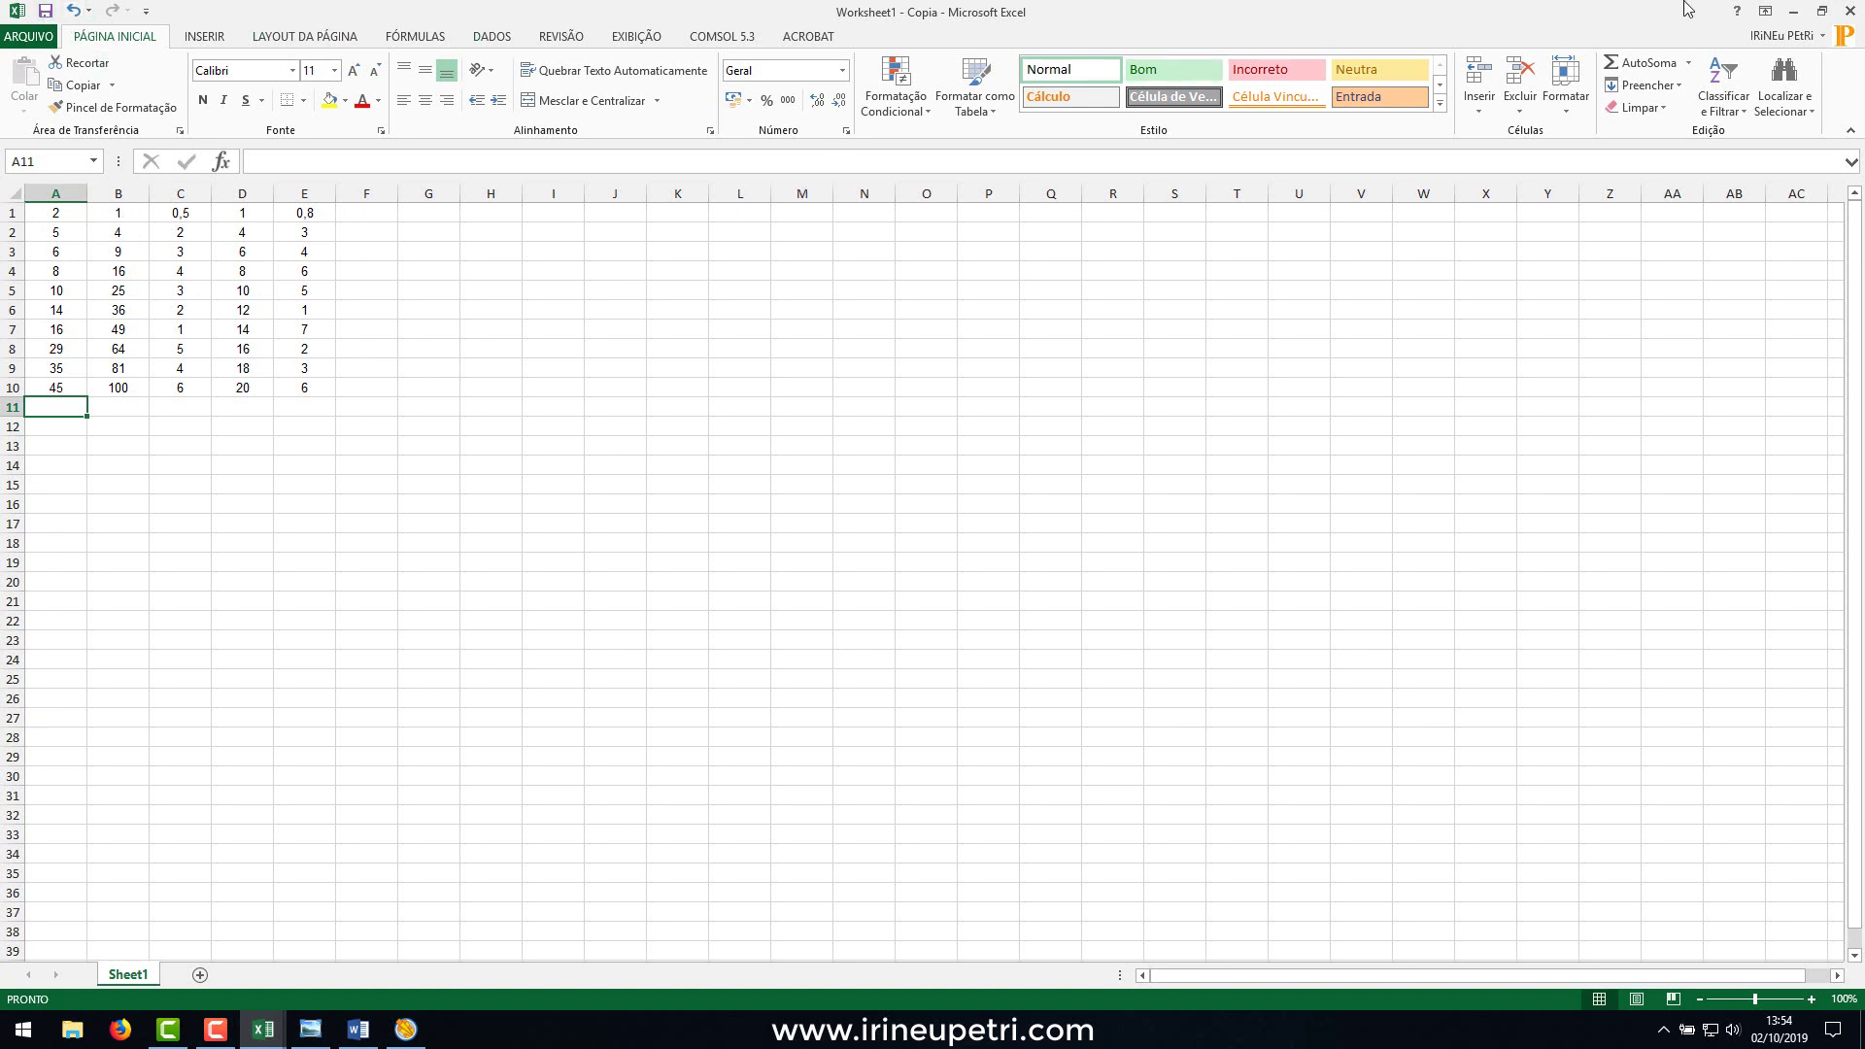
click(1850, 11)
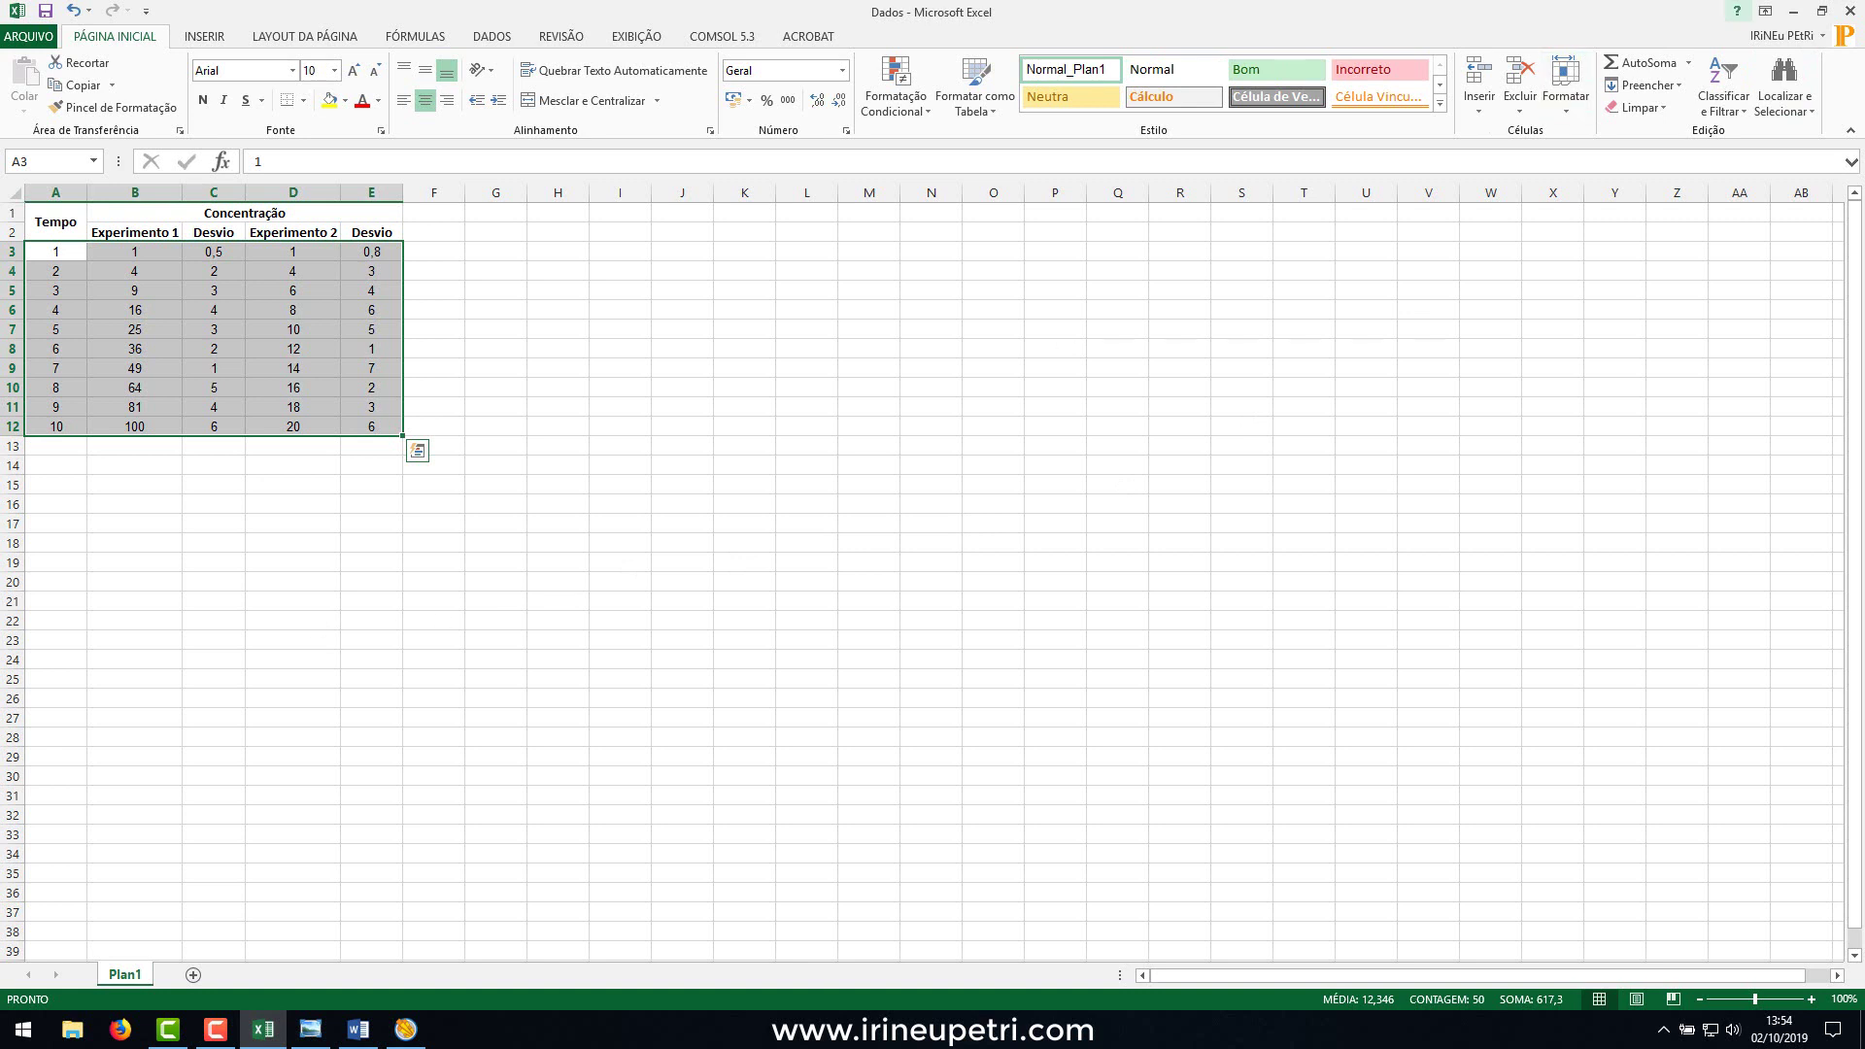
Switch to Grapher and load the Worksheet1 - Copia file as data for both Line/Scatter Plot 1 and Line/Scatter Plot 2.
click(427, 1036)
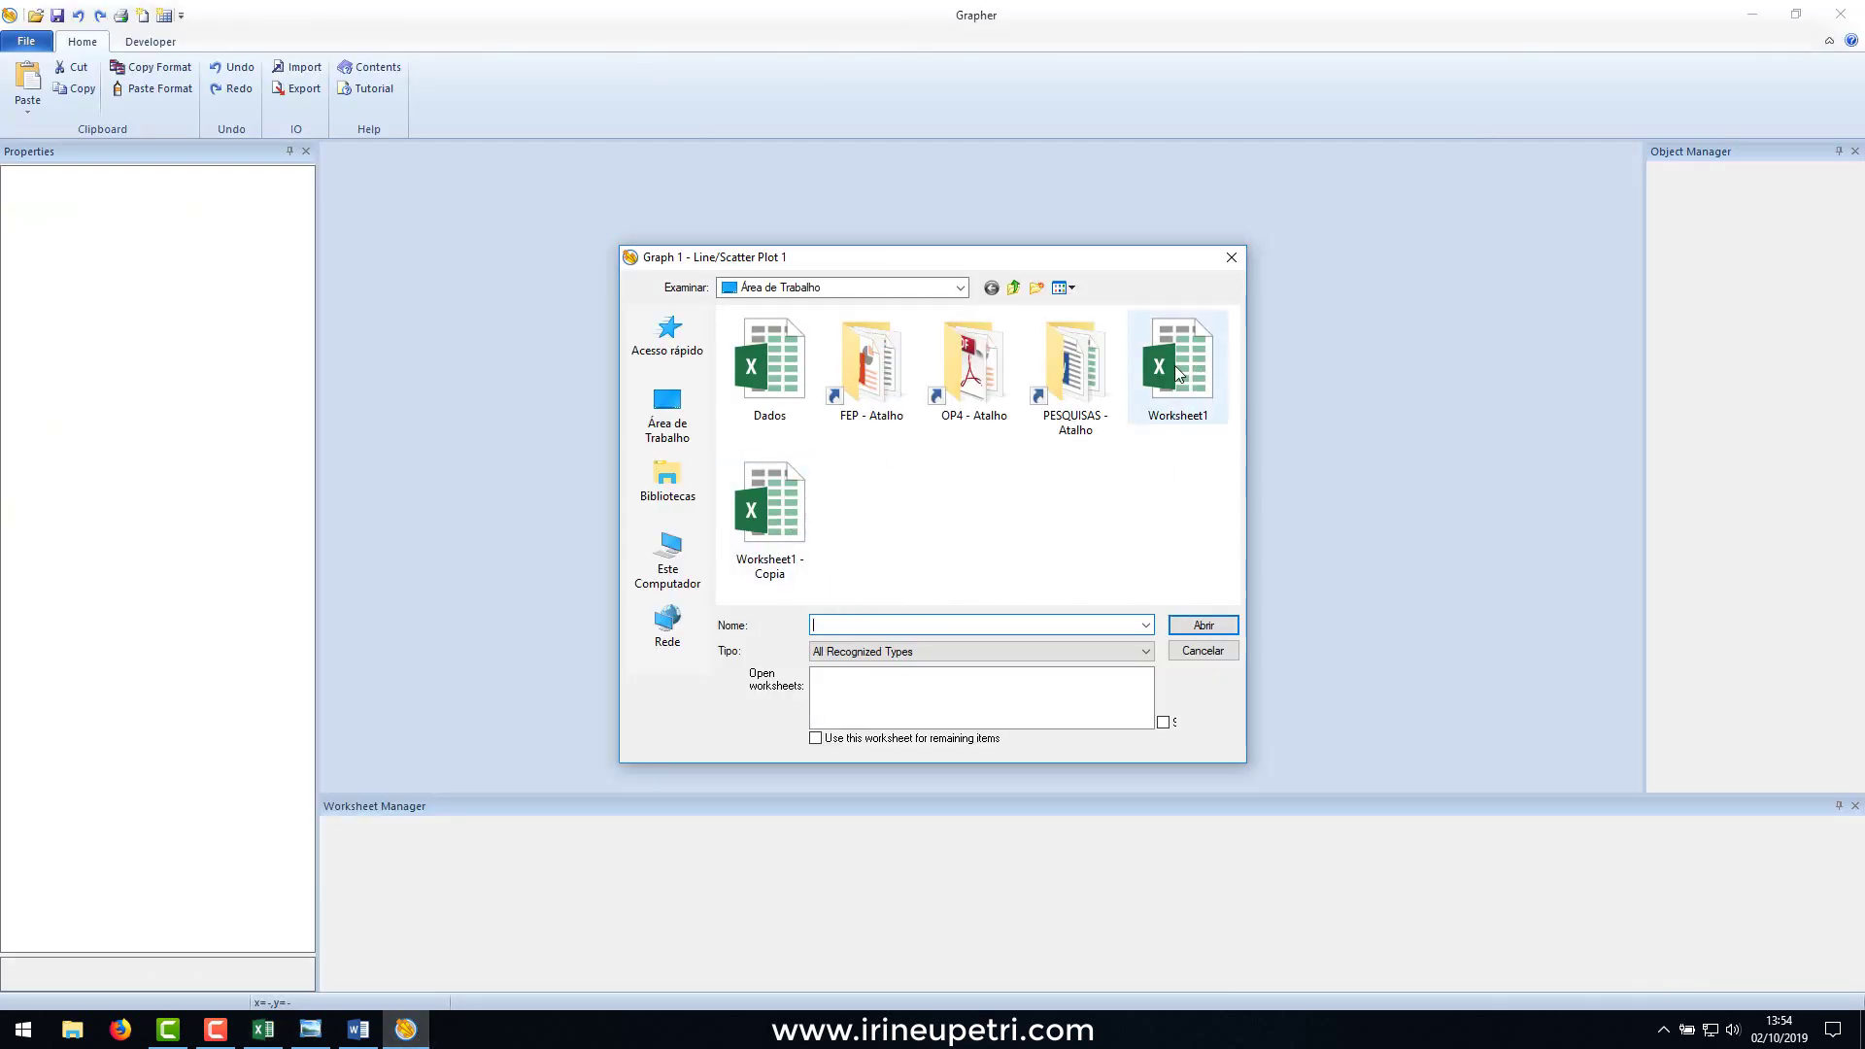
click(778, 540)
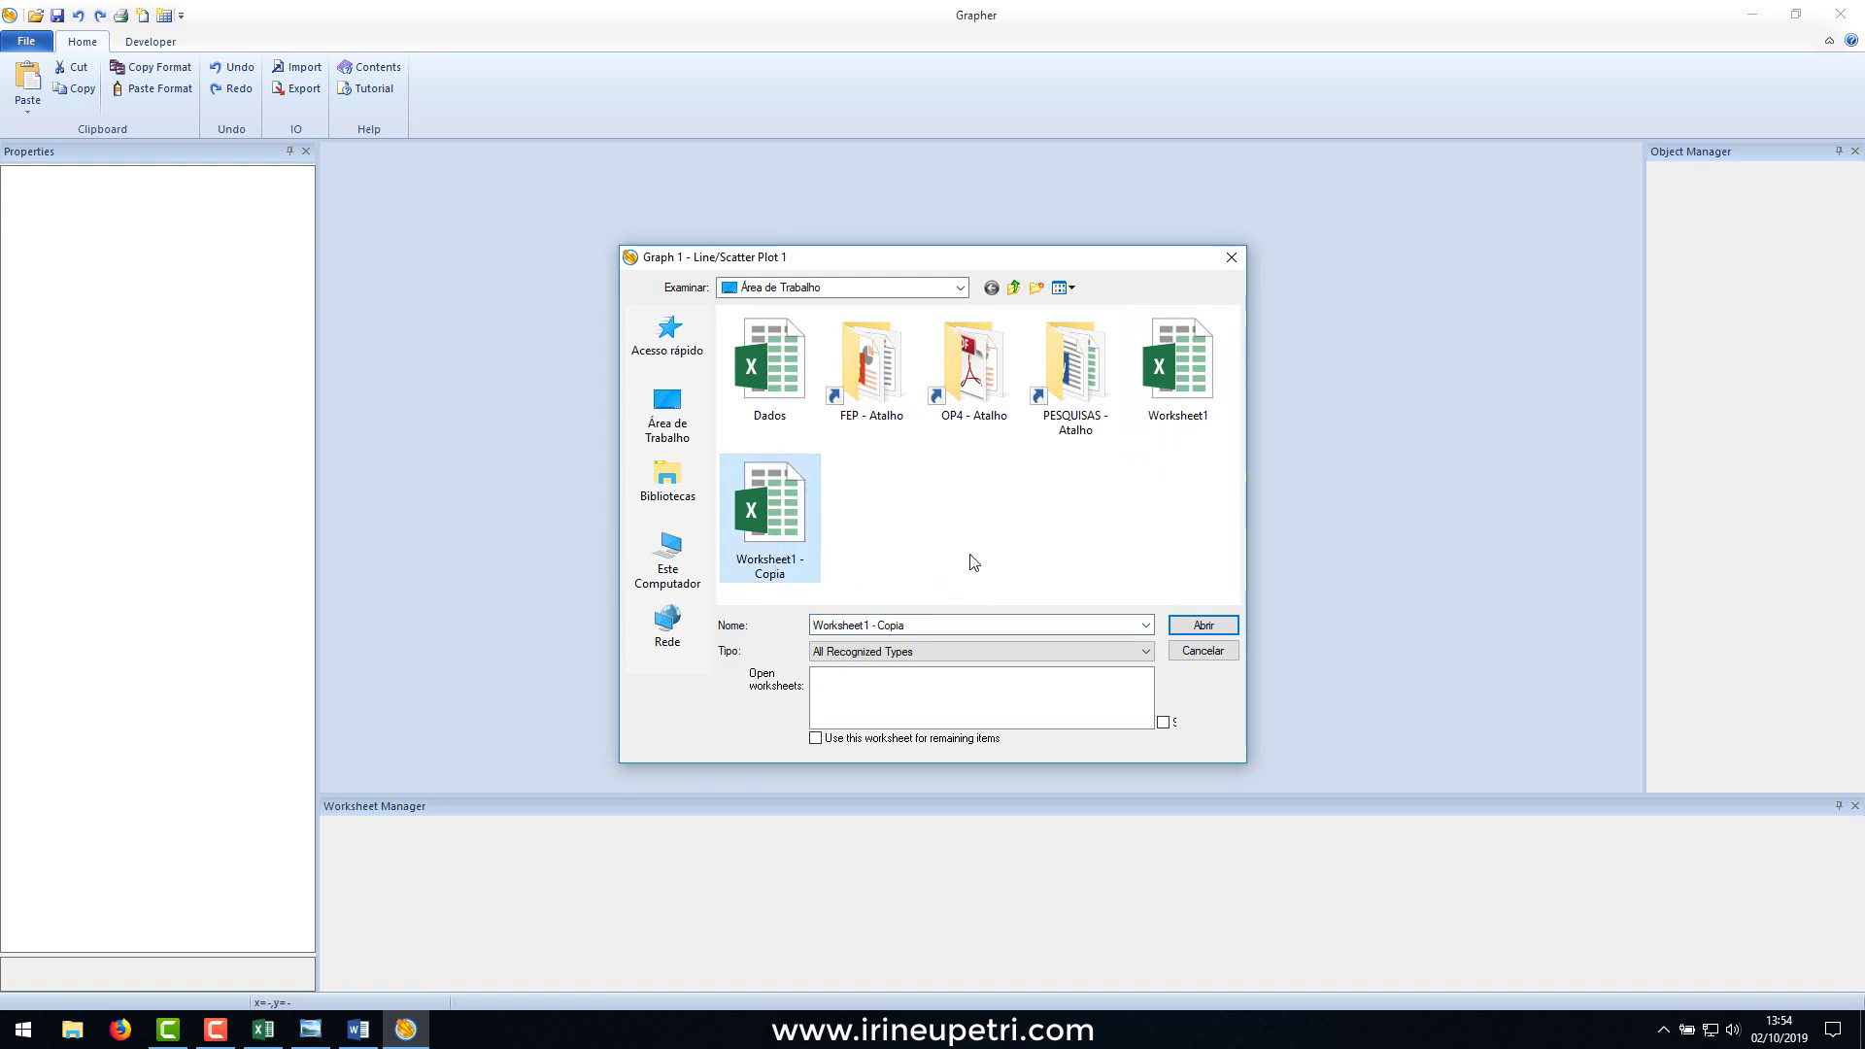
click(1209, 626)
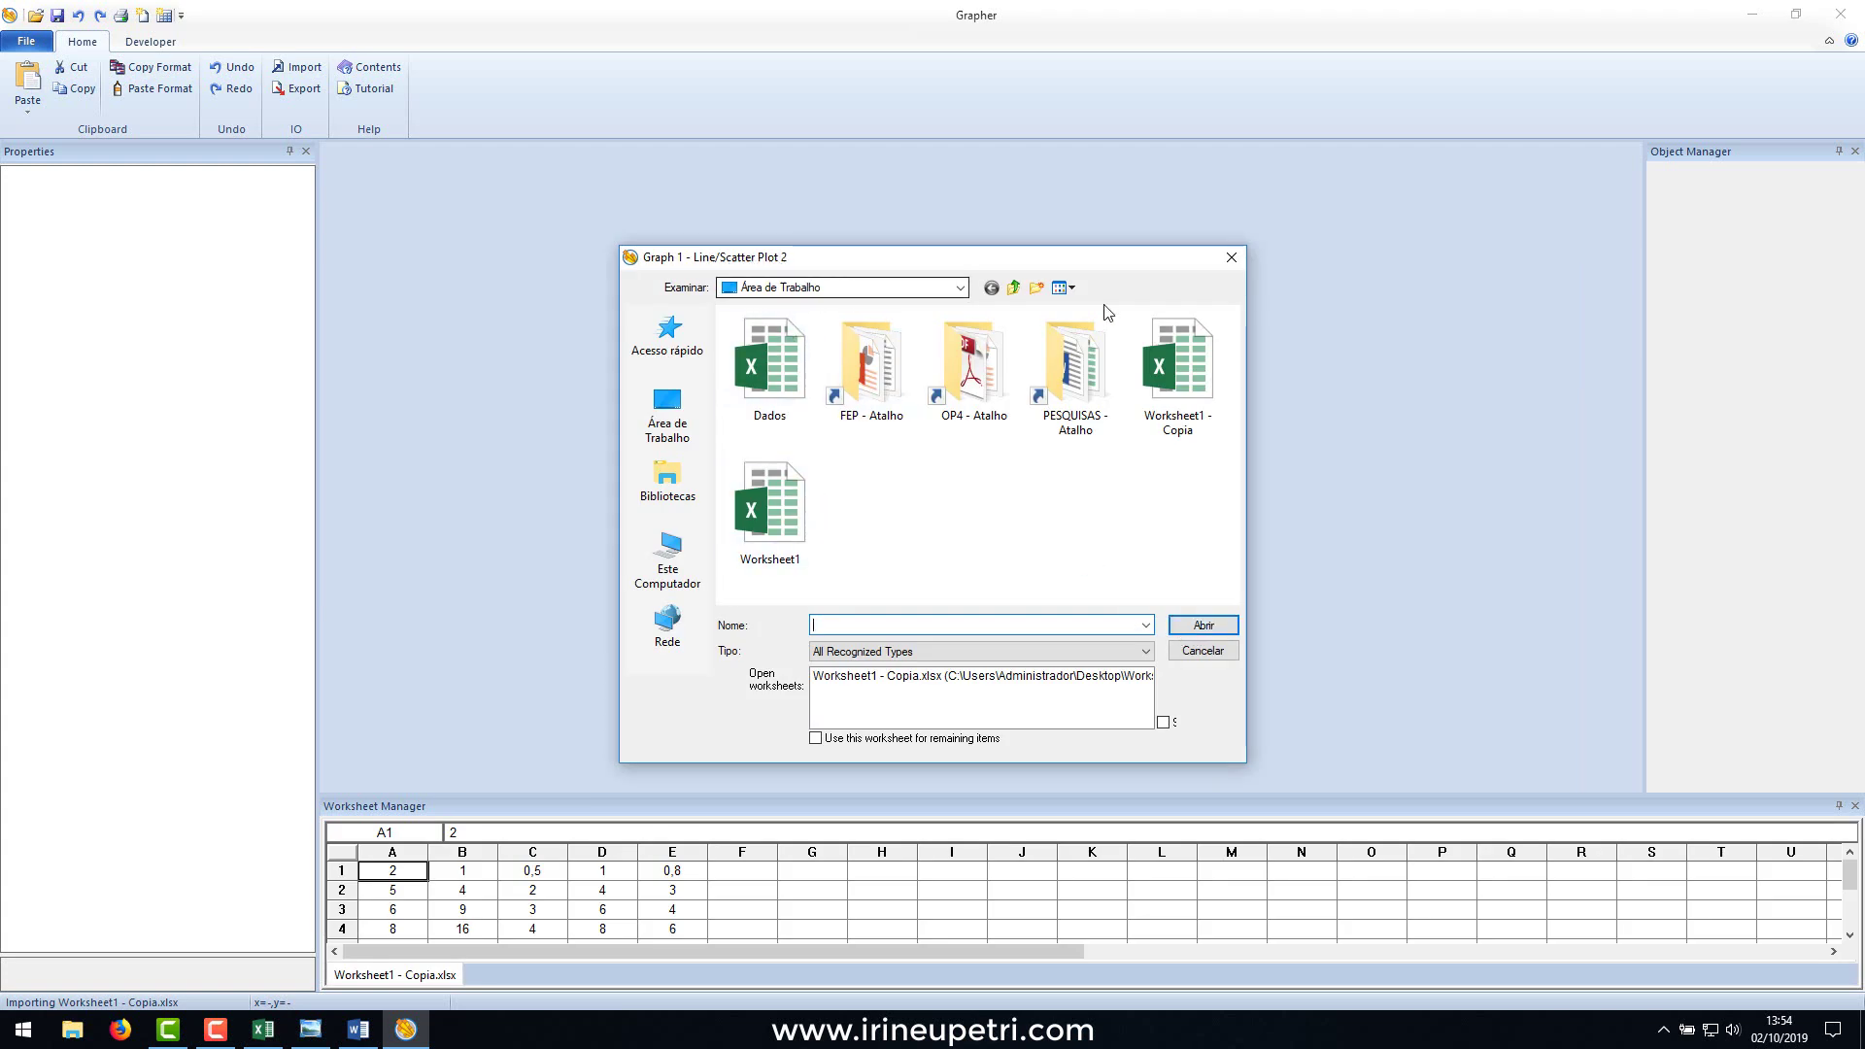
click(1201, 379)
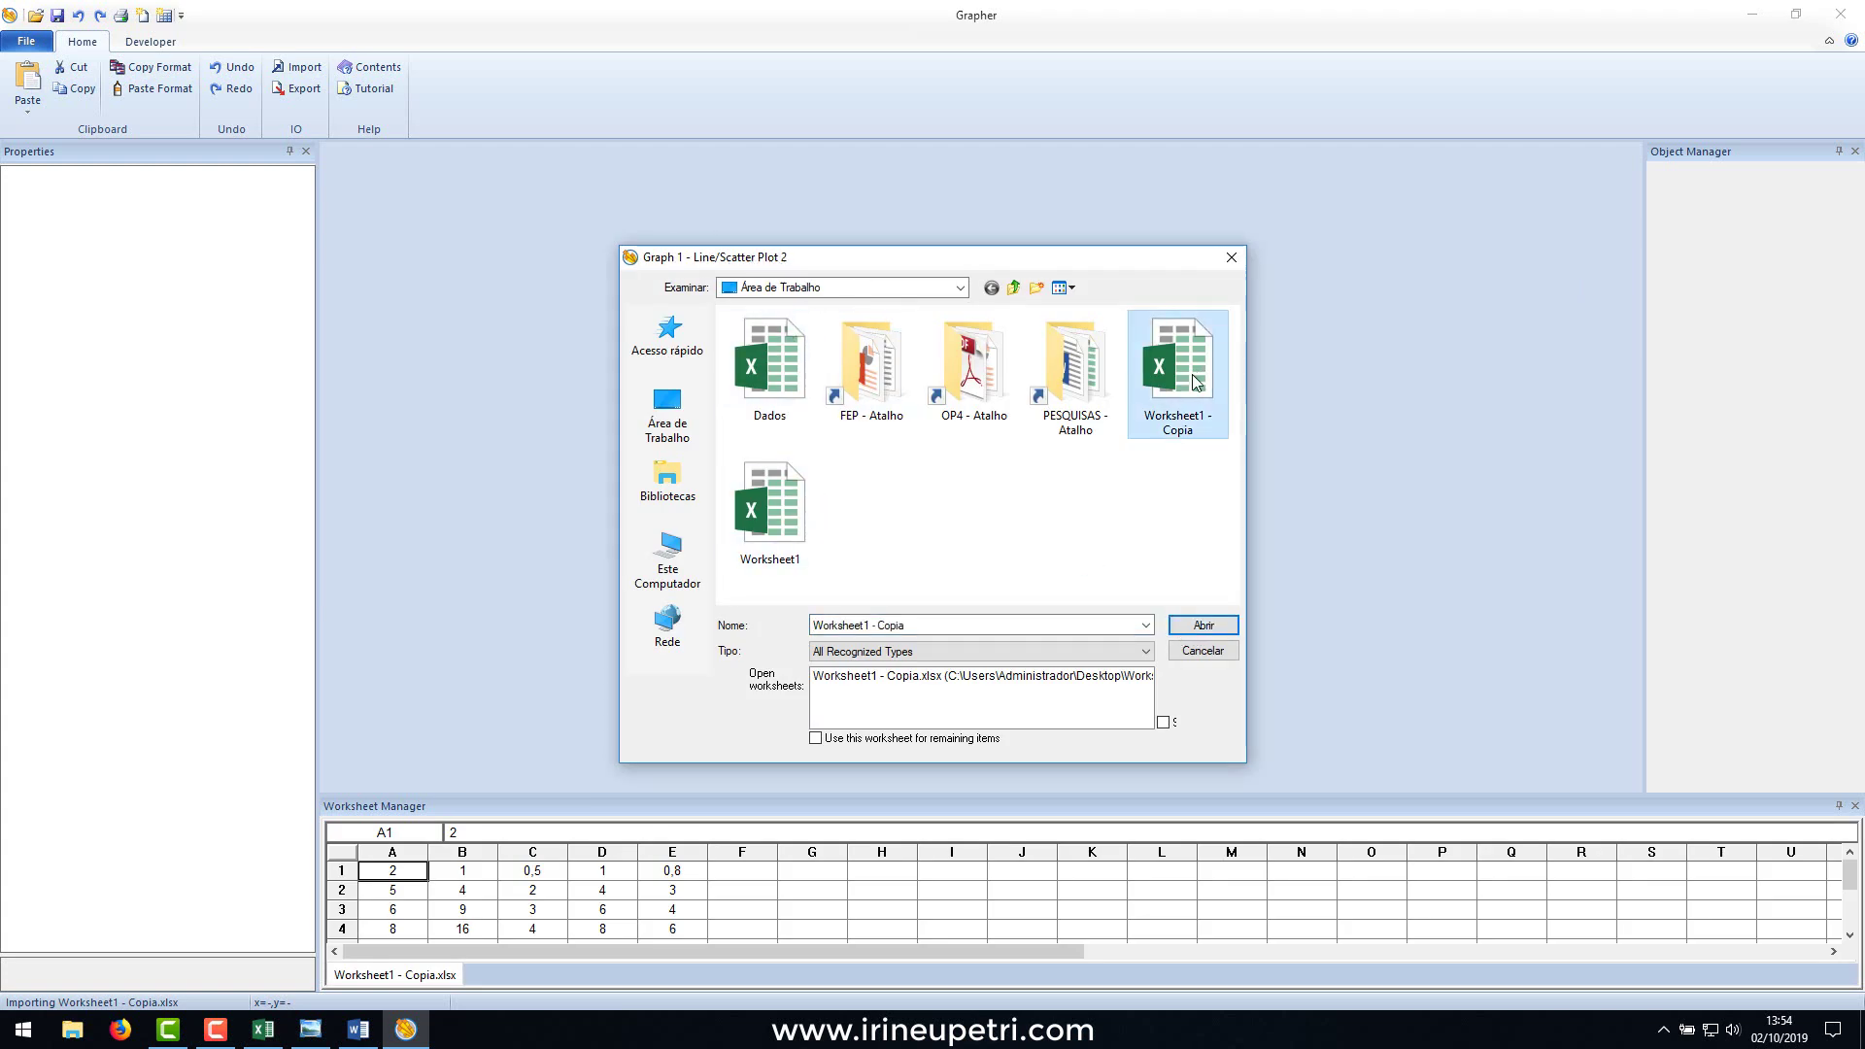
click(1203, 627)
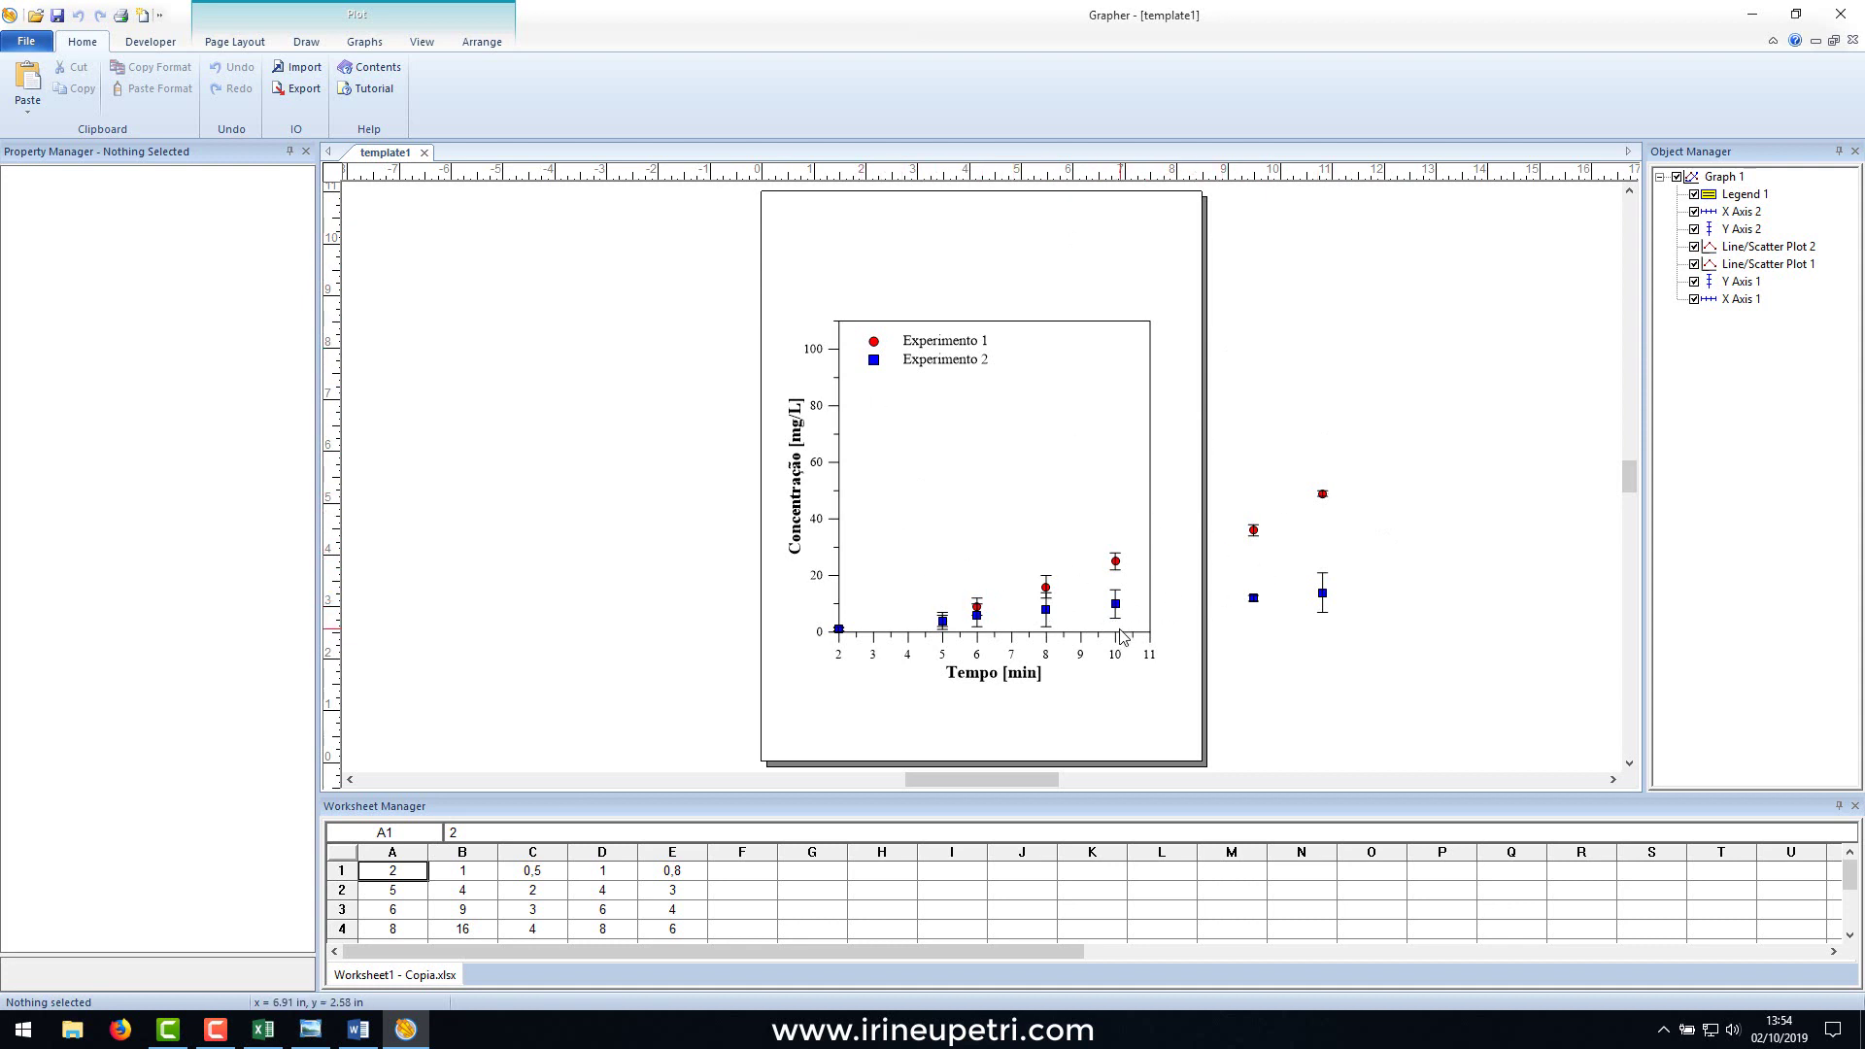
Reopen Worksheet1 - Copia in Excel to check the last time value in column A, and return to Grapher.
scroll(1122, 636, up, 1)
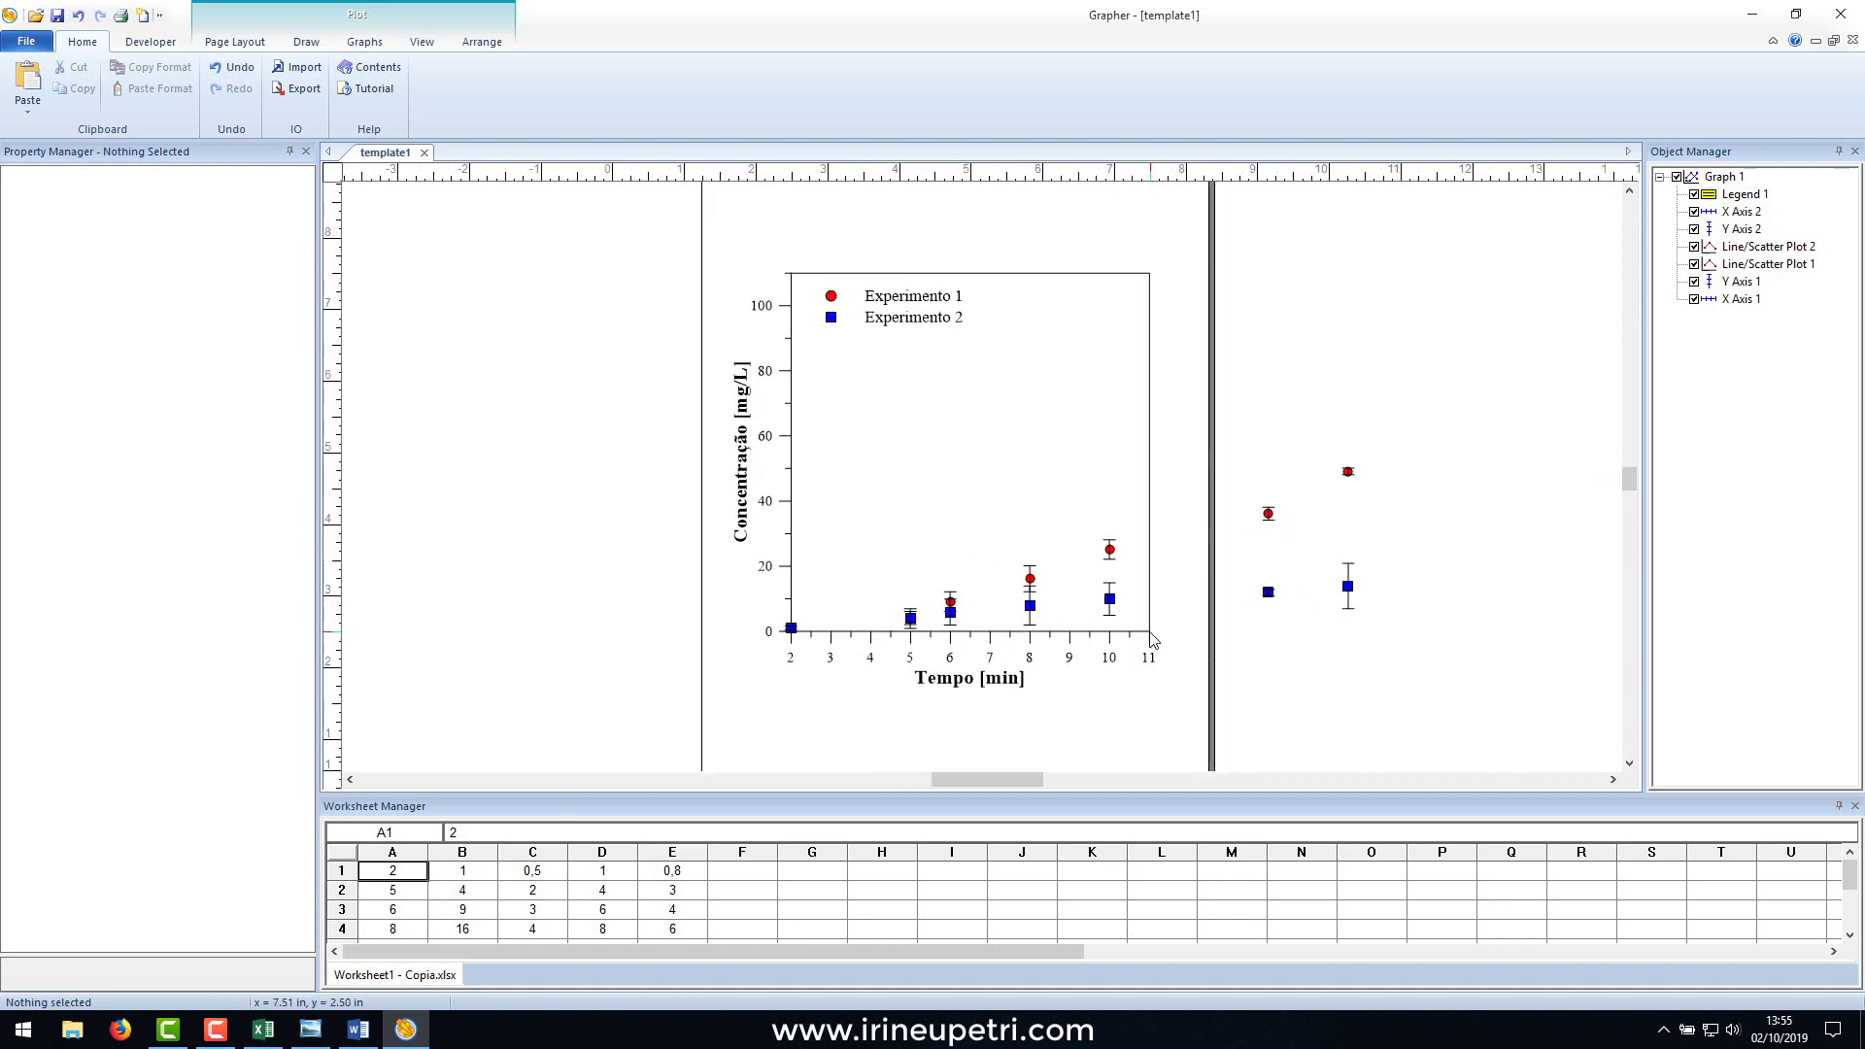
scroll(1123, 587, down, 1)
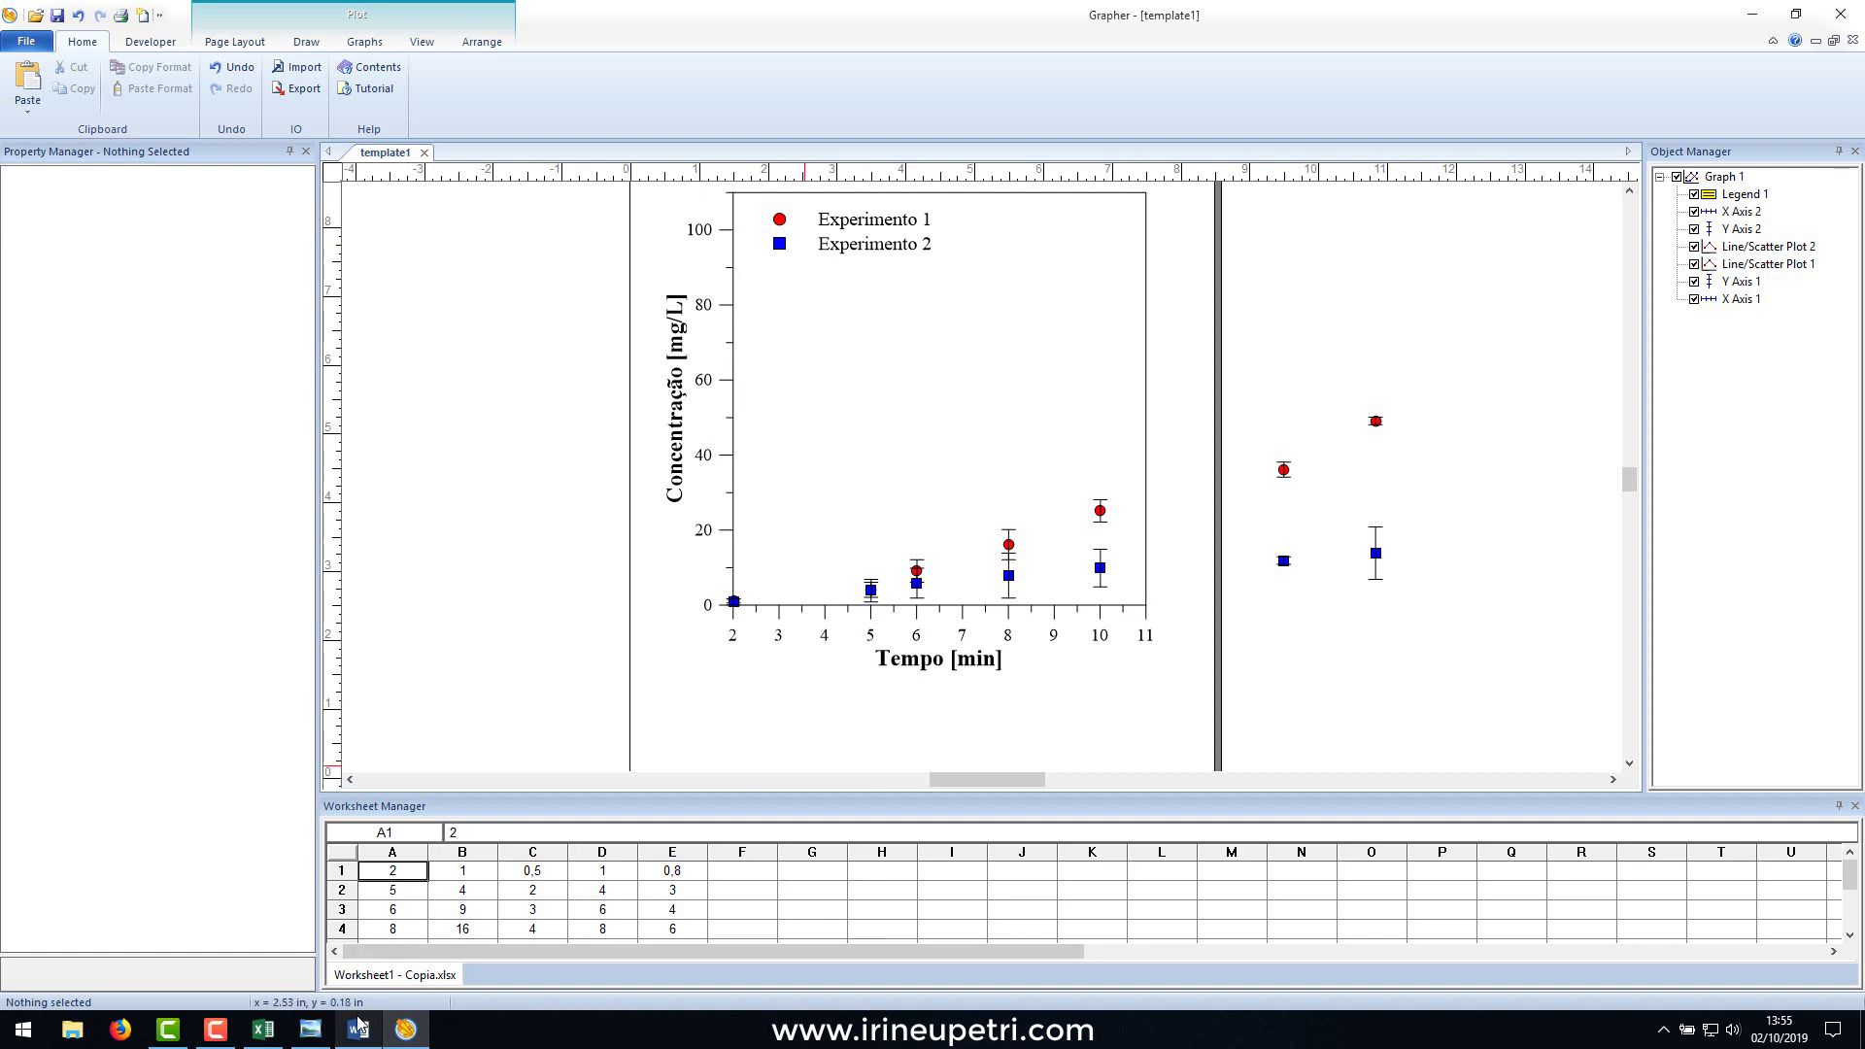
click(263, 1029)
key(ctrl+a)
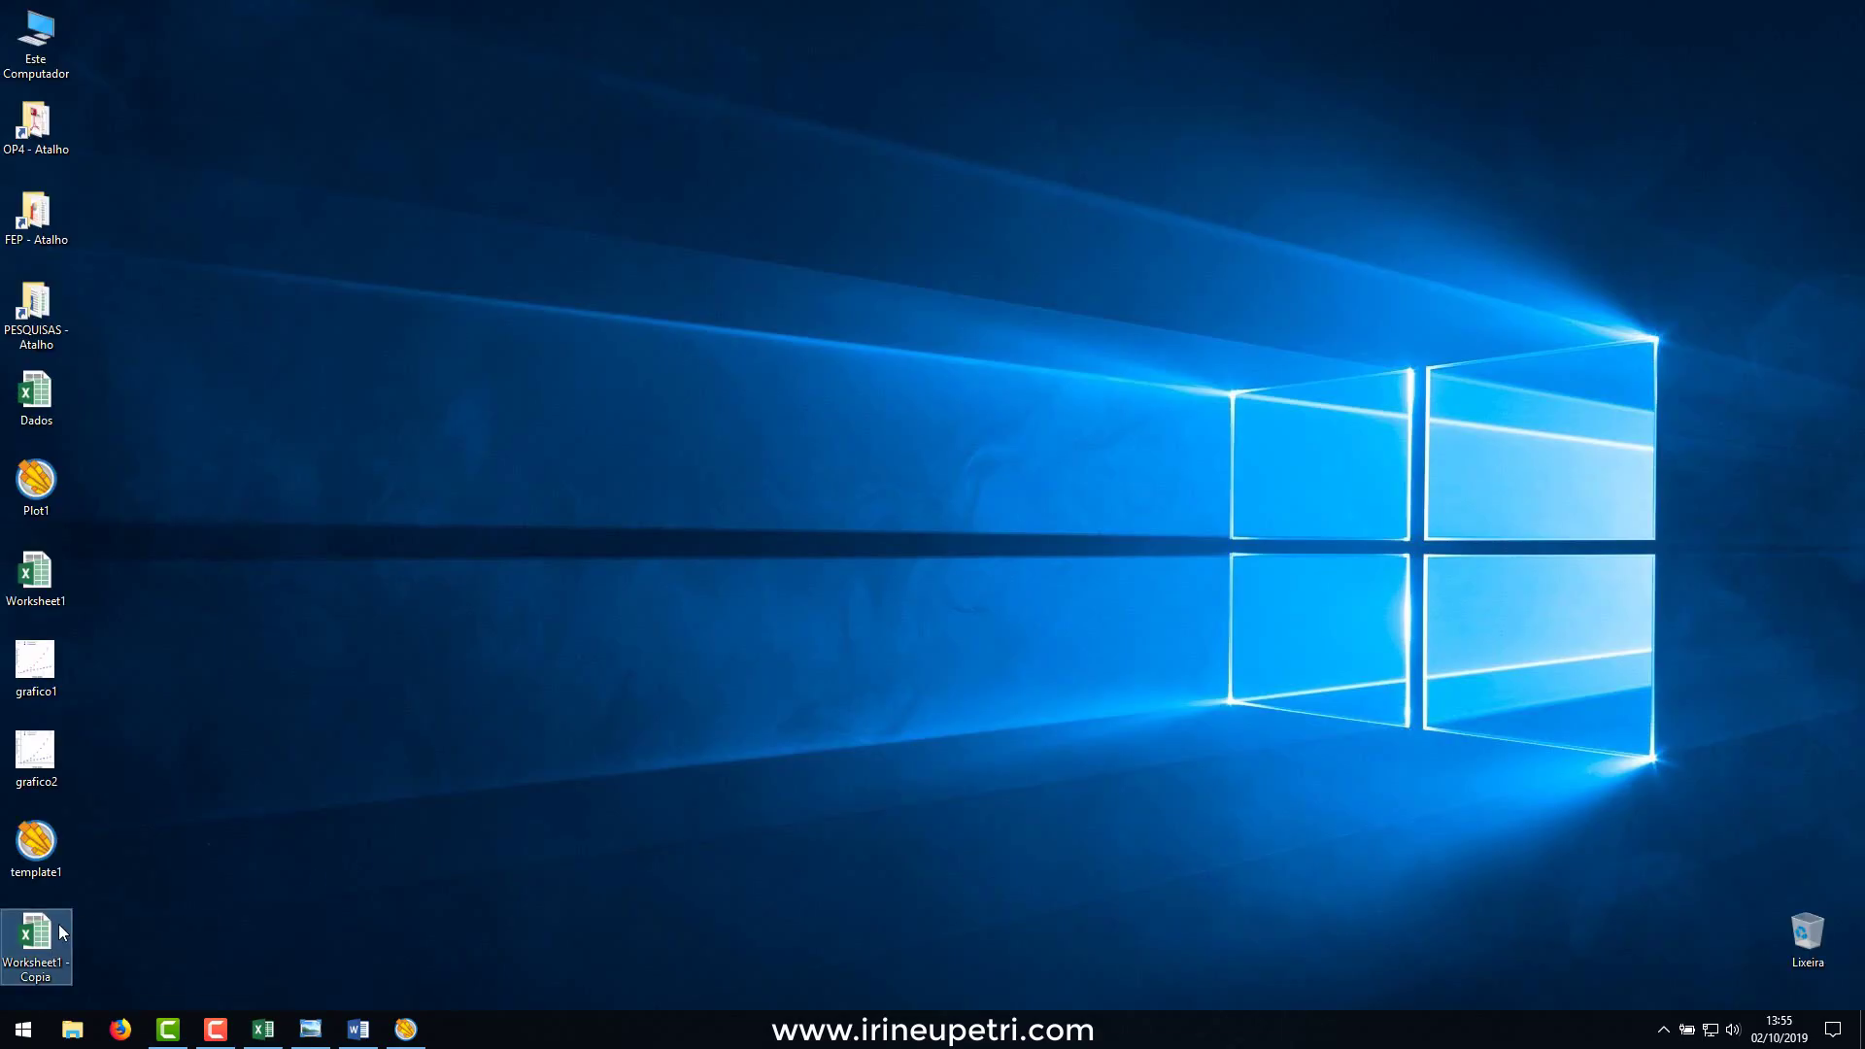
double_click(60, 932)
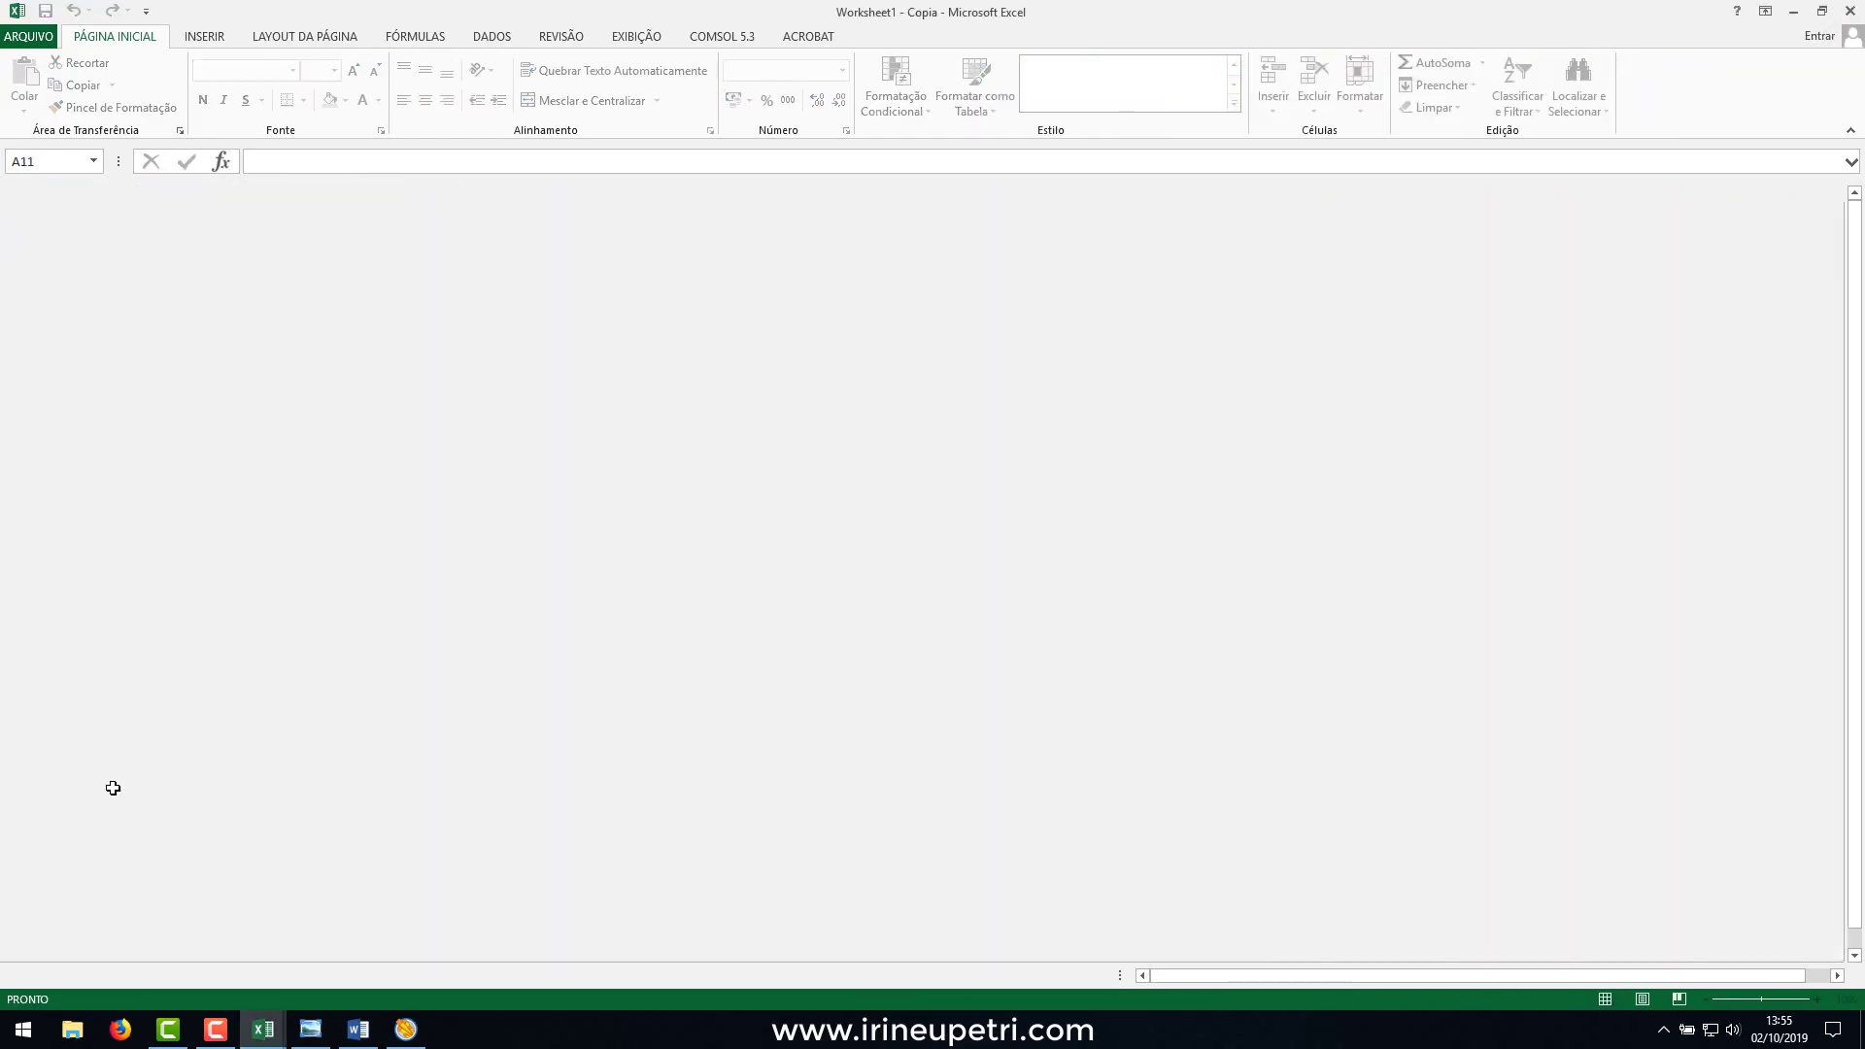
click(59, 387)
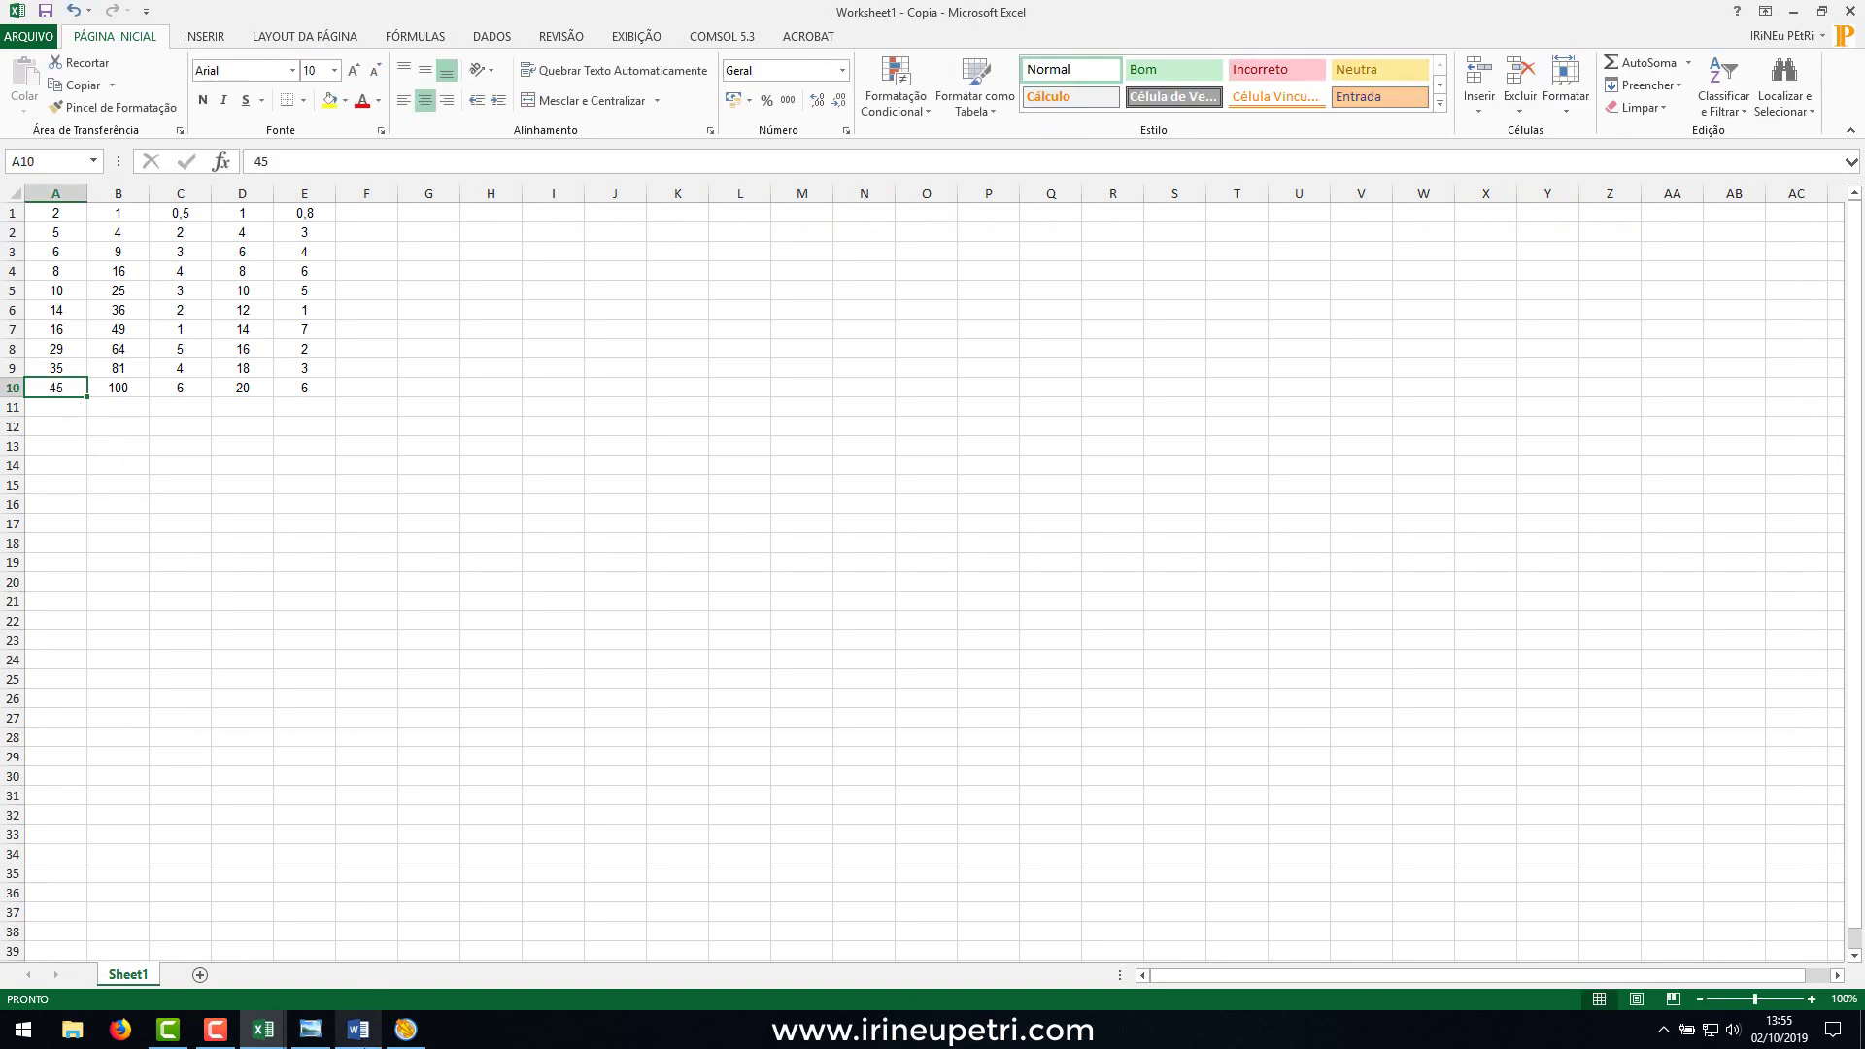
click(404, 1031)
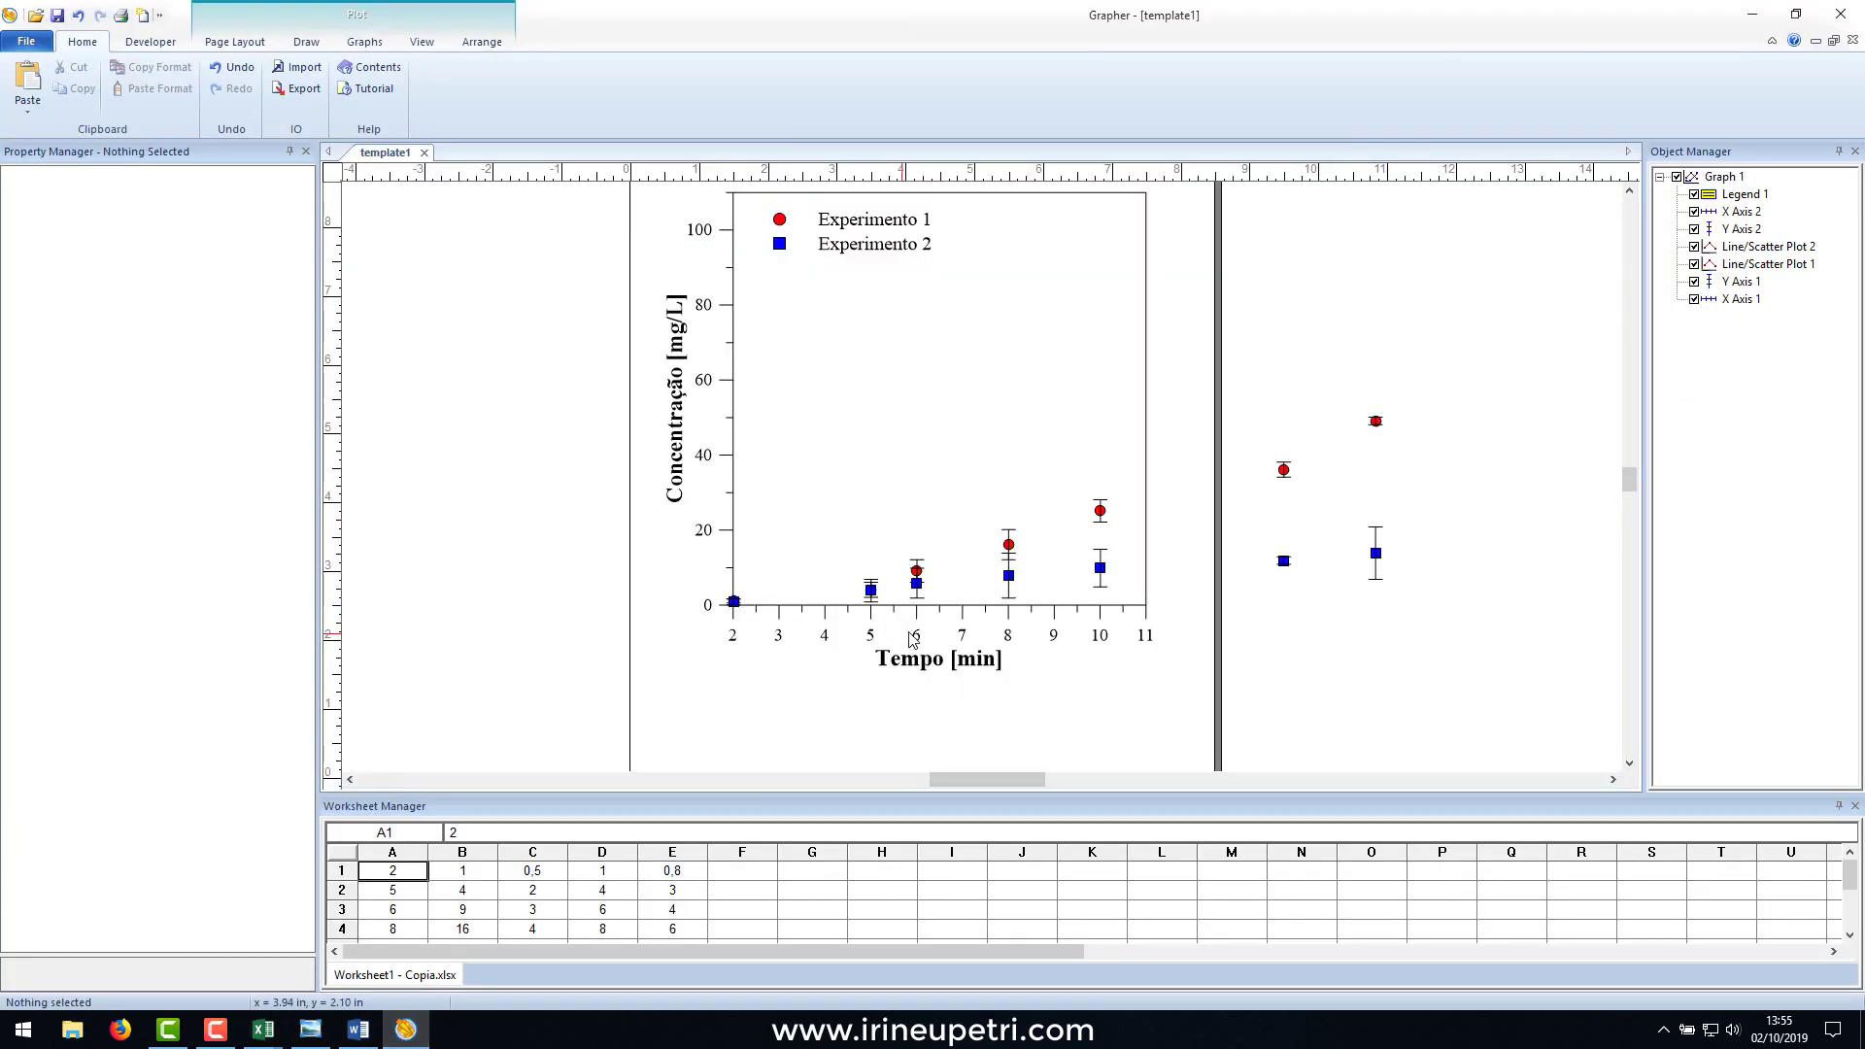
Set the limits of the Tempo axis to a minimum of 0 and a maximum of 45.
click(924, 626)
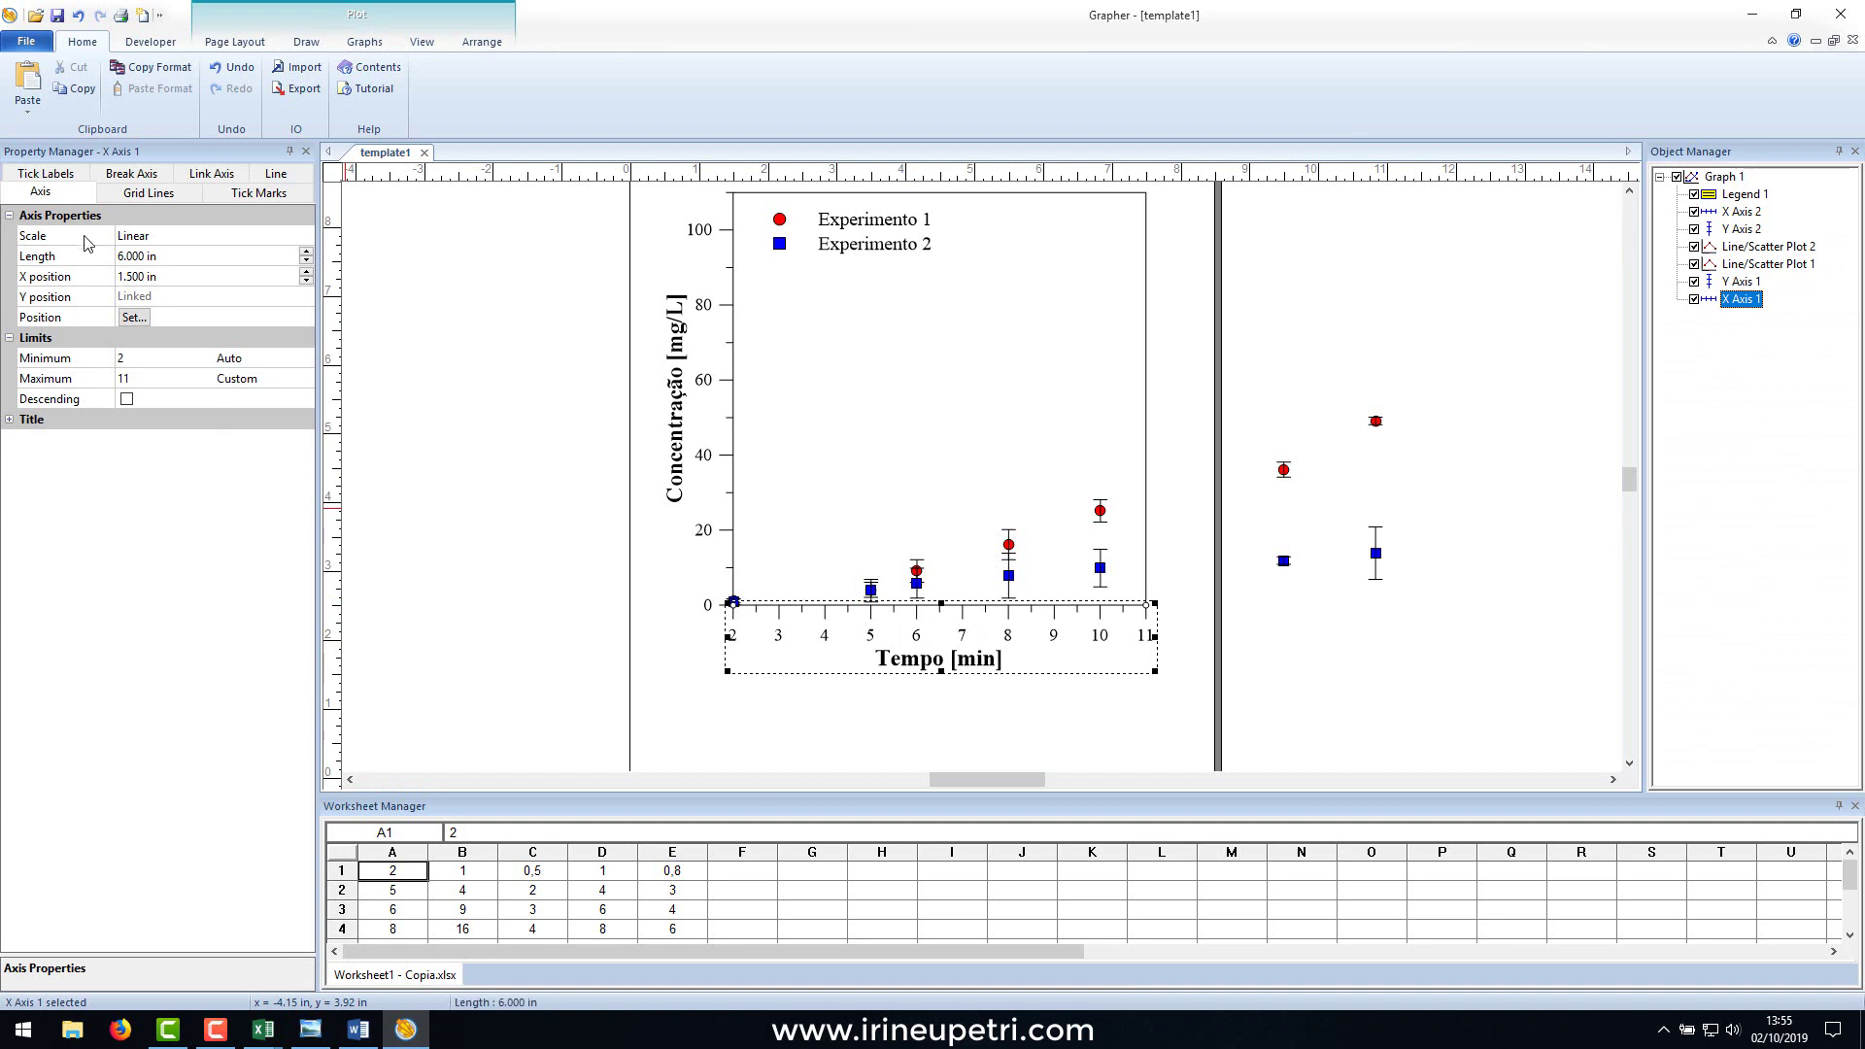
click(116, 360)
text(0)
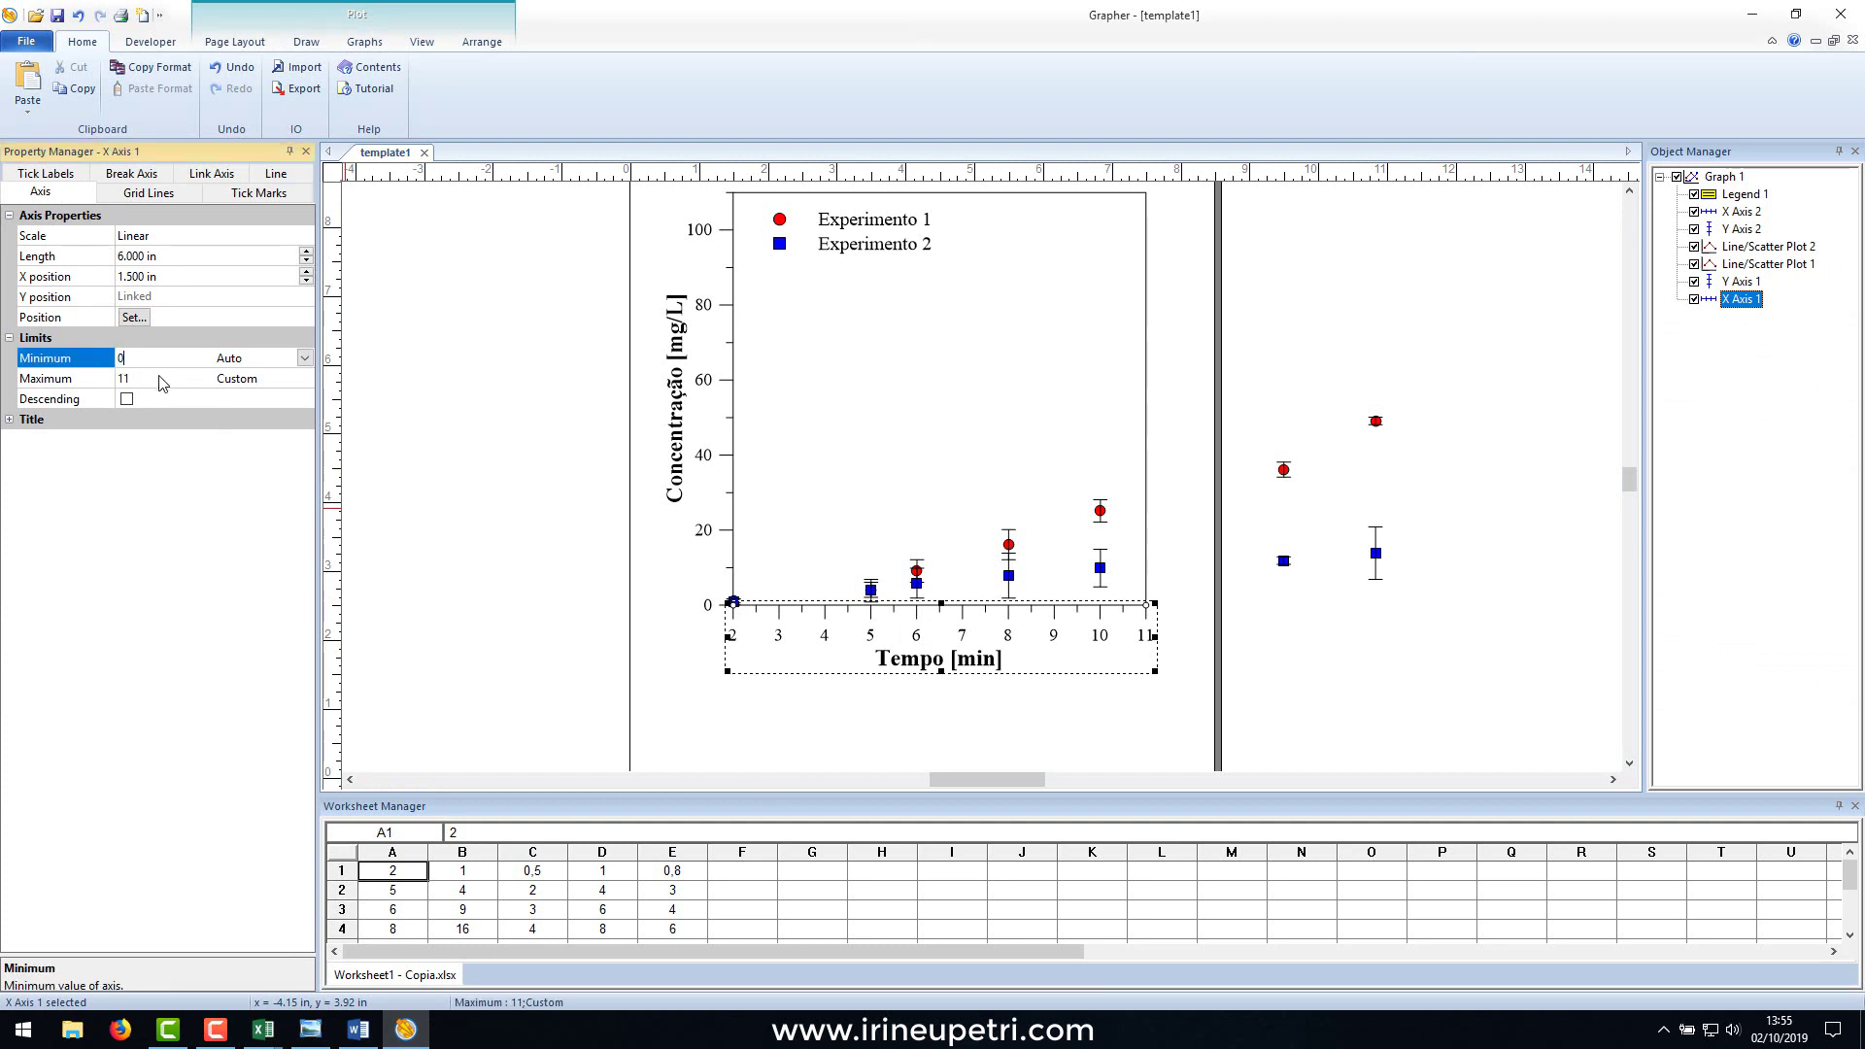
click(109, 381)
text(45)
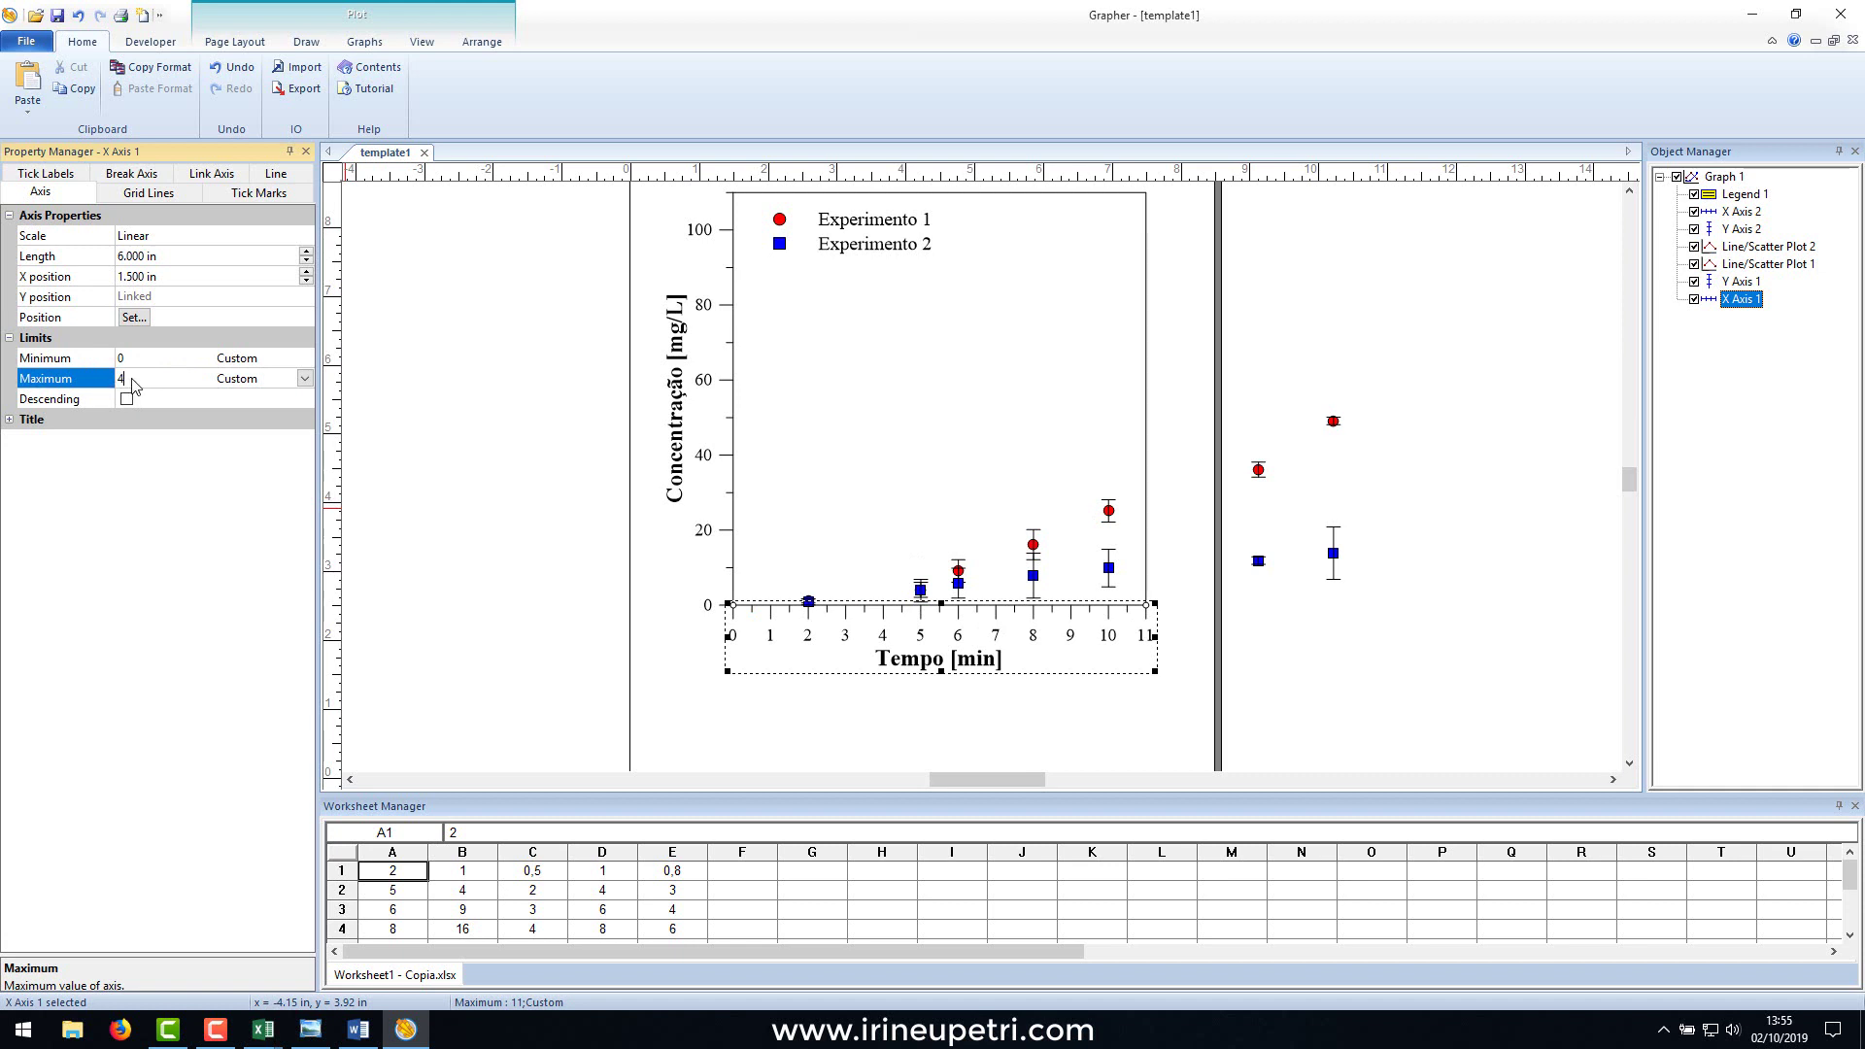
click(148, 359)
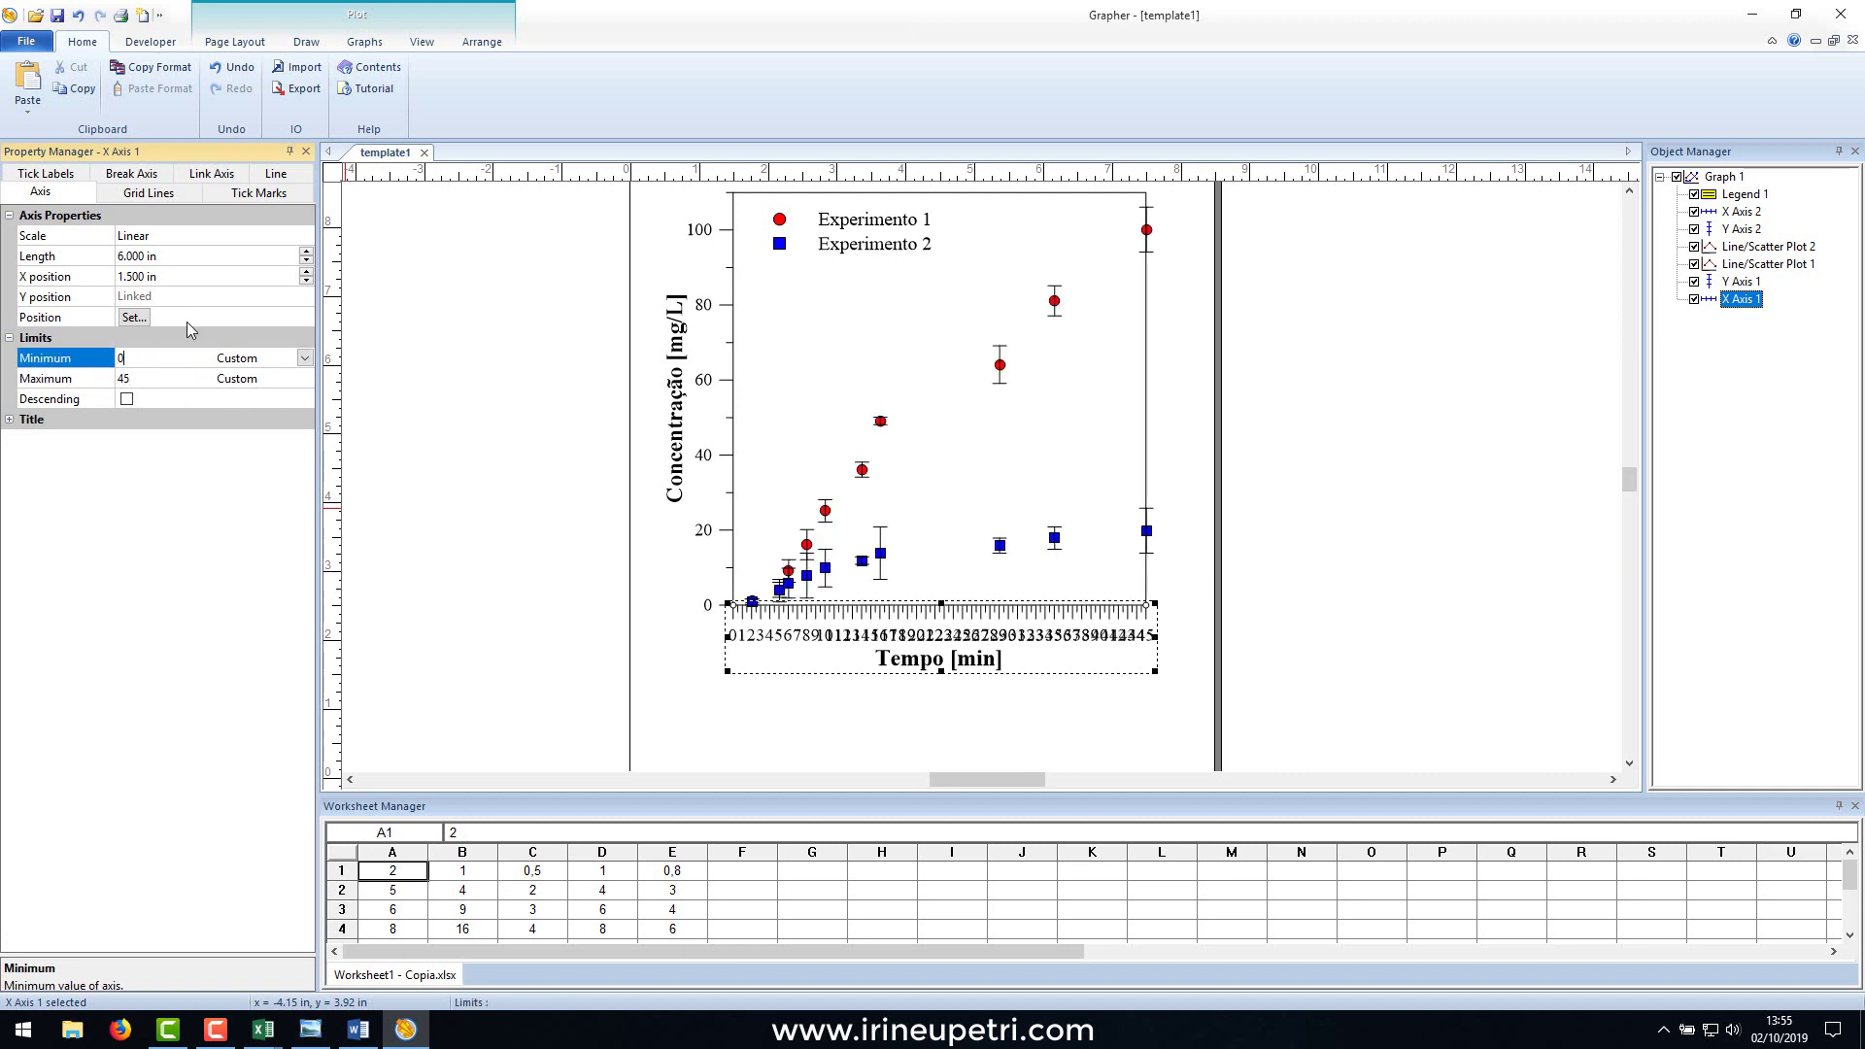
Set the major tick spacing of the Tempo axis to 10.
click(239, 200)
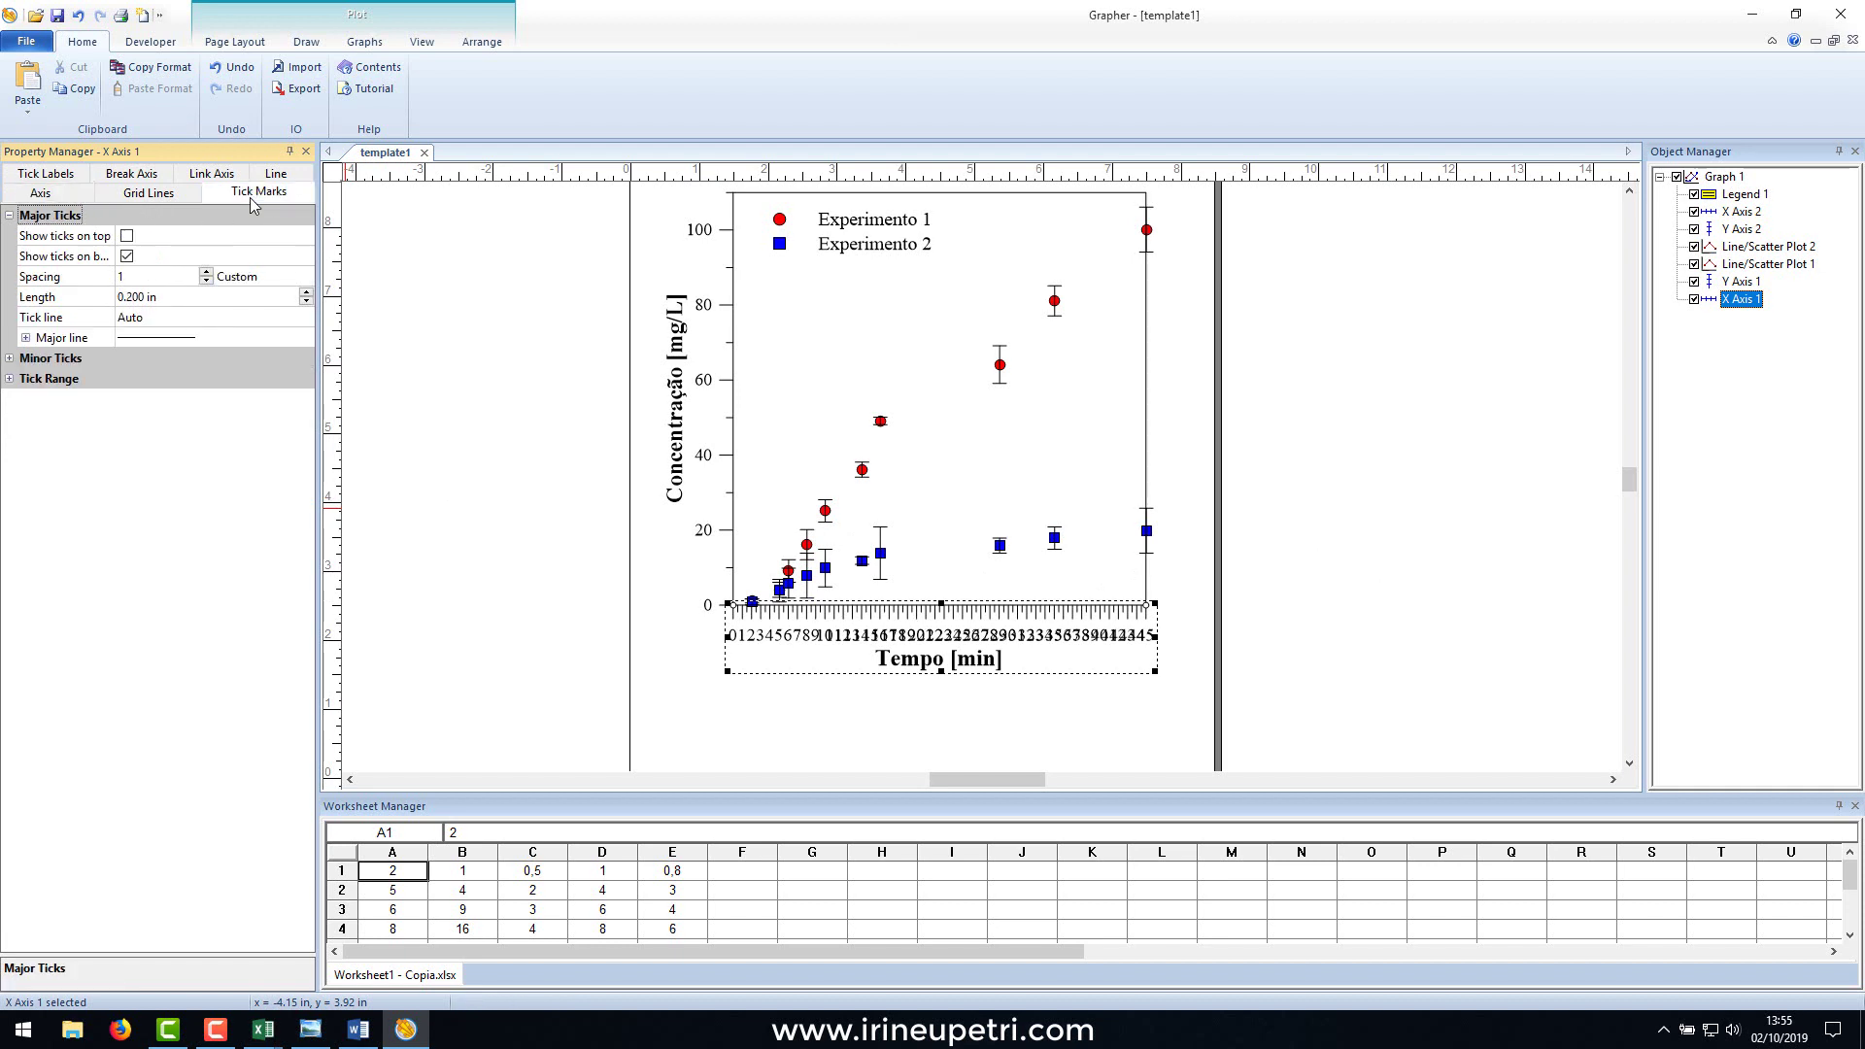
click(127, 279)
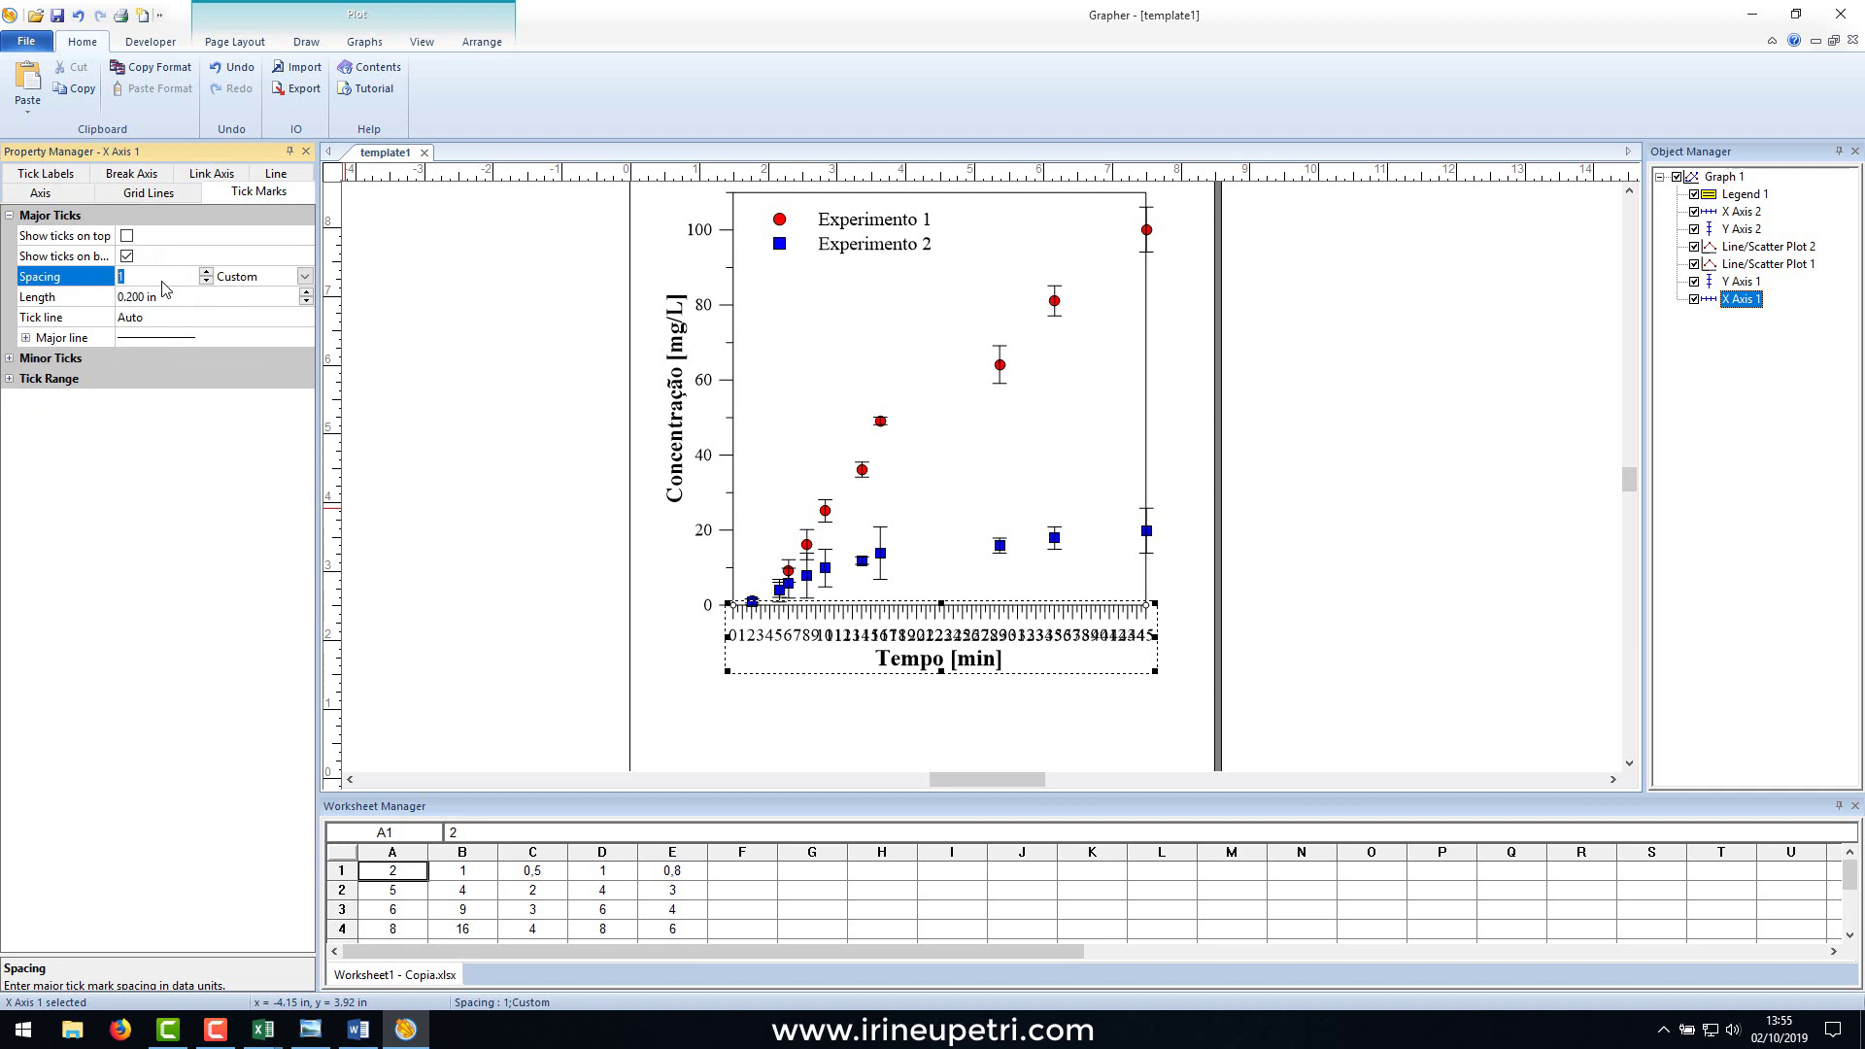
text(10)
click(514, 433)
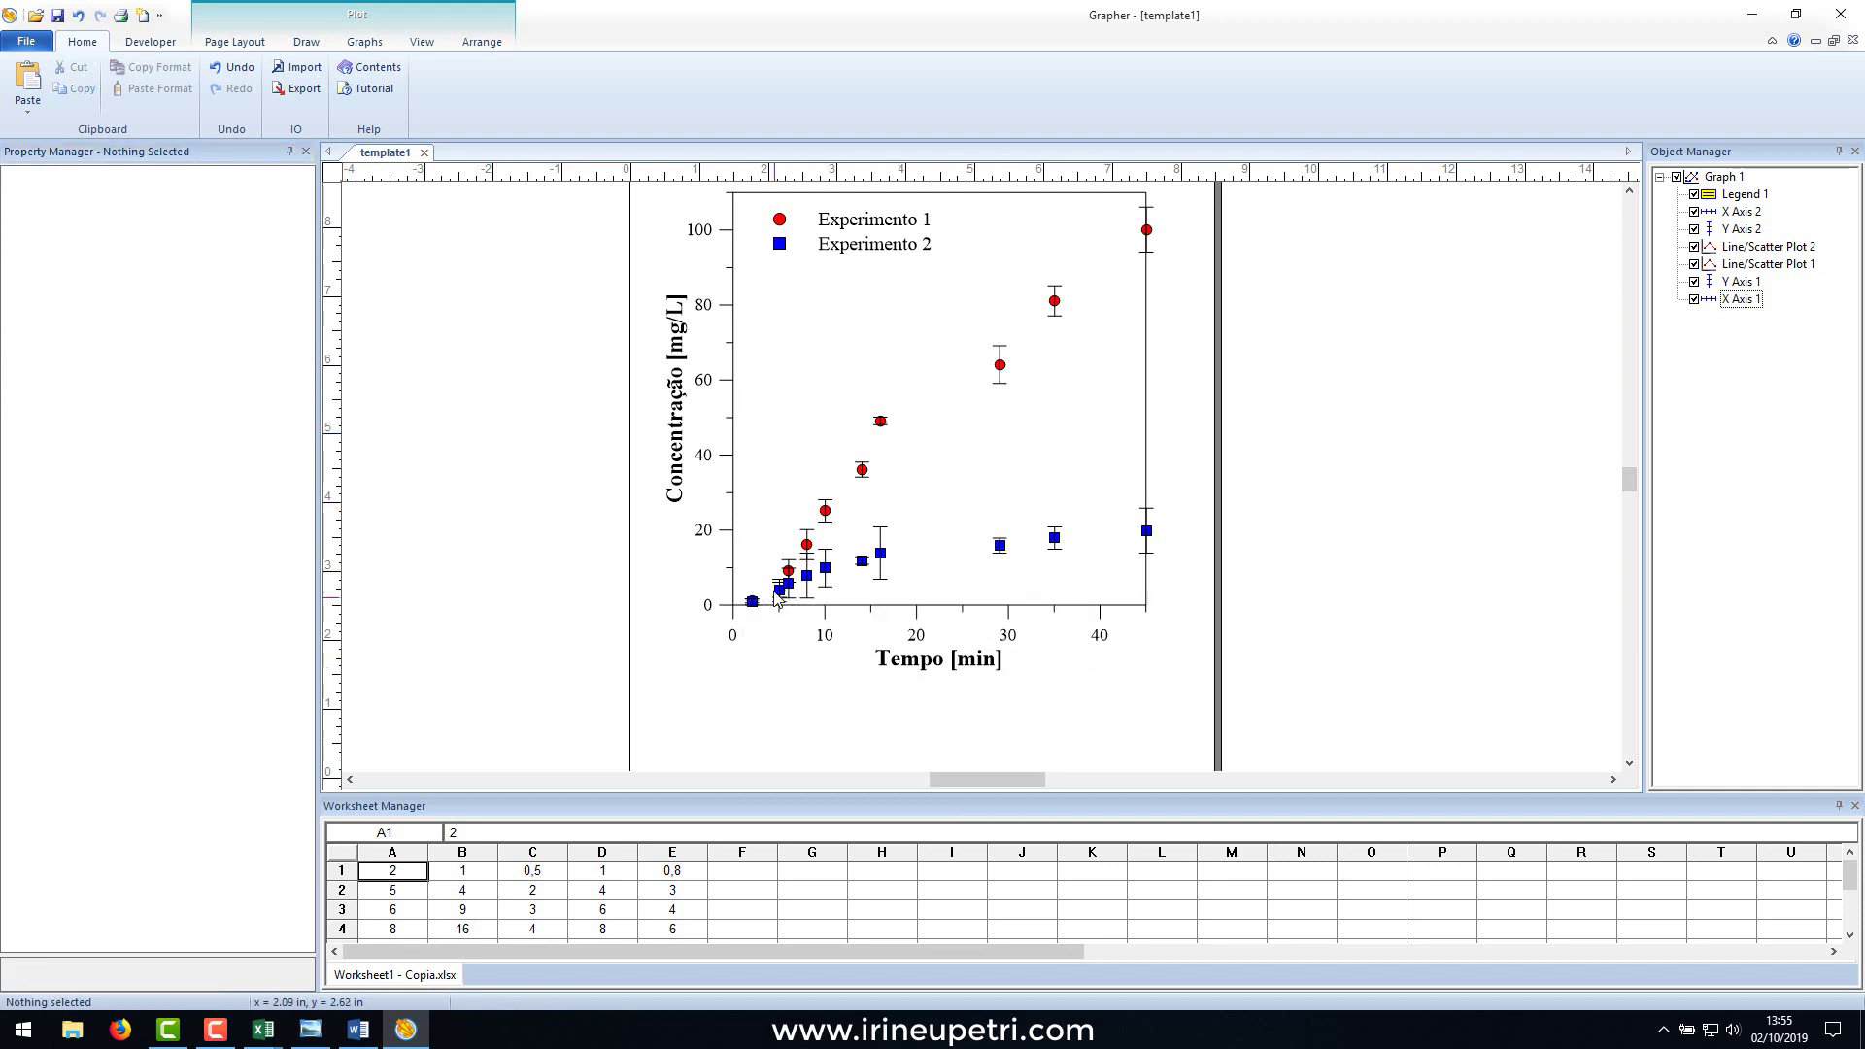
Extend the Tempo axis to a maximum of 50.
click(912, 614)
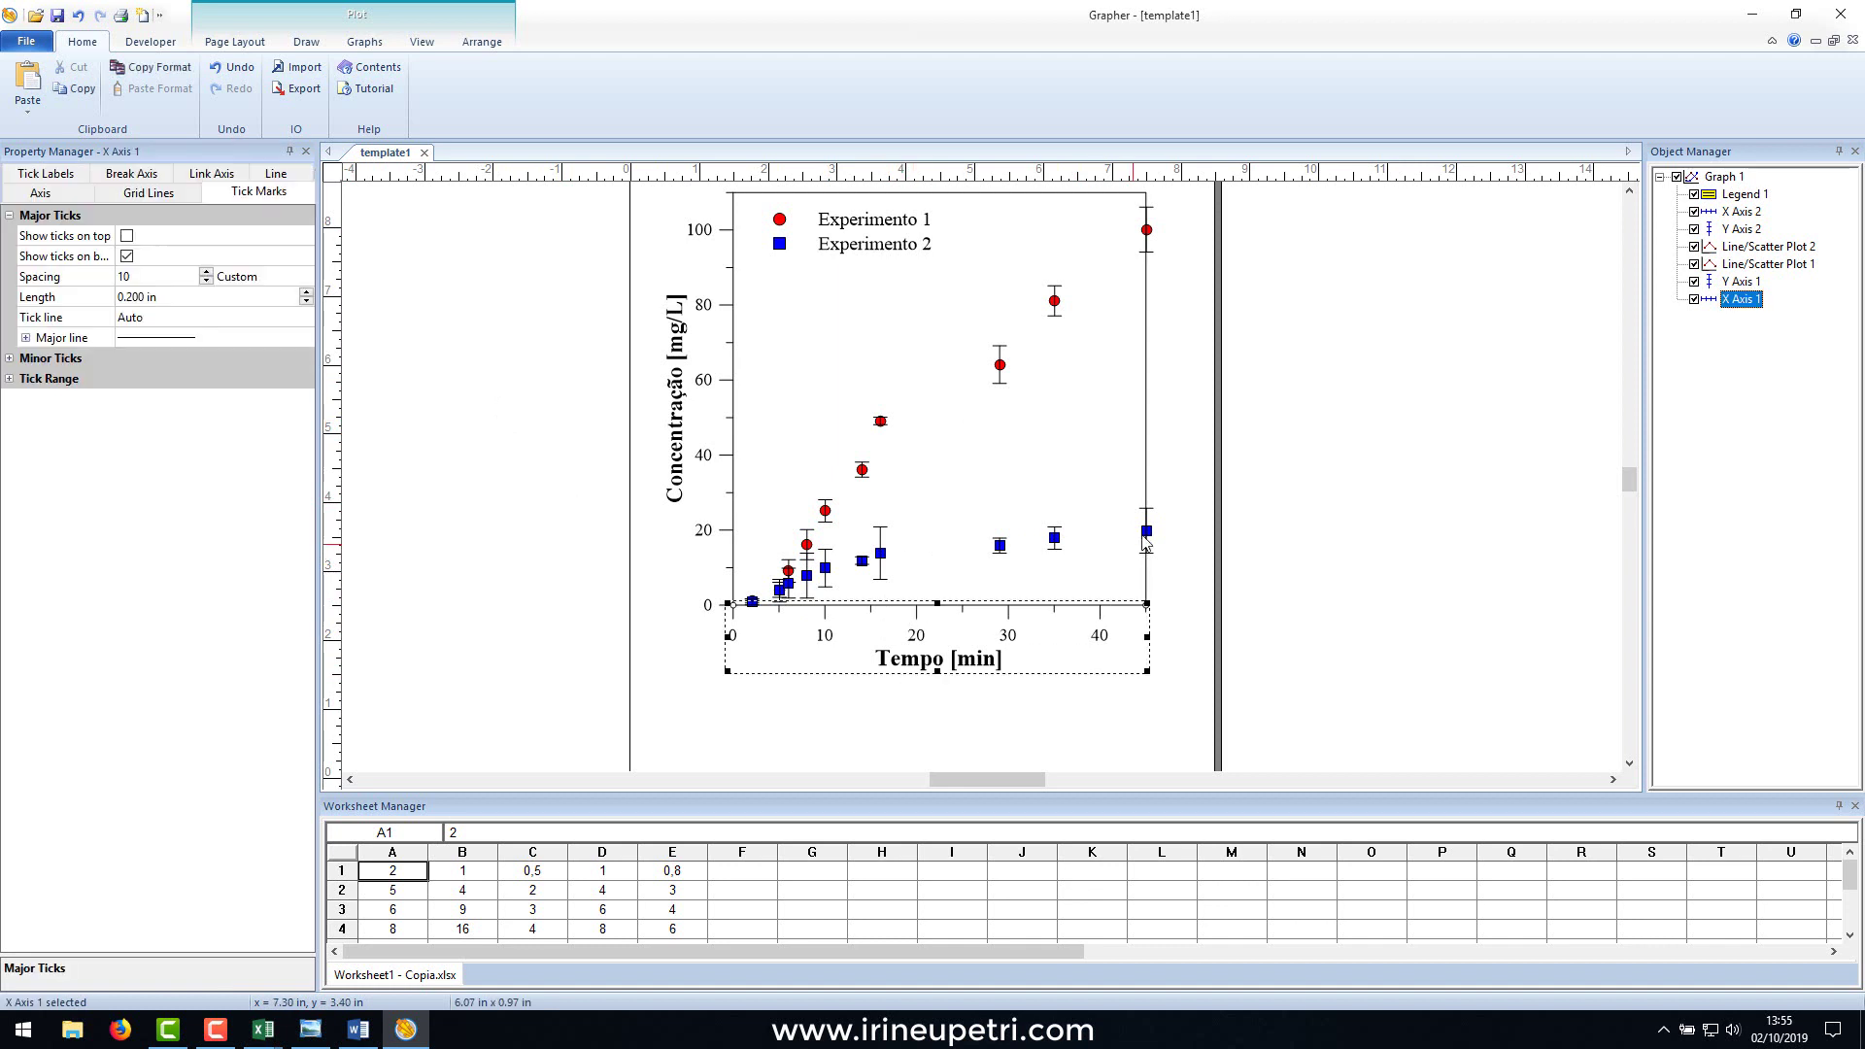
click(57, 193)
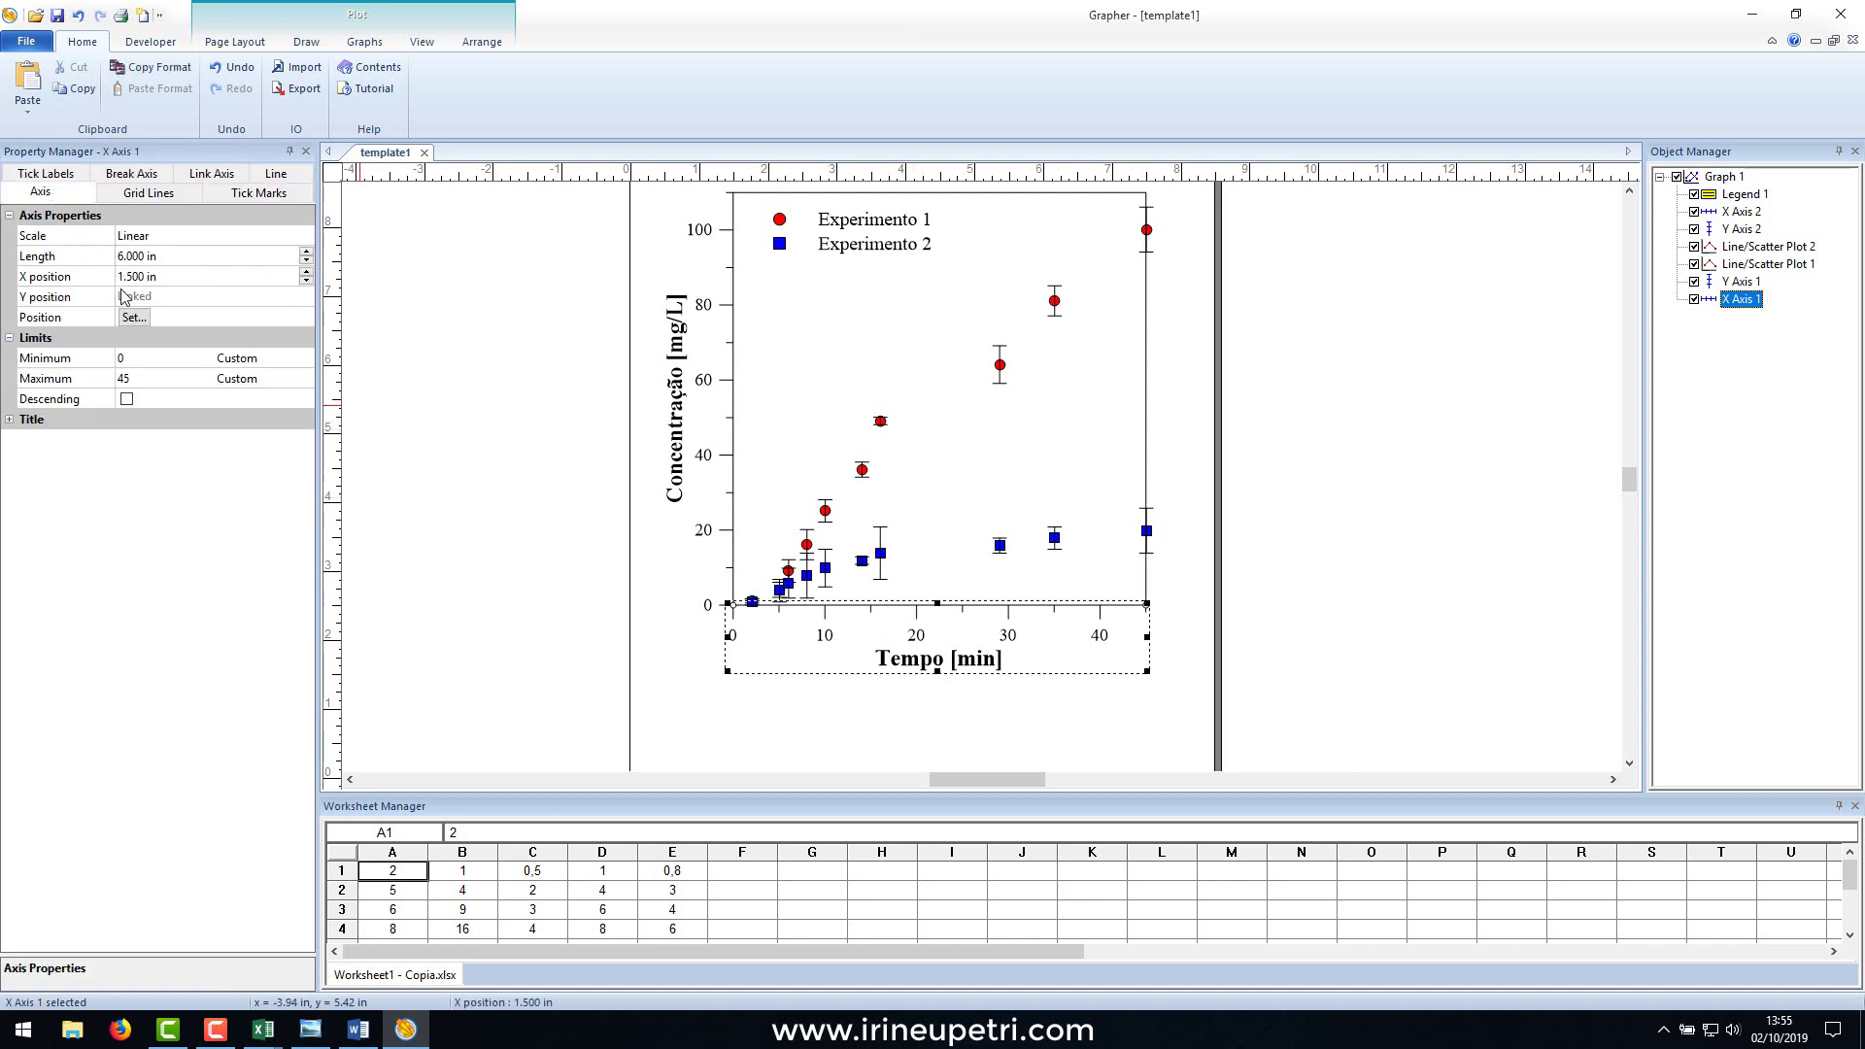
click(107, 382)
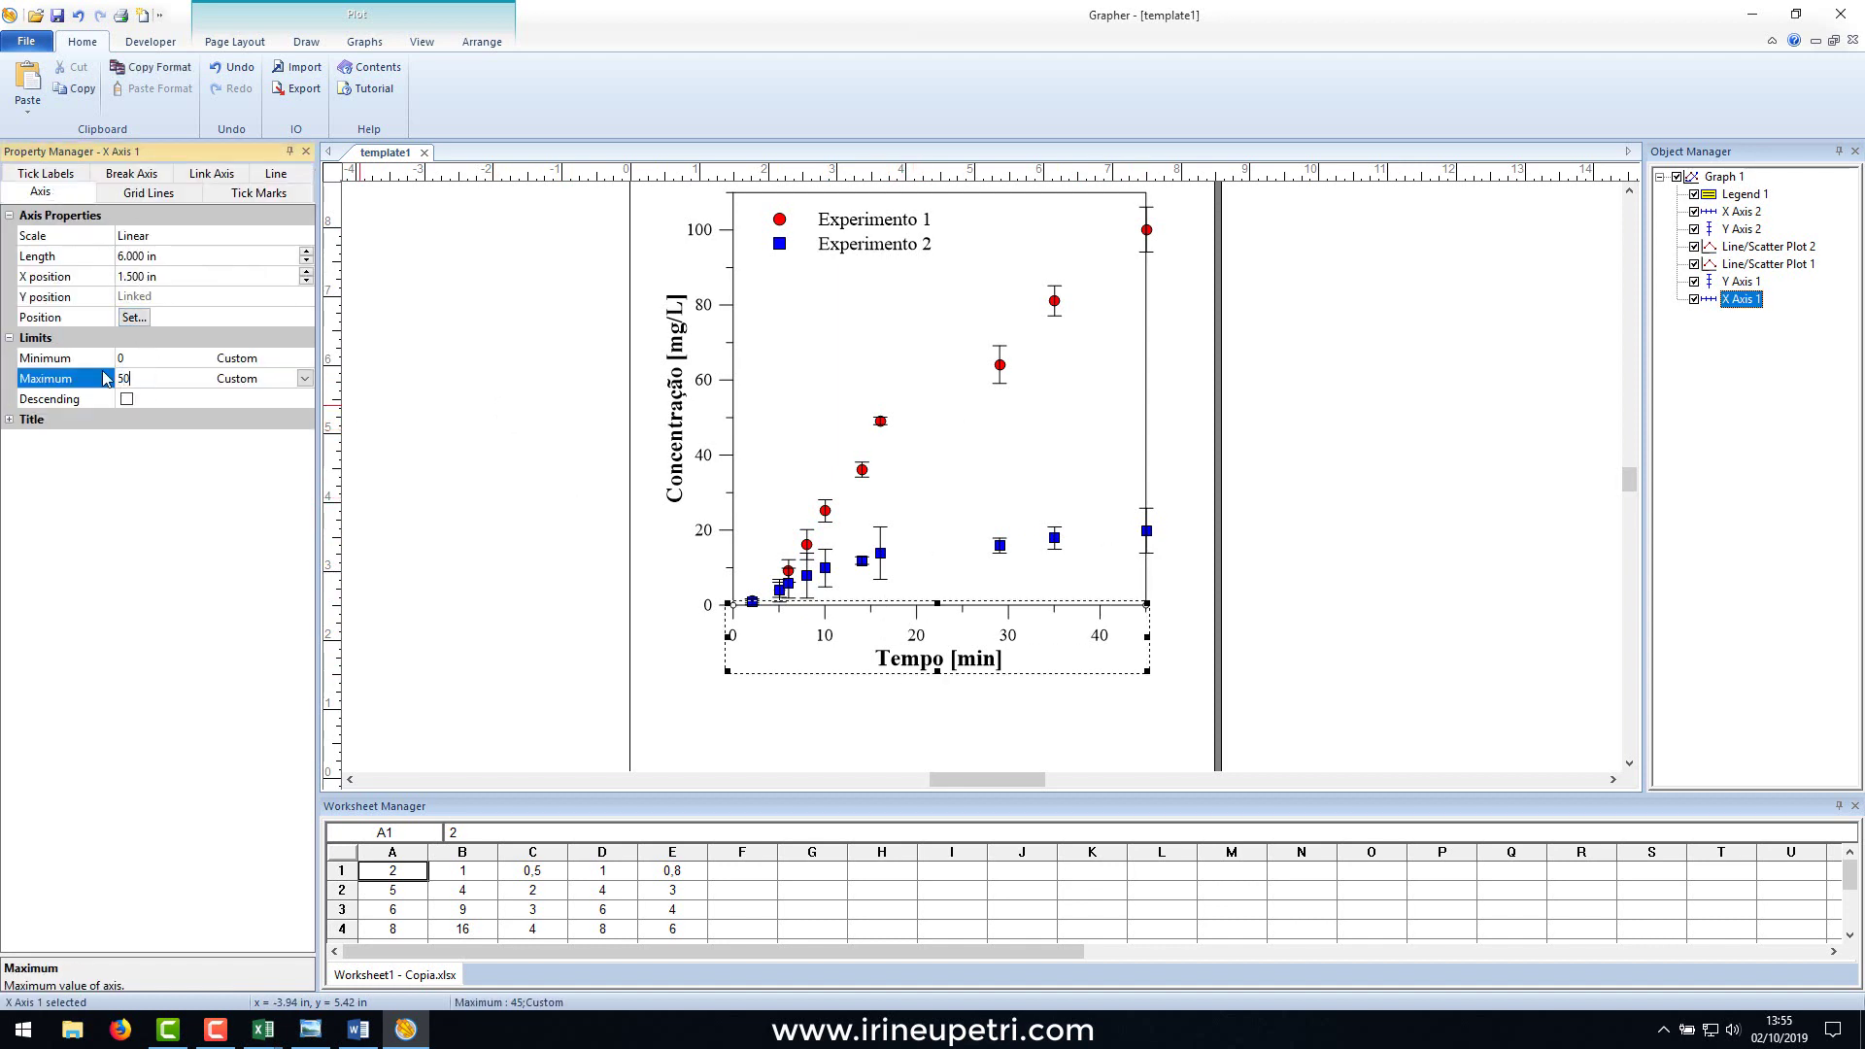
click(525, 470)
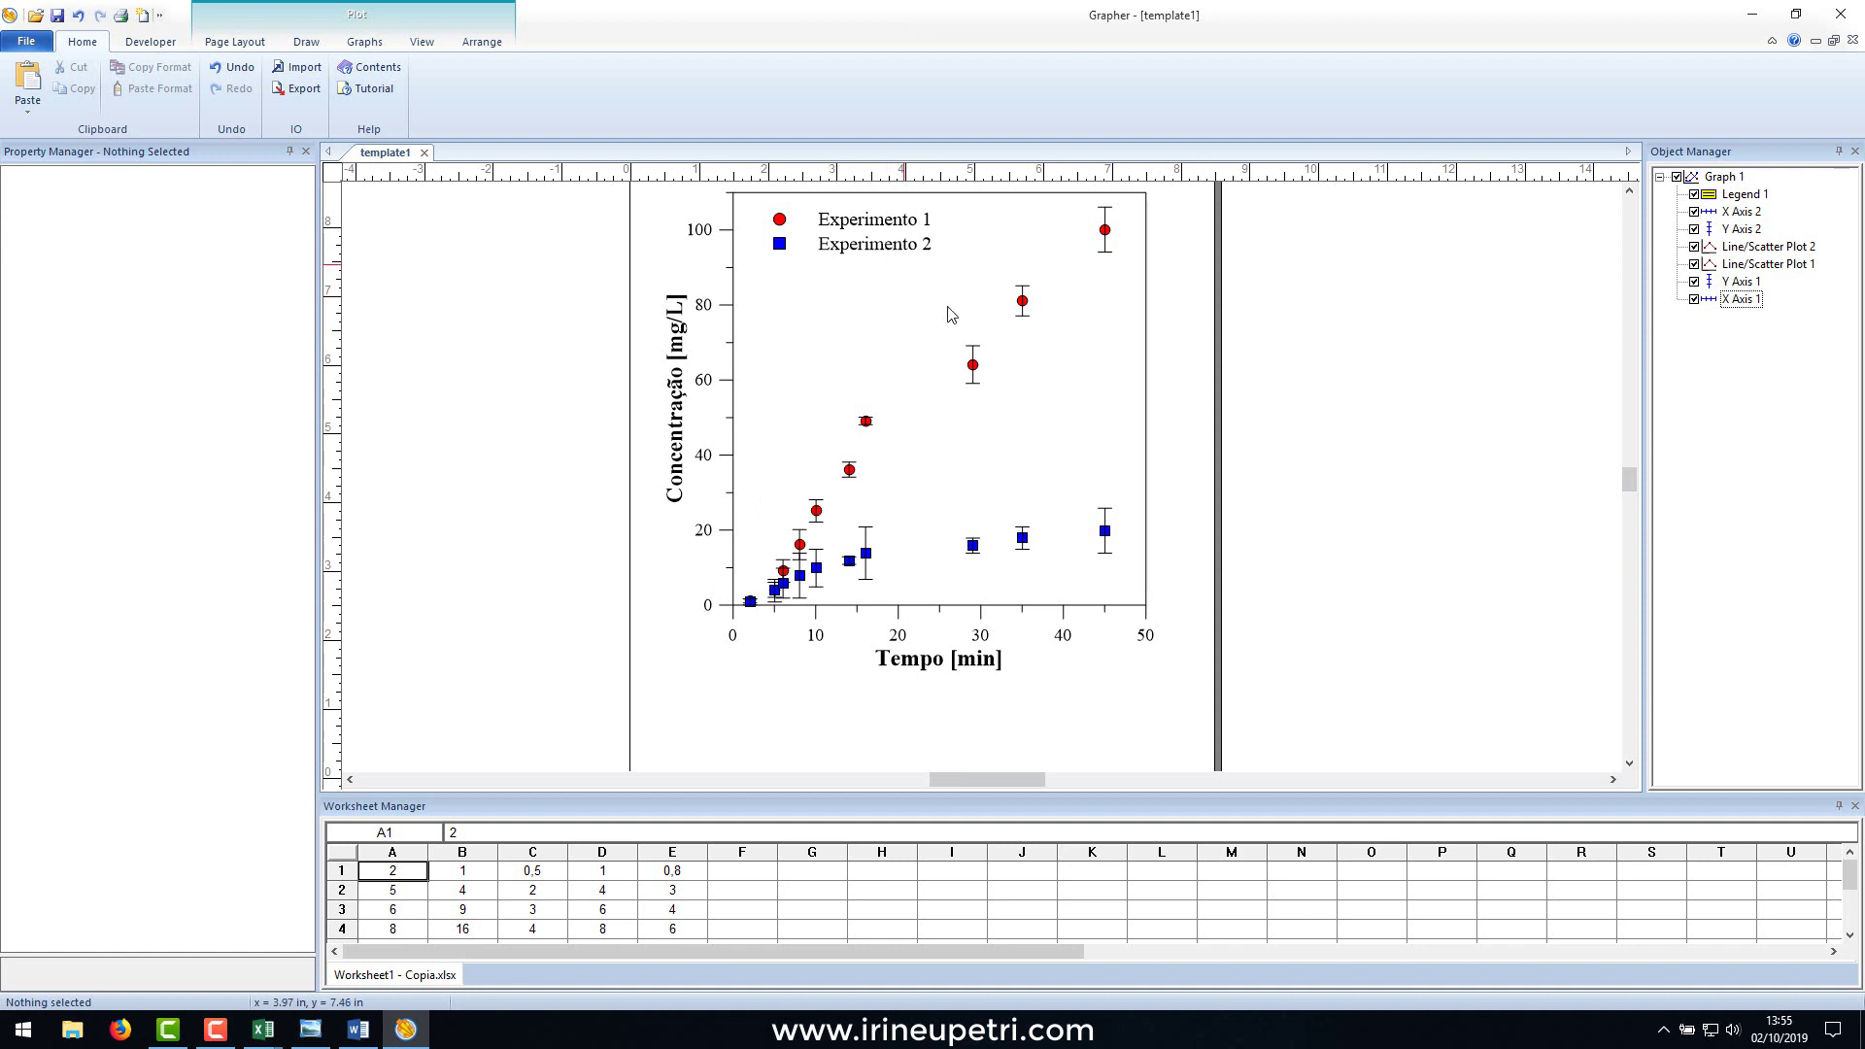
Examine the Experimento 1 plot and the legend's entry names, leaving the Legend Entries dialog without changes.
click(974, 365)
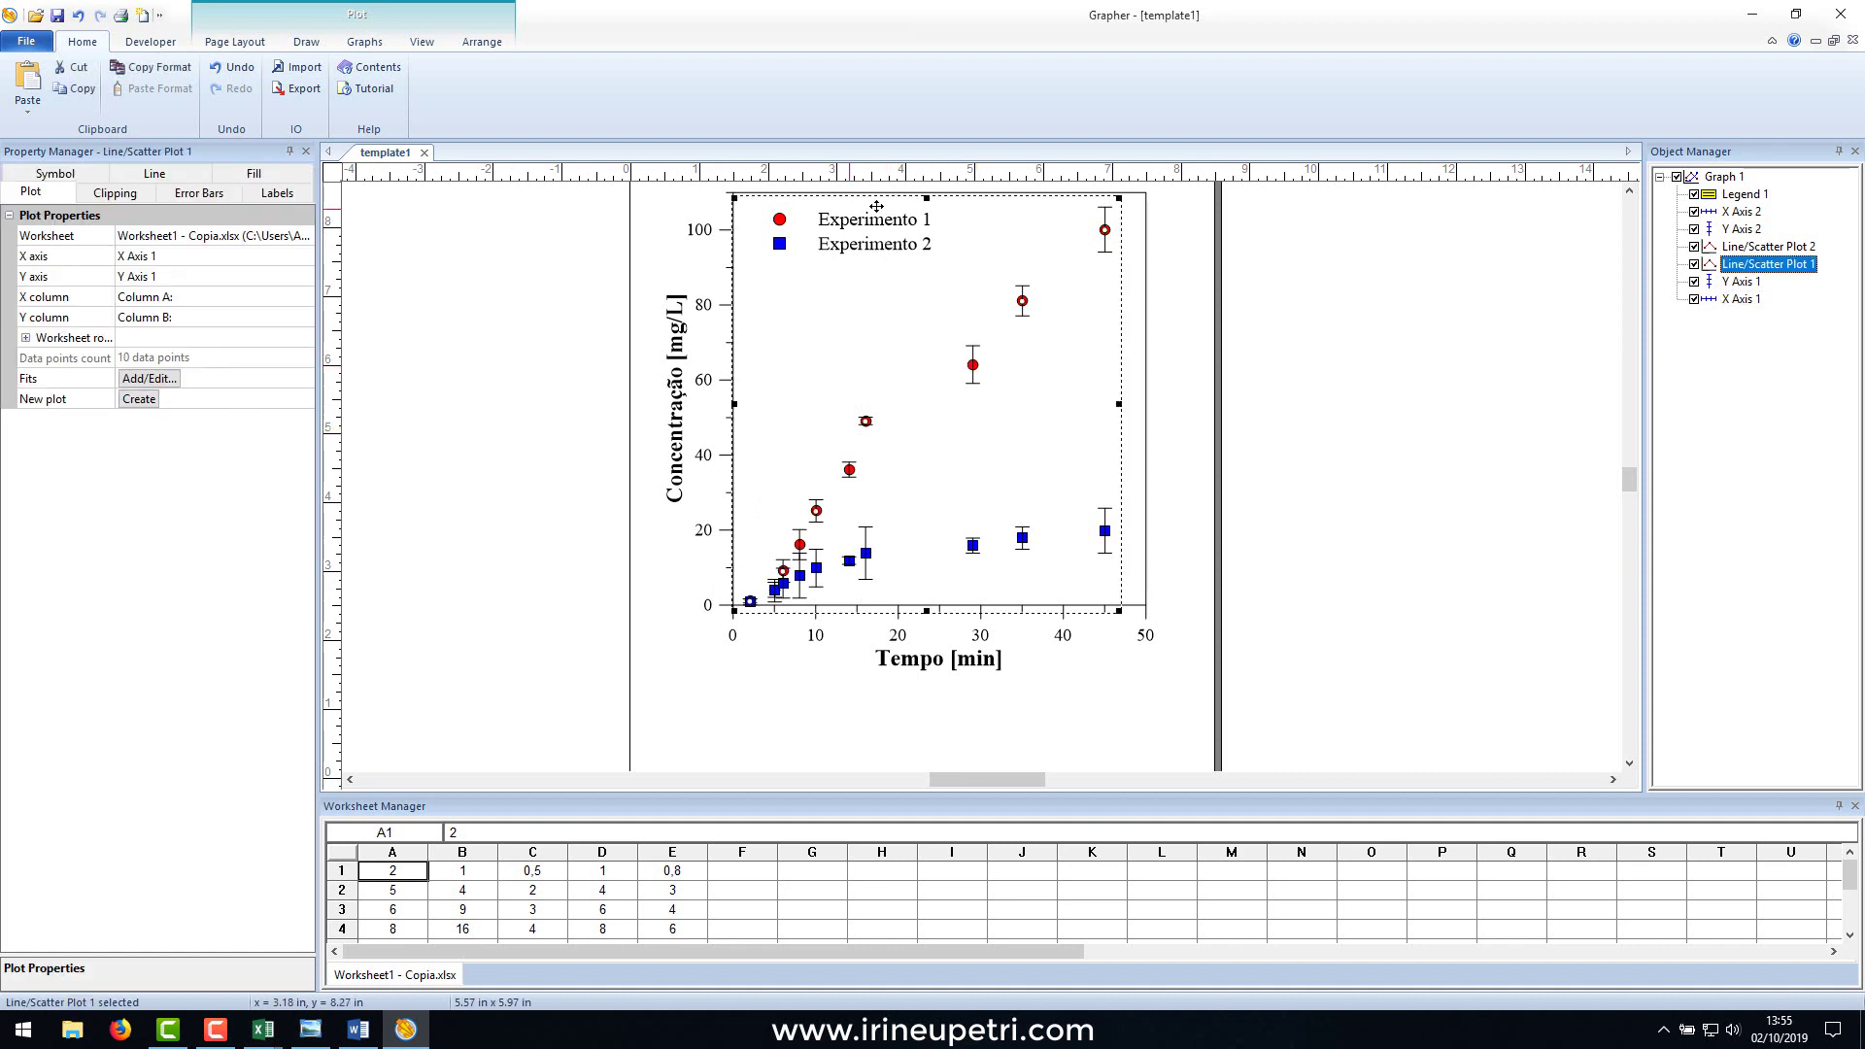
click(1742, 195)
click(136, 482)
double_click(379, 363)
click(764, 614)
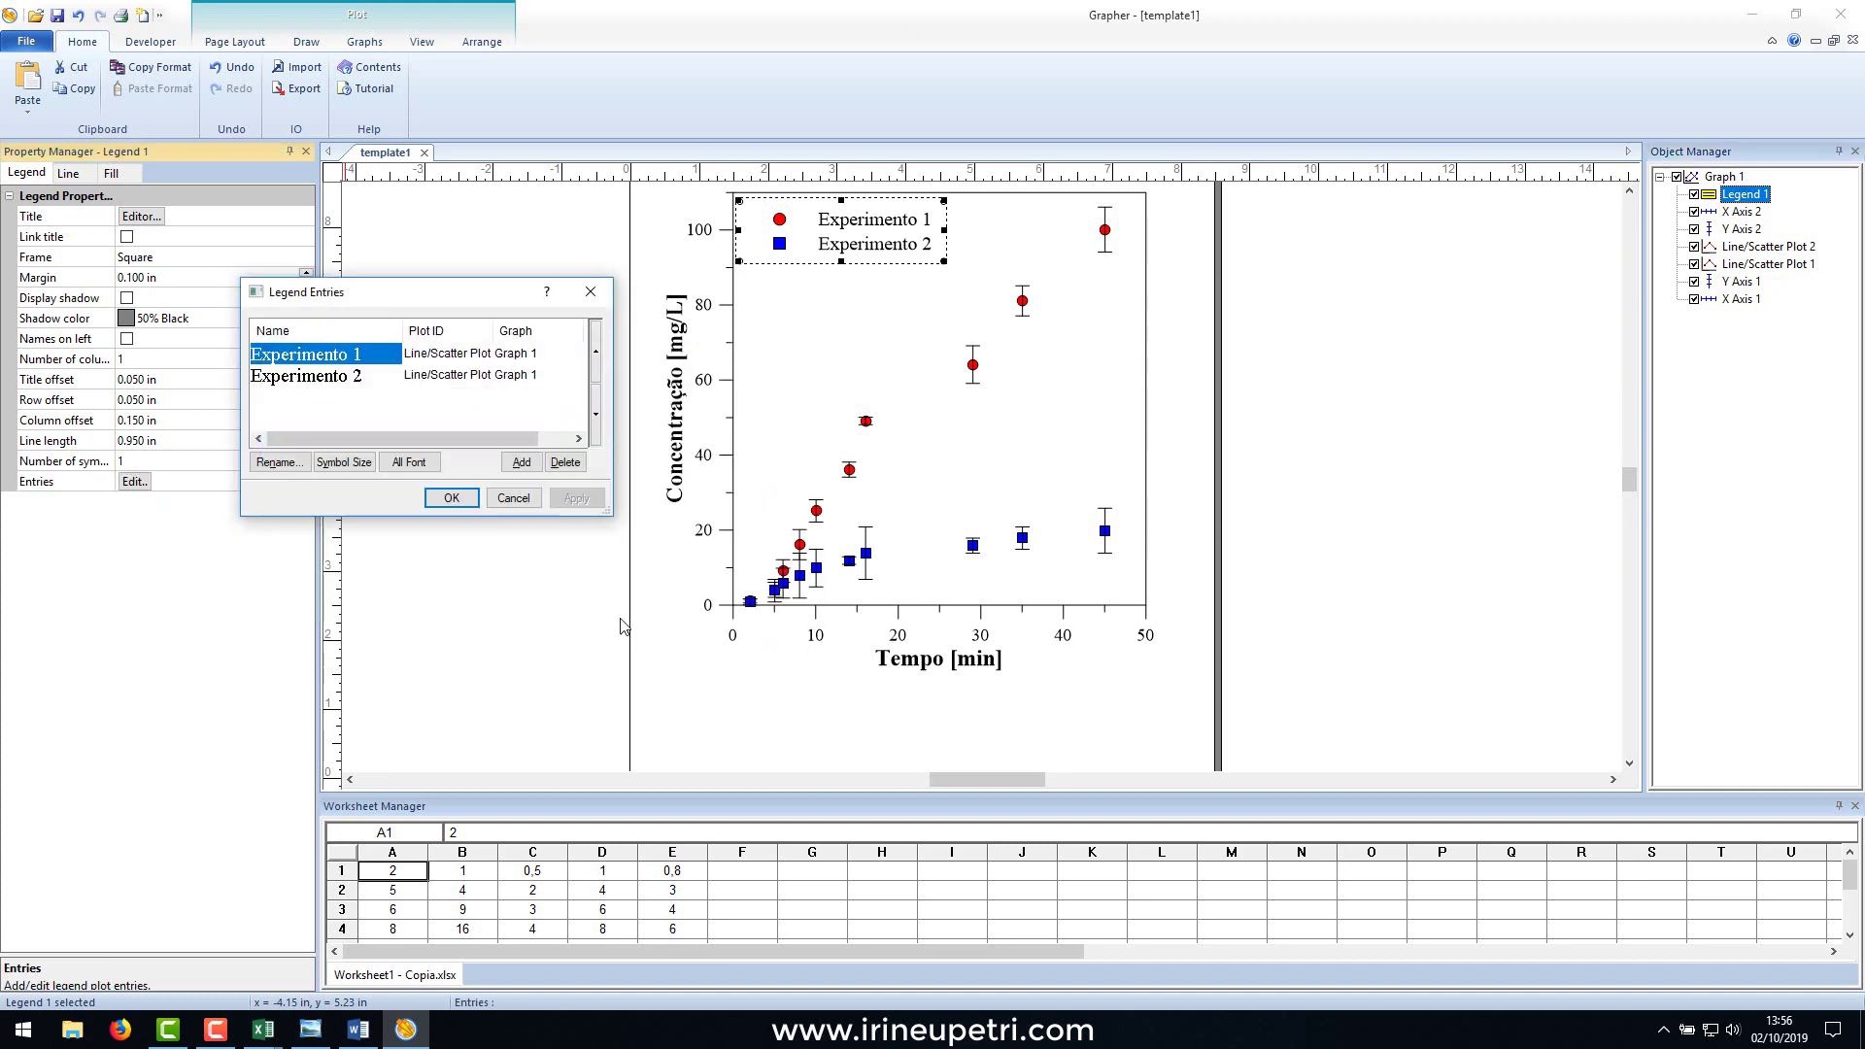
click(512, 499)
Look over the title and limit settings of the Concentração and Tempo axes.
click(677, 434)
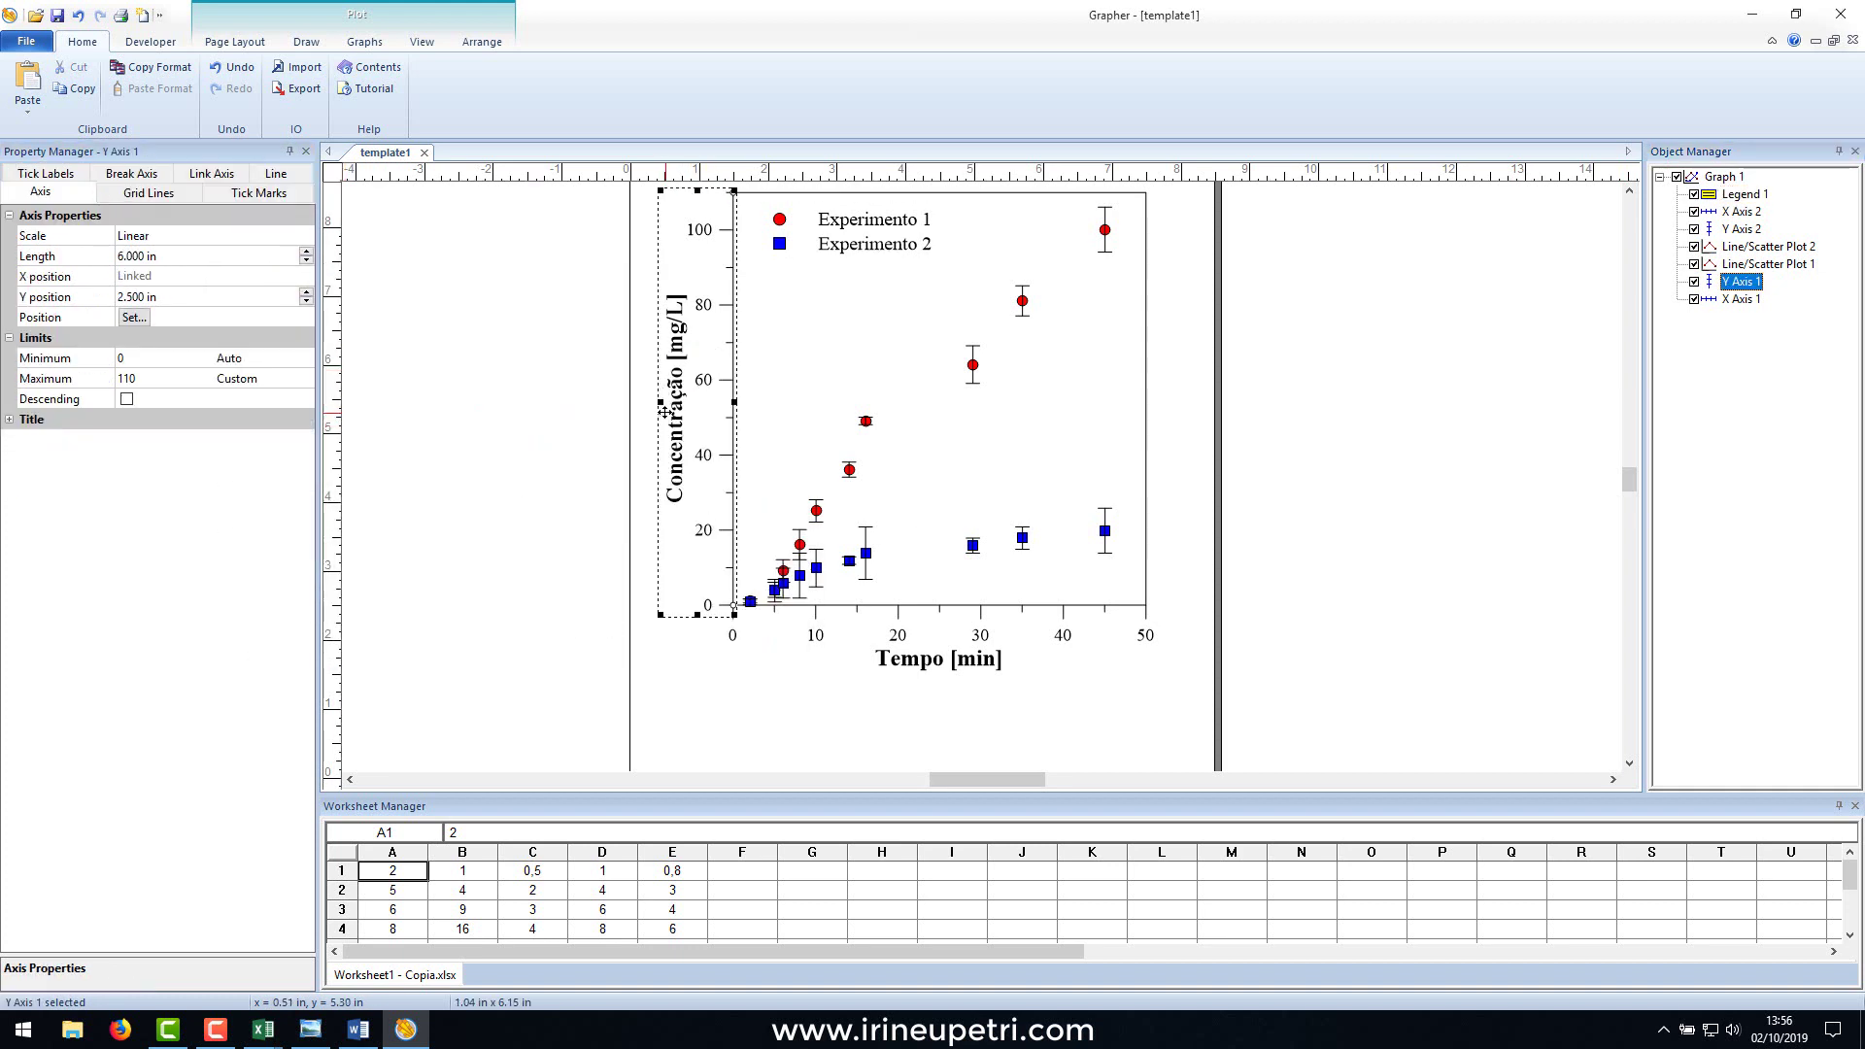
click(11, 425)
click(141, 439)
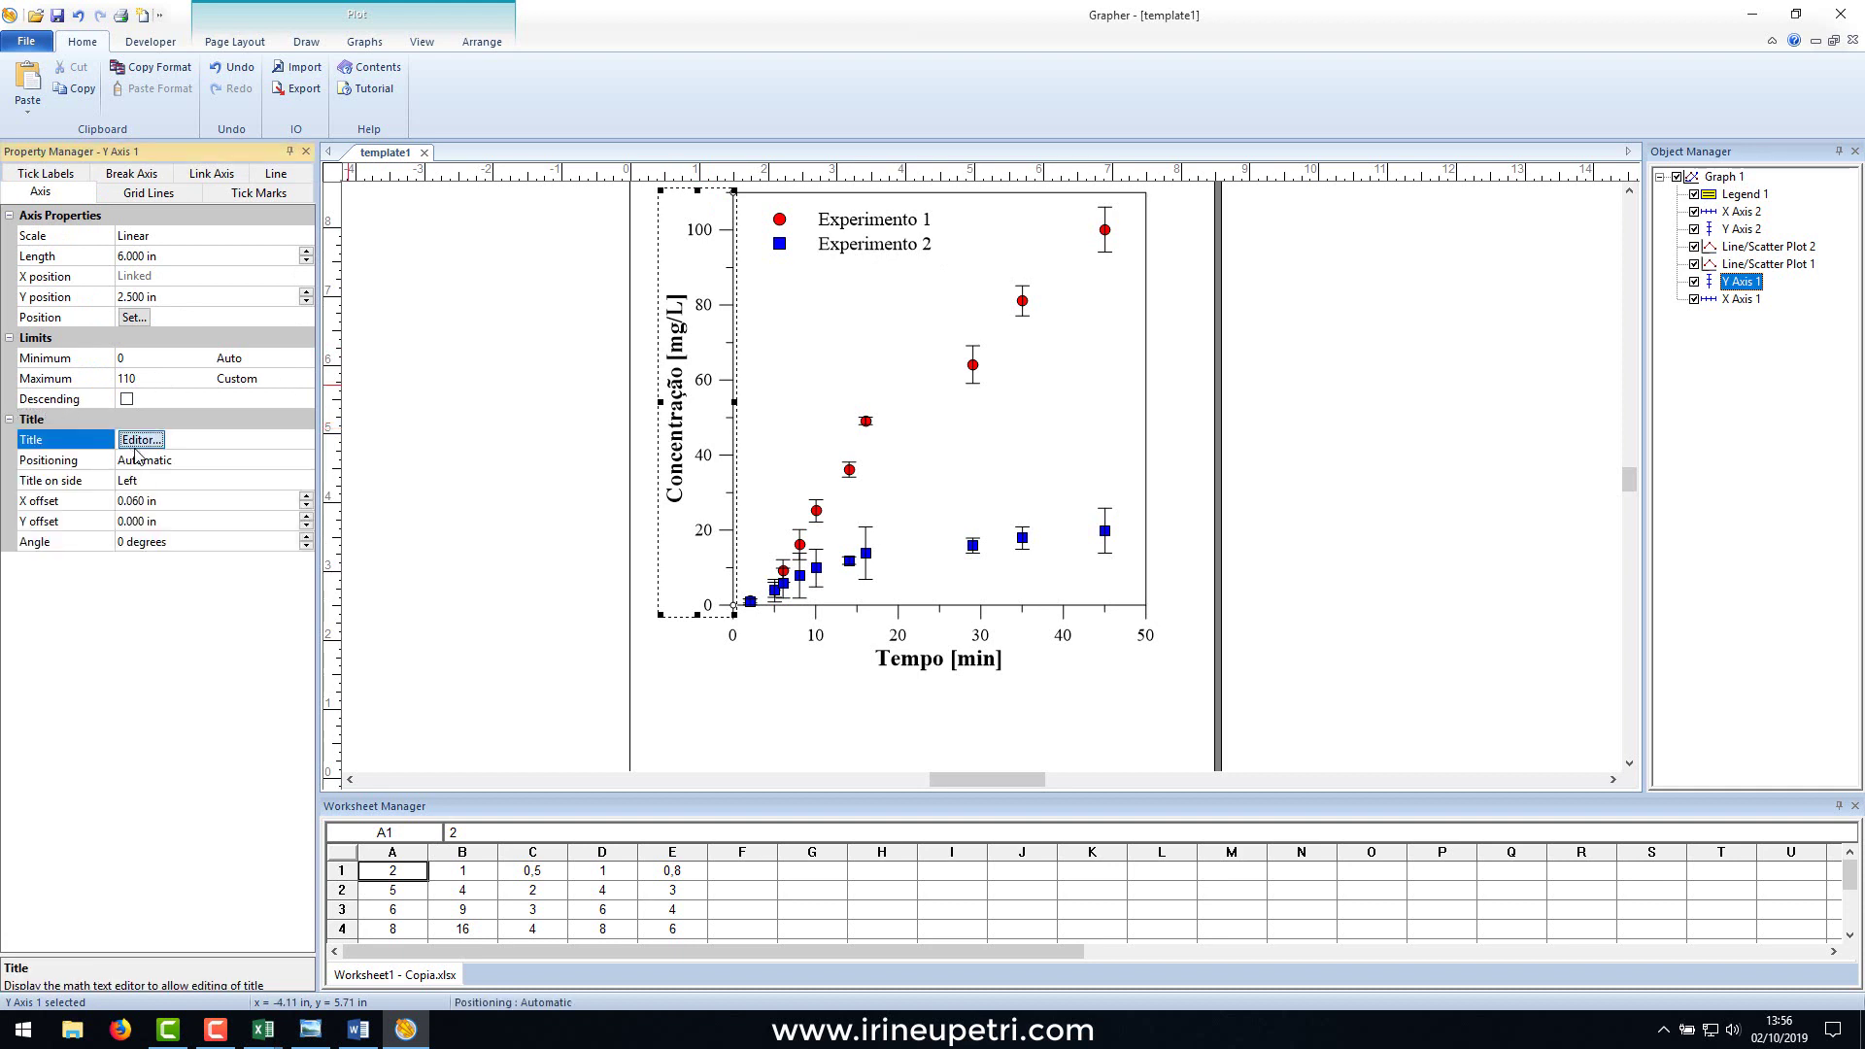
click(597, 565)
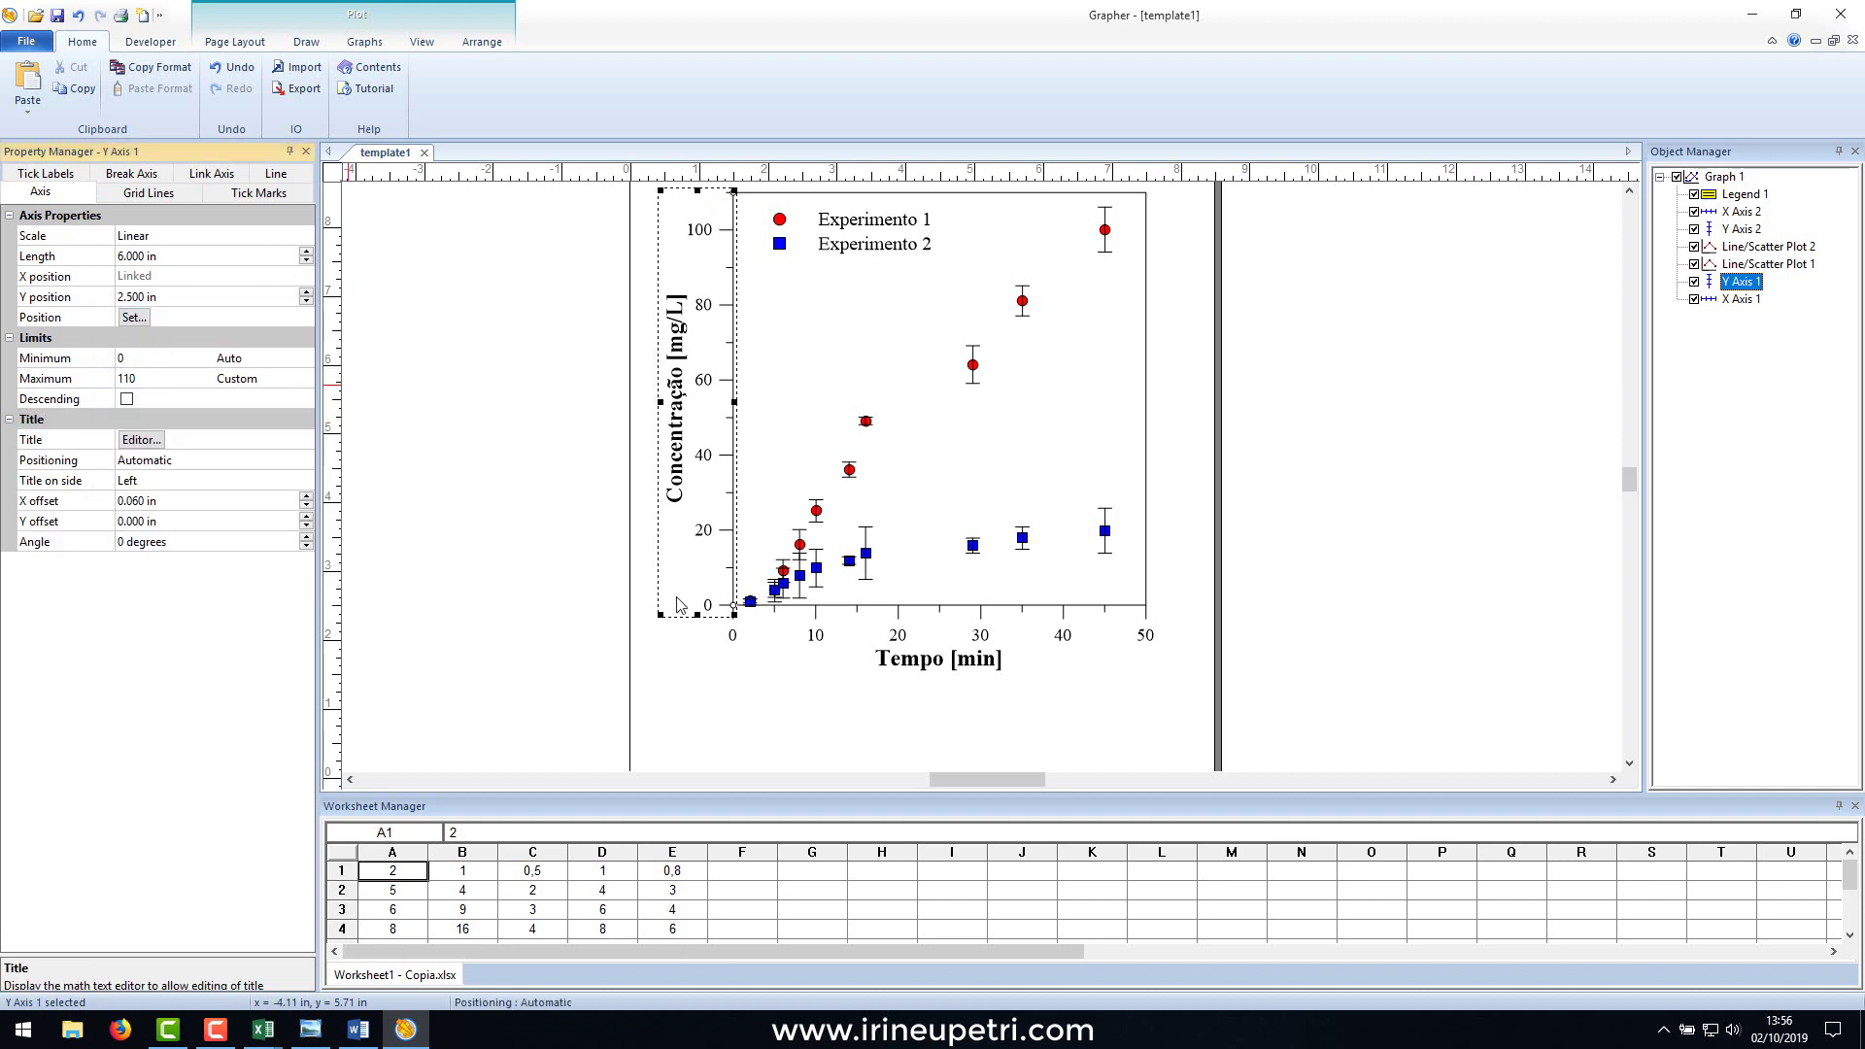
click(940, 645)
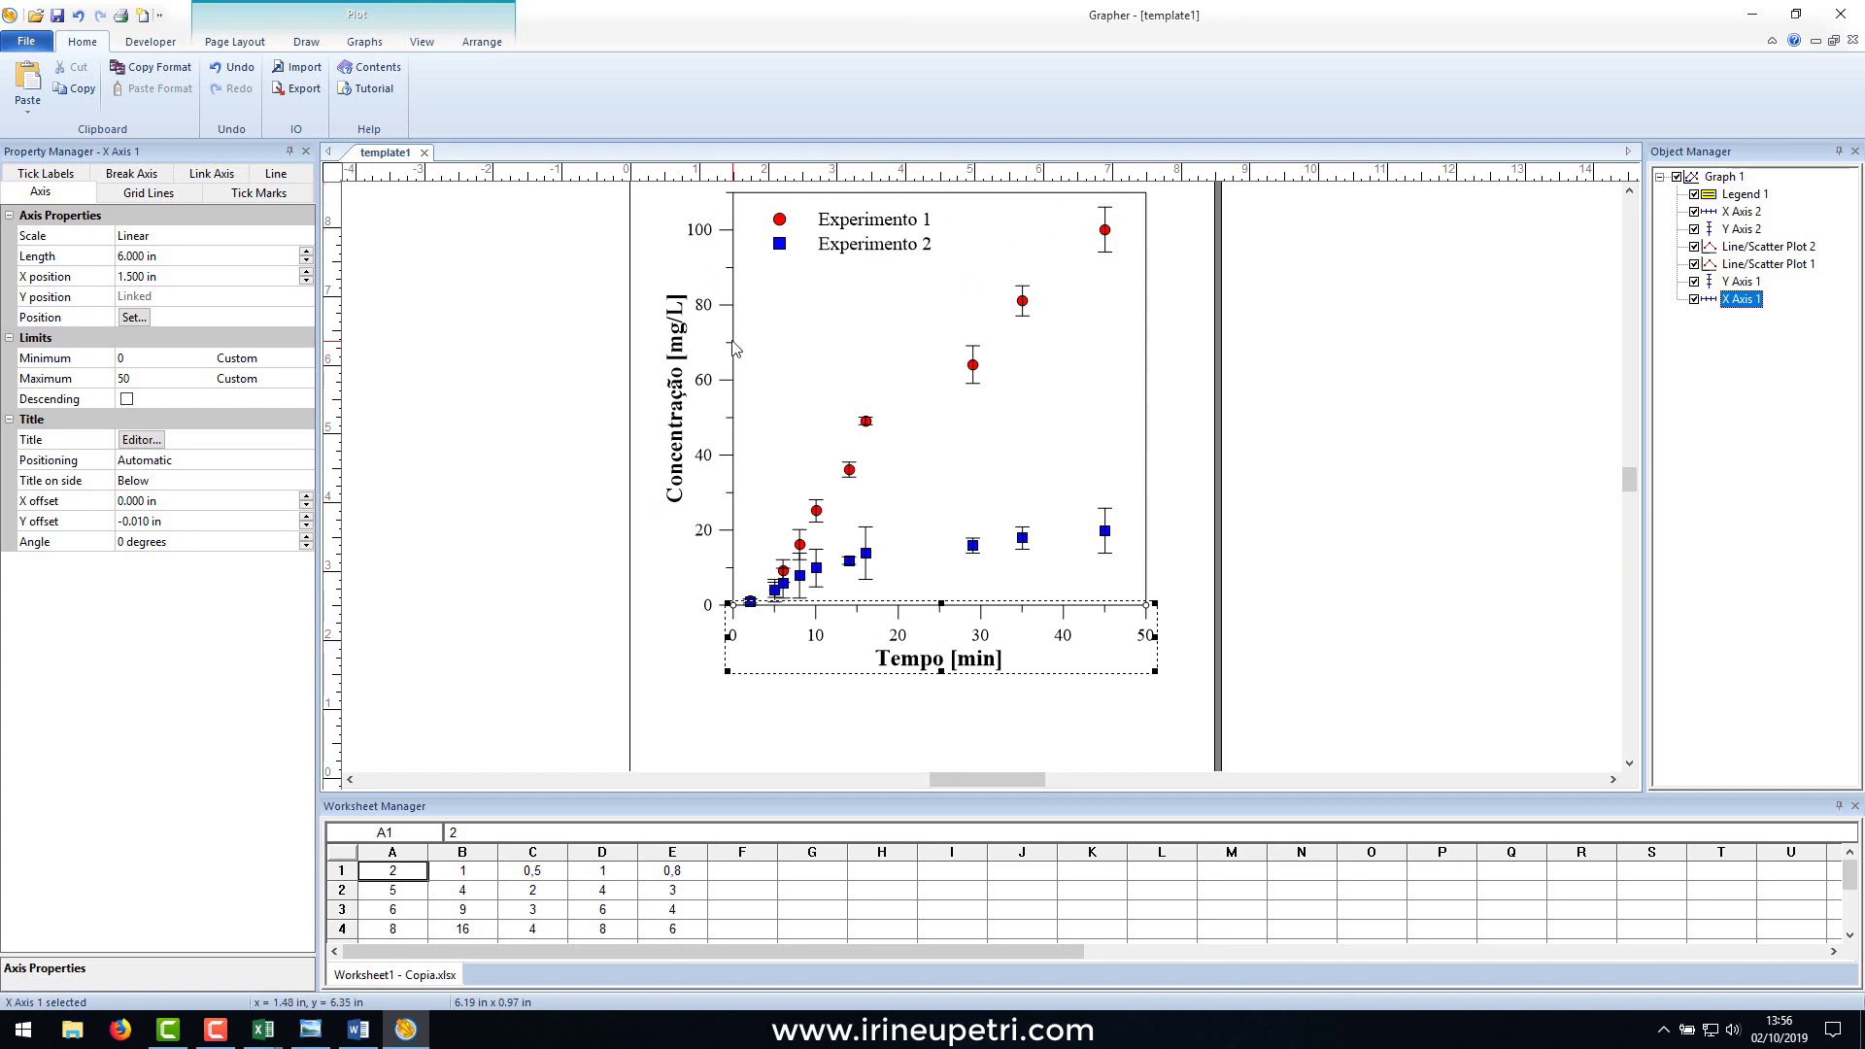
click(733, 303)
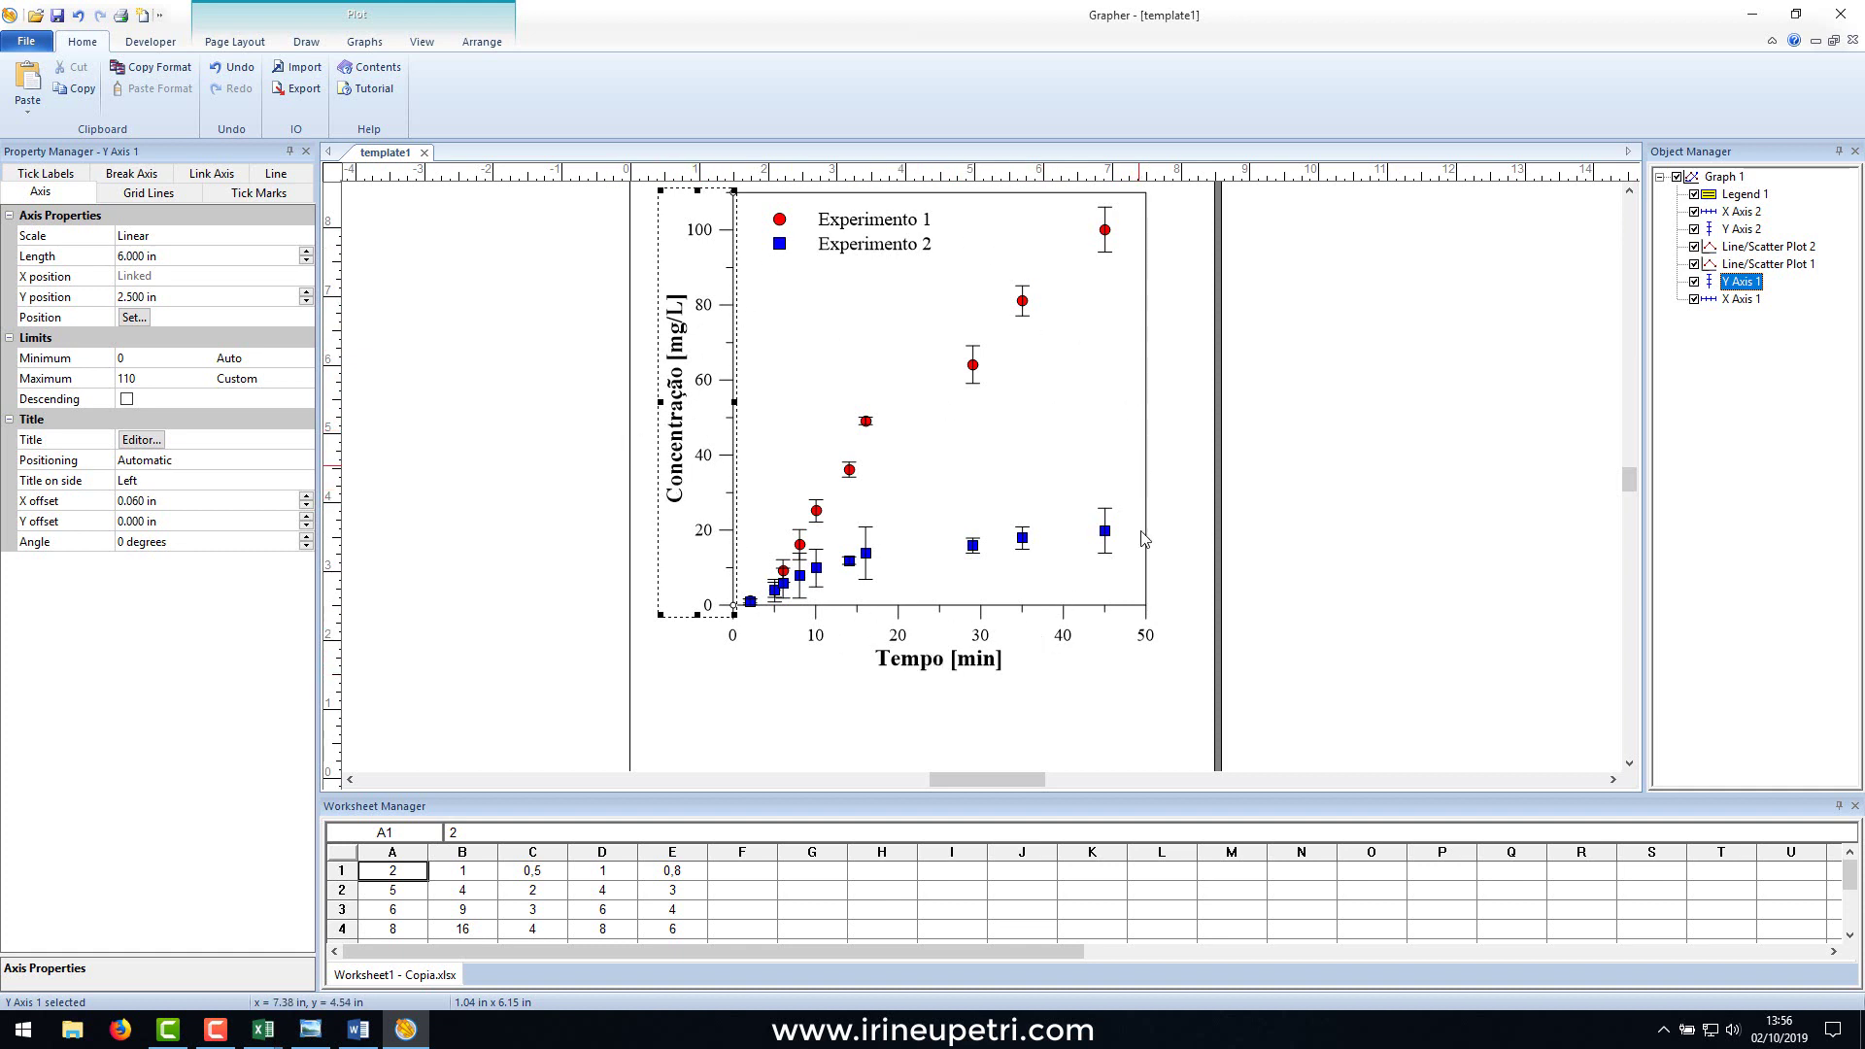
click(1303, 549)
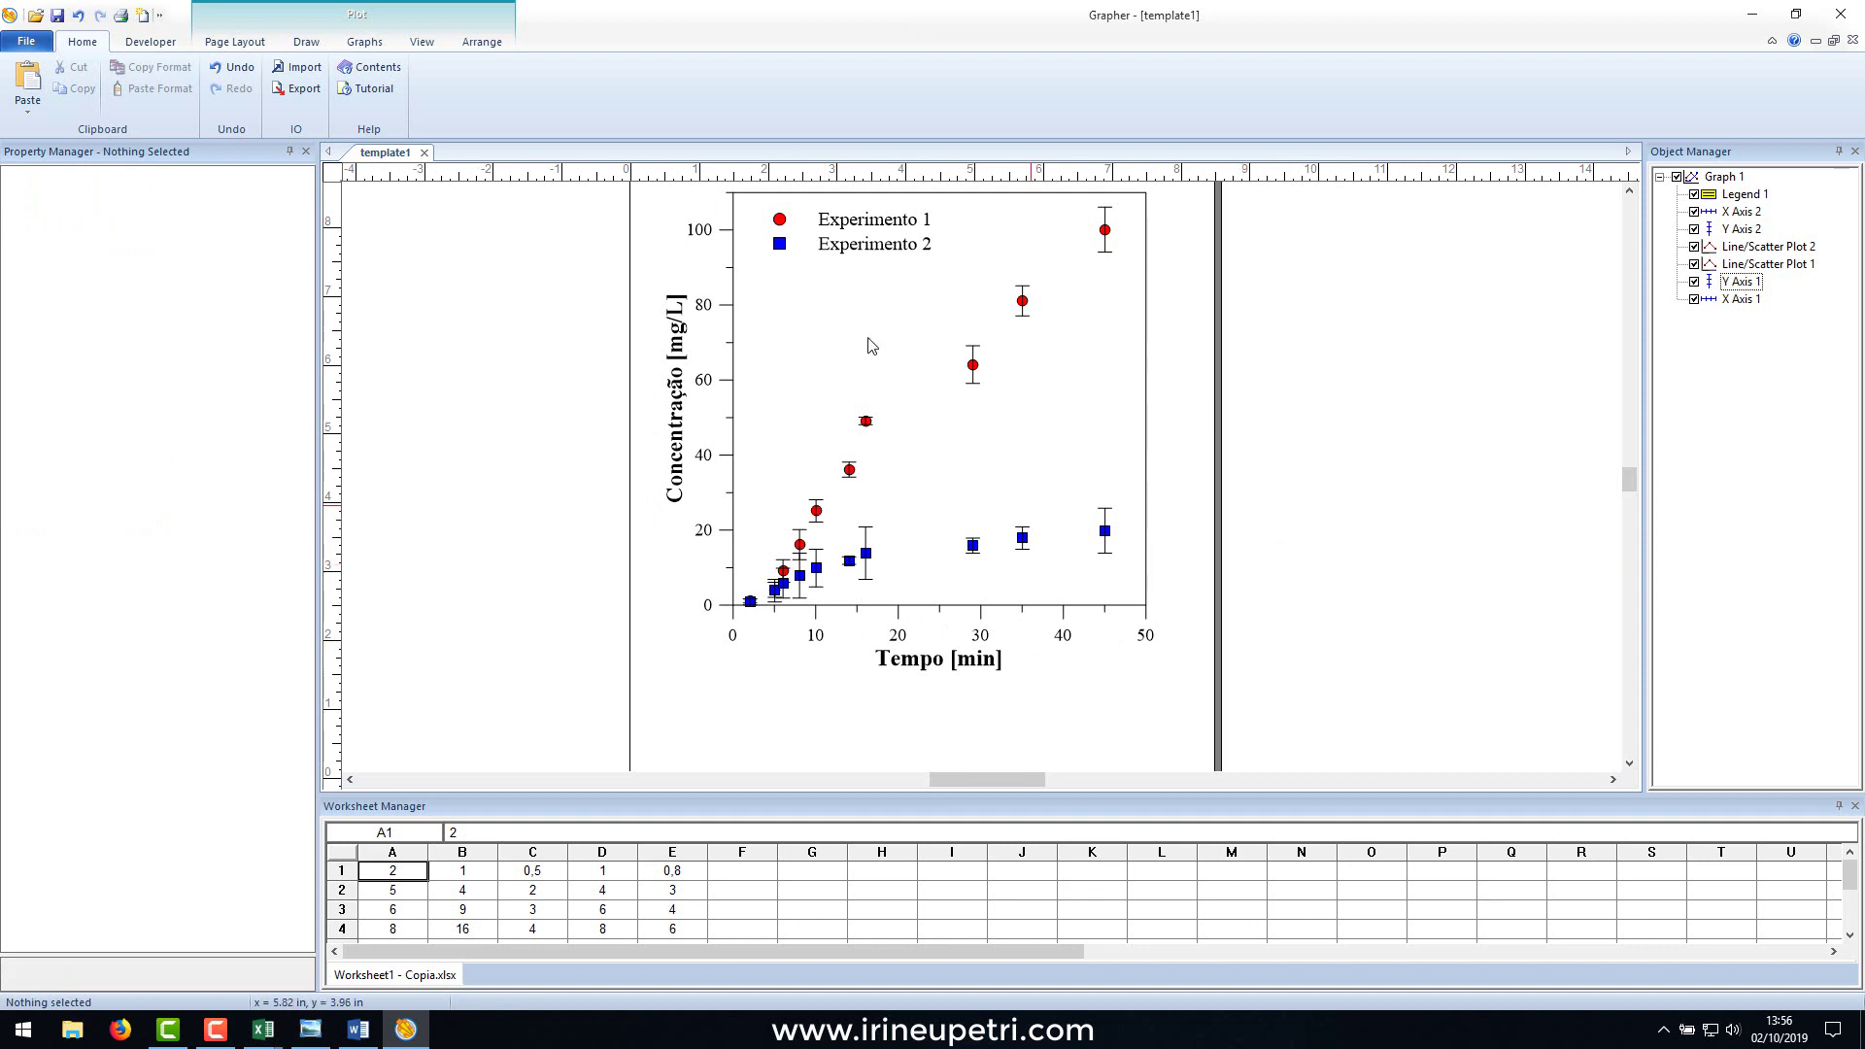
Save a copy of the template graph to the desktop as a Grapher file named plot 2.
click(26, 40)
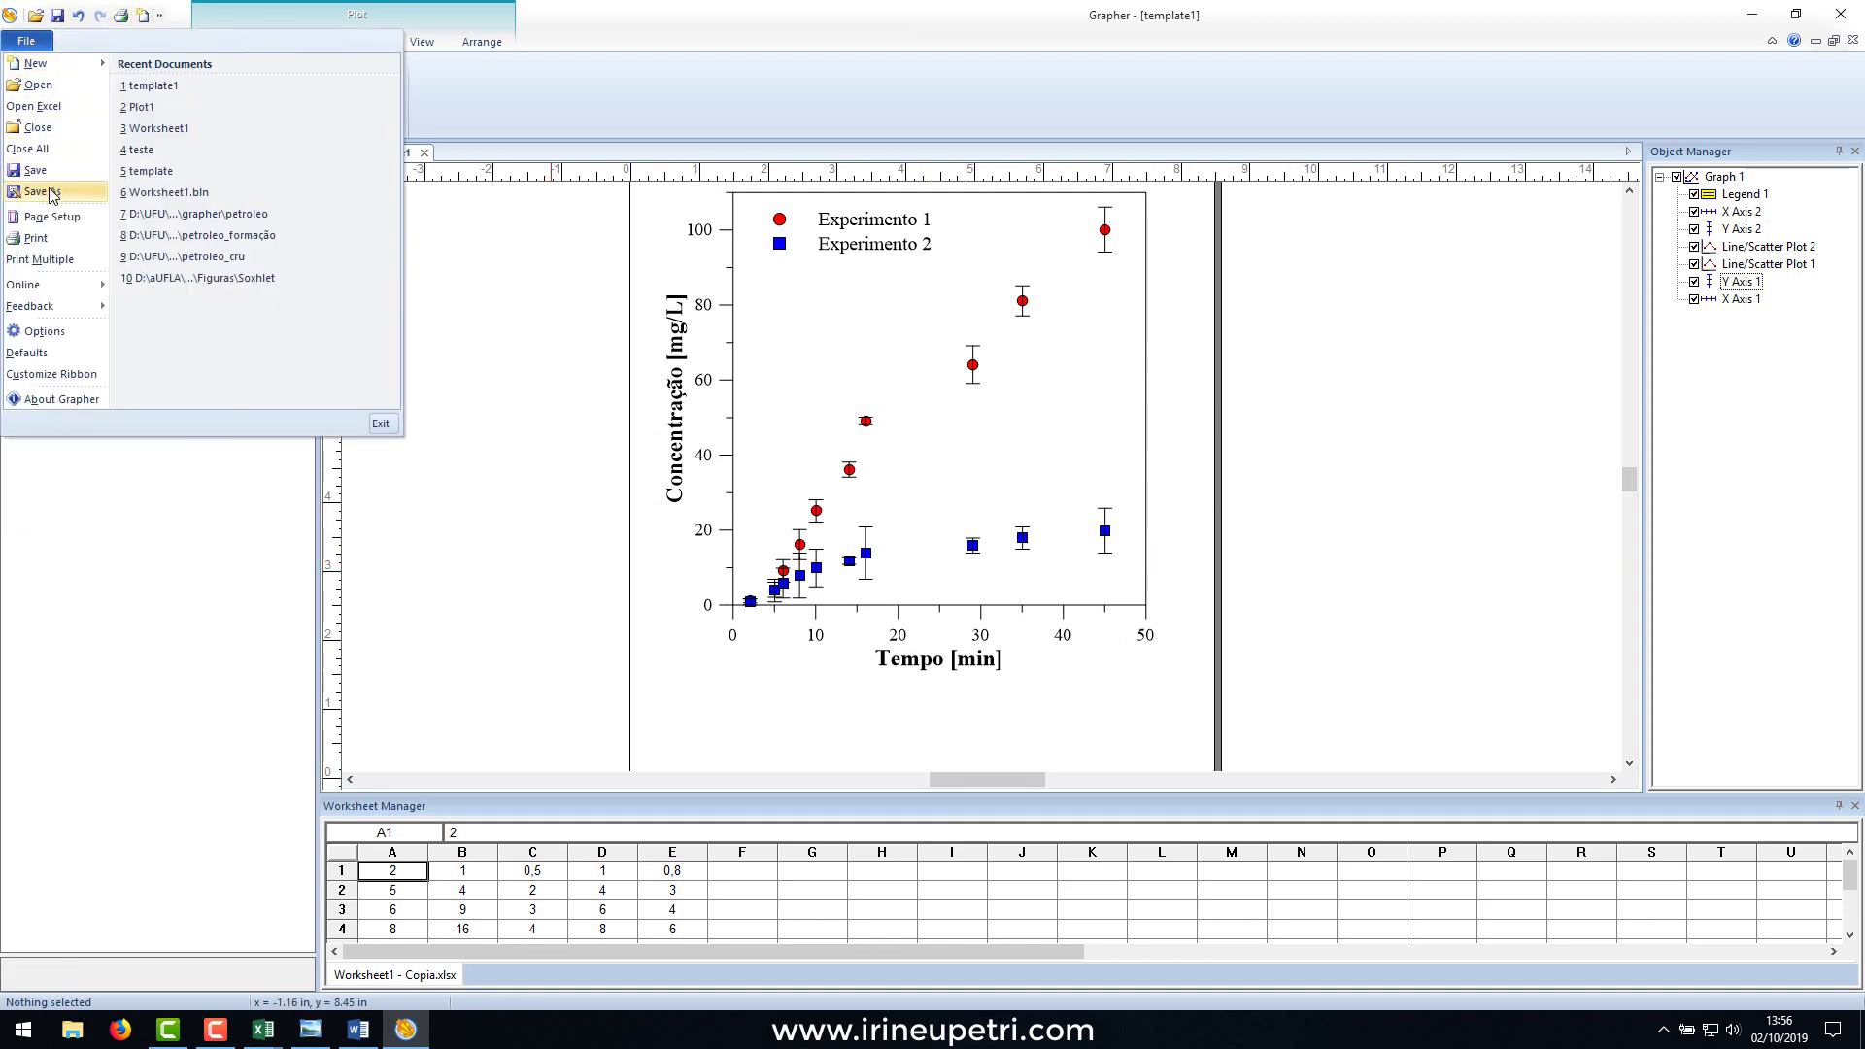
click(42, 191)
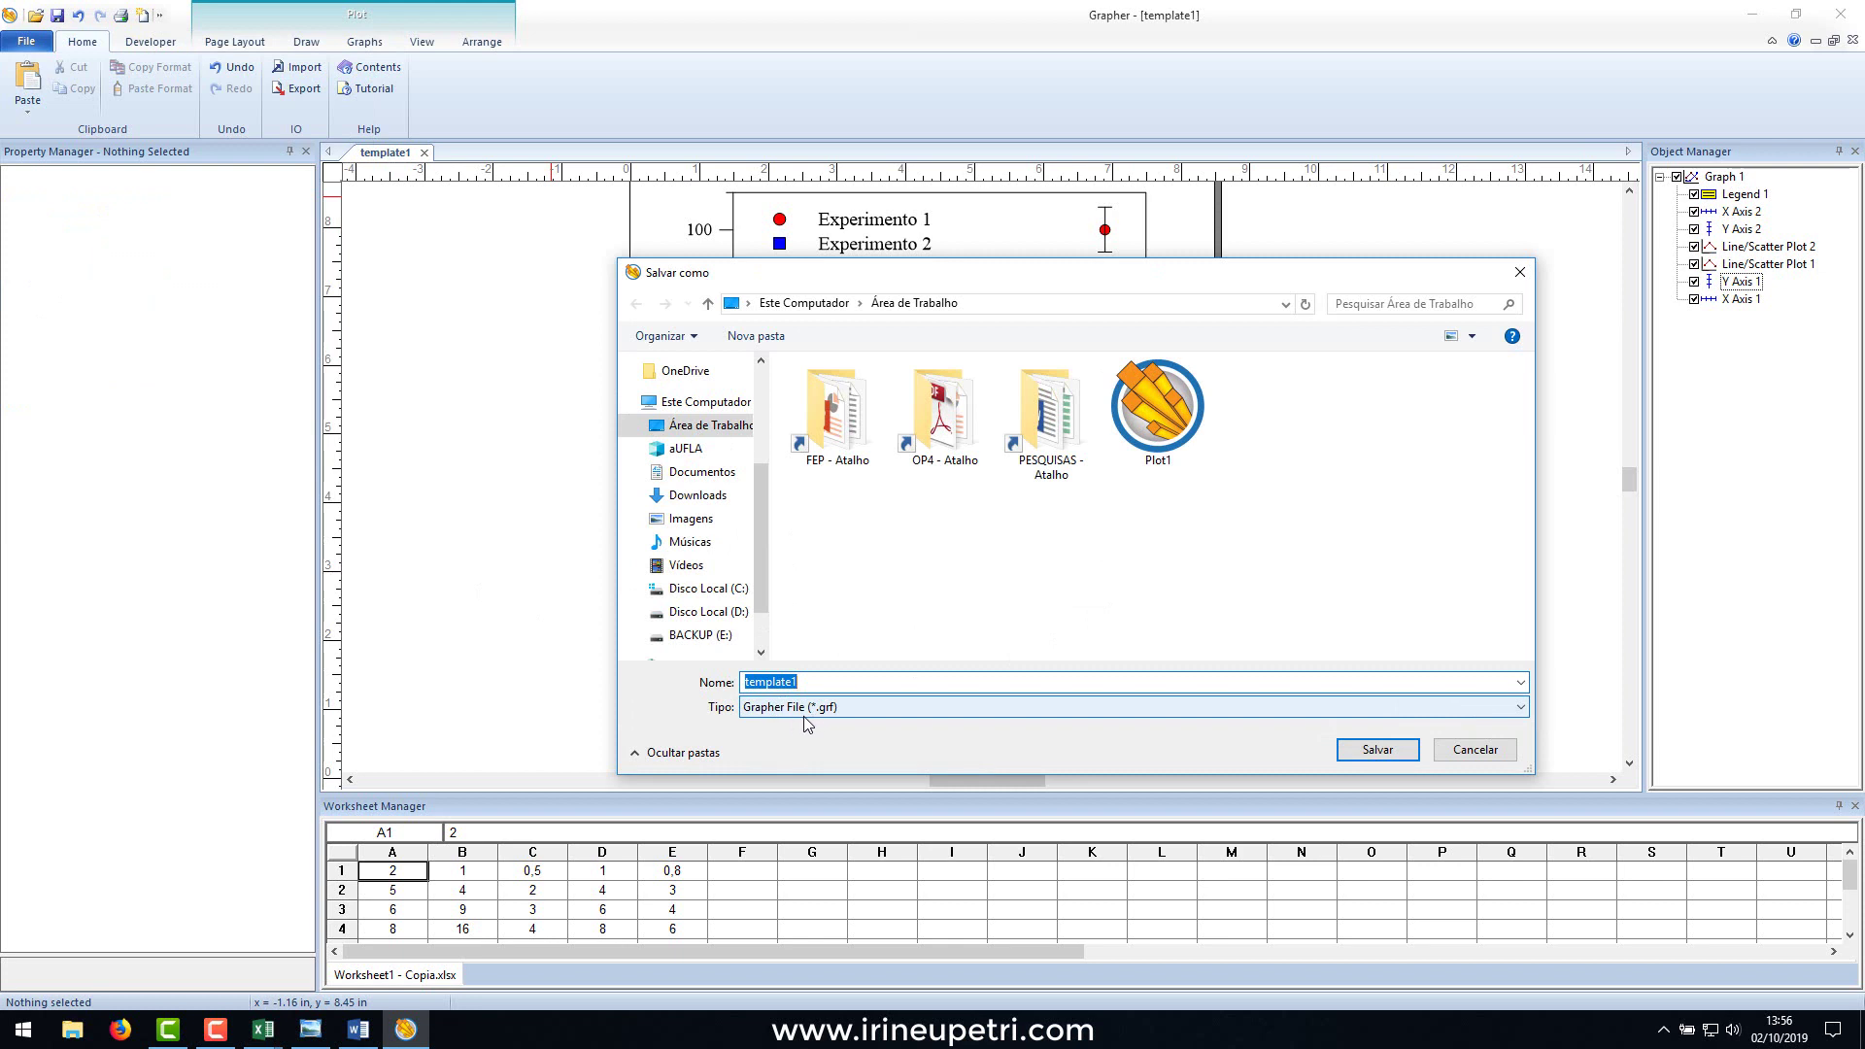
click(811, 721)
click(814, 721)
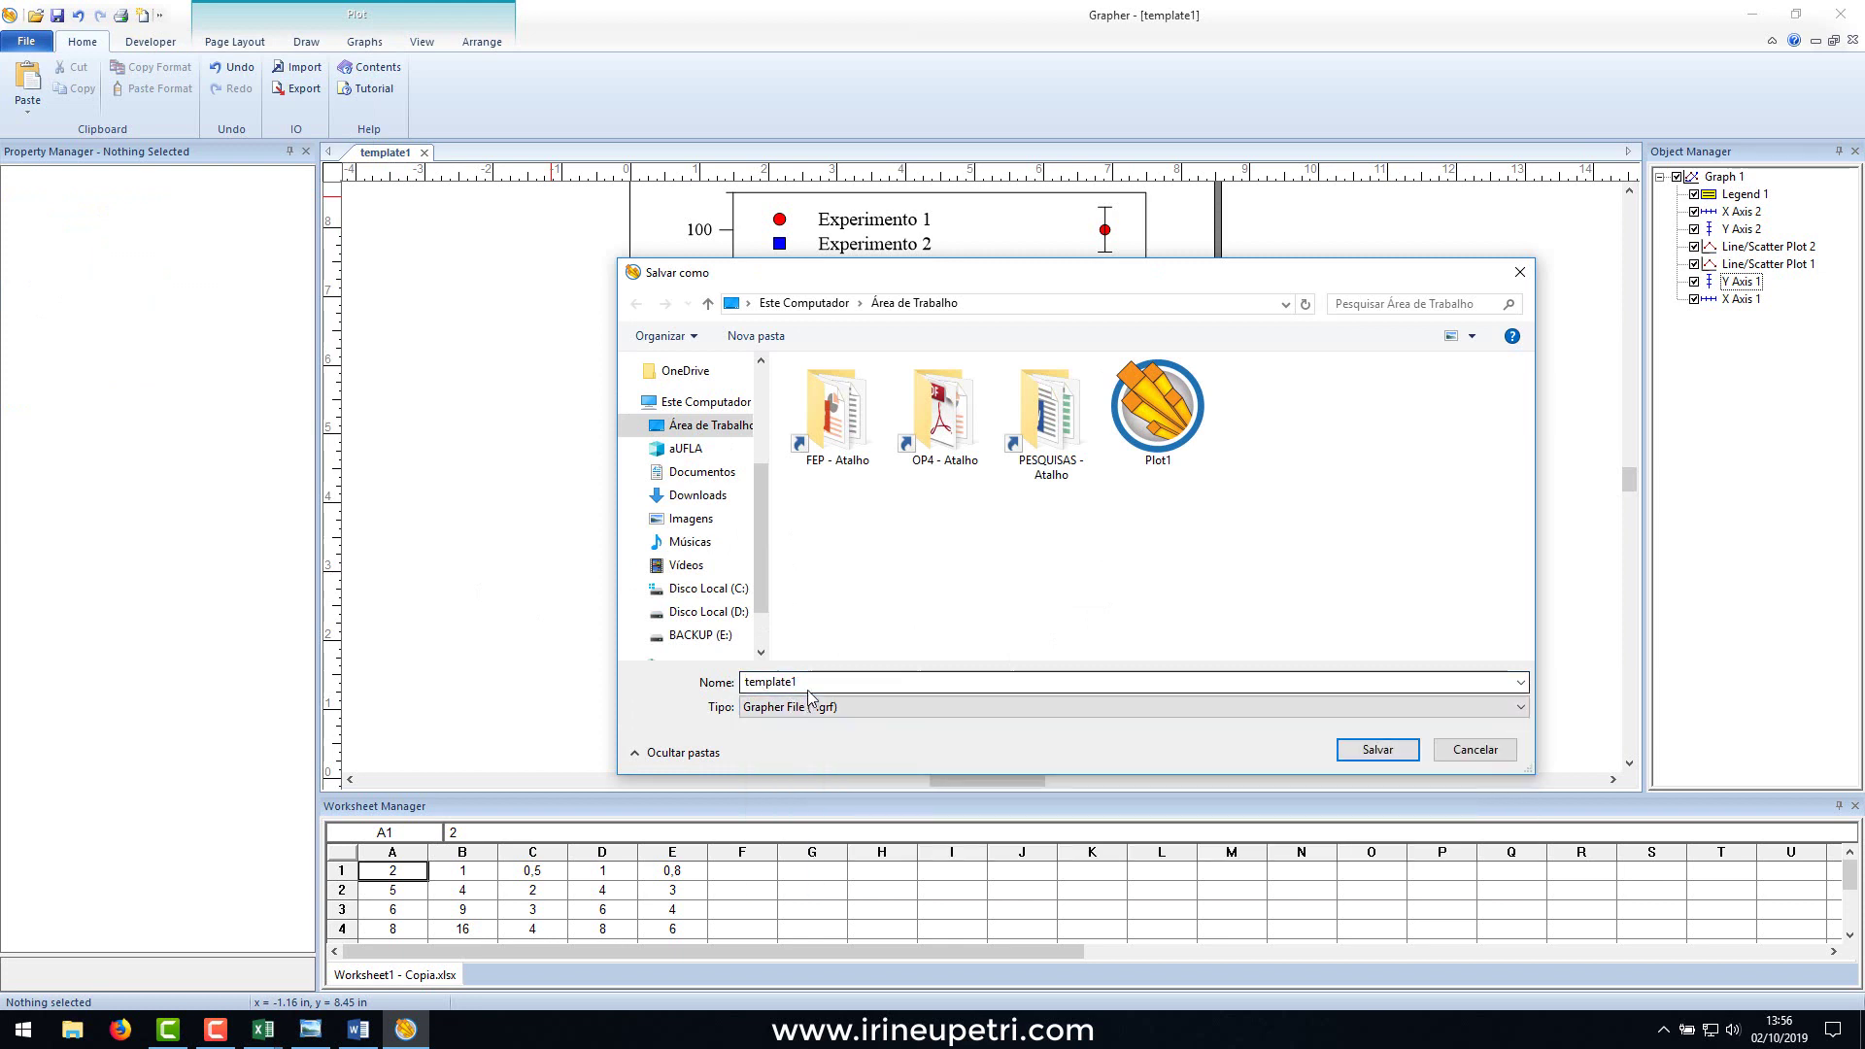
double_click(828, 672)
text(plot 2)
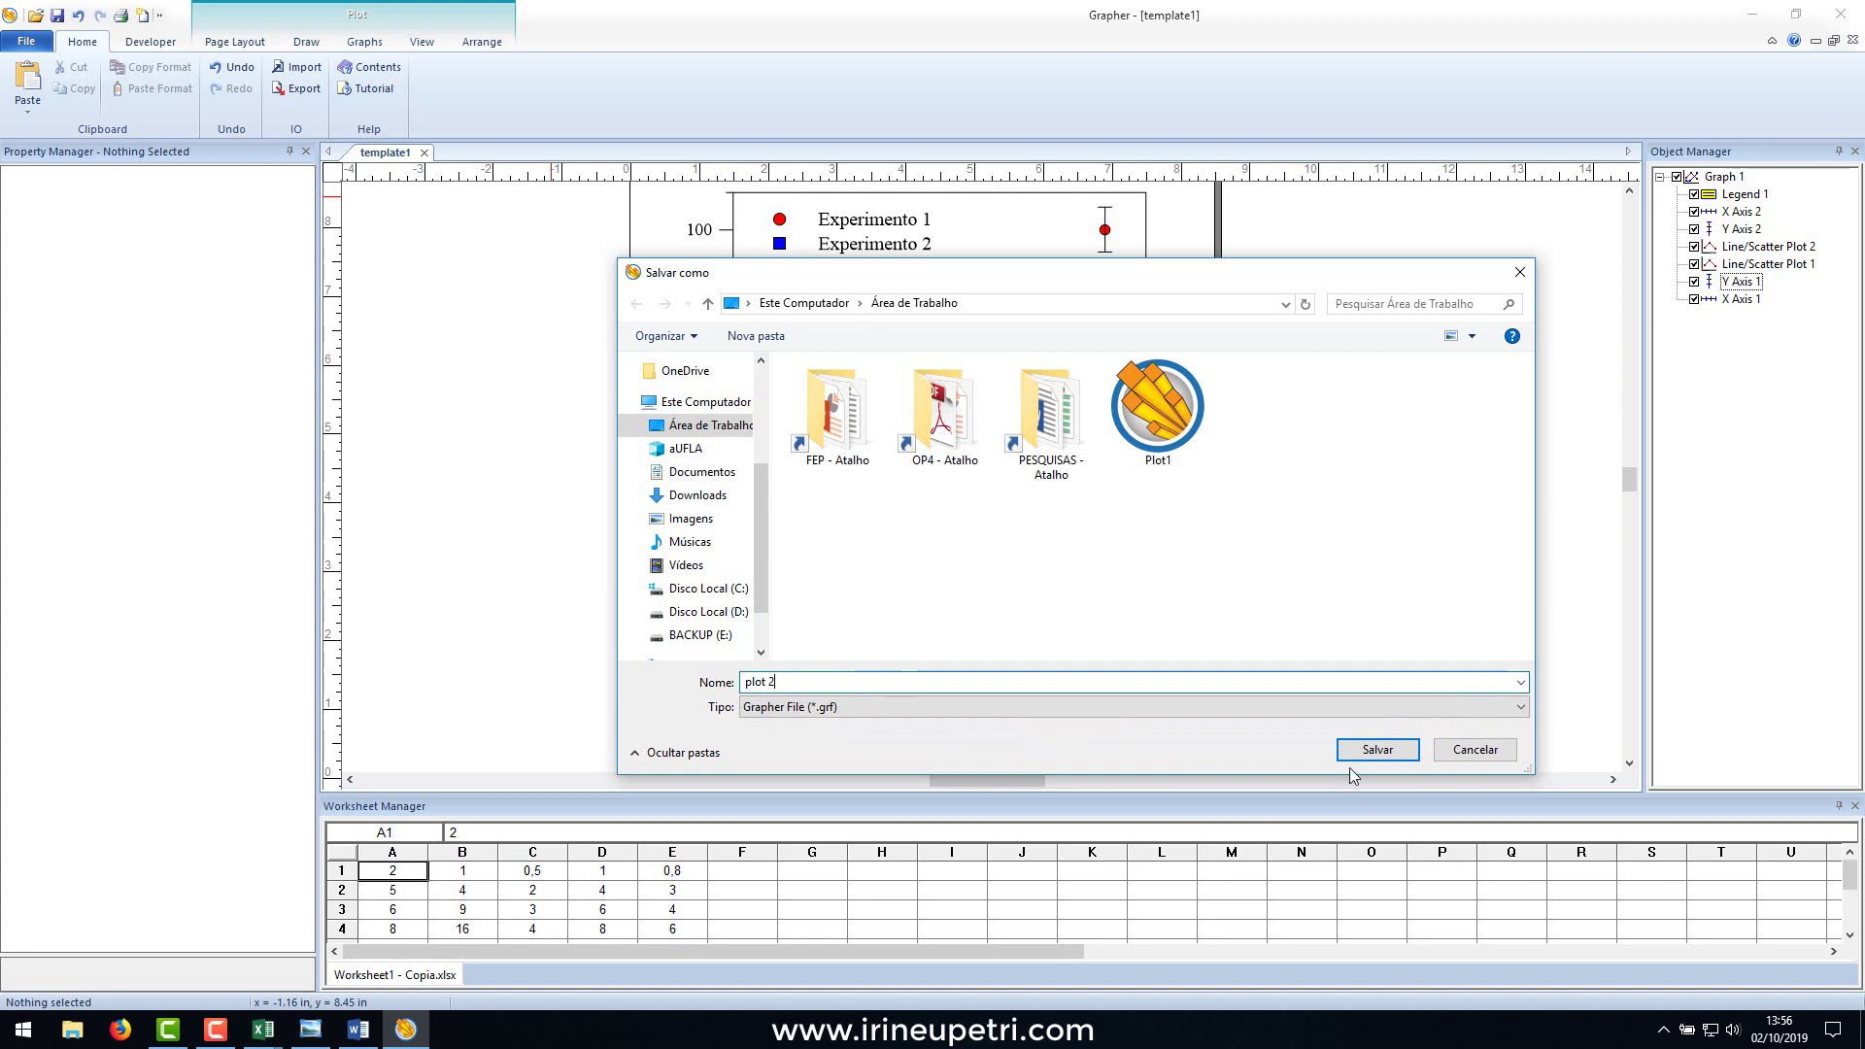
click(1376, 749)
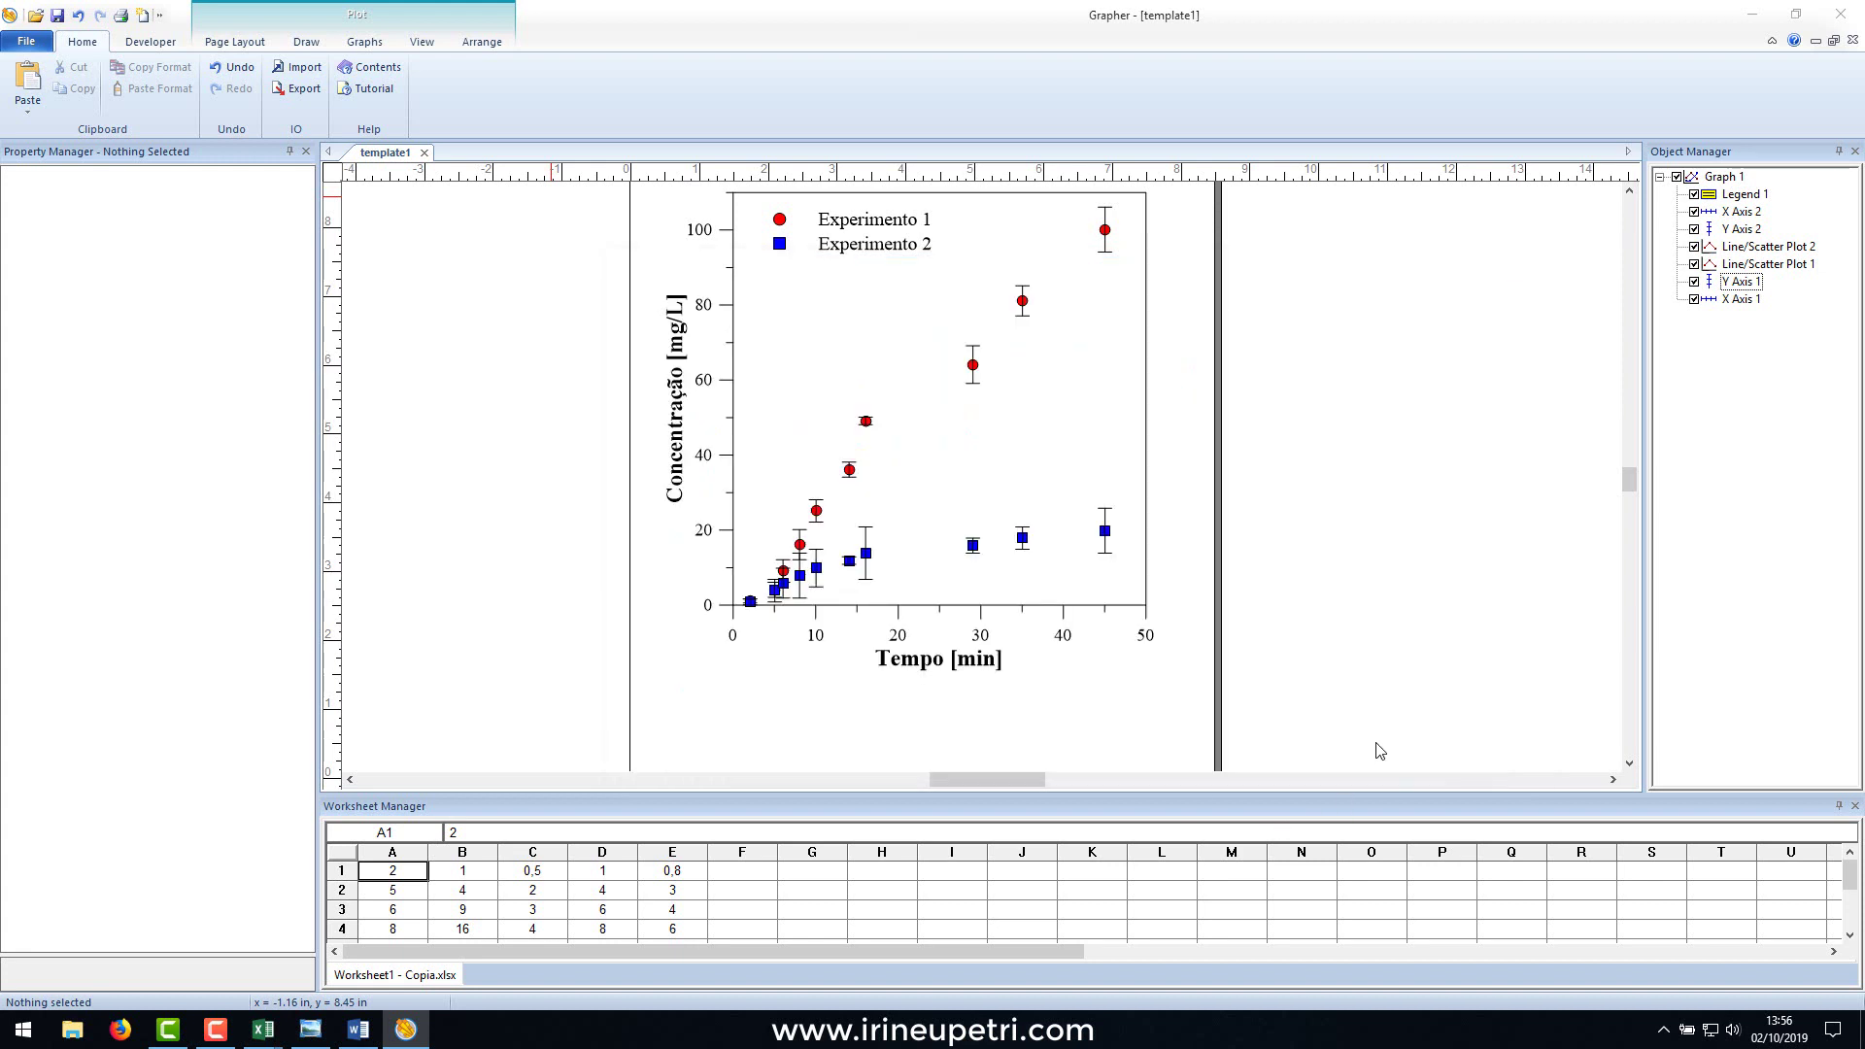
Export the graph to the desktop as a TIF image named grafico3 at 300 pixels per inch.
click(300, 93)
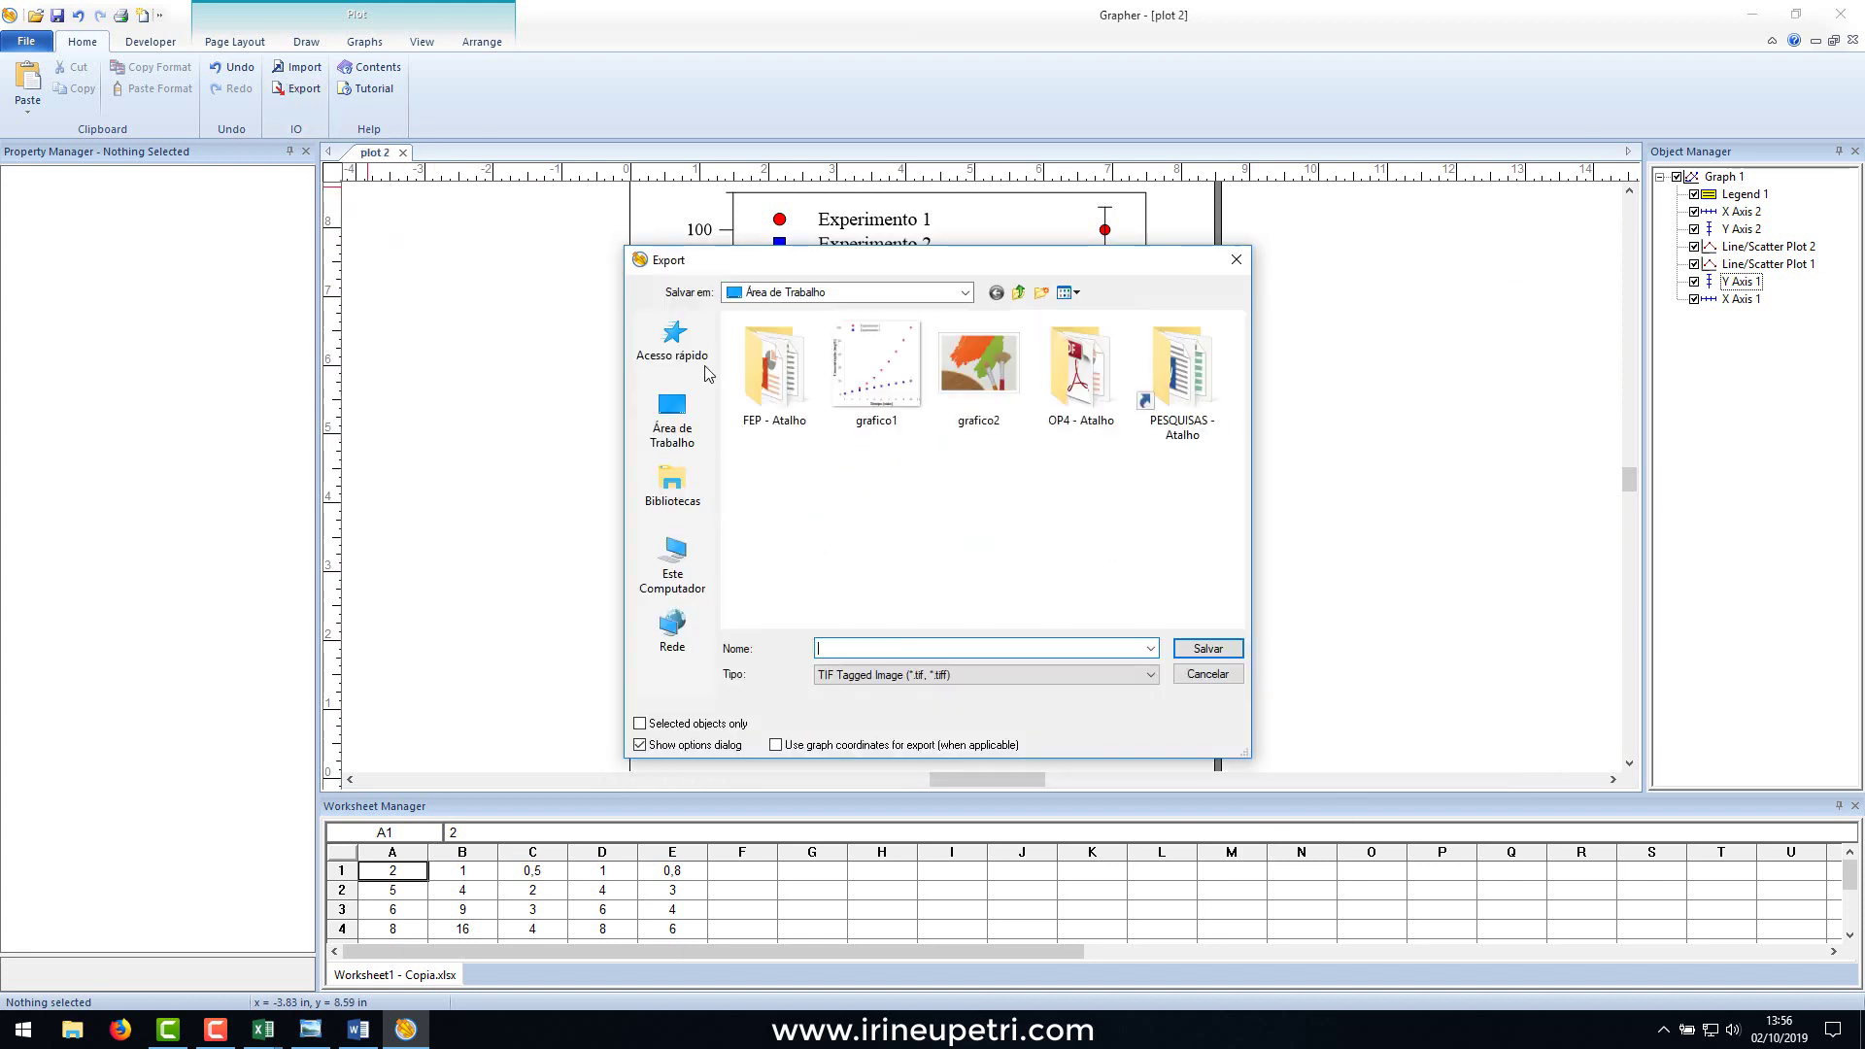
click(972, 408)
double_click(845, 648)
text(grafico3)
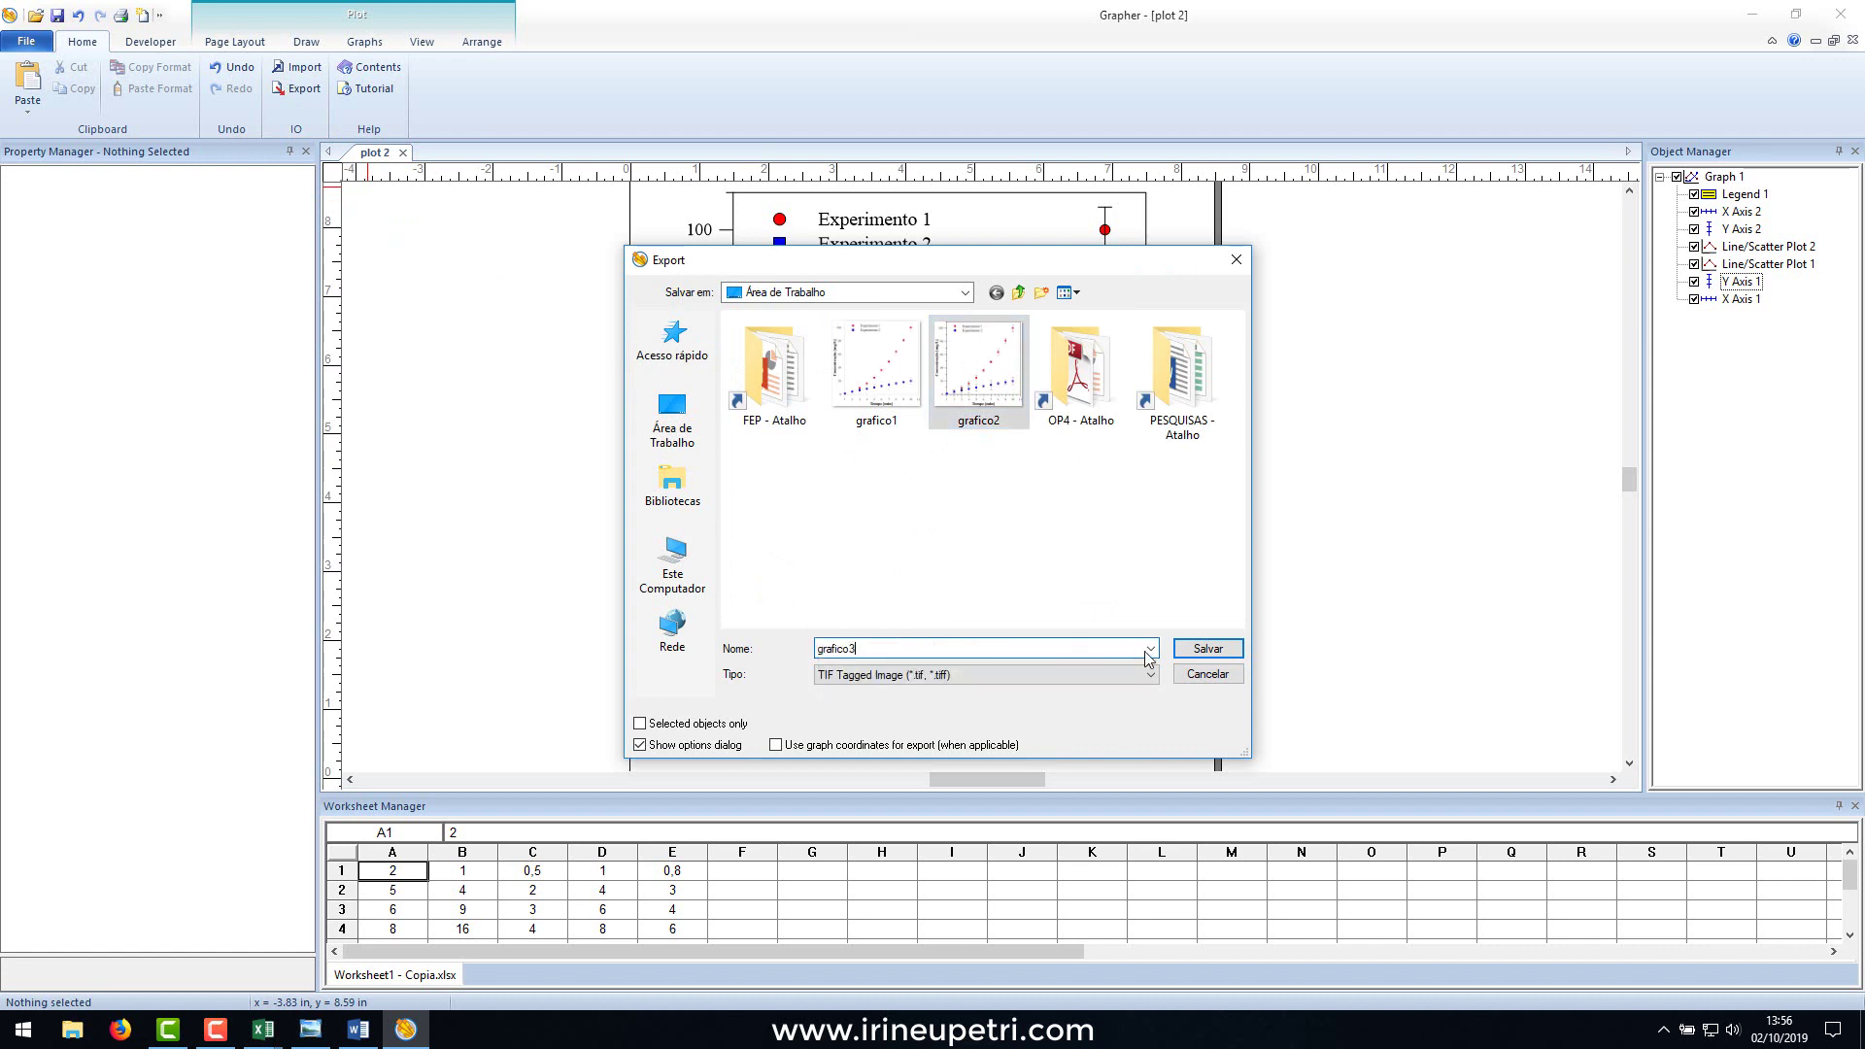
click(1197, 649)
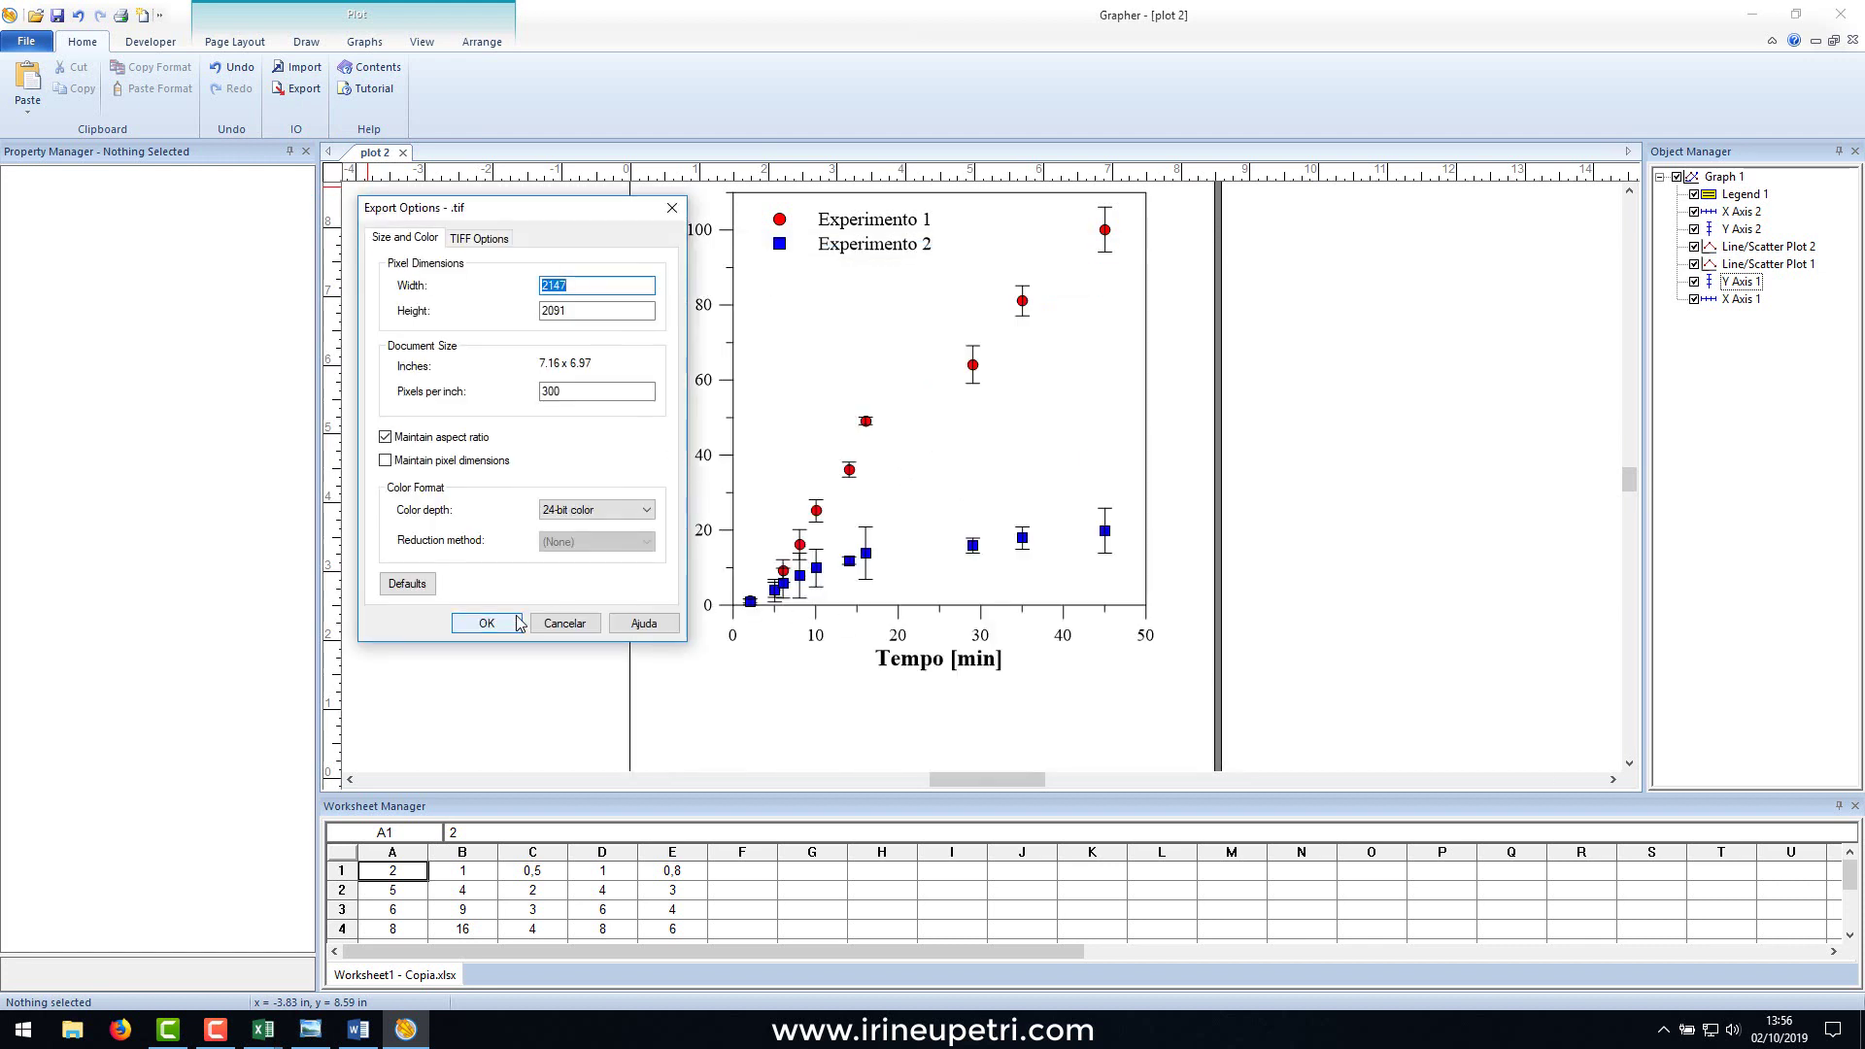
click(487, 623)
Open grafico3 from the desktop in the photo viewer, compare it with grafico2 and grafico1, and close the viewer.
click(1860, 1029)
double_click(109, 121)
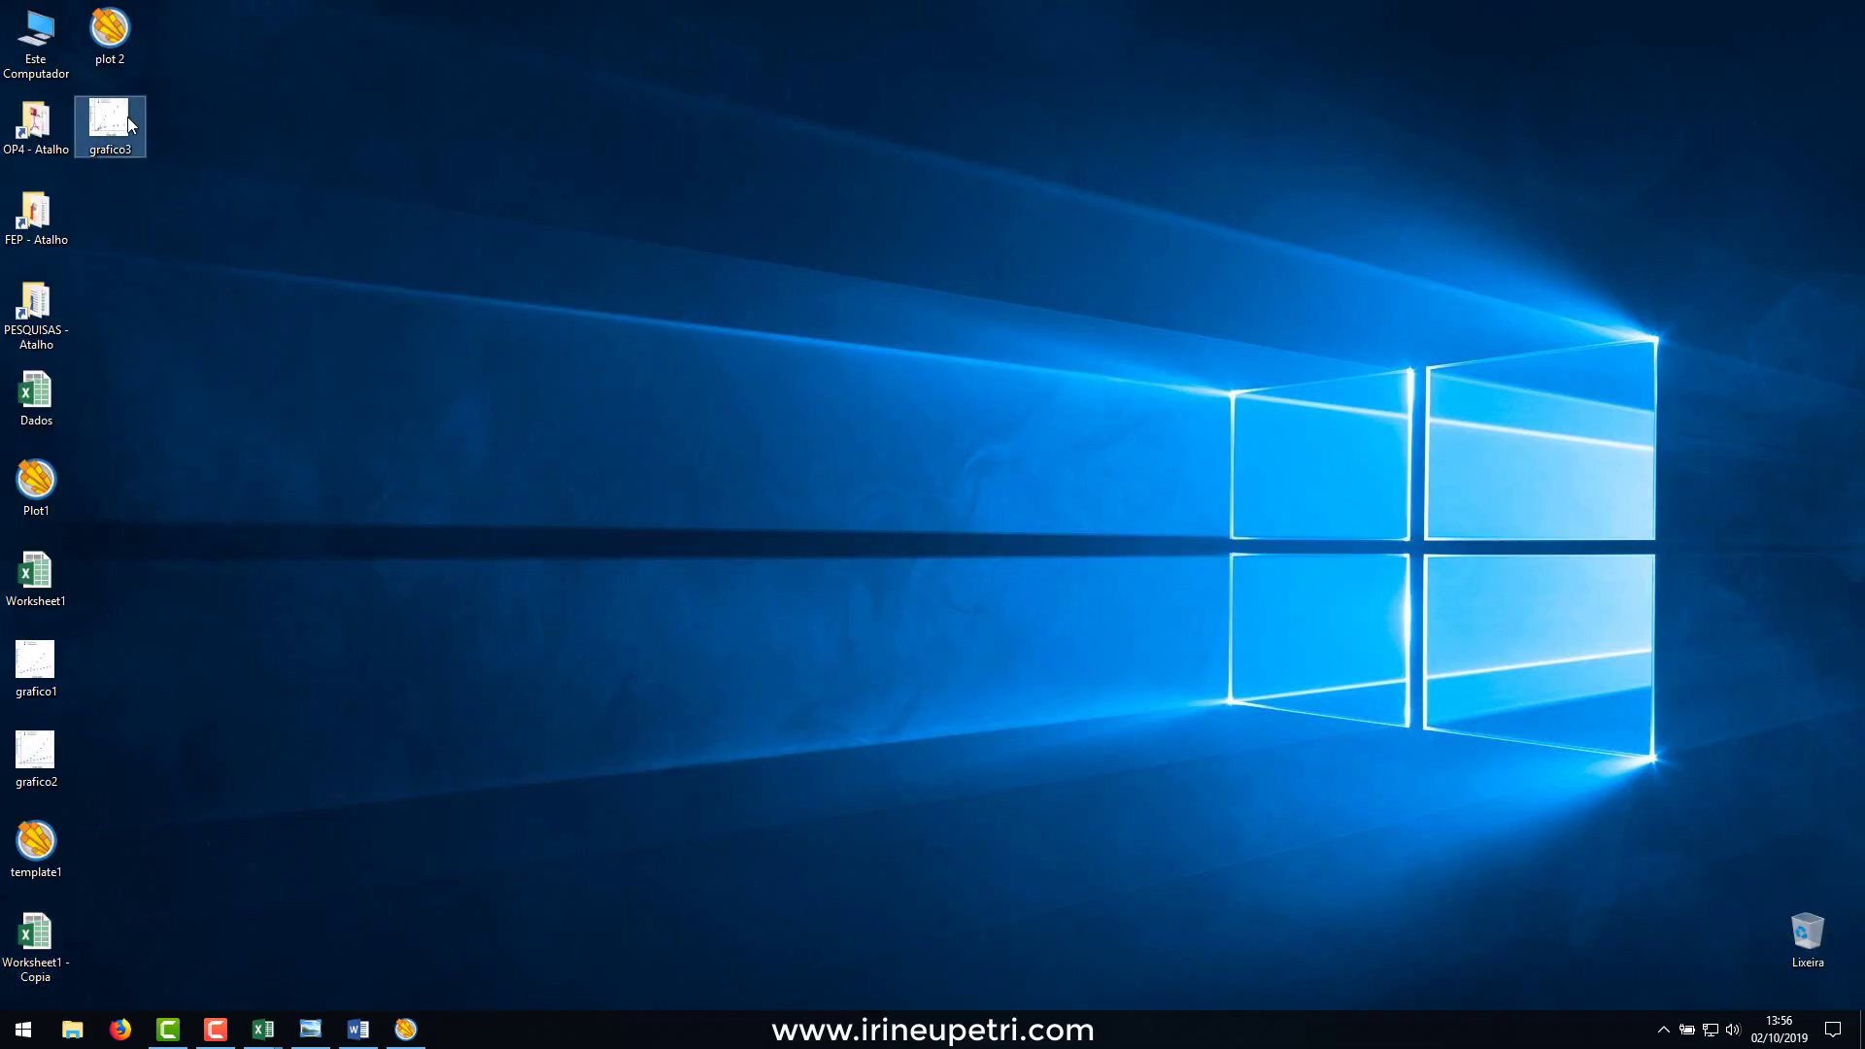
key(Left)
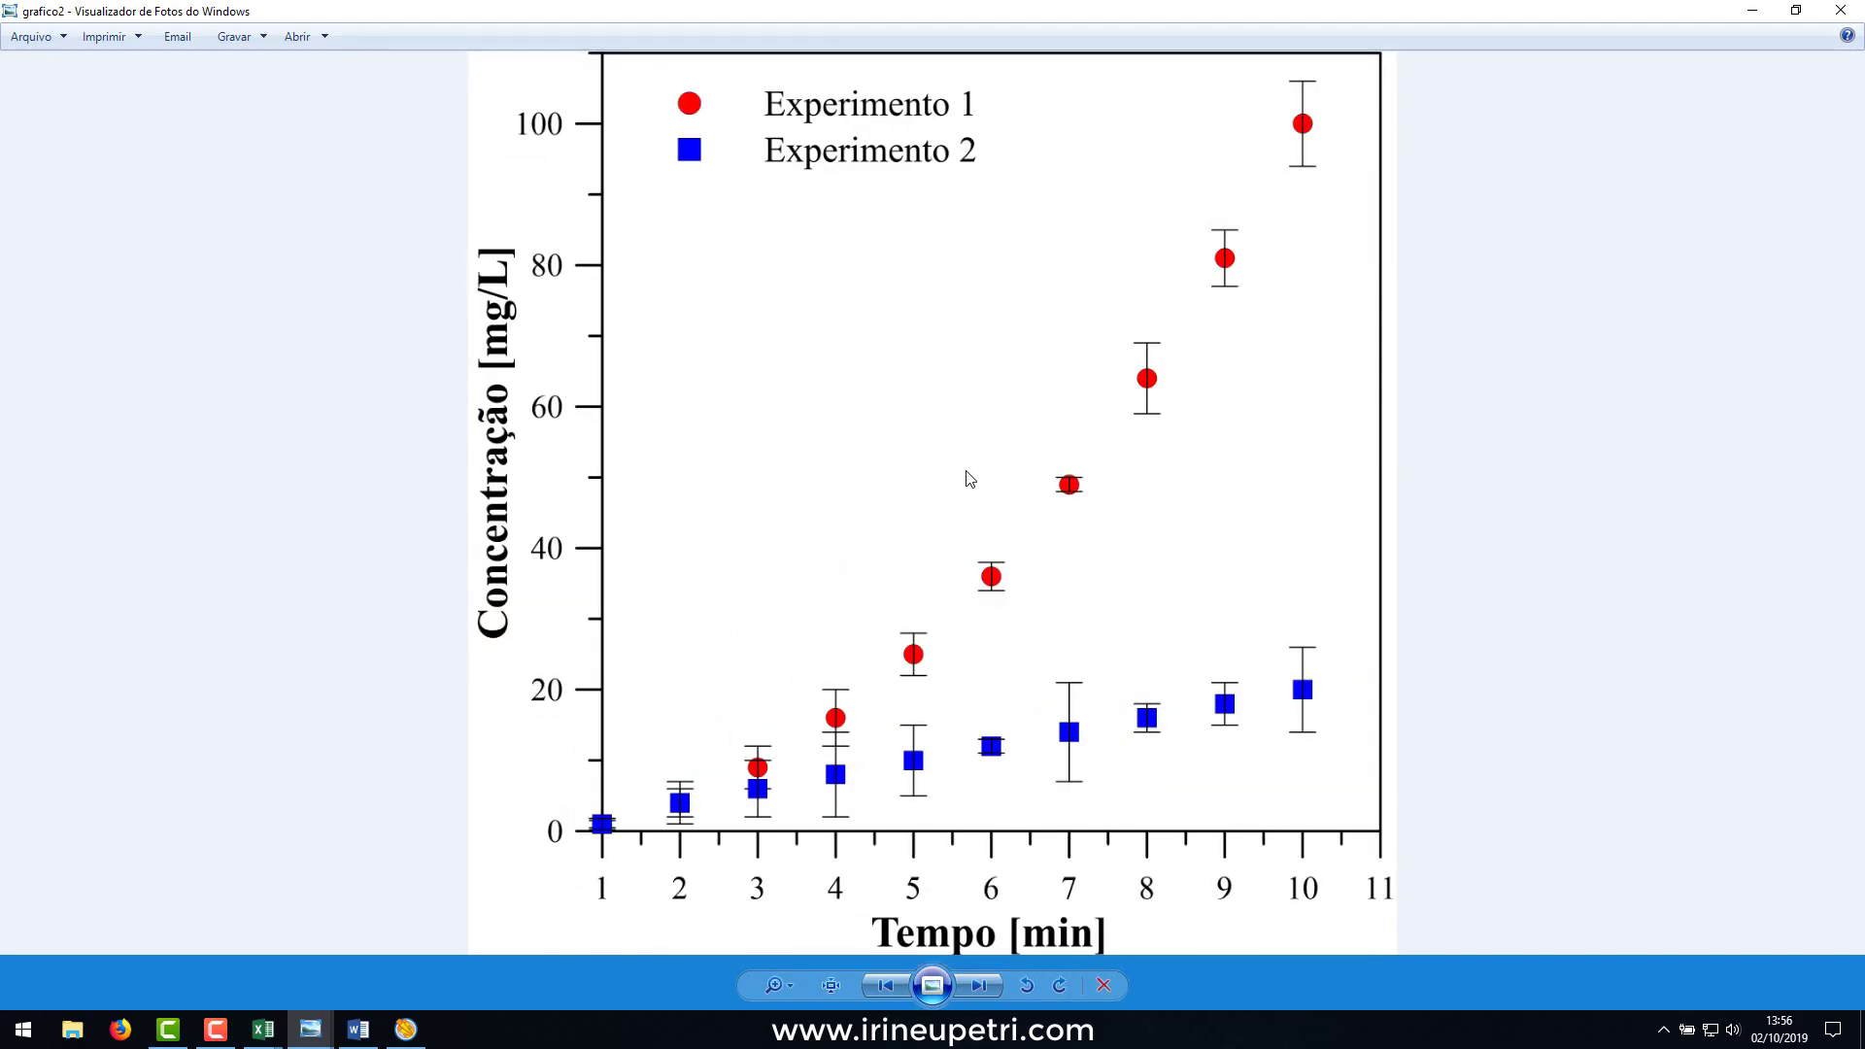
key(Right)
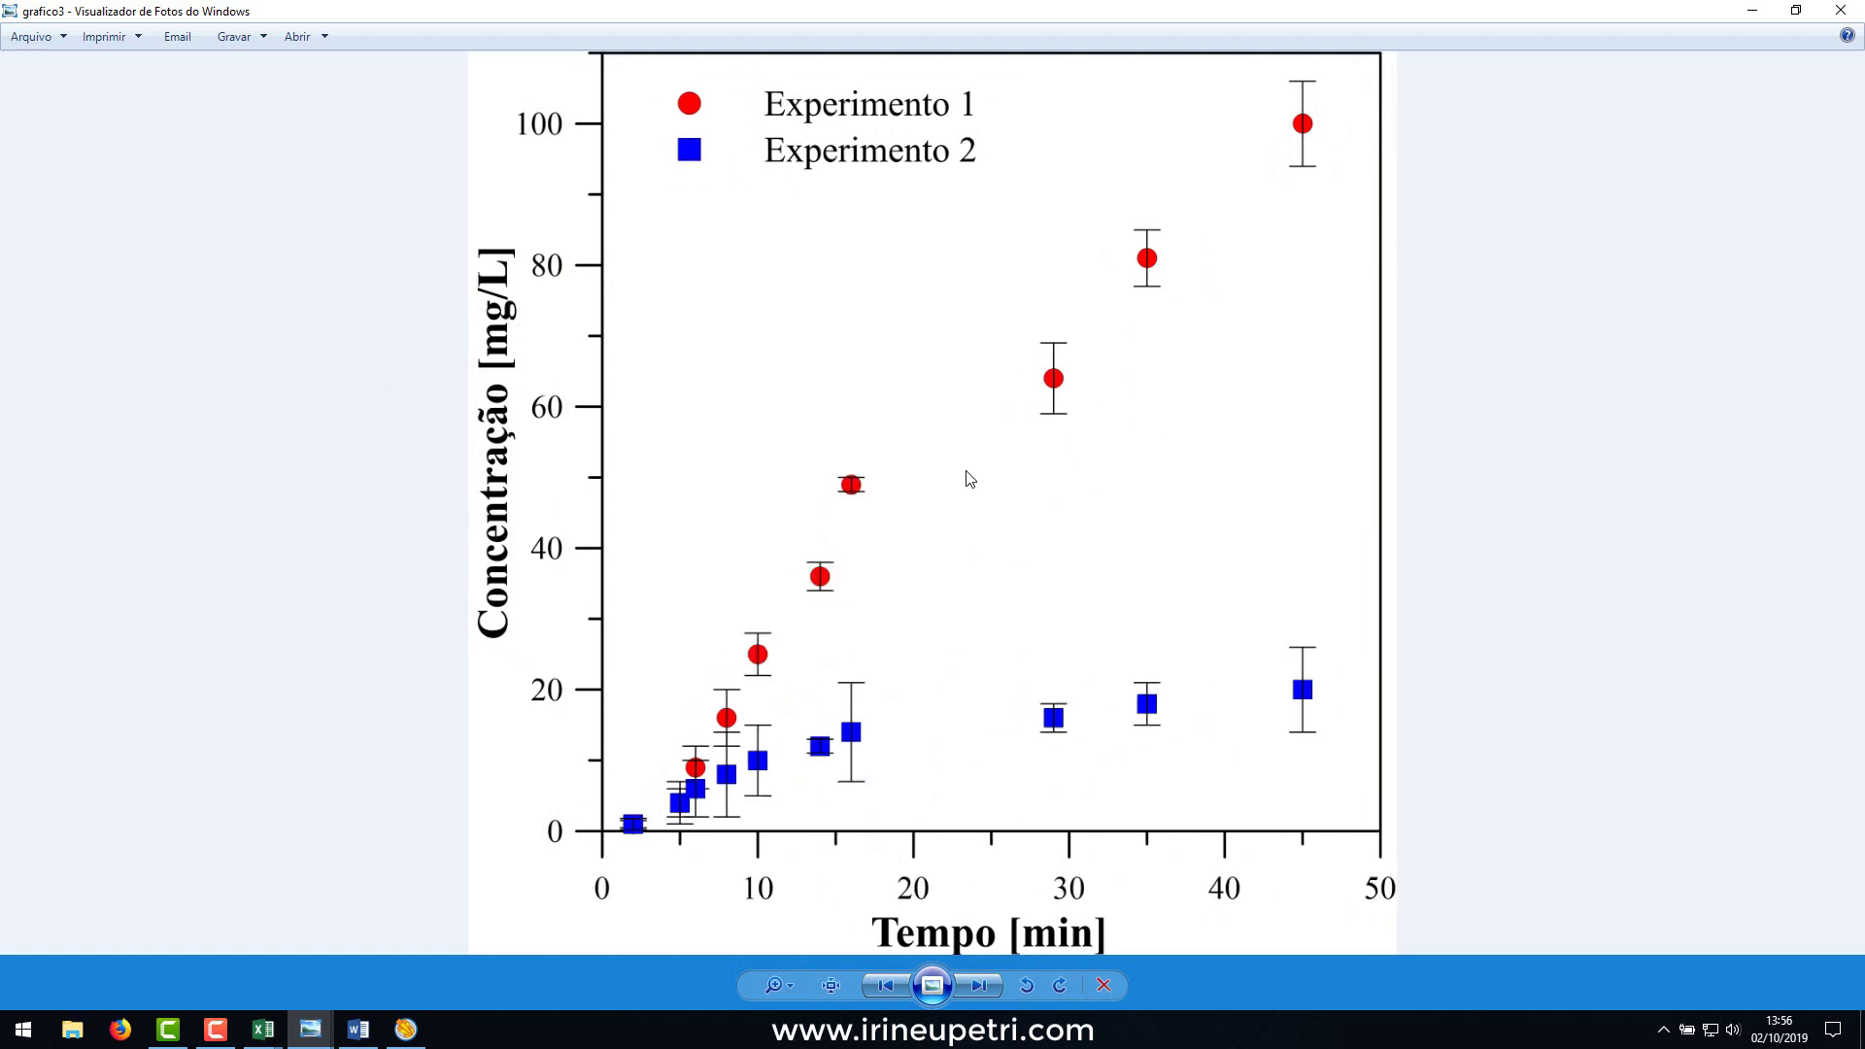
key(Left)
key(Right)
key(Left)
key(Left)
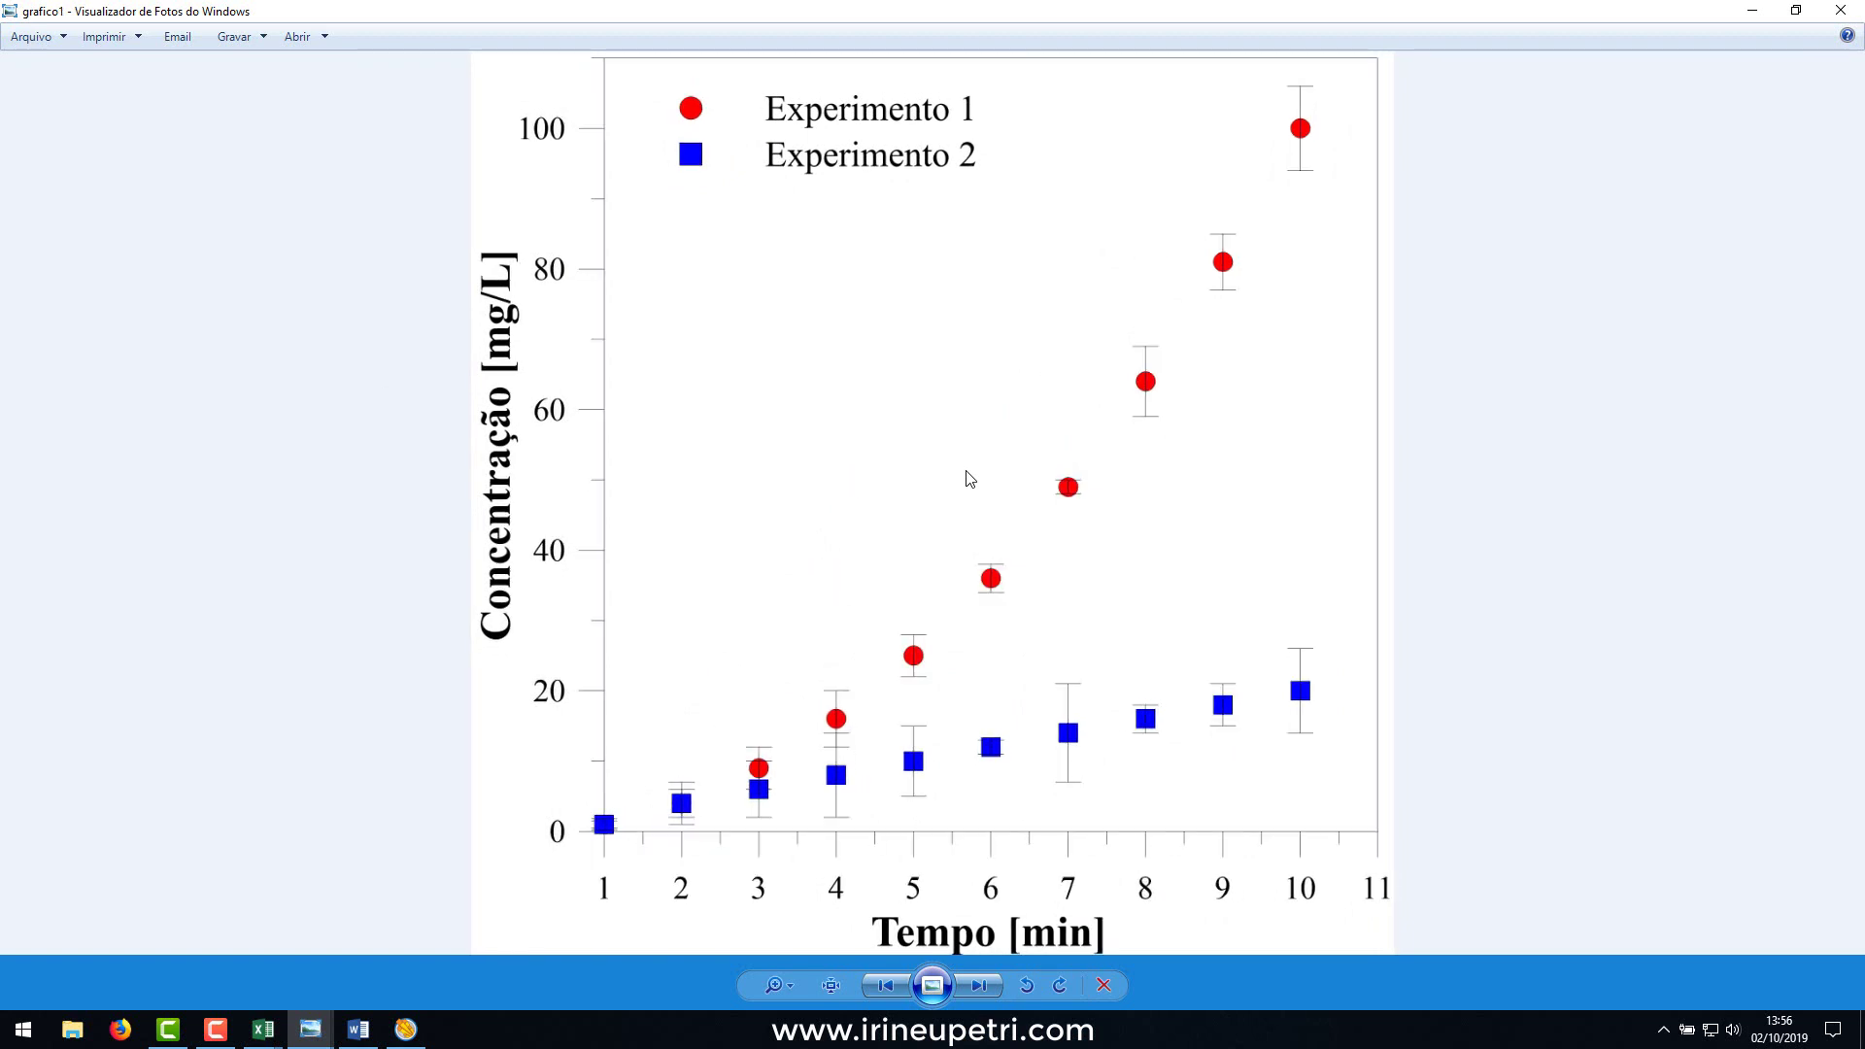
click(1841, 10)
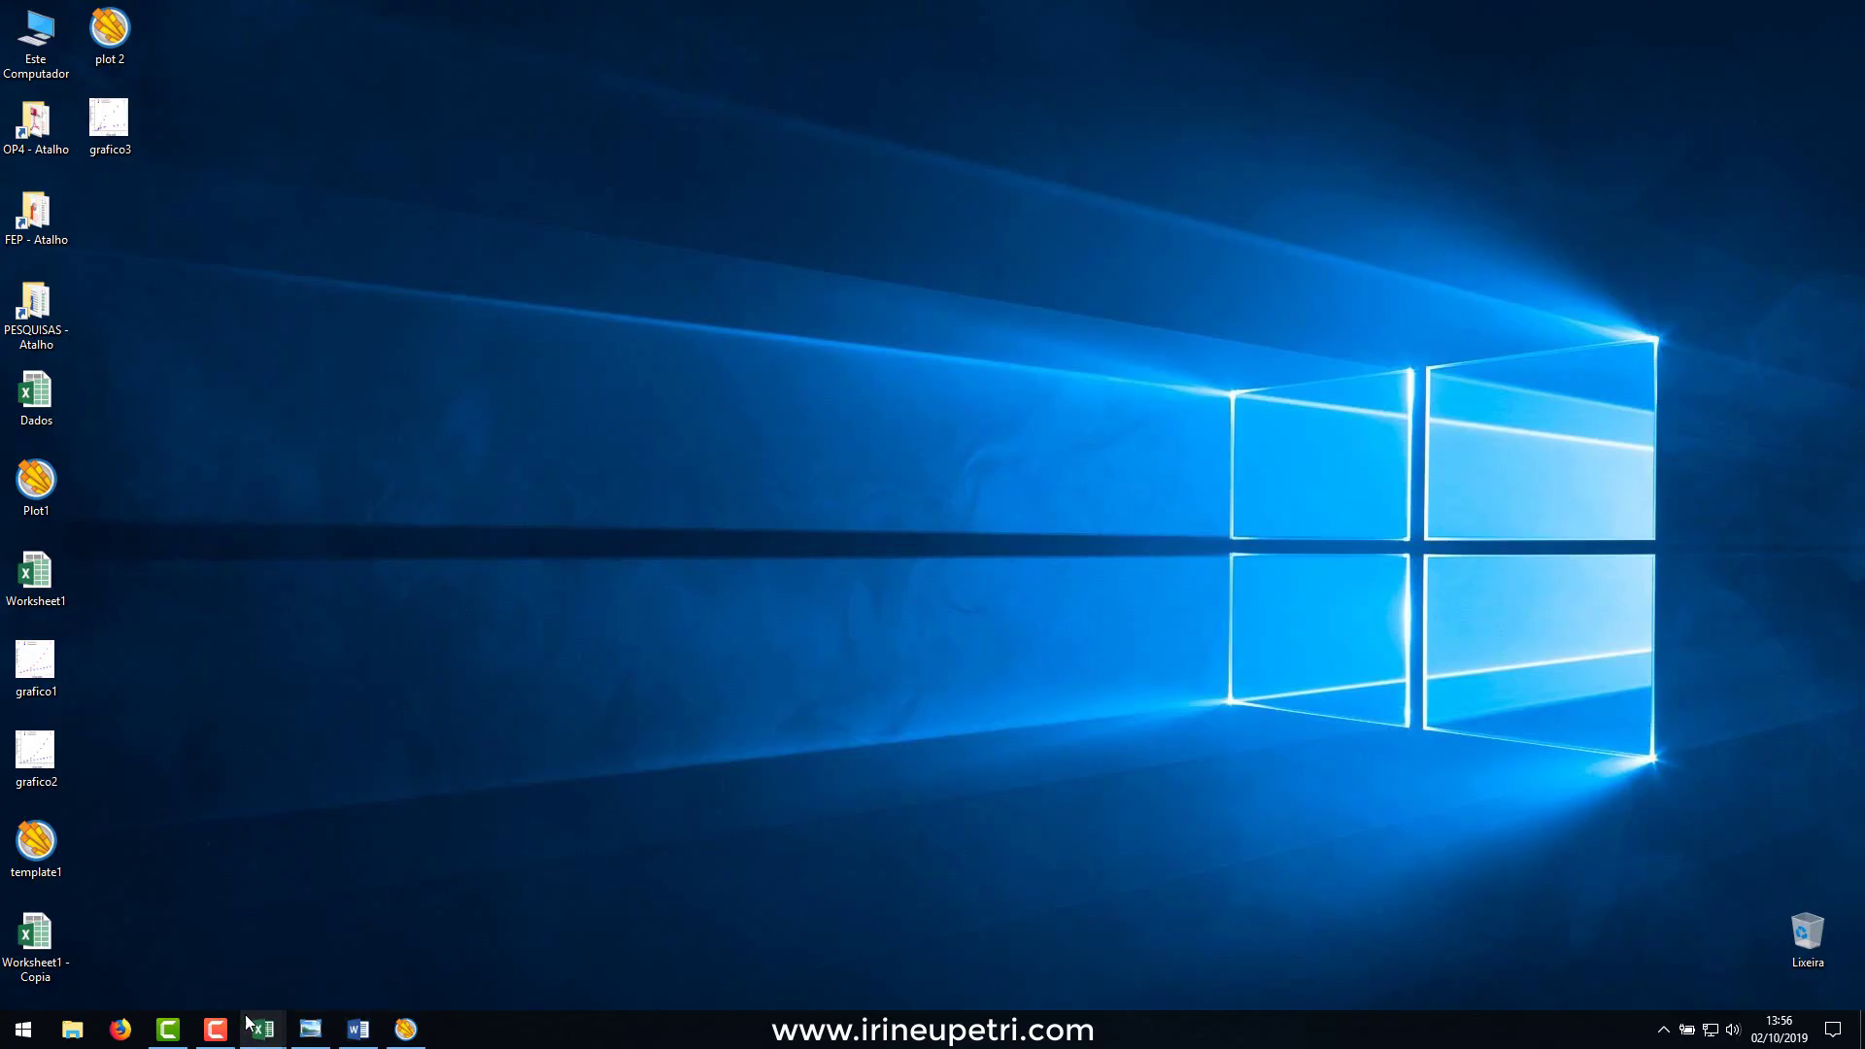